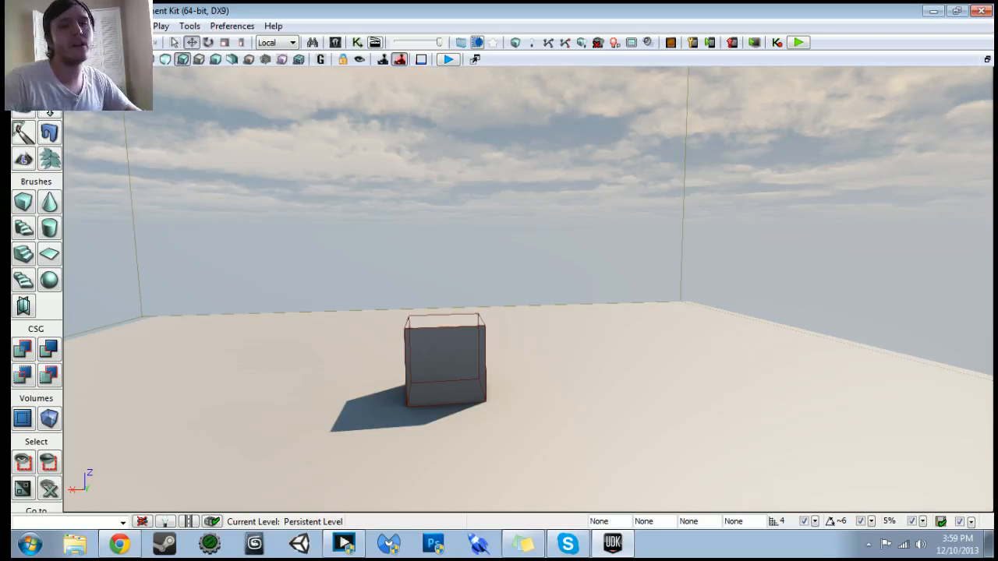
- In the World Properties, set both Default Game Type and Game Type For PIE to utgame
{"action": "left_click_drag", "start_coordinate": [527, 290], "coordinate": [514, 363]}
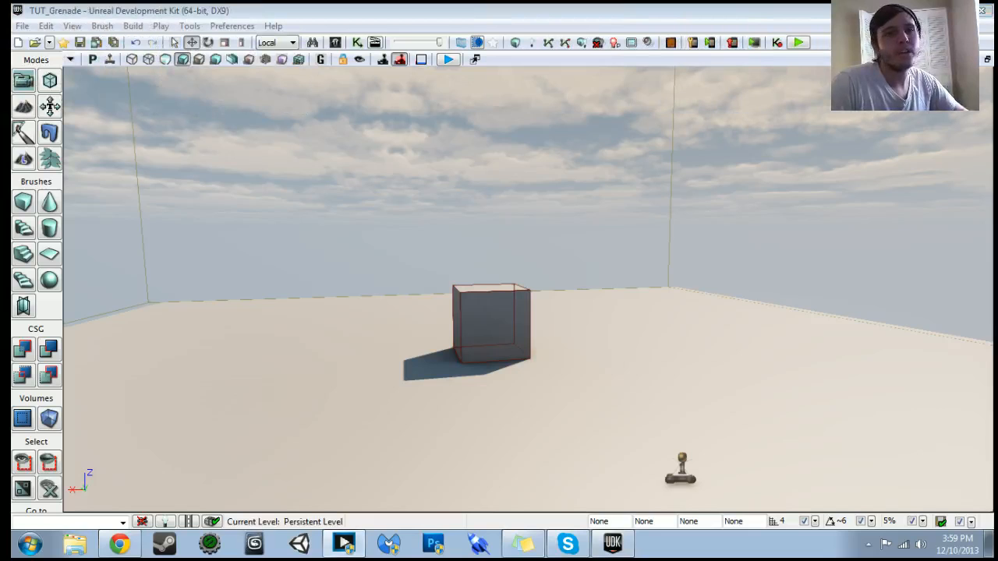
{"action": "left_click", "coordinate": [73, 27]}
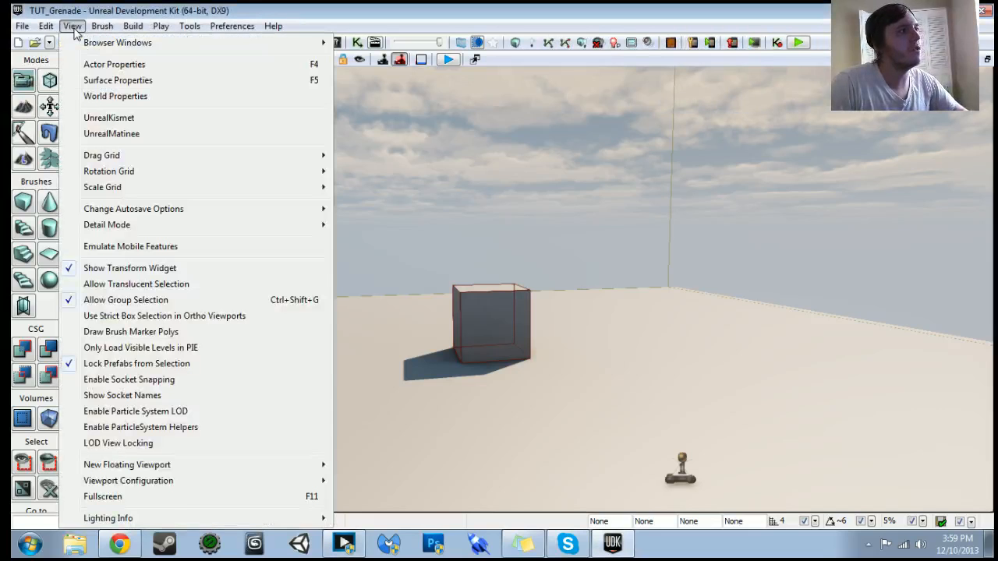
{"action": "left_click", "coordinate": [110, 98]}
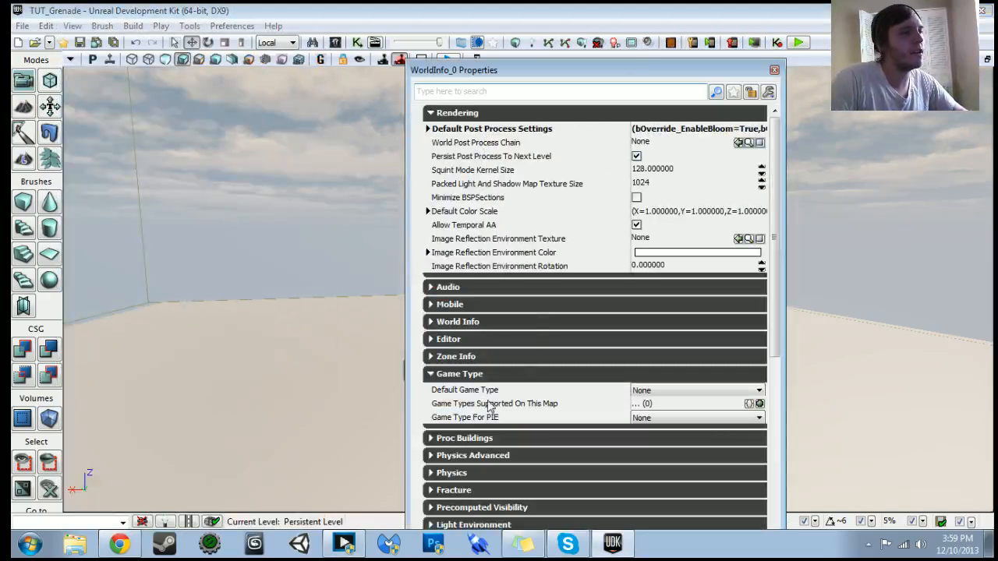
{"action": "left_click_drag", "start_coordinate": [493, 74], "coordinate": [405, 52]}
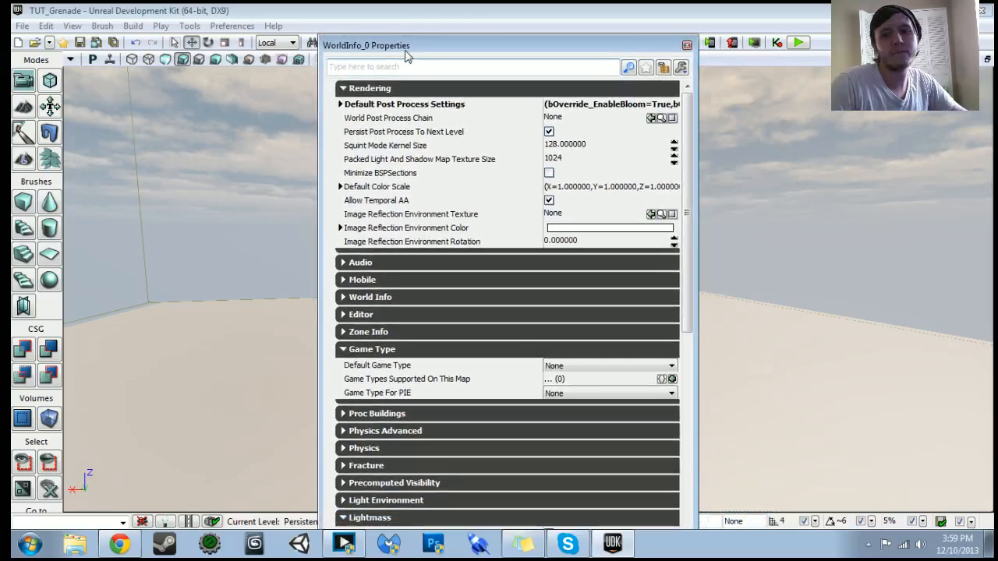
{"action": "left_click", "coordinate": [521, 352]}
{"action": "left_click", "coordinate": [537, 353]}
{"action": "left_click", "coordinate": [563, 366]}
{"action": "left_click", "coordinate": [567, 491]}
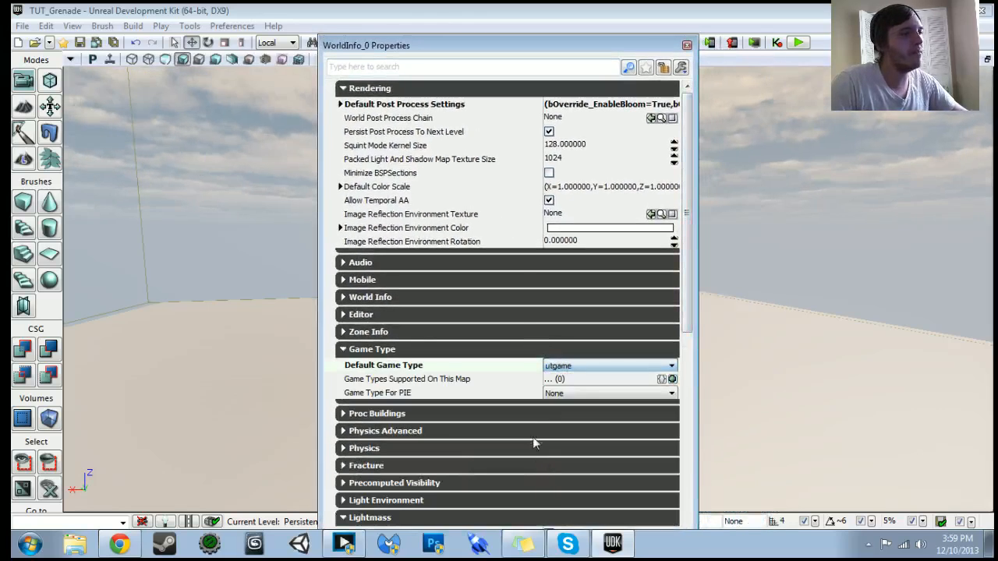
{"action": "left_click", "coordinate": [555, 393]}
{"action": "left_click", "coordinate": [567, 520]}
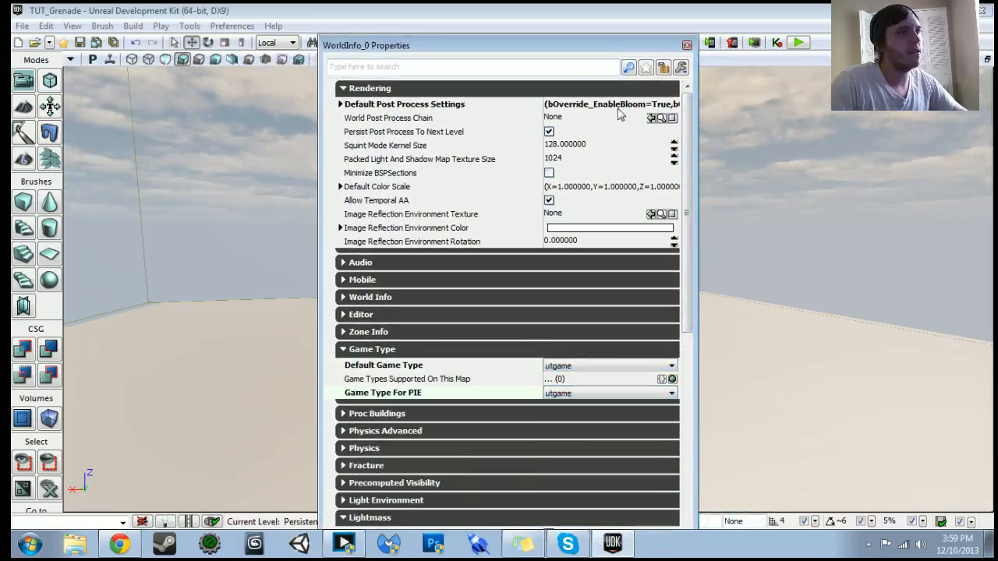
{"action": "left_click", "coordinate": [687, 46]}
- Run the level in the editor preview, exit it, and open UnrealKismet
{"action": "right_click_drag", "start_coordinate": [609, 194], "coordinate": [683, 202]}
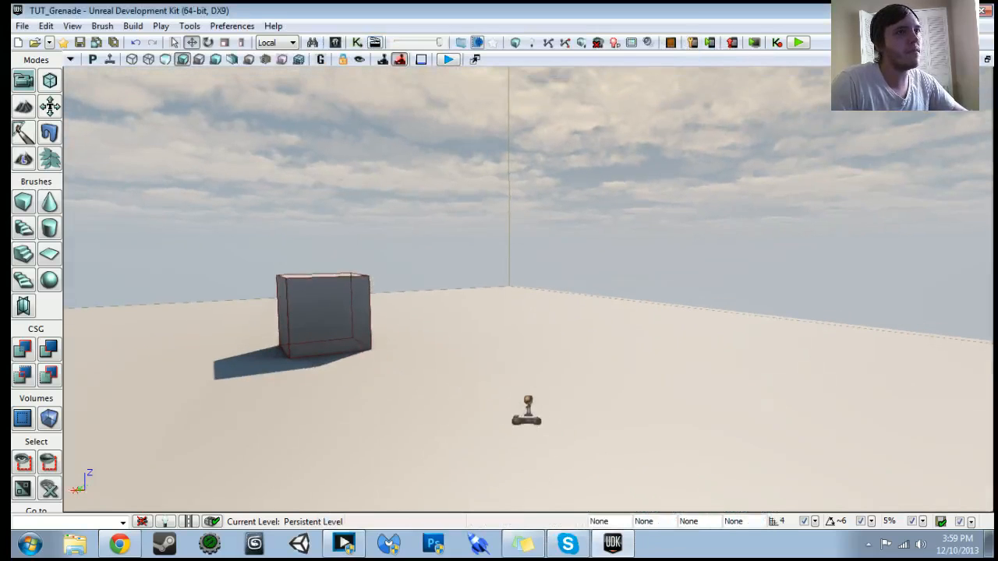
{"action": "left_click", "coordinate": [799, 43]}
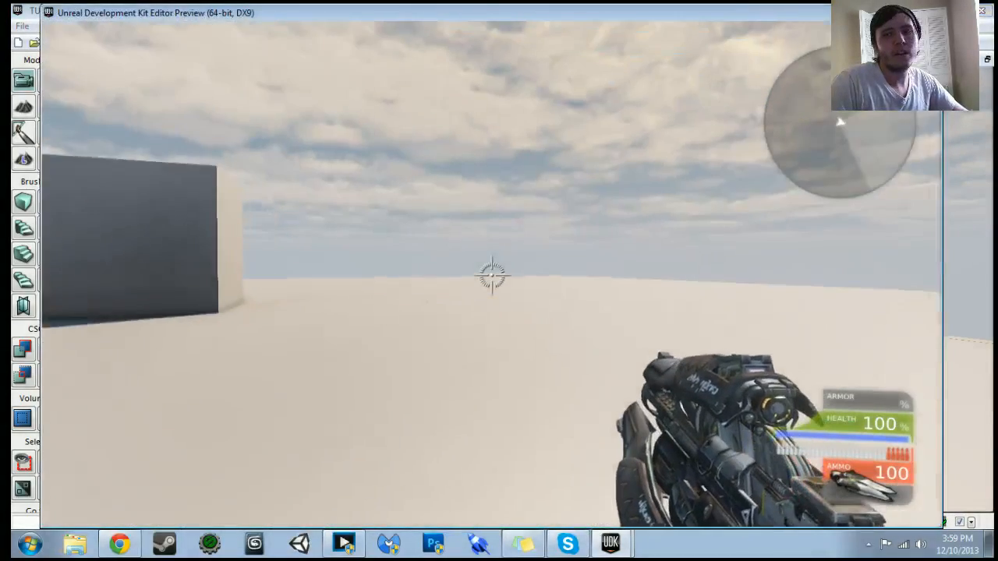
{"action": "key", "text": "Escape"}
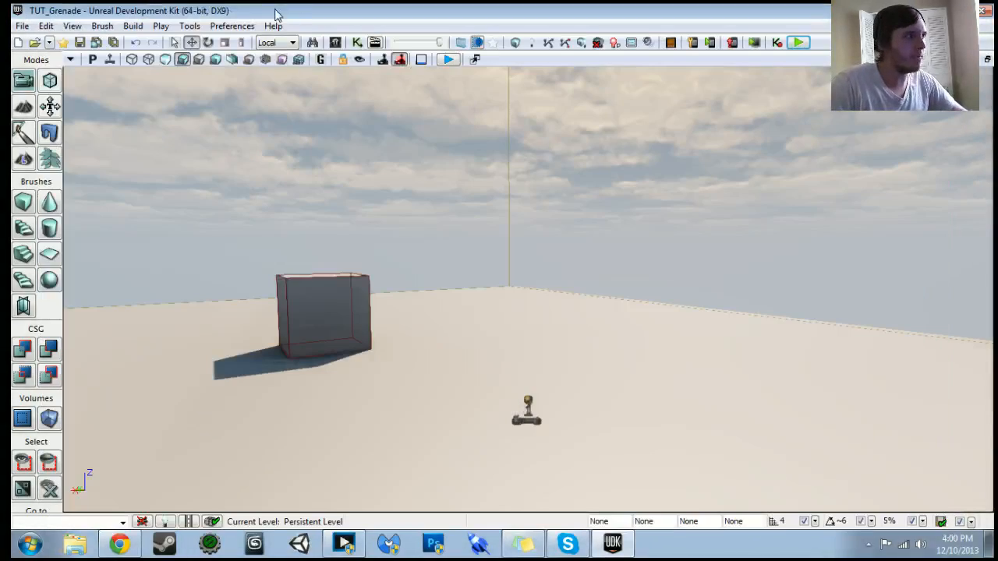
{"action": "left_click", "coordinate": [355, 42]}
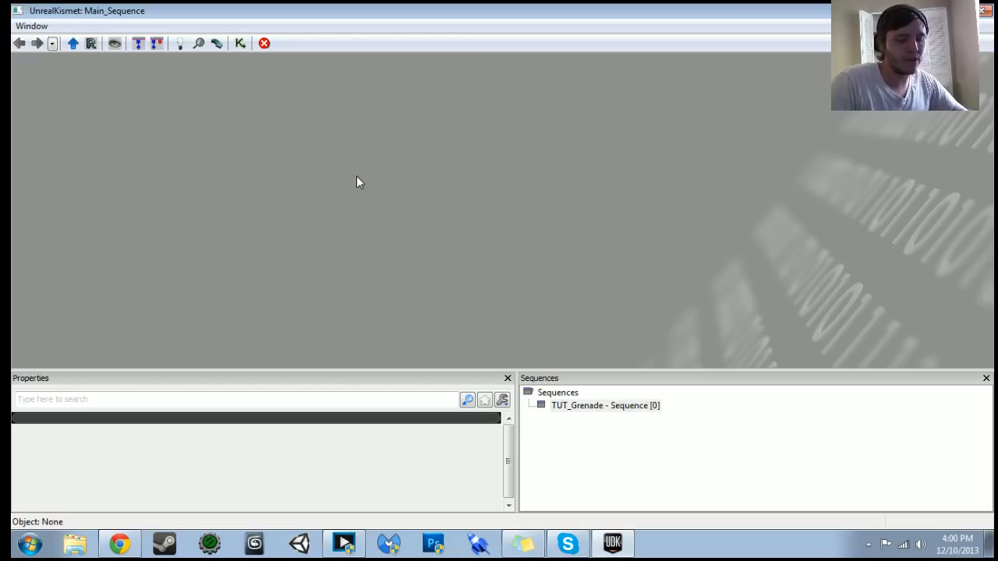
{"action": "right_click", "coordinate": [349, 120]}
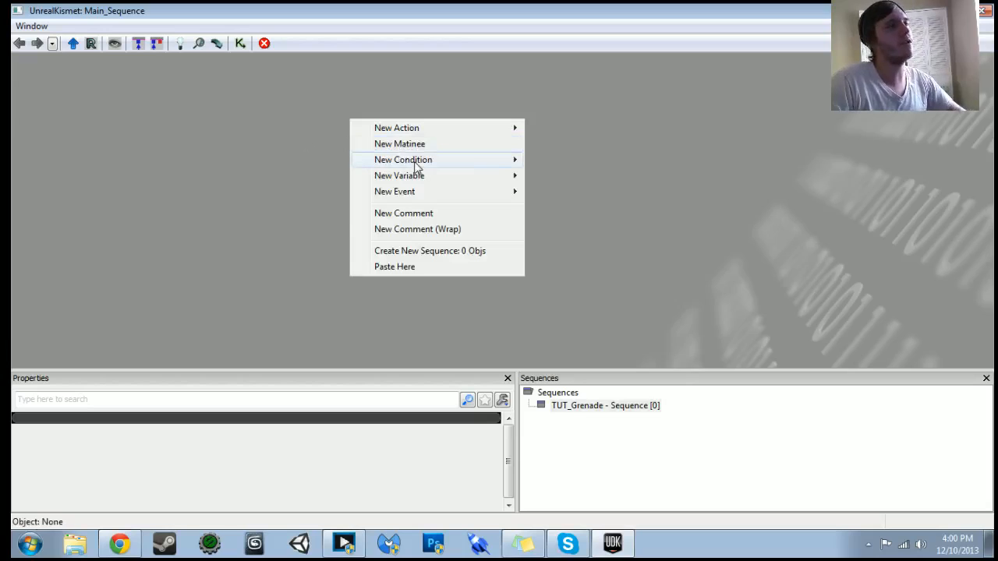
{"action": "mouse_move", "coordinate": [415, 166]}
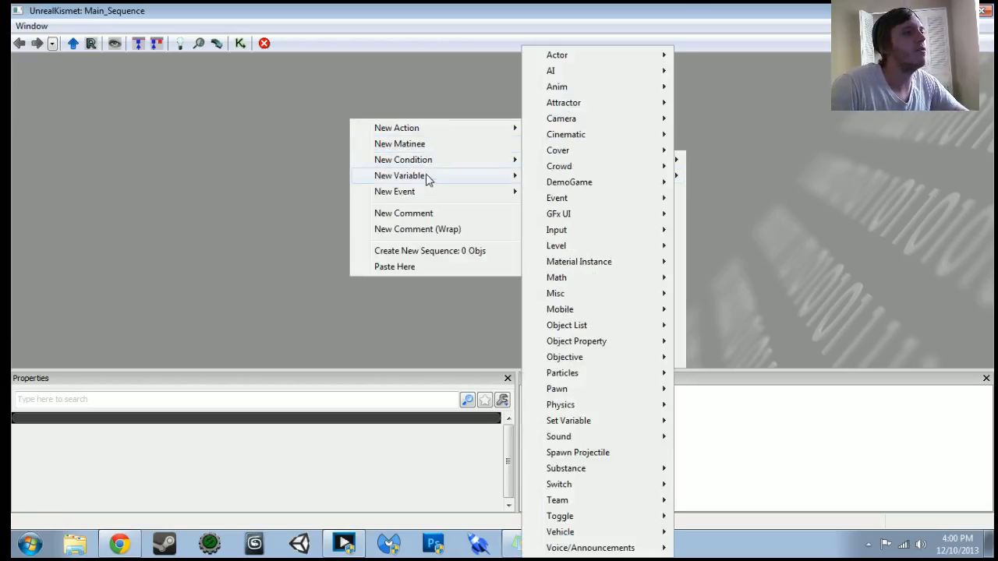
{"action": "mouse_move", "coordinate": [427, 201]}
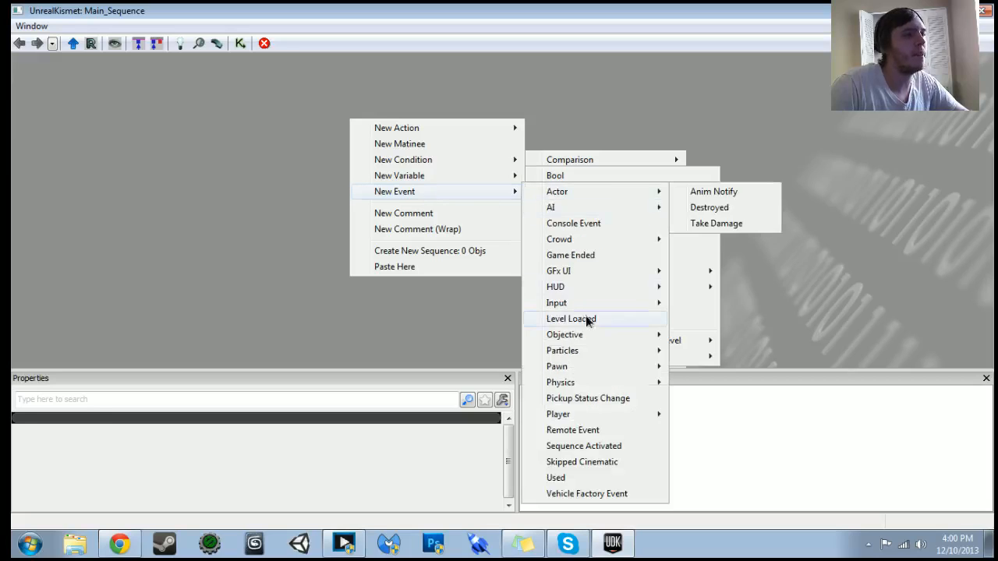
{"action": "left_click", "coordinate": [584, 317]}
{"action": "left_click_drag", "start_coordinate": [551, 250], "coordinate": [518, 269]}
{"action": "scroll", "coordinate": [518, 269], "scroll_direction": "down", "scroll_amount": 1}
{"action": "left_click_drag", "start_coordinate": [381, 217], "coordinate": [341, 187]}
{"action": "left_click", "coordinate": [501, 185]}
{"action": "left_click", "coordinate": [345, 192]}
{"action": "left_click", "coordinate": [538, 192]}
{"action": "left_click_drag", "start_coordinate": [538, 192], "coordinate": [478, 197]}
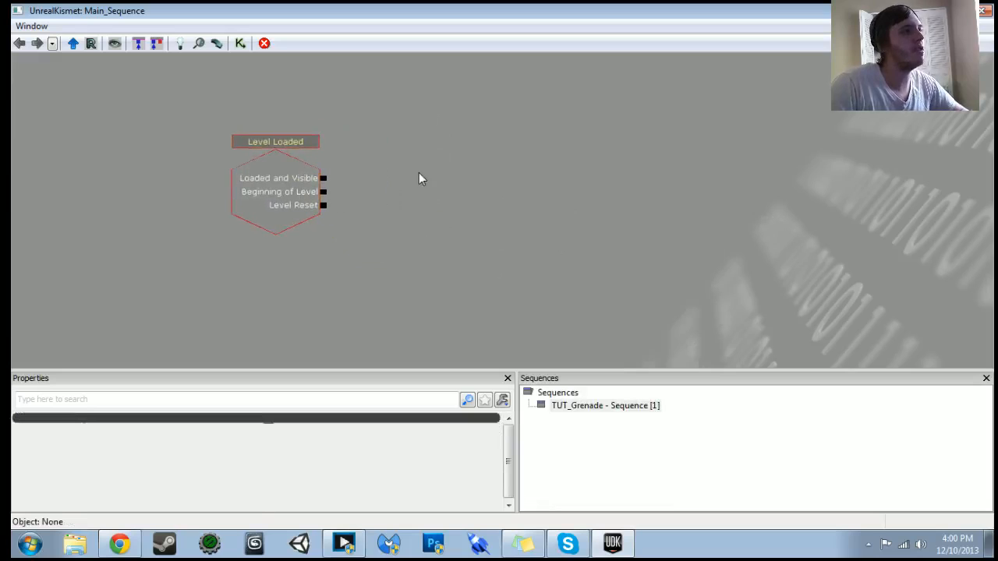
{"action": "left_click", "coordinate": [309, 208]}
{"action": "key", "text": "Delete"}
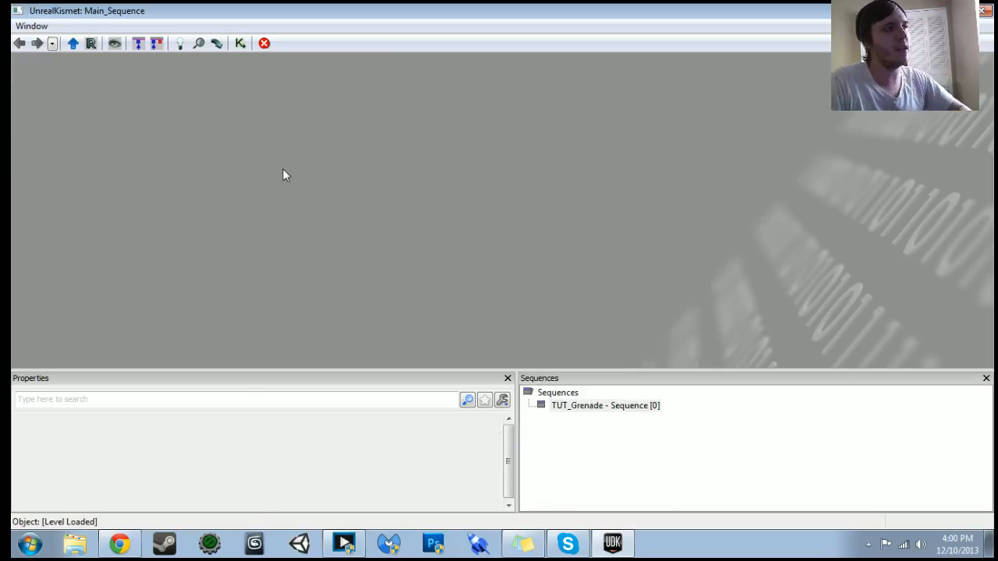
- Add a Player Spawned event to the Kismet sequence and set its Max Trigger Count to 0
{"action": "right_click", "coordinate": [283, 173]}
{"action": "mouse_move", "coordinate": [332, 224]}
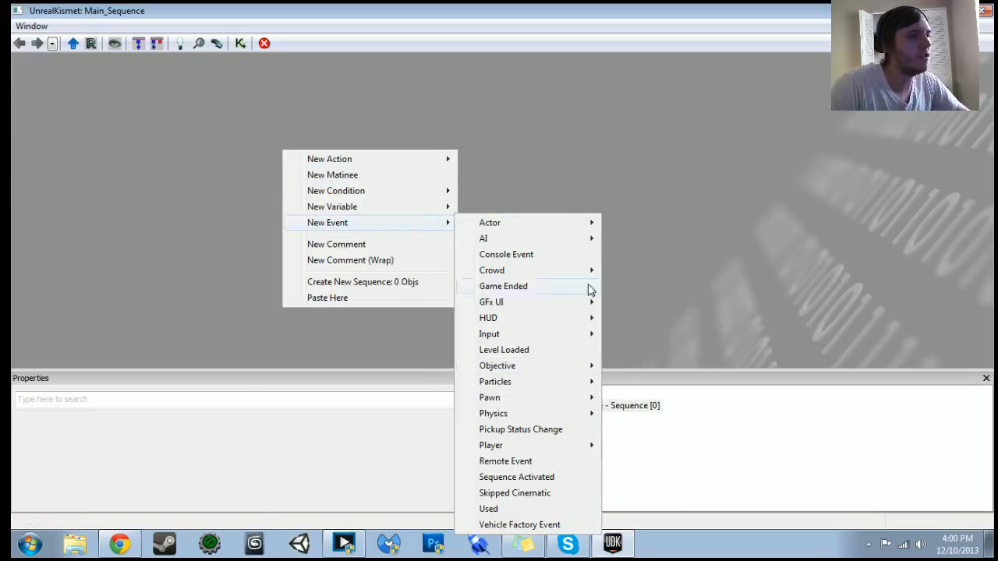
{"action": "mouse_move", "coordinate": [514, 399]}
{"action": "mouse_move", "coordinate": [511, 445]}
{"action": "left_click", "coordinate": [658, 445]}
{"action": "left_click_drag", "start_coordinate": [323, 200], "coordinate": [257, 161]}
{"action": "left_click", "coordinate": [293, 439]}
{"action": "type", "text": "0"}
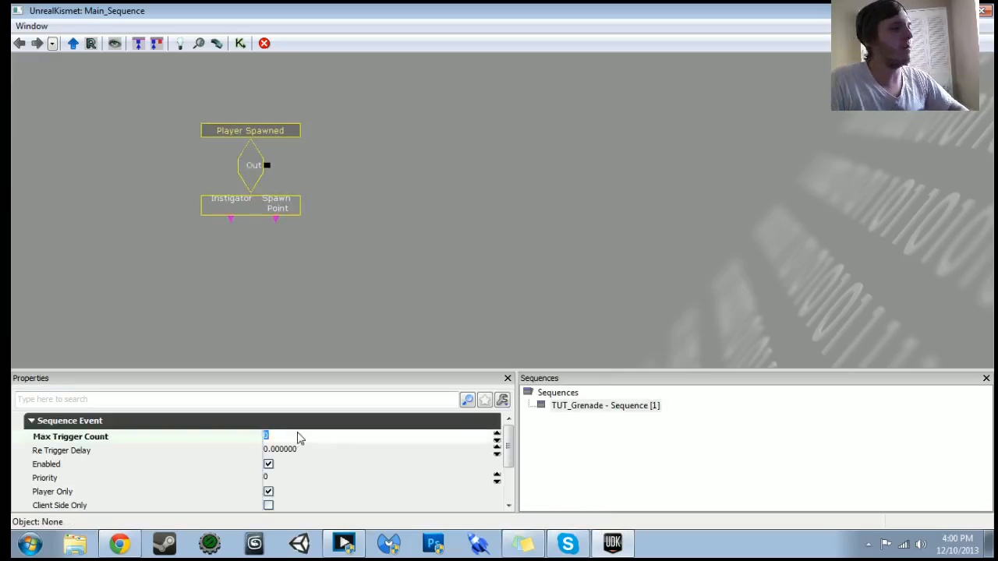
{"action": "left_click_drag", "start_coordinate": [358, 182], "coordinate": [321, 210]}
{"action": "left_click", "coordinate": [334, 190]}
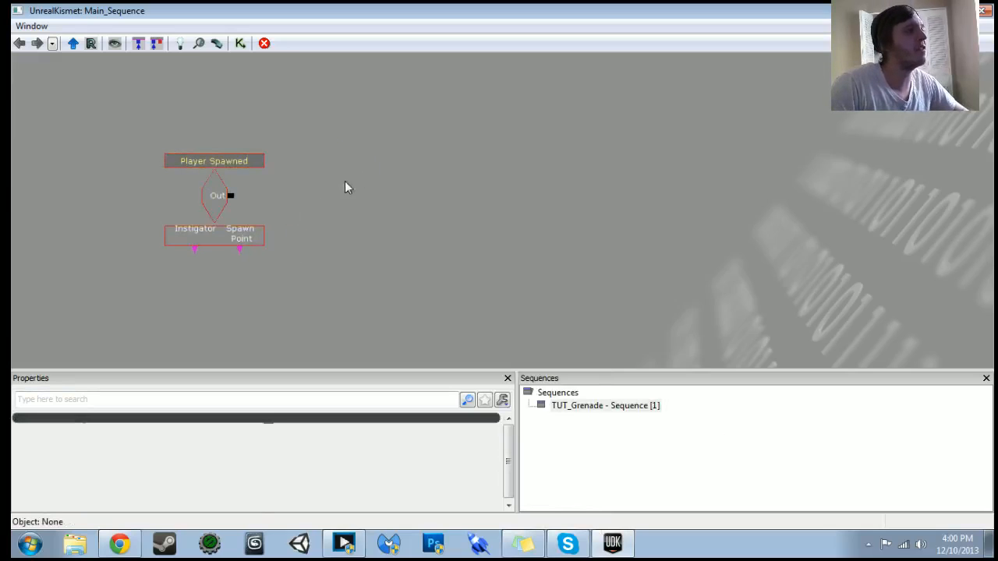
- Add a Give Inventory pawn action and place it beside the Player Spawned event
{"action": "right_click", "coordinate": [369, 162]}
{"action": "mouse_move", "coordinate": [450, 173]}
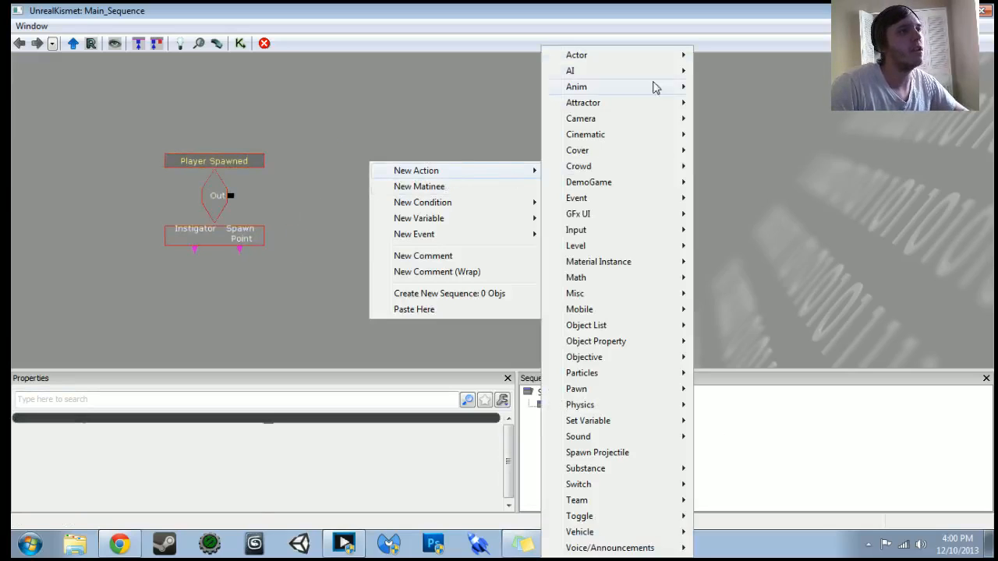
{"action": "mouse_move", "coordinate": [635, 56]}
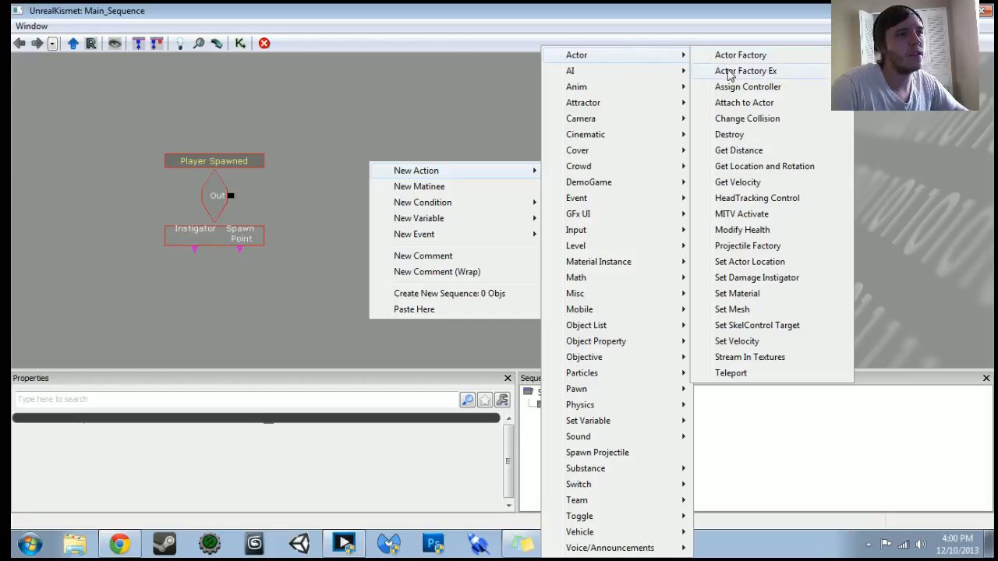
{"action": "mouse_move", "coordinate": [627, 399]}
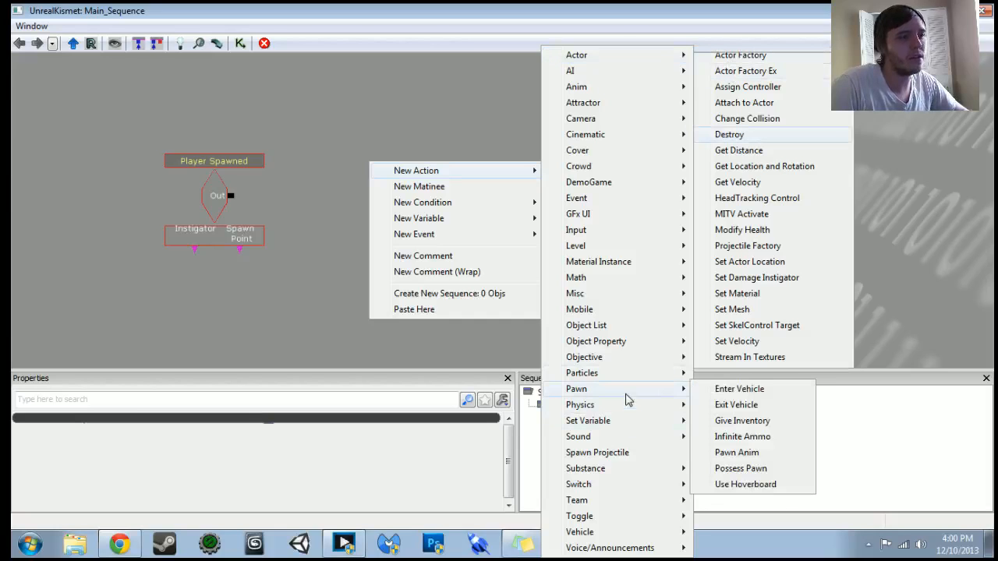
{"action": "left_click", "coordinate": [737, 420]}
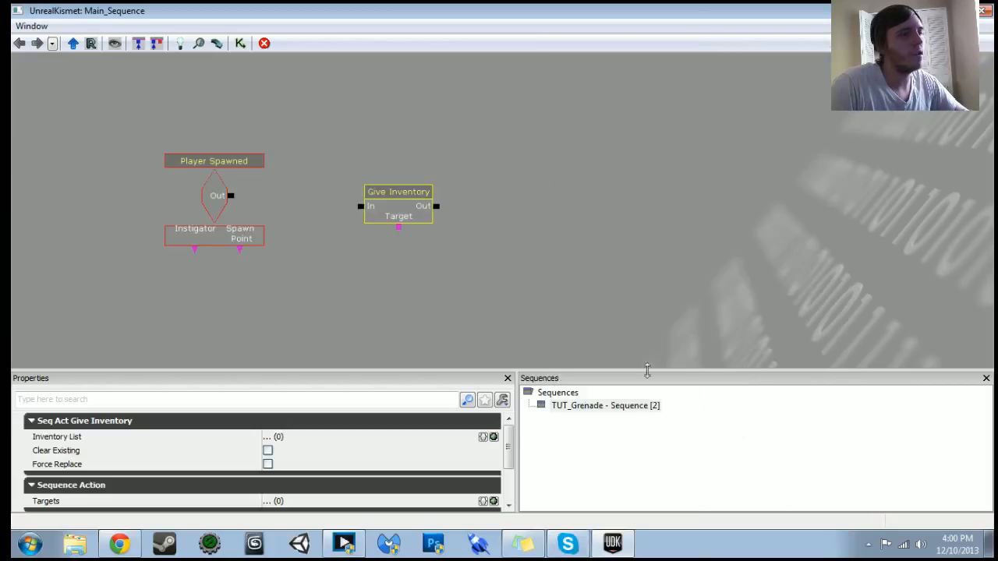
{"action": "left_click_drag", "start_coordinate": [391, 242], "coordinate": [350, 216], "text": "ctrl"}
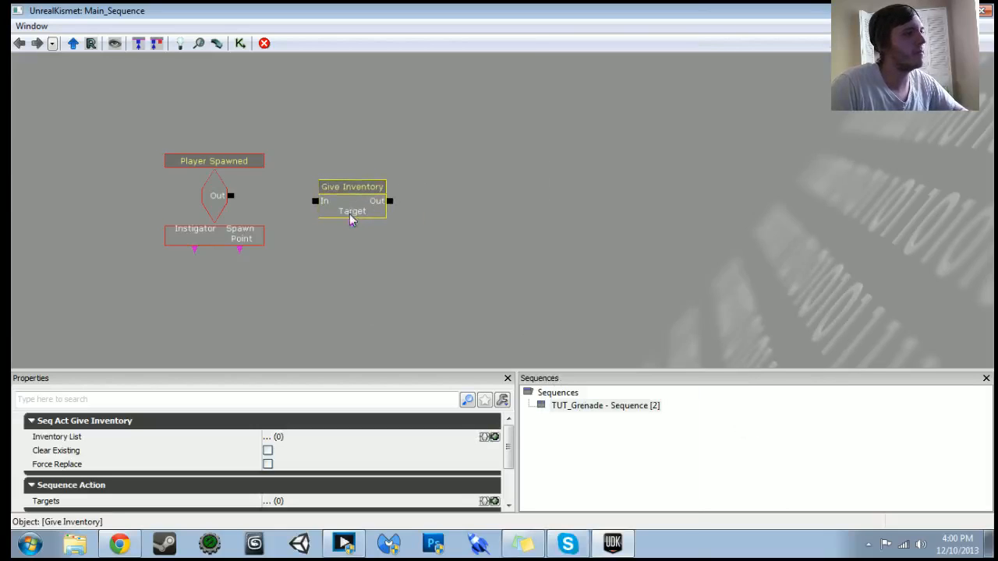
- Attach a Player variable to Give Inventory's Target and disable its All Players option
{"action": "left_click", "coordinate": [271, 281]}
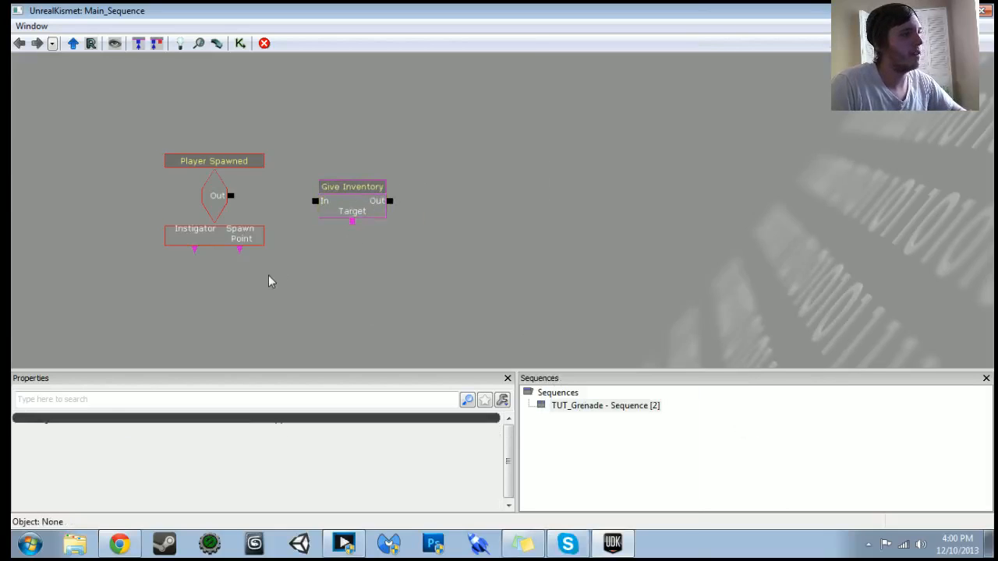
{"action": "key", "text": "p"}
{"action": "left_click", "coordinate": [354, 224]}
{"action": "left_click_drag", "start_coordinate": [382, 249], "coordinate": [366, 270], "text": "ctrl"}
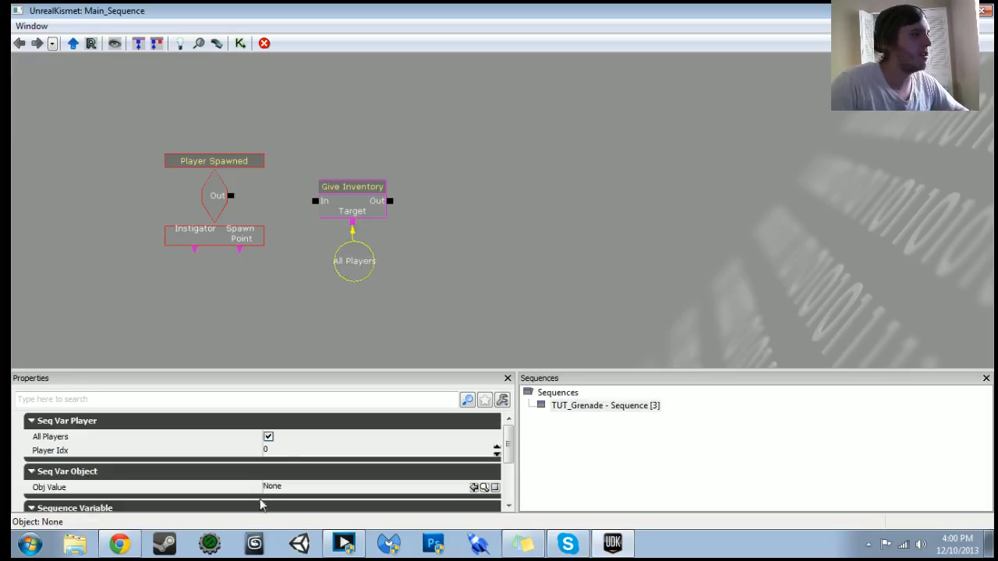
{"action": "left_click", "coordinate": [268, 438]}
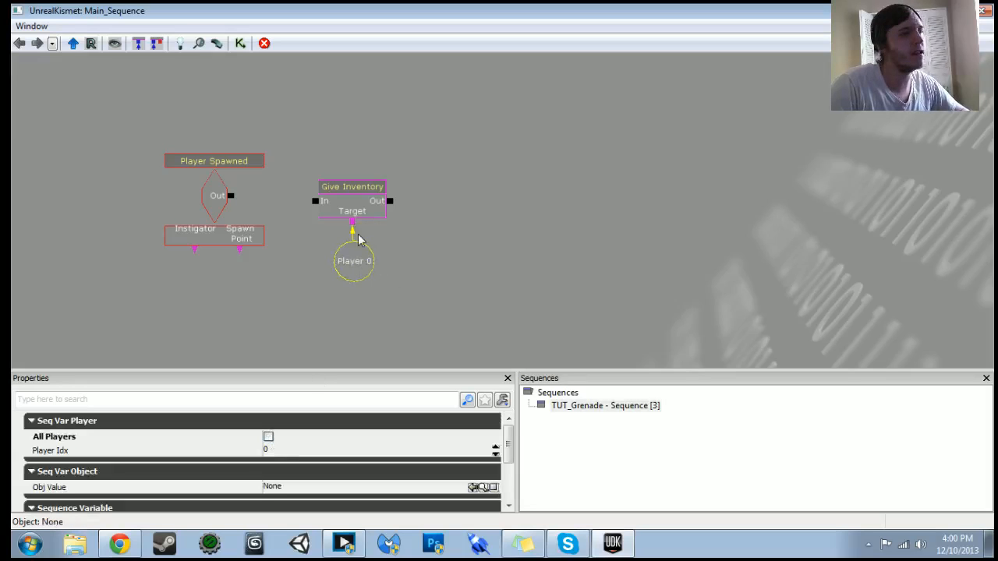
- Enable Clear Existing on the Give Inventory action and connect Player Spawned's Out to its In
{"action": "left_click", "coordinate": [352, 210]}
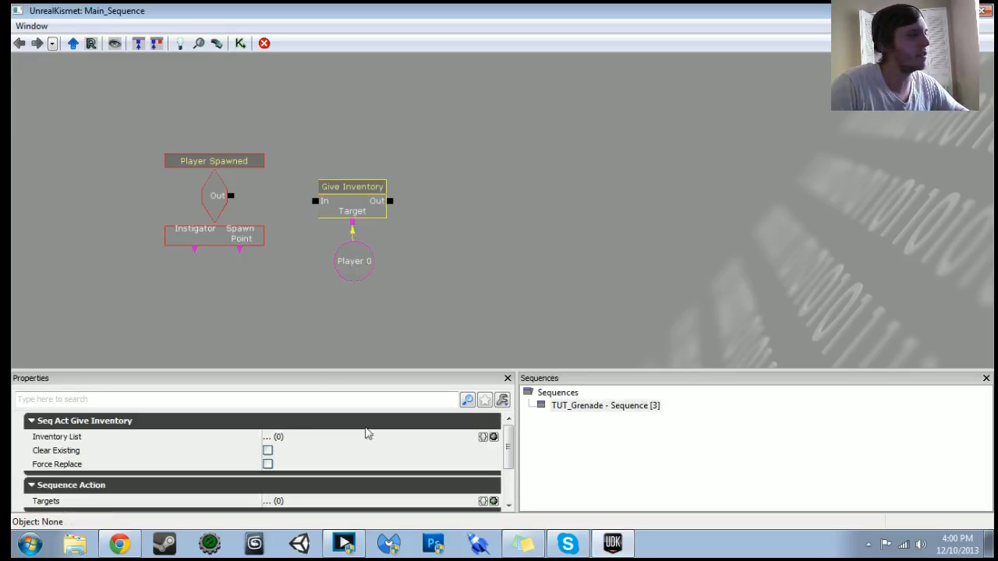
{"action": "left_click", "coordinate": [267, 450]}
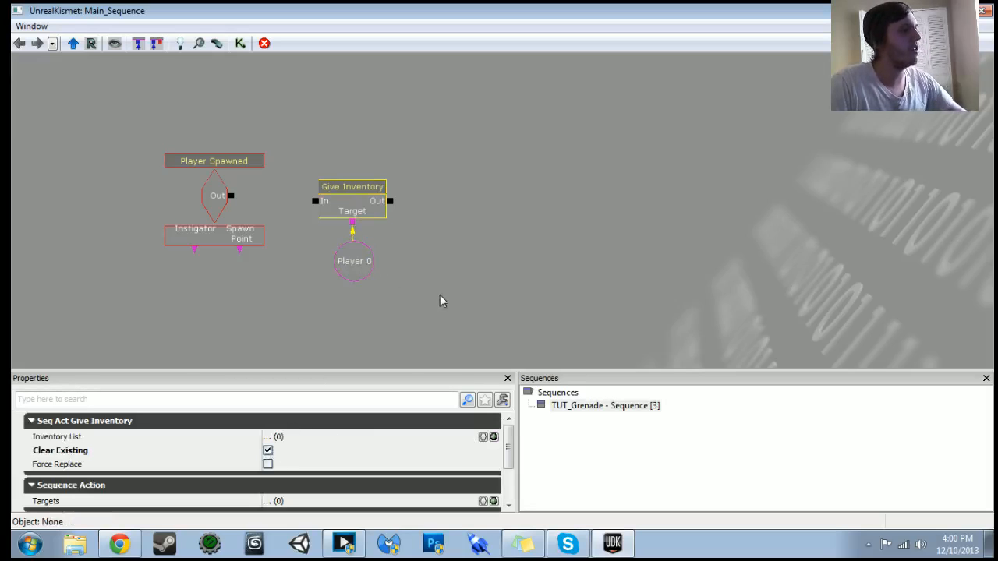
{"action": "left_click_drag", "start_coordinate": [231, 196], "coordinate": [362, 195]}
{"action": "left_click", "coordinate": [353, 204]}
{"action": "left_click", "coordinate": [355, 271], "text": "ctrl"}
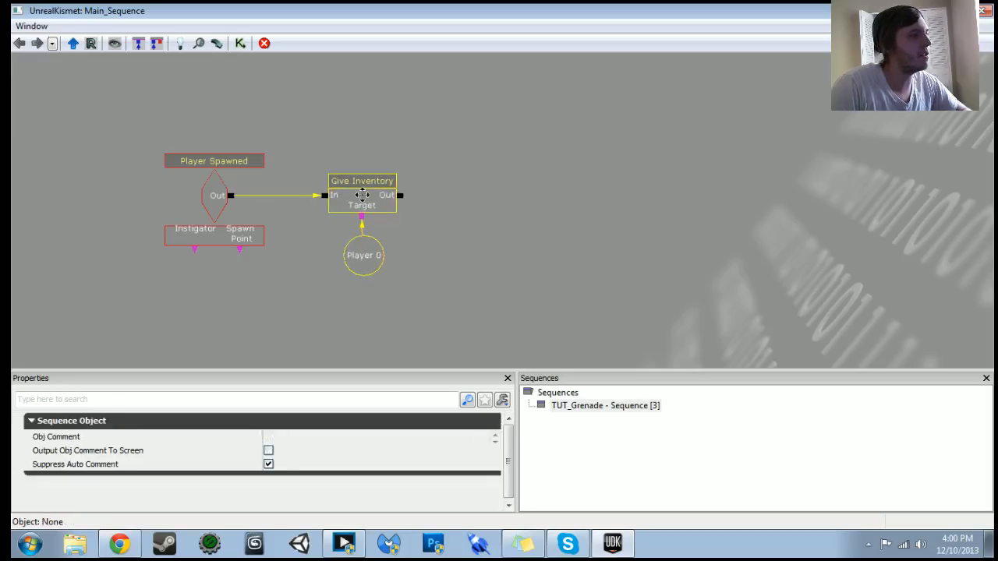
- Minimize Kismet, run the level preview, and walk around to check the player's starting inventory before exiting
{"action": "left_click", "coordinate": [934, 10]}
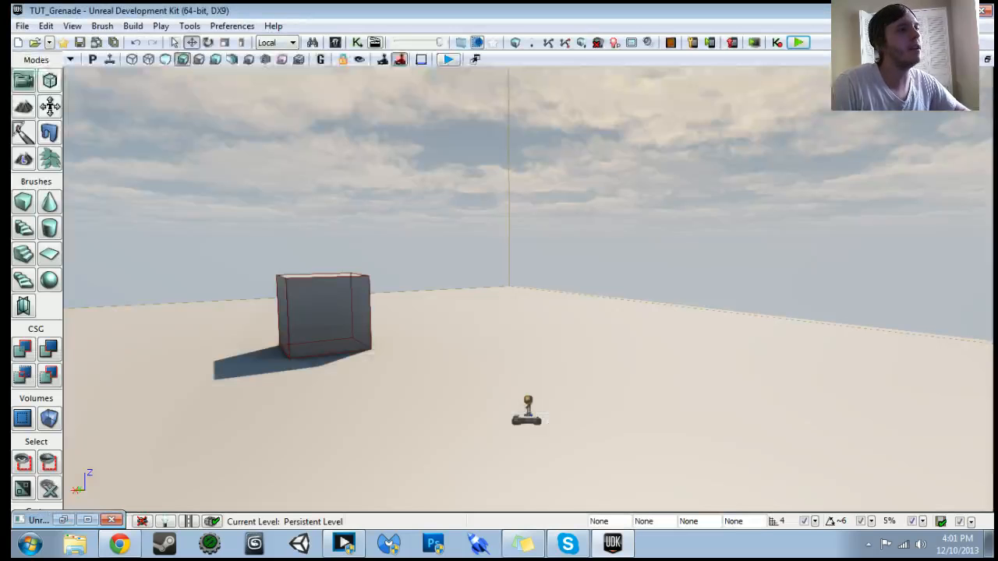
{"action": "left_click", "coordinate": [798, 42]}
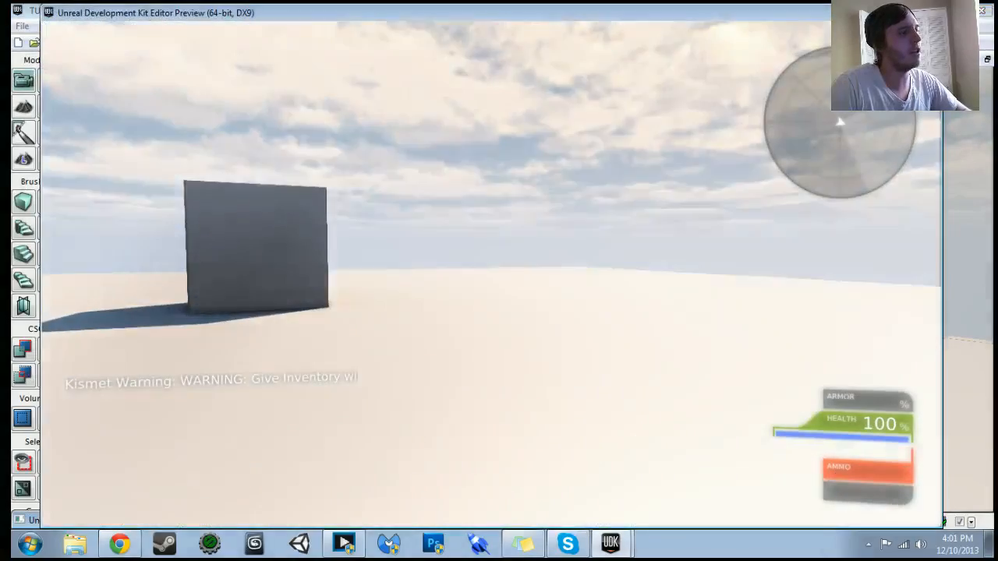
{"action": "key", "text": "d"}
{"action": "key", "text": "a"}
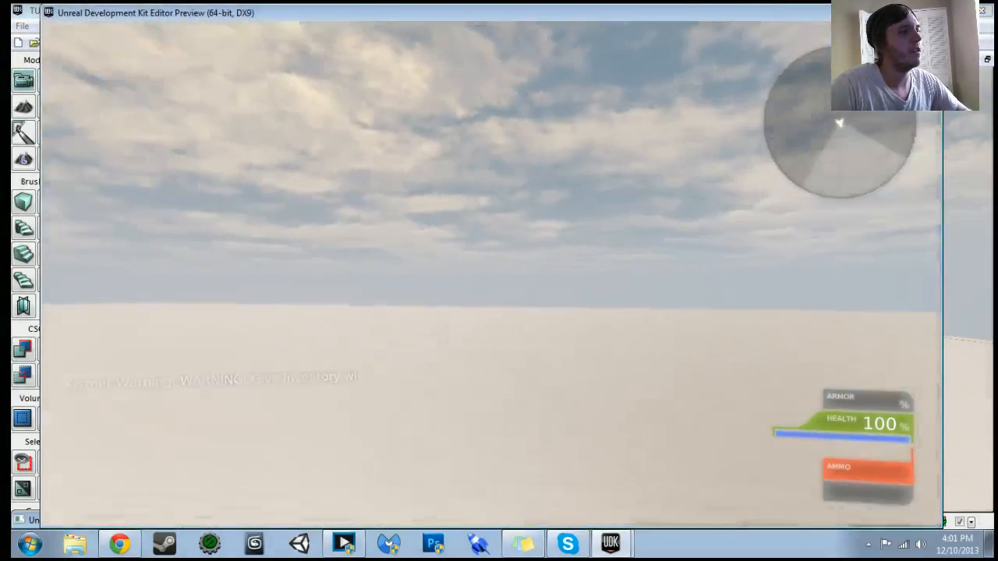
{"action": "key", "text": "d"}
{"action": "key", "text": "w"}
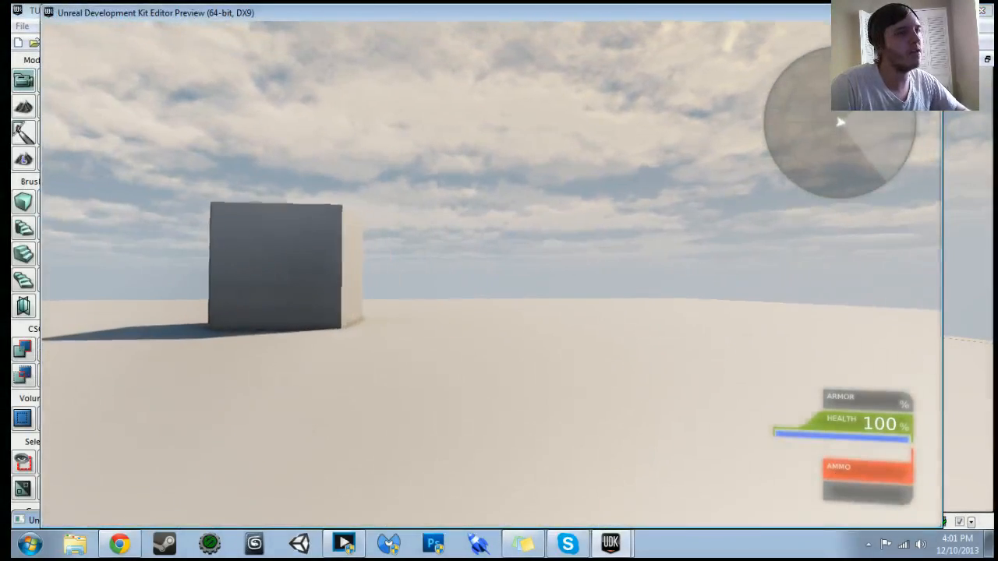
{"action": "key", "text": "w"}
{"action": "key", "text": "Escape"}
- Reopen Kismet and wrap the Player Spawned, Give Inventory and Player nodes in a comment box titled "Default Inventory"
{"action": "left_click", "coordinate": [359, 42]}
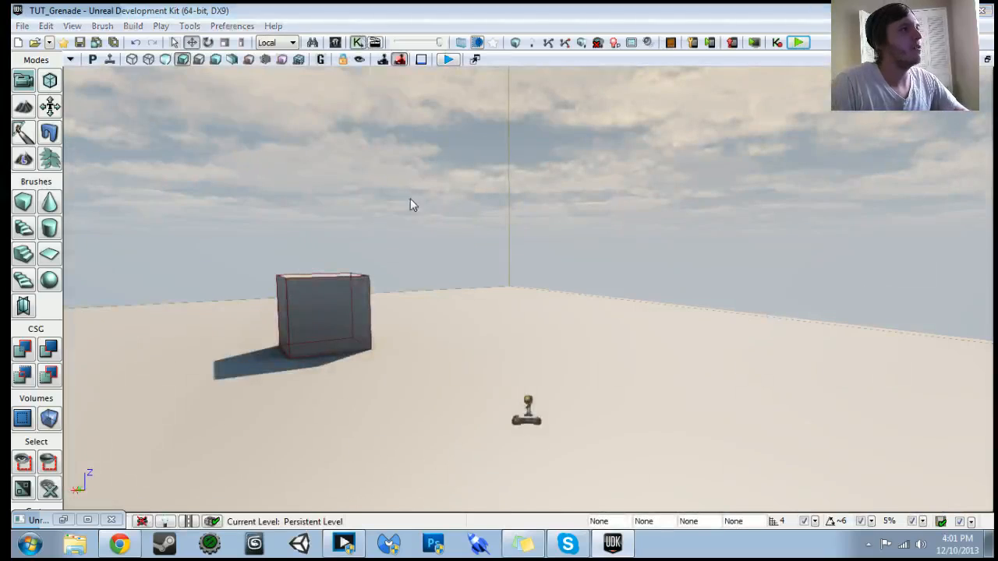
{"action": "left_click_drag", "start_coordinate": [267, 139], "coordinate": [514, 277], "text": "ctrl+alt"}
{"action": "key", "text": "c"}
{"action": "type", "text": "Default In"}
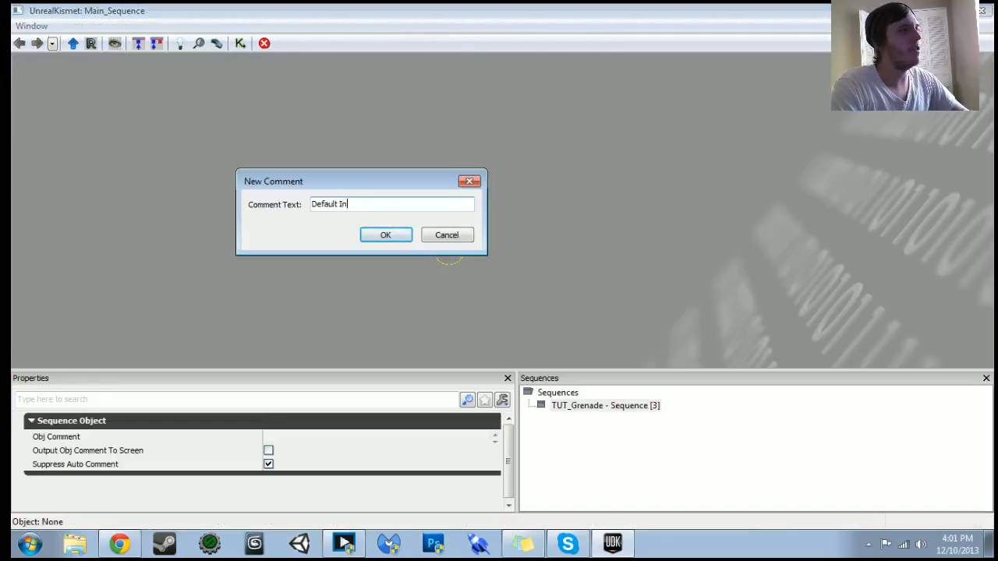
{"action": "key", "text": "Return"}
{"action": "left_click", "coordinate": [236, 118]}
{"action": "left_click_drag", "start_coordinate": [236, 117], "coordinate": [594, 310], "text": "ctrl+alt"}
{"action": "left_click_drag", "start_coordinate": [449, 190], "coordinate": [443, 105], "text": "ctrl"}
{"action": "left_click", "coordinate": [548, 264]}
{"action": "left_click_drag", "start_coordinate": [396, 281], "coordinate": [398, 328]}
- Add a Key/Button Pressed input event and place it below the Default Inventory comment box
{"action": "right_click", "coordinate": [319, 307]}
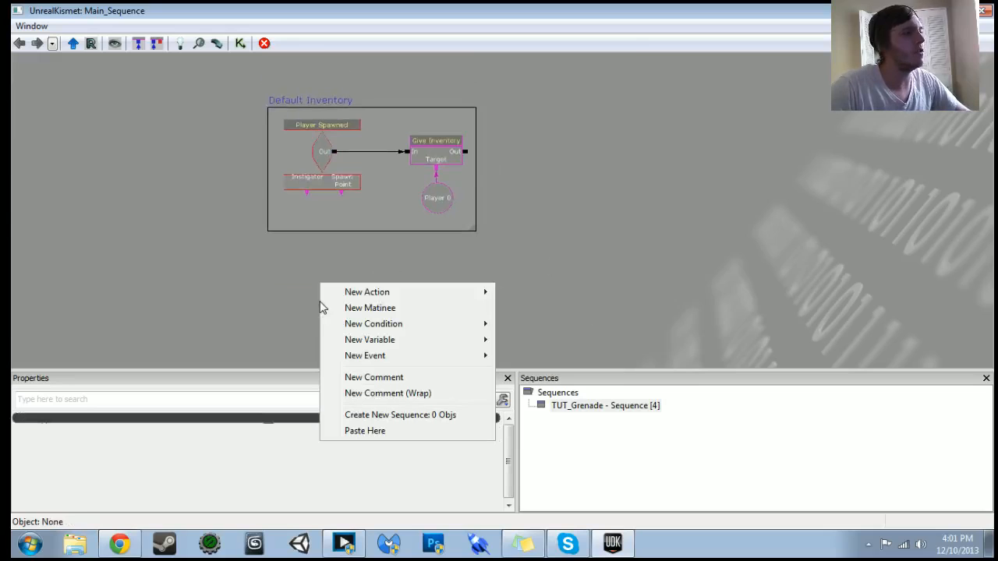
{"action": "mouse_move", "coordinate": [352, 359]}
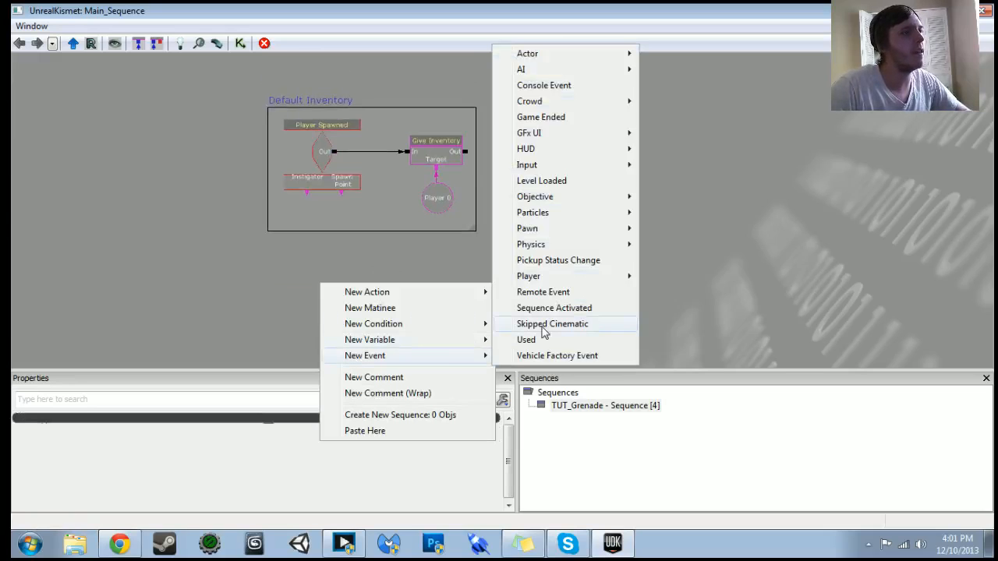
{"action": "mouse_move", "coordinate": [544, 163]}
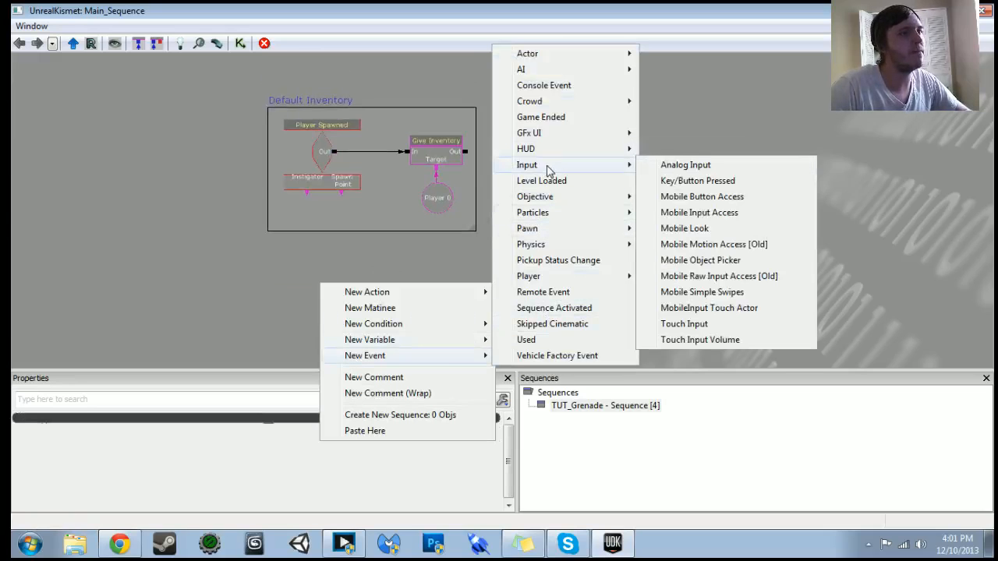
{"action": "left_click", "coordinate": [690, 181]}
{"action": "scroll", "coordinate": [613, 270], "scroll_direction": "up", "scroll_amount": 2}
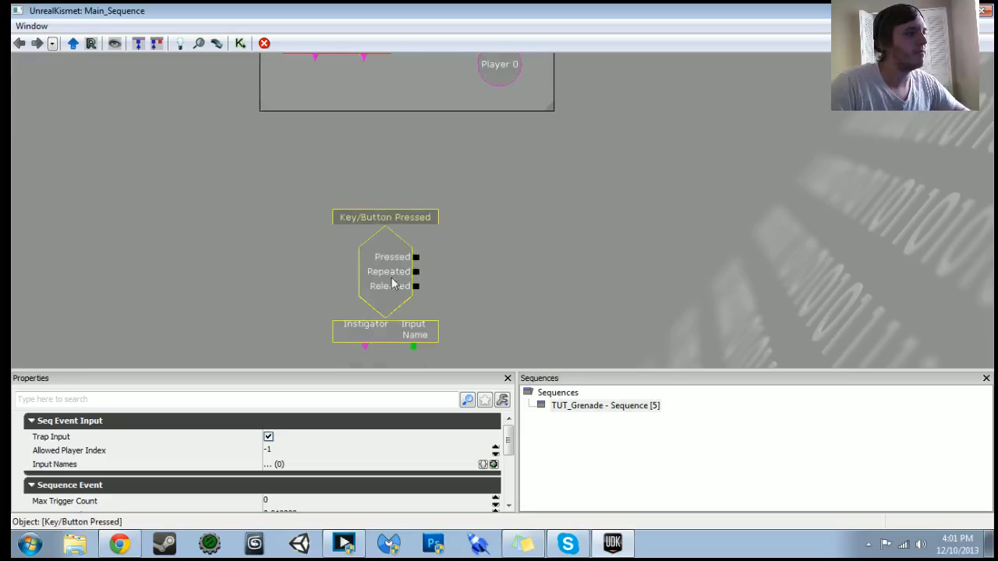
{"action": "left_click_drag", "start_coordinate": [415, 249], "coordinate": [300, 199]}
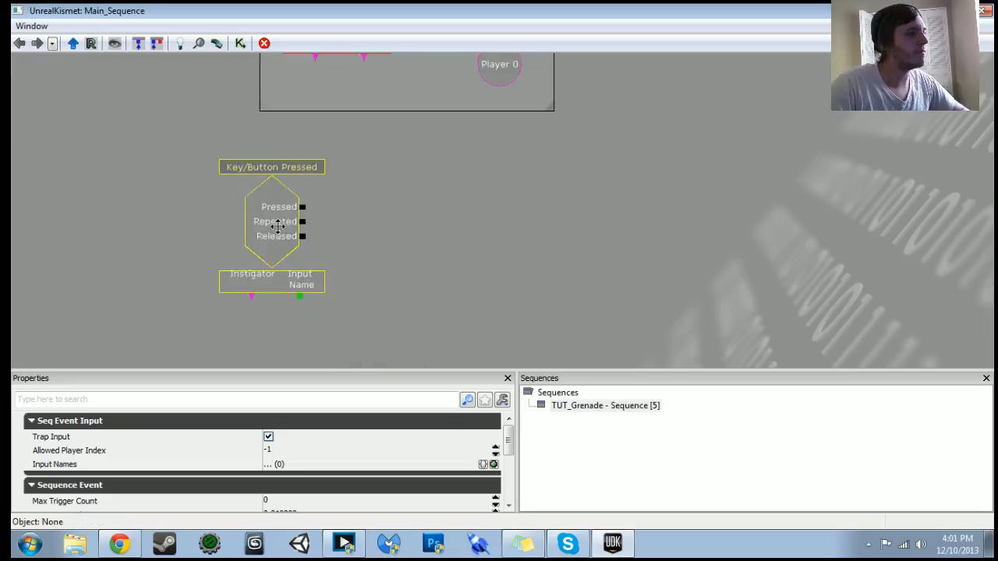
- Add an Input Names entry to the Key/Button Pressed event and set it to "Left Mouse Button"
{"action": "left_click", "coordinate": [493, 463]}
{"action": "left_click", "coordinate": [312, 478]}
{"action": "type", "text": "Left Mo"}
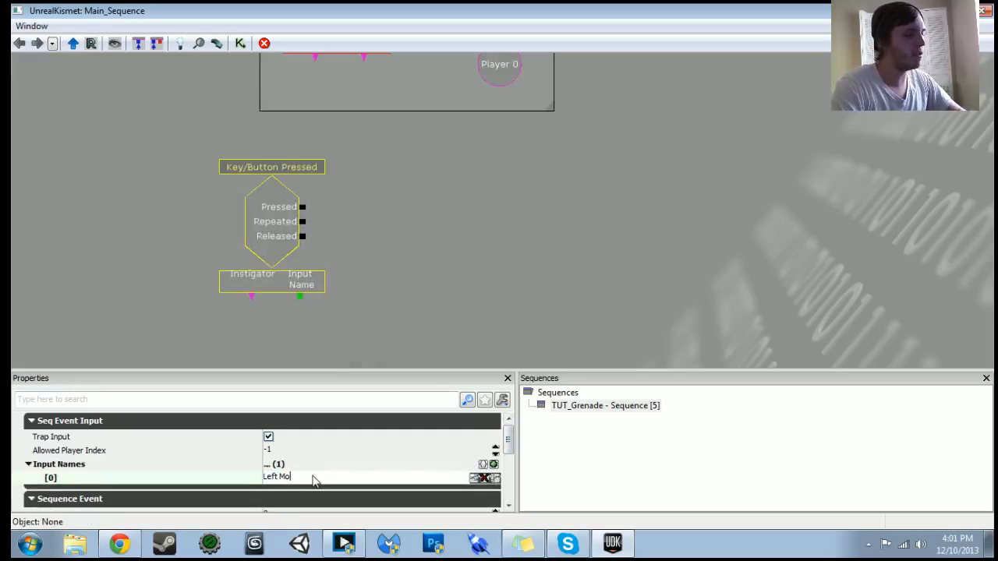
{"action": "type", "text": "use Button"}
{"action": "key", "text": "Return"}
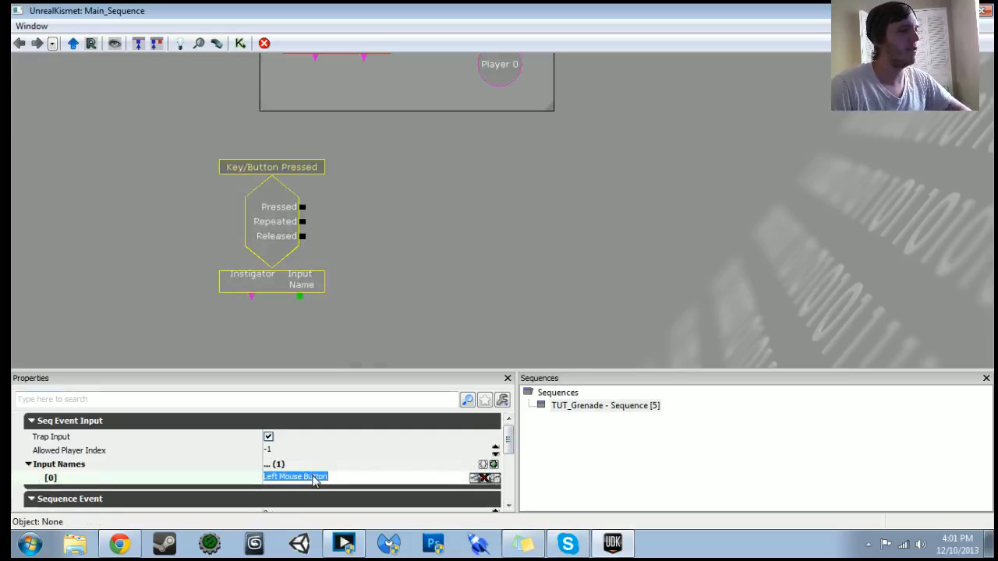
{"action": "left_click", "coordinate": [364, 248]}
- Add a Play Announcement action beside the Key/Button Pressed event and connect Pressed to its In
{"action": "right_click", "coordinate": [404, 211]}
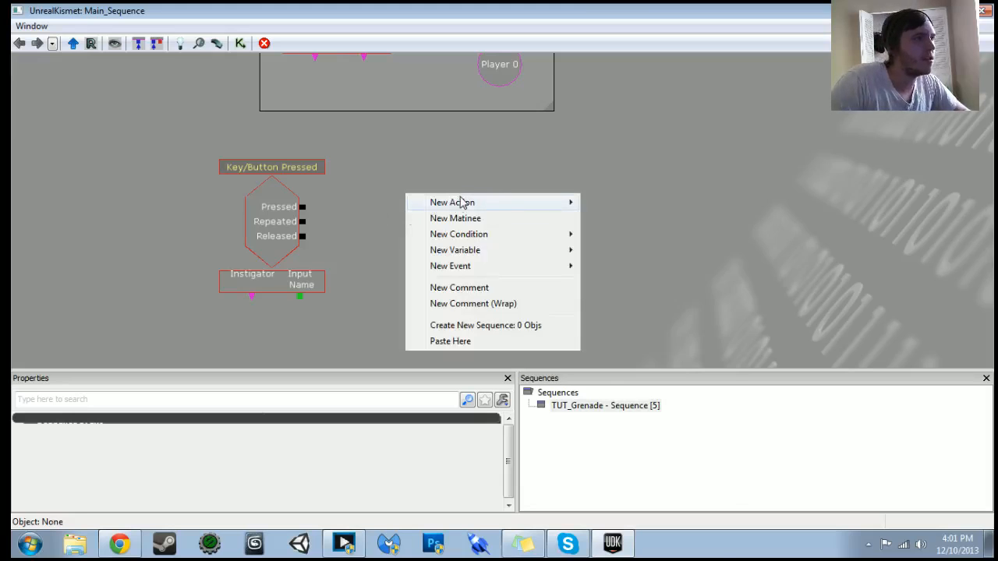
{"action": "mouse_move", "coordinate": [474, 204]}
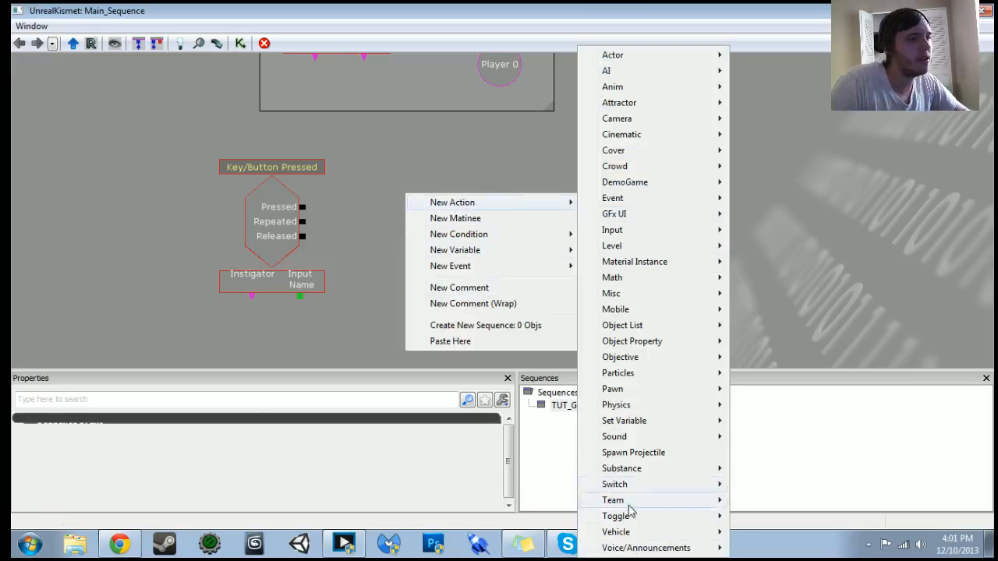
{"action": "mouse_move", "coordinate": [632, 548]}
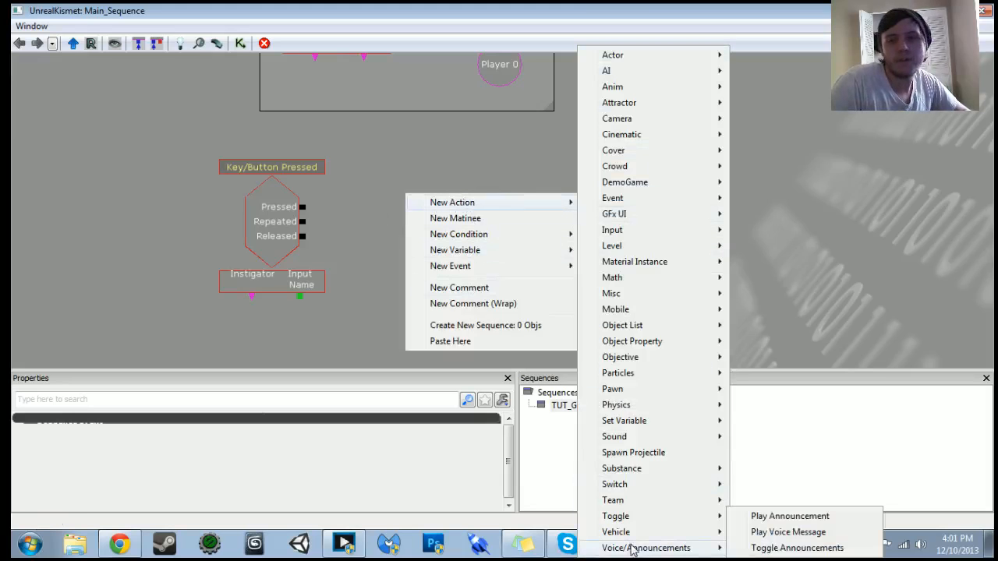
{"action": "left_click", "coordinate": [762, 516]}
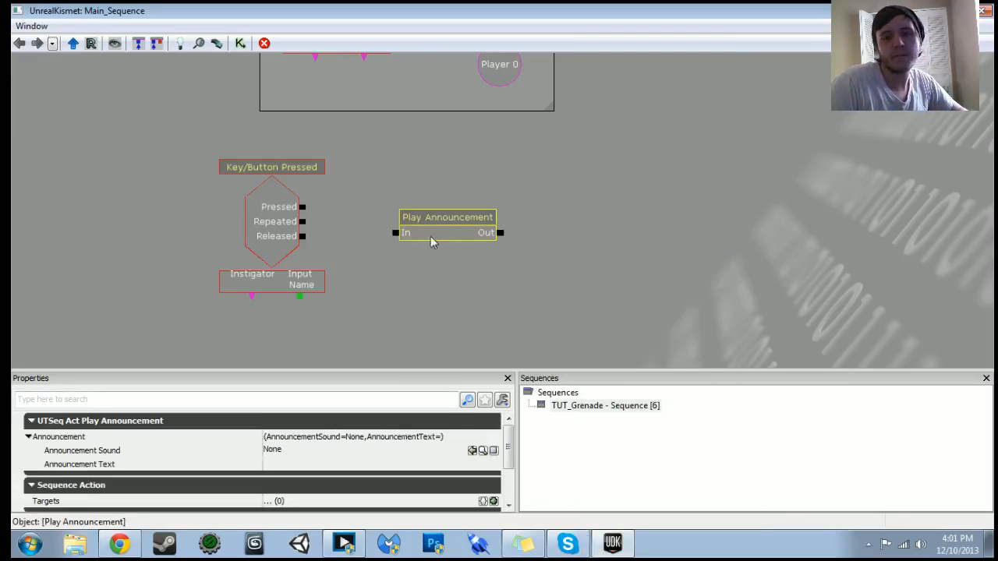
{"action": "left_click_drag", "start_coordinate": [461, 232], "coordinate": [500, 216], "text": "ctrl"}
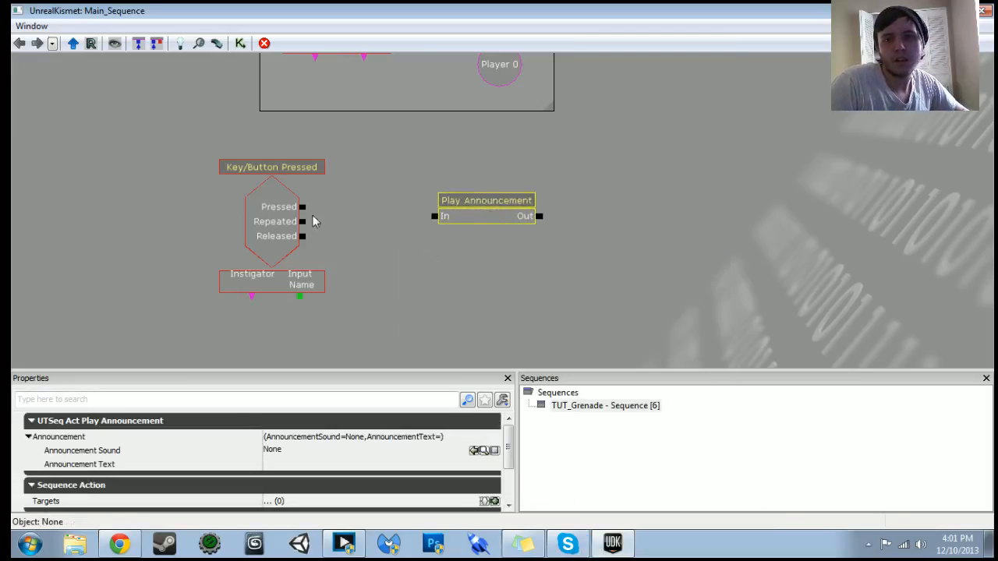
{"action": "left_click_drag", "start_coordinate": [304, 208], "coordinate": [435, 216]}
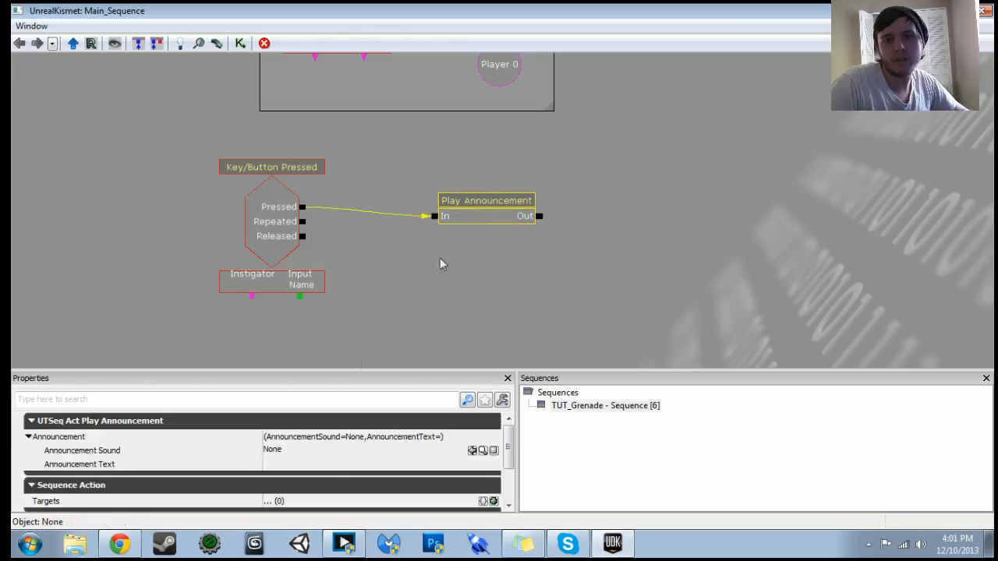
- Set the Play Announcement action's Announcement Text to "Grenade Thrown"
{"action": "left_click", "coordinate": [309, 468]}
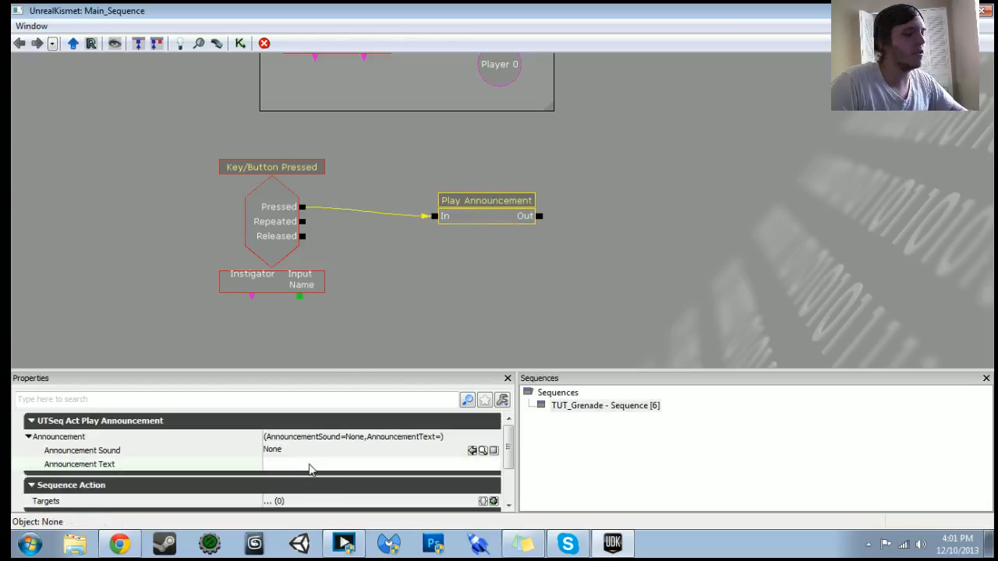
{"action": "type", "text": "Grenade Thrown"}
{"action": "key", "text": "Return"}
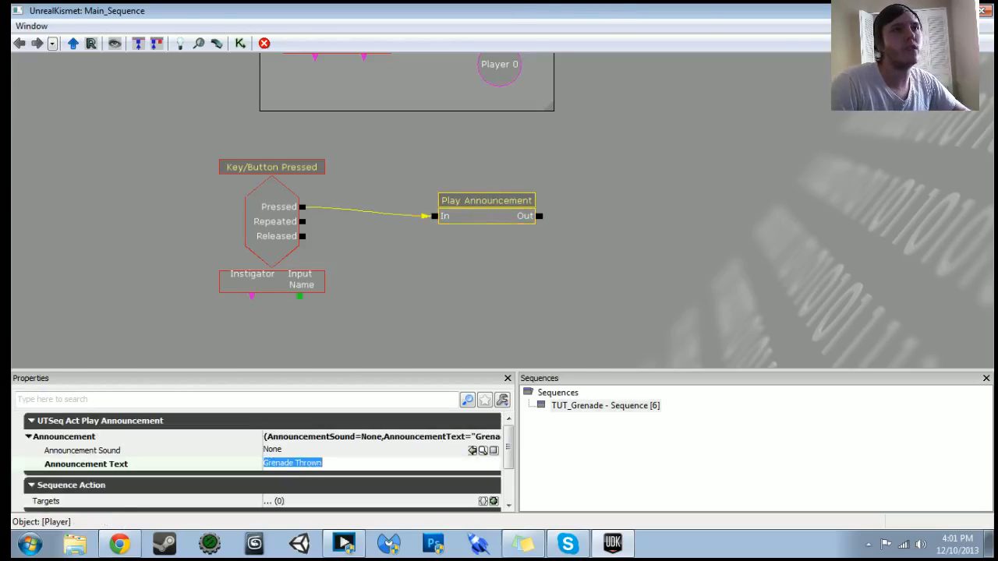
- Minimize Kismet and run the level preview to test the mouse-triggered announcement, then exit it
{"action": "left_click", "coordinate": [948, 11]}
{"action": "left_click", "coordinate": [799, 44]}
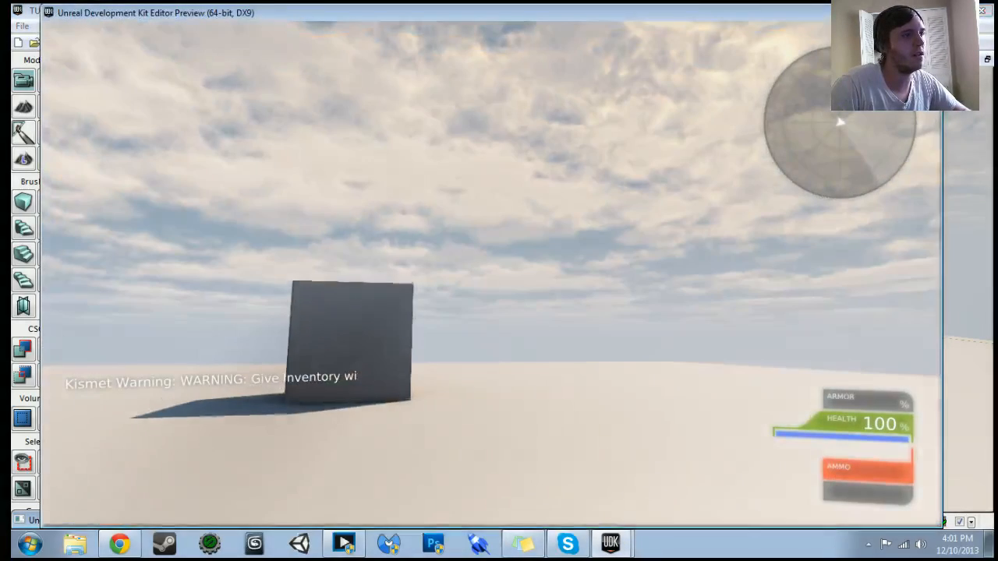
{"action": "key", "text": "Escape"}
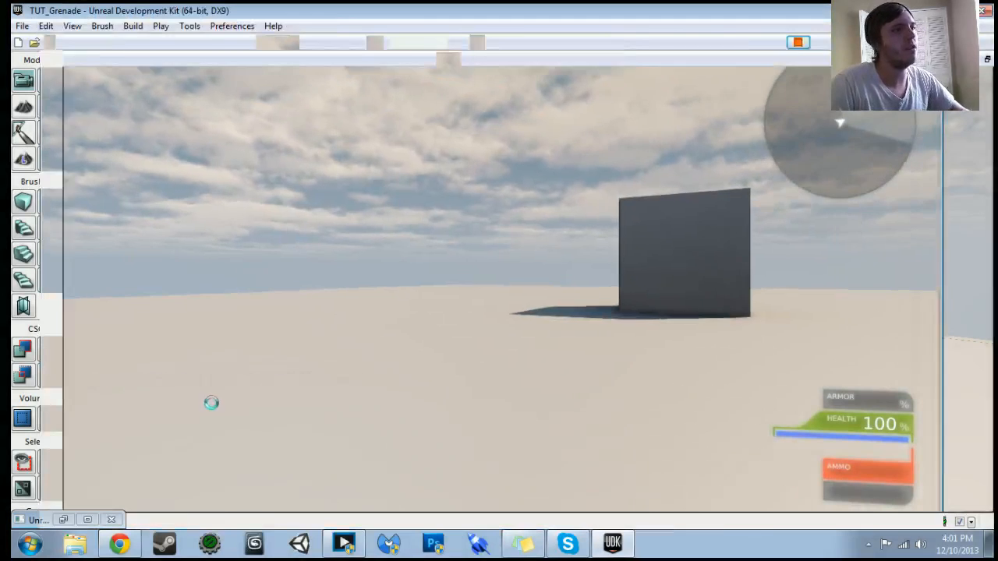
- Reopen Kismet and change the Key/Button Pressed event's input name to "LMB"
{"action": "left_click", "coordinate": [355, 44]}
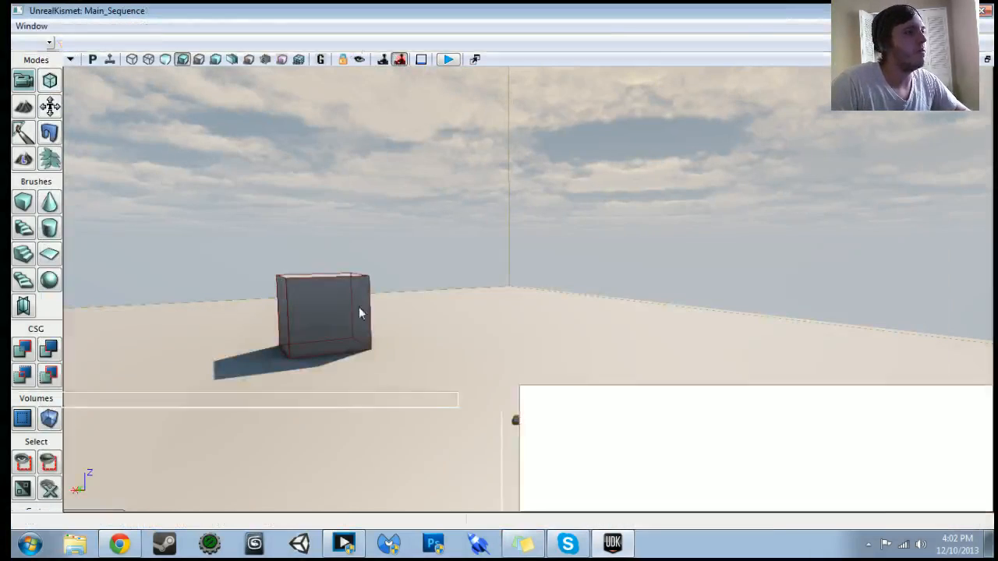
{"action": "left_click", "coordinate": [287, 269]}
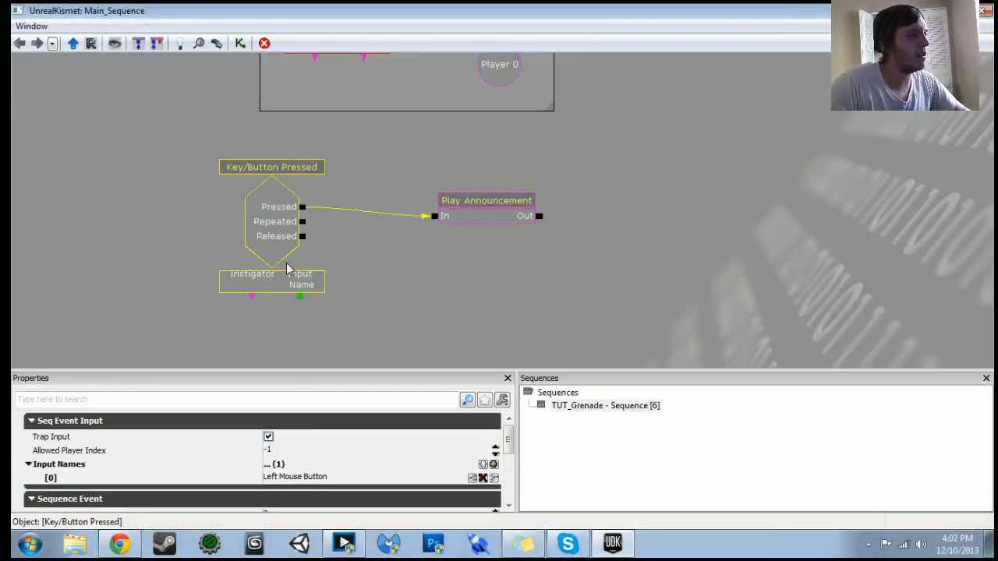
{"action": "left_click", "coordinate": [313, 477]}
{"action": "type", "text": "LM"}
{"action": "key", "text": "Return"}
- Minimize Kismet and test the announcement with the LMB input name in the level preview
{"action": "left_click", "coordinate": [947, 10]}
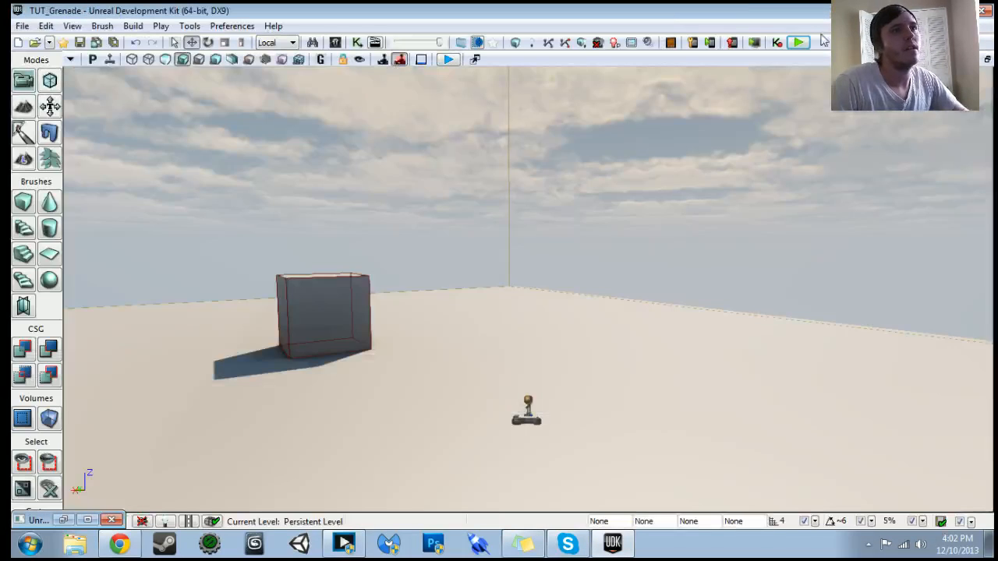
{"action": "left_click", "coordinate": [799, 43]}
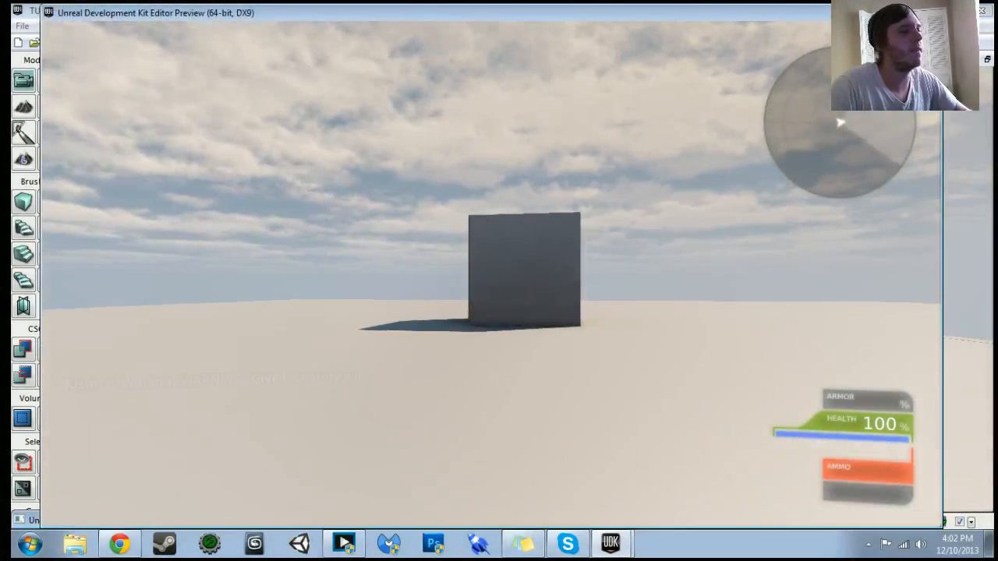
{"action": "key", "text": "Escape"}
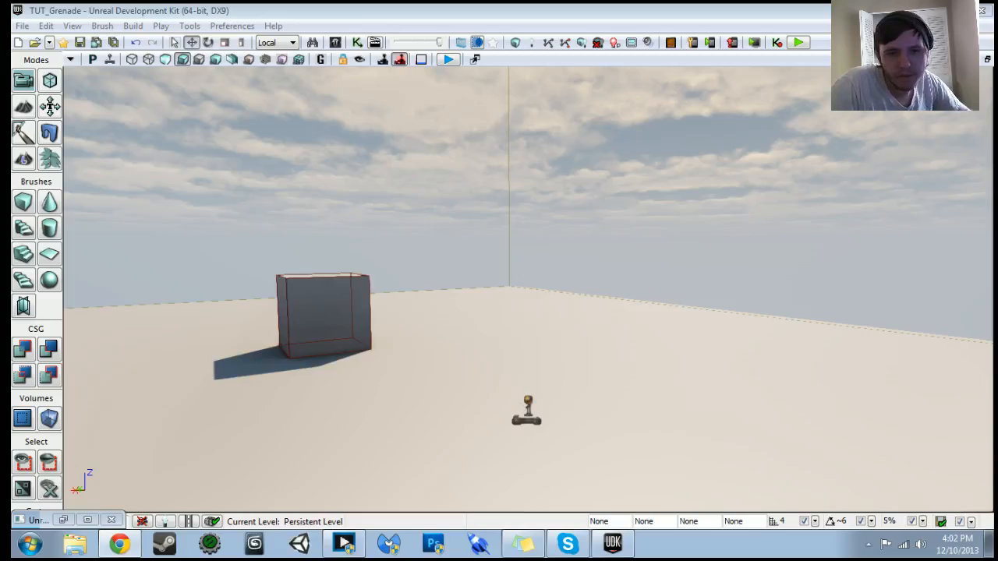
- Reopen Kismet and set the Key/Button Pressed event's input name to "LeftMouseButton"
{"action": "left_click", "coordinate": [356, 42]}
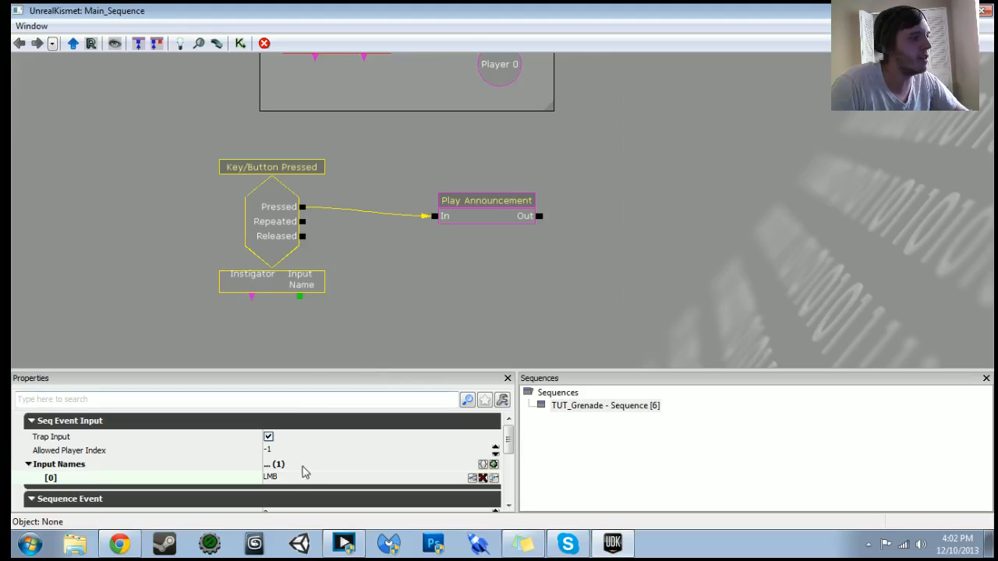
{"action": "left_click", "coordinate": [304, 476]}
{"action": "type", "text": "LeftMo"}
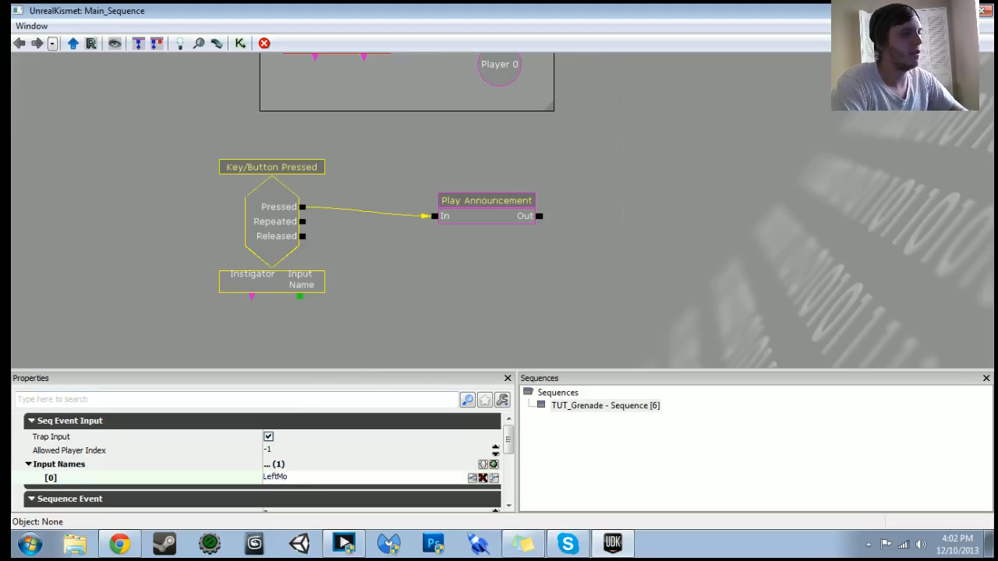
{"action": "type", "text": "useButton"}
{"action": "key", "text": "Return"}
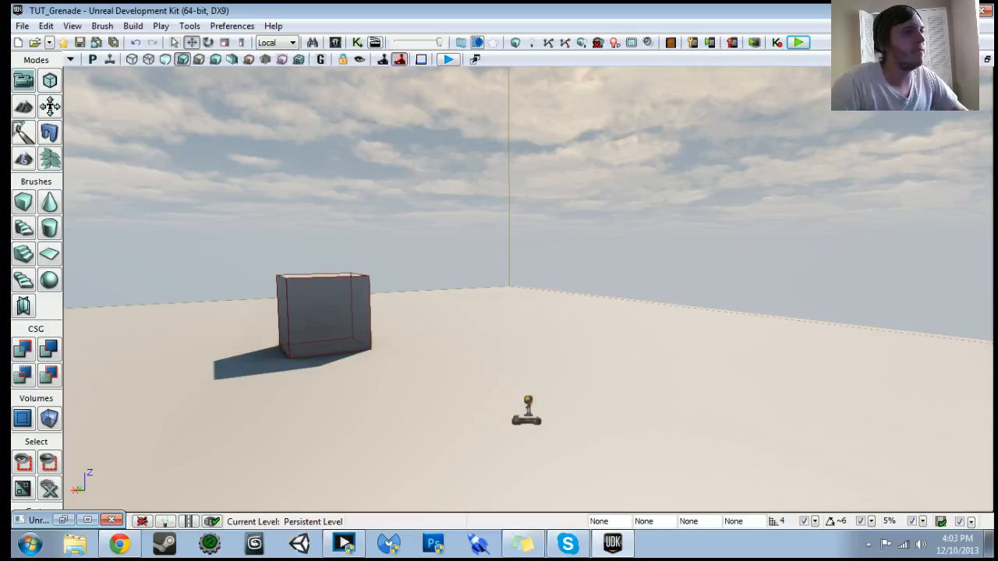
- Run the level preview, fire once to test the LeftMouseButton announcement, walk forward, and exit
{"action": "left_click", "coordinate": [795, 42]}
{"action": "left_click", "coordinate": [491, 274]}
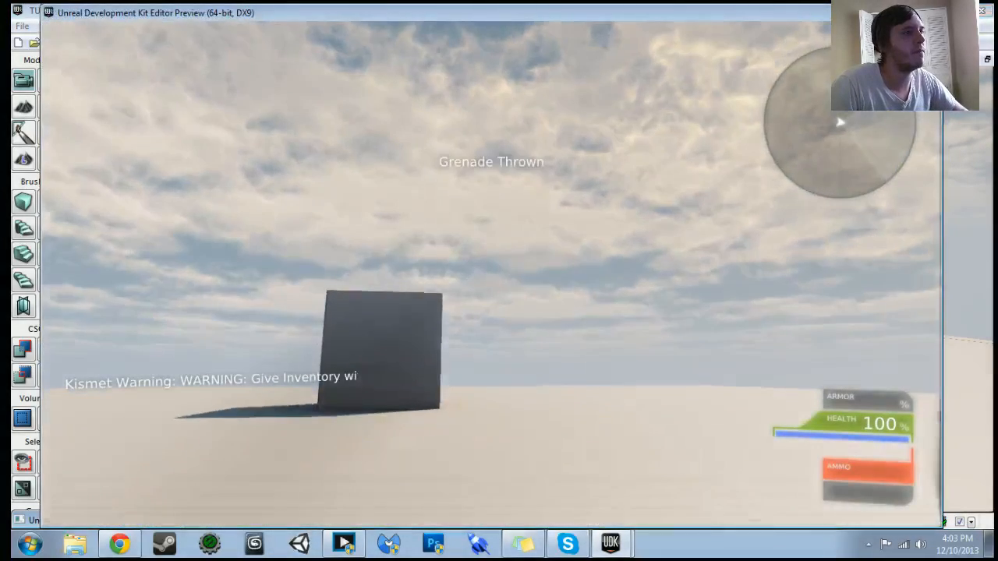
{"action": "key", "text": "w"}
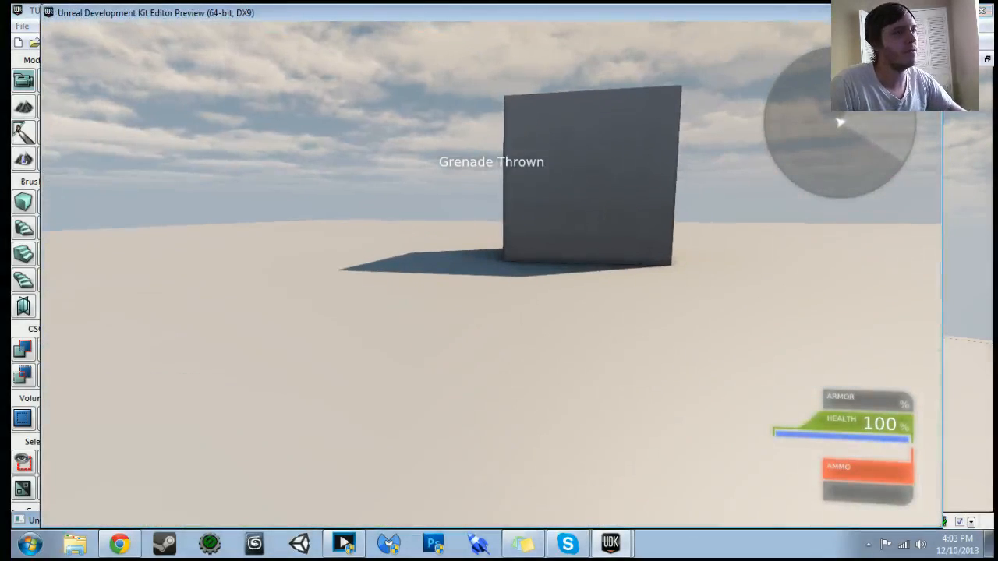
{"action": "key", "text": "Escape"}
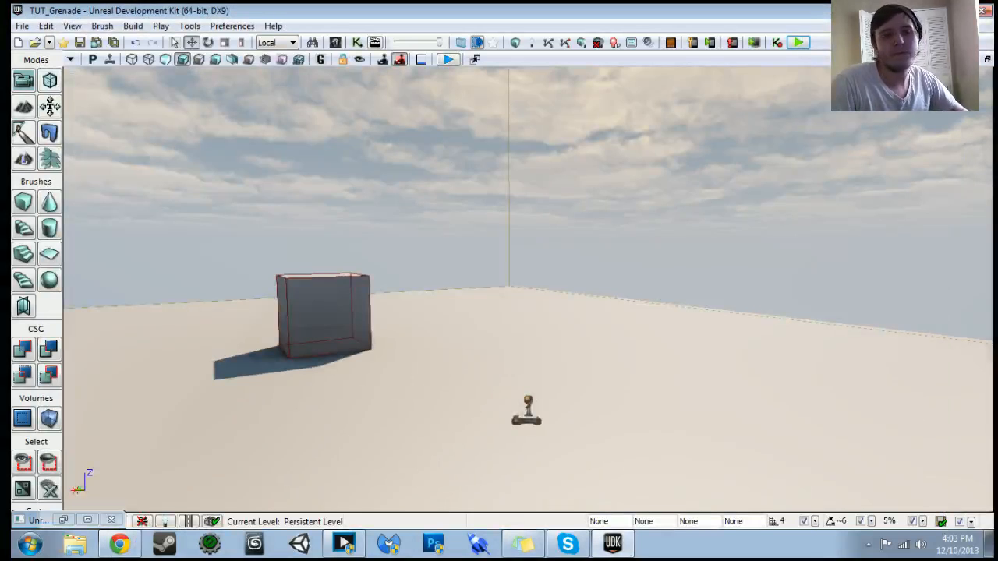
- Reopen Kismet, break the link into Play Announcement, and move that action aside to the left of Key/Button Pressed
{"action": "left_click", "coordinate": [357, 42]}
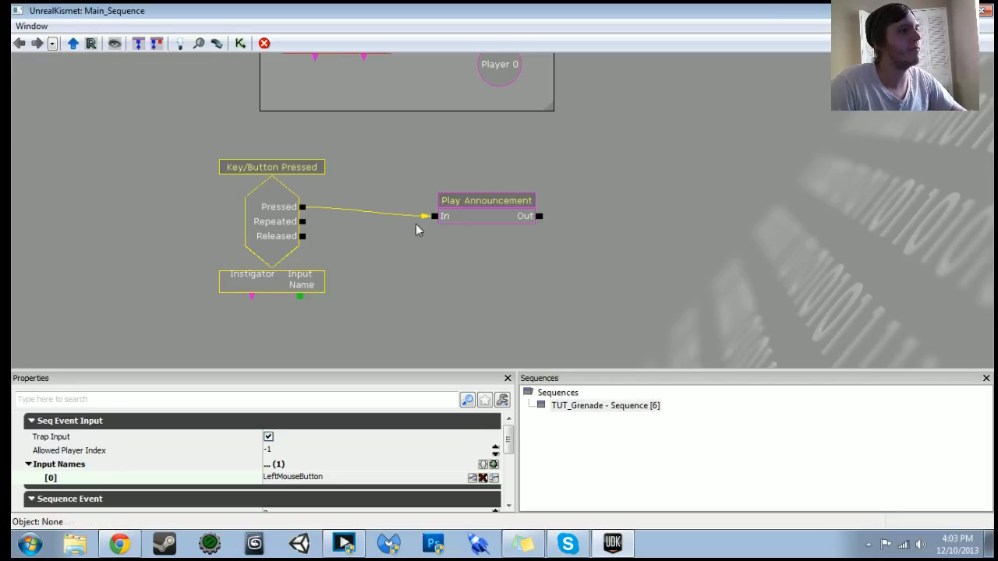
{"action": "left_click", "coordinate": [433, 217], "text": "alt"}
{"action": "scroll", "coordinate": [434, 249], "scroll_direction": "down", "scroll_amount": 2}
{"action": "left_click_drag", "start_coordinate": [448, 249], "coordinate": [561, 250]}
{"action": "left_click_drag", "start_coordinate": [594, 202], "coordinate": [201, 160], "text": "ctrl"}
{"action": "left_click_drag", "start_coordinate": [593, 273], "coordinate": [457, 260]}
- Add an Activate Remote Event action with event name "Spawn Grenade" and link the Key/Button Pressed event's Pressed output to it
{"action": "right_click", "coordinate": [414, 180]}
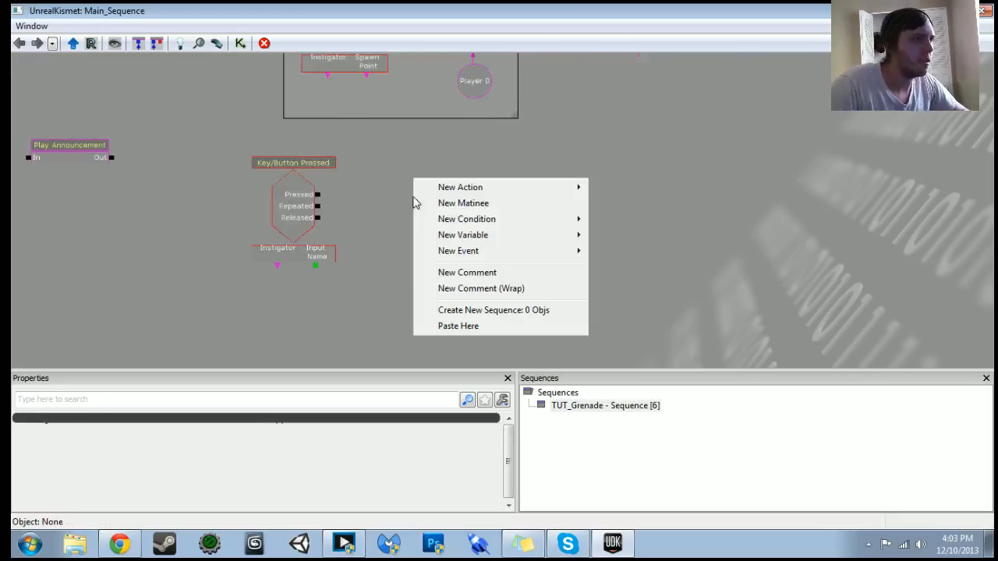
{"action": "mouse_move", "coordinate": [477, 187]}
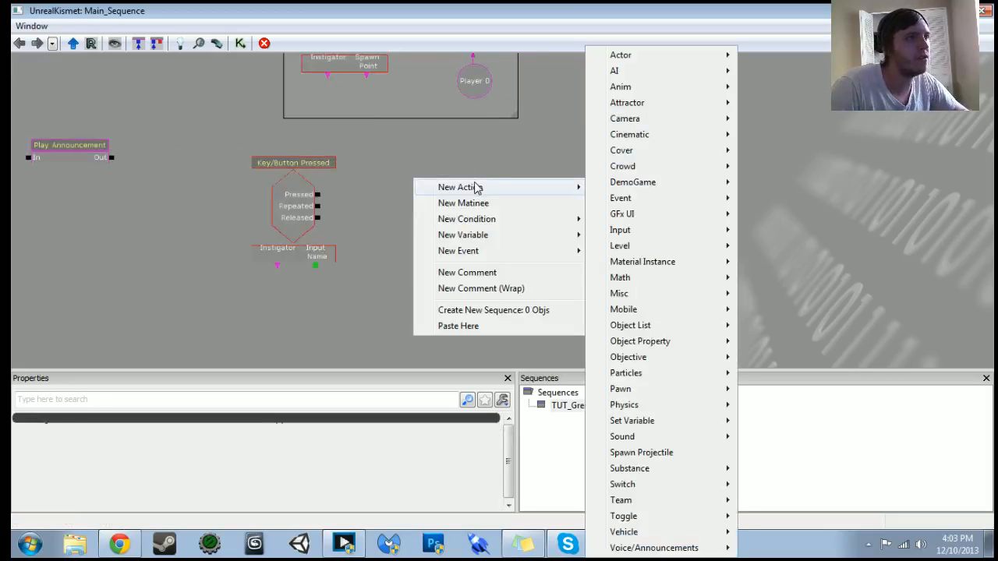
{"action": "mouse_move", "coordinate": [692, 70]}
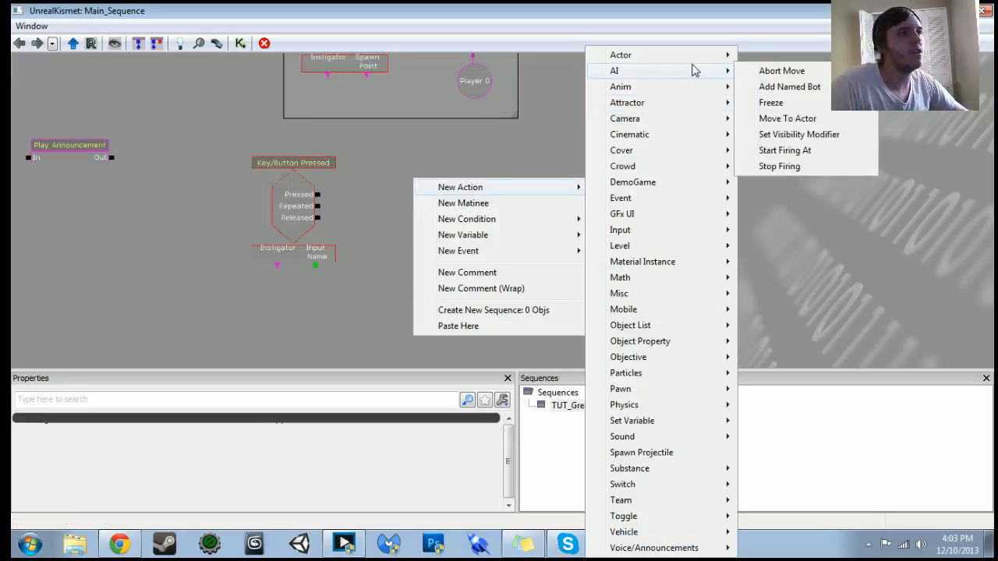
{"action": "mouse_move", "coordinate": [684, 197]}
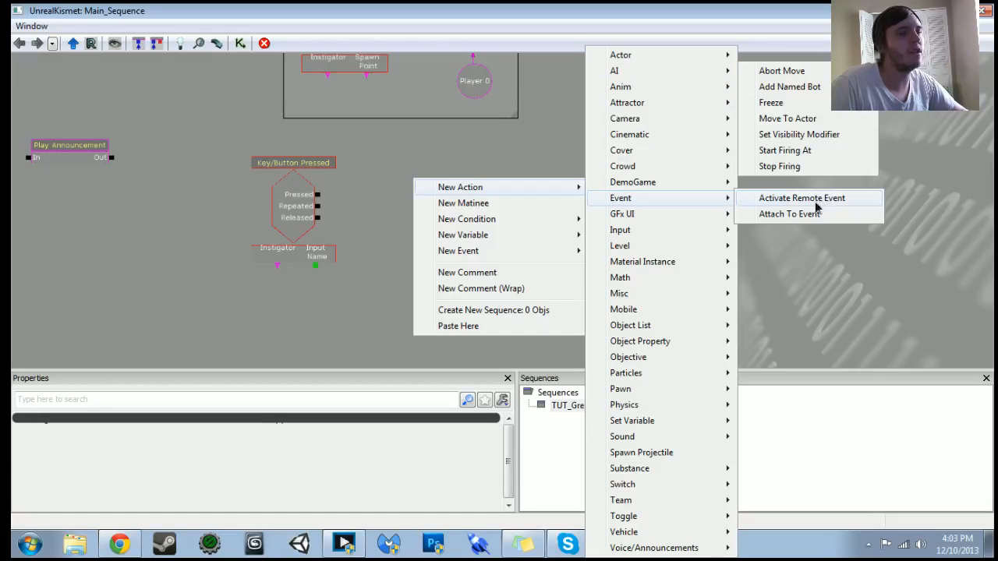
{"action": "left_click", "coordinate": [815, 200]}
{"action": "left_click_drag", "start_coordinate": [509, 263], "coordinate": [540, 255], "text": "ctrl"}
{"action": "left_click", "coordinate": [310, 455]}
{"action": "type", "text": "S"}
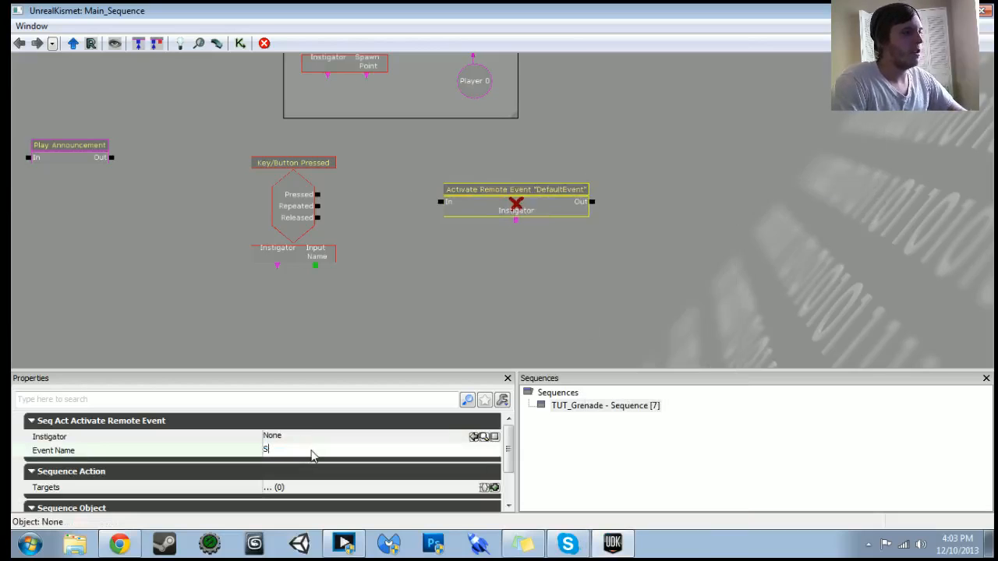
{"action": "type", "text": "pawn Grenad"}
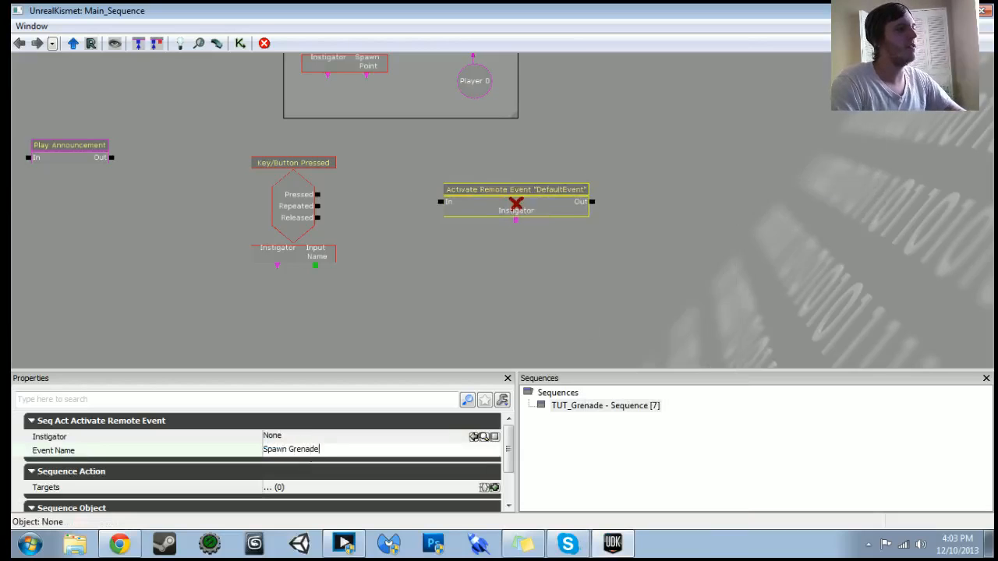
{"action": "type", "text": "e"}
{"action": "key", "text": "Return"}
{"action": "mouse_move", "coordinate": [317, 195]}
{"action": "left_mouse_down"}
{"action": "mouse_move", "coordinate": [405, 197]}
{"action": "mouse_move", "coordinate": [317, 194]}
{"action": "left_mouse_up"}
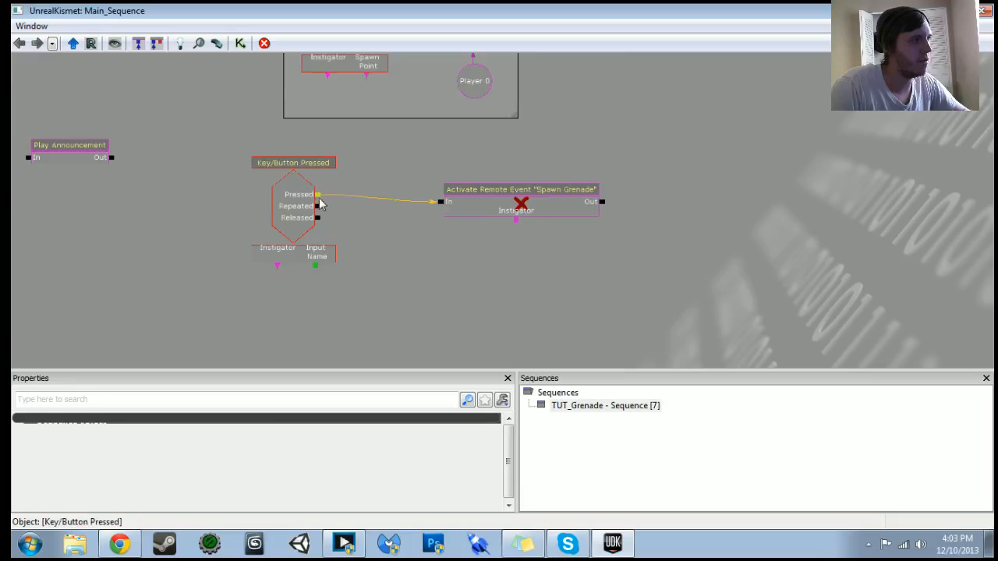
- Set the Key/Button Pressed event's Re Trigger Delay to 2
{"action": "left_click", "coordinate": [310, 199]}
{"action": "left_click_drag", "start_coordinate": [508, 439], "coordinate": [508, 459]}
{"action": "left_click", "coordinate": [296, 458]}
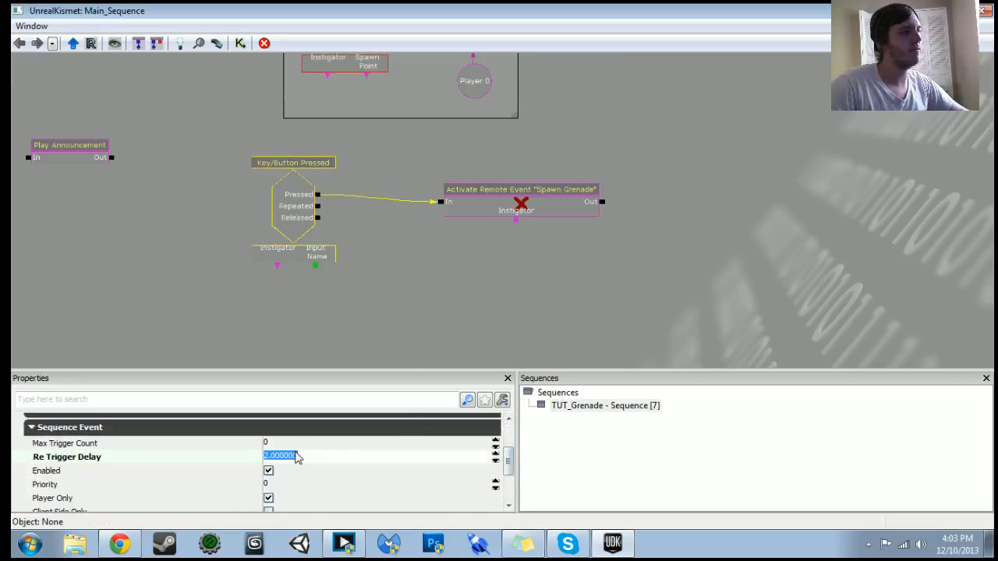
- Move the Activate Remote Event action so its In connector lines up with the Pressed output
{"action": "left_click", "coordinate": [436, 289]}
{"action": "left_click_drag", "start_coordinate": [437, 289], "coordinate": [362, 308]}
{"action": "left_click", "coordinate": [433, 220]}
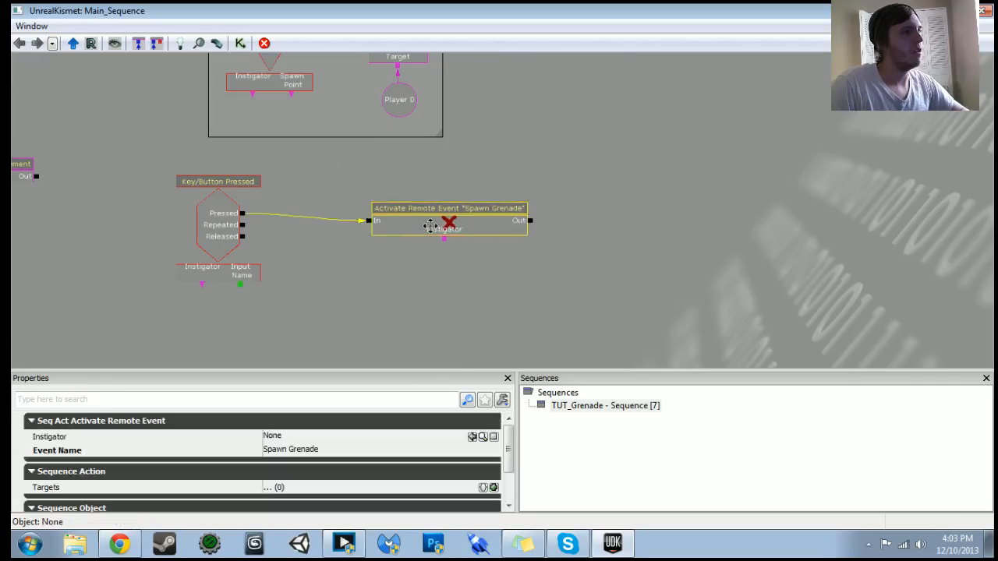
{"action": "left_click_drag", "start_coordinate": [432, 220], "coordinate": [435, 218]}
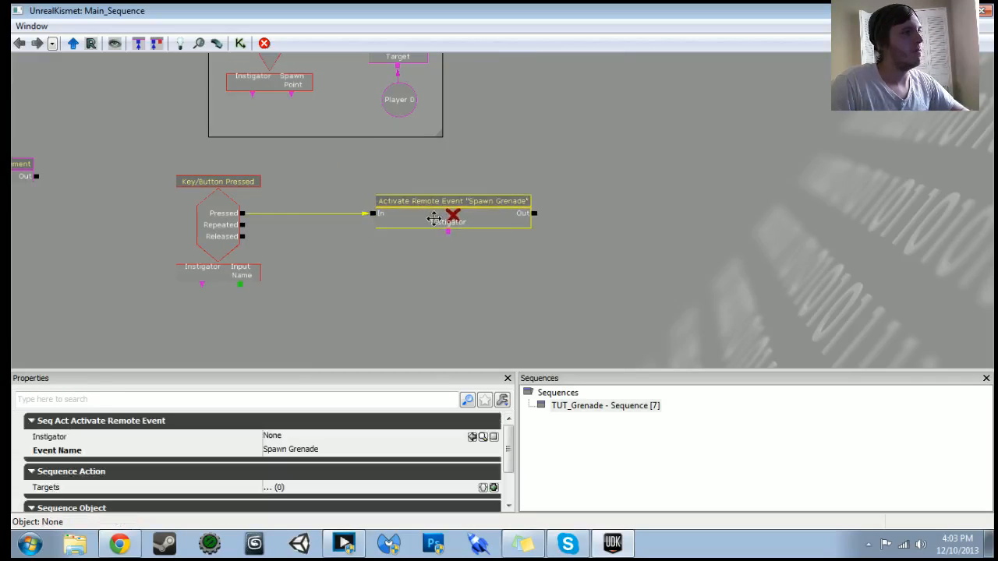
{"action": "left_click", "coordinate": [401, 262]}
- Add a Remote Event below the Key/Button Pressed event and set its event name to "Spawn Grenade"
{"action": "scroll", "coordinate": [413, 266], "scroll_direction": "down", "scroll_amount": 3}
{"action": "right_click", "coordinate": [318, 327]}
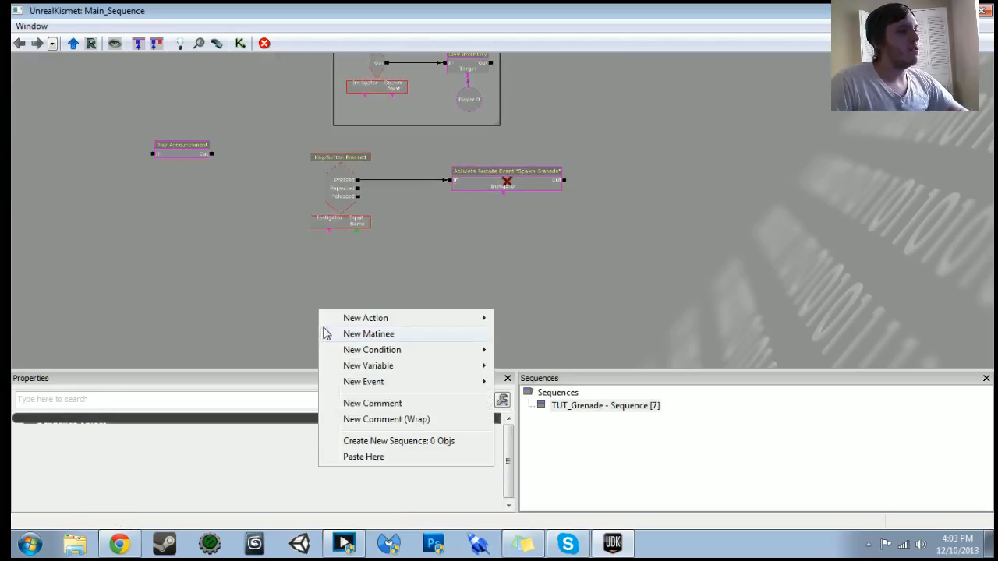
{"action": "mouse_move", "coordinate": [390, 382]}
{"action": "left_click", "coordinate": [506, 319]}
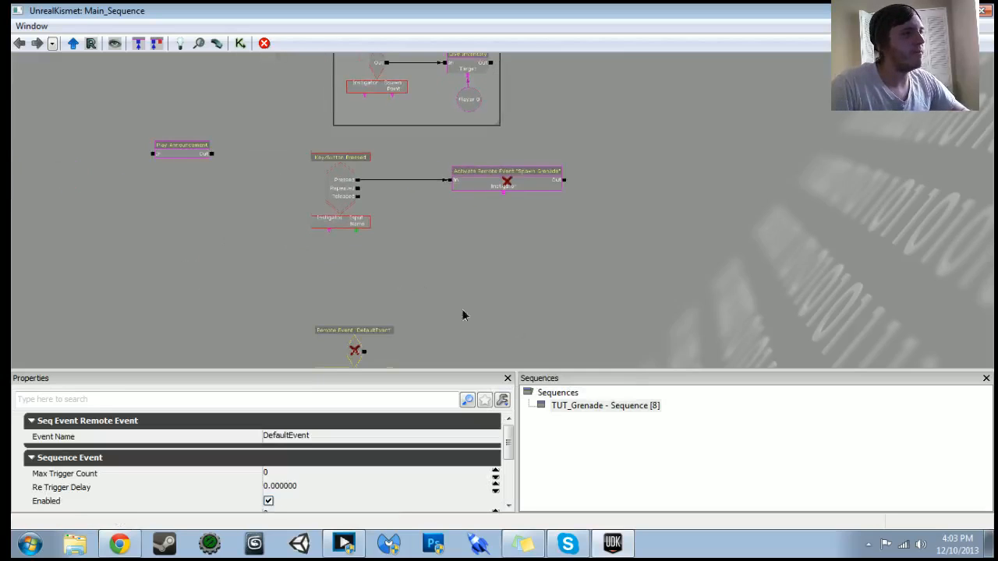
{"action": "scroll", "coordinate": [462, 315], "scroll_direction": "up", "scroll_amount": 2}
{"action": "left_click_drag", "start_coordinate": [339, 333], "coordinate": [314, 302]}
{"action": "left_click", "coordinate": [301, 436]}
{"action": "type", "text": "Spawn"}
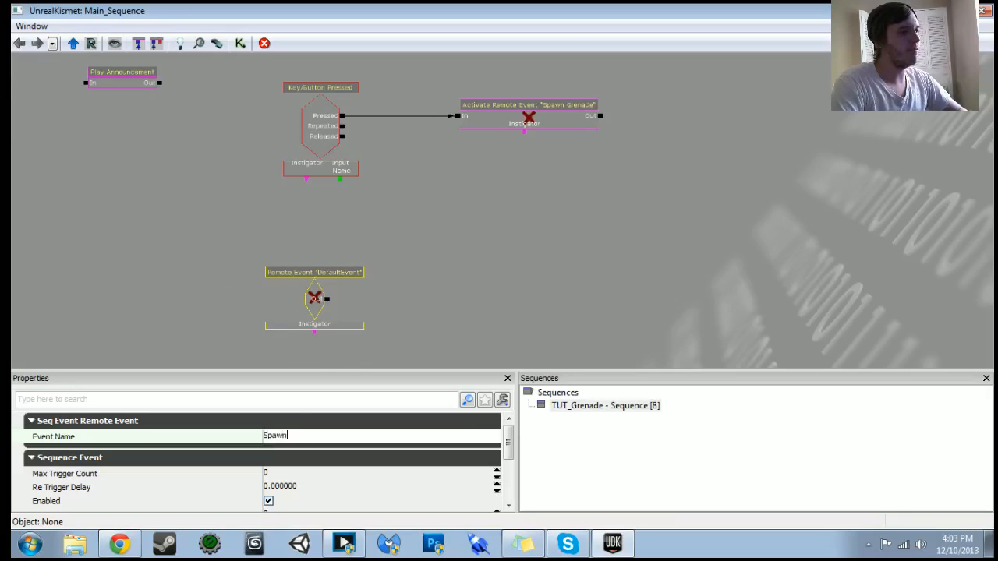
{"action": "type", "text": " Grenade"}
{"action": "key", "text": "Return"}
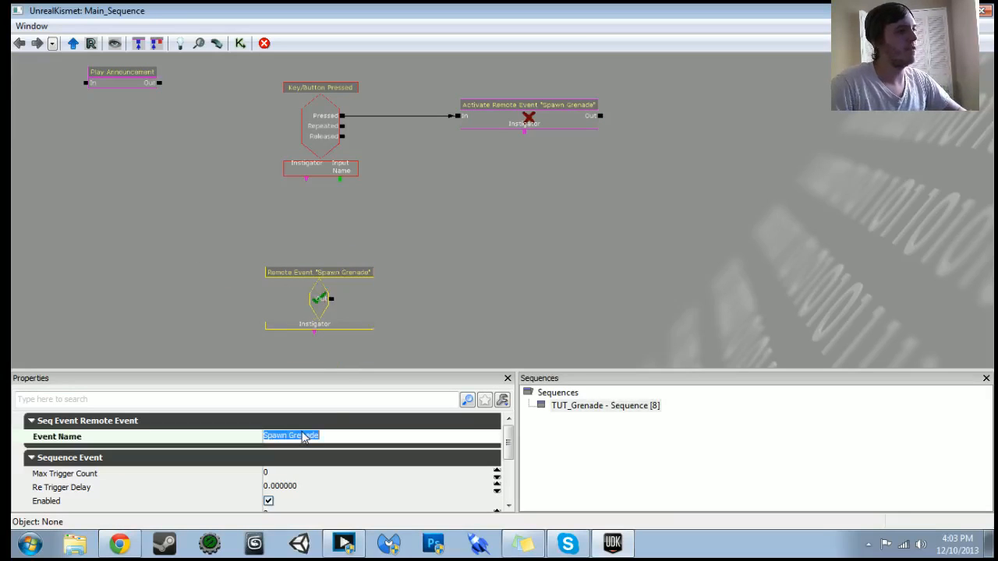
- Select the Activate Remote Event action to refresh its match with the "Spawn Grenade" Remote Event
{"action": "left_click", "coordinate": [509, 121]}
{"action": "key", "text": "Delete"}
{"action": "key", "text": "ctrl+z"}
- Add an Actor Factory action beside the "Spawn Grenade" Remote Event
{"action": "left_click_drag", "start_coordinate": [460, 252], "coordinate": [373, 207]}
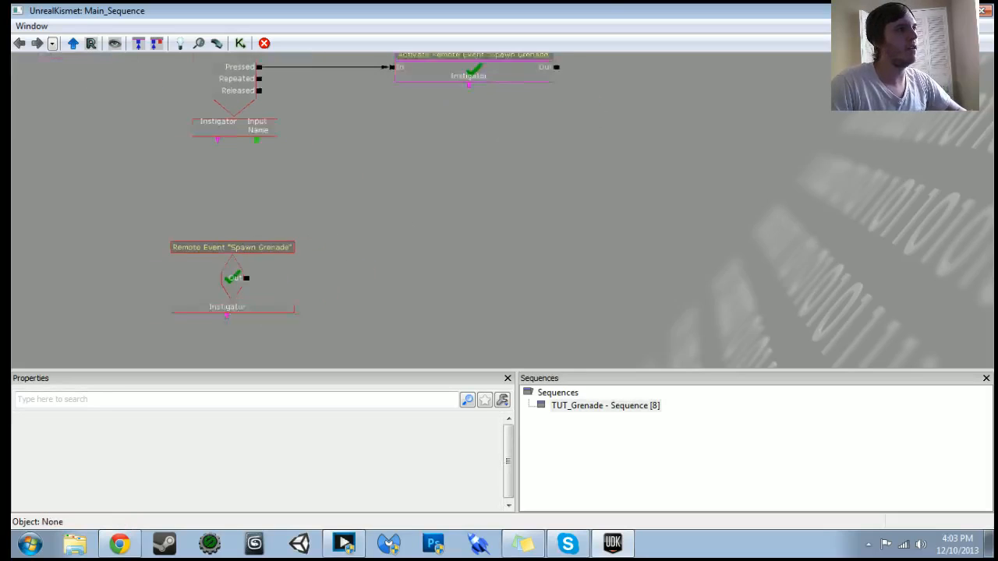
{"action": "scroll", "coordinate": [396, 236], "scroll_direction": "up", "scroll_amount": 1}
{"action": "right_click", "coordinate": [396, 237]}
{"action": "mouse_move", "coordinate": [398, 230]}
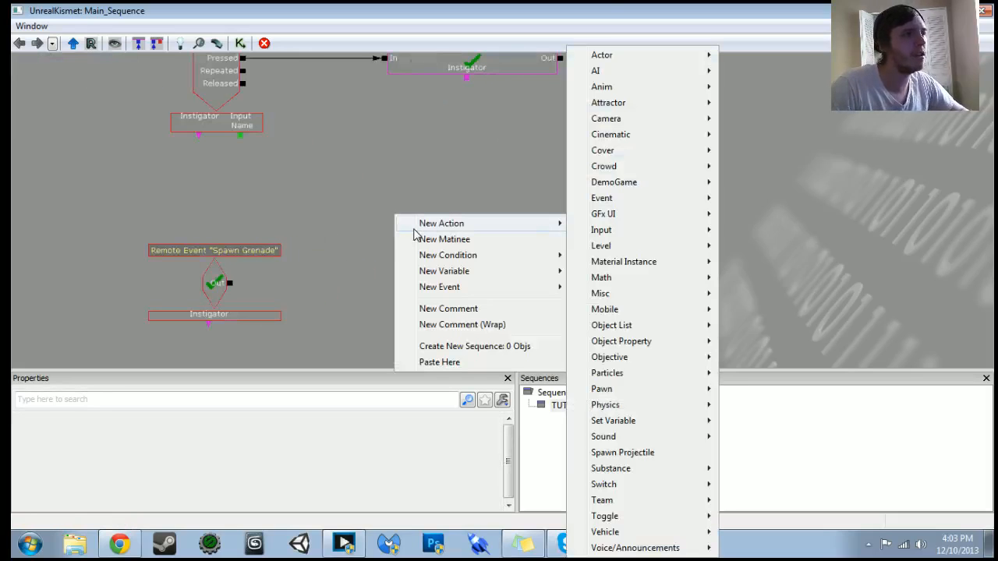
{"action": "mouse_move", "coordinate": [595, 248]}
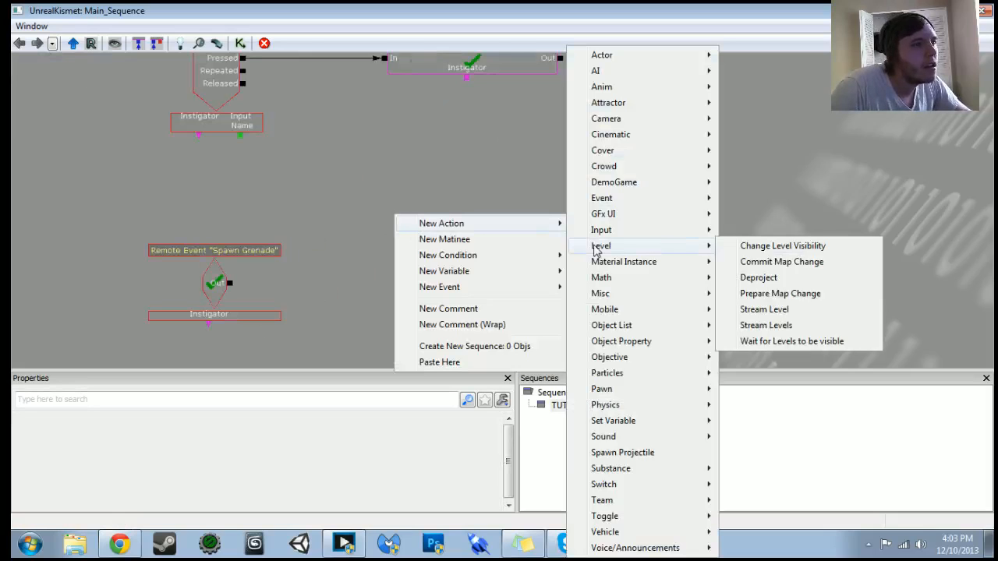
{"action": "mouse_move", "coordinate": [604, 56]}
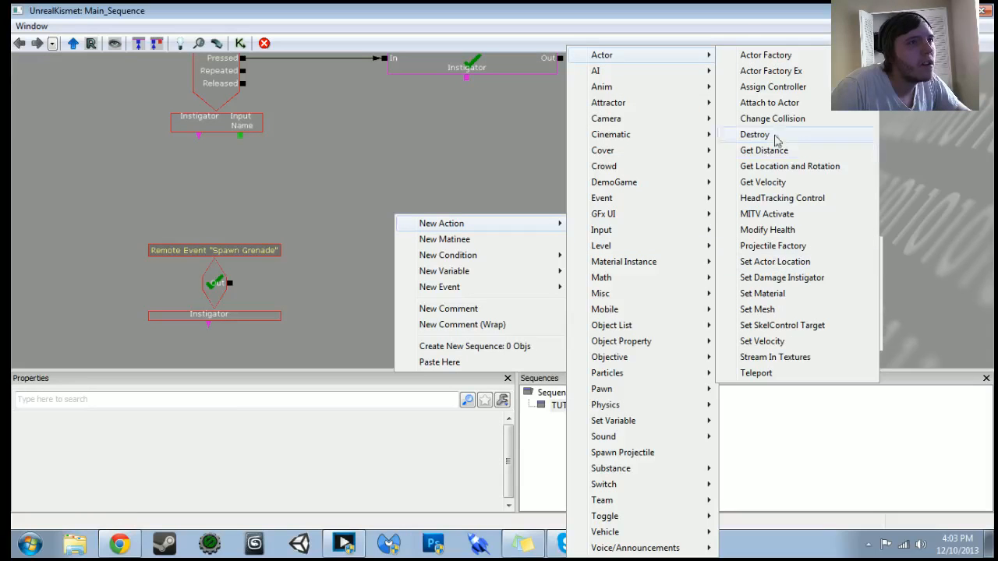
{"action": "left_click", "coordinate": [771, 56]}
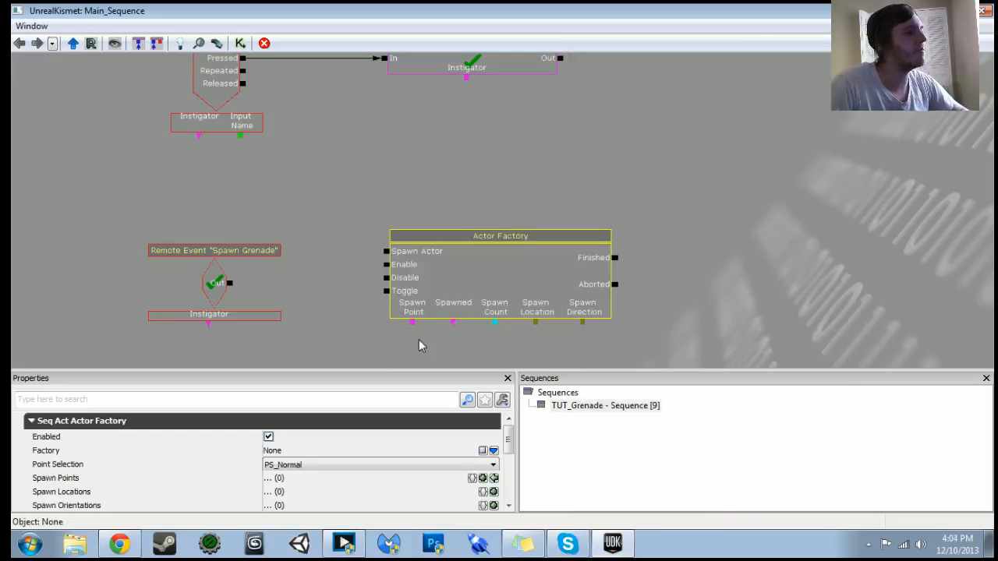
- Set the Actor Factory's factory type to UTActorFactoryUTKActor and enlarge the properties area to show its settings
{"action": "left_click", "coordinate": [494, 452]}
{"action": "mouse_move", "coordinate": [537, 553]}
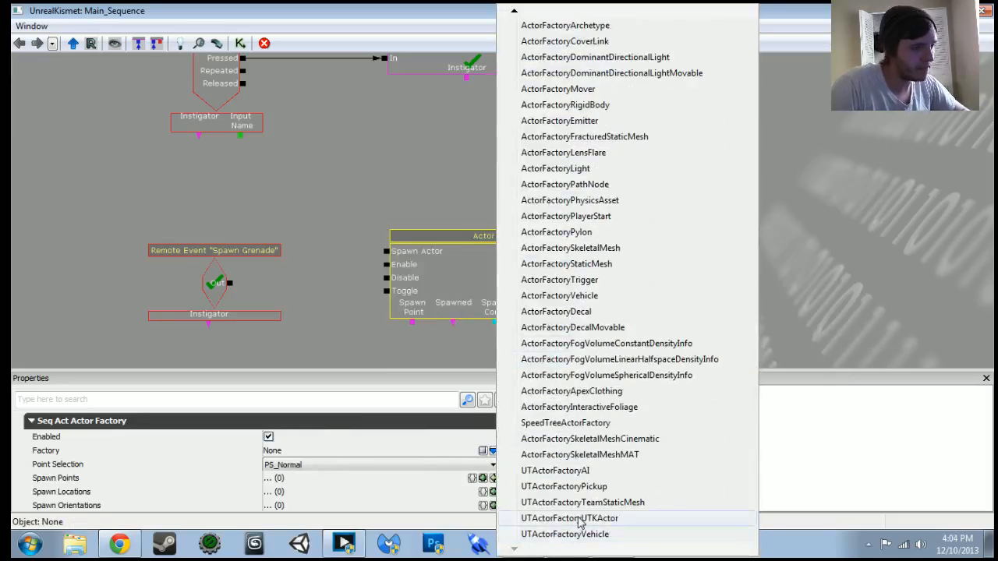
{"action": "left_click", "coordinate": [579, 519]}
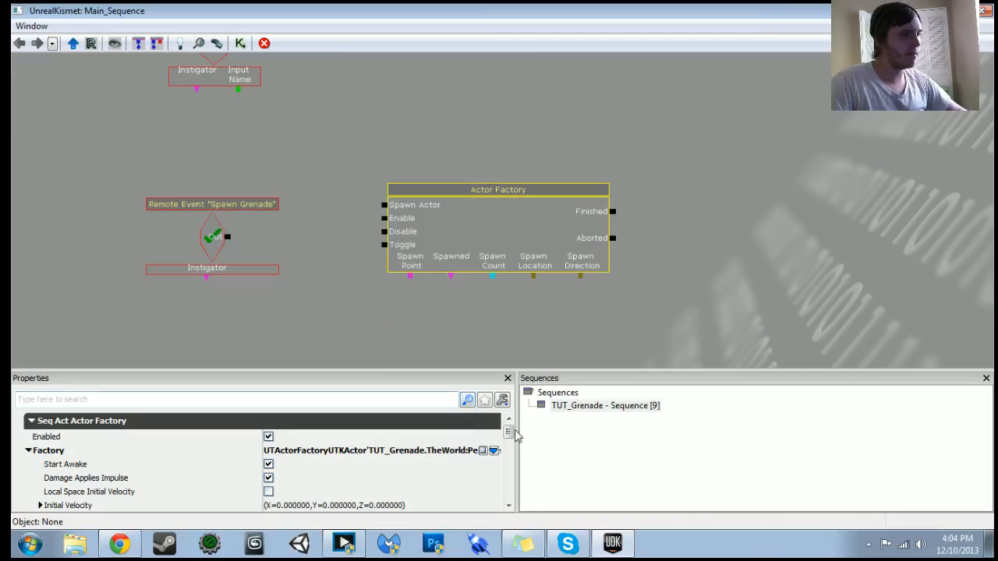
{"action": "left_click", "coordinate": [509, 505]}
{"action": "left_click", "coordinate": [509, 506]}
{"action": "left_click", "coordinate": [508, 505]}
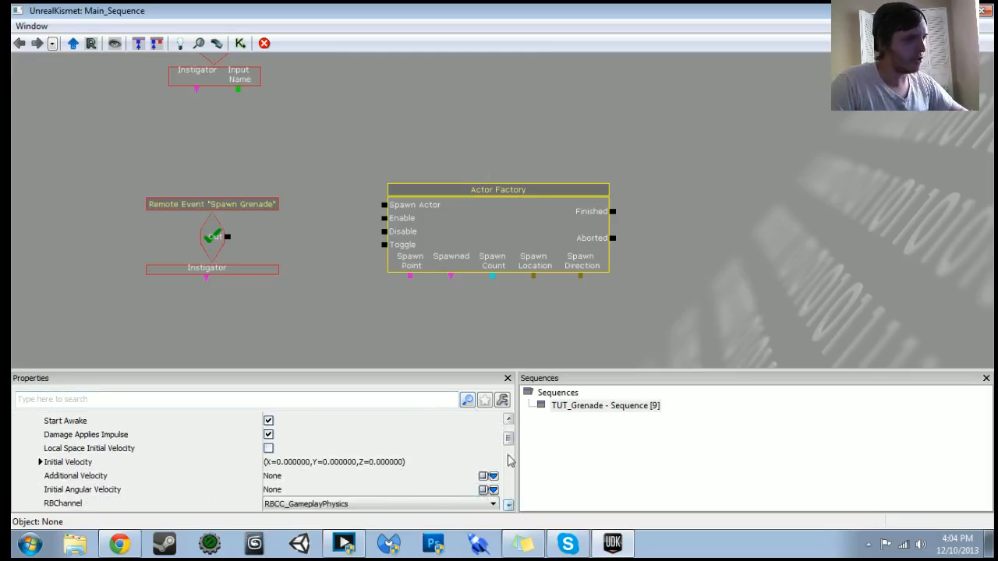
{"action": "left_click_drag", "start_coordinate": [491, 369], "coordinate": [492, 228]}
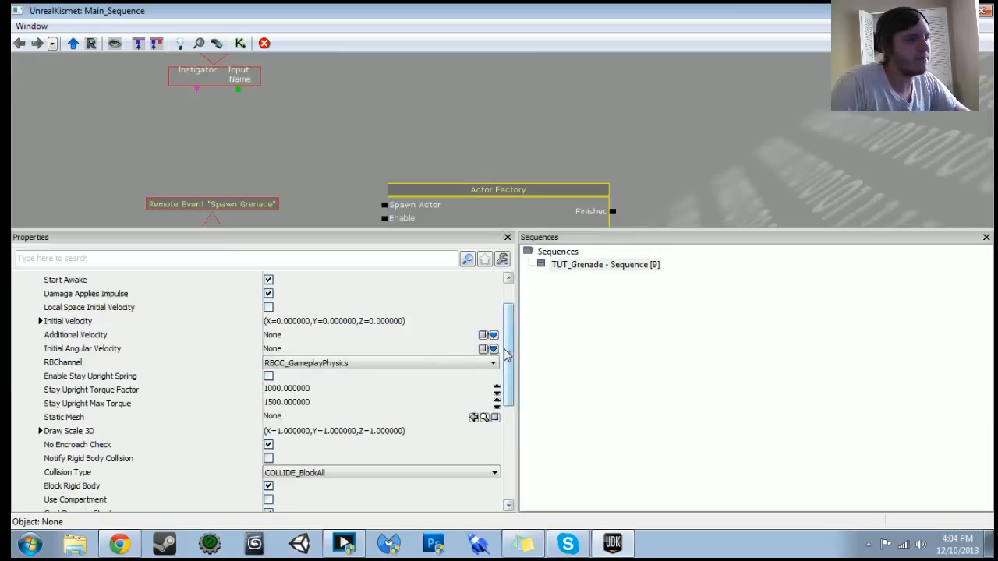
{"action": "scroll", "coordinate": [508, 355], "scroll_direction": "down", "scroll_amount": 1}
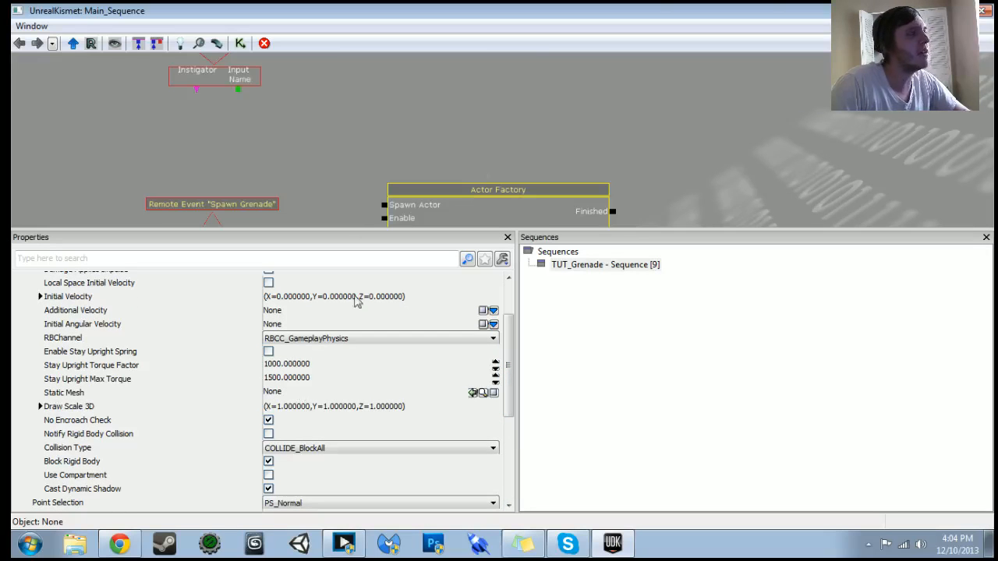
- Assign the SM_Grenade static mesh from the Content Browser to the Actor Factory, then maximize Kismet again
{"action": "left_click", "coordinate": [958, 11]}
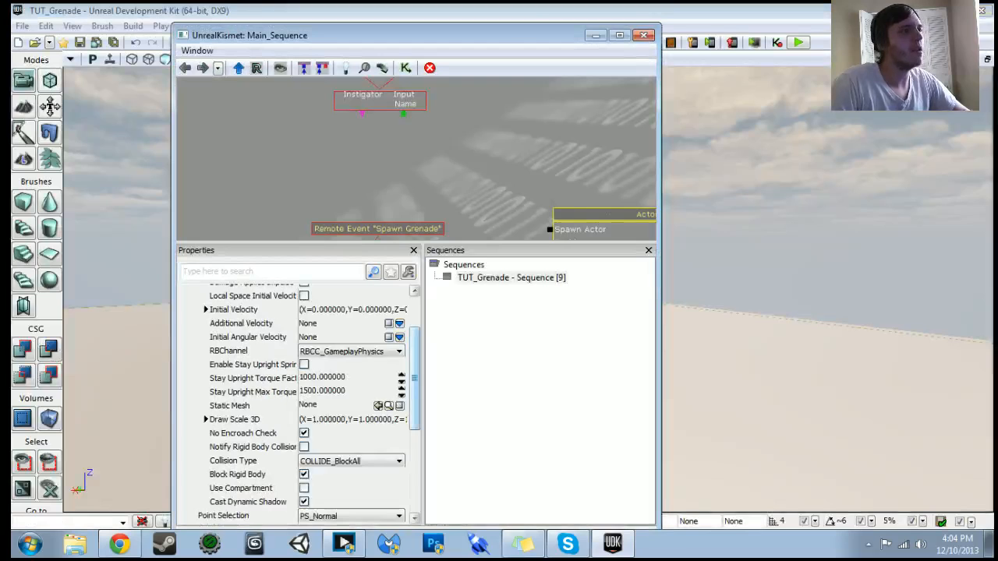
{"action": "left_click_drag", "start_coordinate": [487, 37], "coordinate": [563, 83]}
{"action": "left_click", "coordinate": [341, 44]}
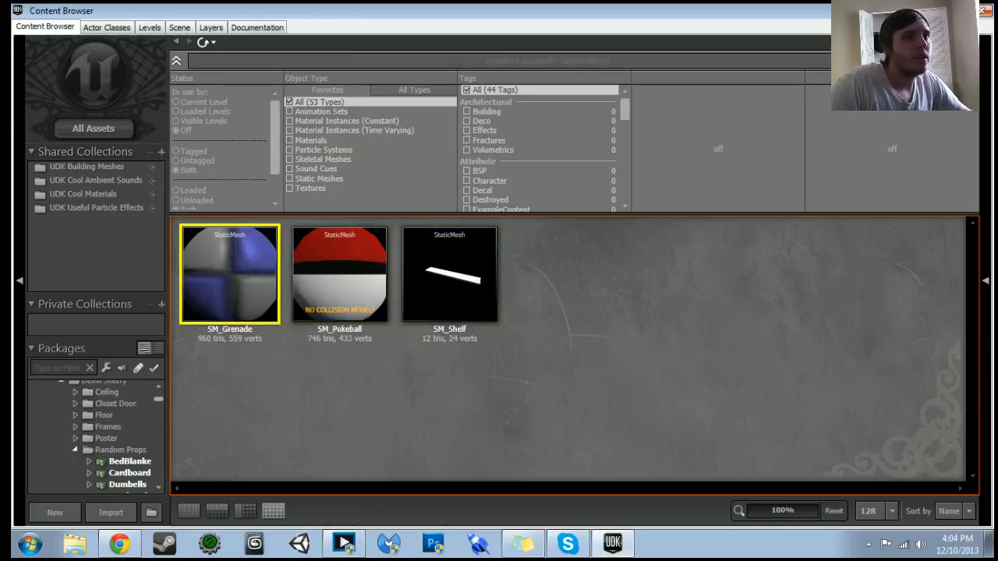
{"action": "left_click", "coordinate": [982, 12]}
{"action": "left_click", "coordinate": [454, 455]}
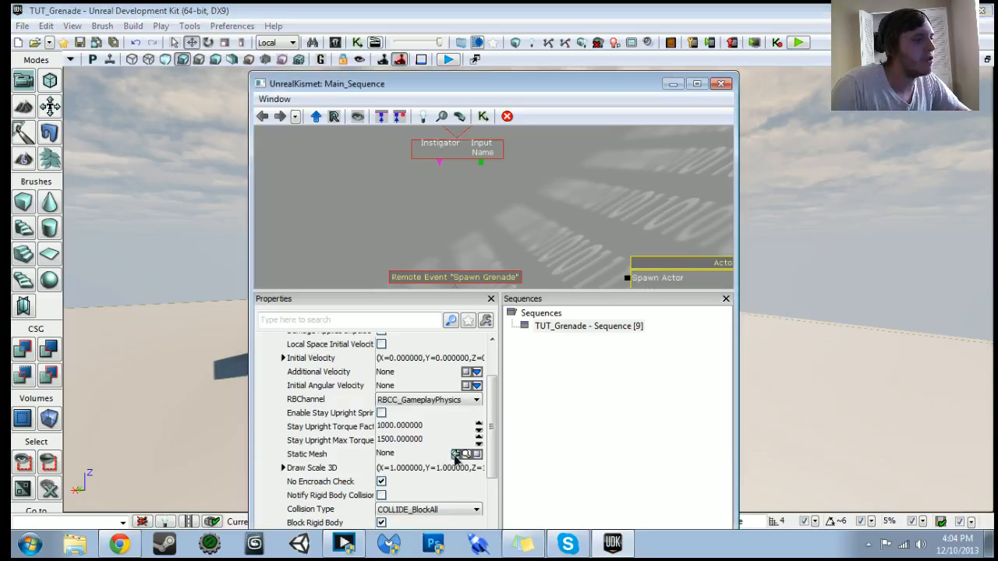
{"action": "left_click", "coordinate": [697, 84]}
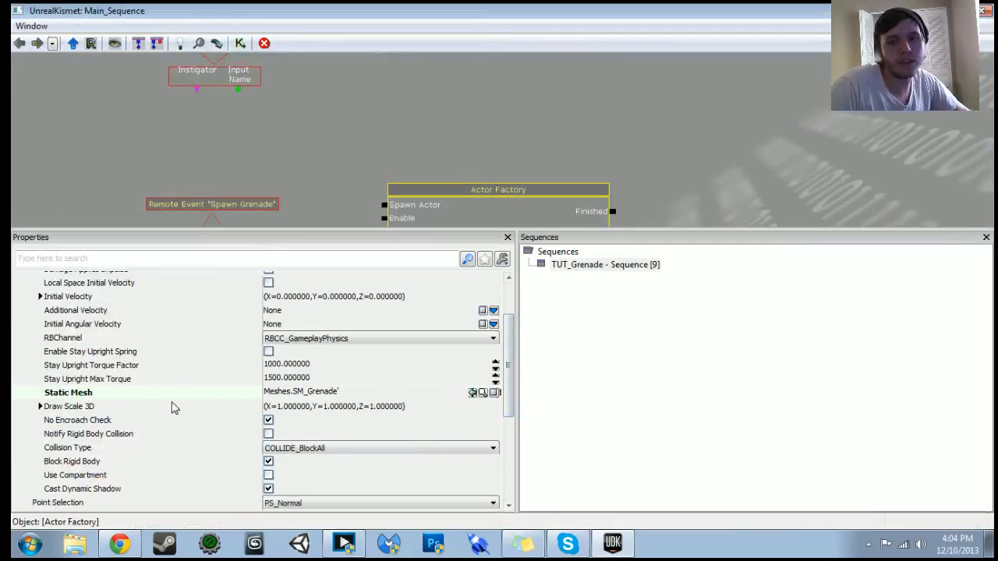
- Set the Actor Factory's Draw Scale 3D to 0.5 on X, Y and Z
{"action": "left_click", "coordinate": [55, 408]}
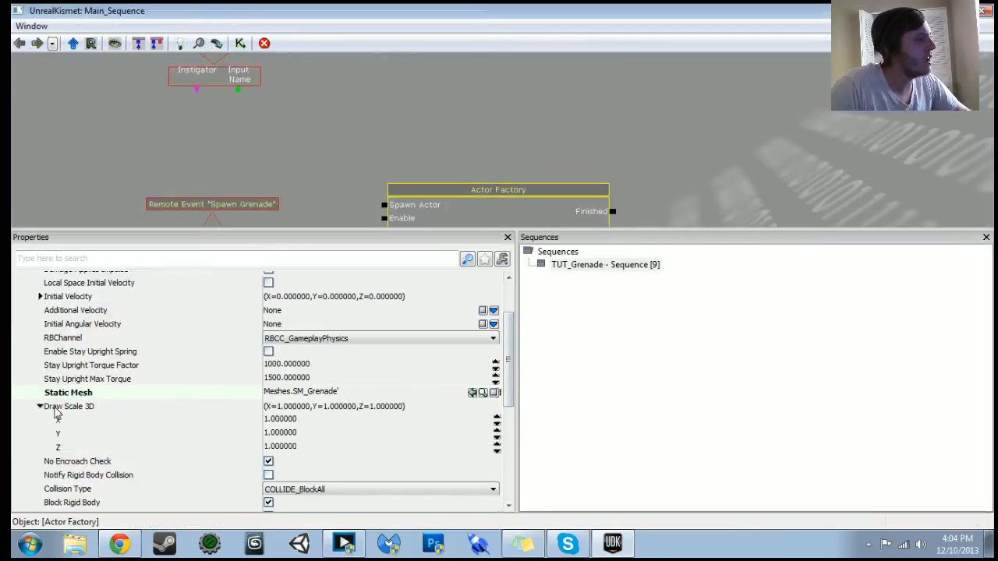
{"action": "left_click", "coordinate": [305, 421]}
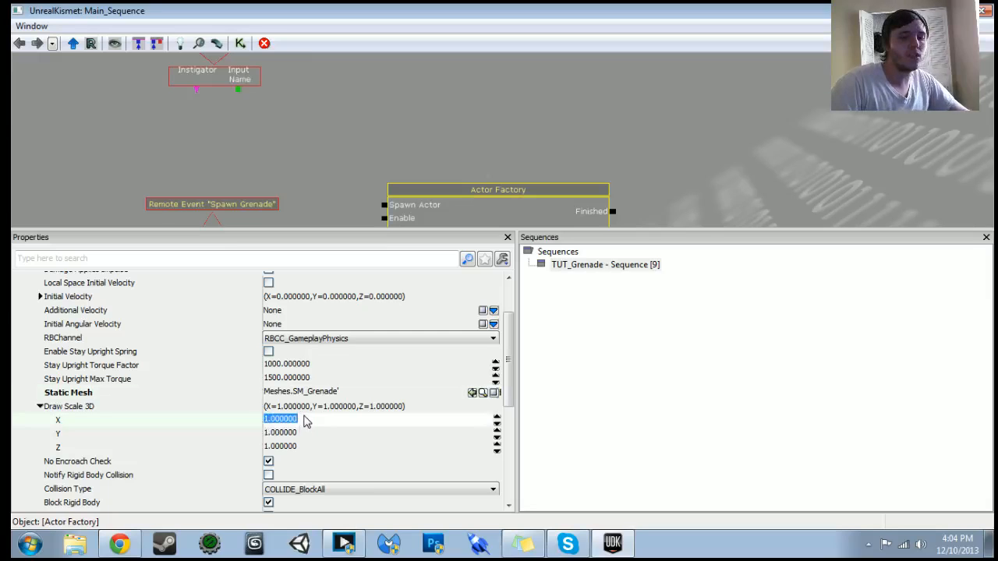
{"action": "type", "text": "."}
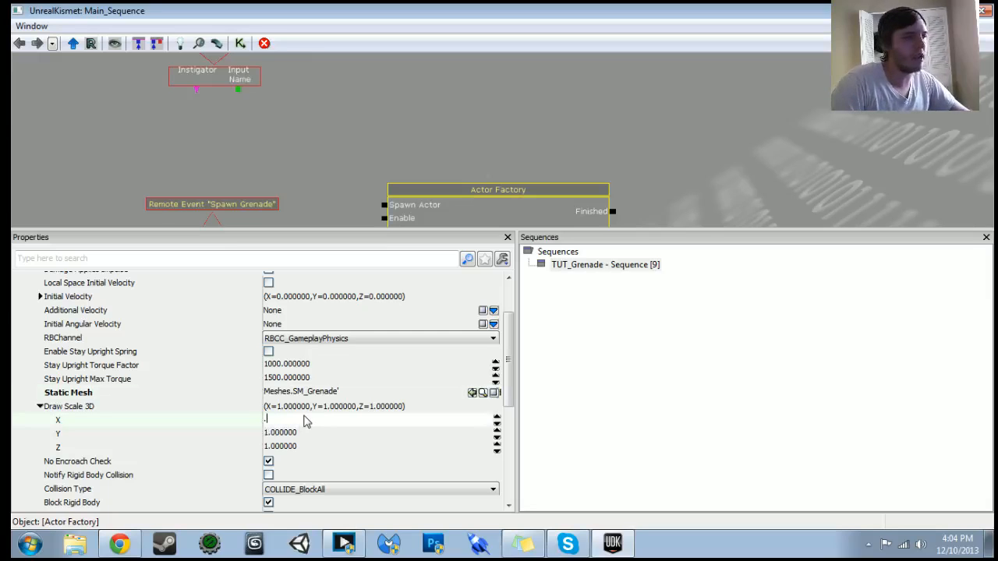
{"action": "type", "text": "45"}
{"action": "key", "text": "Tab"}
{"action": "type", "text": ".5"}
{"action": "key", "text": "Tab"}
{"action": "type", "text": ".5"}
{"action": "key", "text": "Return"}
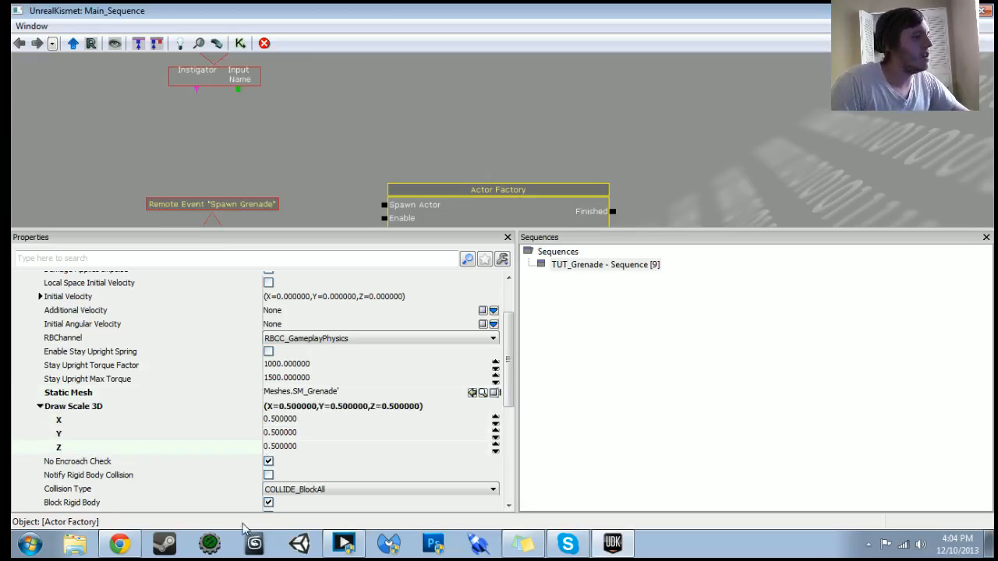
- Set the Actor Factory's Initial Velocity to 50 on Z and 200 on Y
{"action": "scroll", "coordinate": [243, 477], "scroll_direction": "up", "scroll_amount": 1}
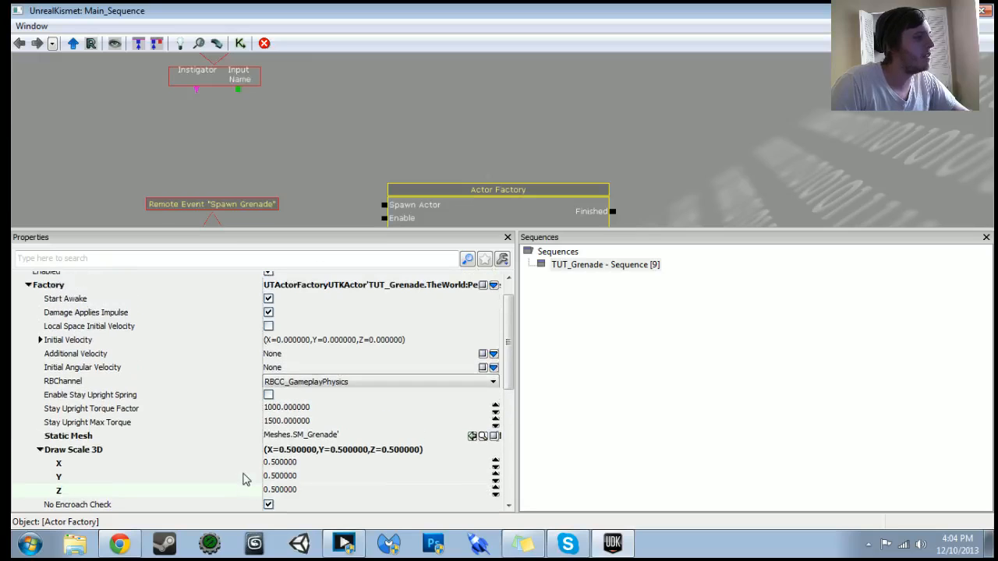
{"action": "double_click", "coordinate": [87, 340]}
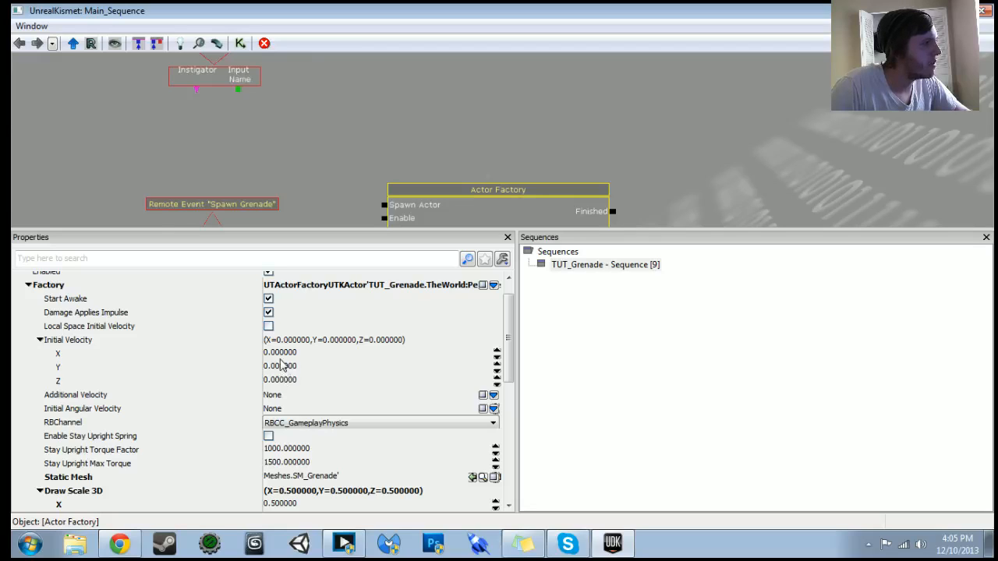
{"action": "left_click", "coordinate": [294, 382]}
{"action": "type", "text": "50"}
{"action": "key", "text": "Return"}
{"action": "left_click", "coordinate": [286, 367]}
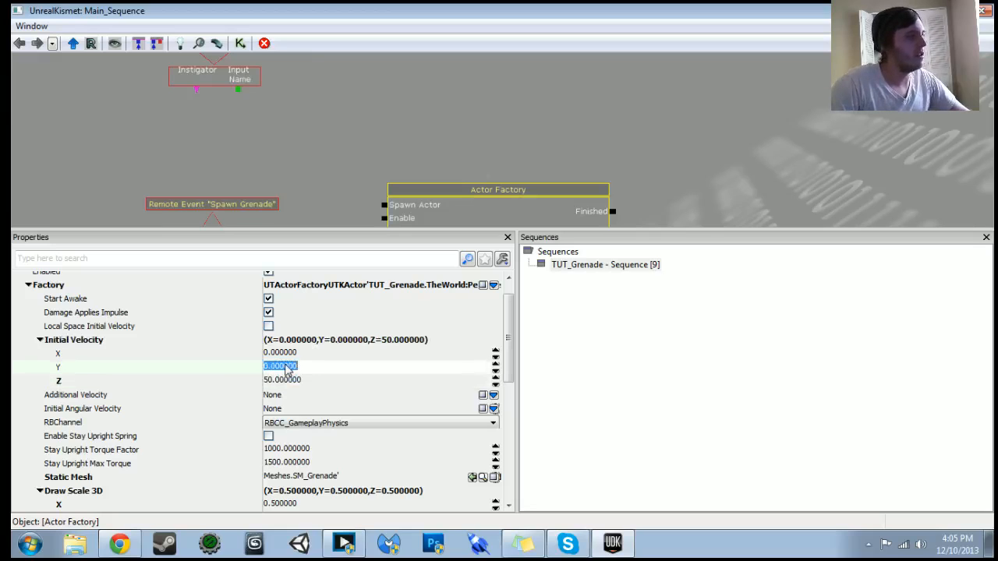
{"action": "type", "text": "200"}
{"action": "key", "text": "Return"}
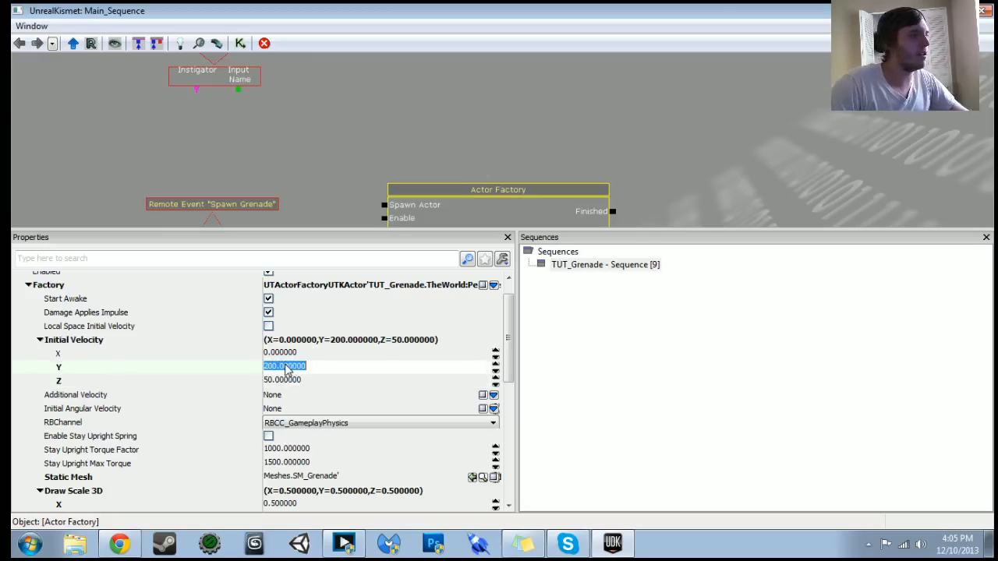
- Wire the "Spawn Grenade" Remote Event's output to the Actor Factory's Spawn Actor input
{"action": "scroll", "coordinate": [722, 143], "scroll_direction": "down", "scroll_amount": 2}
{"action": "left_click_drag", "start_coordinate": [723, 143], "coordinate": [705, 77]}
{"action": "left_click_drag", "start_coordinate": [268, 151], "coordinate": [391, 125]}
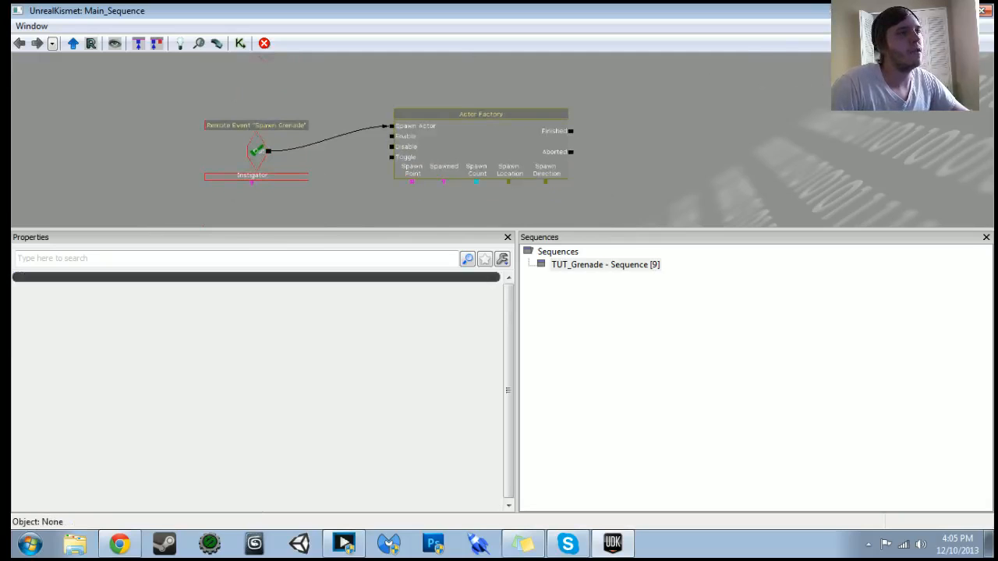
- Enlarge the graph area and shift the Actor Factory down until its link from the Remote Event runs straight
{"action": "left_click_drag", "start_coordinate": [705, 232], "coordinate": [701, 380]}
{"action": "left_click_drag", "start_coordinate": [584, 279], "coordinate": [581, 354]}
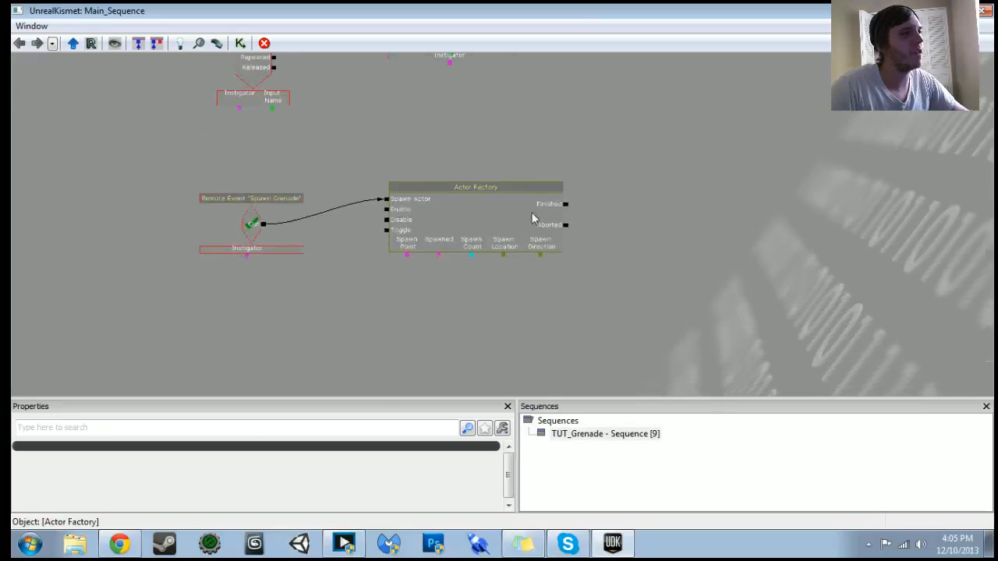
{"action": "left_click_drag", "start_coordinate": [619, 131], "coordinate": [580, 222]}
{"action": "left_click", "coordinate": [467, 286]}
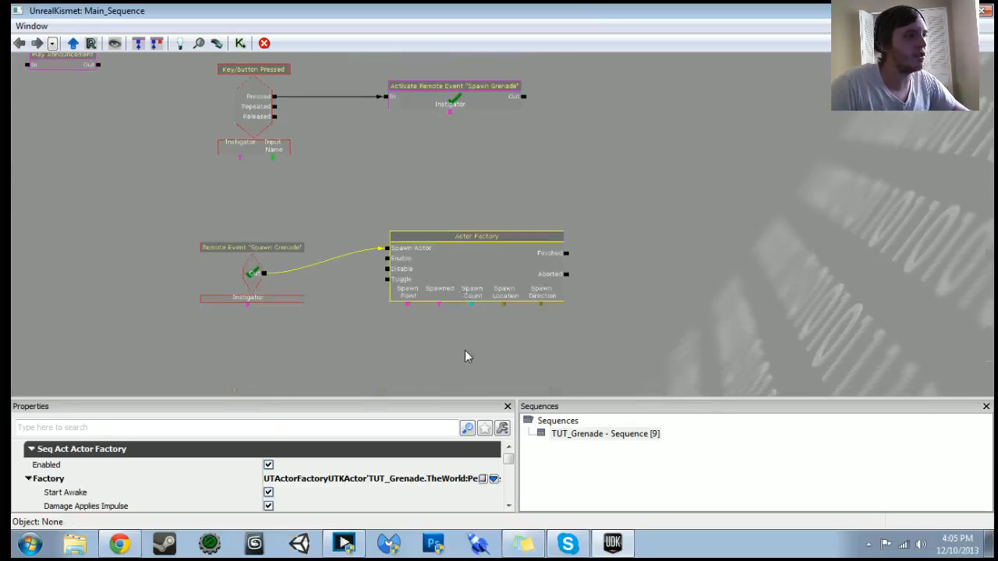
{"action": "left_click_drag", "start_coordinate": [468, 352], "coordinate": [385, 225]}
{"action": "left_click_drag", "start_coordinate": [472, 179], "coordinate": [473, 204], "text": "ctrl"}
{"action": "scroll", "coordinate": [473, 203], "scroll_direction": "down", "scroll_amount": 8}
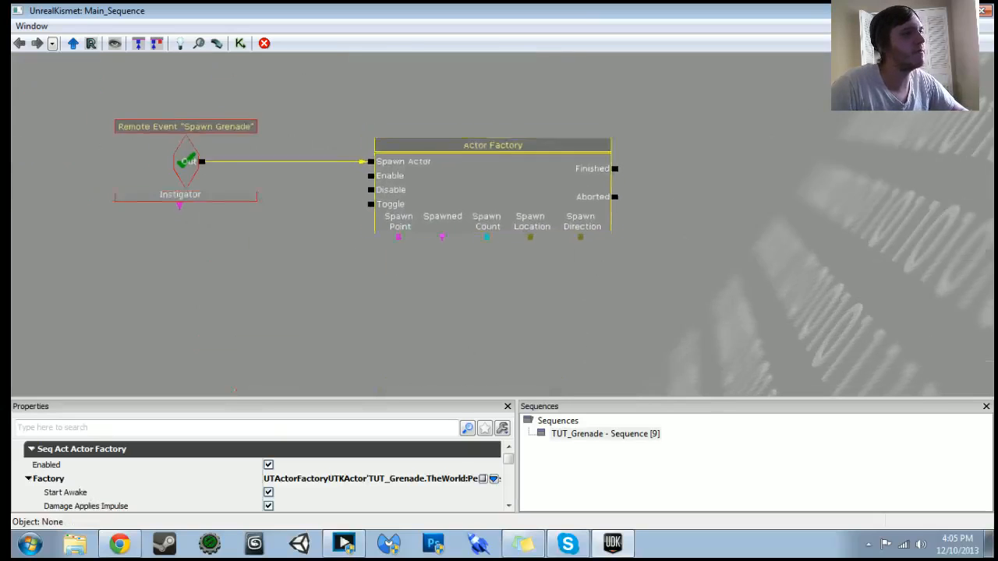
- Spread the layout by moving the Remote Event and Actor Factory pair down and the Default Inventory group up
{"action": "scroll", "coordinate": [538, 239], "scroll_direction": "up", "scroll_amount": 2}
{"action": "left_click_drag", "start_coordinate": [530, 236], "coordinate": [492, 202]}
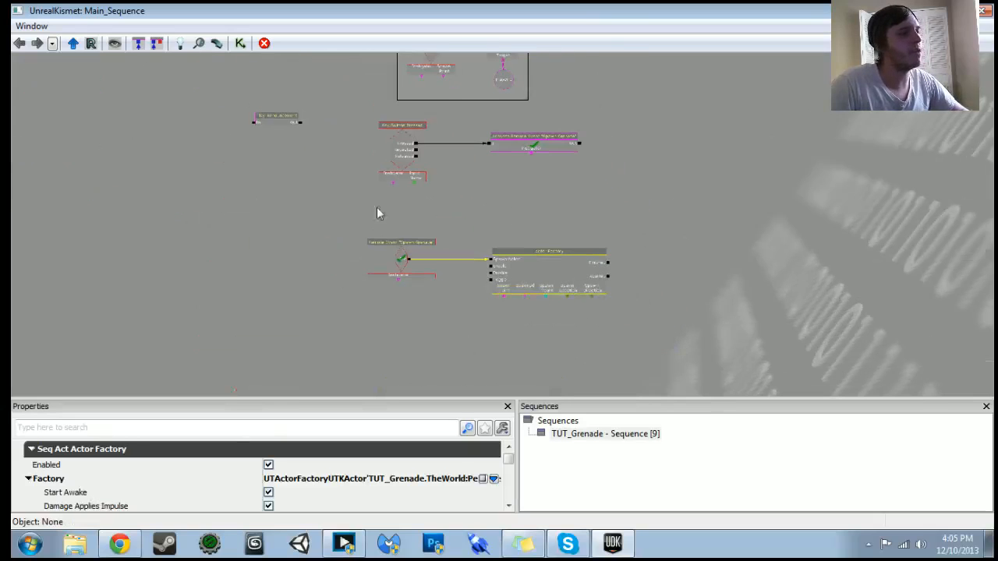
{"action": "left_click", "coordinate": [331, 227]}
{"action": "left_click_drag", "start_coordinate": [330, 227], "coordinate": [670, 339], "text": "ctrl+alt"}
{"action": "left_click_drag", "start_coordinate": [522, 271], "coordinate": [532, 332], "text": "ctrl"}
{"action": "left_click", "coordinate": [402, 155]}
{"action": "left_click_drag", "start_coordinate": [374, 133], "coordinate": [541, 241], "text": "ctrl+alt"}
{"action": "left_click_drag", "start_coordinate": [481, 208], "coordinate": [463, 130], "text": "ctrl"}
{"action": "left_click_drag", "start_coordinate": [404, 233], "coordinate": [495, 317]}
{"action": "scroll", "coordinate": [495, 317], "scroll_direction": "up", "scroll_amount": 2}
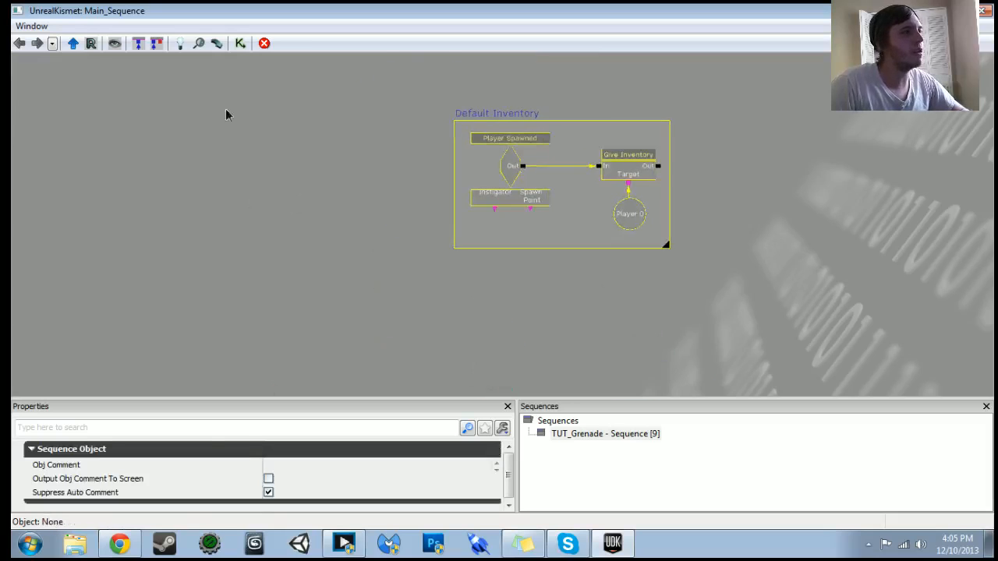
- Add a Vector variable beside the Default Inventory group and name it PlayerLocation
{"action": "right_click", "coordinate": [246, 107]}
{"action": "mouse_move", "coordinate": [316, 163]}
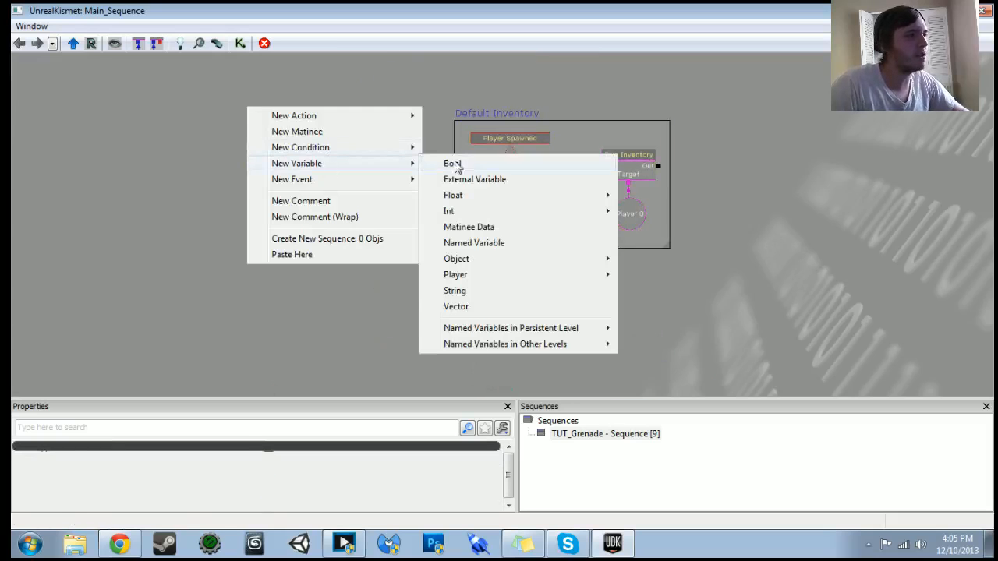
{"action": "left_click", "coordinate": [460, 307]}
{"action": "left_click", "coordinate": [507, 506]}
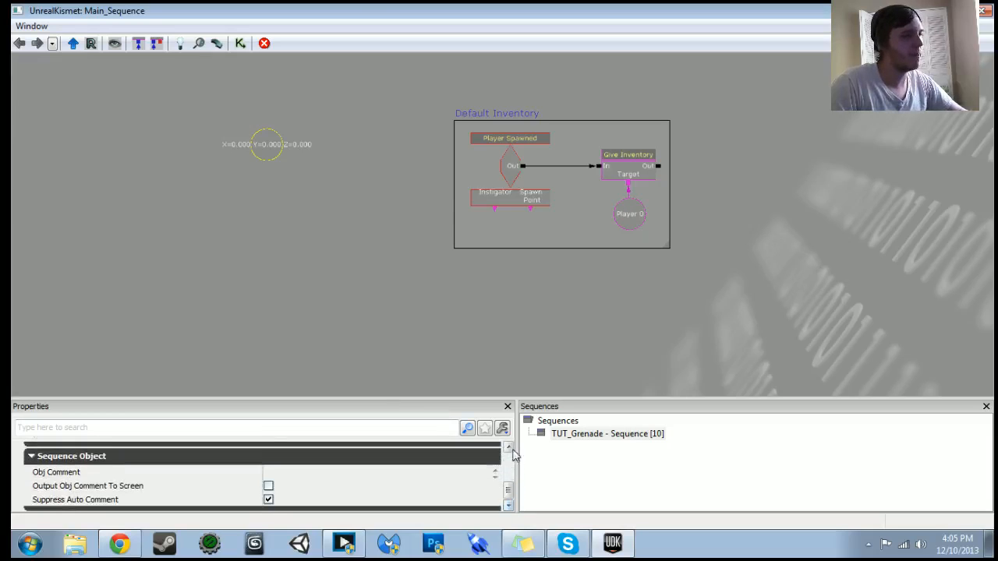
{"action": "left_click", "coordinate": [509, 451]}
{"action": "left_click", "coordinate": [273, 464]}
{"action": "type", "text": "PlayerLocation"}
{"action": "key", "text": "Return"}
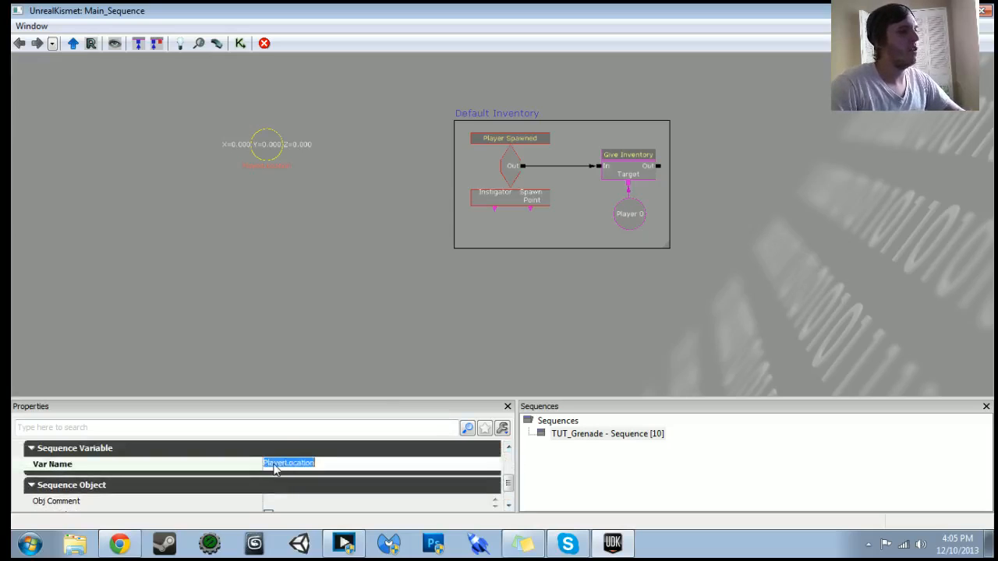
- Duplicate the PlayerLocation vector, place the copy directly below the original and name it PlayerRotation
{"action": "left_click", "coordinate": [274, 164]}
{"action": "key", "text": "ctrl+c"}
{"action": "key", "text": "ctrl+v"}
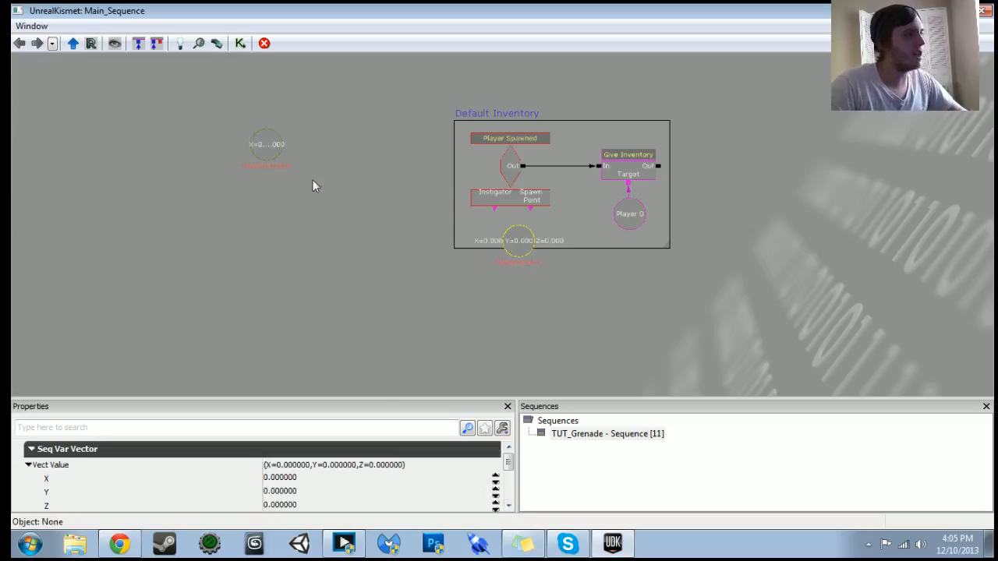
{"action": "left_click_drag", "start_coordinate": [520, 257], "coordinate": [264, 209], "text": "ctrl"}
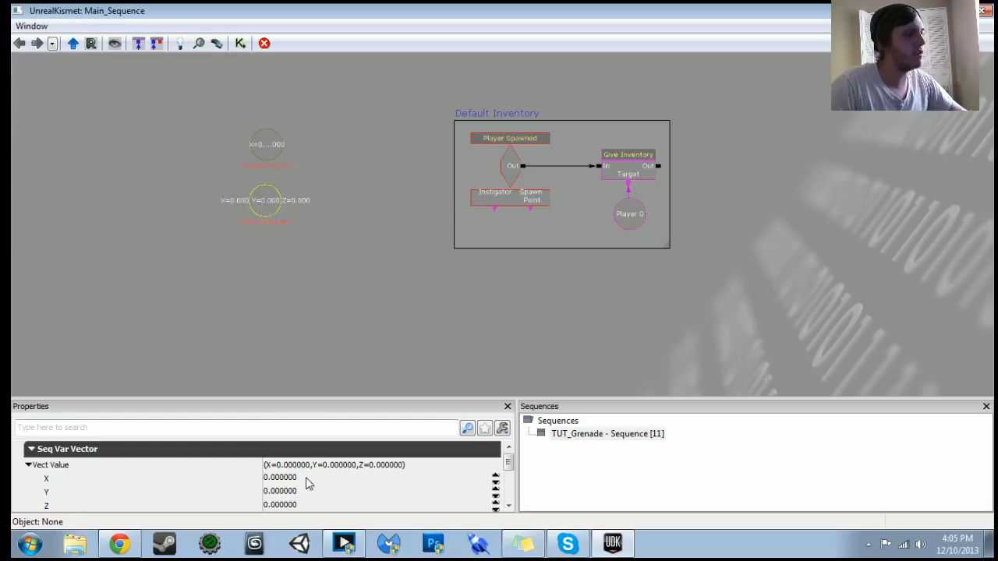
{"action": "left_click", "coordinate": [507, 505]}
{"action": "left_click", "coordinate": [508, 505]}
{"action": "left_click", "coordinate": [356, 485]}
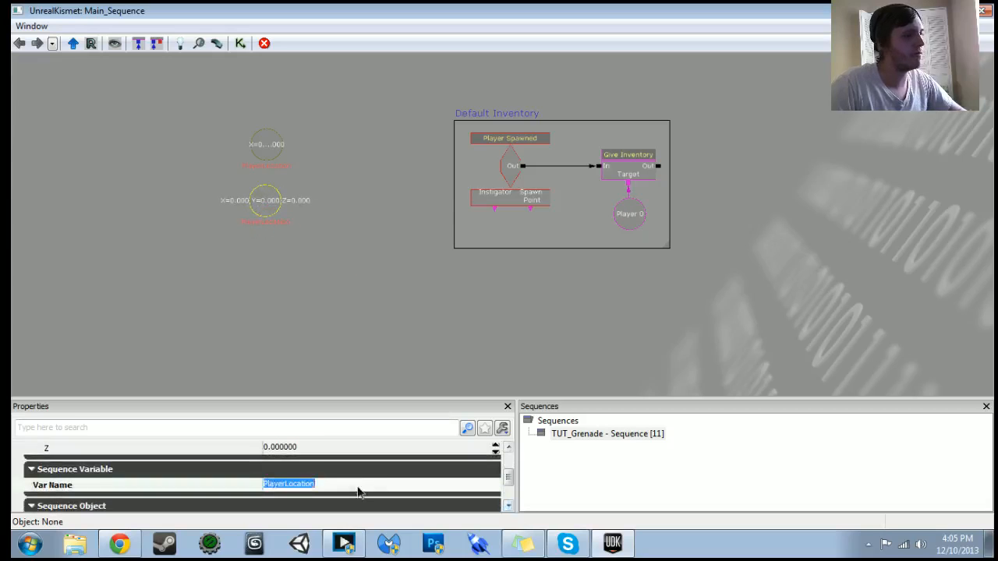
{"action": "type", "text": "PlayerRotation"}
{"action": "key", "text": "Return"}
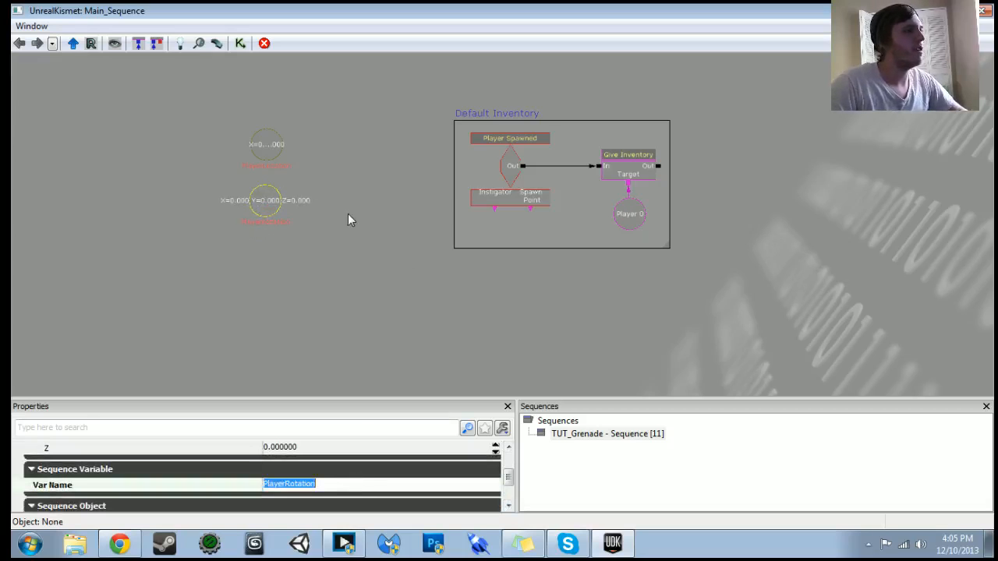
- Move the whole Default Inventory group further up to clear space above the Key/Button Pressed event
{"action": "left_click_drag", "start_coordinate": [392, 280], "coordinate": [333, 211]}
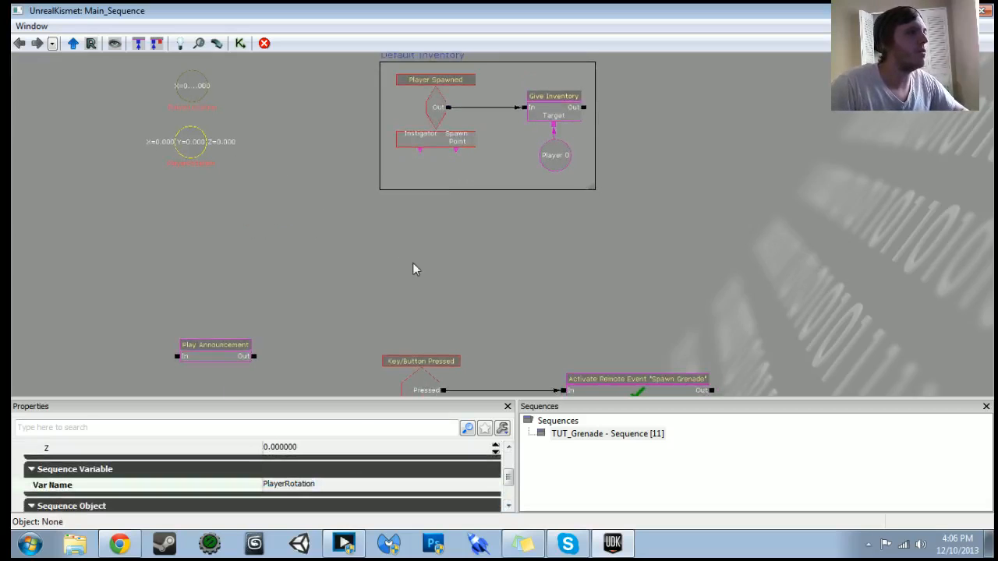
{"action": "left_click_drag", "start_coordinate": [453, 276], "coordinate": [410, 333]}
{"action": "left_click_drag", "start_coordinate": [305, 94], "coordinate": [580, 287], "text": "ctrl+alt"}
{"action": "left_click_drag", "start_coordinate": [515, 166], "coordinate": [510, 117], "text": "ctrl"}
{"action": "left_click", "coordinate": [485, 272]}
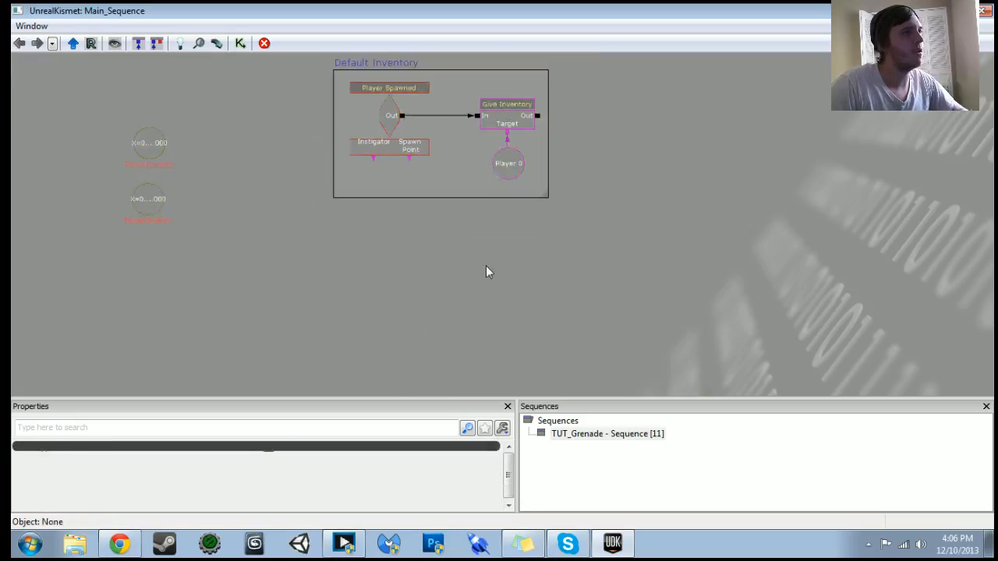
- Duplicate the Player Spawned event and place the copy below the Default Inventory group
{"action": "scroll", "coordinate": [390, 240], "scroll_direction": "up", "scroll_amount": 1}
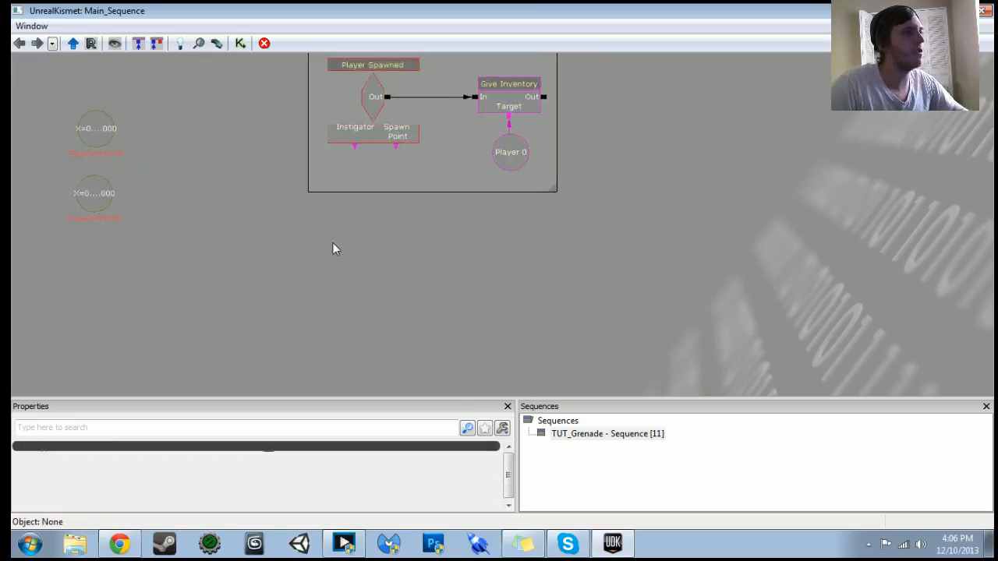
{"action": "right_click", "coordinate": [332, 242]}
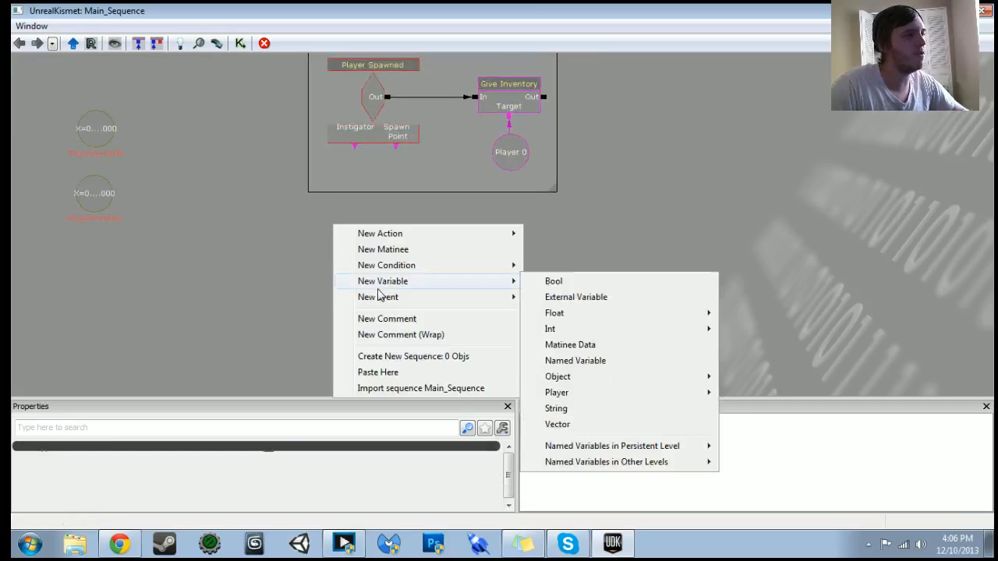
{"action": "mouse_move", "coordinate": [381, 297]}
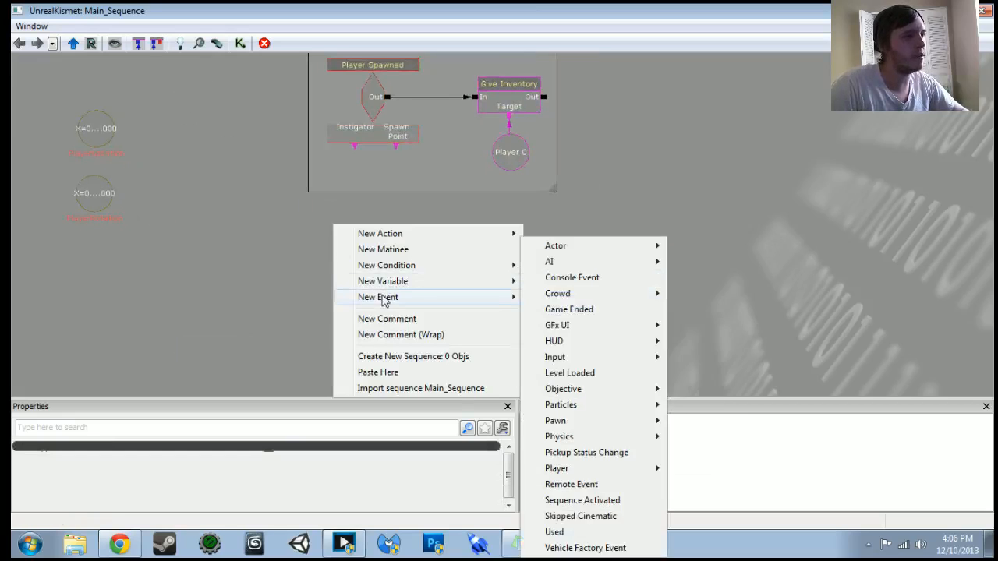
{"action": "left_click", "coordinate": [365, 113]}
{"action": "key", "text": "ctrl+v"}
{"action": "left_click_drag", "start_coordinate": [535, 263], "coordinate": [289, 266]}
{"action": "left_click", "coordinate": [324, 276], "text": "alt"}
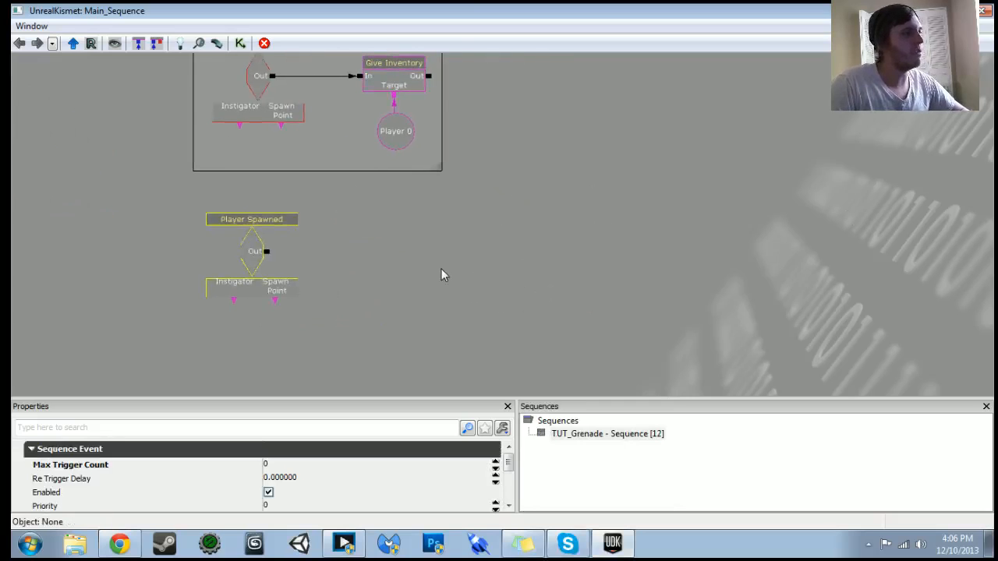
- Add a Get Location and Rotation action and wire the new Player Spawned event's output to its input
{"action": "left_click", "coordinate": [442, 269]}
{"action": "right_click", "coordinate": [402, 227]}
{"action": "mouse_move", "coordinate": [428, 224]}
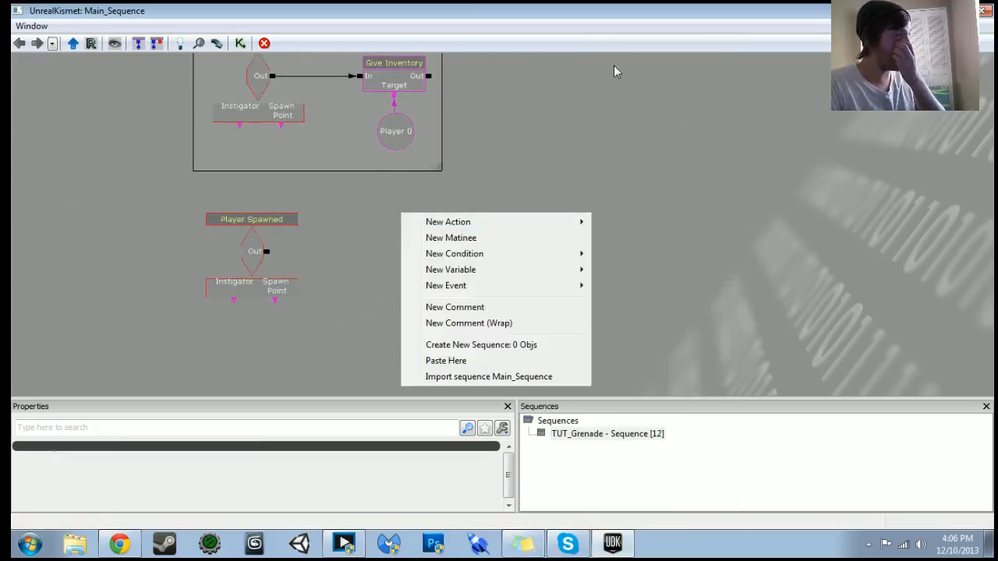
{"action": "mouse_move", "coordinate": [575, 223]}
{"action": "mouse_move", "coordinate": [680, 56]}
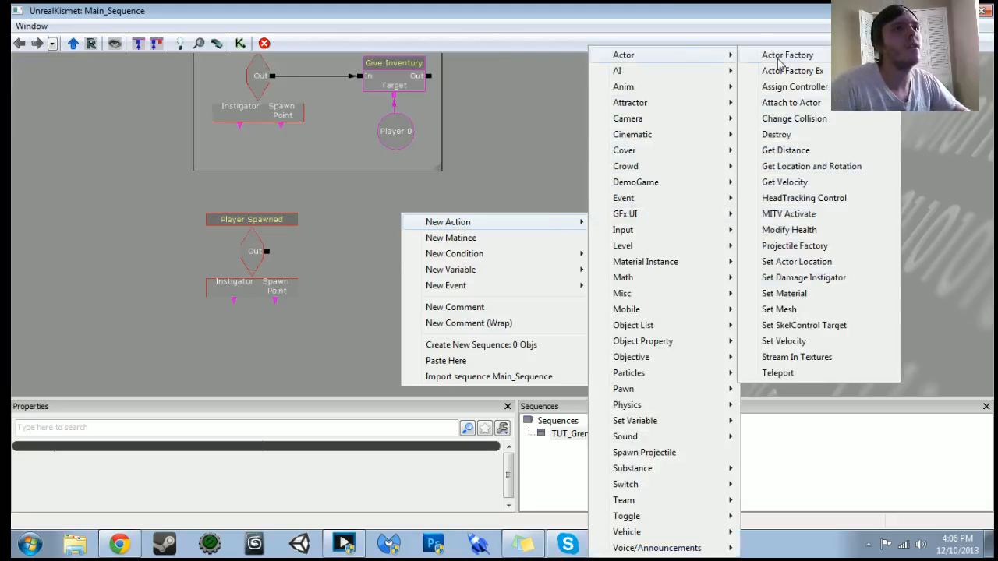
{"action": "left_click", "coordinate": [810, 166]}
{"action": "scroll", "coordinate": [575, 328], "scroll_direction": "up", "scroll_amount": 2}
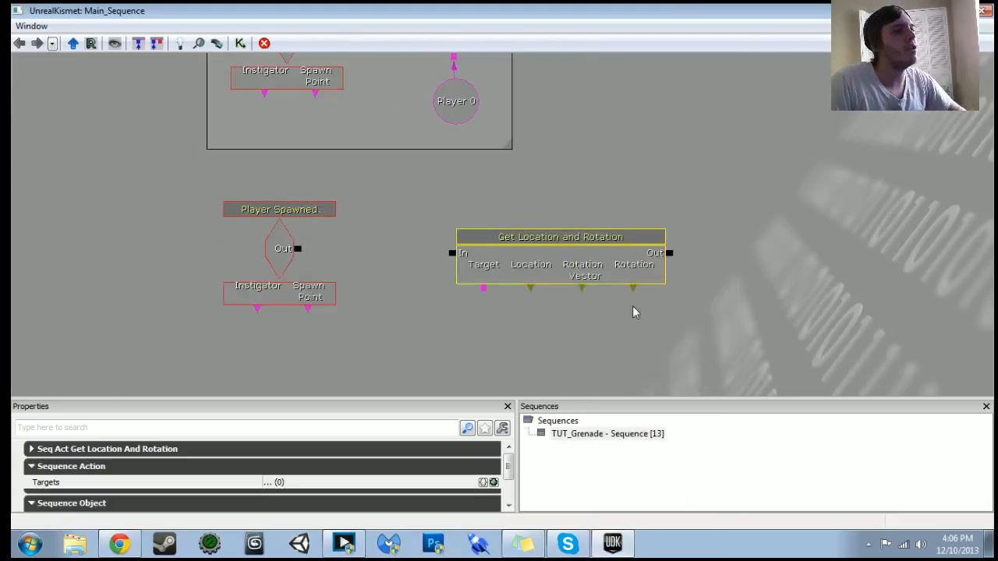
{"action": "left_click_drag", "start_coordinate": [552, 251], "coordinate": [550, 250]}
{"action": "left_click_drag", "start_coordinate": [297, 249], "coordinate": [484, 256]}
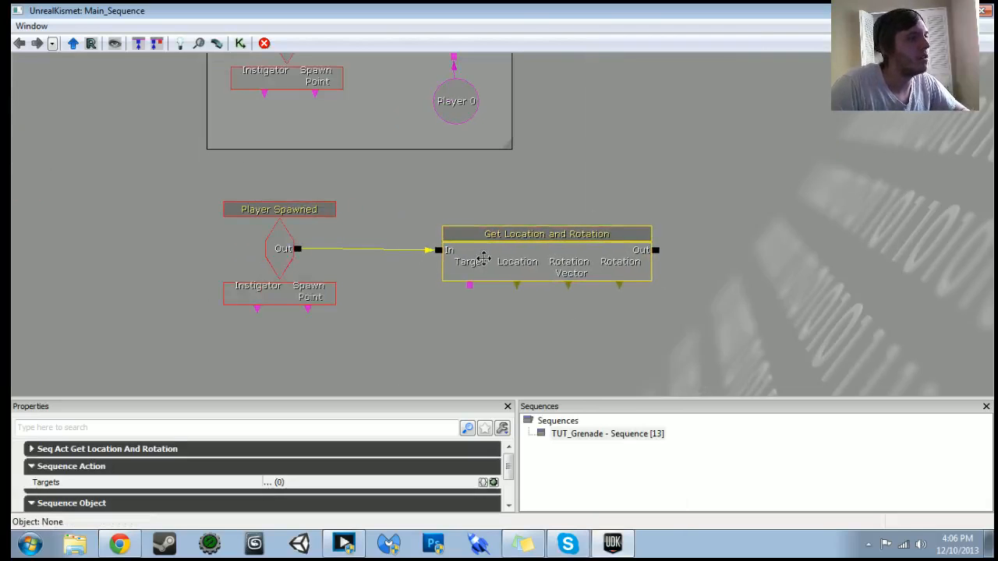
- Shift the new Player Spawned event and the Get Location and Rotation action together to the left
{"action": "scroll", "coordinate": [490, 274], "scroll_direction": "down", "scroll_amount": 2}
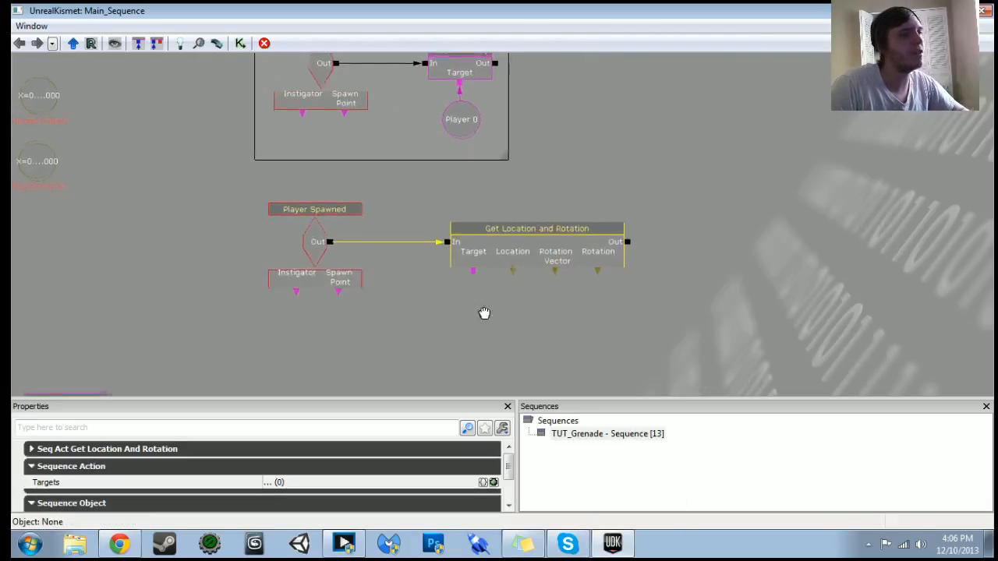
{"action": "left_click", "coordinate": [170, 226]}
{"action": "left_click_drag", "start_coordinate": [169, 226], "coordinate": [508, 257], "text": "ctrl+alt"}
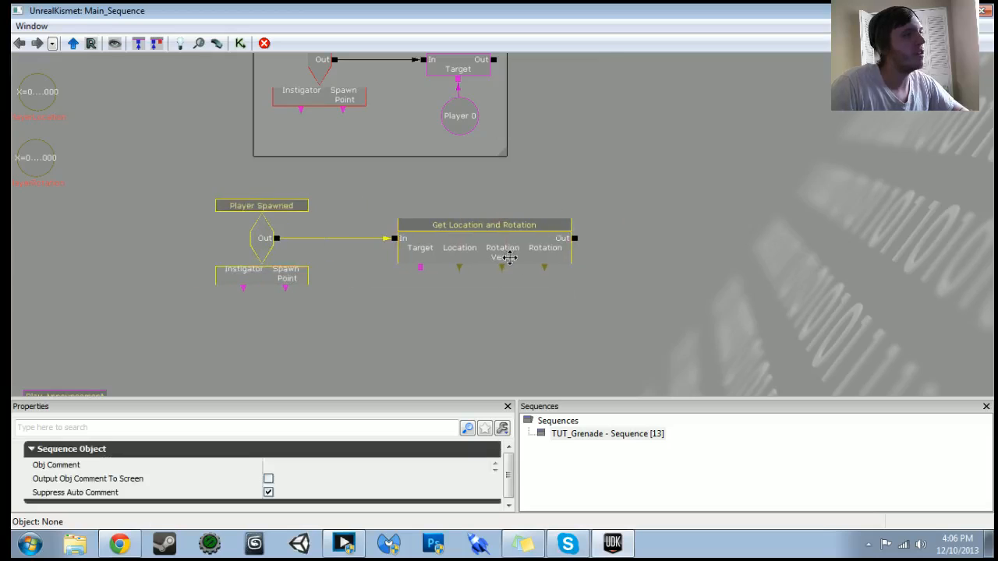
{"action": "left_click", "coordinate": [490, 313]}
- Duplicate the Player 0 variable and connect the copy to the Target of Get Location and Rotation
{"action": "left_click_drag", "start_coordinate": [547, 100], "coordinate": [538, 155]}
{"action": "left_click", "coordinate": [457, 174]}
{"action": "key", "text": "ctrl+c"}
{"action": "key", "text": "ctrl+v"}
{"action": "left_click_drag", "start_coordinate": [468, 279], "coordinate": [479, 169]}
{"action": "left_click_drag", "start_coordinate": [528, 138], "coordinate": [403, 261], "text": "ctrl"}
{"action": "left_click_drag", "start_coordinate": [423, 213], "coordinate": [413, 253]}
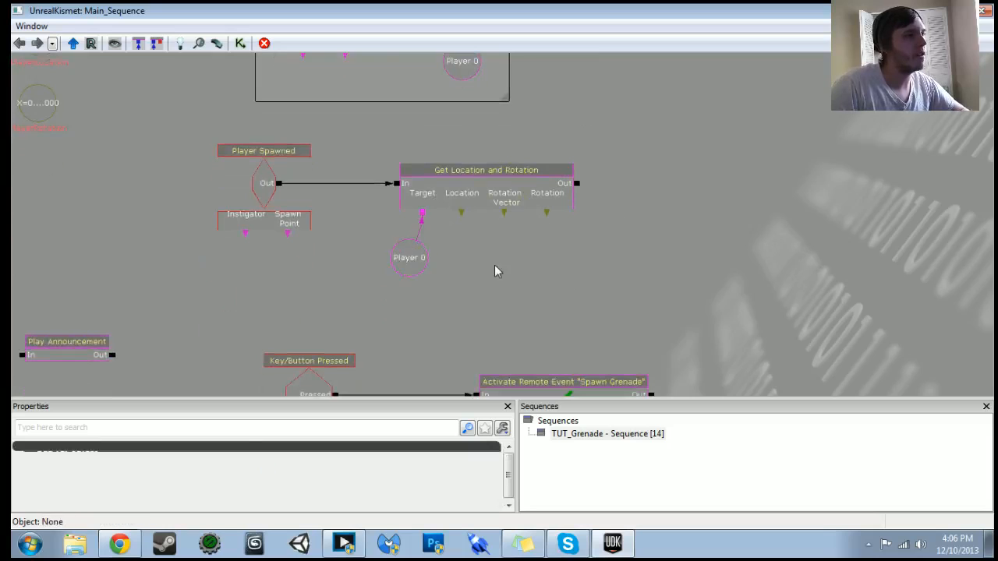
- Add a Named Variable and place it below the Location connector of Get Location and Rotation
{"action": "scroll", "coordinate": [498, 271], "scroll_direction": "down", "scroll_amount": 1}
{"action": "left_click_drag", "start_coordinate": [497, 271], "coordinate": [554, 285]}
{"action": "left_click", "coordinate": [166, 80]}
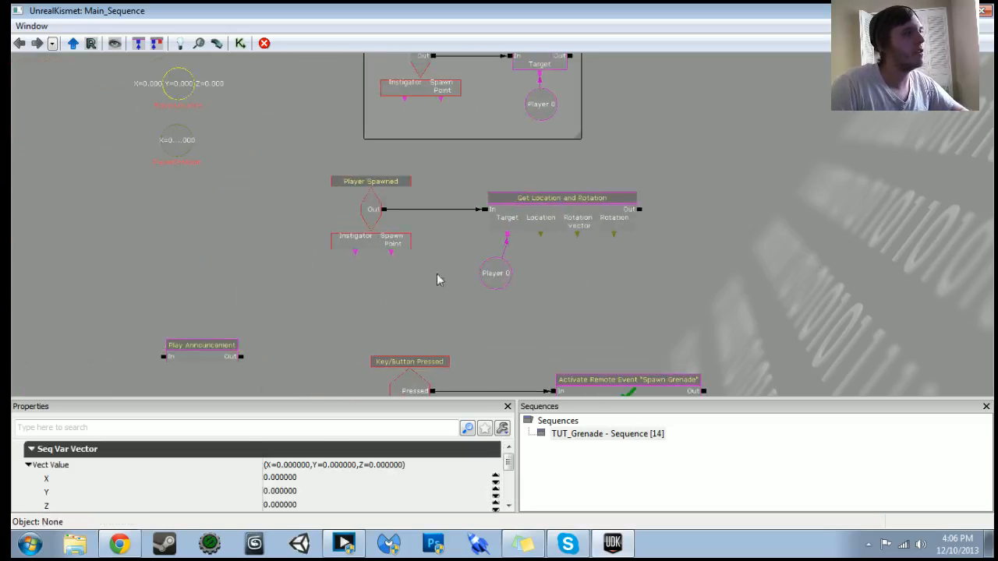
{"action": "right_click", "coordinate": [466, 340]}
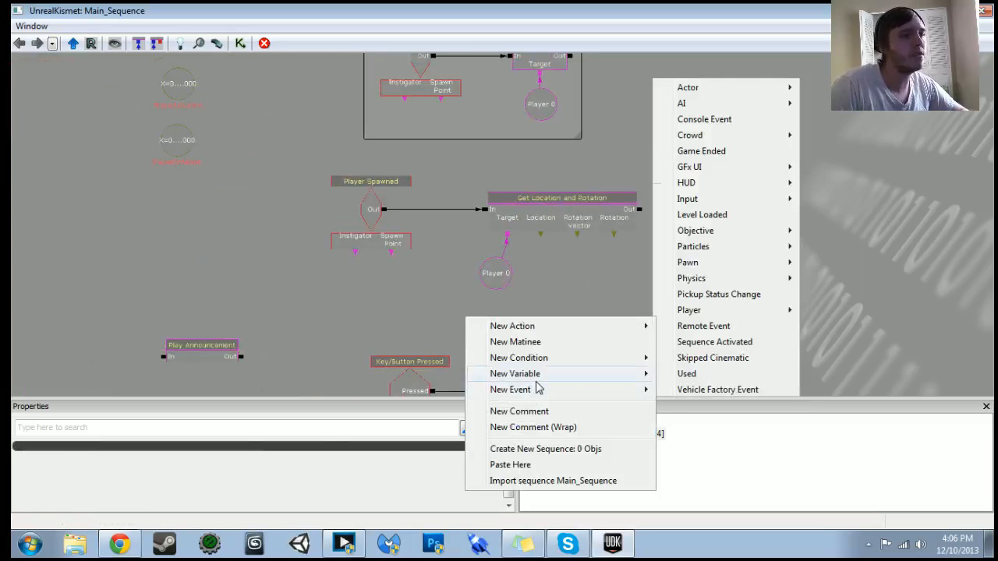
{"action": "mouse_move", "coordinate": [537, 374]}
{"action": "left_click", "coordinate": [707, 272]}
{"action": "left_click_drag", "start_coordinate": [474, 348], "coordinate": [557, 281]}
- Set the Named Variable's expected type to SeqVar_Vector and its variable name to PlayerLocation, then link it to Location
{"action": "left_click", "coordinate": [327, 469]}
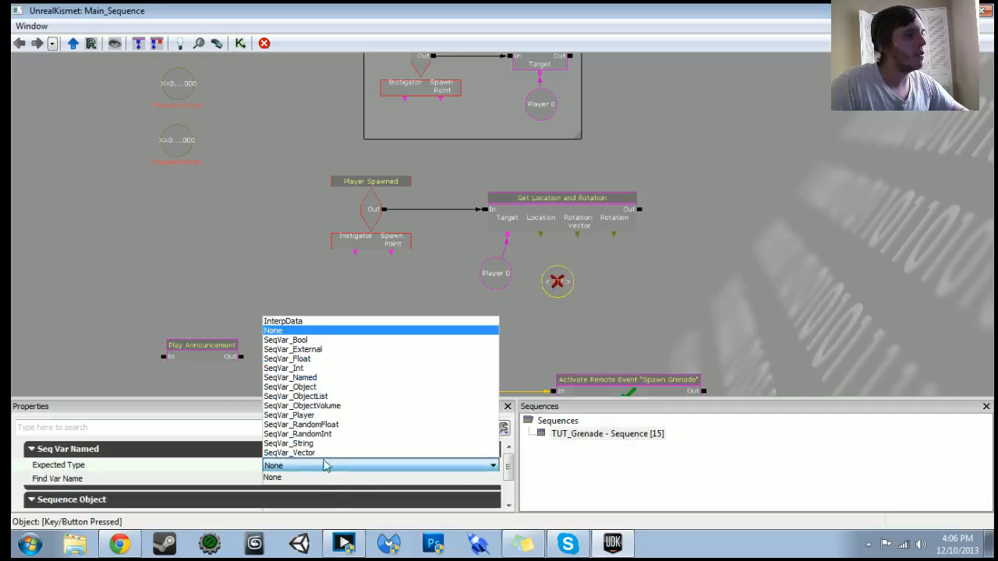
{"action": "left_click", "coordinate": [321, 452]}
{"action": "left_click", "coordinate": [311, 480]}
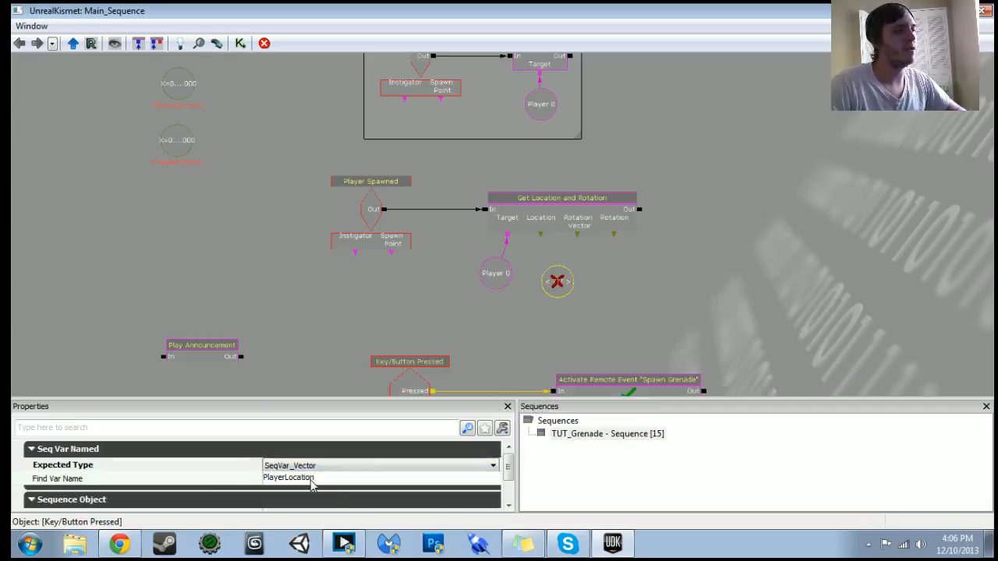
{"action": "type", "text": "PlayerLocation"}
{"action": "key", "text": "Return"}
{"action": "left_click_drag", "start_coordinate": [541, 234], "coordinate": [549, 270]}
{"action": "left_click_drag", "start_coordinate": [651, 322], "coordinate": [607, 319]}
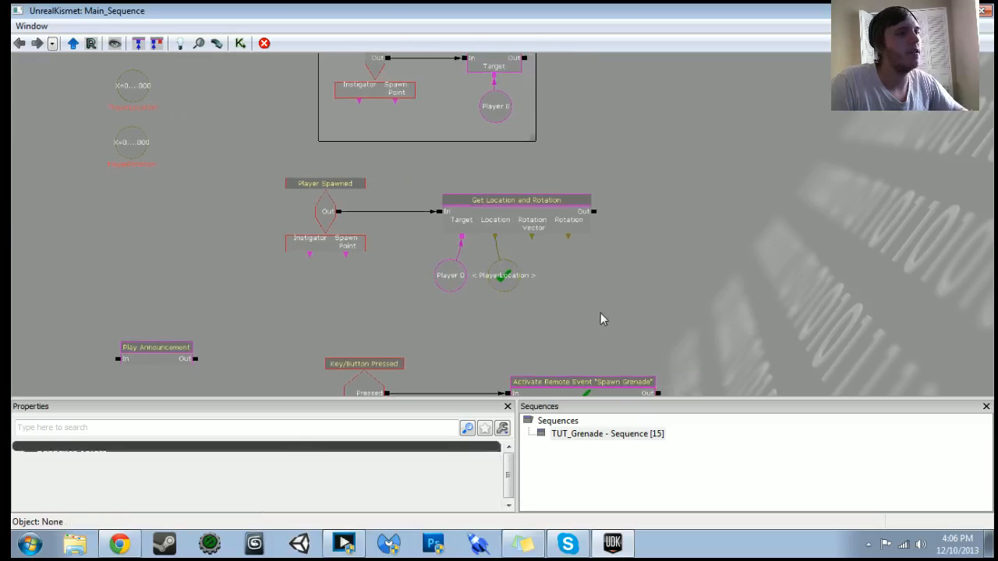
- Duplicate the PlayerLocation named variable and place the copy below the Rotation connector of Get Location and Rotation
{"action": "left_click", "coordinate": [522, 280]}
{"action": "key", "text": "ctrl+c"}
{"action": "key", "text": "ctrl+v"}
{"action": "left_click_drag", "start_coordinate": [542, 257], "coordinate": [591, 312], "text": "ctrl"}
- Set the copied named variable's variable name to PlayerRotation and link it to the Rotation connector
{"action": "left_click", "coordinate": [299, 488]}
{"action": "left_click", "coordinate": [301, 466]}
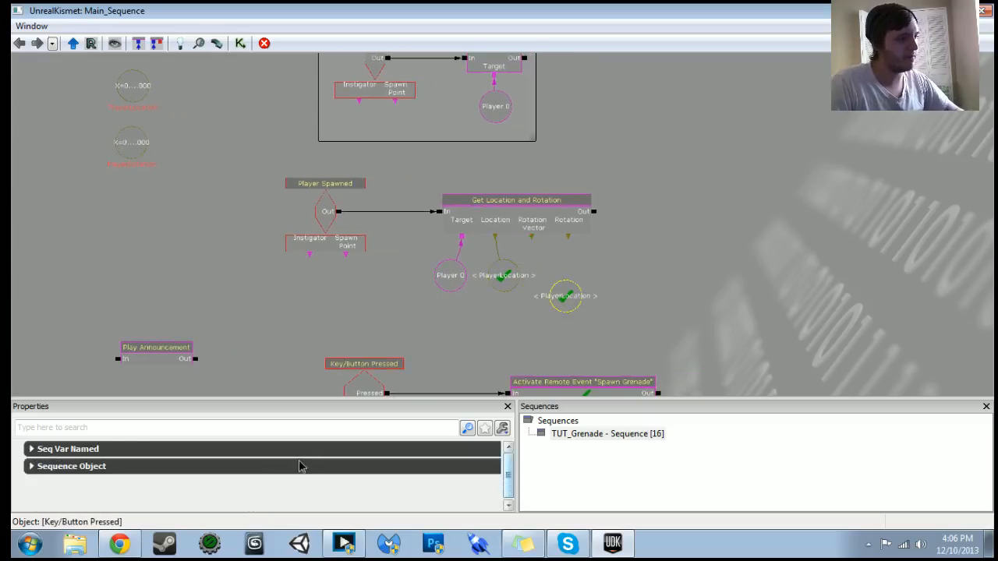
{"action": "left_click", "coordinate": [301, 452]}
{"action": "left_click", "coordinate": [310, 478]}
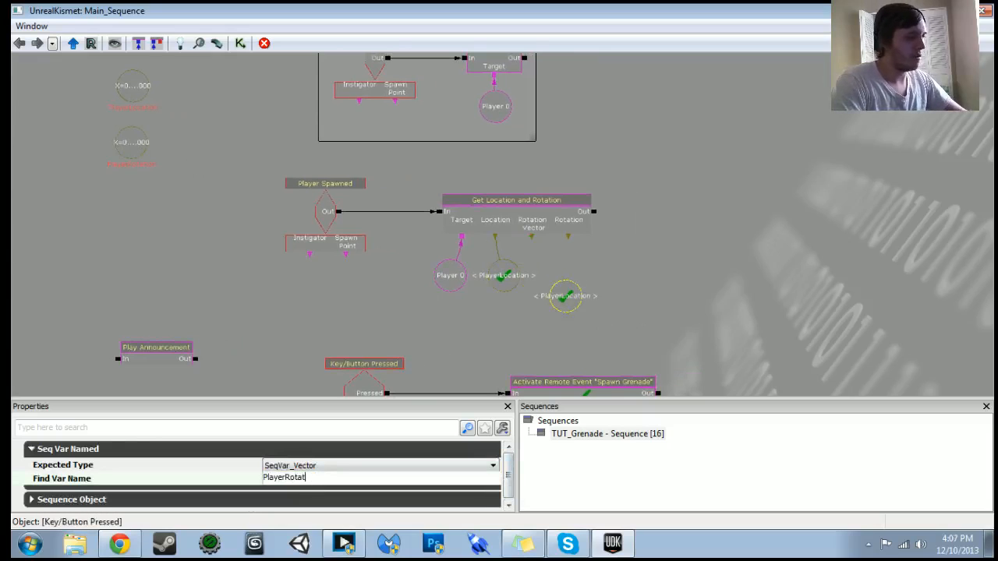
{"action": "type", "text": "PlayerRotation"}
{"action": "key", "text": "Return"}
{"action": "left_click_drag", "start_coordinate": [569, 237], "coordinate": [570, 277]}
- Set a 0.01 activate delay on the Out of Get Location and Rotation and loop it back to its own In
{"action": "right_click", "coordinate": [594, 213]}
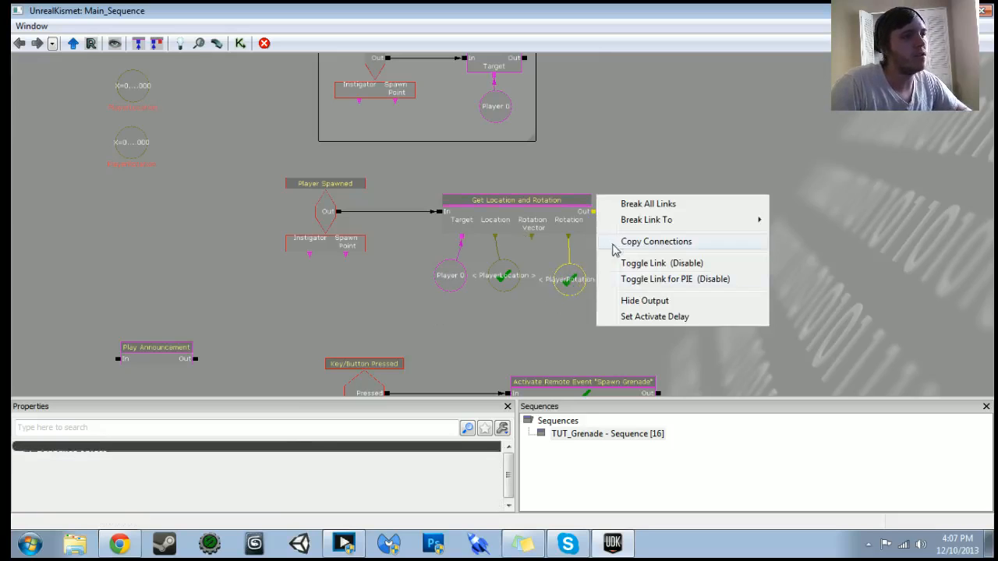
{"action": "left_click", "coordinate": [663, 317]}
{"action": "key", "text": "Return"}
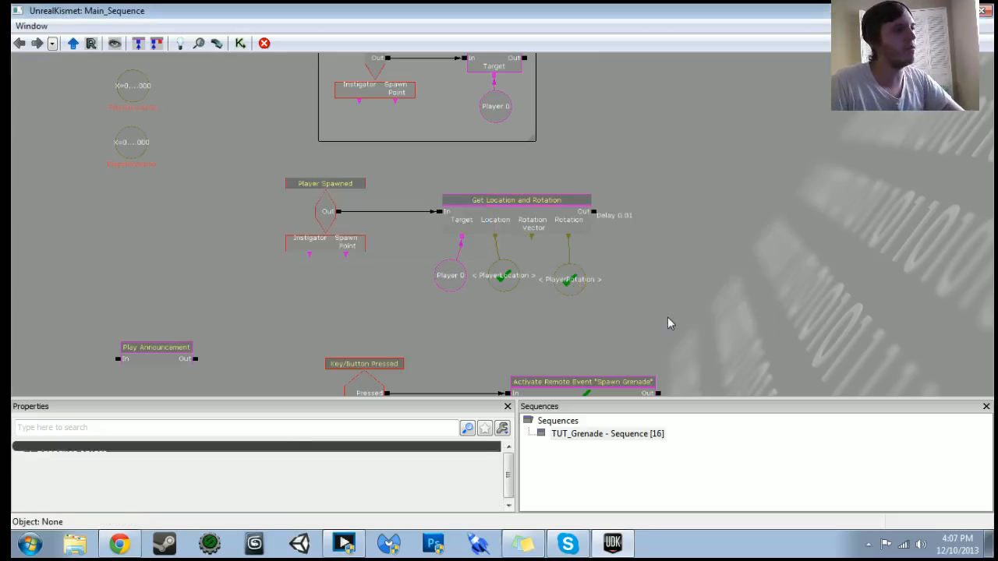
{"action": "left_click_drag", "start_coordinate": [594, 213], "coordinate": [441, 212]}
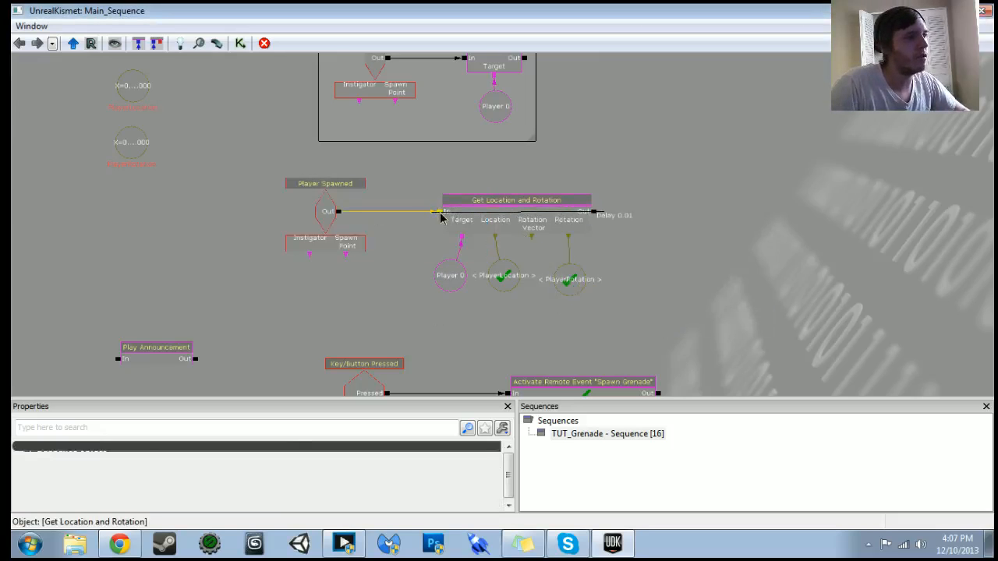
- Wrap the Player Spawned and Get Location and Rotation nodes with their variables in a comment reading "Update Player Location & Rotation"
{"action": "left_click_drag", "start_coordinate": [473, 334], "coordinate": [417, 263]}
{"action": "left_click_drag", "start_coordinate": [407, 371], "coordinate": [425, 337]}
{"action": "scroll", "coordinate": [381, 271], "scroll_direction": "down", "scroll_amount": 5}
{"action": "left_click_drag", "start_coordinate": [388, 237], "coordinate": [360, 269]}
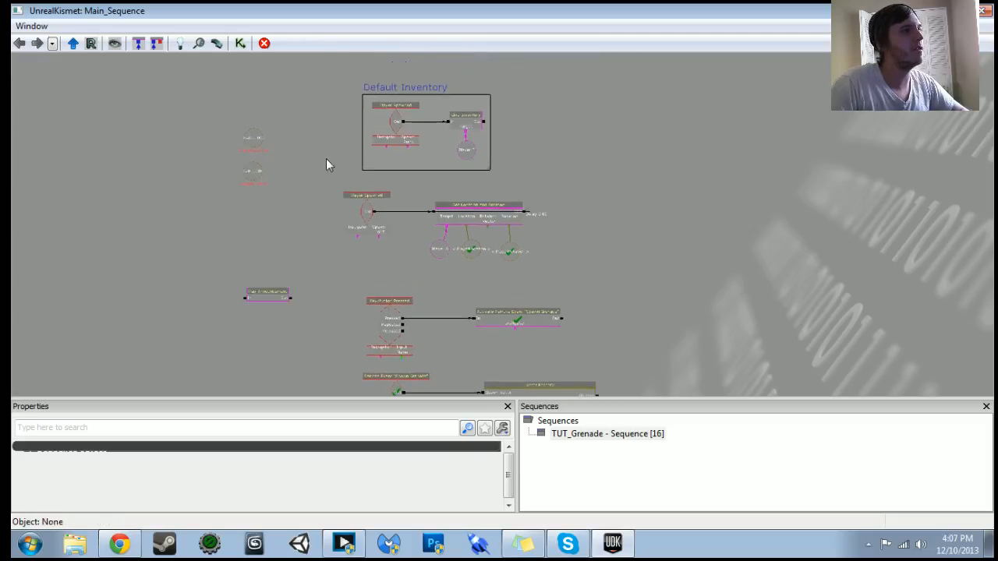
{"action": "left_click_drag", "start_coordinate": [315, 189], "coordinate": [523, 277], "text": "ctrl+alt"}
{"action": "mouse_move", "coordinate": [484, 215]}
{"action": "left_mouse_down", "text": "ctrl"}
{"action": "mouse_move", "coordinate": [606, 195]}
{"action": "mouse_move", "coordinate": [500, 213]}
{"action": "left_mouse_up", "text": "ctrl"}
{"action": "key", "text": "c"}
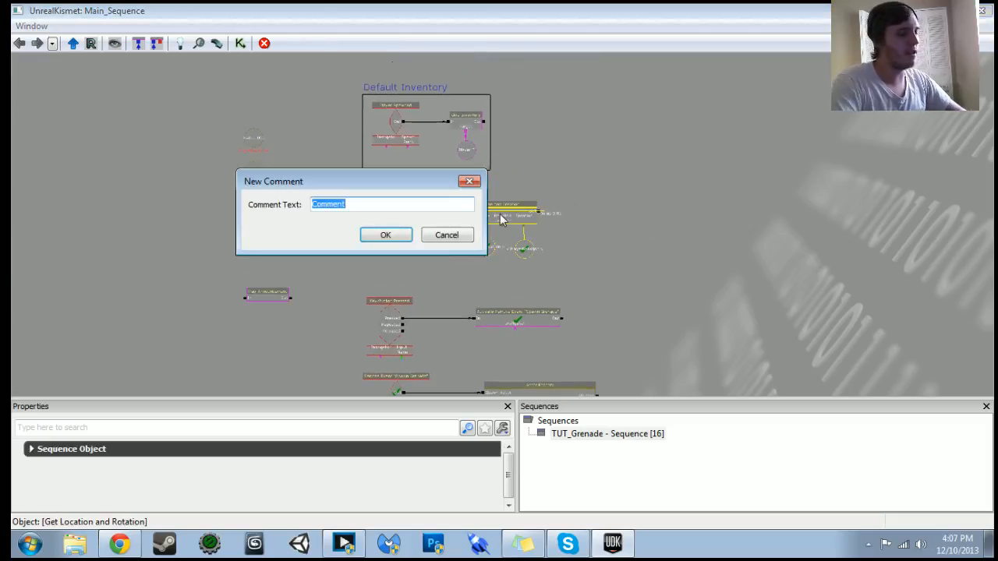
{"action": "type", "text": "Update Player Location & Rotatio"}
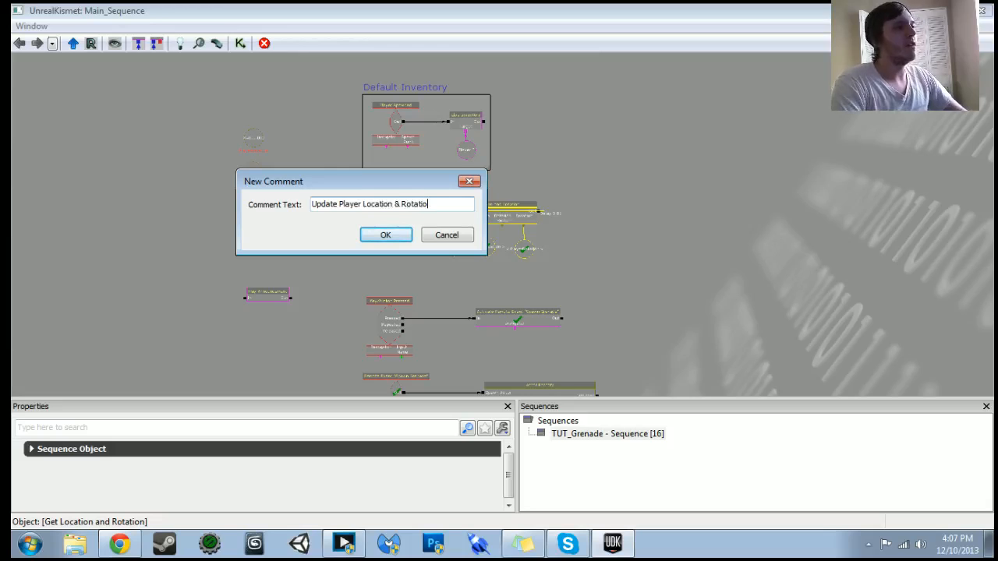
{"action": "key", "text": "Return"}
{"action": "left_click", "coordinate": [363, 214]}
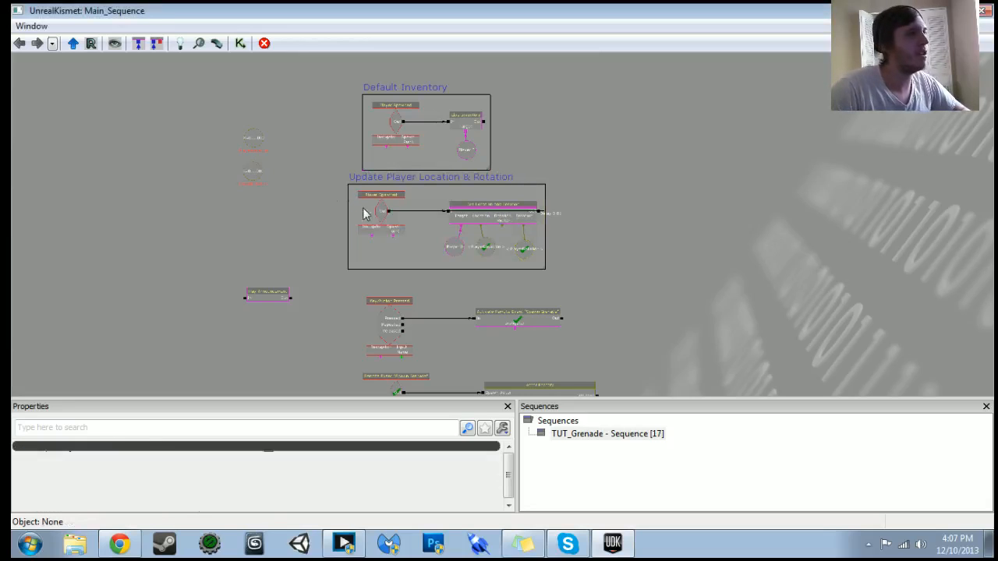
- Move the whole Update Player Location & Rotation group into left alignment with the Default Inventory box above it
{"action": "left_click_drag", "start_coordinate": [327, 186], "coordinate": [619, 280], "text": "ctrl+alt"}
{"action": "scroll", "coordinate": [668, 276], "scroll_direction": "up", "scroll_amount": 2}
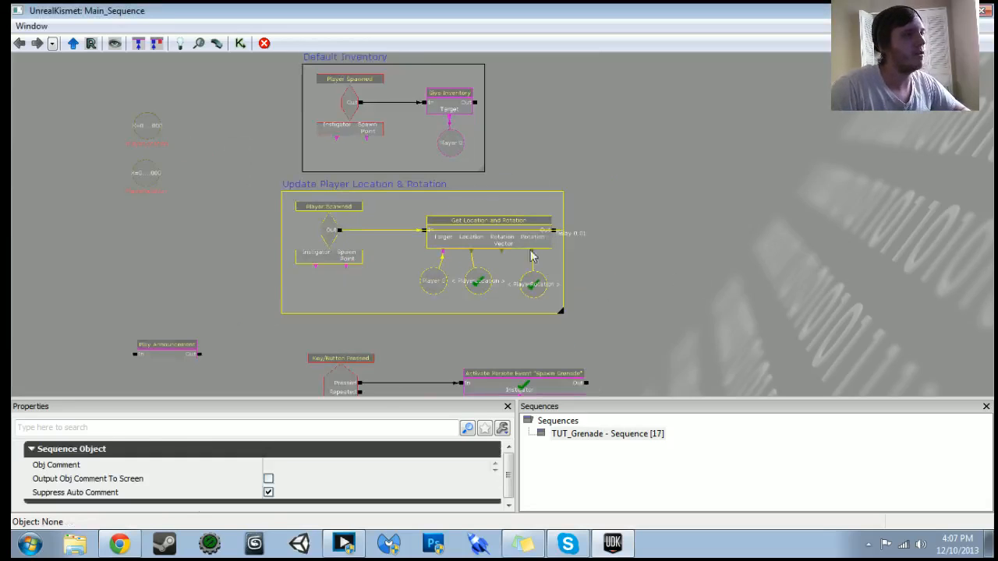
{"action": "left_click_drag", "start_coordinate": [332, 248], "coordinate": [361, 236], "text": "ctrl"}
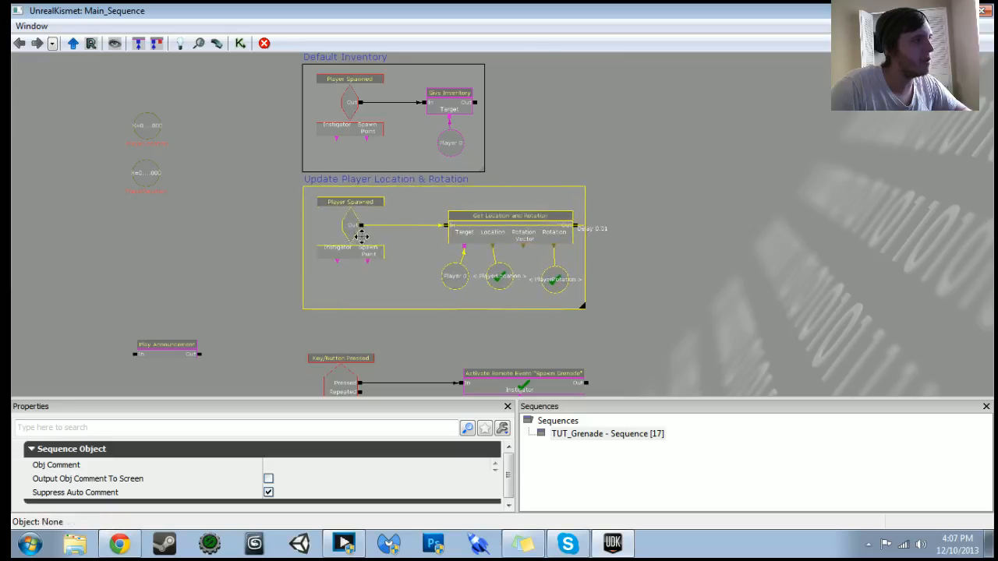
- Move the Key/Button Pressed event and its Activate Remote Event action up beneath the Update Player Location & Rotation box
{"action": "scroll", "coordinate": [367, 250], "scroll_direction": "down", "scroll_amount": 3}
{"action": "left_click_drag", "start_coordinate": [406, 373], "coordinate": [388, 315]}
{"action": "left_click_drag", "start_coordinate": [308, 315], "coordinate": [287, 271]}
{"action": "left_click", "coordinate": [286, 205]}
{"action": "left_click_drag", "start_coordinate": [285, 206], "coordinate": [537, 267], "text": "ctrl+alt"}
{"action": "left_click_drag", "start_coordinate": [457, 240], "coordinate": [457, 219], "text": "ctrl"}
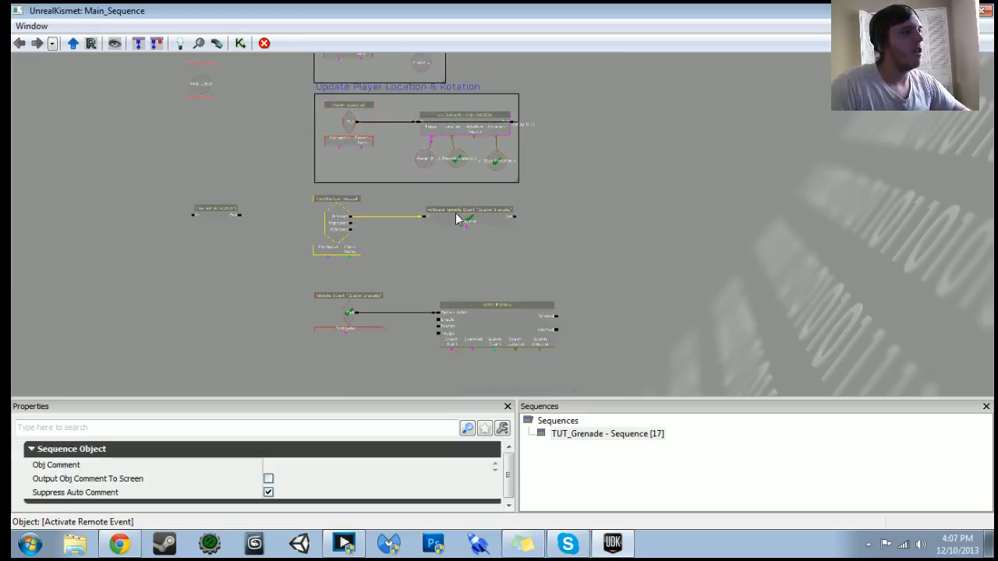
- Copy the PlayerLocation named variable, place the copy below the Actor Factory, and link it to Spawn Location
{"action": "scroll", "coordinate": [484, 234], "scroll_direction": "up", "scroll_amount": 5}
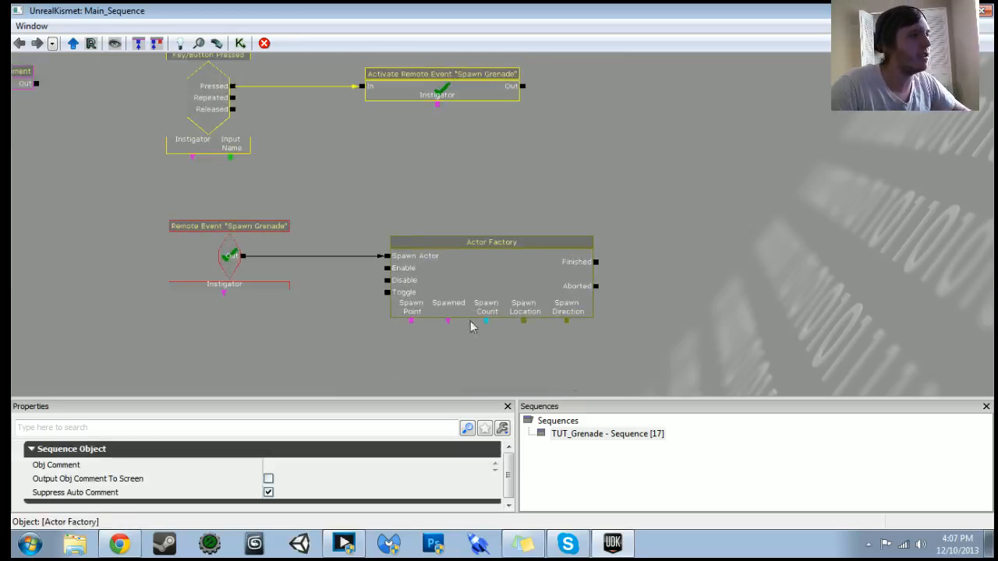
{"action": "left_click_drag", "start_coordinate": [447, 323], "coordinate": [396, 258]}
{"action": "left_click_drag", "start_coordinate": [447, 282], "coordinate": [438, 394]}
{"action": "left_click_drag", "start_coordinate": [435, 199], "coordinate": [438, 320]}
{"action": "left_click", "coordinate": [404, 122]}
{"action": "key", "text": "ctrl+c"}
{"action": "key", "text": "ctrl+v"}
{"action": "left_click_drag", "start_coordinate": [414, 204], "coordinate": [350, 103]}
{"action": "left_click_drag", "start_coordinate": [439, 155], "coordinate": [419, 358], "text": "ctrl"}
{"action": "left_click_drag", "start_coordinate": [434, 311], "coordinate": [428, 346]}
- Copy the PlayerRotation named variable, place the copy below the Actor Factory, and link it to Spawn Direction
{"action": "left_click_drag", "start_coordinate": [447, 222], "coordinate": [447, 292]}
{"action": "left_click_drag", "start_coordinate": [398, 169], "coordinate": [385, 115]}
{"action": "left_click", "coordinate": [411, 160]}
{"action": "key", "text": "ctrl+c"}
{"action": "key", "text": "ctrl+v"}
{"action": "left_click_drag", "start_coordinate": [455, 63], "coordinate": [458, 333], "text": "ctrl"}
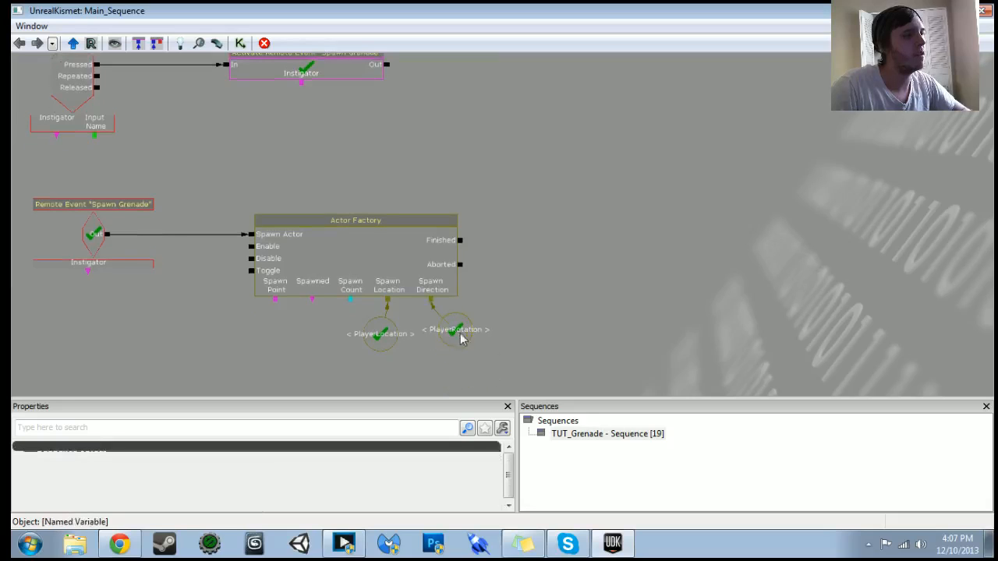
- Add an Object variable below the two player vector variables and name it Grenade
{"action": "left_click_drag", "start_coordinate": [264, 334], "coordinate": [325, 315]}
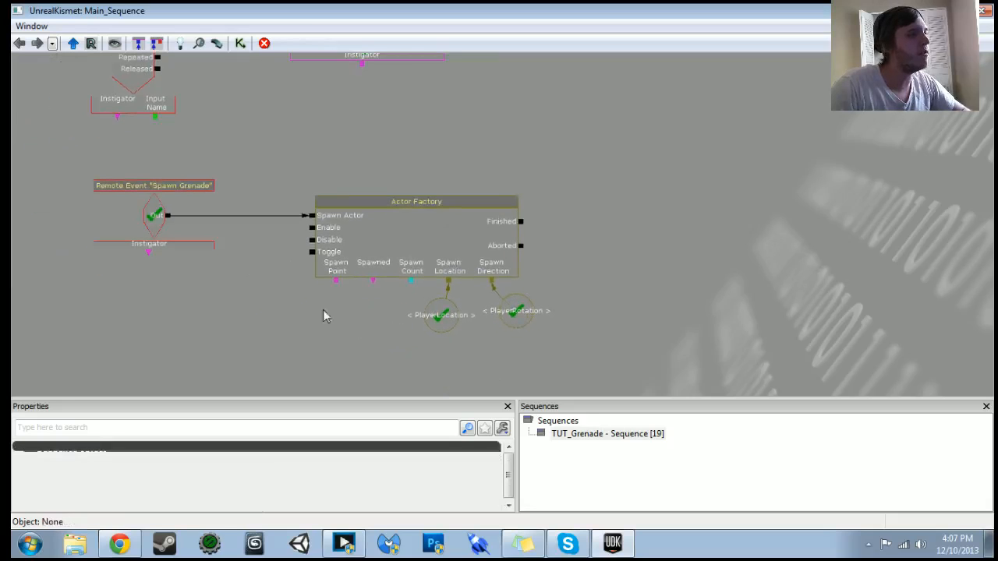
{"action": "right_click", "coordinate": [375, 288]}
{"action": "left_click", "coordinate": [346, 312]}
{"action": "scroll", "coordinate": [359, 335], "scroll_direction": "down", "scroll_amount": 3}
{"action": "left_click_drag", "start_coordinate": [373, 359], "coordinate": [588, 533]}
{"action": "scroll", "coordinate": [374, 172], "scroll_direction": "up", "scroll_amount": 6}
{"action": "left_click_drag", "start_coordinate": [238, 312], "coordinate": [334, 280]}
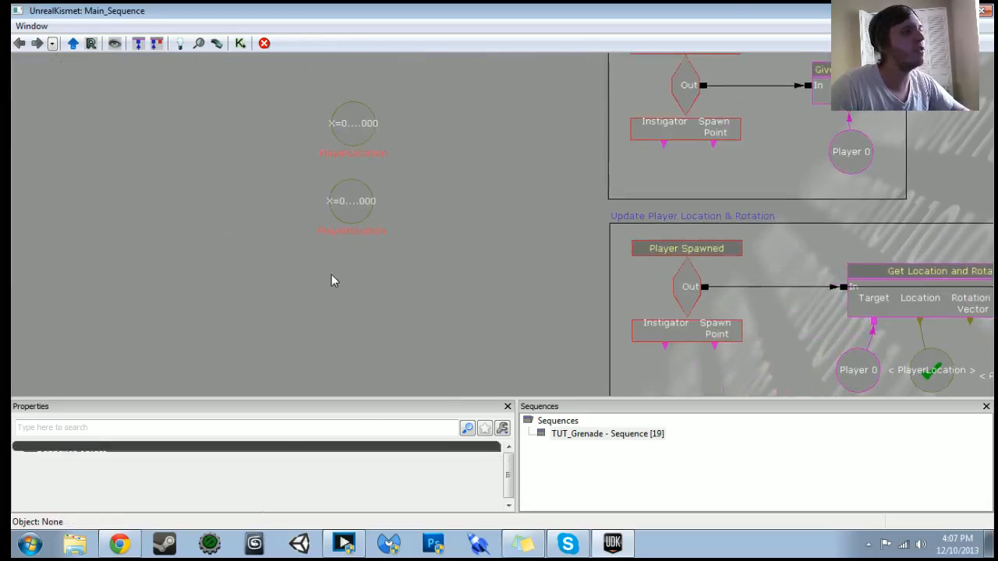
{"action": "right_click", "coordinate": [331, 281]}
{"action": "mouse_move", "coordinate": [396, 313]}
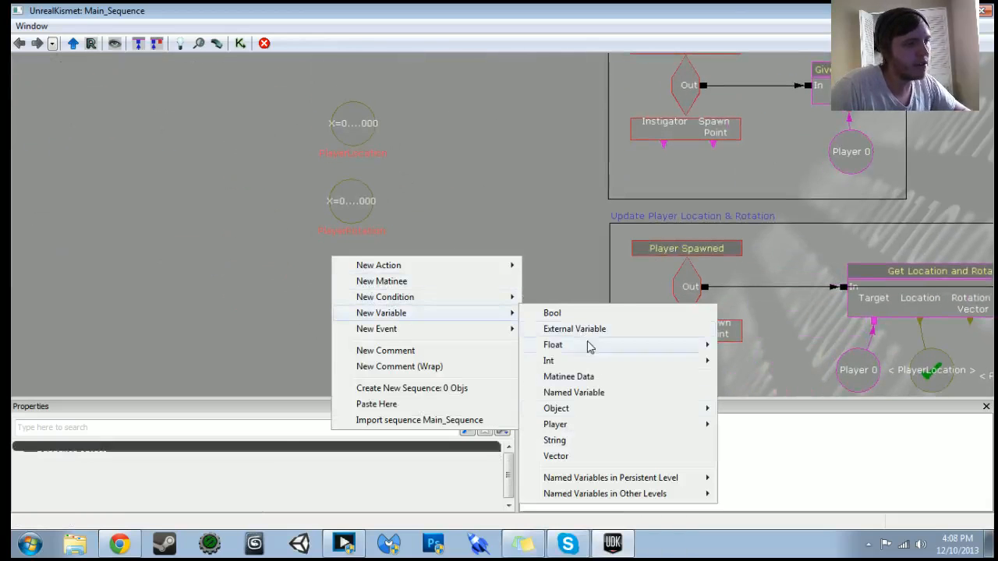
{"action": "mouse_move", "coordinate": [588, 410]}
{"action": "left_click", "coordinate": [750, 407]}
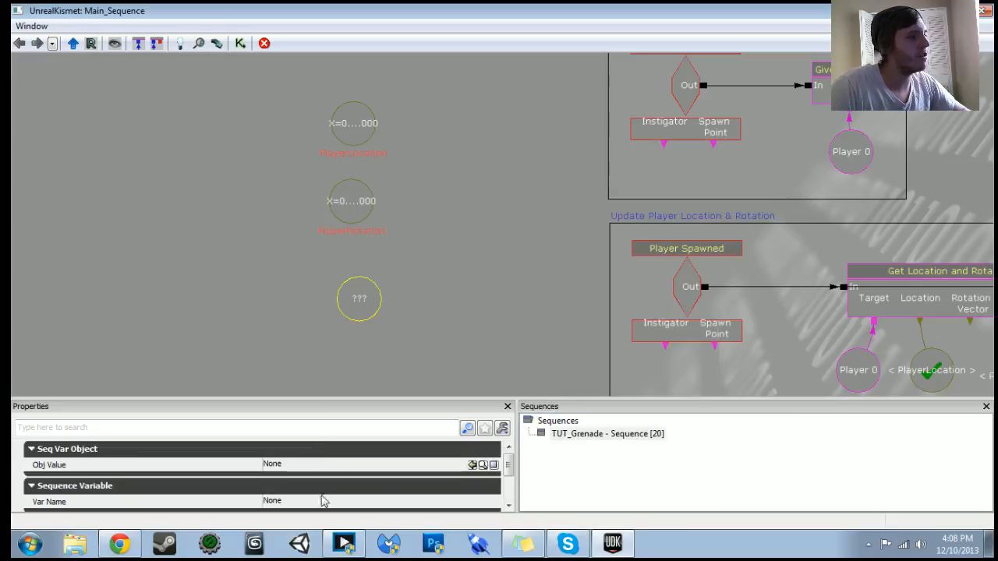
{"action": "left_click", "coordinate": [350, 506]}
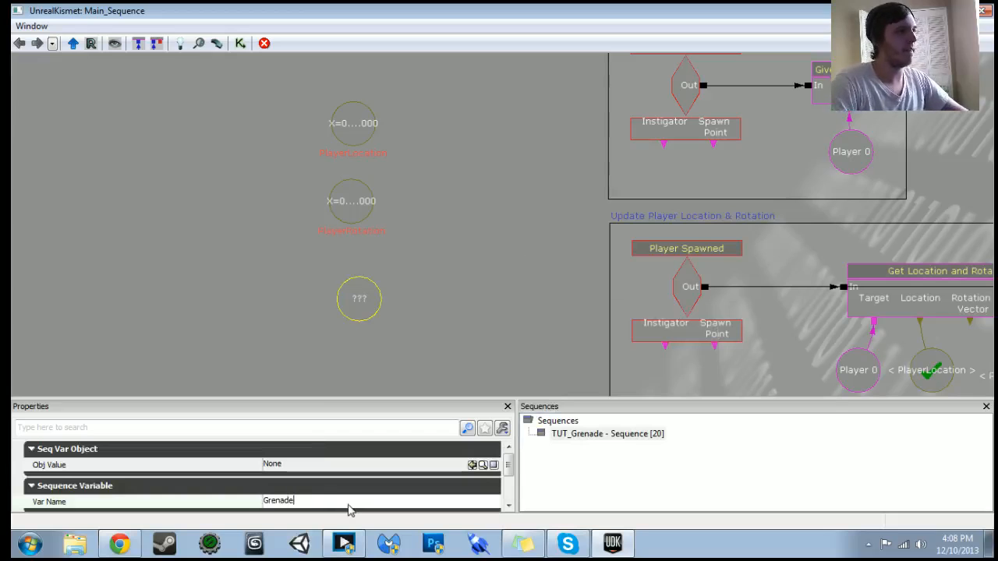
{"action": "left_click_drag", "start_coordinate": [346, 295], "coordinate": [339, 288], "text": "ctrl"}
- Add a Named Variable and place it below the Spawned connector of the Actor Factory
{"action": "scroll", "coordinate": [503, 234], "scroll_direction": "down", "scroll_amount": 3}
{"action": "left_click_drag", "start_coordinate": [583, 356], "coordinate": [434, 180]}
{"action": "left_click_drag", "start_coordinate": [652, 317], "coordinate": [425, 127]}
{"action": "right_click", "coordinate": [438, 273]}
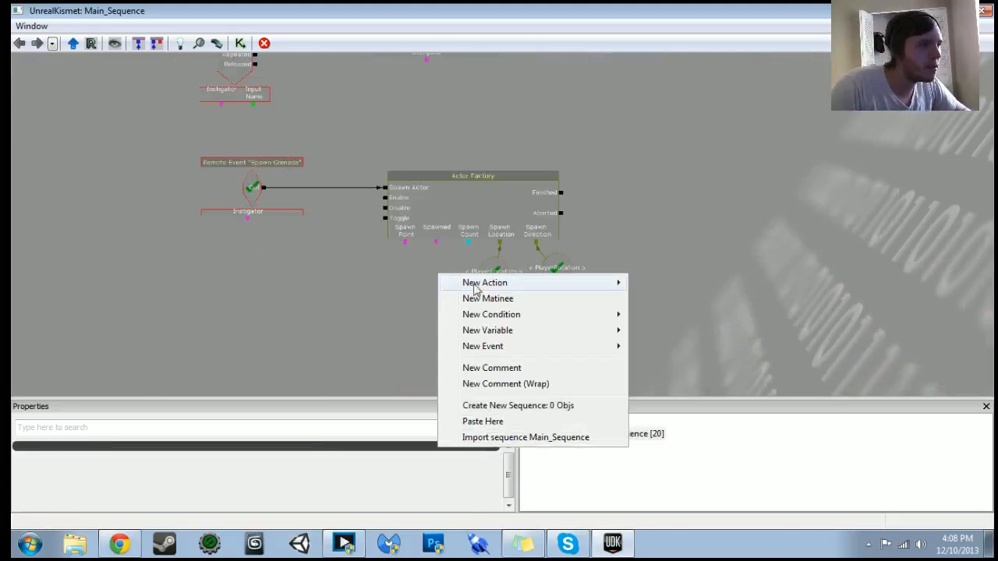
{"action": "mouse_move", "coordinate": [492, 331]}
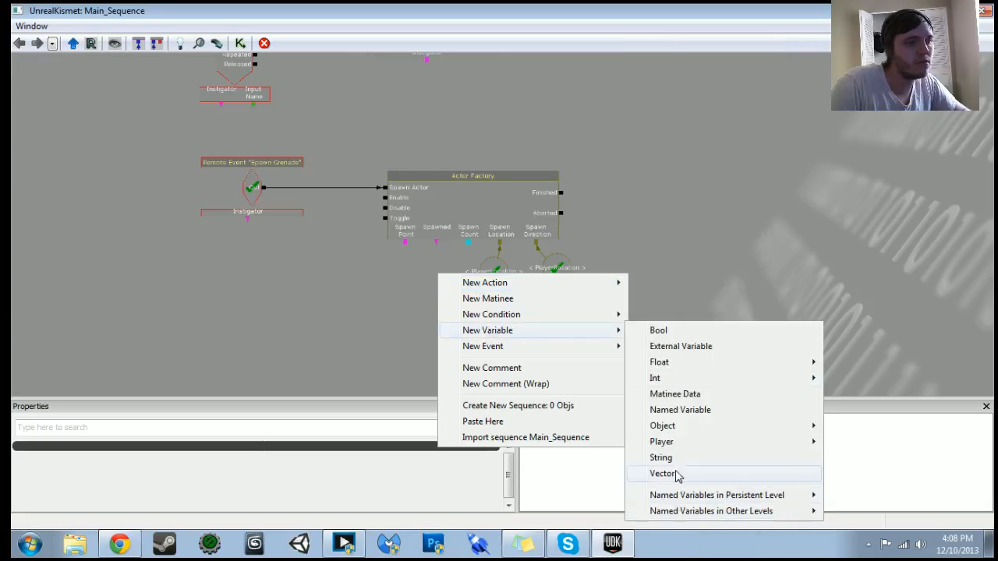
{"action": "left_click", "coordinate": [677, 411]}
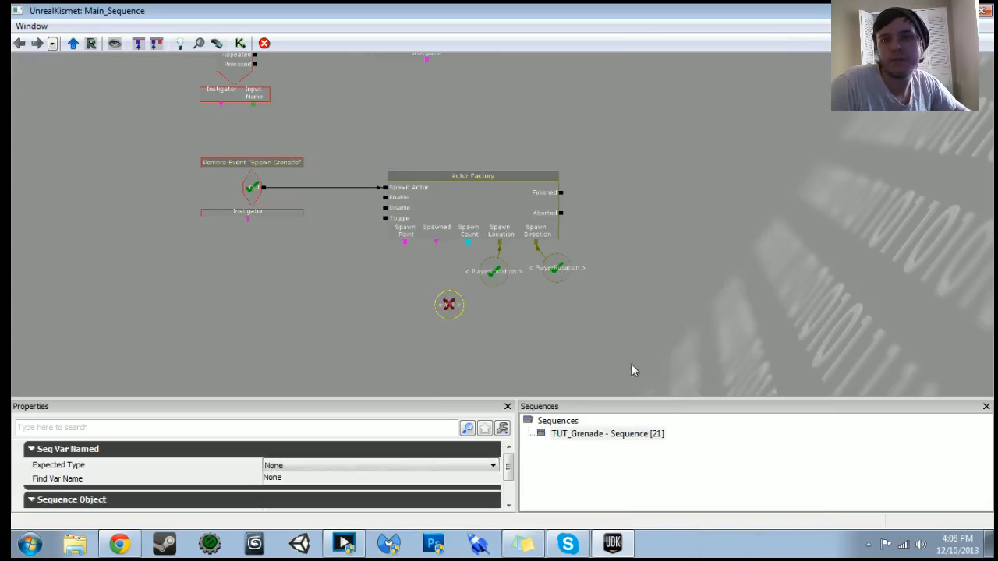
{"action": "left_click_drag", "start_coordinate": [464, 302], "coordinate": [434, 295]}
- Set the Named Variable's expected type to SeqVar_Object and its variable name to Grenade, then link it to Spawned
{"action": "left_click", "coordinate": [492, 465]}
{"action": "left_click", "coordinate": [310, 396]}
{"action": "left_click", "coordinate": [308, 480]}
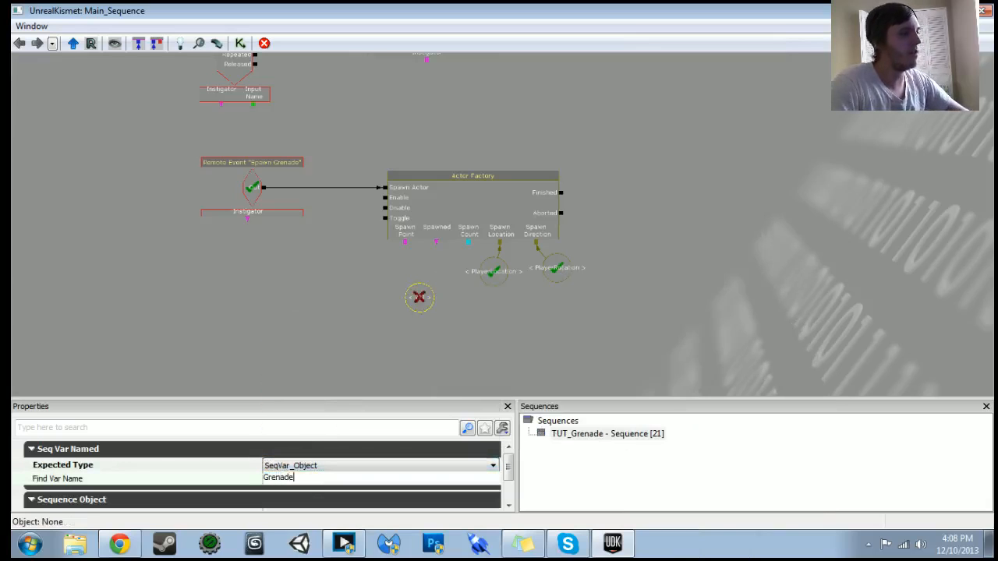
{"action": "left_click_drag", "start_coordinate": [437, 243], "coordinate": [439, 281]}
- Play-test the level in the editor preview, moving around the block and throwing grenades in different directions
{"action": "scroll", "coordinate": [440, 304], "scroll_direction": "down", "scroll_amount": 3}
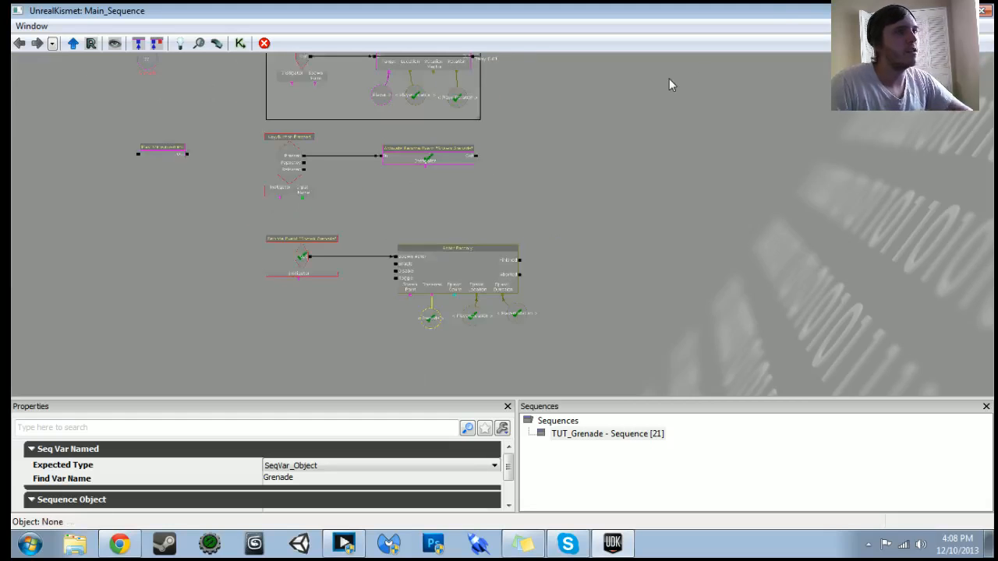
{"action": "left_click", "coordinate": [946, 10]}
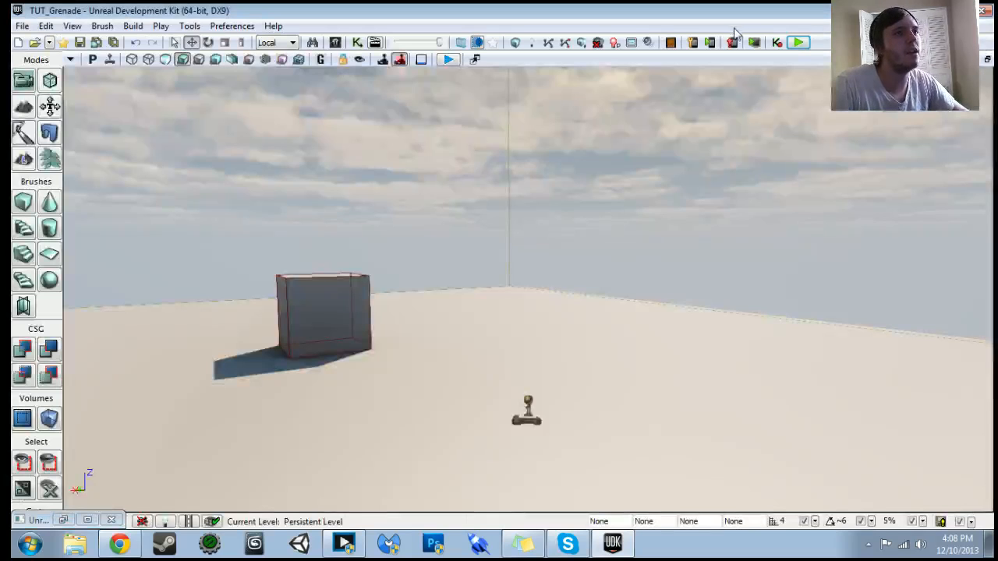
{"action": "left_click", "coordinate": [799, 43]}
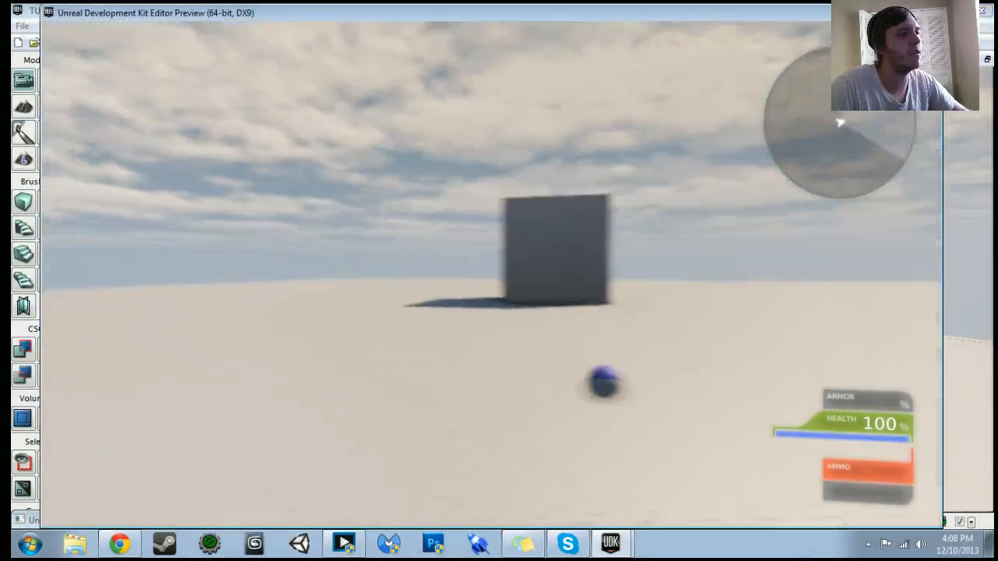
{"action": "key", "text": "g"}
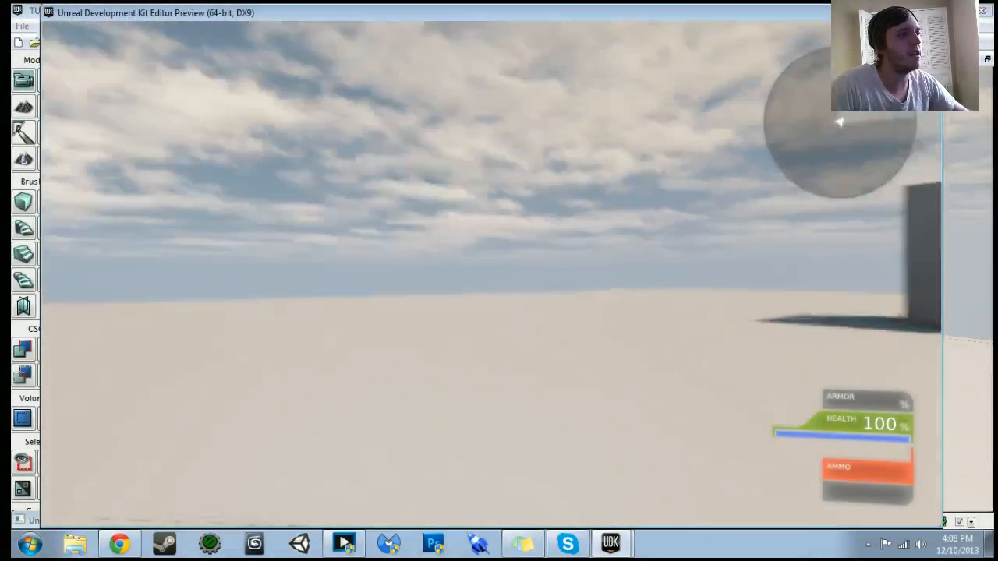
{"action": "key", "text": "w"}
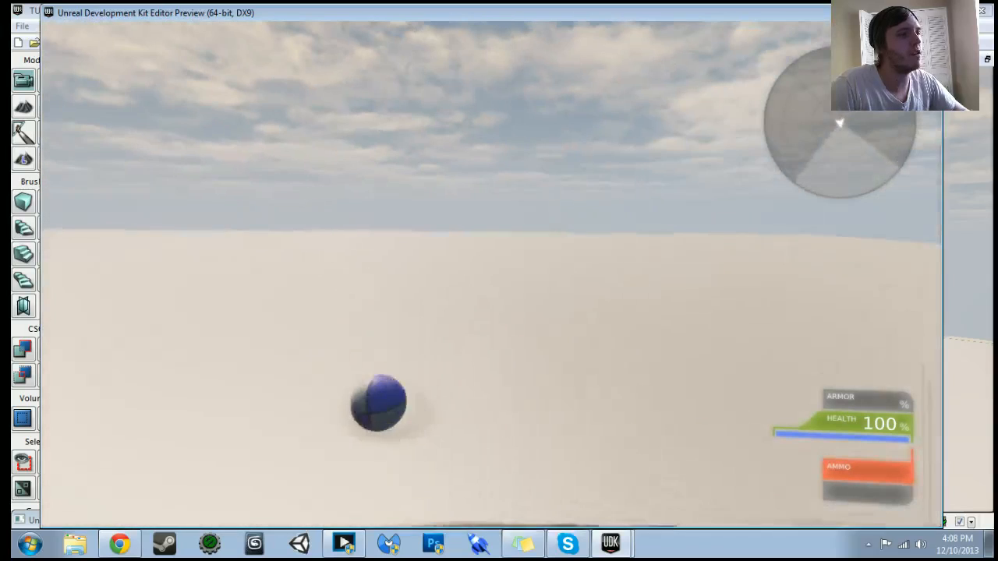
{"action": "key", "text": "w"}
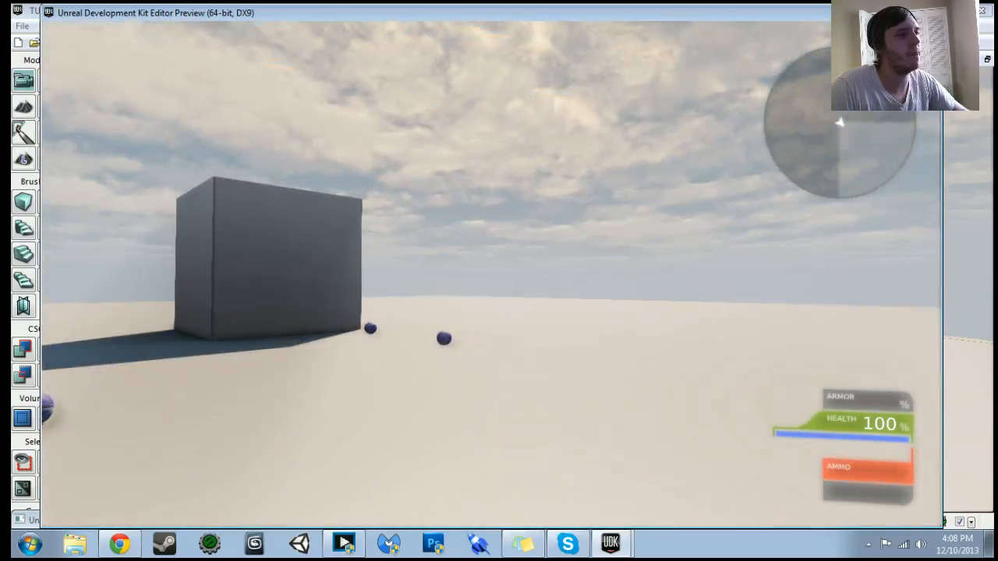
{"action": "key", "text": "d"}
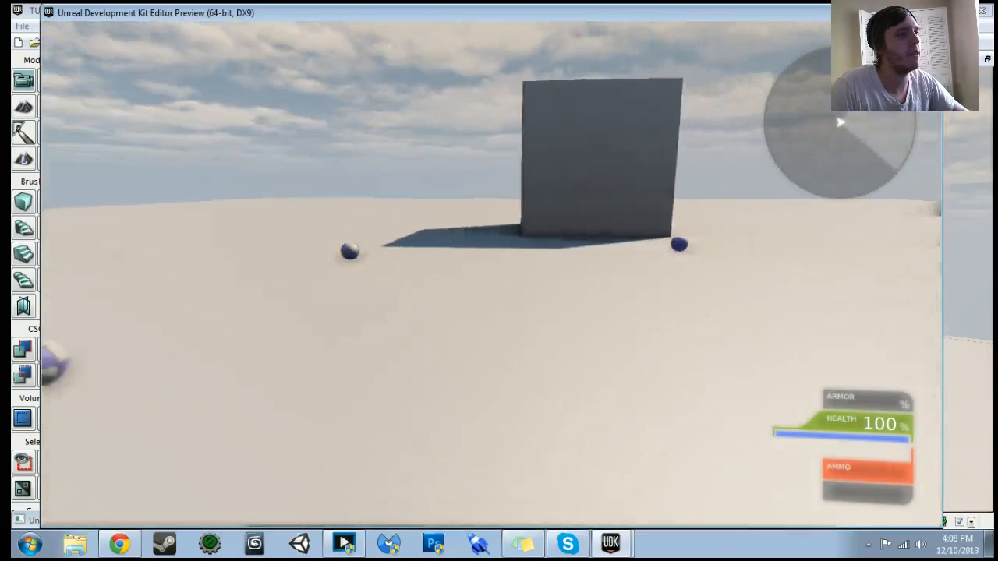
{"action": "key", "text": "Escape"}
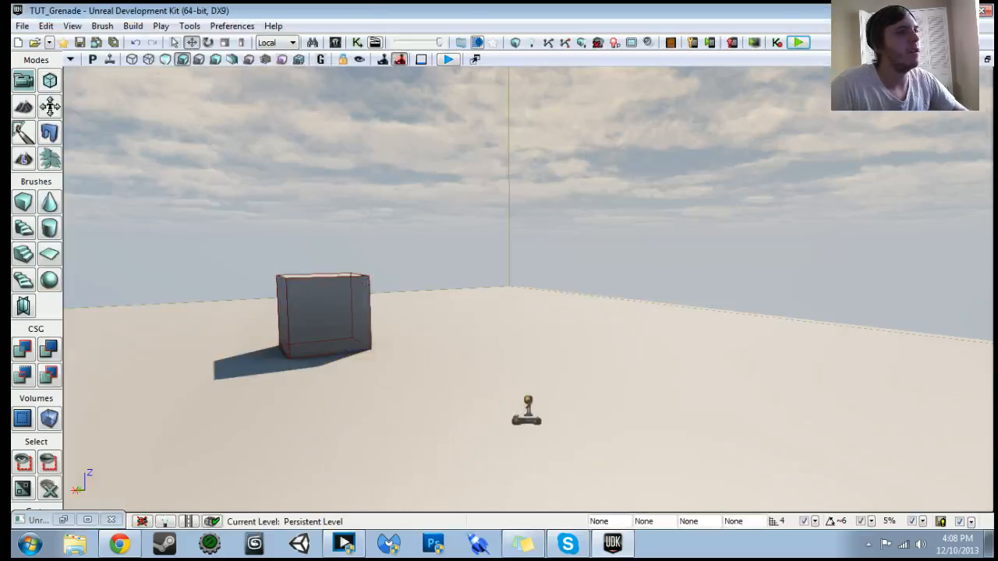
- Return to Kismet and enable Local Space Initial Velocity in the Actor Factory's factory settings
{"action": "key", "text": "alt+Tab"}
{"action": "left_click", "coordinate": [454, 287]}
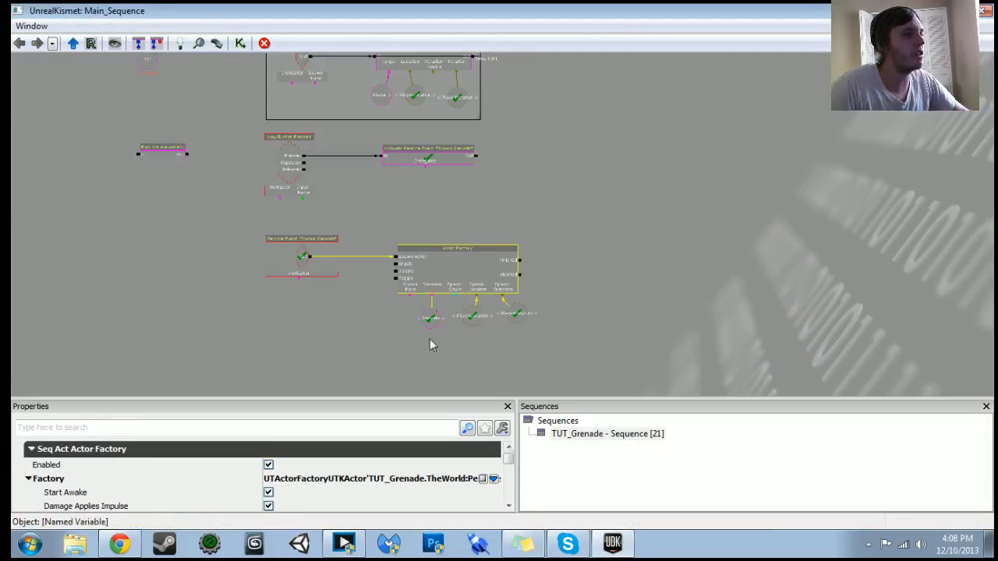
{"action": "left_click", "coordinate": [508, 506]}
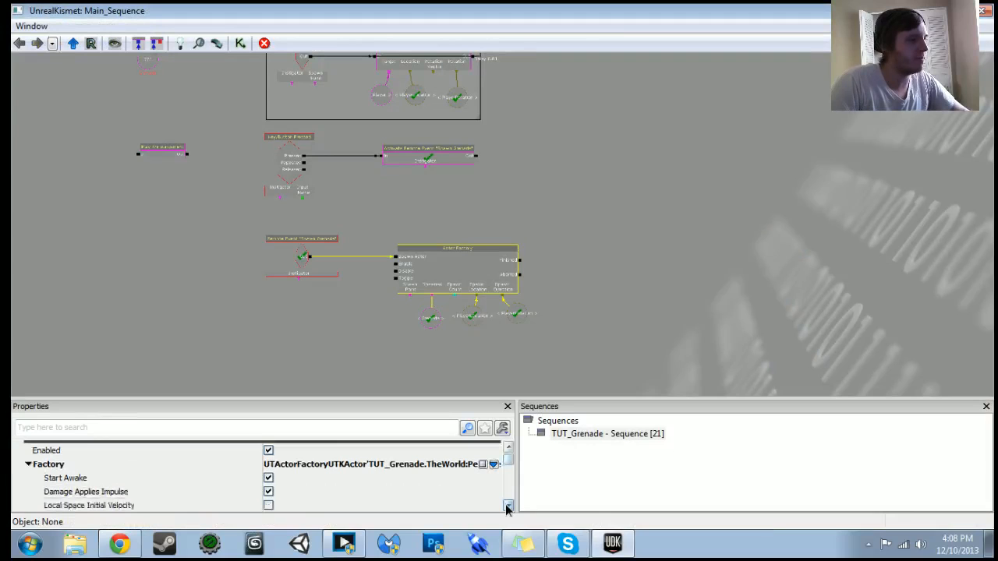
{"action": "left_click", "coordinate": [508, 506]}
{"action": "left_click", "coordinate": [507, 506]}
{"action": "left_click", "coordinate": [268, 477]}
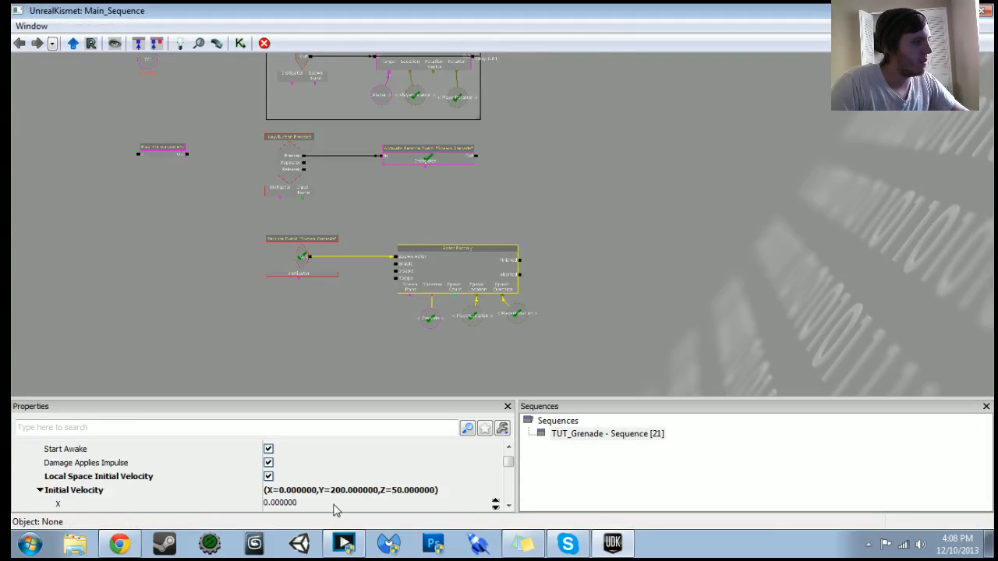
{"action": "left_click", "coordinate": [508, 506]}
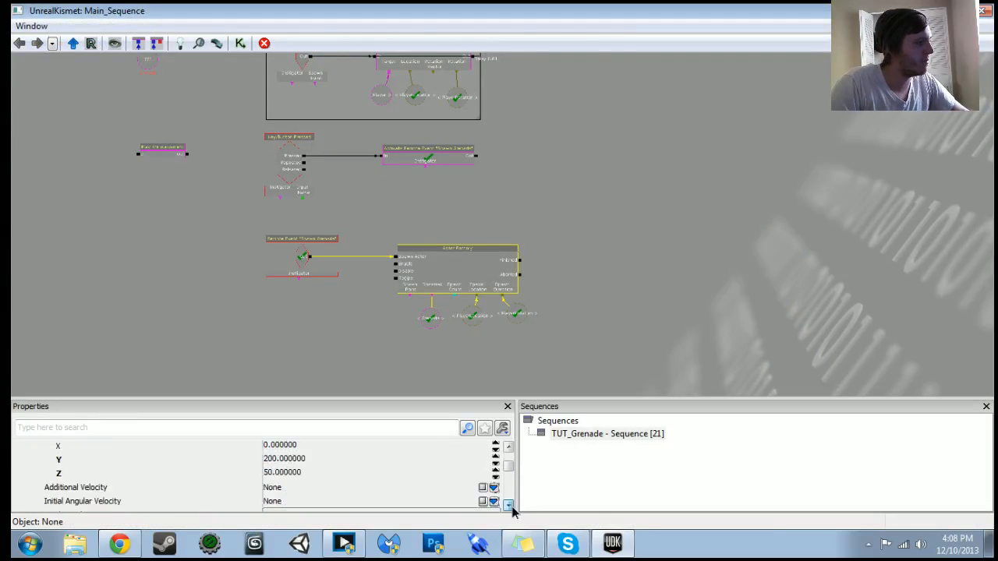
- Look through the Actor Factory's factory settings beyond Initial Velocity, including collision, static mesh and draw scale options
{"action": "left_click", "coordinate": [508, 506]}
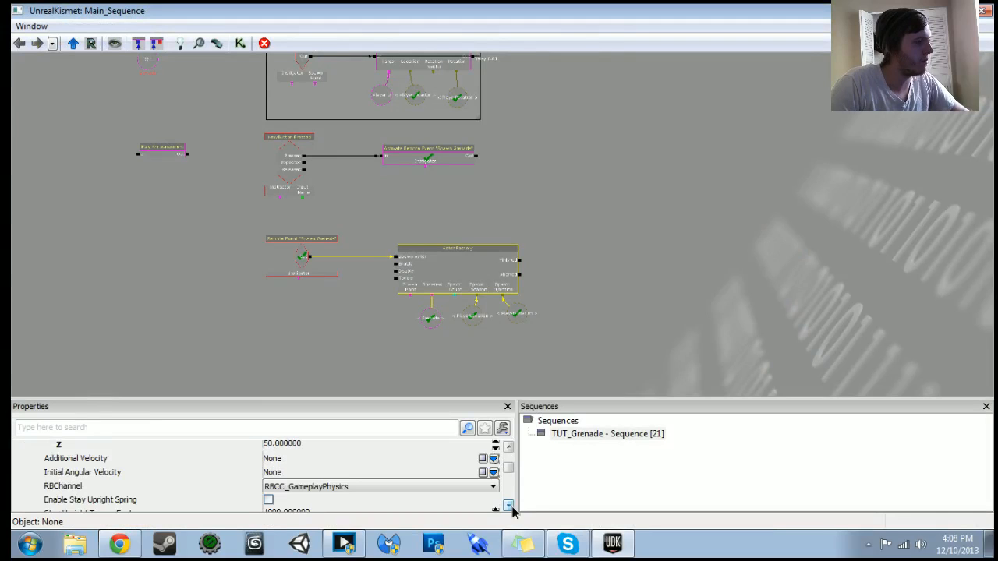
{"action": "left_click", "coordinate": [508, 506]}
{"action": "left_click", "coordinate": [508, 506]}
{"action": "left_click", "coordinate": [507, 506]}
{"action": "left_click", "coordinate": [507, 505]}
{"action": "left_click", "coordinate": [508, 506]}
{"action": "left_click", "coordinate": [508, 506]}
{"action": "left_click", "coordinate": [507, 506]}
{"action": "left_click", "coordinate": [508, 448]}
{"action": "left_click", "coordinate": [507, 448]}
{"action": "left_click", "coordinate": [507, 447]}
{"action": "left_click", "coordinate": [508, 447]}
{"action": "left_click", "coordinate": [507, 448]}
{"action": "left_click", "coordinate": [507, 447]}
{"action": "left_click", "coordinate": [507, 448]}
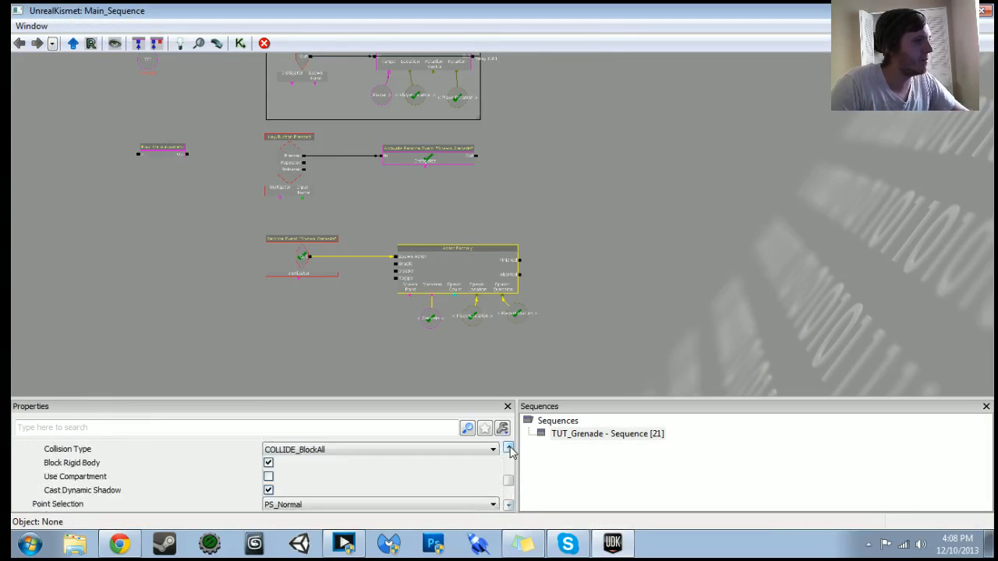
{"action": "left_click", "coordinate": [508, 447]}
{"action": "left_click", "coordinate": [508, 447]}
{"action": "left_click", "coordinate": [507, 447]}
{"action": "left_click", "coordinate": [507, 448]}
{"action": "left_click", "coordinate": [508, 448]}
{"action": "left_click", "coordinate": [507, 447]}
{"action": "left_click", "coordinate": [508, 448]}
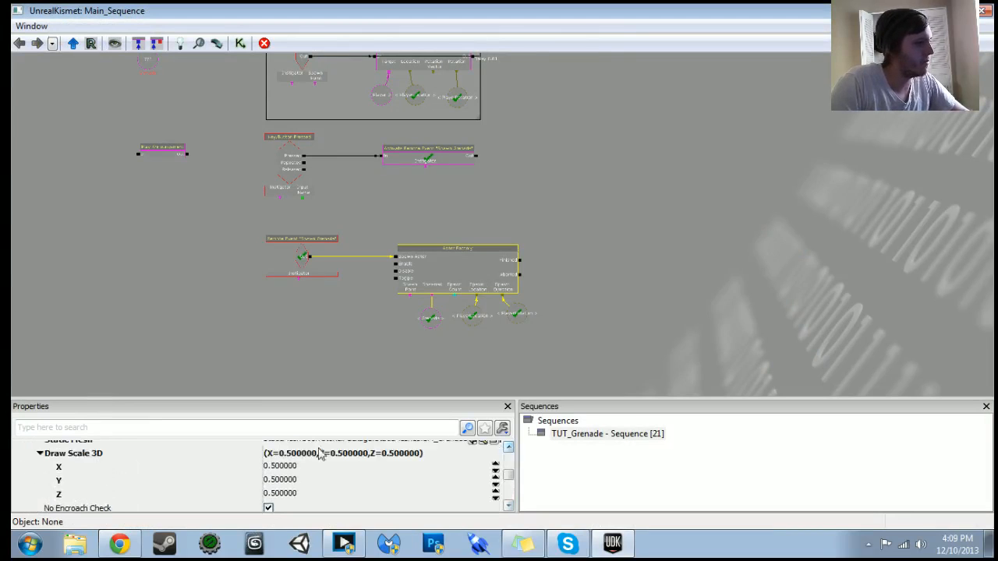
{"action": "left_click", "coordinate": [507, 448]}
{"action": "left_click", "coordinate": [508, 448]}
{"action": "left_click", "coordinate": [507, 448]}
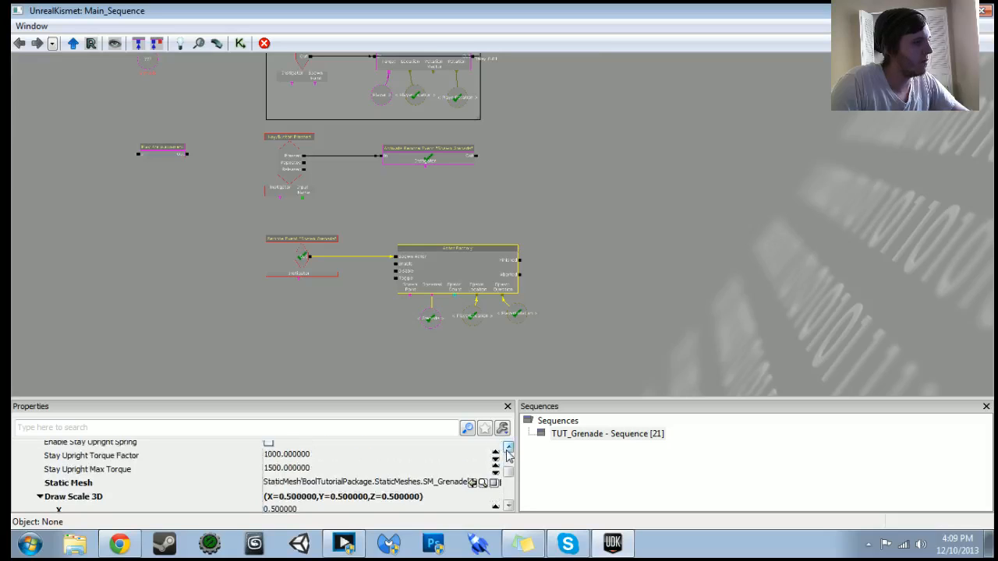
- Set the Actor Factory's Initial Velocity to 200 in Z and 600 in Y
{"action": "left_click", "coordinate": [508, 449]}
{"action": "left_click", "coordinate": [507, 449]}
{"action": "left_click", "coordinate": [507, 449]}
{"action": "left_click", "coordinate": [508, 449]}
{"action": "left_click", "coordinate": [508, 449]}
{"action": "left_click", "coordinate": [507, 449]}
{"action": "left_click", "coordinate": [507, 449]}
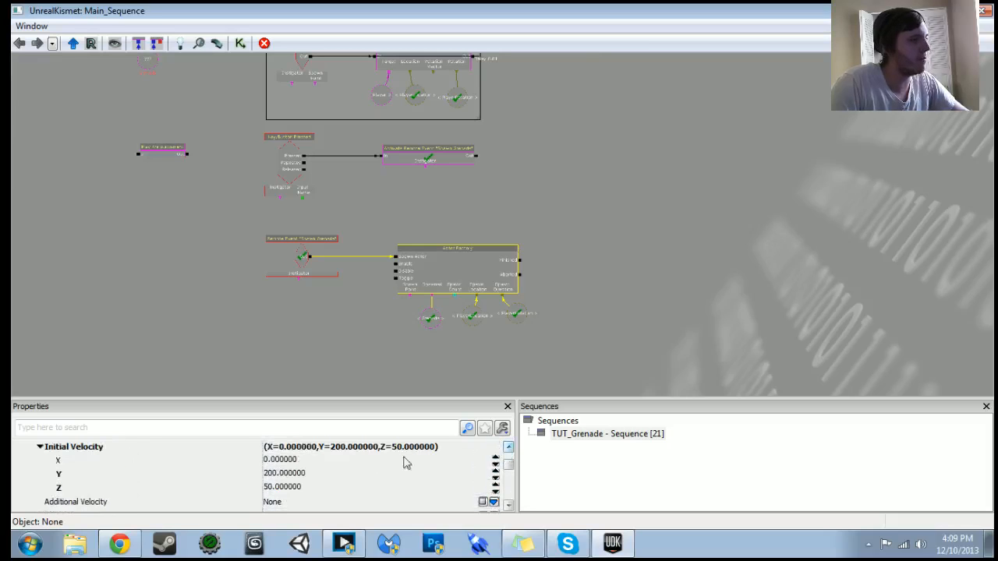
{"action": "left_click", "coordinate": [297, 487]}
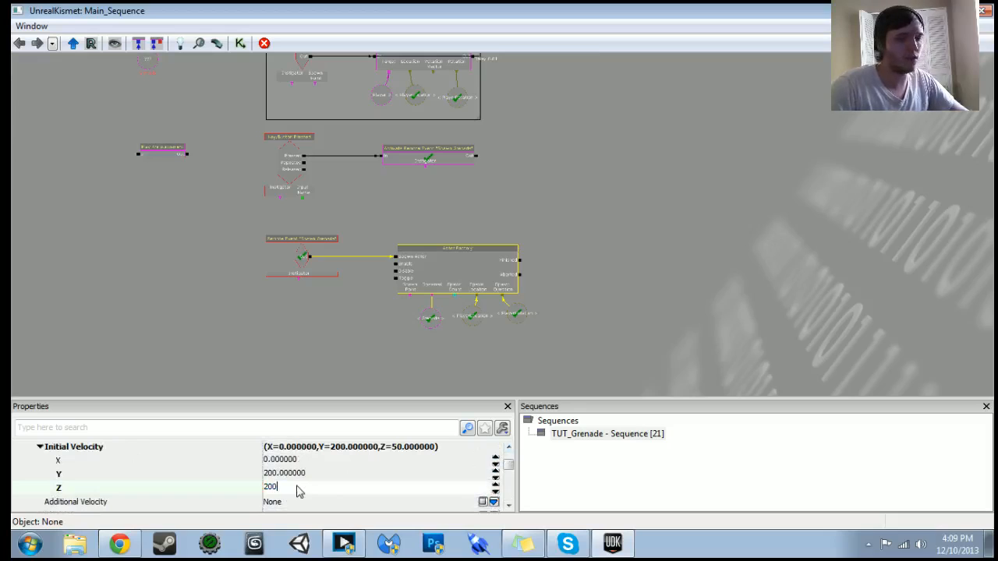
{"action": "key", "text": "Up"}
{"action": "type", "text": "600"}
{"action": "key", "text": "Return"}
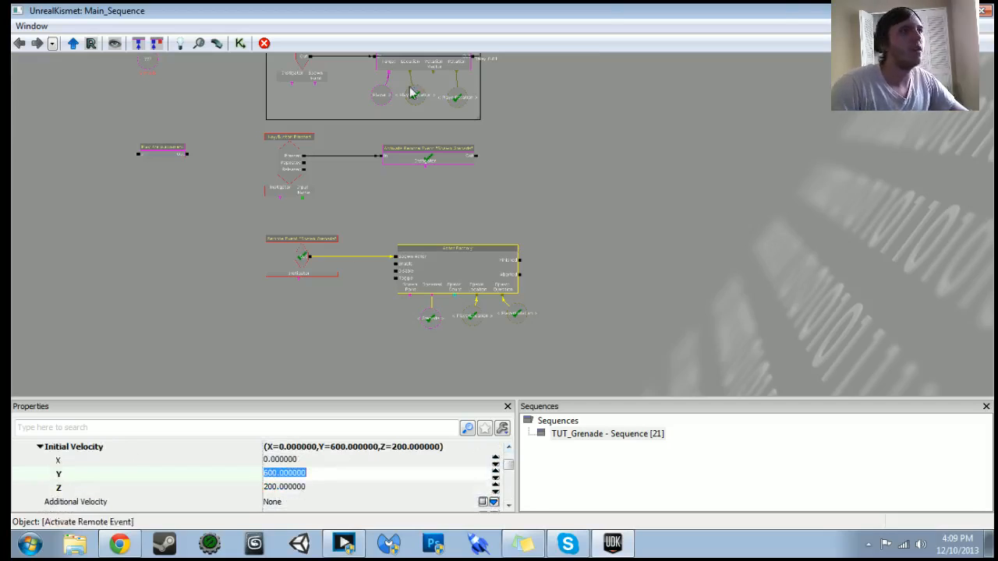
- Play-test the level in the editor preview, throwing grenades to judge the throwing distance, and exit the preview
{"action": "left_click", "coordinate": [948, 11]}
{"action": "left_click", "coordinate": [801, 45]}
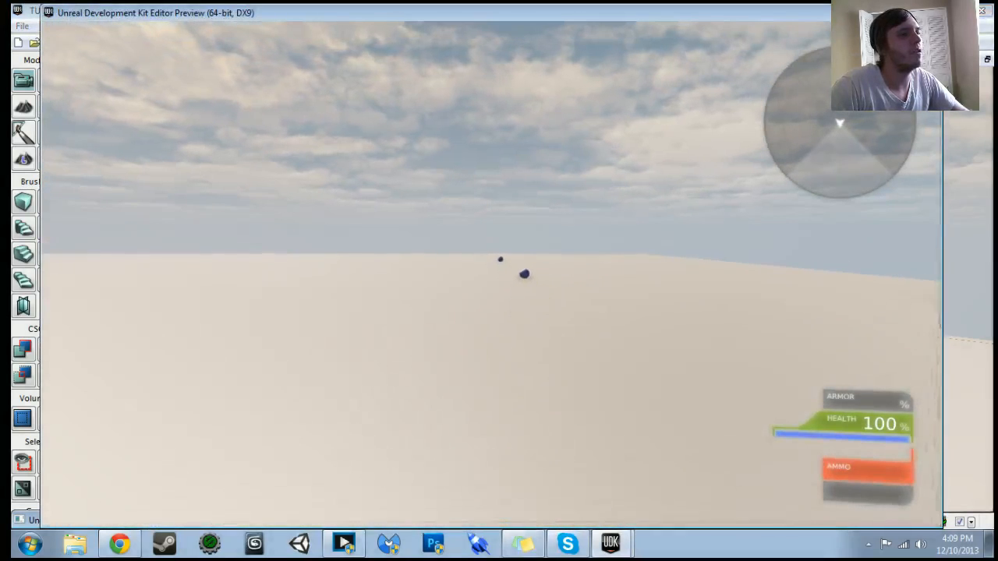
{"action": "left_click", "coordinate": [492, 275]}
{"action": "key", "text": "Escape"}
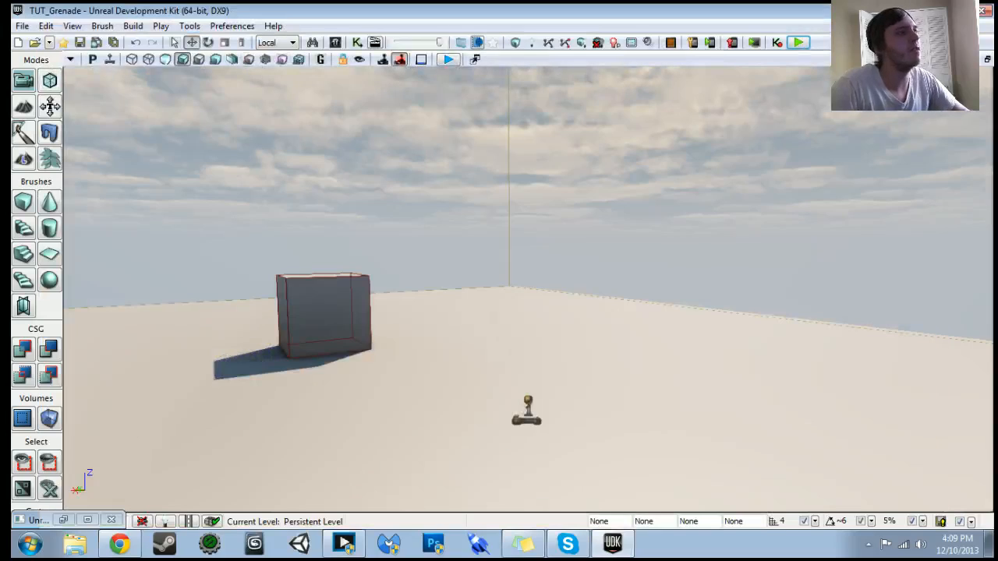
- Return to Kismet and raise the Actor Factory's Initial Velocity to 800 in Z and 1200 in Y
{"action": "left_click", "coordinate": [355, 43]}
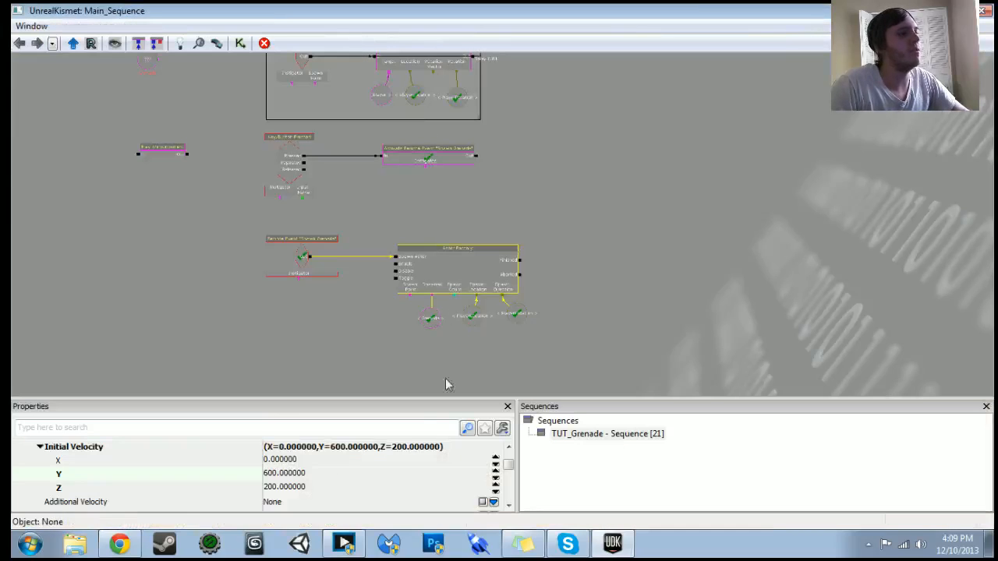
{"action": "left_click", "coordinate": [300, 488]}
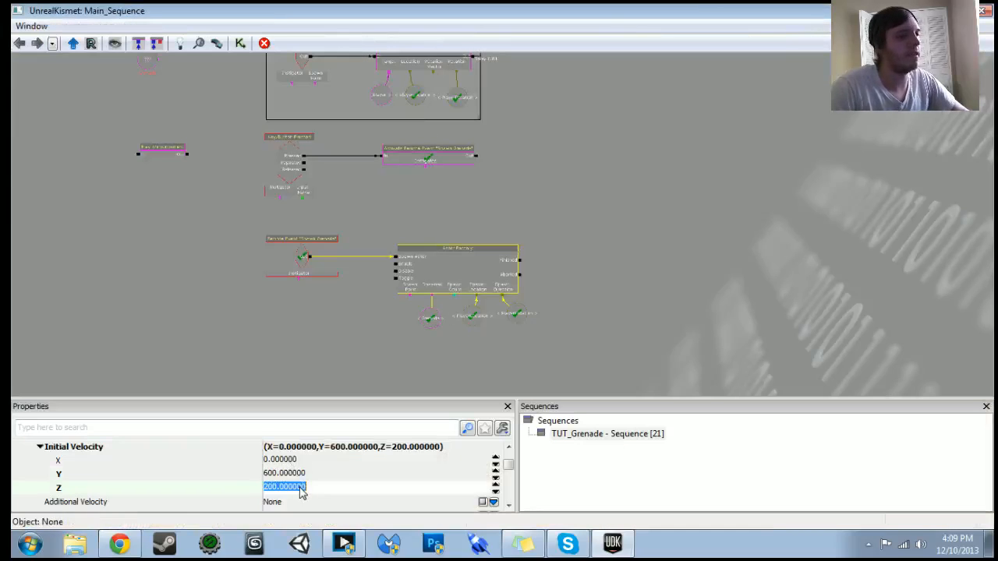
{"action": "key", "text": "Up"}
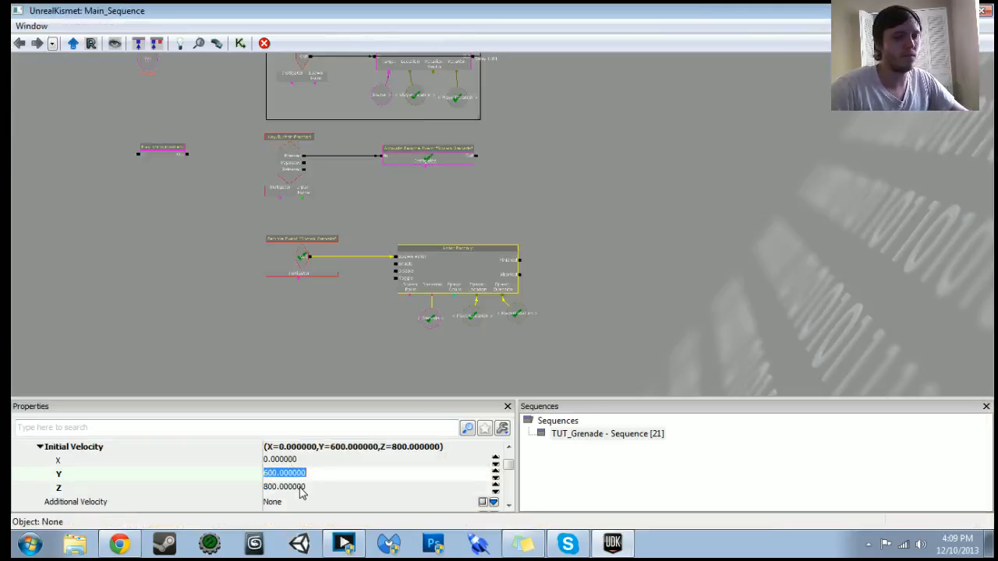
{"action": "key", "text": "Return"}
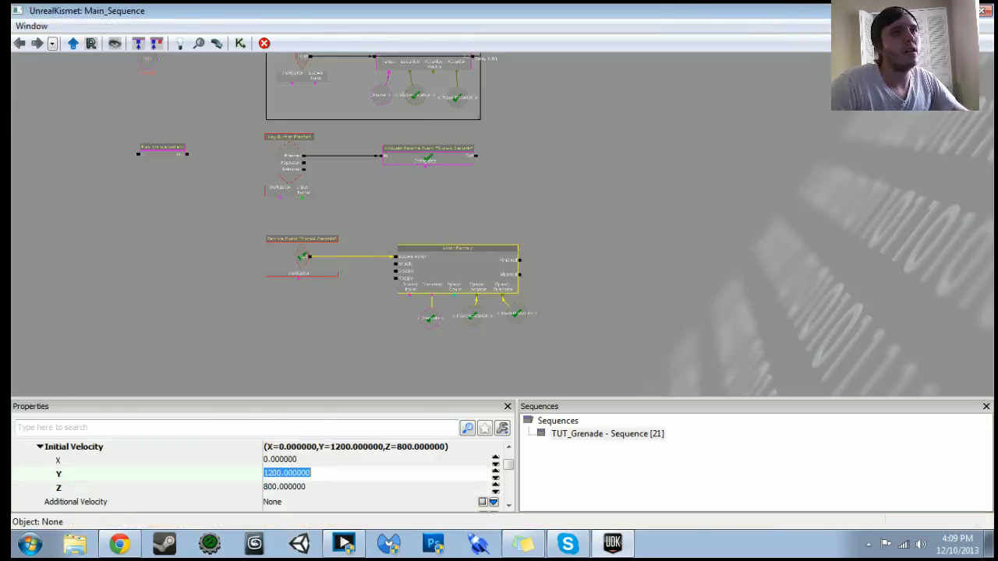
- Run the editor preview again to test the stronger grenade throw near the block, and exit
{"action": "left_click", "coordinate": [935, 11]}
{"action": "left_click", "coordinate": [800, 43]}
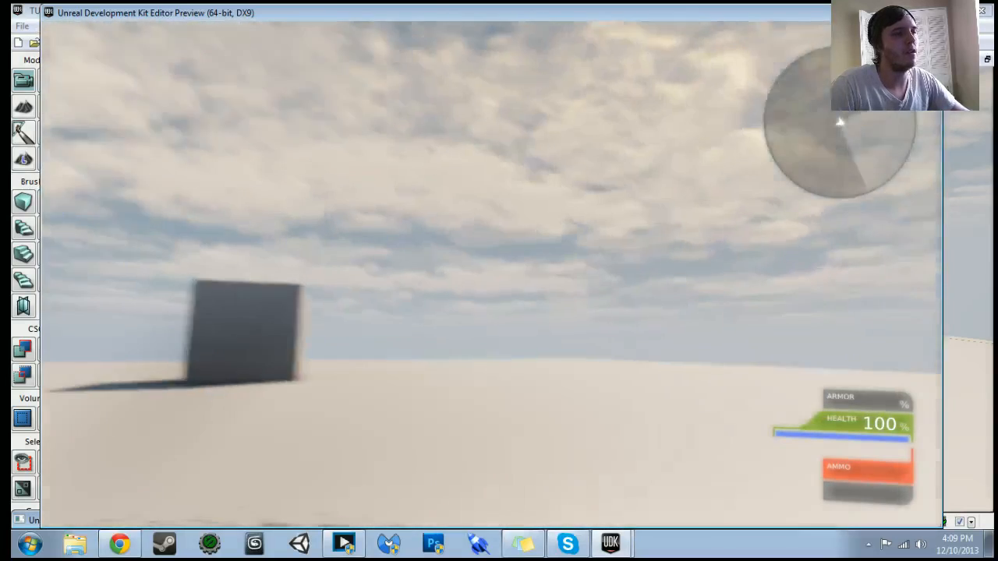
{"action": "key", "text": "Escape"}
- Reopen Kismet and set the Z component of the Actor Factory's Initial Velocity to 1500
{"action": "left_click", "coordinate": [363, 42]}
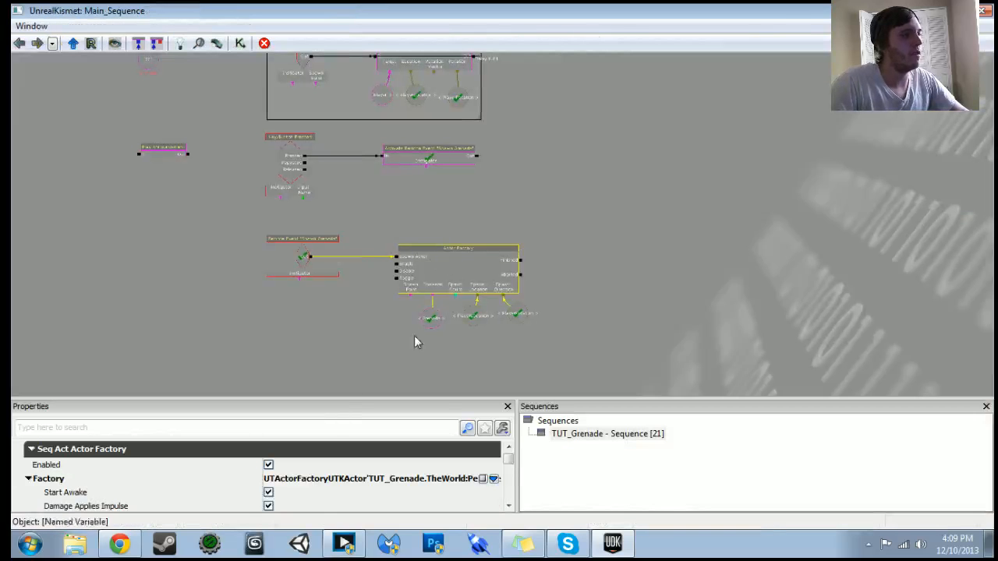
{"action": "scroll", "coordinate": [508, 505], "scroll_direction": "down", "scroll_amount": 5}
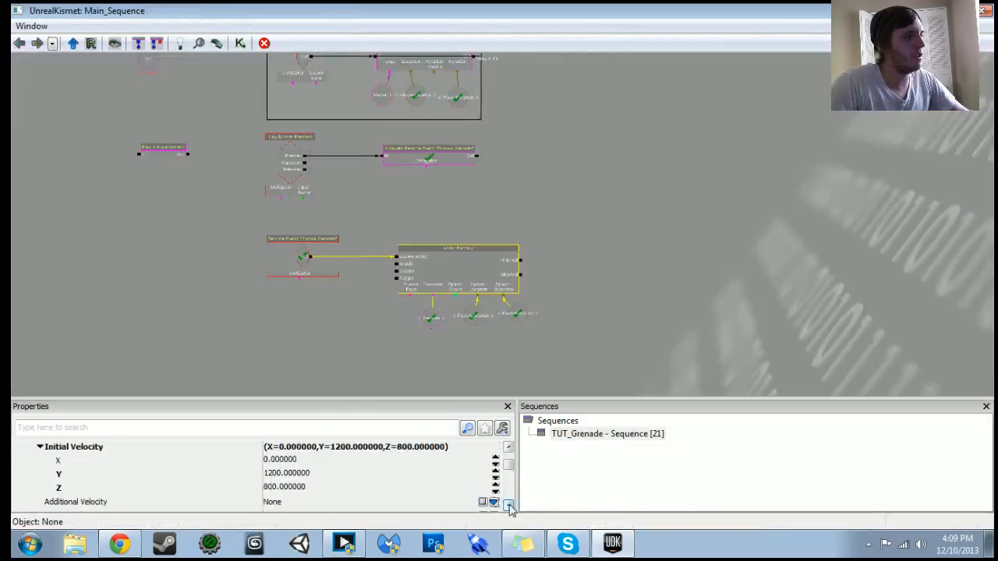
{"action": "left_click", "coordinate": [343, 474]}
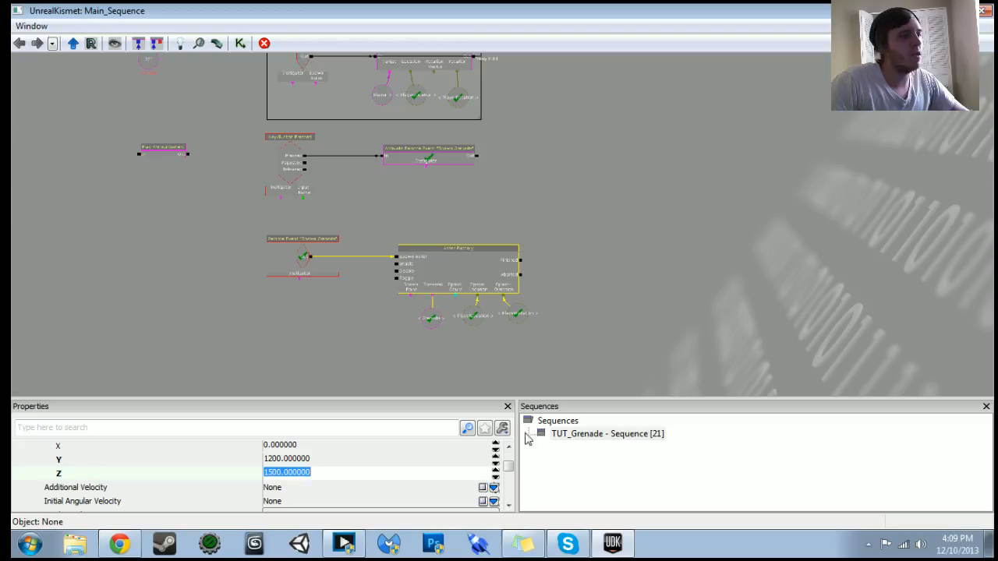
{"action": "left_click", "coordinate": [492, 489]}
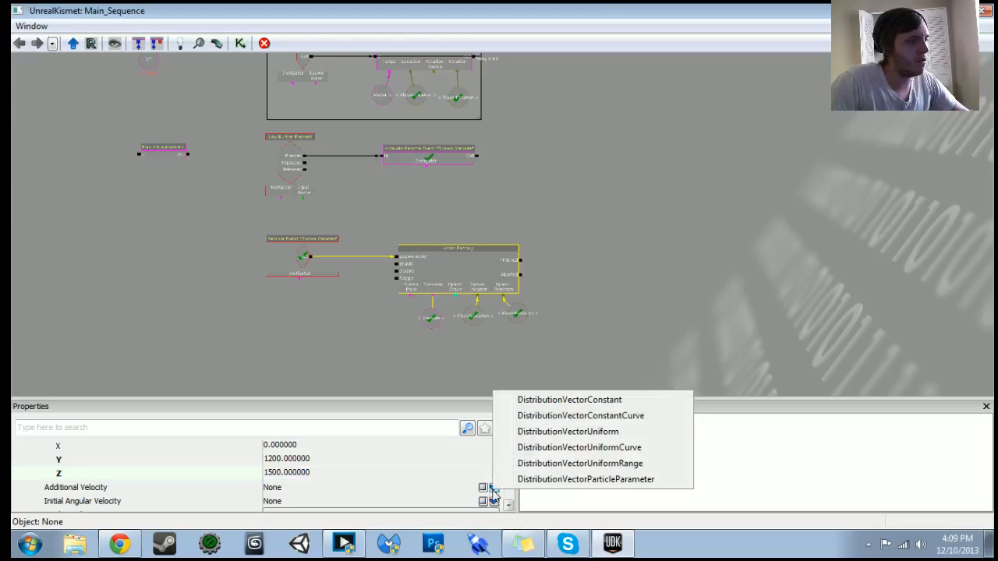
{"action": "left_click", "coordinate": [731, 221]}
- Play-test the higher throw in the editor preview by launching several grenades into the air, and exit
{"action": "left_click", "coordinate": [937, 11]}
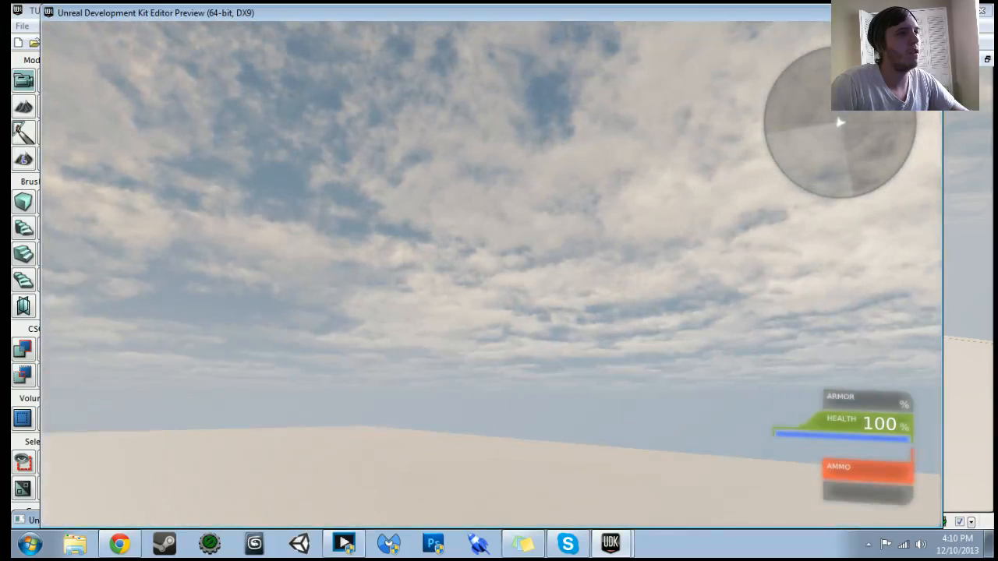
{"action": "left_click", "coordinate": [491, 274]}
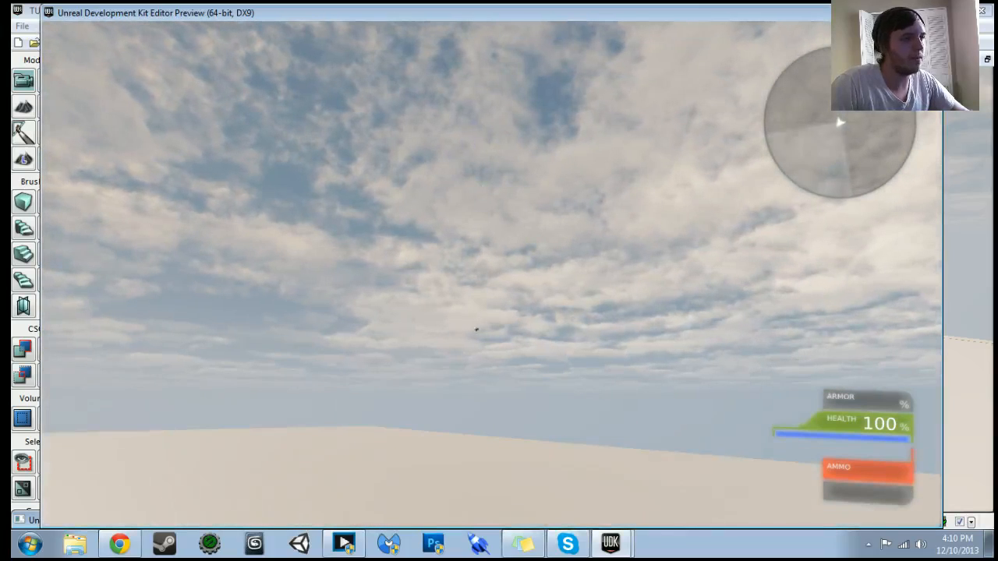
{"action": "left_click", "coordinate": [491, 274]}
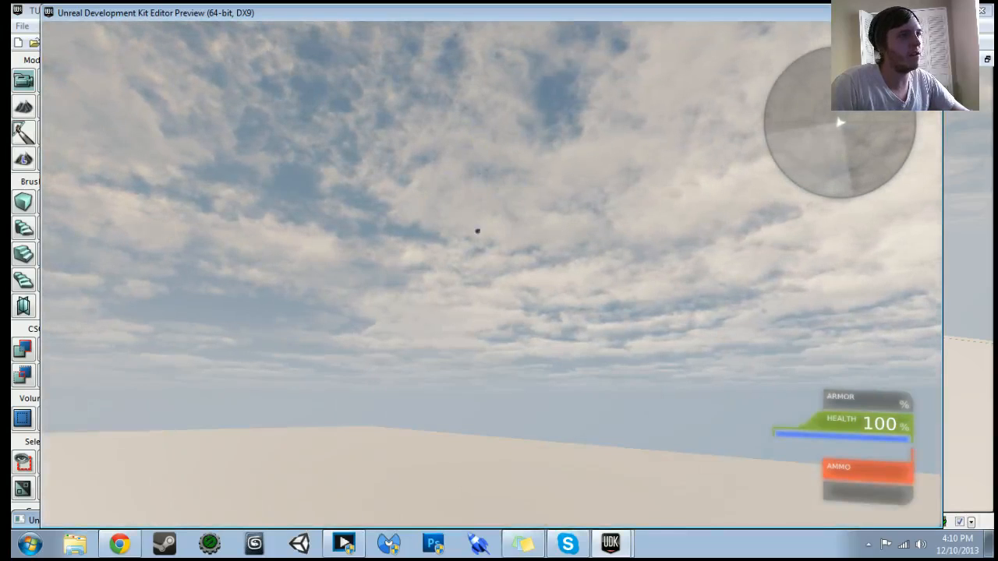
{"action": "key", "text": "Escape"}
- Return to Kismet and set the Y component of the Actor Factory's Initial Velocity to 750
{"action": "left_click", "coordinate": [356, 43]}
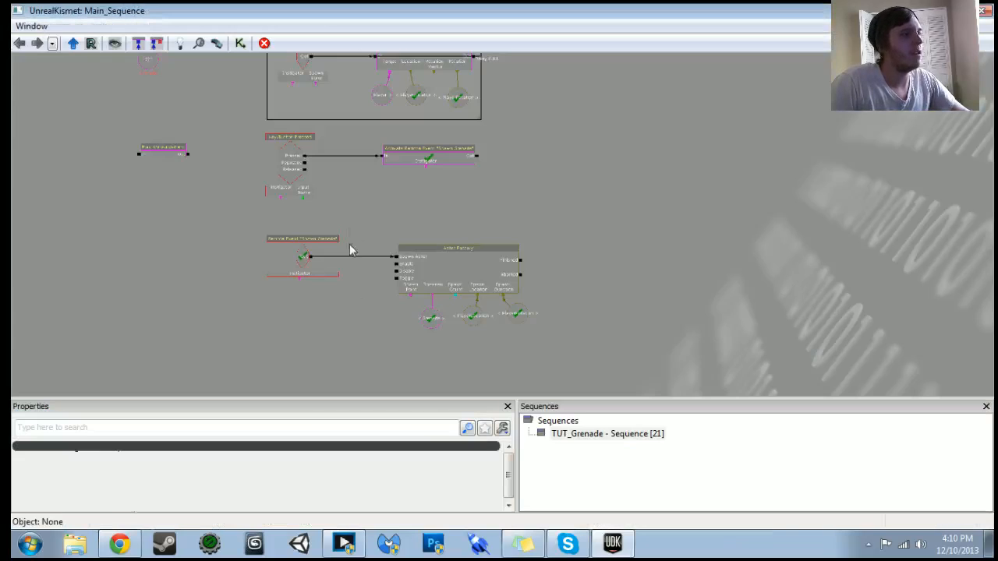
{"action": "left_click", "coordinate": [468, 285]}
{"action": "scroll", "coordinate": [508, 505], "scroll_direction": "down", "scroll_amount": 5}
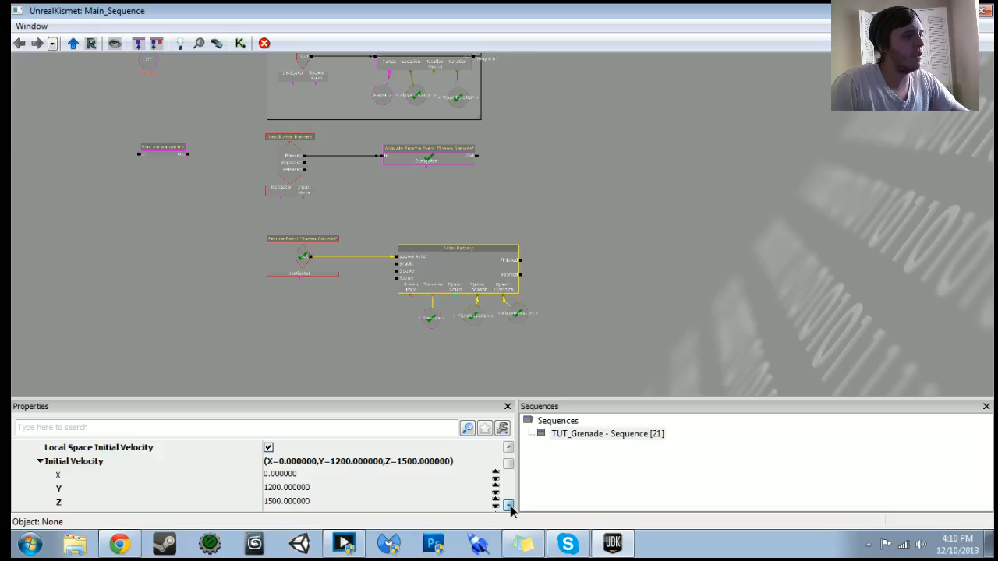
{"action": "left_click", "coordinate": [308, 476]}
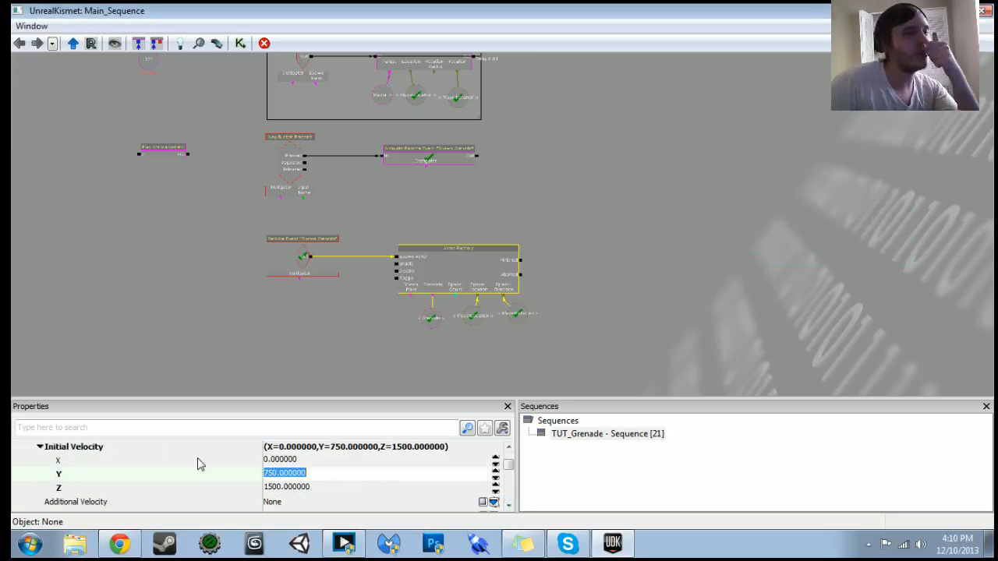
{"action": "left_click_drag", "start_coordinate": [283, 260], "coordinate": [286, 324]}
{"action": "scroll", "coordinate": [286, 324], "scroll_direction": "up", "scroll_amount": 2}
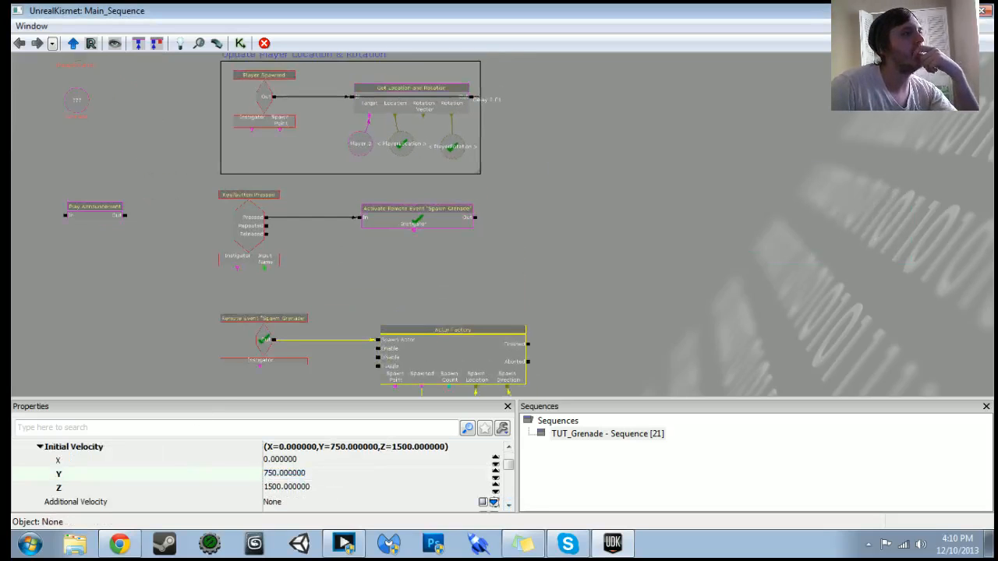
{"action": "scroll", "coordinate": [336, 244], "scroll_direction": "up", "scroll_amount": 2}
{"action": "left_click_drag", "start_coordinate": [335, 244], "coordinate": [342, 141]}
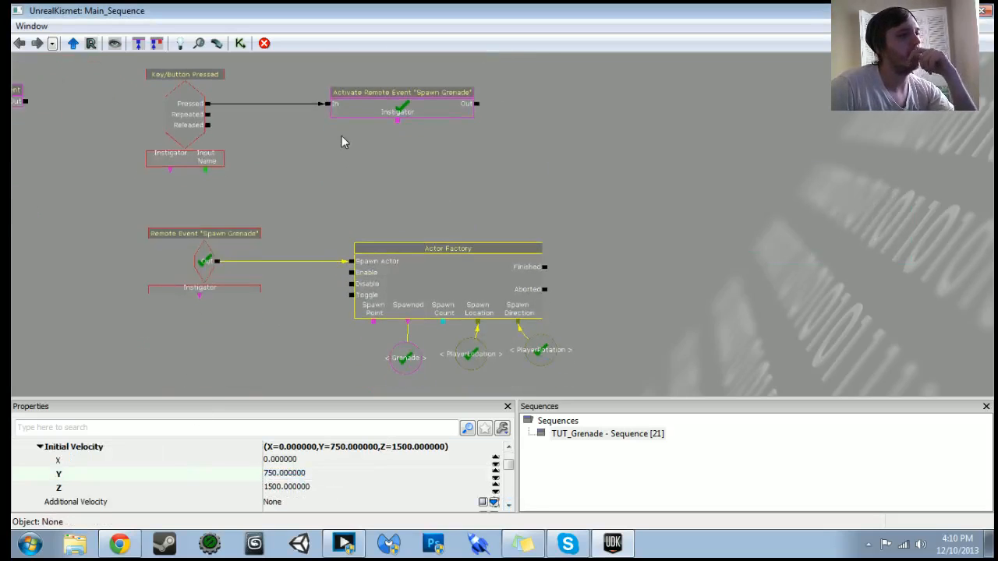
{"action": "left_click_drag", "start_coordinate": [593, 315], "coordinate": [598, 442]}
{"action": "left_click", "coordinate": [747, 102]}
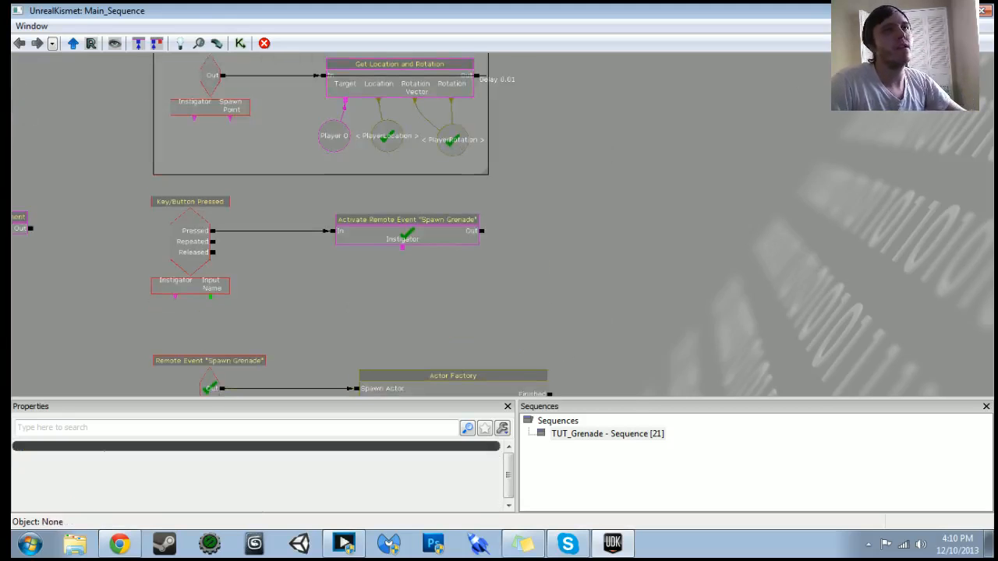
- Play-test the level with the reduced forward velocity, throwing grenades in different directions, and exit the preview
{"action": "left_click", "coordinate": [931, 10]}
{"action": "left_click", "coordinate": [802, 42]}
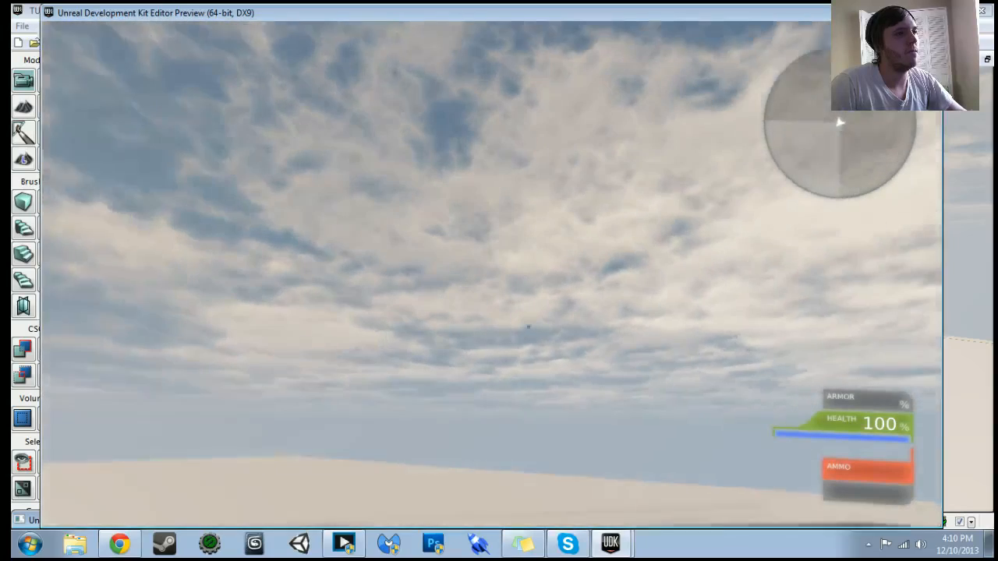
{"action": "left_click", "coordinate": [492, 274]}
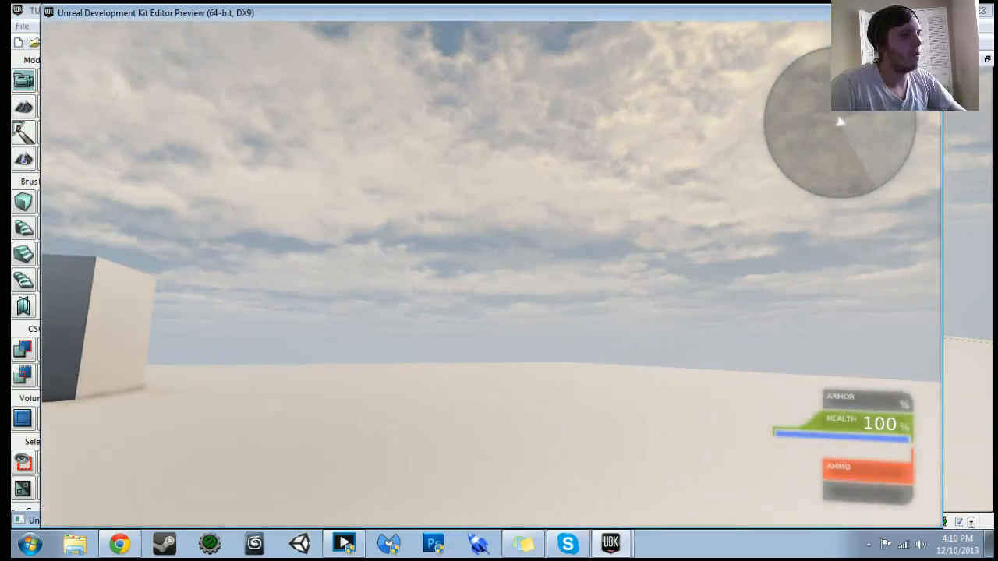
{"action": "key", "text": "Escape"}
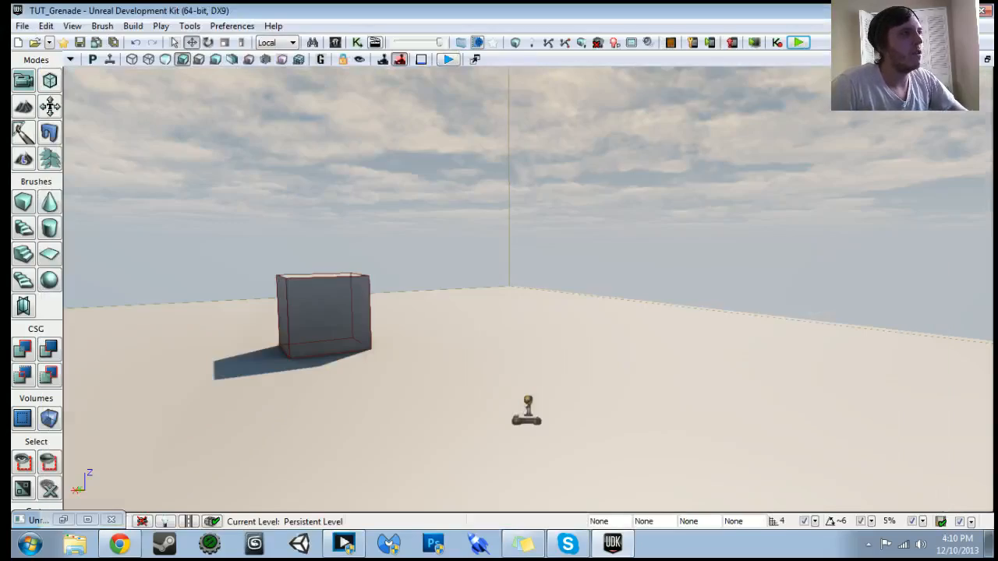
- Return to Kismet and check which variables the Actor Factory can expose
{"action": "left_click", "coordinate": [356, 43]}
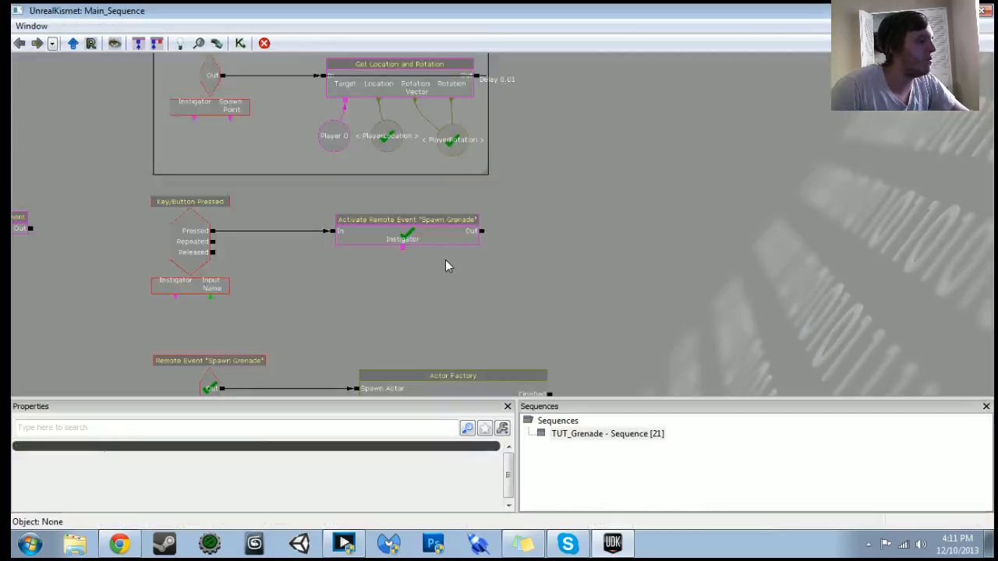
{"action": "left_click_drag", "start_coordinate": [396, 284], "coordinate": [614, 340]}
{"action": "left_click_drag", "start_coordinate": [637, 245], "coordinate": [585, 58]}
{"action": "scroll", "coordinate": [521, 264], "scroll_direction": "up", "scroll_amount": 5}
{"action": "left_click", "coordinate": [541, 261]}
{"action": "right_click", "coordinate": [539, 243]}
{"action": "mouse_move", "coordinate": [594, 259]}
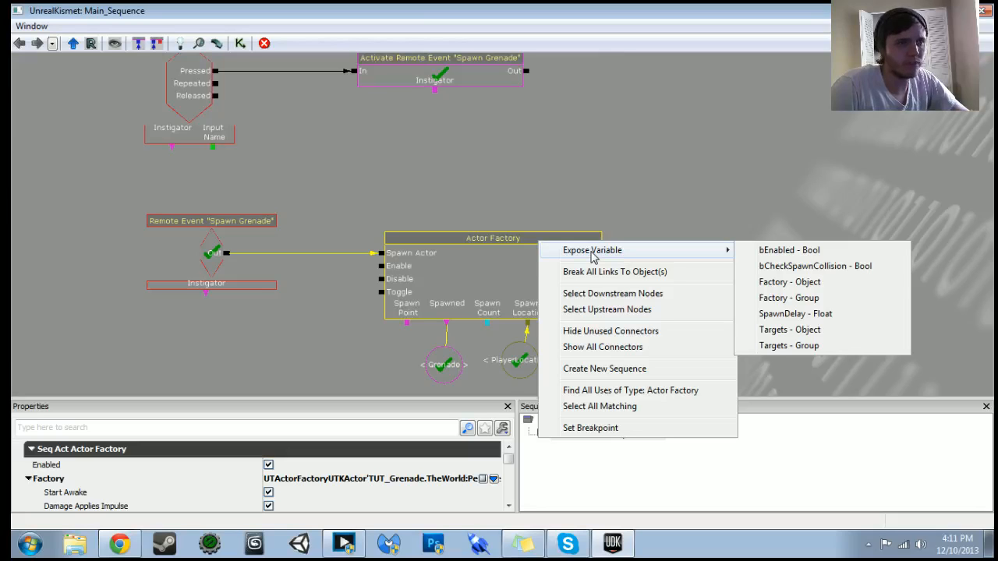
{"action": "left_click", "coordinate": [413, 279]}
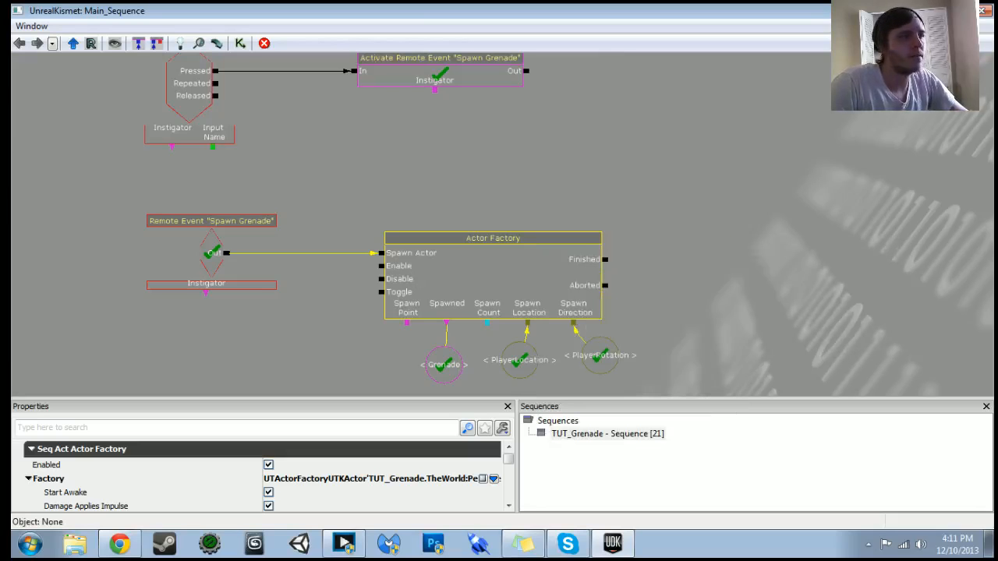
- Play-test the level with the BehindView console command, throw a grenade to watch its direction, and exit the preview
{"action": "left_click", "coordinate": [936, 11]}
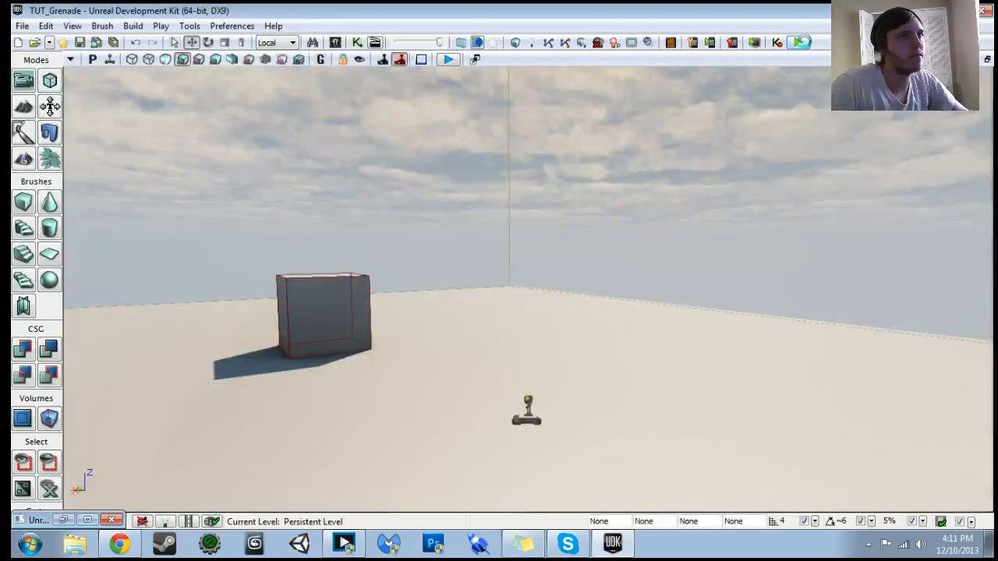
{"action": "left_click", "coordinate": [802, 43]}
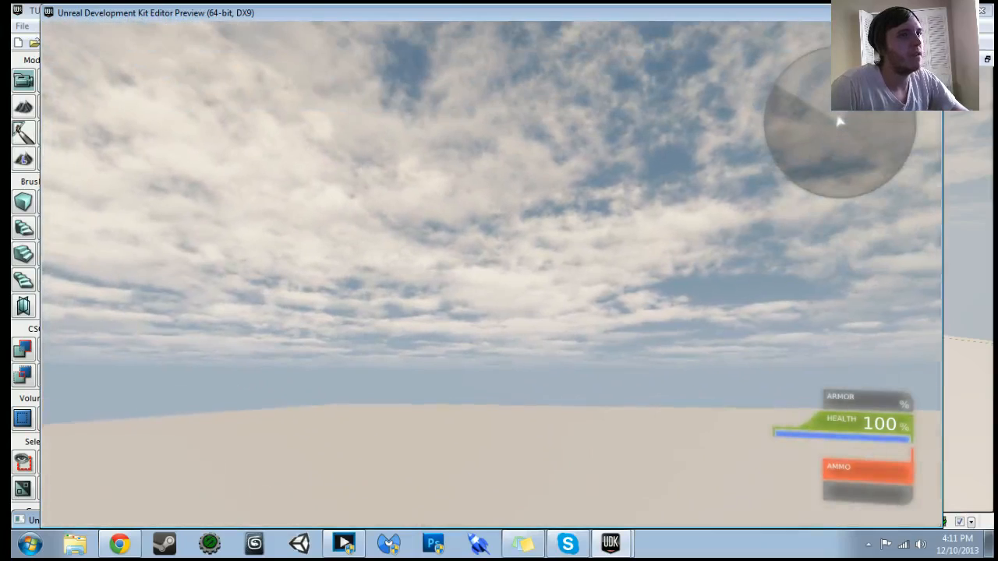
{"action": "key", "text": "grave"}
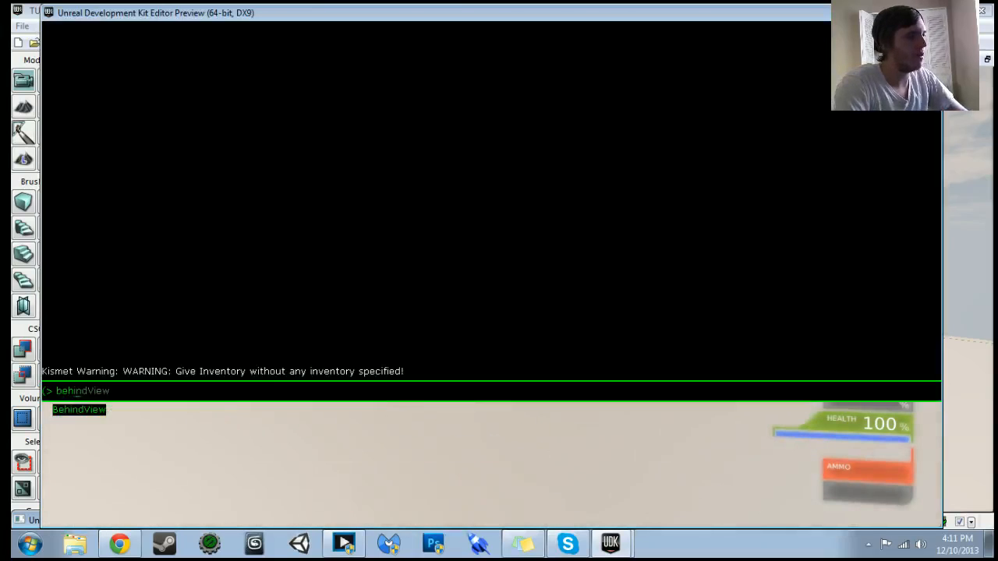
{"action": "key", "text": "Return"}
{"action": "key", "text": "grave"}
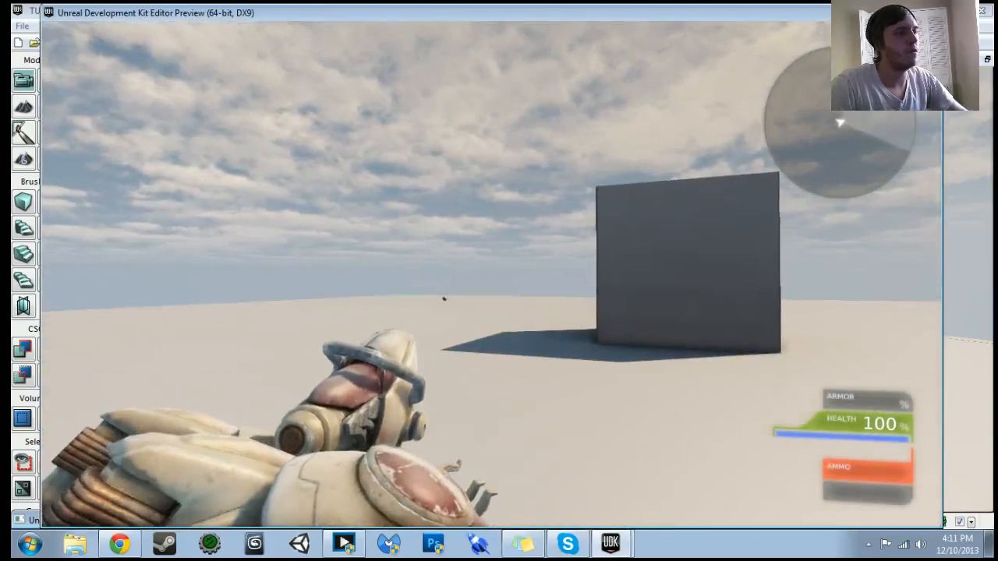
{"action": "key", "text": "Escape"}
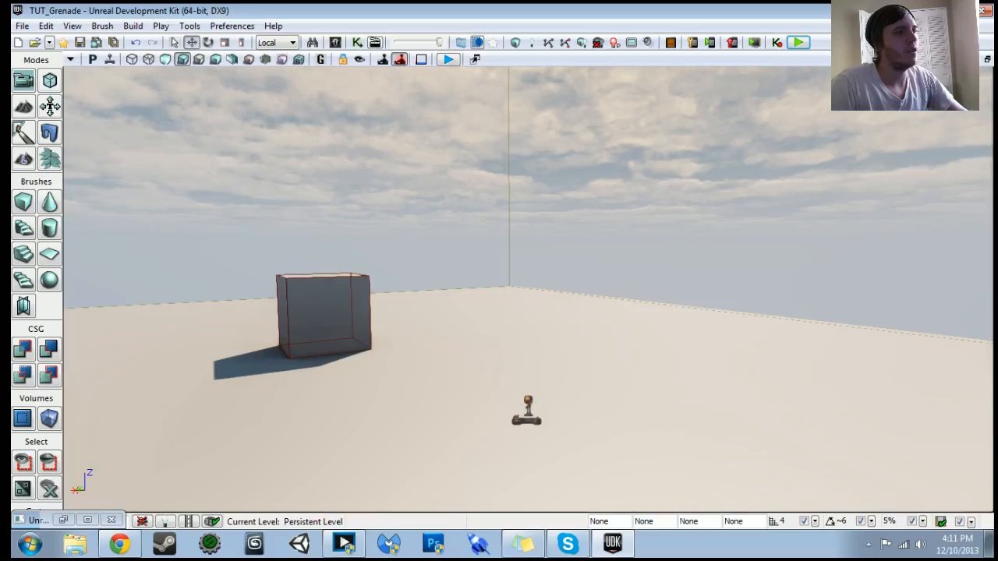
- Return to Kismet, duplicate the PlayerRotation vector variable, and place the copy below the Grenade variable
{"action": "left_click", "coordinate": [357, 43]}
{"action": "scroll", "coordinate": [644, 294], "scroll_direction": "down", "scroll_amount": 2}
{"action": "scroll", "coordinate": [643, 227], "scroll_direction": "up", "scroll_amount": 2}
{"action": "left_click_drag", "start_coordinate": [643, 227], "coordinate": [613, 427]}
{"action": "scroll", "coordinate": [643, 227], "scroll_direction": "up", "scroll_amount": 3}
{"action": "scroll", "coordinate": [602, 357], "scroll_direction": "down", "scroll_amount": 2}
{"action": "left_click_drag", "start_coordinate": [602, 357], "coordinate": [624, 326]}
{"action": "scroll", "coordinate": [474, 309], "scroll_direction": "down", "scroll_amount": 2}
{"action": "scroll", "coordinate": [473, 192], "scroll_direction": "up", "scroll_amount": 4}
{"action": "left_click_drag", "start_coordinate": [371, 226], "coordinate": [473, 281]}
{"action": "scroll", "coordinate": [474, 281], "scroll_direction": "up", "scroll_amount": 2}
{"action": "left_click", "coordinate": [340, 170]}
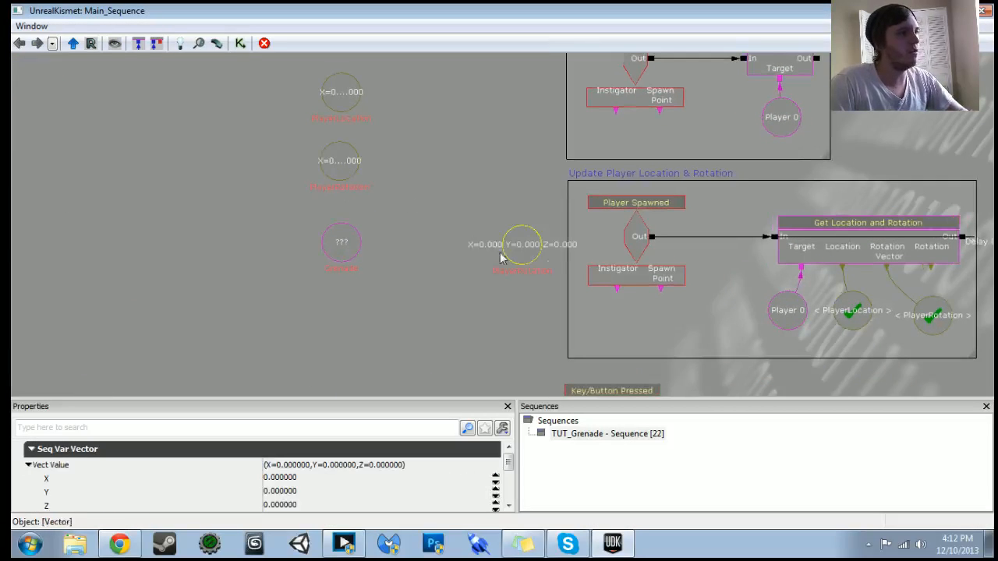
{"action": "left_click_drag", "start_coordinate": [367, 332], "coordinate": [367, 333], "text": "ctrl"}
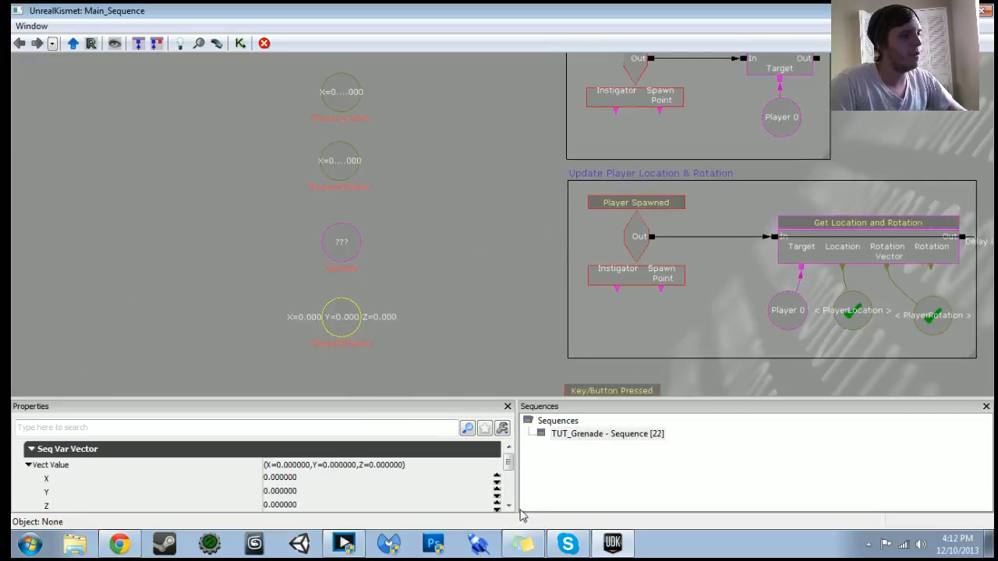
- Set the duplicated vector variable's Var Name to Adjusted Rotation
{"action": "left_click", "coordinate": [511, 506]}
{"action": "left_click", "coordinate": [511, 507]}
{"action": "left_click", "coordinate": [510, 507]}
{"action": "left_click", "coordinate": [511, 507]}
{"action": "left_click", "coordinate": [360, 494]}
{"action": "left_click", "coordinate": [356, 471]}
{"action": "left_click", "coordinate": [350, 484]}
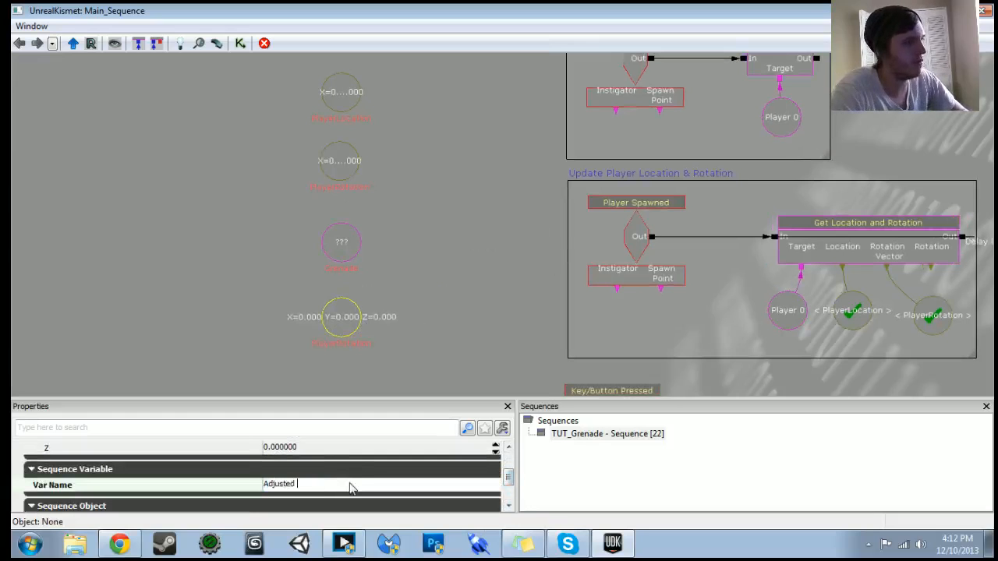
- Widen the Update Player Location & Rotation comment box to make room for more nodes
{"action": "left_click_drag", "start_coordinate": [423, 243], "coordinate": [226, 198]}
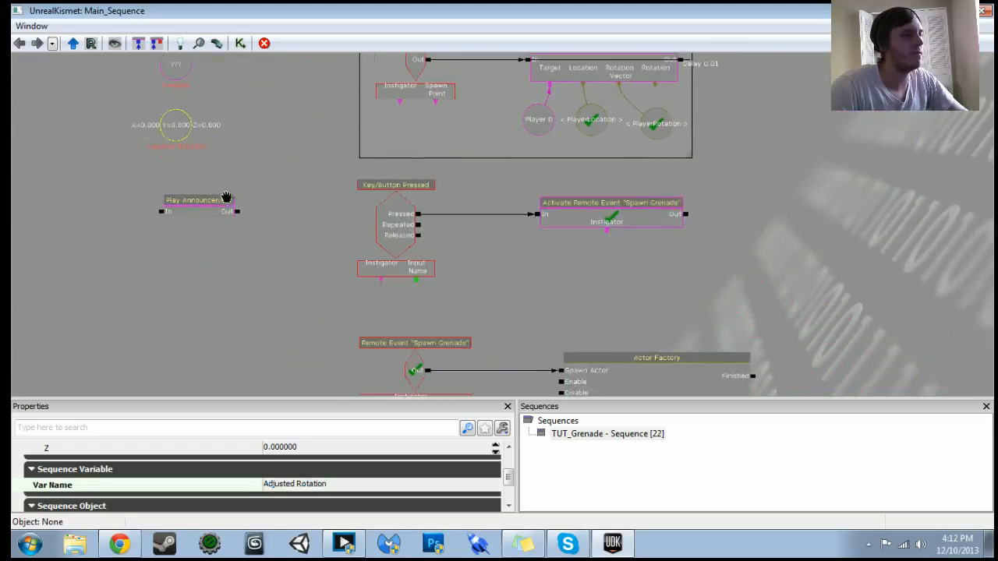
{"action": "scroll", "coordinate": [553, 307], "scroll_direction": "down", "scroll_amount": 3}
{"action": "left_click_drag", "start_coordinate": [554, 307], "coordinate": [437, 208]}
{"action": "scroll", "coordinate": [590, 323], "scroll_direction": "up", "scroll_amount": 2}
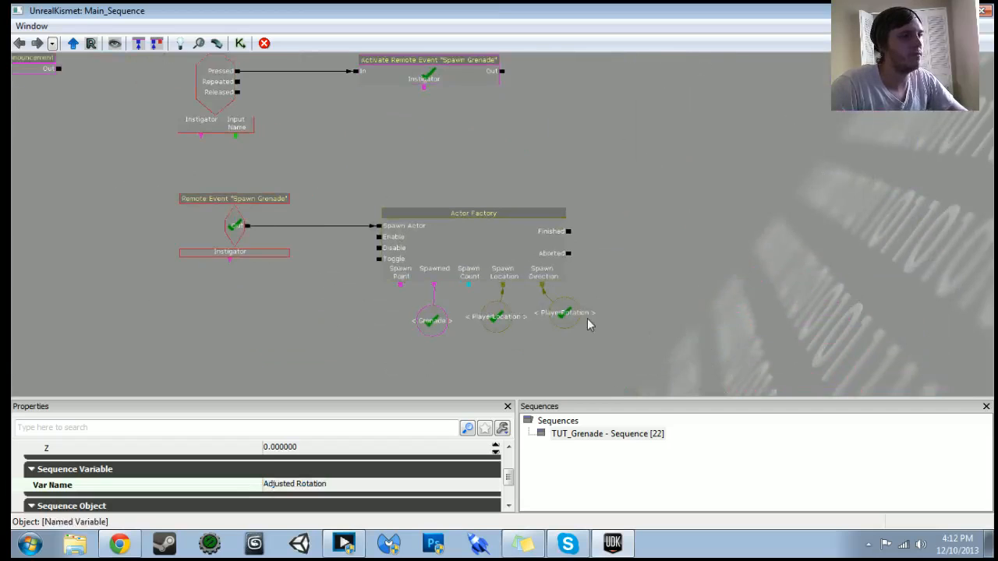
{"action": "left_click_drag", "start_coordinate": [350, 191], "coordinate": [430, 426]}
{"action": "scroll", "coordinate": [415, 330], "scroll_direction": "down", "scroll_amount": 2}
{"action": "scroll", "coordinate": [635, 281], "scroll_direction": "up", "scroll_amount": 2}
{"action": "left_click_drag", "start_coordinate": [634, 281], "coordinate": [584, 300]}
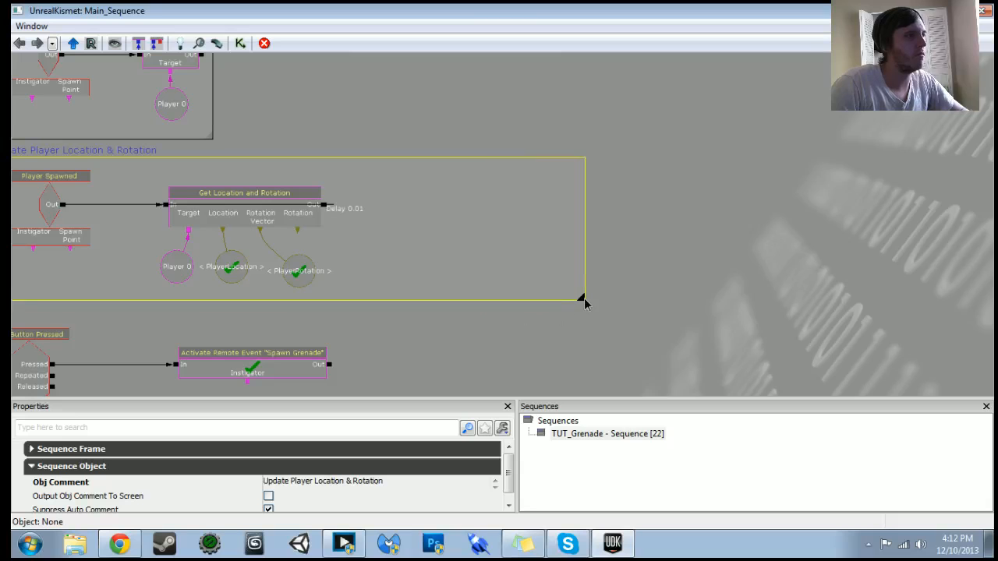
- Add a Get Vector Components math action and place it beside Get Location and Rotation inside the comment box
{"action": "right_click", "coordinate": [405, 210]}
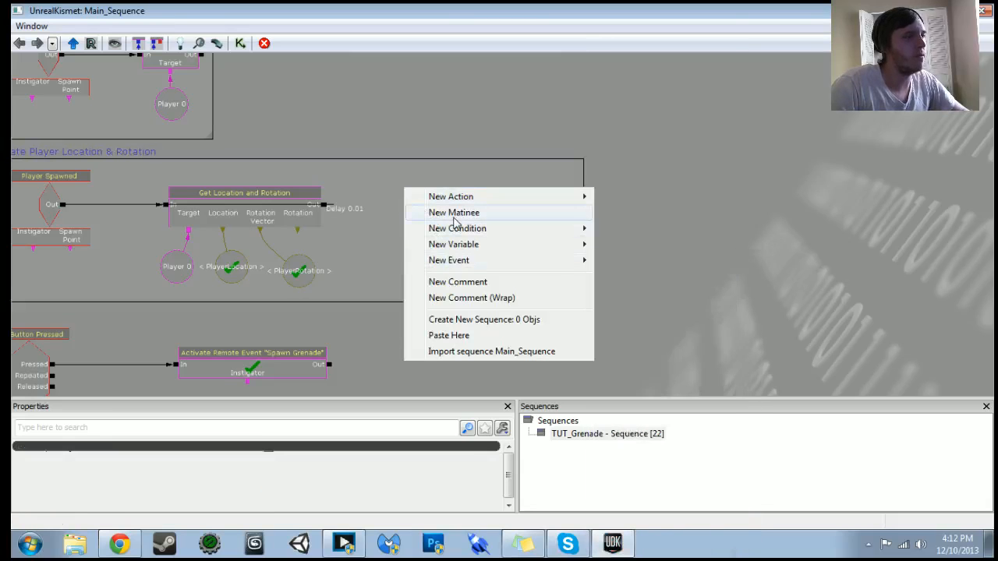
{"action": "mouse_move", "coordinate": [460, 236]}
{"action": "mouse_move", "coordinate": [458, 205]}
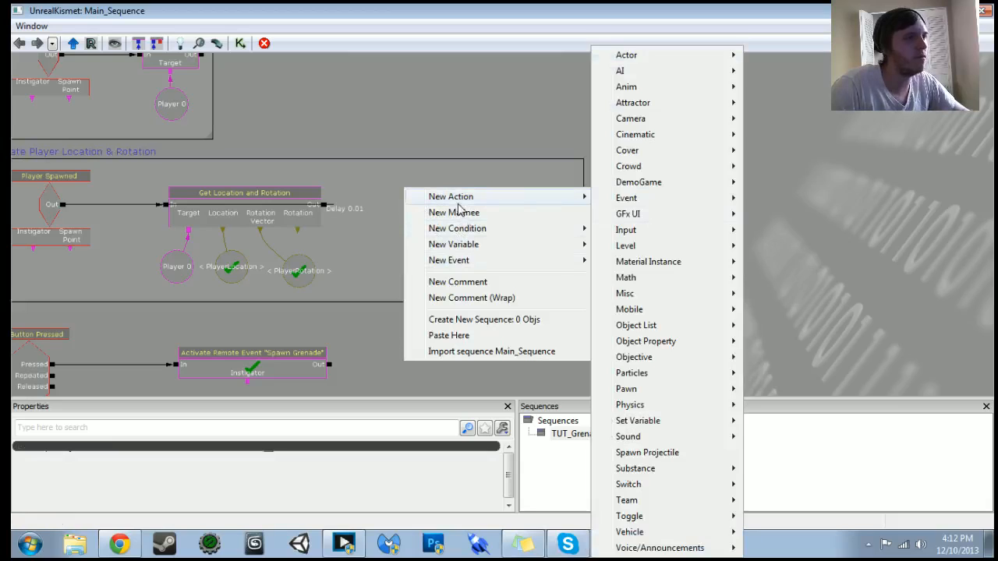
{"action": "mouse_move", "coordinate": [669, 282]}
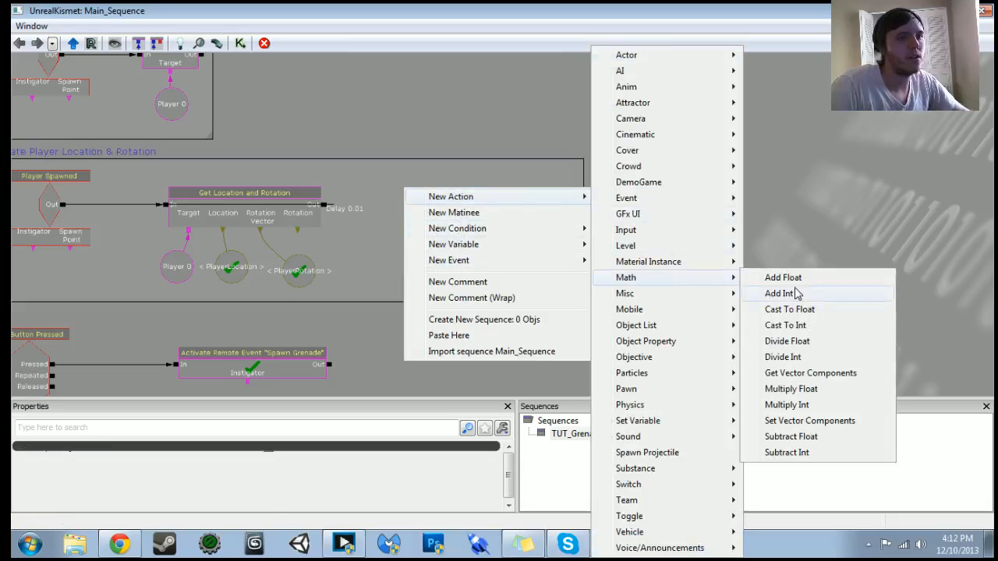
{"action": "left_click", "coordinate": [803, 374]}
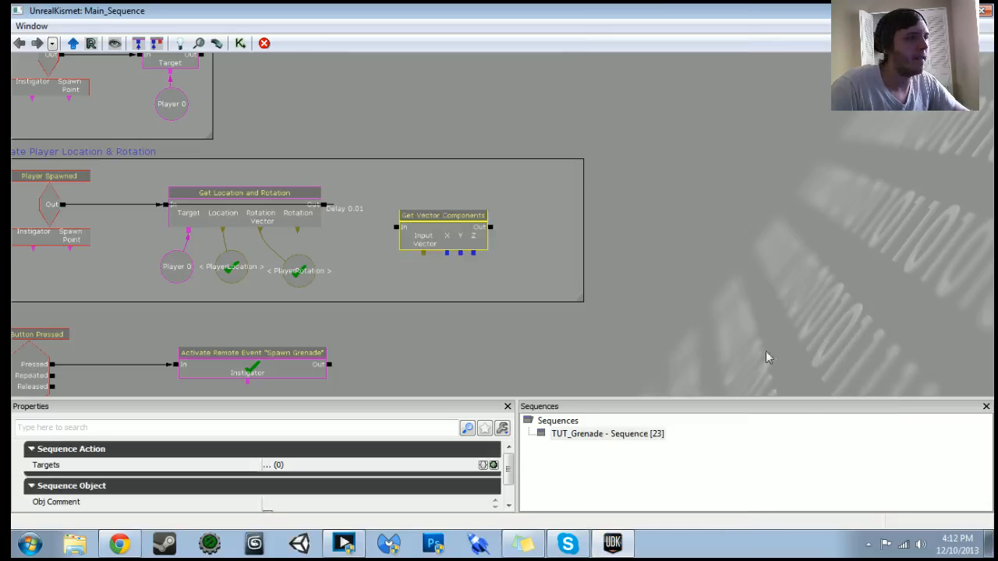
{"action": "left_click_drag", "start_coordinate": [438, 261], "coordinate": [431, 233], "text": "ctrl"}
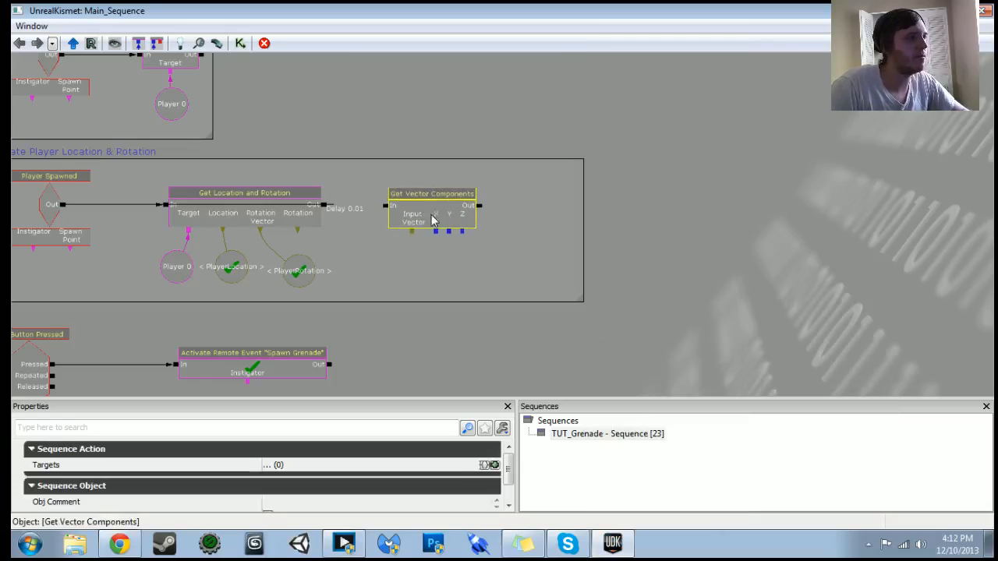
{"action": "scroll", "coordinate": [431, 214], "scroll_direction": "up", "scroll_amount": 2}
- Extend the Update Player Location & Rotation comment box well past the Get Vector Components node
{"action": "left_click", "coordinate": [609, 329]}
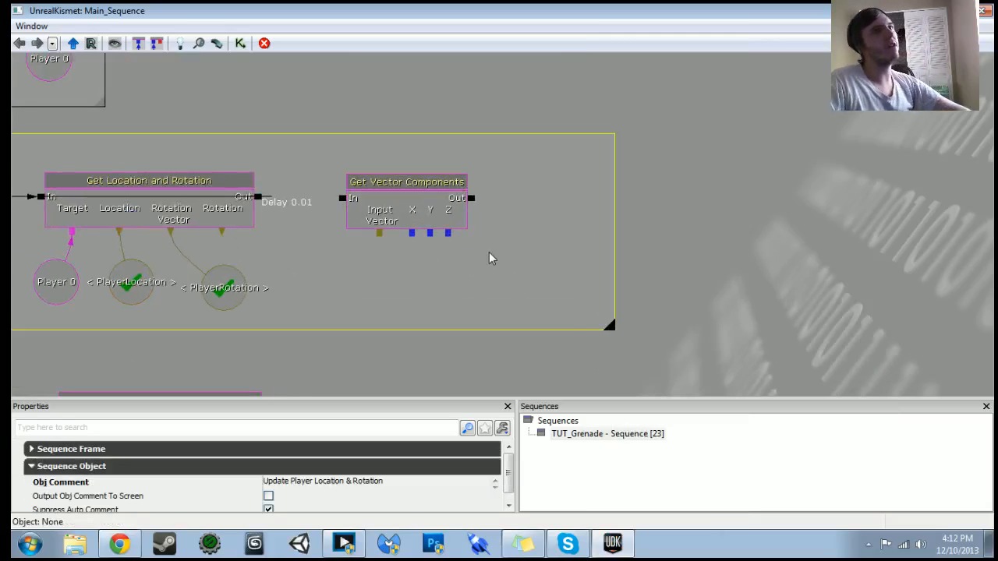
{"action": "left_click", "coordinate": [546, 304]}
{"action": "scroll", "coordinate": [621, 356], "scroll_direction": "down", "scroll_amount": 3}
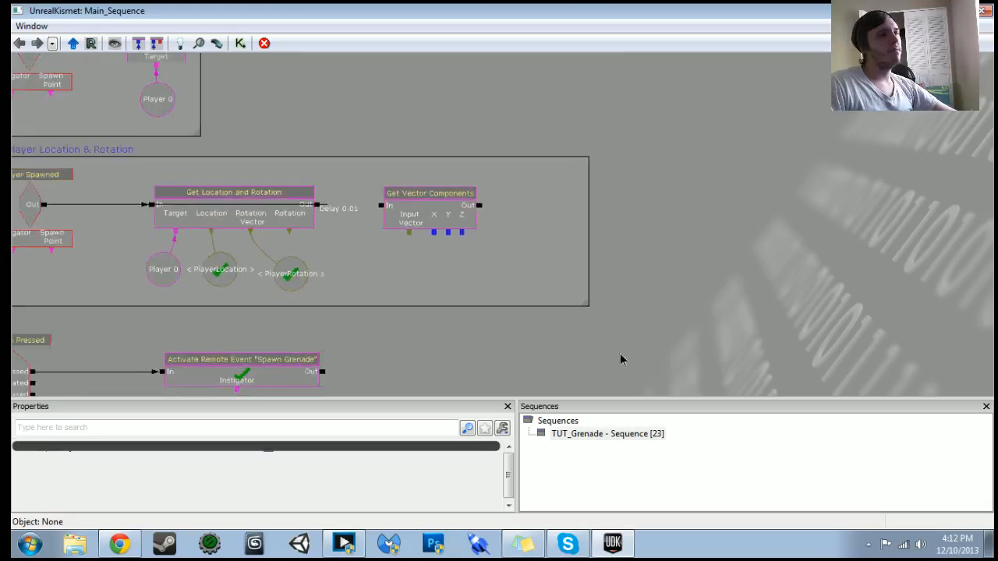
{"action": "left_click", "coordinate": [496, 276]}
{"action": "scroll", "coordinate": [534, 315], "scroll_direction": "down", "scroll_amount": 4}
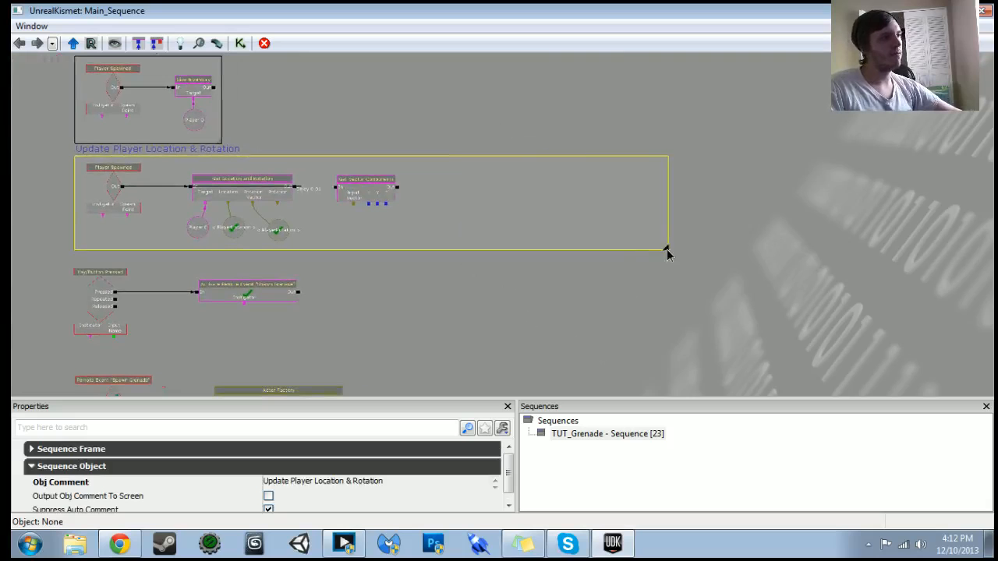
{"action": "scroll", "coordinate": [544, 284], "scroll_direction": "up", "scroll_amount": 4}
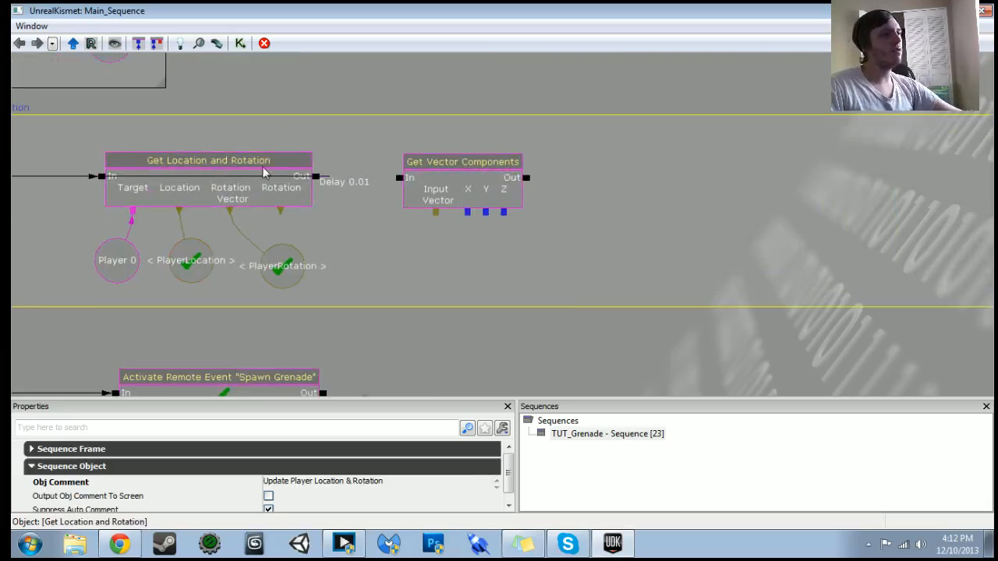
- Remove the activate delay from Get Location and Rotation's Out and link that output to Get Vector Components' In
{"action": "left_click", "coordinate": [327, 204]}
{"action": "right_click", "coordinate": [320, 179]}
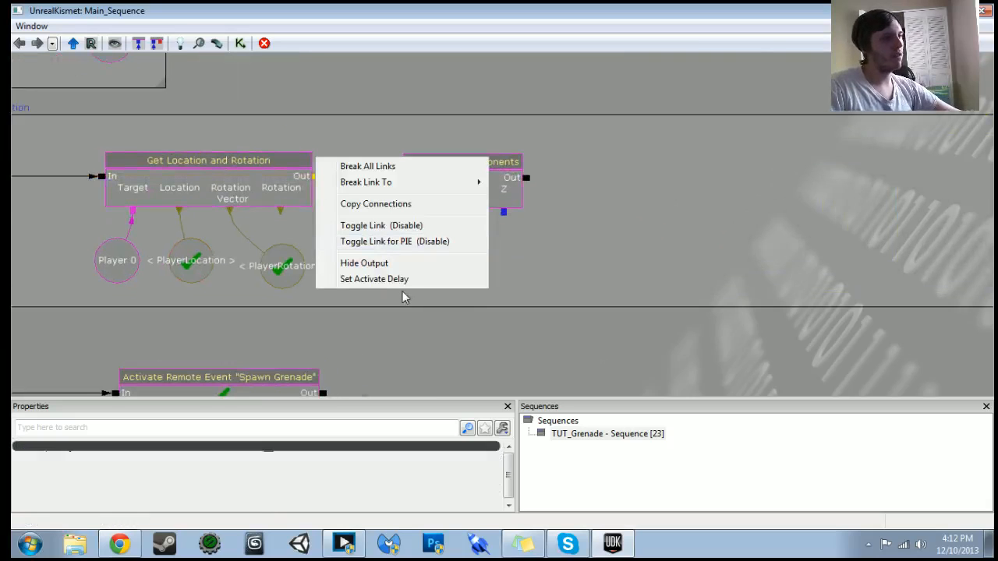
{"action": "left_click", "coordinate": [402, 285]}
{"action": "key", "text": "Return"}
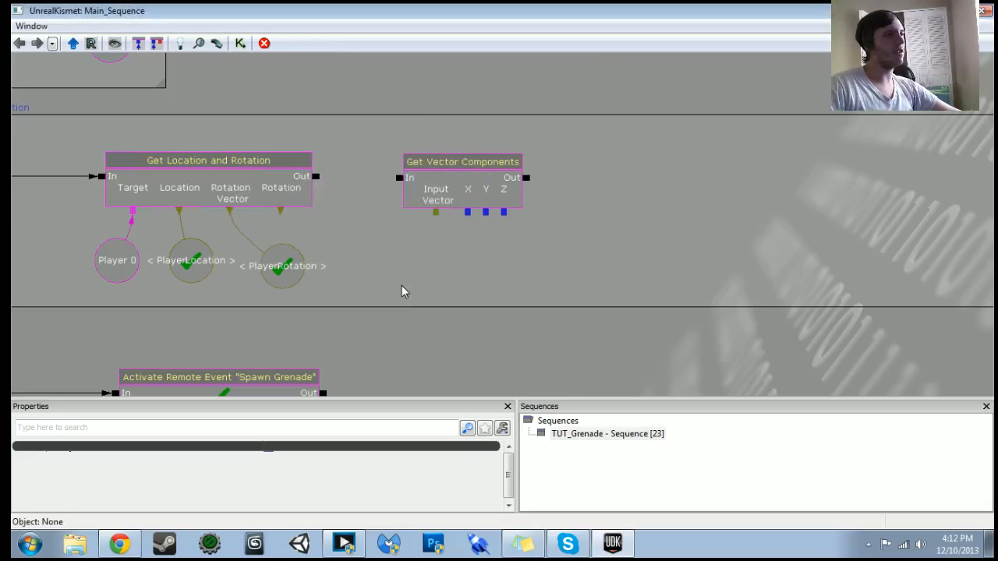
{"action": "left_click_drag", "start_coordinate": [315, 177], "coordinate": [400, 177]}
- Align Get Vector Components with its neighbour and attach a copy of the PlayerRotation named variable to its Input Vector
{"action": "left_click", "coordinate": [311, 269]}
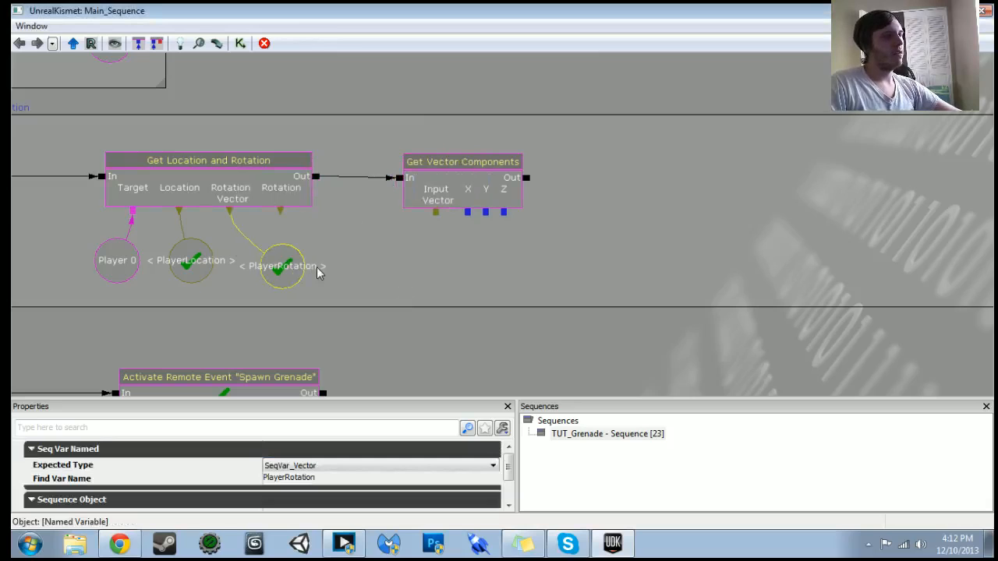
{"action": "left_click", "coordinate": [429, 191]}
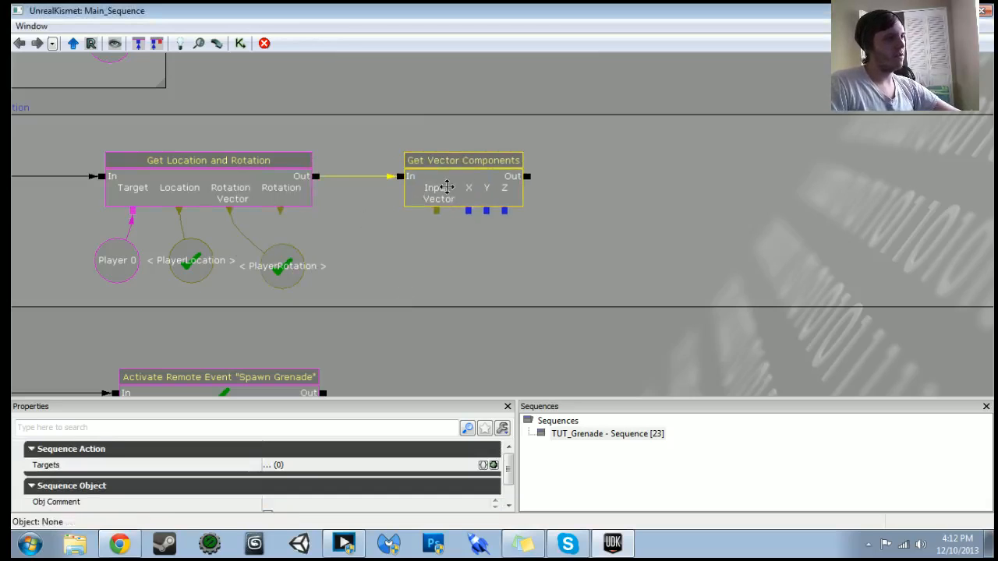
{"action": "left_click", "coordinate": [282, 266]}
{"action": "key", "text": "ctrl+c"}
{"action": "key", "text": "ctrl+v"}
{"action": "left_click_drag", "start_coordinate": [519, 250], "coordinate": [402, 260]}
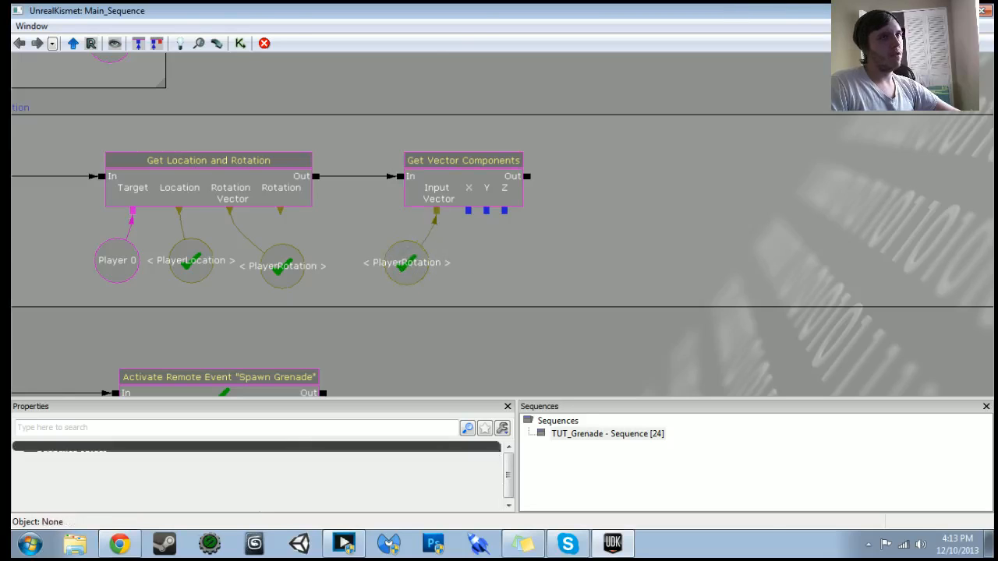
- Examine the Player Start's axis directions in the level viewport, switching between world and local coordinates, and return to Kismet
{"action": "left_click", "coordinate": [938, 11]}
{"action": "left_click", "coordinate": [530, 399]}
{"action": "right_click_drag", "start_coordinate": [530, 399], "coordinate": [444, 404]}
{"action": "key", "text": "ctrl+grave"}
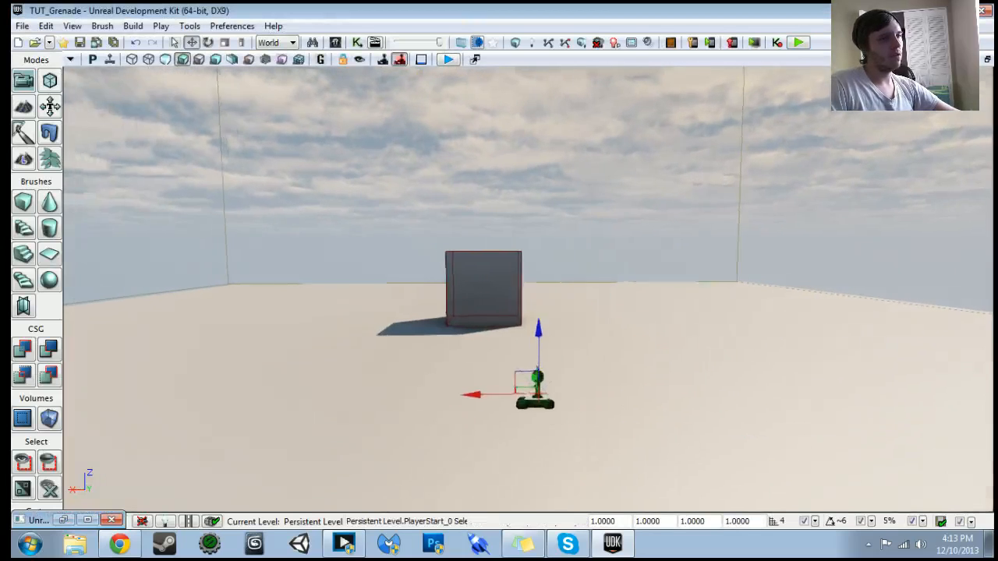
{"action": "key", "text": "ctrl+grave"}
{"action": "left_click", "coordinate": [358, 43]}
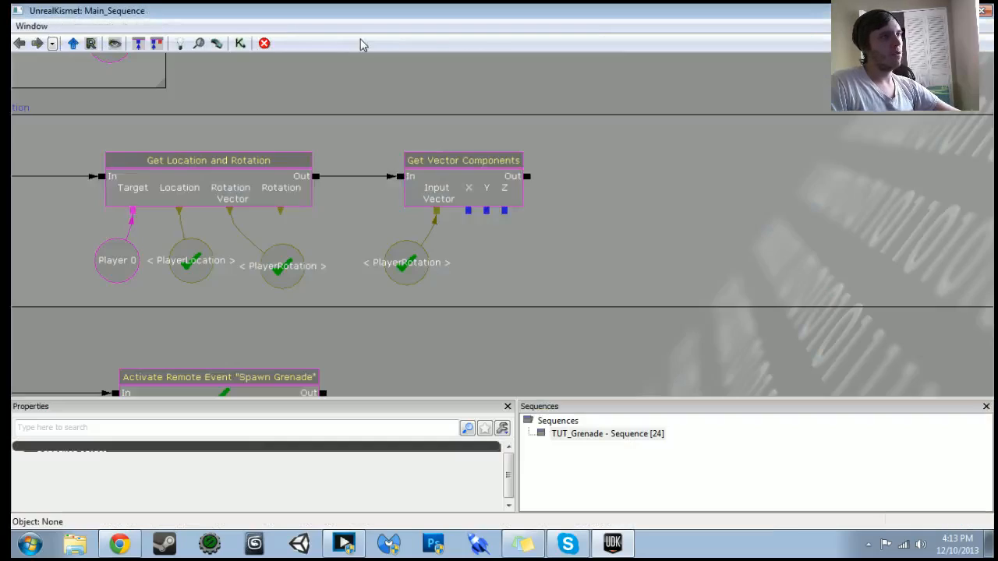
{"action": "scroll", "coordinate": [101, 168], "scroll_direction": "down", "scroll_amount": 4}
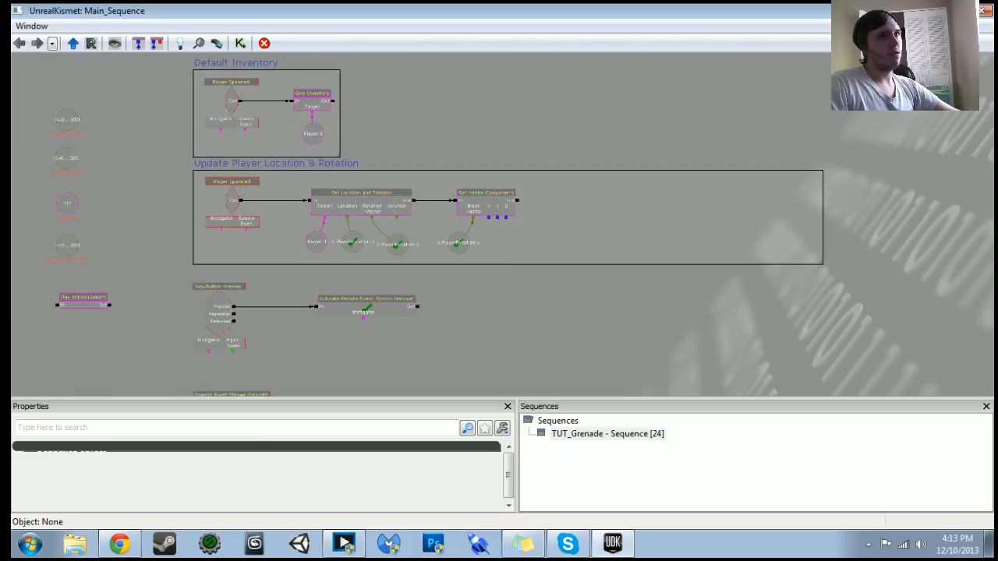
{"action": "left_click", "coordinate": [938, 11]}
{"action": "key", "text": "ctrl+grave"}
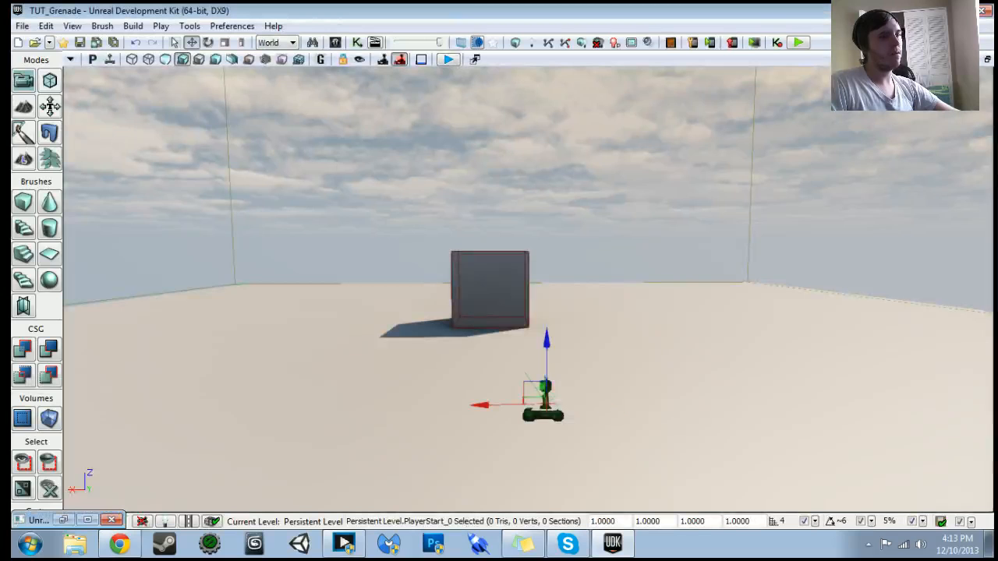
{"action": "key", "text": "ctrl+grave"}
{"action": "left_click", "coordinate": [357, 42]}
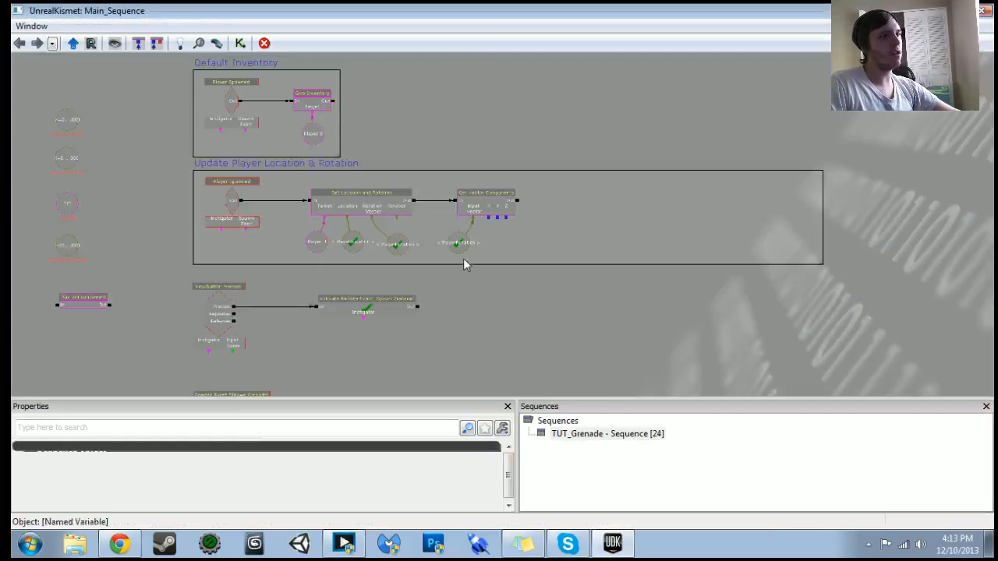
- Select the column of named variables, from PlayerLocation to Adjusted Rotation, and move it up to free space below
{"action": "scroll", "coordinate": [463, 272], "scroll_direction": "up", "scroll_amount": 3}
{"action": "scroll", "coordinate": [474, 223], "scroll_direction": "down", "scroll_amount": 2}
{"action": "left_click_drag", "start_coordinate": [468, 249], "coordinate": [178, 245]}
{"action": "left_click_drag", "start_coordinate": [332, 273], "coordinate": [260, 204]}
{"action": "scroll", "coordinate": [261, 204], "scroll_direction": "down", "scroll_amount": 2}
{"action": "left_click", "coordinate": [260, 204]}
{"action": "left_click_drag", "start_coordinate": [276, 127], "coordinate": [381, 319], "text": "ctrl+alt"}
{"action": "left_click_drag", "start_coordinate": [316, 305], "coordinate": [318, 217], "text": "ctrl"}
{"action": "scroll", "coordinate": [364, 231], "scroll_direction": "up", "scroll_amount": 4}
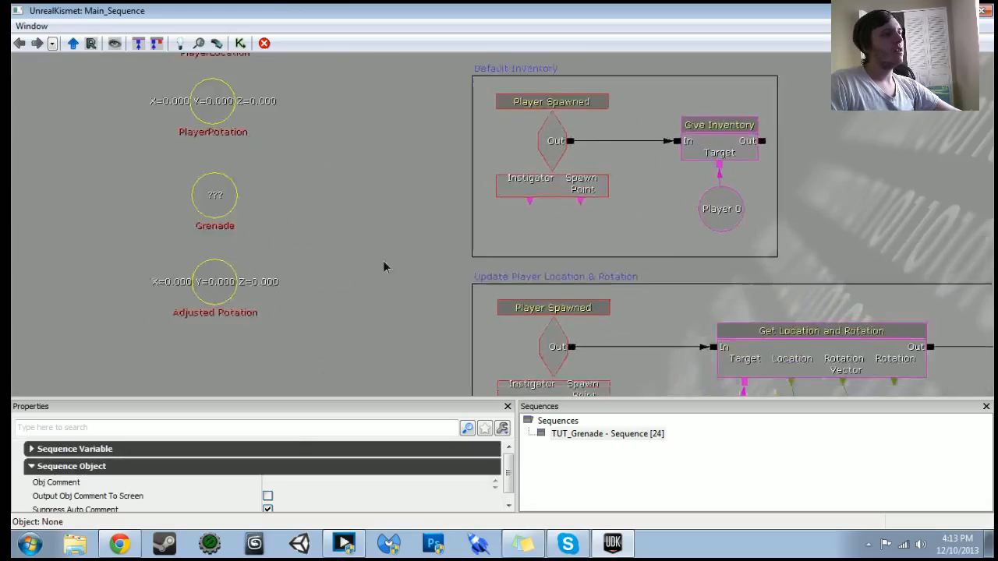
- Add a float variable beneath Adjusted Rotation, name it Grenade Rotation X, and line it up with the column of named variables
{"action": "right_click", "coordinate": [305, 340]}
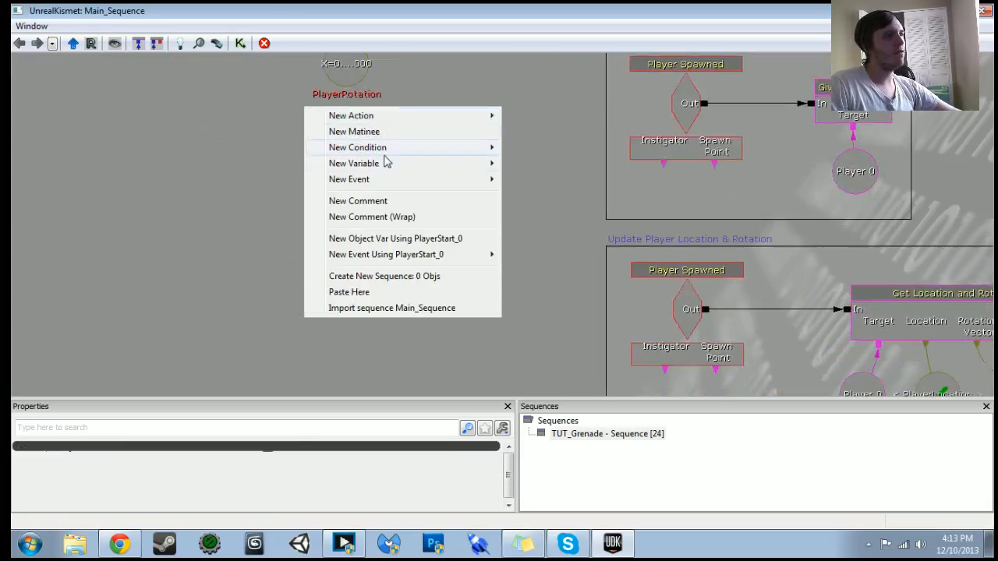
{"action": "mouse_move", "coordinate": [383, 163]}
{"action": "mouse_move", "coordinate": [577, 198]}
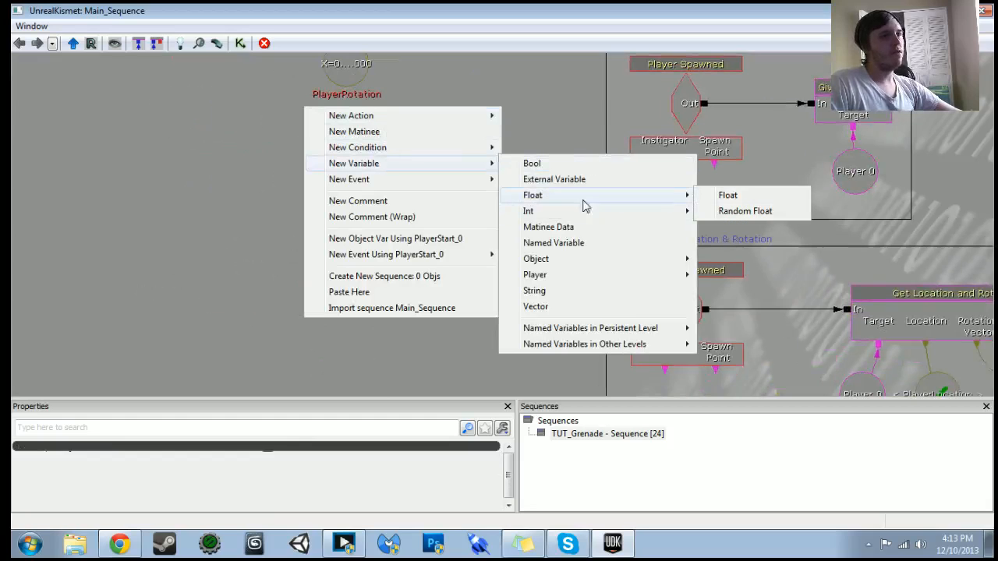
{"action": "left_click", "coordinate": [701, 197]}
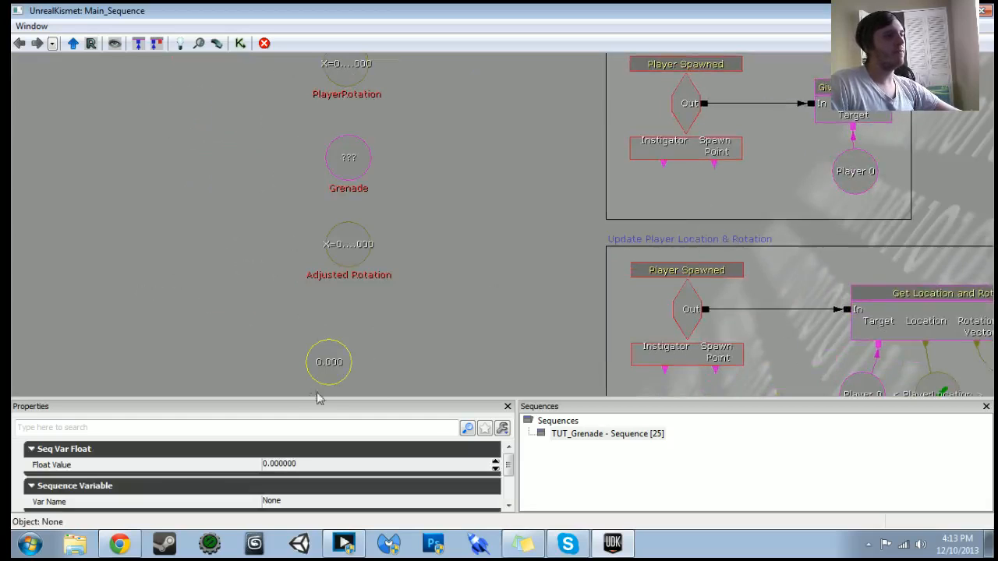
{"action": "left_click", "coordinate": [290, 450]}
{"action": "left_click", "coordinate": [288, 482]}
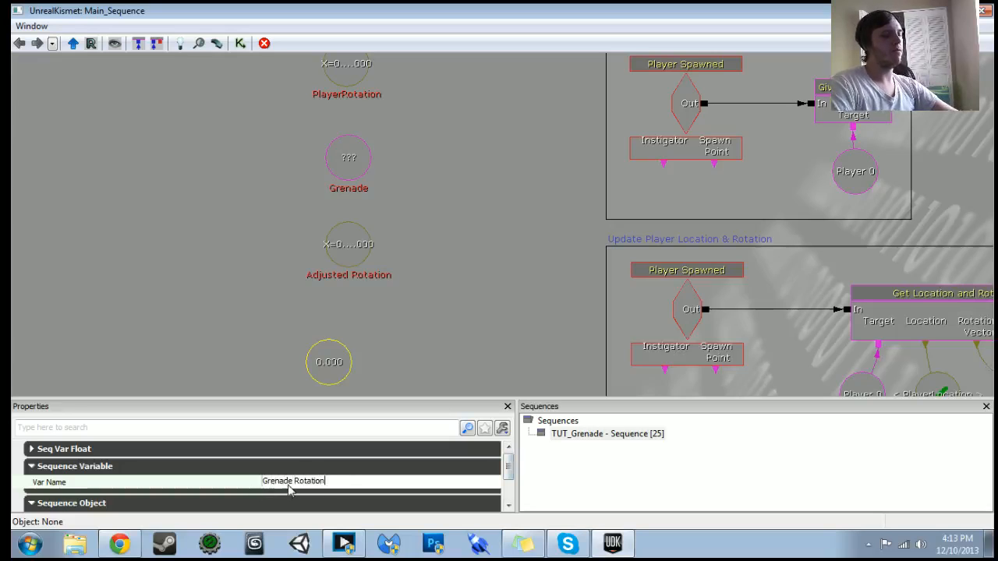
{"action": "key", "text": "Return"}
{"action": "left_click_drag", "start_coordinate": [334, 363], "coordinate": [357, 329], "text": "ctrl"}
- Duplicate the PlayerRotation named variable attached to Get Vector Components
{"action": "scroll", "coordinate": [356, 329], "scroll_direction": "down", "scroll_amount": 3}
{"action": "left_click_drag", "start_coordinate": [460, 366], "coordinate": [262, 241]}
{"action": "left_click_drag", "start_coordinate": [710, 284], "coordinate": [490, 295]}
{"action": "right_click", "coordinate": [594, 236]}
{"action": "left_click", "coordinate": [529, 259]}
{"action": "key", "text": "ctrl+c"}
{"action": "key", "text": "ctrl+v"}
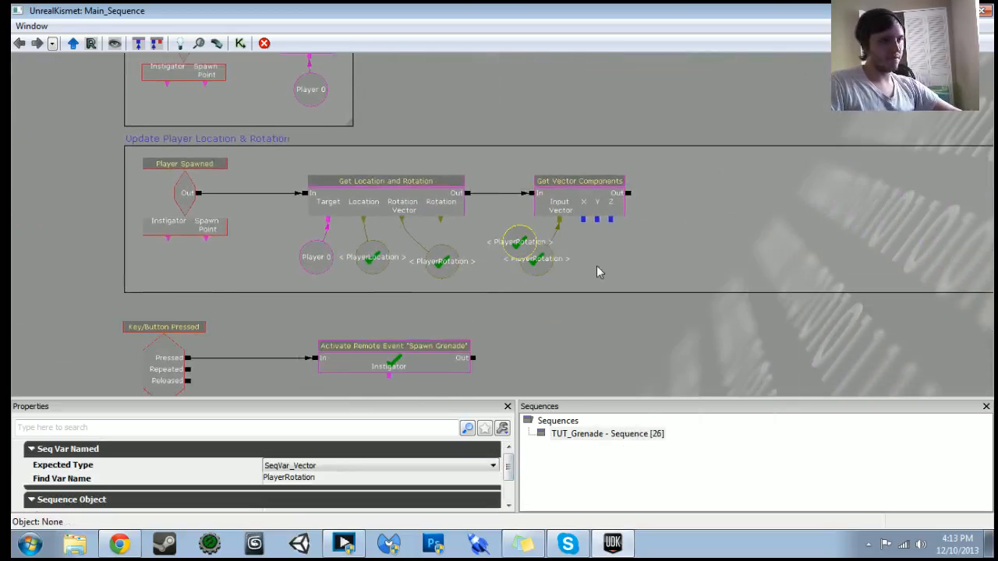
- Set the copy's expected type to SeqVar_Float and its find name to Grenade Rotation X, and attach it to Get Vector Components' X
{"action": "left_click", "coordinate": [345, 476]}
{"action": "left_click", "coordinate": [343, 466]}
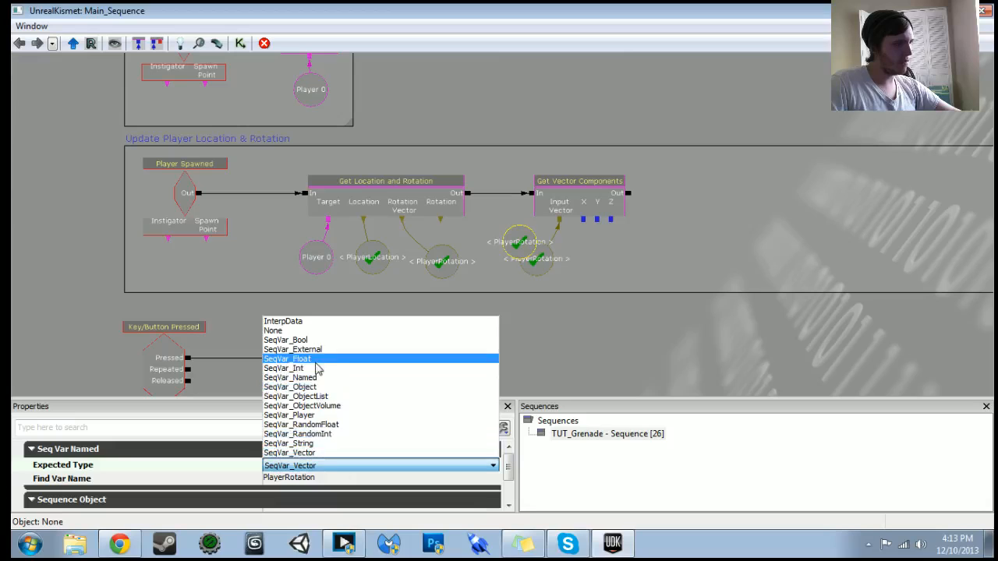
{"action": "left_click", "coordinate": [305, 359]}
{"action": "double_click", "coordinate": [316, 478]}
{"action": "type", "text": "Grenade"}
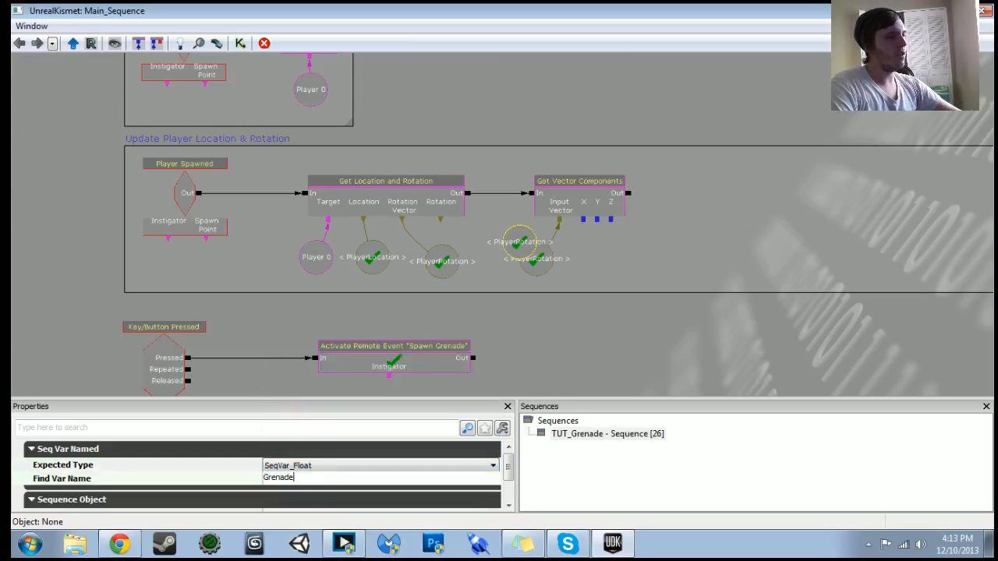
{"action": "type", "text": " Rotation X"}
{"action": "key", "text": "Return"}
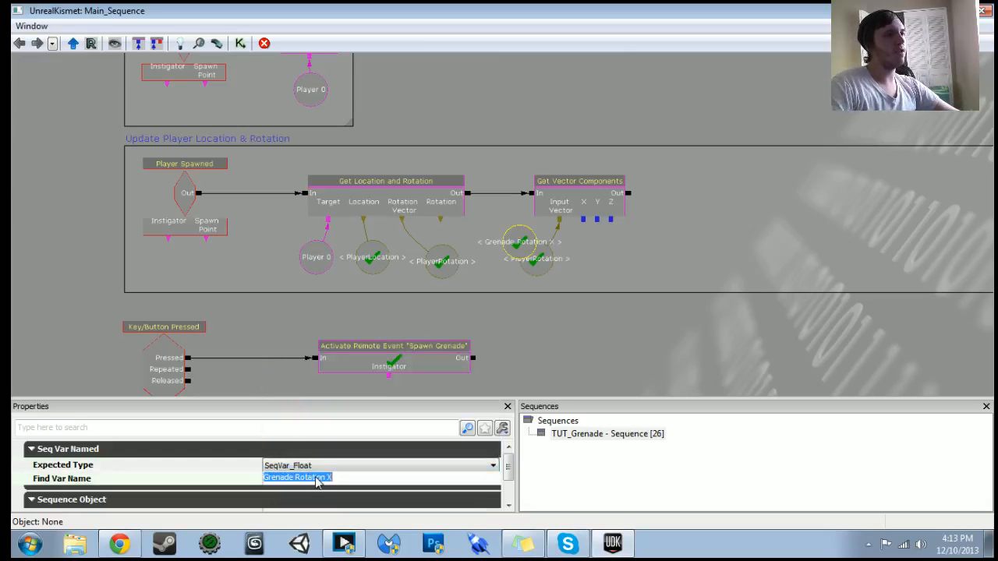
{"action": "mouse_move", "coordinate": [524, 232]}
{"action": "left_mouse_down", "text": "ctrl"}
{"action": "mouse_move", "coordinate": [598, 252]}
{"action": "mouse_move", "coordinate": [586, 233]}
{"action": "mouse_move", "coordinate": [591, 258]}
{"action": "mouse_move", "coordinate": [617, 257]}
{"action": "mouse_move", "coordinate": [515, 238]}
{"action": "left_mouse_up", "text": "ctrl"}
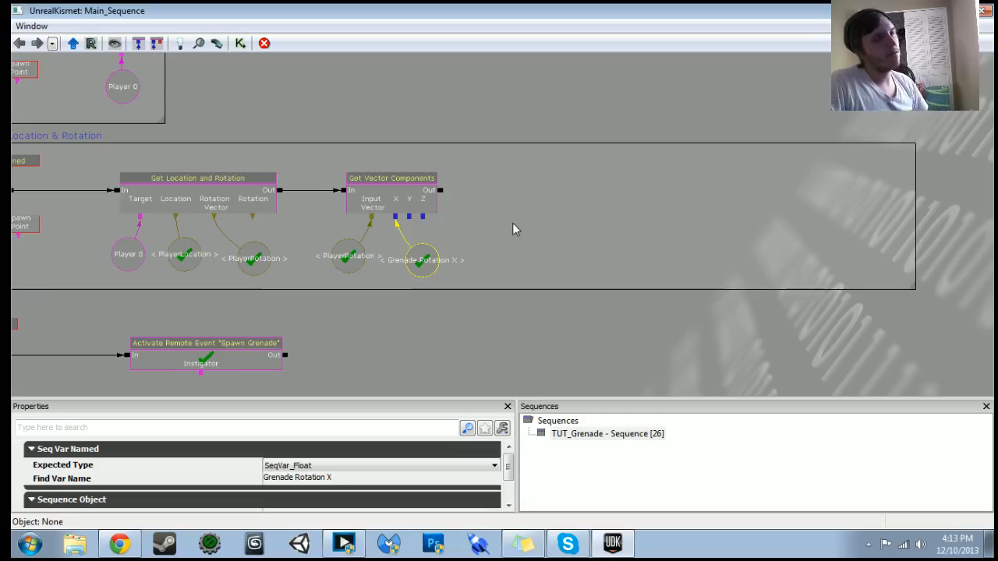
- Add a Set Vector Components action beside Get Vector Components and link Get Vector Components' Out to its In
{"action": "right_click", "coordinate": [469, 196]}
{"action": "mouse_move", "coordinate": [535, 194]}
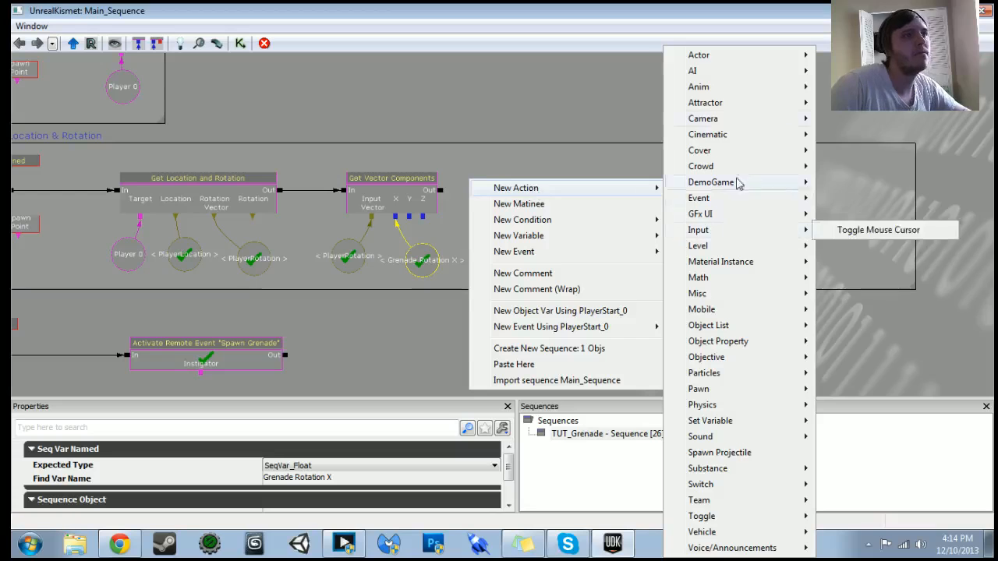
{"action": "mouse_move", "coordinate": [727, 282]}
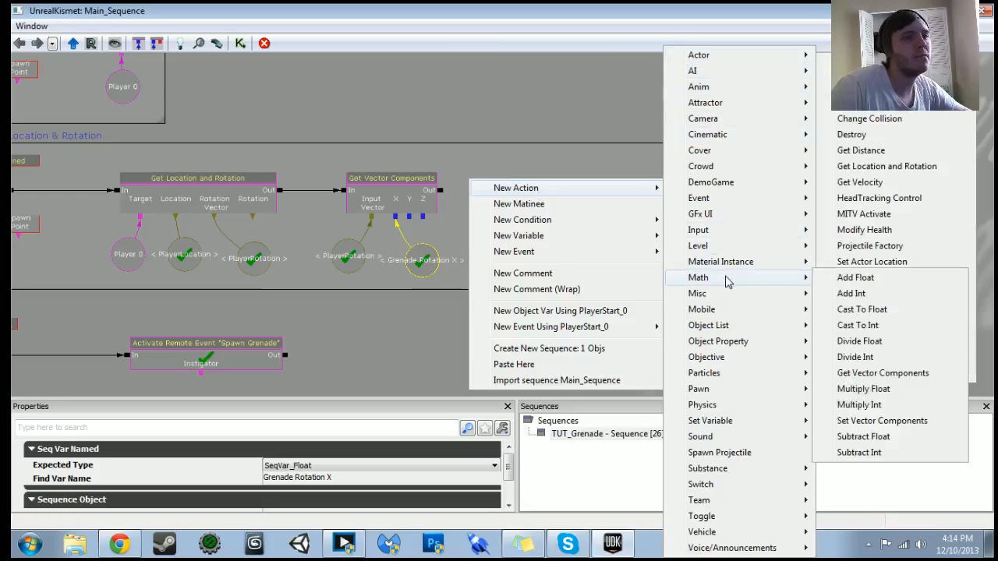
{"action": "left_click", "coordinate": [865, 421]}
{"action": "left_click_drag", "start_coordinate": [523, 226], "coordinate": [568, 196]}
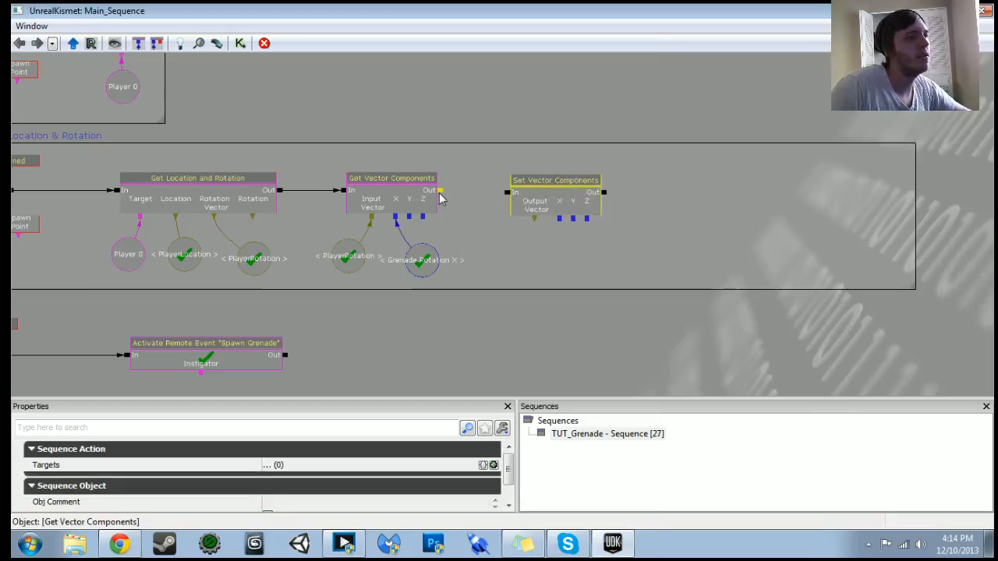
{"action": "left_click_drag", "start_coordinate": [440, 191], "coordinate": [507, 192]}
{"action": "left_click", "coordinate": [536, 201]}
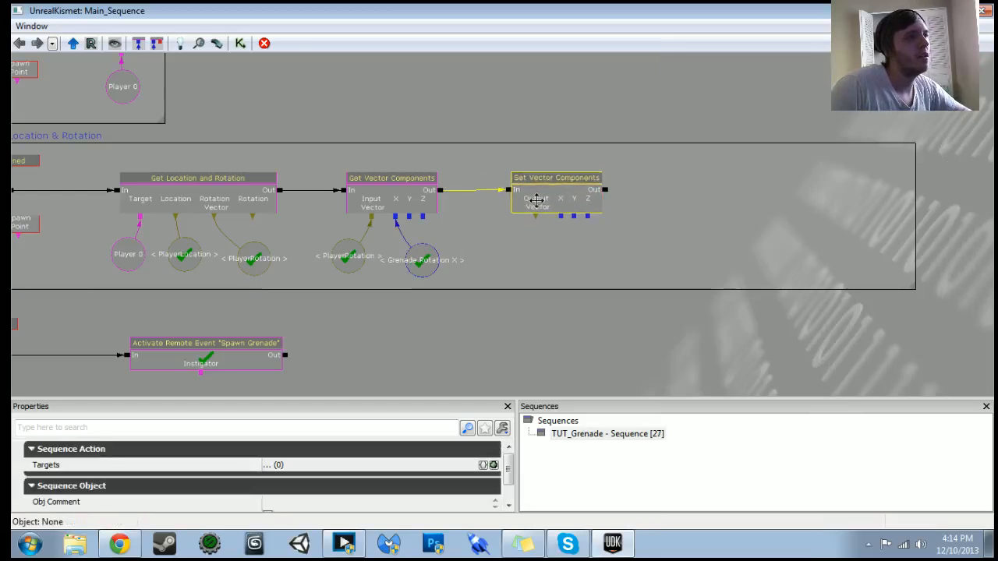
{"action": "left_click_drag", "start_coordinate": [536, 202], "coordinate": [537, 200]}
{"action": "scroll", "coordinate": [521, 262], "scroll_direction": "down", "scroll_amount": 1}
{"action": "left_click_drag", "start_coordinate": [521, 262], "coordinate": [519, 252]}
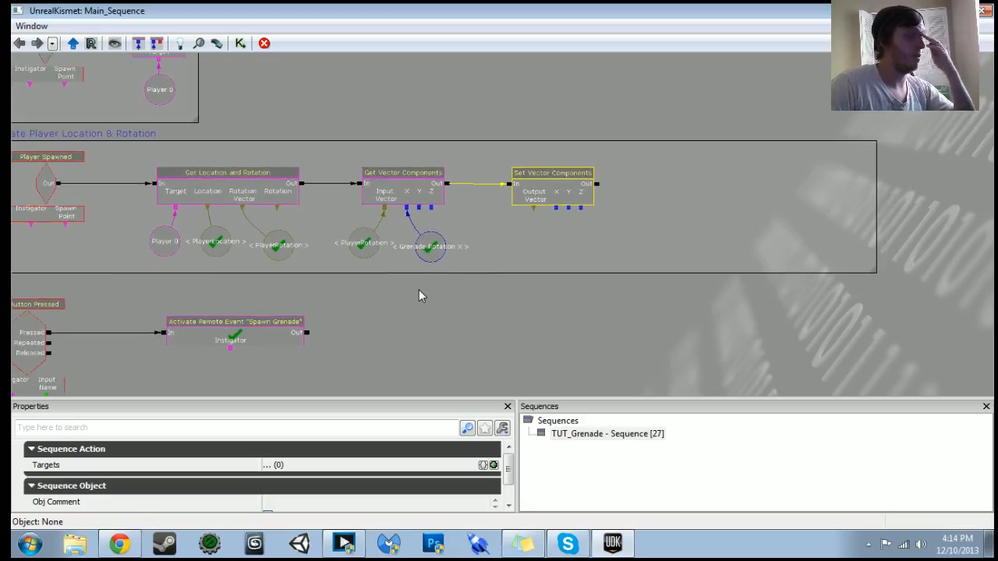
- Copy the Adjusted Rotation vector variable and attach the copy to Set Vector Components' Output Vector
{"action": "left_click_drag", "start_coordinate": [418, 290], "coordinate": [750, 292]}
{"action": "left_click_drag", "start_coordinate": [258, 221], "coordinate": [225, 258]}
{"action": "left_click", "coordinate": [158, 187]}
{"action": "key", "text": "ctrl+v"}
{"action": "left_click_drag", "start_coordinate": [543, 238], "coordinate": [841, 284], "text": "ctrl"}
{"action": "left_click_drag", "start_coordinate": [869, 284], "coordinate": [556, 262]}
{"action": "scroll", "coordinate": [727, 259], "scroll_direction": "up", "scroll_amount": 3}
{"action": "left_click_drag", "start_coordinate": [589, 212], "coordinate": [559, 269]}
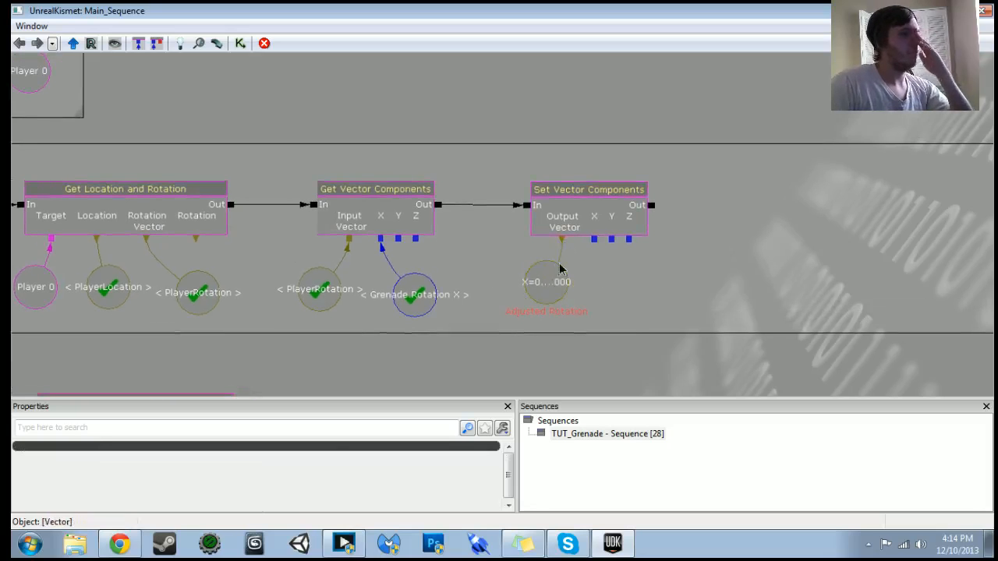
- Move Set Vector Components and its Adjusted Rotation variable farther along the chain and break the link into its In
{"action": "left_click", "coordinate": [560, 229]}
{"action": "left_click_drag", "start_coordinate": [560, 217], "coordinate": [779, 213], "text": "ctrl"}
{"action": "left_click", "coordinate": [523, 207], "text": "alt"}
{"action": "left_click", "coordinate": [545, 272]}
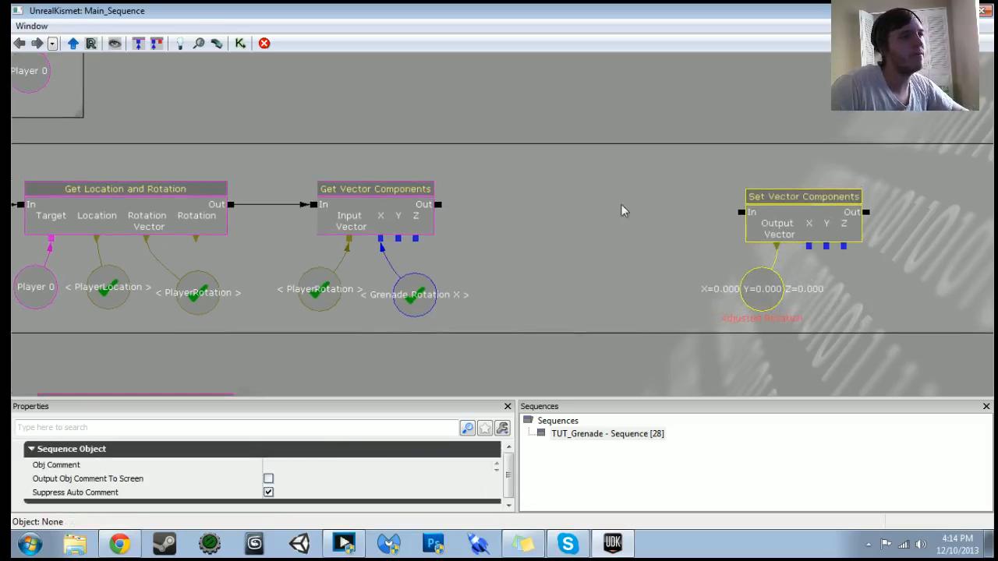
- Add an Add Float action after Get Vector Components, link Out to its In, and connect its A to Grenade Rotation X
{"action": "left_click", "coordinate": [535, 211]}
{"action": "right_click", "coordinate": [535, 210]}
{"action": "mouse_move", "coordinate": [599, 196]}
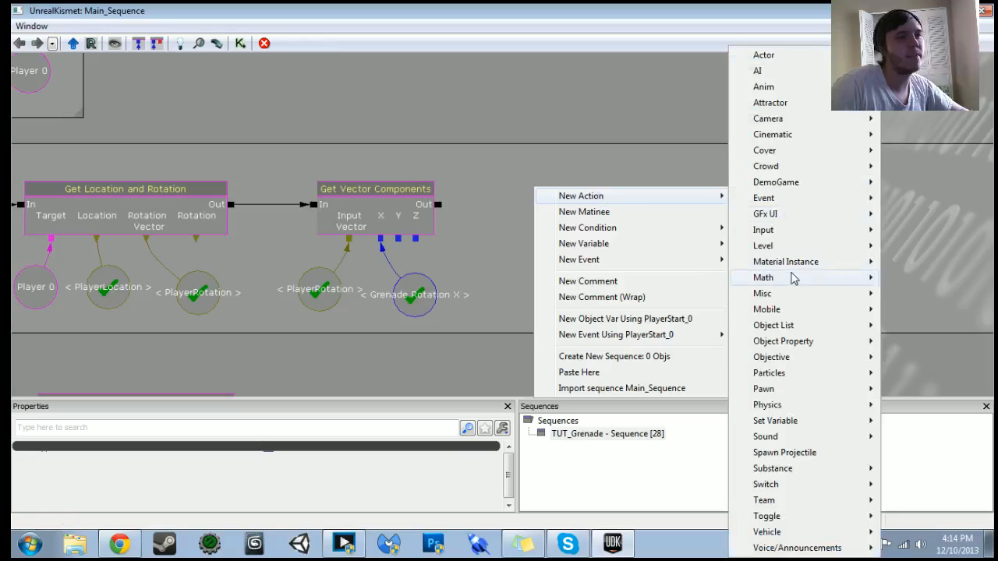
{"action": "mouse_move", "coordinate": [792, 279]}
{"action": "left_click", "coordinate": [600, 278]}
{"action": "left_click_drag", "start_coordinate": [581, 232], "coordinate": [561, 205], "text": "ctrl"}
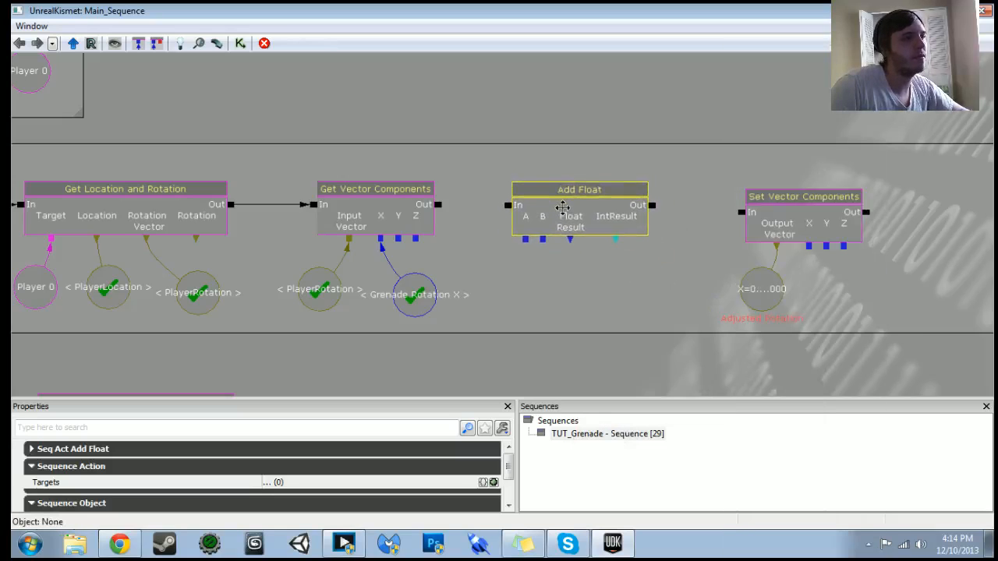
{"action": "mouse_move", "coordinate": [440, 205]}
{"action": "left_mouse_down"}
{"action": "mouse_move", "coordinate": [548, 218]}
{"action": "mouse_move", "coordinate": [413, 294]}
{"action": "left_mouse_up"}
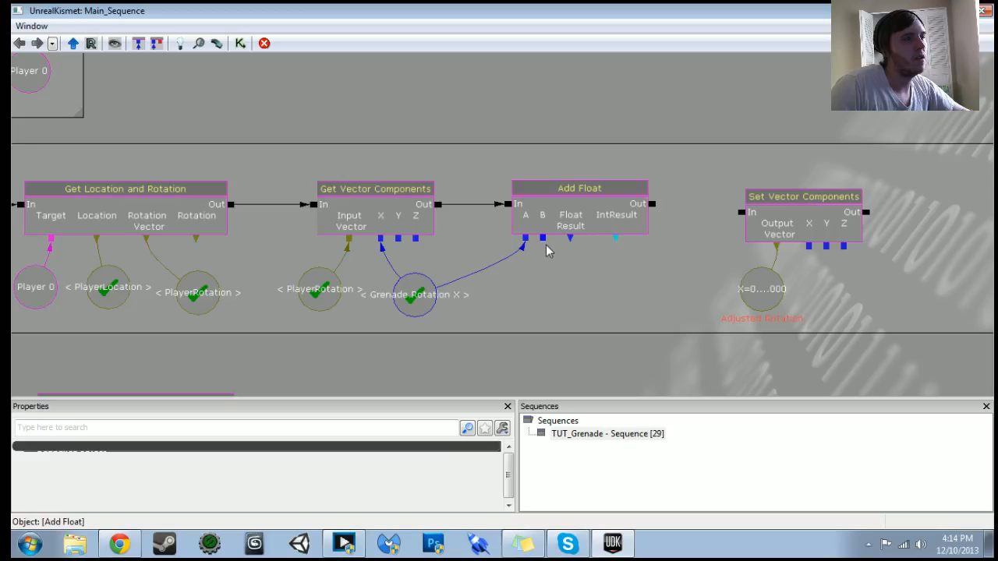
- Duplicate the Grenade Rotation X float variable, place the copy beneath it, and move the whole column of variables up
{"action": "scroll", "coordinate": [546, 243], "scroll_direction": "down", "scroll_amount": 2}
{"action": "left_click_drag", "start_coordinate": [105, 309], "coordinate": [419, 262]}
{"action": "left_click_drag", "start_coordinate": [148, 252], "coordinate": [384, 359]}
{"action": "left_click", "coordinate": [309, 289]}
{"action": "key", "text": "ctrl+c"}
{"action": "key", "text": "ctrl+v"}
{"action": "left_click_drag", "start_coordinate": [528, 281], "coordinate": [367, 384], "text": "ctrl"}
{"action": "scroll", "coordinate": [368, 375], "scroll_direction": "down", "scroll_amount": 3}
{"action": "left_click_drag", "start_coordinate": [376, 135], "coordinate": [425, 222], "text": "ctrl+alt"}
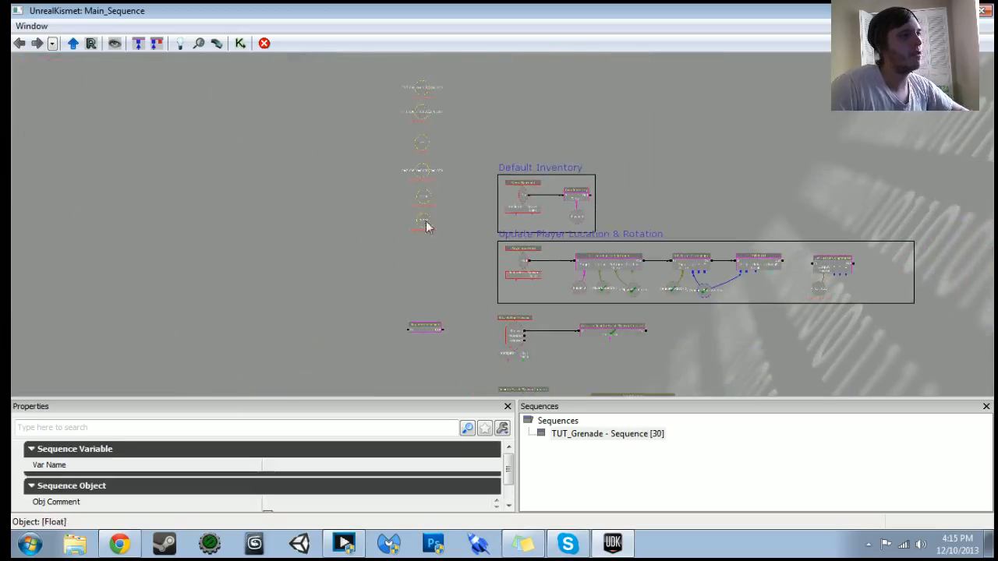
{"action": "scroll", "coordinate": [426, 226], "scroll_direction": "up", "scroll_amount": 5}
- Rename the duplicated float variable to Rotation Adjustment X and set its float value to 50
{"action": "left_click", "coordinate": [352, 251]}
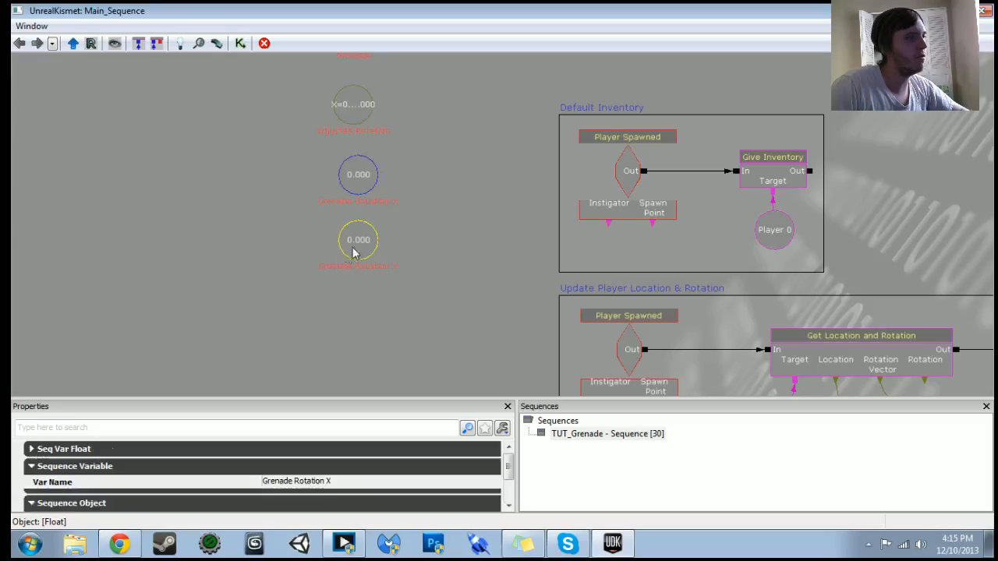
{"action": "left_click", "coordinate": [308, 482]}
{"action": "type", "text": "Rota"}
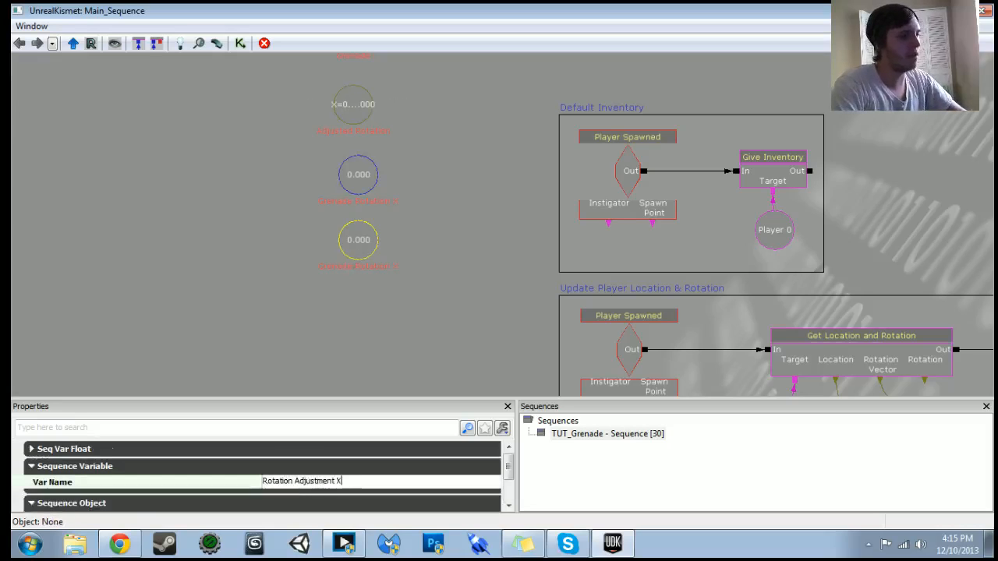
{"action": "key", "text": "Return"}
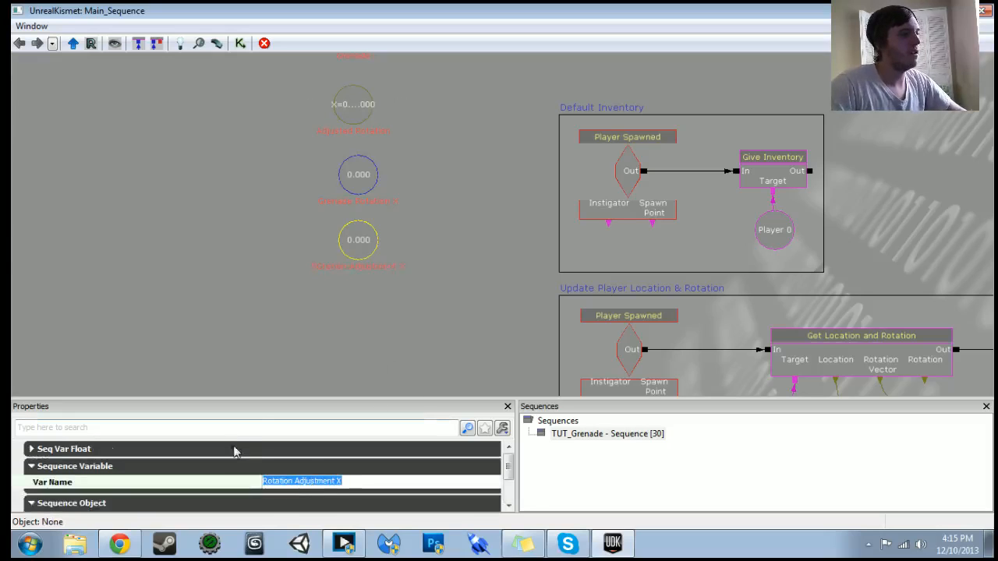
{"action": "left_click", "coordinate": [293, 452]}
{"action": "left_click", "coordinate": [309, 467]}
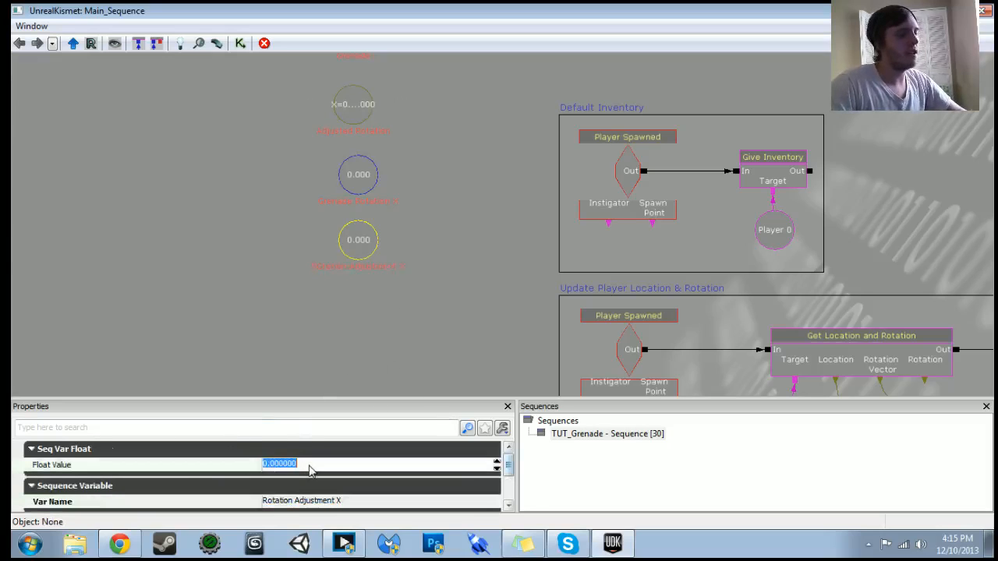
{"action": "type", "text": "50"}
{"action": "key", "text": "Return"}
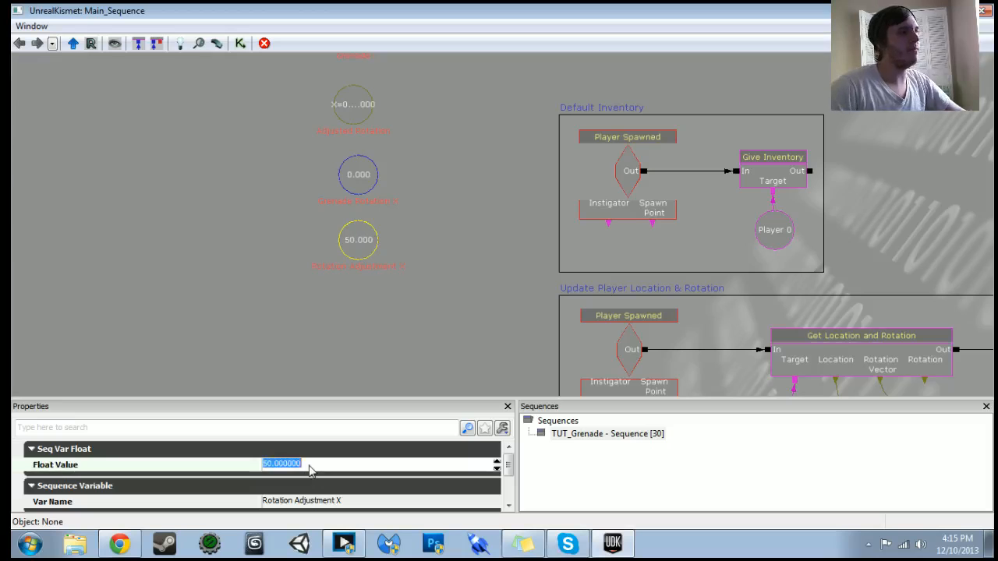
- Copy the Grenade Rotation X named variable and place the copy beneath Add Float
{"action": "left_click_drag", "start_coordinate": [450, 353], "coordinate": [183, 272]}
{"action": "scroll", "coordinate": [316, 347], "scroll_direction": "down", "scroll_amount": 4}
{"action": "left_click_drag", "start_coordinate": [787, 277], "coordinate": [618, 271]}
{"action": "scroll", "coordinate": [608, 273], "scroll_direction": "up", "scroll_amount": 3}
{"action": "left_click", "coordinate": [501, 284]}
{"action": "key", "text": "ctrl+c"}
{"action": "key", "text": "ctrl+v"}
{"action": "left_click_drag", "start_coordinate": [538, 347], "coordinate": [486, 324]}
{"action": "left_click_drag", "start_coordinate": [468, 223], "coordinate": [567, 300], "text": "ctrl"}
- Change the find name of the named variable beneath Add Float to Rotation Adjustment X, matching the float variable's name
{"action": "left_click", "coordinate": [301, 478]}
{"action": "left_click", "coordinate": [325, 478]}
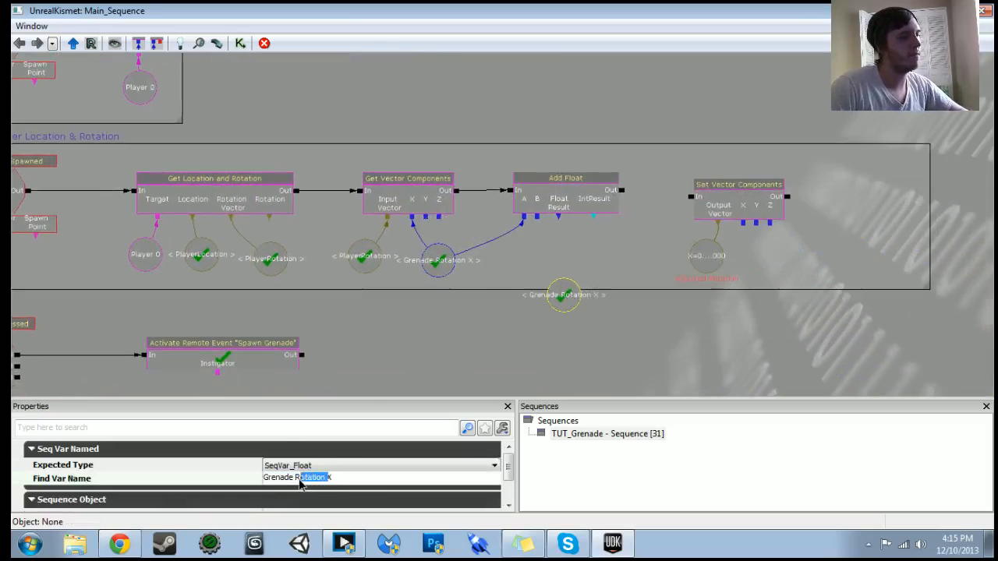
{"action": "type", "text": "Adjustment X"}
{"action": "key", "text": "Return"}
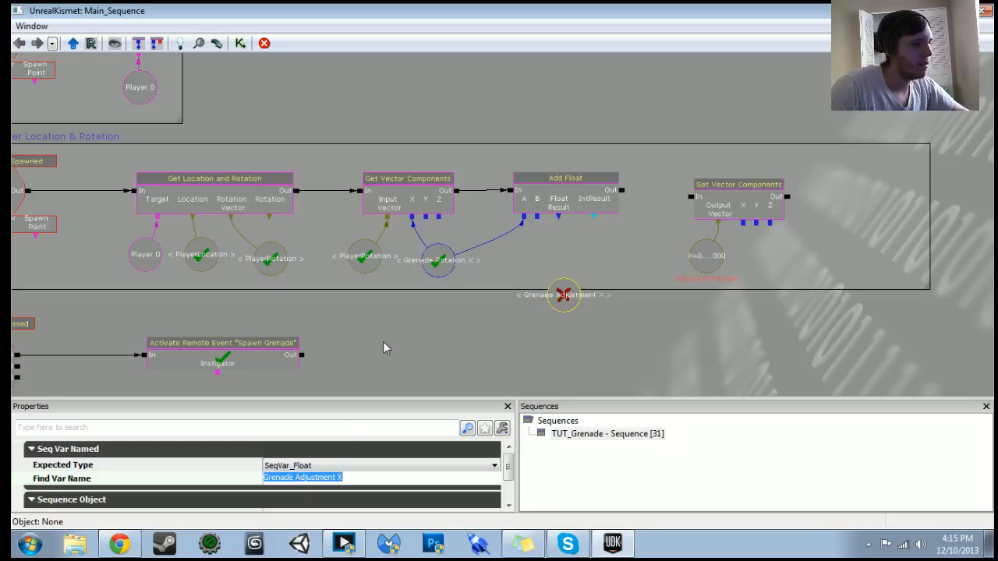
{"action": "left_click_drag", "start_coordinate": [331, 353], "coordinate": [740, 458]}
{"action": "scroll", "coordinate": [222, 394], "scroll_direction": "up", "scroll_amount": 3}
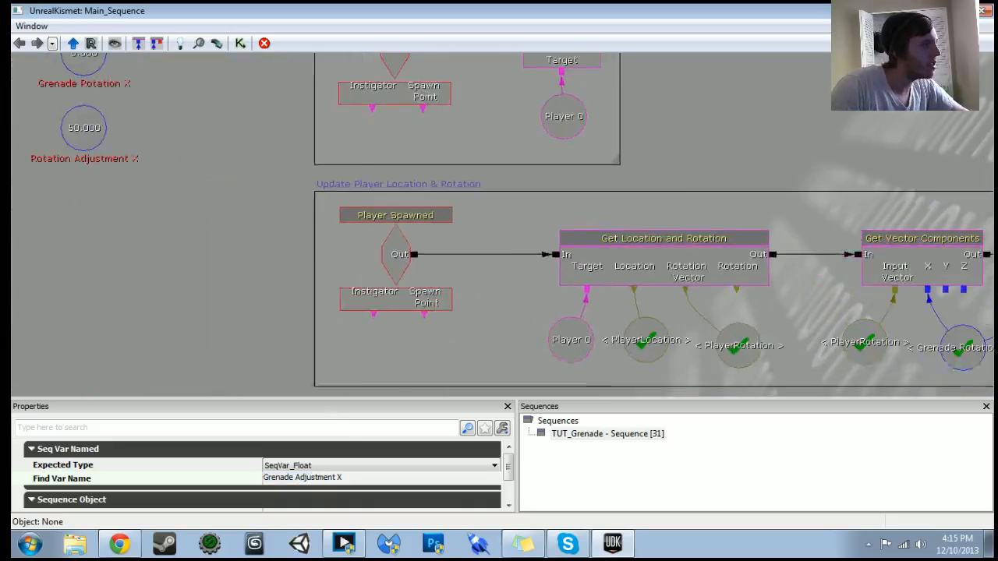
{"action": "left_click_drag", "start_coordinate": [835, 391], "coordinate": [370, 516]}
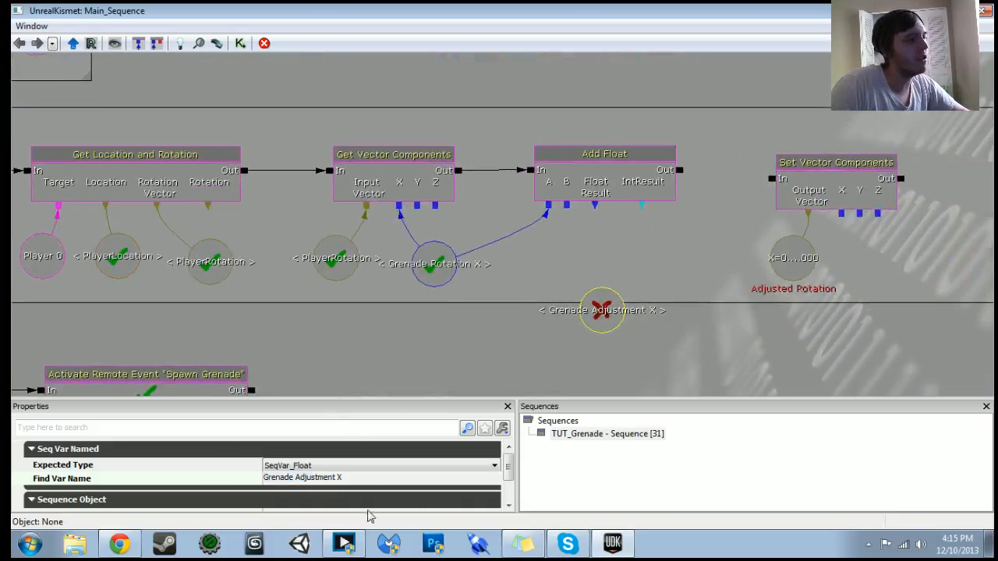
{"action": "left_click", "coordinate": [292, 478]}
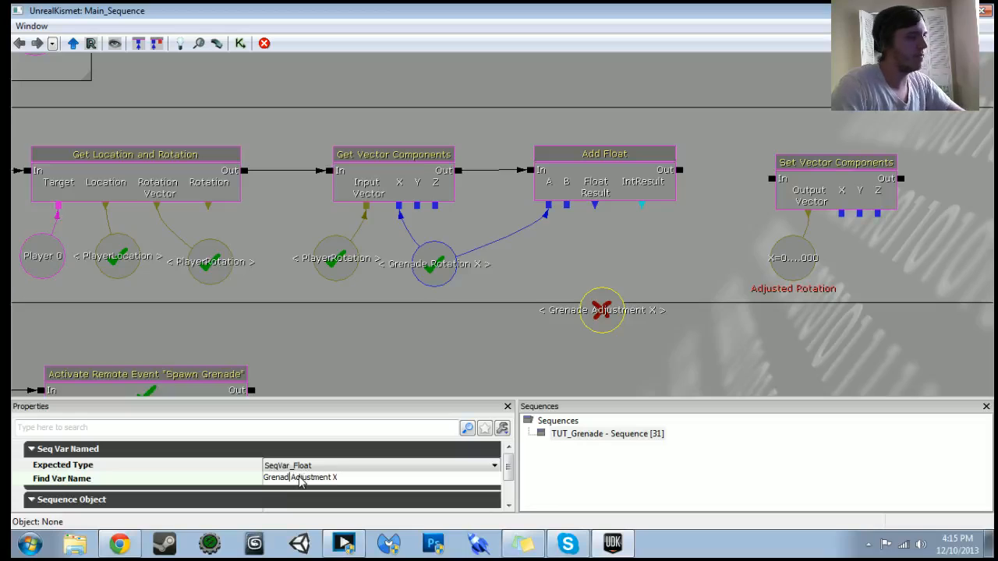
{"action": "key", "text": "Return"}
- Attach the Rotation Adjustment X named variable to Add Float's B and connect Float Result to Grenade Rotation X
{"action": "left_click_drag", "start_coordinate": [596, 309], "coordinate": [567, 268], "text": "ctrl"}
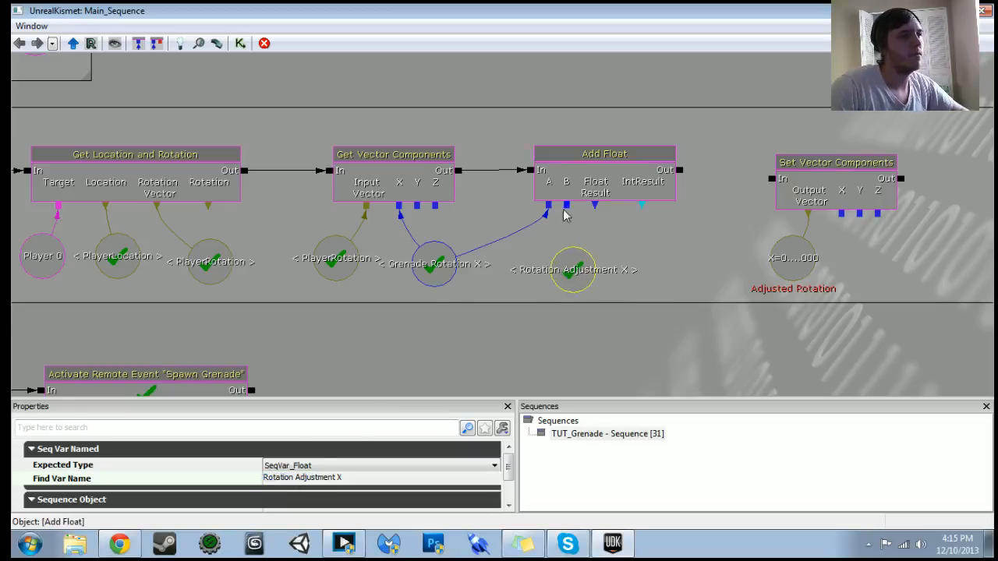
{"action": "left_click_drag", "start_coordinate": [567, 206], "coordinate": [572, 254]}
{"action": "left_click_drag", "start_coordinate": [673, 256], "coordinate": [605, 256]}
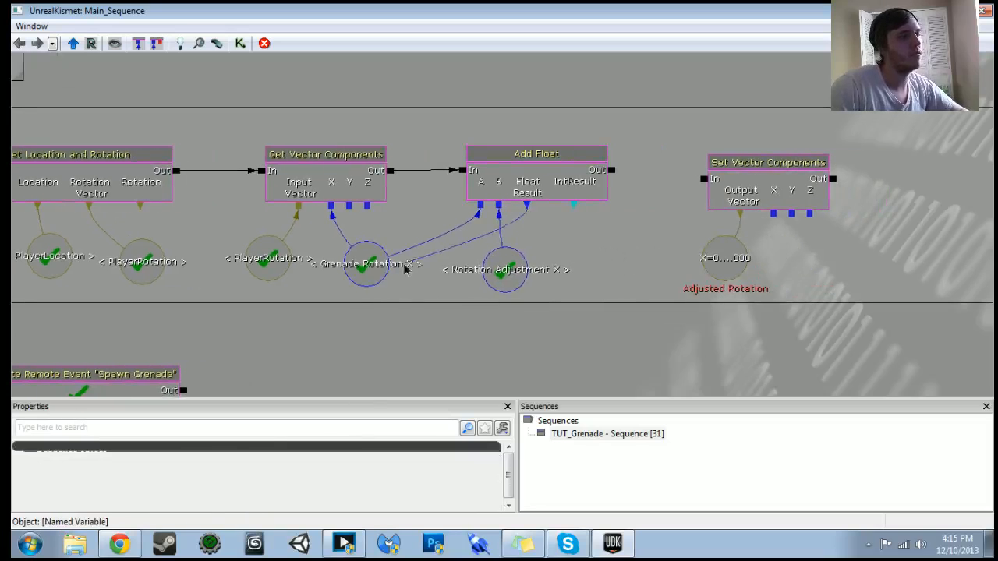
- Attach a copy of Grenade Rotation X to Set Vector Components' X and link Add Float's Out to Set Vector Components' In
{"action": "left_click_drag", "start_coordinate": [441, 313], "coordinate": [395, 317]}
{"action": "left_click", "coordinate": [323, 276]}
{"action": "key", "text": "ctrl+c"}
{"action": "key", "text": "ctrl+v"}
{"action": "left_click_drag", "start_coordinate": [499, 250], "coordinate": [624, 264], "text": "ctrl"}
{"action": "left_click_drag", "start_coordinate": [726, 218], "coordinate": [725, 261]}
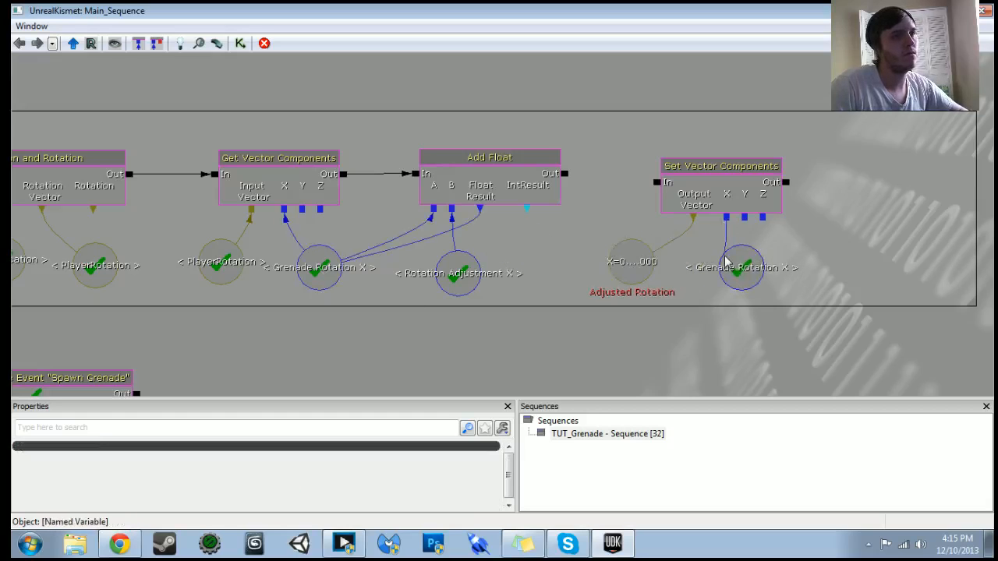
{"action": "left_click_drag", "start_coordinate": [657, 181], "coordinate": [564, 173]}
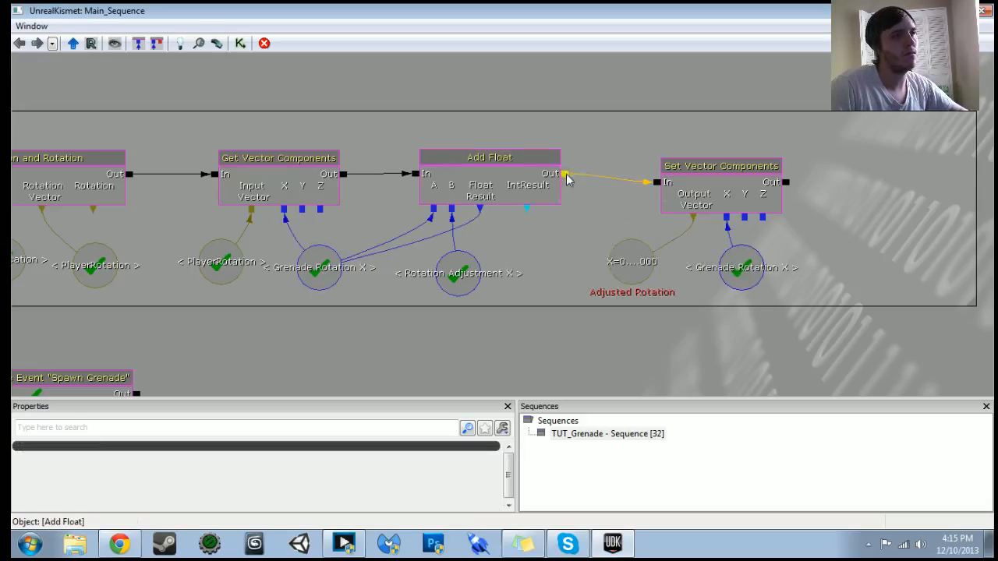
- Select Set Vector Components with its attached variables and align the group with Add Float
{"action": "left_click_drag", "start_coordinate": [624, 230], "coordinate": [500, 265]}
{"action": "left_click_drag", "start_coordinate": [473, 176], "coordinate": [782, 297], "text": "ctrl+alt"}
{"action": "scroll", "coordinate": [637, 296], "scroll_direction": "down", "scroll_amount": 4}
{"action": "scroll", "coordinate": [693, 159], "scroll_direction": "down", "scroll_amount": 2}
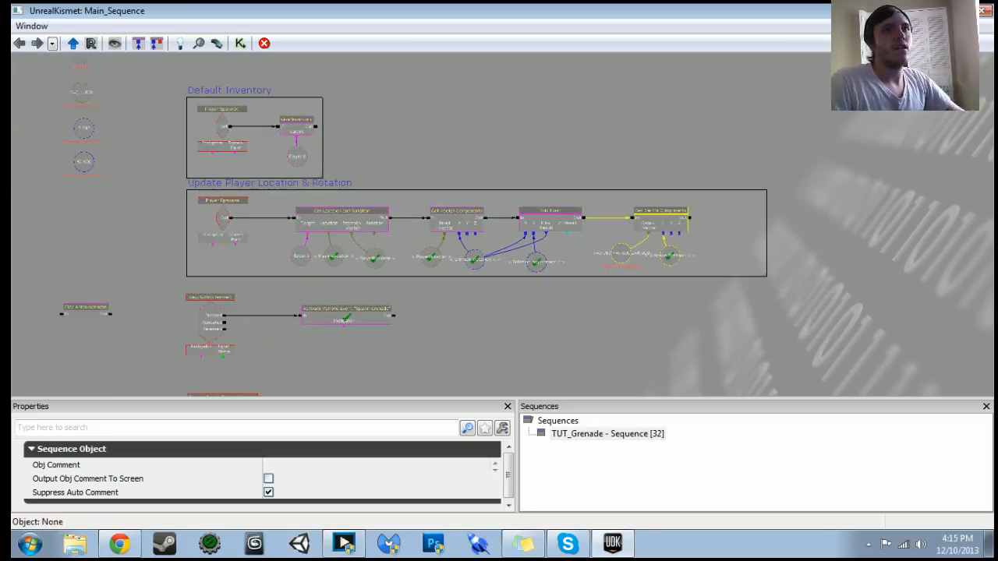
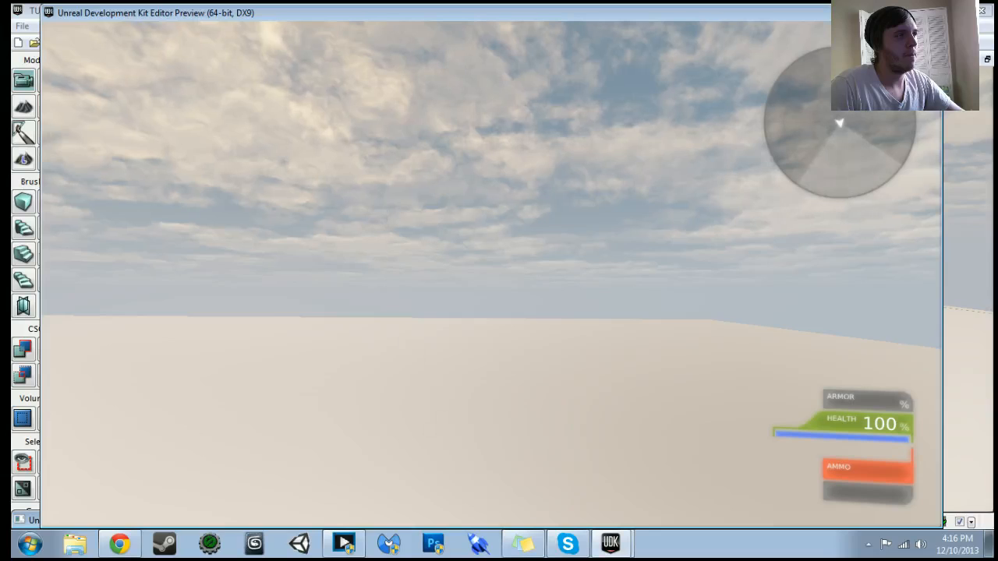
- End the level preview, return to Kismet, and expose the Out output on Set Vector Components
{"action": "key", "text": "Escape"}
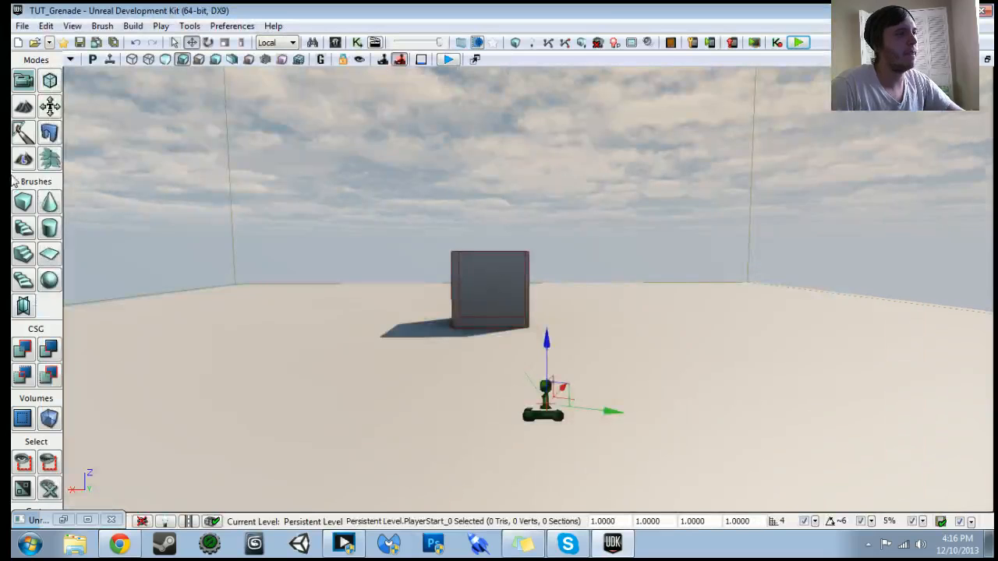
{"action": "left_click", "coordinate": [357, 43]}
{"action": "left_click_drag", "start_coordinate": [467, 267], "coordinate": [301, 289]}
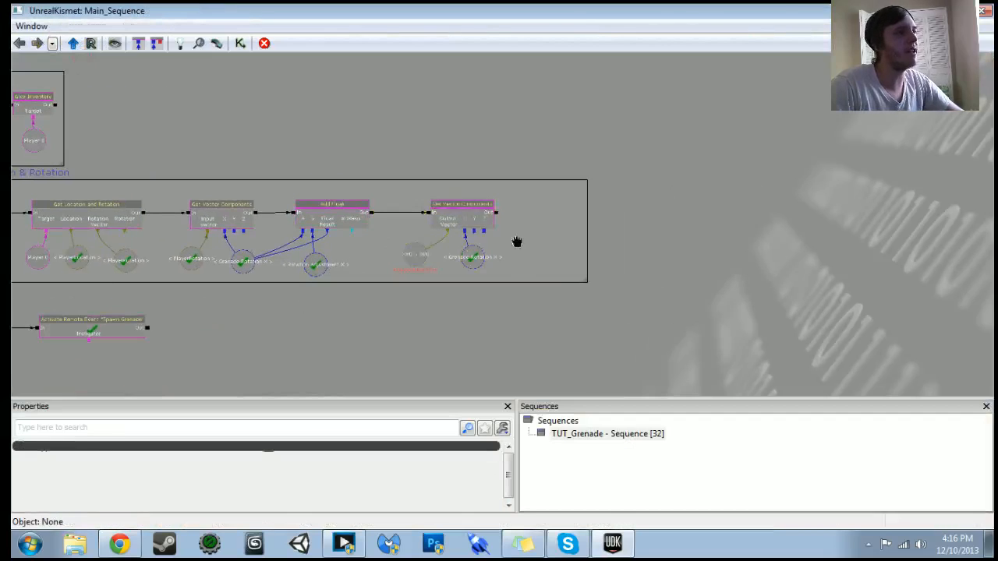
{"action": "scroll", "coordinate": [505, 216], "scroll_direction": "up", "scroll_amount": 2}
{"action": "right_click", "coordinate": [499, 216]}
{"action": "left_click", "coordinate": [546, 303]}
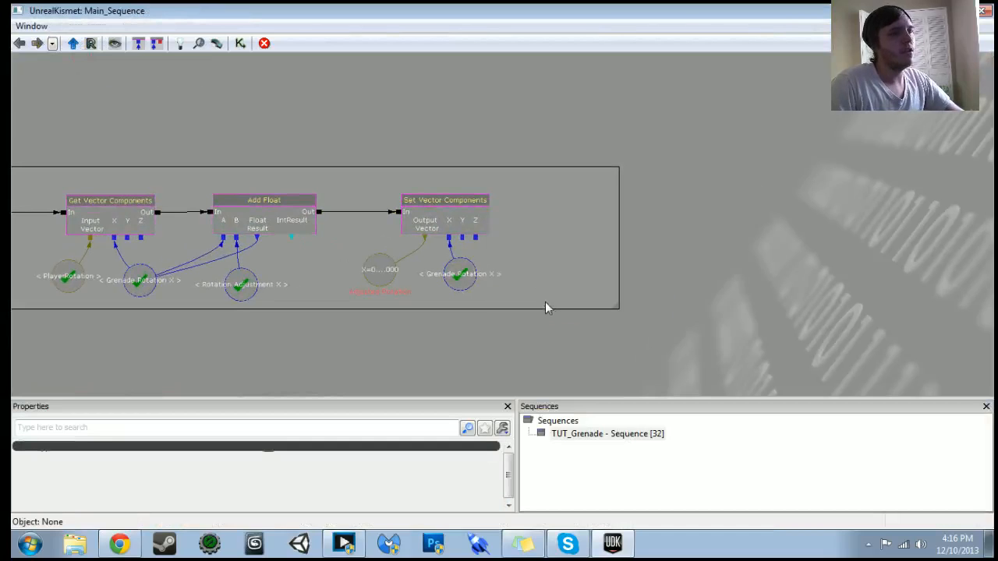
{"action": "right_click", "coordinate": [484, 227]}
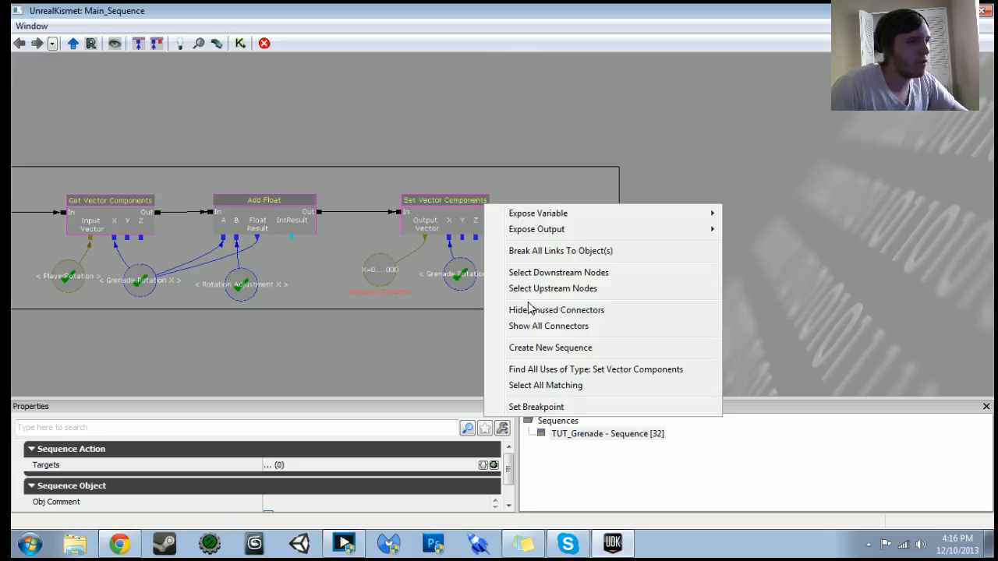
{"action": "mouse_move", "coordinate": [560, 234]}
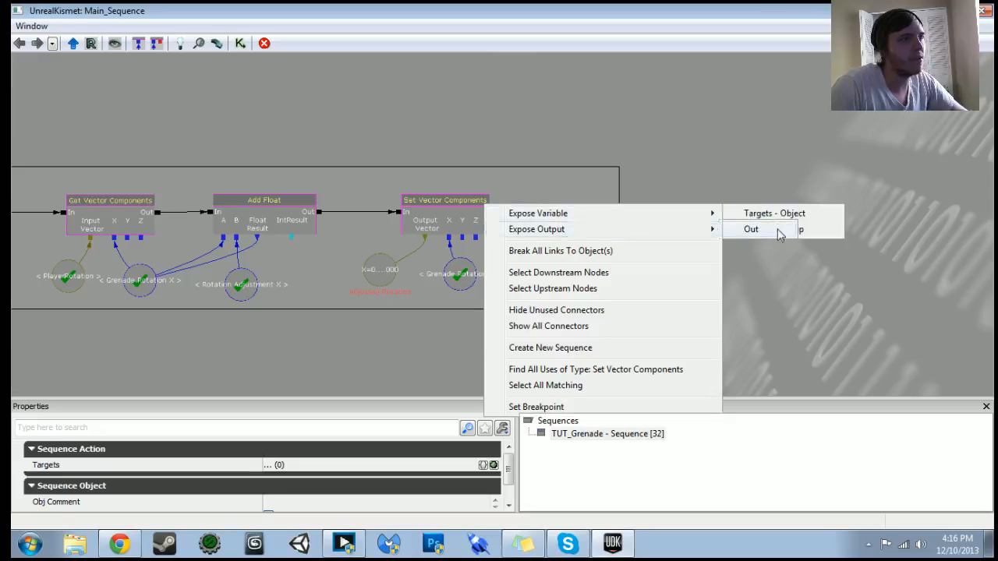
{"action": "left_click", "coordinate": [740, 229]}
- Set a 0.01 activate delay on Set Vector Components' Out and loop it back to Get Location and Rotation's In
{"action": "right_click", "coordinate": [492, 216]}
{"action": "left_click", "coordinate": [550, 313]}
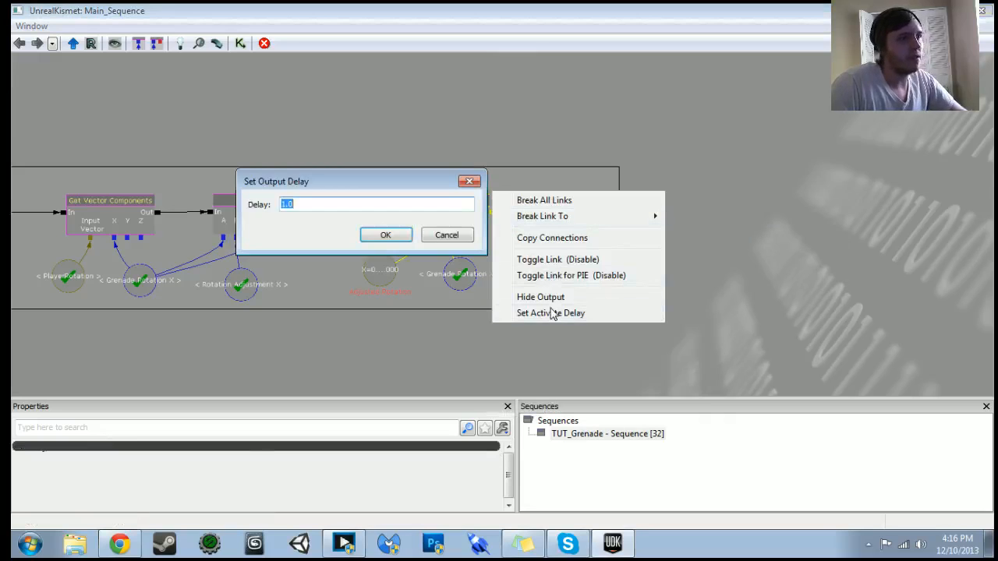
{"action": "key", "text": "Return"}
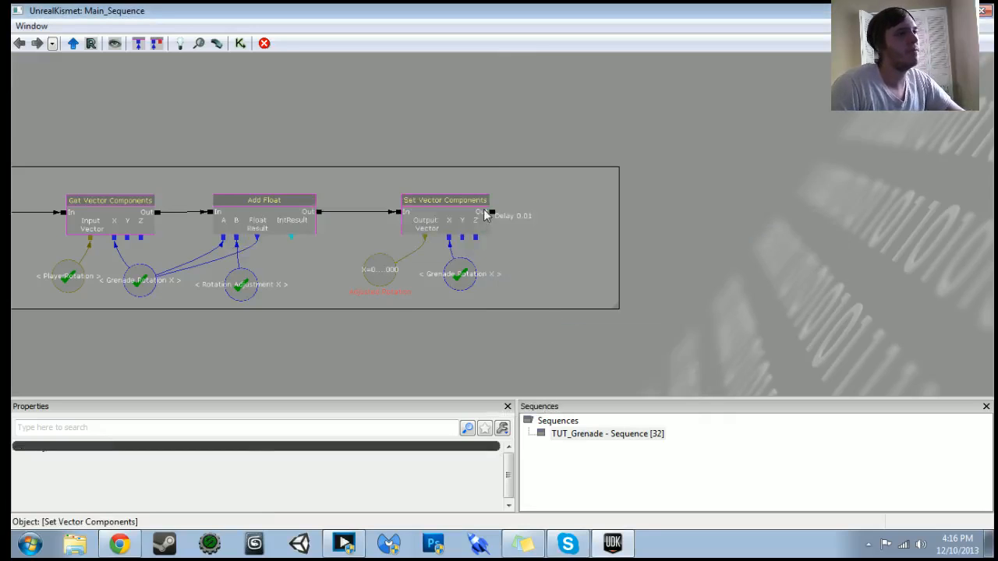
{"action": "left_click_drag", "start_coordinate": [491, 214], "coordinate": [157, 214]}
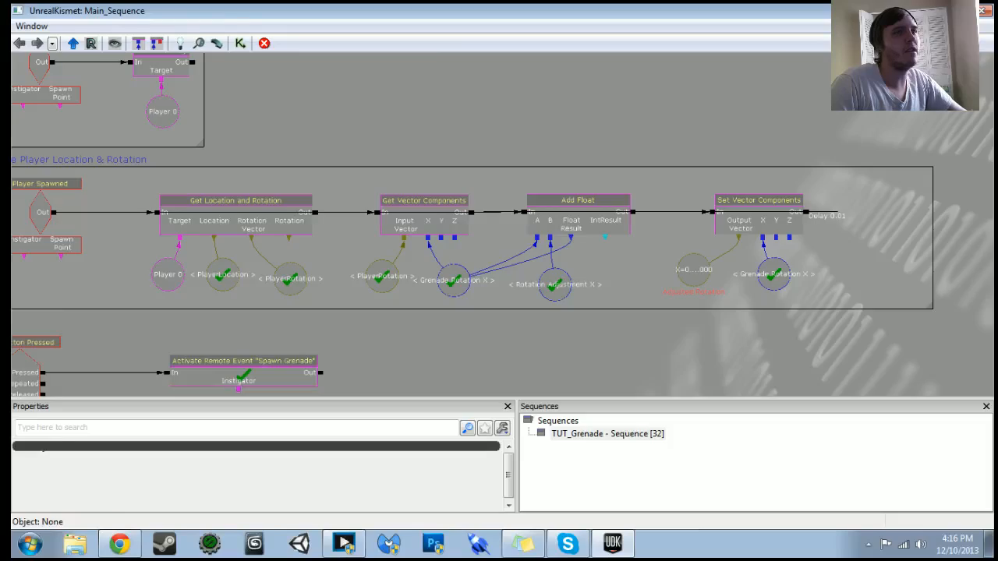
{"action": "left_click", "coordinate": [938, 11]}
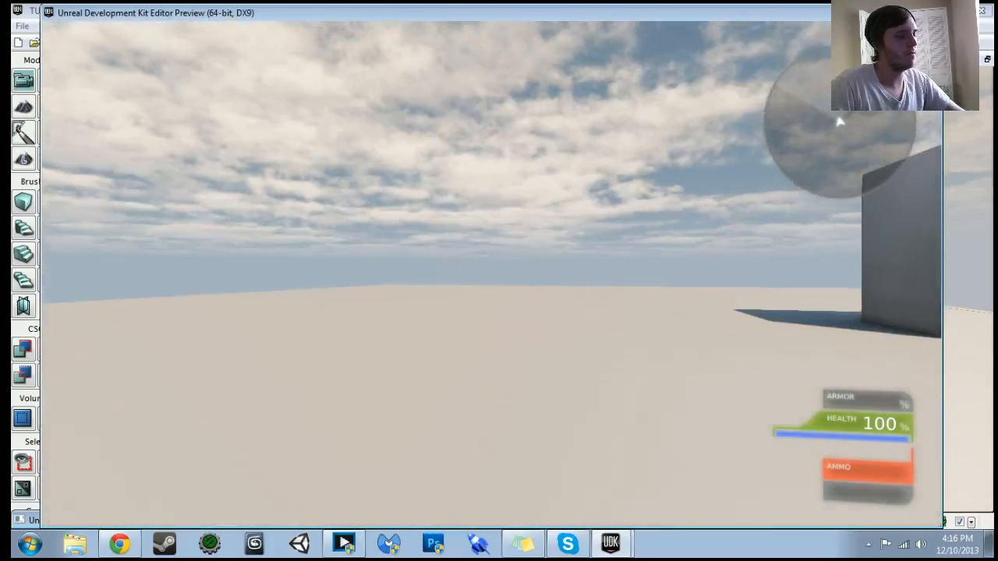
- Playtest the grenade throw from third person using the behindview console command, and end the preview
{"action": "key", "text": "grave"}
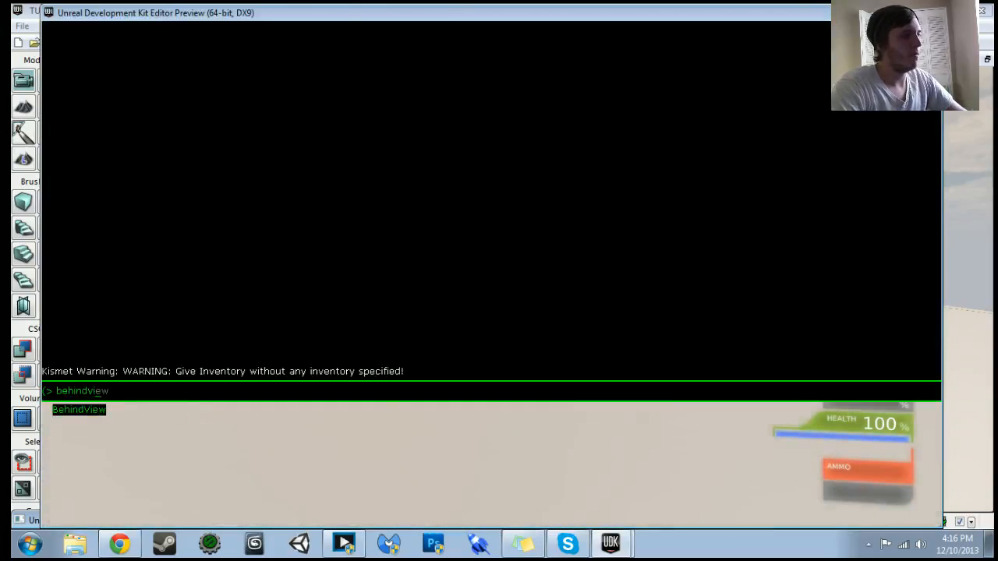
{"action": "type", "text": "behindview"}
{"action": "key", "text": "Return"}
{"action": "key", "text": "grave"}
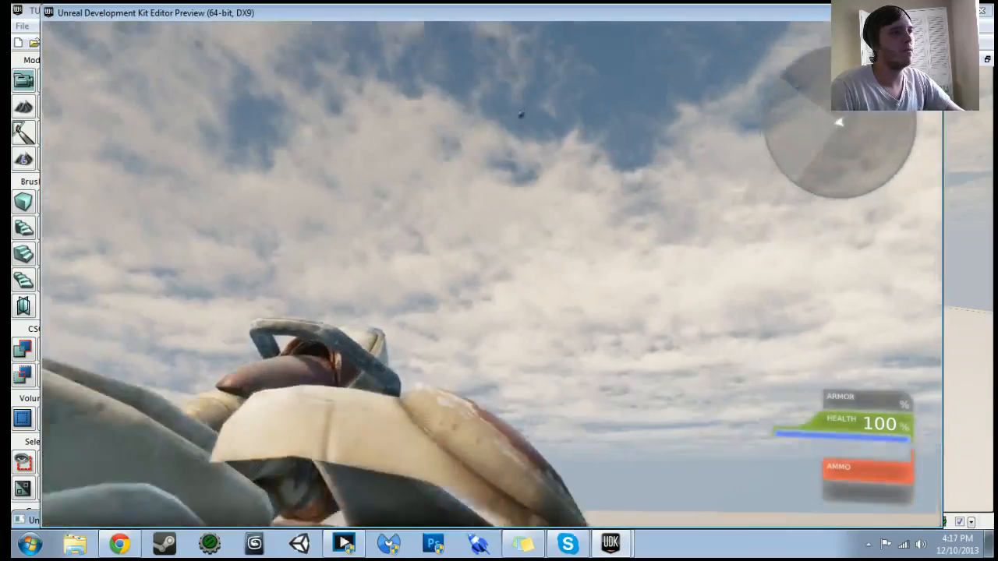
{"action": "key", "text": "Escape"}
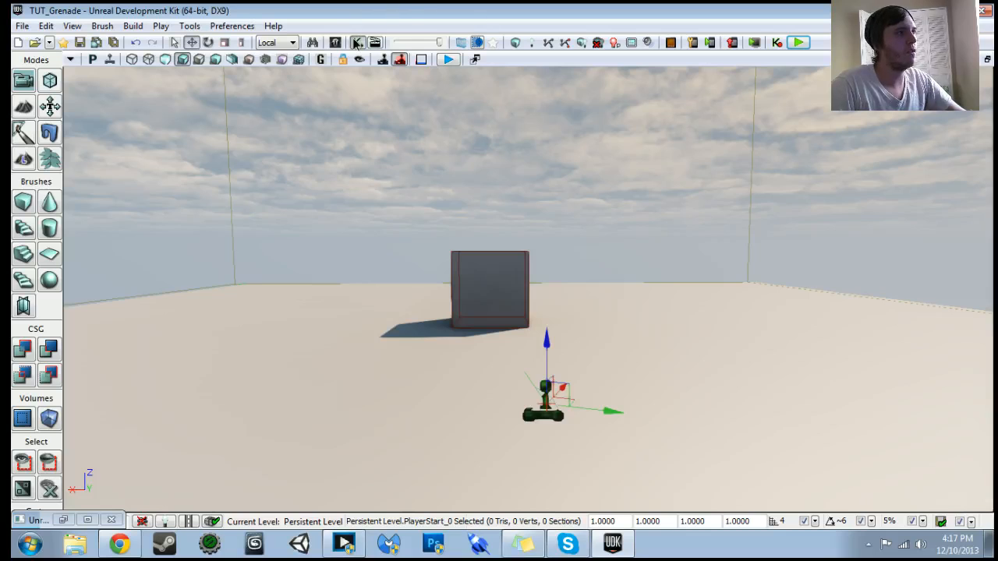
- Set the float value of the Rotation Adjustment X variable to 90 in Kismet
{"action": "left_click", "coordinate": [356, 43]}
{"action": "scroll", "coordinate": [546, 296], "scroll_direction": "down", "scroll_amount": 4}
{"action": "left_click_drag", "start_coordinate": [547, 296], "coordinate": [675, 294]}
{"action": "left_click_drag", "start_coordinate": [453, 300], "coordinate": [471, 330]}
{"action": "scroll", "coordinate": [468, 336], "scroll_direction": "up", "scroll_amount": 6}
{"action": "left_click", "coordinate": [414, 267]}
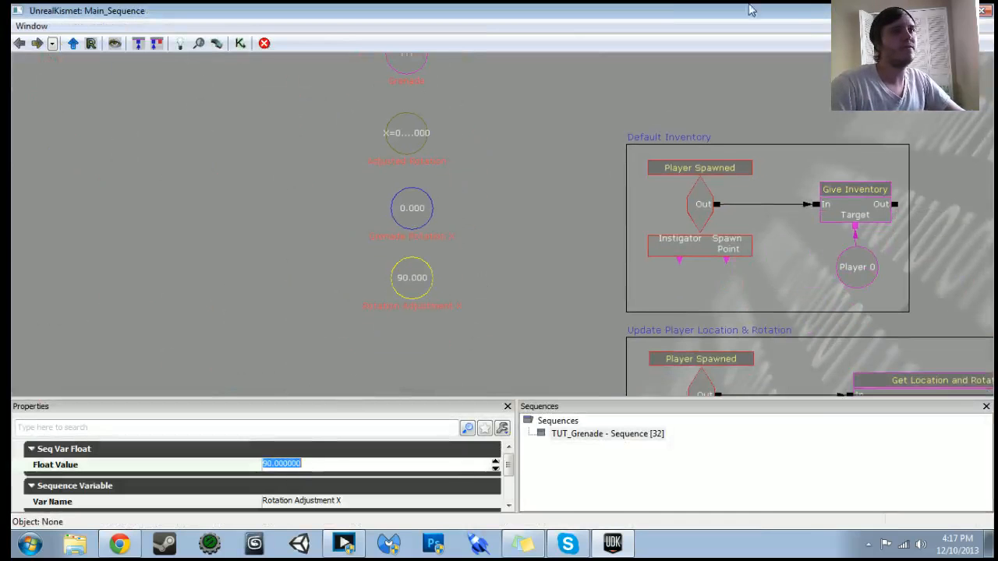
{"action": "left_click", "coordinate": [937, 11]}
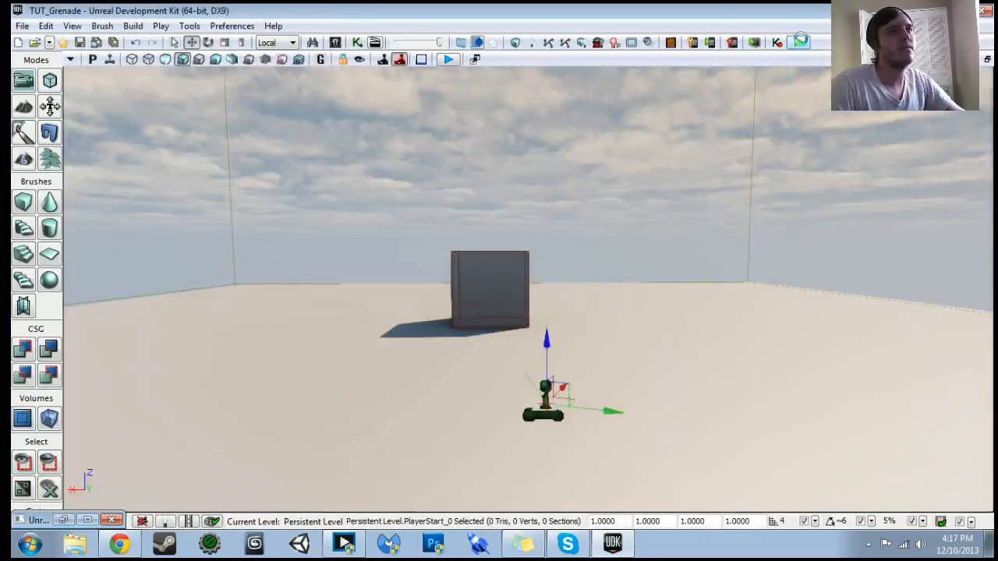
- Play the level in behindview to check the grenade throw with the 90 rotation adjustment, and end the preview
{"action": "left_click", "coordinate": [800, 42]}
{"action": "key", "text": "Tab"}
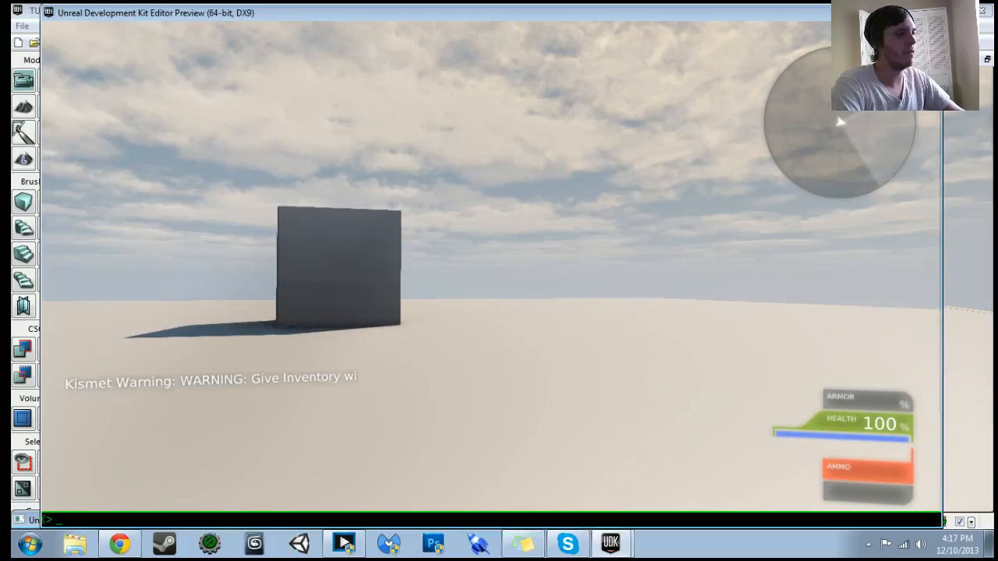
{"action": "type", "text": "behindView"}
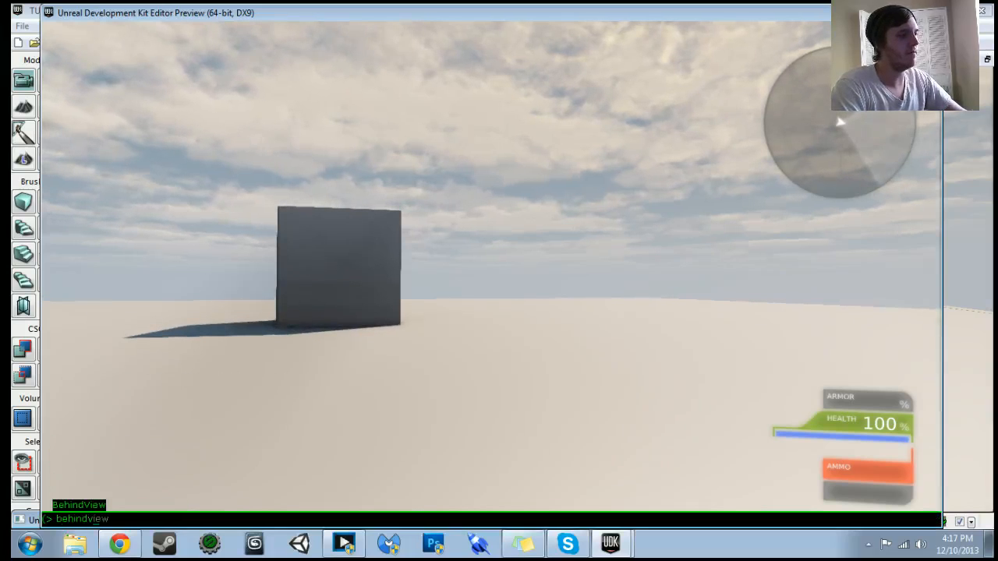
{"action": "key", "text": "Return"}
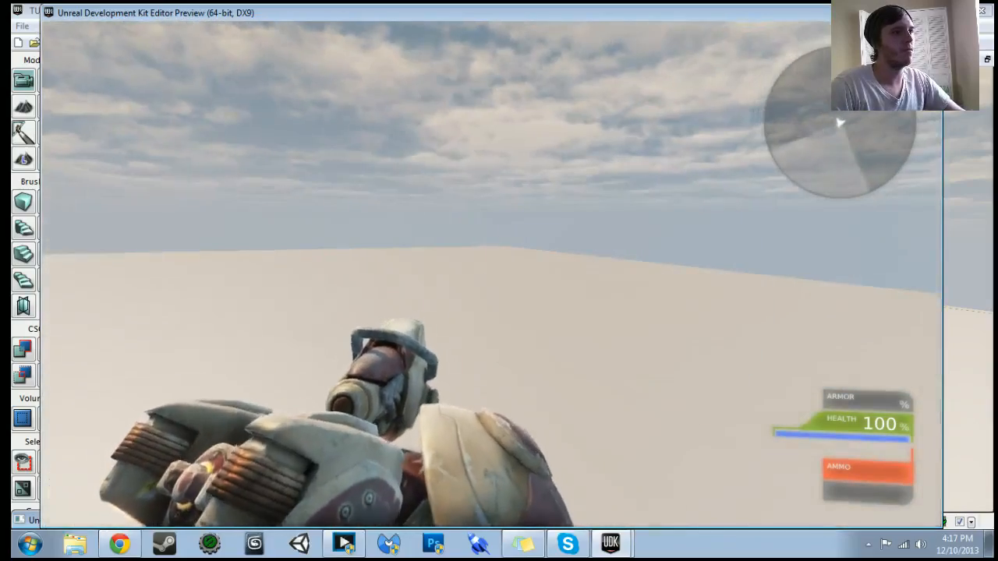
{"action": "key", "text": "Escape"}
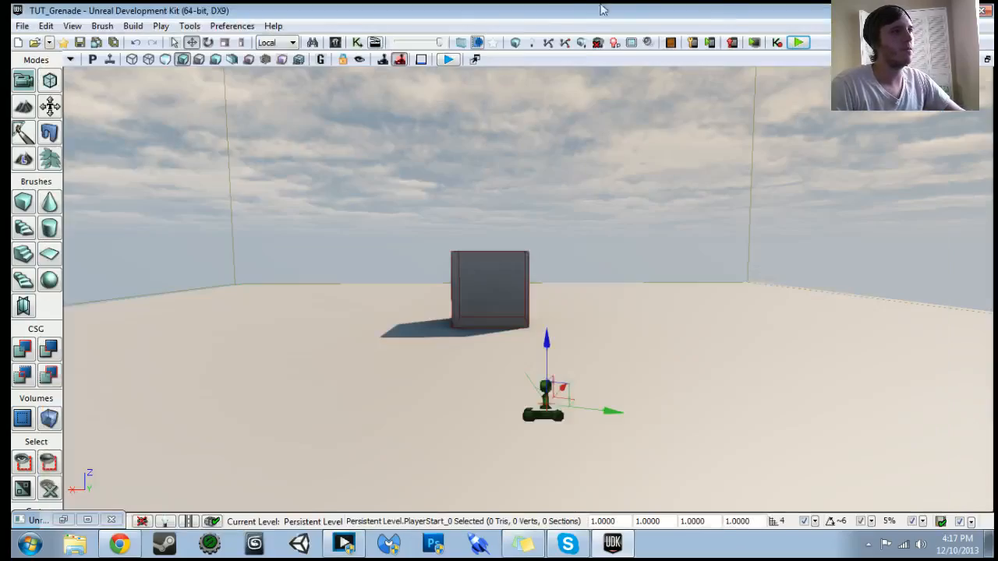
- Reset the Rotation Adjustment X variable's float value to 0 in Kismet
{"action": "left_click", "coordinate": [355, 43]}
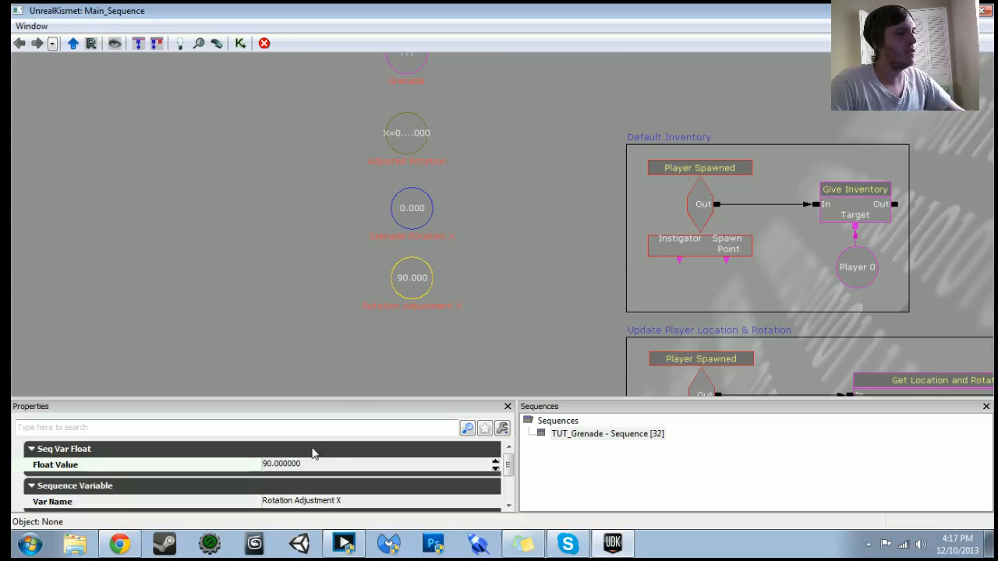
{"action": "left_click", "coordinate": [316, 463]}
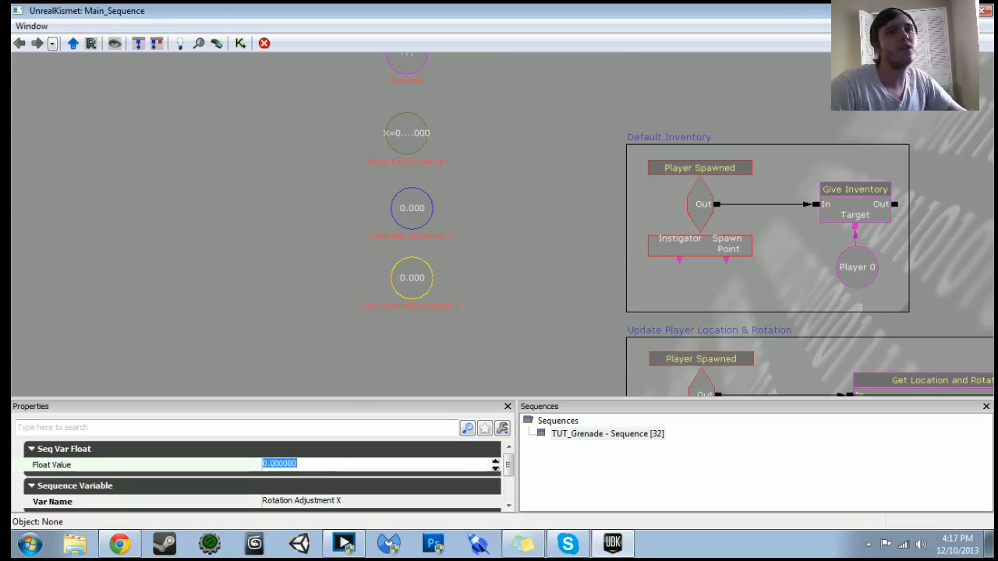
{"action": "left_click", "coordinate": [936, 11]}
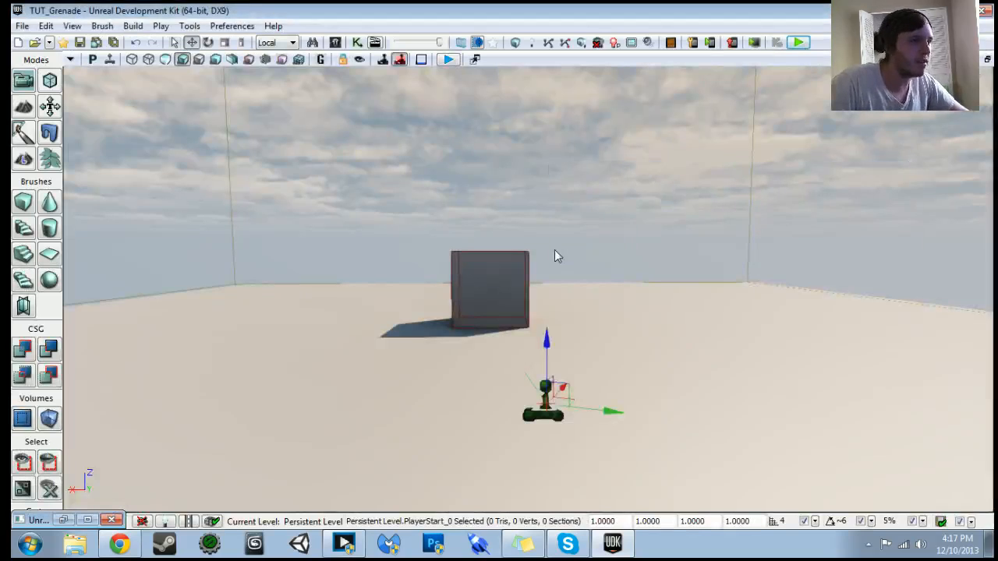
- Run the preview in behindview and throw a grenade to check its direction with zero rotation adjustment
{"action": "key", "text": "Tab"}
{"action": "type", "text": "behindi"}
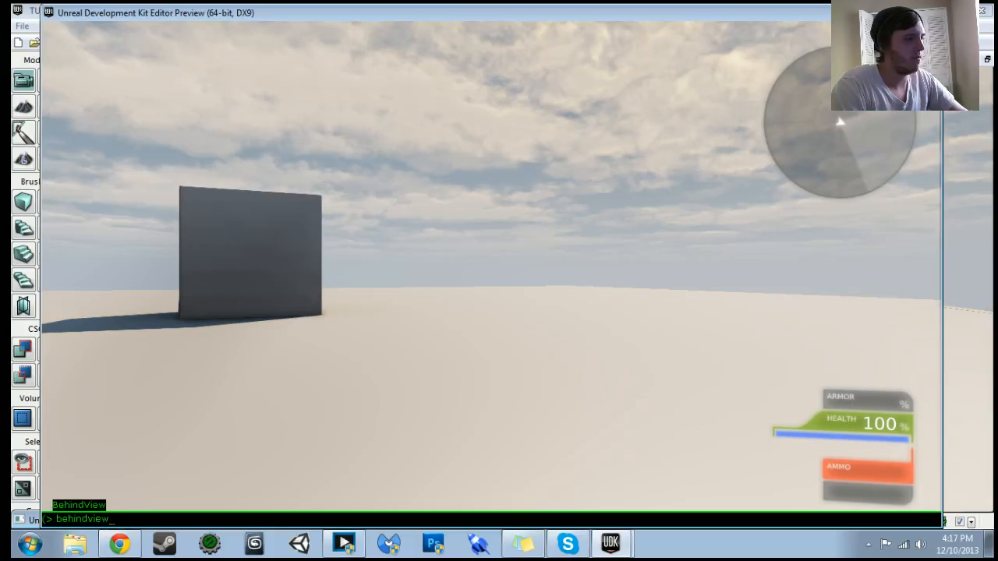
{"action": "type", "text": "ew"}
{"action": "key", "text": "Return"}
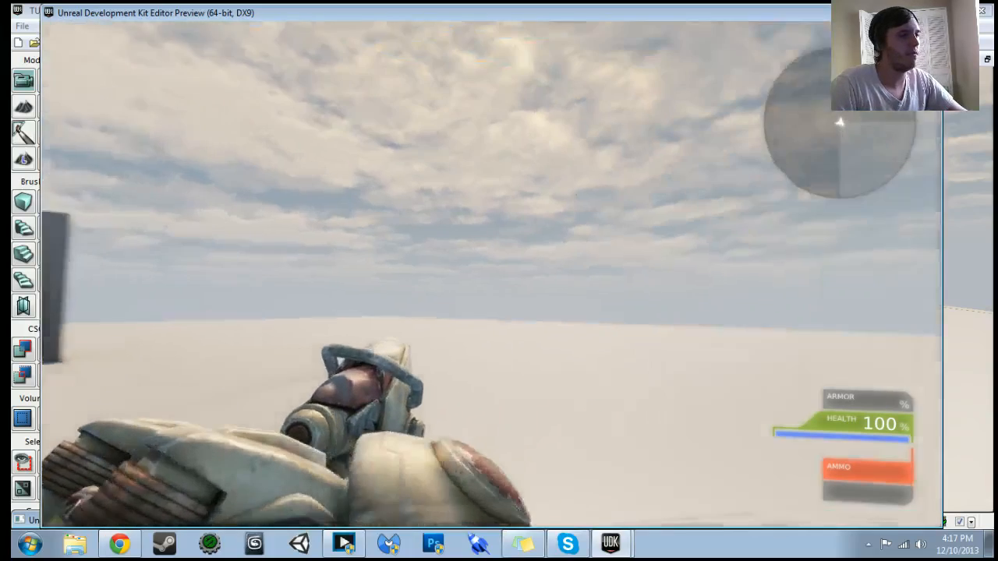
{"action": "key", "text": "g"}
{"action": "key", "text": "Escape"}
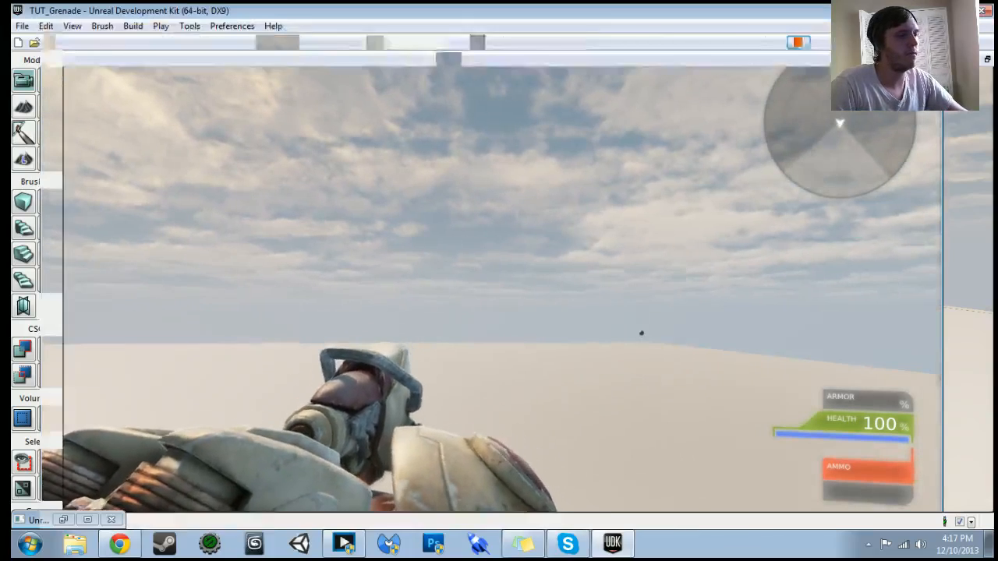
- Examine the Kismet rotation chain from Get Location and Rotation through Add Float to Set Vector Components
{"action": "left_click", "coordinate": [356, 45]}
{"action": "scroll", "coordinate": [559, 262], "scroll_direction": "down", "scroll_amount": 6}
{"action": "left_click_drag", "start_coordinate": [555, 261], "coordinate": [213, 216]}
{"action": "left_click_drag", "start_coordinate": [475, 343], "coordinate": [392, 305]}
{"action": "scroll", "coordinate": [382, 300], "scroll_direction": "up", "scroll_amount": 4}
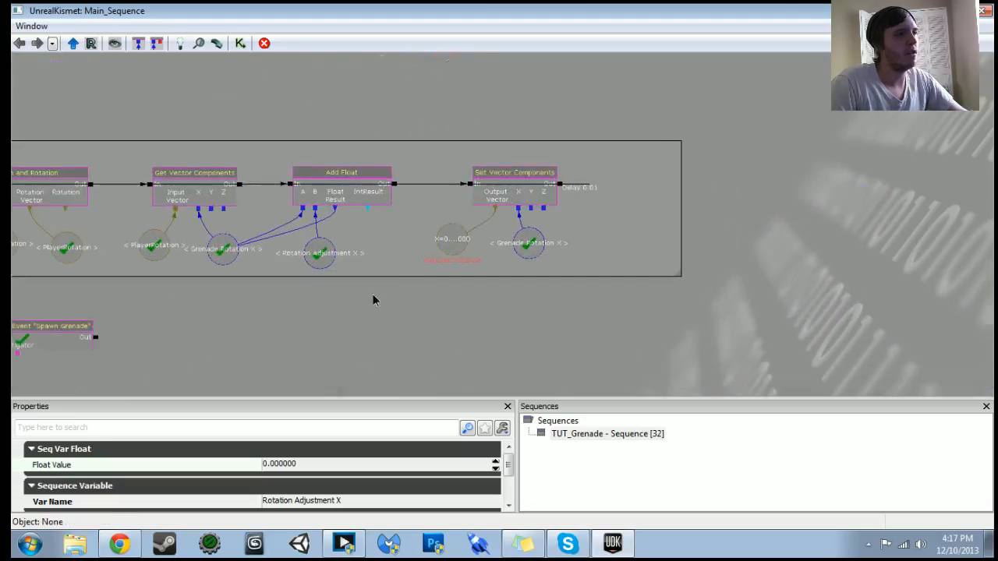
{"action": "left_click", "coordinate": [404, 262]}
{"action": "scroll", "coordinate": [405, 223], "scroll_direction": "up", "scroll_amount": 2}
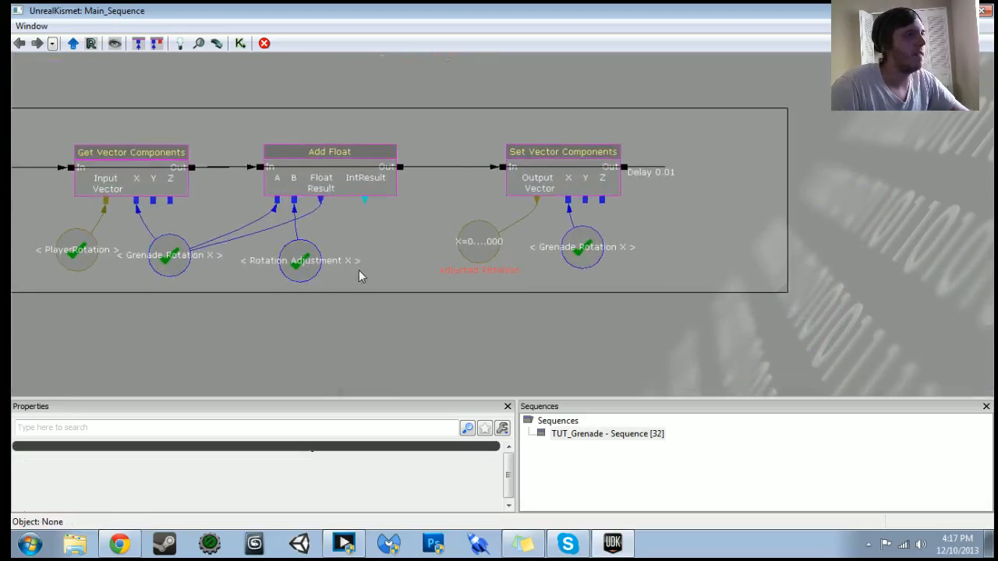
{"action": "left_click_drag", "start_coordinate": [206, 292], "coordinate": [398, 277]}
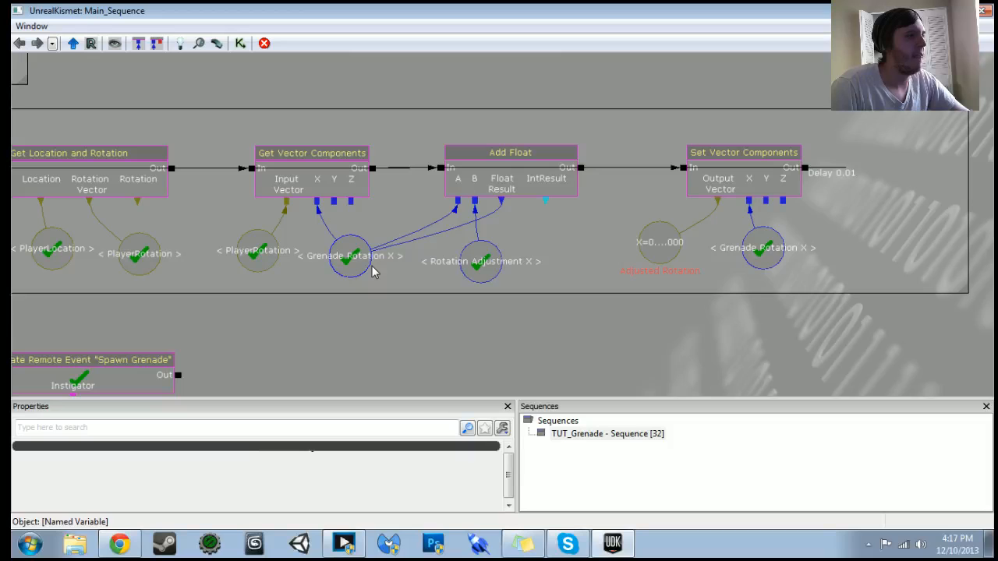
- Add a Log action in the empty area above the Default Inventory comment box
{"action": "scroll", "coordinate": [363, 266], "scroll_direction": "down", "scroll_amount": 5}
{"action": "left_click_drag", "start_coordinate": [273, 86], "coordinate": [449, 221]}
{"action": "left_click_drag", "start_coordinate": [426, 164], "coordinate": [475, 266]}
{"action": "scroll", "coordinate": [340, 199], "scroll_direction": "up", "scroll_amount": 2}
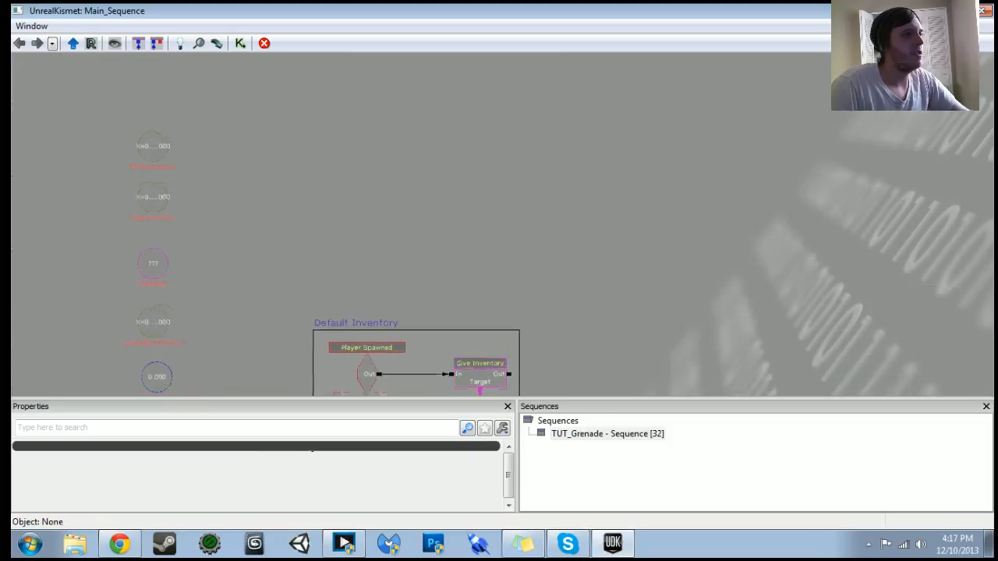
{"action": "left_click", "coordinate": [333, 188]}
{"action": "left_click_drag", "start_coordinate": [387, 248], "coordinate": [452, 249]}
- Create a Level Loaded event and place it beside the Log action, facing its In
{"action": "right_click", "coordinate": [448, 246]}
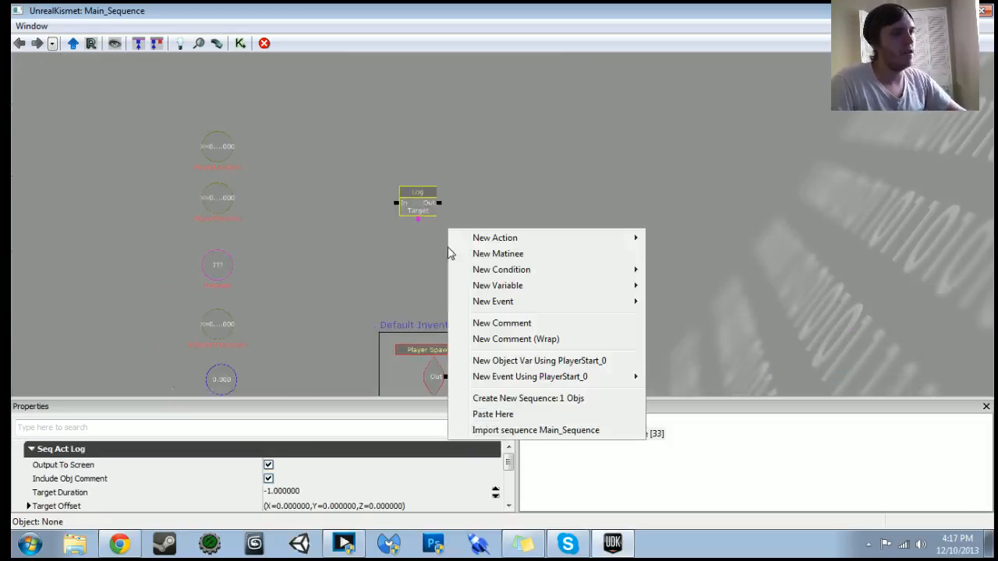
{"action": "mouse_move", "coordinate": [506, 302]}
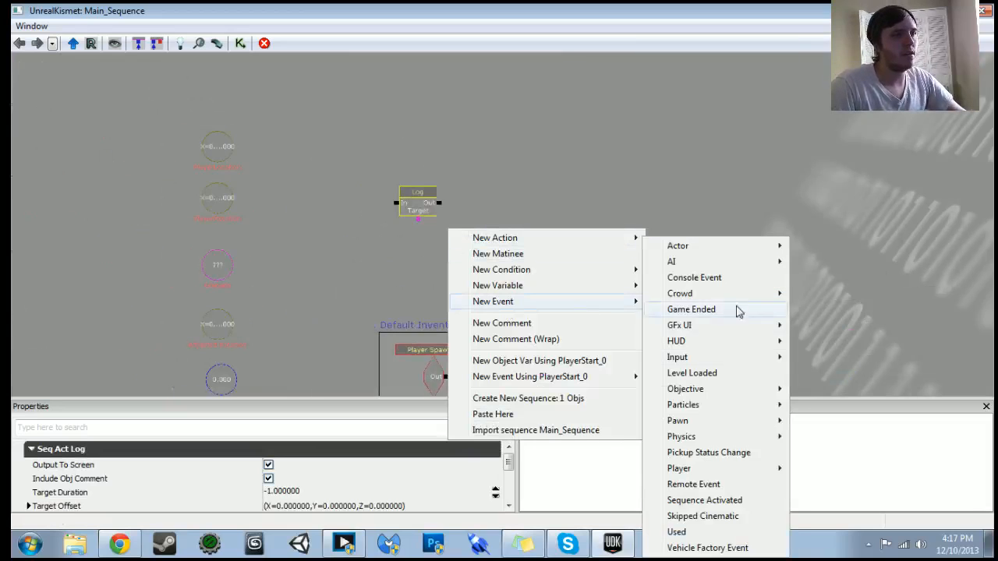
{"action": "left_click", "coordinate": [737, 381]}
{"action": "scroll", "coordinate": [483, 327], "scroll_direction": "up", "scroll_amount": 4}
{"action": "left_click_drag", "start_coordinate": [466, 323], "coordinate": [258, 191], "text": "ctrl"}
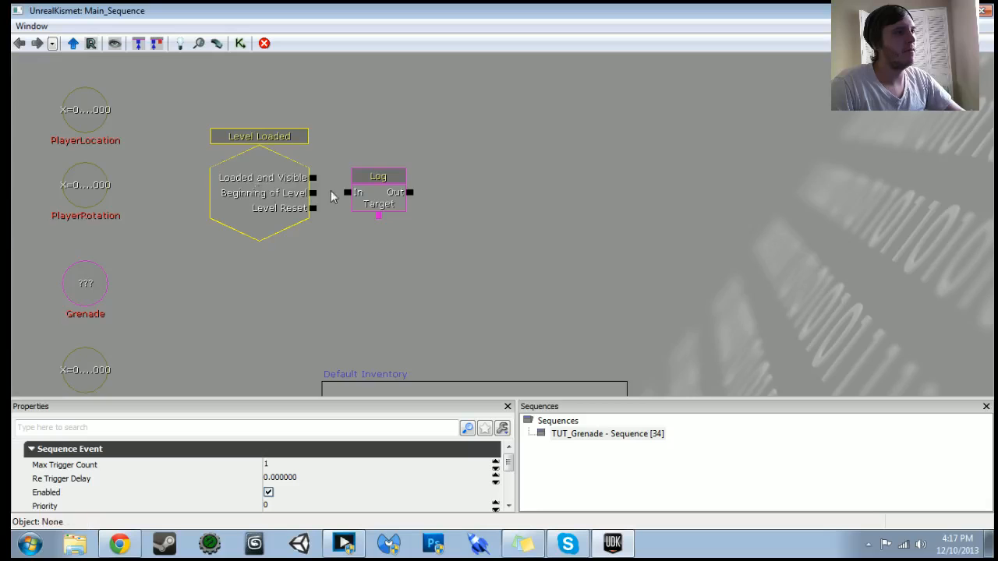
- Link Level Loaded's Loaded and Visible output to Log's In and attach a player variable with All Players disabled to Log's Target
{"action": "left_click_drag", "start_coordinate": [321, 188], "coordinate": [550, 195]}
{"action": "left_click", "coordinate": [370, 196]}
{"action": "left_click", "coordinate": [294, 195]}
{"action": "left_click", "coordinate": [294, 199]}
{"action": "left_click_drag", "start_coordinate": [294, 199], "coordinate": [505, 189], "text": "ctrl"}
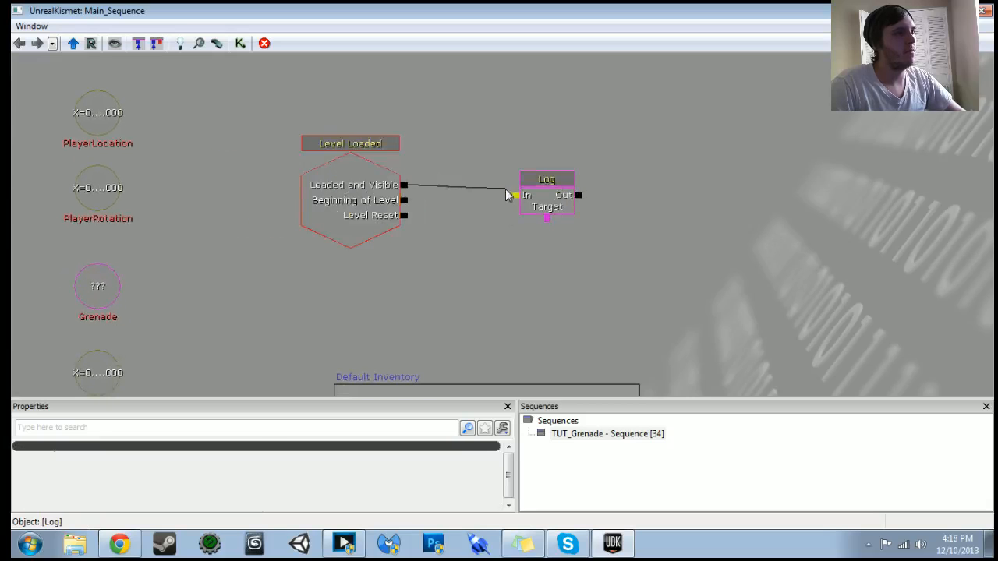
{"action": "key", "text": "p"}
{"action": "left_click", "coordinate": [547, 221]}
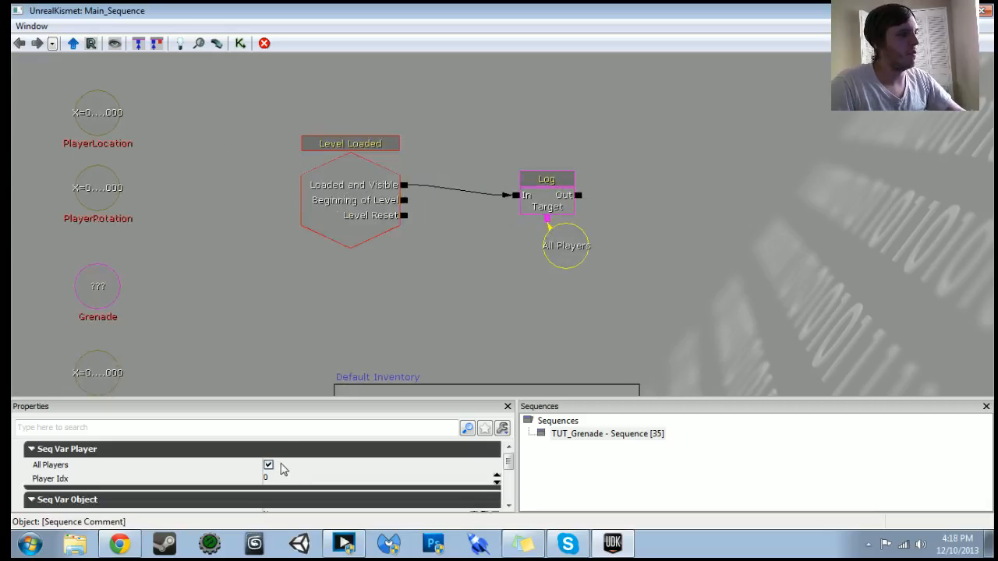
- Expose the Float variable connector on the Log action
{"action": "left_click", "coordinate": [560, 178]}
{"action": "right_click", "coordinate": [558, 176]}
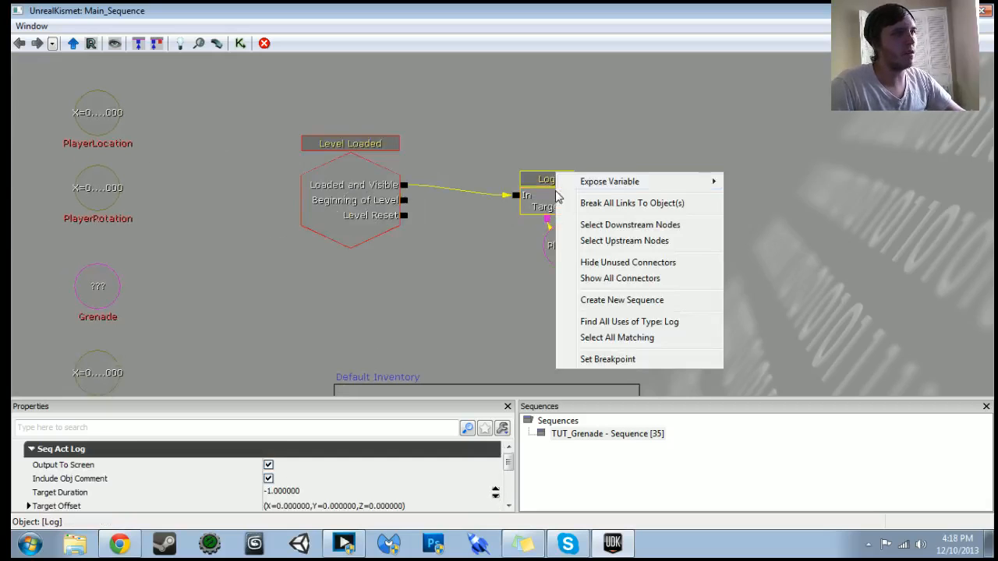
{"action": "mouse_move", "coordinate": [579, 183]}
{"action": "left_click", "coordinate": [768, 261]}
- Copy the Grenade Rotation X named variable from the rotation chain, place it below the Log action and link it to Log's Float
{"action": "scroll", "coordinate": [532, 261], "scroll_direction": "down", "scroll_amount": 6}
{"action": "left_click_drag", "start_coordinate": [532, 260], "coordinate": [263, 67]}
{"action": "scroll", "coordinate": [533, 260], "scroll_direction": "up", "scroll_amount": 4}
{"action": "left_click", "coordinate": [351, 284]}
{"action": "key", "text": "ctrl+c"}
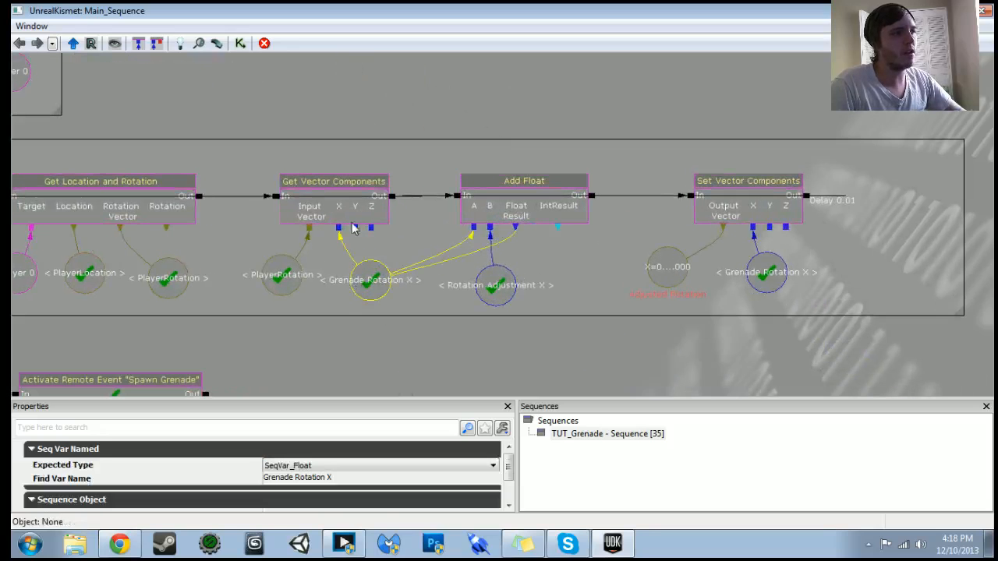
{"action": "key", "text": "ctrl+v"}
{"action": "left_click_drag", "start_coordinate": [351, 191], "coordinate": [497, 307]}
{"action": "left_click_drag", "start_coordinate": [562, 375], "coordinate": [14, 206], "text": "ctrl"}
{"action": "left_click_drag", "start_coordinate": [227, 200], "coordinate": [345, 212]}
{"action": "left_click", "coordinate": [311, 192]}
{"action": "left_click_drag", "start_coordinate": [244, 238], "coordinate": [265, 233]}
{"action": "left_click", "coordinate": [290, 181]}
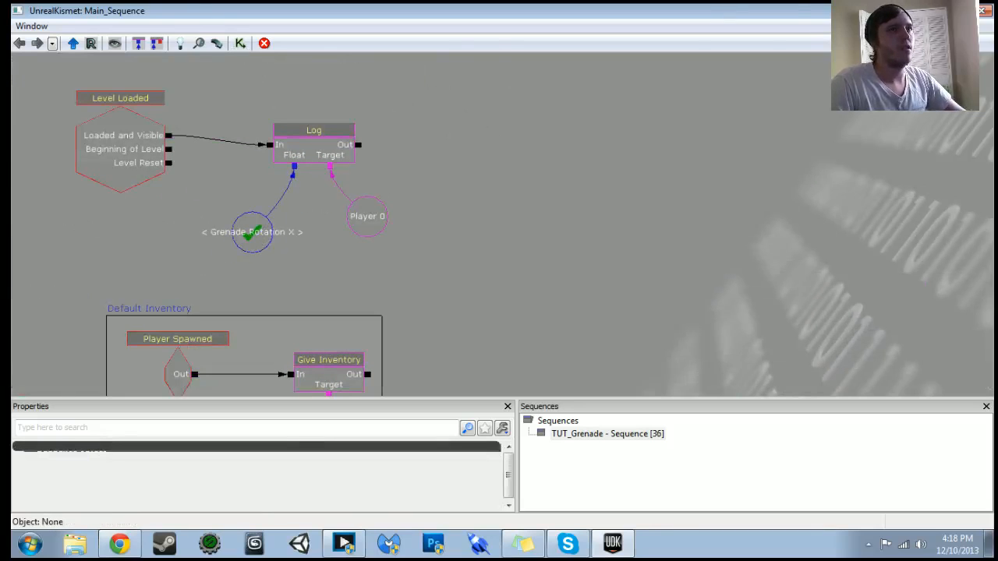
- Set the activation delay of the Log action's Out to 0.01
{"action": "left_click", "coordinate": [937, 11]}
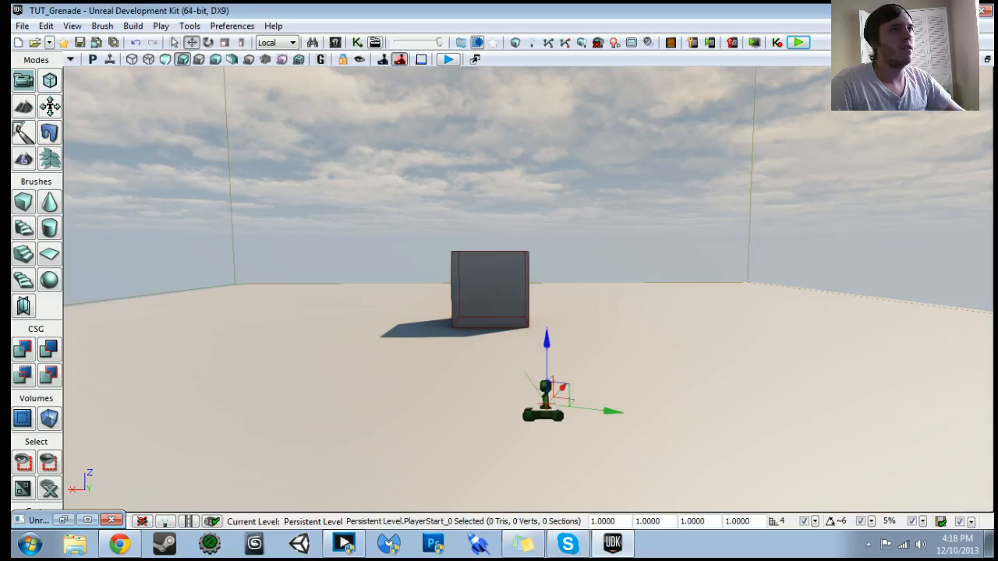
{"action": "left_click", "coordinate": [356, 43]}
{"action": "right_click", "coordinate": [354, 145]}
{"action": "left_click", "coordinate": [415, 249]}
{"action": "type", "text": "0.01"}
{"action": "key", "text": "Return"}
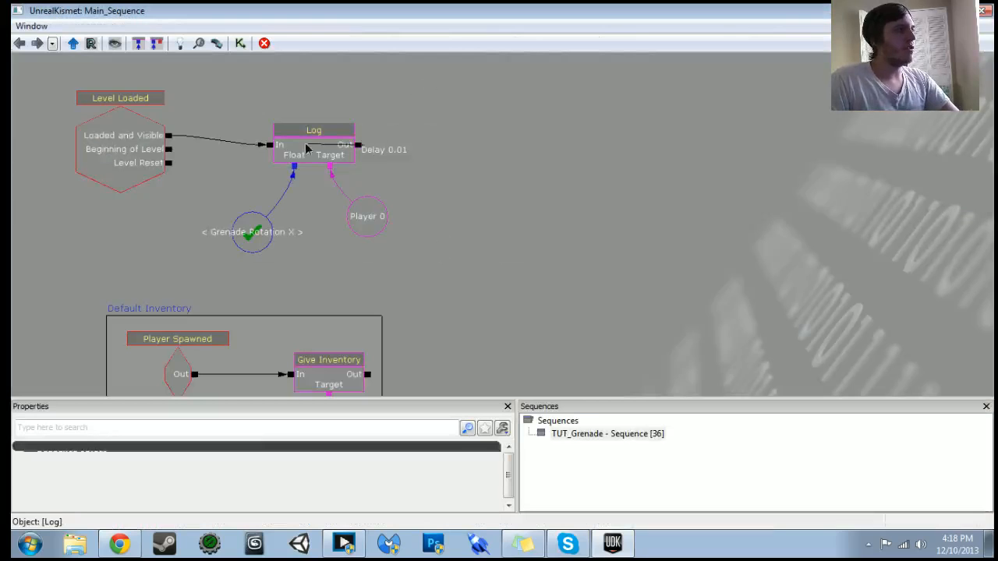
- Set the activation delay of Log's Out to 0.1 and link Out back to Log's In
{"action": "right_click", "coordinate": [359, 146]}
{"action": "left_click", "coordinate": [416, 248]}
{"action": "type", "text": "0.1"}
{"action": "key", "text": "Return"}
{"action": "left_click_drag", "start_coordinate": [359, 146], "coordinate": [267, 150]}
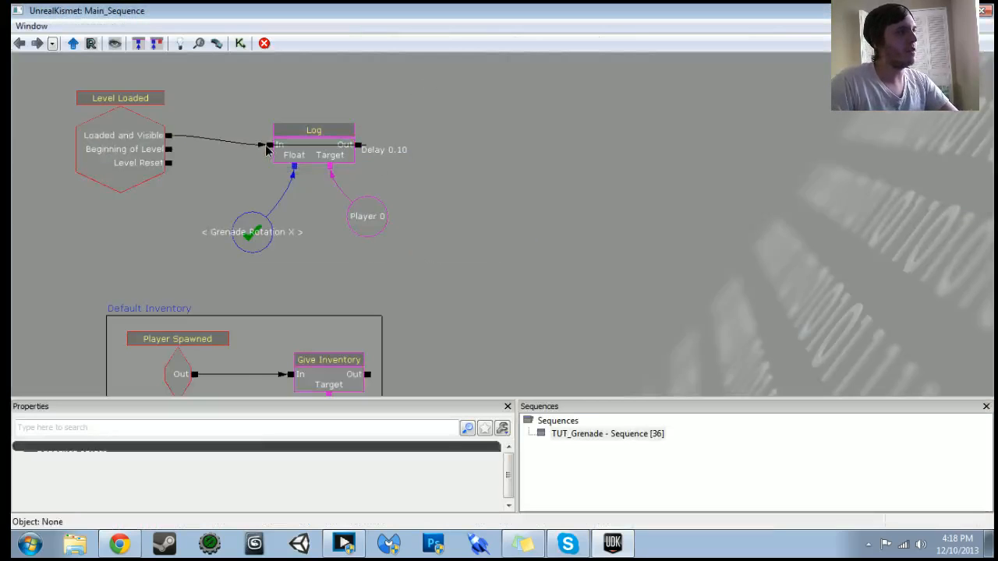
- Playtest the level and look around to read the logged Grenade Rotation X values
{"action": "left_click", "coordinate": [936, 11]}
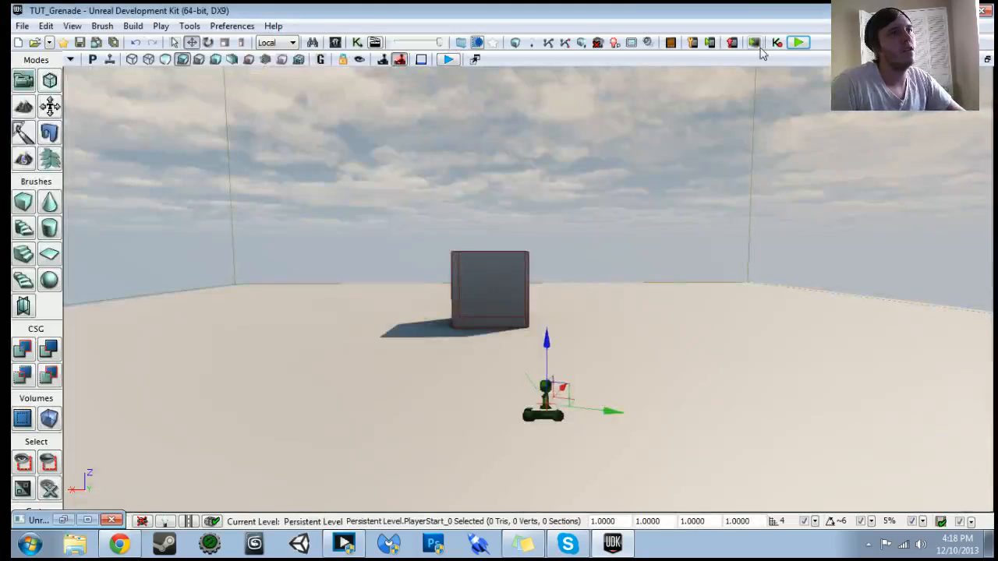
{"action": "left_click", "coordinate": [797, 43]}
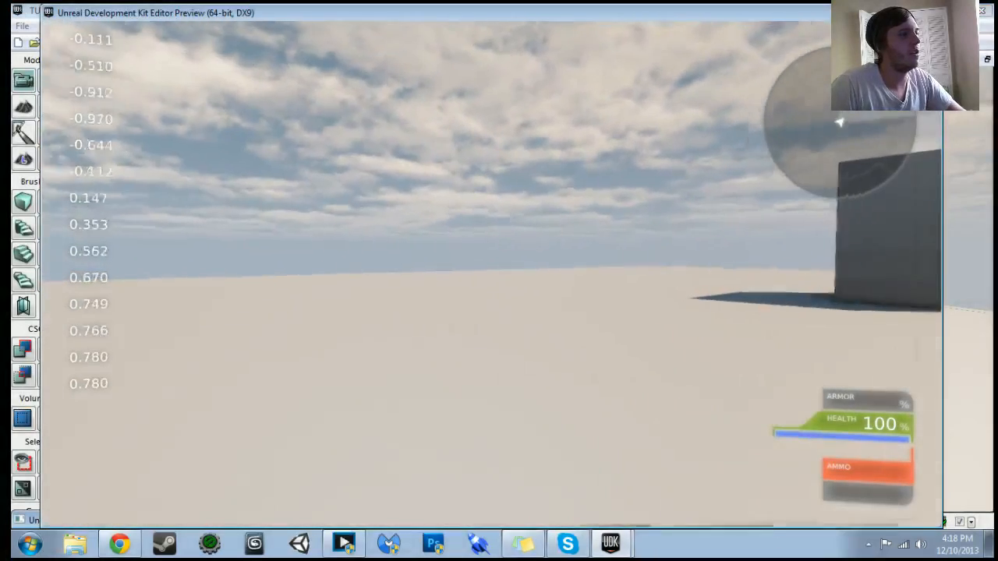
{"action": "key", "text": "Escape"}
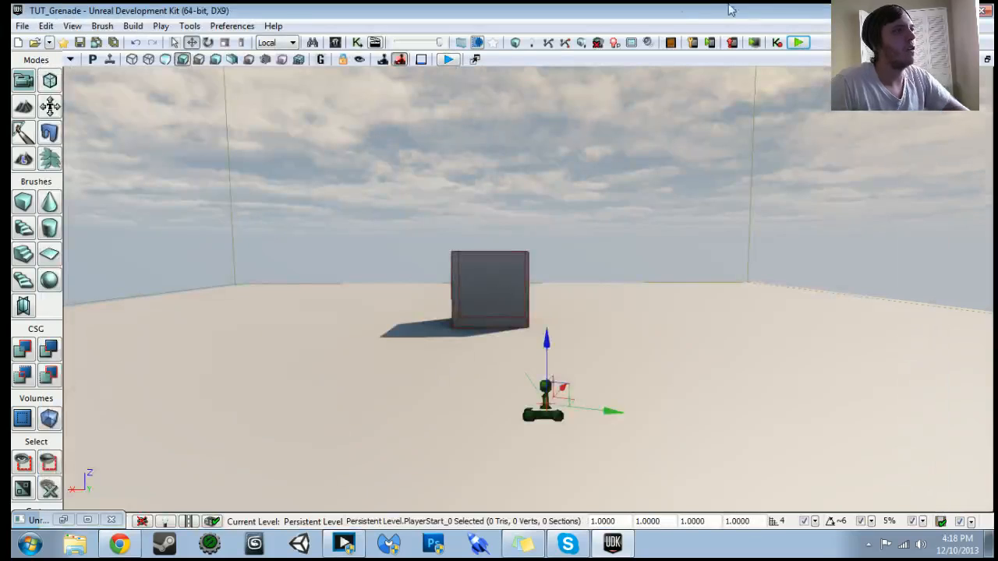
- Find the Rotation Adjustment X float variable beside the Default Inventory box and set its value to 0.1
{"action": "left_click", "coordinate": [356, 42]}
{"action": "scroll", "coordinate": [497, 193], "scroll_direction": "down", "scroll_amount": 5}
{"action": "scroll", "coordinate": [441, 204], "scroll_direction": "up", "scroll_amount": 8}
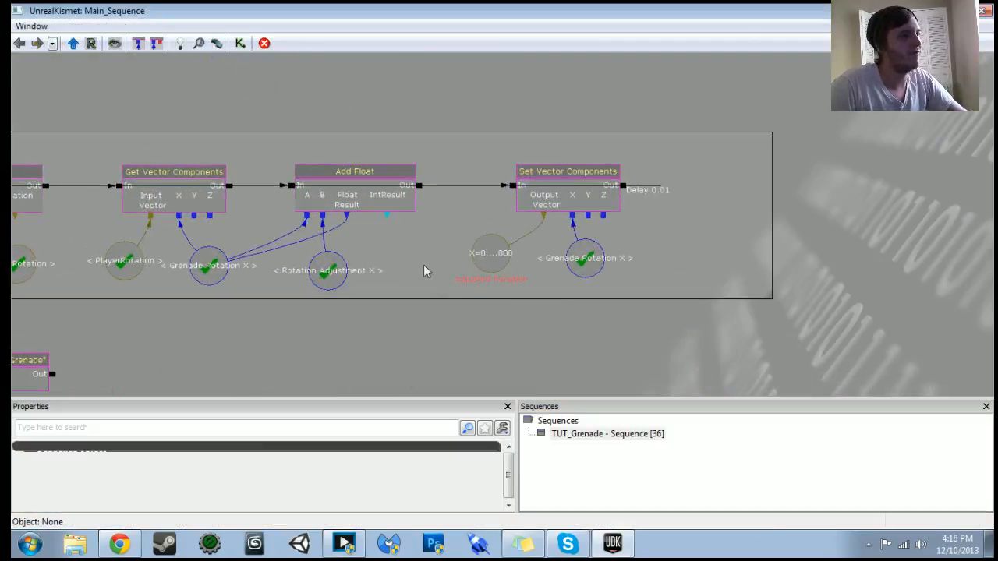
{"action": "left_click_drag", "start_coordinate": [433, 249], "coordinate": [573, 251]}
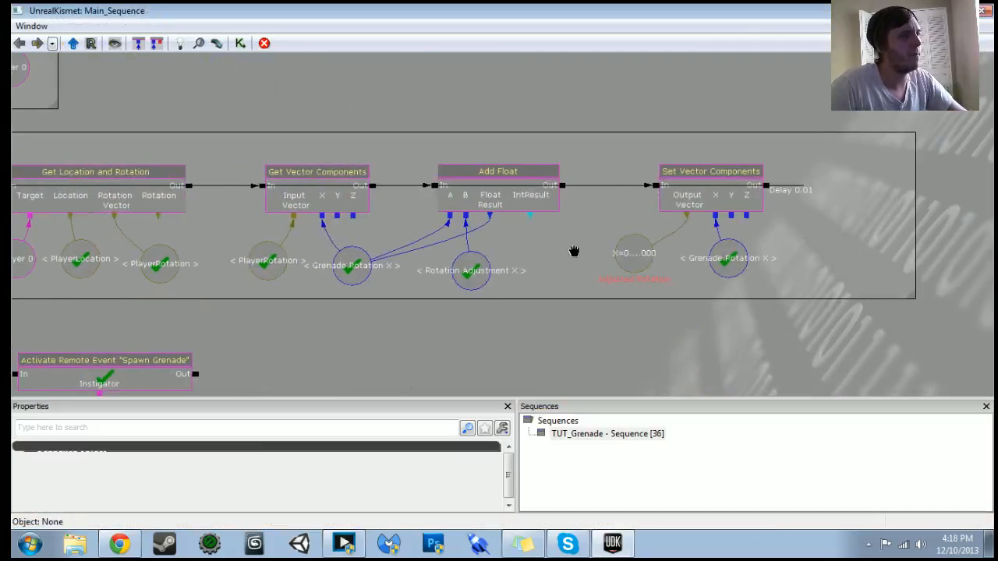
{"action": "scroll", "coordinate": [572, 252], "scroll_direction": "down", "scroll_amount": 1}
{"action": "left_click", "coordinate": [466, 279]}
{"action": "scroll", "coordinate": [444, 296], "scroll_direction": "down", "scroll_amount": 8}
{"action": "left_click_drag", "start_coordinate": [124, 273], "coordinate": [473, 293]}
{"action": "scroll", "coordinate": [473, 296], "scroll_direction": "up", "scroll_amount": 8}
{"action": "left_click", "coordinate": [290, 274]}
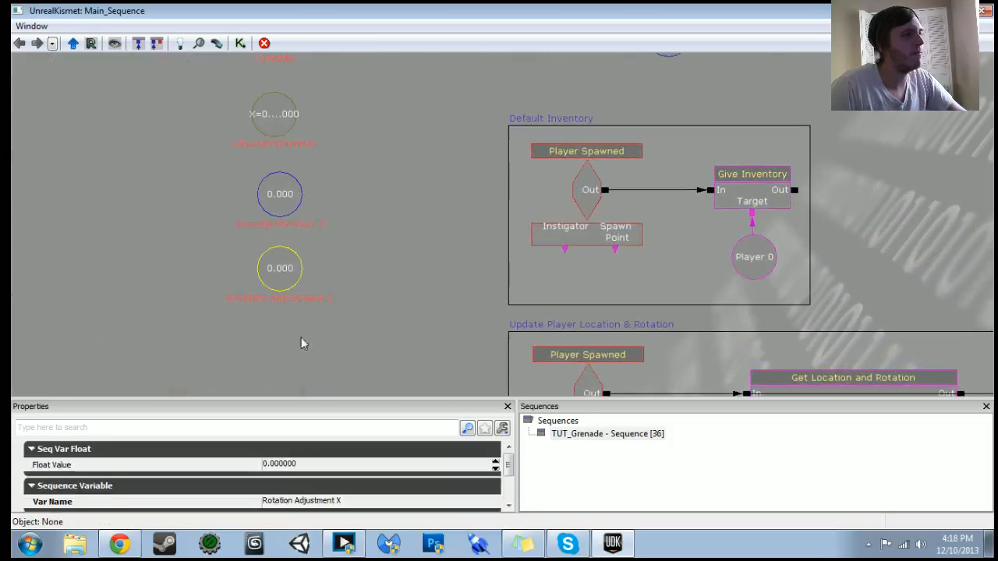
{"action": "left_click", "coordinate": [320, 465]}
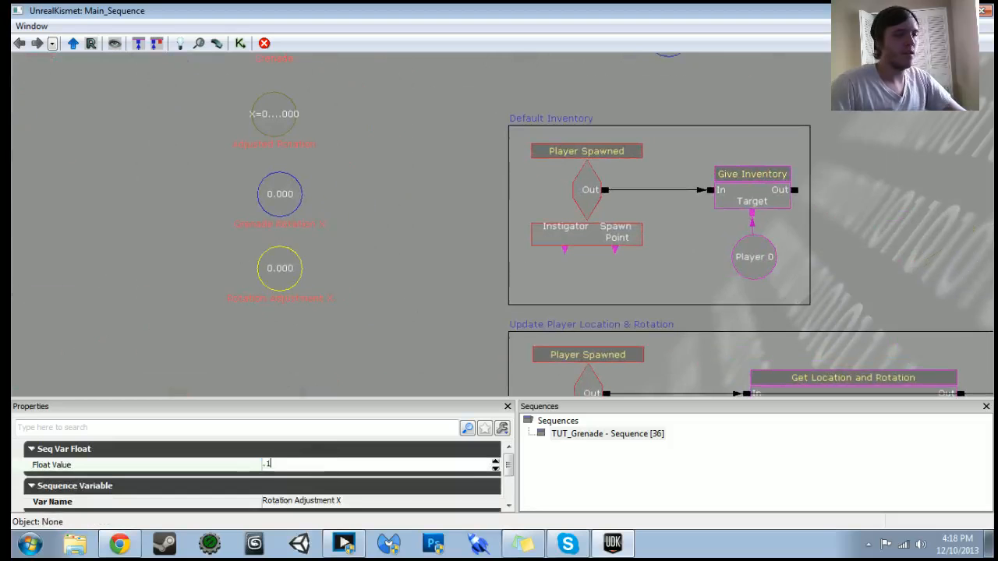
{"action": "type", "text": ".1"}
{"action": "key", "text": "Return"}
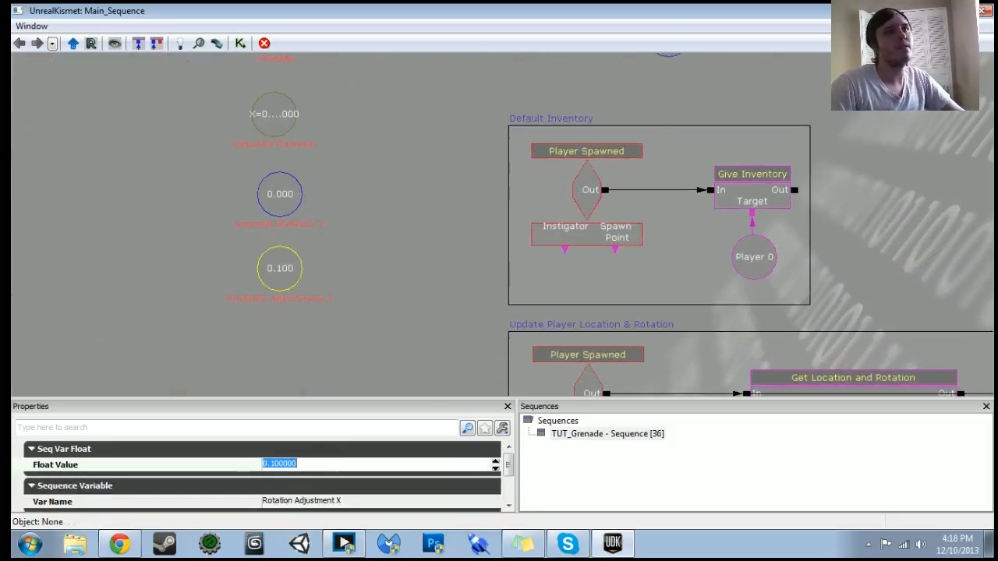
- Playtest the level in third person with the behindview console command to check the grenade throw
{"action": "left_click", "coordinate": [946, 10]}
{"action": "left_click", "coordinate": [798, 43]}
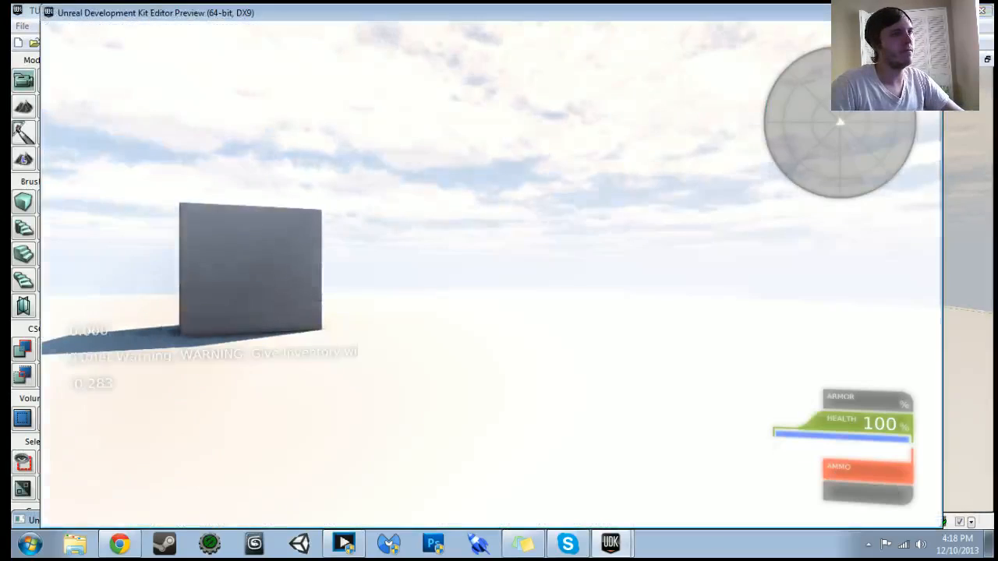
{"action": "key", "text": "grave"}
{"action": "type", "text": "beind"}
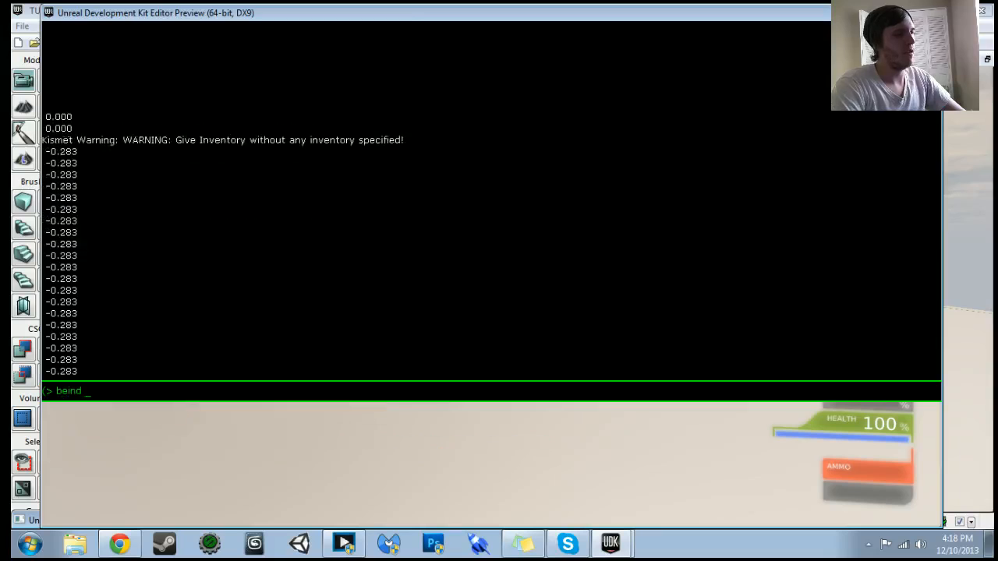
{"action": "key", "text": "BackSpace"}
{"action": "key", "text": "BackSpace"}
{"action": "key", "text": "BackSpace"}
{"action": "key", "text": "BackSpace"}
{"action": "type", "text": "hin"}
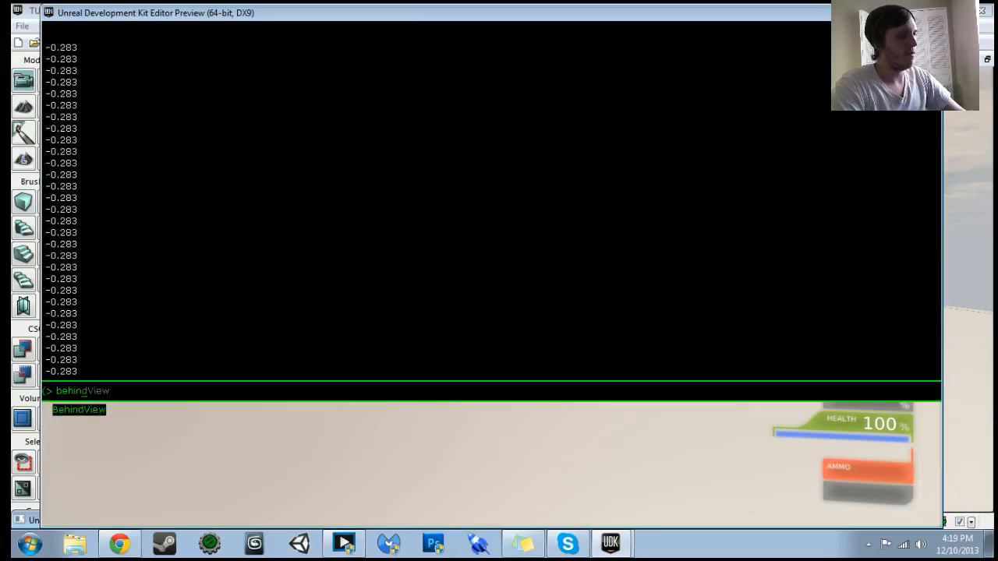
{"action": "key", "text": "Return"}
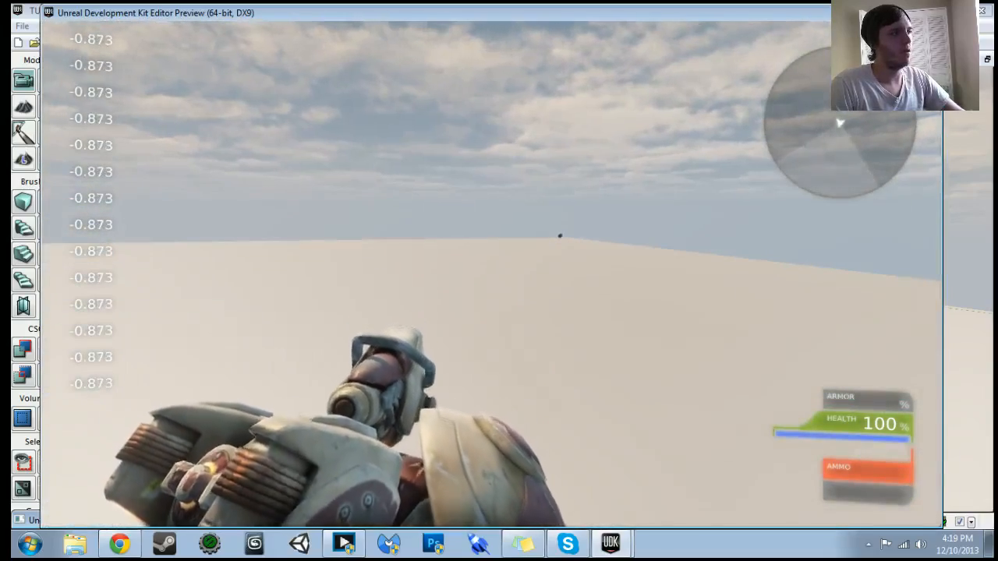
{"action": "key", "text": "Escape"}
- Break the link from Level Loaded's Loaded and Visible output to the Log action
{"action": "left_click", "coordinate": [358, 44]}
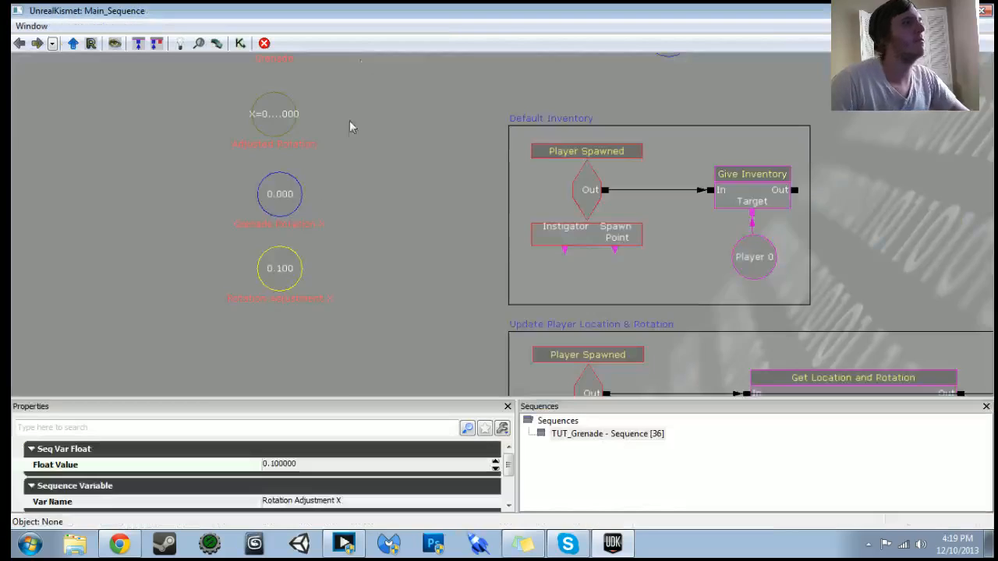
{"action": "scroll", "coordinate": [434, 285], "scroll_direction": "down", "scroll_amount": 4}
{"action": "left_click_drag", "start_coordinate": [434, 286], "coordinate": [440, 226]}
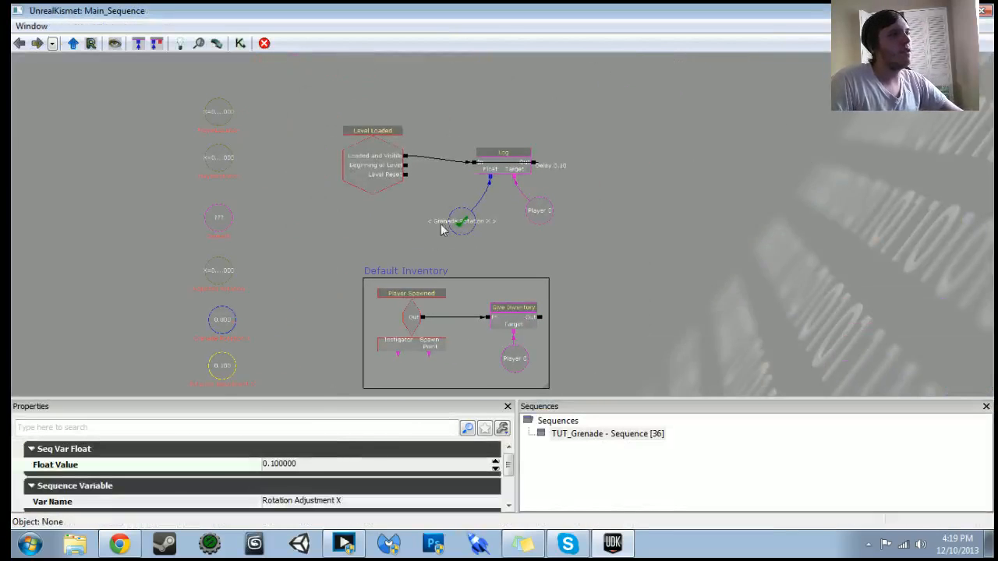
{"action": "left_click_drag", "start_coordinate": [474, 171], "coordinate": [433, 259]}
- Set the Rotation Adjustment X float variable to 0.5
{"action": "scroll", "coordinate": [433, 260], "scroll_direction": "up", "scroll_amount": 4}
{"action": "left_click_drag", "start_coordinate": [267, 295], "coordinate": [226, 319]}
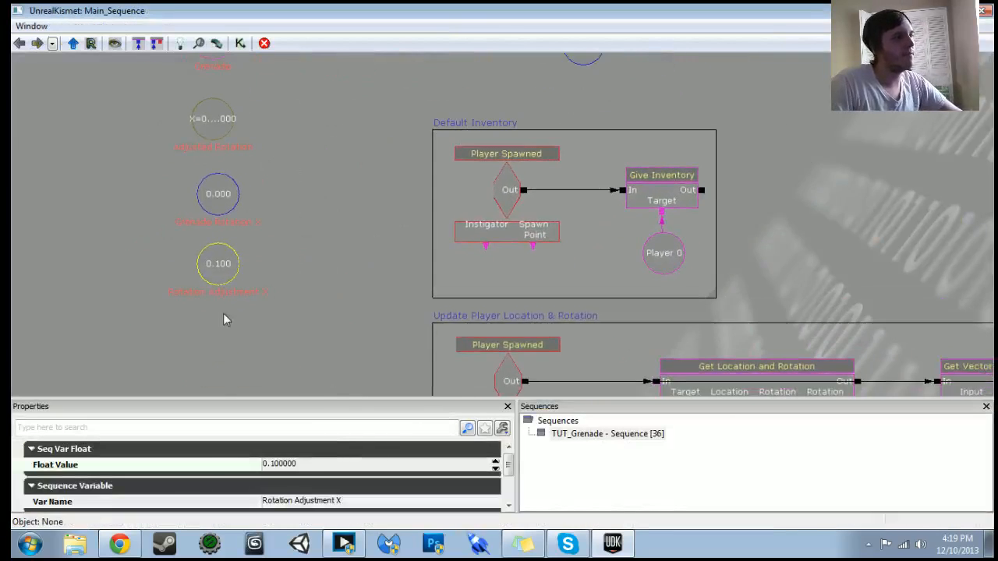
{"action": "left_click", "coordinate": [377, 464]}
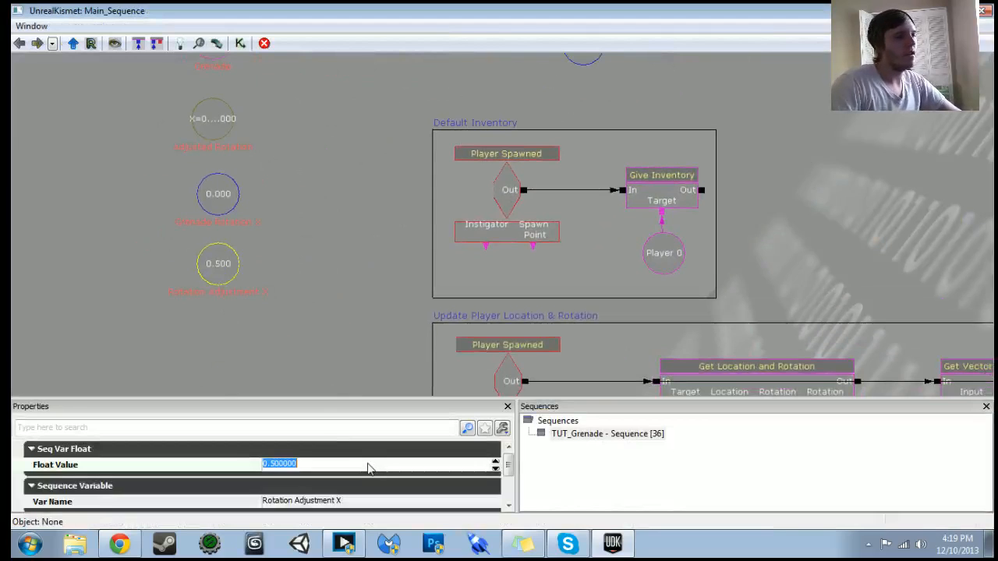
- Playtest the level using behindview to check the throw with the 0.5 rotation adjustment
{"action": "left_click", "coordinate": [945, 10]}
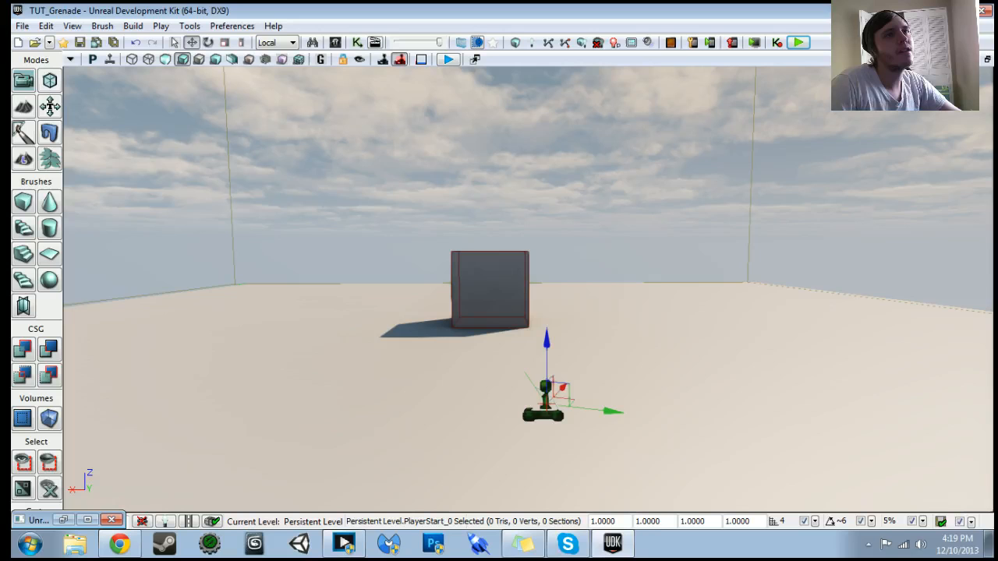
{"action": "left_click", "coordinate": [792, 44]}
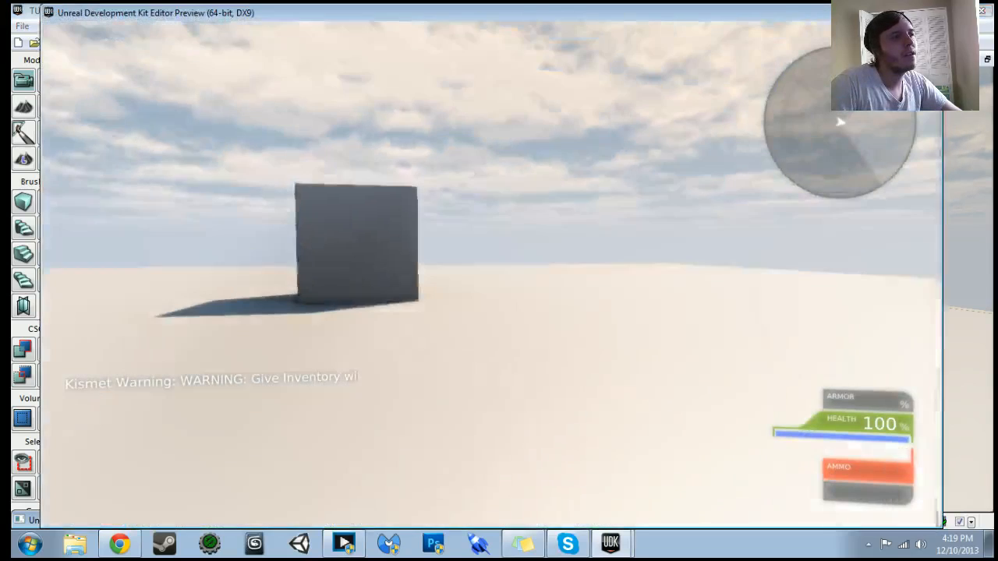
{"action": "key", "text": "grave"}
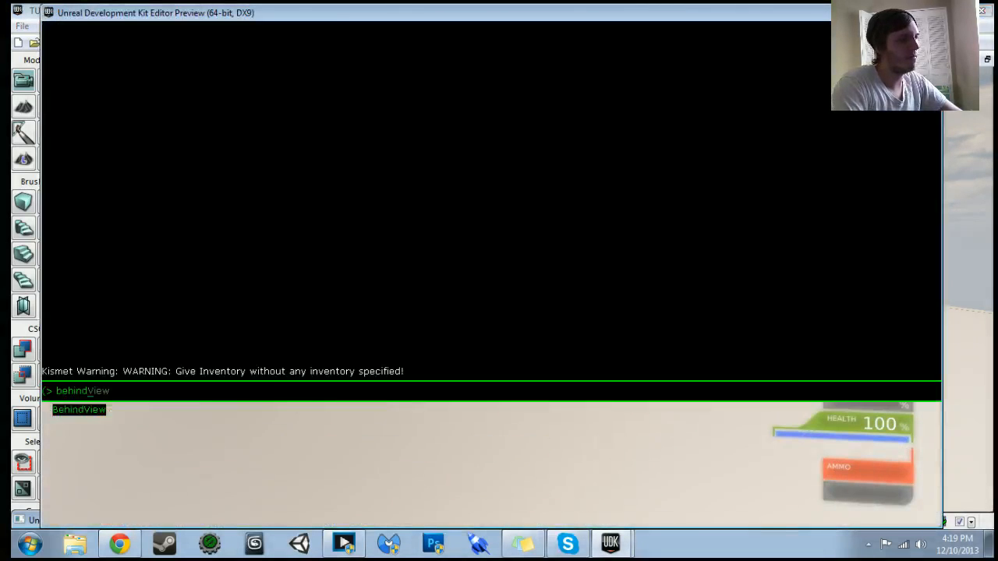
{"action": "key", "text": "Return"}
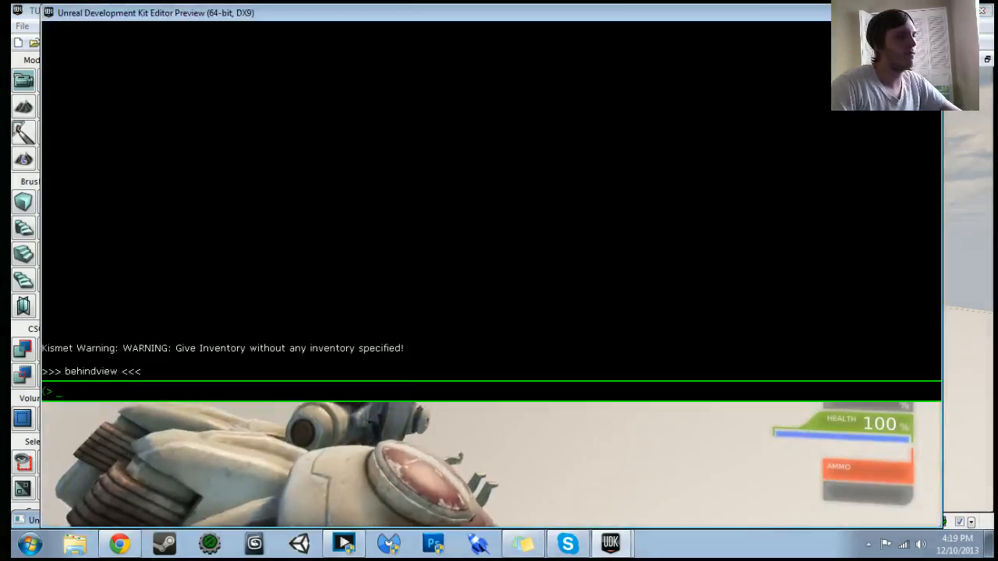
{"action": "key", "text": "Escape"}
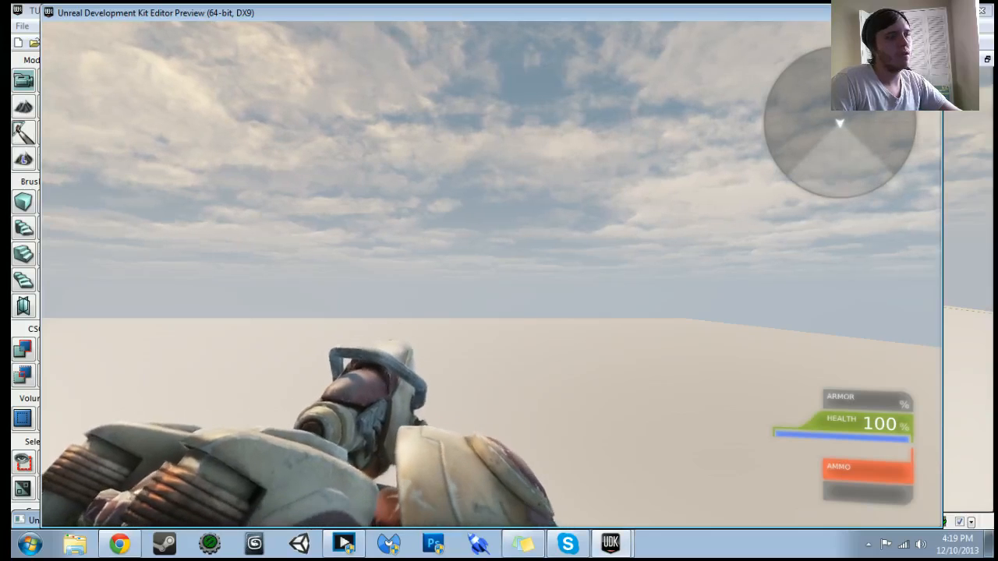
{"action": "key", "text": "Escape"}
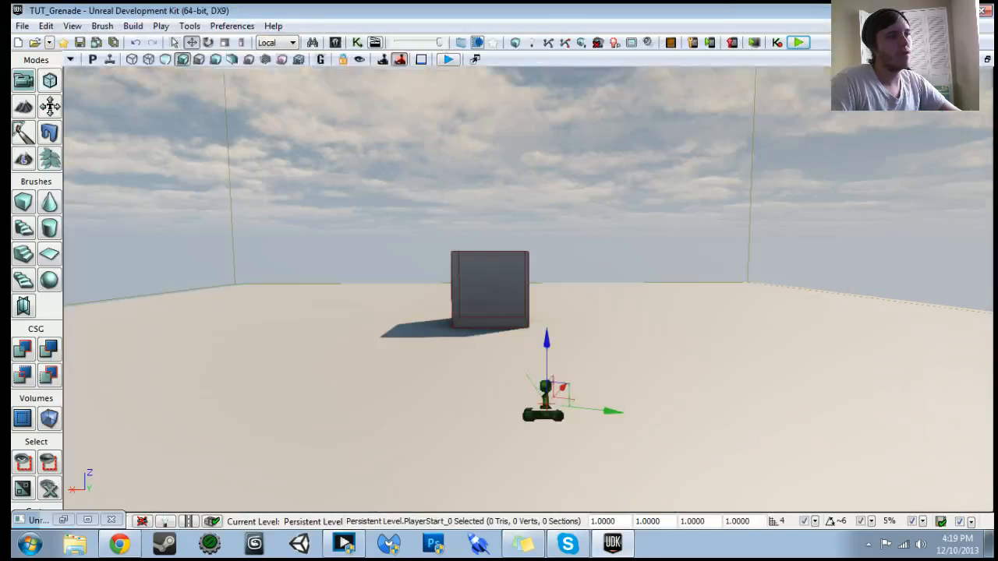
- Set the Rotation Adjustment X float variable to -1 and playtest the level using behindview
{"action": "left_click", "coordinate": [358, 43]}
{"action": "left_click", "coordinate": [343, 466]}
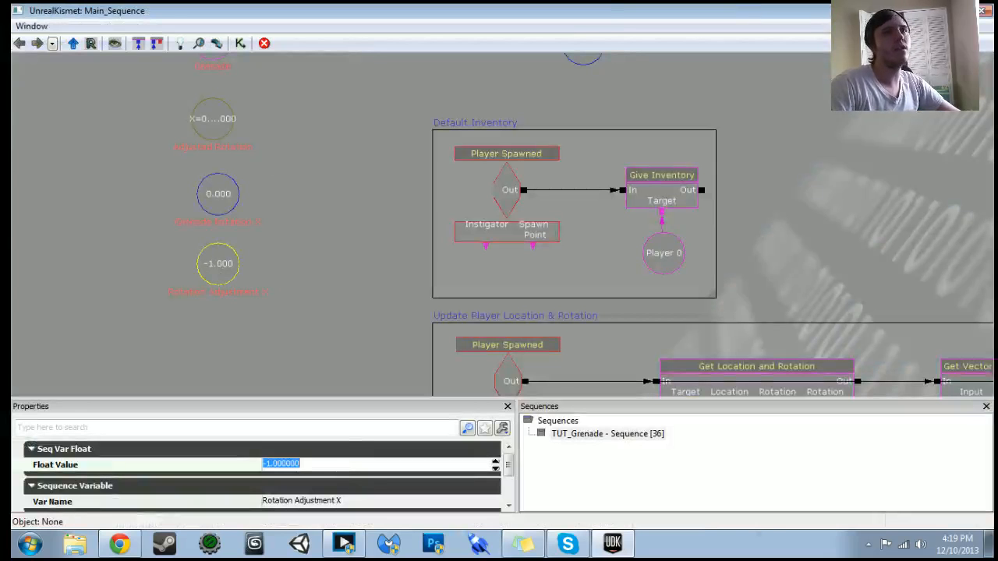
{"action": "left_click", "coordinate": [935, 11]}
{"action": "left_click", "coordinate": [800, 42]}
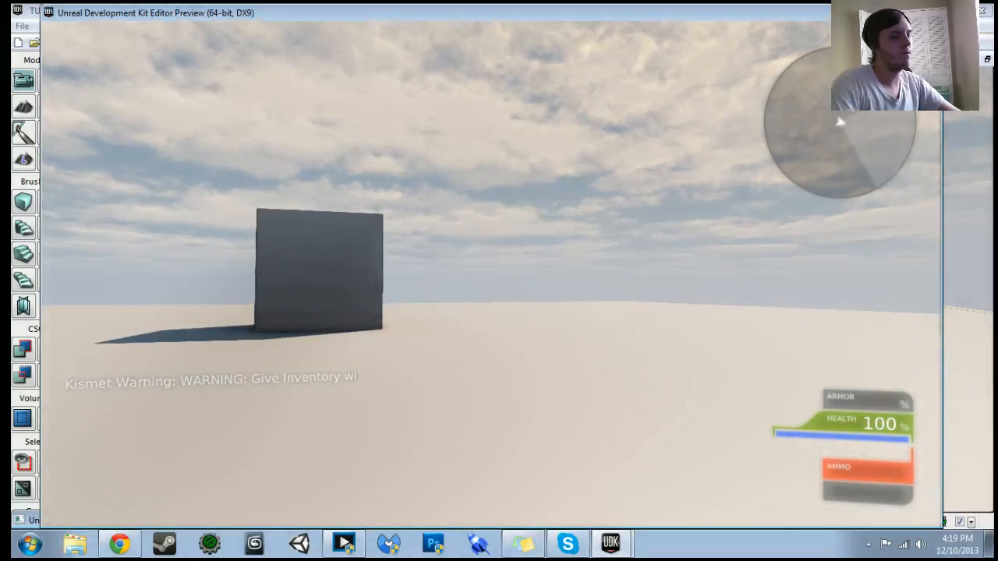
{"action": "key", "text": "grave"}
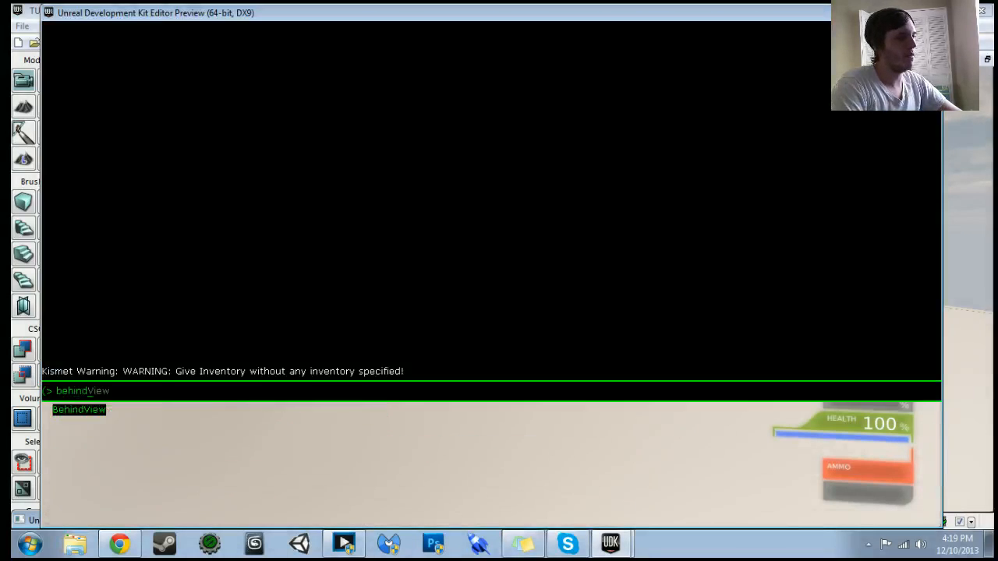
{"action": "key", "text": "Return"}
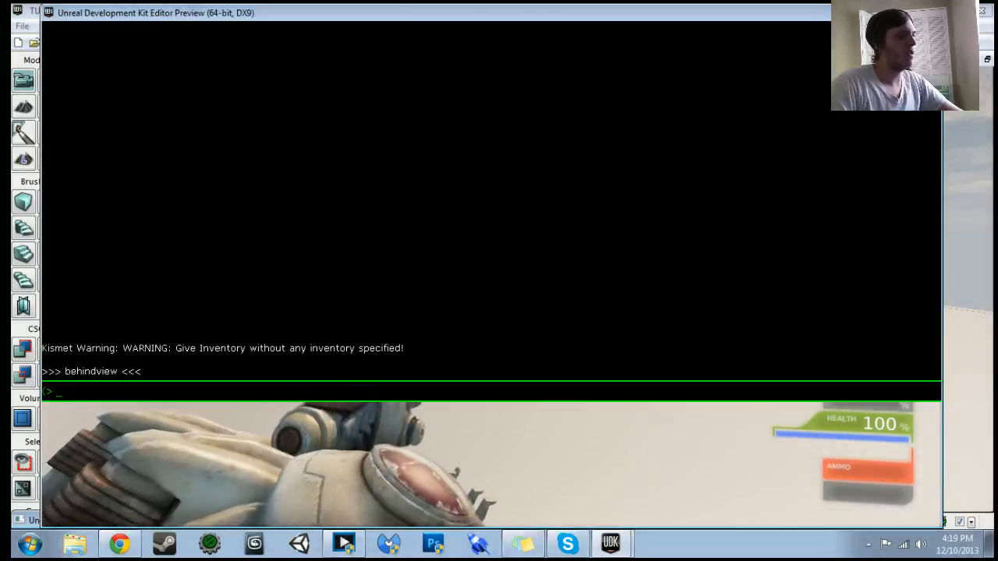
{"action": "key", "text": "grave"}
{"action": "key", "text": "Escape"}
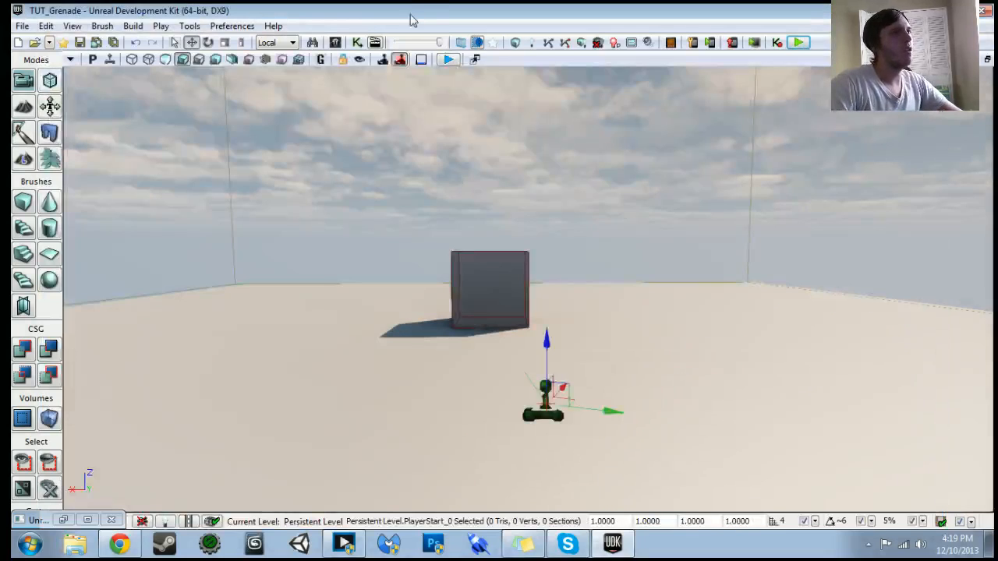
- Add a Console Command action targeting Player 0 and trigger it from Level Loaded's Loaded and Visible output
{"action": "left_click", "coordinate": [374, 42]}
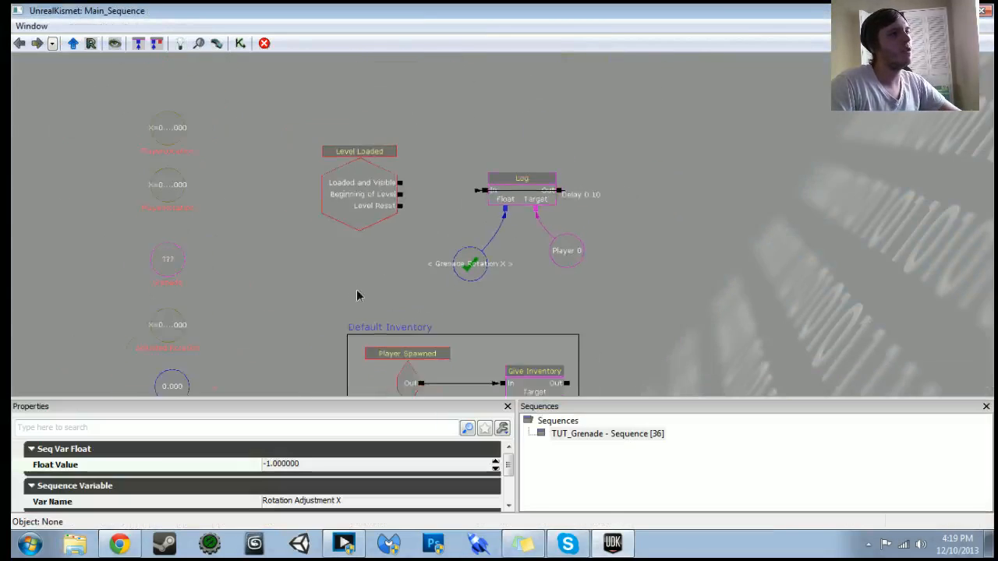
{"action": "right_click", "coordinate": [432, 184]}
{"action": "mouse_move", "coordinate": [452, 181]}
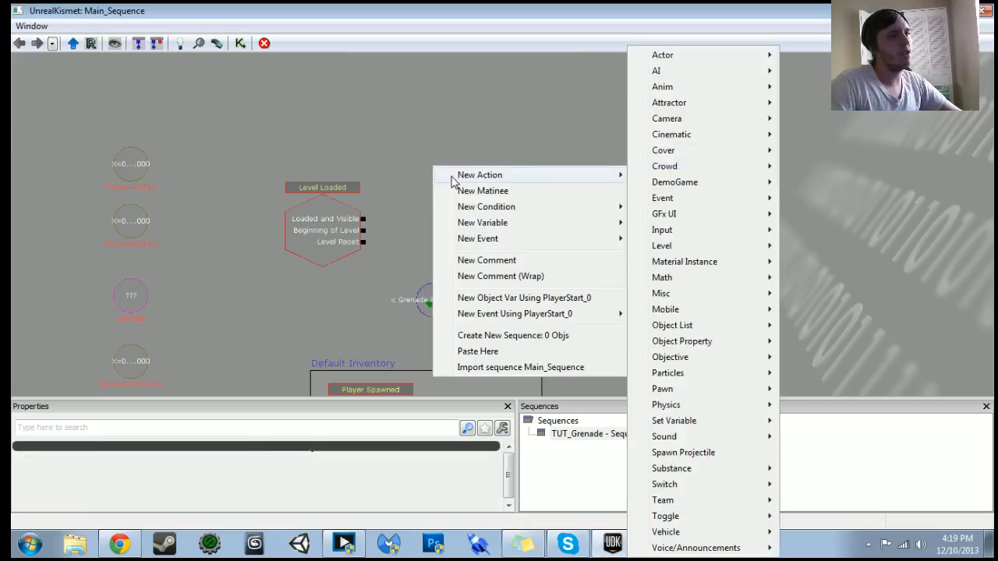
{"action": "mouse_move", "coordinate": [709, 301]}
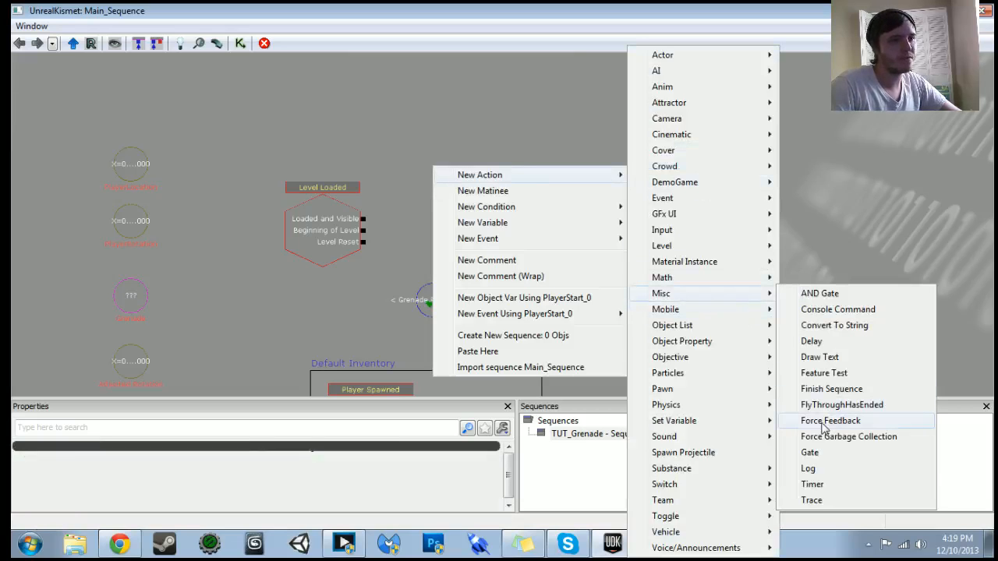
{"action": "left_click", "coordinate": [846, 310]}
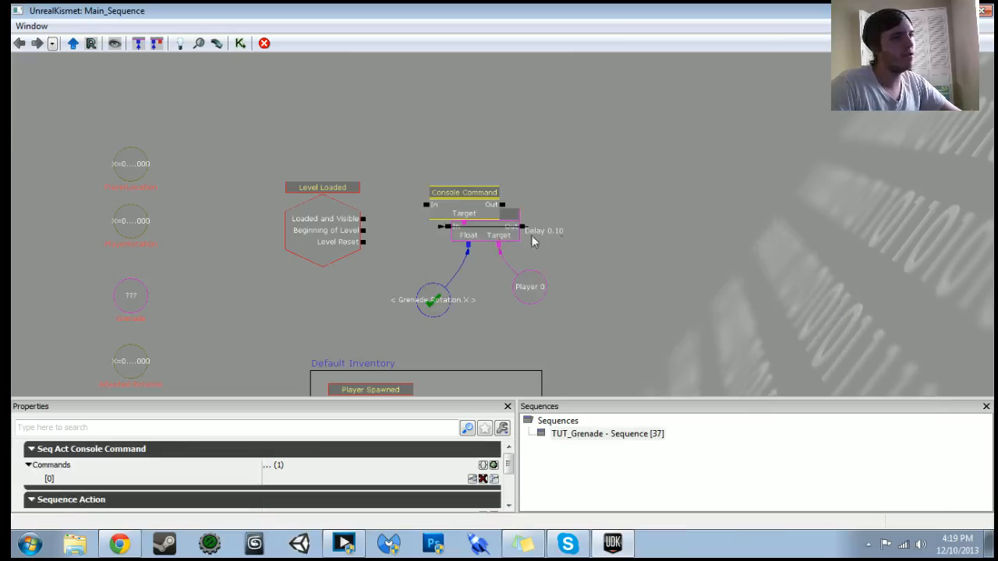
{"action": "left_click_drag", "start_coordinate": [476, 162], "coordinate": [529, 282]}
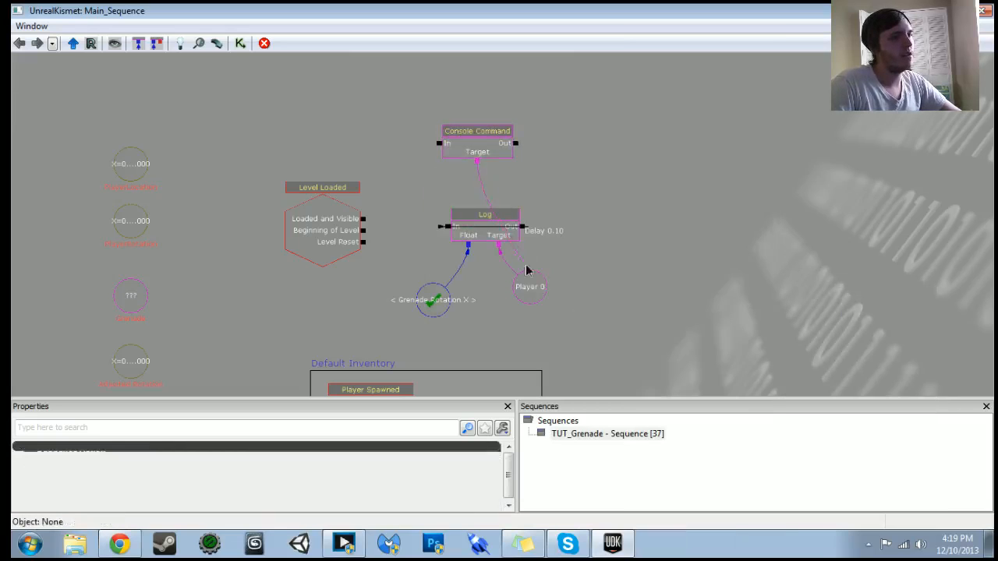
{"action": "left_click_drag", "start_coordinate": [438, 143], "coordinate": [439, 144]}
- Set the Console Command action's first command to BehindView
{"action": "left_click", "coordinate": [494, 155]}
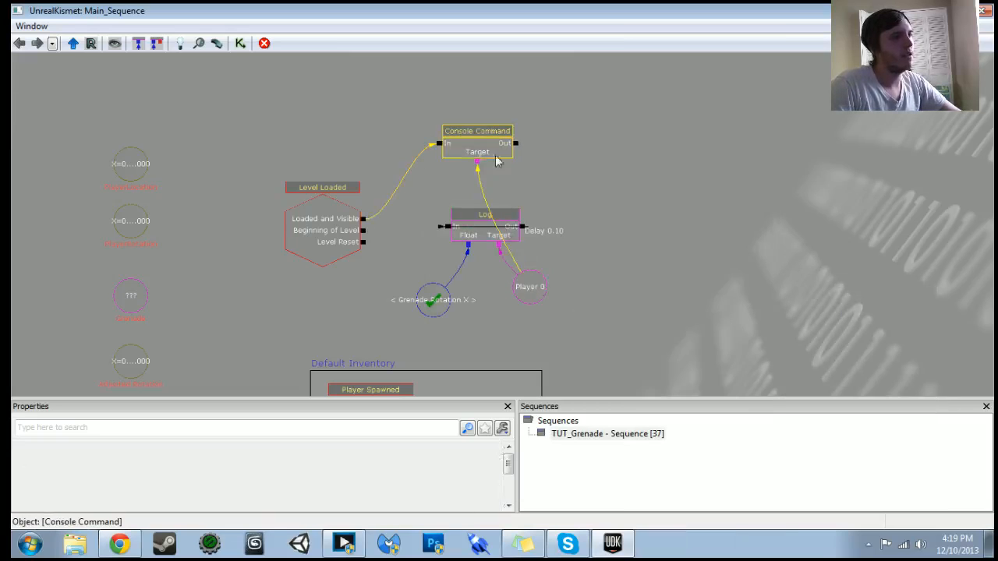
{"action": "left_click", "coordinate": [305, 490]}
{"action": "left_click", "coordinate": [307, 450]}
{"action": "left_click", "coordinate": [303, 480]}
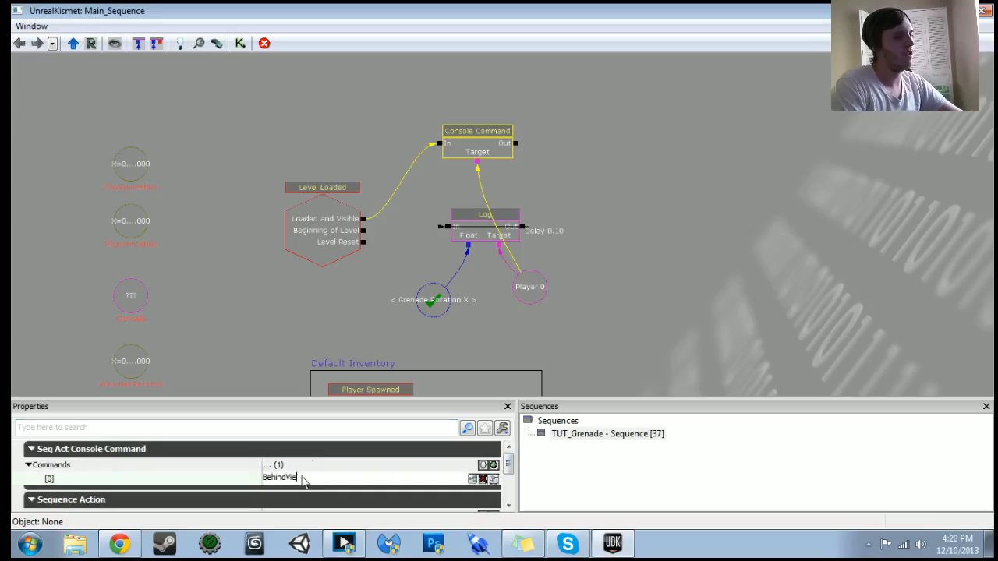
- Playtest the level to check the BehindView command at level start and the grenade throw
{"action": "left_click", "coordinate": [936, 11]}
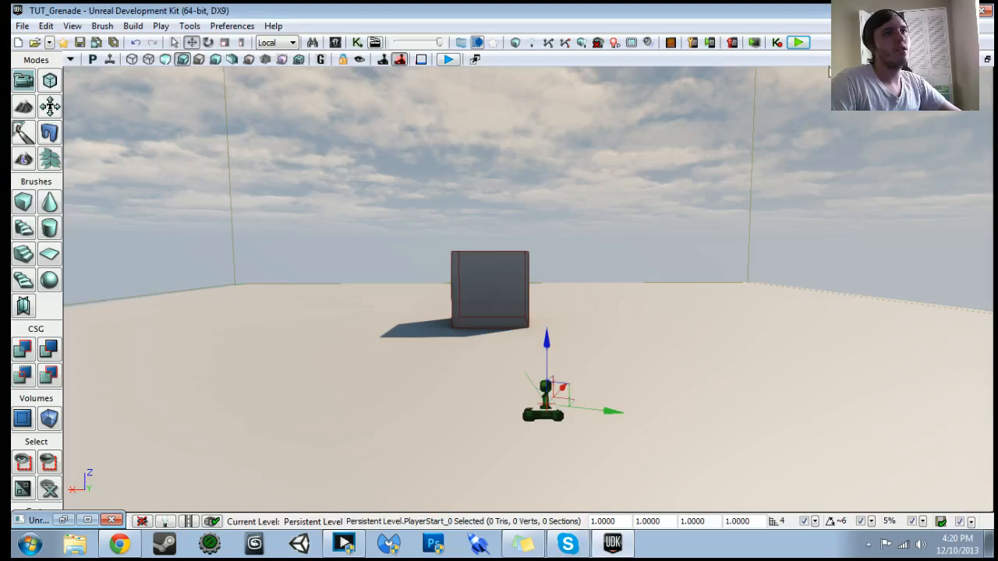
{"action": "left_click", "coordinate": [795, 42]}
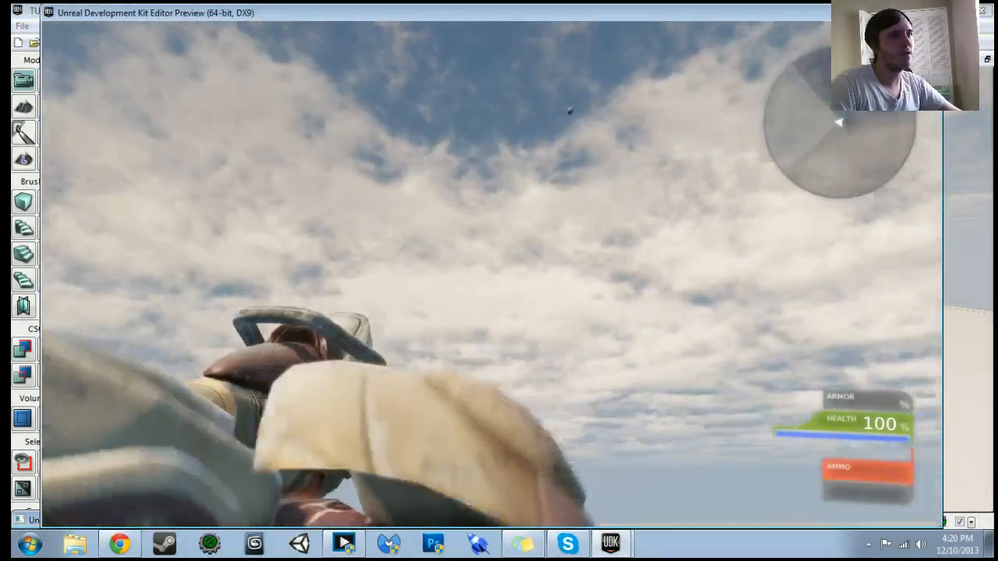
{"action": "key", "text": "Escape"}
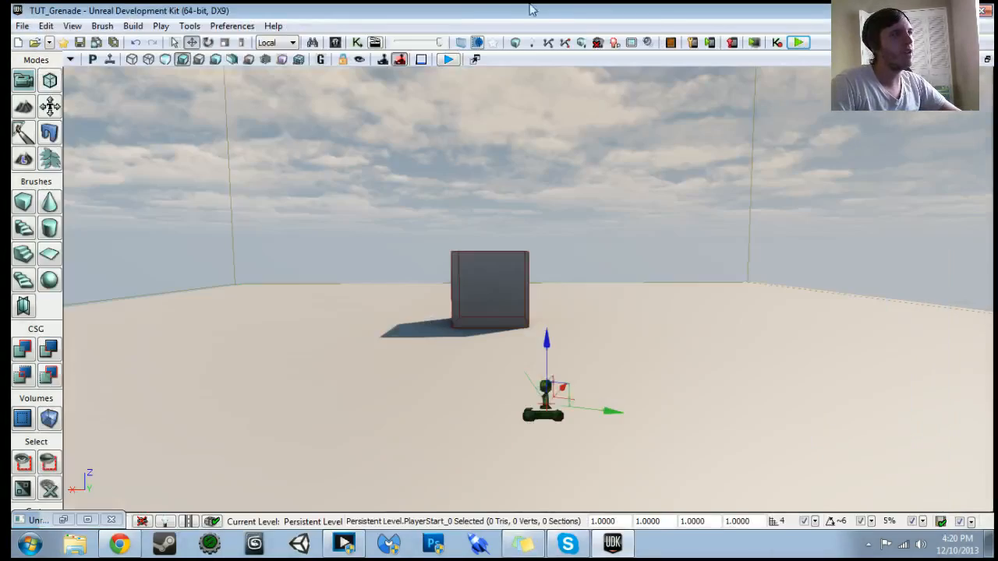
- Review the Update Player Location & Rotation logic and playtest grenade throws while moving the player
{"action": "left_click", "coordinate": [357, 43]}
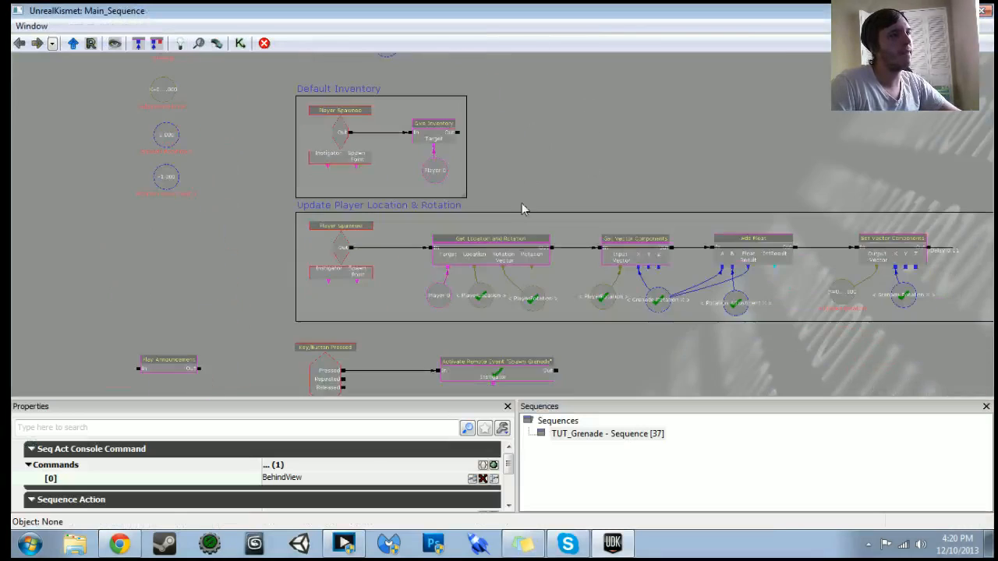
{"action": "left_click_drag", "start_coordinate": [573, 290], "coordinate": [515, 244]}
{"action": "scroll", "coordinate": [513, 242], "scroll_direction": "up", "scroll_amount": 4}
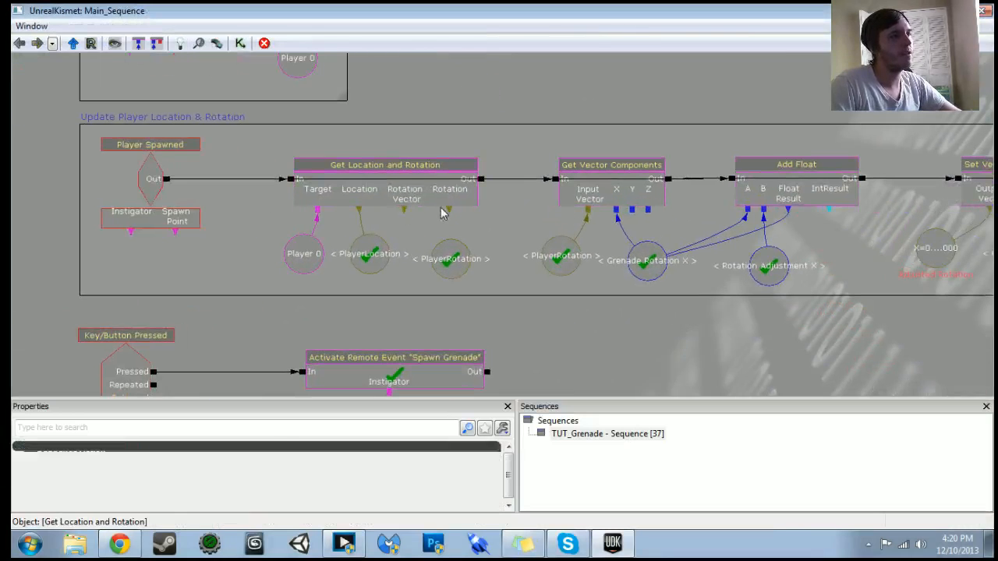
{"action": "left_click", "coordinate": [936, 10]}
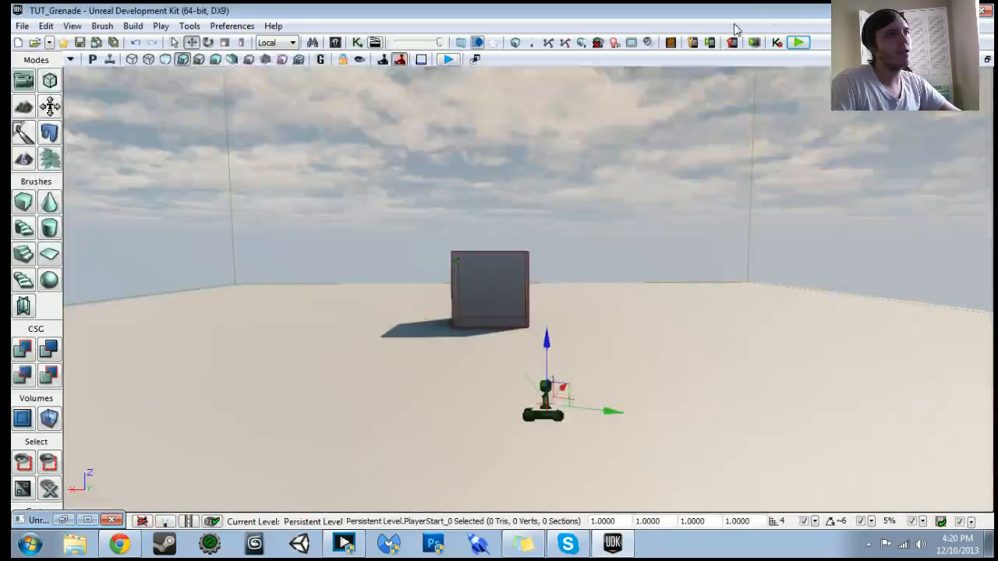
{"action": "left_click", "coordinate": [800, 44]}
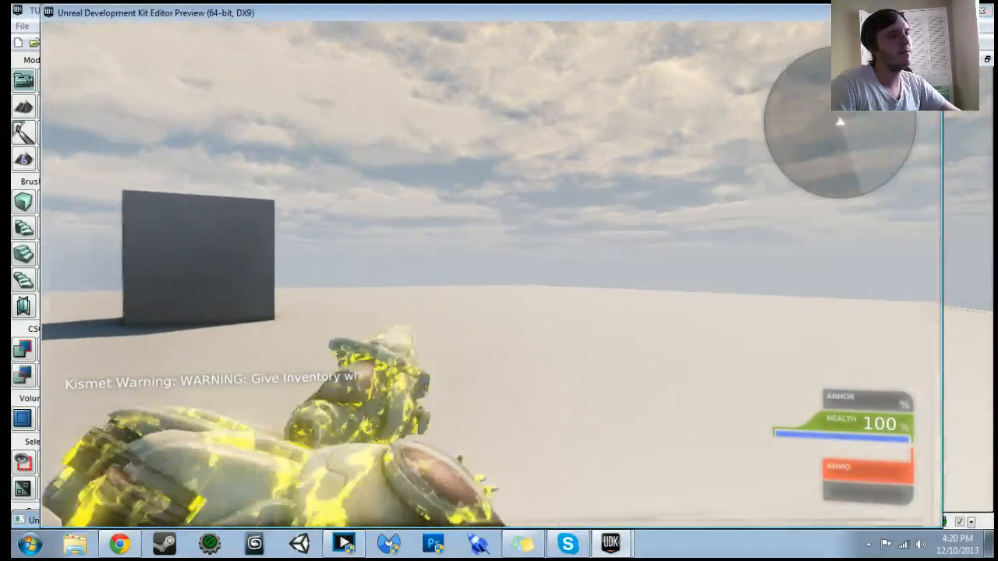
{"action": "key", "text": "w"}
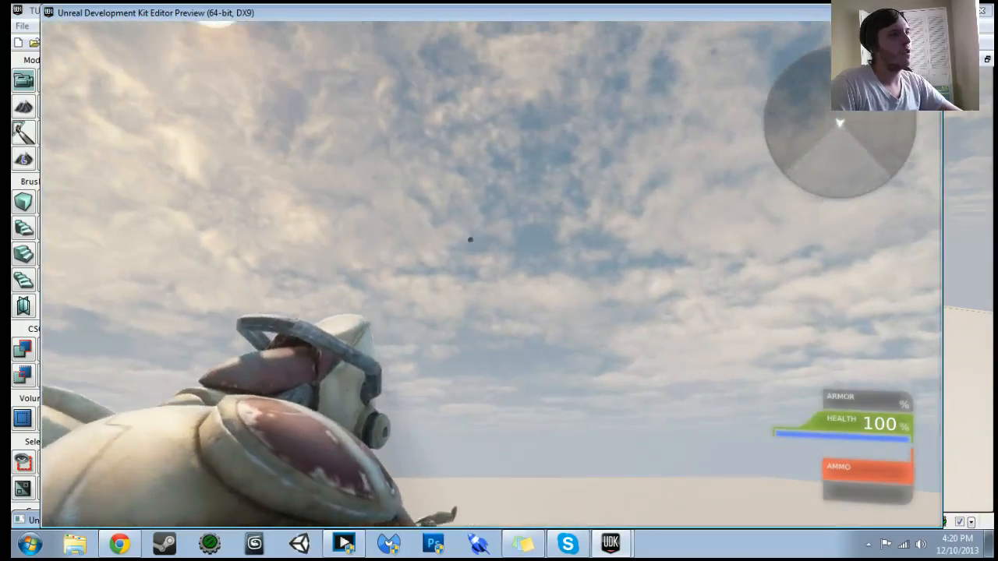
{"action": "key", "text": "Escape"}
- Set the Rotation Adjustment X float variable to 90
{"action": "left_click", "coordinate": [358, 43]}
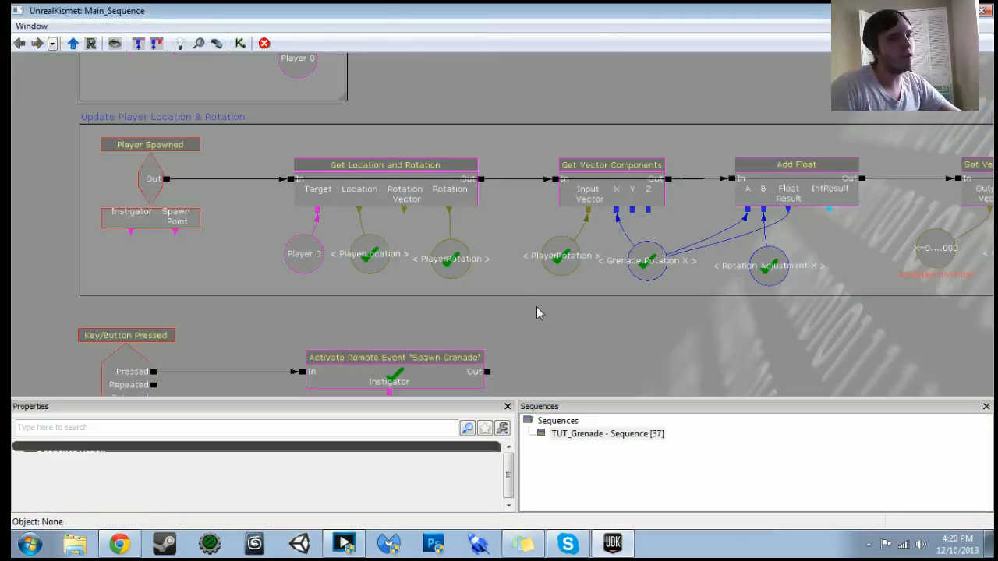
{"action": "scroll", "coordinate": [565, 321], "scroll_direction": "down", "scroll_amount": 1}
{"action": "left_click_drag", "start_coordinate": [565, 323], "coordinate": [348, 288]}
{"action": "scroll", "coordinate": [570, 273], "scroll_direction": "down", "scroll_amount": 4}
{"action": "left_click_drag", "start_coordinate": [574, 272], "coordinate": [869, 258]}
{"action": "left_click_drag", "start_coordinate": [254, 192], "coordinate": [332, 291]}
{"action": "scroll", "coordinate": [332, 291], "scroll_direction": "up", "scroll_amount": 5}
{"action": "left_click", "coordinate": [264, 187]}
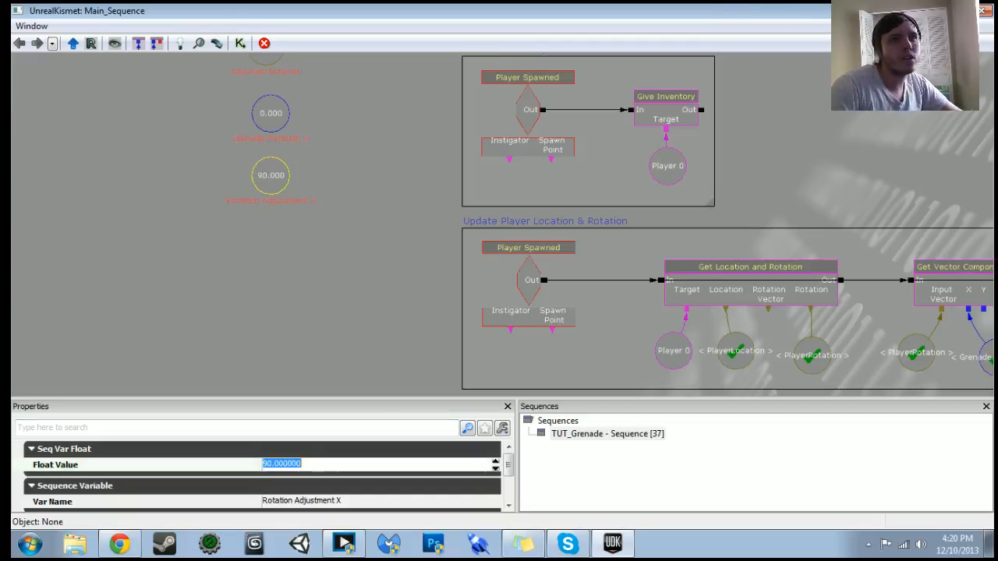
- Playtest the level to check the grenade throw with the 90 rotation adjustment
{"action": "left_click", "coordinate": [923, 11]}
{"action": "left_click", "coordinate": [797, 42]}
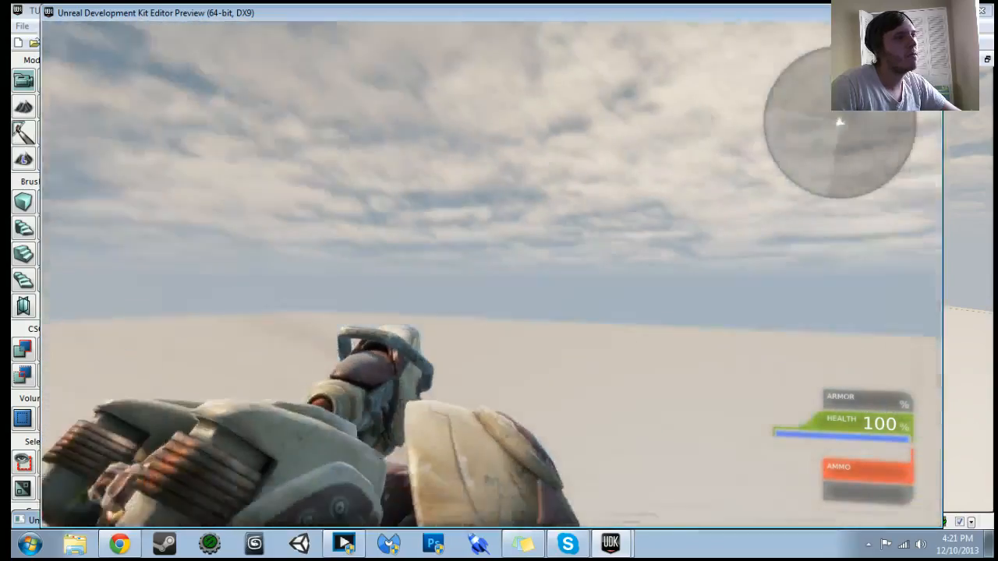
{"action": "key", "text": "Escape"}
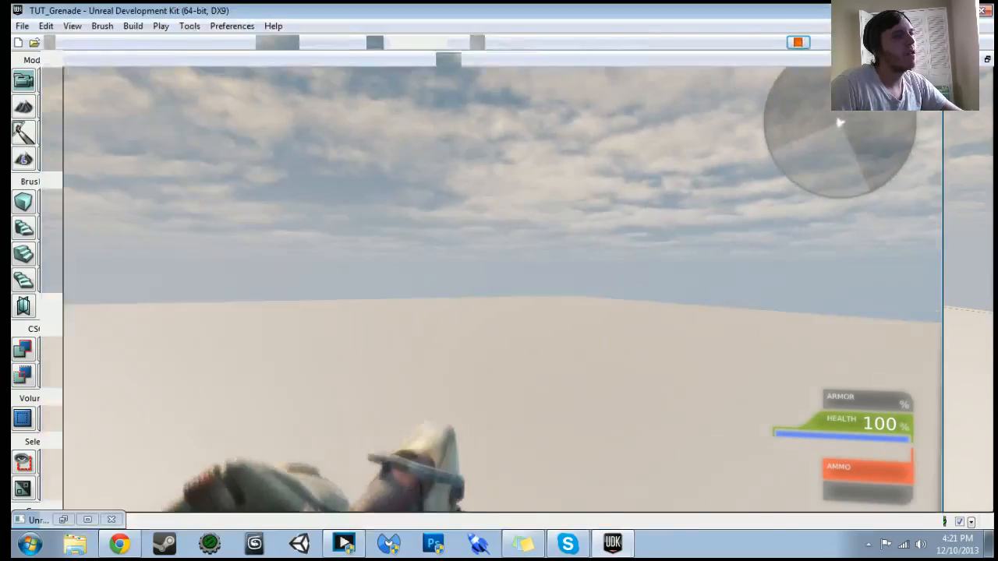
- Expose the TargetOffset vector variable on the Log action in the Kismet Main_Sequence
{"action": "key", "text": "alt+Tab"}
{"action": "scroll", "coordinate": [470, 275], "scroll_direction": "down", "scroll_amount": 3}
{"action": "left_click_drag", "start_coordinate": [470, 275], "coordinate": [257, 211]}
{"action": "scroll", "coordinate": [285, 227], "scroll_direction": "up", "scroll_amount": 3}
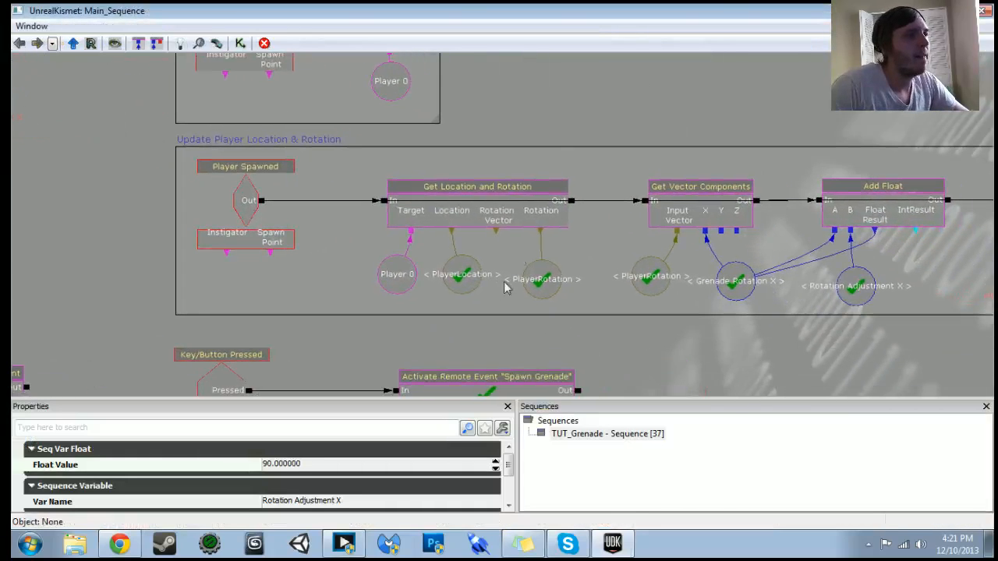
{"action": "left_click_drag", "start_coordinate": [546, 164], "coordinate": [548, 405]}
{"action": "left_click_drag", "start_coordinate": [451, 173], "coordinate": [481, 275]}
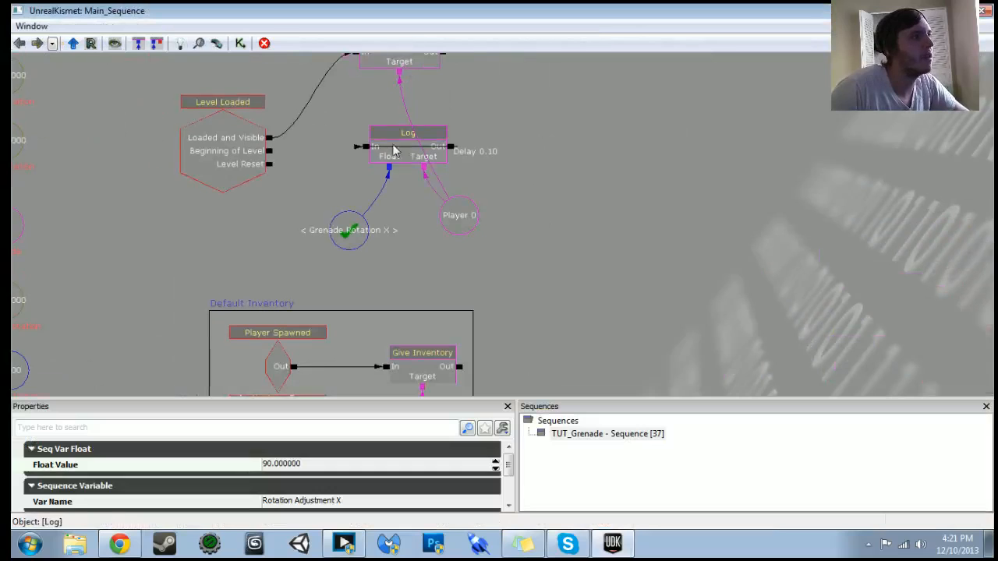
{"action": "left_click", "coordinate": [394, 148]}
{"action": "right_click", "coordinate": [394, 149]}
{"action": "mouse_move", "coordinate": [441, 138]}
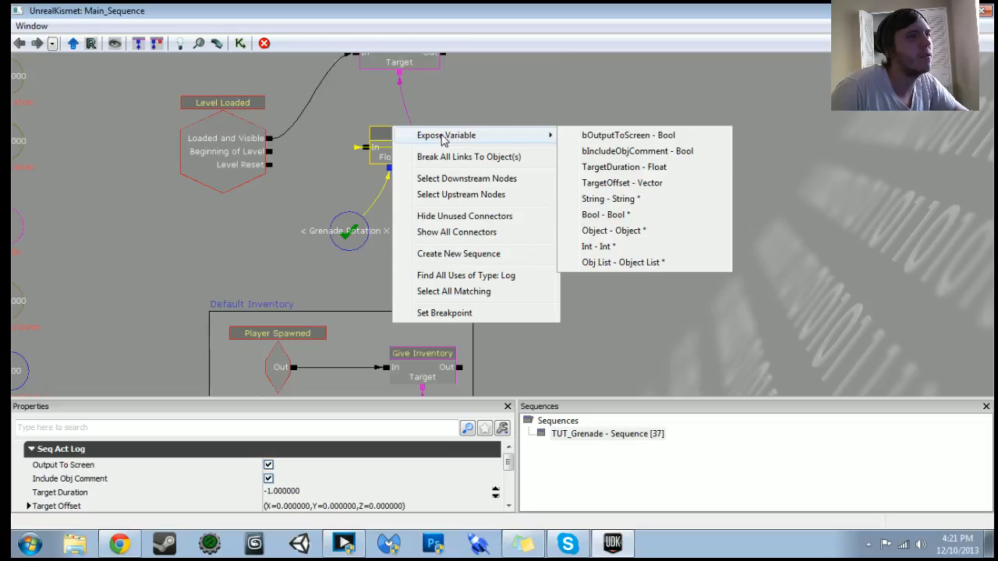
{"action": "left_click", "coordinate": [668, 183]}
- Place a copy of the PlayerRotation named variable beside the Log action and connect it to Target Offset
{"action": "scroll", "coordinate": [603, 264], "scroll_direction": "down", "scroll_amount": 1}
{"action": "left_click_drag", "start_coordinate": [603, 264], "coordinate": [466, 40]}
{"action": "left_click", "coordinate": [456, 381]}
{"action": "left_click_drag", "start_coordinate": [458, 208], "coordinate": [517, 318]}
{"action": "left_click_drag", "start_coordinate": [594, 359], "coordinate": [506, 156], "text": "ctrl"}
{"action": "left_click_drag", "start_coordinate": [541, 196], "coordinate": [575, 282]}
{"action": "scroll", "coordinate": [576, 282], "scroll_direction": "up", "scroll_amount": 1}
{"action": "left_click_drag", "start_coordinate": [406, 137], "coordinate": [429, 163]}
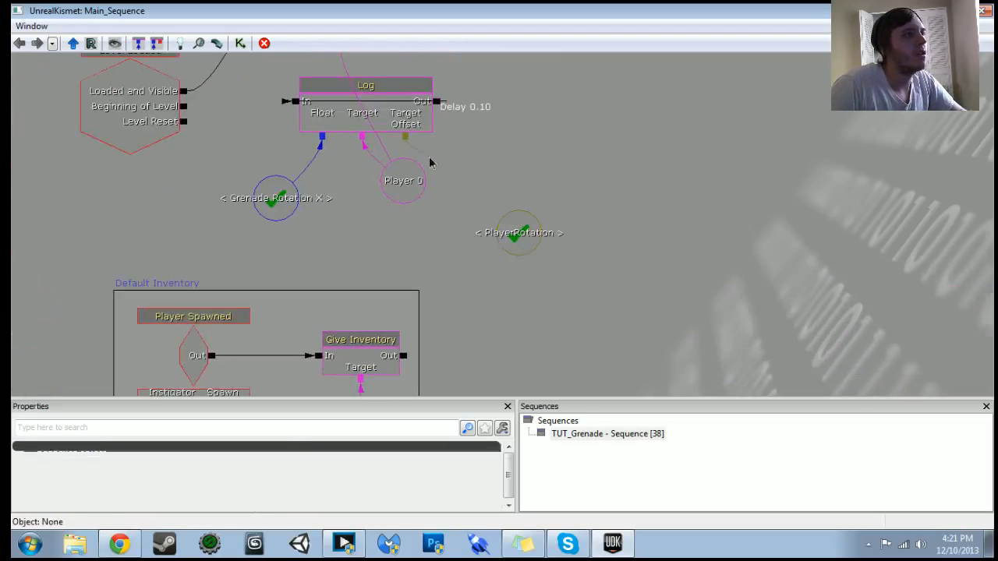
- Set the Log loop's delay to 1 second and rewire Log to start from Level Loaded without Grenade Rotation X
{"action": "right_click", "coordinate": [437, 104]}
{"action": "left_click", "coordinate": [517, 217]}
{"action": "type", "text": "1"}
{"action": "key", "text": "Return"}
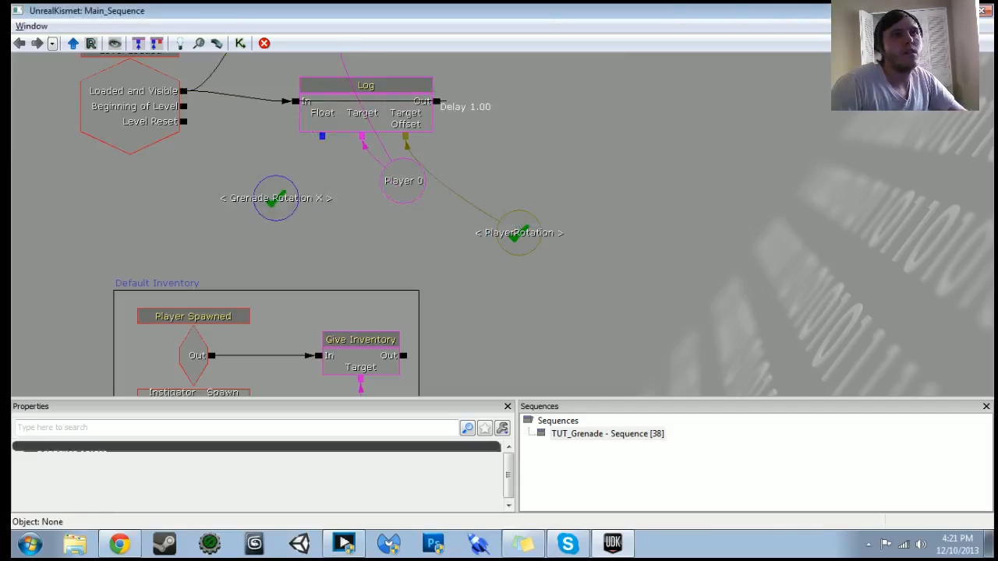
- Play-test the level to check the logged player rotation values while turning, and exit the preview
{"action": "left_click", "coordinate": [928, 10]}
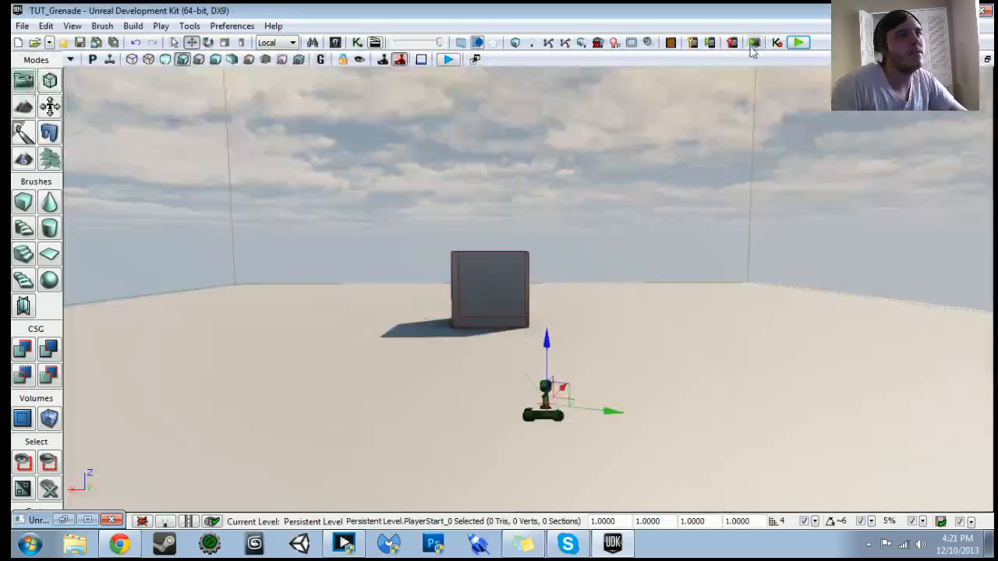
{"action": "left_click", "coordinate": [797, 43]}
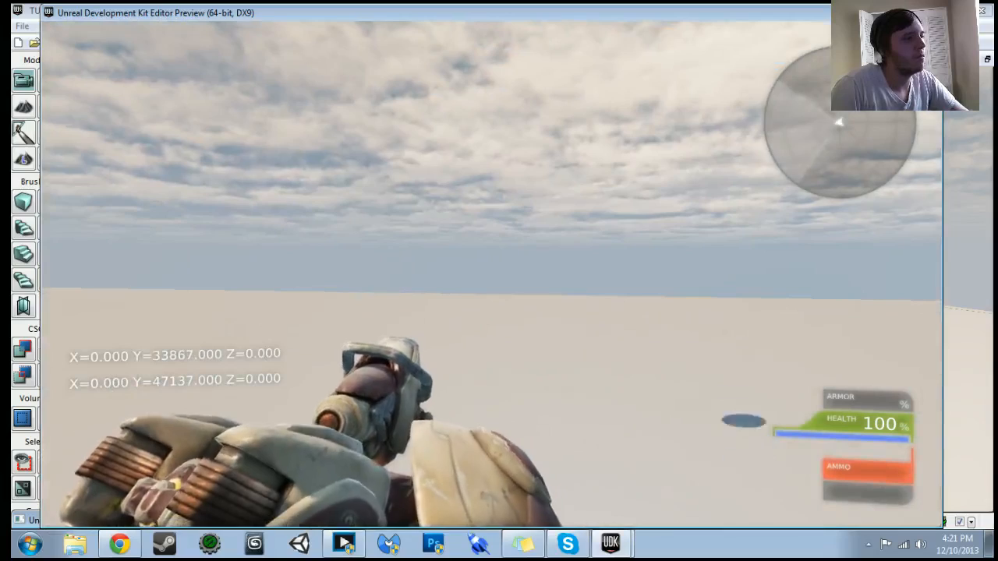
{"action": "key", "text": "Escape"}
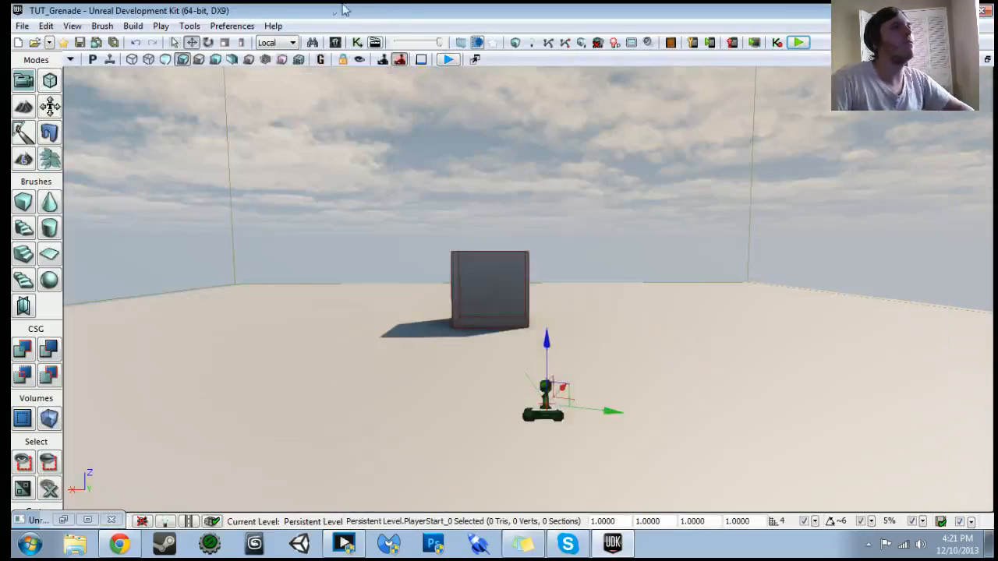
- Set the Rotation Adjustment X float variable to 5000 in Kismet and return to the level editor
{"action": "left_click", "coordinate": [357, 47]}
{"action": "scroll", "coordinate": [460, 239], "scroll_direction": "down", "scroll_amount": 7}
{"action": "left_click_drag", "start_coordinate": [380, 238], "coordinate": [628, 117]}
{"action": "scroll", "coordinate": [627, 117], "scroll_direction": "up", "scroll_amount": 7}
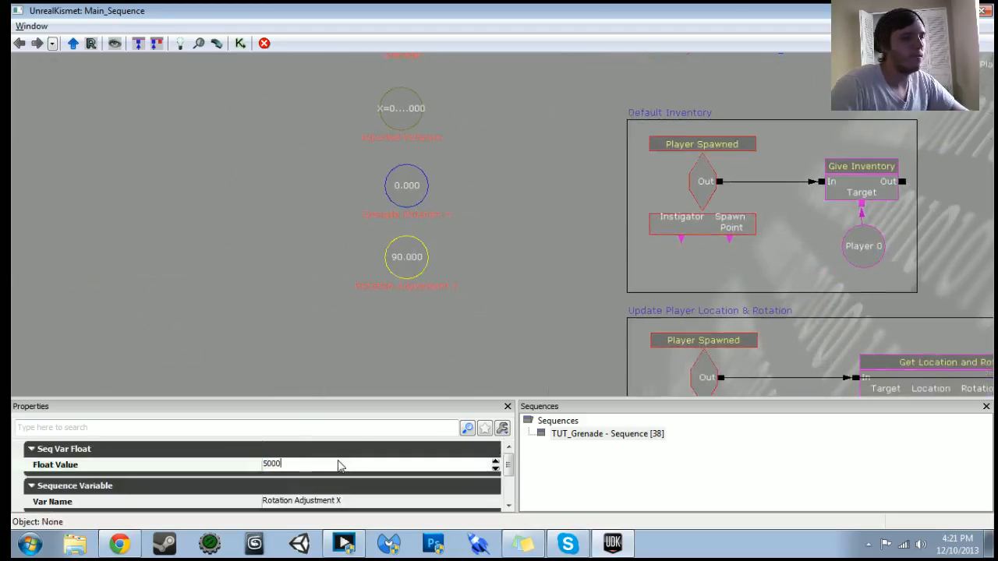
{"action": "left_click", "coordinate": [937, 11]}
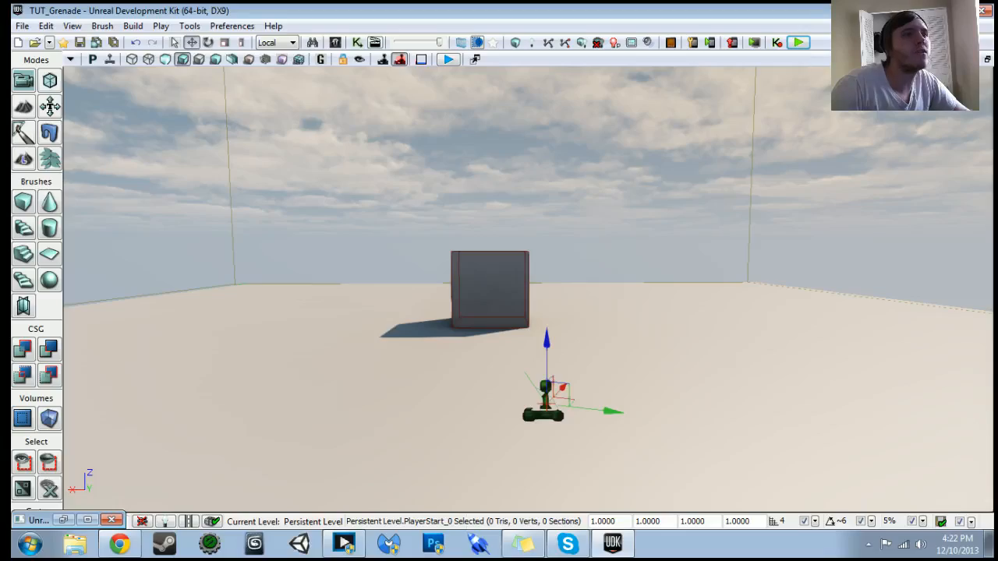
- Run the level again, move the player around to compare the logged rotation values, and stop the preview
{"action": "left_click", "coordinate": [803, 43]}
{"action": "key", "text": "w"}
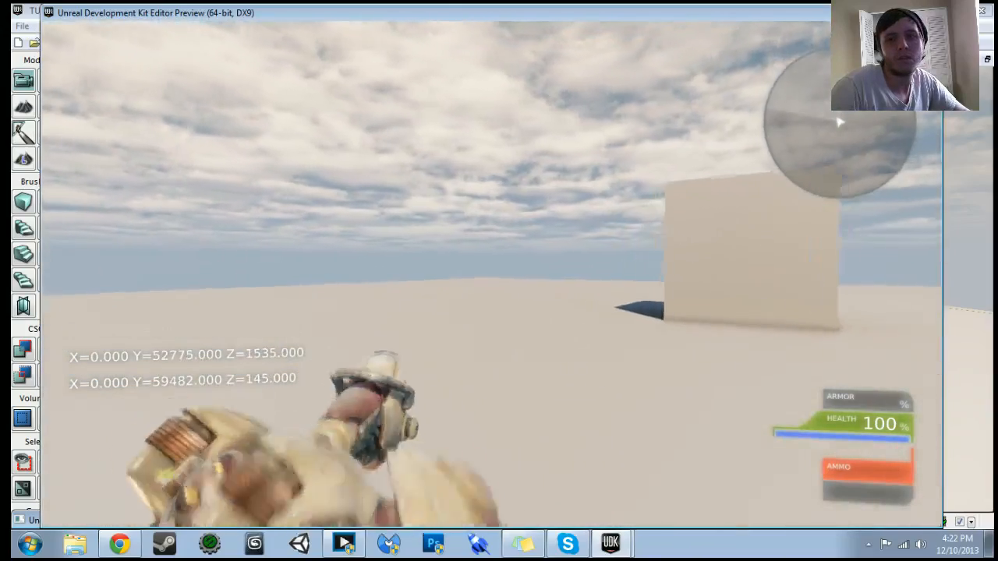
{"action": "key", "text": "Escape"}
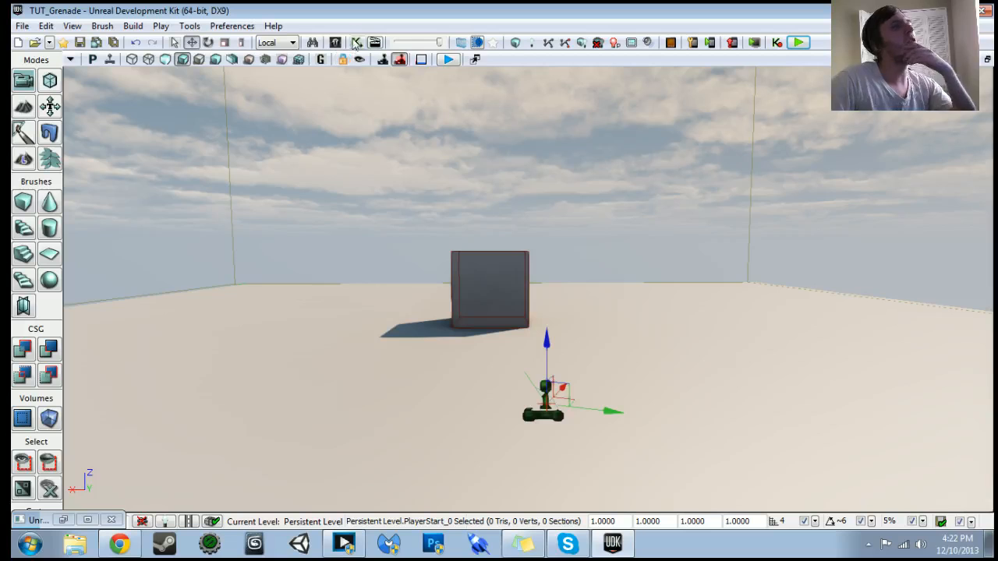
- Delete the vector-component and Add Float actions with their variables after Get Location and Rotation, and shrink the surrounding comment box
{"action": "left_click", "coordinate": [357, 42]}
{"action": "scroll", "coordinate": [504, 311], "scroll_direction": "down", "scroll_amount": 5}
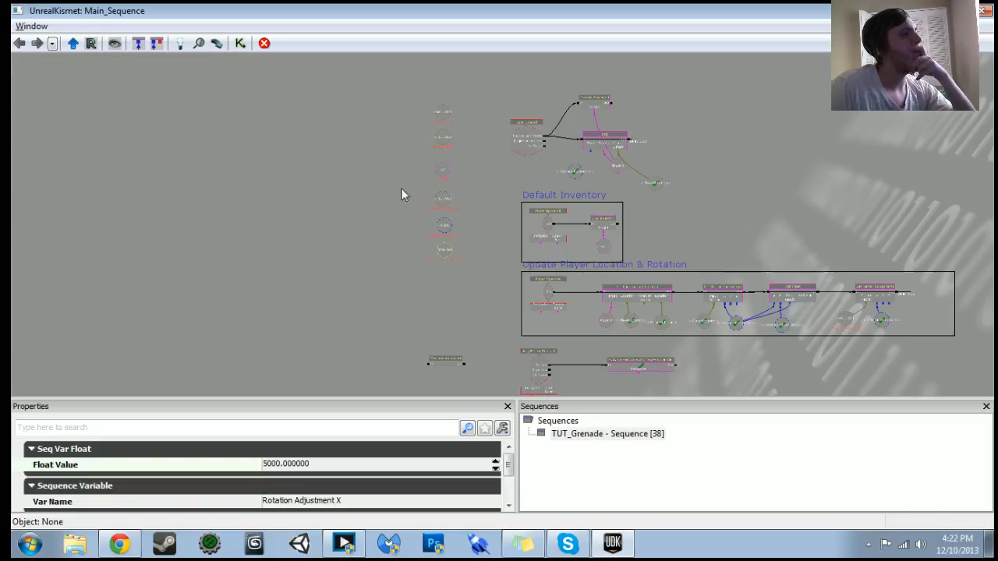
{"action": "scroll", "coordinate": [410, 247], "scroll_direction": "up", "scroll_amount": 3}
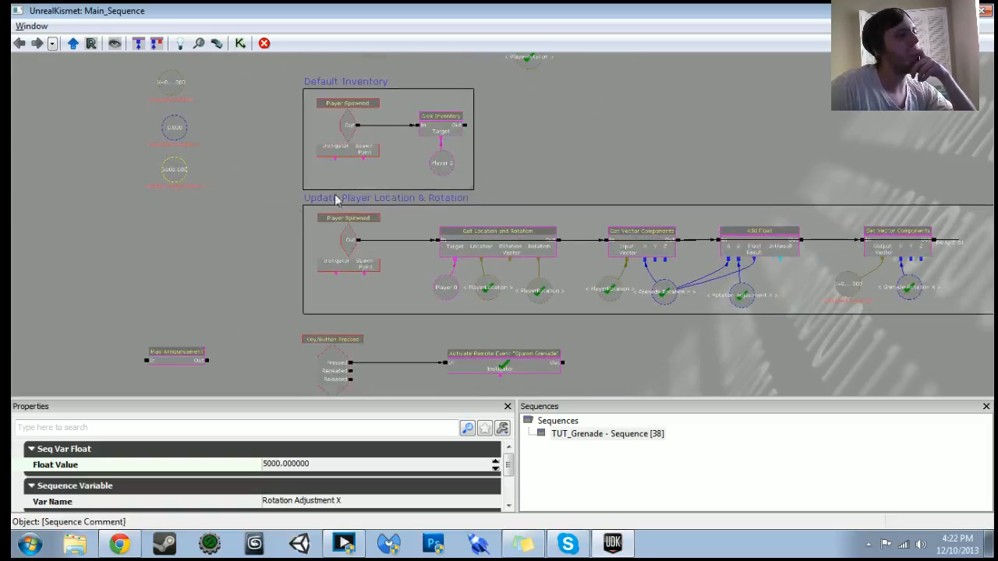
{"action": "left_click_drag", "start_coordinate": [267, 232], "coordinate": [142, 201]}
{"action": "scroll", "coordinate": [302, 318], "scroll_direction": "up", "scroll_amount": 2}
{"action": "scroll", "coordinate": [533, 354], "scroll_direction": "down", "scroll_amount": 2}
{"action": "left_click_drag", "start_coordinate": [543, 348], "coordinate": [436, 341]}
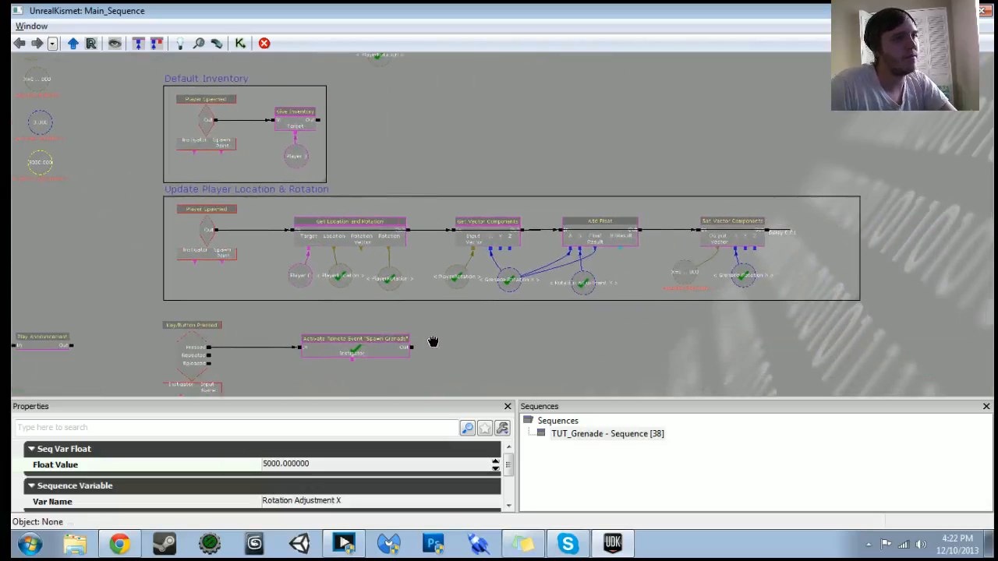
{"action": "left_click_drag", "start_coordinate": [430, 205], "coordinate": [788, 281], "text": "ctrl+alt"}
{"action": "key", "text": "Delete"}
{"action": "left_click_drag", "start_coordinate": [858, 300], "coordinate": [600, 306]}
- Delete the unused grenade rotation and Rotation Adjustment X variables from the column of named variables
{"action": "left_click_drag", "start_coordinate": [517, 268], "coordinate": [726, 297]}
{"action": "left_click_drag", "start_coordinate": [221, 244], "coordinate": [266, 324]}
{"action": "scroll", "coordinate": [266, 324], "scroll_direction": "up", "scroll_amount": 3}
{"action": "left_click", "coordinate": [222, 285]}
{"action": "key", "text": "Delete"}
{"action": "left_click", "coordinate": [221, 237]}
{"action": "key", "text": "Delete"}
- Delete the Grenade Rotation X variable beside Log, unlink Level Loaded from Log, and close Kismet
{"action": "scroll", "coordinate": [319, 351], "scroll_direction": "down", "scroll_amount": 2}
{"action": "left_click_drag", "start_coordinate": [291, 296], "coordinate": [199, 185]}
{"action": "left_click_drag", "start_coordinate": [521, 126], "coordinate": [552, 253]}
{"action": "scroll", "coordinate": [553, 252], "scroll_direction": "up", "scroll_amount": 1}
{"action": "left_click_drag", "start_coordinate": [340, 154], "coordinate": [361, 165]}
{"action": "key", "text": "Delete"}
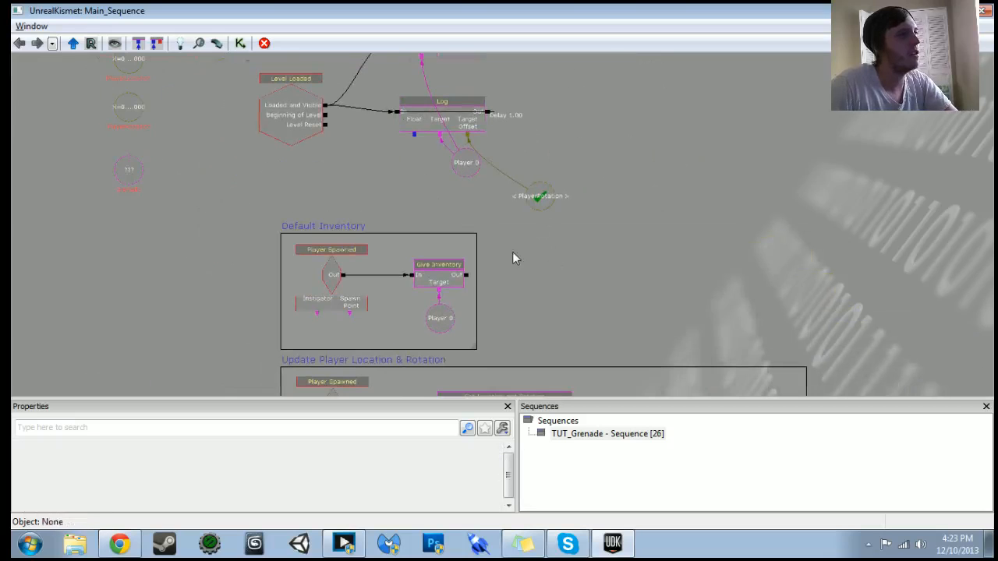
{"action": "left_click_drag", "start_coordinate": [512, 252], "coordinate": [492, 270]}
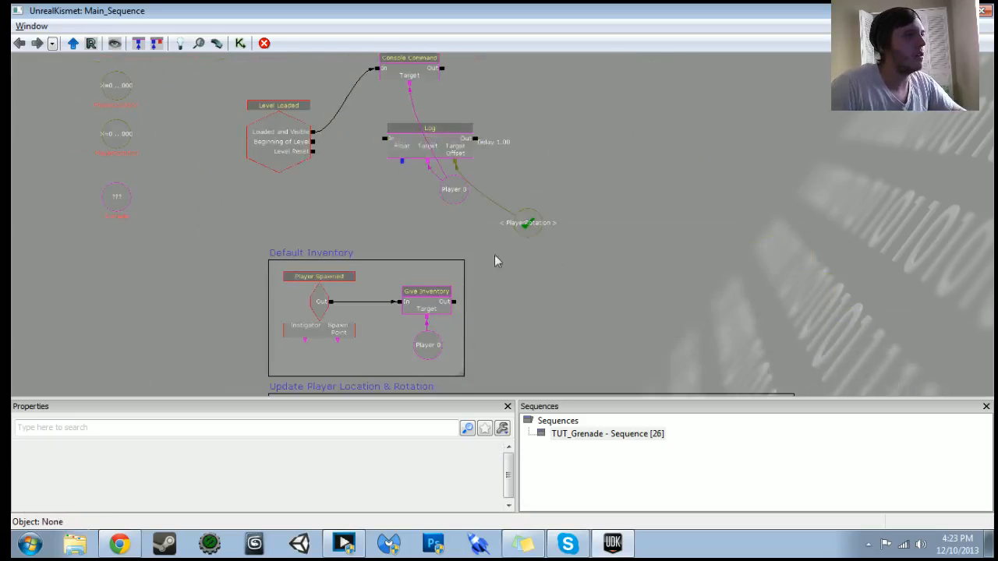
{"action": "left_click_drag", "start_coordinate": [568, 326], "coordinate": [404, 120]}
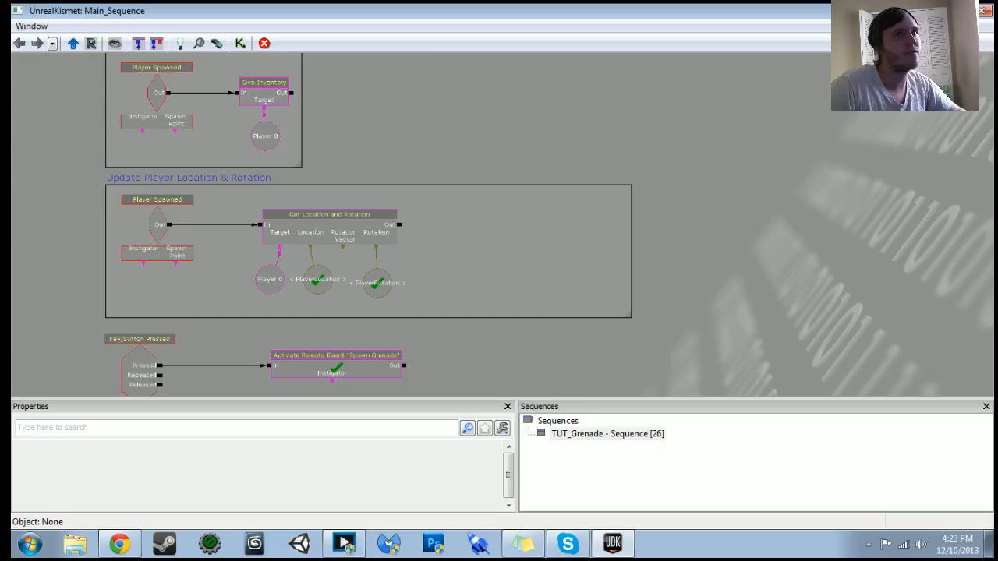
{"action": "left_click", "coordinate": [934, 11]}
- Move the builder brush off the grey block onto the open floor beside it
{"action": "left_click", "coordinate": [499, 315]}
{"action": "mouse_move", "coordinate": [499, 315]}
{"action": "right_mouse_down"}
{"action": "mouse_move", "coordinate": [593, 358]}
{"action": "mouse_move", "coordinate": [538, 332]}
{"action": "right_mouse_up"}
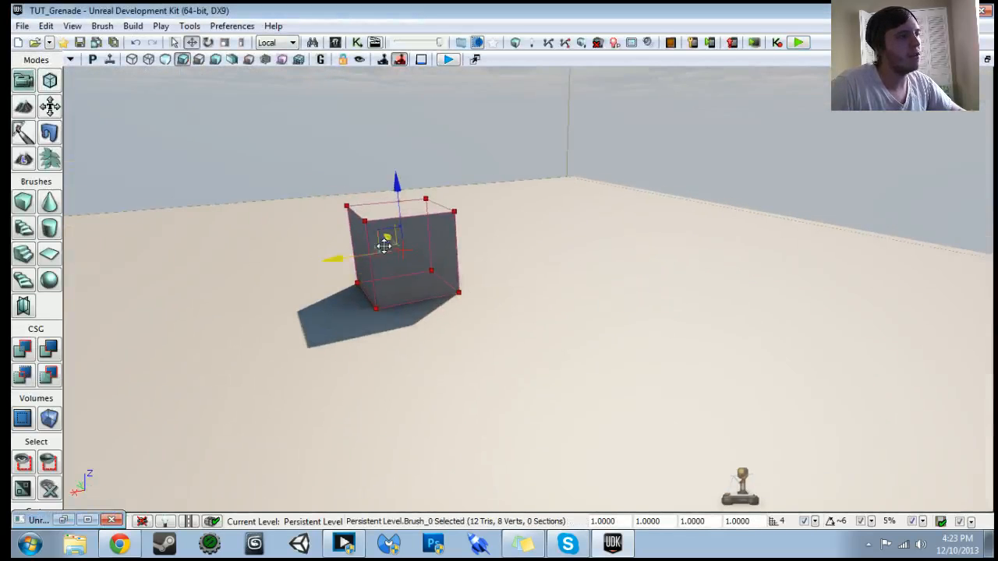
{"action": "left_click_drag", "start_coordinate": [383, 247], "coordinate": [571, 264]}
- Rebuild the builder brush as a cube with X, Y and Z set to 32
{"action": "right_click", "coordinate": [22, 210]}
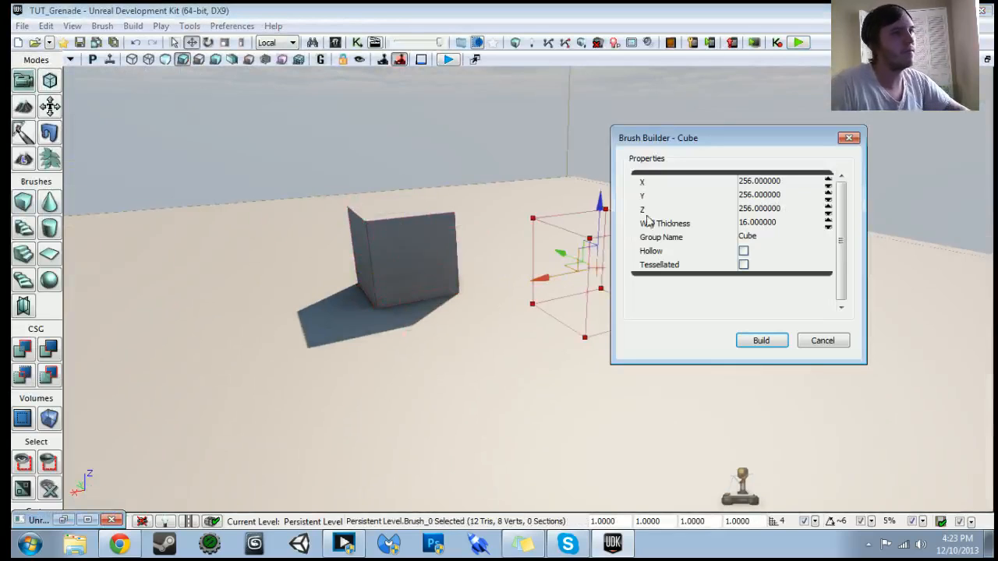
{"action": "left_click", "coordinate": [760, 184]}
{"action": "type", "text": "32"}
{"action": "key", "text": "Tab"}
{"action": "type", "text": "32"}
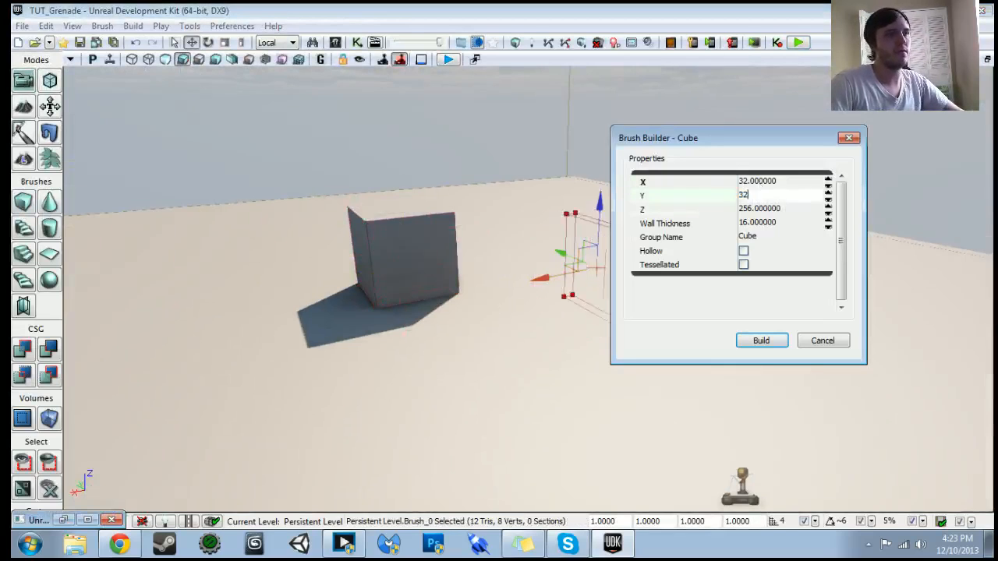
{"action": "key", "text": "Tab"}
{"action": "type", "text": "3"}
{"action": "key", "text": "Tab"}
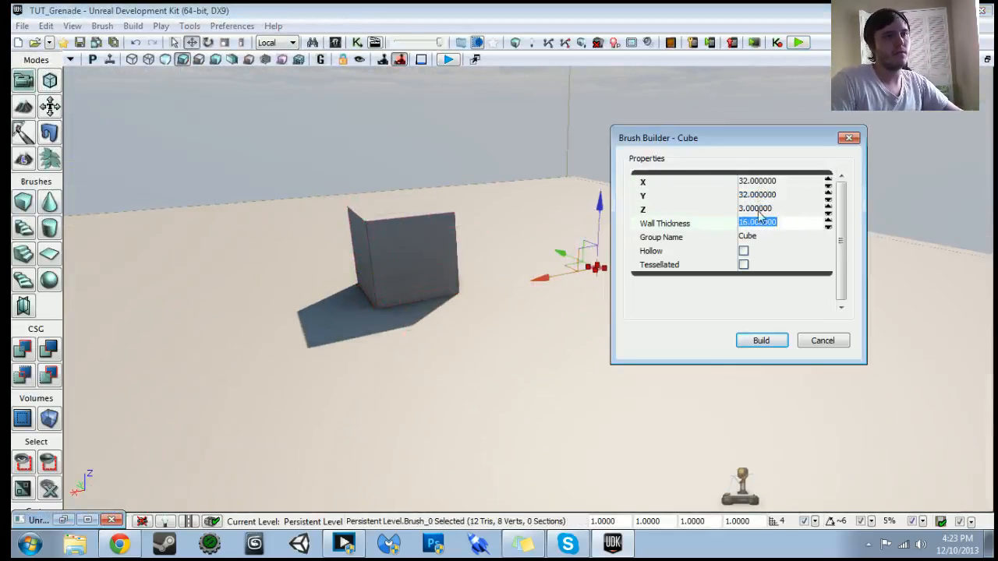
{"action": "left_click", "coordinate": [759, 212]}
{"action": "type", "text": "32"}
{"action": "key", "text": "Return"}
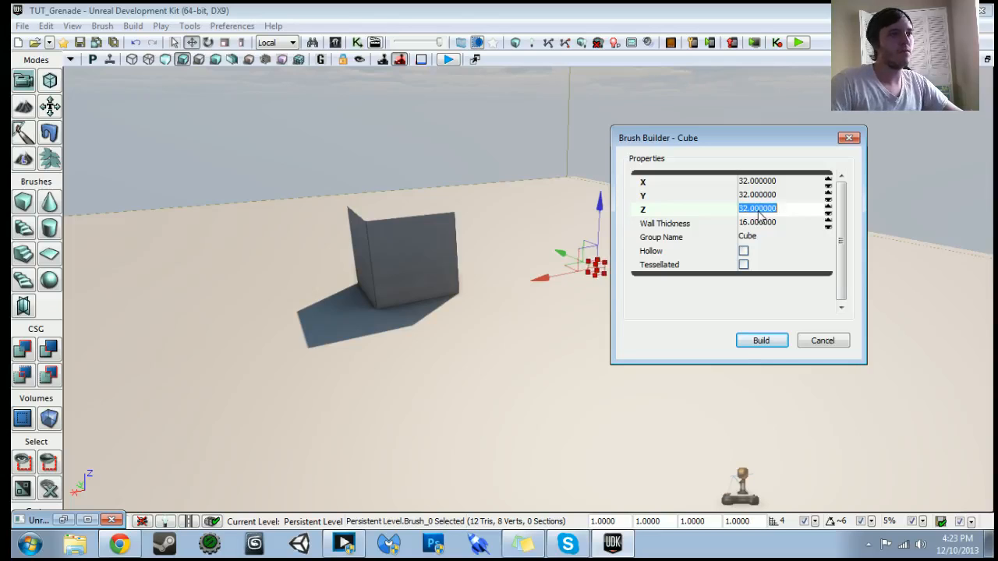
{"action": "left_click", "coordinate": [753, 343]}
- Position the small builder brush just in front of the player start, lined up with it
{"action": "mouse_move", "coordinate": [572, 269]}
{"action": "left_mouse_down"}
{"action": "mouse_move", "coordinate": [590, 461]}
{"action": "mouse_move", "coordinate": [623, 496]}
{"action": "left_mouse_up"}
{"action": "mouse_move", "coordinate": [623, 495]}
{"action": "right_mouse_down"}
{"action": "mouse_move", "coordinate": [468, 489]}
{"action": "mouse_move", "coordinate": [553, 295]}
{"action": "right_mouse_up"}
{"action": "left_click_drag", "start_coordinate": [561, 297], "coordinate": [733, 395]}
{"action": "mouse_move", "coordinate": [733, 394]}
{"action": "right_mouse_down"}
{"action": "mouse_move", "coordinate": [846, 402]}
{"action": "mouse_move", "coordinate": [835, 331]}
{"action": "mouse_move", "coordinate": [897, 339]}
{"action": "mouse_move", "coordinate": [888, 335]}
{"action": "right_mouse_up"}
{"action": "left_click_drag", "start_coordinate": [384, 353], "coordinate": [312, 370]}
{"action": "right_click_drag", "start_coordinate": [355, 388], "coordinate": [293, 388]}
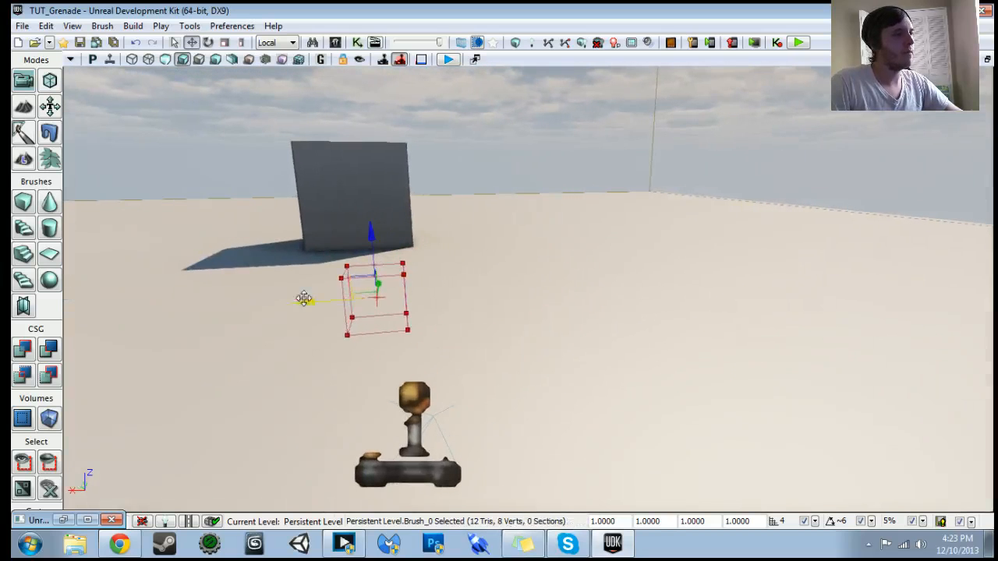
{"action": "left_click_drag", "start_coordinate": [303, 299], "coordinate": [324, 300]}
- Add a DynamicTriggerVolume from the brush, move the builder brush aside, and select the new volume
{"action": "right_click", "coordinate": [49, 419]}
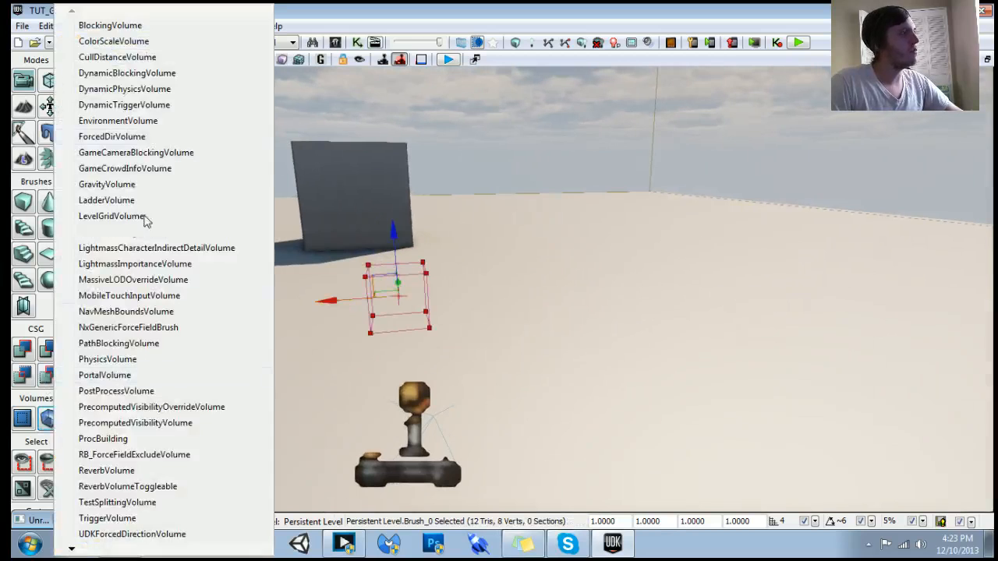
{"action": "left_click", "coordinate": [129, 102]}
{"action": "left_click_drag", "start_coordinate": [334, 301], "coordinate": [600, 285]}
{"action": "left_click", "coordinate": [369, 303]}
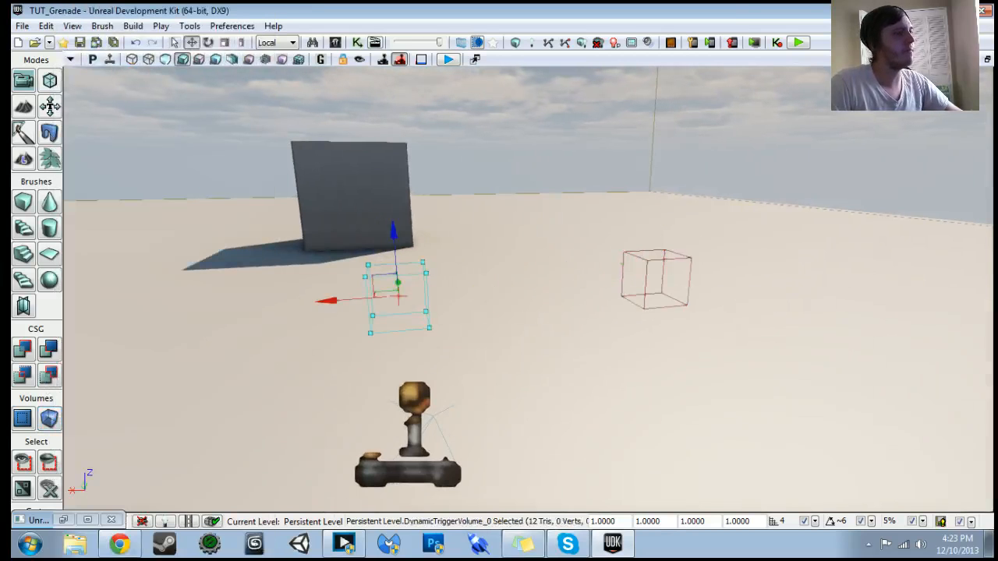
- Add an Attach to Actor action inside the Update Player Location & Rotation comment, with the selected DynamicTriggerVolume_0 as its Attachment
{"action": "left_click", "coordinate": [354, 44]}
{"action": "right_click", "coordinate": [455, 233]}
{"action": "mouse_move", "coordinate": [501, 239]}
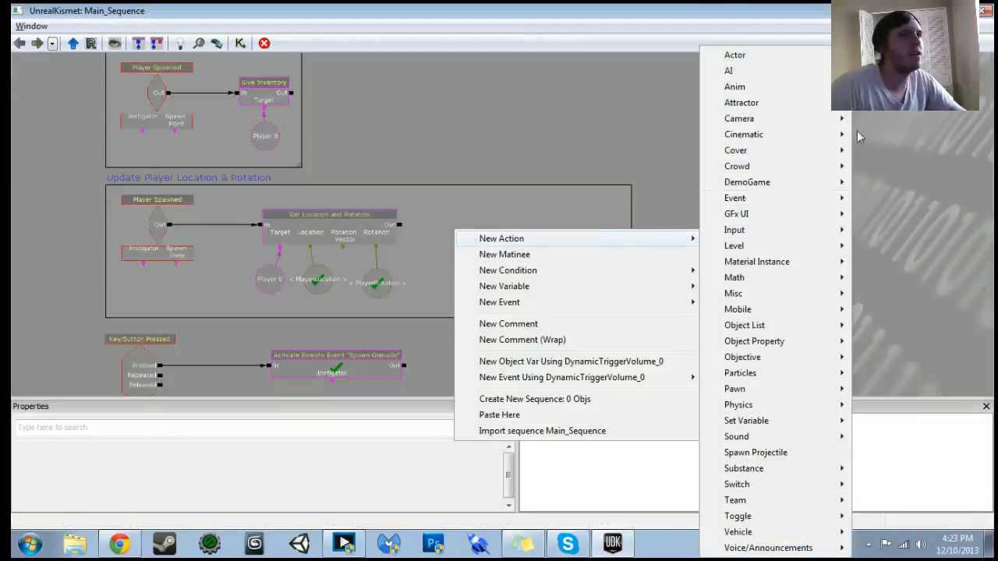
{"action": "mouse_move", "coordinate": [765, 55]}
{"action": "left_click", "coordinate": [566, 101]}
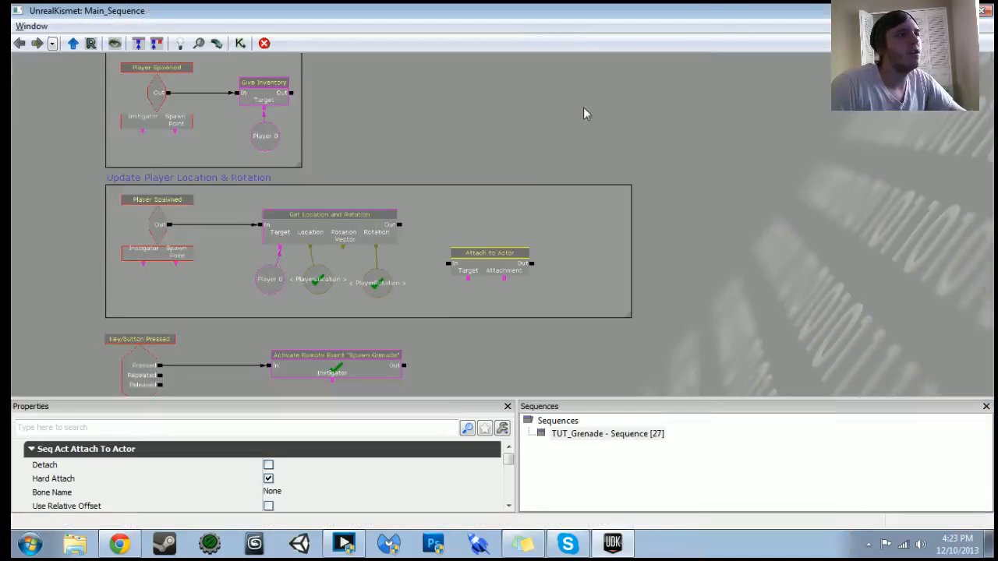
{"action": "left_click_drag", "start_coordinate": [484, 264], "coordinate": [484, 225], "text": "ctrl"}
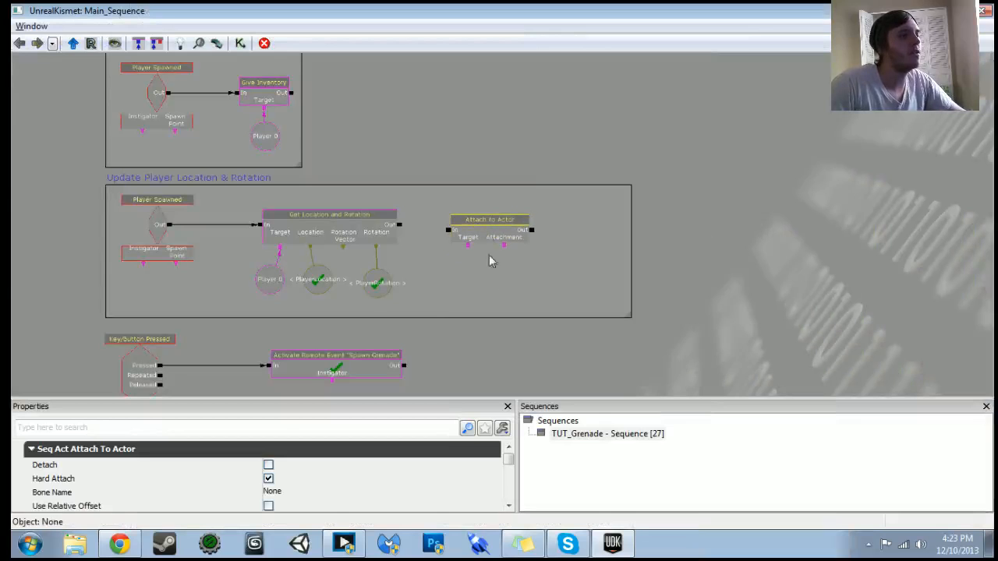
{"action": "right_click", "coordinate": [503, 250]}
{"action": "left_click", "coordinate": [521, 254]}
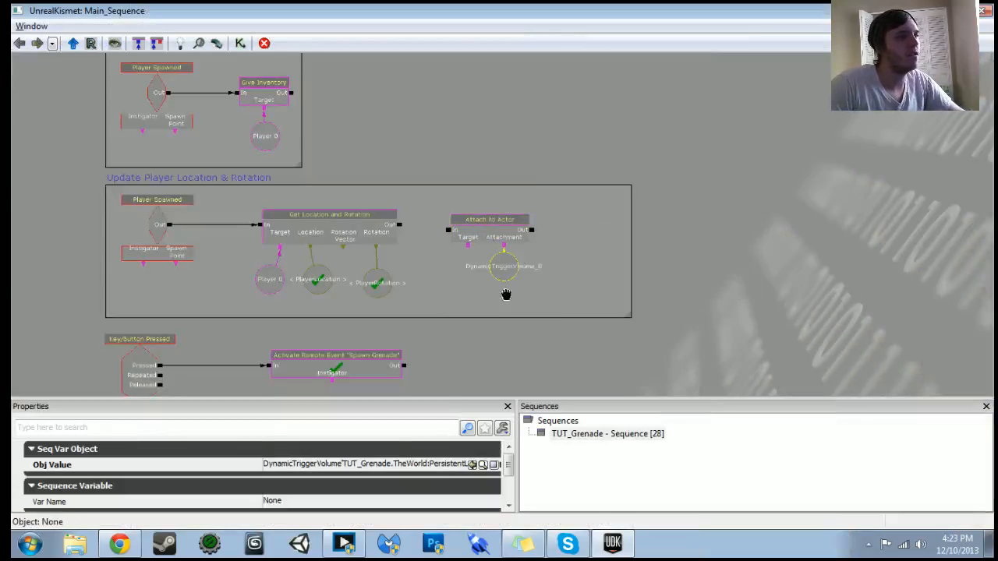
- Examine the Attach to Actor action's properties, including the Relative Offset settings
{"action": "scroll", "coordinate": [505, 289], "scroll_direction": "up", "scroll_amount": 2}
{"action": "left_click", "coordinate": [482, 242]}
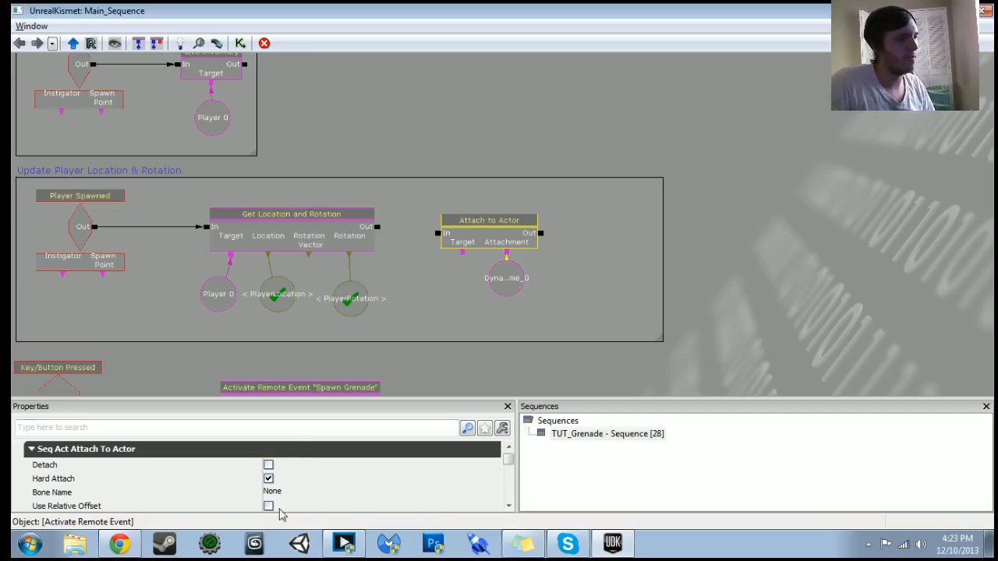
{"action": "left_click", "coordinate": [508, 505]}
{"action": "left_click", "coordinate": [508, 505]}
{"action": "left_click", "coordinate": [508, 505]}
{"action": "left_click", "coordinate": [508, 448]}
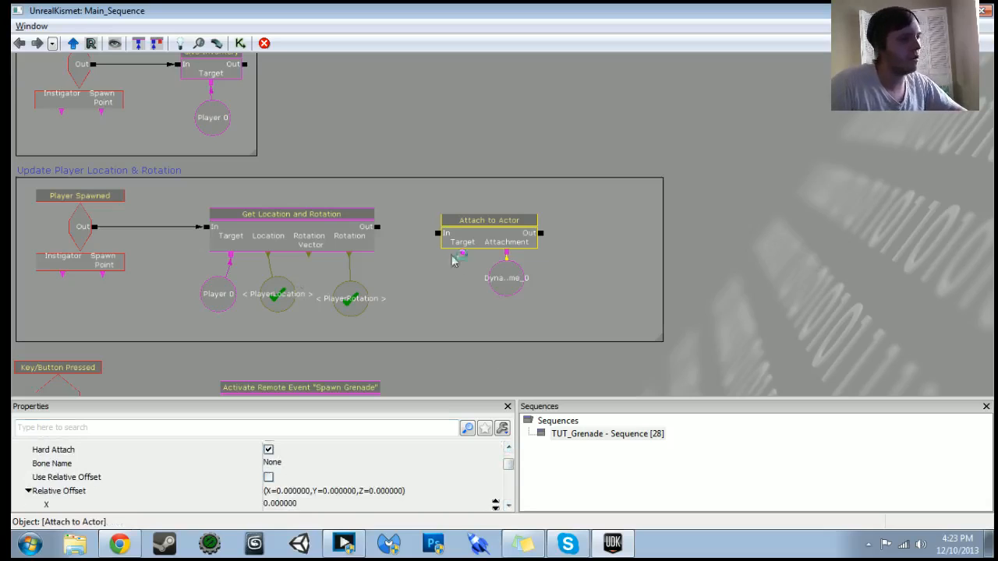
- Link a copy of the Player 0 variable to Attach to Actor's Target, and connect Get Location and Rotation's output to its input
{"action": "left_click", "coordinate": [228, 290]}
{"action": "key", "text": "ctrl+c"}
{"action": "key", "text": "ctrl+v"}
{"action": "left_click_drag", "start_coordinate": [504, 253], "coordinate": [475, 290], "text": "ctrl"}
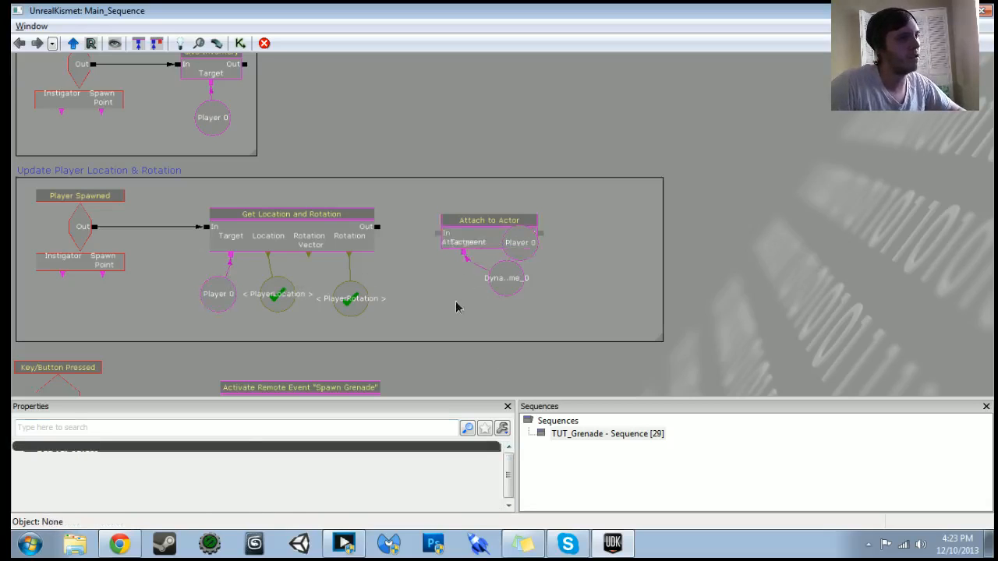
{"action": "left_click", "coordinate": [524, 240]}
{"action": "left_click_drag", "start_coordinate": [528, 241], "coordinate": [453, 289], "text": "ctrl"}
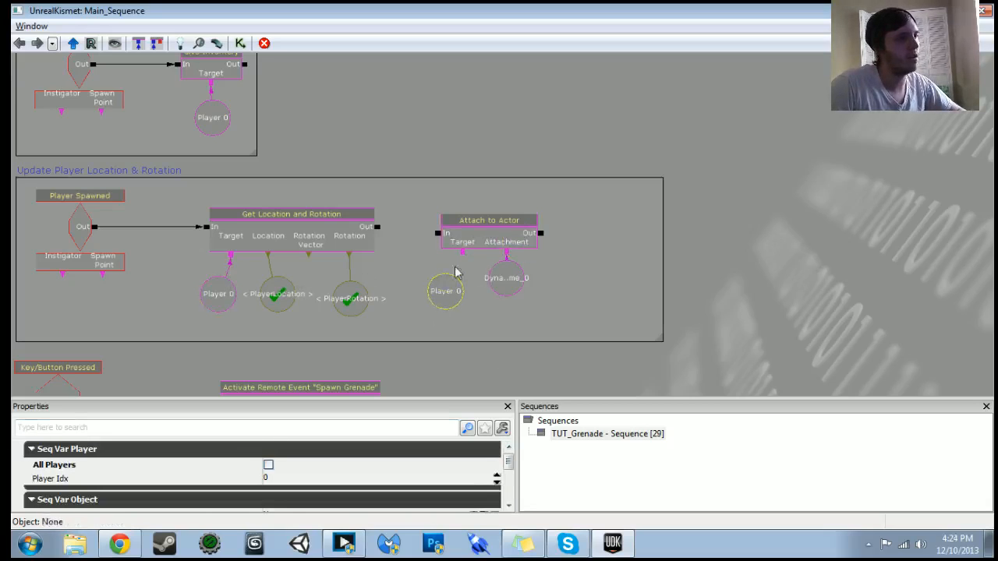
{"action": "left_click_drag", "start_coordinate": [463, 252], "coordinate": [446, 286]}
{"action": "left_click_drag", "start_coordinate": [377, 227], "coordinate": [428, 233]}
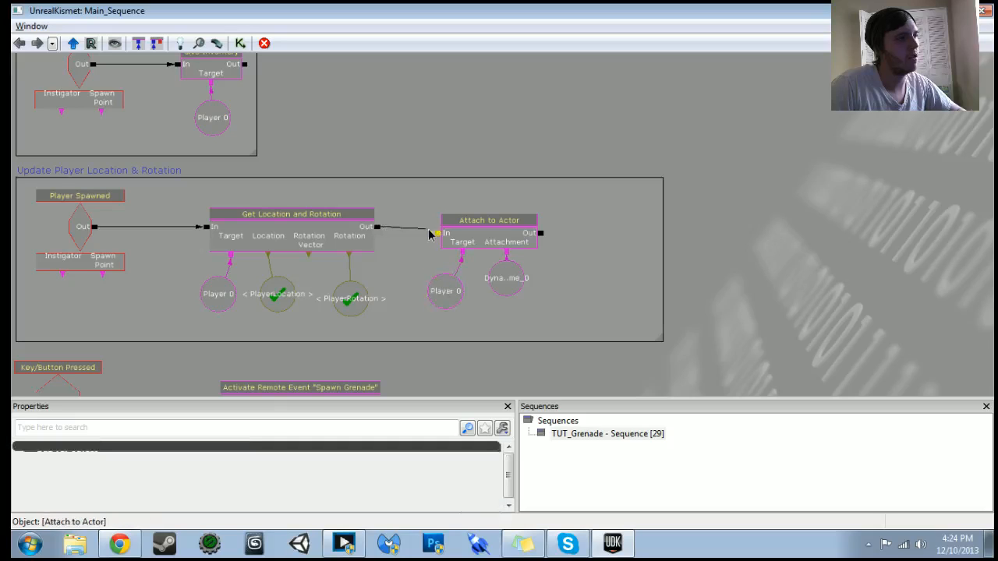
- Set a 0.01 activation delay on the Attach to Actor action's output
{"action": "right_click", "coordinate": [542, 233]}
{"action": "left_click", "coordinate": [608, 338]}
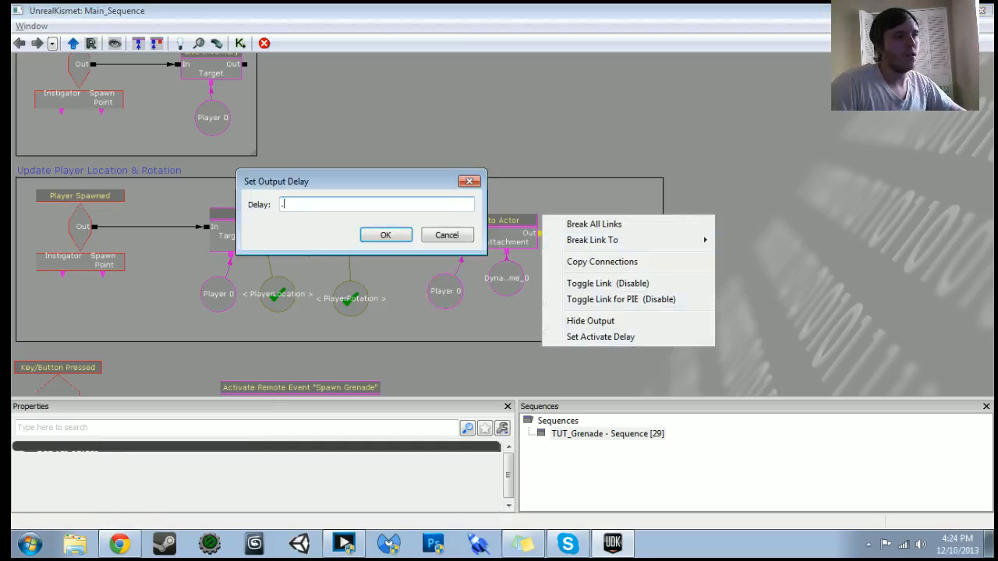
{"action": "key", "text": "Return"}
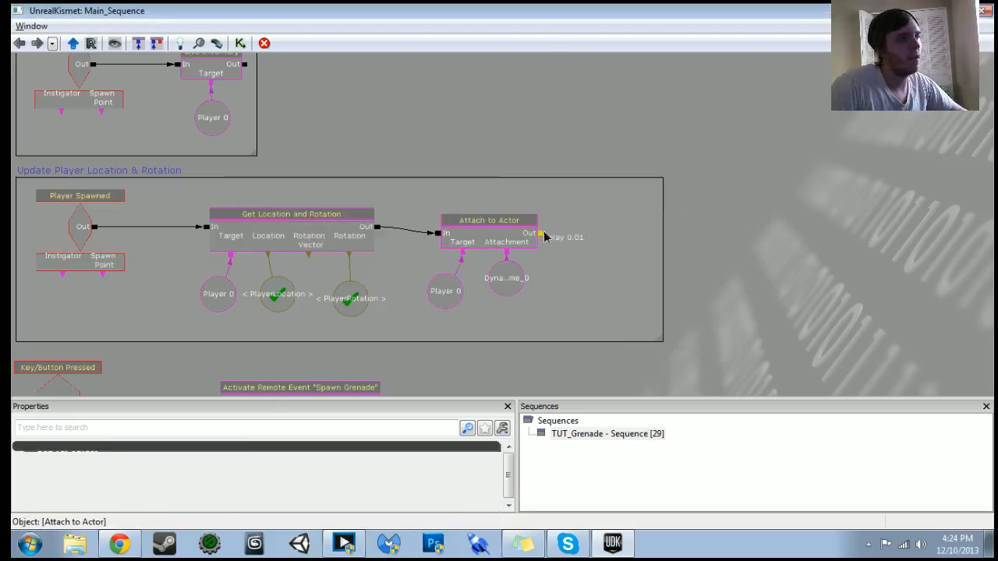
- Enable Use Relative Offset on Attach to Actor and set the Relative Offset to Y 64 and Z 32
{"action": "left_click", "coordinate": [491, 226]}
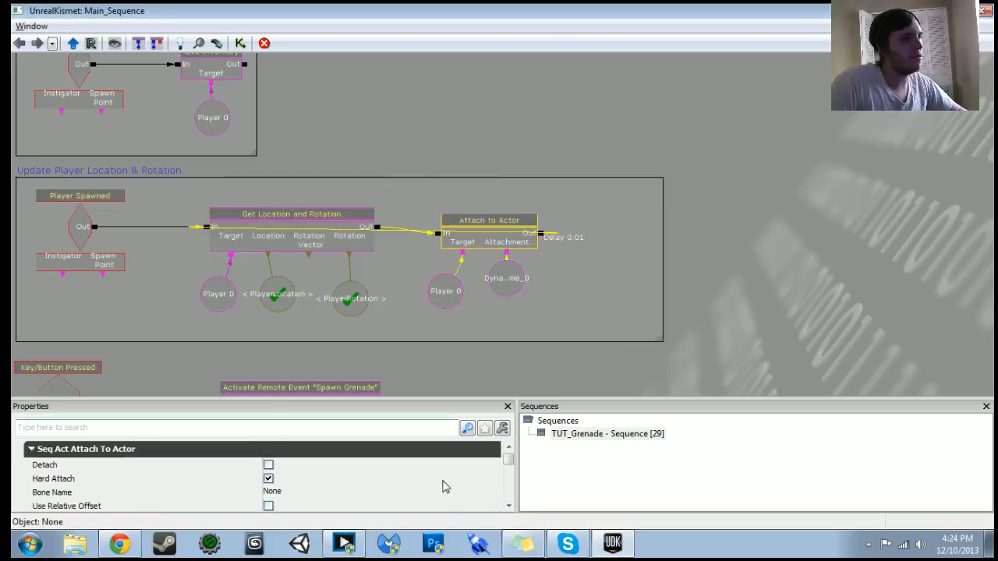
{"action": "left_click", "coordinate": [508, 505]}
{"action": "left_click", "coordinate": [509, 505]}
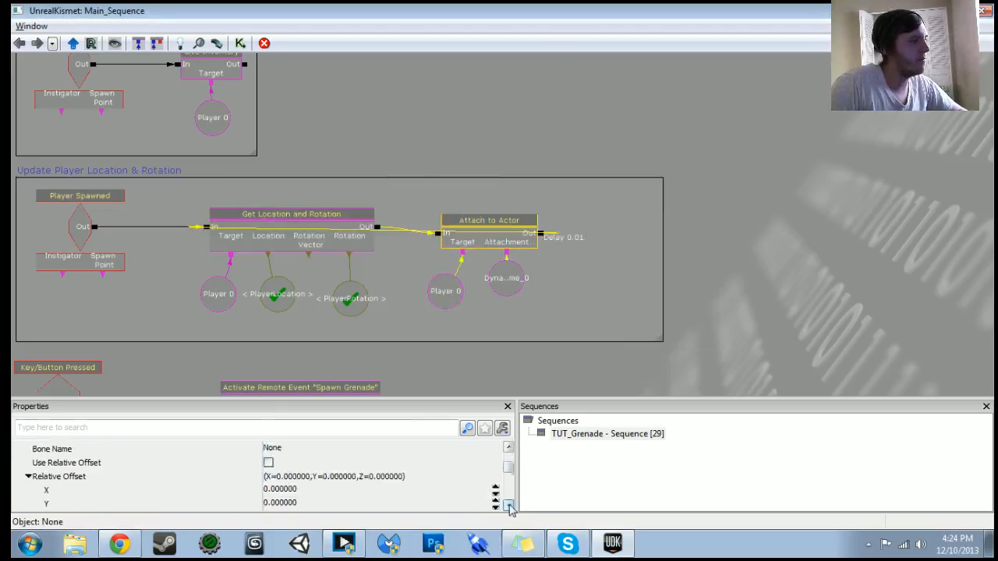
{"action": "left_click", "coordinate": [508, 505]}
{"action": "left_click", "coordinate": [508, 449]}
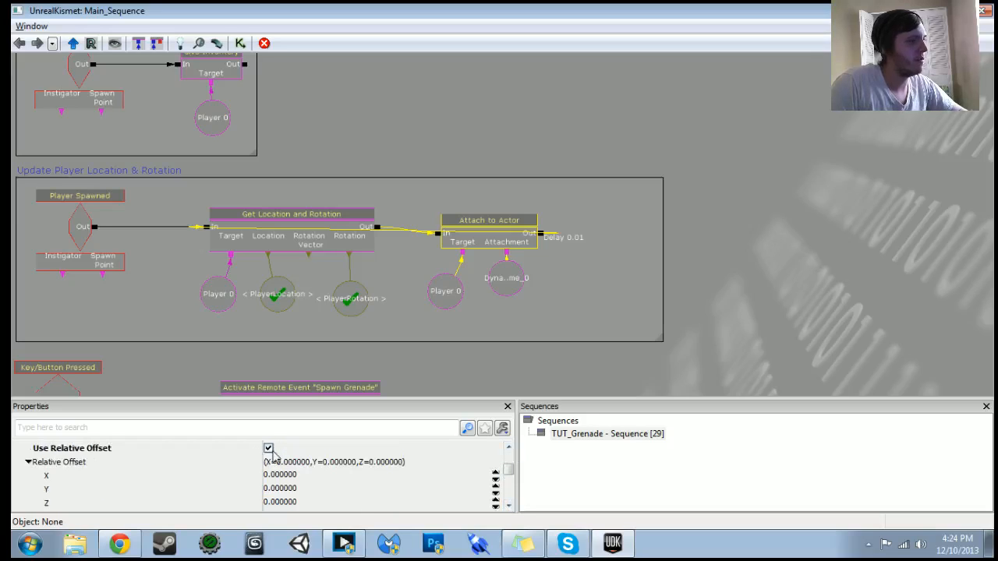
{"action": "left_click", "coordinate": [295, 481]}
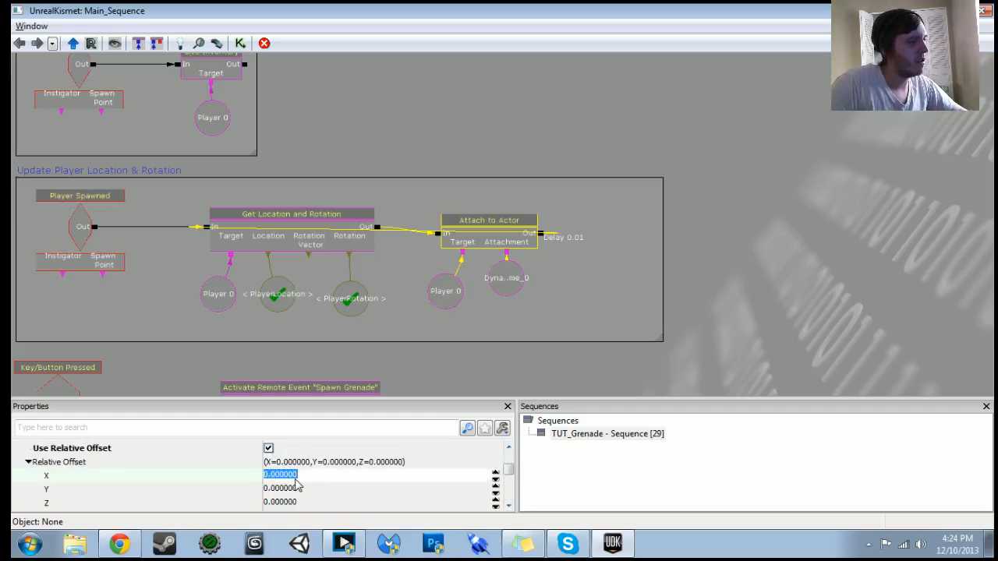
{"action": "left_click", "coordinate": [295, 494]}
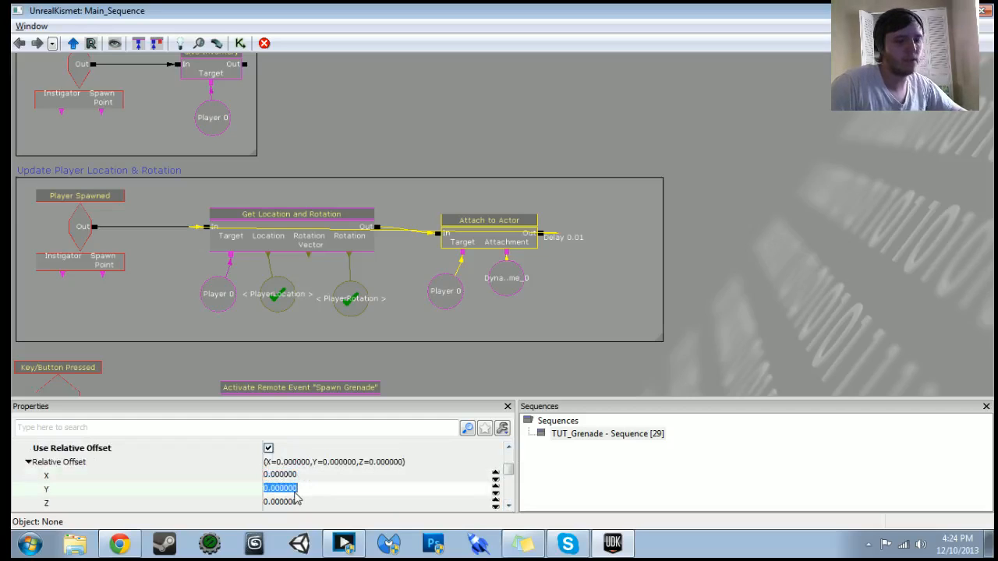
{"action": "key", "text": "Tab"}
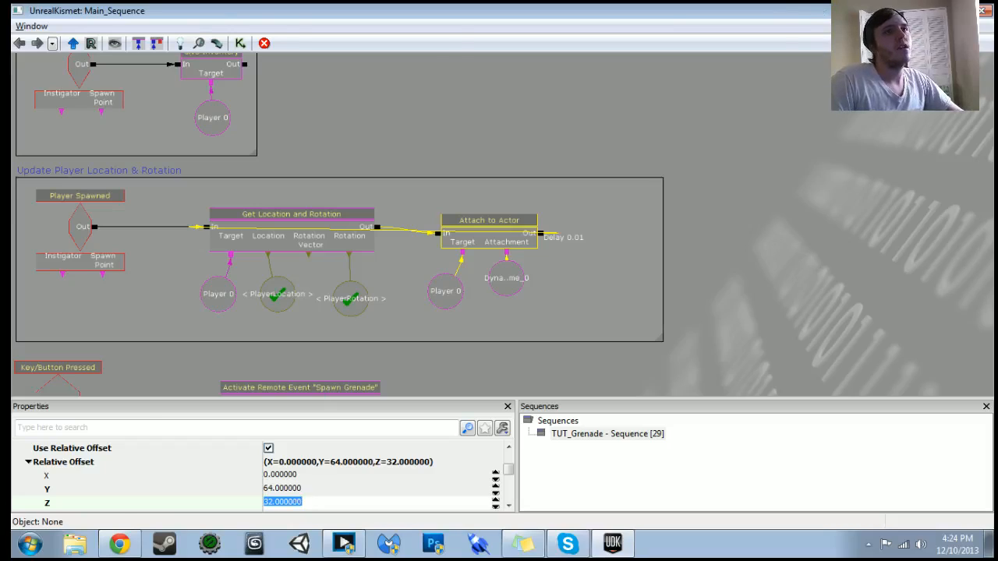
- Playtest the level with the console command "show volumes" and check where the attached trigger volume sits relative to the player
{"action": "left_click", "coordinate": [937, 11]}
{"action": "left_click", "coordinate": [803, 44]}
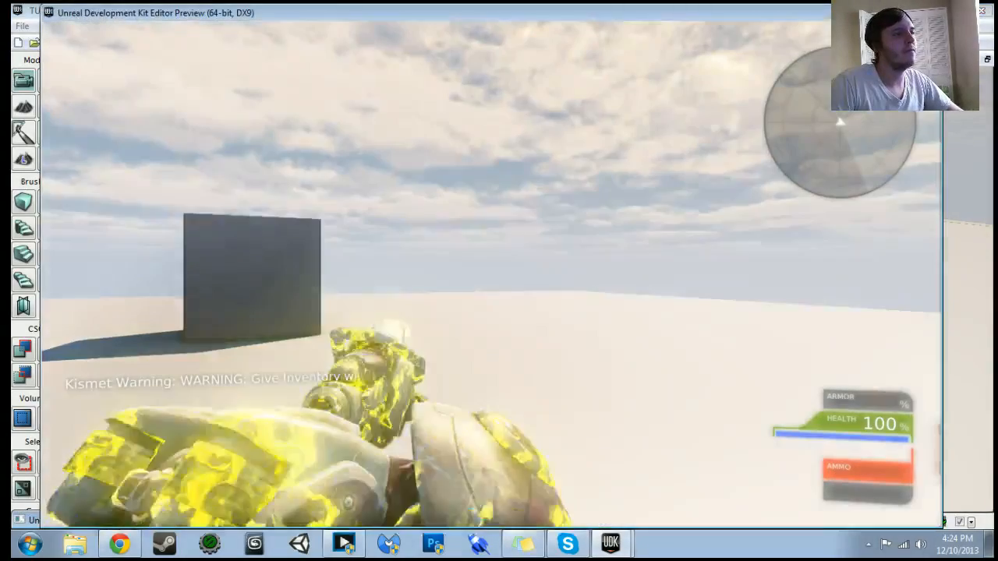
{"action": "key", "text": "Tab"}
{"action": "type", "text": "shw"}
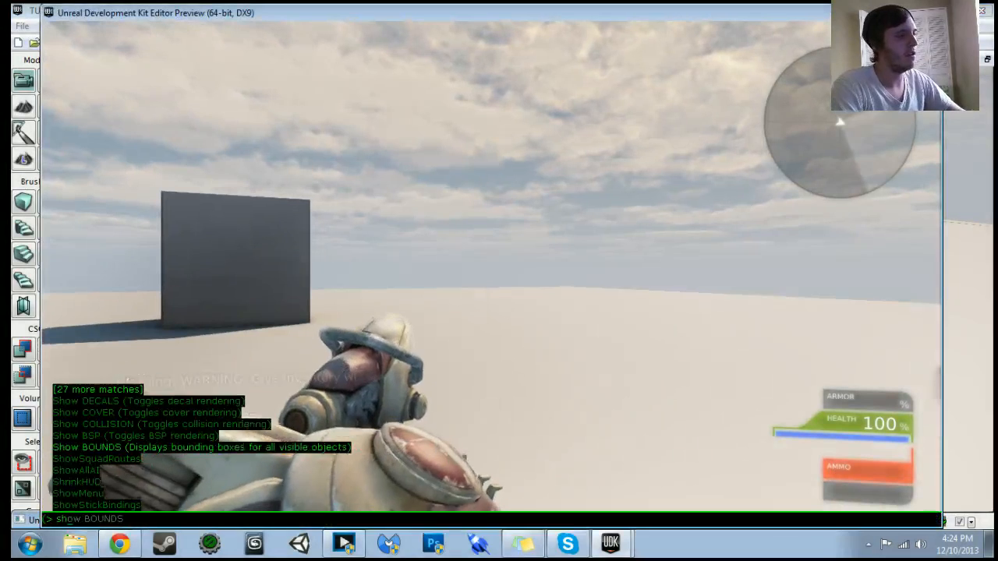
{"action": "key", "text": "BackSpace"}
{"action": "type", "text": "volumes"}
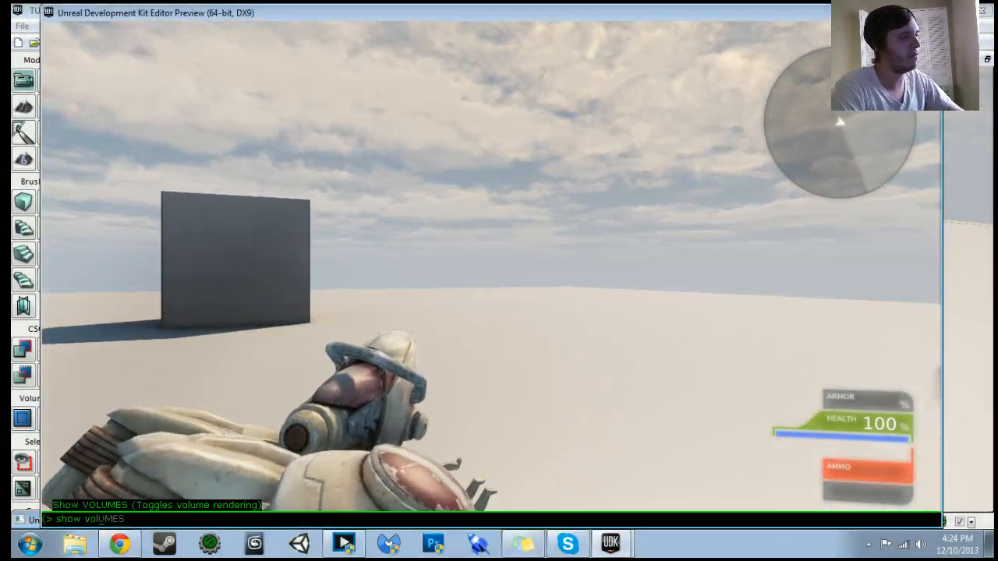
{"action": "key", "text": "Return"}
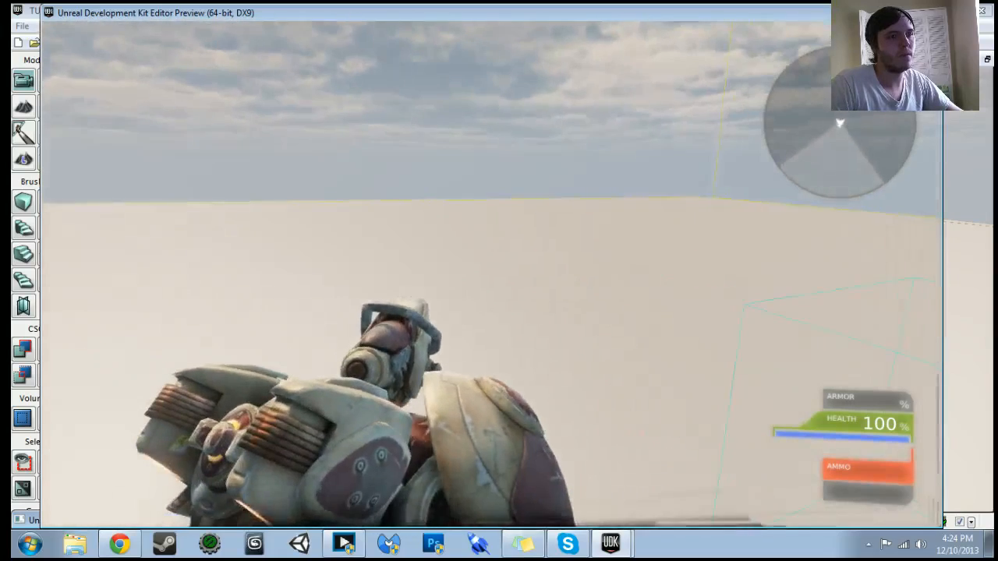
{"action": "key", "text": "Escape"}
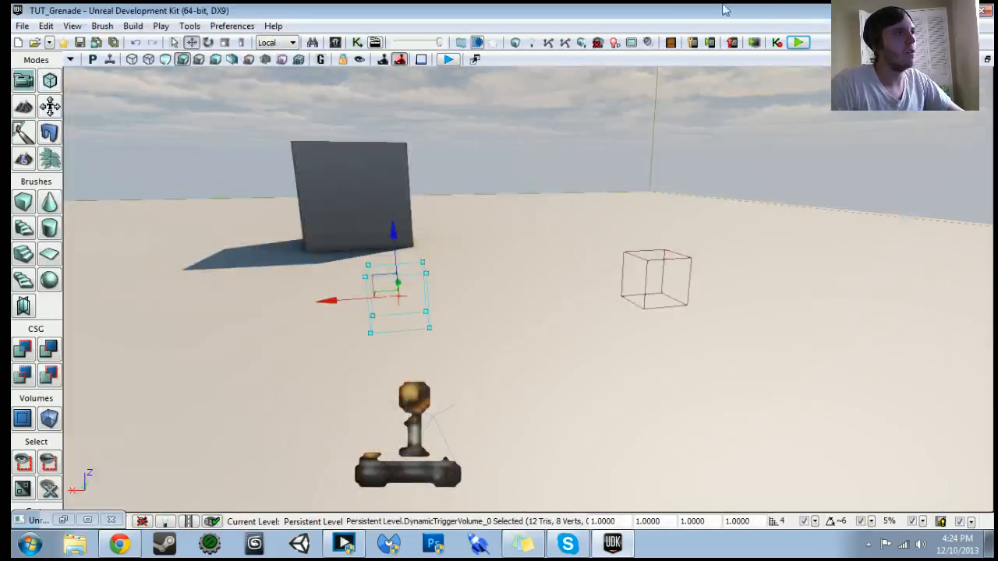
- Set Attach to Actor's Relative Offset Y to -64 in Kismet
{"action": "left_click", "coordinate": [358, 44]}
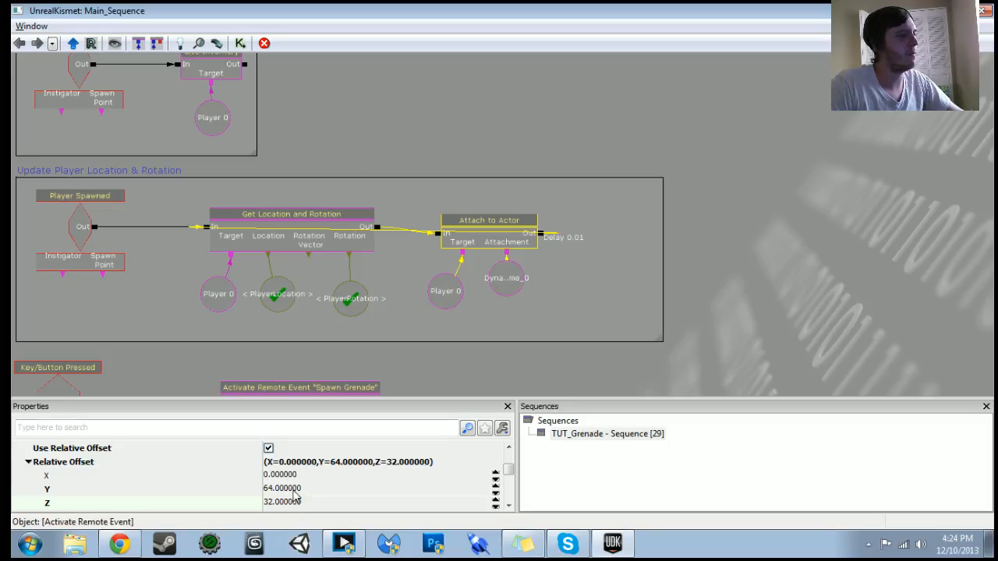
{"action": "left_click", "coordinate": [295, 491]}
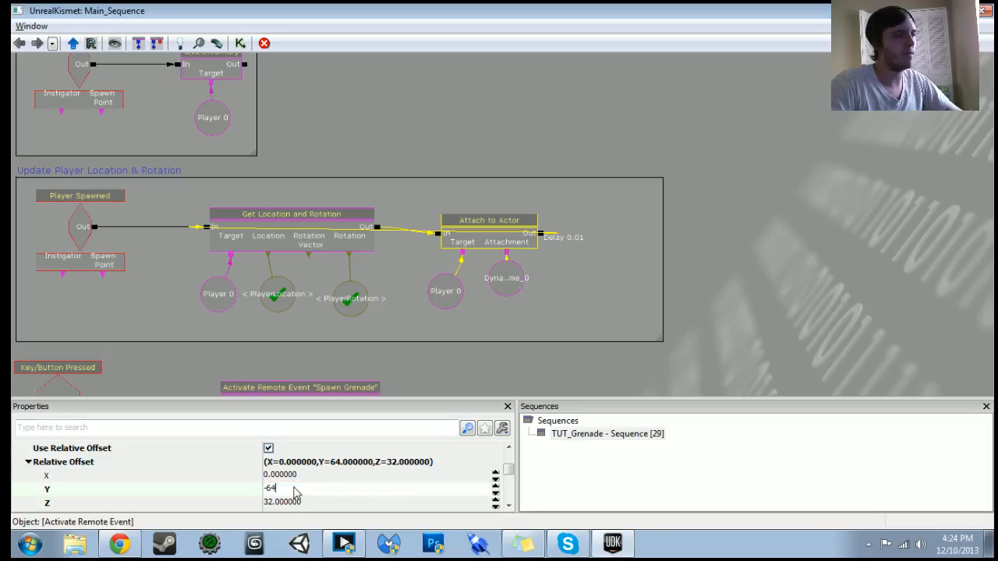
{"action": "key", "text": "alt+Tab"}
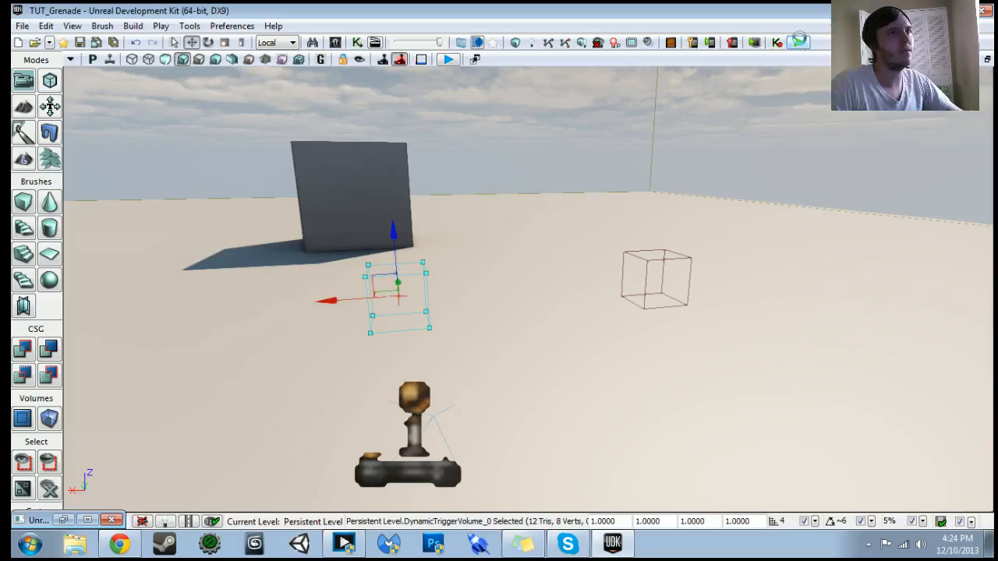
- Playtest the level again with "show volumes" to check the volume's position using the negative Y offset
{"action": "left_click", "coordinate": [800, 44]}
{"action": "key", "text": "Tab"}
{"action": "type", "text": "s"}
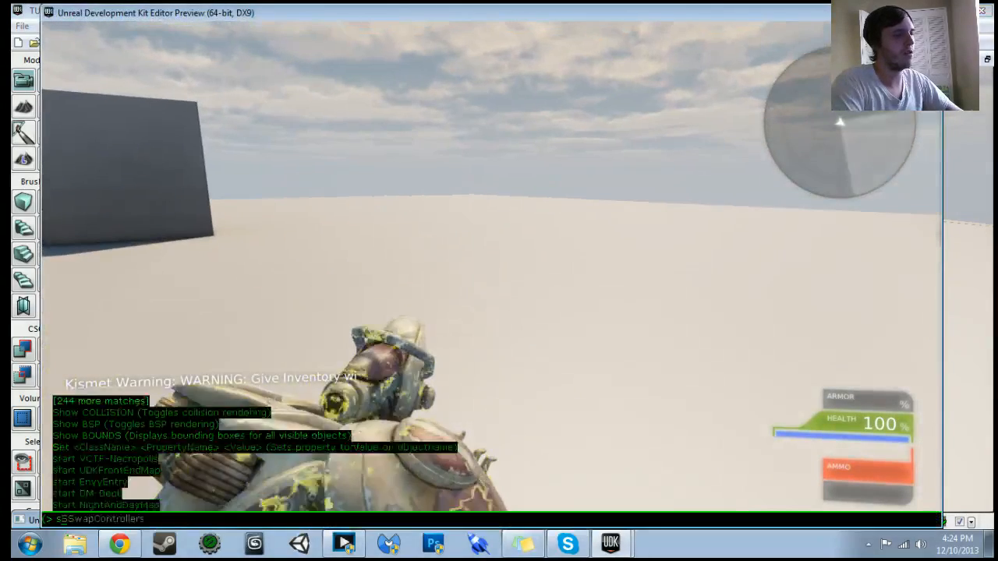
{"action": "type", "text": "how volumes"}
{"action": "key", "text": "Return"}
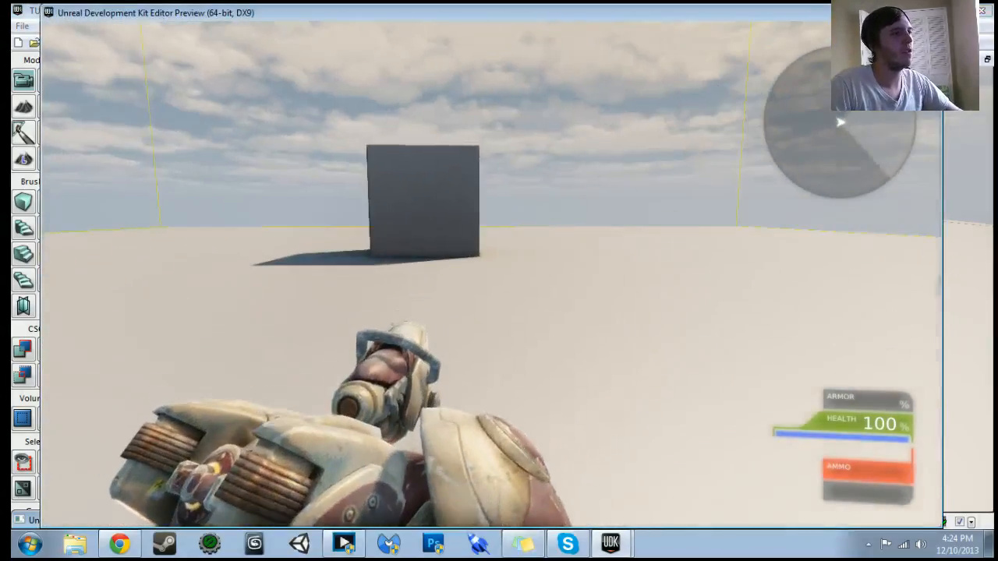
{"action": "key", "text": "Escape"}
- Add a second command, "Show Volumes", to the Console Command action linked to Level Loaded in Kismet
{"action": "left_click", "coordinate": [356, 45]}
{"action": "left_click_drag", "start_coordinate": [452, 104], "coordinate": [621, 256]}
{"action": "left_click_drag", "start_coordinate": [515, 165], "coordinate": [542, 400]}
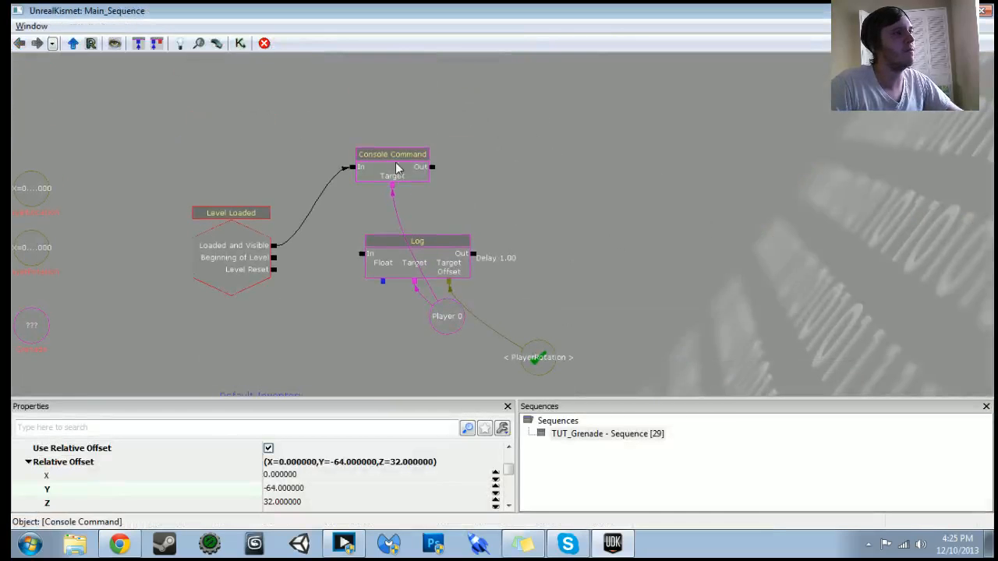
{"action": "left_click", "coordinate": [396, 168]}
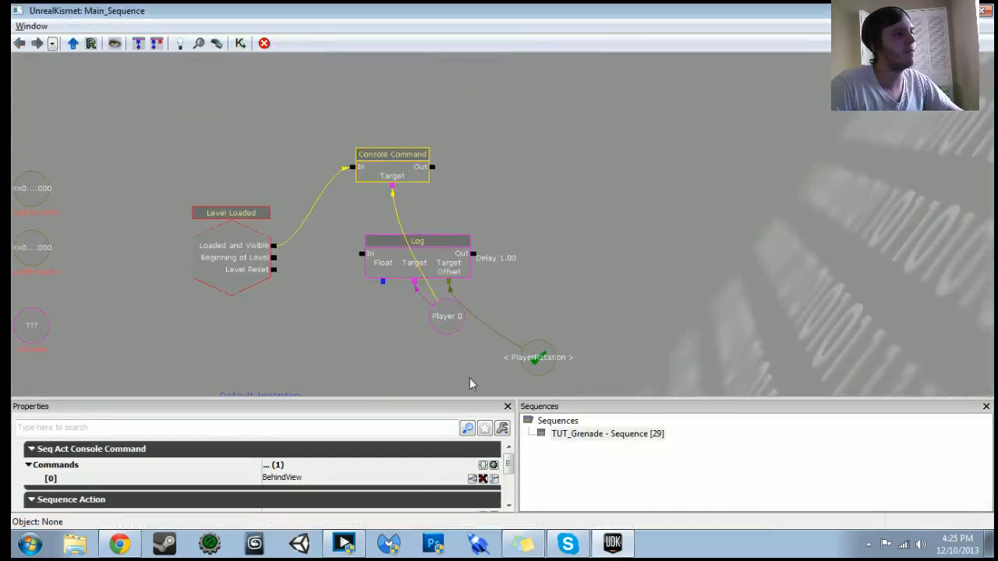
{"action": "left_click", "coordinate": [493, 465]}
{"action": "left_click", "coordinate": [311, 491]}
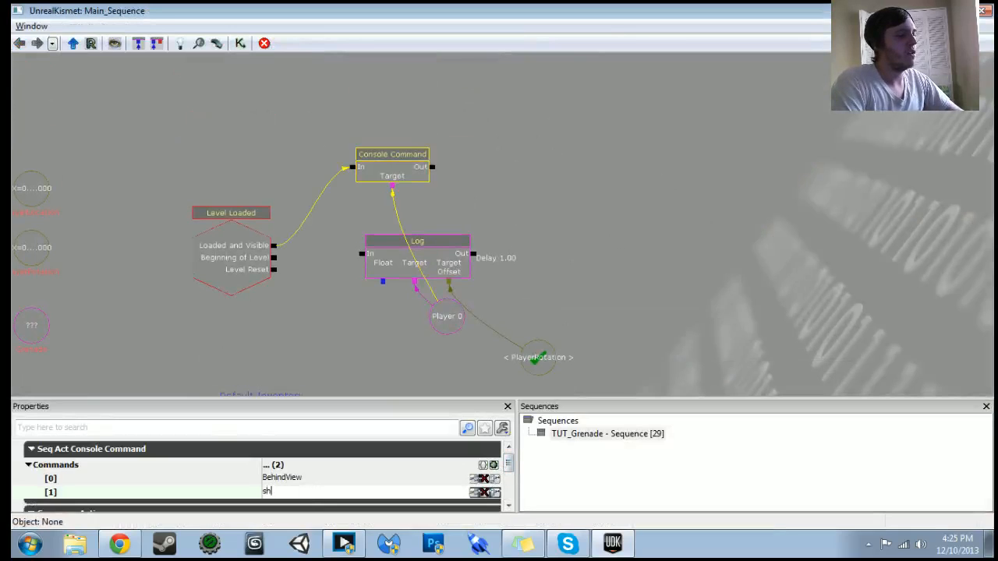
{"action": "type", "text": "Show Volumes"}
{"action": "key", "text": "Return"}
- Set Attach to Actor's Relative Offset to Y 10 and Z 128
{"action": "left_click_drag", "start_coordinate": [741, 110], "coordinate": [687, 56]}
{"action": "left_click_drag", "start_coordinate": [629, 314], "coordinate": [515, 172]}
{"action": "left_click", "coordinate": [528, 222]}
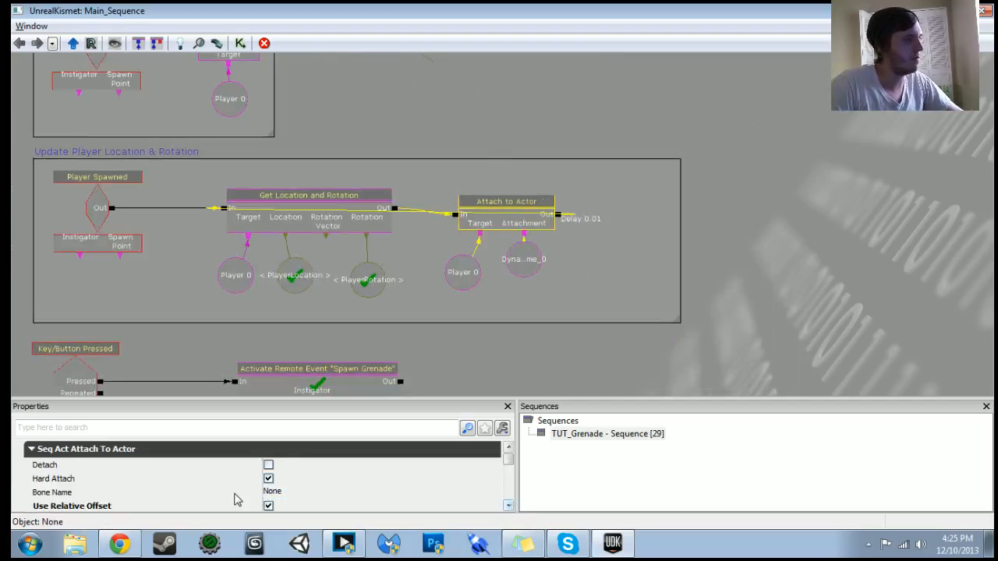
{"action": "left_click", "coordinate": [508, 505]}
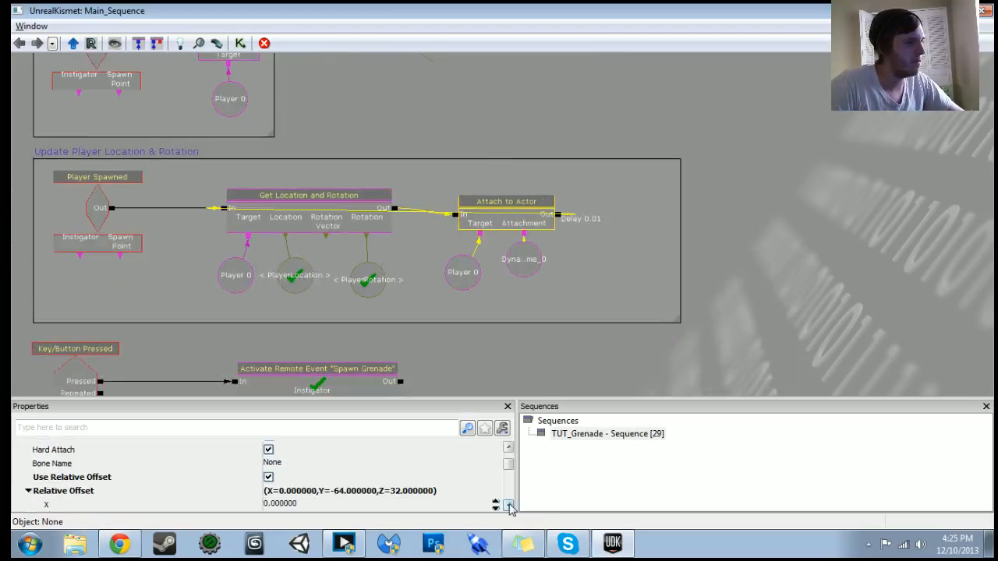
{"action": "left_click", "coordinate": [508, 505]}
{"action": "left_click", "coordinate": [509, 505]}
{"action": "left_click", "coordinate": [508, 505]}
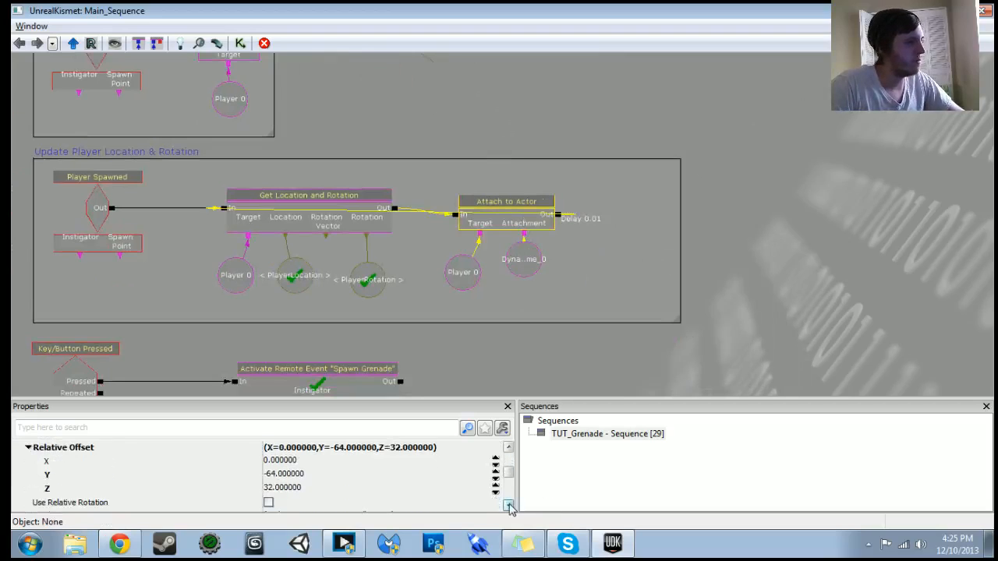
{"action": "left_click", "coordinate": [308, 475]}
{"action": "type", "text": "10"}
{"action": "key", "text": "Return"}
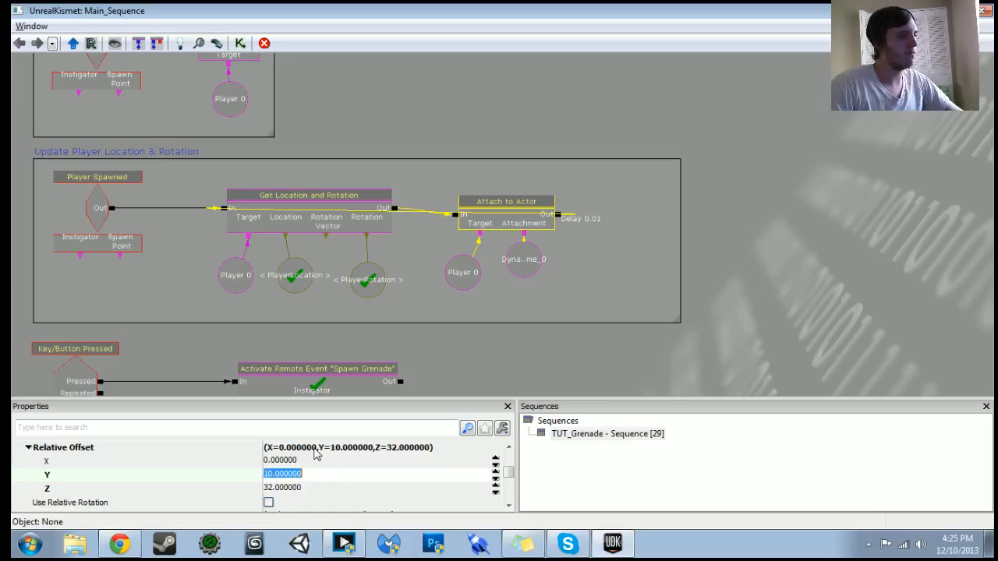
{"action": "left_click", "coordinate": [315, 490]}
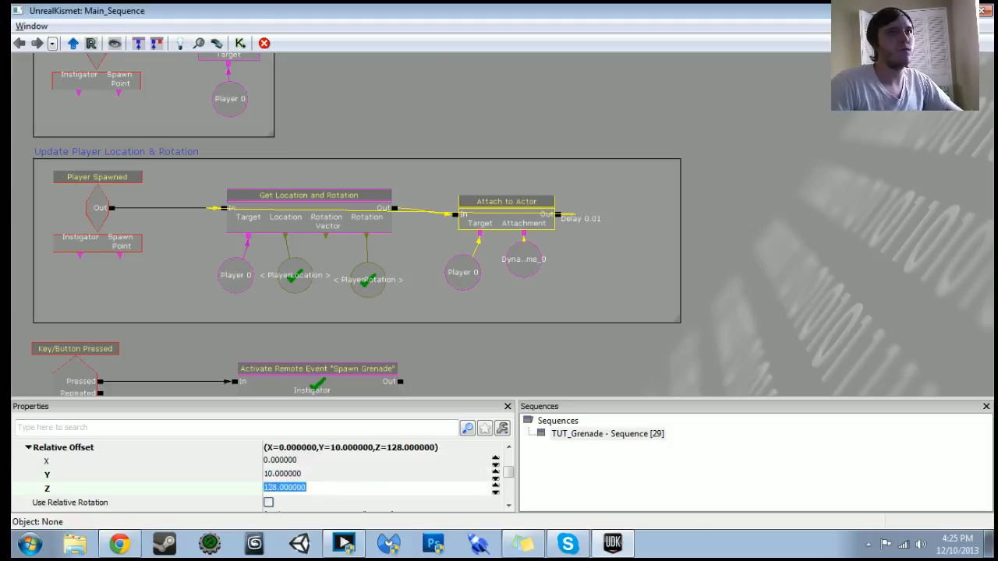
- Playtest the level and look up to check the trigger volume's height above the player
{"action": "left_click", "coordinate": [984, 11]}
{"action": "left_click", "coordinate": [801, 43]}
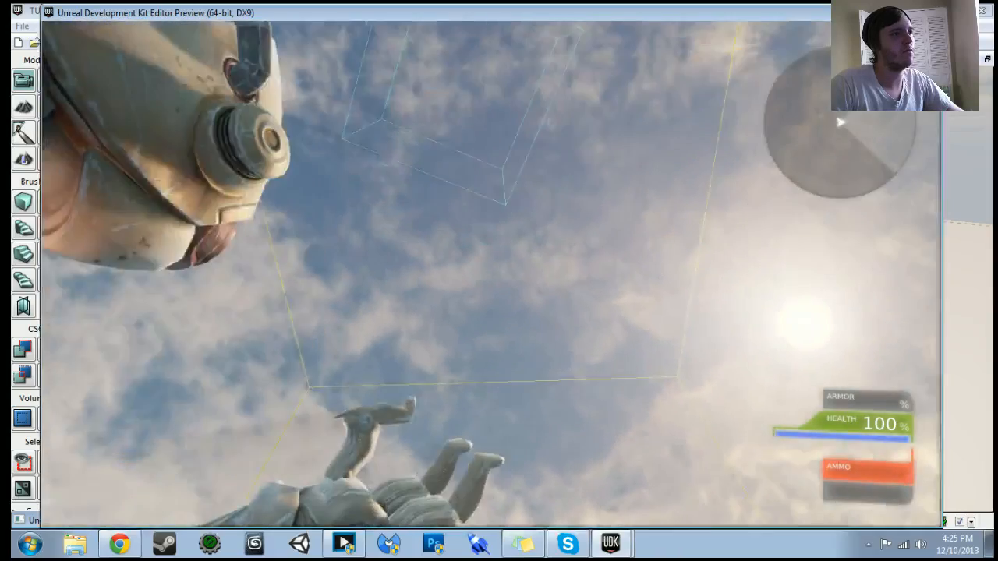
{"action": "key", "text": "Escape"}
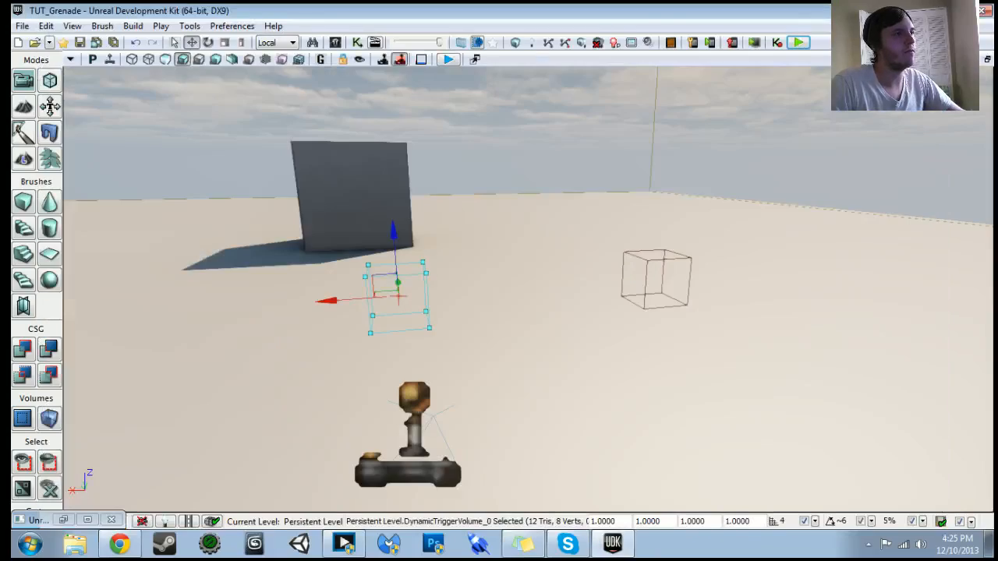
- Set Attach to Actor's Relative Offset to Y 128 and Z 16, and playtest the trigger volume's placement
{"action": "left_click", "coordinate": [357, 42]}
{"action": "left_click", "coordinate": [309, 475]}
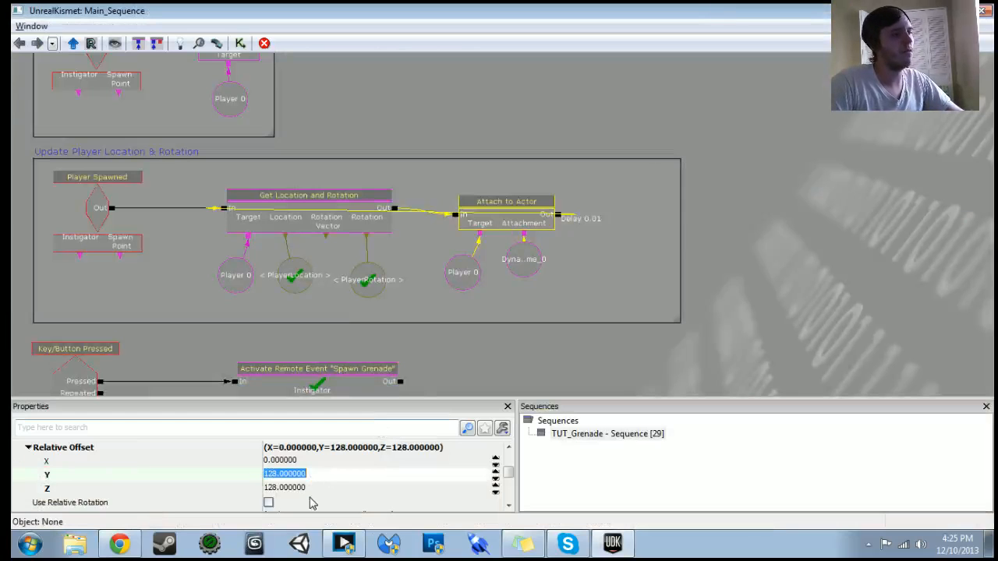
{"action": "left_click", "coordinate": [311, 492]}
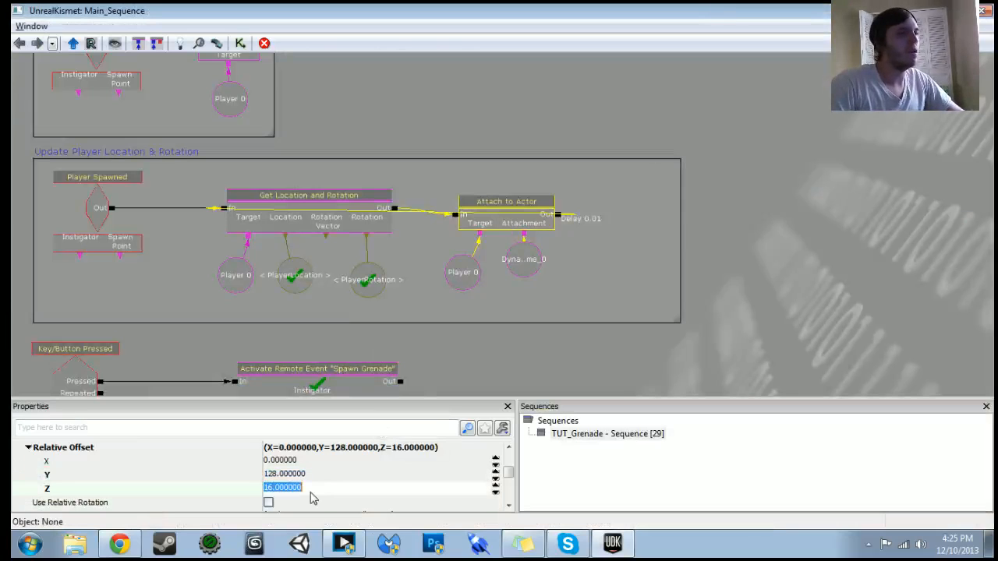
{"action": "left_click", "coordinate": [936, 11]}
{"action": "left_click", "coordinate": [799, 42]}
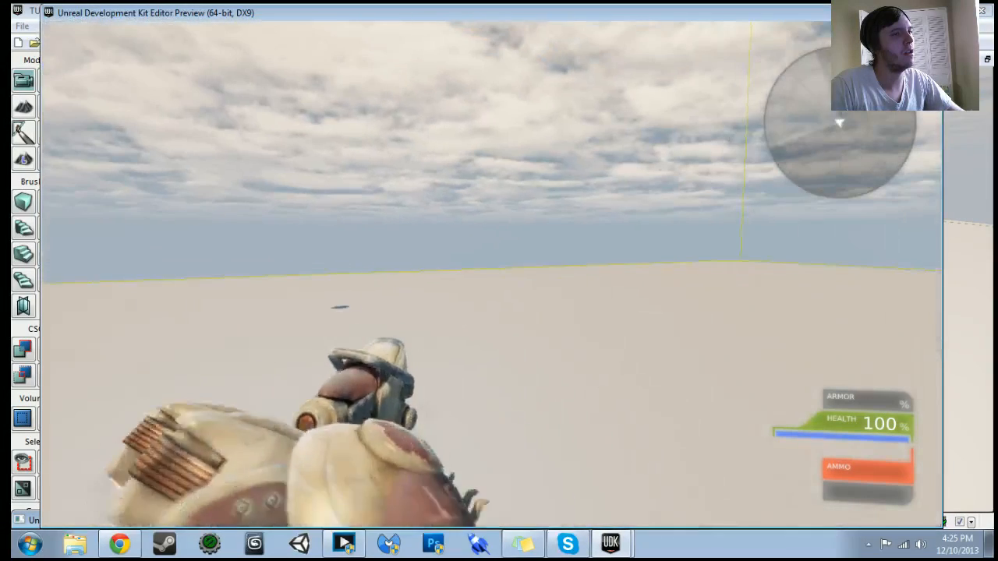
{"action": "key", "text": "Escape"}
- Set Attach to Actor's Relative Offset Y to 16 and playtest the volume's position around the player
{"action": "left_click", "coordinate": [359, 42]}
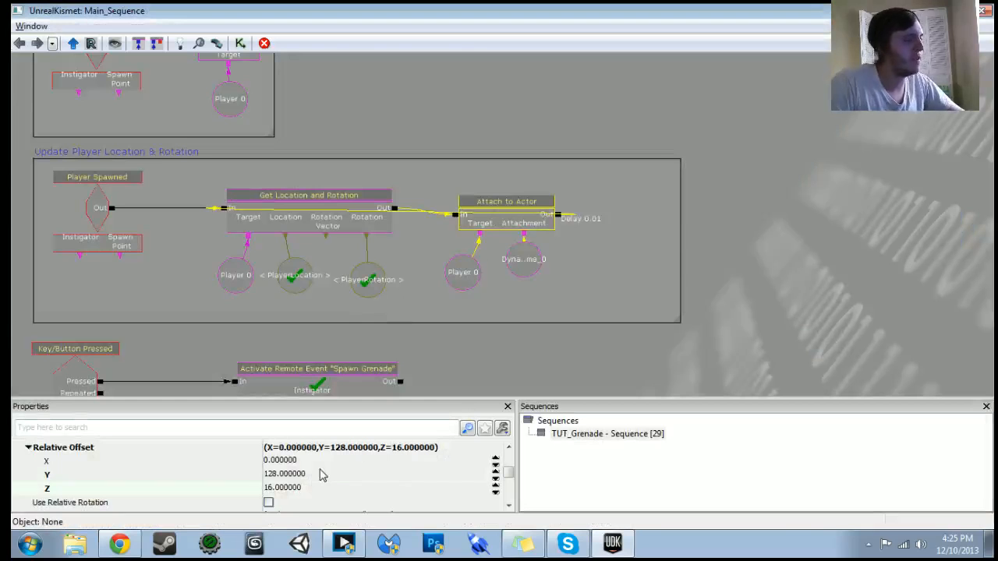
{"action": "left_click", "coordinate": [322, 475]}
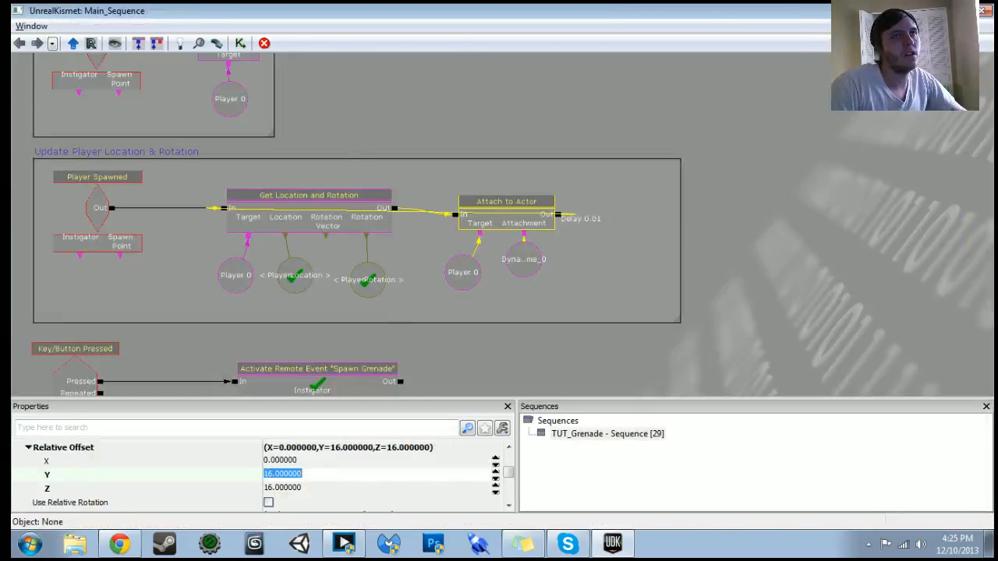
{"action": "left_click", "coordinate": [943, 10]}
{"action": "left_click", "coordinate": [799, 43]}
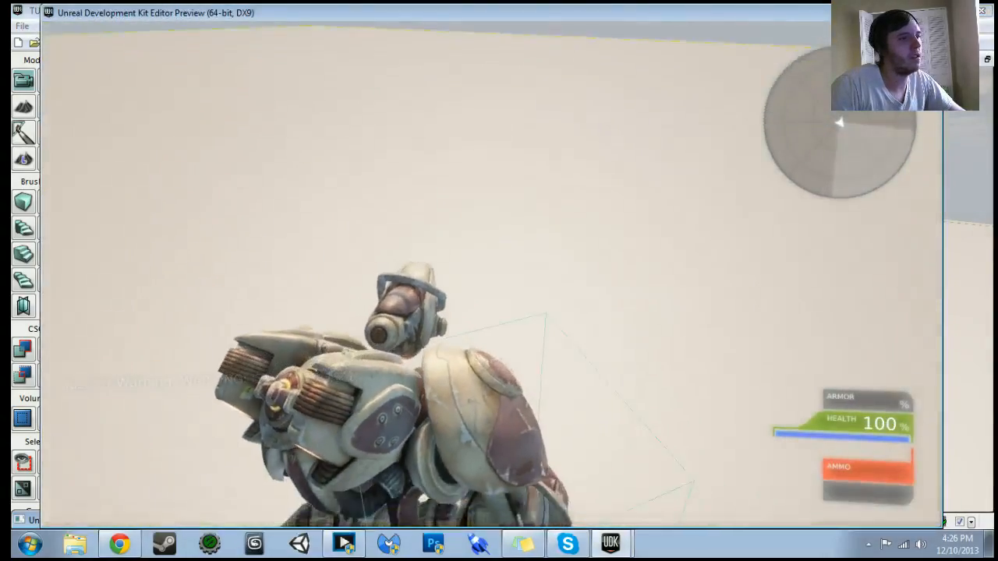
{"action": "key", "text": "Escape"}
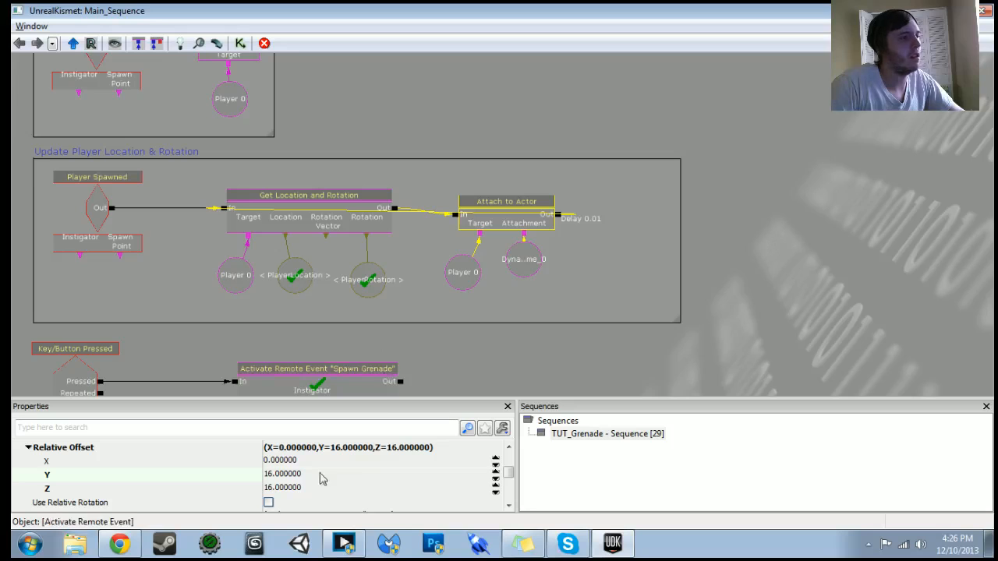
- Set Attach to Actor's Relative Offset X and Y to 32 and playtest the volume's placement
{"action": "left_click", "coordinate": [313, 474]}
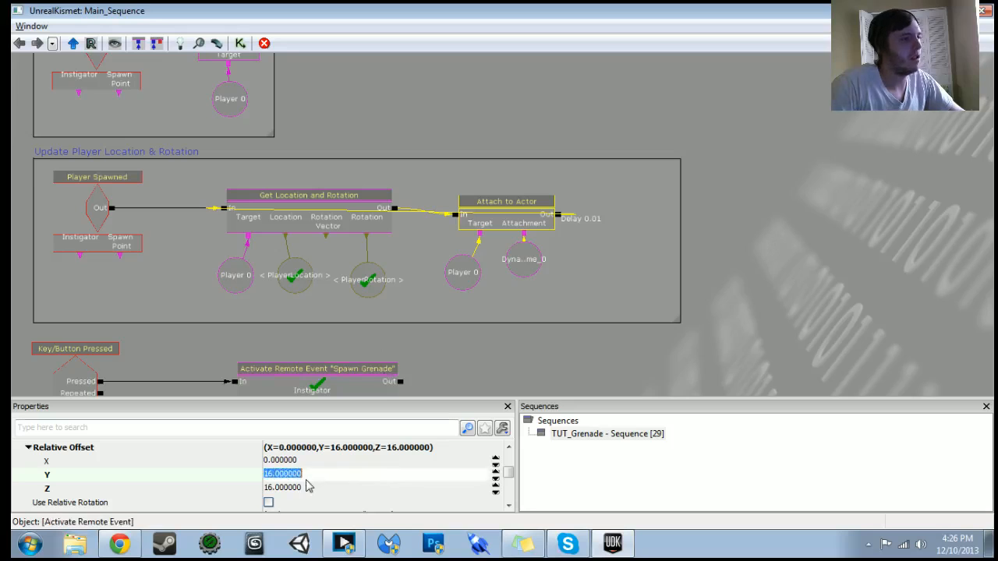
{"action": "type", "text": "32"}
{"action": "key", "text": "shift+Tab"}
{"action": "type", "text": "32"}
{"action": "key", "text": "Return"}
{"action": "left_click", "coordinate": [933, 10]}
{"action": "left_click", "coordinate": [792, 44]}
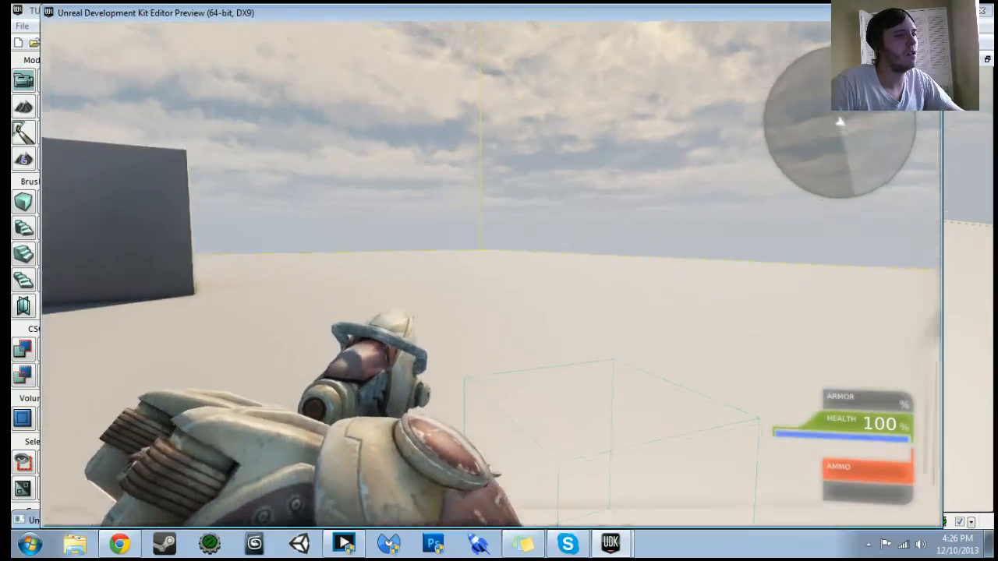
{"action": "key", "text": "Escape"}
- Set Attach to Actor's Bone Name to b_IK_Hand_R and playtest how the trigger volume attaches to the player
{"action": "left_click", "coordinate": [357, 42]}
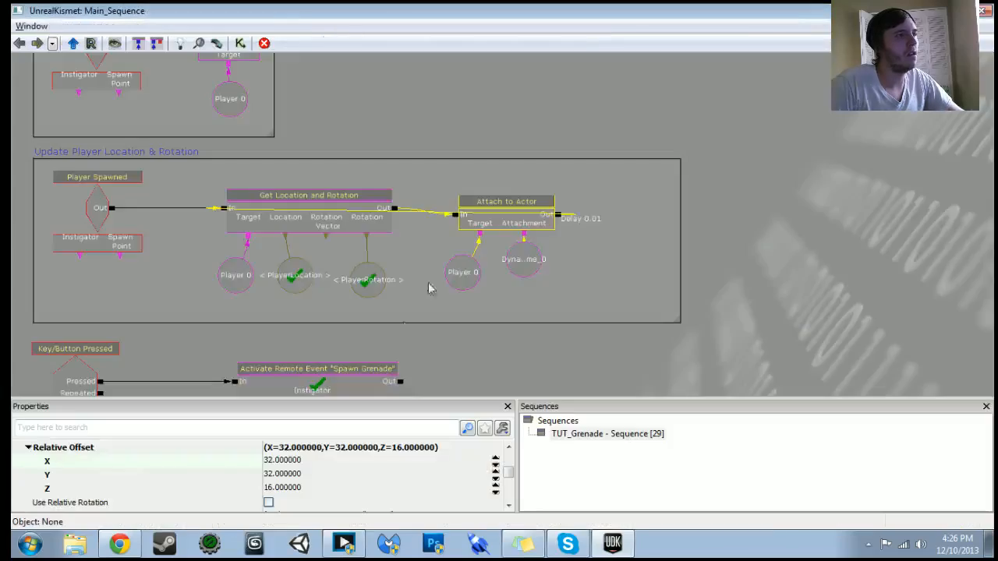
{"action": "left_click", "coordinate": [507, 447]}
{"action": "left_click", "coordinate": [507, 446]}
{"action": "left_click", "coordinate": [507, 446]}
{"action": "left_click", "coordinate": [508, 447]}
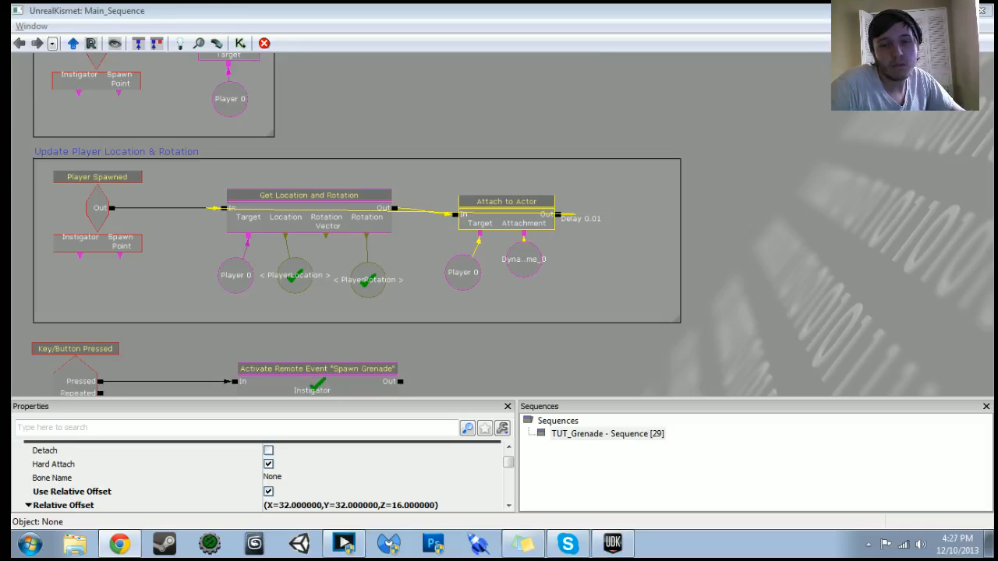
{"action": "left_click", "coordinate": [280, 478]}
{"action": "type", "text": "b_IK_Hand_R"}
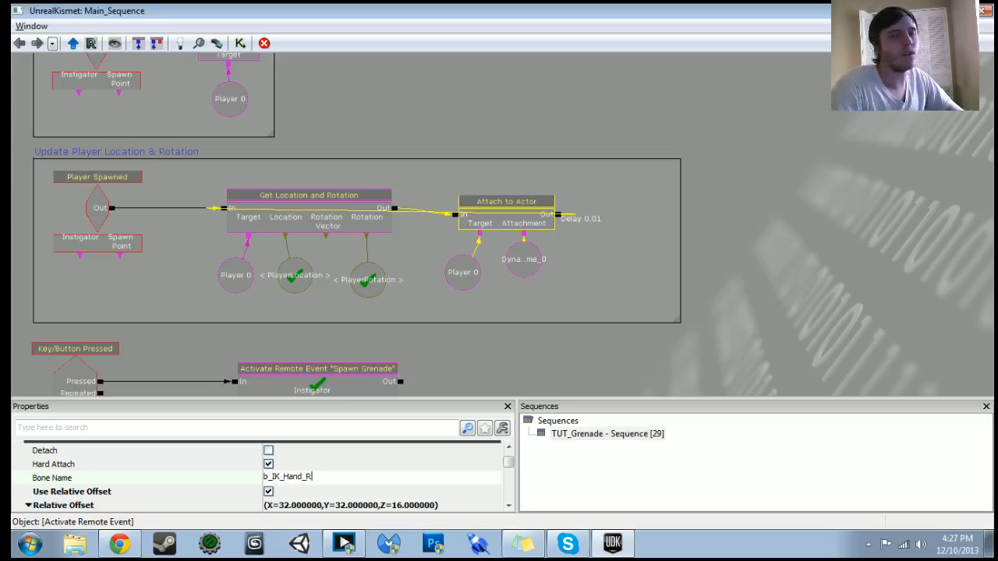
{"action": "double_click", "coordinate": [281, 479]}
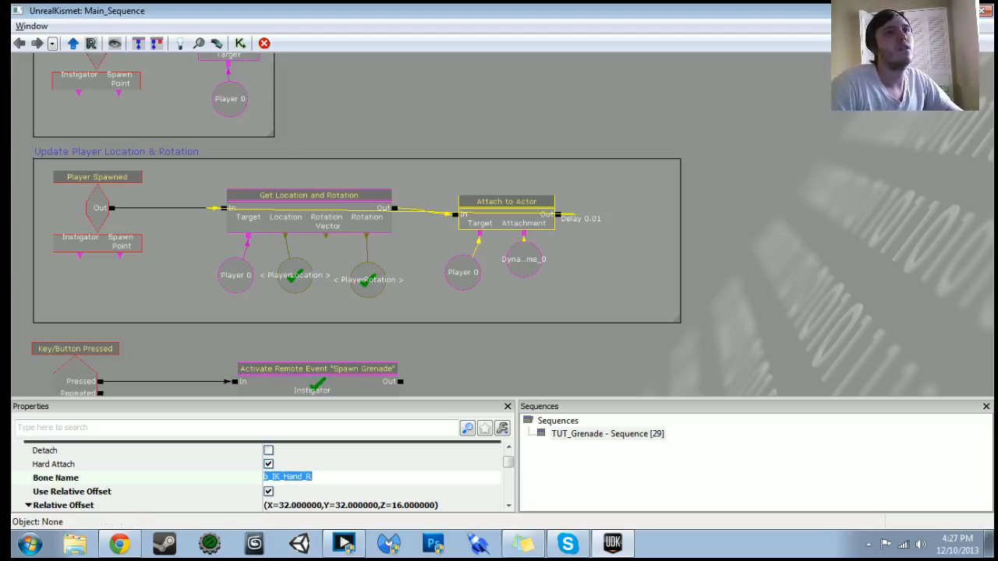
{"action": "left_click", "coordinate": [984, 10]}
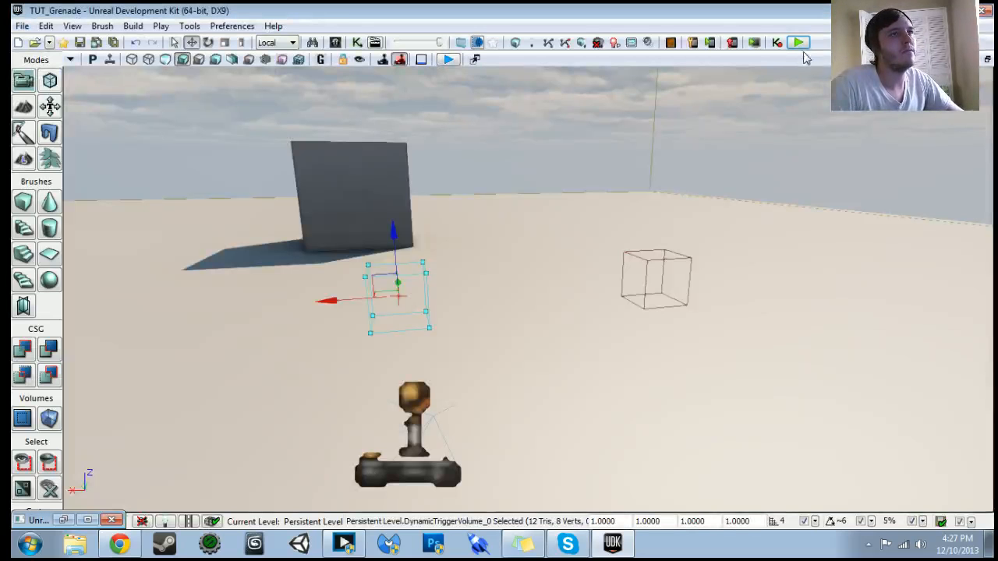
{"action": "left_click", "coordinate": [798, 43]}
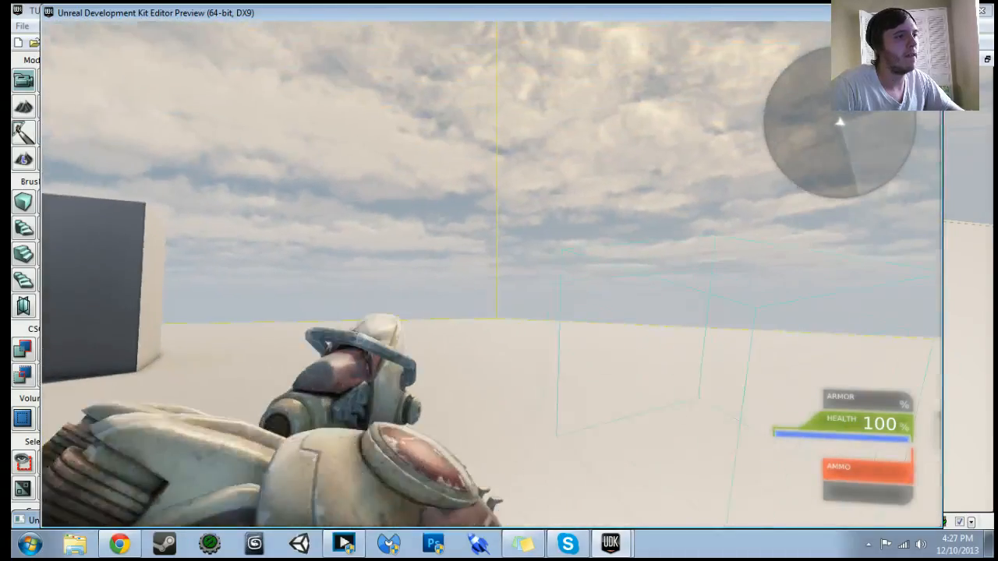
{"action": "key", "text": "Escape"}
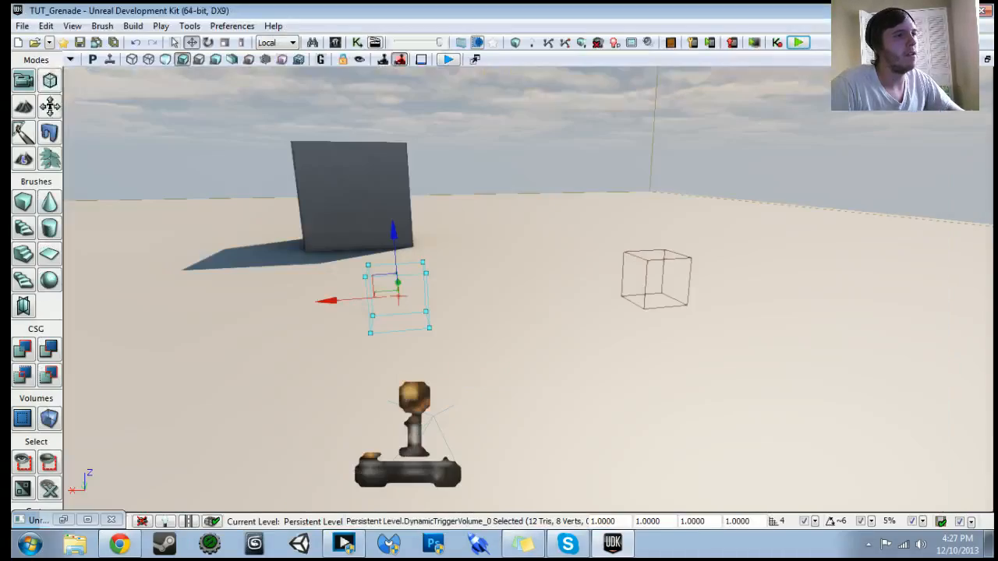
- Set the Relative Offset X of Attach to Actor to 16
{"action": "left_click", "coordinate": [357, 43]}
{"action": "left_click", "coordinate": [493, 216]}
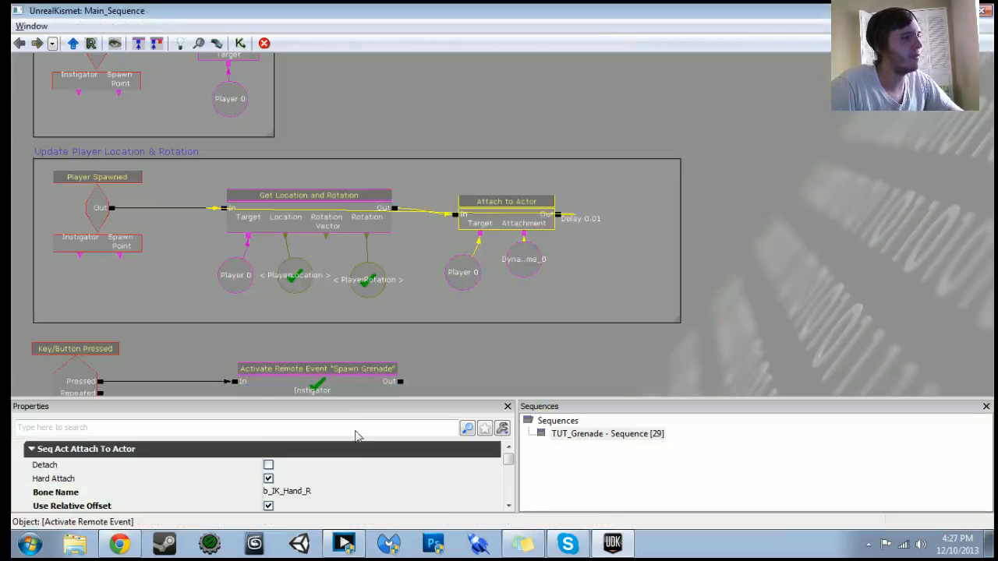
{"action": "left_click", "coordinate": [508, 507]}
{"action": "left_click", "coordinate": [508, 506]}
{"action": "left_click", "coordinate": [509, 506]}
{"action": "left_click", "coordinate": [508, 507]}
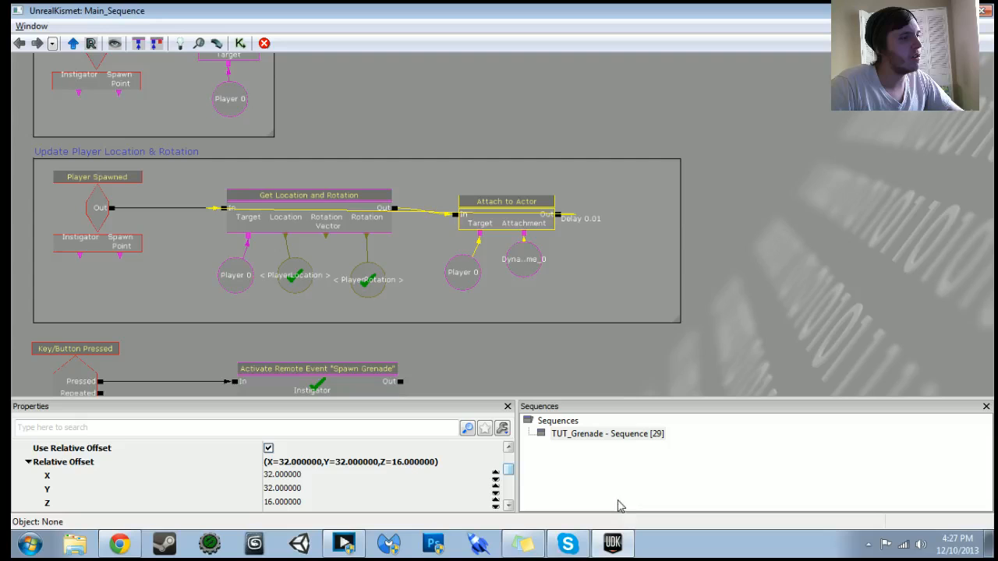
{"action": "left_click", "coordinate": [296, 477]}
{"action": "type", "text": "16"}
{"action": "key", "text": "Return"}
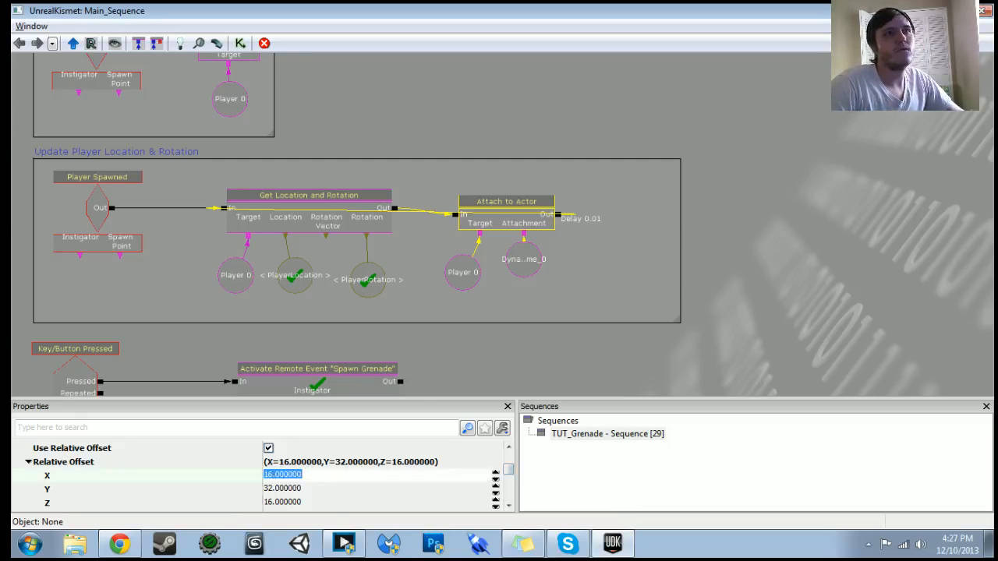
- Playtest the level to check the trigger volume's position beside the player
{"action": "left_click", "coordinate": [981, 11]}
{"action": "left_click", "coordinate": [798, 46]}
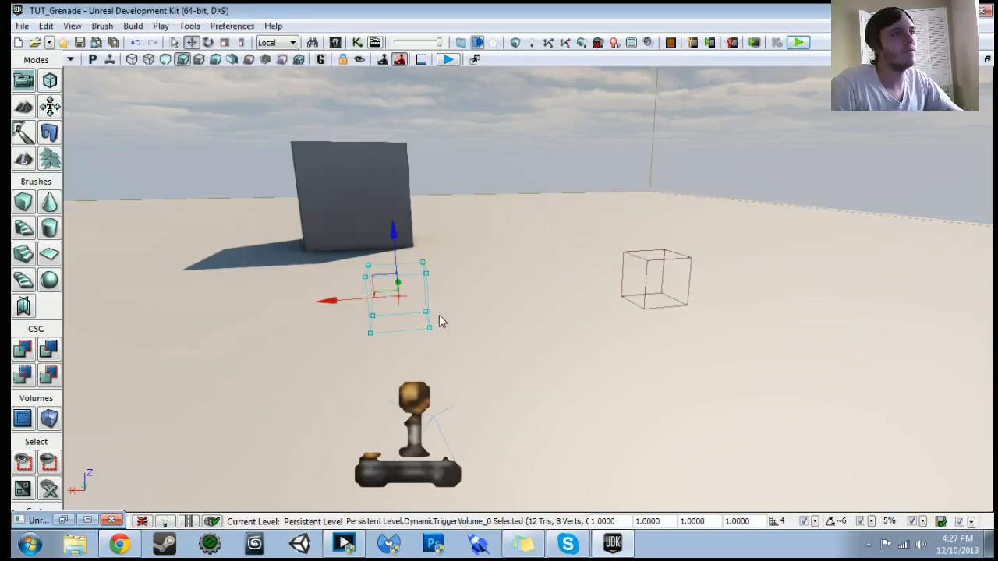
{"action": "key", "text": "w"}
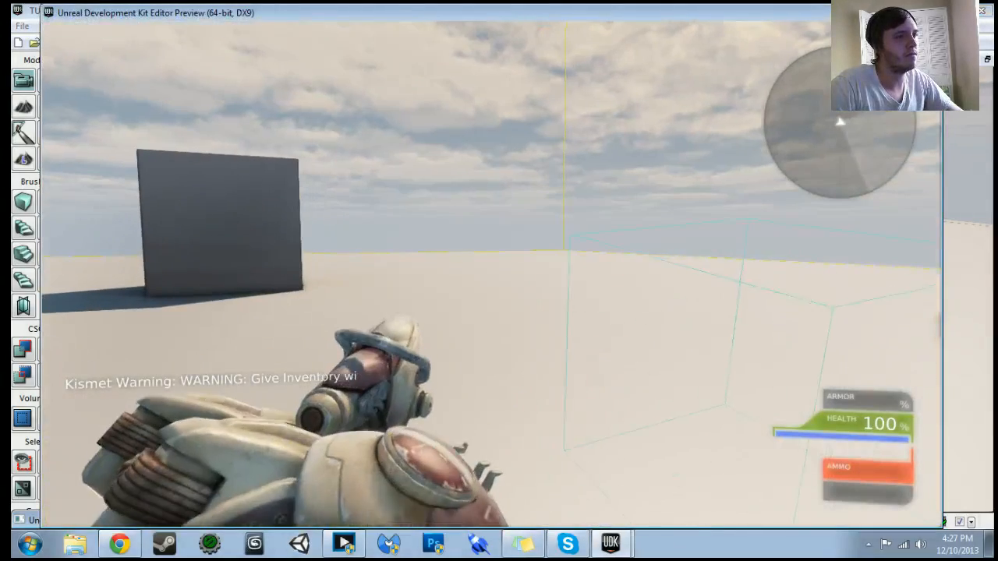
{"action": "key", "text": "Escape"}
- Set Attach to Actor's Relative Offset Y to 50 and playtest the volume's placement
{"action": "left_click", "coordinate": [357, 44]}
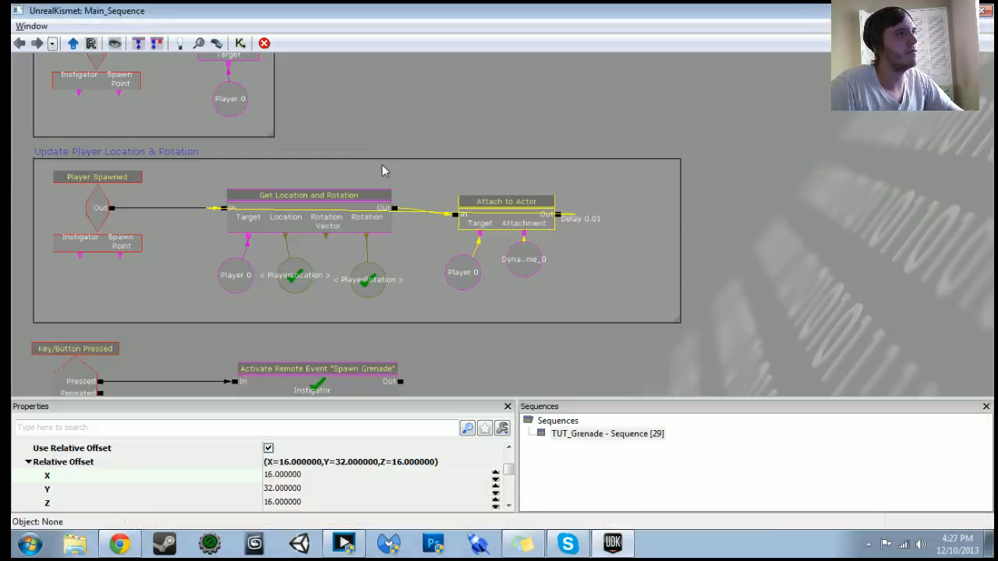
{"action": "left_click", "coordinate": [296, 492]}
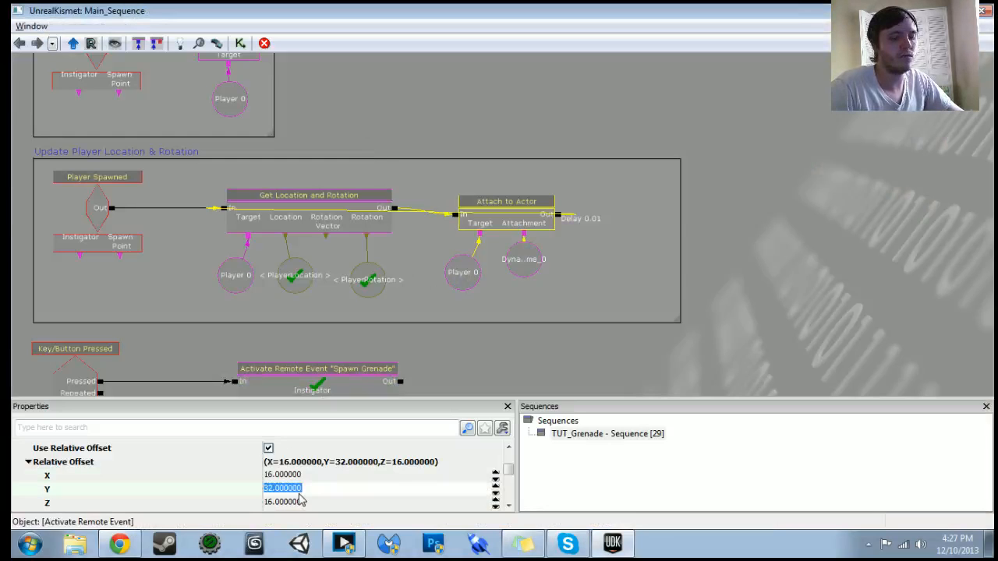
{"action": "type", "text": "50"}
{"action": "key", "text": "Return"}
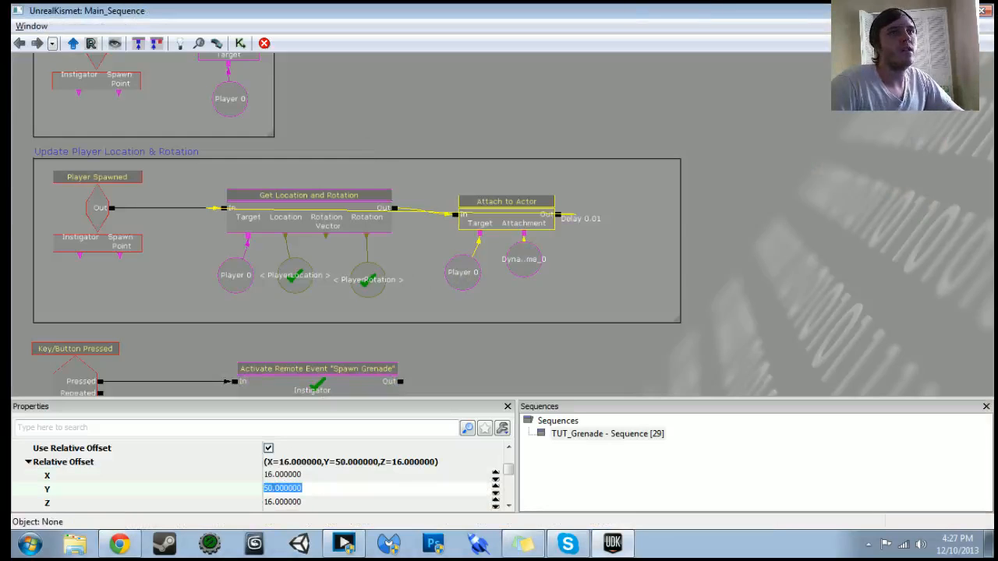
{"action": "left_click", "coordinate": [983, 11]}
{"action": "left_click", "coordinate": [800, 43]}
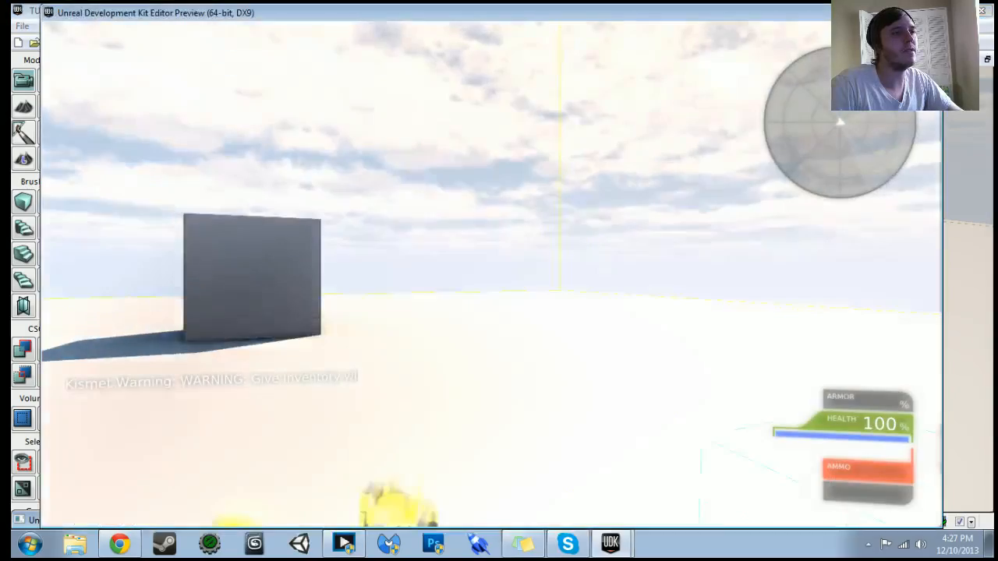
{"action": "key", "text": "Escape"}
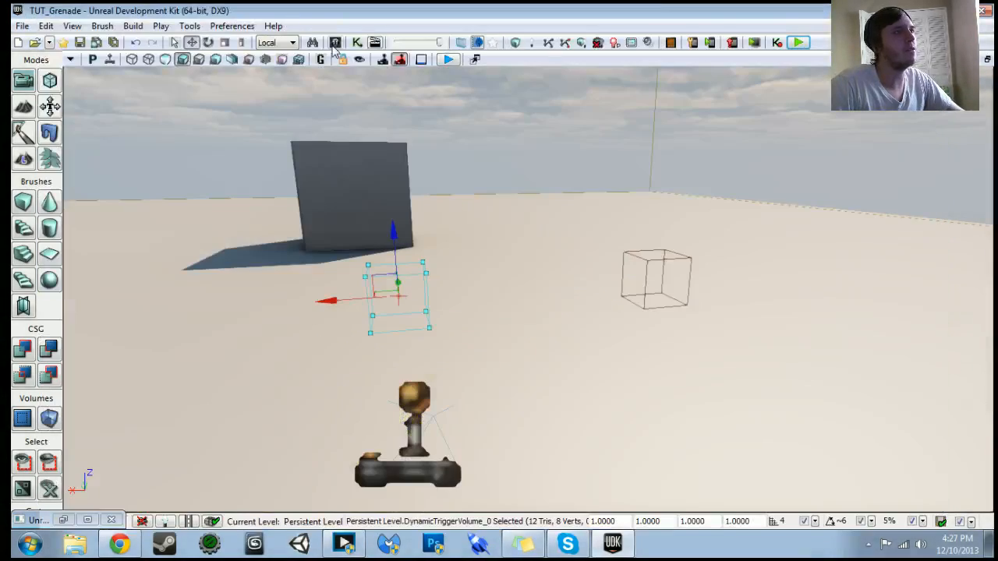
- Set Attach to Actor's Relative Offset Y to 0 and playtest the volume's position in front of the player
{"action": "left_click", "coordinate": [357, 42]}
{"action": "type", "text": "0"}
{"action": "key", "text": "Return"}
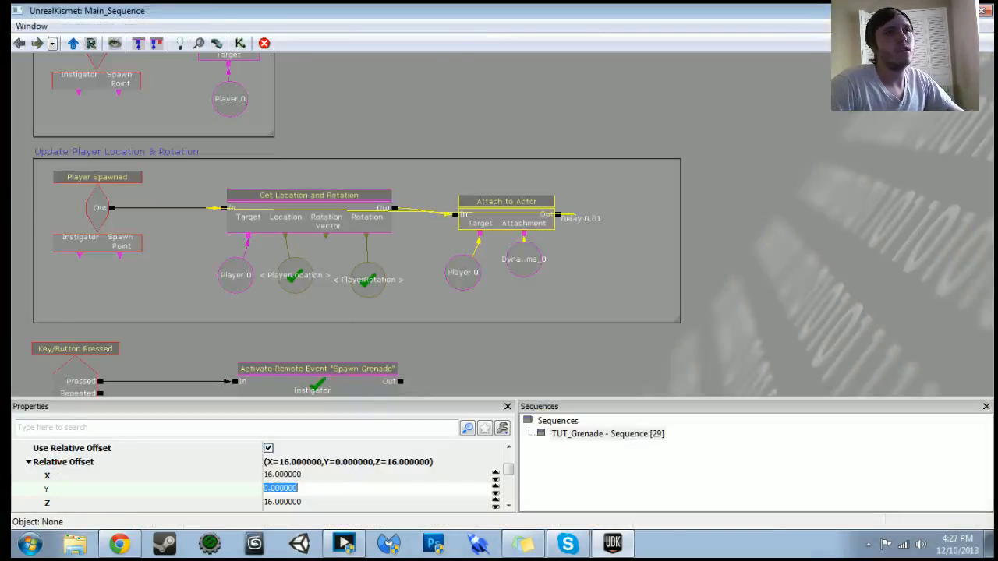
{"action": "left_click", "coordinate": [938, 11]}
{"action": "left_click", "coordinate": [802, 45]}
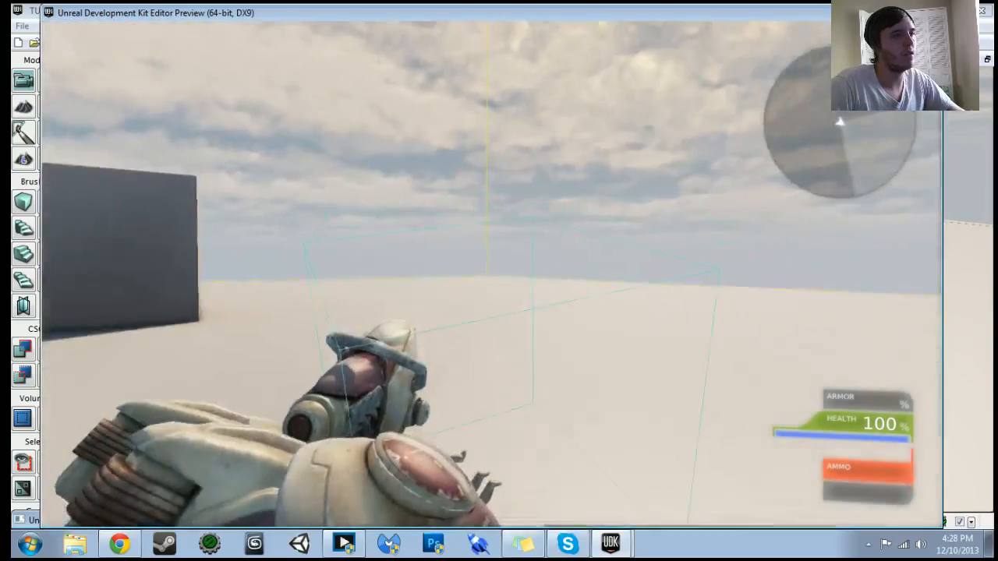
{"action": "key", "text": "Escape"}
- Duplicate the dynamic trigger volume variable, place it below the Actor Factory, and link it to the factory's Spawn Point
{"action": "left_click", "coordinate": [357, 42]}
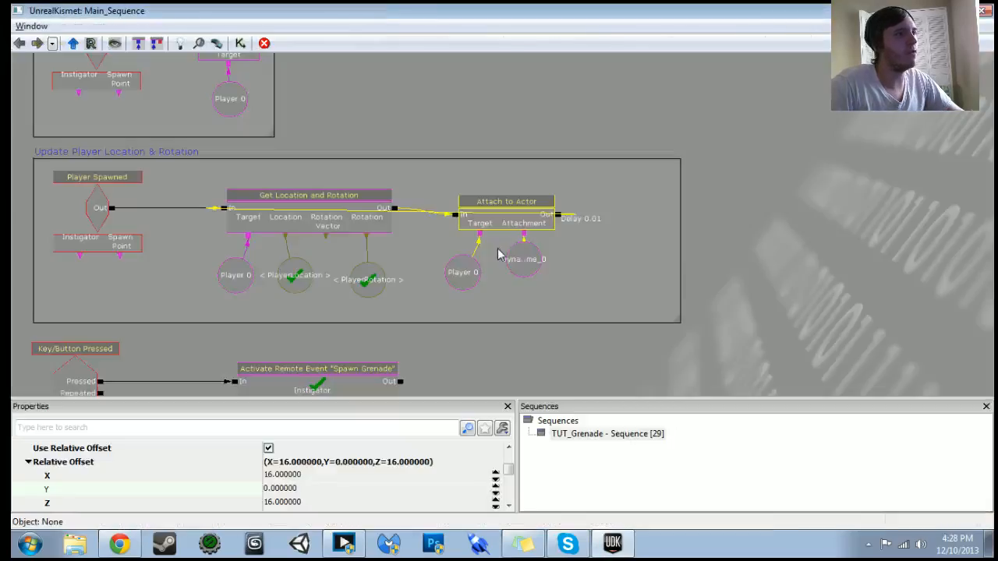
{"action": "mouse_move", "coordinate": [529, 291]}
{"action": "left_mouse_down"}
{"action": "mouse_move", "coordinate": [559, 230]}
{"action": "mouse_move", "coordinate": [535, 210]}
{"action": "mouse_move", "coordinate": [582, 216]}
{"action": "mouse_move", "coordinate": [592, 226]}
{"action": "mouse_move", "coordinate": [579, 361]}
{"action": "mouse_move", "coordinate": [543, 299]}
{"action": "left_mouse_up"}
{"action": "scroll", "coordinate": [559, 231], "scroll_direction": "down", "scroll_amount": 5}
{"action": "scroll", "coordinate": [535, 209], "scroll_direction": "up", "scroll_amount": 5}
{"action": "left_click", "coordinate": [582, 159]}
{"action": "key", "text": "ctrl+c"}
{"action": "key", "text": "ctrl+v"}
{"action": "left_click_drag", "start_coordinate": [568, 258], "coordinate": [577, 87]}
{"action": "left_click_drag", "start_coordinate": [513, 64], "coordinate": [379, 371], "text": "ctrl"}
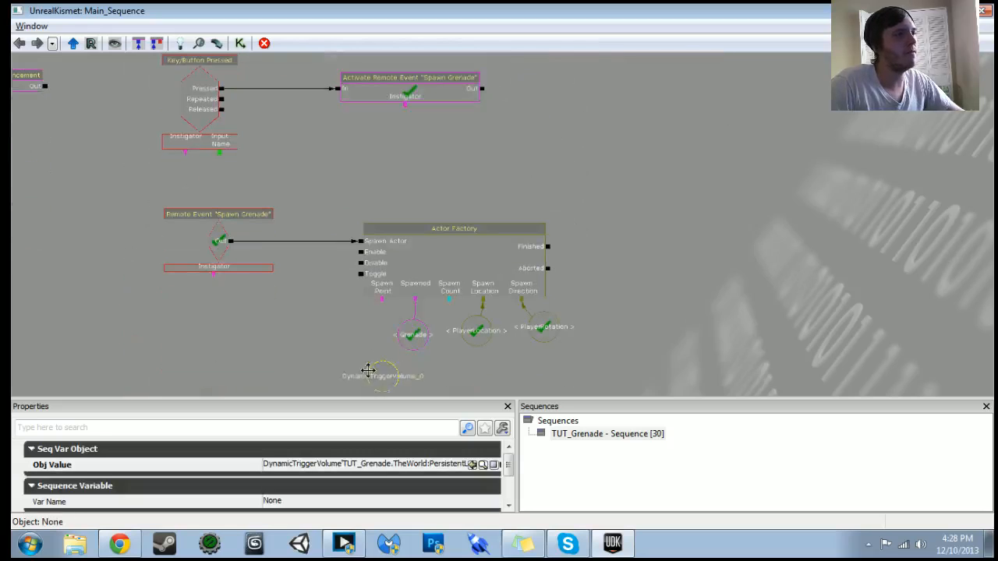
{"action": "left_click_drag", "start_coordinate": [350, 330], "coordinate": [347, 330], "text": "ctrl"}
{"action": "left_click_drag", "start_coordinate": [381, 299], "coordinate": [363, 333]}
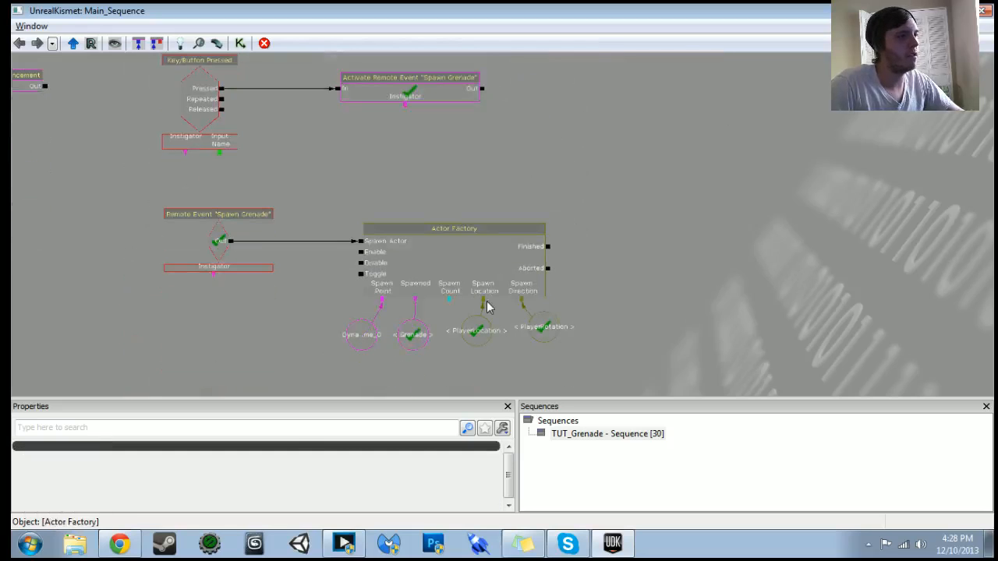
- Disconnect PlayerLocation and PlayerRotation from the Actor Factory and playtest spawning a grenade from the trigger volume
{"action": "left_click", "coordinate": [507, 280]}
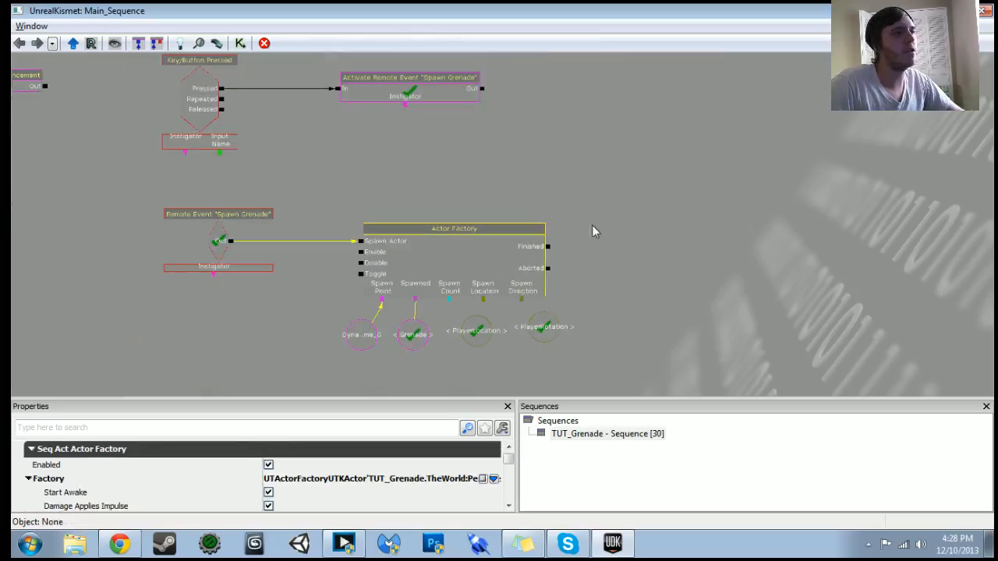
{"action": "left_click", "coordinate": [928, 8]}
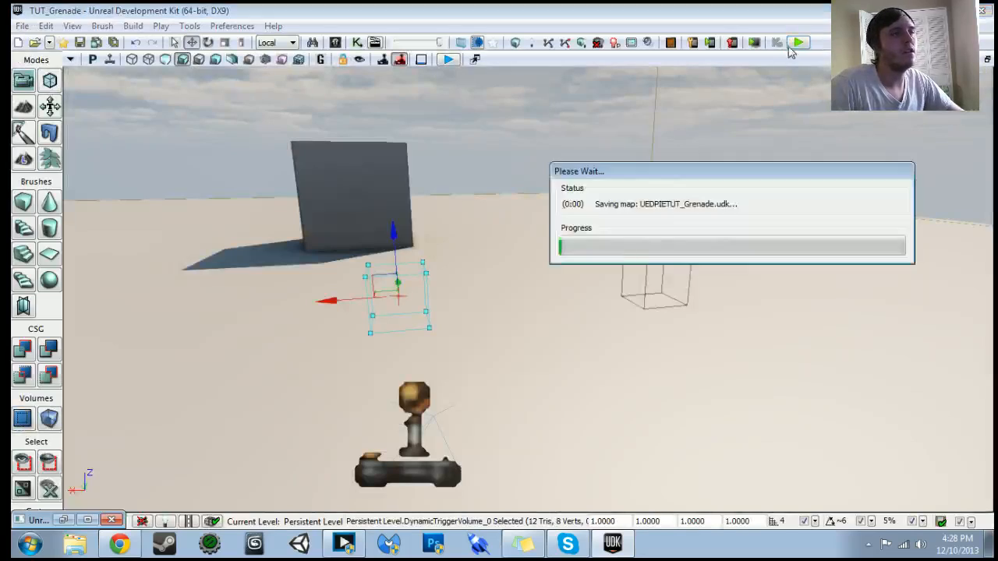
{"action": "left_click", "coordinate": [787, 44]}
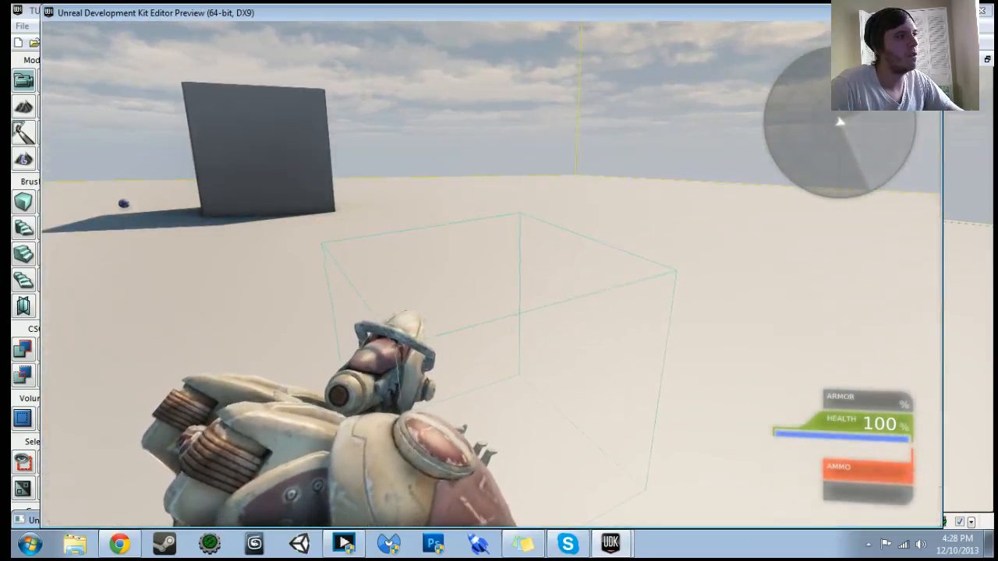
{"action": "key", "text": "Escape"}
- Reconnect the PlayerRotation variable to the Actor Factory's Spawn Direction and playtest the grenade throw
{"action": "left_click", "coordinate": [357, 42]}
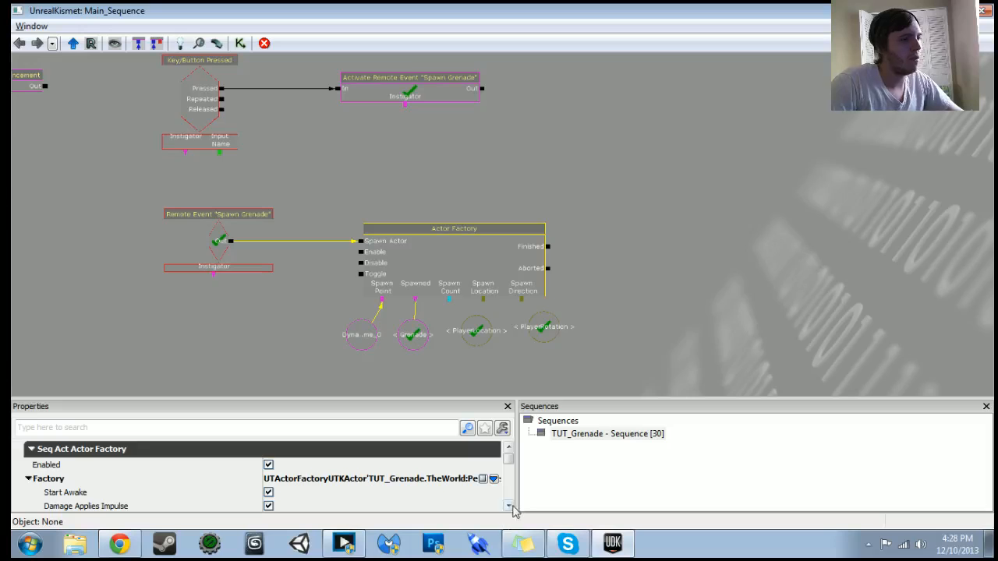
{"action": "left_click", "coordinate": [508, 506]}
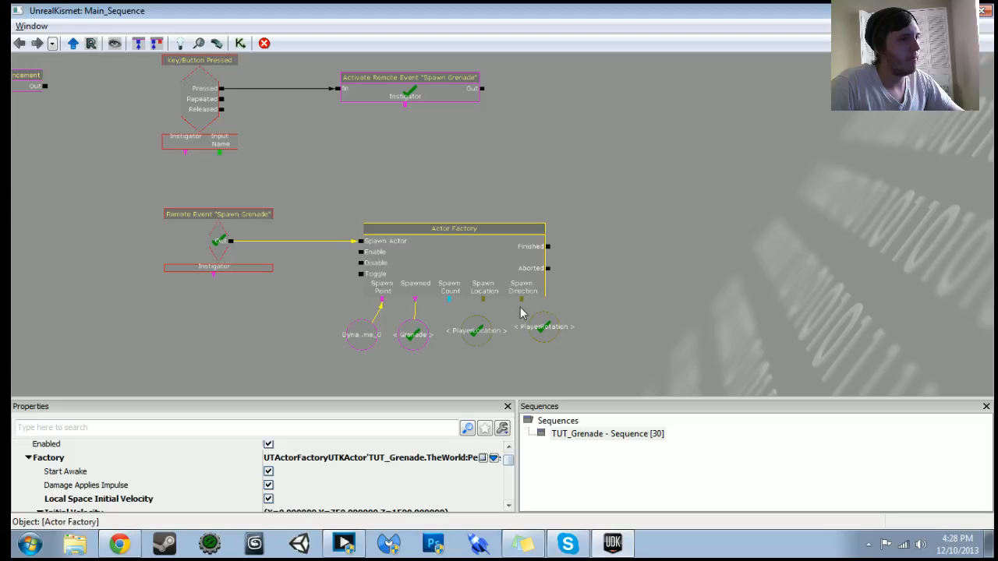
{"action": "left_click", "coordinate": [540, 330]}
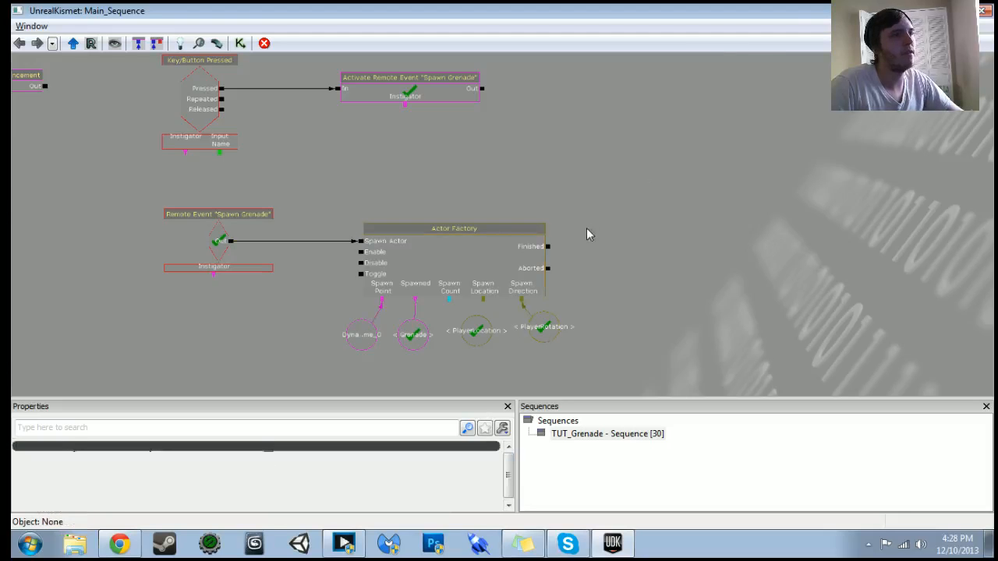
{"action": "left_click", "coordinate": [948, 10]}
{"action": "left_click", "coordinate": [800, 44]}
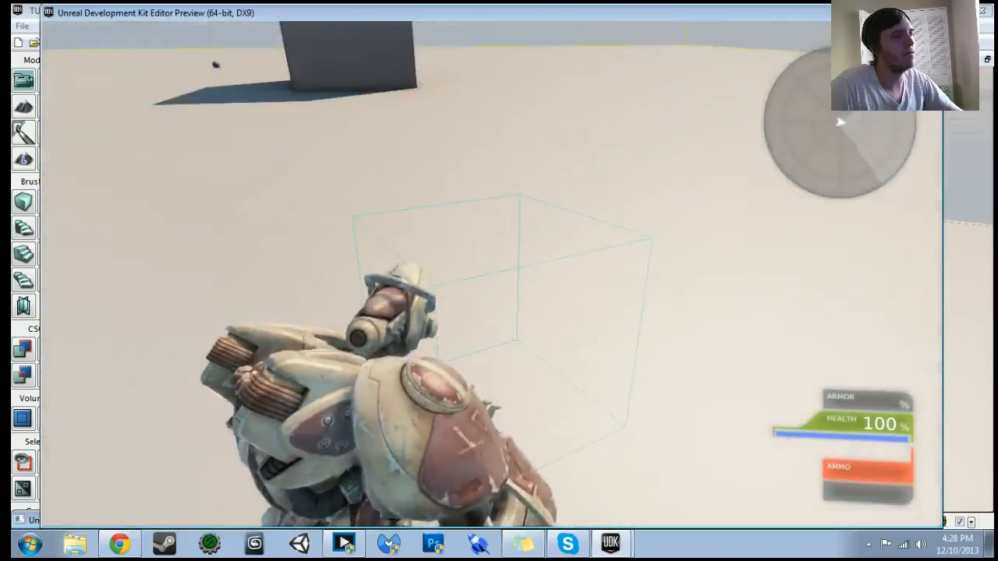
{"action": "key", "text": "Escape"}
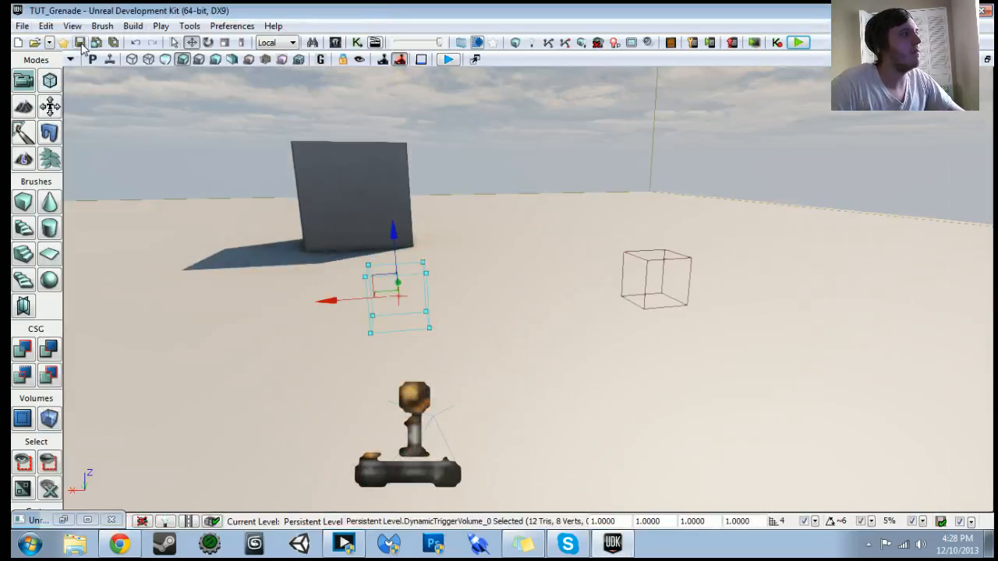
- Open the TUT_Basketball.udk map from the Tutorial Levels folder and bring up its Kismet sequence
{"action": "left_click", "coordinate": [34, 43]}
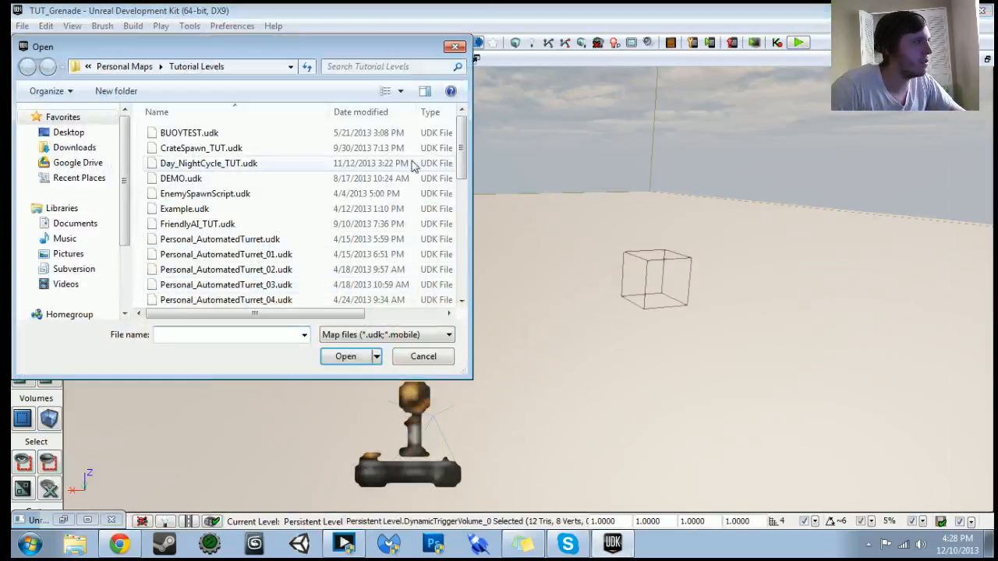
{"action": "scroll", "coordinate": [468, 300], "scroll_direction": "down", "scroll_amount": 5}
{"action": "left_click", "coordinate": [194, 238]}
{"action": "left_click", "coordinate": [208, 253]}
{"action": "left_click", "coordinate": [352, 358]}
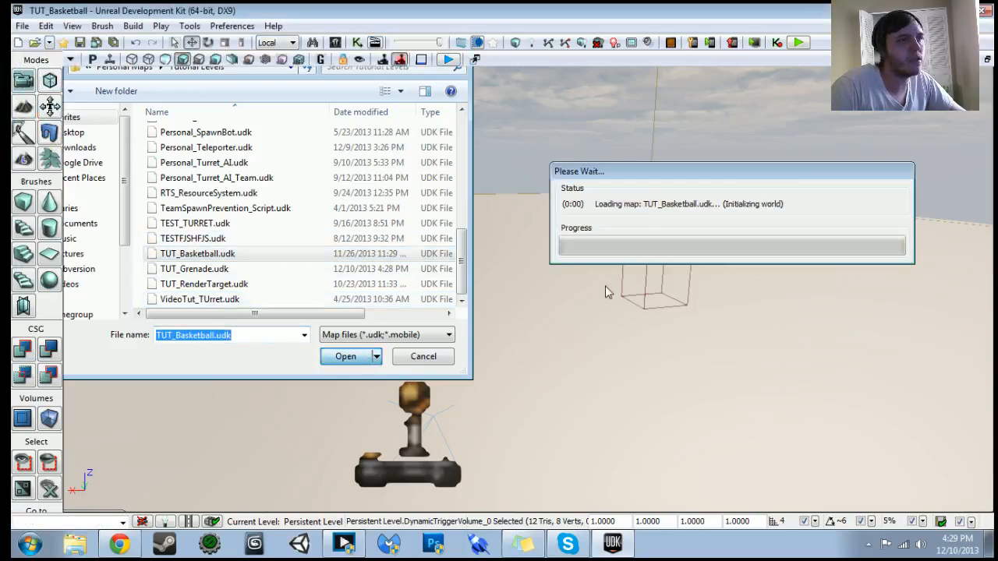
{"action": "left_click", "coordinate": [356, 42]}
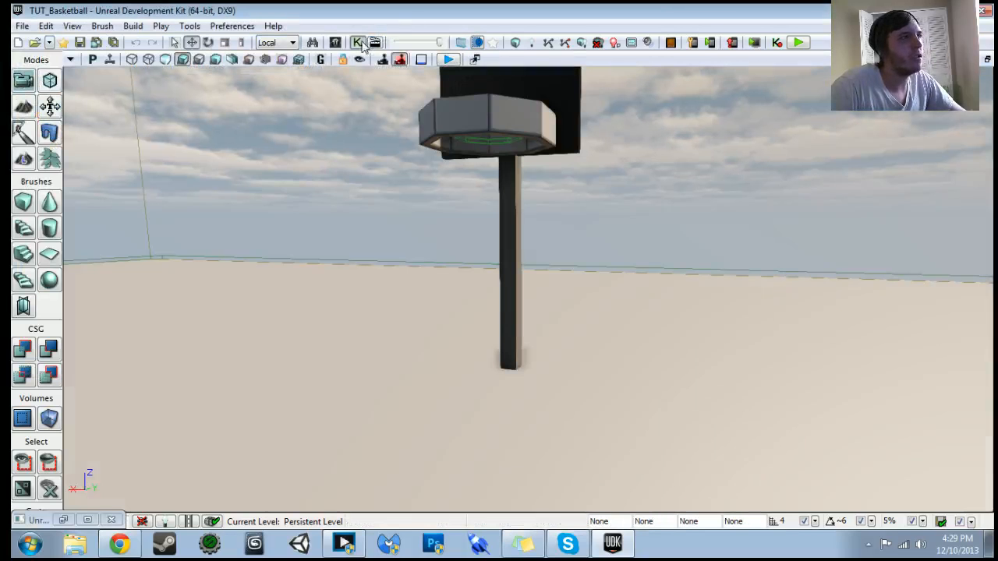
- Examine the basketball map's Kismet sequence, including its Log, Debug and Variables groups, in an enlarged Kismet window
{"action": "left_click", "coordinate": [619, 35]}
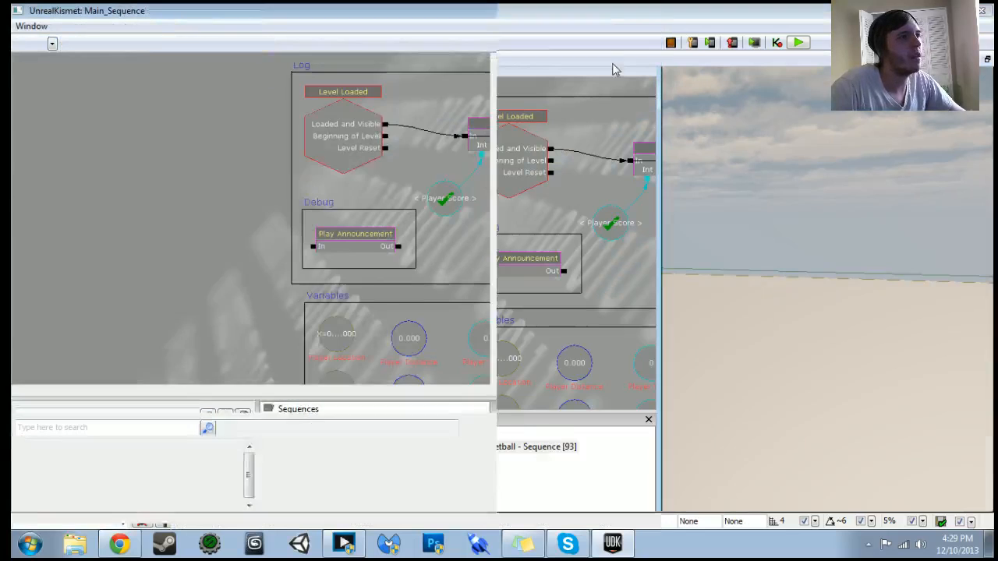
{"action": "left_click_drag", "start_coordinate": [634, 224], "coordinate": [501, 54]}
{"action": "scroll", "coordinate": [625, 162], "scroll_direction": "down", "scroll_amount": 4}
{"action": "left_click", "coordinate": [543, 251]}
{"action": "scroll", "coordinate": [543, 252], "scroll_direction": "up", "scroll_amount": 3}
{"action": "left_click_drag", "start_coordinate": [543, 252], "coordinate": [487, 160]}
{"action": "left_click", "coordinate": [639, 356]}
{"action": "left_click_drag", "start_coordinate": [639, 356], "coordinate": [595, 76]}
{"action": "left_click_drag", "start_coordinate": [596, 241], "coordinate": [597, 146]}
{"action": "mouse_move", "coordinate": [599, 235]}
{"action": "left_mouse_down"}
{"action": "mouse_move", "coordinate": [633, 517]}
{"action": "mouse_move", "coordinate": [575, 260]}
{"action": "mouse_move", "coordinate": [568, 115]}
{"action": "left_mouse_up"}
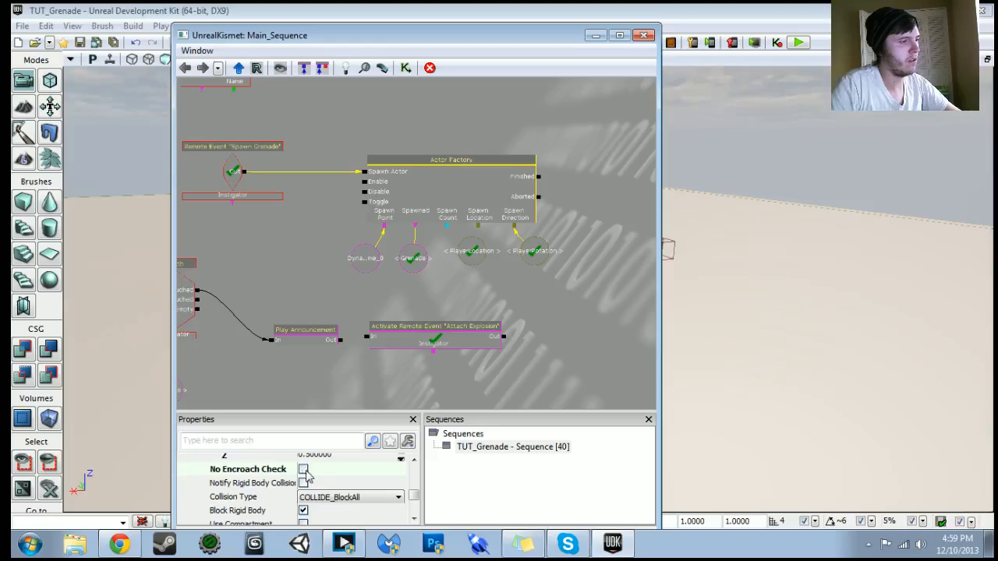
- Playtest the level and throw several grenades around the block with No Encroach Check turned off
{"action": "left_click", "coordinate": [798, 42]}
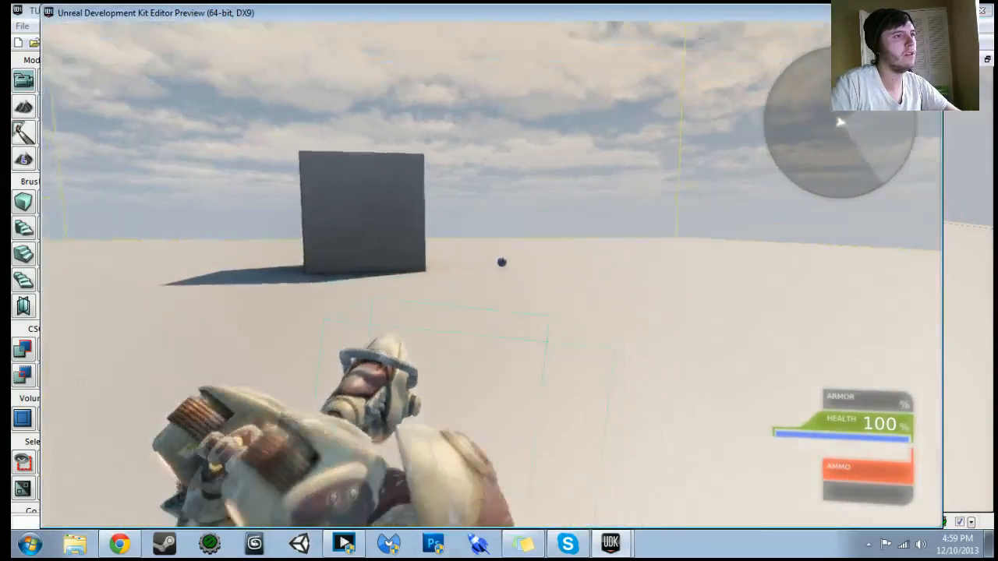
{"action": "key", "text": "g"}
{"action": "key", "text": "d"}
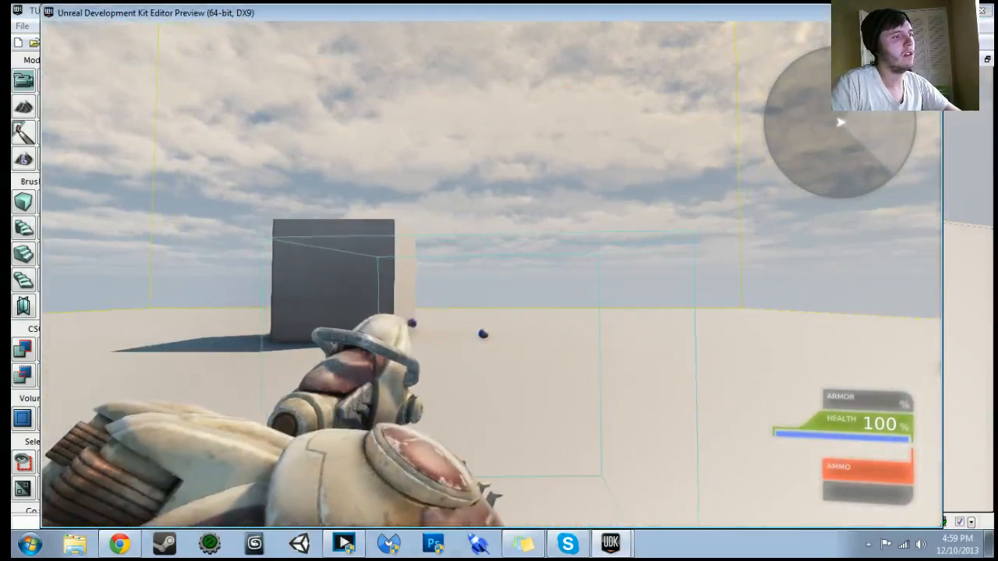
{"action": "key", "text": "d"}
{"action": "key", "text": "d"}
{"action": "left_click", "coordinate": [491, 274]}
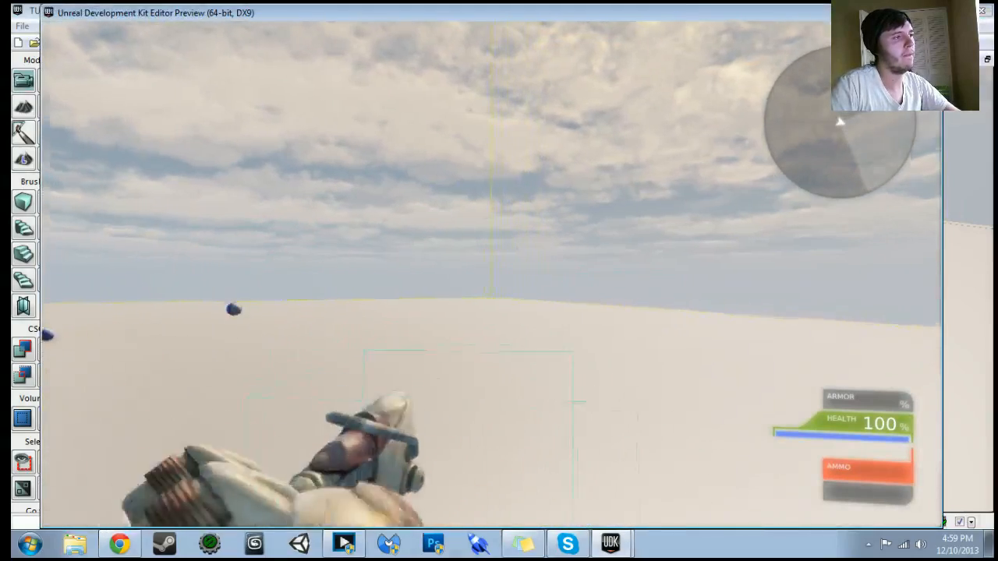
{"action": "key", "text": "d"}
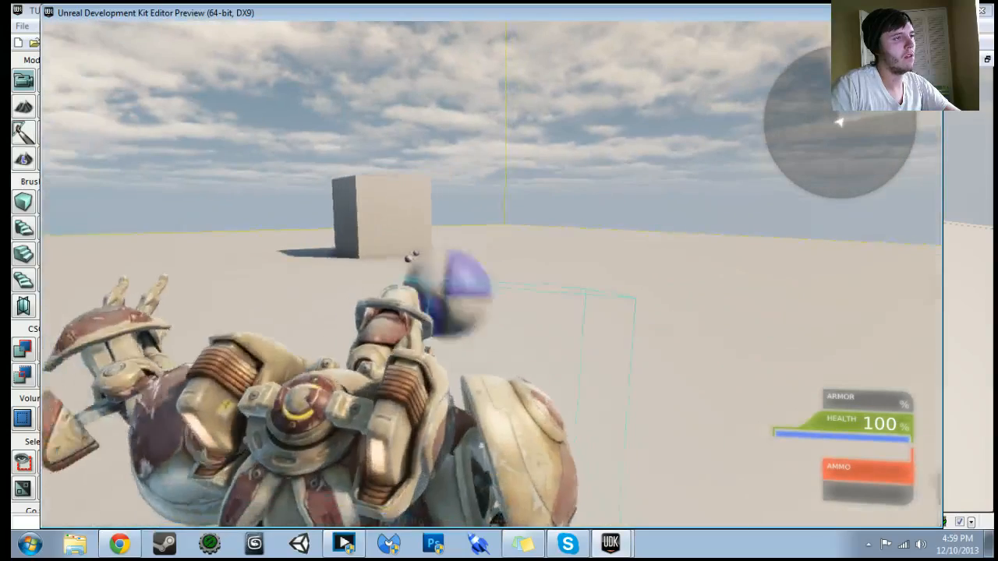
{"action": "left_click", "coordinate": [492, 274]}
{"action": "key", "text": "d"}
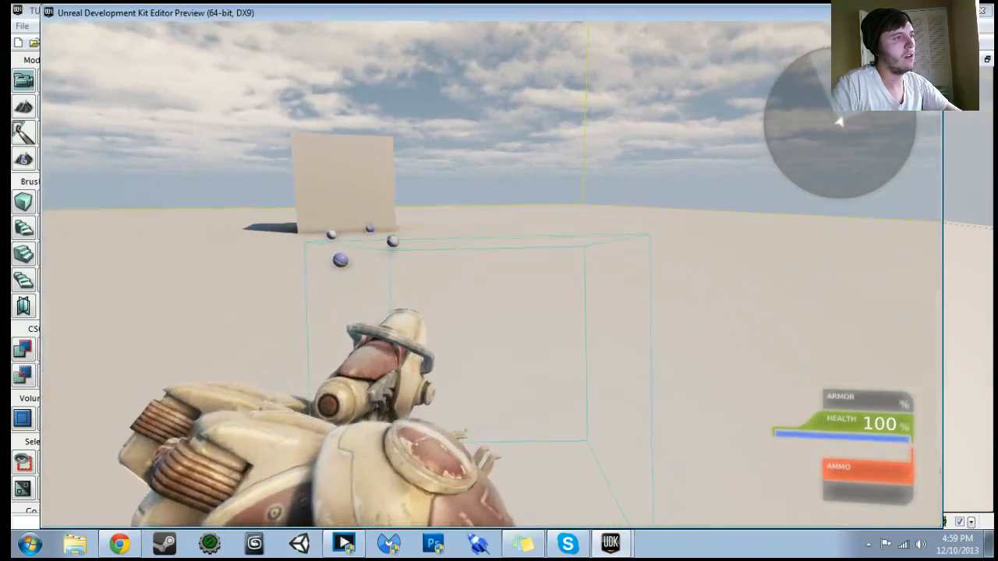
{"action": "key", "text": "Escape"}
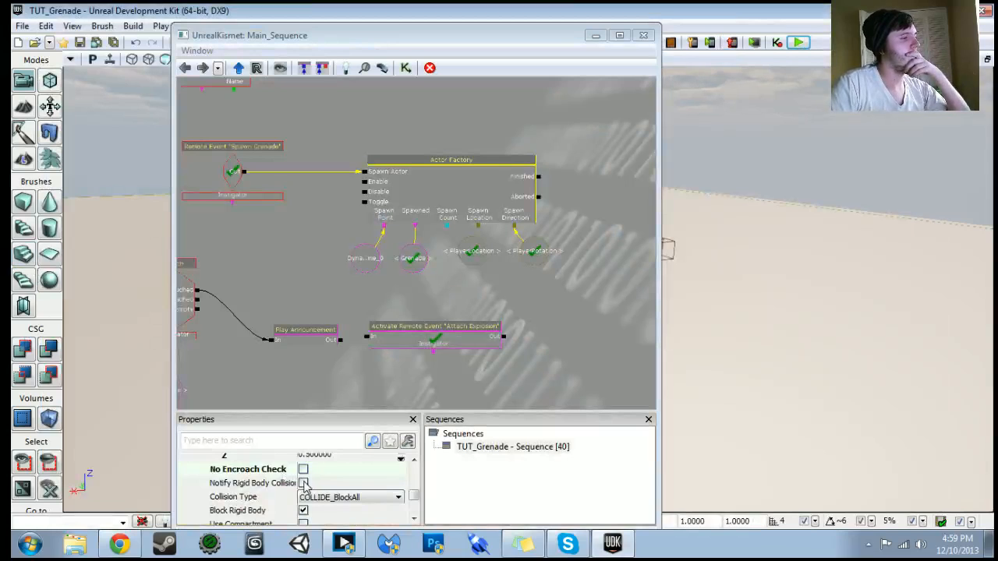
- Enable Notify Rigid Body Collision and No Encroach Check on the Actor Factory and playtest the grenade throw
{"action": "left_click", "coordinate": [303, 483]}
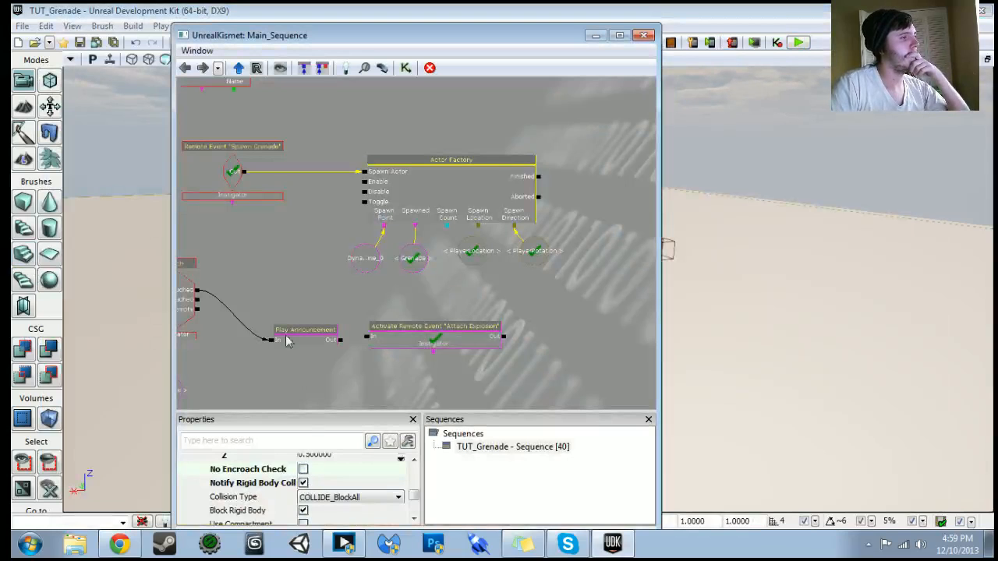
{"action": "left_click", "coordinate": [303, 470]}
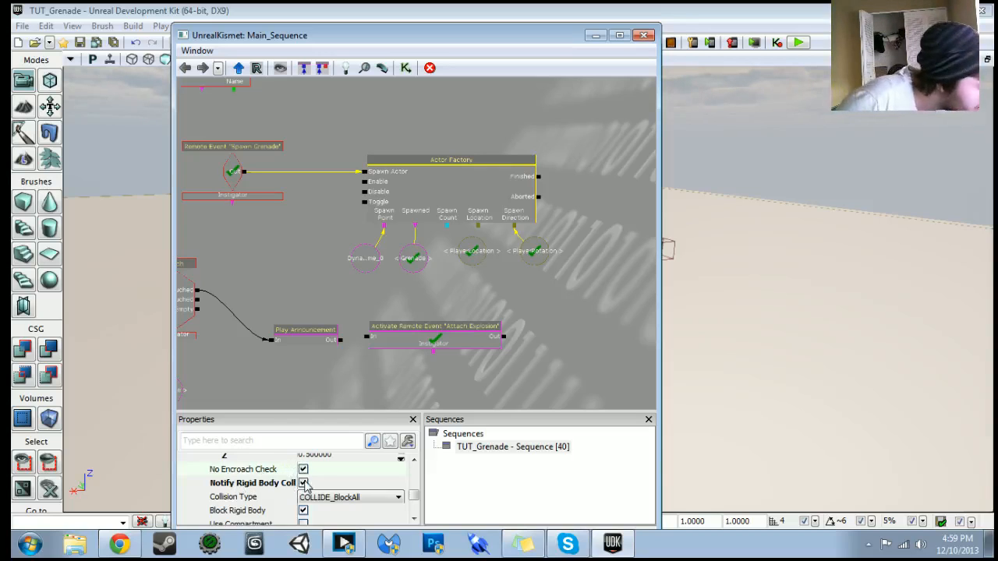
{"action": "left_click", "coordinate": [799, 42]}
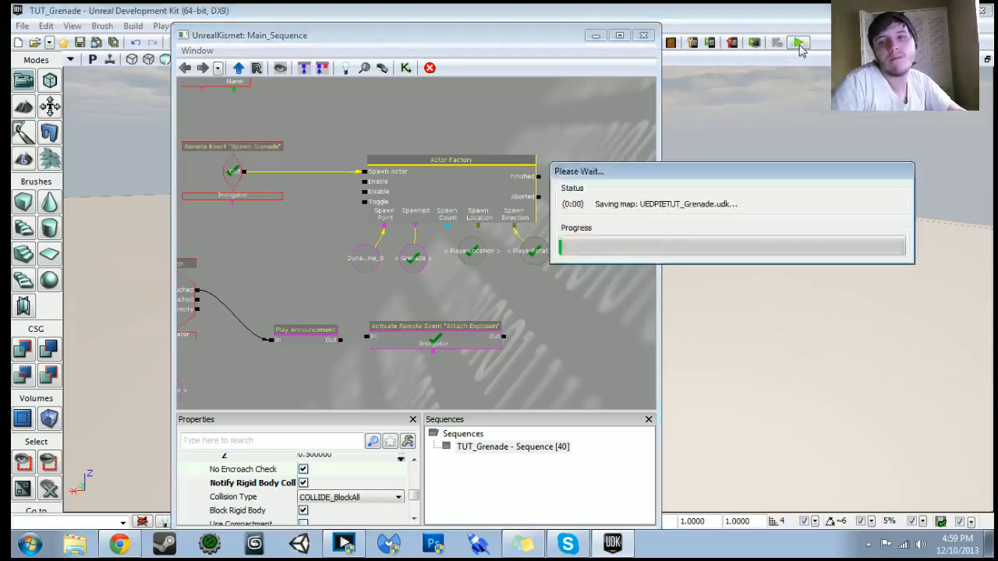
{"action": "key", "text": "w"}
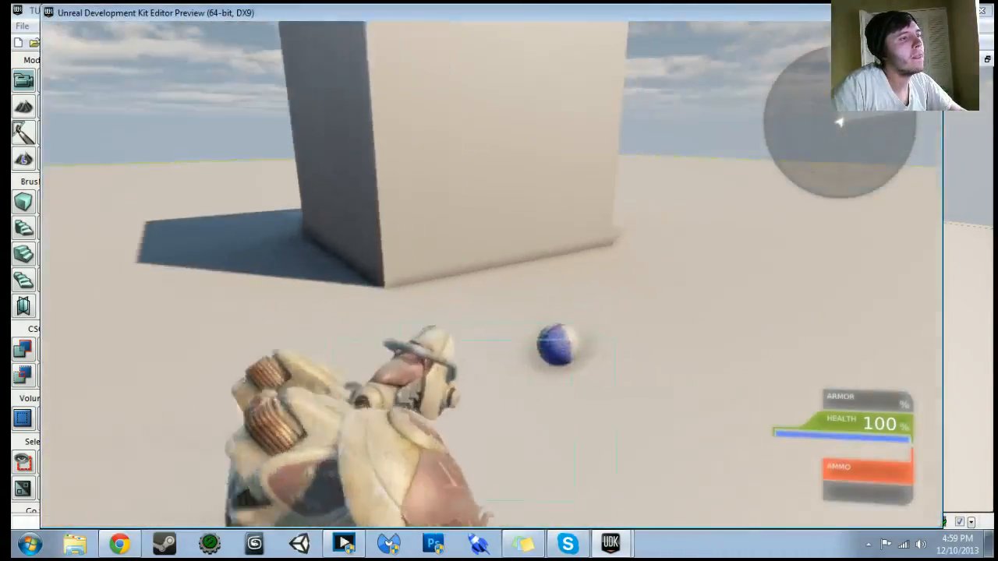
{"action": "key", "text": "s"}
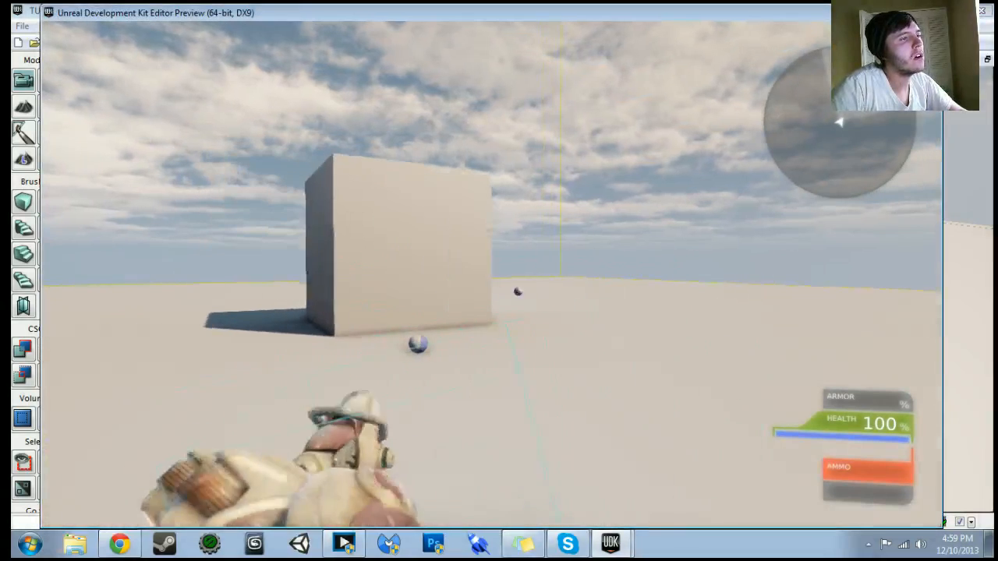
{"action": "key", "text": "Escape"}
- Turn off Player Only and enable Use Instigator on the Touch event, and playtest throwing a grenade
{"action": "left_click_drag", "start_coordinate": [340, 278], "coordinate": [498, 197]}
{"action": "scroll", "coordinate": [436, 248], "scroll_direction": "up", "scroll_amount": 3}
{"action": "left_click", "coordinate": [290, 329]}
{"action": "left_click_drag", "start_coordinate": [290, 334], "coordinate": [303, 315]}
{"action": "left_click", "coordinate": [323, 202]}
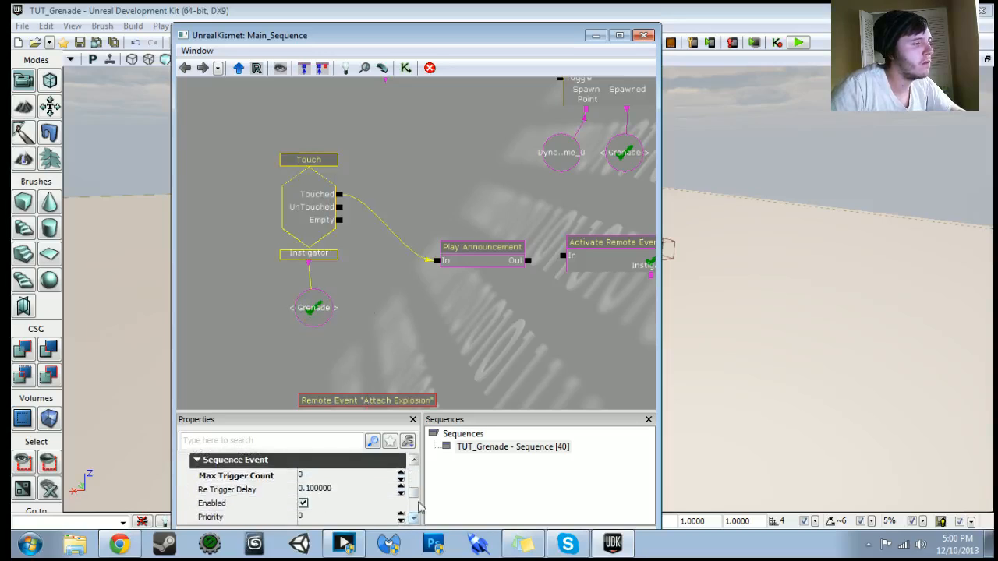
{"action": "scroll", "coordinate": [414, 499], "scroll_direction": "down", "scroll_amount": 3}
{"action": "scroll", "coordinate": [415, 500], "scroll_direction": "up", "scroll_amount": 3}
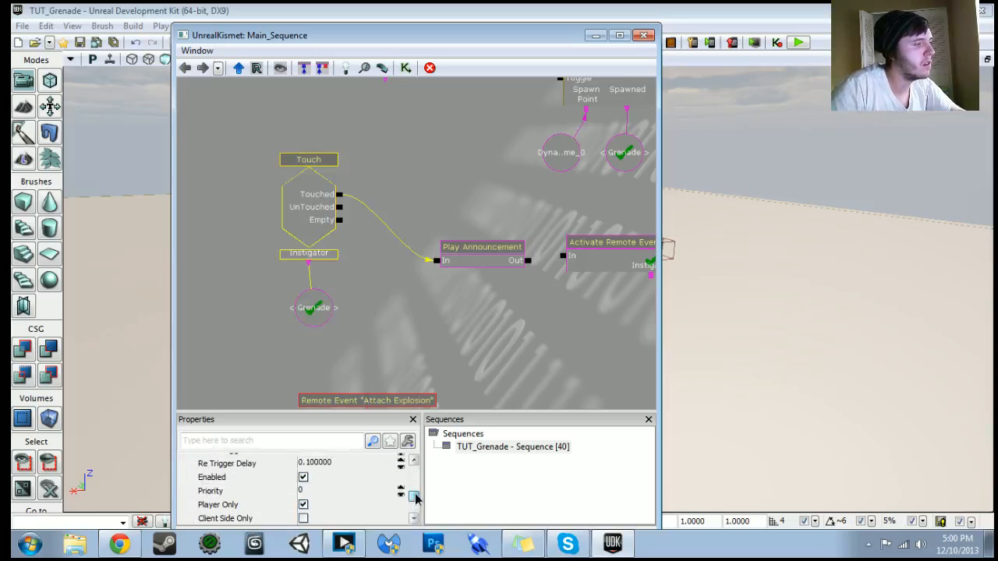
{"action": "left_click", "coordinate": [302, 505]}
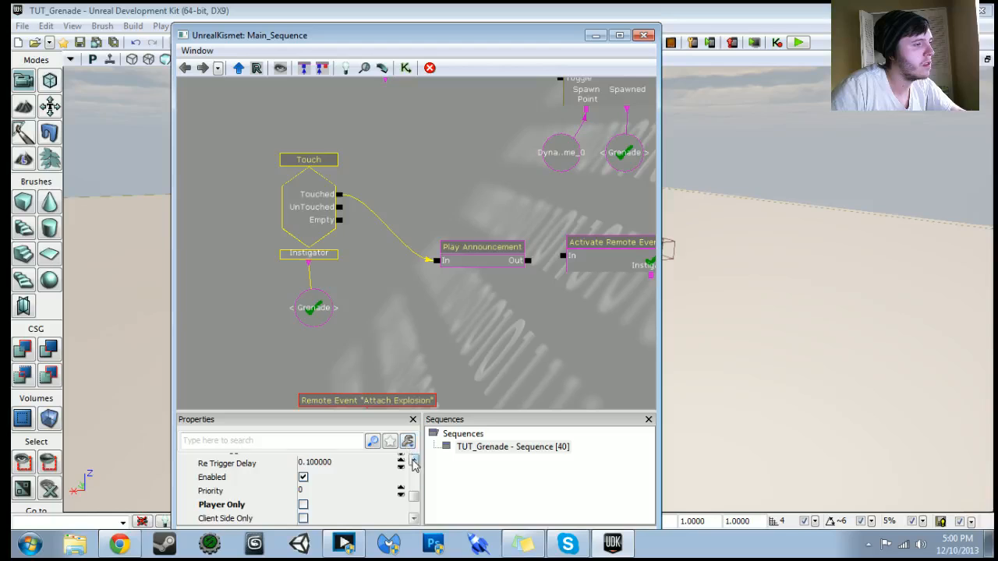
{"action": "scroll", "coordinate": [413, 462], "scroll_direction": "up", "scroll_amount": 2}
{"action": "scroll", "coordinate": [413, 463], "scroll_direction": "up", "scroll_amount": 3}
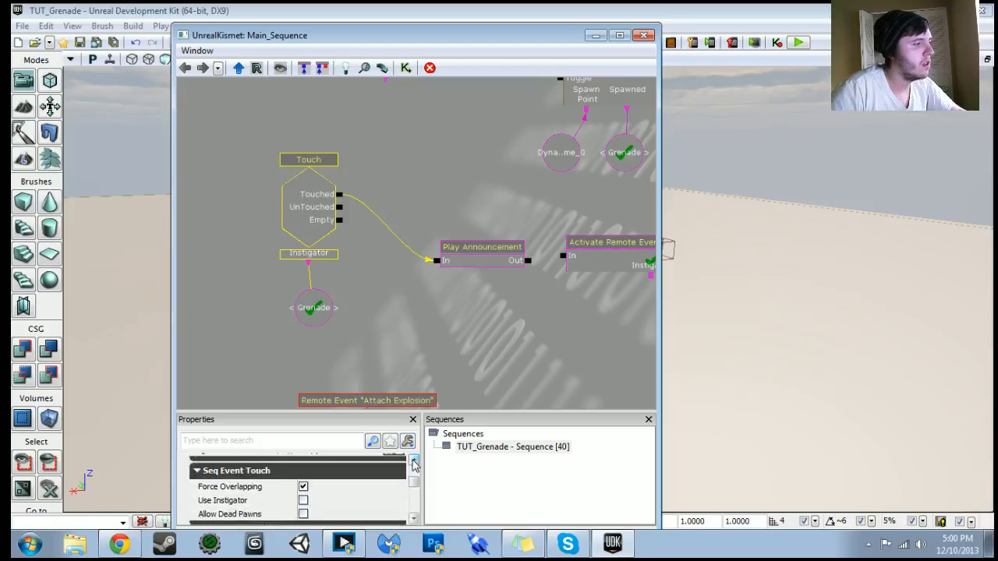
{"action": "left_click", "coordinate": [303, 500]}
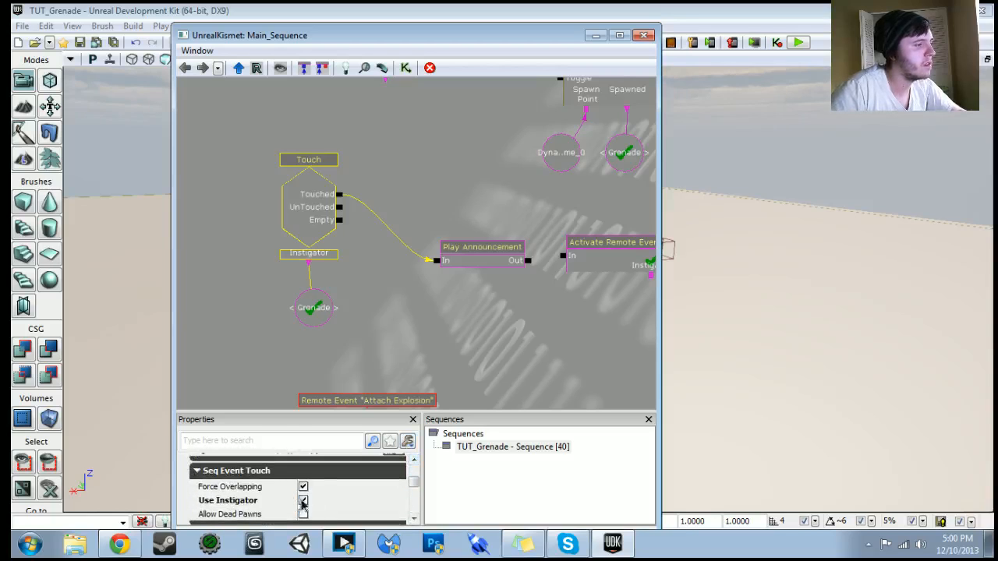
{"action": "left_click", "coordinate": [798, 42]}
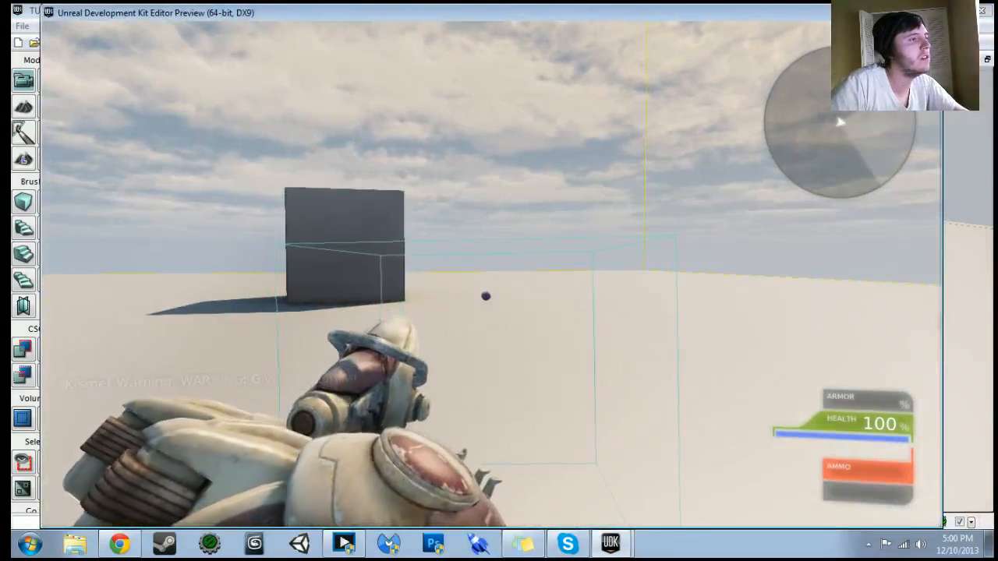
{"action": "key", "text": "Escape"}
- Add a third Class Proximity Type to the Touch event and set it to StaticMeshActorBase
{"action": "left_click", "coordinate": [289, 204]}
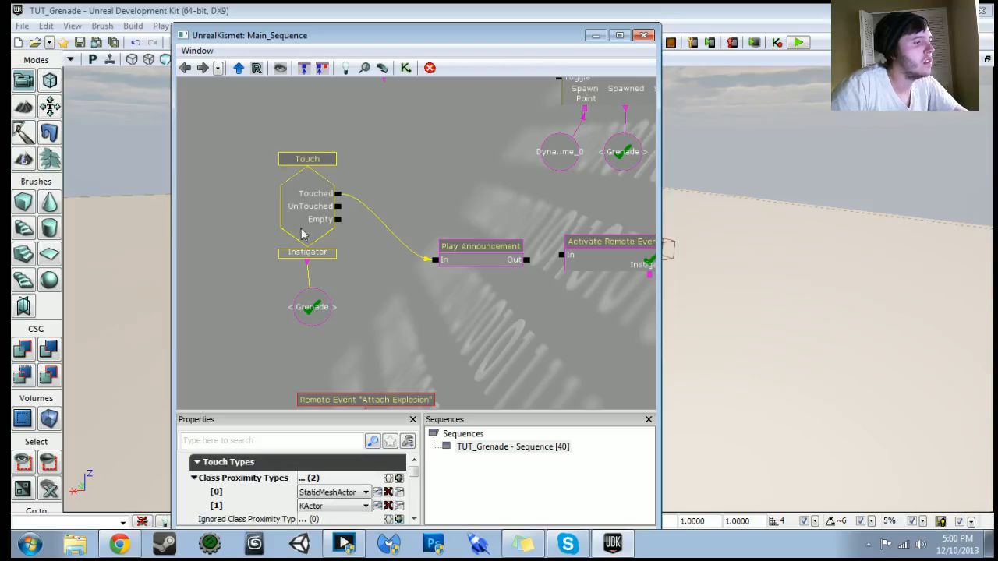
{"action": "double_click", "coordinate": [691, 232]}
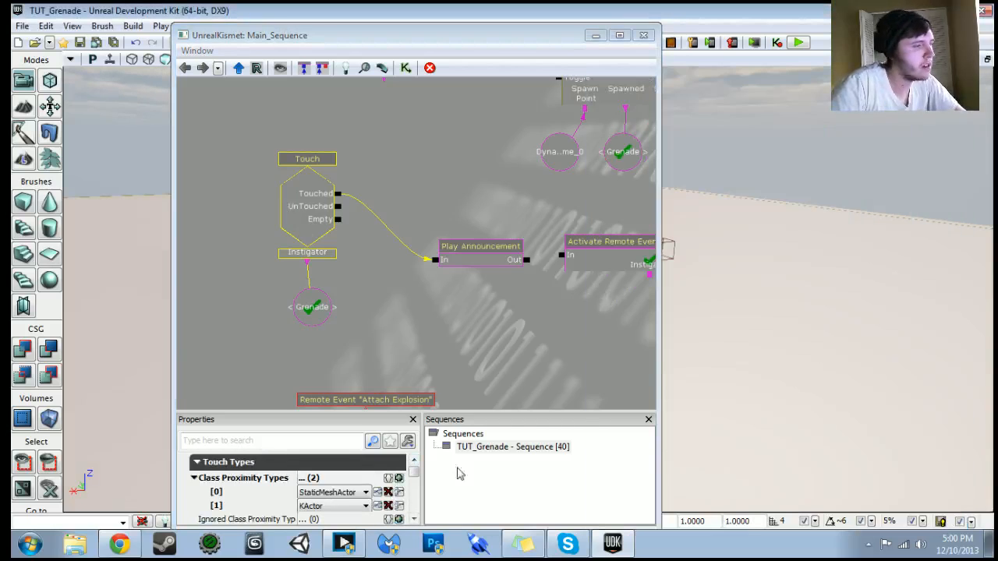
{"action": "left_click", "coordinate": [398, 478]}
{"action": "left_click", "coordinate": [321, 518]}
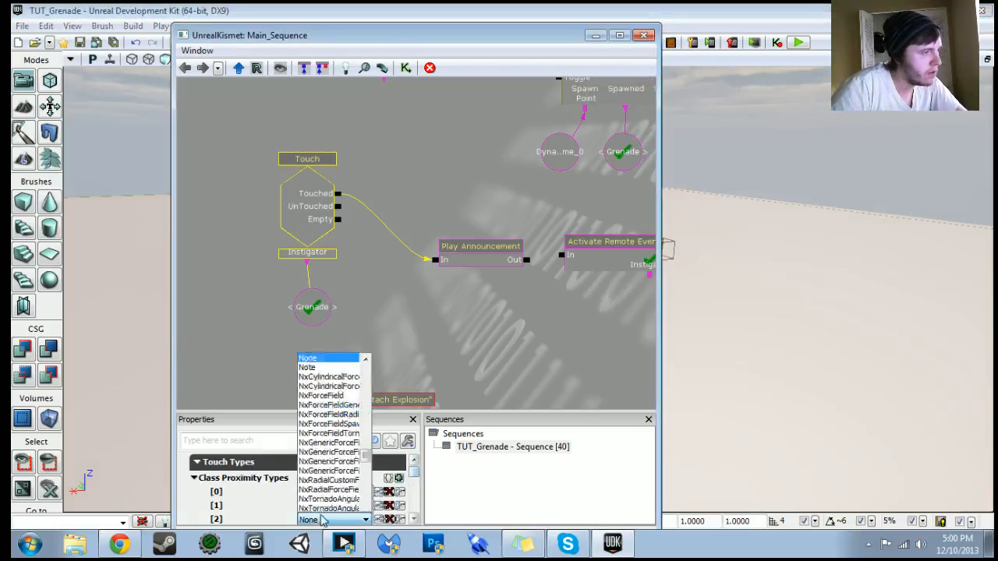
{"action": "left_click_drag", "start_coordinate": [367, 347], "coordinate": [373, 379]}
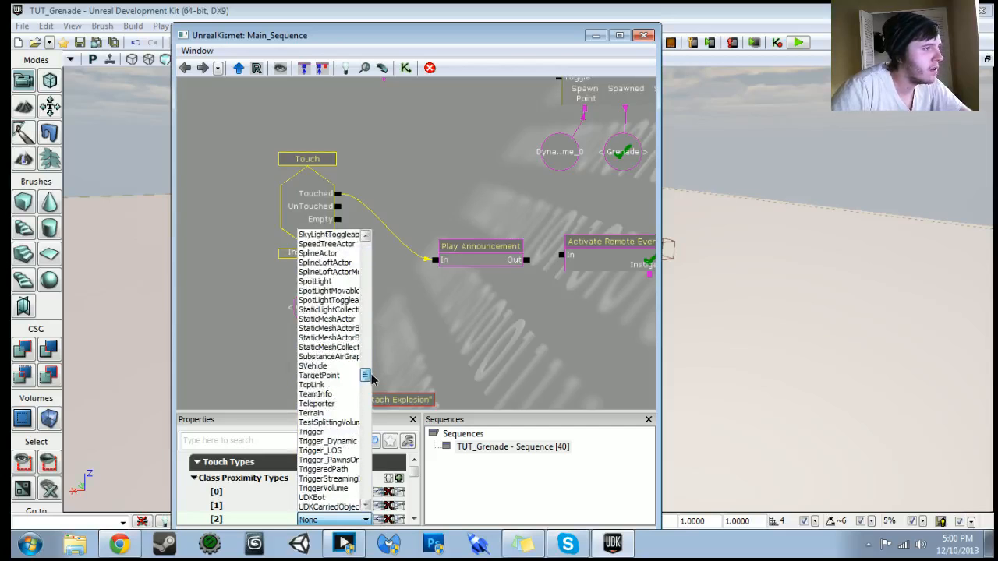
{"action": "left_click", "coordinate": [350, 331]}
{"action": "left_click", "coordinate": [353, 520]}
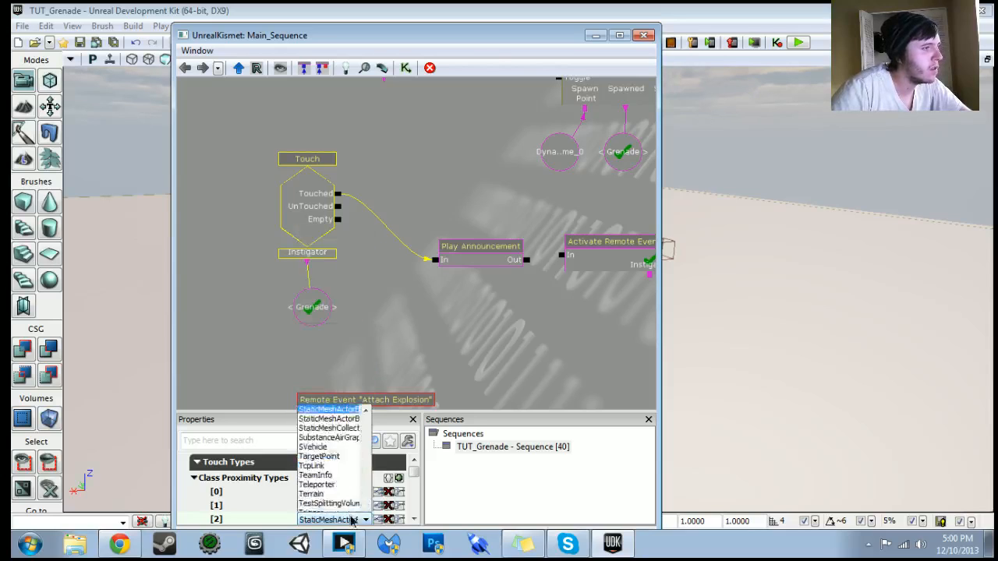
{"action": "left_click", "coordinate": [434, 504]}
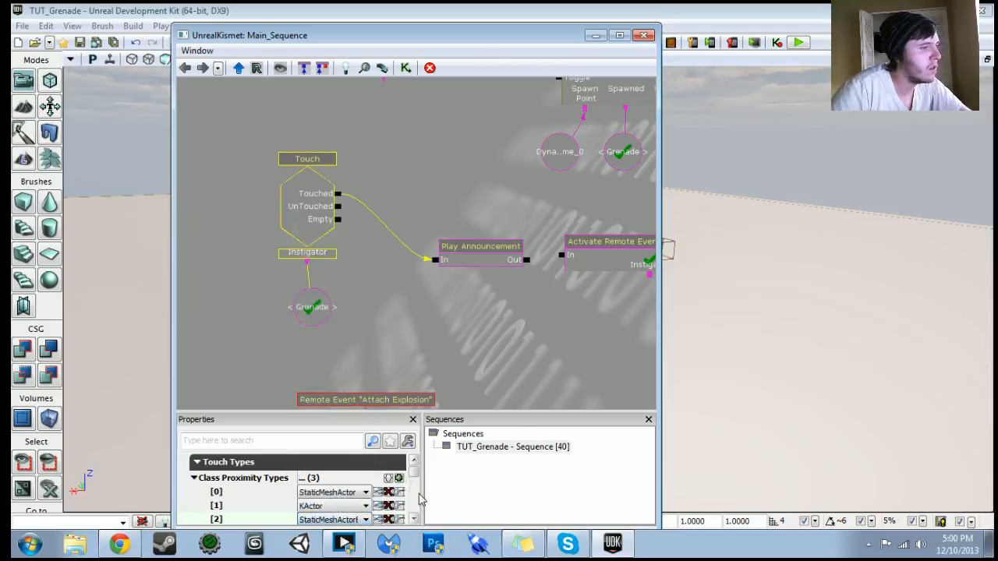
- Widen the property area and look through the classes available for the Touch event's third proximity type
{"action": "left_click_drag", "start_coordinate": [421, 494], "coordinate": [512, 494]}
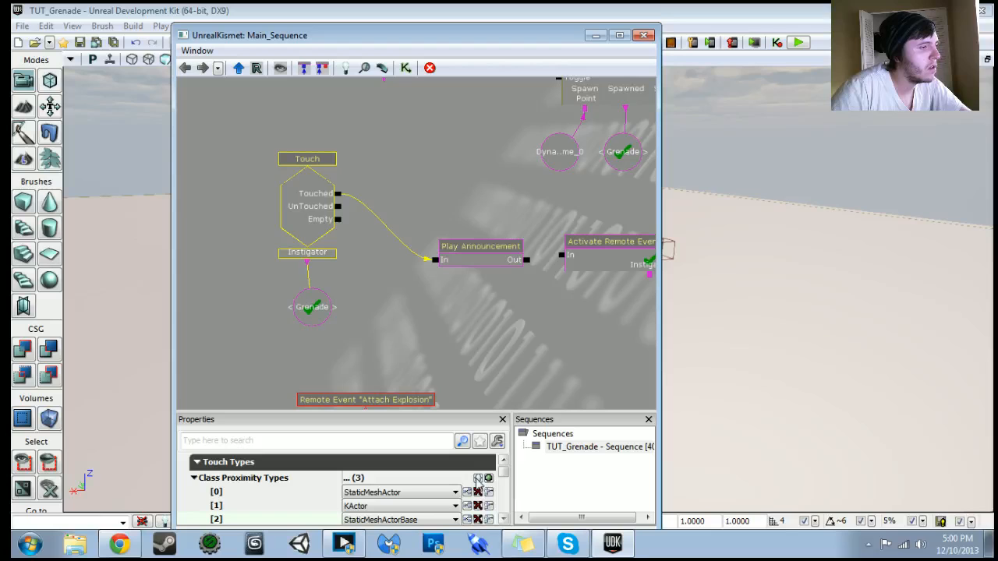
{"action": "left_click", "coordinate": [427, 520]}
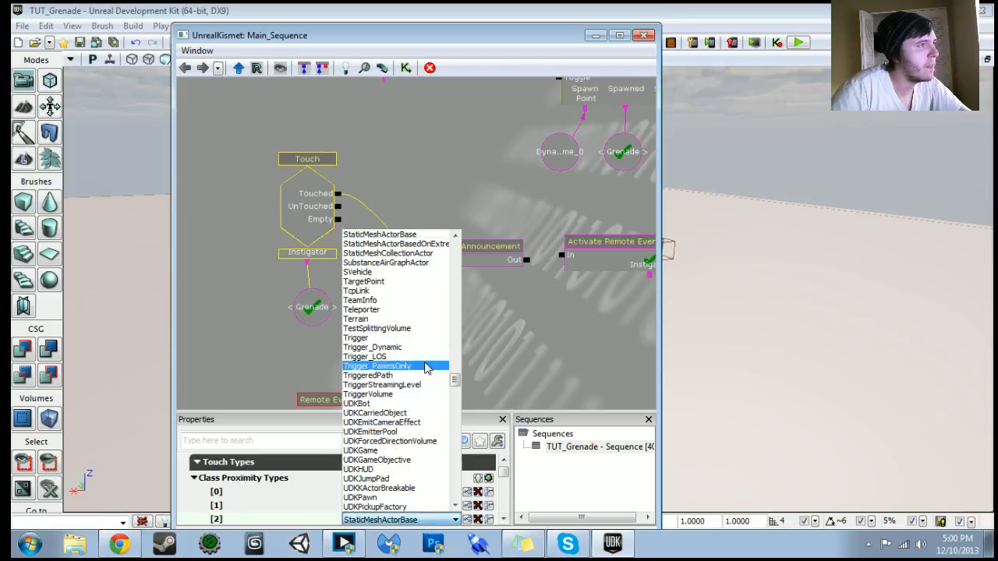
{"action": "scroll", "coordinate": [427, 343], "scroll_direction": "up", "scroll_amount": 1}
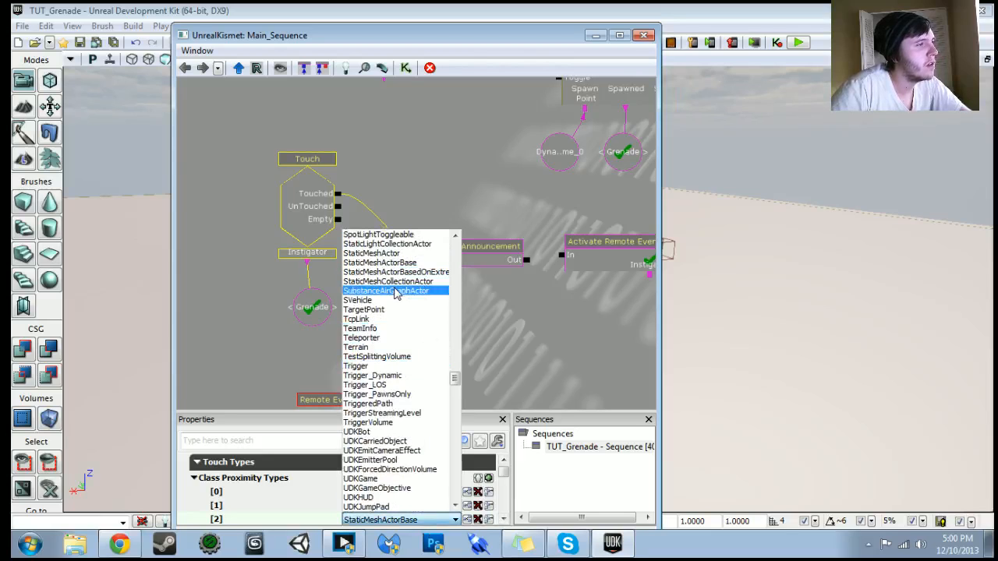
{"action": "scroll", "coordinate": [395, 293], "scroll_direction": "down", "scroll_amount": 5}
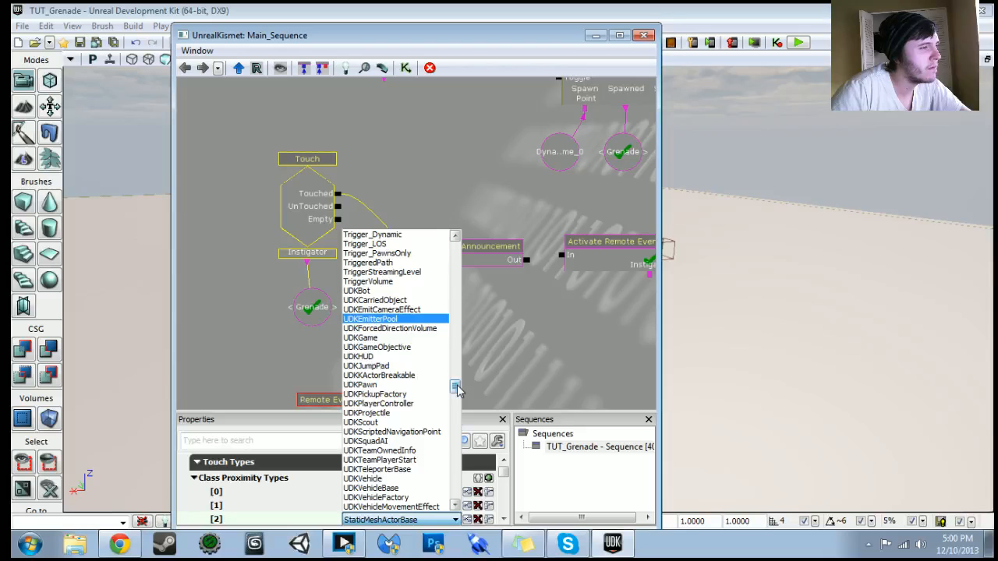
{"action": "left_click_drag", "start_coordinate": [457, 390], "coordinate": [464, 511]}
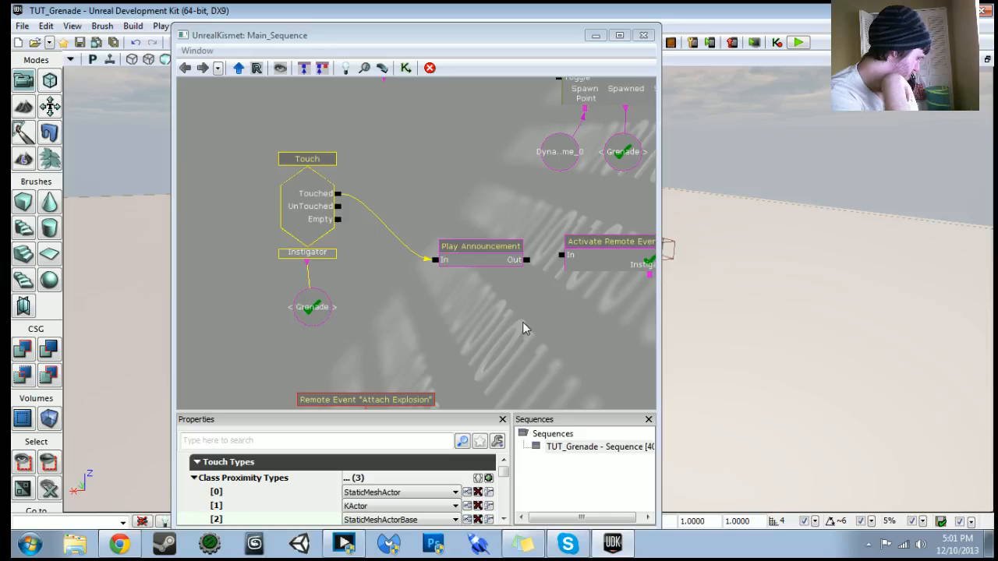
{"action": "left_click", "coordinate": [522, 322]}
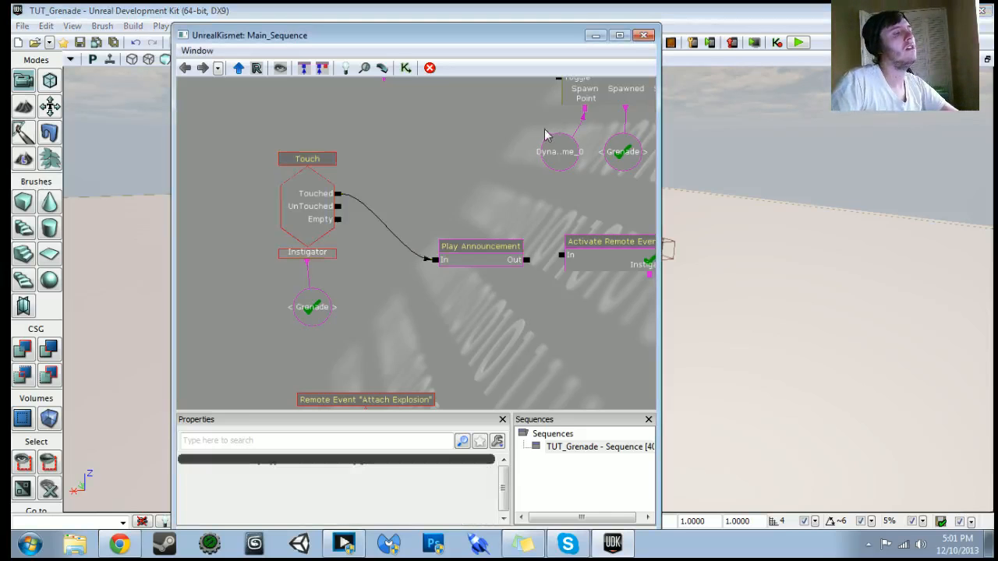
- Delete the Touch event and the Grenade variable attached to its Instigator
{"action": "left_click", "coordinate": [303, 239]}
{"action": "key", "text": "Delete"}
{"action": "left_click", "coordinate": [308, 312]}
{"action": "key", "text": "Delete"}
{"action": "scroll", "coordinate": [372, 308], "scroll_direction": "down", "scroll_amount": 5}
{"action": "left_click_drag", "start_coordinate": [374, 310], "coordinate": [307, 325]}
{"action": "scroll", "coordinate": [337, 195], "scroll_direction": "down", "scroll_amount": 3}
{"action": "left_click_drag", "start_coordinate": [337, 195], "coordinate": [276, 287]}
{"action": "left_click_drag", "start_coordinate": [517, 335], "coordinate": [570, 116]}
{"action": "scroll", "coordinate": [546, 171], "scroll_direction": "up", "scroll_amount": 3}
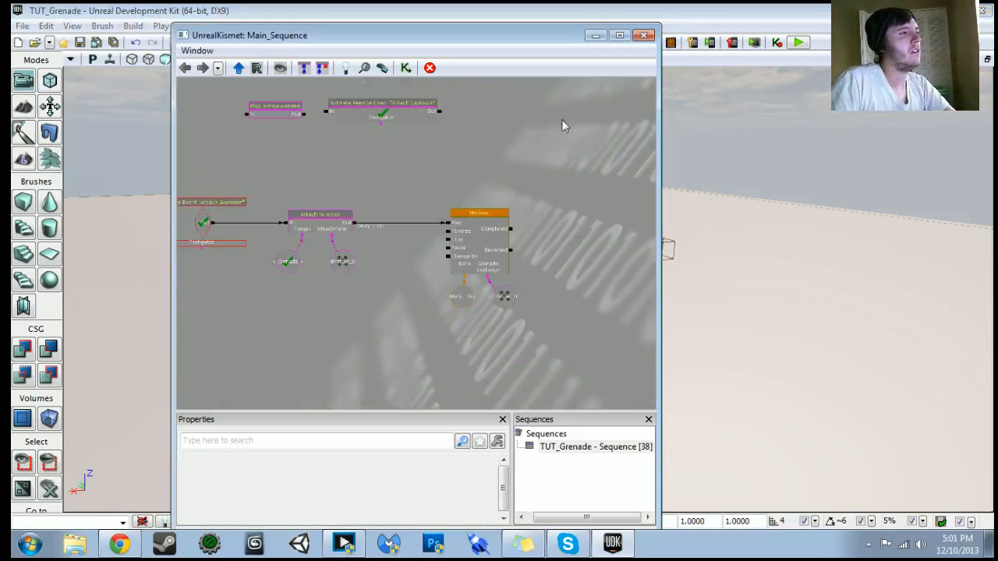
- Move the selected trigger volume near the player start away from its original spot and delete it from the level
{"action": "left_click", "coordinate": [729, 271]}
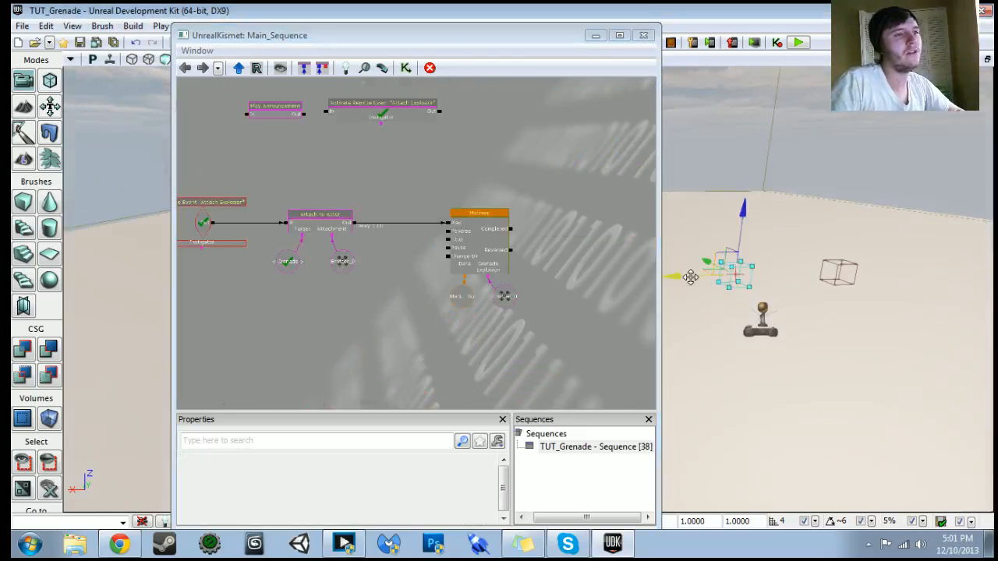
{"action": "left_click_drag", "start_coordinate": [704, 270], "coordinate": [692, 332]}
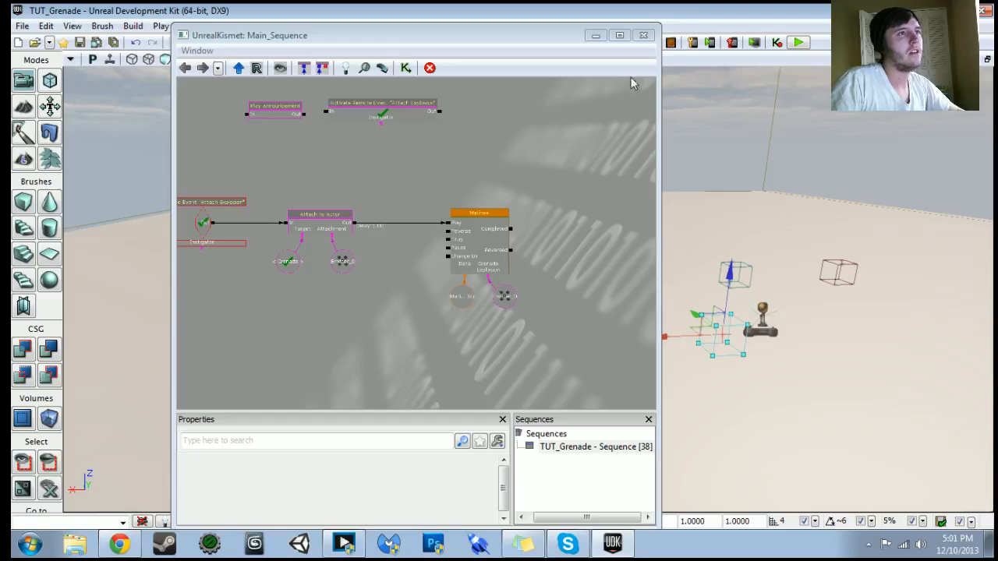
{"action": "left_click", "coordinate": [594, 35]}
{"action": "key", "text": "Delete"}
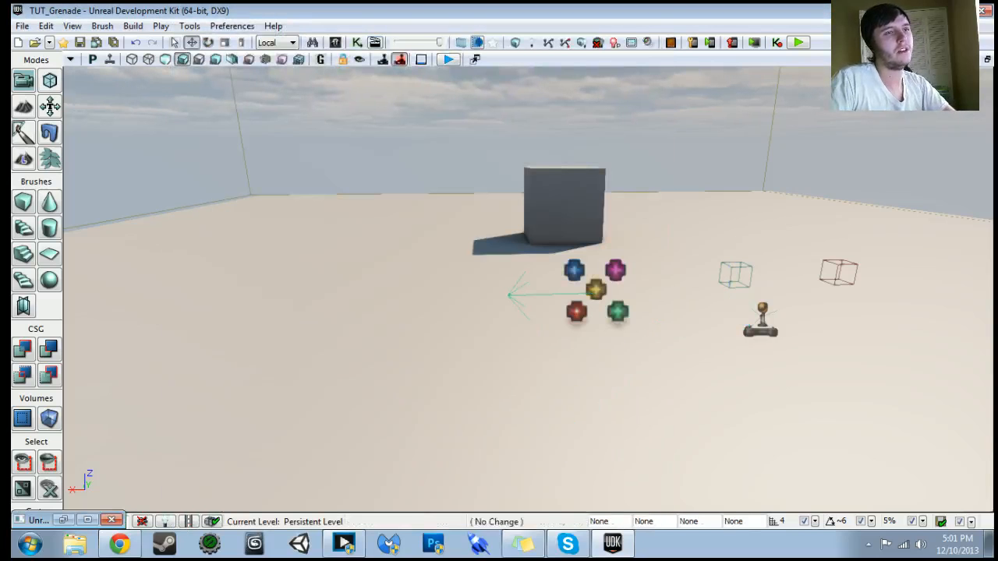
- Rebuild the builder brush as a cube with X, Y and Z set to 8
{"action": "left_click", "coordinate": [837, 273]}
{"action": "right_click", "coordinate": [23, 206]}
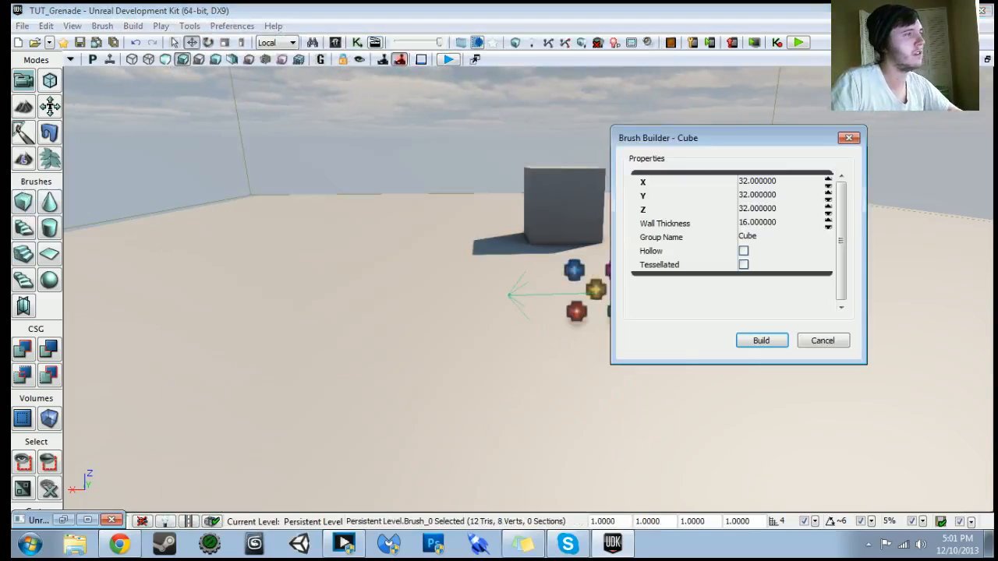
{"action": "left_click", "coordinate": [768, 183]}
{"action": "key", "text": "Tab"}
{"action": "type", "text": "8"}
{"action": "key", "text": "Tab"}
{"action": "type", "text": "88"}
{"action": "key", "text": "Tab"}
{"action": "left_click", "coordinate": [769, 182]}
{"action": "type", "text": "8"}
{"action": "key", "text": "Tab"}
{"action": "key", "text": "Tab"}
{"action": "type", "text": "8"}
{"action": "key", "text": "Tab"}
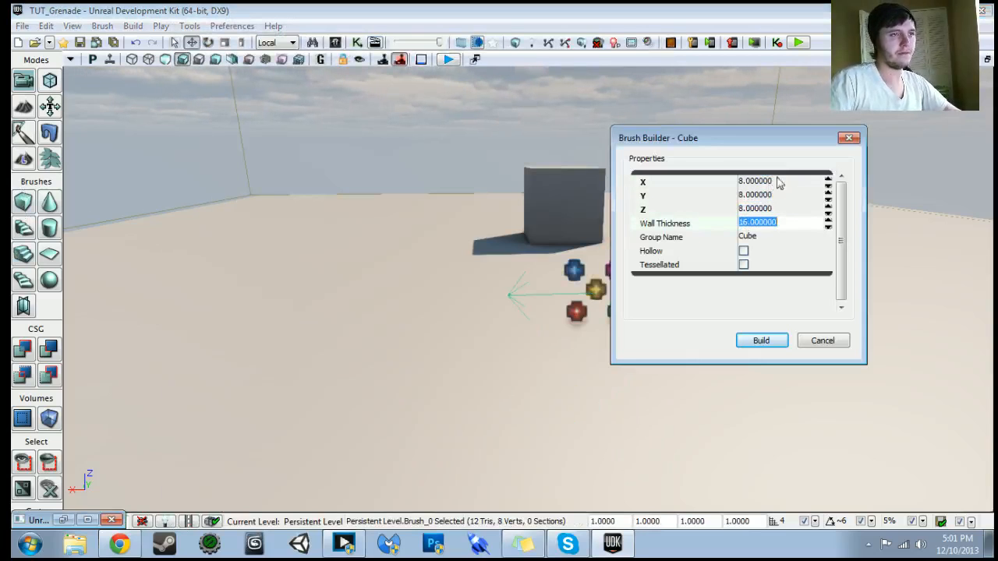
{"action": "left_click", "coordinate": [758, 336]}
{"action": "left_click", "coordinate": [830, 341]}
{"action": "left_click_drag", "start_coordinate": [830, 341], "coordinate": [881, 250]}
- Add a DynamicTriggerVolume from the small cube brush and select it in the level
{"action": "right_click", "coordinate": [49, 419]}
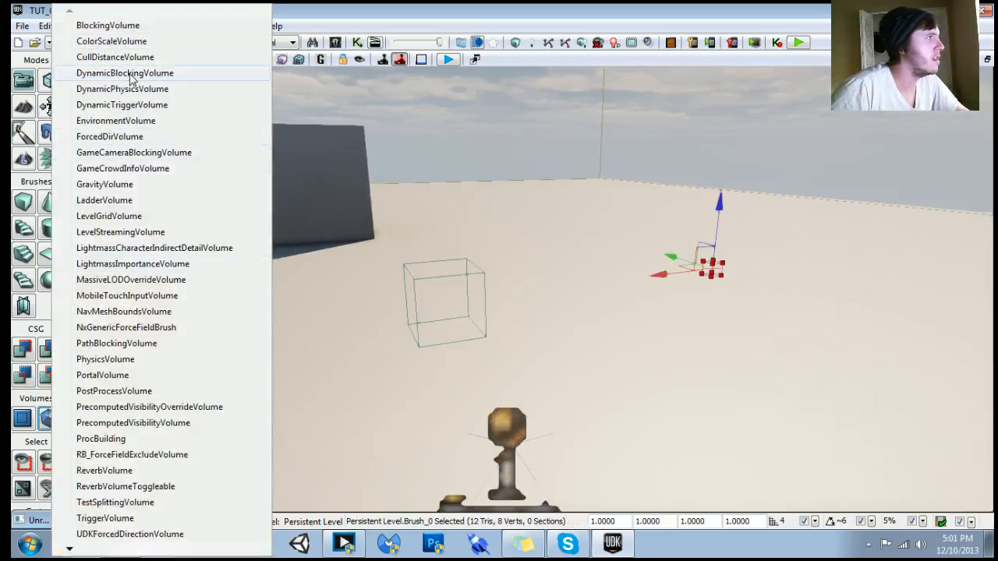
{"action": "left_click", "coordinate": [133, 106]}
{"action": "middle_click_drag", "start_coordinate": [577, 343], "coordinate": [596, 300]}
{"action": "left_click_drag", "start_coordinate": [603, 347], "coordinate": [527, 279]}
{"action": "left_click", "coordinate": [643, 359]}
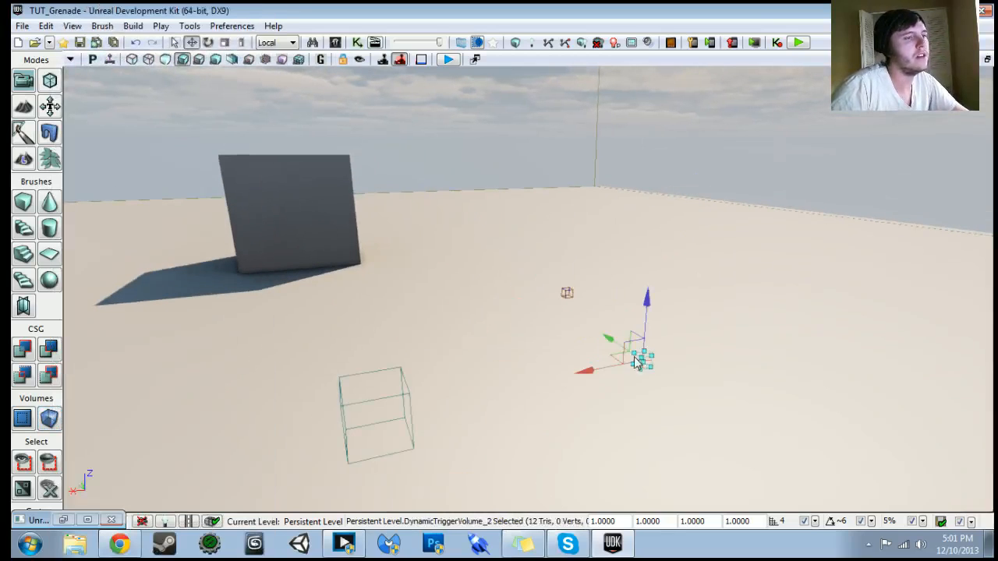
- In Kismet, add an object variable for the selected DynamicTriggerVolume to the Attachment input of Attach to Actor, placing it beside the emitter variable
{"action": "left_click", "coordinate": [360, 47]}
{"action": "scroll", "coordinate": [346, 291], "scroll_direction": "up", "scroll_amount": 2}
{"action": "right_click", "coordinate": [435, 247]}
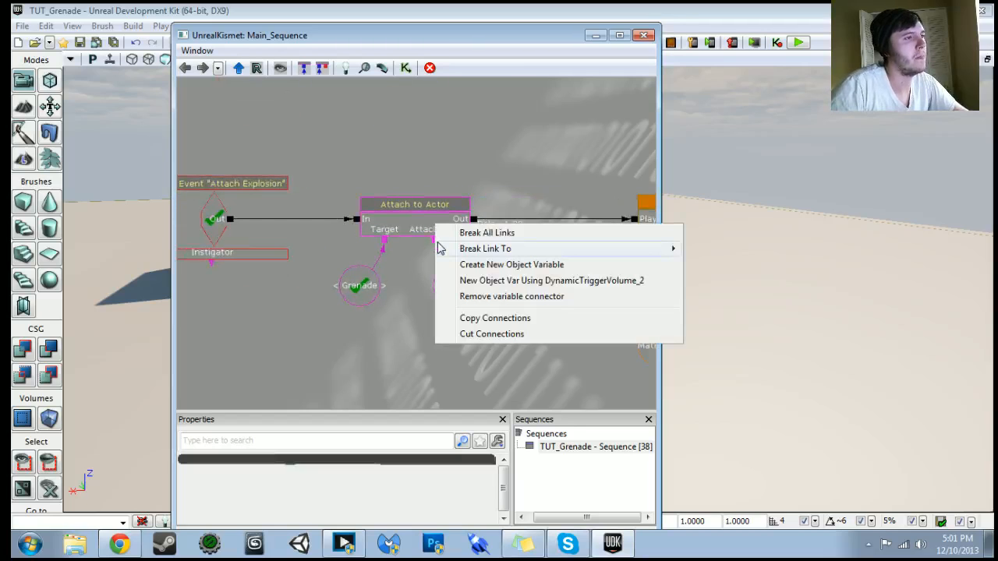
{"action": "mouse_move", "coordinate": [436, 247]}
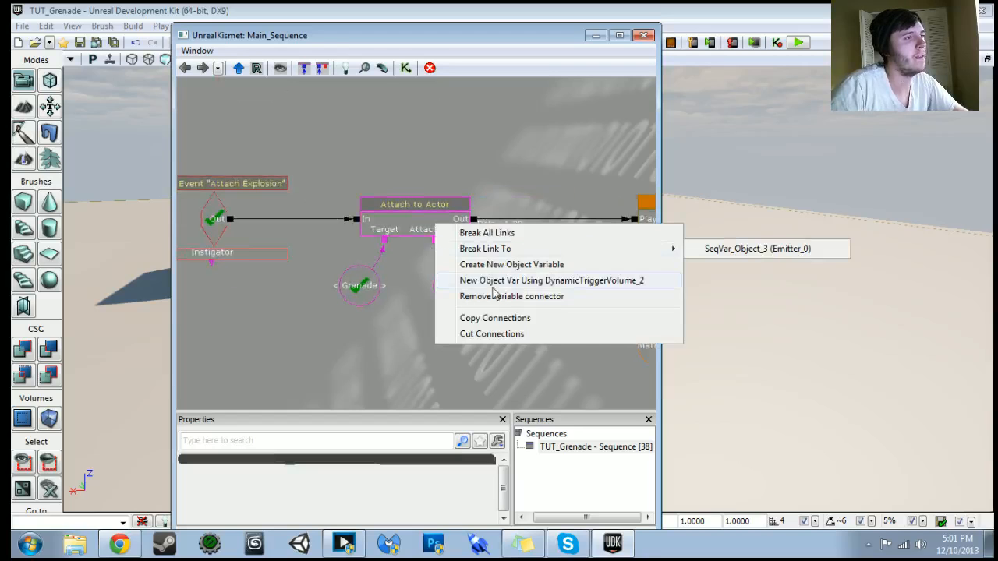
{"action": "left_click", "coordinate": [491, 283]}
{"action": "left_click_drag", "start_coordinate": [442, 281], "coordinate": [414, 312], "text": "ctrl"}
{"action": "left_click", "coordinate": [514, 376]}
{"action": "scroll", "coordinate": [506, 366], "scroll_direction": "down", "scroll_amount": 4}
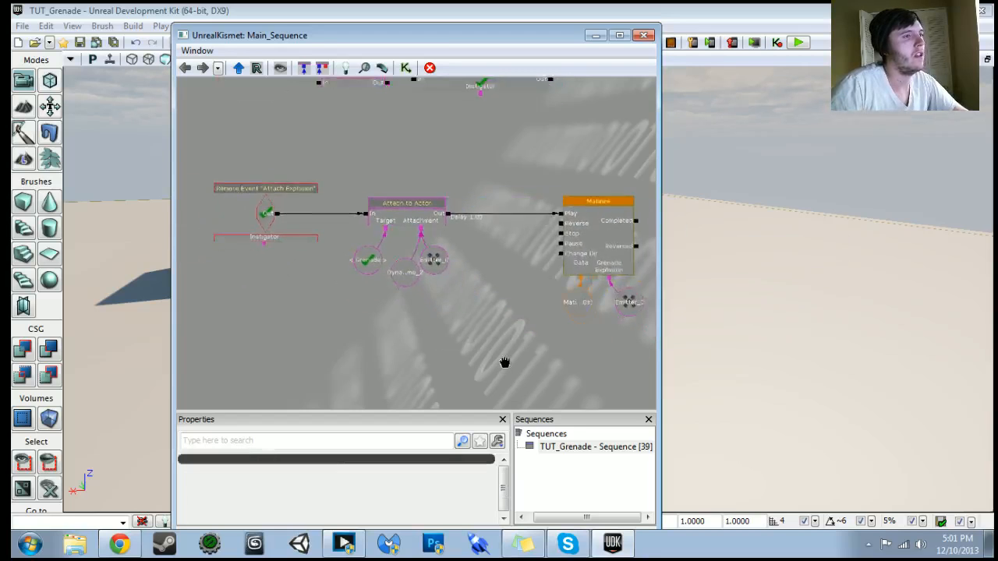
- Minimize Kismet, launch the level preview and exit it
{"action": "left_click", "coordinate": [596, 36]}
{"action": "left_click", "coordinate": [797, 44]}
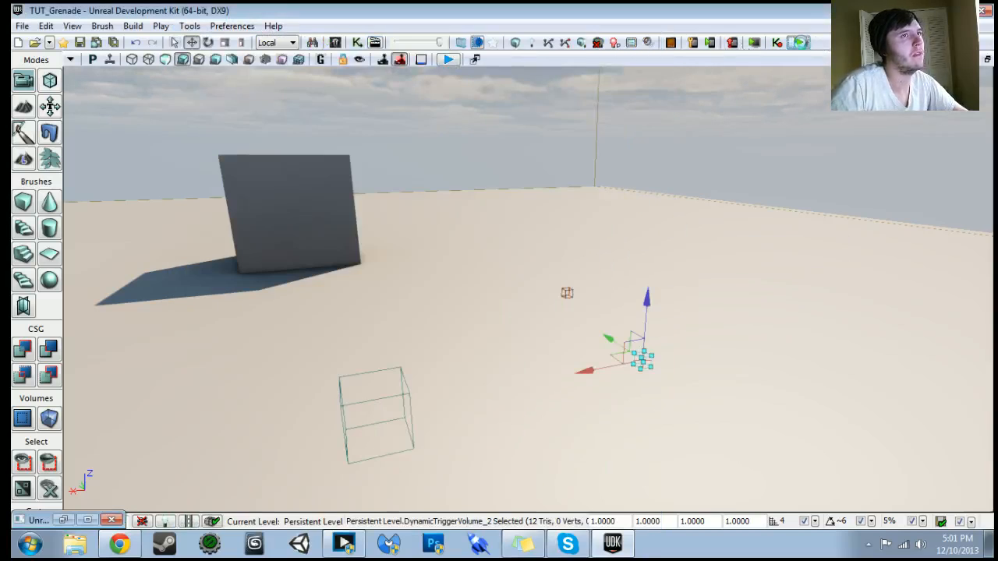
{"action": "key", "text": "Escape"}
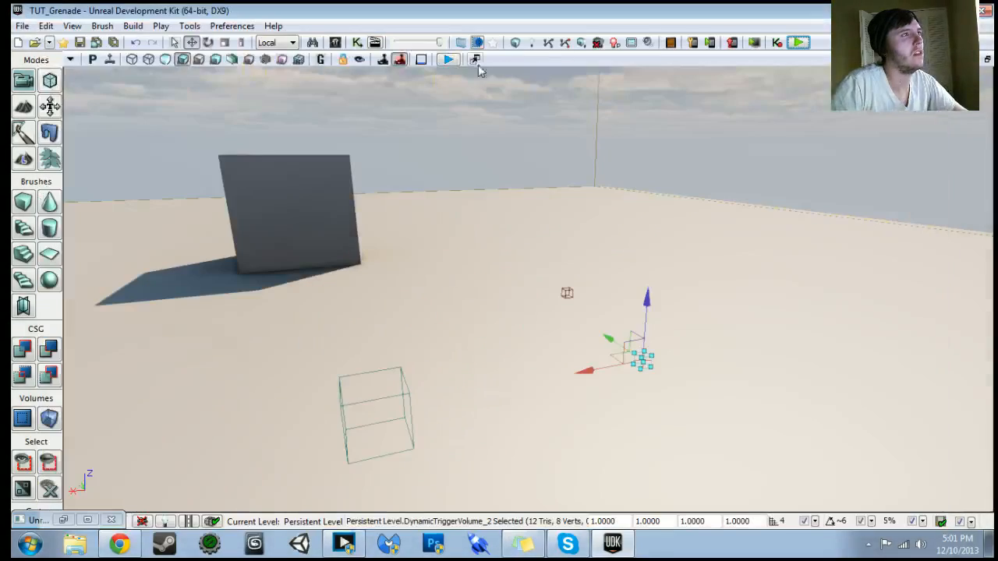
- Add a Level Loaded event above the Attach Explosion remote event and connect its Loaded and Visible output to Attach to Actor
{"action": "left_click", "coordinate": [358, 42]}
{"action": "left_click_drag", "start_coordinate": [333, 207], "coordinate": [377, 269]}
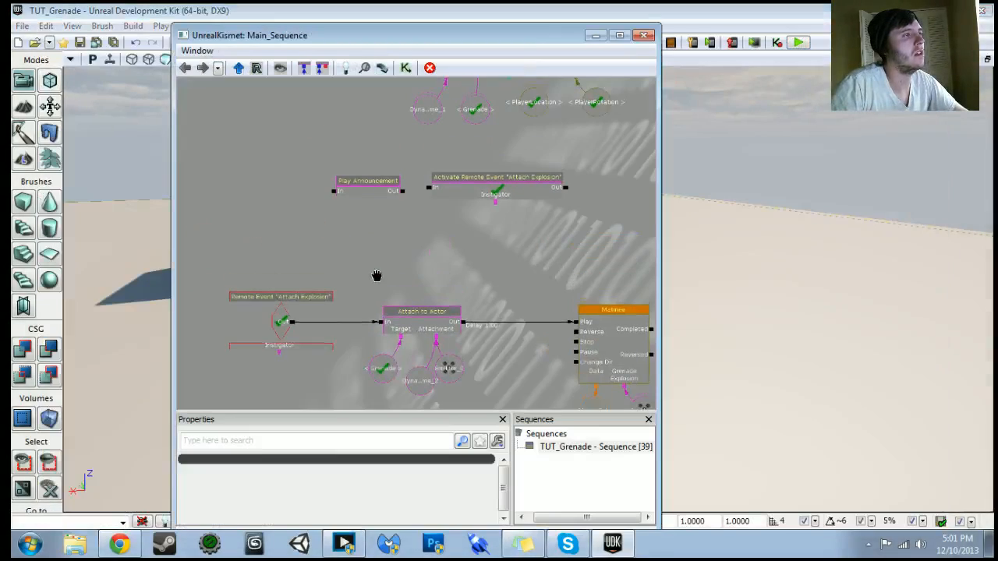
{"action": "left_click_drag", "start_coordinate": [404, 227], "coordinate": [440, 173]}
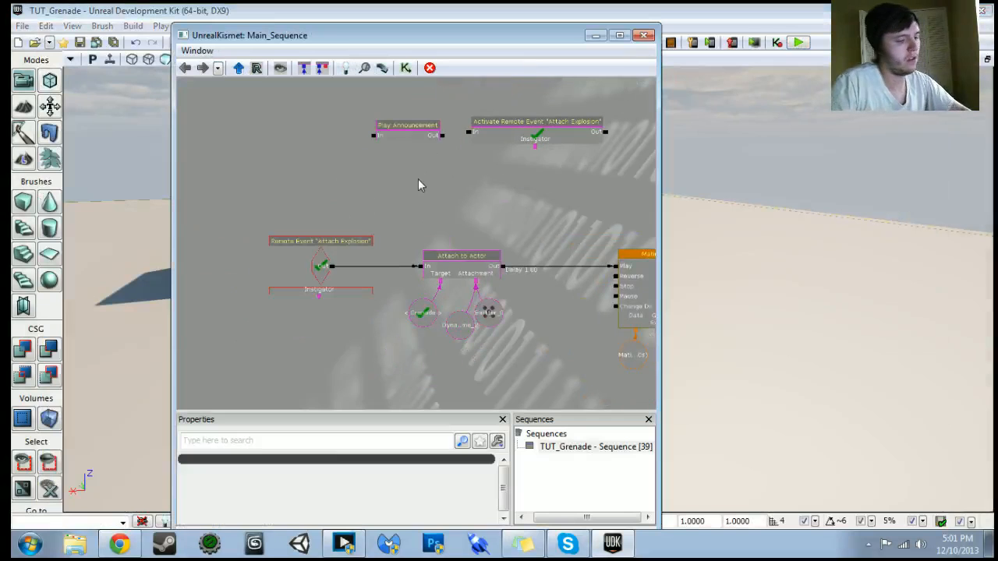
{"action": "left_click", "coordinate": [382, 176]}
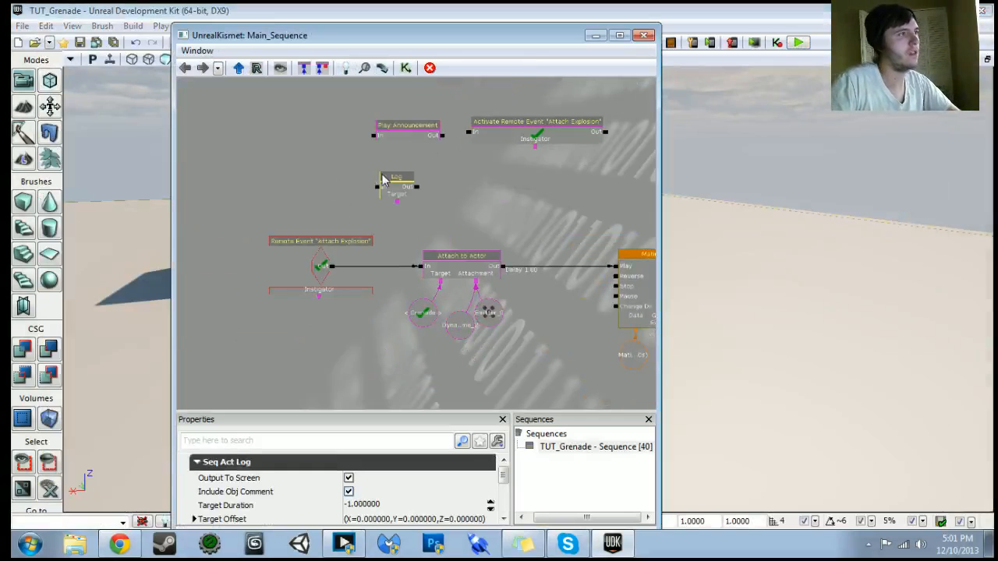
{"action": "key", "text": "Delete"}
{"action": "right_click", "coordinate": [401, 174]}
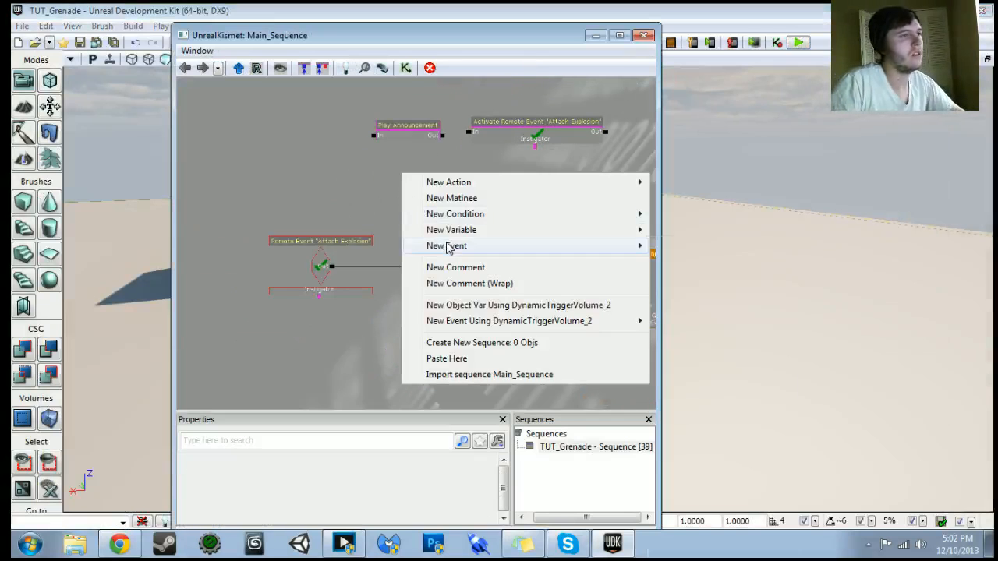
{"action": "mouse_move", "coordinate": [452, 245]}
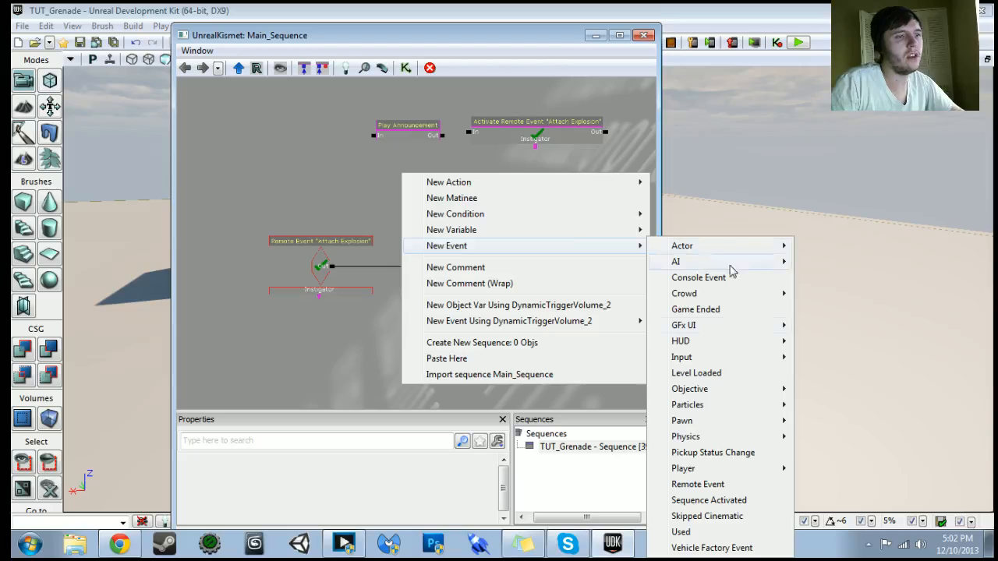
{"action": "left_click", "coordinate": [696, 372]}
{"action": "left_click_drag", "start_coordinate": [426, 228], "coordinate": [420, 266]}
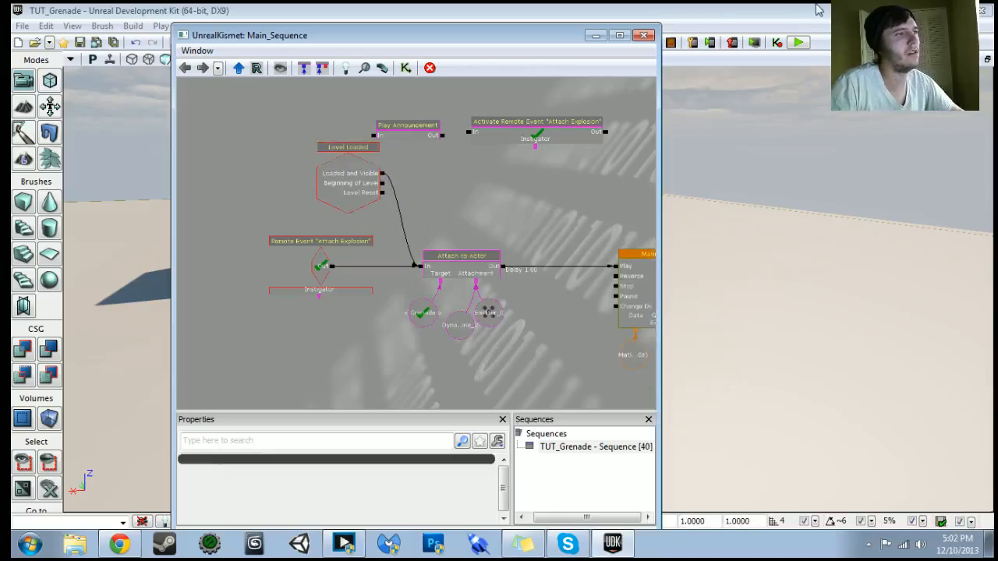
- Playtest the level with the Level Loaded trigger by throwing a grenade, and close the preview
{"action": "left_click", "coordinate": [798, 43]}
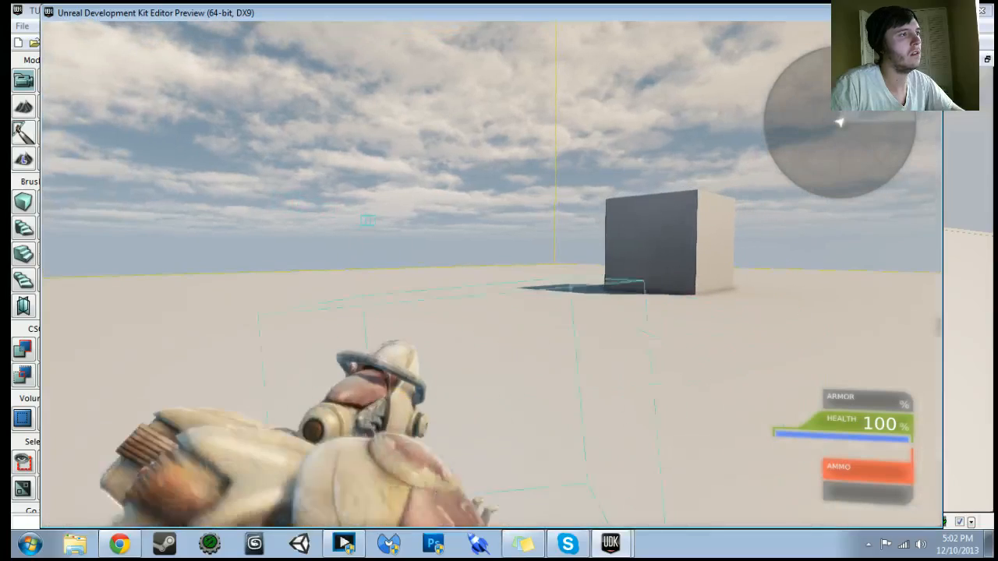
{"action": "left_click", "coordinate": [492, 275]}
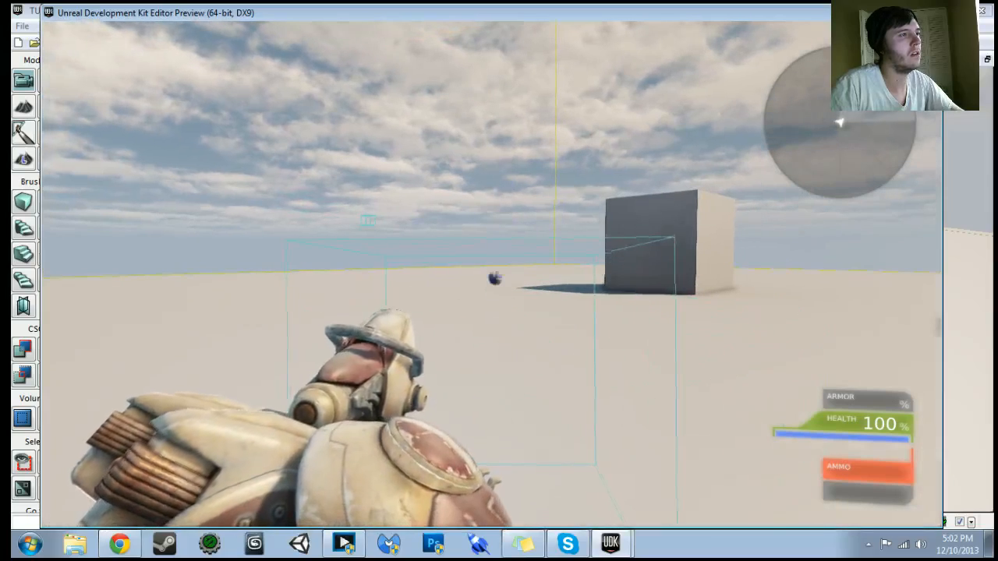
{"action": "key", "text": "a"}
{"action": "key", "text": "Escape"}
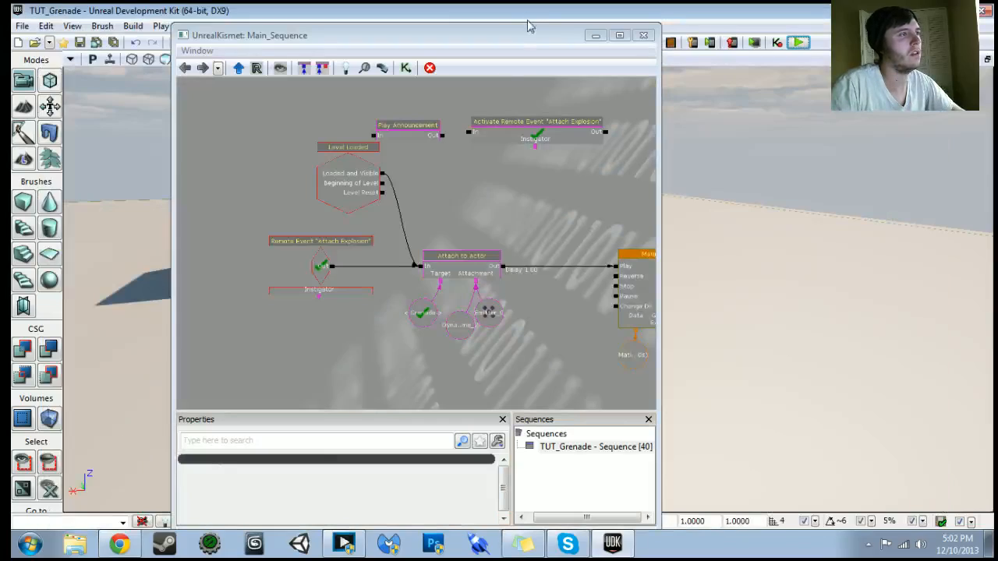
- Disconnect Level Loaded from Attach to Actor and keep only the dynamic trigger volume linked to its Attachment input
{"action": "left_click", "coordinate": [383, 173], "text": "alt"}
{"action": "scroll", "coordinate": [437, 191], "scroll_direction": "down", "scroll_amount": 4}
{"action": "left_click_drag", "start_coordinate": [487, 202], "coordinate": [404, 441]}
{"action": "left_click", "coordinate": [397, 209]}
{"action": "scroll", "coordinate": [403, 212], "scroll_direction": "up", "scroll_amount": 2}
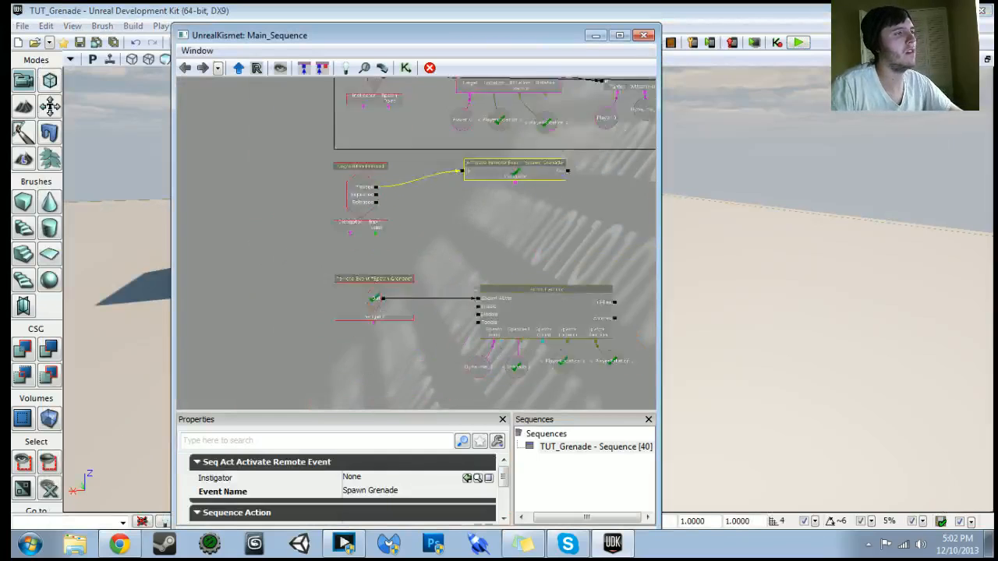
{"action": "left_click_drag", "start_coordinate": [501, 143], "coordinate": [398, 85], "text": "ctrl"}
{"action": "left_click", "coordinate": [388, 336]}
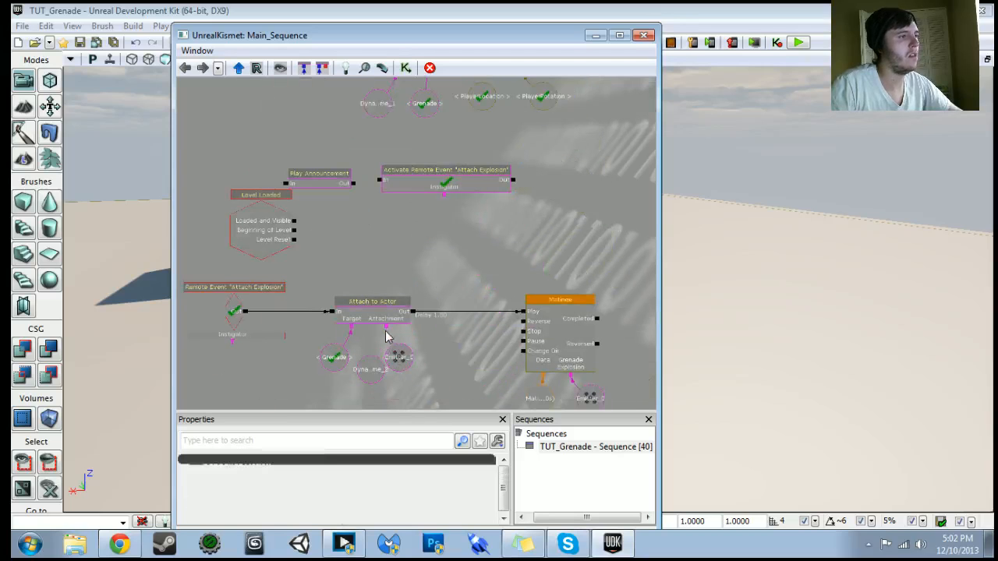
- Preview the level, throw a grenade to check the volume's attachment, and exit the preview
{"action": "left_click", "coordinate": [799, 42]}
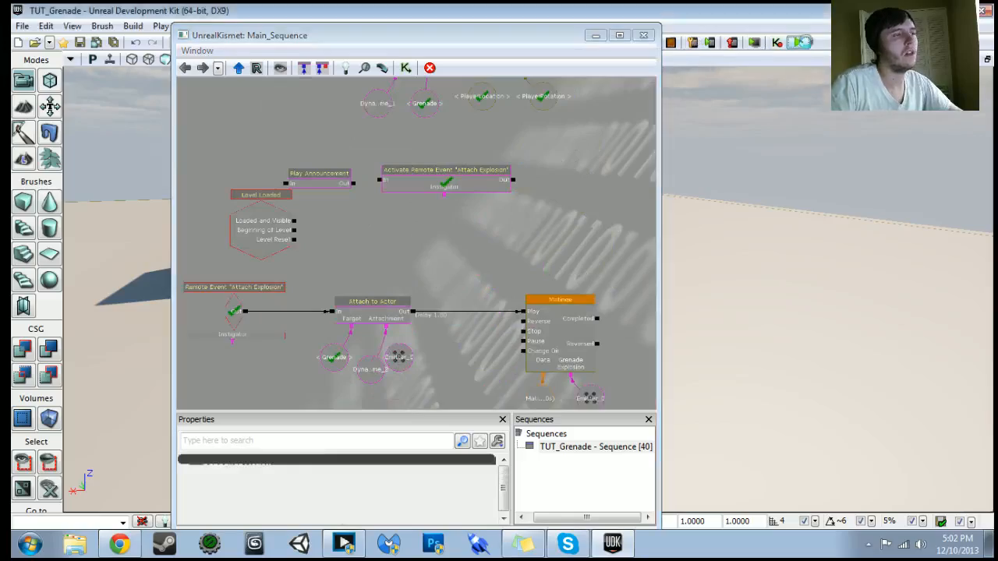
{"action": "key", "text": "g"}
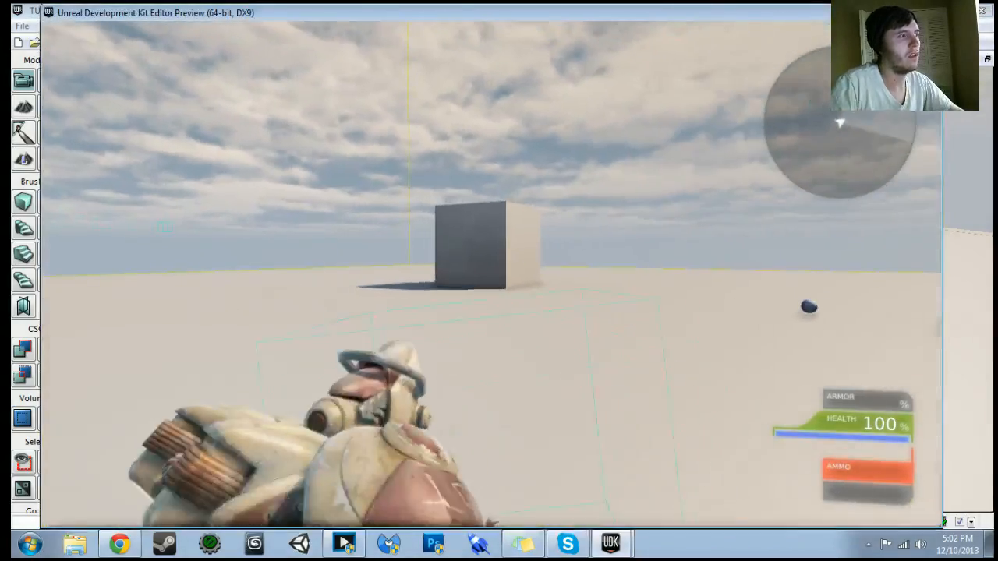
{"action": "key", "text": "Escape"}
- Examine the Attach to Actor action's properties, including its attachment, relative offset and relative rotation options
{"action": "left_click", "coordinate": [428, 352]}
{"action": "scroll", "coordinate": [428, 352], "scroll_direction": "up", "scroll_amount": 1}
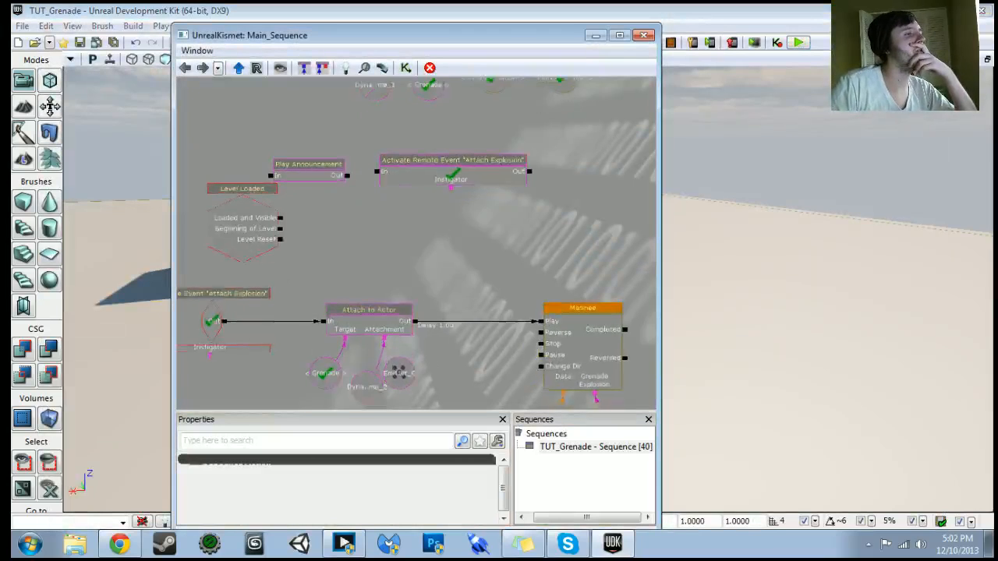
{"action": "left_click_drag", "start_coordinate": [428, 352], "coordinate": [435, 295]}
{"action": "left_click", "coordinate": [381, 277]}
{"action": "left_click", "coordinate": [504, 518]}
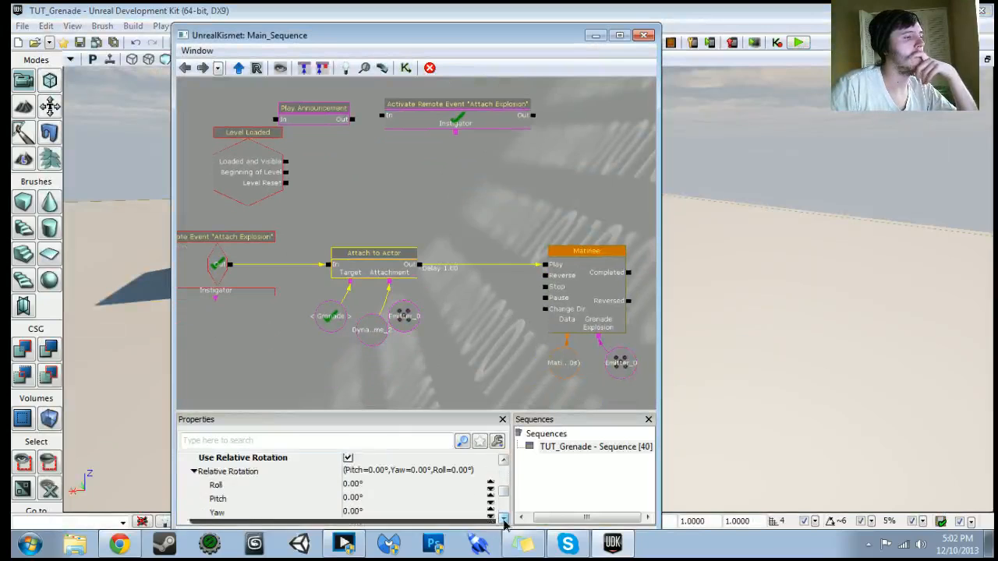
{"action": "left_click", "coordinate": [503, 520]}
{"action": "left_click_drag", "start_coordinate": [505, 495], "coordinate": [506, 471]}
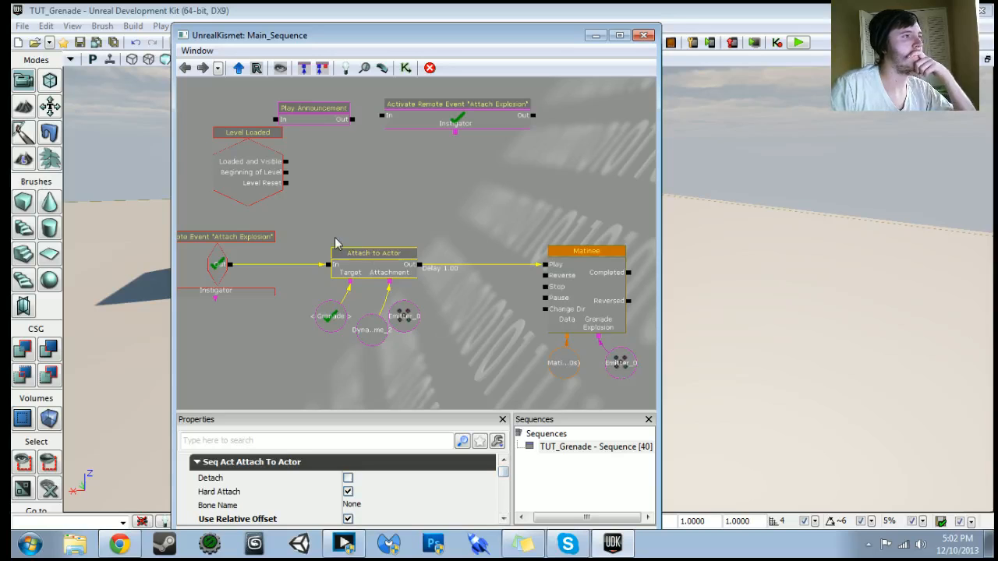
{"action": "left_click_drag", "start_coordinate": [335, 244], "coordinate": [353, 256]}
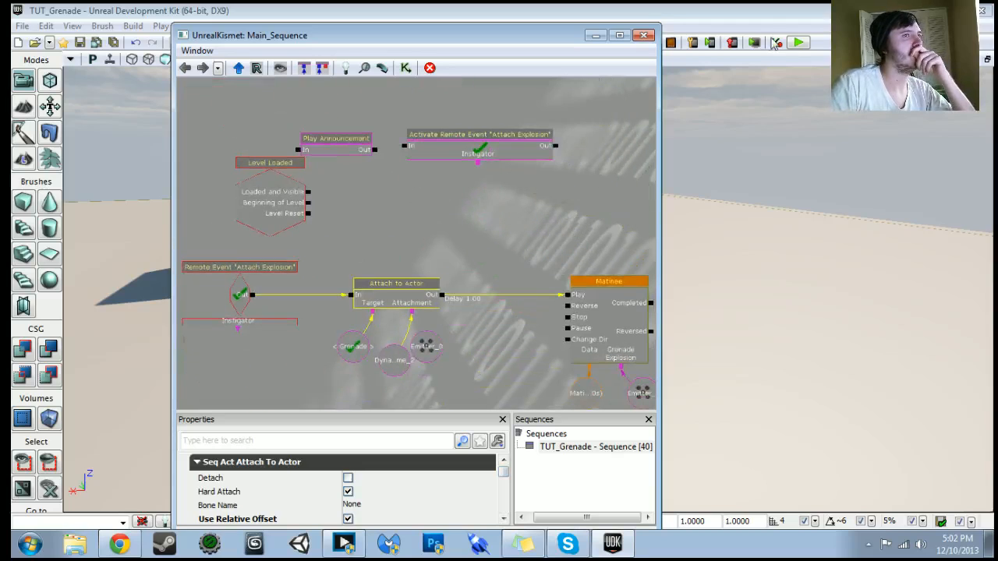
- Playtest the level again, throwing grenades toward the block and the open floor, and close the preview
{"action": "left_click", "coordinate": [797, 43]}
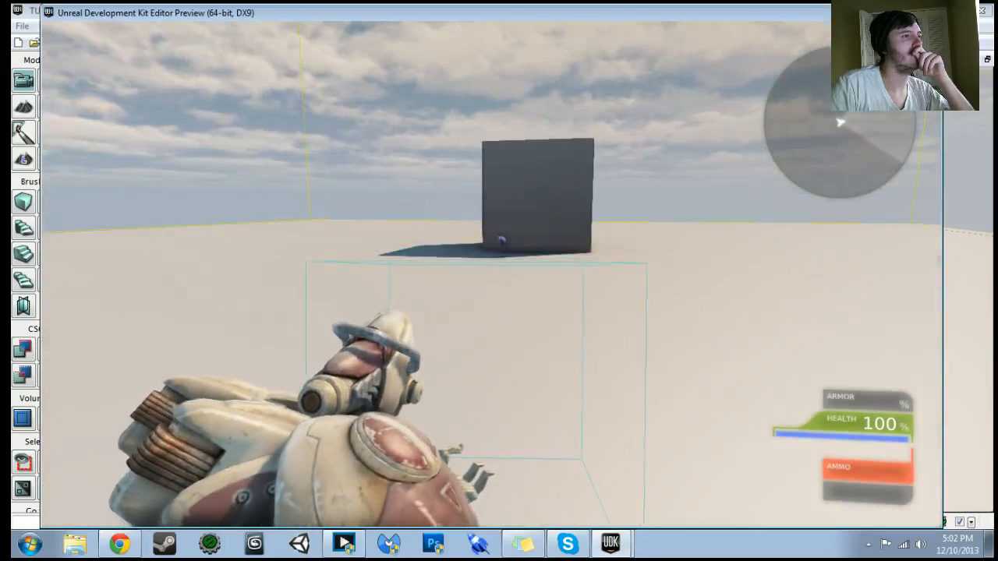
{"action": "left_click", "coordinate": [492, 273]}
{"action": "key", "text": "Escape"}
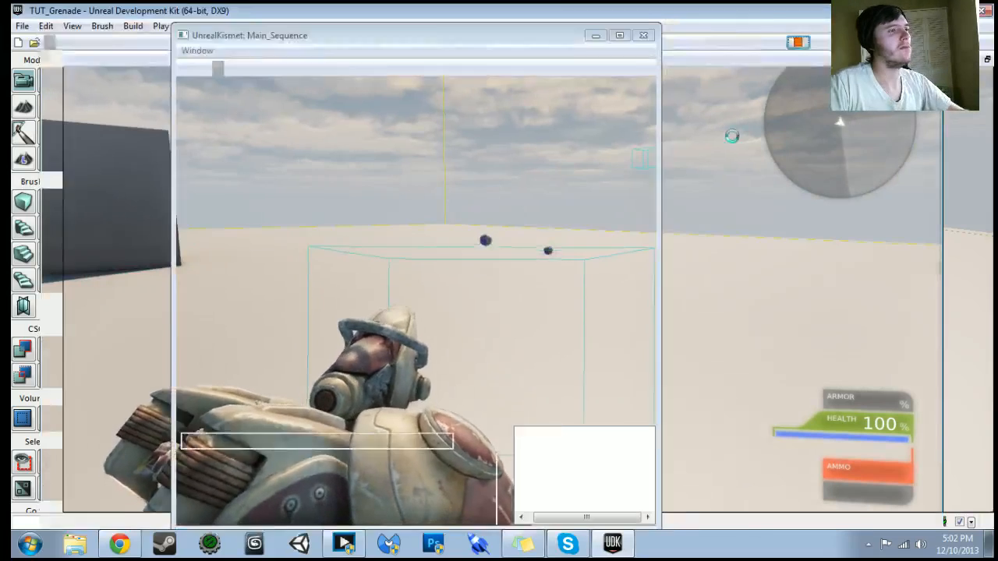
- Delete the Play Announcement action next to the Attach Explosion remote event activation
{"action": "scroll", "coordinate": [470, 251], "scroll_direction": "down", "scroll_amount": 4}
{"action": "scroll", "coordinate": [468, 254], "scroll_direction": "up", "scroll_amount": 1}
{"action": "left_click_drag", "start_coordinate": [468, 254], "coordinate": [463, 177]}
{"action": "scroll", "coordinate": [457, 277], "scroll_direction": "up", "scroll_amount": 3}
{"action": "scroll", "coordinate": [457, 277], "scroll_direction": "down", "scroll_amount": 3}
{"action": "scroll", "coordinate": [462, 176], "scroll_direction": "up", "scroll_amount": 2}
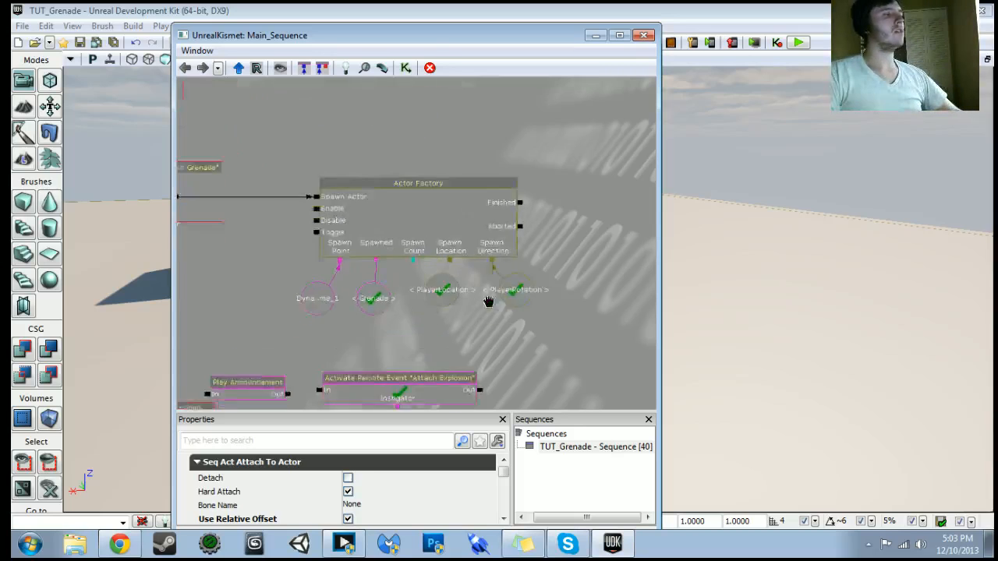
{"action": "left_click_drag", "start_coordinate": [312, 367], "coordinate": [381, 263]}
{"action": "left_click", "coordinate": [318, 291]}
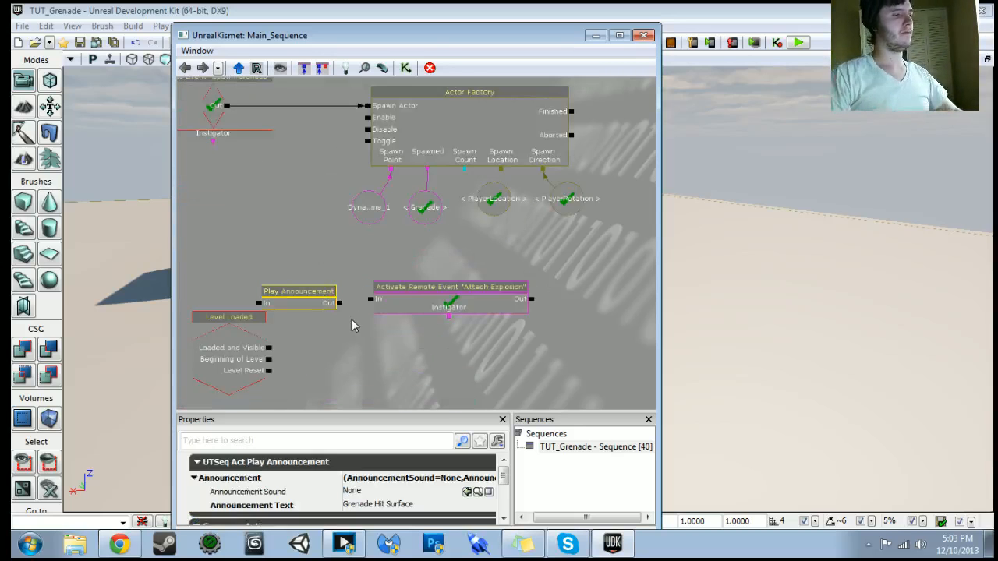
{"action": "key", "text": "Delete"}
- Disconnect the dynamic trigger volume from Attach to Actor's Attachment input and select the emitter variable beside it
{"action": "scroll", "coordinate": [352, 321], "scroll_direction": "down", "scroll_amount": 1}
{"action": "left_click_drag", "start_coordinate": [353, 321], "coordinate": [349, 129]}
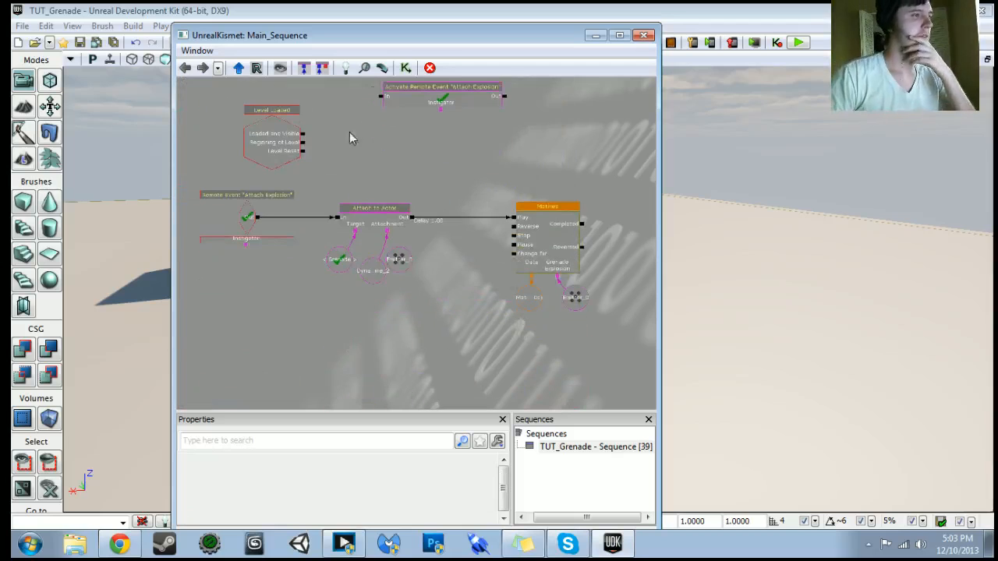
{"action": "left_click_drag", "start_coordinate": [386, 243], "coordinate": [412, 280]}
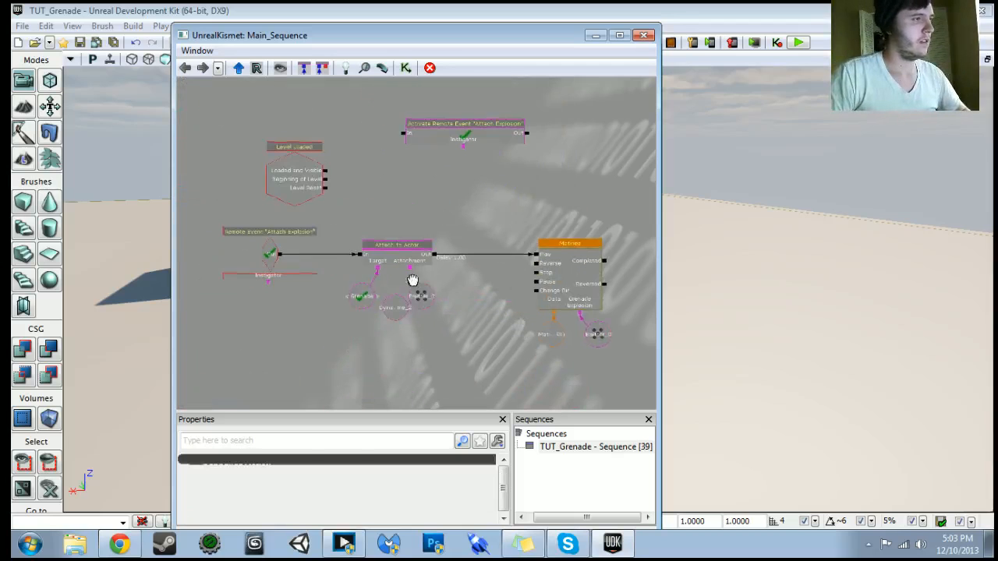
{"action": "left_click", "coordinate": [413, 271]}
{"action": "scroll", "coordinate": [414, 276], "scroll_direction": "up", "scroll_amount": 3}
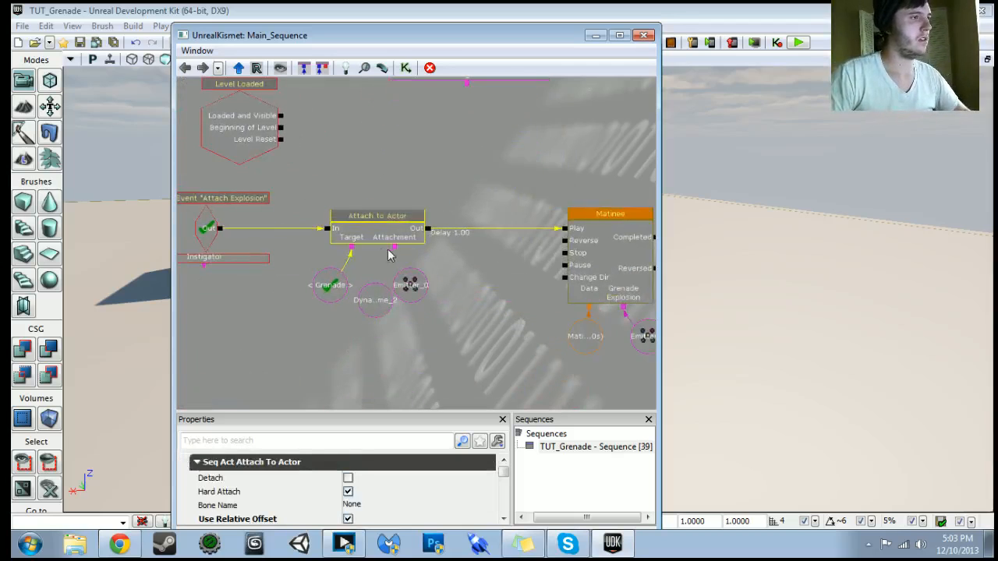
{"action": "left_click", "coordinate": [410, 284]}
- Link the emitter variable to Attach to Actor's Attachment input and playtest throwing grenades around the block
{"action": "left_click", "coordinate": [806, 46]}
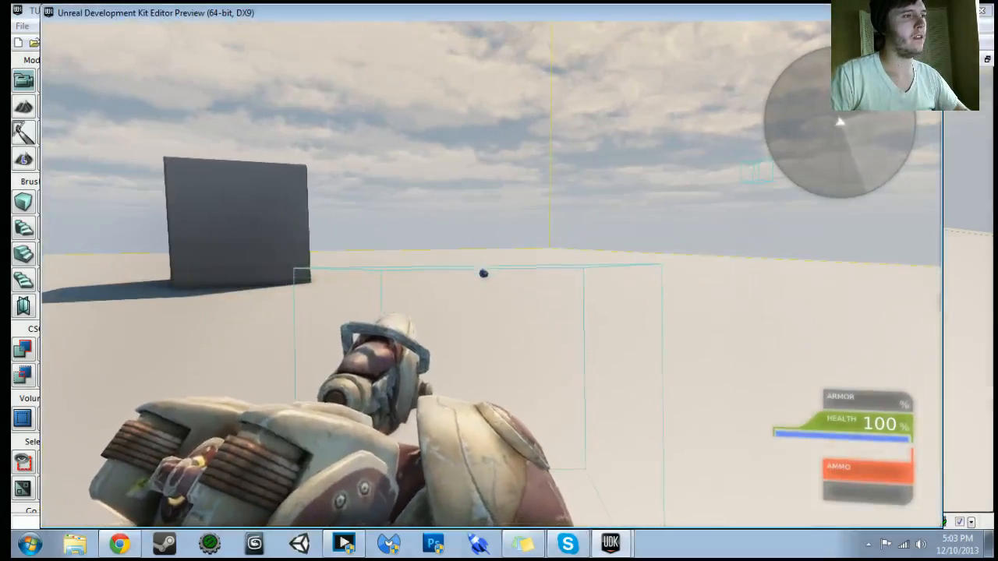
{"action": "key", "text": "s"}
{"action": "left_click", "coordinate": [492, 274]}
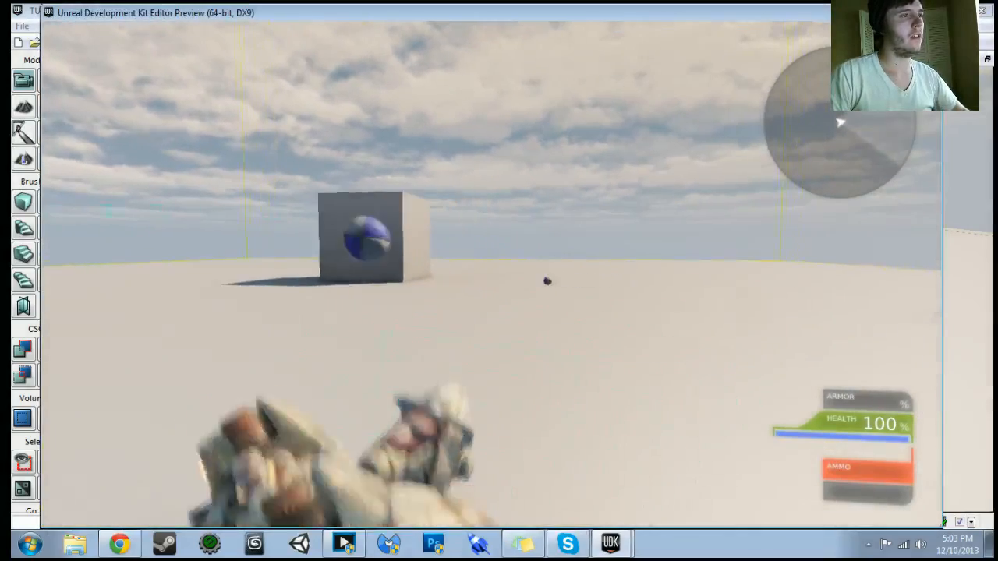
{"action": "key", "text": "d"}
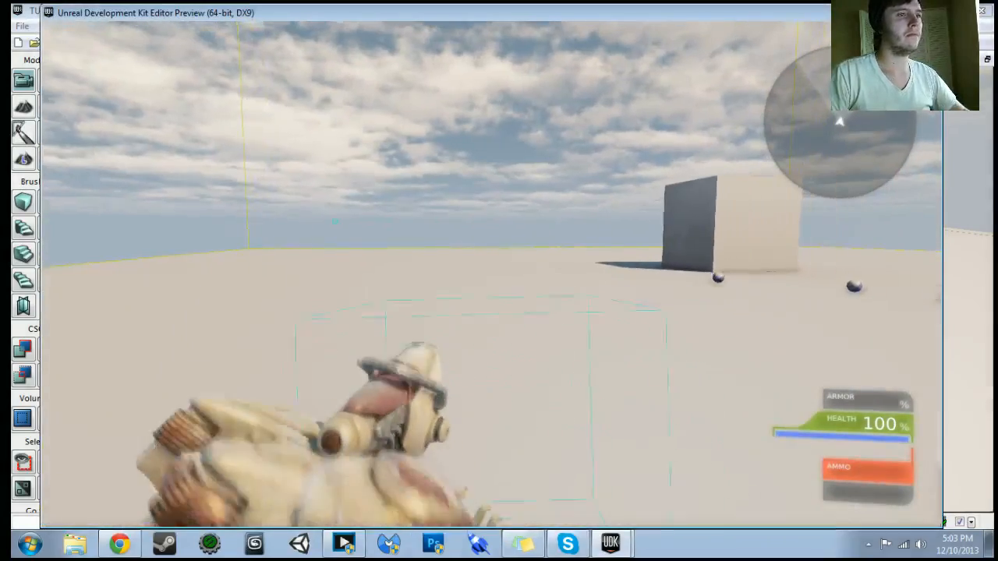
{"action": "key", "text": "Escape"}
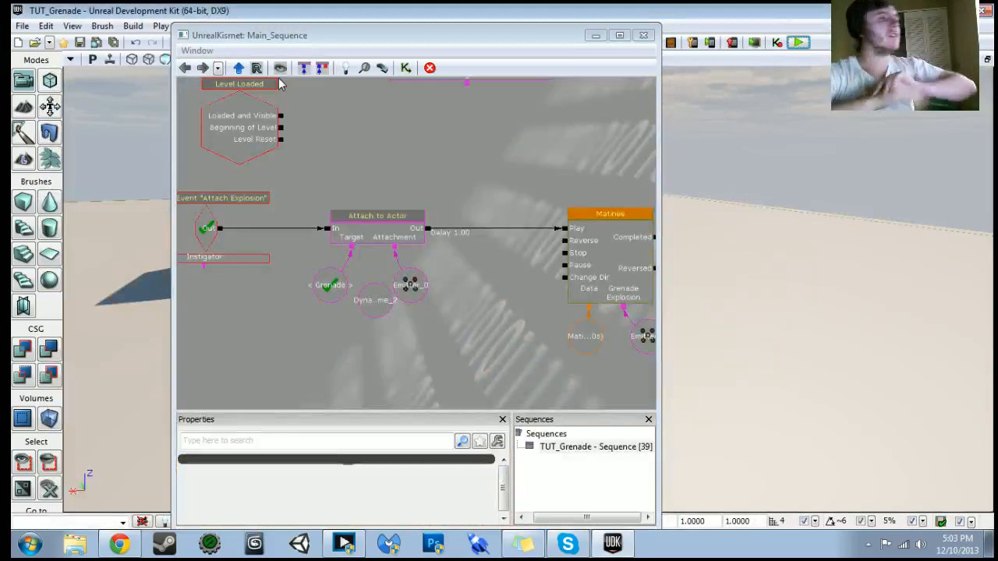
- Examine the whole Kismet sequence at full window size, from the player spawn events down to the explosion Matinee
{"action": "left_click", "coordinate": [623, 36]}
{"action": "scroll", "coordinate": [473, 334], "scroll_direction": "down", "scroll_amount": 6}
{"action": "scroll", "coordinate": [471, 336], "scroll_direction": "up", "scroll_amount": 5}
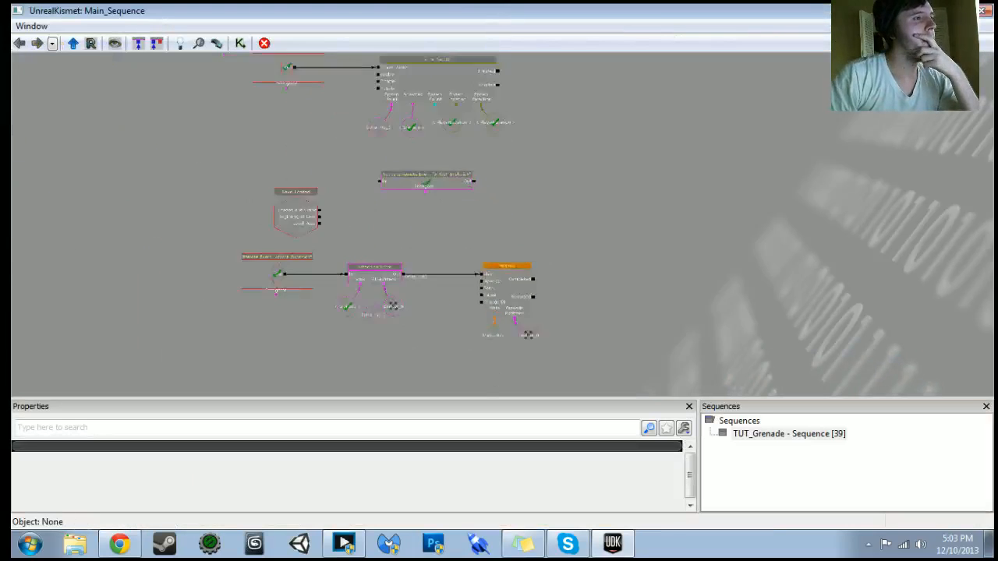
{"action": "left_click_drag", "start_coordinate": [470, 337], "coordinate": [501, 72]}
{"action": "scroll", "coordinate": [500, 71], "scroll_direction": "up", "scroll_amount": 4}
{"action": "scroll", "coordinate": [499, 227], "scroll_direction": "down", "scroll_amount": 5}
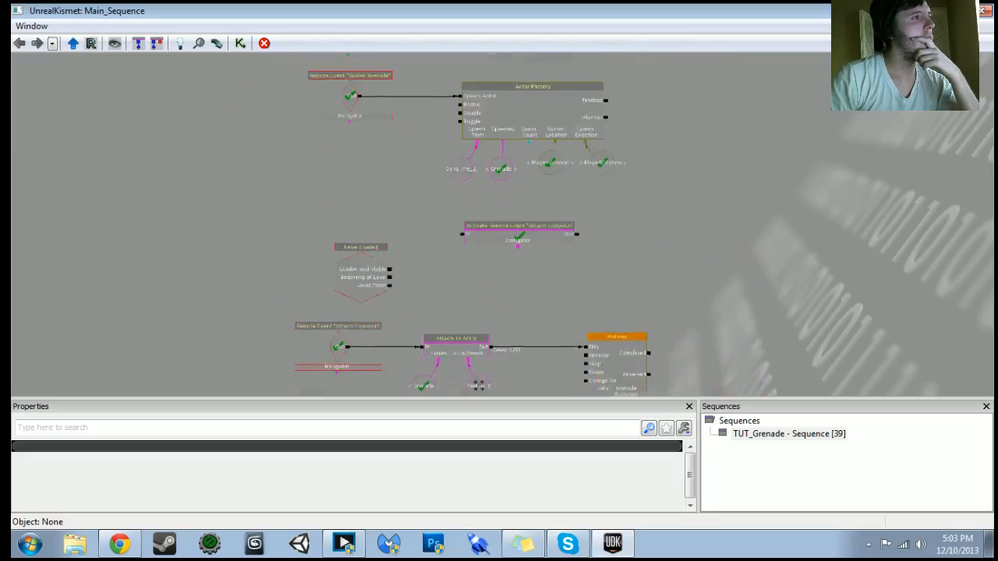
{"action": "scroll", "coordinate": [499, 226], "scroll_direction": "up", "scroll_amount": 4}
{"action": "left_click_drag", "start_coordinate": [614, 395], "coordinate": [616, 558]}
{"action": "scroll", "coordinate": [742, 325], "scroll_direction": "down", "scroll_amount": 6}
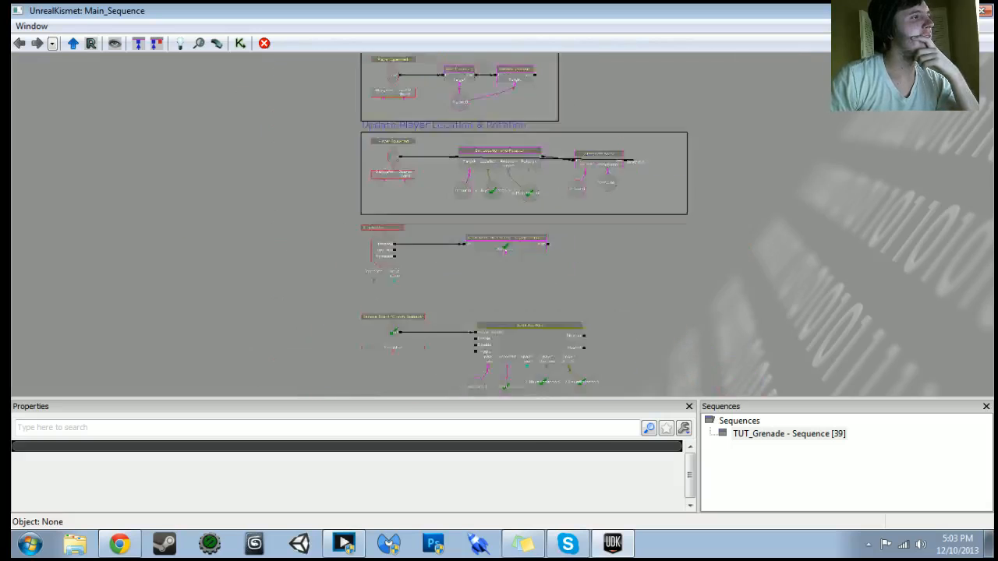
{"action": "scroll", "coordinate": [546, 257], "scroll_direction": "up", "scroll_amount": 6}
{"action": "left_click_drag", "start_coordinate": [651, 396], "coordinate": [650, 98]}
{"action": "left_click_drag", "start_coordinate": [635, 335], "coordinate": [583, 84]}
{"action": "left_click_drag", "start_coordinate": [449, 287], "coordinate": [413, 84]}
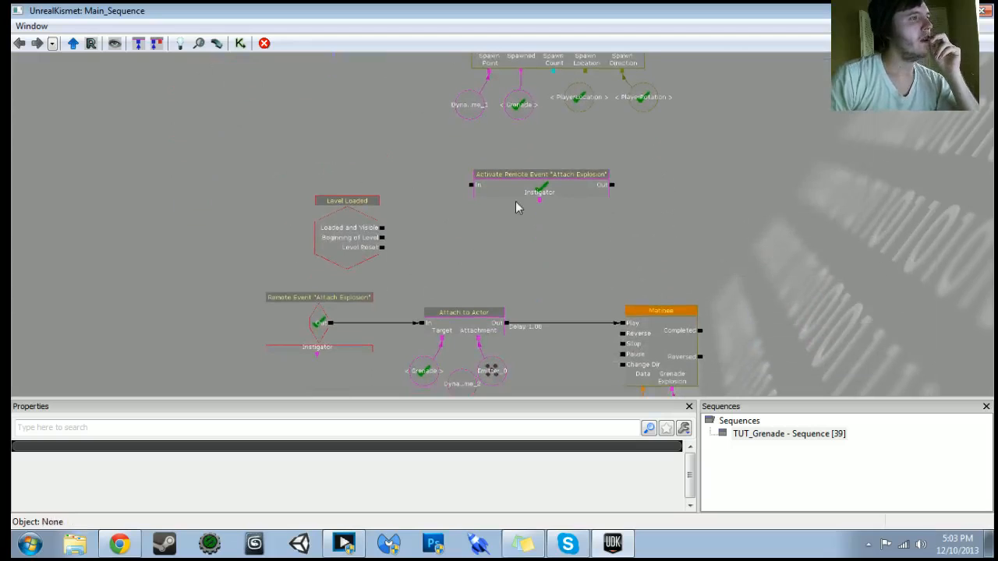
- Try triggering the Attach Explosion activation from Level Loaded's Loaded and Visible output in a playtest, and disconnect it again
{"action": "left_click_drag", "start_coordinate": [382, 227], "coordinate": [399, 227]}
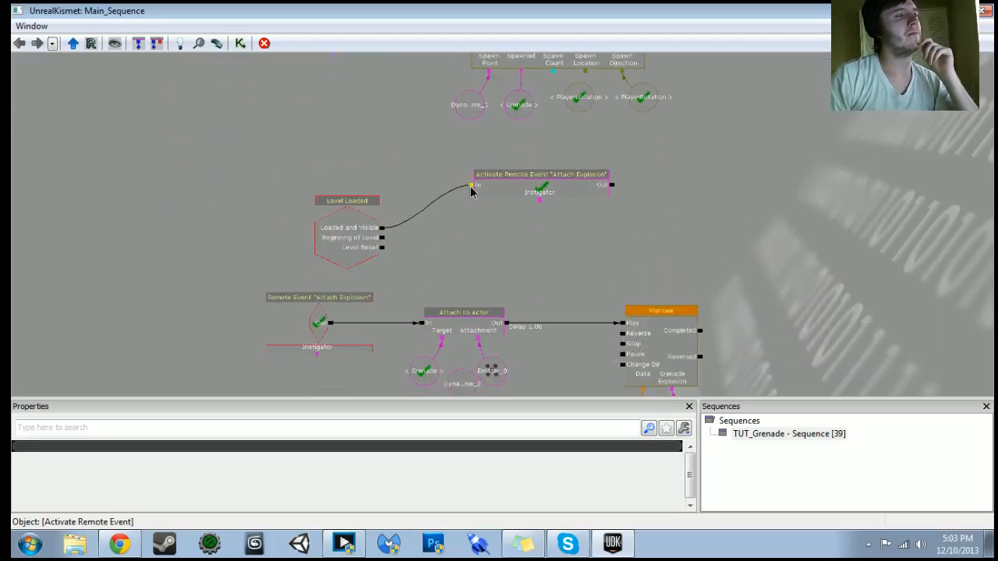
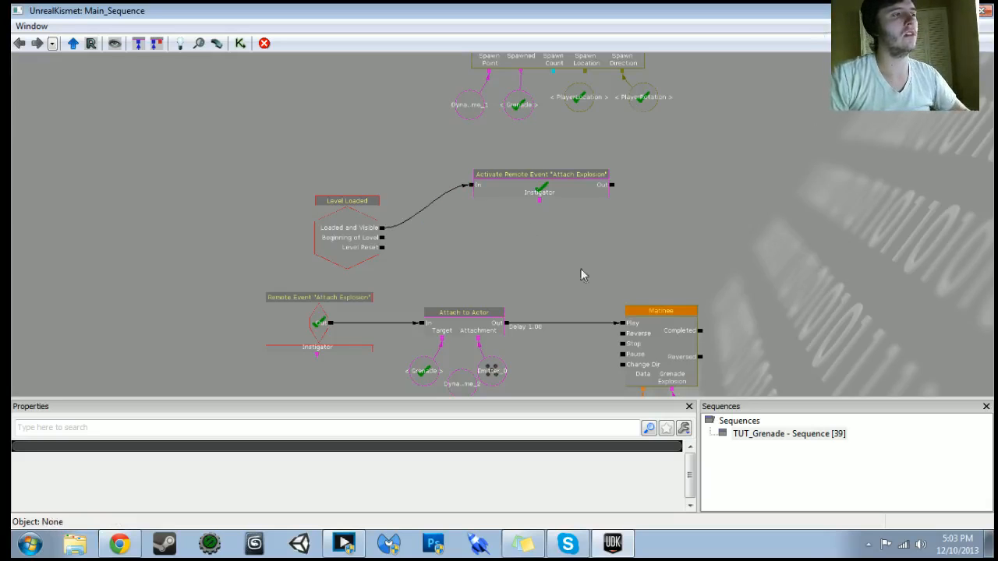
{"action": "left_click_drag", "start_coordinate": [471, 351], "coordinate": [471, 383]}
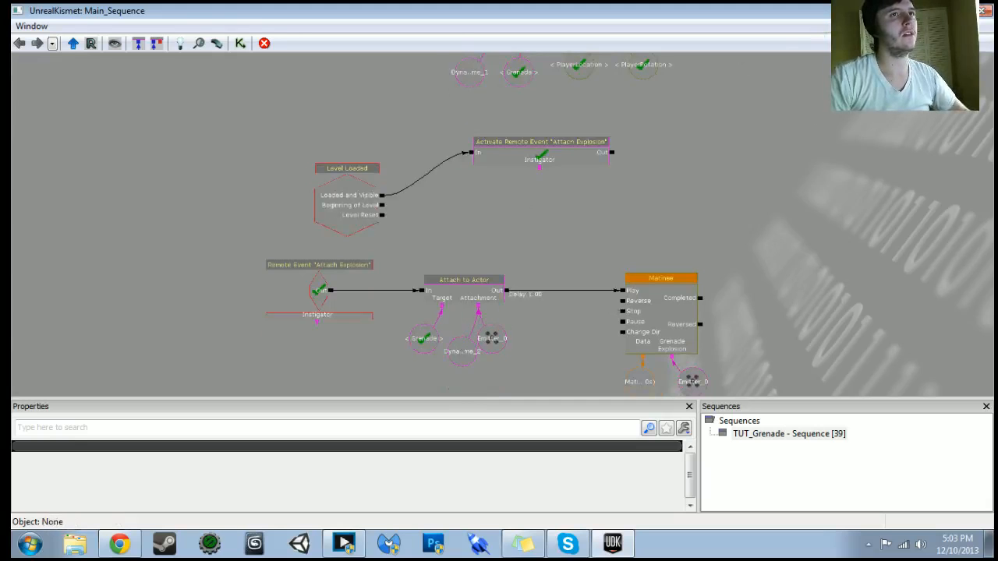
{"action": "left_click", "coordinate": [977, 10]}
{"action": "left_click", "coordinate": [804, 44]}
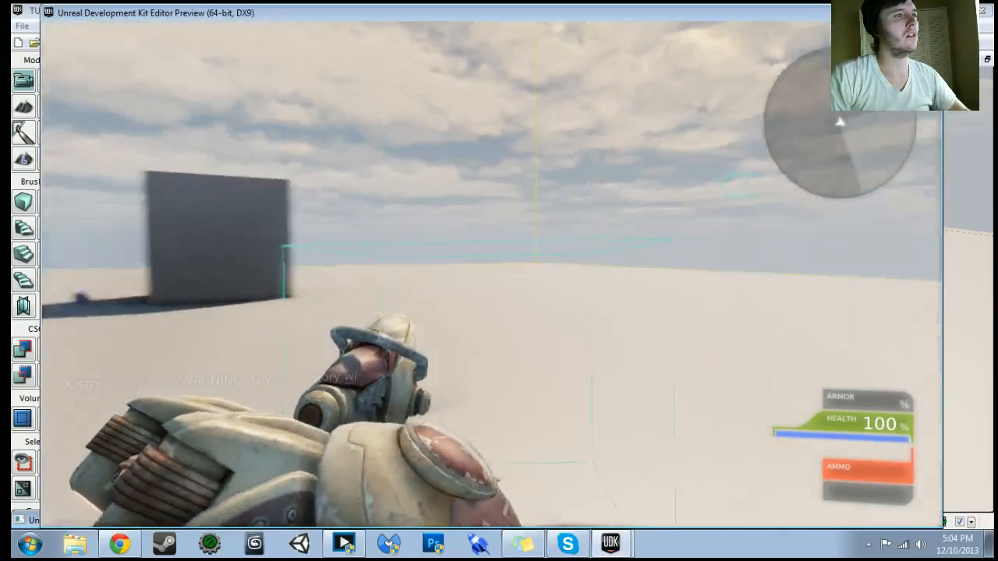
{"action": "key", "text": "Escape"}
{"action": "left_click", "coordinate": [358, 42]}
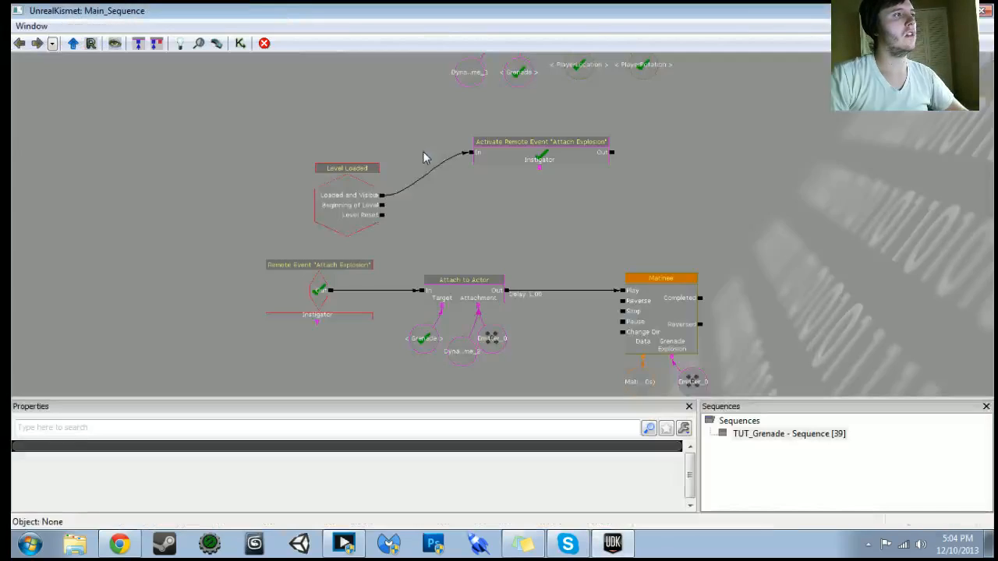
{"action": "left_click", "coordinate": [470, 153], "text": "alt"}
- Move the Attach Explosion activation beneath the Spawn Grenade activation and connect it to the key event's Pressed output
{"action": "left_click_drag", "start_coordinate": [472, 203], "coordinate": [441, 324]}
{"action": "left_click_drag", "start_coordinate": [472, 288], "coordinate": [475, 127]}
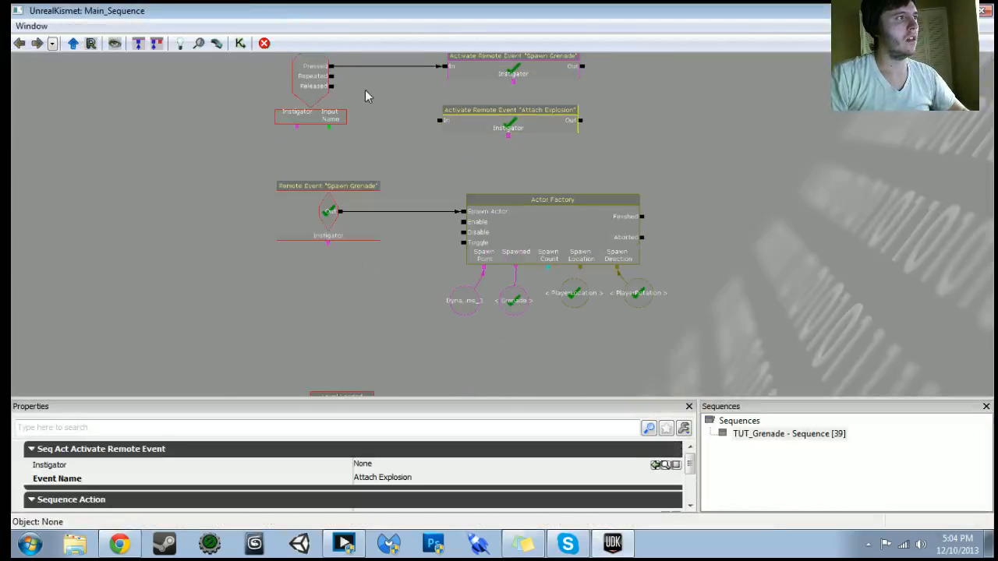
{"action": "left_click_drag", "start_coordinate": [332, 69], "coordinate": [424, 121]}
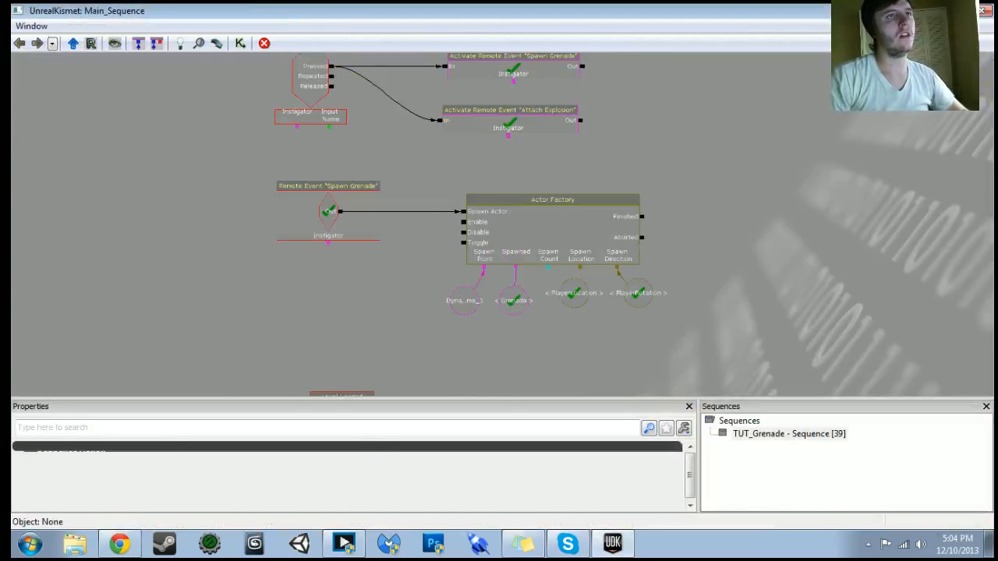
- Playtest the level, throwing grenades onto the floor and at the block, and close the preview
{"action": "left_click", "coordinate": [934, 11]}
{"action": "left_click", "coordinate": [797, 43]}
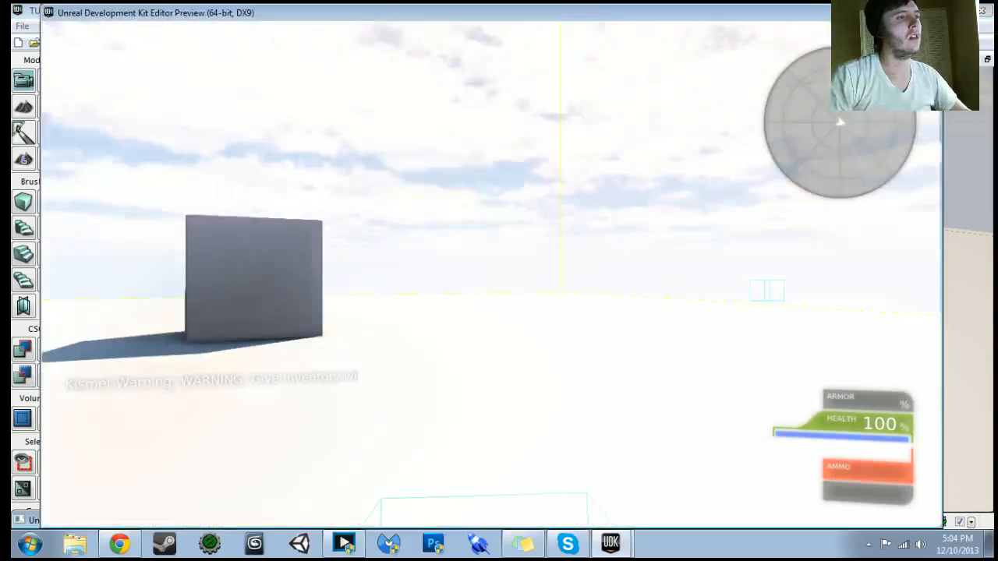
{"action": "key", "text": "g"}
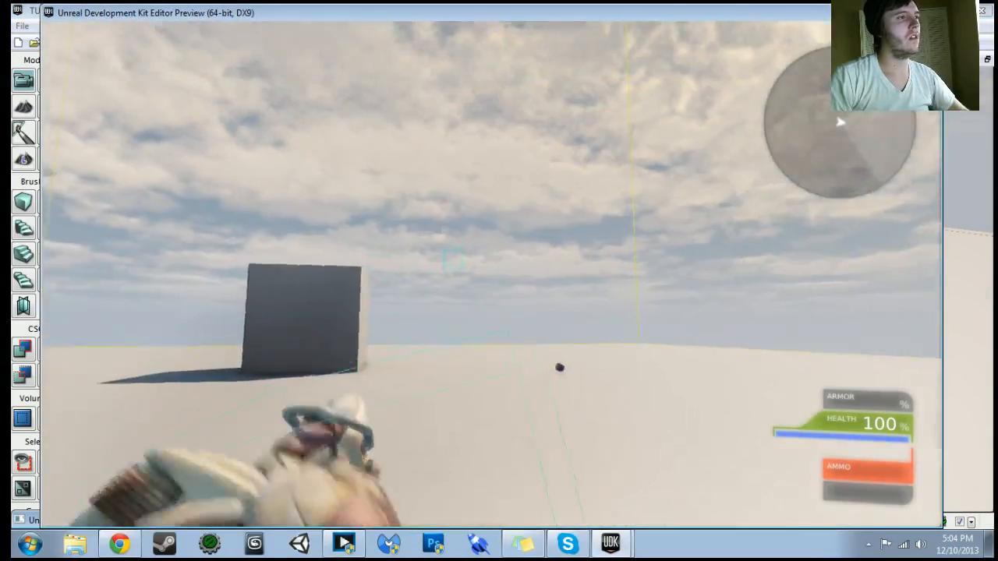
{"action": "key", "text": "w"}
{"action": "key", "text": "g"}
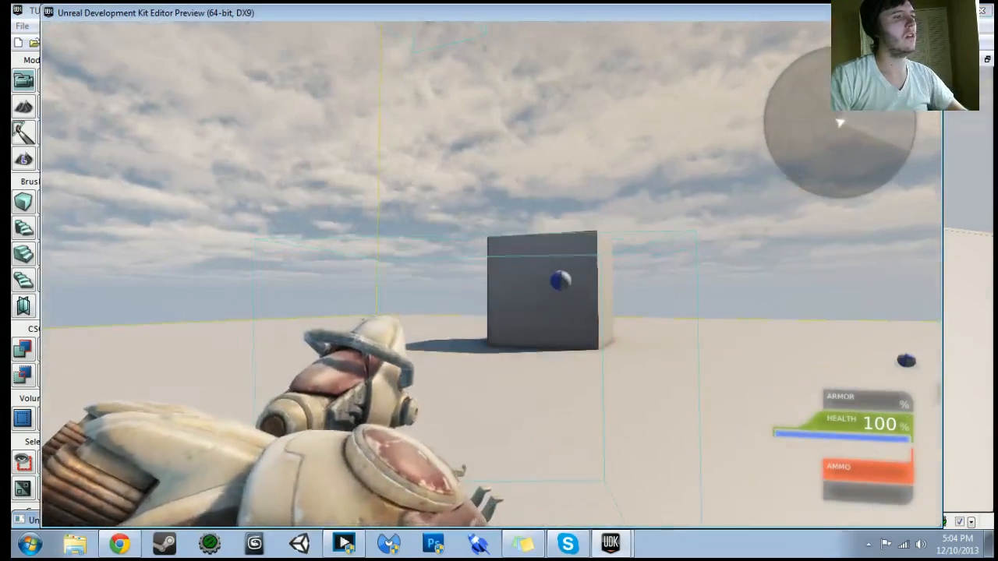
{"action": "key", "text": "Escape"}
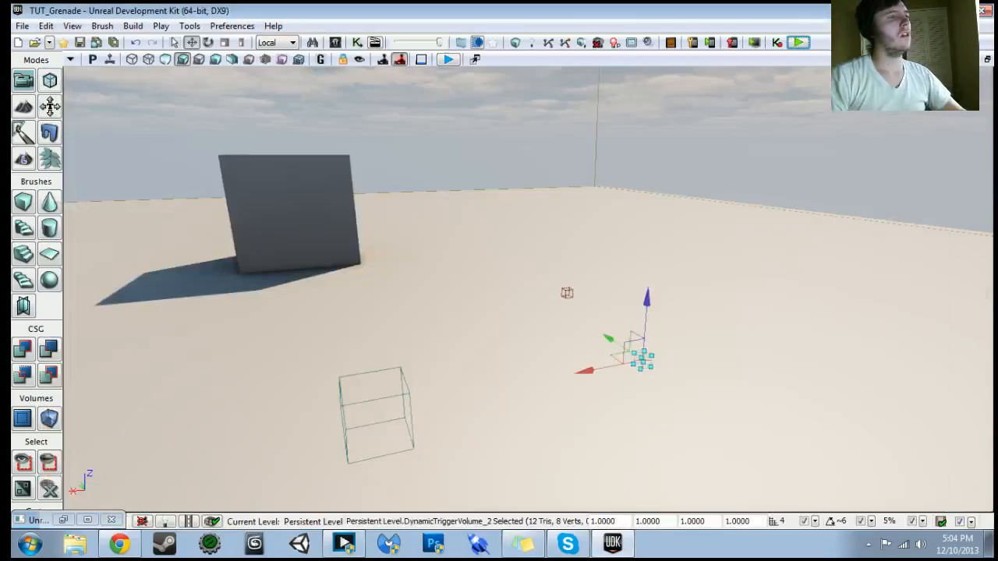
- Replace the emitter with the dynamic trigger volume on Attach to Actor's Attachment input
{"action": "left_click", "coordinate": [358, 43]}
{"action": "left_click_drag", "start_coordinate": [436, 330], "coordinate": [399, 146]}
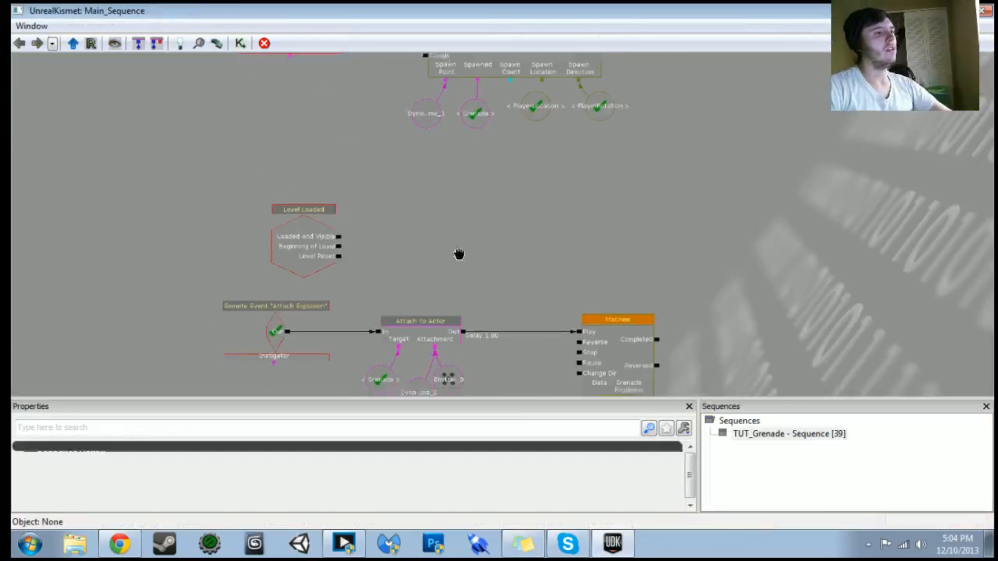
{"action": "left_click_drag", "start_coordinate": [461, 263], "coordinate": [446, 160]}
{"action": "scroll", "coordinate": [446, 160], "scroll_direction": "up", "scroll_amount": 3}
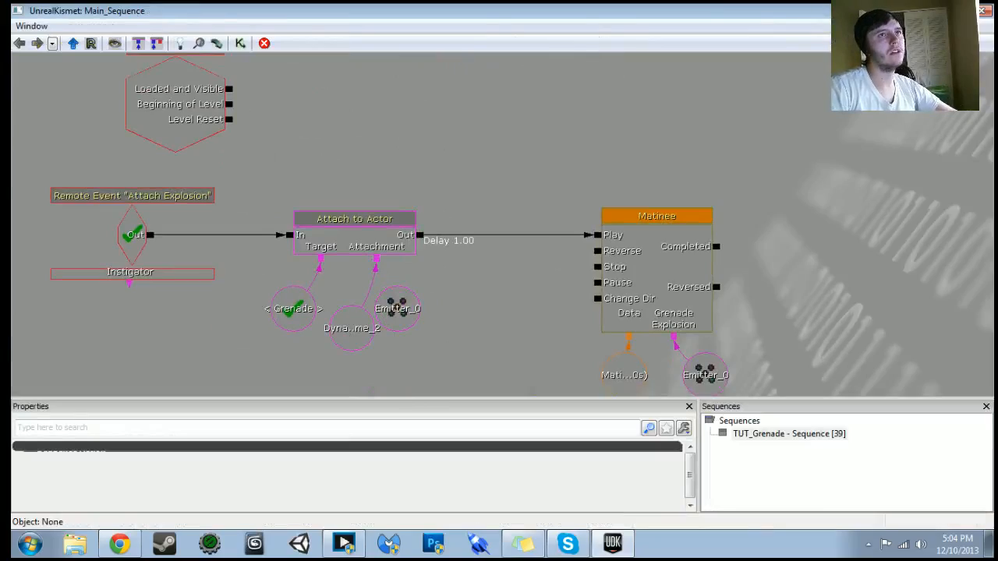
- Playtest the grenade throw with the trigger volume as the attachment, and close the preview
{"action": "left_click", "coordinate": [938, 11]}
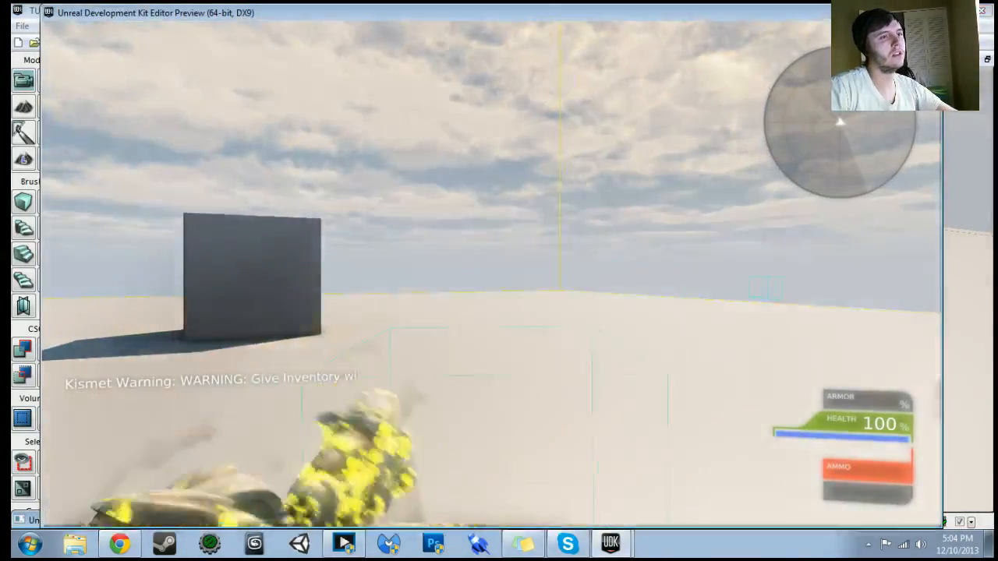
{"action": "key", "text": "w"}
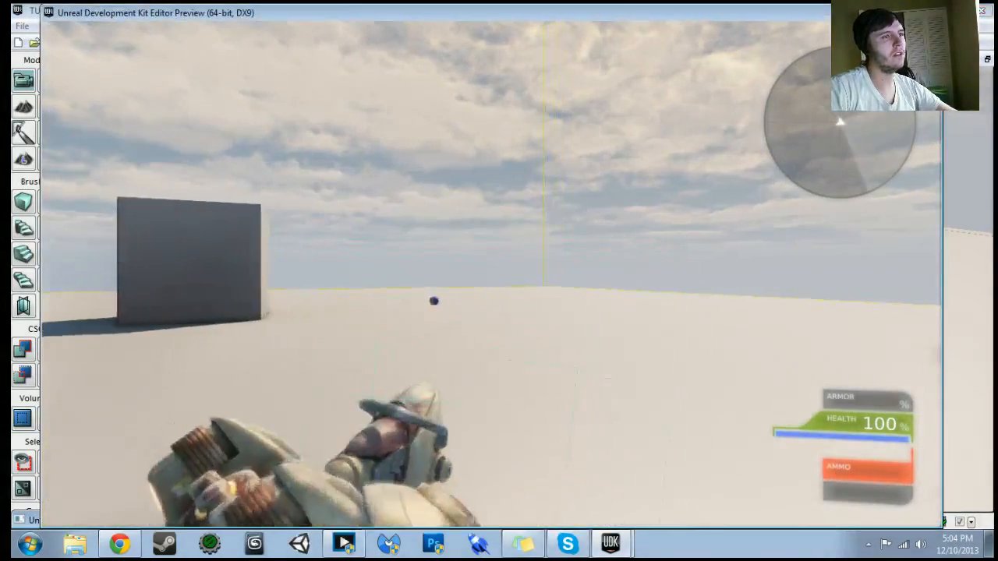
{"action": "key", "text": "s"}
{"action": "key", "text": "space"}
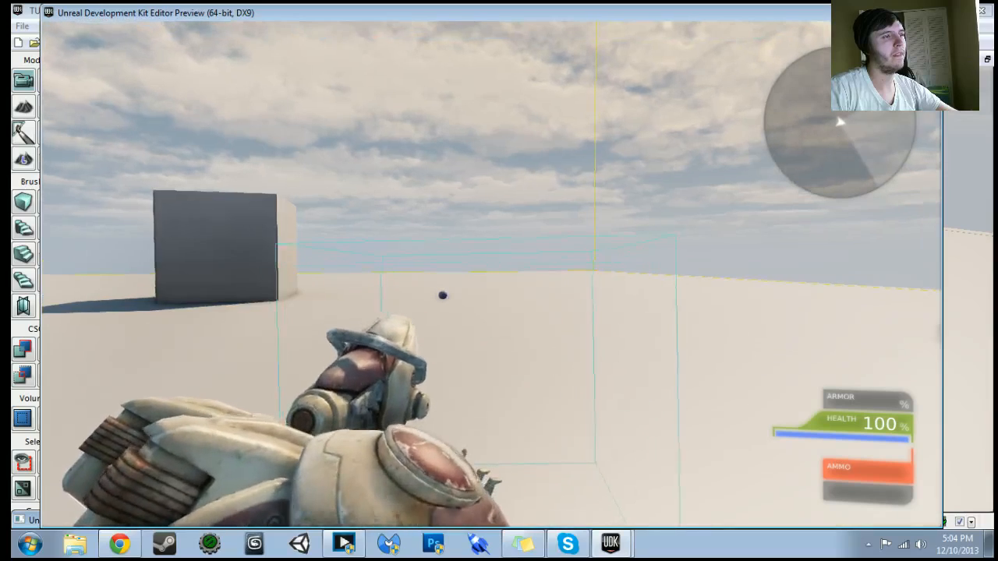
{"action": "left_click", "coordinate": [492, 273]}
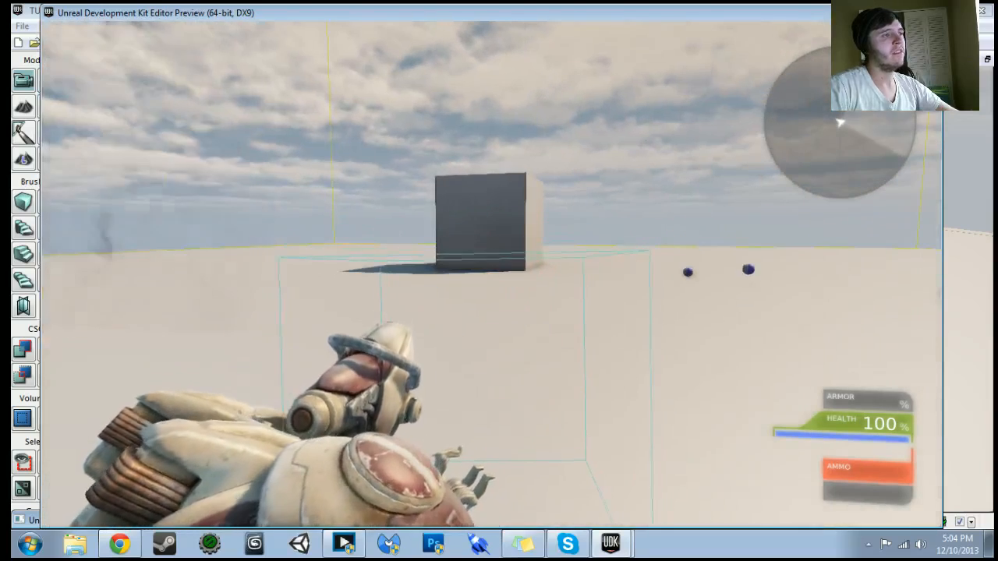
{"action": "key", "text": "Escape"}
- Duplicate the Attach to Actor action below the original and disconnect the copy's output from the Matinee
{"action": "left_click", "coordinate": [354, 43]}
{"action": "left_click_drag", "start_coordinate": [524, 286], "coordinate": [470, 250]}
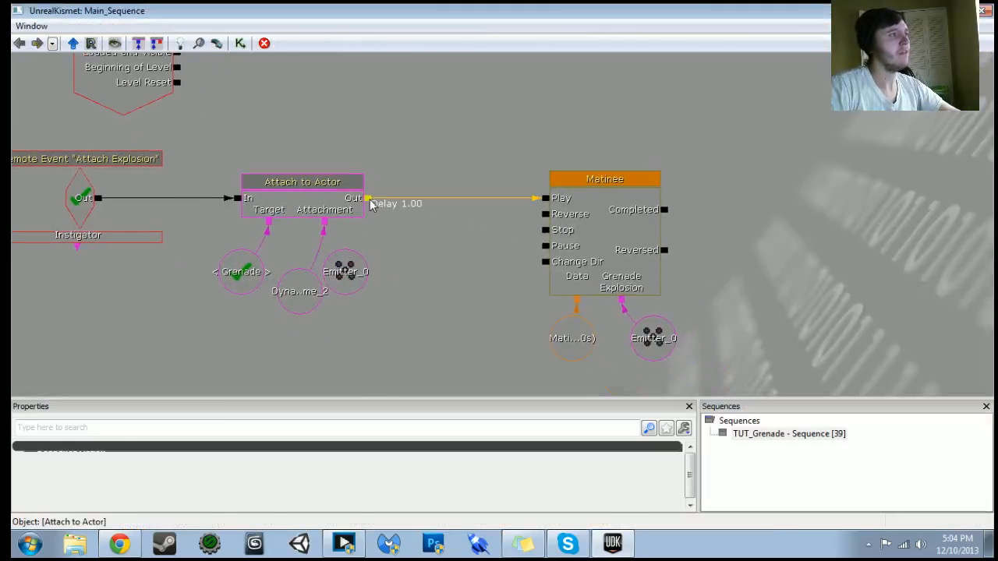
{"action": "left_click", "coordinate": [355, 205]}
{"action": "left_click_drag", "start_coordinate": [366, 259], "coordinate": [455, 204]}
{"action": "key", "text": "ctrl+v"}
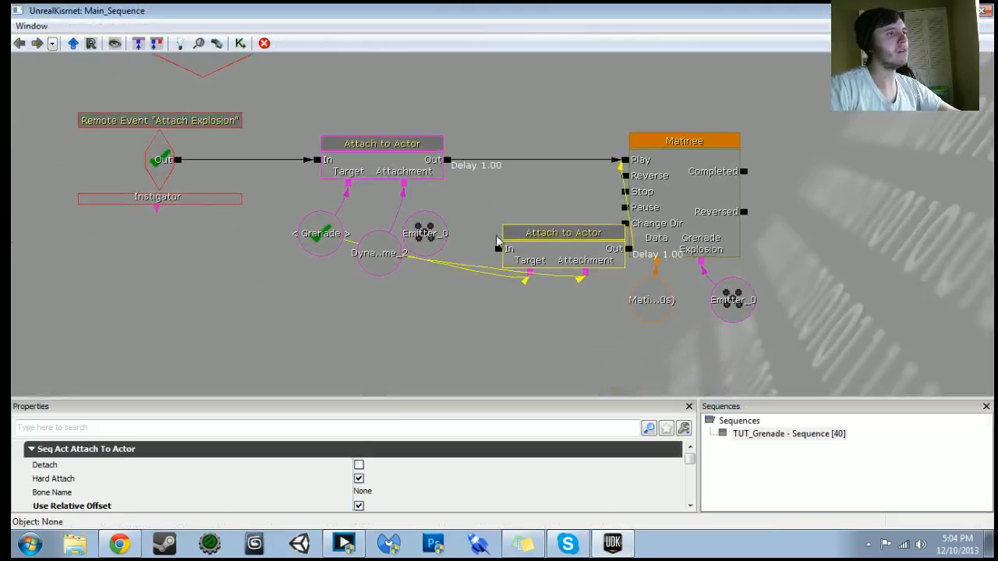
{"action": "left_click", "coordinate": [422, 298]}
{"action": "left_click_drag", "start_coordinate": [589, 244], "coordinate": [450, 314], "text": "ctrl"}
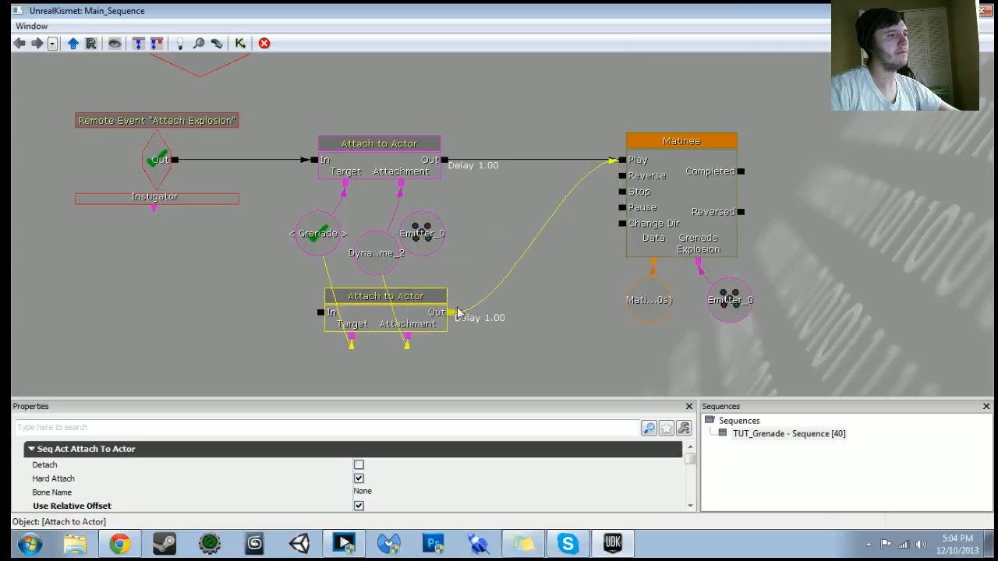
{"action": "left_click", "coordinate": [451, 322]}
- Duplicate the Grenade named variable and link the copy to the second Attach to Actor's Target input
{"action": "left_click", "coordinate": [329, 237]}
{"action": "key", "text": "ctrl+c"}
{"action": "key", "text": "ctrl+v"}
{"action": "left_click_drag", "start_coordinate": [388, 281], "coordinate": [206, 344], "text": "ctrl"}
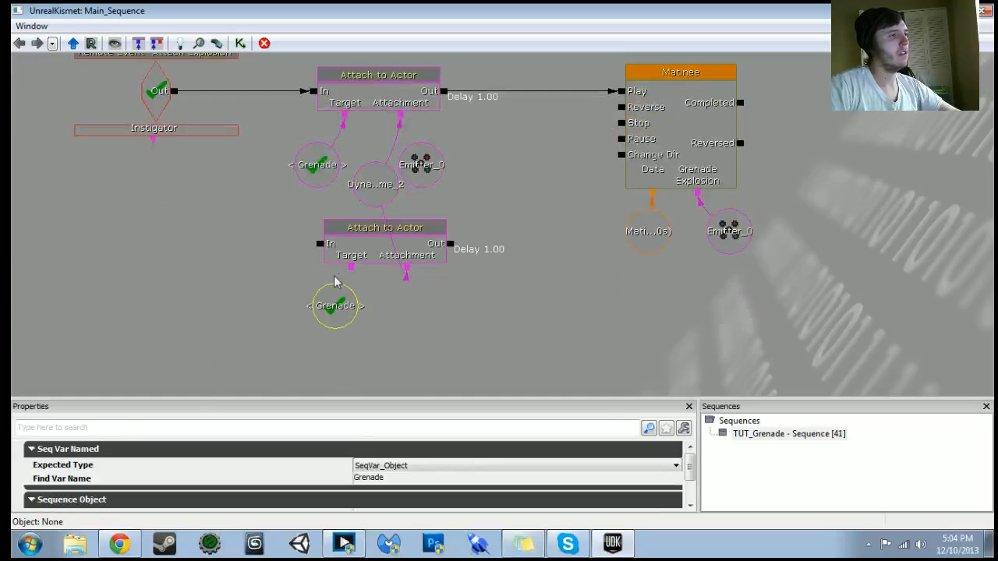
{"action": "left_click_drag", "start_coordinate": [351, 267], "coordinate": [334, 303]}
{"action": "left_click", "coordinate": [425, 225]}
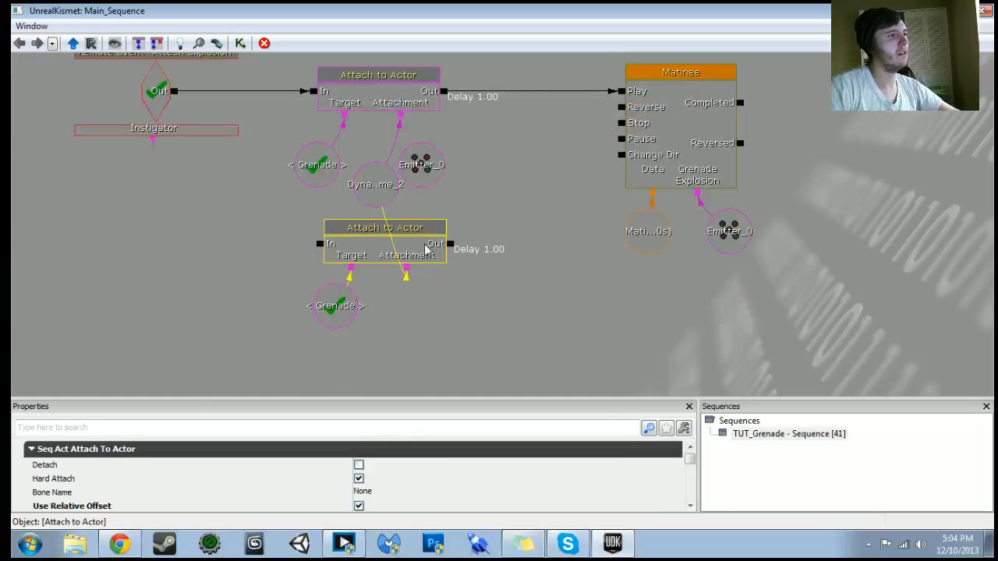
{"action": "left_click", "coordinate": [422, 162]}
{"action": "left_click_drag", "start_coordinate": [444, 339], "coordinate": [376, 272], "text": "ctrl"}
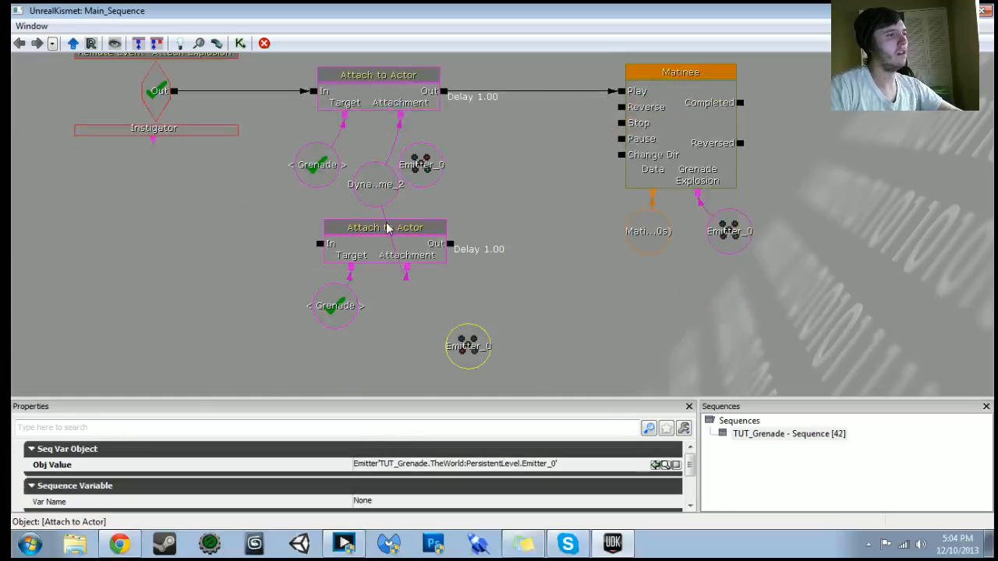
{"action": "key", "text": "Delete"}
- Replace the trigger volume on the second Attach to Actor's Attachment input with Emitter_0, moved beneath that action
{"action": "left_click", "coordinate": [406, 268], "text": "alt"}
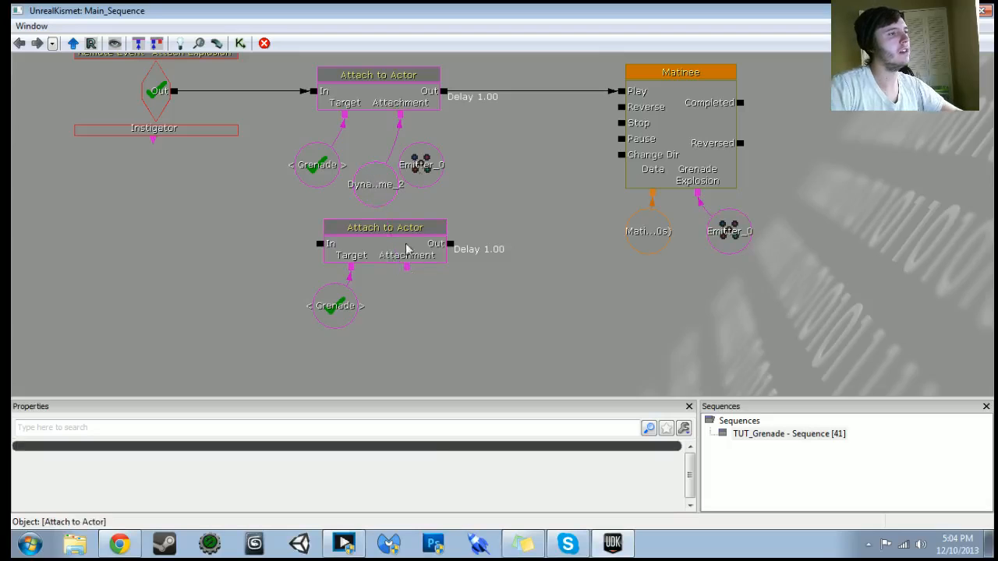
{"action": "left_click", "coordinate": [426, 158]}
{"action": "left_click_drag", "start_coordinate": [407, 269], "coordinate": [427, 314]}
{"action": "left_click", "coordinate": [421, 309]}
{"action": "left_click_drag", "start_coordinate": [527, 302], "coordinate": [524, 339]}
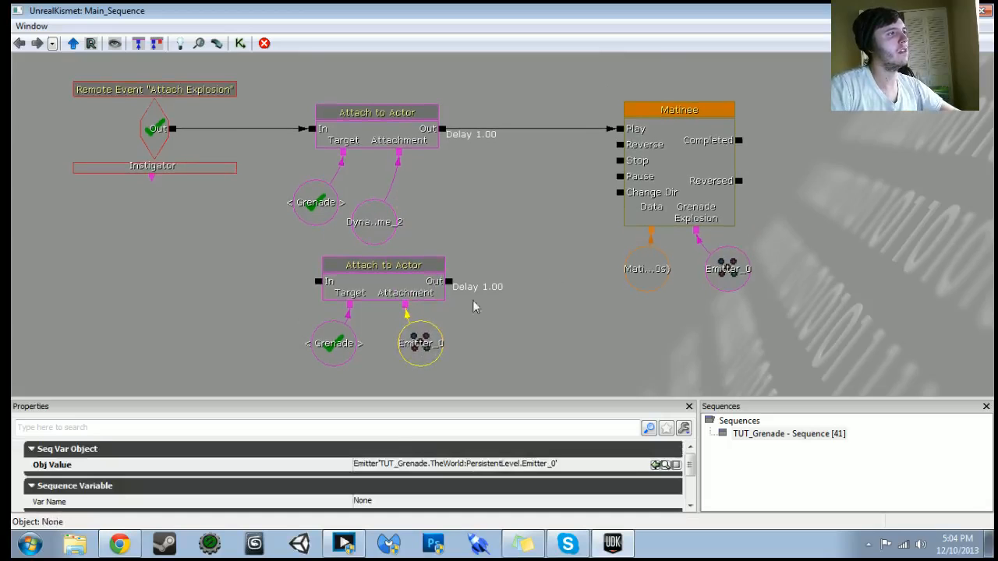
- Connect the Attach Explosion remote event's output to the second Attach to Actor's In and leave the Kismet editor
{"action": "left_click_drag", "start_coordinate": [174, 129], "coordinate": [317, 282]}
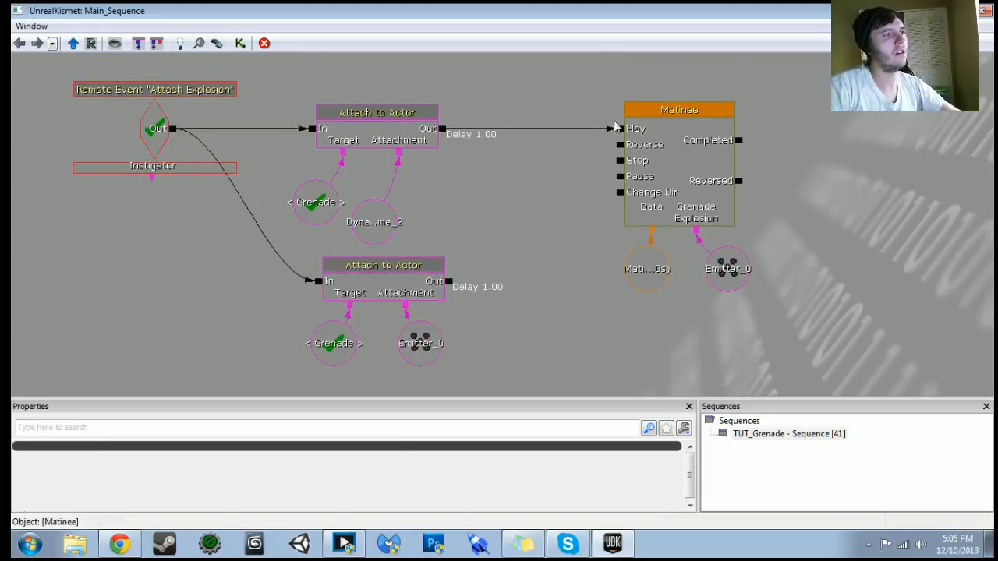
{"action": "left_click", "coordinate": [940, 11]}
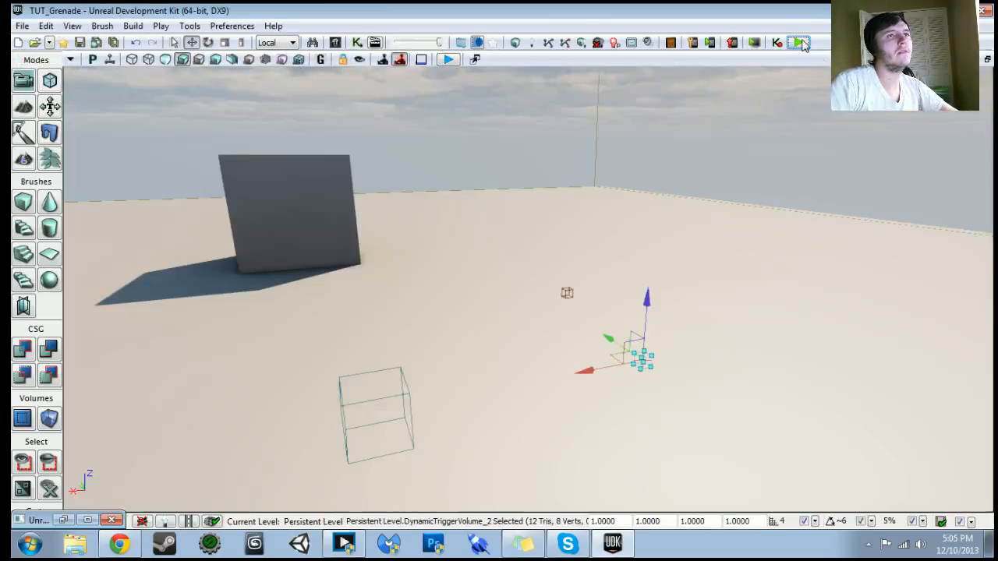
- Play-test the level by throwing a grenade, and close the preview
{"action": "key", "text": "g"}
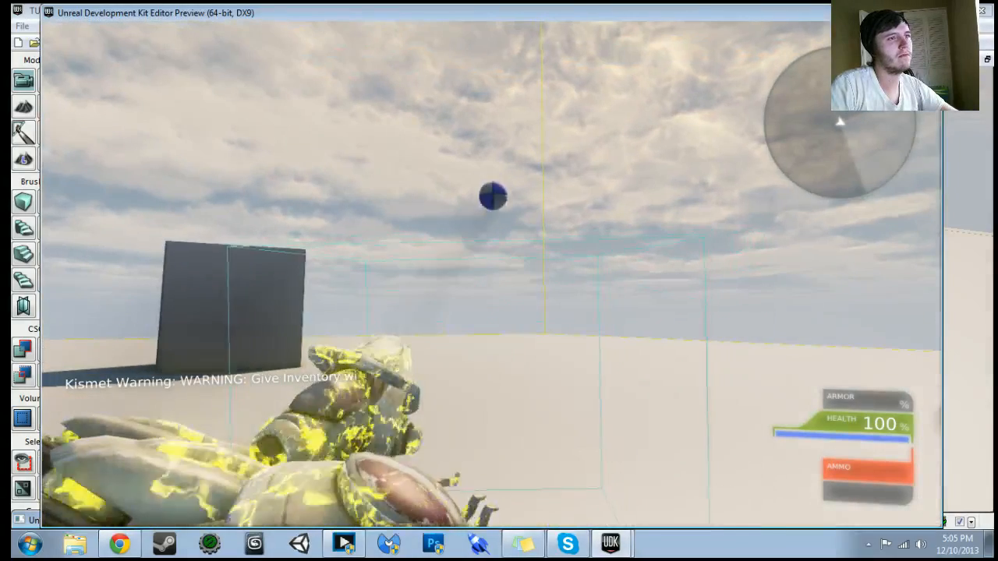
{"action": "key", "text": "Escape"}
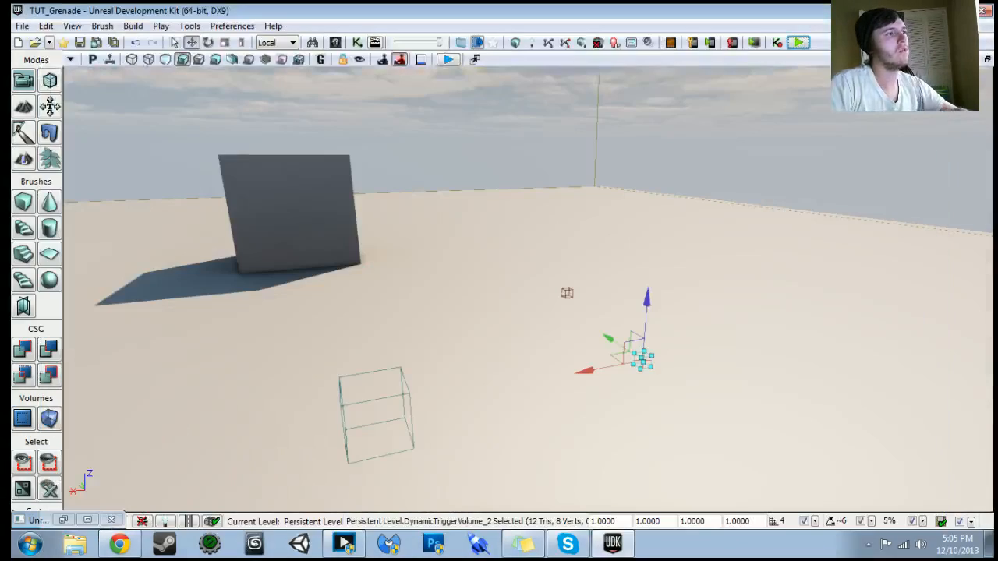
- Set the activation delay on the outputs of both Attach to Actor actions in Kismet to 0
{"action": "left_click", "coordinate": [357, 43]}
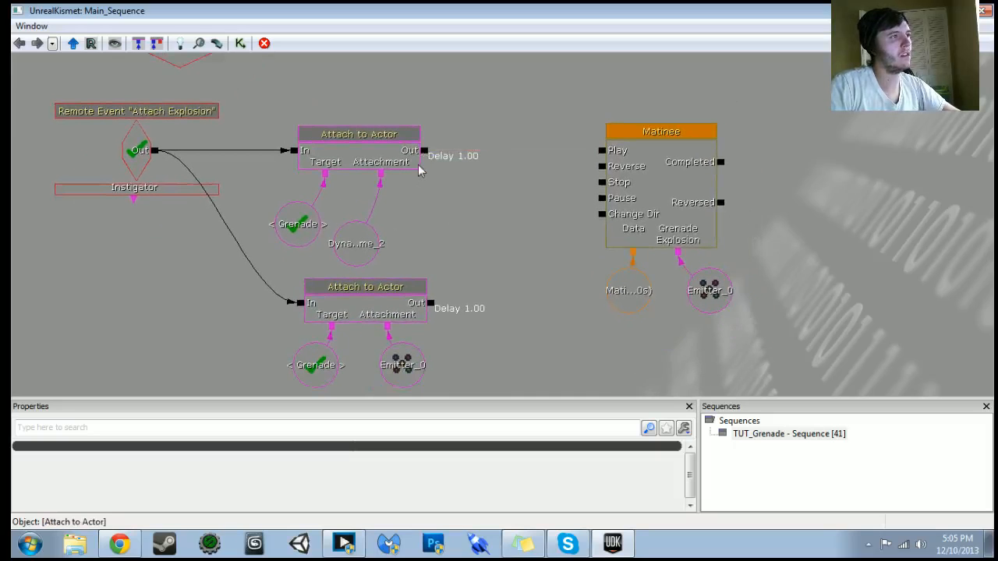
{"action": "right_click", "coordinate": [424, 156]}
{"action": "left_click", "coordinate": [481, 256]}
{"action": "type", "text": "0"}
{"action": "key", "text": "Return"}
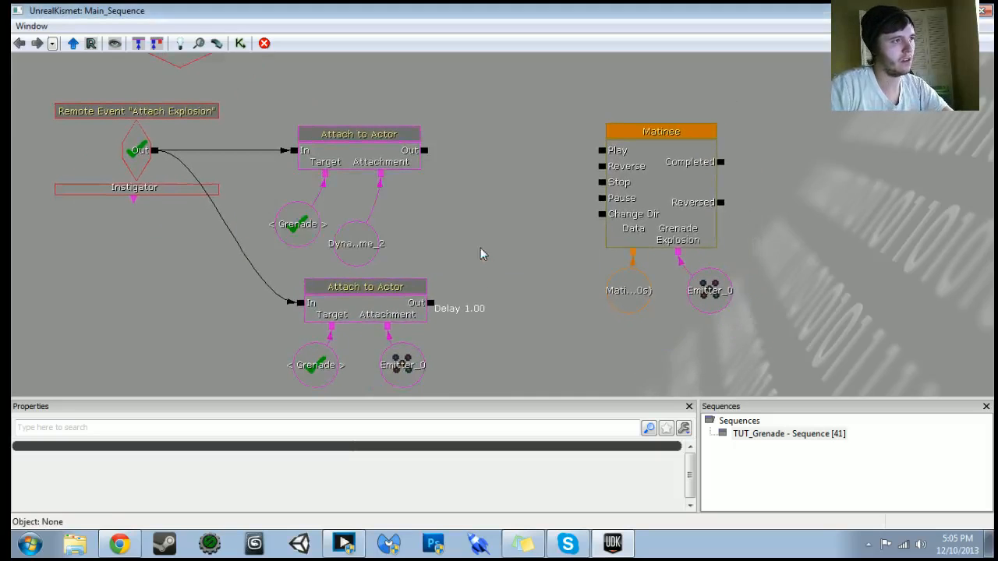
{"action": "right_click", "coordinate": [431, 304]}
{"action": "left_click", "coordinate": [507, 408]}
{"action": "type", "text": "0"}
{"action": "key", "text": "Return"}
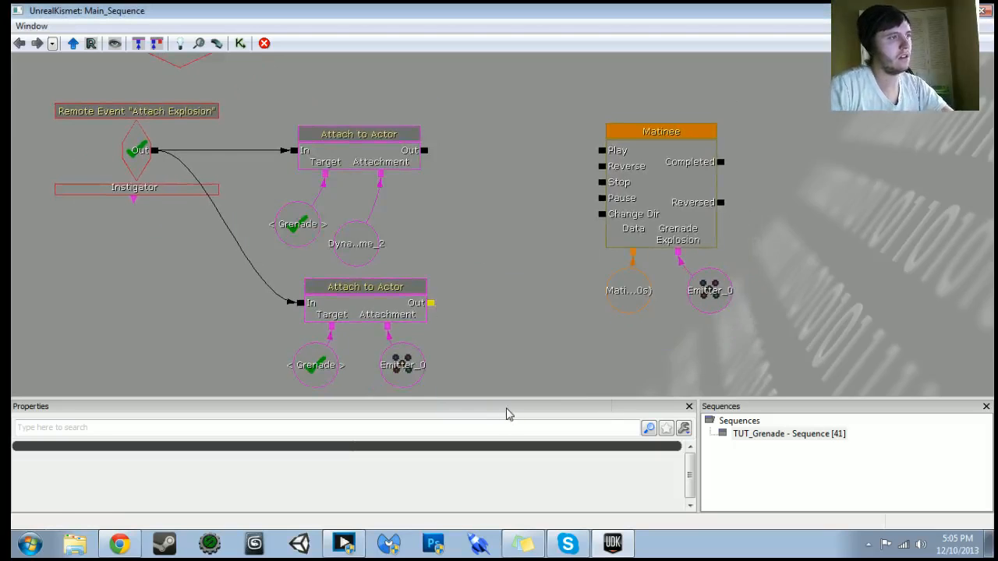
- Move the Matinee with its data and Emitter_0 variables beneath the second Attach to Actor action
{"action": "scroll", "coordinate": [501, 299], "scroll_direction": "down", "scroll_amount": 3}
{"action": "left_click_drag", "start_coordinate": [608, 268], "coordinate": [608, 269], "text": "ctrl+alt"}
{"action": "left_click", "coordinate": [573, 299]}
{"action": "left_click_drag", "start_coordinate": [573, 299], "coordinate": [566, 263]}
{"action": "left_click_drag", "start_coordinate": [495, 94], "coordinate": [599, 222], "text": "ctrl+alt"}
{"action": "left_click_drag", "start_coordinate": [573, 175], "coordinate": [363, 364], "text": "ctrl"}
- Create a Touch event using DynamicTriggerVolume_2 and place it beside the Matinee's inputs
{"action": "scroll", "coordinate": [307, 323], "scroll_direction": "up", "scroll_amount": 3}
{"action": "left_click_drag", "start_coordinate": [307, 323], "coordinate": [353, 255]}
{"action": "right_click", "coordinate": [327, 256]}
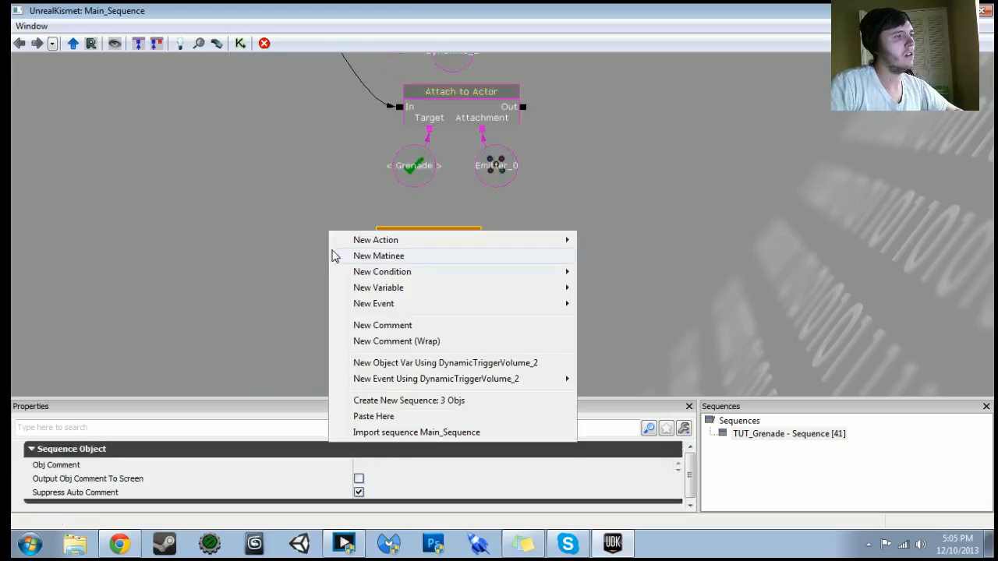
{"action": "mouse_move", "coordinate": [434, 381]}
{"action": "left_click", "coordinate": [603, 379]}
{"action": "left_click_drag", "start_coordinate": [659, 310], "coordinate": [725, 232]}
{"action": "left_click_drag", "start_coordinate": [451, 230], "coordinate": [297, 212], "text": "ctrl"}
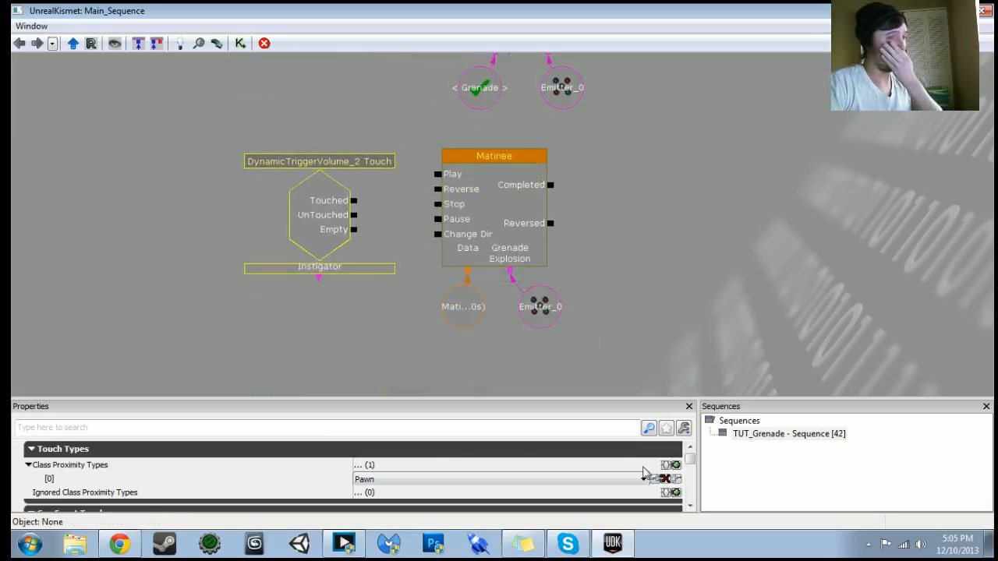
- Replace the Touch event's Pawn class proximity type with StaticMeshActor
{"action": "left_click", "coordinate": [666, 479]}
{"action": "left_click", "coordinate": [510, 480]}
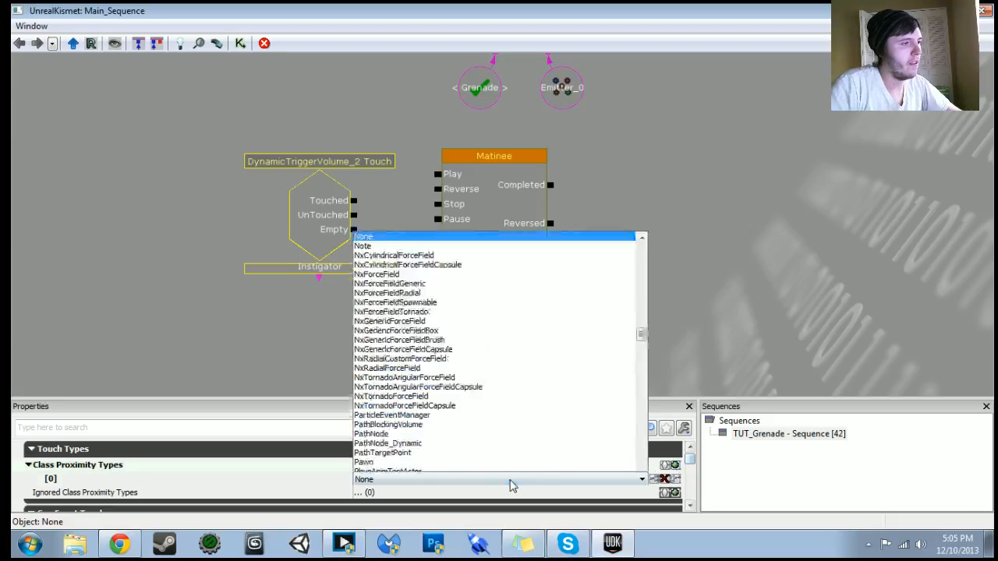
{"action": "scroll", "coordinate": [467, 458], "scroll_direction": "down", "scroll_amount": 15}
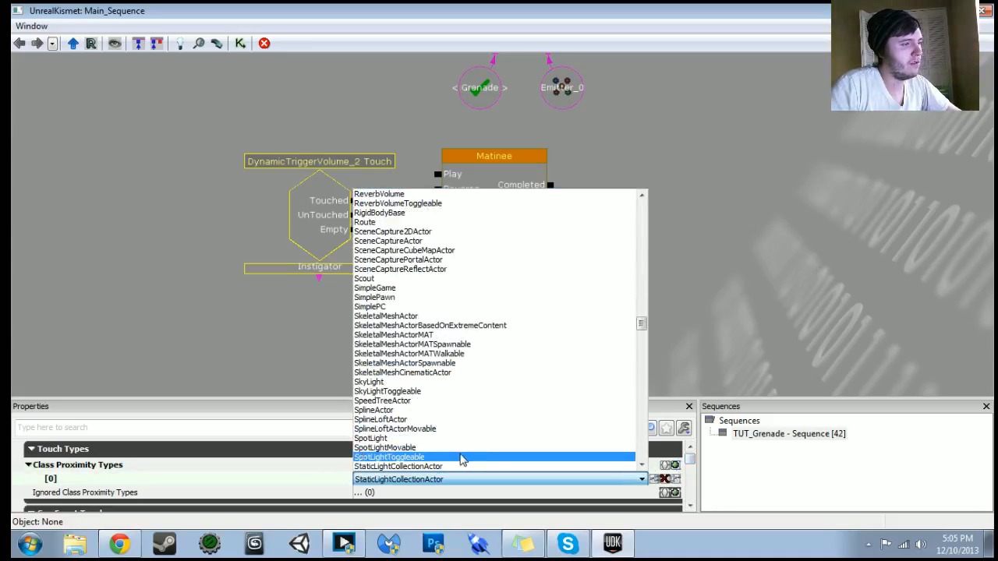
{"action": "scroll", "coordinate": [463, 460], "scroll_direction": "down", "scroll_amount": 1}
{"action": "left_click", "coordinate": [405, 448]}
- Delete the leftover unconnected event node above the Attach Explosion remote event
{"action": "left_click_drag", "start_coordinate": [311, 244], "coordinate": [304, 272]}
{"action": "scroll", "coordinate": [405, 234], "scroll_direction": "down", "scroll_amount": 6}
{"action": "left_click_drag", "start_coordinate": [515, 91], "coordinate": [484, 106]}
{"action": "scroll", "coordinate": [507, 296], "scroll_direction": "up", "scroll_amount": 2}
{"action": "scroll", "coordinate": [495, 101], "scroll_direction": "down", "scroll_amount": 5}
{"action": "left_click_drag", "start_coordinate": [523, 56], "coordinate": [502, 108]}
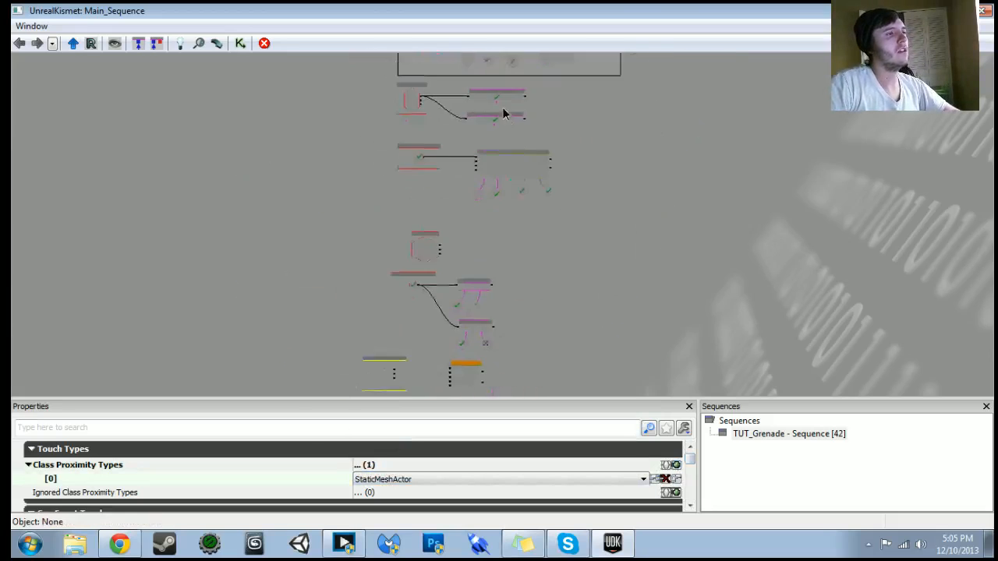
{"action": "scroll", "coordinate": [487, 222], "scroll_direction": "up", "scroll_amount": 5}
{"action": "left_click", "coordinate": [354, 243]}
{"action": "key", "text": "Delete"}
- Add a Play Announcement action near the Matinee and set its announcement text to "Grenade Touch"
{"action": "left_click_drag", "start_coordinate": [354, 245], "coordinate": [507, 390]}
{"action": "scroll", "coordinate": [468, 265], "scroll_direction": "down", "scroll_amount": 2}
{"action": "scroll", "coordinate": [468, 249], "scroll_direction": "down", "scroll_amount": 5}
{"action": "left_click_drag", "start_coordinate": [463, 146], "coordinate": [390, 164]}
{"action": "scroll", "coordinate": [429, 320], "scroll_direction": "up", "scroll_amount": 4}
{"action": "left_click_drag", "start_coordinate": [515, 374], "coordinate": [510, 216]}
{"action": "left_click_drag", "start_coordinate": [550, 390], "coordinate": [533, 290]}
{"action": "scroll", "coordinate": [532, 290], "scroll_direction": "up", "scroll_amount": 4}
{"action": "right_click", "coordinate": [334, 289]}
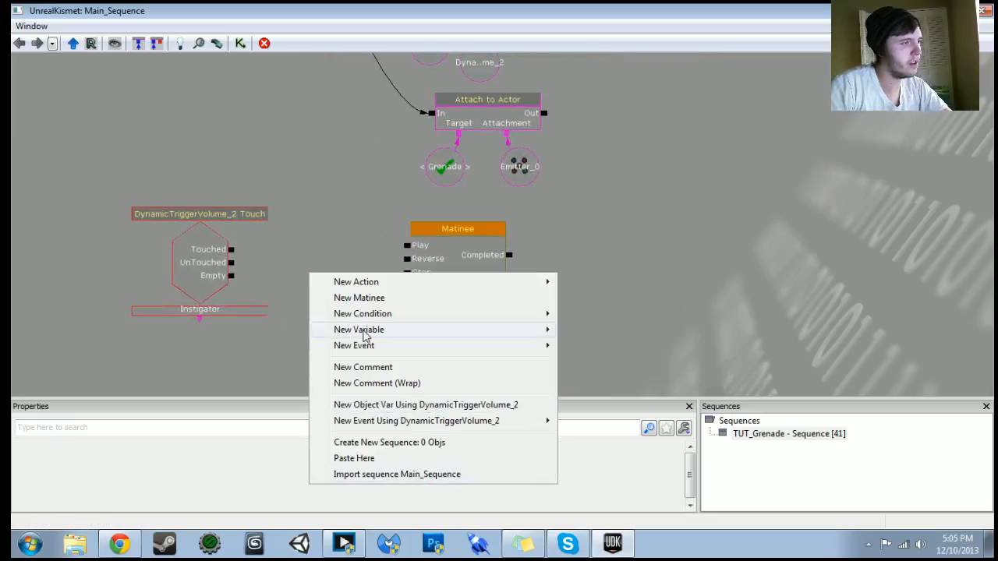
{"action": "mouse_move", "coordinate": [461, 284]}
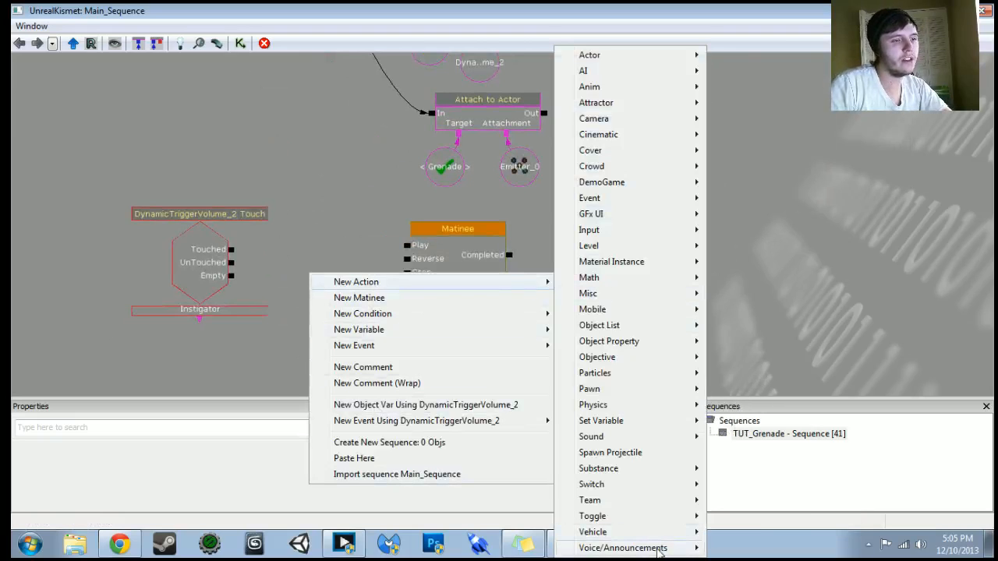
{"action": "mouse_move", "coordinate": [656, 548]}
{"action": "left_click", "coordinate": [769, 516]}
{"action": "left_click", "coordinate": [373, 492]}
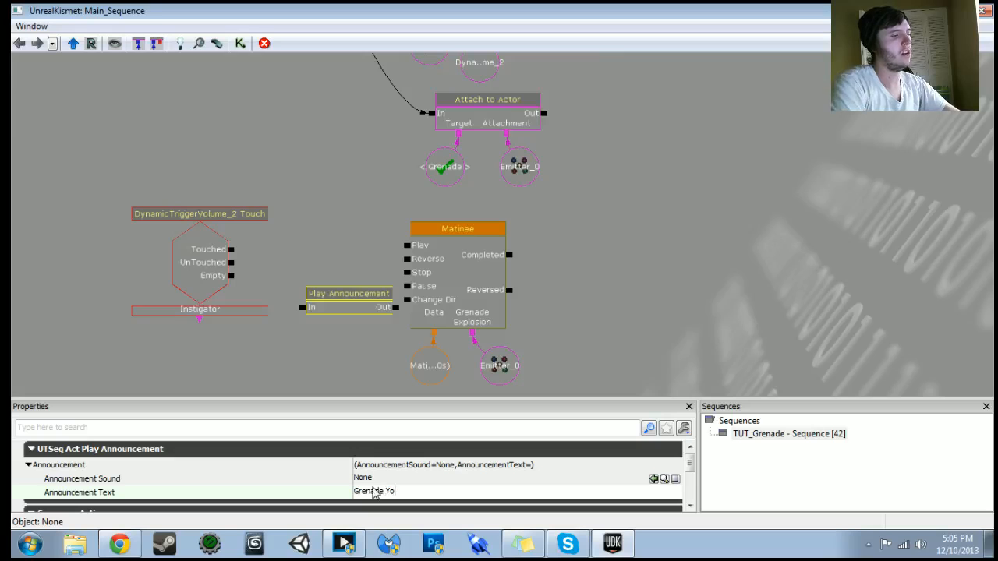
{"action": "type", "text": "Grenade Touch"}
{"action": "key", "text": "Return"}
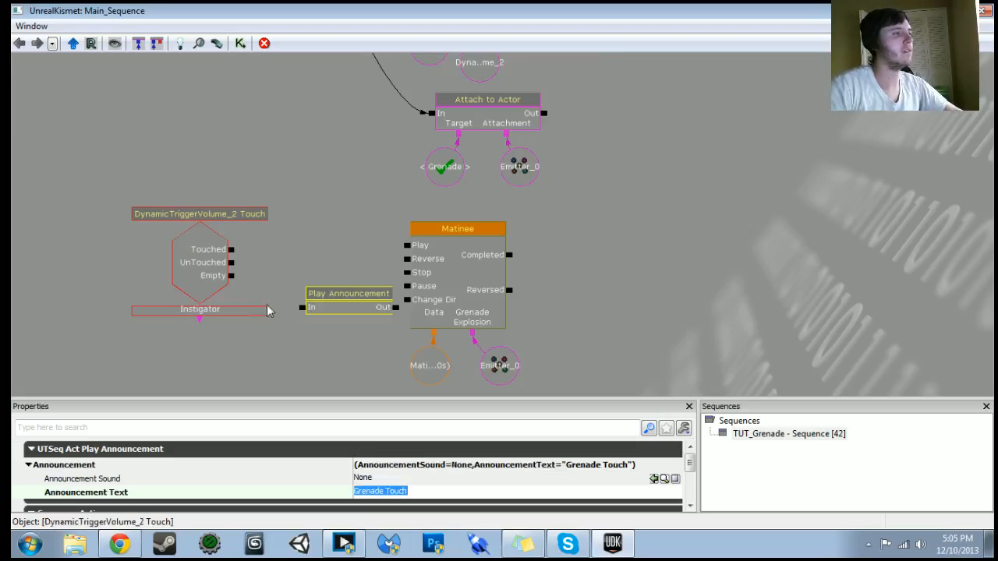
- Move Play Announcement between the Touch event and the Matinee, and link the event's Touched output to its In
{"action": "left_click_drag", "start_coordinate": [325, 300], "coordinate": [301, 251], "text": "ctrl"}
{"action": "left_click_drag", "start_coordinate": [237, 255], "coordinate": [283, 262]}
{"action": "left_click", "coordinate": [283, 263]}
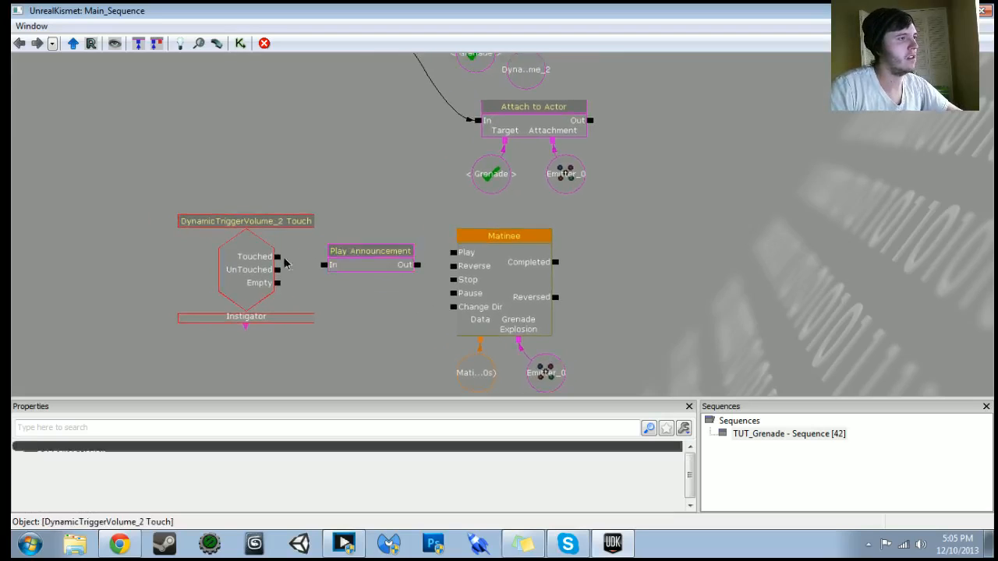
- Set the DynamicTriggerVolume_2 Touch event's Max Trigger Count to 0 and play-test the grenade throw
{"action": "left_click", "coordinate": [273, 316]}
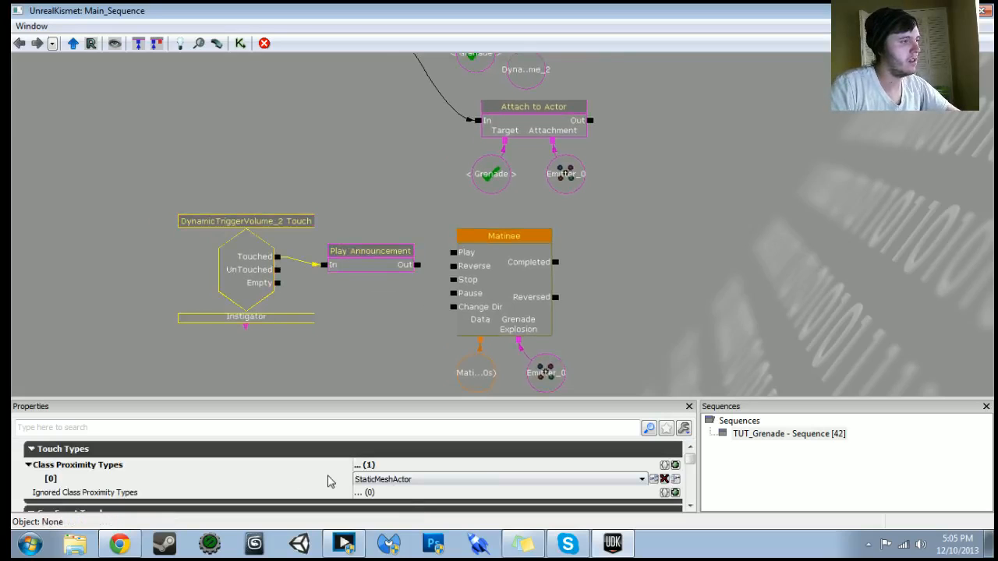
{"action": "scroll", "coordinate": [327, 482], "scroll_direction": "down", "scroll_amount": 2}
{"action": "left_click", "coordinate": [690, 505]}
{"action": "left_click", "coordinate": [690, 505]}
{"action": "left_click", "coordinate": [689, 505]}
{"action": "left_click", "coordinate": [690, 505]}
{"action": "left_click", "coordinate": [424, 481]}
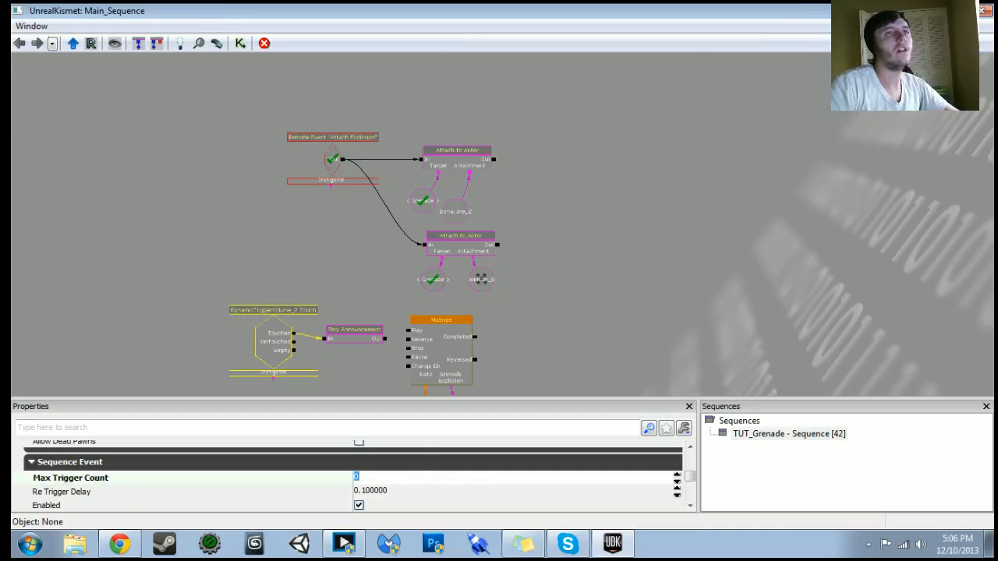
{"action": "left_click", "coordinate": [945, 10]}
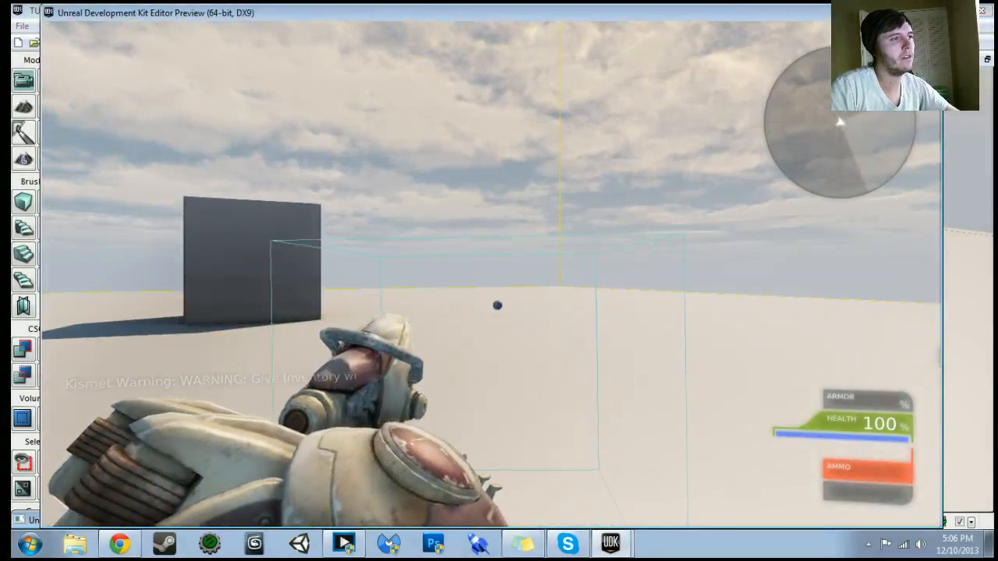
{"action": "key", "text": "Escape"}
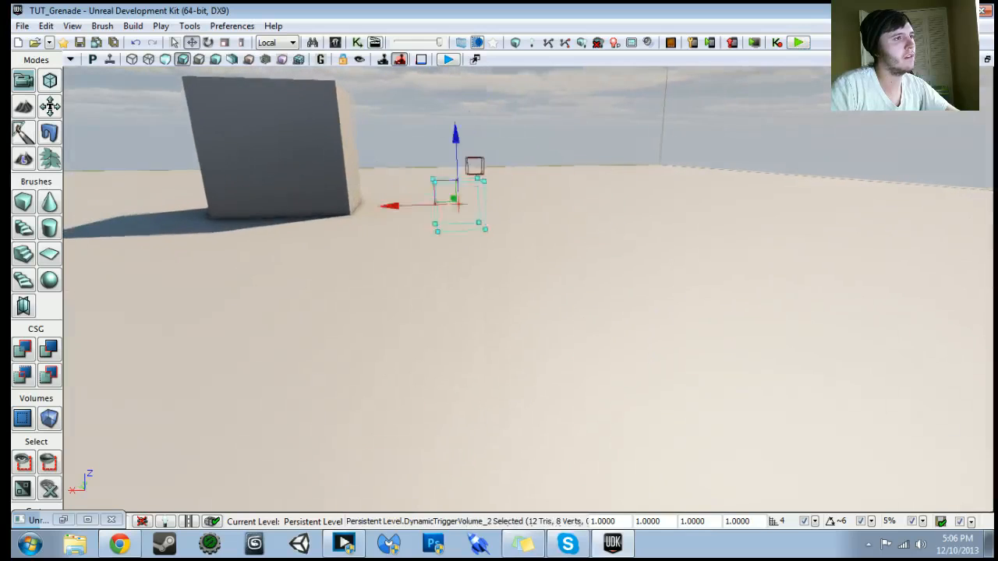
- Scale up DynamicTriggerVolume_2 uniformly in the viewport and play-test the grenade throw again
{"action": "key", "text": "space"}
{"action": "key", "text": "space"}
{"action": "left_click_drag", "start_coordinate": [534, 272], "coordinate": [522, 261]}
{"action": "key", "text": "space"}
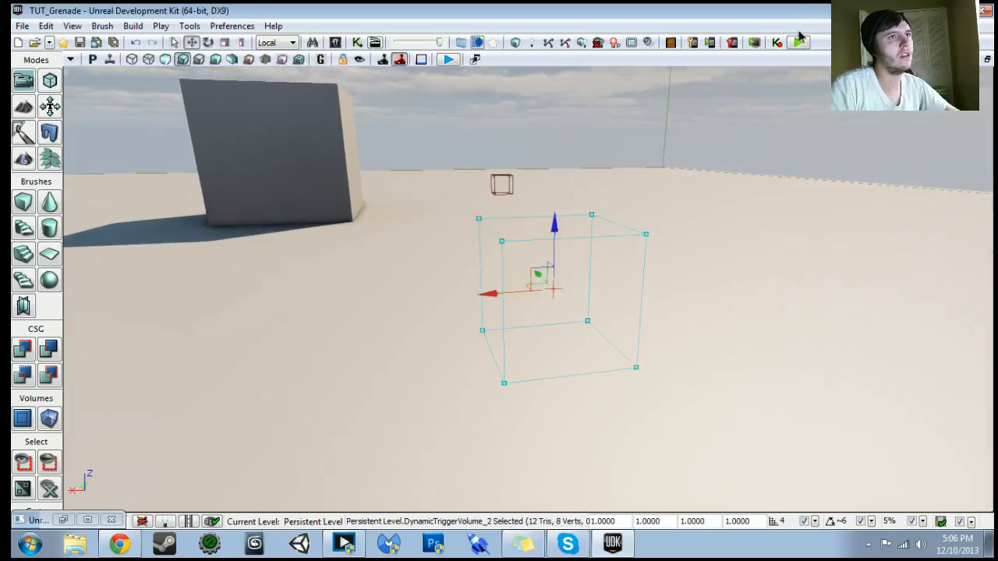
{"action": "left_click", "coordinate": [799, 42]}
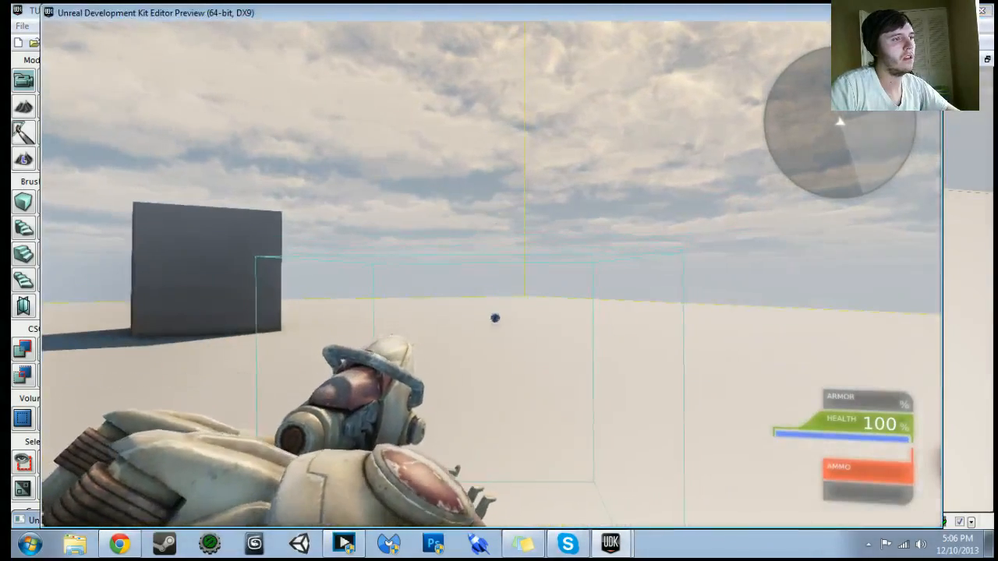
{"action": "key", "text": "Escape"}
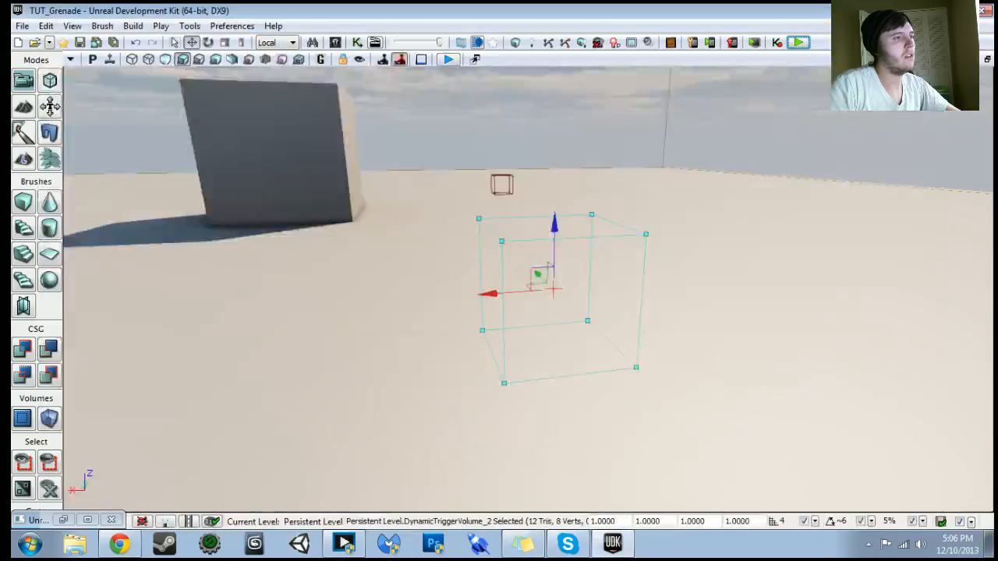
- Add Actor as a second class proximity type on the DynamicTriggerVolume_2 Touch event
{"action": "left_click", "coordinate": [357, 43]}
{"action": "scroll", "coordinate": [419, 436], "scroll_direction": "down", "scroll_amount": 3}
{"action": "left_click", "coordinate": [548, 483]}
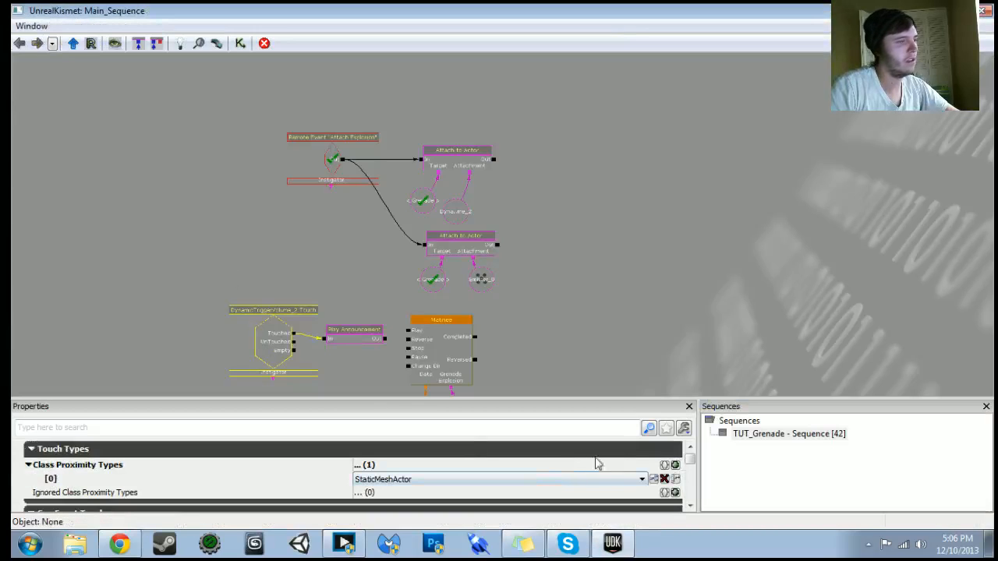
{"action": "left_click", "coordinate": [675, 478]}
{"action": "left_click", "coordinate": [562, 493]}
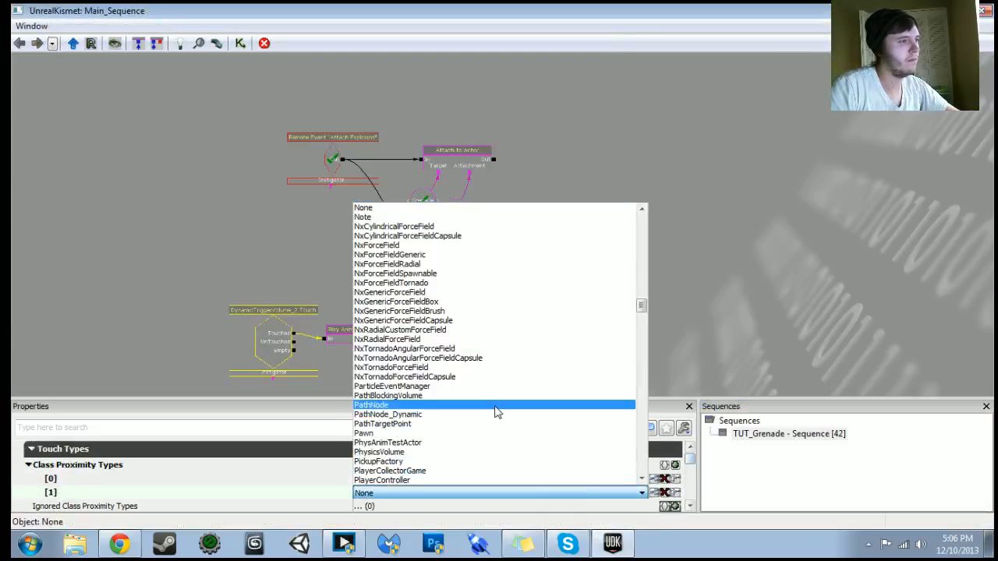
{"action": "scroll", "coordinate": [498, 412], "scroll_direction": "down", "scroll_amount": 9}
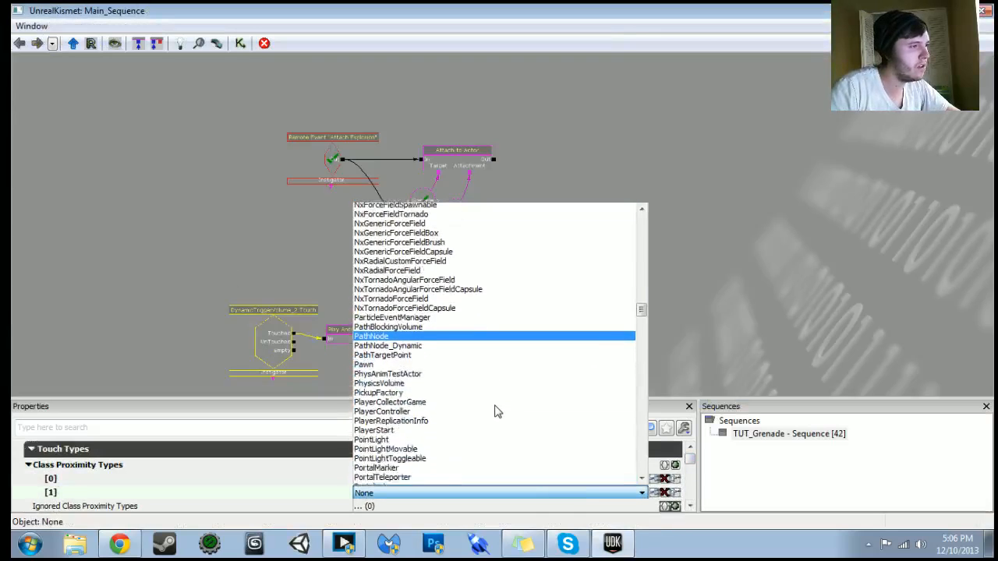
{"action": "key", "text": "a"}
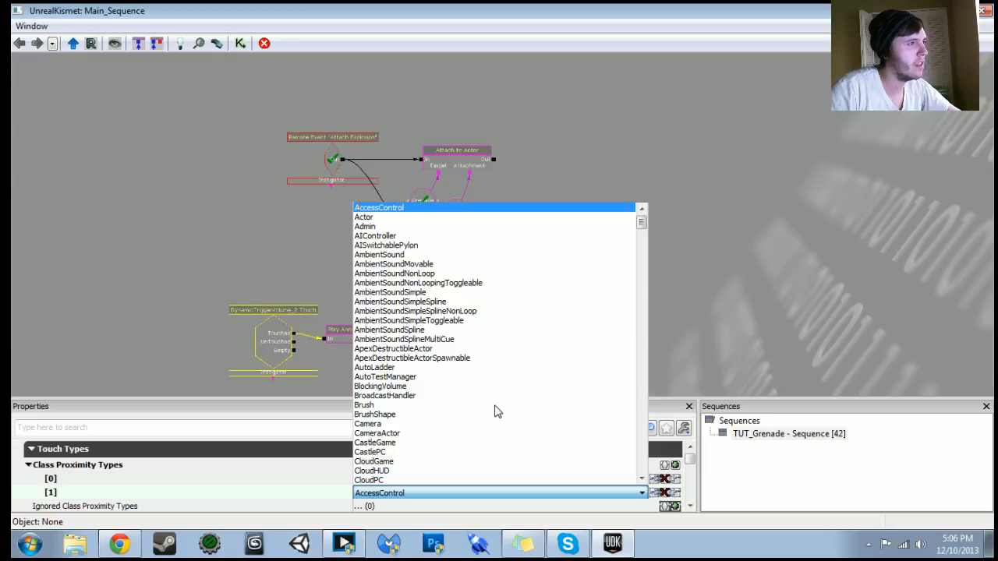
{"action": "left_click", "coordinate": [386, 218]}
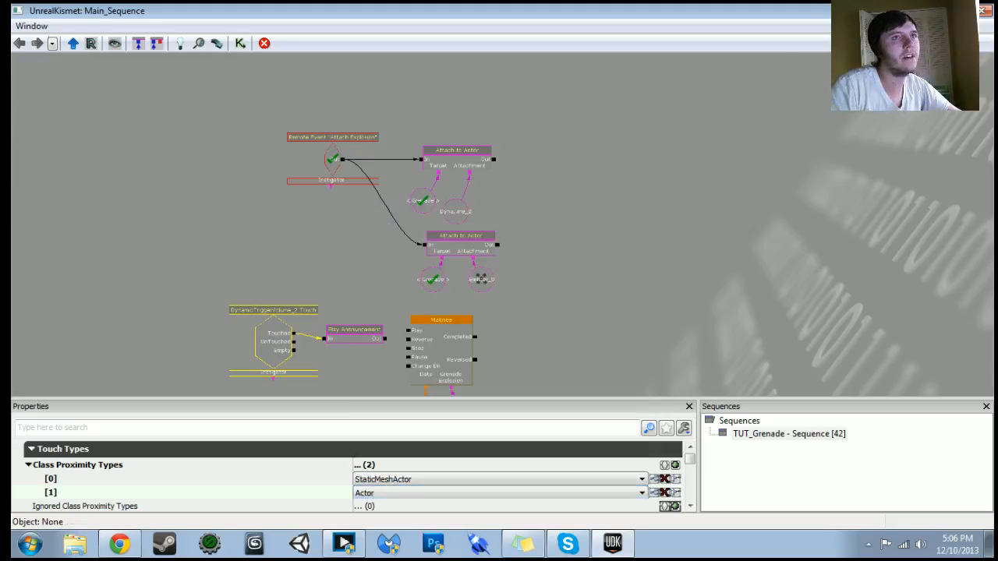
- Close Kismet and play-test whether a thrown grenade triggers the touch announcement
{"action": "left_click", "coordinate": [937, 11]}
{"action": "left_click", "coordinate": [800, 42]}
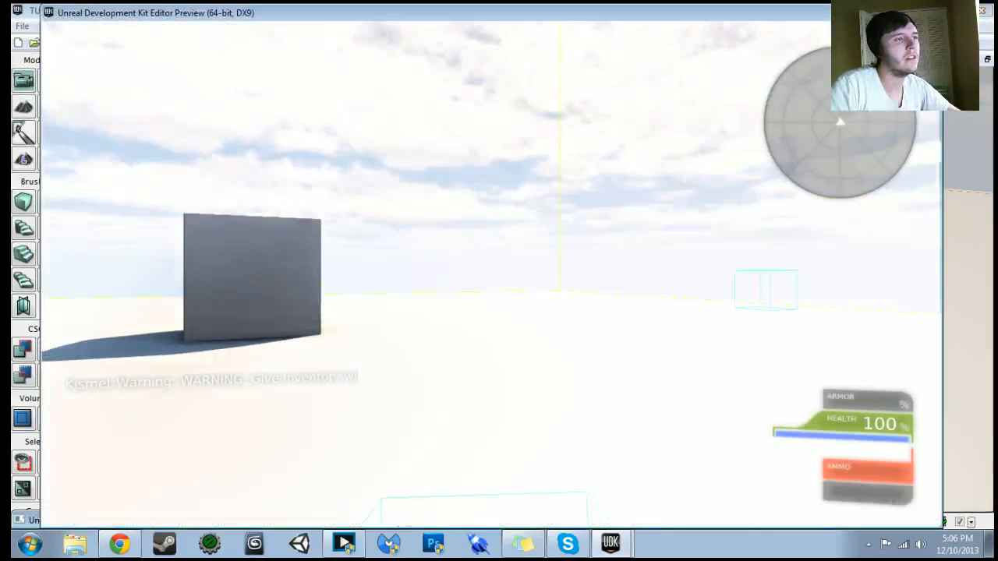
{"action": "left_click", "coordinate": [491, 265]}
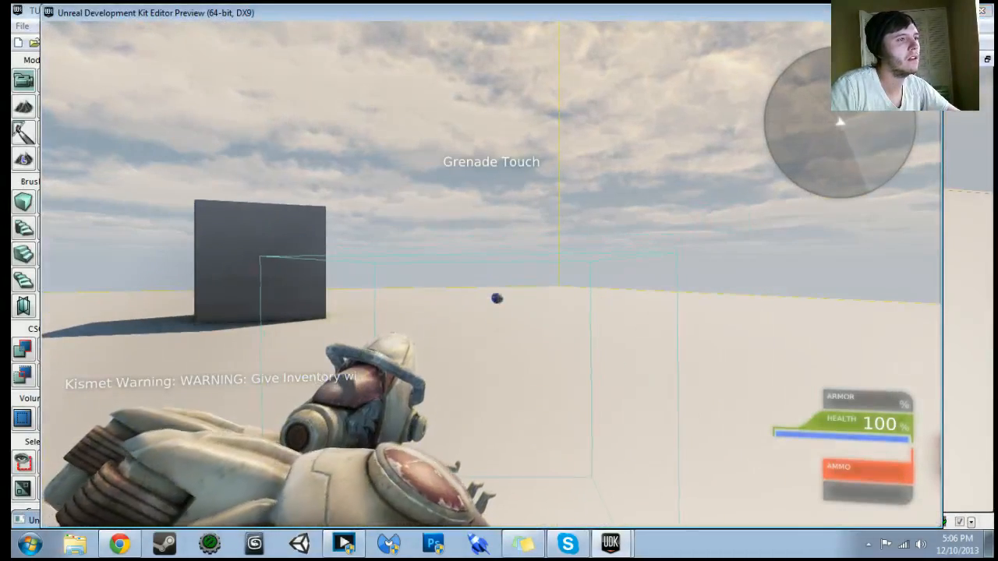
{"action": "key", "text": "Escape"}
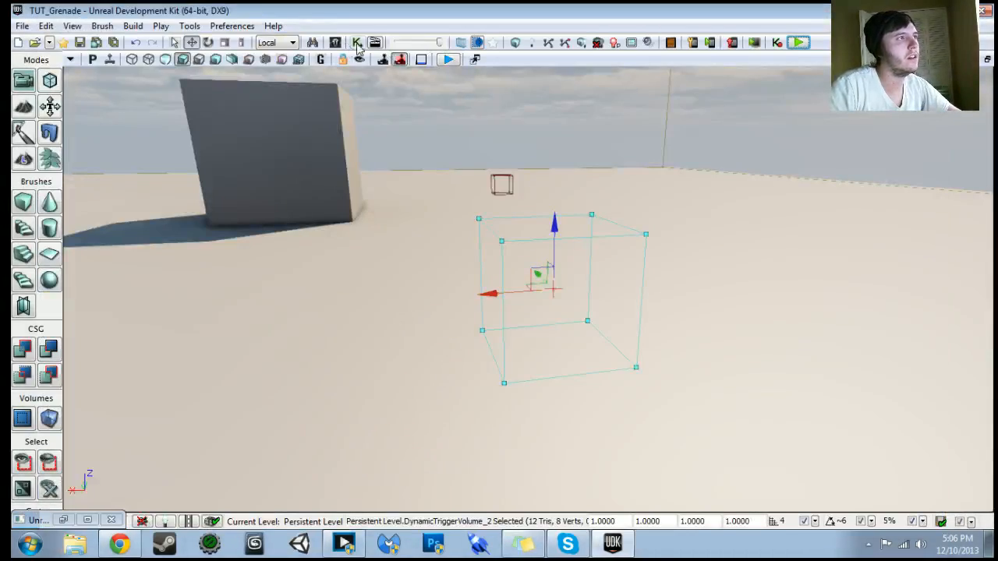
- Remove StaticMeshActor from the Touch event's class proximity types and add Trigger as an ignored class proximity type
{"action": "left_click", "coordinate": [356, 42]}
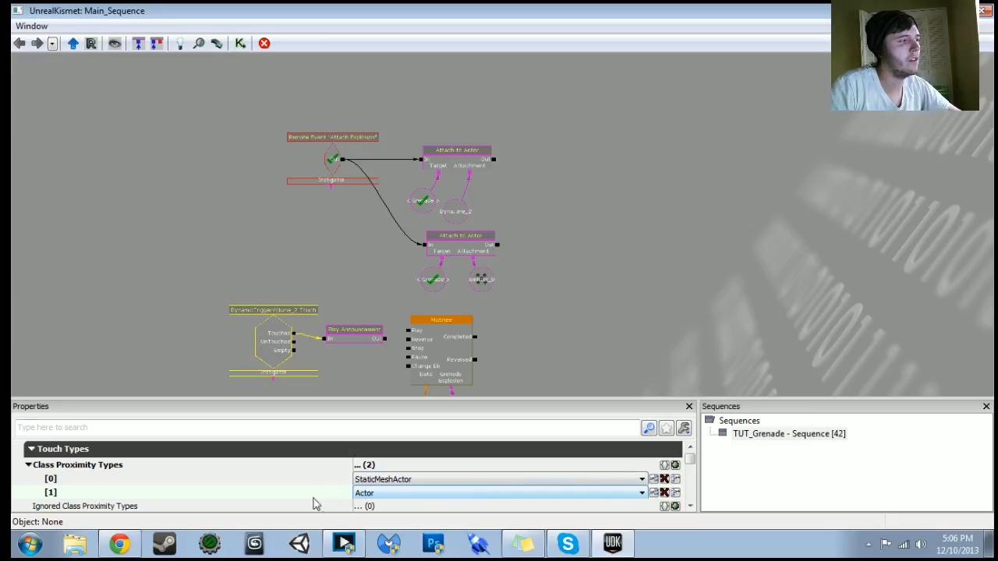
{"action": "left_click", "coordinate": [664, 480]}
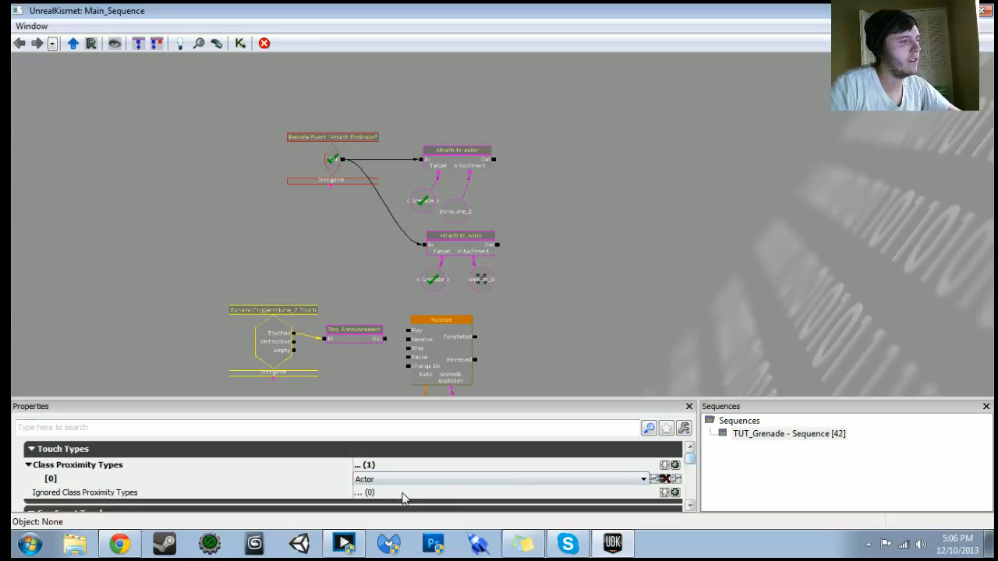
{"action": "left_click", "coordinate": [675, 493]}
{"action": "left_click", "coordinate": [382, 506]}
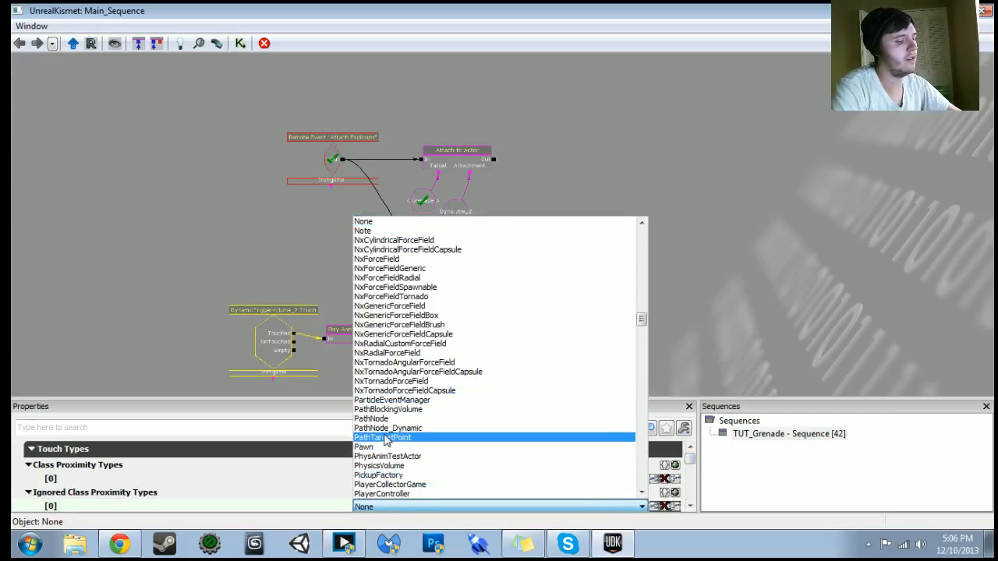
{"action": "type", "text": "trigger"}
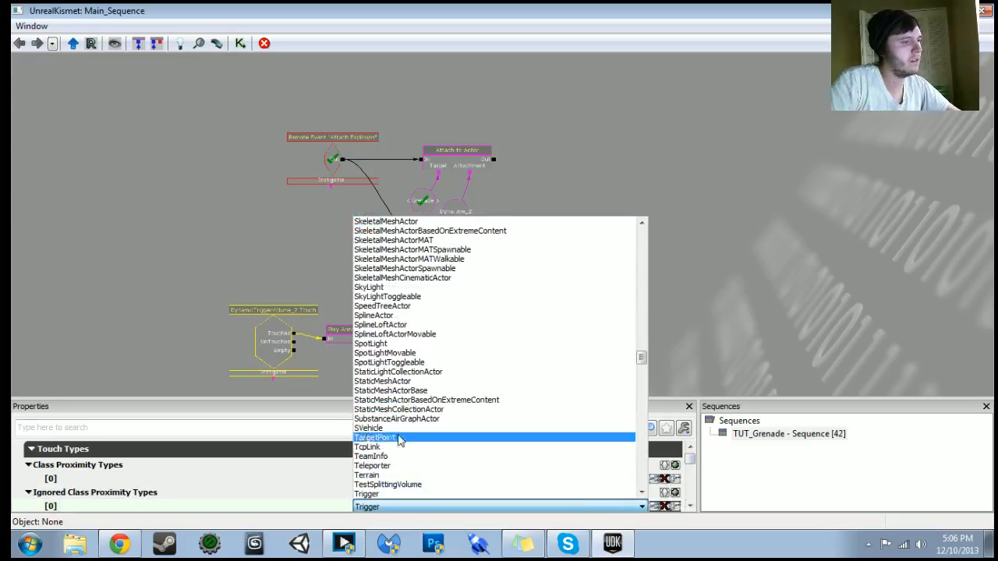
{"action": "left_click", "coordinate": [392, 493]}
{"action": "scroll", "coordinate": [689, 508], "scroll_direction": "down", "scroll_amount": 2}
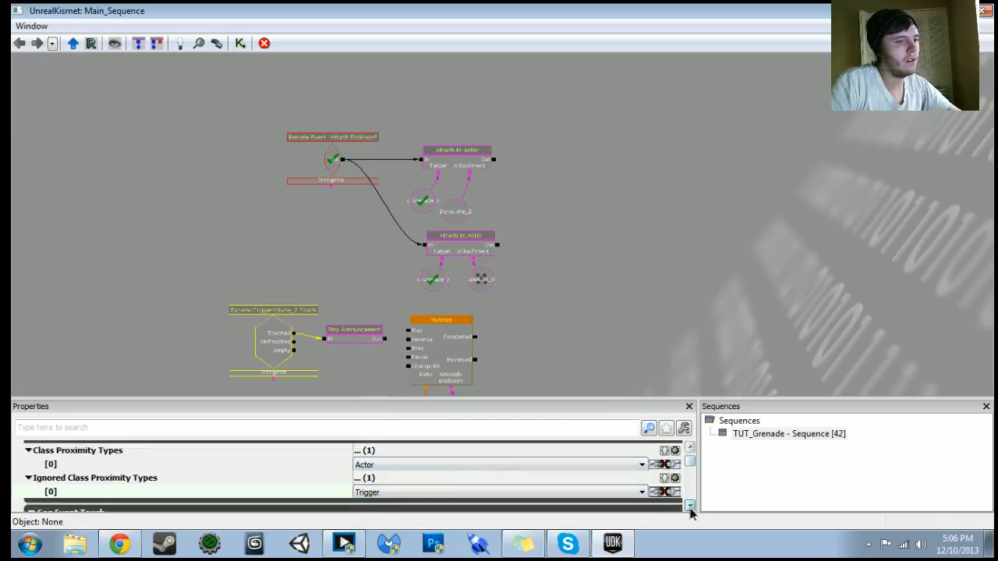
- Add Trigger_Dynamic as a second ignored class proximity type on the DynamicTriggerVolume_2 Touch event
{"action": "left_click", "coordinate": [675, 449]}
{"action": "left_click", "coordinate": [416, 477]}
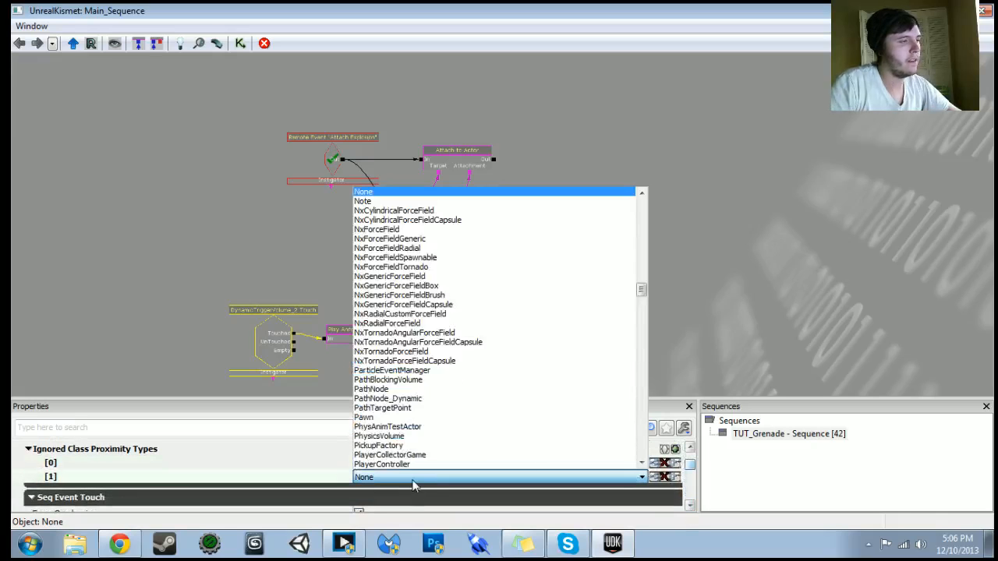
{"action": "type", "text": "trigger"}
{"action": "scroll", "coordinate": [403, 380], "scroll_direction": "down", "scroll_amount": 2}
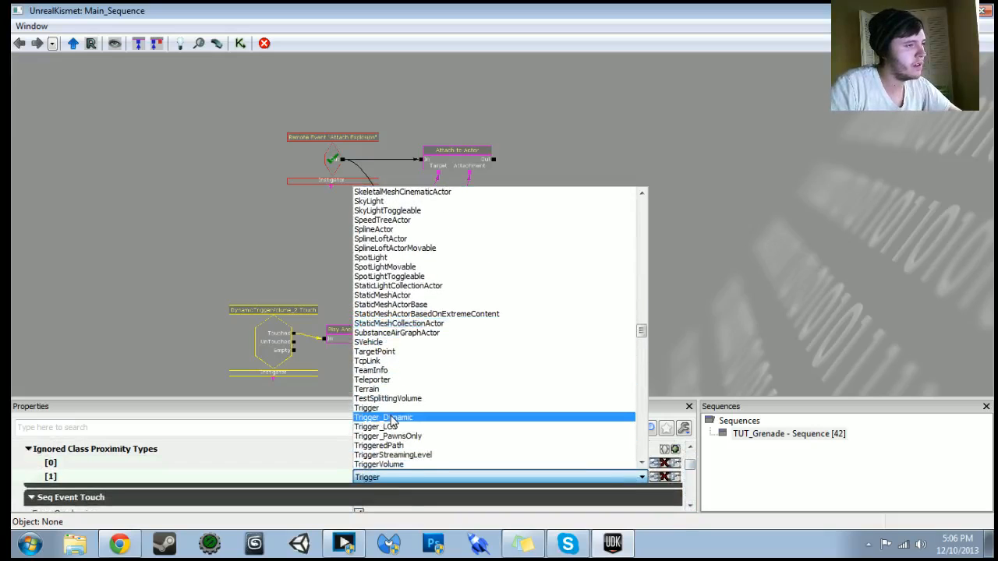
{"action": "left_click", "coordinate": [392, 419]}
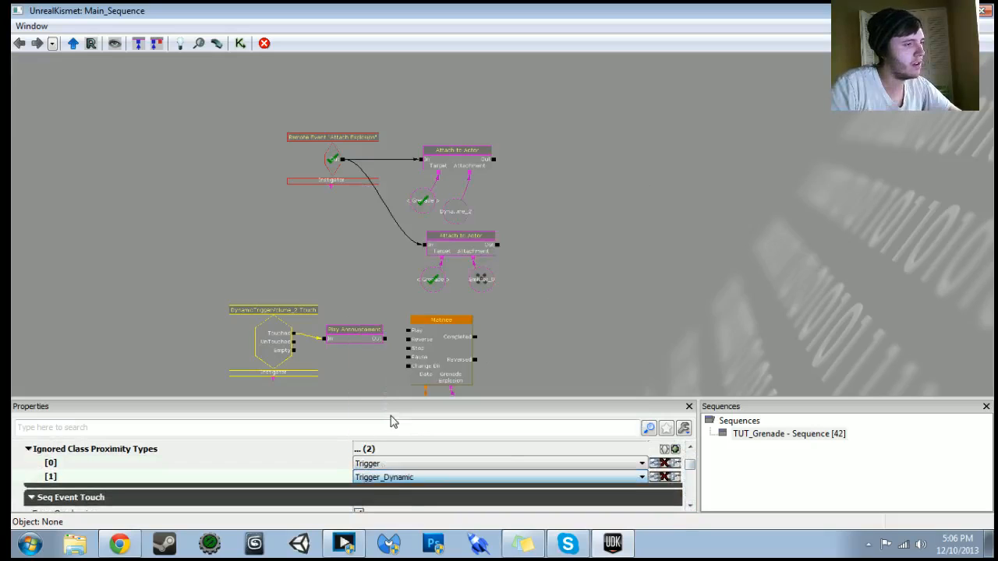
- Add TriggerVolume as a third ignored class proximity type on the Touch event
{"action": "left_click", "coordinate": [675, 452]}
{"action": "left_click", "coordinate": [412, 490]}
{"action": "scroll", "coordinate": [406, 406], "scroll_direction": "down", "scroll_amount": 5}
{"action": "key", "text": "t"}
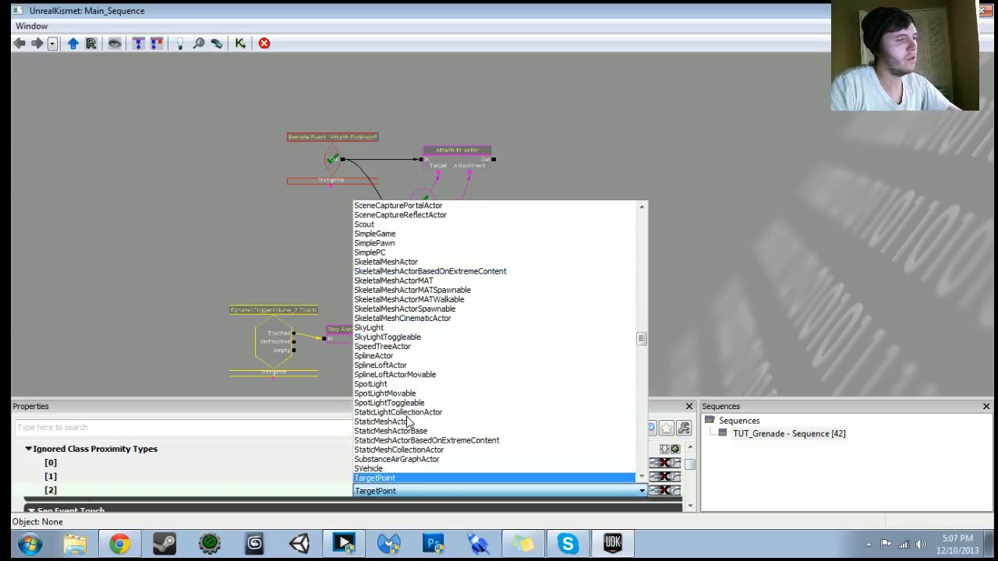
{"action": "scroll", "coordinate": [406, 421], "scroll_direction": "down", "scroll_amount": 5}
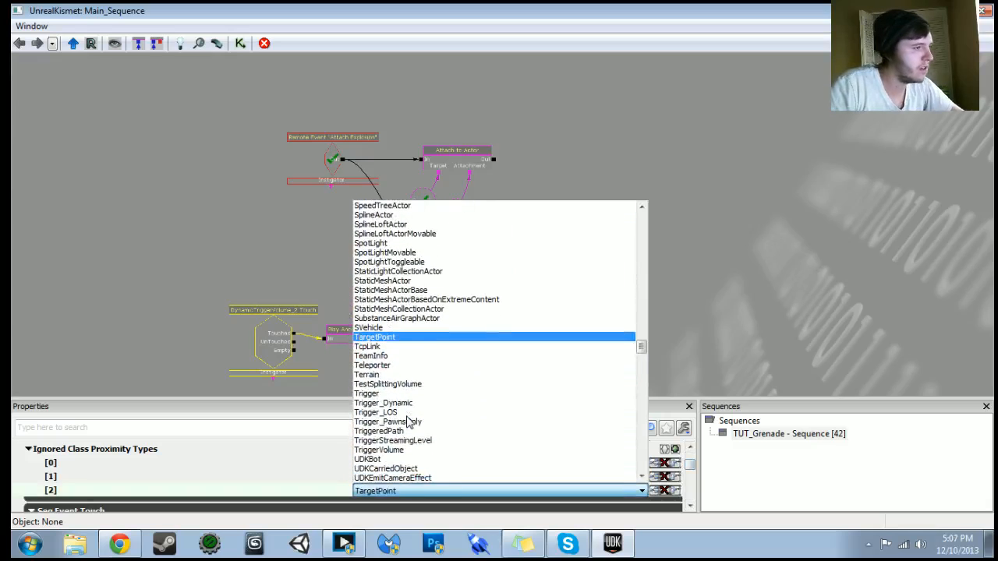
{"action": "left_click", "coordinate": [398, 451]}
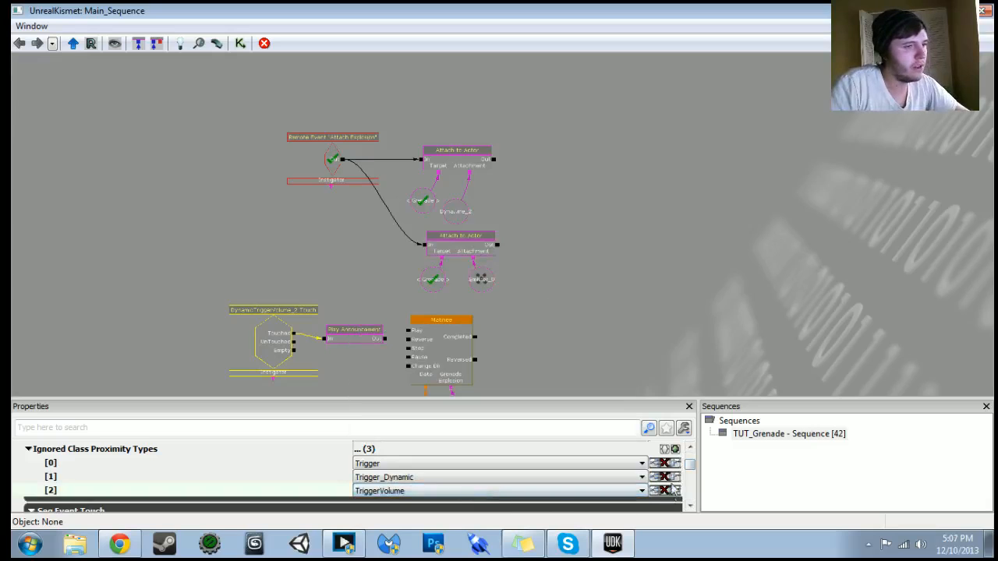
- Add DynamicTriggerVolume as a fourth ignored class proximity type on the Touch event
{"action": "left_click", "coordinate": [675, 451]}
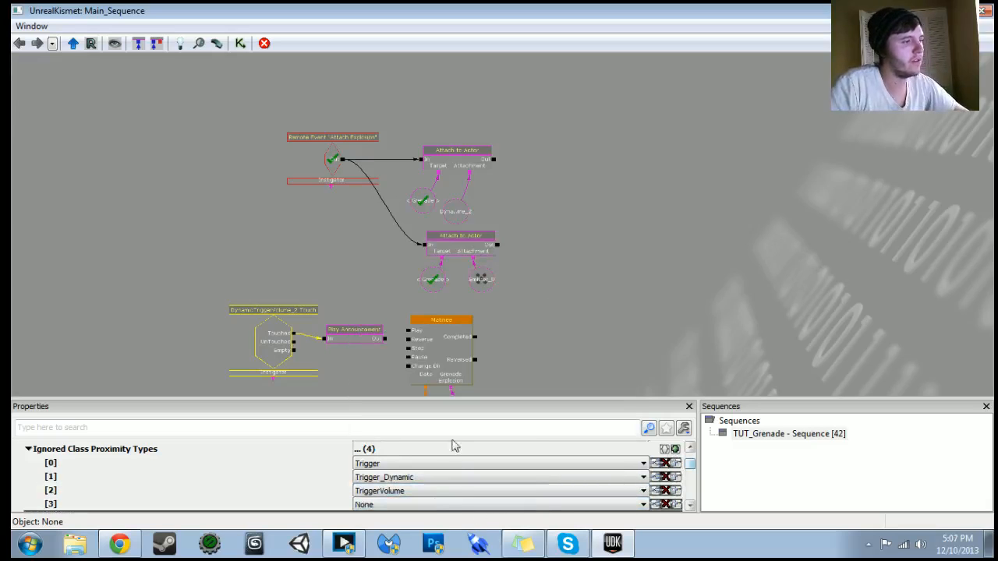
{"action": "left_click", "coordinate": [435, 504]}
{"action": "key", "text": "d"}
{"action": "key", "text": "y"}
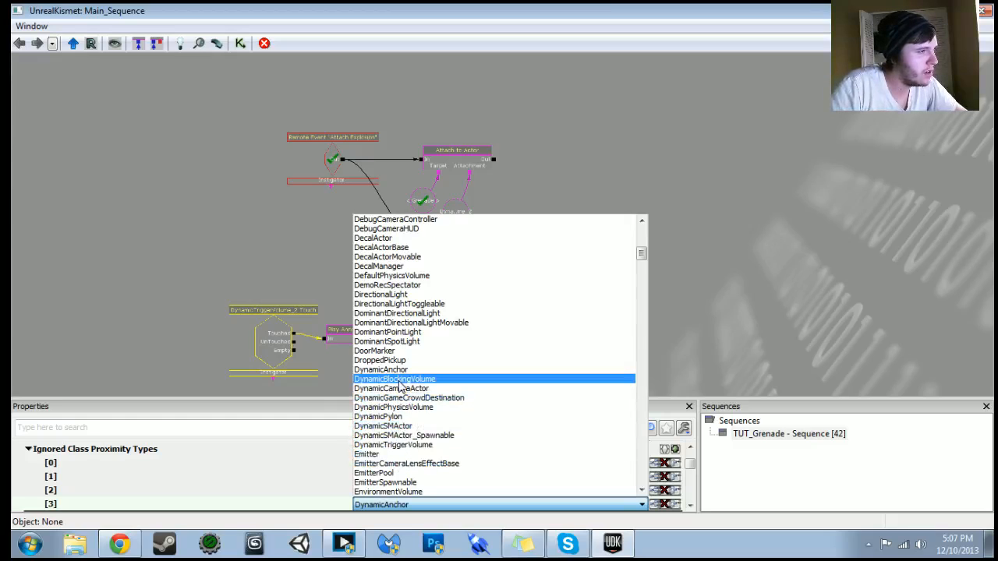
{"action": "left_click", "coordinate": [402, 444]}
- Close Kismet and play-test the grenade throw with the trigger classes ignored, then end the preview
{"action": "left_click", "coordinate": [936, 11]}
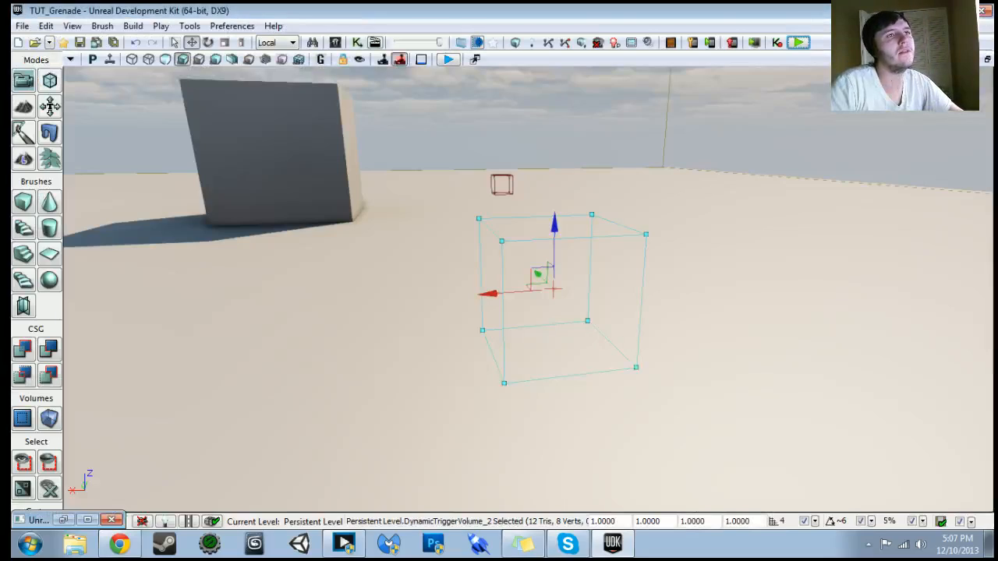
{"action": "left_click", "coordinate": [802, 43]}
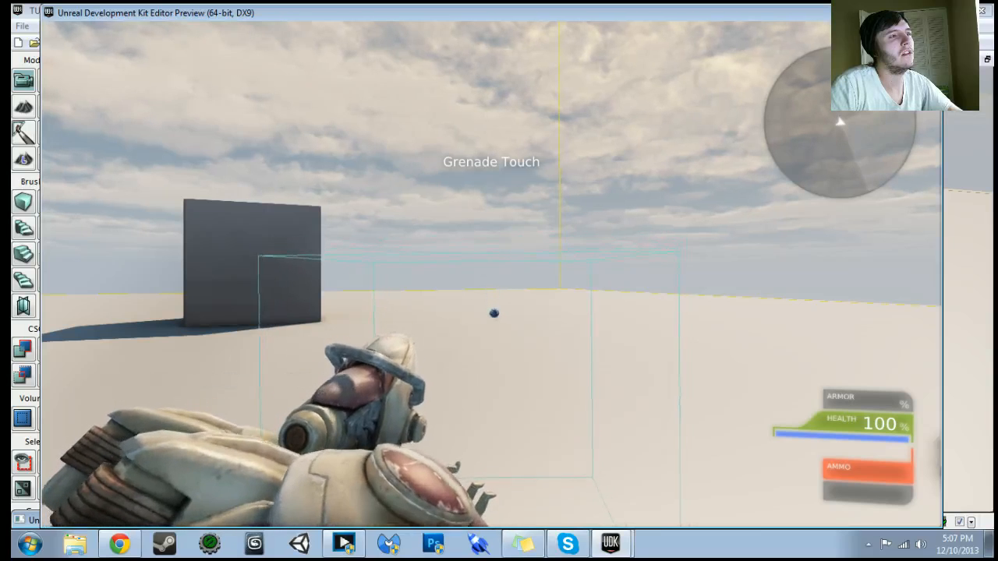
{"action": "key", "text": "Escape"}
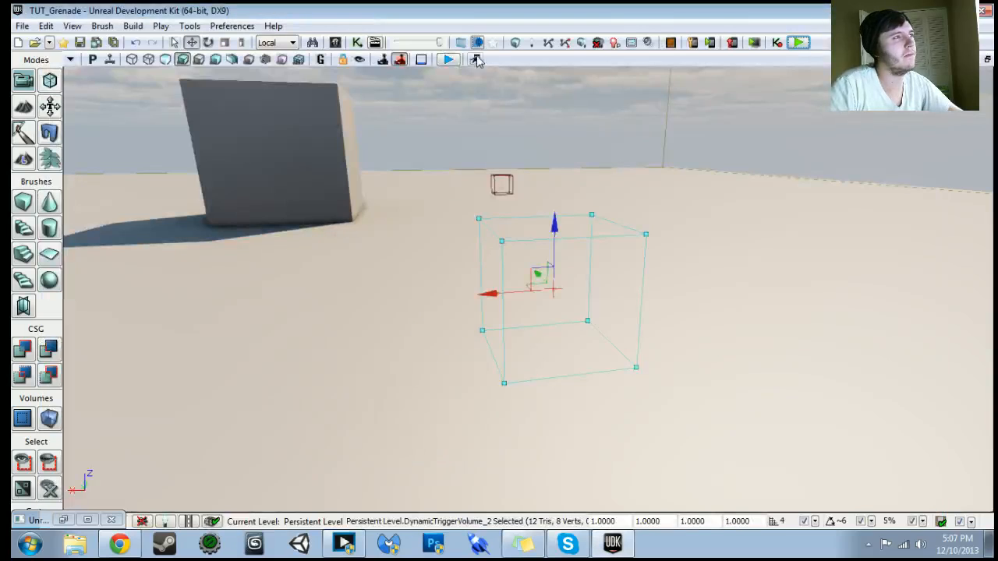
- Reopen Kismet and add Emitter as a fifth ignored class proximity type on the Touch event
{"action": "left_click", "coordinate": [358, 43]}
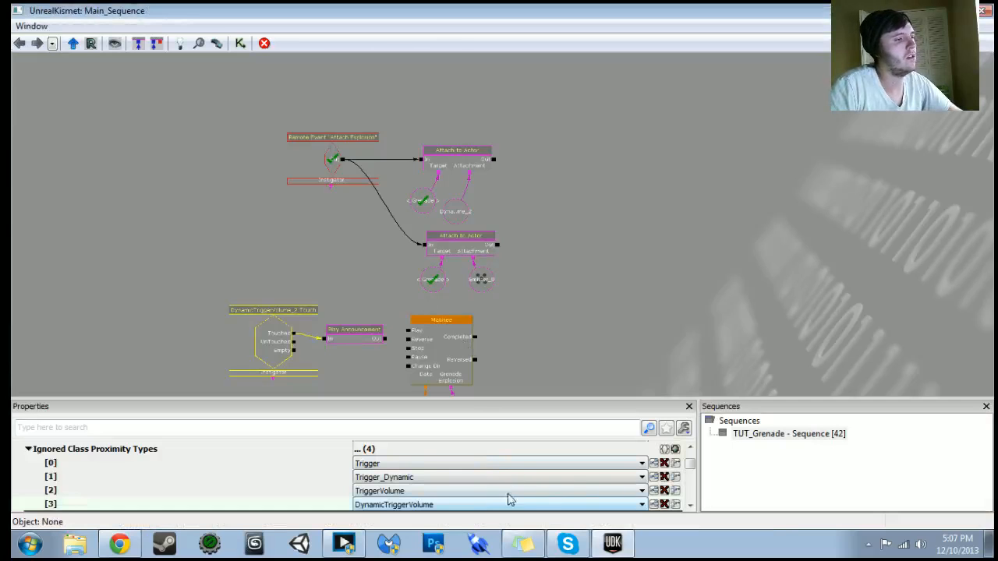
{"action": "left_click", "coordinate": [675, 450]}
{"action": "scroll", "coordinate": [499, 474], "scroll_direction": "down", "scroll_amount": 2}
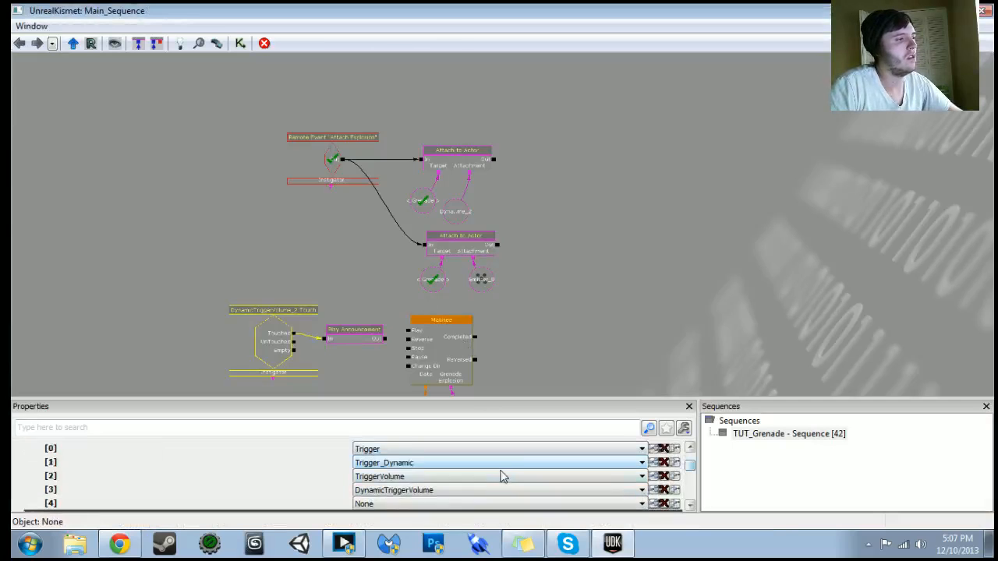
{"action": "left_click", "coordinate": [447, 490]}
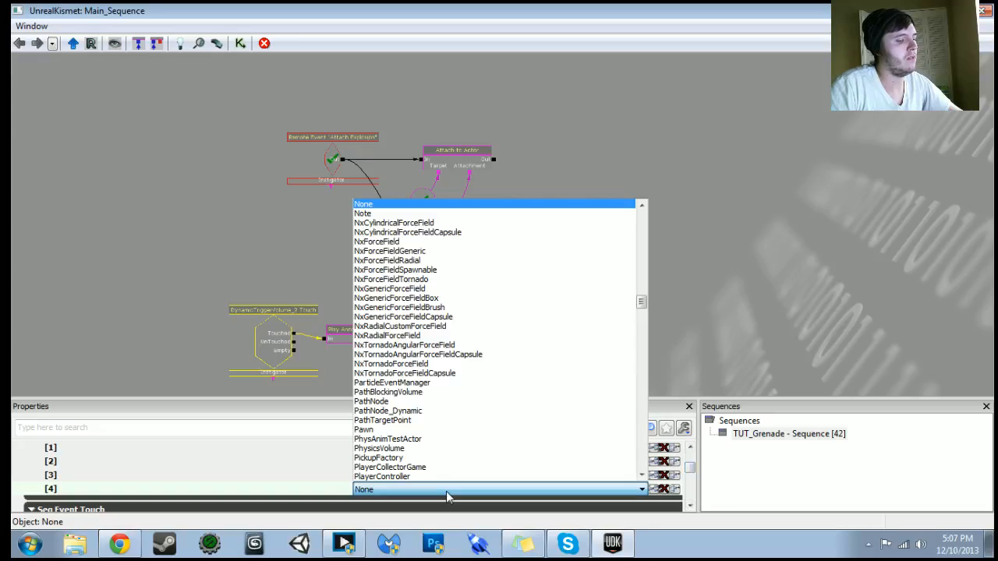
{"action": "key", "text": "p"}
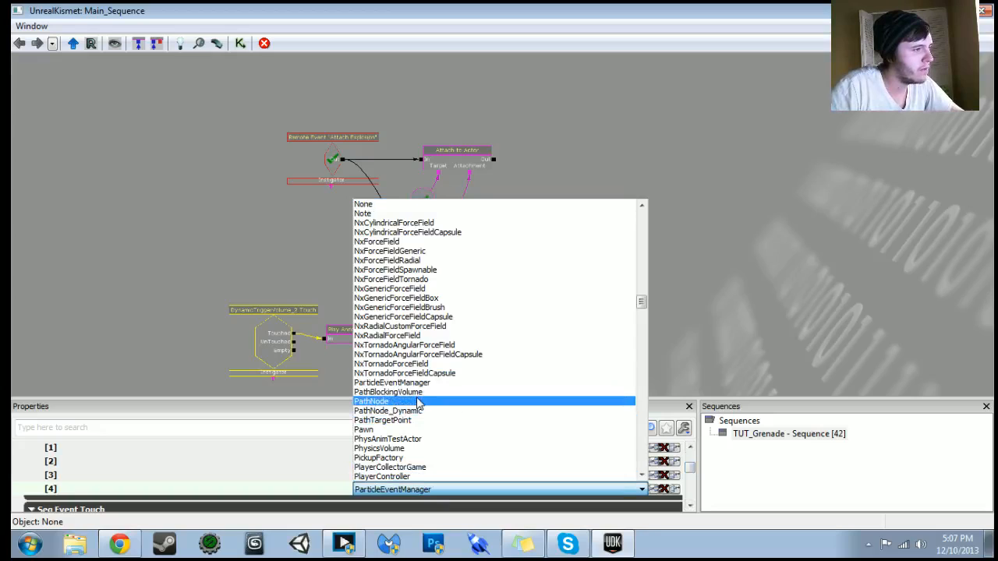
{"action": "key", "text": "e"}
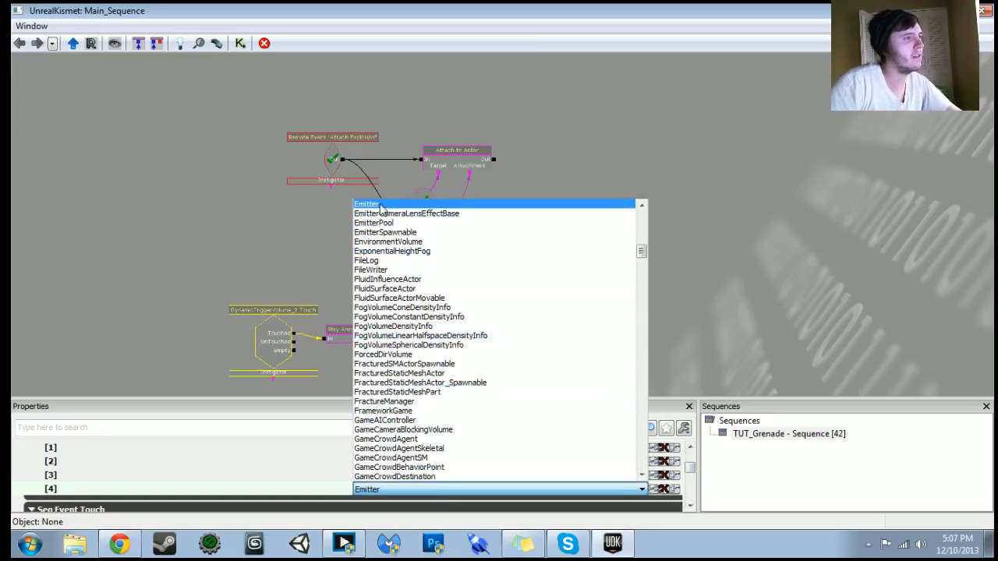
{"action": "left_click", "coordinate": [381, 205]}
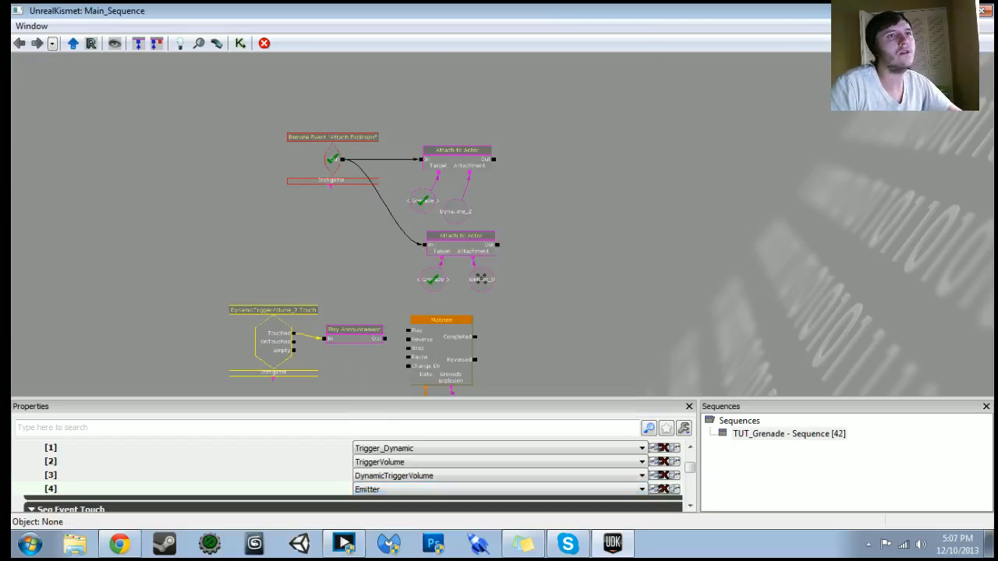
- Close Kismet and play-test several grenade throws around the block to check when the touch announcement fires
{"action": "left_click", "coordinate": [945, 10]}
{"action": "left_click", "coordinate": [803, 43]}
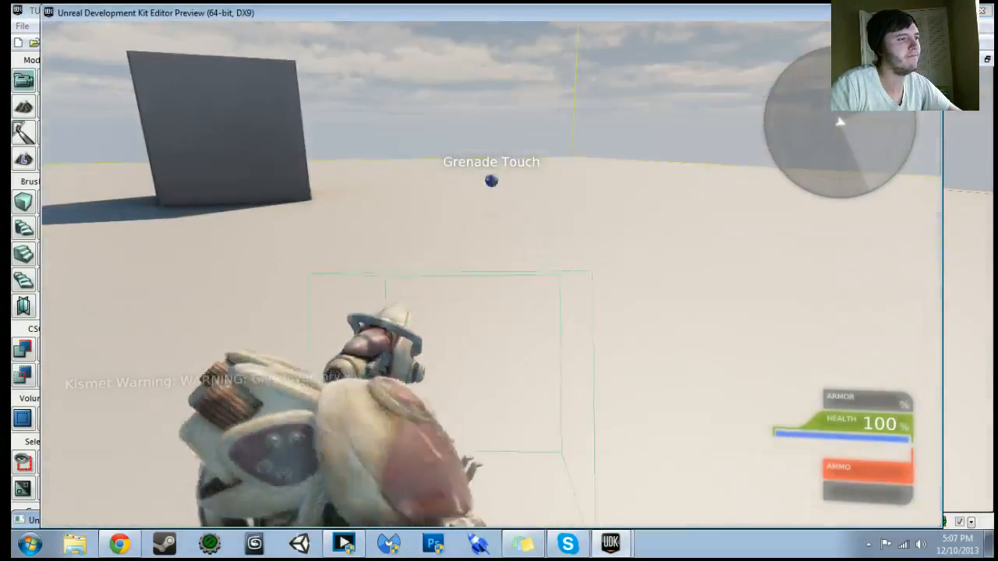
{"action": "key", "text": "g"}
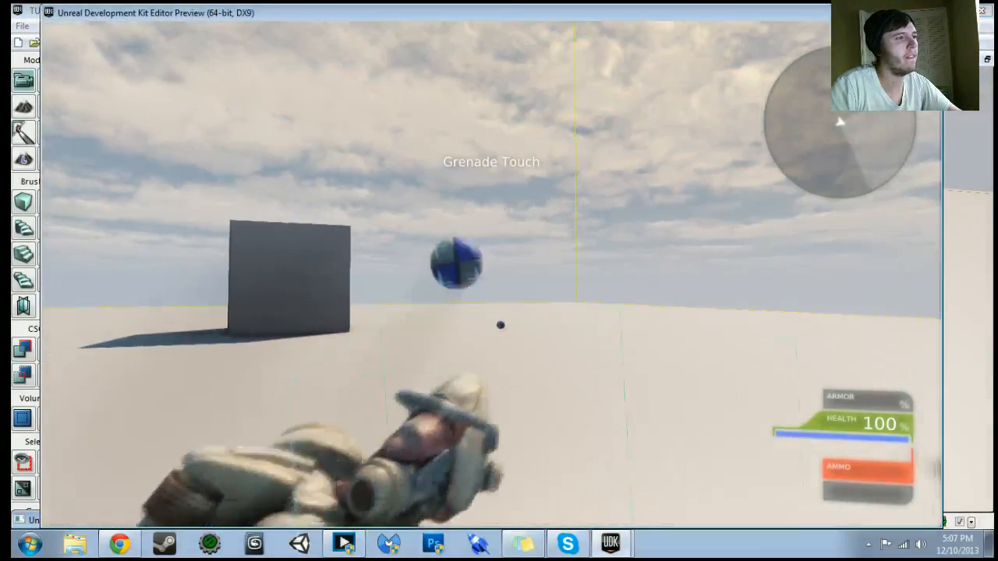
{"action": "key", "text": "a"}
{"action": "left_click", "coordinate": [492, 274]}
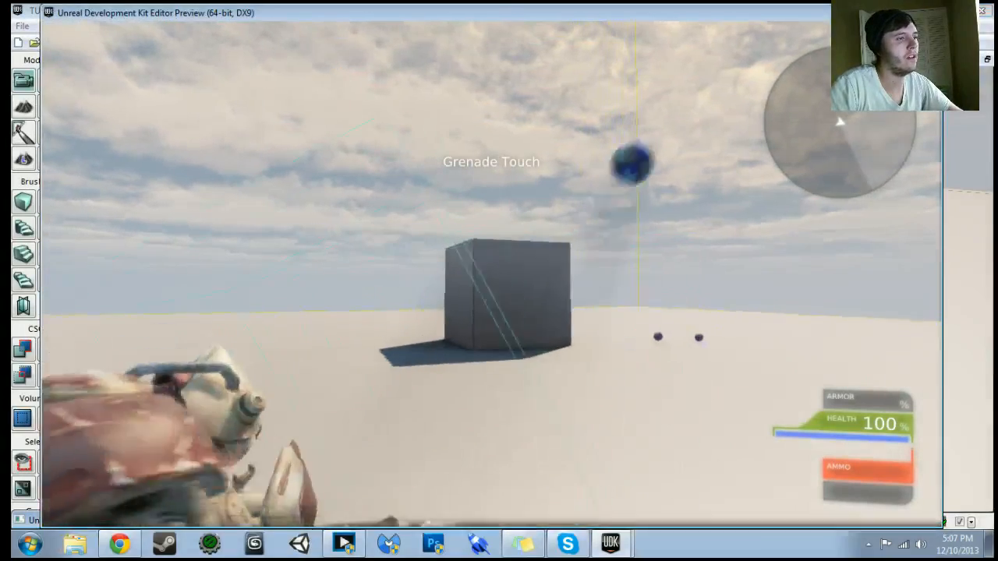
{"action": "key", "text": "d"}
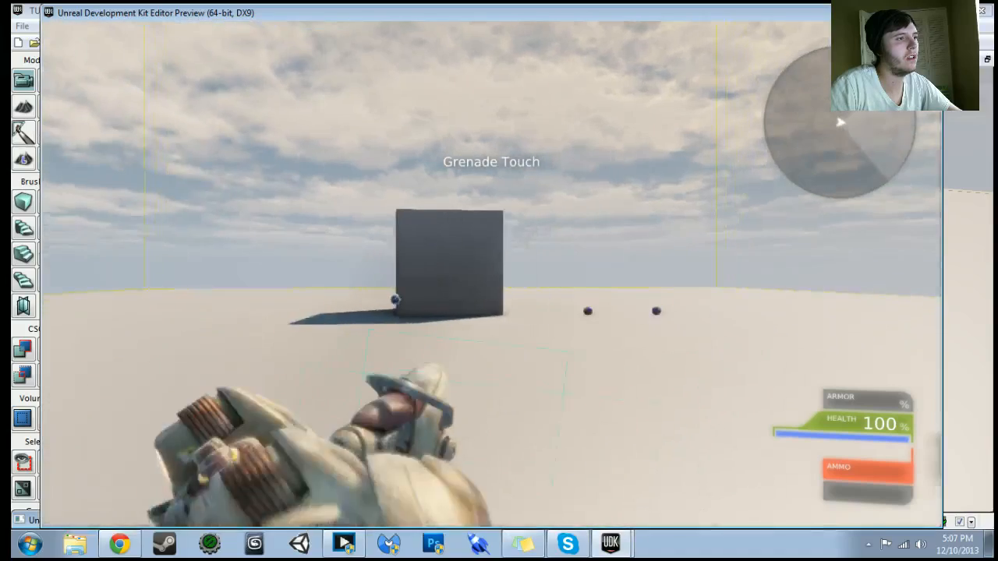
{"action": "key", "text": "d"}
{"action": "left_click", "coordinate": [492, 275]}
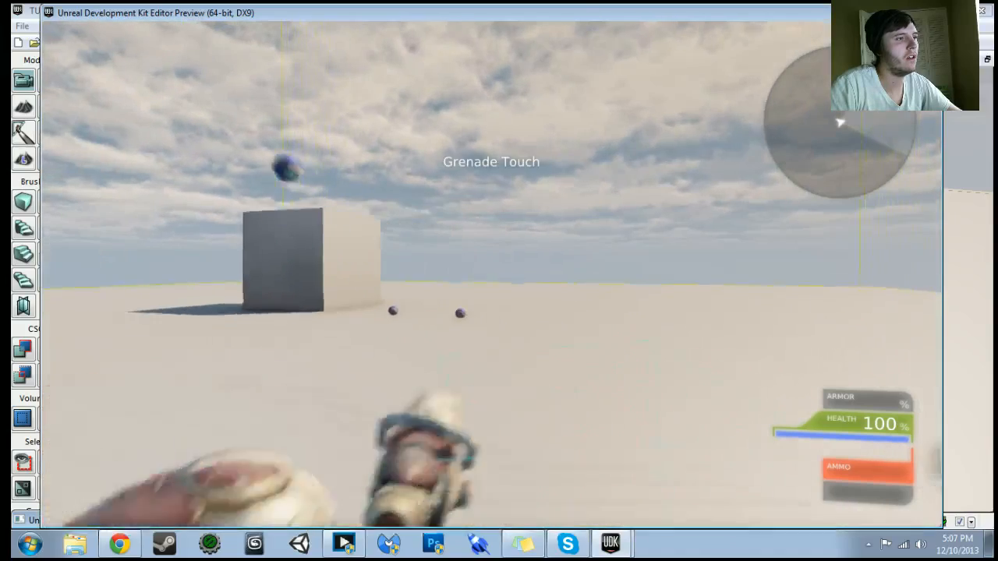
{"action": "key", "text": "Escape"}
- Reopen Kismet, add two more ignored class proximity type entries to the Touch event, and set the sixth to PlayerController
{"action": "left_click", "coordinate": [357, 43]}
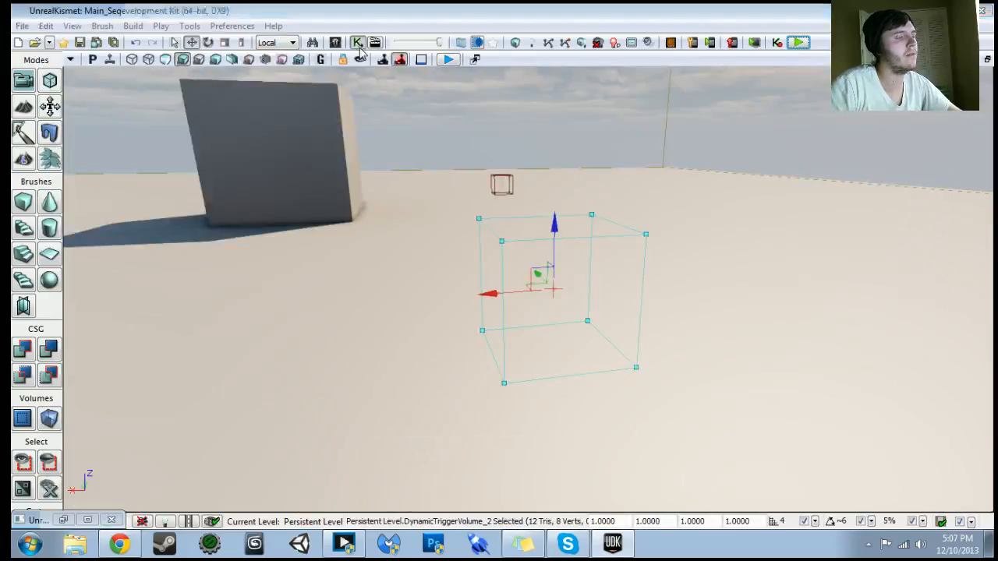
{"action": "left_click", "coordinate": [689, 506]}
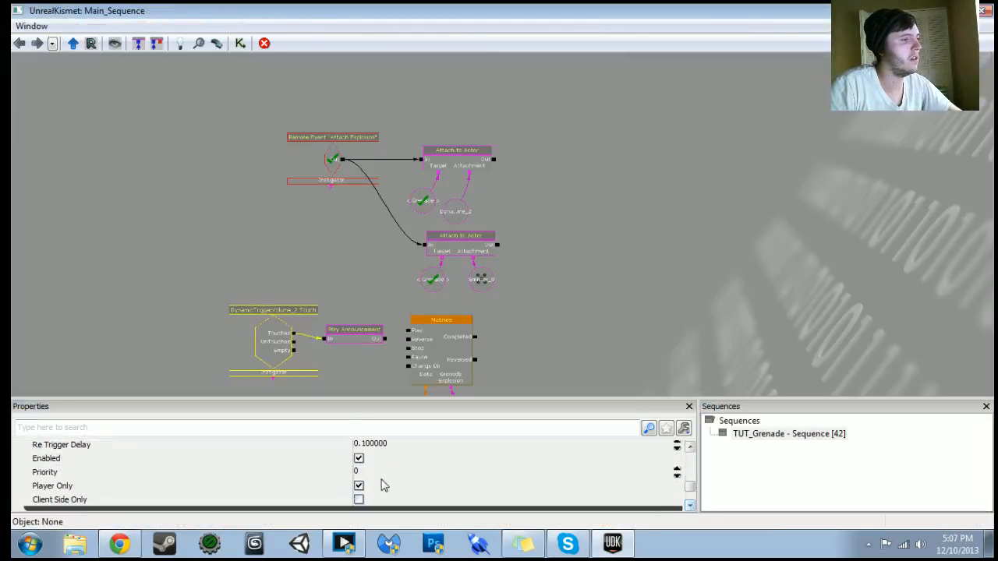
{"action": "left_click", "coordinate": [690, 449]}
{"action": "left_click", "coordinate": [690, 449]}
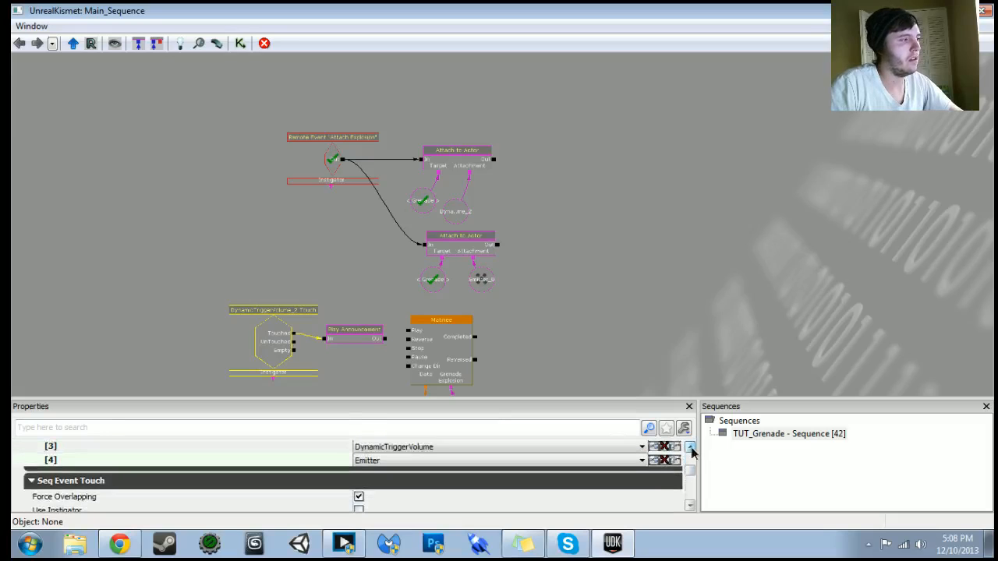
{"action": "left_click", "coordinate": [690, 449]}
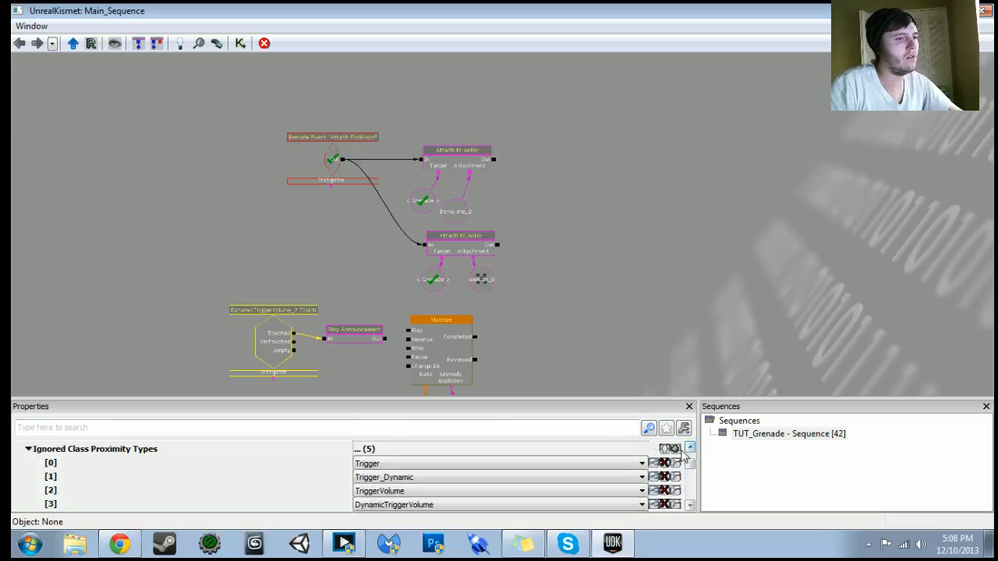
{"action": "left_click", "coordinate": [669, 450]}
{"action": "left_click", "coordinate": [675, 452]}
{"action": "scroll", "coordinate": [544, 461], "scroll_direction": "down", "scroll_amount": 3}
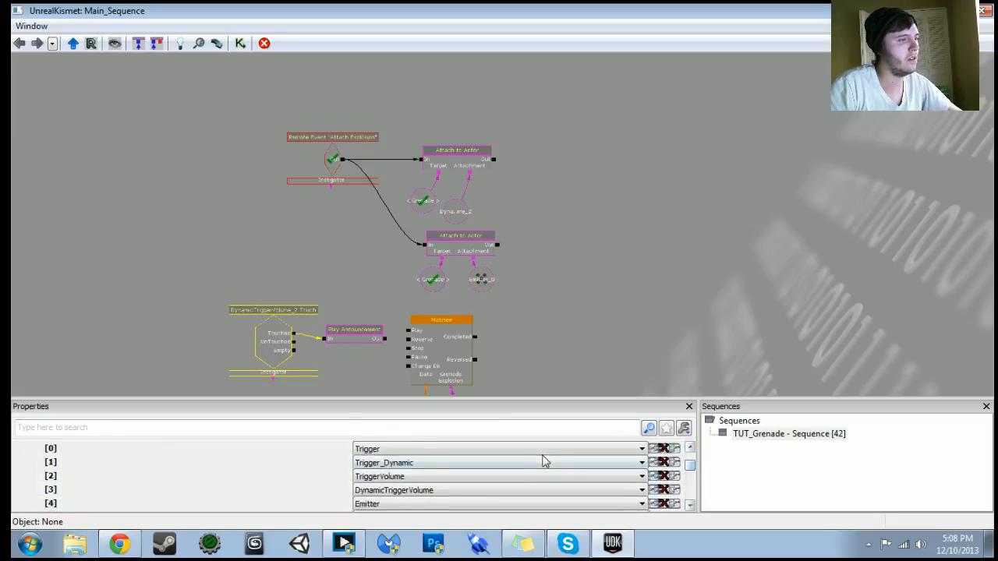
{"action": "left_click", "coordinate": [403, 490]}
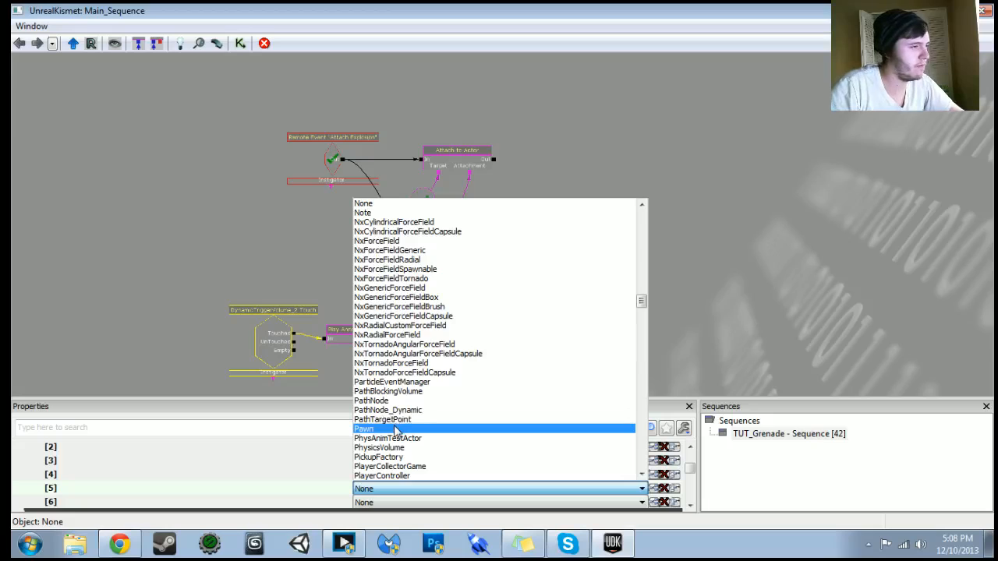
{"action": "scroll", "coordinate": [395, 431], "scroll_direction": "down", "scroll_amount": 1}
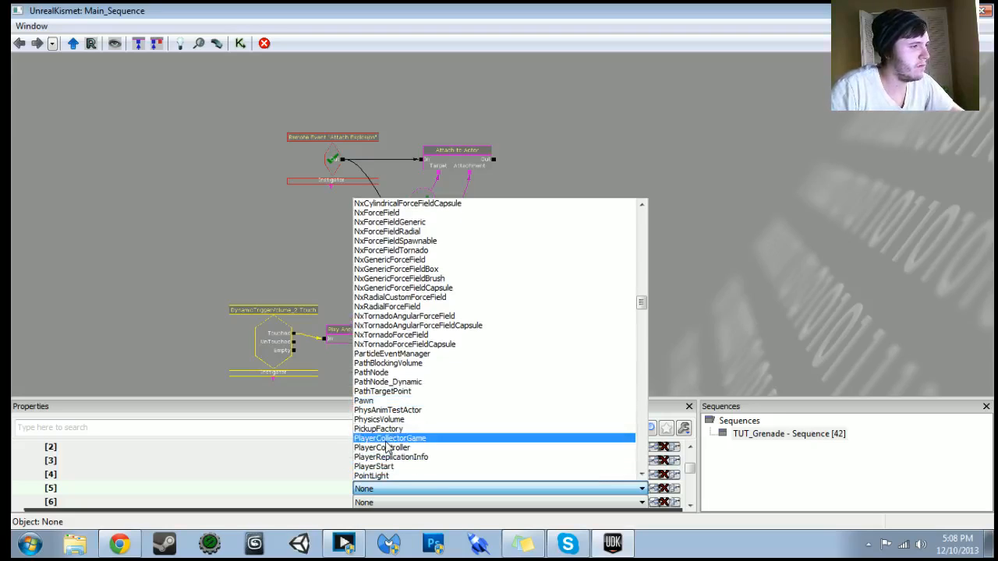
{"action": "left_click", "coordinate": [382, 448]}
{"action": "left_click", "coordinate": [382, 502]}
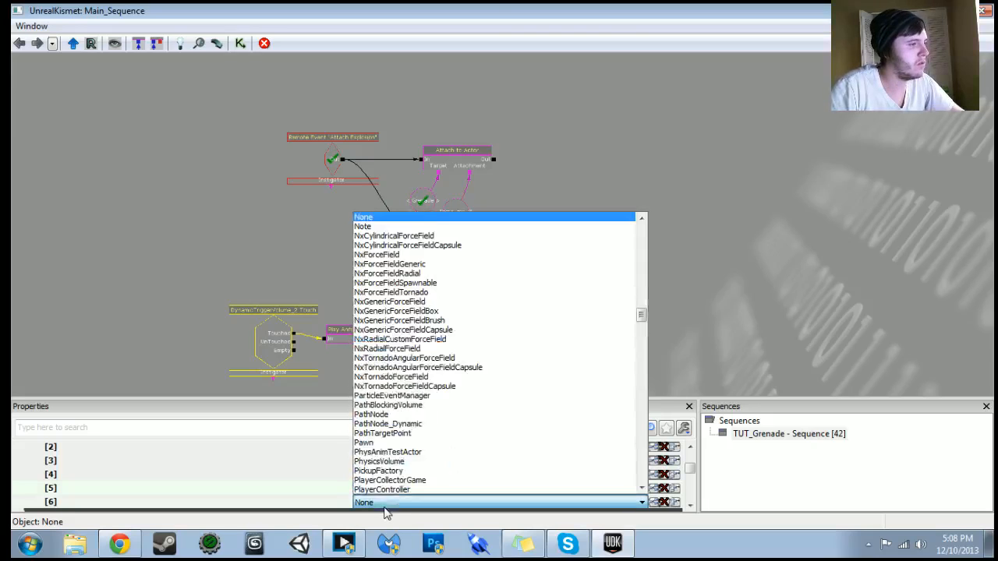
{"action": "type", "text": "entVolume"}
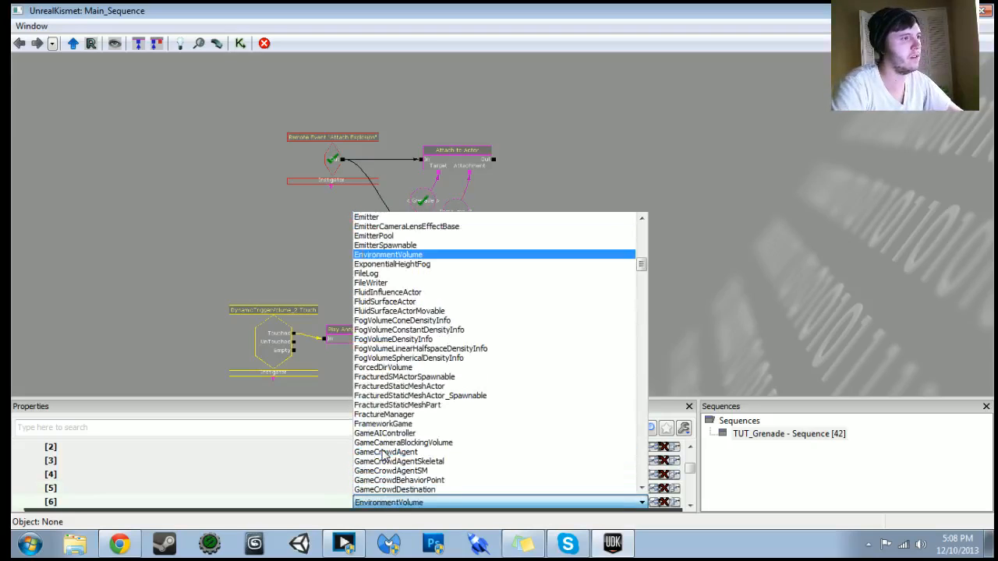
{"action": "scroll", "coordinate": [387, 364], "scroll_direction": "down", "scroll_amount": 7}
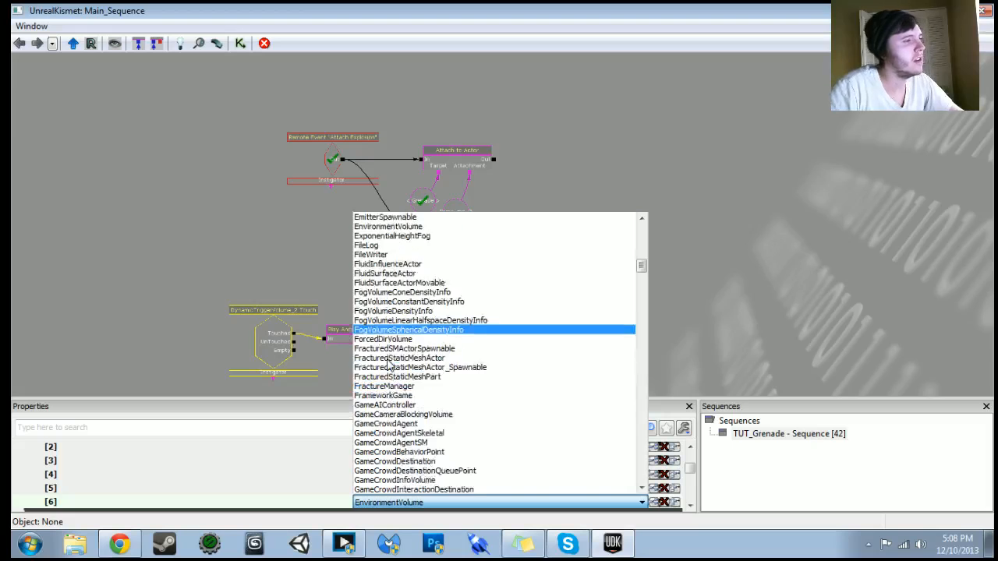
{"action": "left_click", "coordinate": [720, 145]}
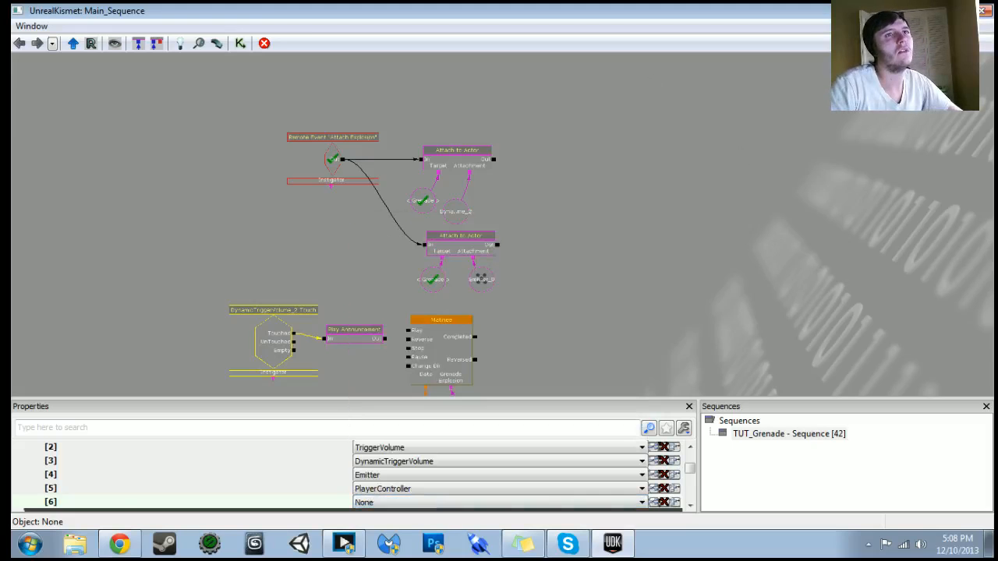
- Close Kismet and play-test a grenade throw with PlayerController among the ignored classes, then end the preview
{"action": "left_click", "coordinate": [932, 11]}
{"action": "left_click", "coordinate": [799, 42]}
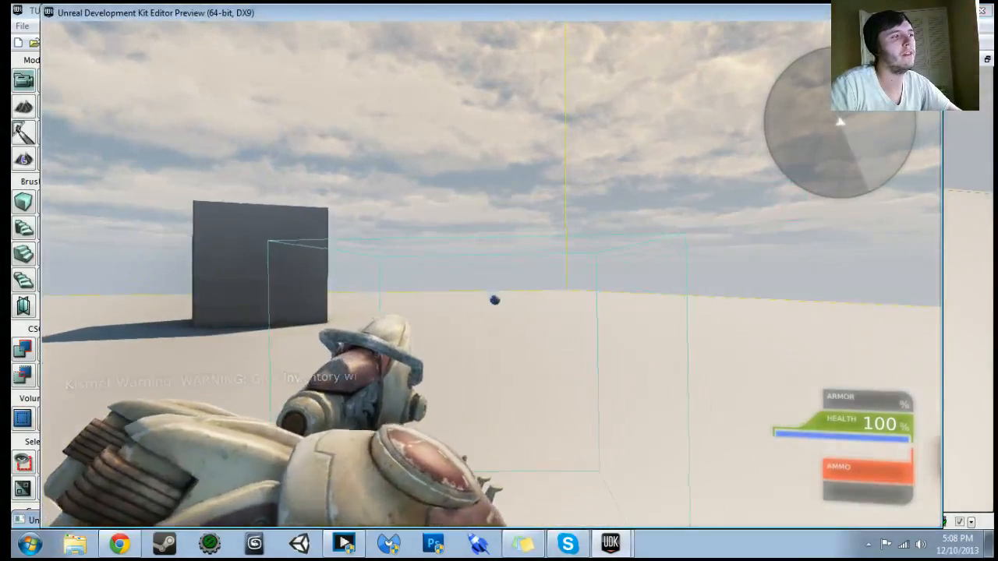
{"action": "key", "text": "w"}
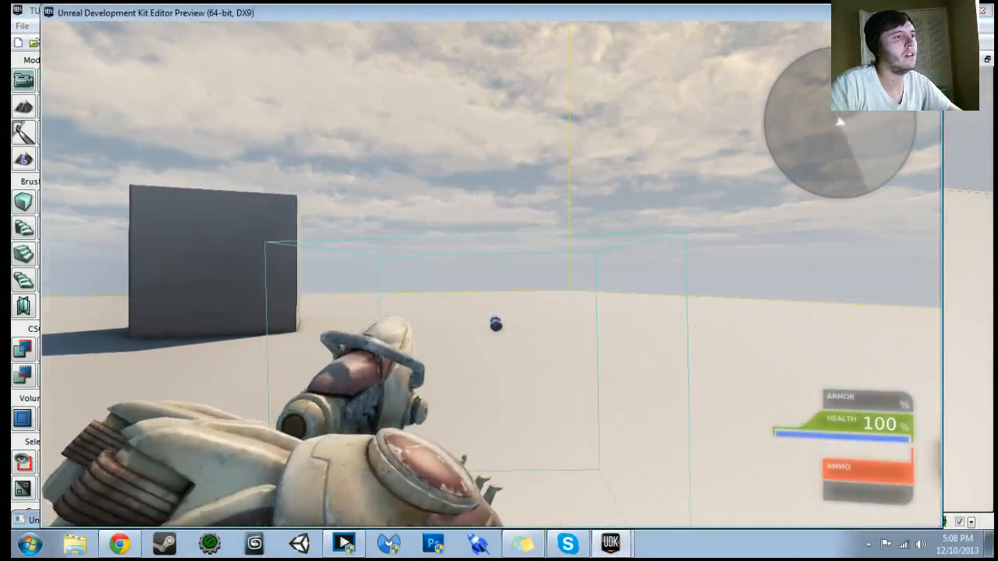
{"action": "key", "text": "Escape"}
- Reopen Kismet, remove the empty seventh ignored class proximity type from the Touch event, and close Kismet again
{"action": "left_click", "coordinate": [357, 43]}
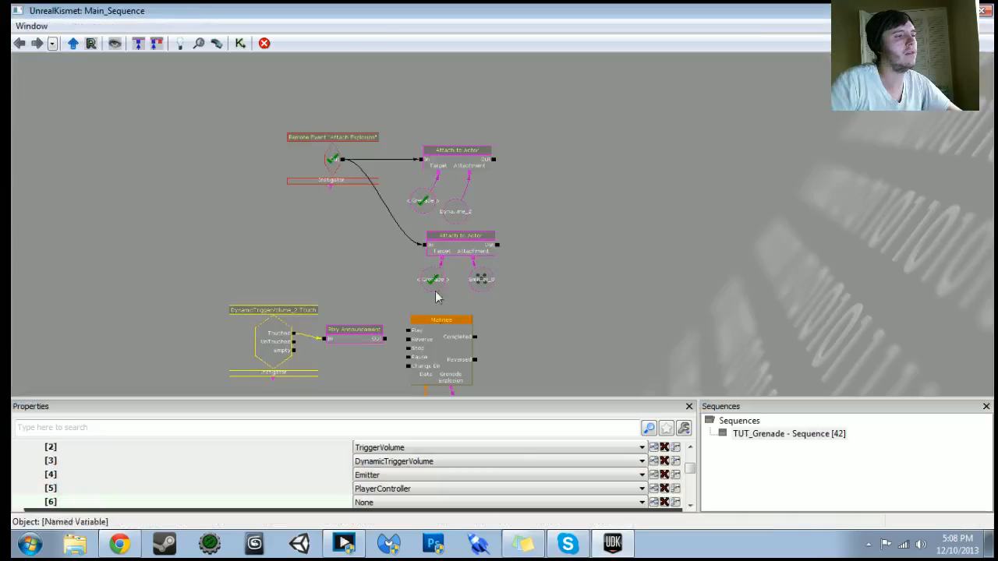
{"action": "left_click", "coordinate": [667, 502]}
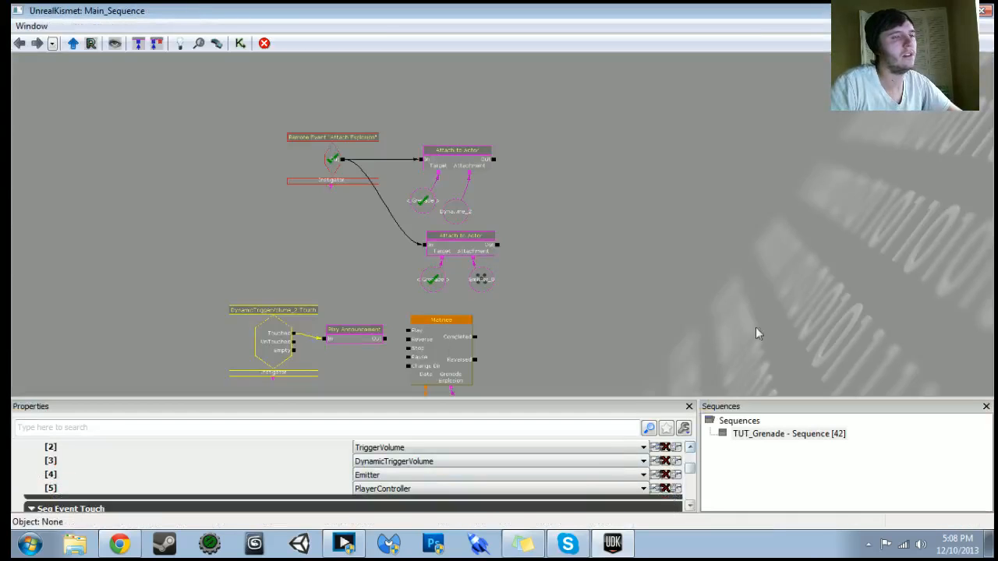
{"action": "left_click", "coordinate": [948, 10]}
- Play-test grenade throws while moving forward and back to check when the touch announcement fires, then end the preview
{"action": "left_click", "coordinate": [809, 34]}
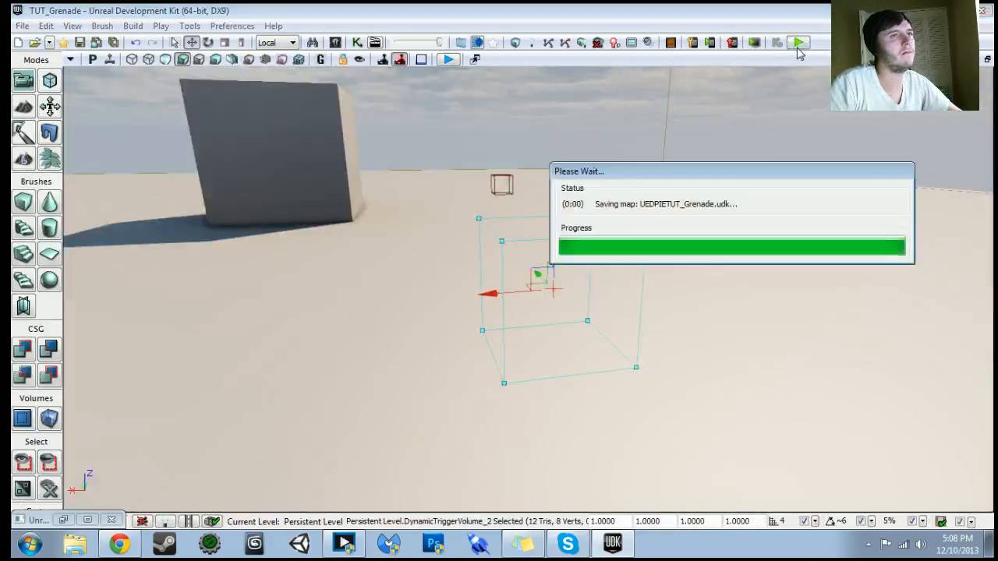
{"action": "key", "text": "w"}
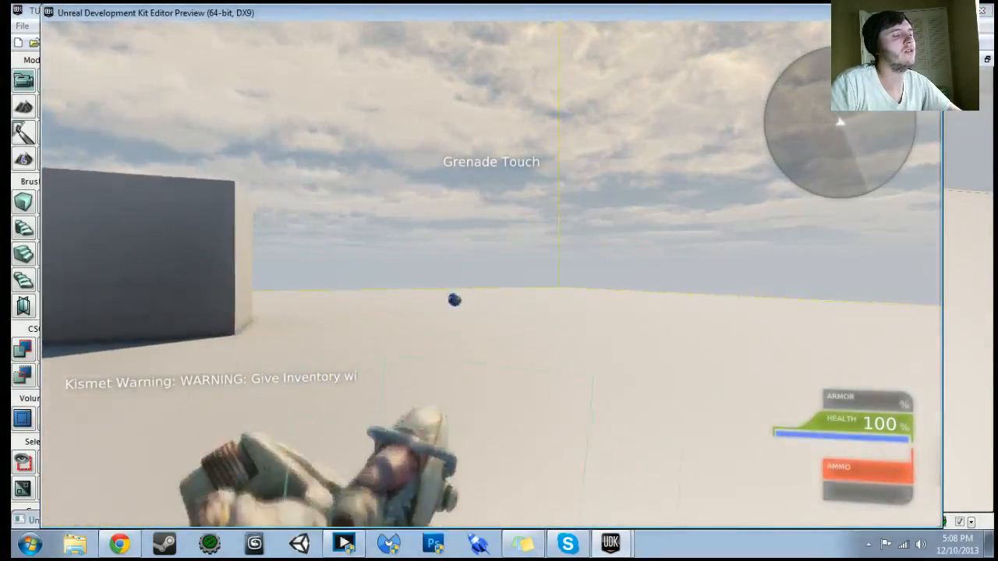
{"action": "key", "text": "s"}
{"action": "left_click", "coordinate": [492, 274]}
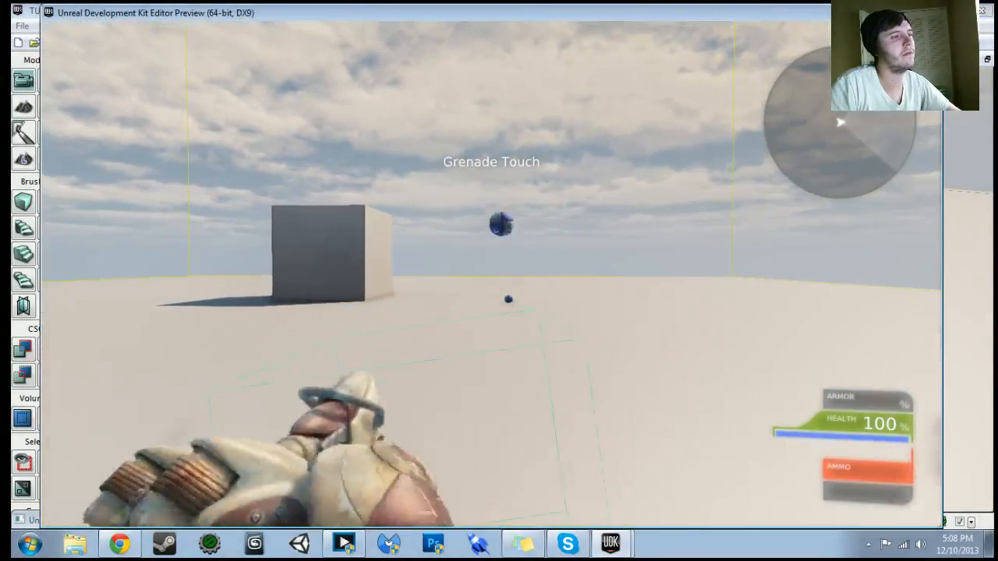
{"action": "key", "text": "Escape"}
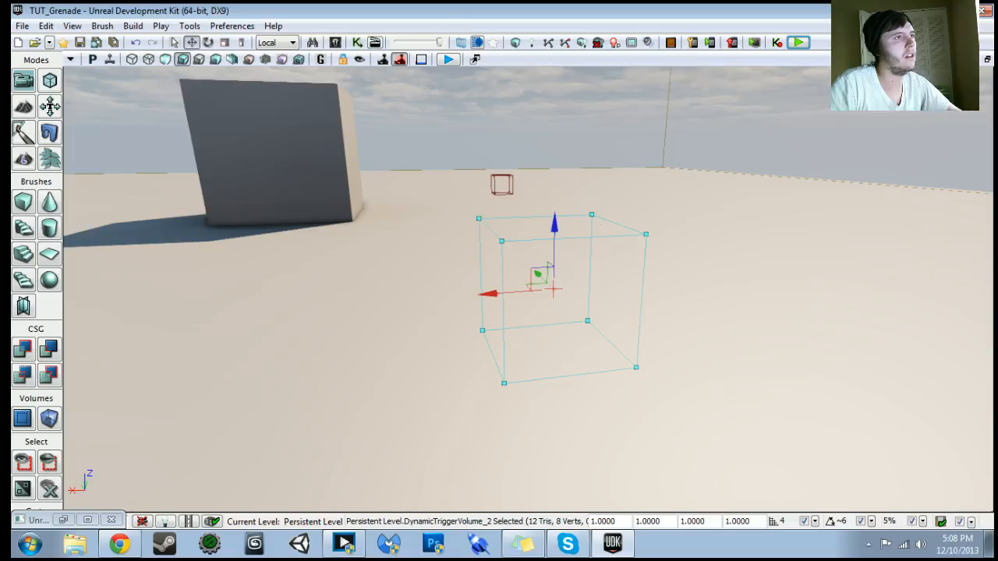
- Reopen Kismet and check the available classes for the Touch event's class proximity type, keeping Actor
{"action": "left_click", "coordinate": [356, 43]}
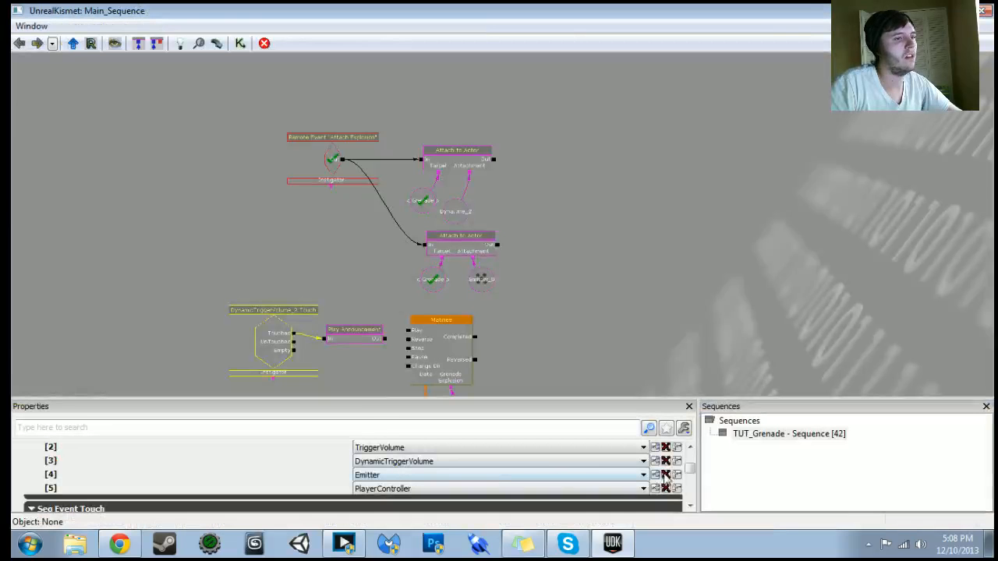
{"action": "scroll", "coordinate": [689, 471], "scroll_direction": "up", "scroll_amount": 2}
{"action": "left_click_drag", "start_coordinate": [691, 468], "coordinate": [692, 463]}
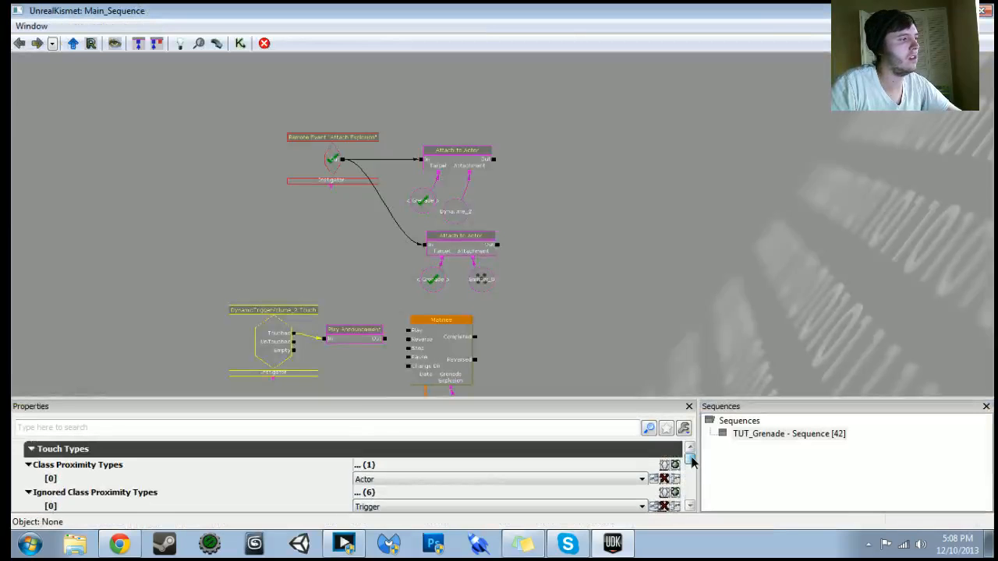
{"action": "mouse_move", "coordinate": [692, 462]}
{"action": "left_mouse_down"}
{"action": "mouse_move", "coordinate": [691, 472]}
{"action": "mouse_move", "coordinate": [692, 463]}
{"action": "left_mouse_up"}
{"action": "left_click", "coordinate": [646, 473]}
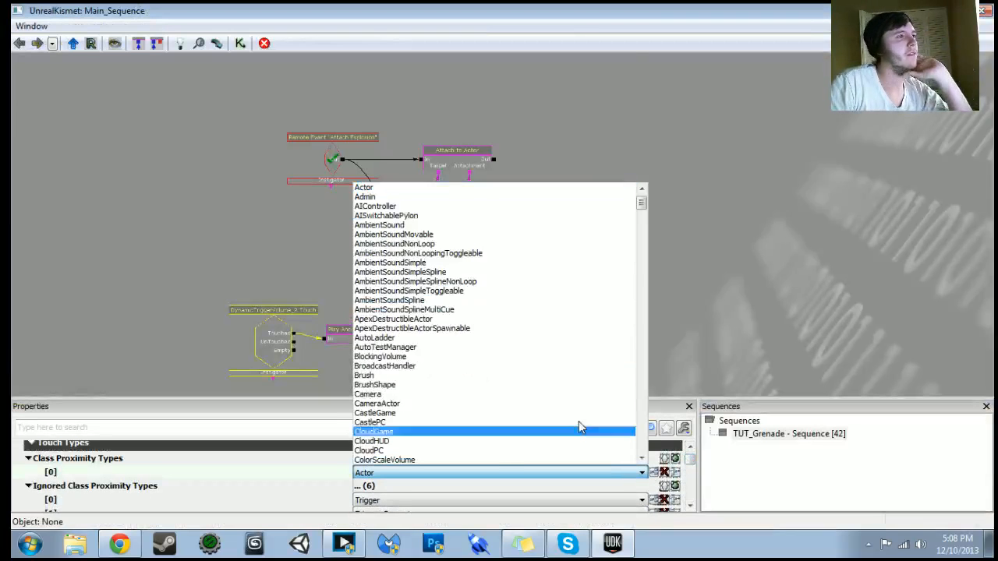
{"action": "left_click", "coordinate": [402, 189]}
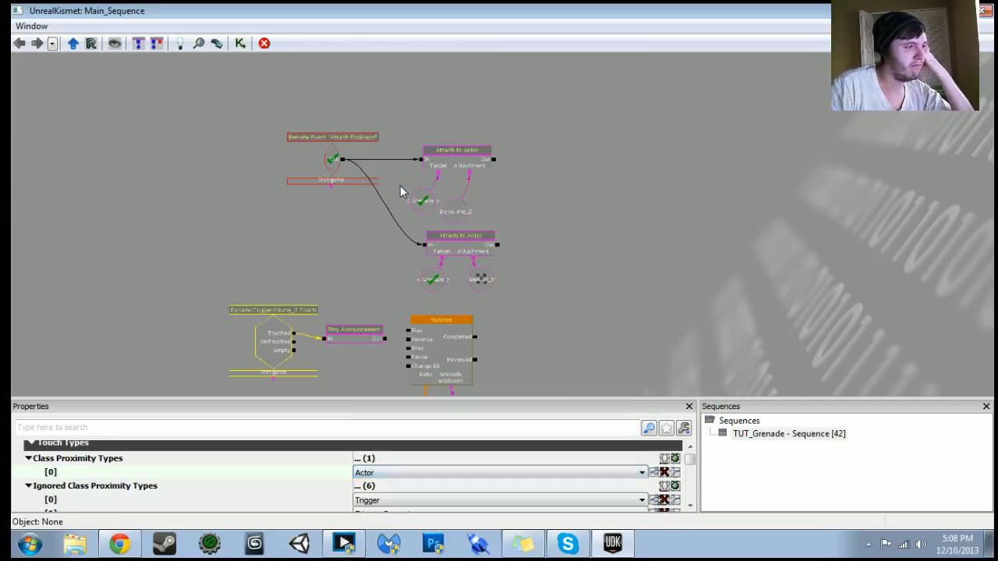
- Add a seventh ignored class proximity type to the Touch event and set it to Volume
{"action": "left_click", "coordinate": [690, 505]}
{"action": "left_click", "coordinate": [690, 505]}
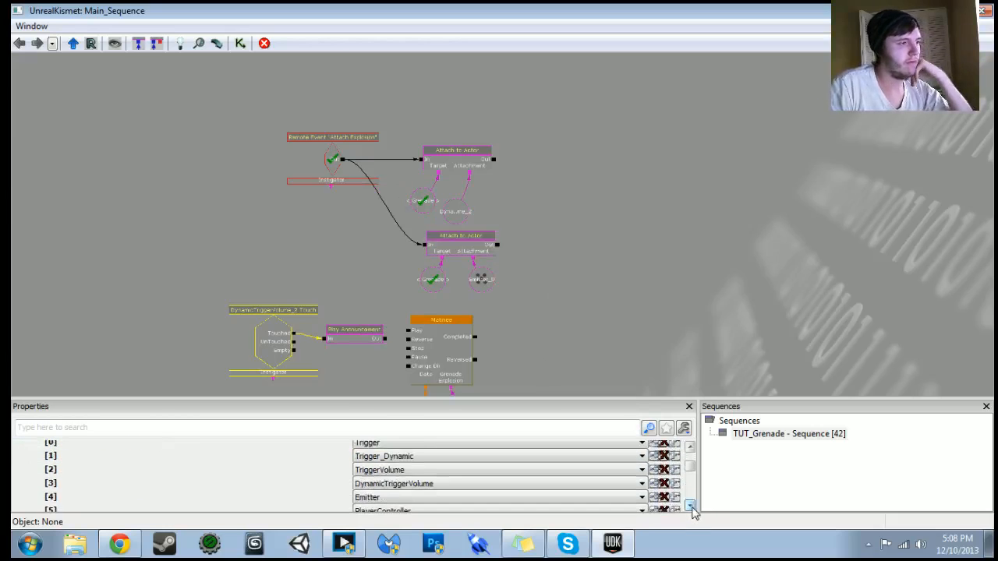
{"action": "left_click_drag", "start_coordinate": [696, 447], "coordinate": [693, 447]}
{"action": "left_click", "coordinate": [686, 450]}
{"action": "left_click", "coordinate": [686, 450]}
{"action": "left_click", "coordinate": [686, 450]}
{"action": "left_click", "coordinate": [686, 450]}
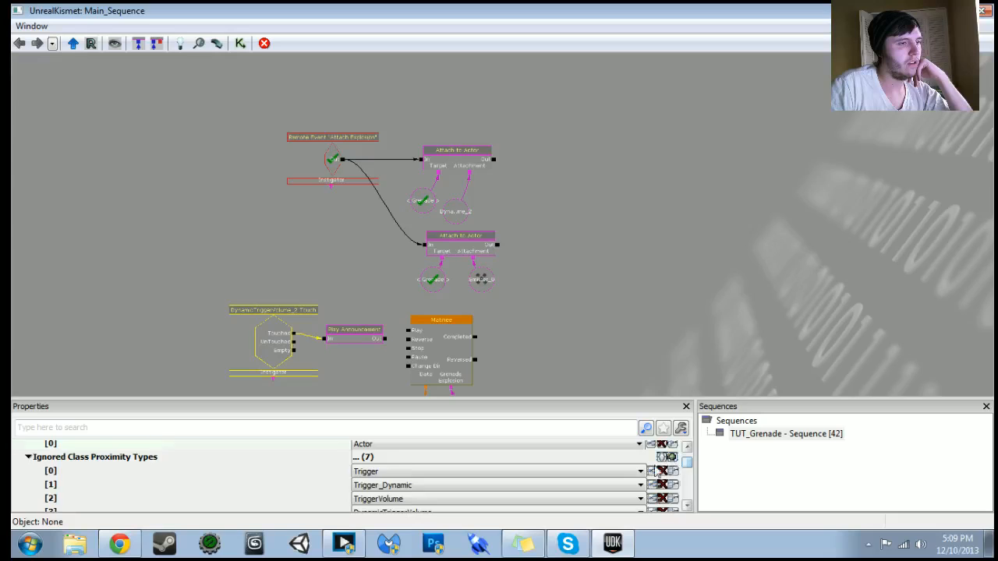
{"action": "left_click", "coordinate": [668, 457]}
{"action": "left_click", "coordinate": [418, 497]}
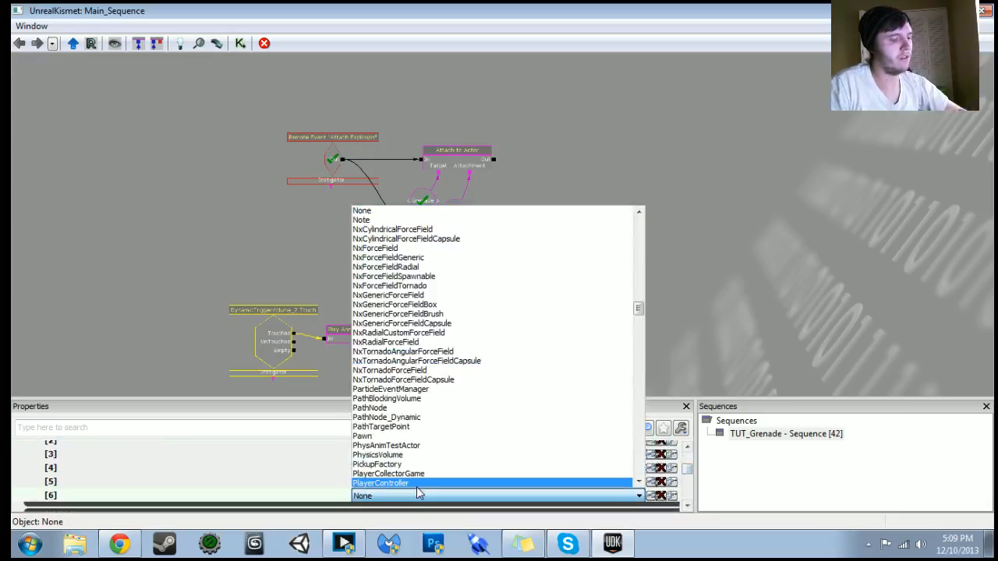
{"action": "key", "text": "v"}
{"action": "scroll", "coordinate": [403, 372], "scroll_direction": "down", "scroll_amount": 1}
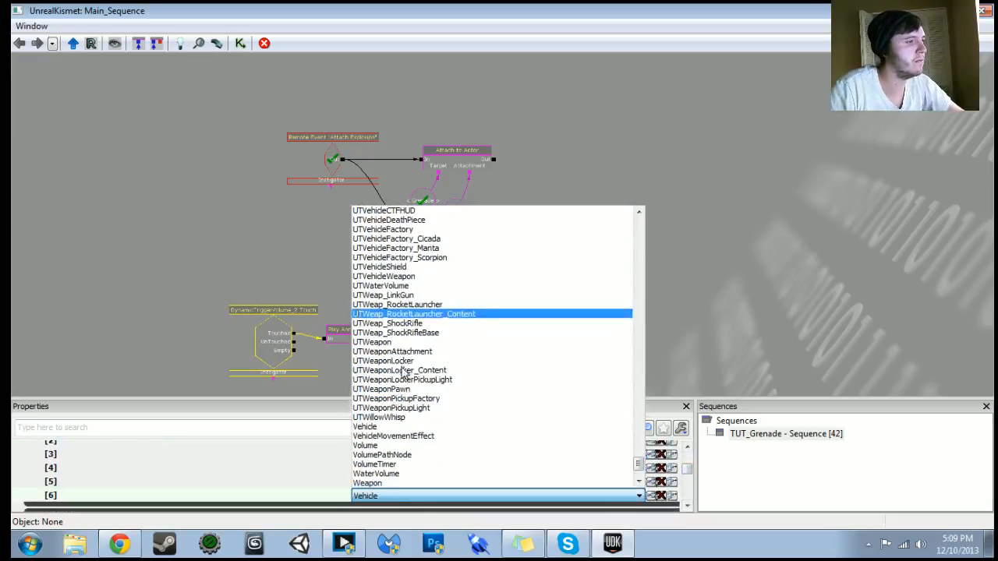
{"action": "left_click", "coordinate": [389, 445]}
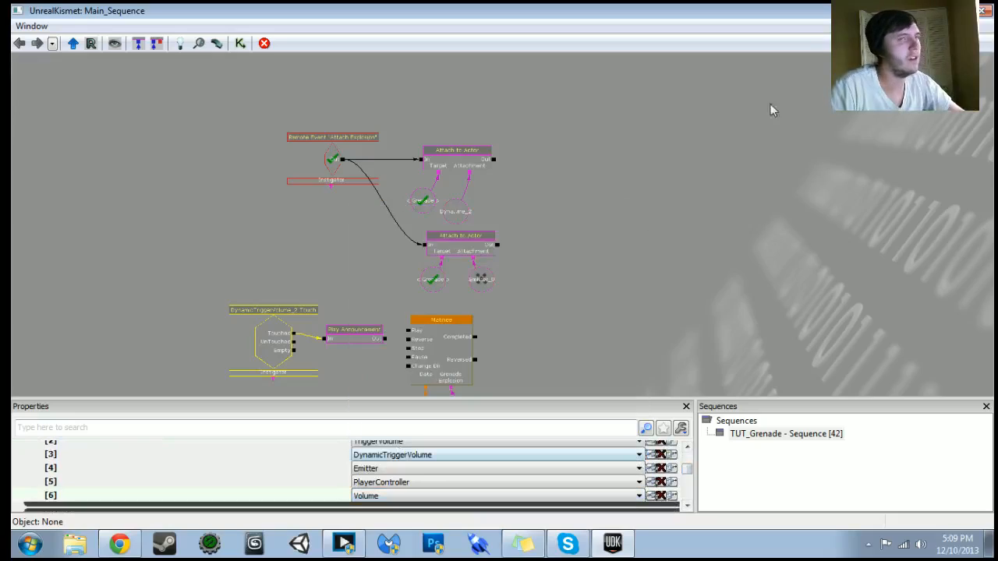
- Close Kismet and play-test grenade throws with Volume ignored, then end the preview
{"action": "left_click", "coordinate": [937, 10]}
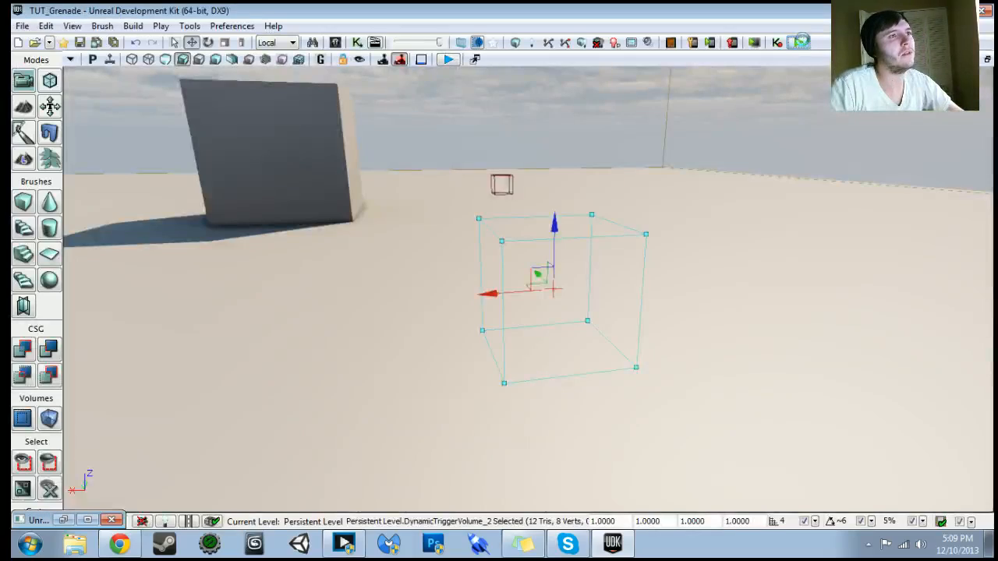
{"action": "left_click", "coordinate": [800, 43]}
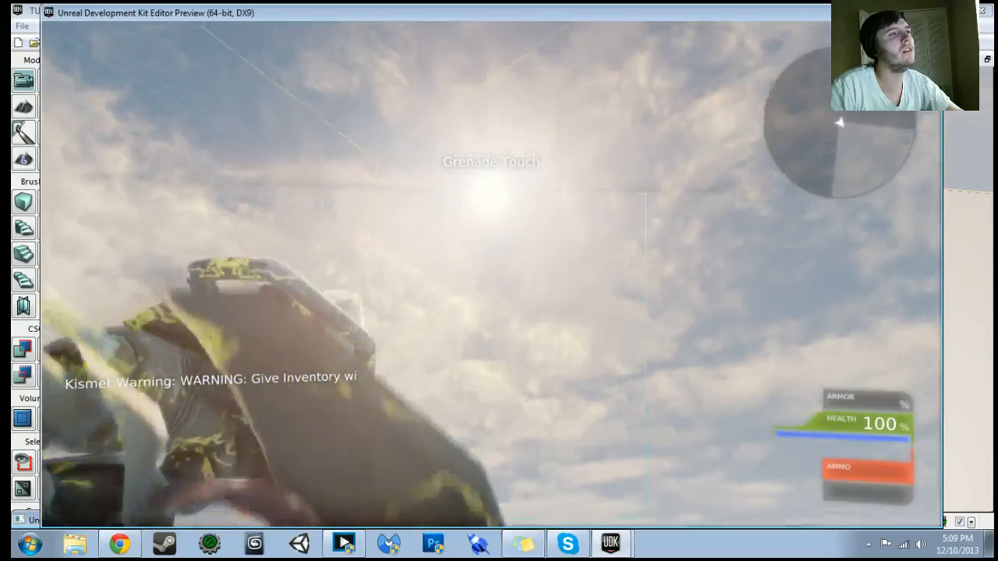
{"action": "key", "text": "d"}
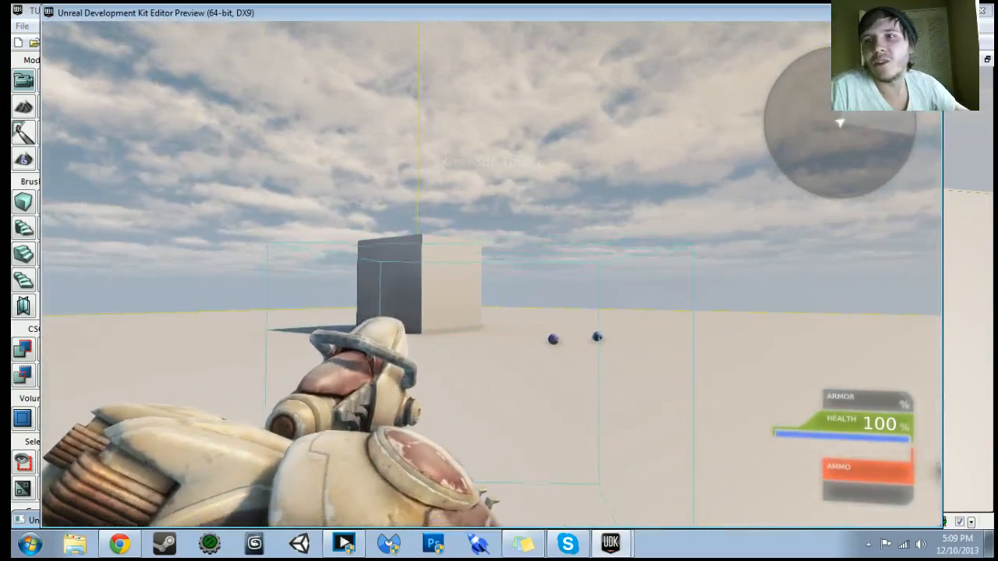
{"action": "left_click", "coordinate": [492, 275]}
{"action": "key", "text": "Escape"}
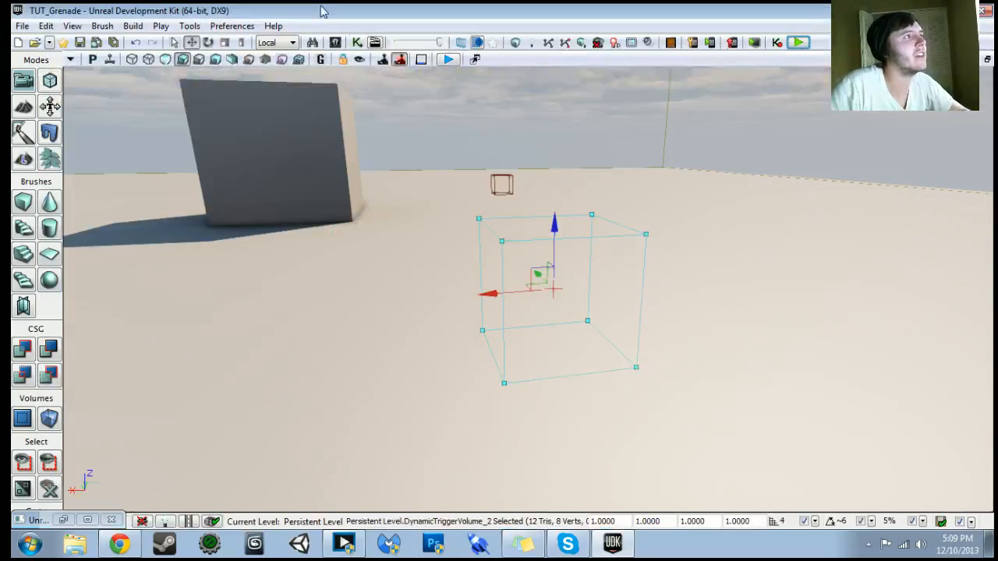
- Reopen Kismet, add an eighth ignored class proximity type to the Touch event, and set it to Pawn
{"action": "left_click", "coordinate": [357, 42]}
{"action": "scroll", "coordinate": [376, 249], "scroll_direction": "up", "scroll_amount": 5}
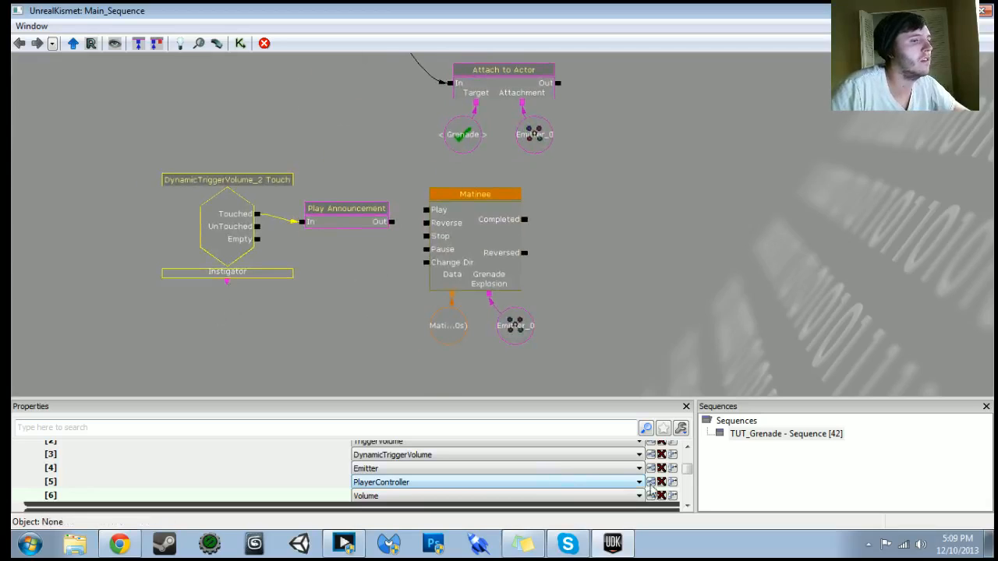
{"action": "left_click", "coordinate": [688, 450]}
{"action": "left_click", "coordinate": [687, 450]}
{"action": "left_click", "coordinate": [687, 450]}
{"action": "left_click", "coordinate": [687, 450]}
{"action": "left_click", "coordinate": [674, 456]}
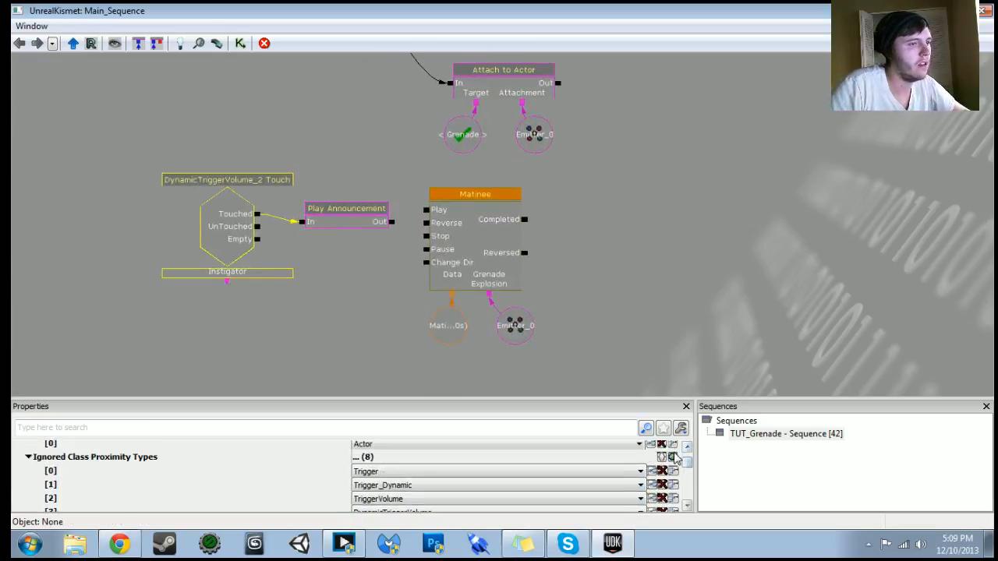
{"action": "scroll", "coordinate": [595, 474], "scroll_direction": "down", "scroll_amount": 4}
{"action": "scroll", "coordinate": [595, 478], "scroll_direction": "down", "scroll_amount": 1}
{"action": "left_click", "coordinate": [423, 495]}
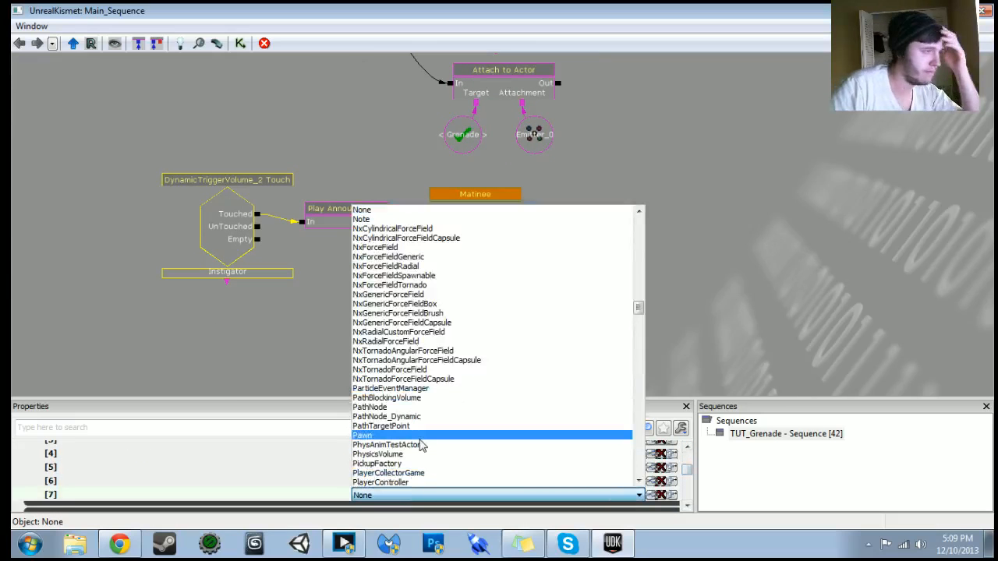
{"action": "scroll", "coordinate": [421, 444], "scroll_direction": "down", "scroll_amount": 2}
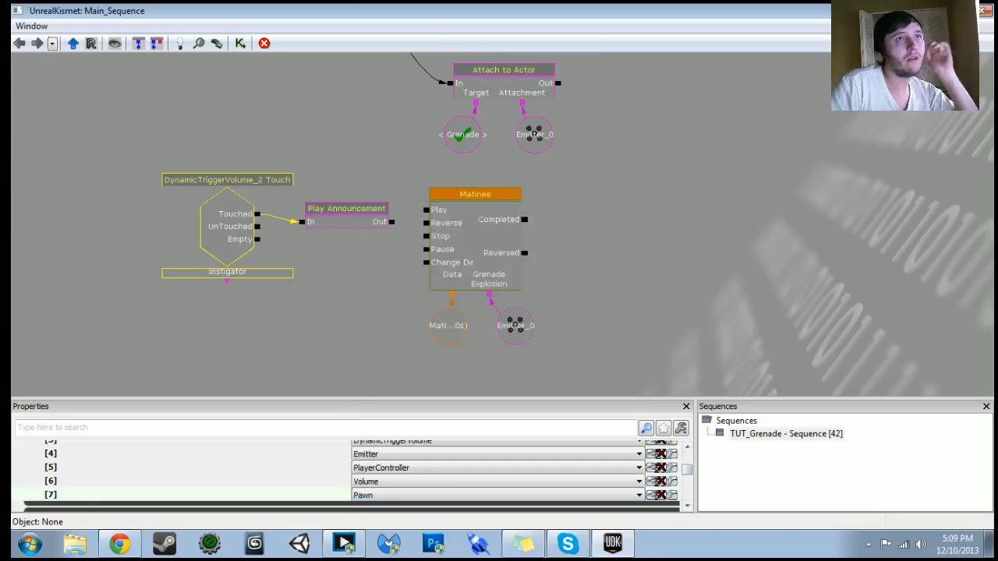
- Close Kismet and play-test grenade throws with Pawn ignored, then end the preview
{"action": "left_click", "coordinate": [935, 10]}
{"action": "left_click", "coordinate": [798, 42]}
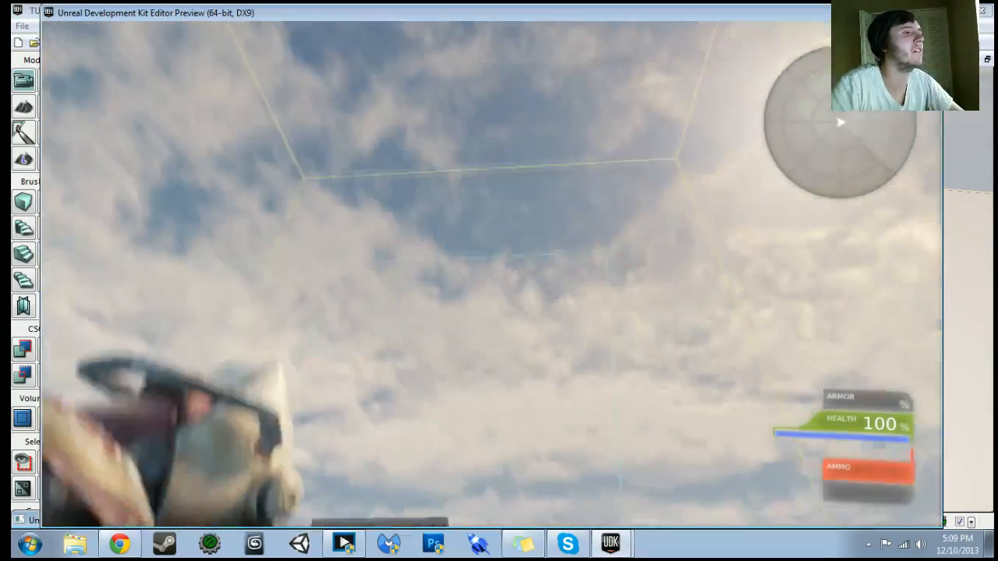
{"action": "left_click", "coordinate": [492, 274]}
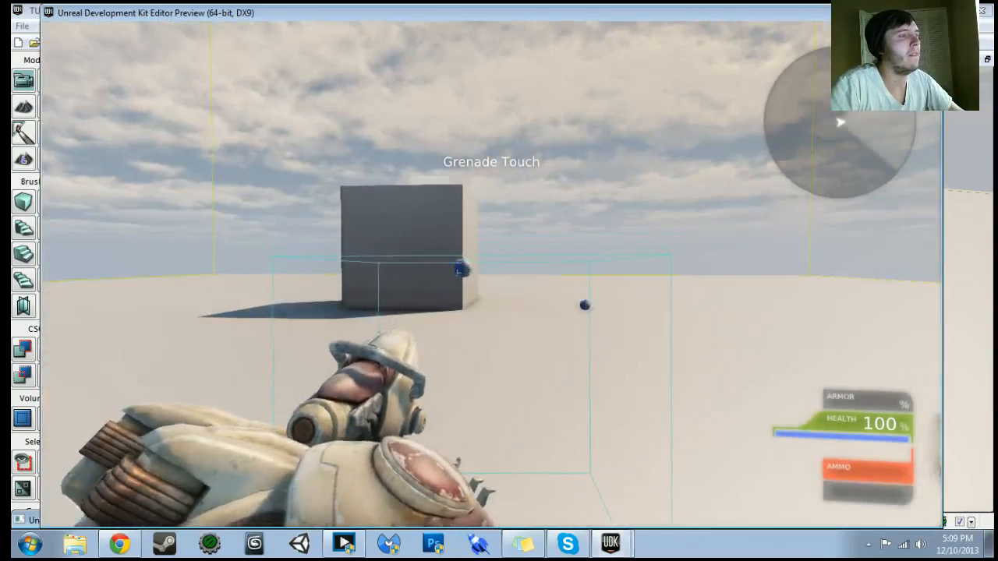
{"action": "key", "text": "Escape"}
- Reopen Kismet and remove PlayerController, DynamicTriggerVolume, TriggerVolume, Trigger and Trigger_Dynamic from the Touch event's ignored class proximity types
{"action": "left_click", "coordinate": [356, 43]}
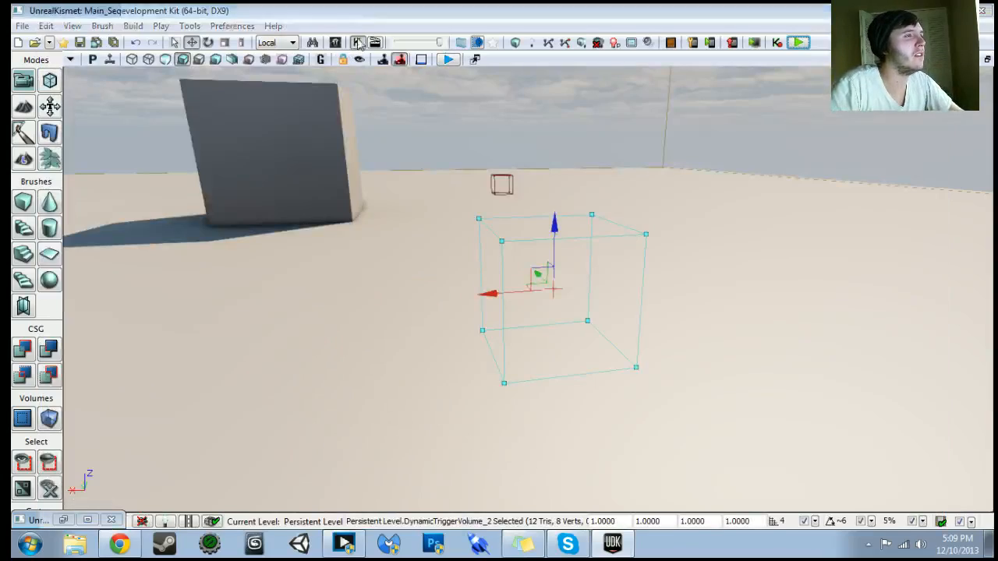
{"action": "left_click_drag", "start_coordinate": [692, 471], "coordinate": [688, 474]}
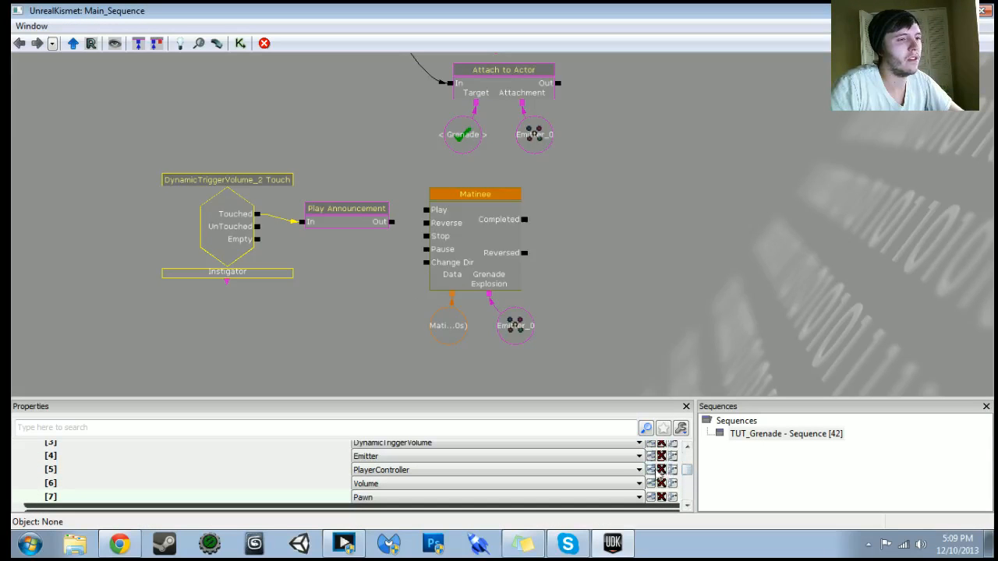
{"action": "scroll", "coordinate": [586, 477], "scroll_direction": "up", "scroll_amount": 1}
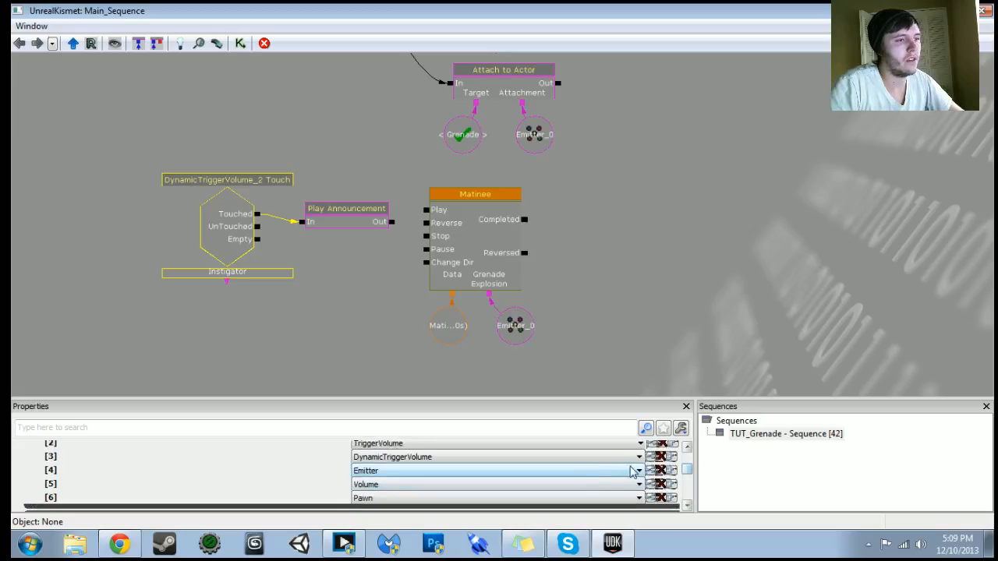
{"action": "left_click", "coordinate": [661, 457]}
{"action": "left_click", "coordinate": [663, 444]}
{"action": "scroll", "coordinate": [642, 472], "scroll_direction": "up", "scroll_amount": 3}
{"action": "left_click", "coordinate": [659, 460]}
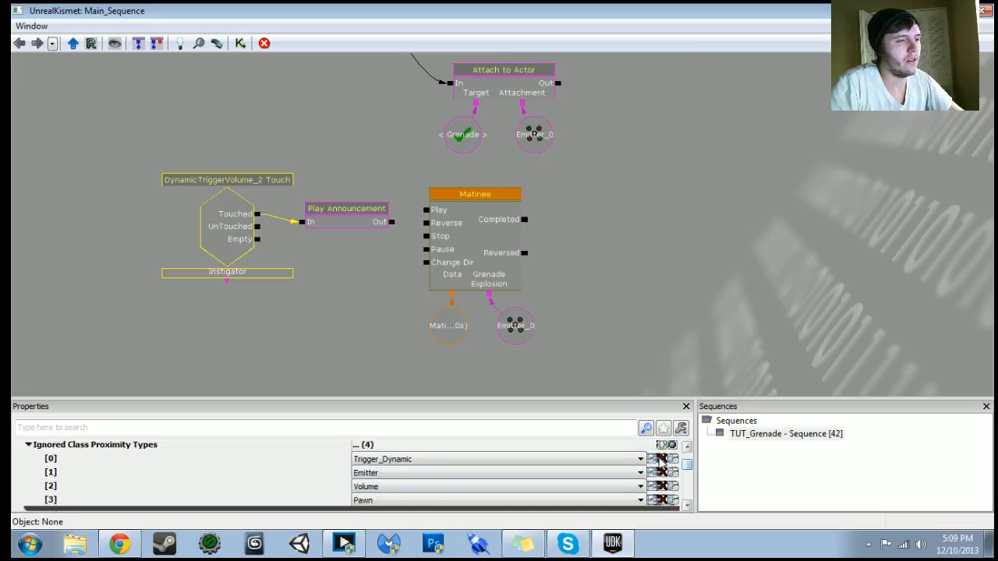
{"action": "left_click", "coordinate": [661, 460]}
- Review the Touch event's properties from Touch Types through Seq Event Touch and Sequence Event to Sequence Object
{"action": "scroll", "coordinate": [440, 461], "scroll_direction": "up", "scroll_amount": 3}
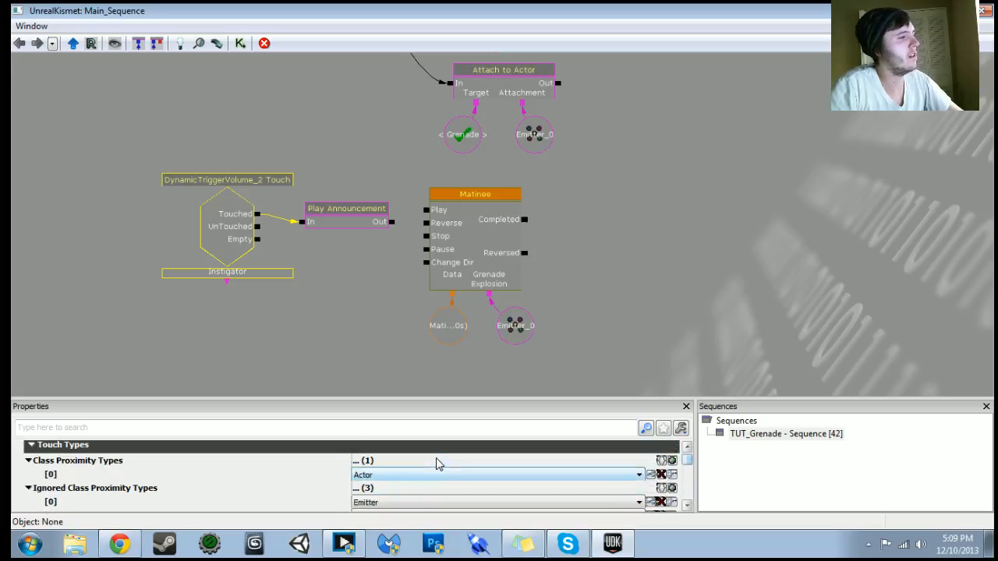
{"action": "scroll", "coordinate": [178, 489], "scroll_direction": "down", "scroll_amount": 5}
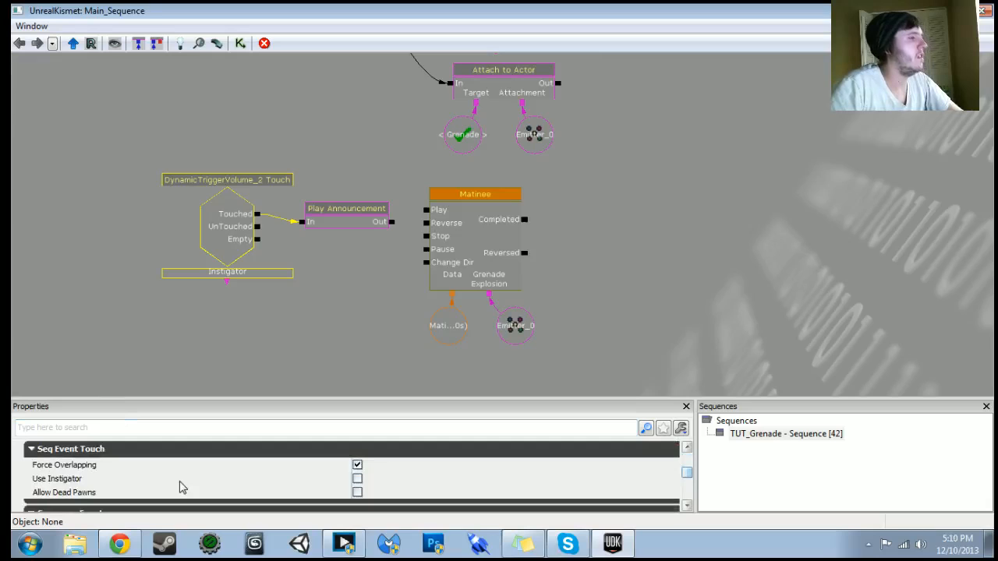
{"action": "scroll", "coordinate": [178, 487], "scroll_direction": "down", "scroll_amount": 5}
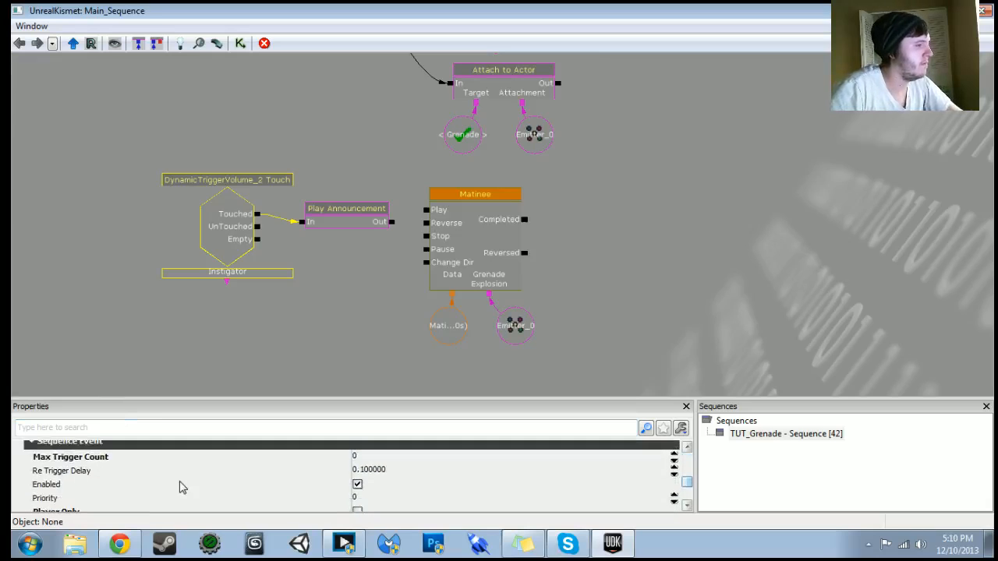
{"action": "scroll", "coordinate": [178, 487], "scroll_direction": "down", "scroll_amount": 4}
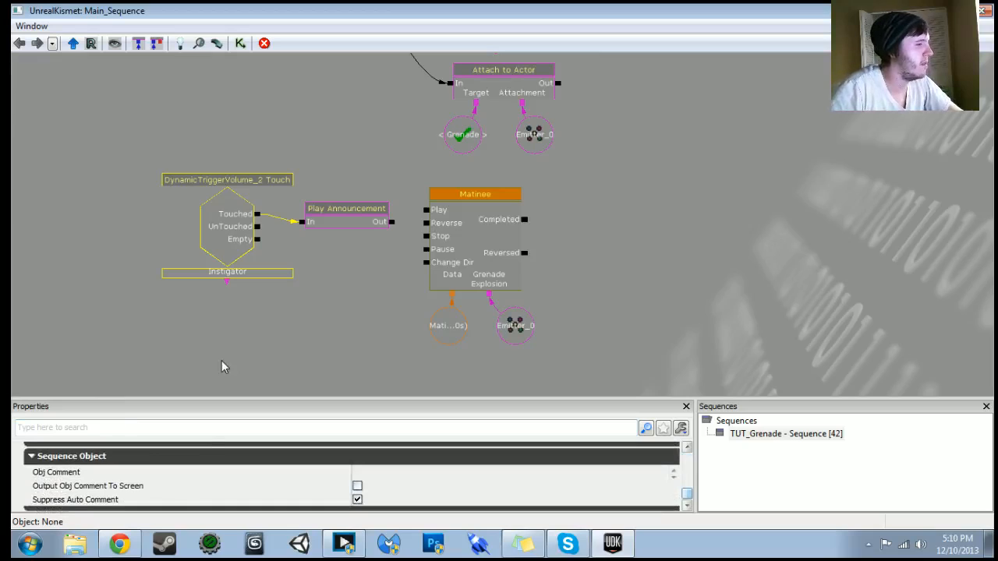
{"action": "left_click", "coordinate": [357, 486]}
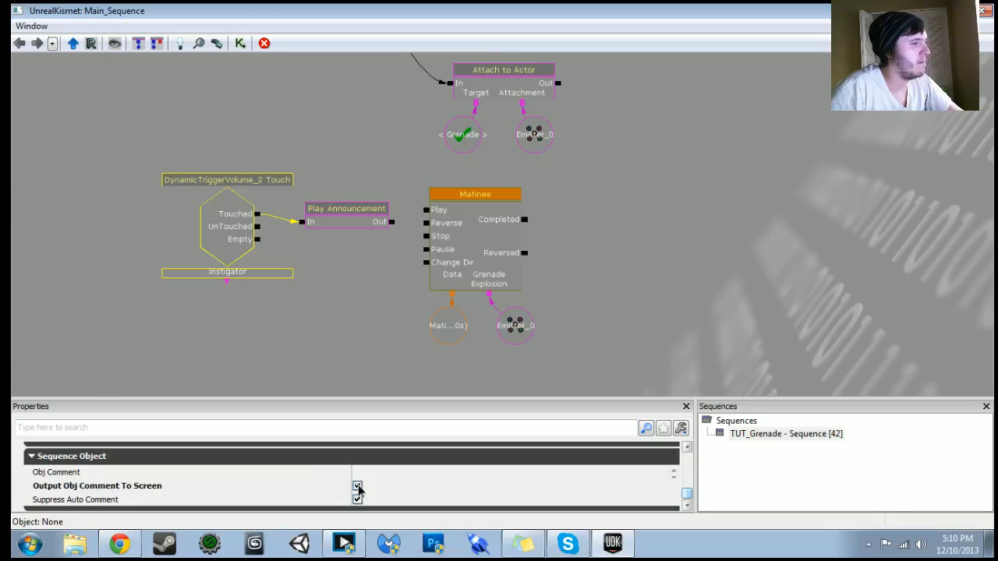
{"action": "left_click", "coordinate": [357, 486]}
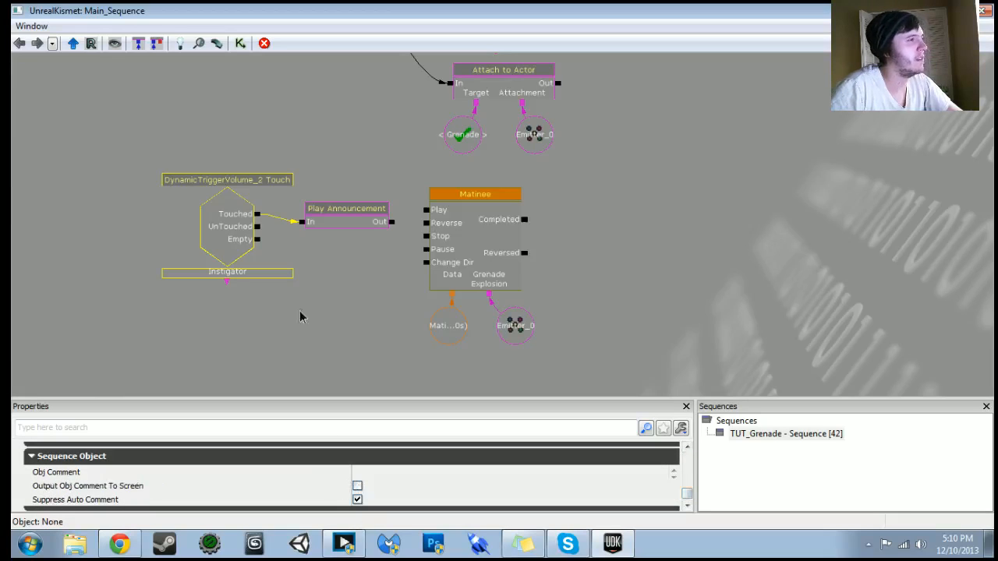
{"action": "scroll", "coordinate": [343, 318], "scroll_direction": "up", "scroll_amount": 3}
{"action": "scroll", "coordinate": [312, 312], "scroll_direction": "down", "scroll_amount": 4}
- Move the Matinee node with its data and Emitter_0 variables farther away from the Play Announcement action
{"action": "left_click", "coordinate": [433, 181]}
{"action": "left_click_drag", "start_coordinate": [430, 176], "coordinate": [546, 344], "text": "ctrl+alt"}
{"action": "left_click_drag", "start_coordinate": [469, 238], "coordinate": [753, 243], "text": "ctrl"}
- Create an object variable on the Touch event's Instigator, add a Log action after Play Announcement, and link the variable as its target
{"action": "left_click", "coordinate": [323, 260]}
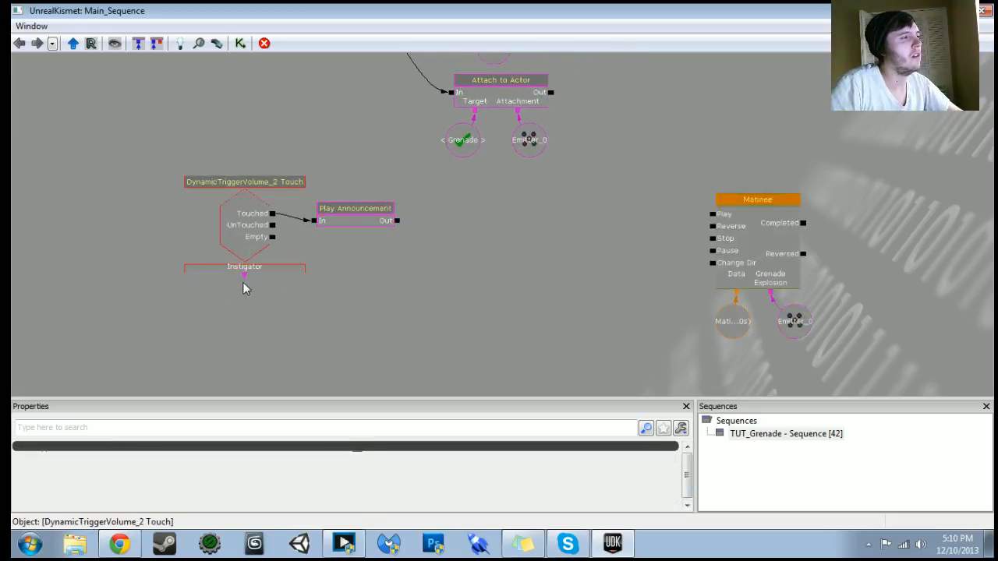
{"action": "right_click", "coordinate": [244, 285]}
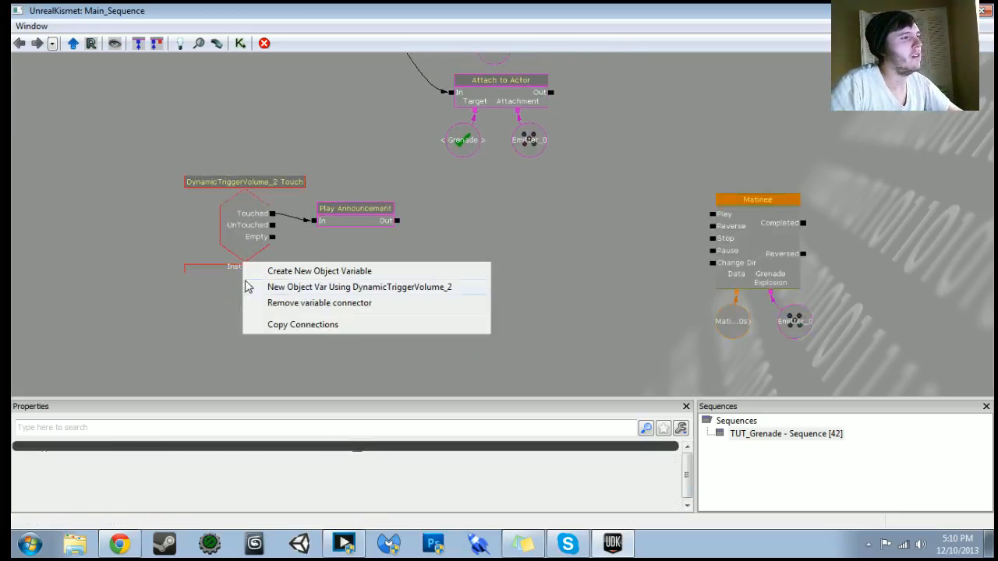
{"action": "left_click", "coordinate": [285, 272]}
{"action": "left_click", "coordinate": [460, 223]}
{"action": "left_click_drag", "start_coordinate": [397, 221], "coordinate": [447, 242]}
{"action": "left_click_drag", "start_coordinate": [244, 293], "coordinate": [245, 296]}
- Minimize Kismet, play-test a grenade throw and check the console for logged touch output, then end the preview
{"action": "left_click", "coordinate": [933, 10]}
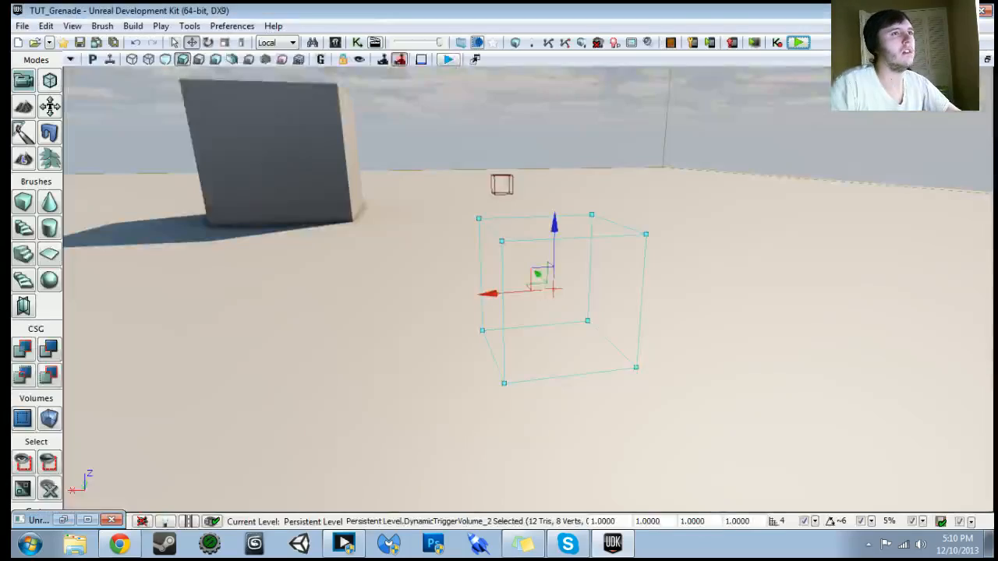
{"action": "left_click", "coordinate": [799, 47]}
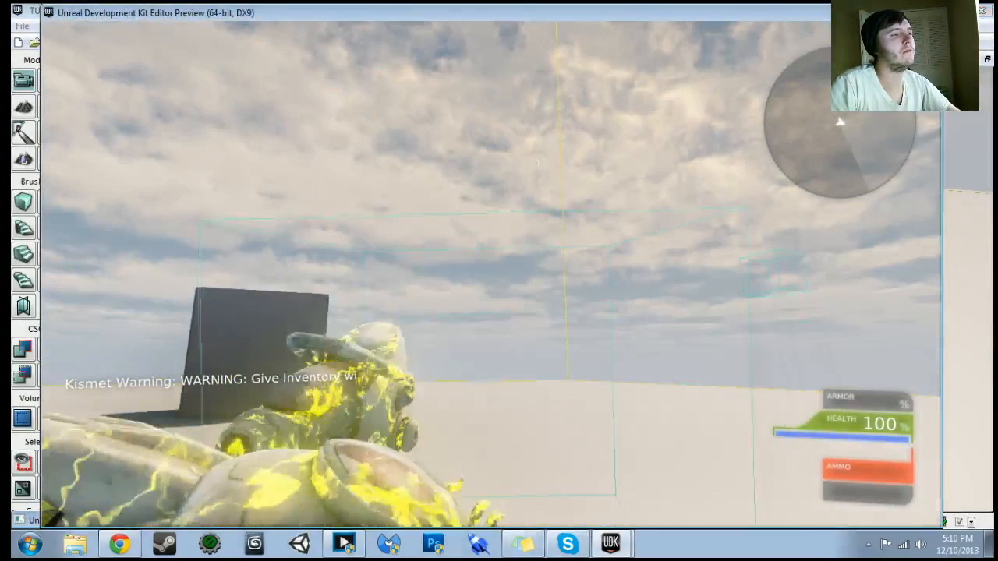
{"action": "key", "text": "grave"}
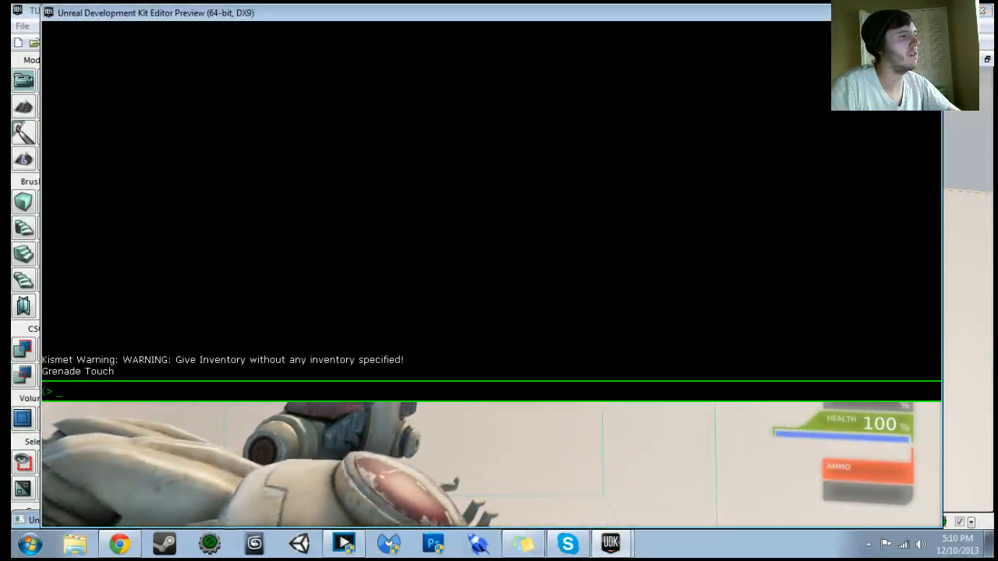
{"action": "key", "text": "grave"}
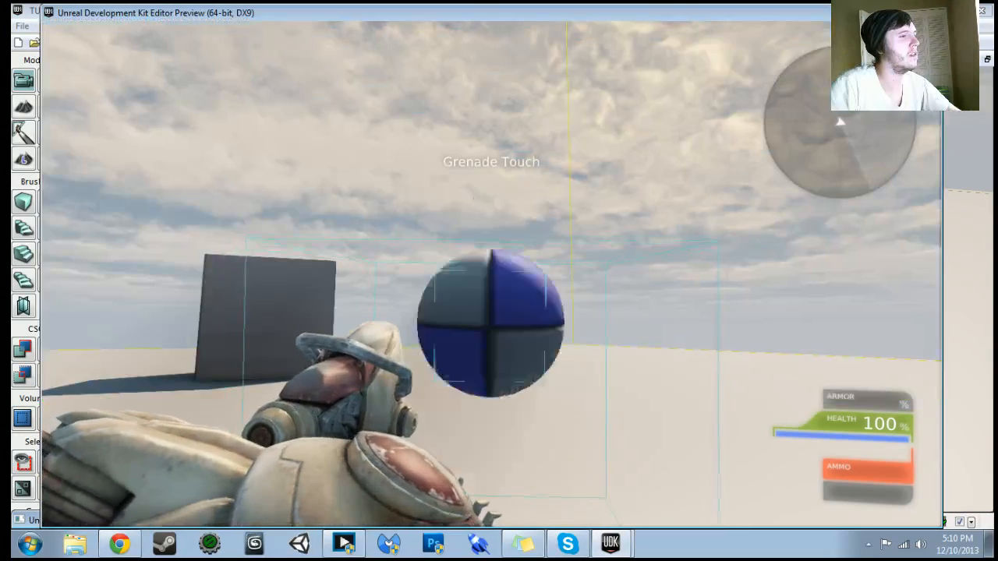
{"action": "key", "text": "grave"}
{"action": "key", "text": "Escape"}
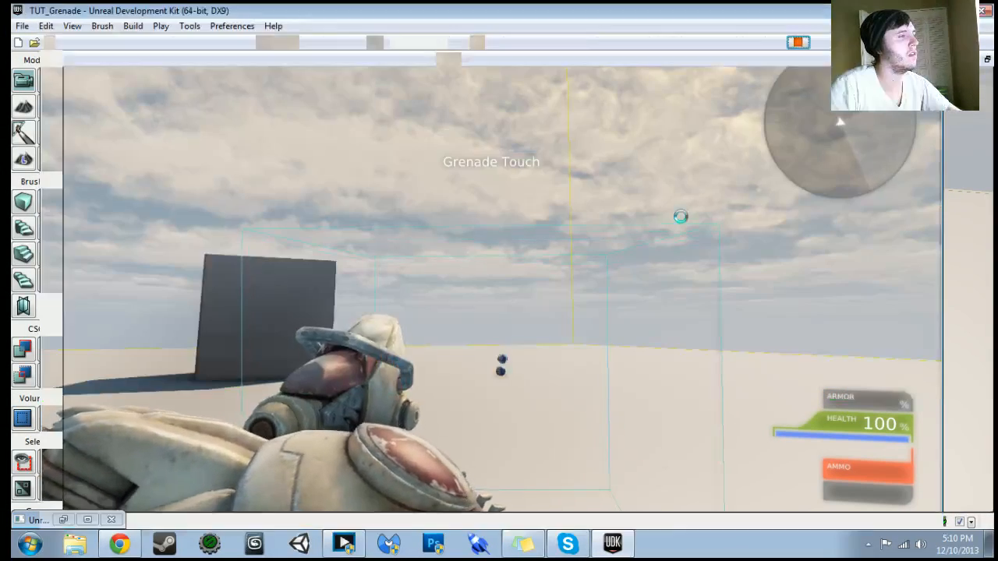
- Reopen Kismet, reposition the Instigator variable, and rewire the Touch event's Touched output from Play Announcement directly to Log
{"action": "left_click", "coordinate": [357, 43]}
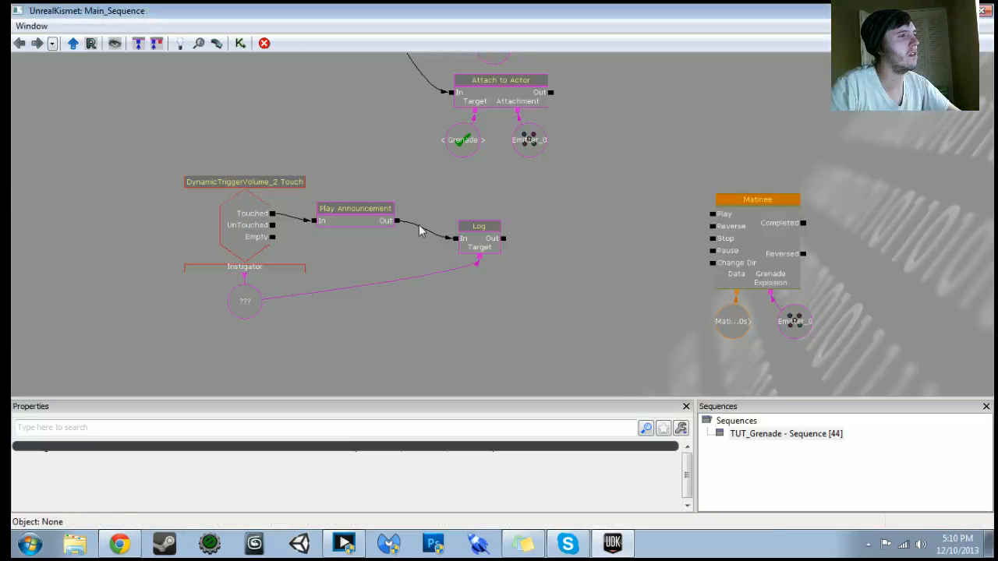
{"action": "left_click", "coordinate": [245, 304]}
{"action": "left_click_drag", "start_coordinate": [245, 306], "coordinate": [278, 325], "text": "ctrl"}
{"action": "scroll", "coordinate": [386, 190], "scroll_direction": "down", "scroll_amount": 5}
{"action": "left_click_drag", "start_coordinate": [385, 189], "coordinate": [385, 425]}
{"action": "left_click_drag", "start_coordinate": [400, 171], "coordinate": [400, 438]}
{"action": "left_click_drag", "start_coordinate": [417, 125], "coordinate": [432, 242]}
{"action": "scroll", "coordinate": [432, 276], "scroll_direction": "up", "scroll_amount": 3}
{"action": "left_click_drag", "start_coordinate": [433, 389], "coordinate": [432, 45]}
{"action": "left_click_drag", "start_coordinate": [432, 369], "coordinate": [433, 9]}
{"action": "left_click_drag", "start_coordinate": [447, 139], "coordinate": [442, 101]}
{"action": "left_click_drag", "start_coordinate": [382, 331], "coordinate": [388, 192]}
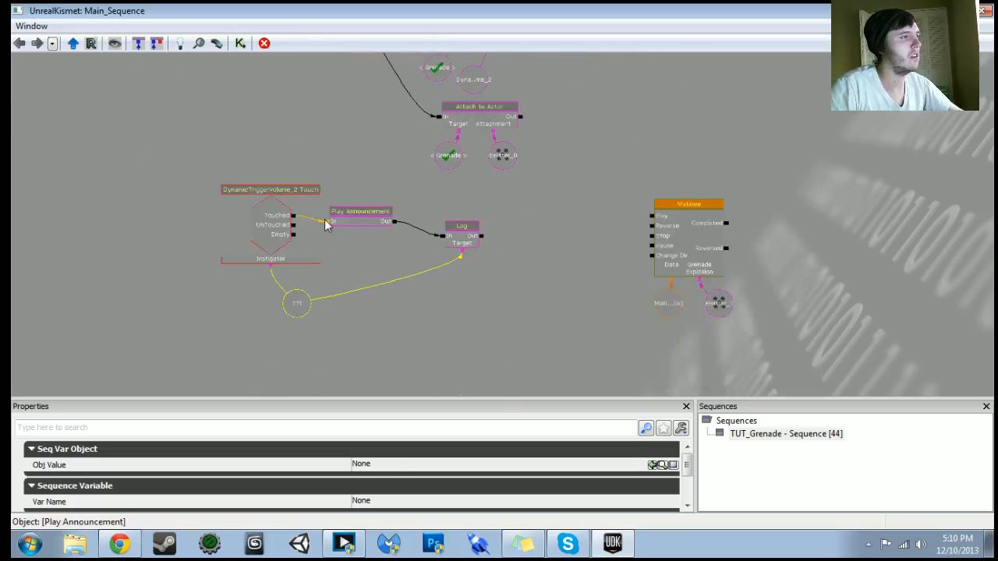
{"action": "left_click", "coordinate": [325, 222], "text": "alt"}
{"action": "left_click_drag", "start_coordinate": [294, 216], "coordinate": [441, 236]}
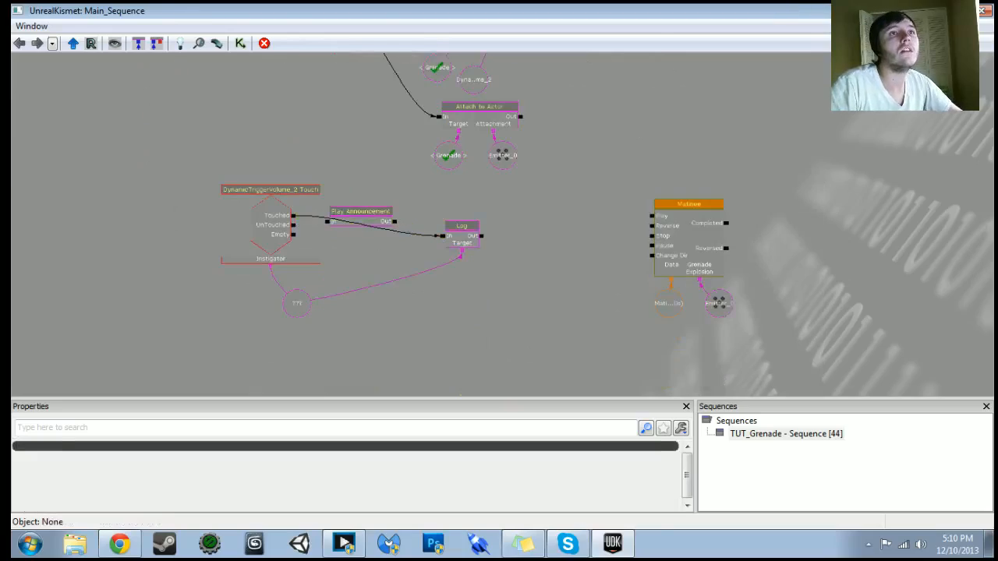
- Play-test grenade throws with Touched wired straight to Log, check the console for output, and end the preview
{"action": "left_click", "coordinate": [958, 11]}
{"action": "left_click", "coordinate": [799, 44]}
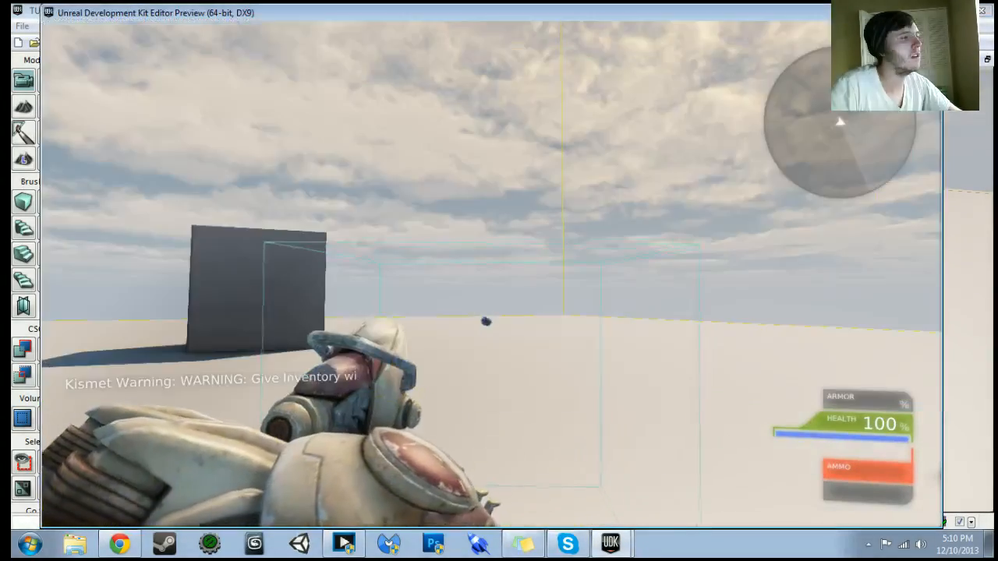
{"action": "key", "text": "grave"}
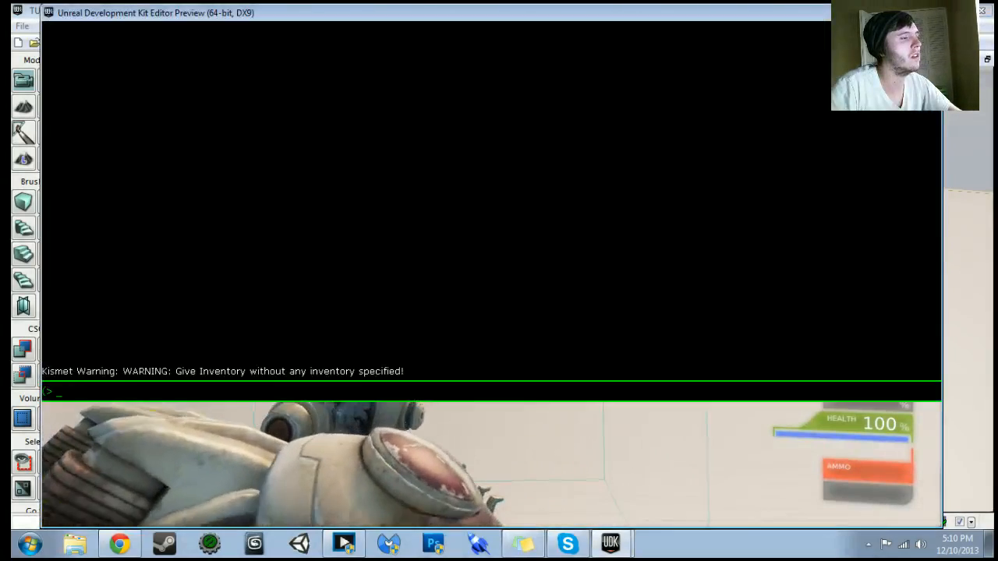
{"action": "key", "text": "grave"}
{"action": "key", "text": "Tab"}
{"action": "key", "text": "Tab"}
{"action": "key", "text": "grave"}
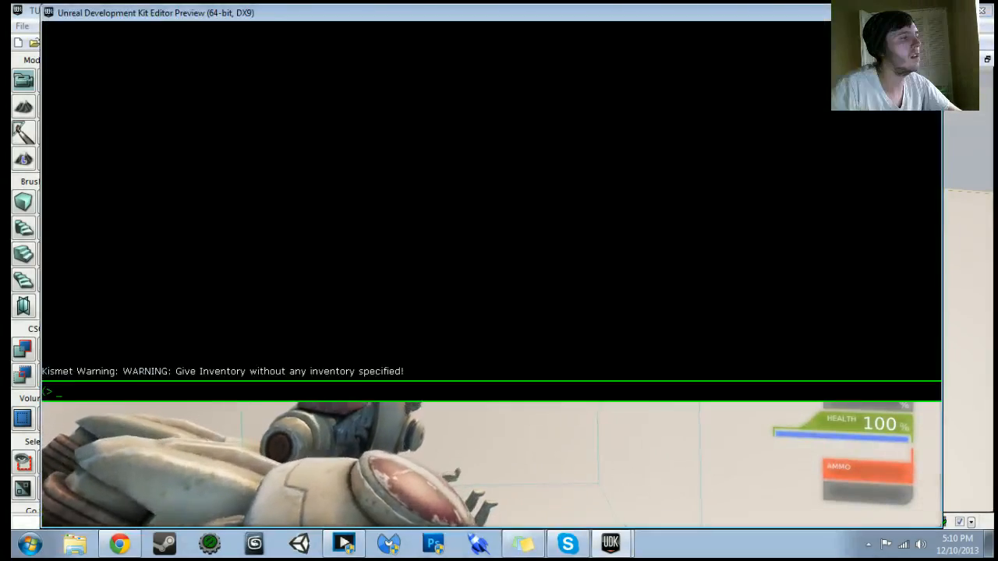
{"action": "key", "text": "grave"}
{"action": "key", "text": "Escape"}
- Delete the Log action and the object variable attached to the Touch event's Instigator
{"action": "left_click_drag", "start_coordinate": [496, 343], "coordinate": [391, 297]}
{"action": "left_click", "coordinate": [353, 289]}
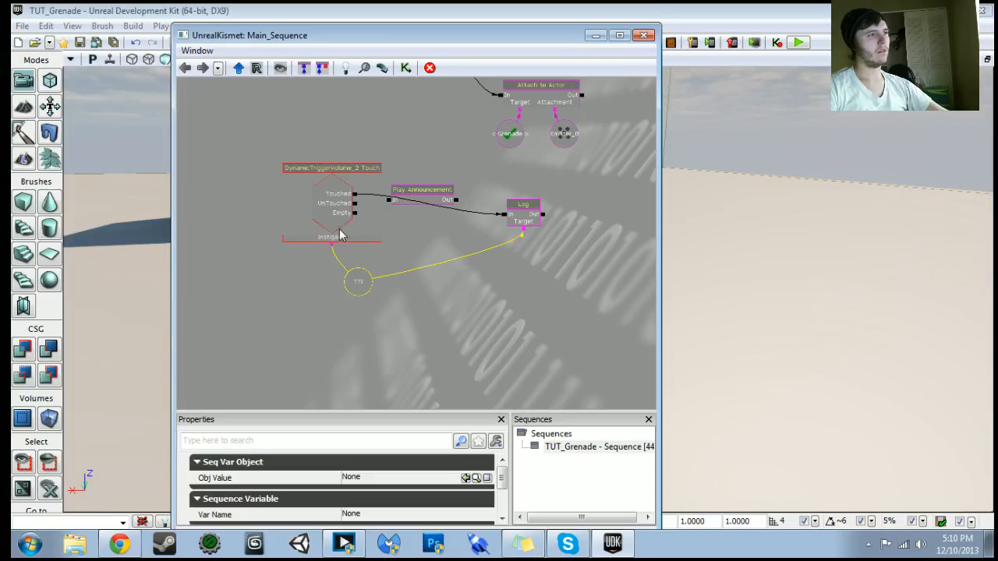
{"action": "left_click", "coordinate": [339, 220]}
{"action": "left_click", "coordinate": [522, 222]}
{"action": "key", "text": "Delete"}
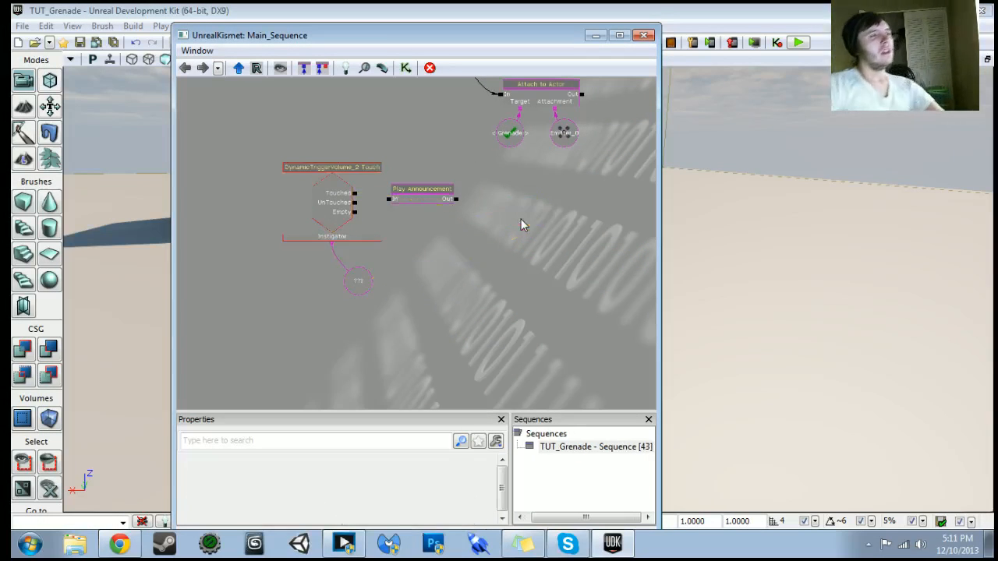
{"action": "left_click", "coordinate": [353, 282]}
{"action": "key", "text": "Delete"}
- Maximize Kismet, add a fourth ignored class proximity type to the DynamicTriggerVolume_2 Touch event, and set it to KActor
{"action": "left_click", "coordinate": [394, 201]}
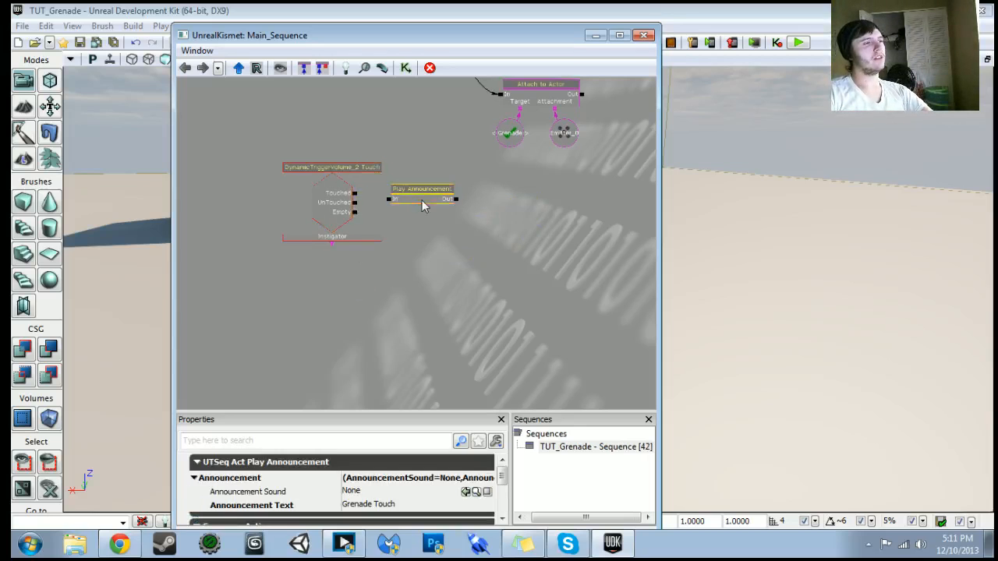
{"action": "left_click", "coordinate": [302, 225]}
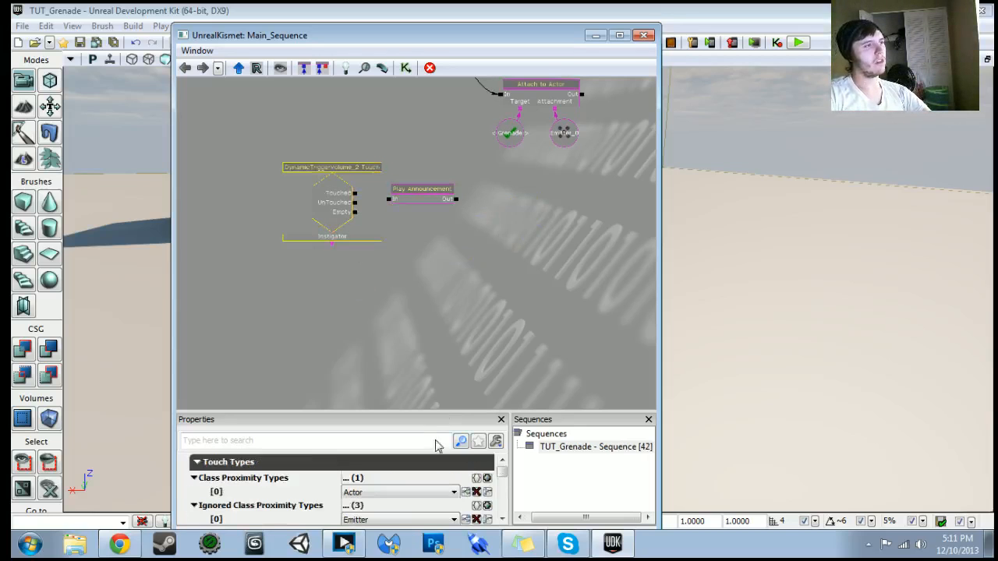
{"action": "left_click", "coordinate": [619, 35]}
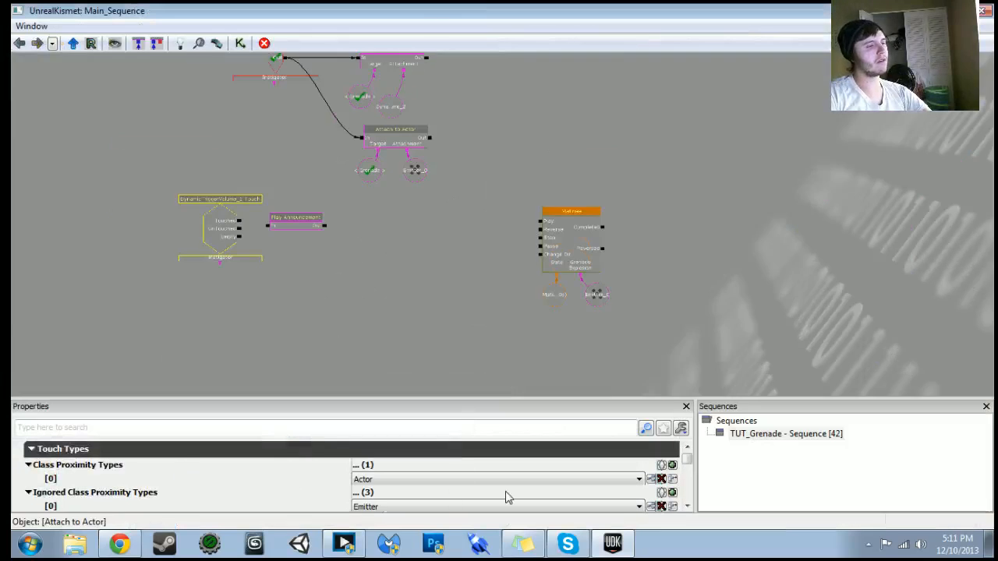
{"action": "left_click", "coordinate": [687, 506]}
{"action": "left_click", "coordinate": [687, 505]}
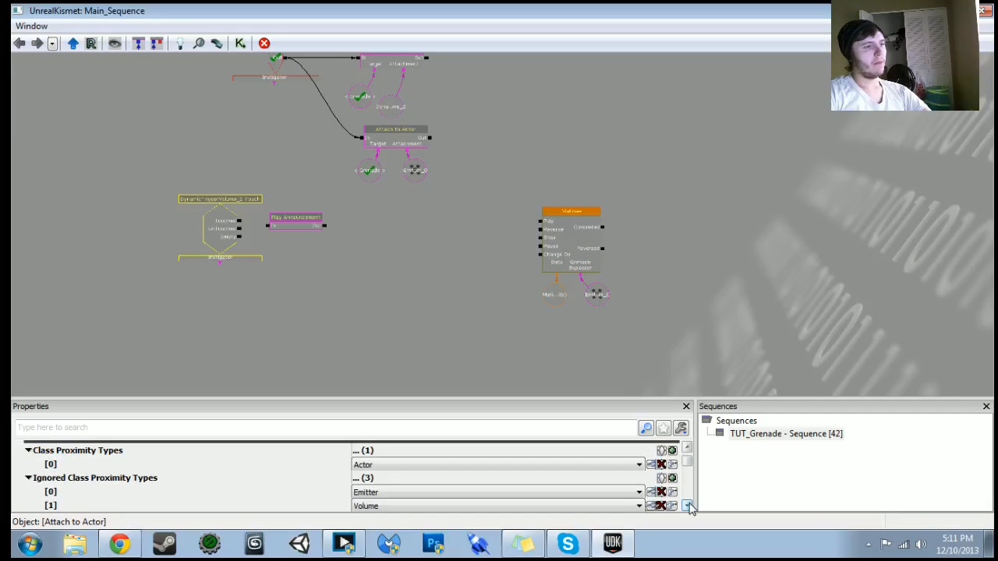
{"action": "left_click", "coordinate": [687, 506]}
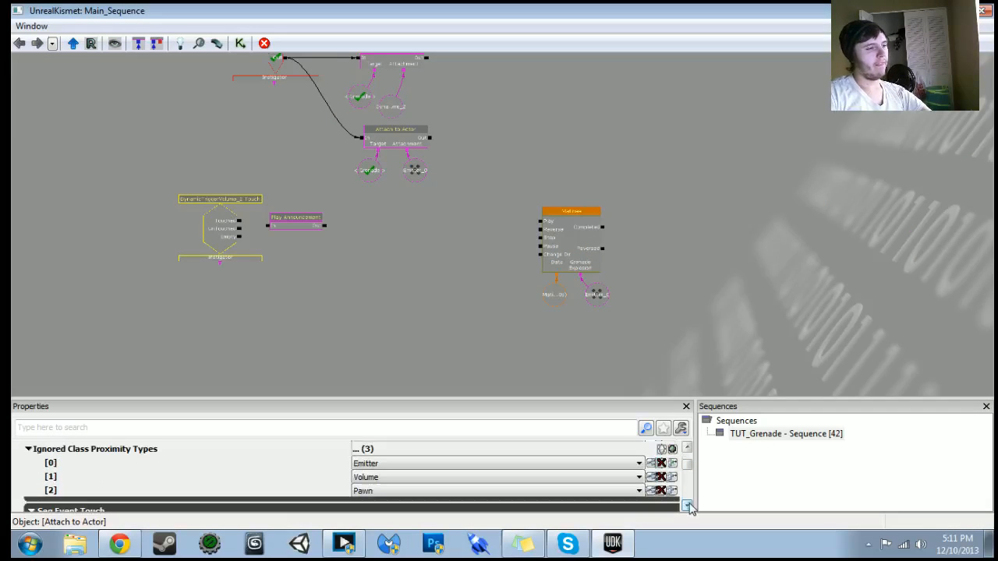
{"action": "left_click", "coordinate": [672, 449]}
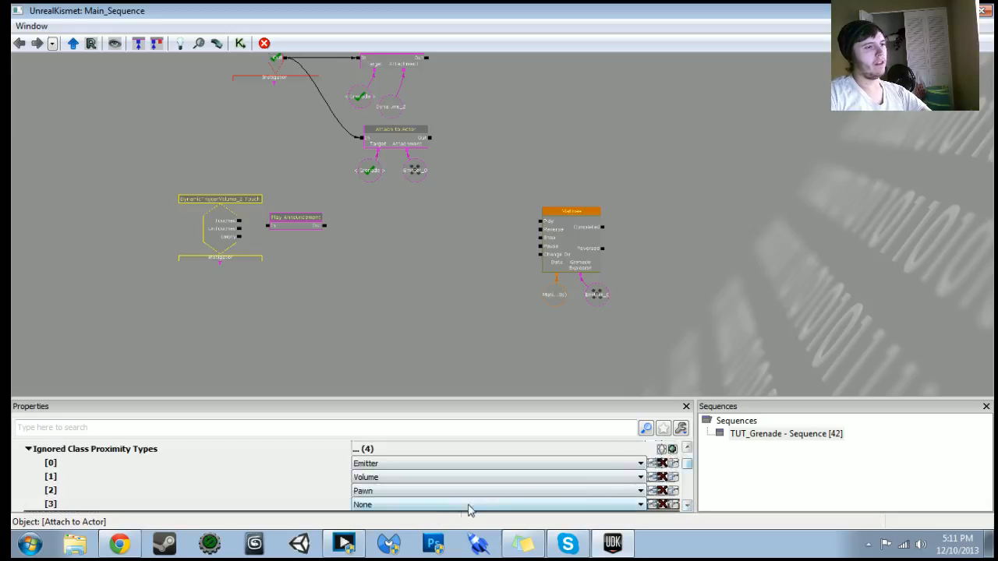
{"action": "scroll", "coordinate": [453, 508], "scroll_direction": "down", "scroll_amount": 5}
{"action": "scroll", "coordinate": [426, 493], "scroll_direction": "up", "scroll_amount": 1}
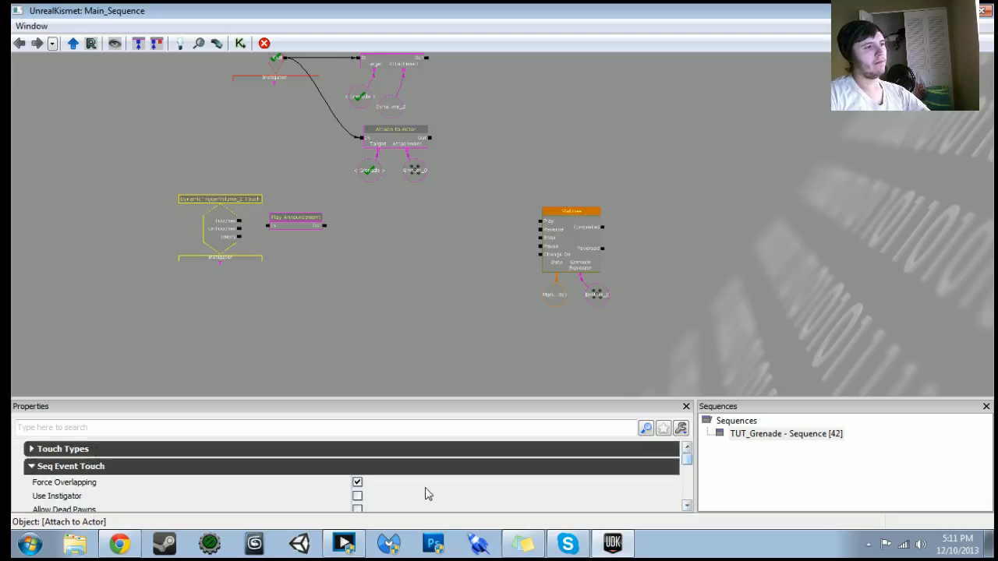
{"action": "scroll", "coordinate": [413, 449], "scroll_direction": "up", "scroll_amount": 2}
{"action": "scroll", "coordinate": [434, 463], "scroll_direction": "down", "scroll_amount": 2}
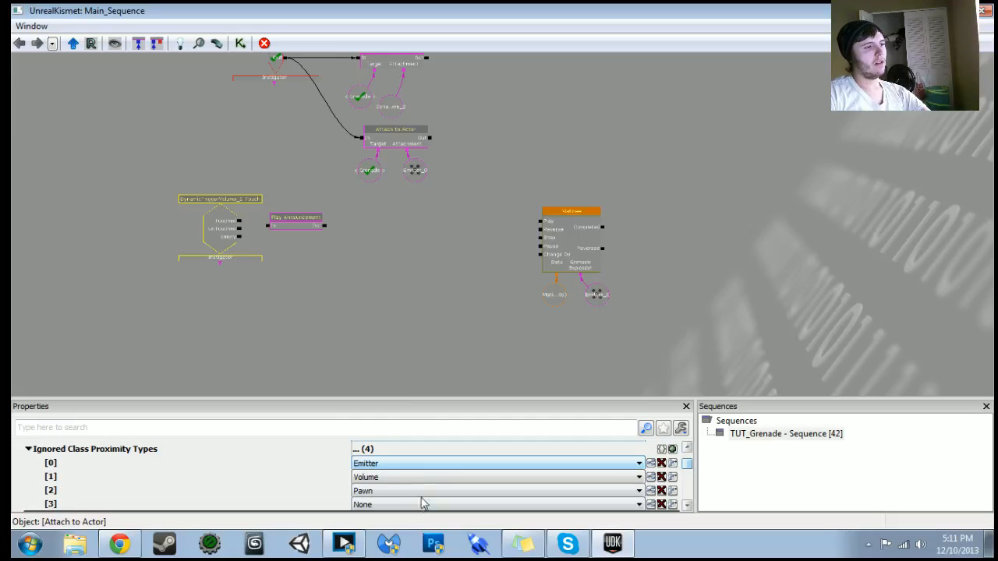
{"action": "left_click", "coordinate": [418, 504]}
{"action": "key", "text": "k"}
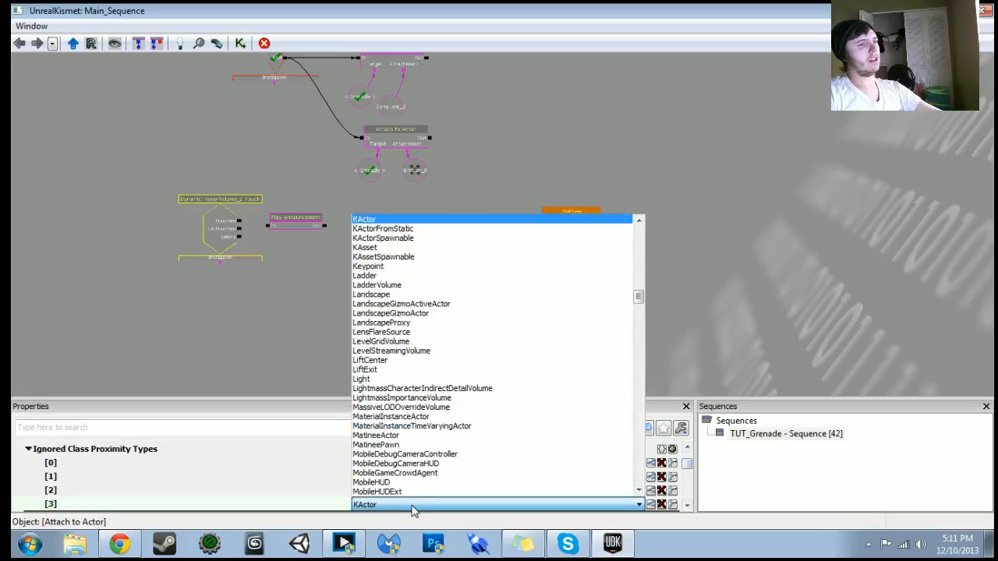
{"action": "left_click", "coordinate": [367, 219]}
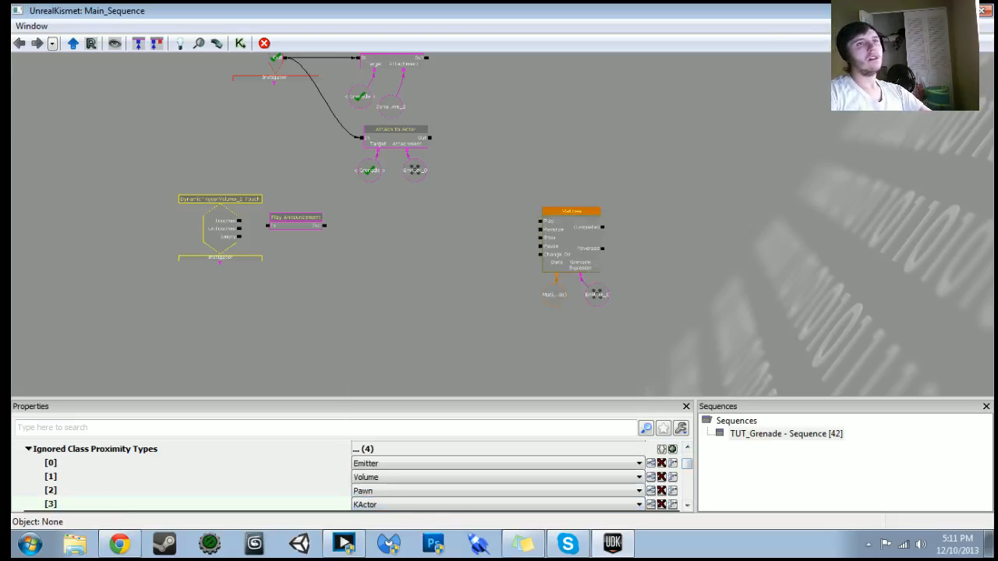
- Minimize Kismet and play-test a grenade throw with KActor ignored, then end the preview
{"action": "left_click", "coordinate": [935, 11]}
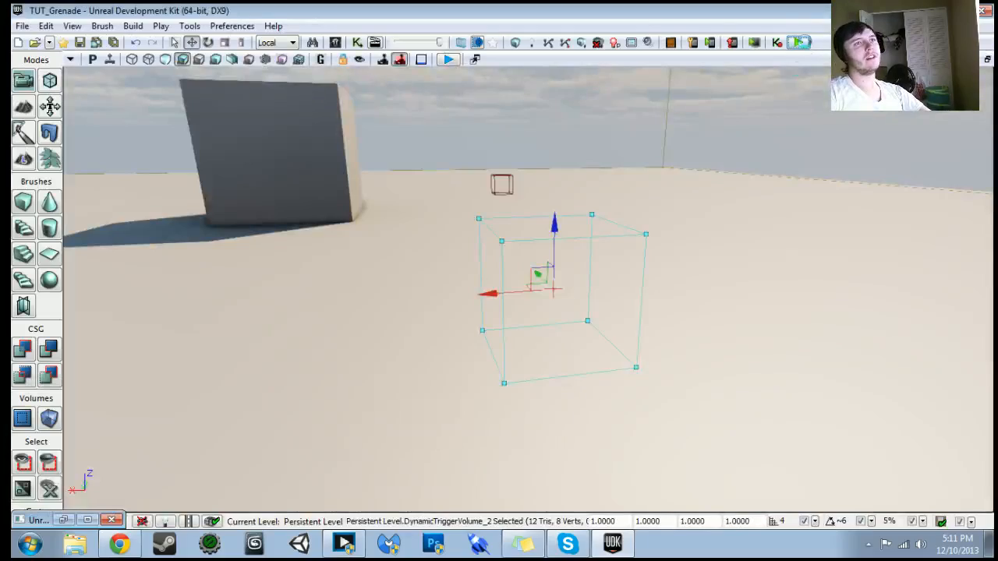
{"action": "left_click", "coordinate": [799, 42]}
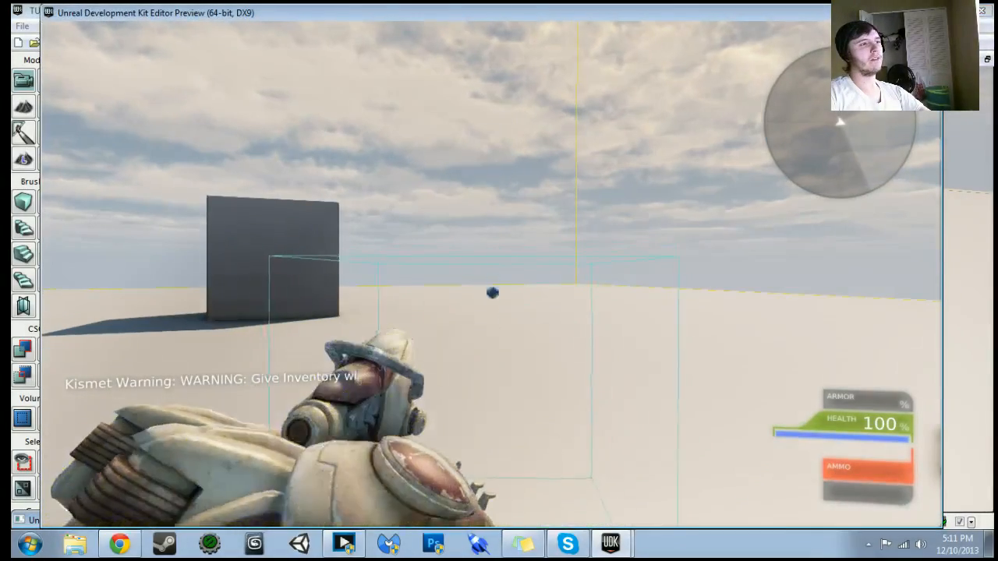
{"action": "key", "text": "Escape"}
- Reconnect the Touch event's Touched output to Play Announcement in Kismet, then play-test grenade throws again and end the preview
{"action": "left_click", "coordinate": [364, 43]}
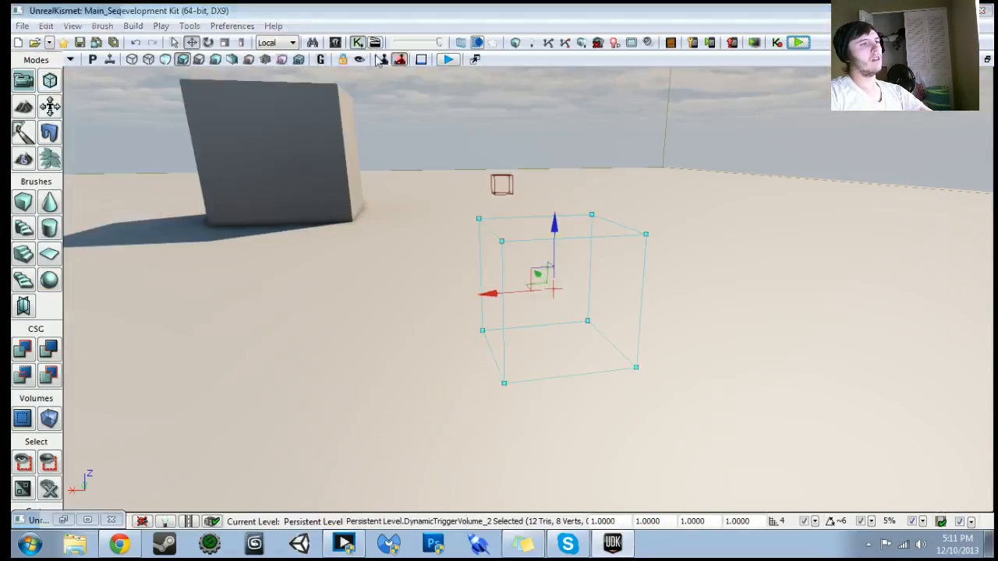
{"action": "left_click_drag", "start_coordinate": [240, 222], "coordinate": [262, 230]}
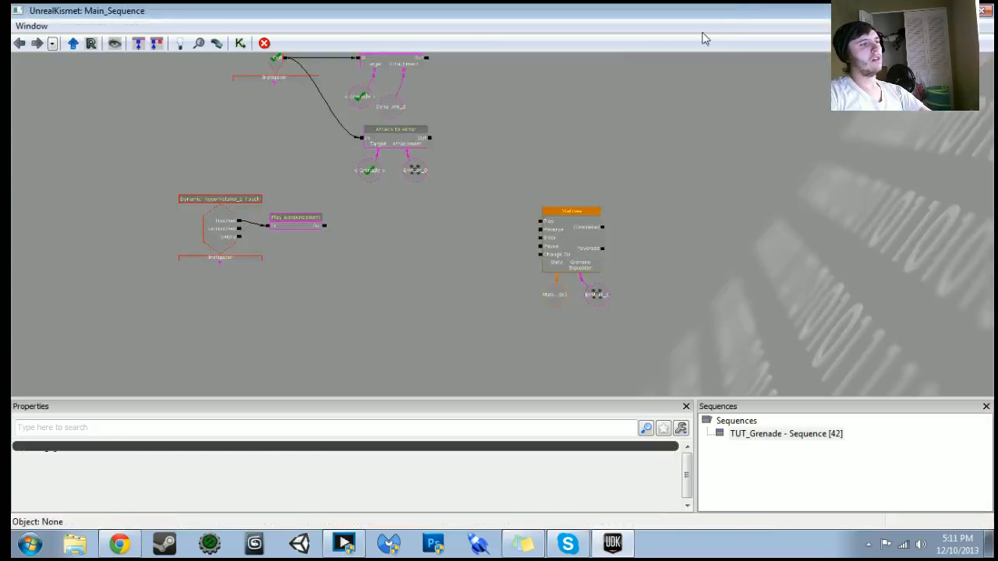
{"action": "left_click", "coordinate": [983, 11]}
{"action": "left_click", "coordinate": [799, 43]}
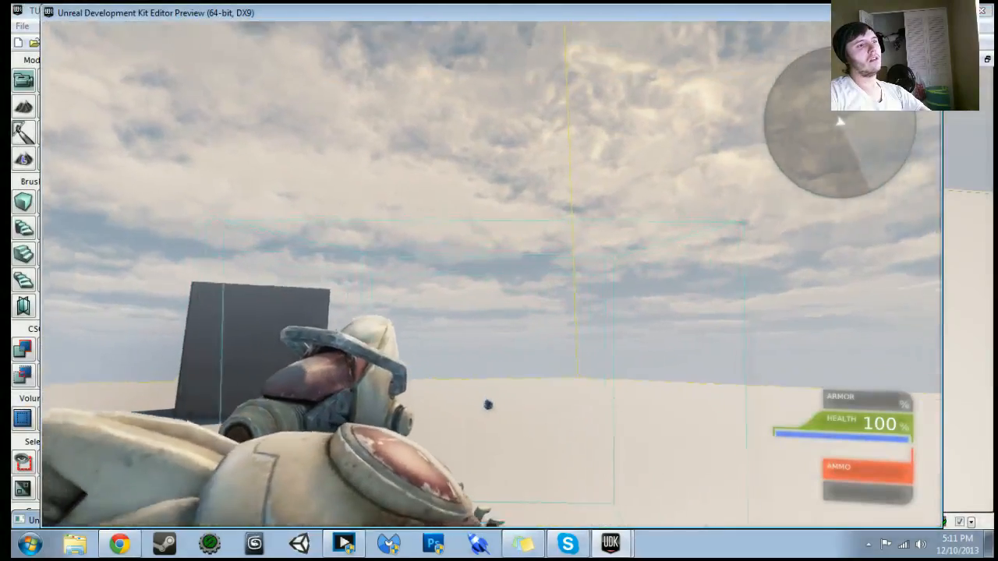
{"action": "key", "text": "d"}
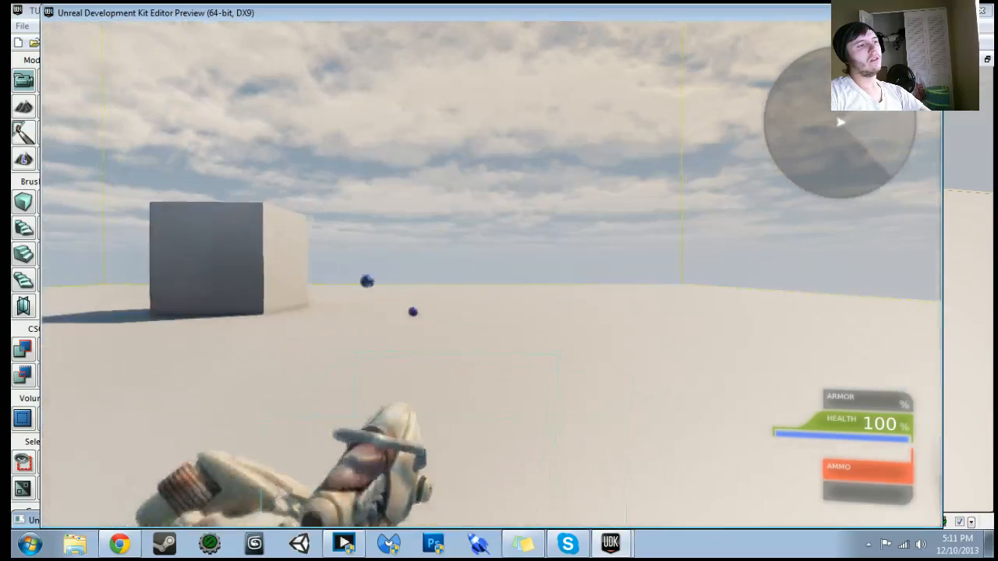
{"action": "key", "text": "Escape"}
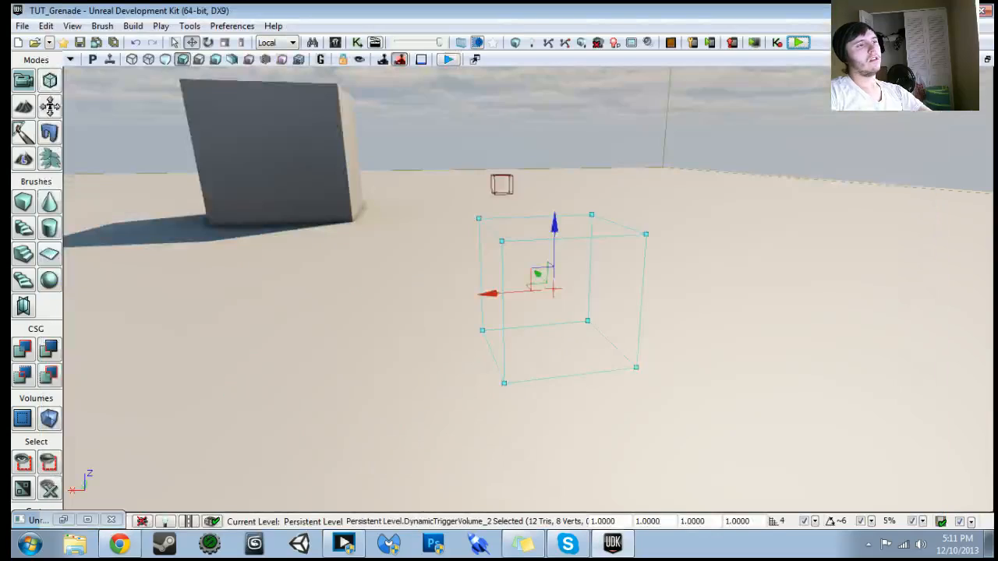
- Reopen Kismet and remove KActor from the Touch event's ignored class proximity types
{"action": "left_click", "coordinate": [357, 42]}
{"action": "scroll", "coordinate": [268, 237], "scroll_direction": "up", "scroll_amount": 4}
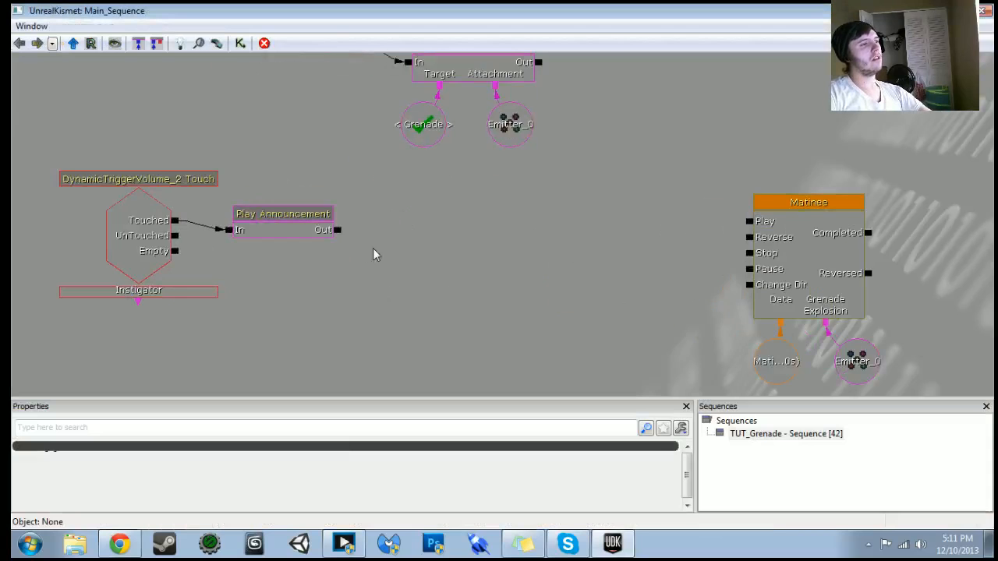
{"action": "left_click", "coordinate": [263, 231]}
{"action": "left_click", "coordinate": [147, 251]}
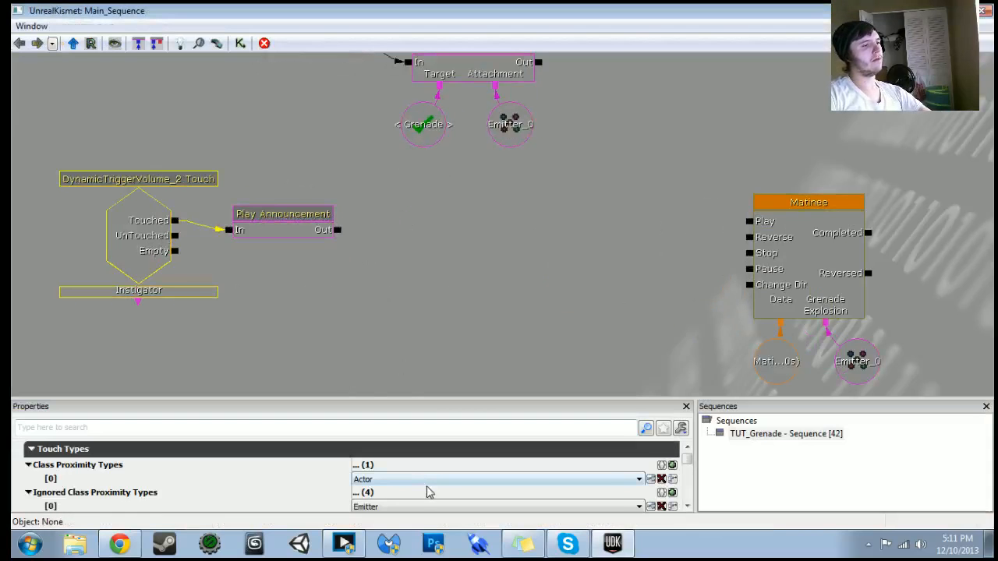
{"action": "left_click", "coordinate": [687, 506]}
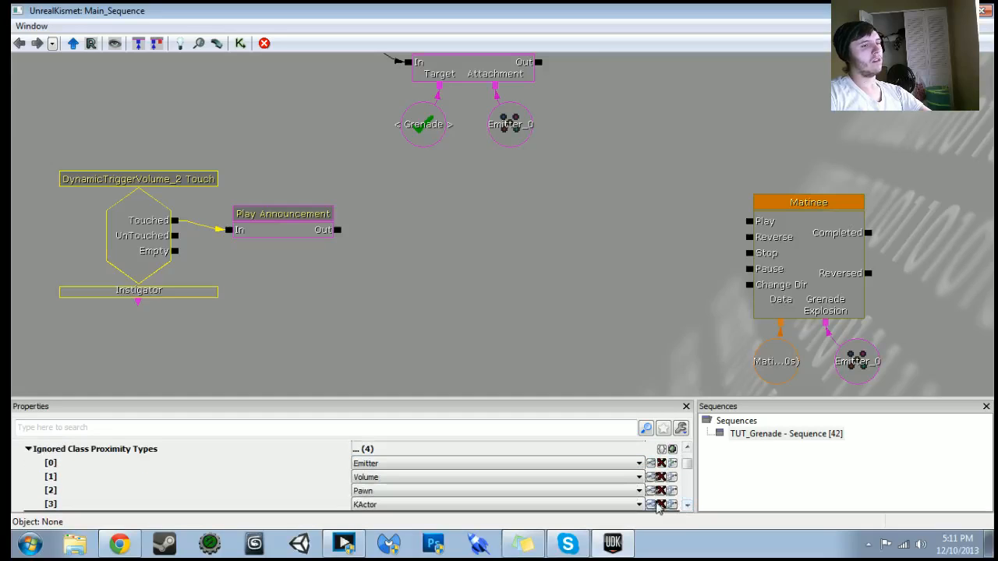
{"action": "left_click", "coordinate": [660, 505]}
- Play-test a grenade throw without KActor in the ignored types, end the preview, and reopen Kismet
{"action": "left_click", "coordinate": [944, 10]}
{"action": "left_click", "coordinate": [801, 43]}
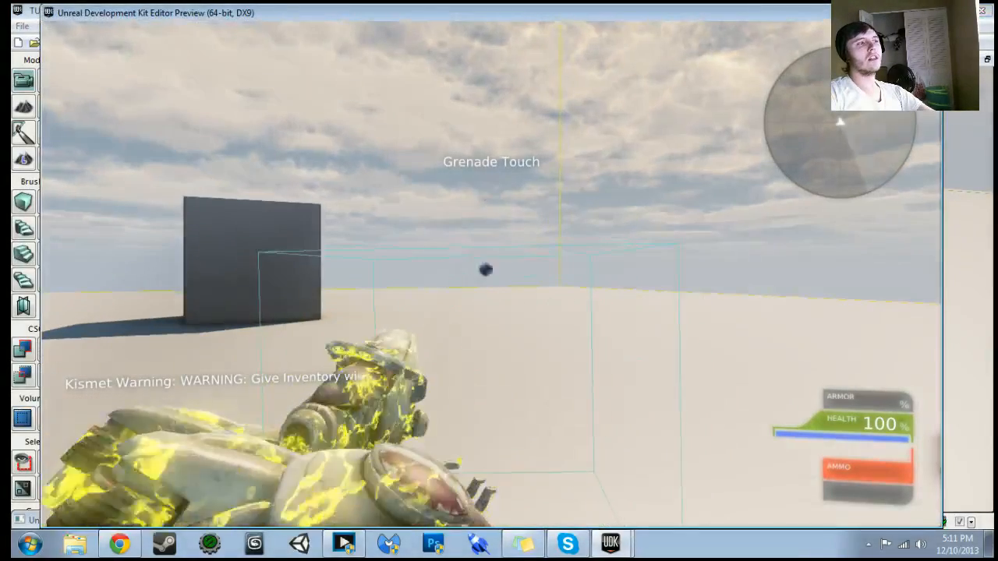
{"action": "key", "text": "Escape"}
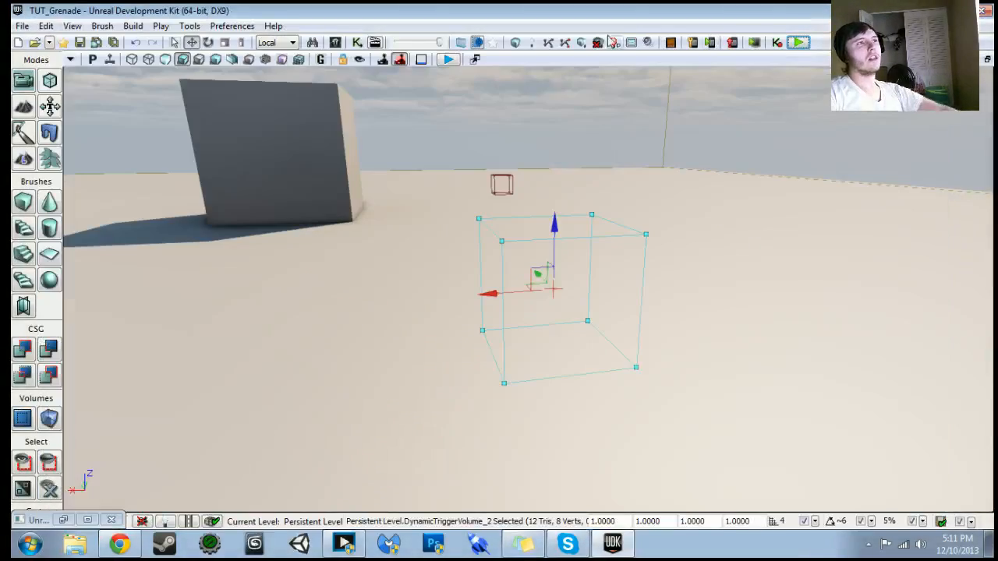
{"action": "left_click", "coordinate": [359, 43]}
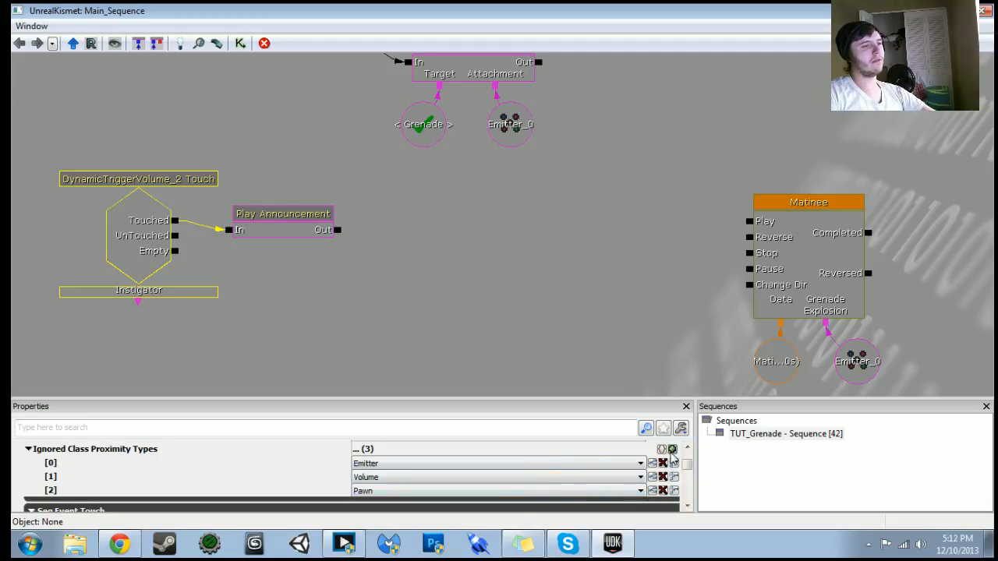
- Add KActorFromStatic as a fourth ignored class proximity type on the DynamicTriggerVolume_2 Touch event and playtest the level
{"action": "left_click", "coordinate": [672, 451]}
{"action": "left_click", "coordinate": [423, 505]}
{"action": "key", "text": "k"}
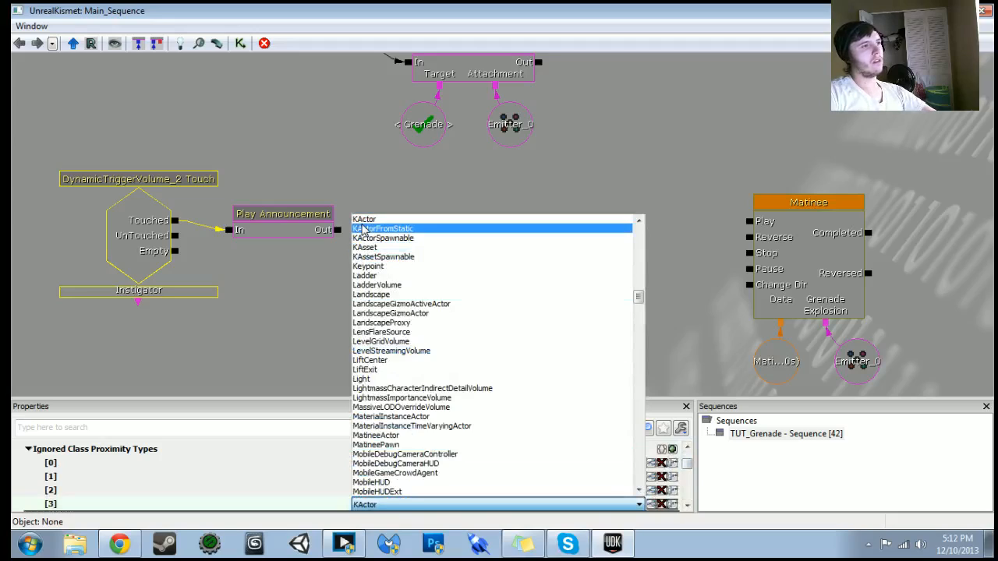
{"action": "left_click", "coordinate": [364, 229]}
{"action": "left_click", "coordinate": [936, 10]}
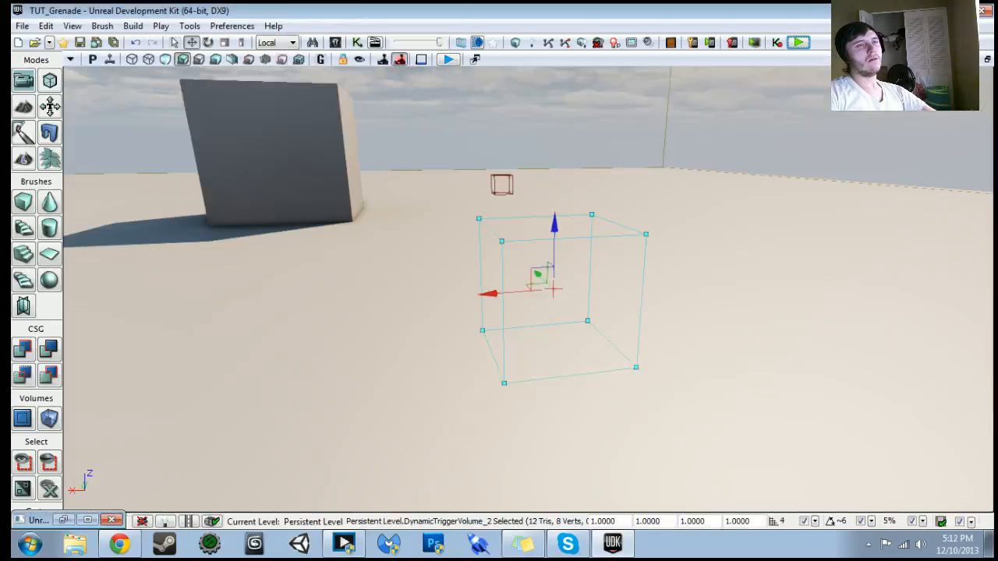
{"action": "left_click", "coordinate": [799, 42]}
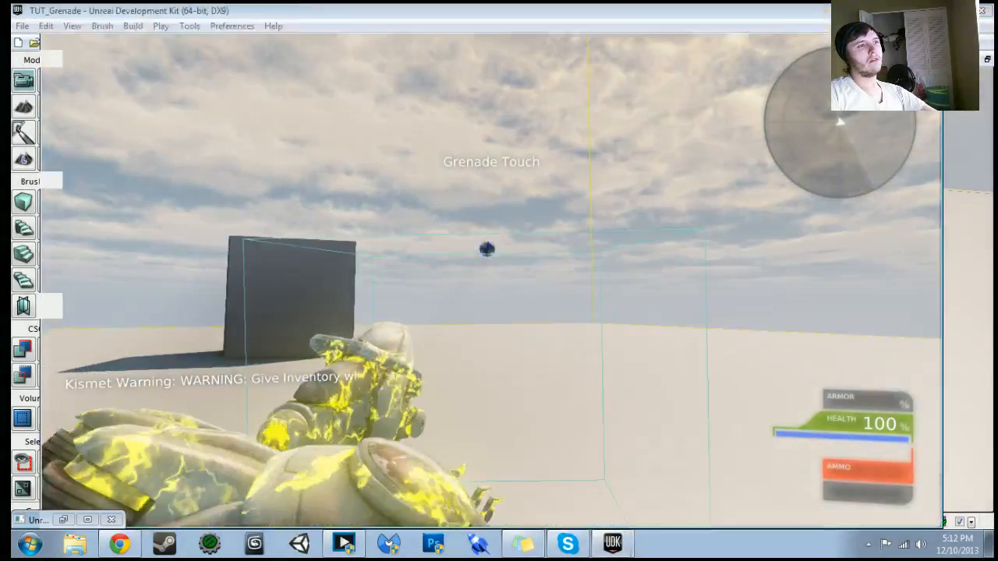
{"action": "key", "text": "Escape"}
- Set the touch event's ignored class proximity type [3] to KActor and playtest the grenade throw
{"action": "left_click", "coordinate": [359, 43]}
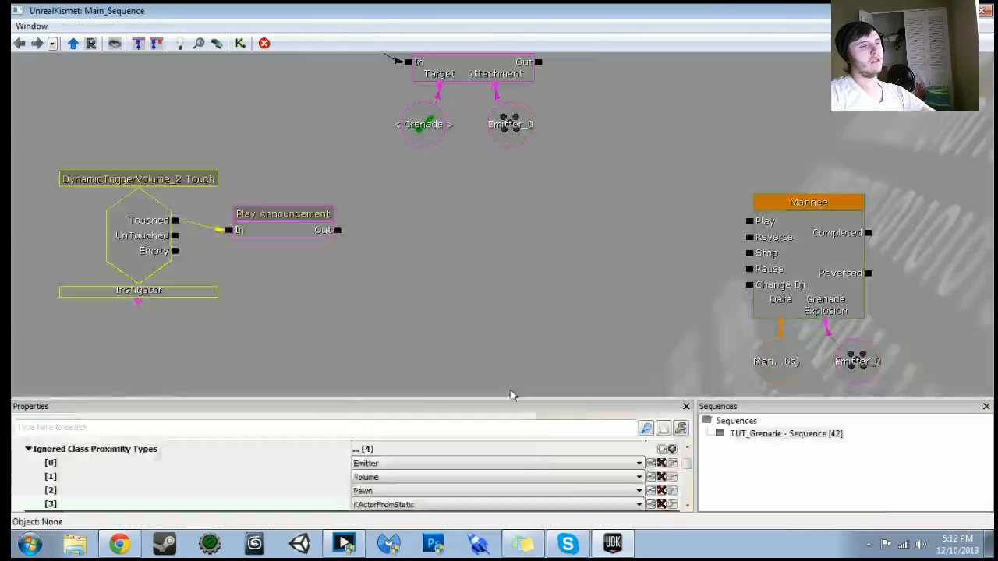
{"action": "left_click", "coordinate": [638, 504]}
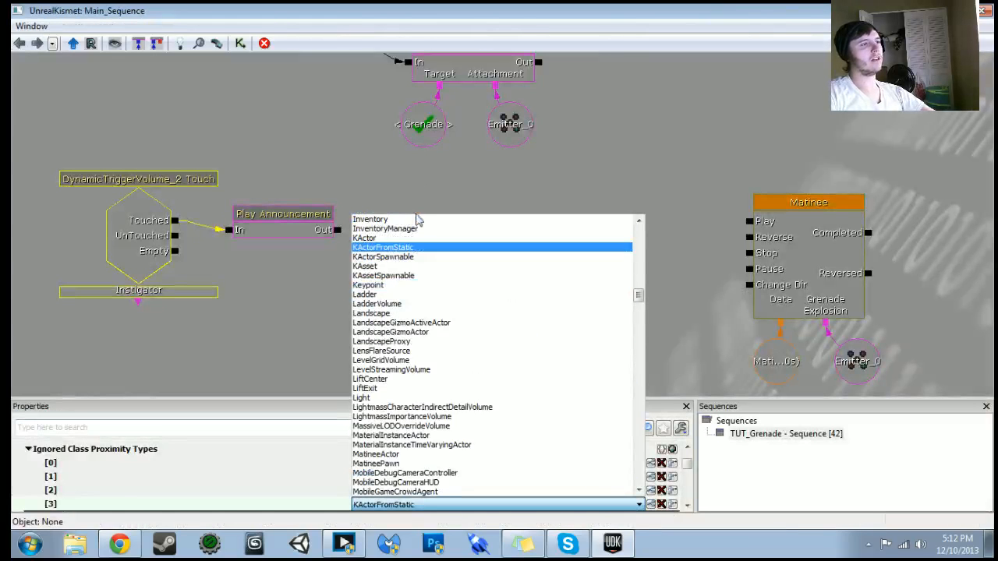
{"action": "left_click", "coordinate": [400, 238]}
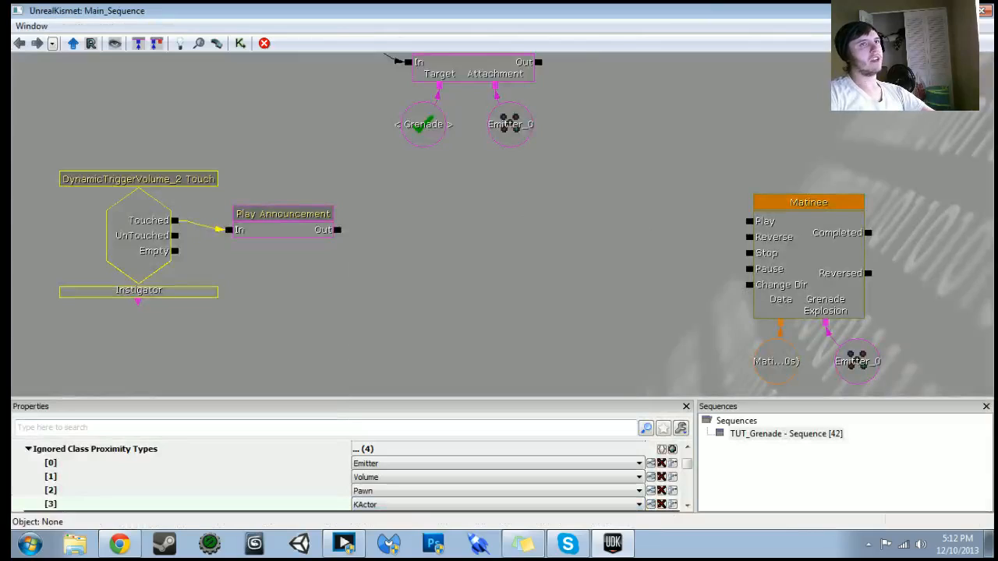
{"action": "left_click", "coordinate": [944, 11]}
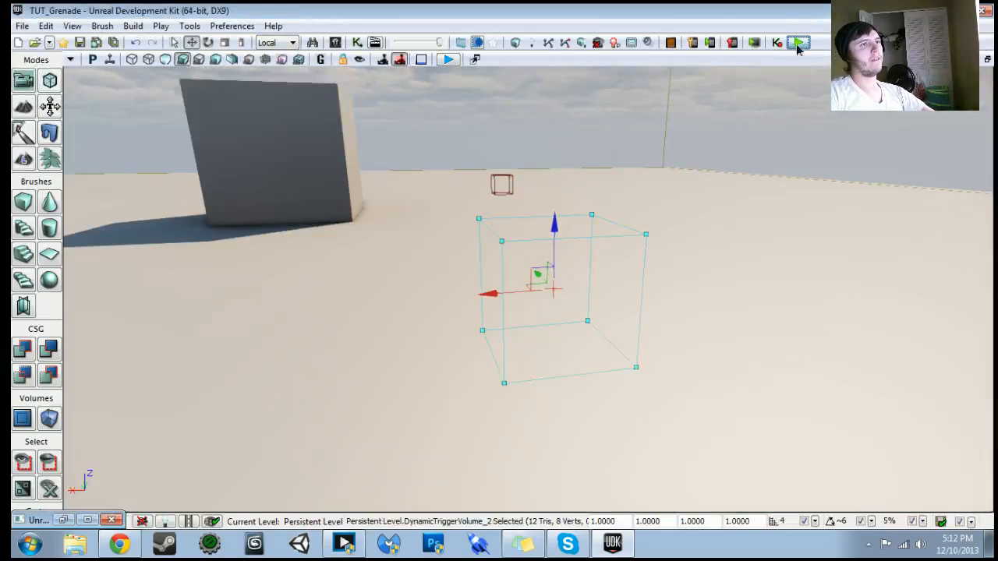
{"action": "left_click", "coordinate": [799, 45]}
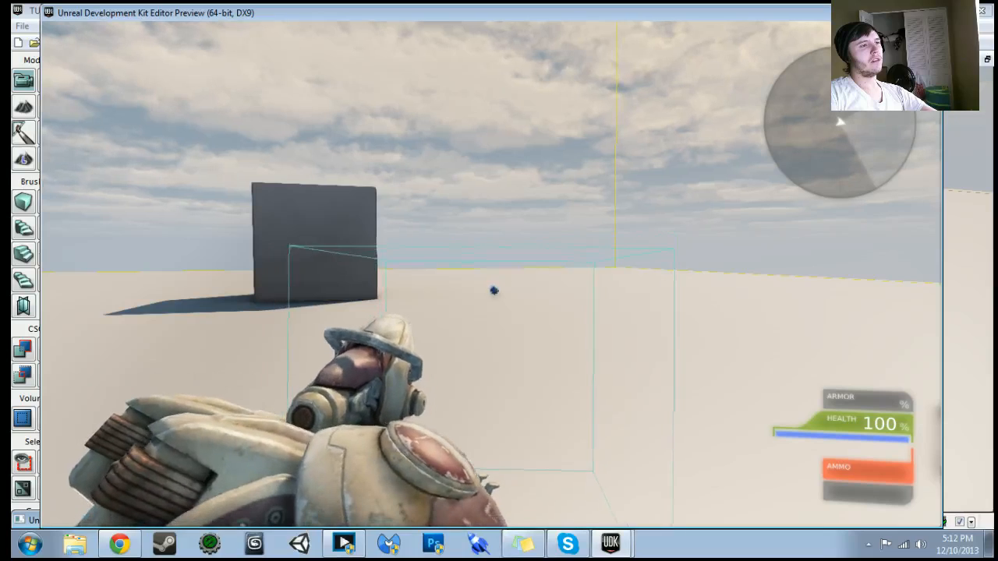
{"action": "key", "text": "Escape"}
- Scale up the selected DynamicTriggerVolume_2 on all axes in the level viewport
{"action": "left_click_drag", "start_coordinate": [492, 274], "coordinate": [492, 327]}
{"action": "key", "text": "space"}
{"action": "key", "text": "space"}
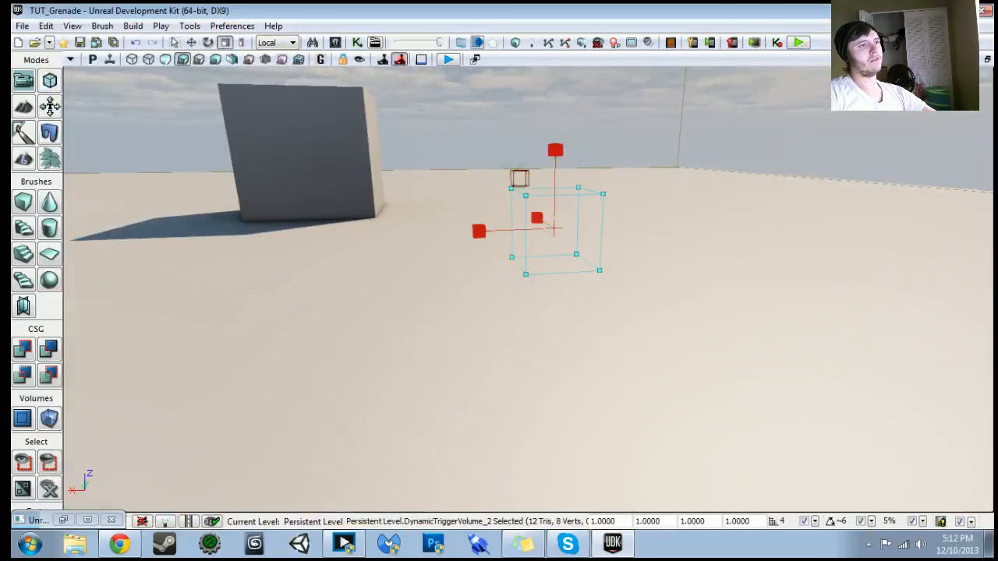
{"action": "left_click_drag", "start_coordinate": [537, 219], "coordinate": [546, 234]}
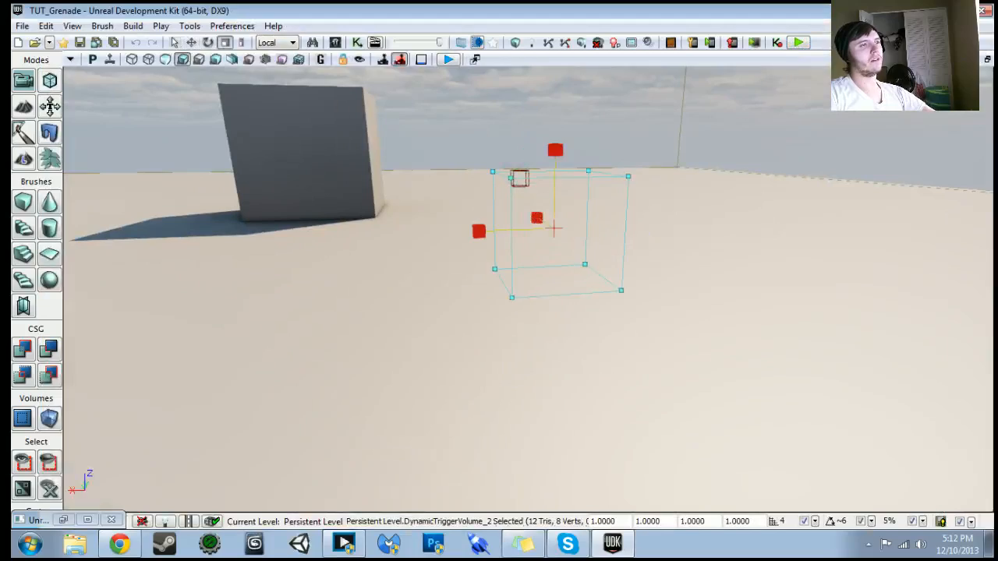
{"action": "key", "text": "space"}
- Playtest the level with the enlarged trigger volume, walking the character towards the grenade
{"action": "left_click", "coordinate": [796, 45]}
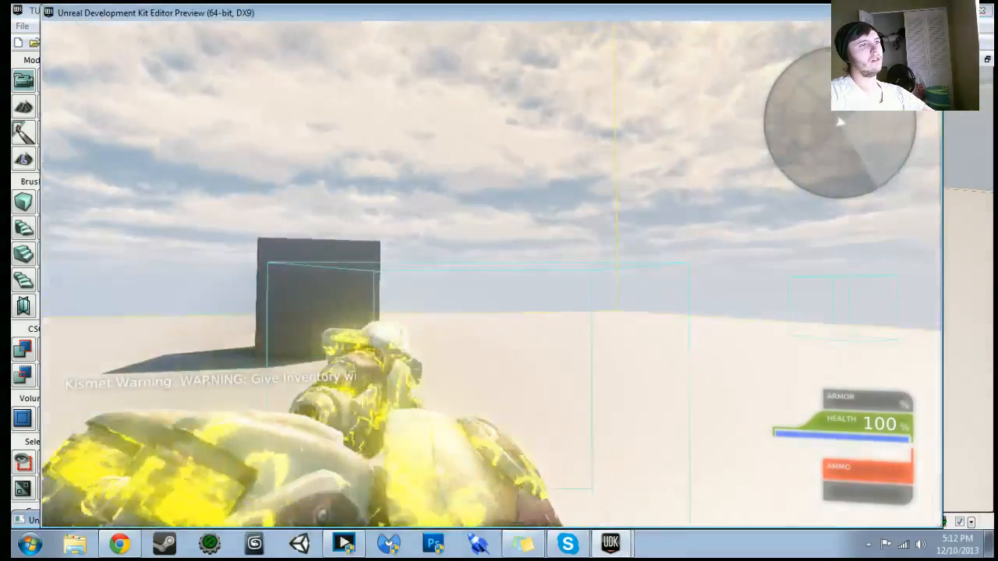
{"action": "key", "text": "w"}
{"action": "key", "text": "w"}
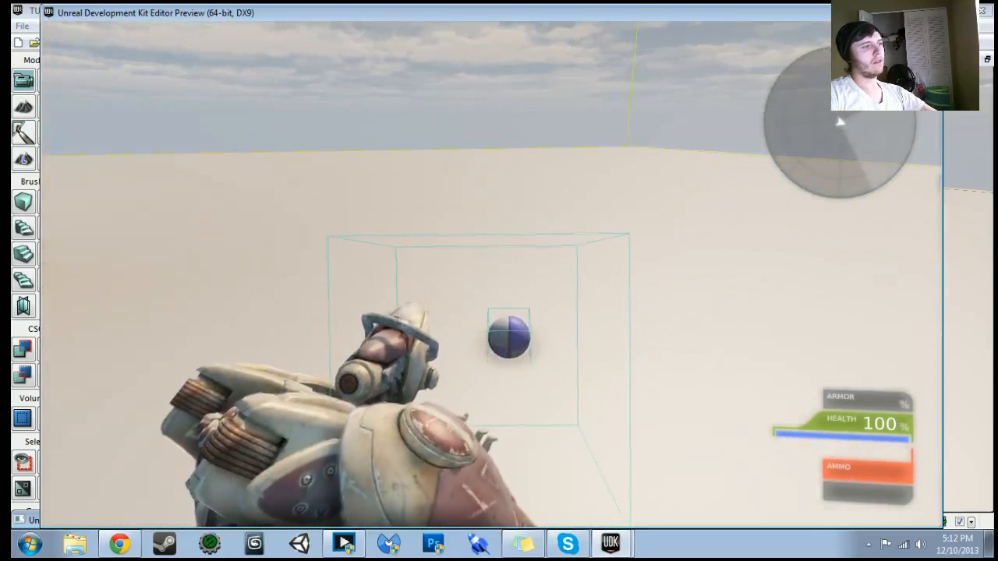
{"action": "key", "text": "Escape"}
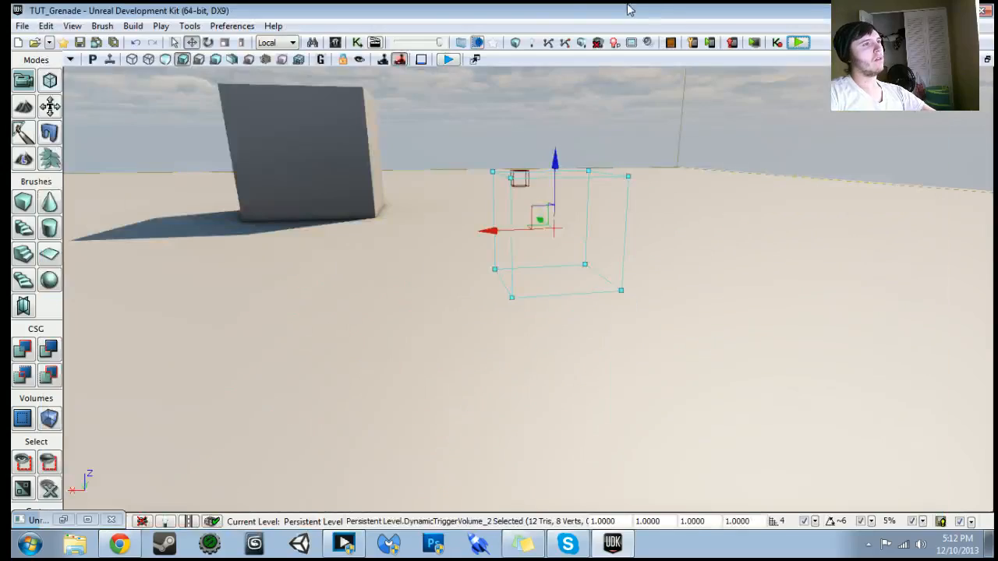
- Remove Pawn, Volume and Emitter from the touch event's ignored class proximity types, leaving only KActor, and playtest the level
{"action": "left_click", "coordinate": [361, 44]}
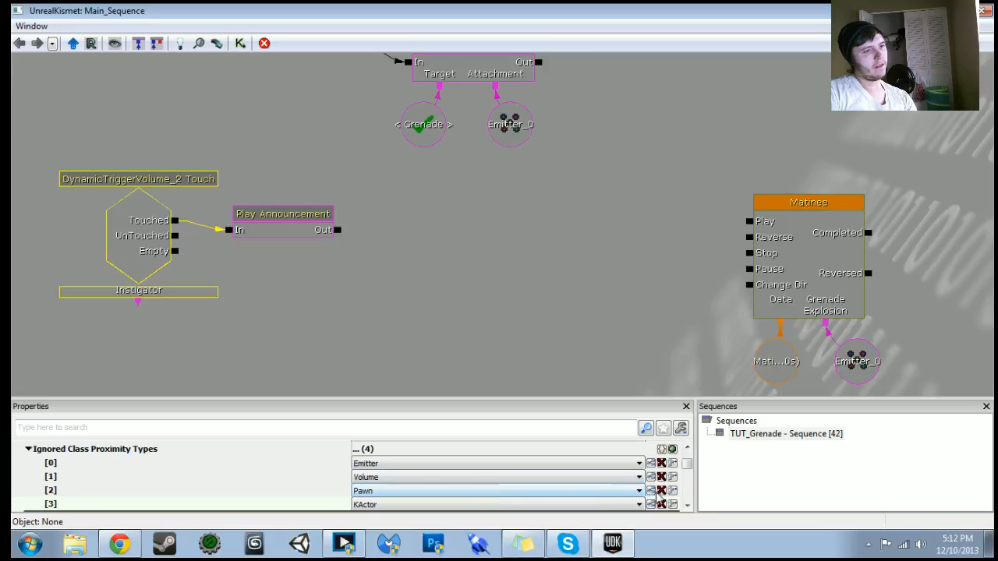
{"action": "left_click", "coordinate": [662, 492]}
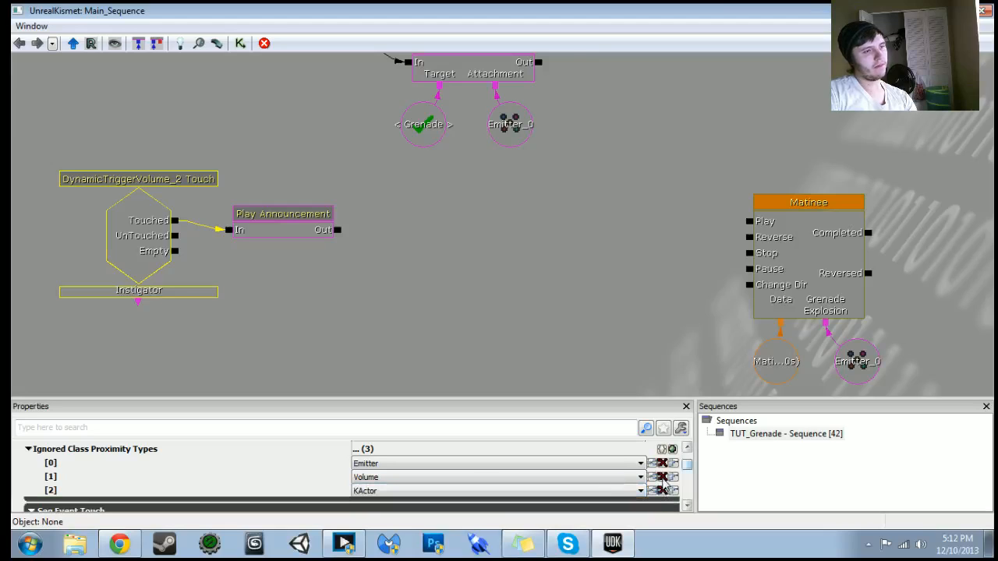
{"action": "left_click", "coordinate": [662, 477]}
{"action": "left_click", "coordinate": [662, 463]}
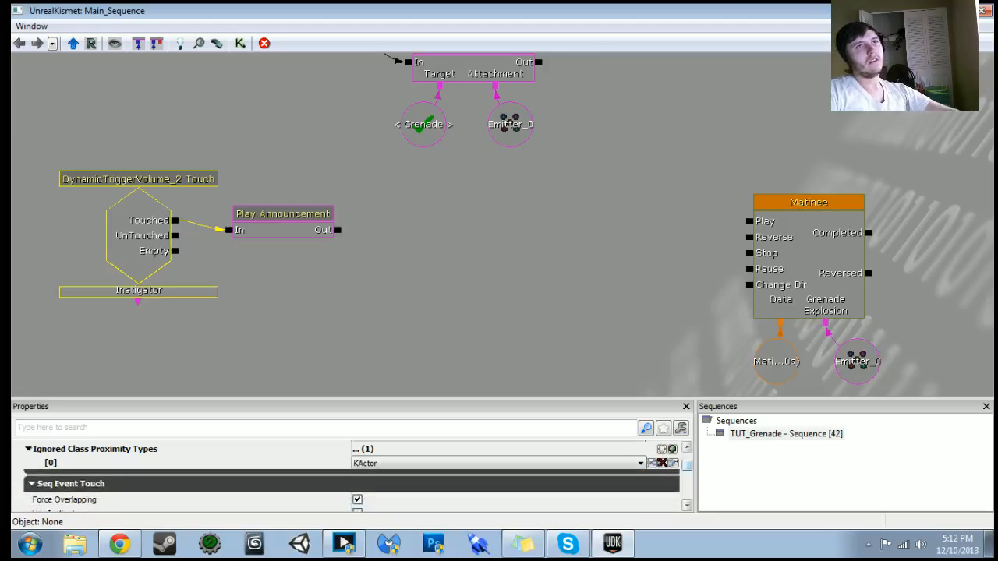
{"action": "left_click", "coordinate": [933, 11]}
{"action": "left_click", "coordinate": [799, 42]}
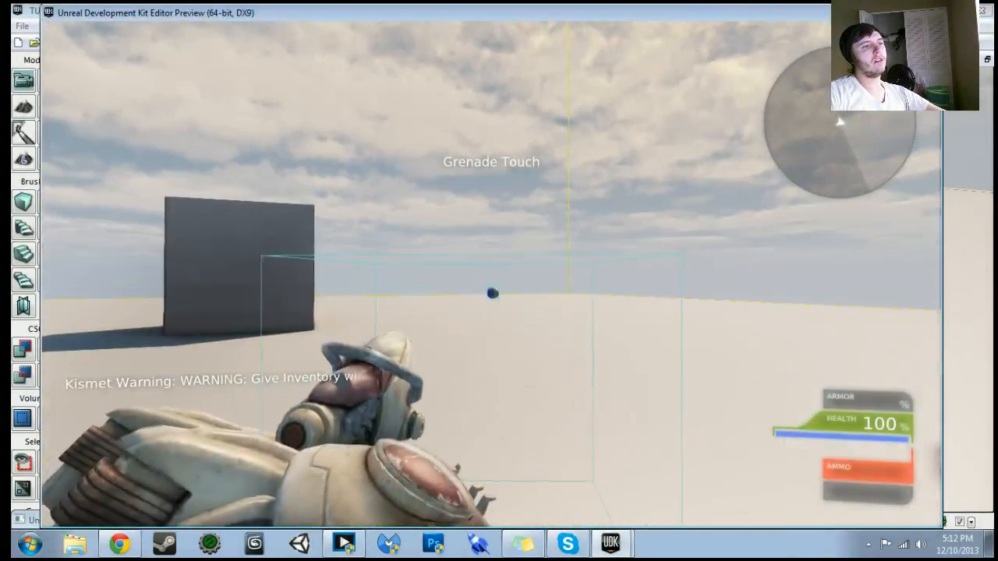
{"action": "key", "text": "Escape"}
- Add Emitter as the second ignored class proximity type on the touch event and playtest the level
{"action": "left_click", "coordinate": [357, 43]}
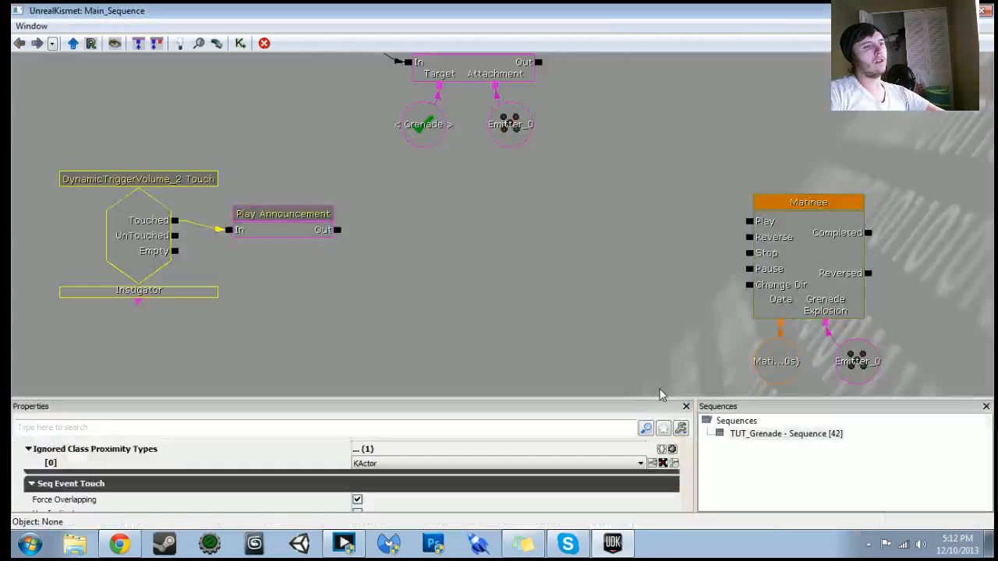
{"action": "left_click", "coordinate": [672, 450]}
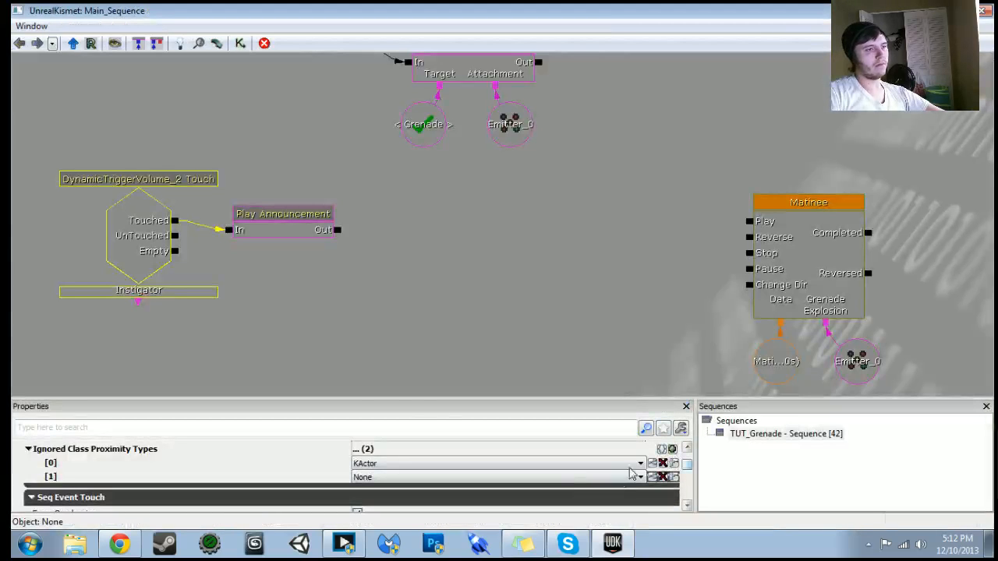
{"action": "left_click", "coordinate": [640, 477]}
{"action": "type", "text": "e"}
{"action": "left_click", "coordinate": [390, 193]}
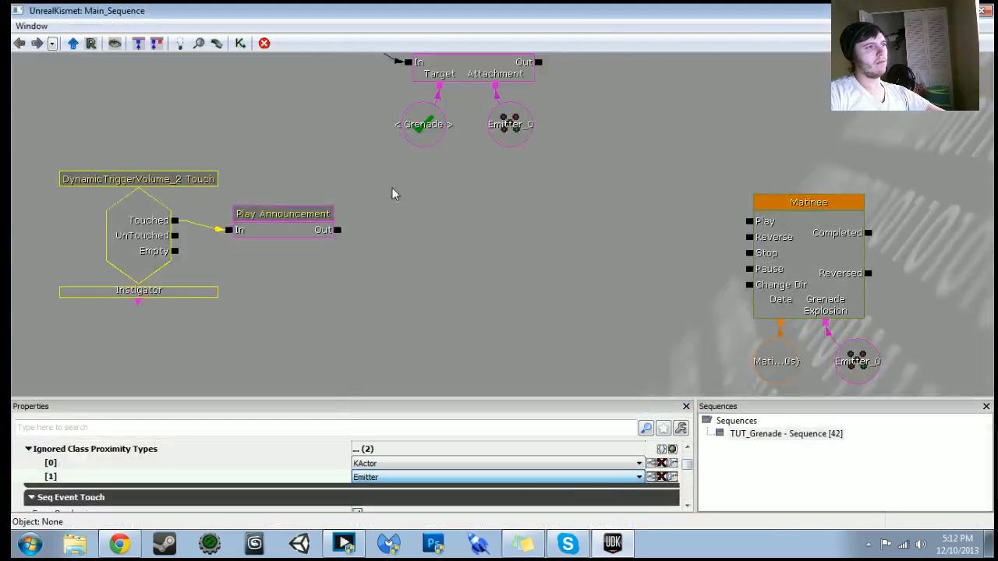
{"action": "left_click", "coordinate": [937, 11]}
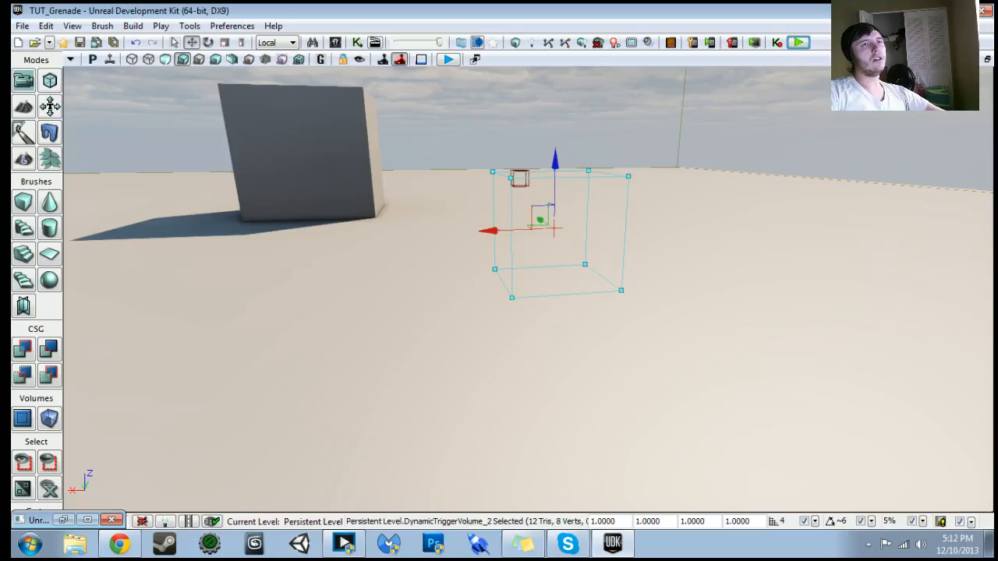
{"action": "left_click", "coordinate": [792, 44]}
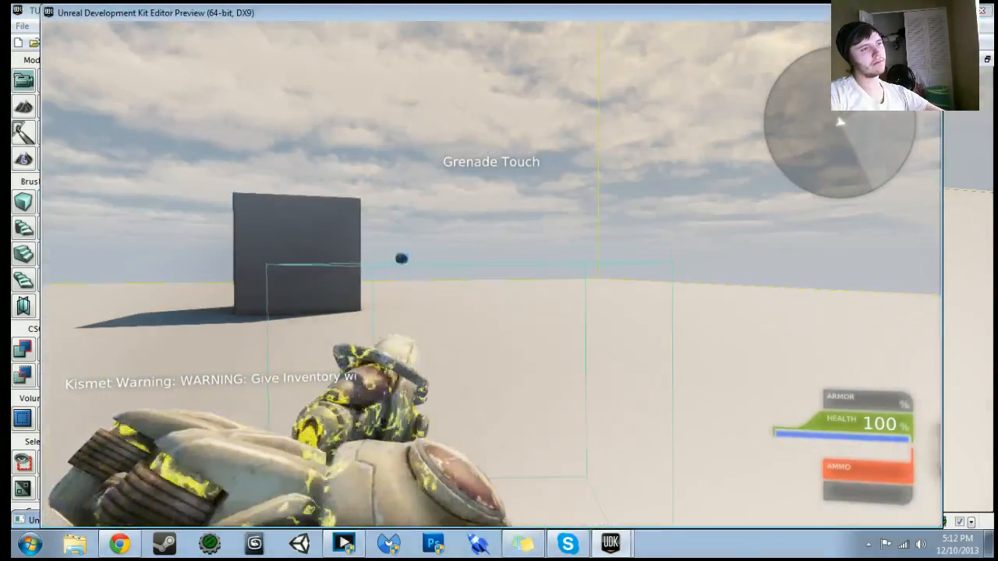
{"action": "key", "text": "Escape"}
- Add Volume as the third ignored class proximity type on the touch event and playtest the level
{"action": "left_click", "coordinate": [356, 42]}
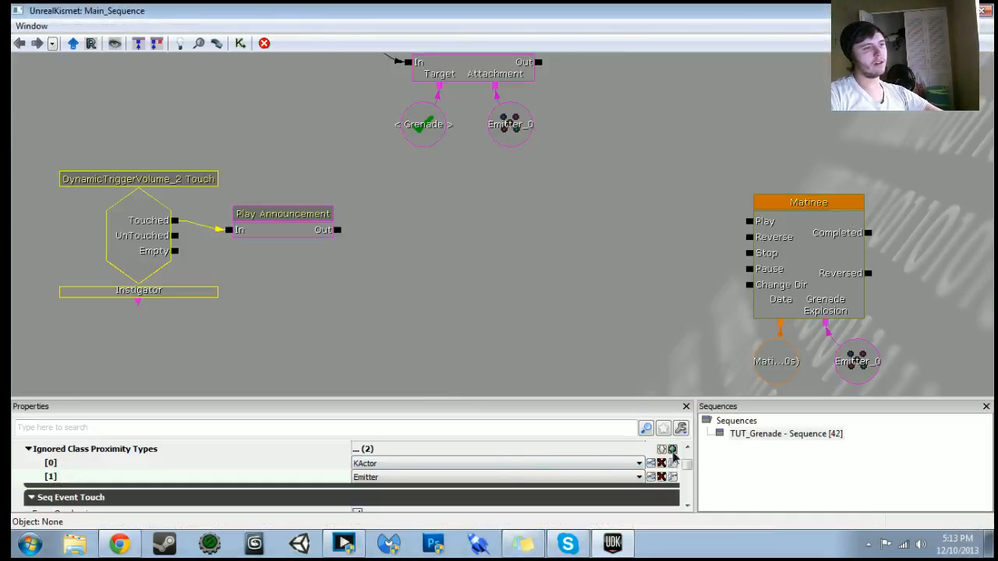
{"action": "left_click", "coordinate": [672, 451]}
{"action": "left_click", "coordinate": [371, 491]}
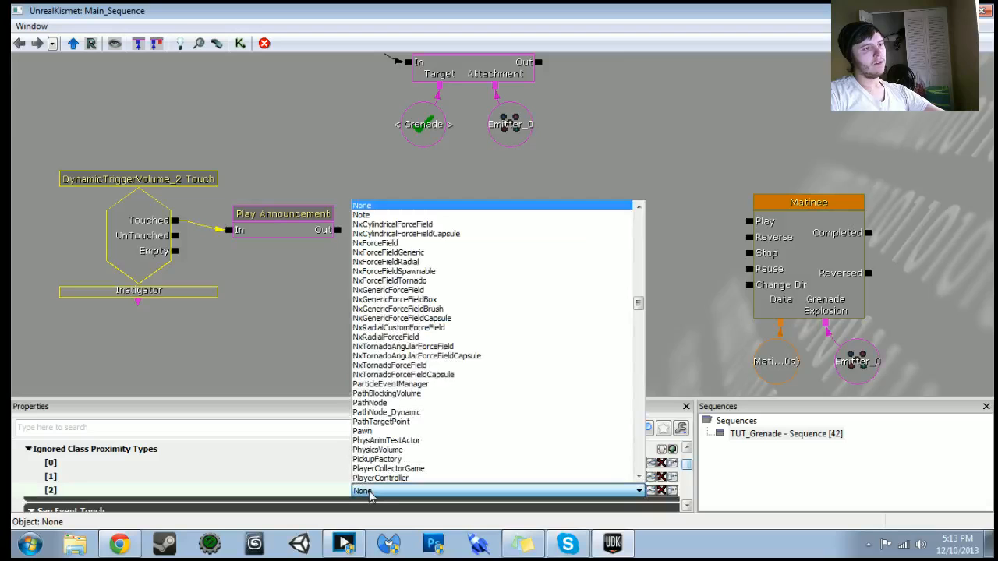
{"action": "key", "text": "v"}
{"action": "scroll", "coordinate": [370, 481], "scroll_direction": "down", "scroll_amount": 2}
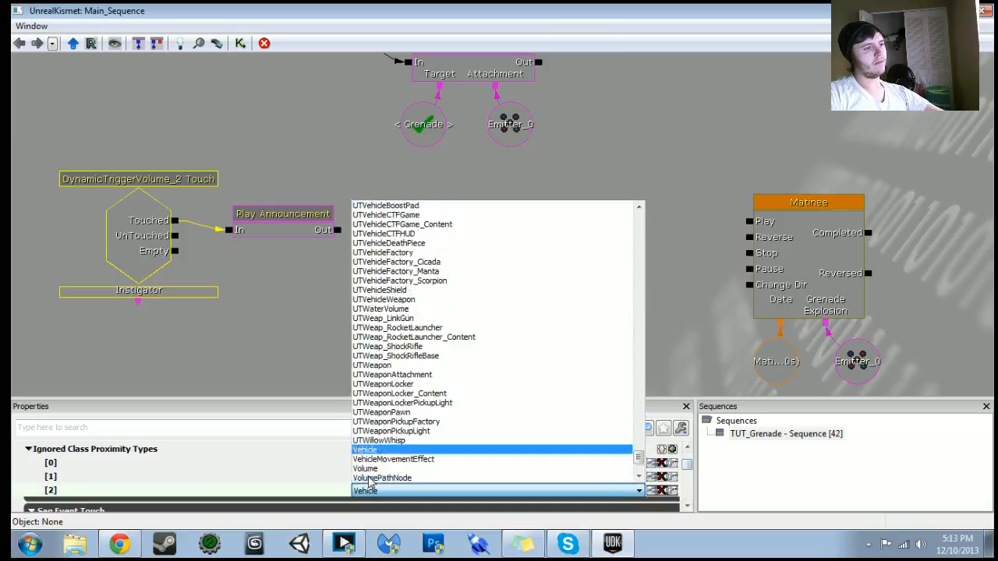
{"action": "left_click", "coordinate": [372, 441]}
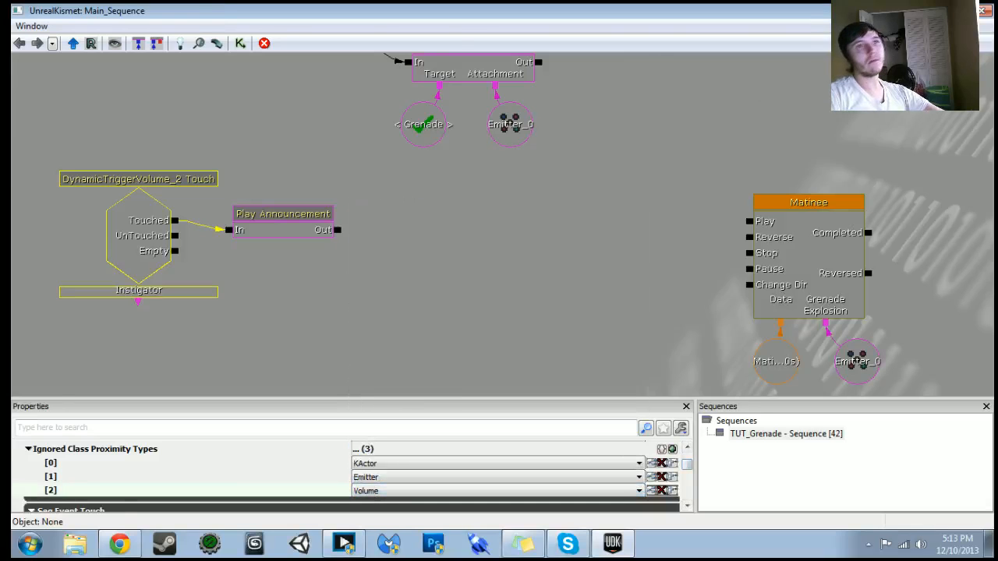
{"action": "left_click", "coordinate": [940, 10]}
{"action": "left_click", "coordinate": [799, 42]}
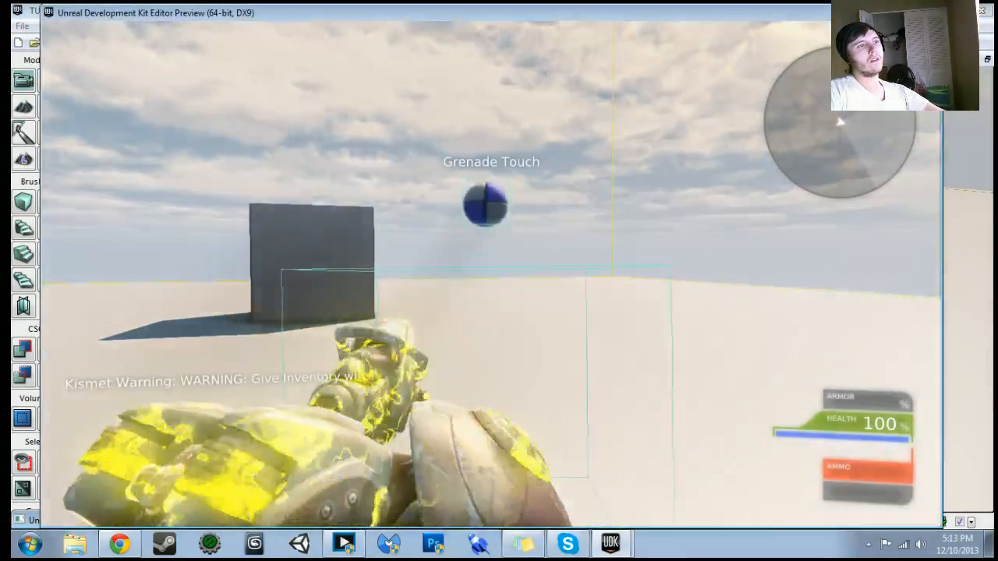
{"action": "key", "text": "Escape"}
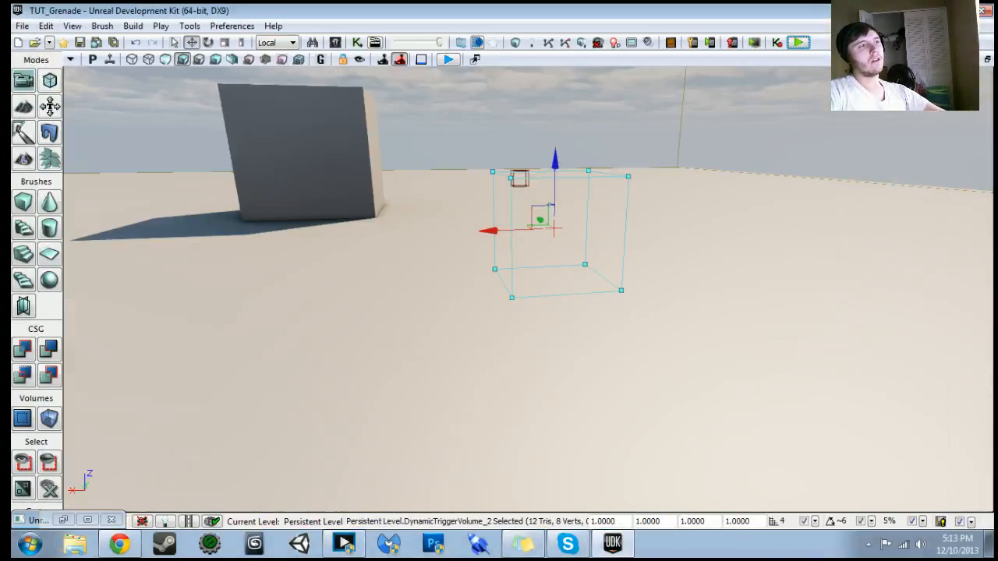
- Add Pawn as the fourth ignored class proximity type on the touch event
{"action": "left_click", "coordinate": [361, 44]}
{"action": "left_click", "coordinate": [672, 449]}
{"action": "left_click", "coordinate": [415, 504]}
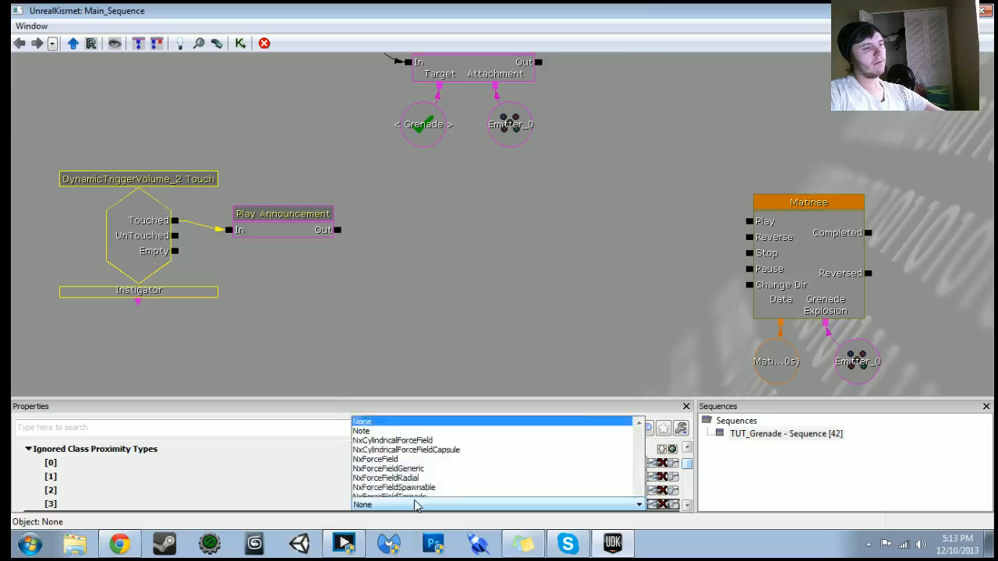
{"action": "type", "text": "pl"}
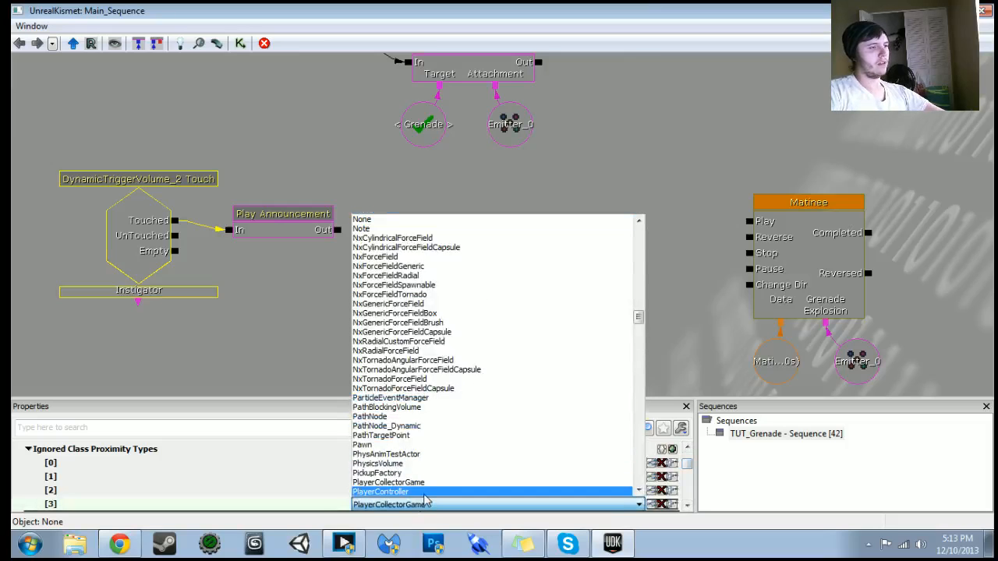
{"action": "left_click", "coordinate": [367, 445]}
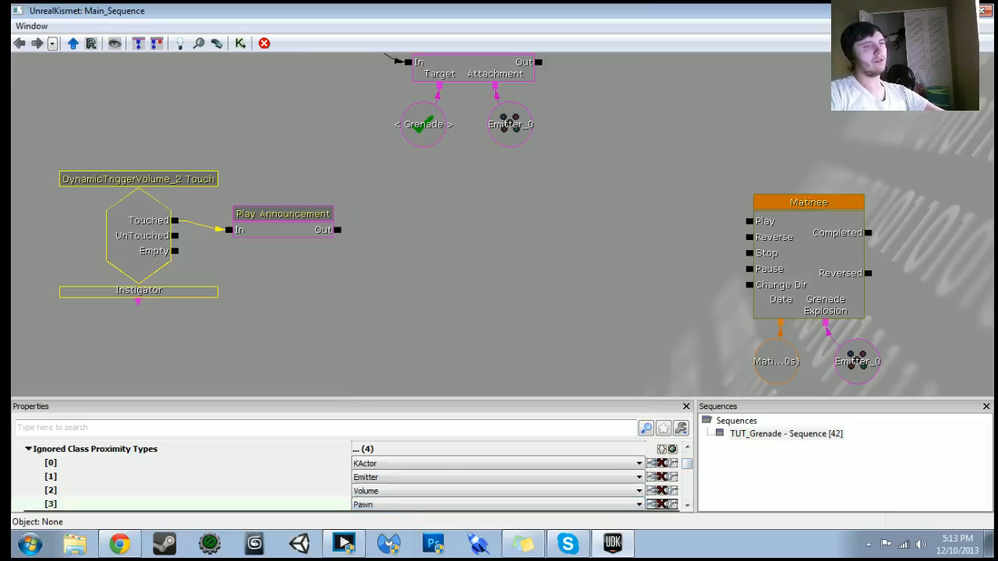
- Playtest the level with all four ignored classes, walking the character around the grenade and the trigger volume
{"action": "left_click", "coordinate": [947, 11]}
{"action": "left_click", "coordinate": [804, 44]}
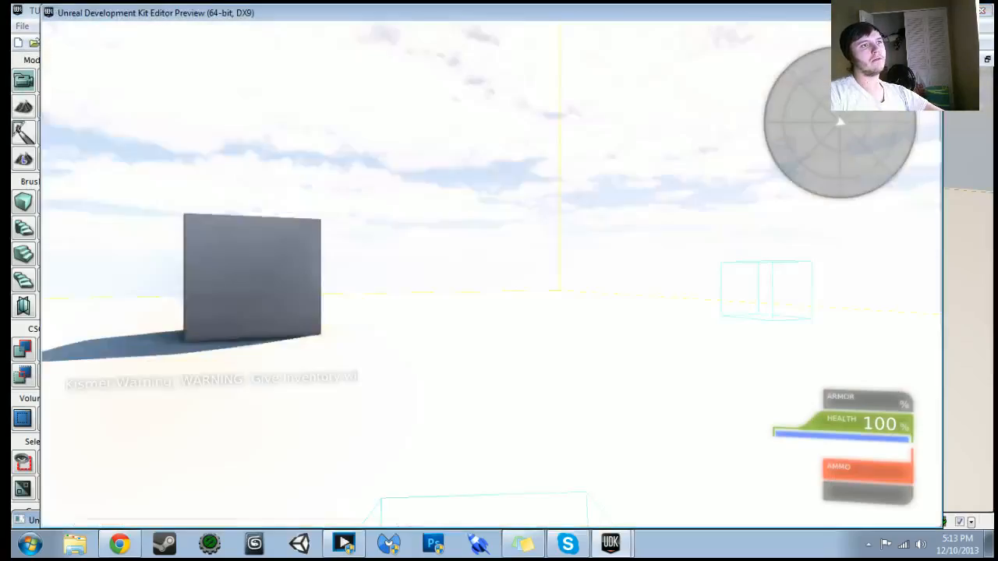
{"action": "key", "text": "w"}
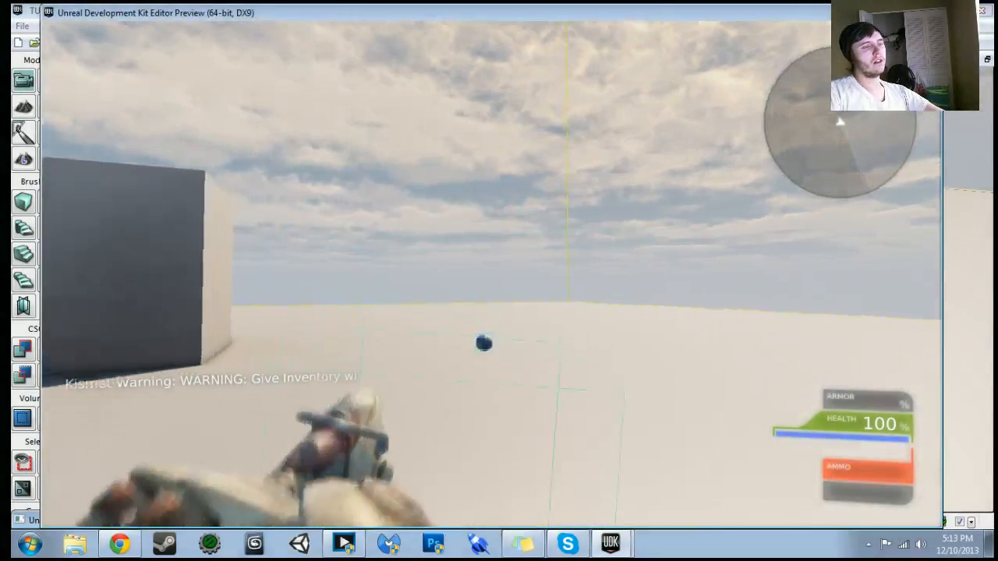
{"action": "key", "text": "w"}
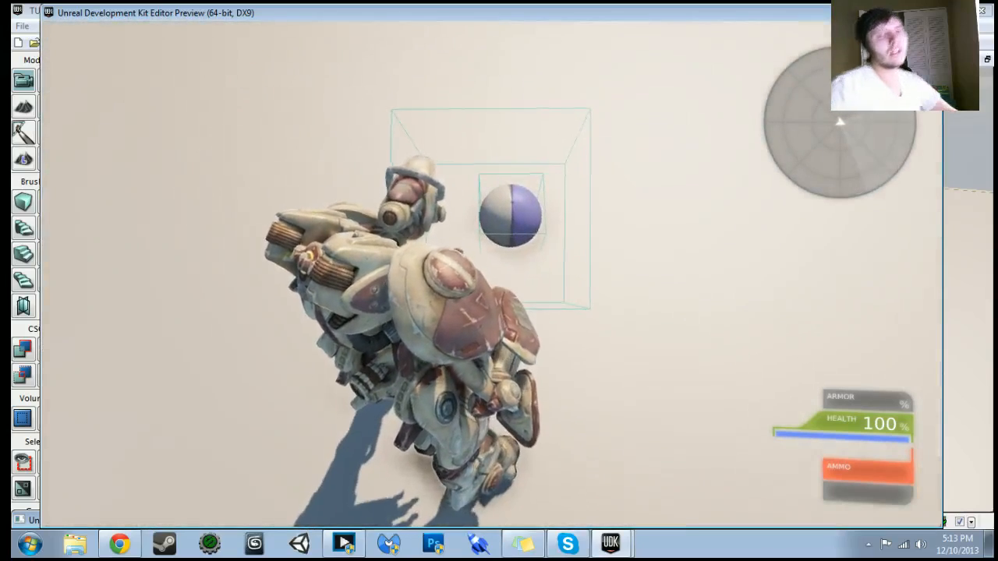
{"action": "key", "text": "w"}
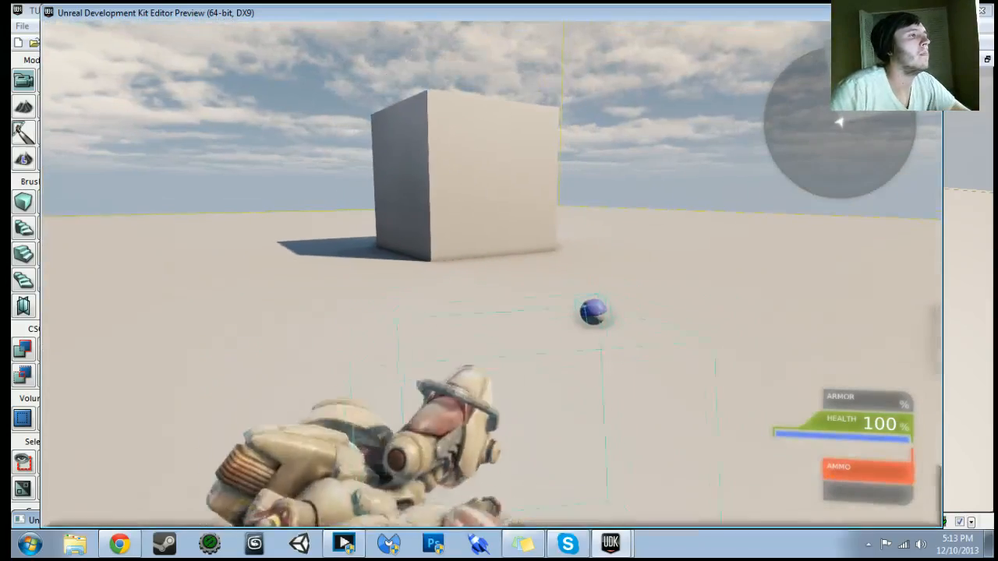
- End the playtest and add StaticMeshActor as the second class proximity type on the trigger volume's touch event in Kismet
{"action": "key", "text": "Escape"}
{"action": "left_click", "coordinate": [355, 42]}
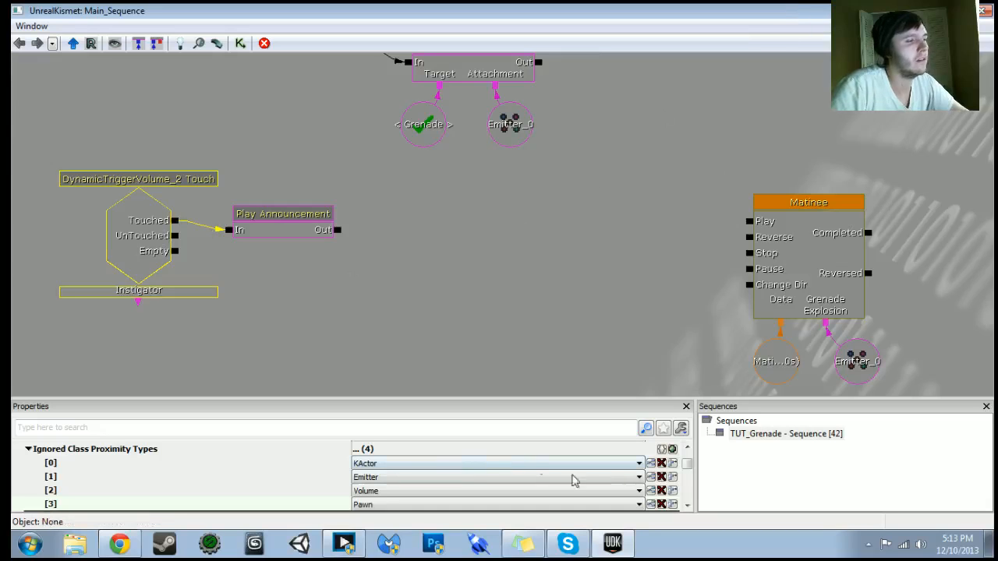
{"action": "left_click", "coordinate": [687, 449]}
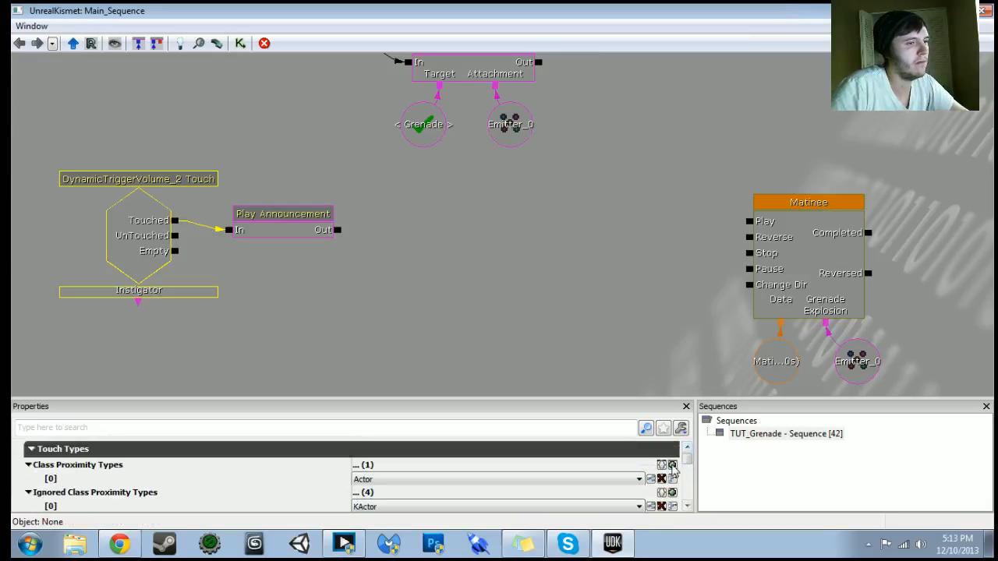
{"action": "left_click", "coordinate": [672, 464]}
{"action": "left_click", "coordinate": [468, 492]}
{"action": "key", "text": "s"}
{"action": "key", "text": "t"}
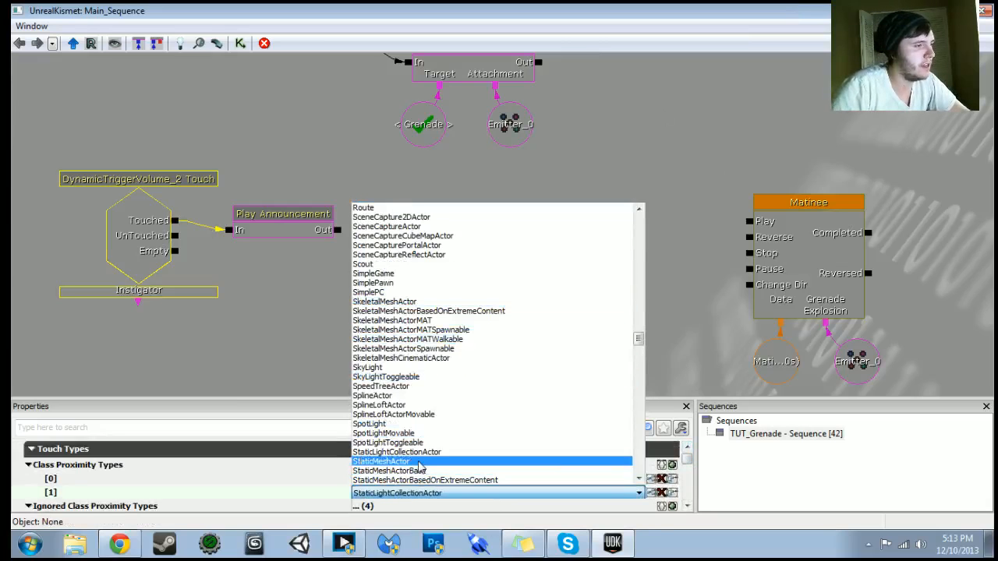
{"action": "left_click", "coordinate": [419, 462]}
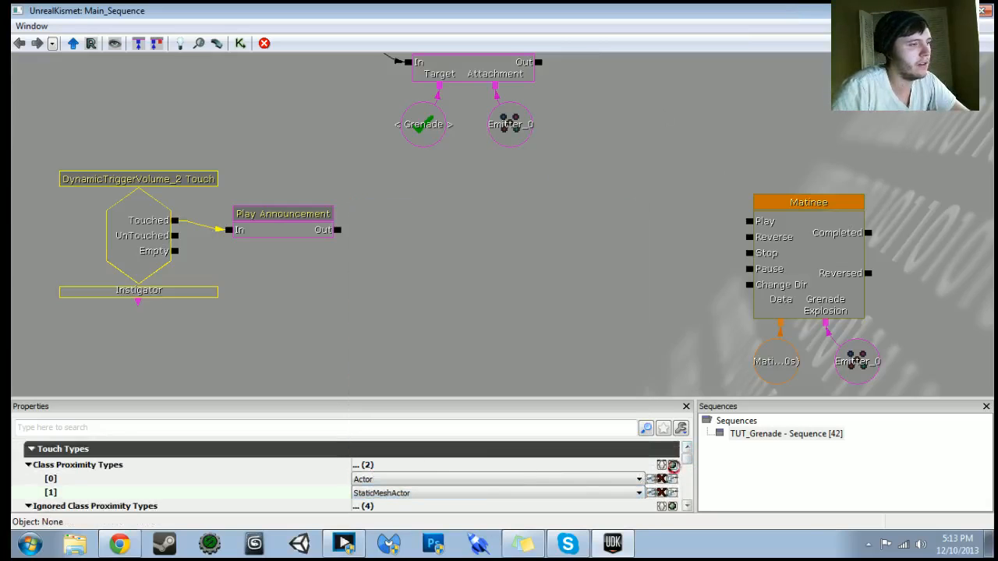
- Add StaticMeshActorBasedOnExtremeContent as the third class proximity type on the touch event
{"action": "left_click", "coordinate": [661, 464]}
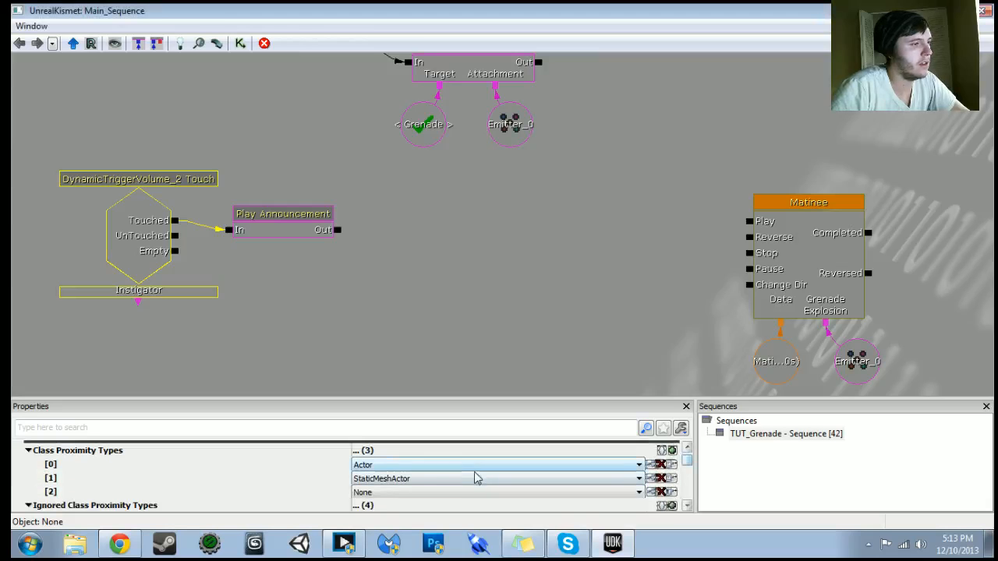
{"action": "left_click", "coordinate": [381, 490]}
{"action": "type", "text": "st"}
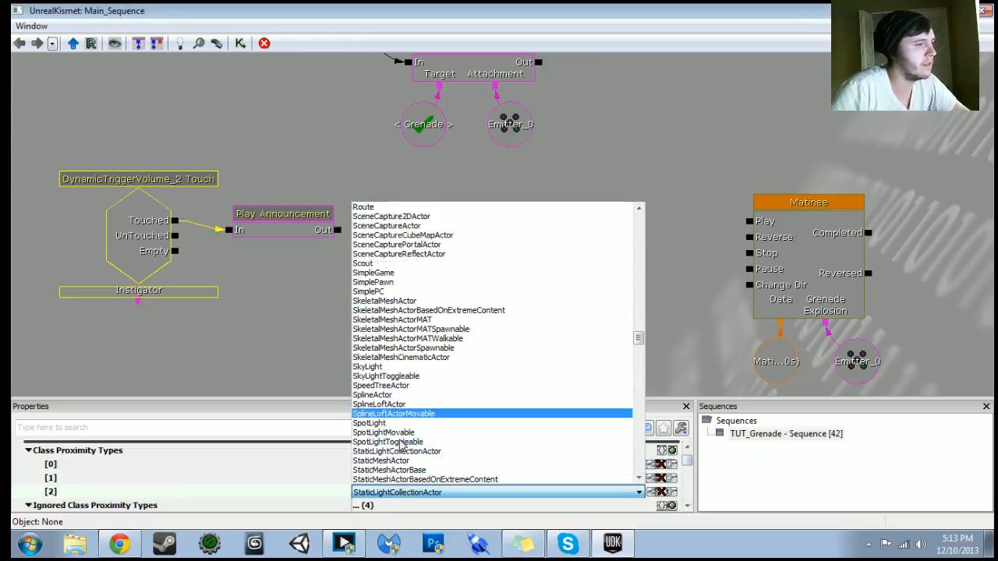
{"action": "scroll", "coordinate": [402, 411], "scroll_direction": "down", "scroll_amount": 3}
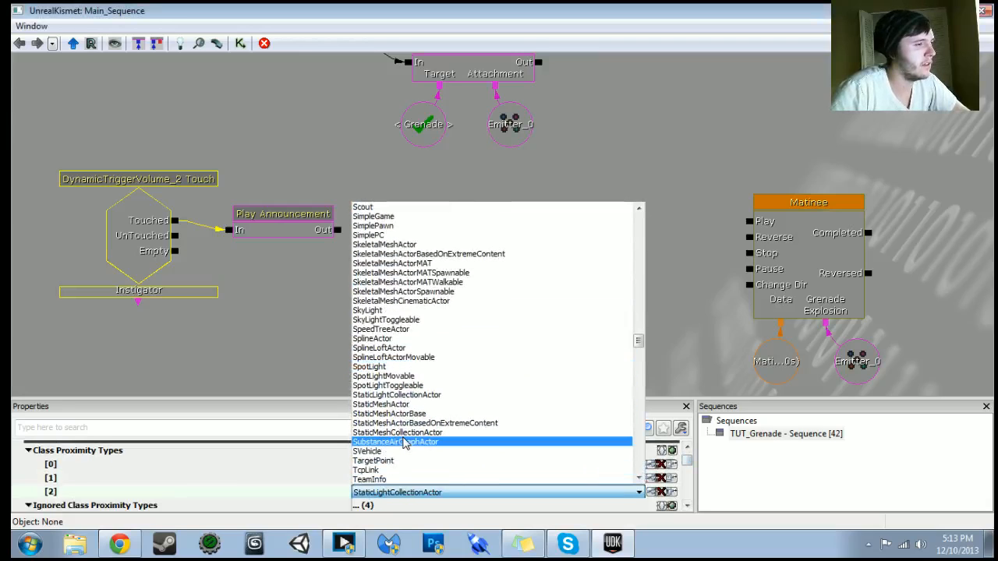
{"action": "left_click", "coordinate": [405, 423]}
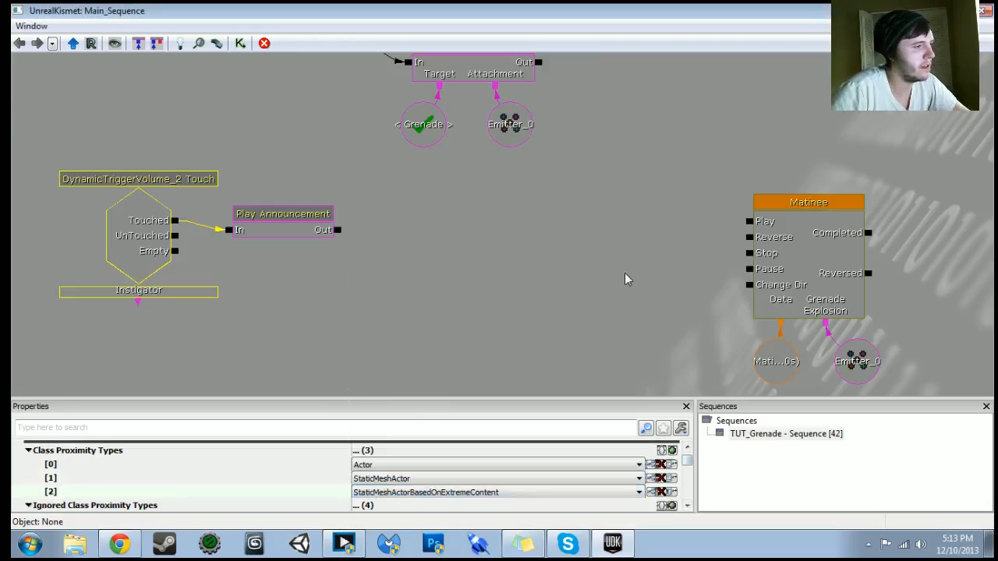
- Playtest the level with the added static mesh proximity types, walking the character around the grenades and the trigger volume
{"action": "left_click", "coordinate": [938, 11]}
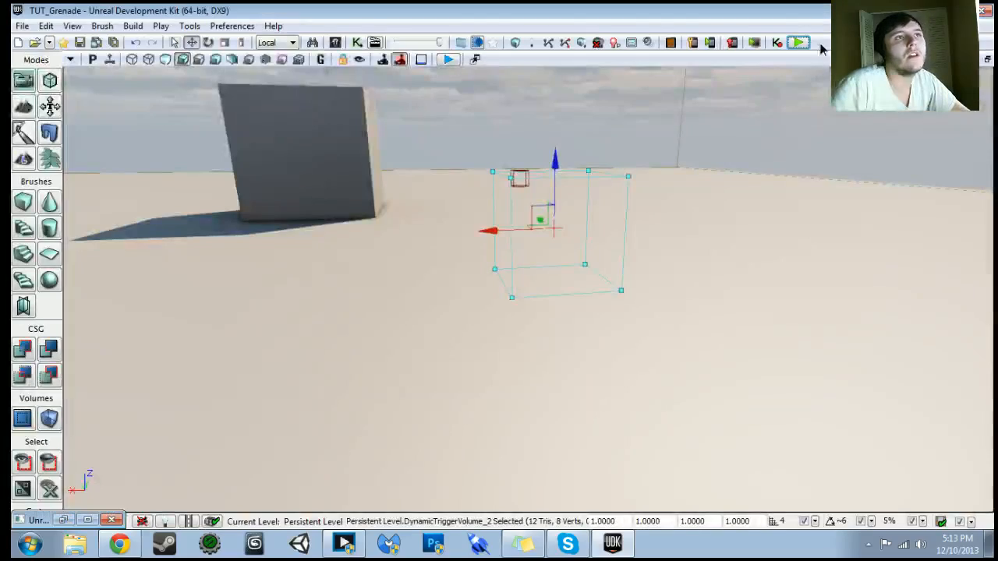
{"action": "left_click", "coordinate": [798, 43]}
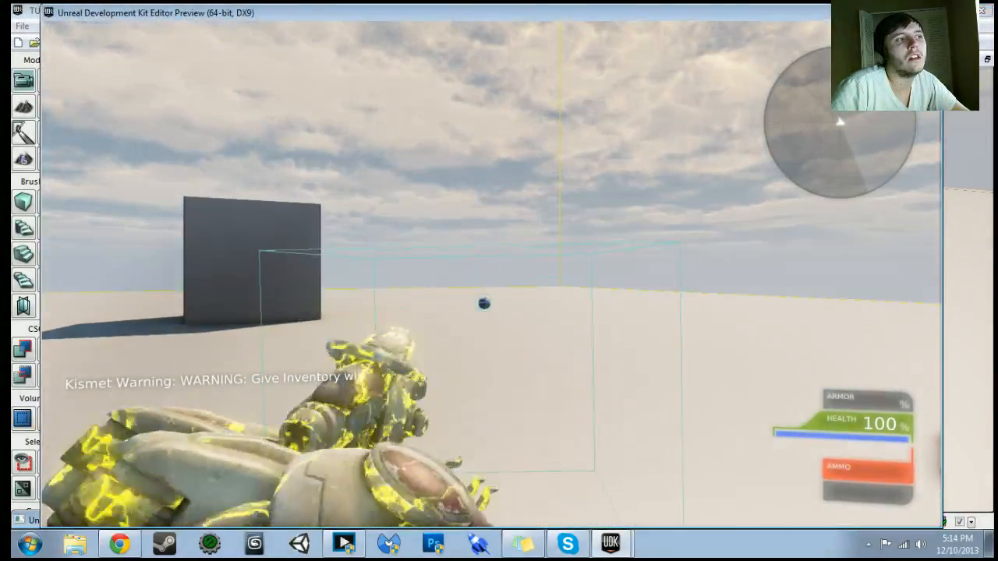
{"action": "key", "text": "w"}
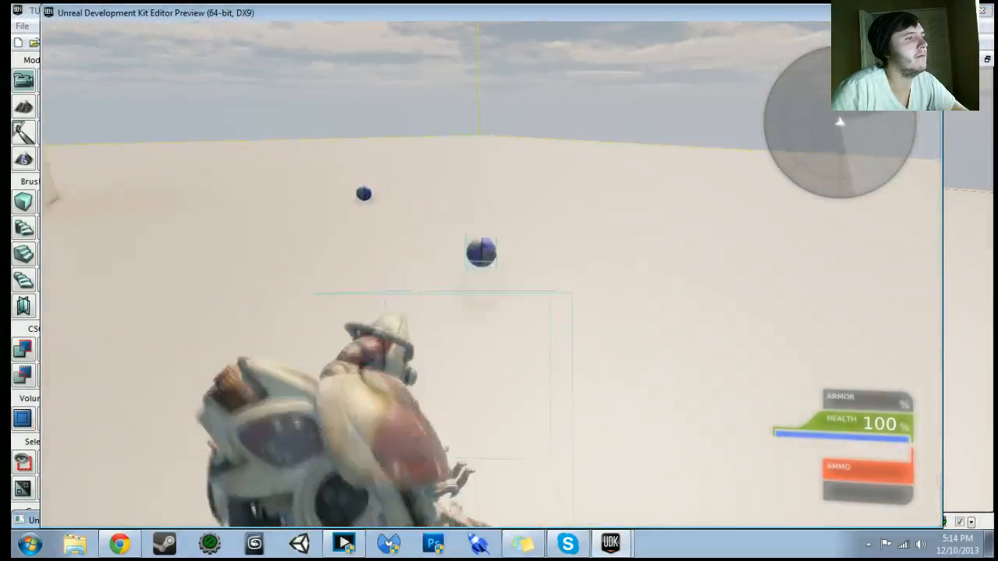
{"action": "key", "text": "w"}
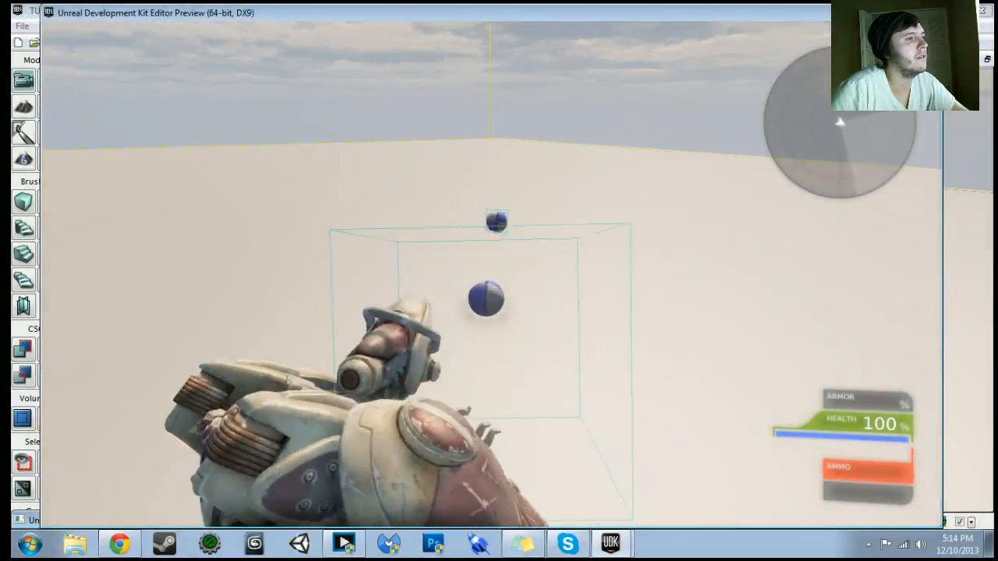
{"action": "key", "text": "a"}
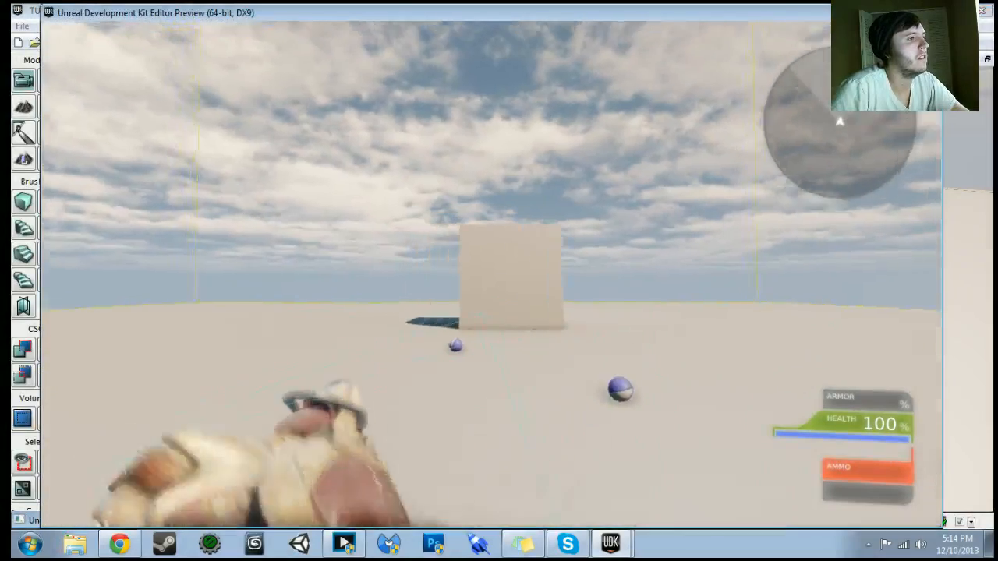
{"action": "key", "text": "w"}
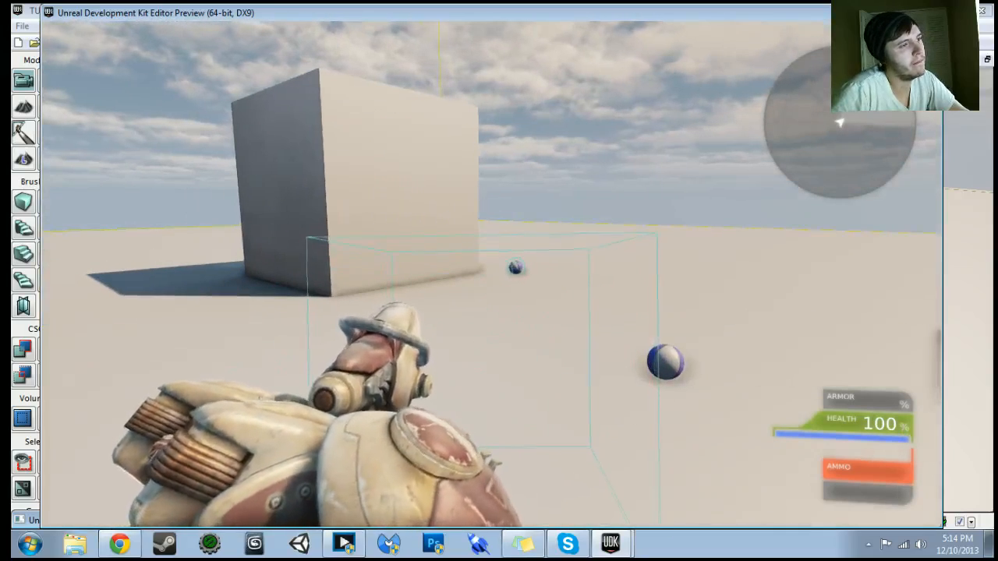
{"action": "key", "text": "Escape"}
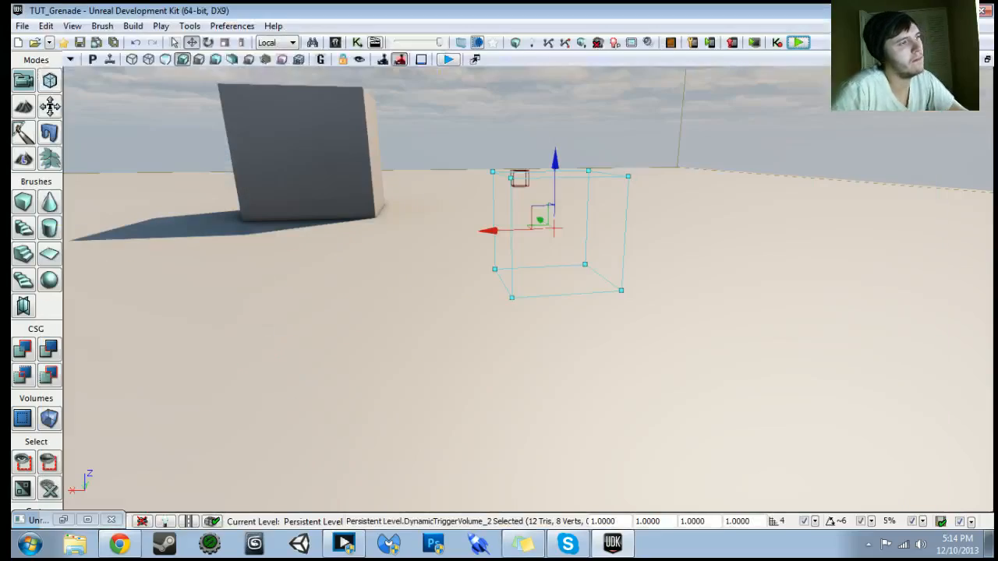
- Remove KActor from the touch event's ignored class proximity types and playtest the level
{"action": "left_click", "coordinate": [357, 43]}
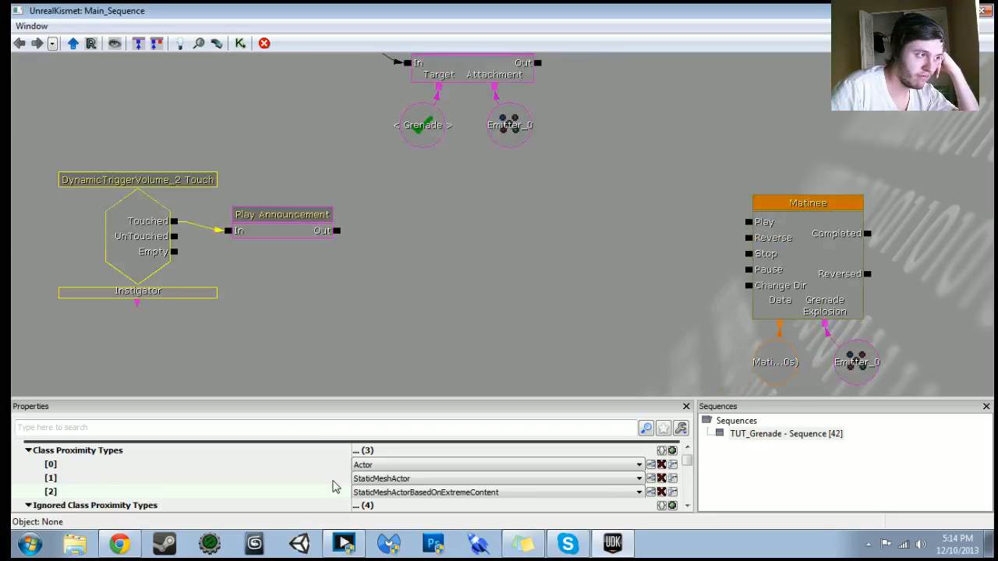
{"action": "left_click_drag", "start_coordinate": [689, 465], "coordinate": [689, 473]}
{"action": "left_click", "coordinate": [661, 451]}
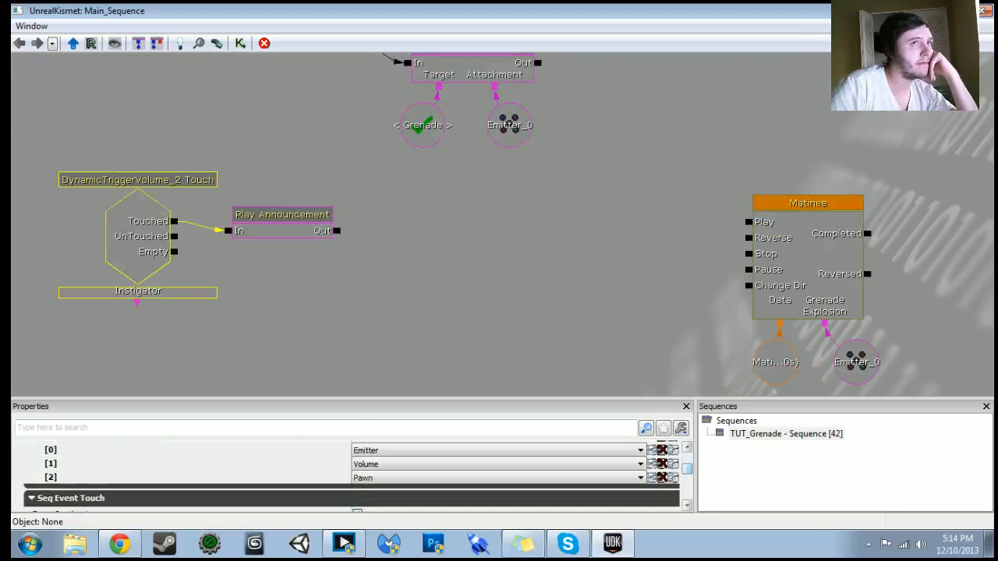
{"action": "left_click", "coordinate": [937, 11]}
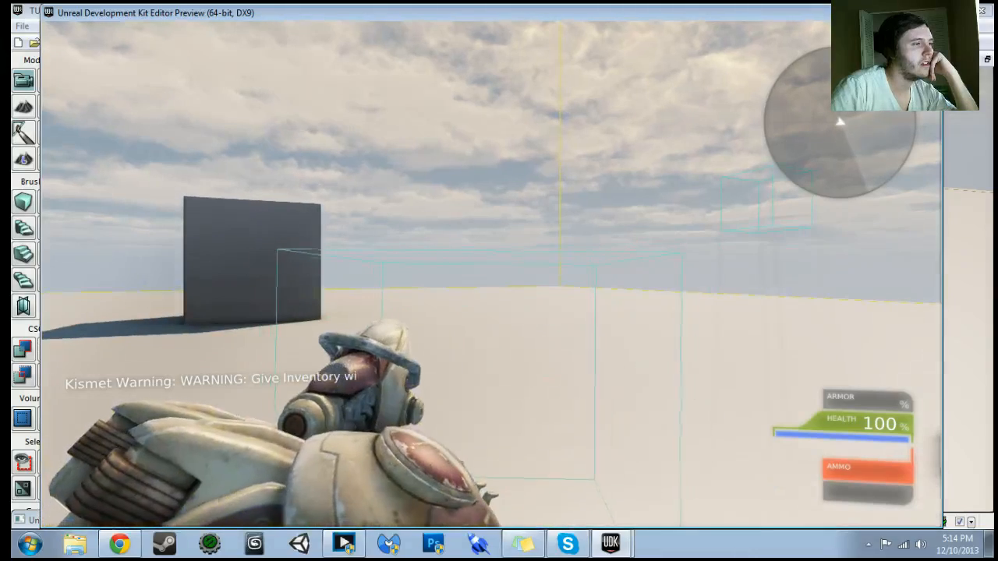
{"action": "left_click", "coordinate": [492, 274]}
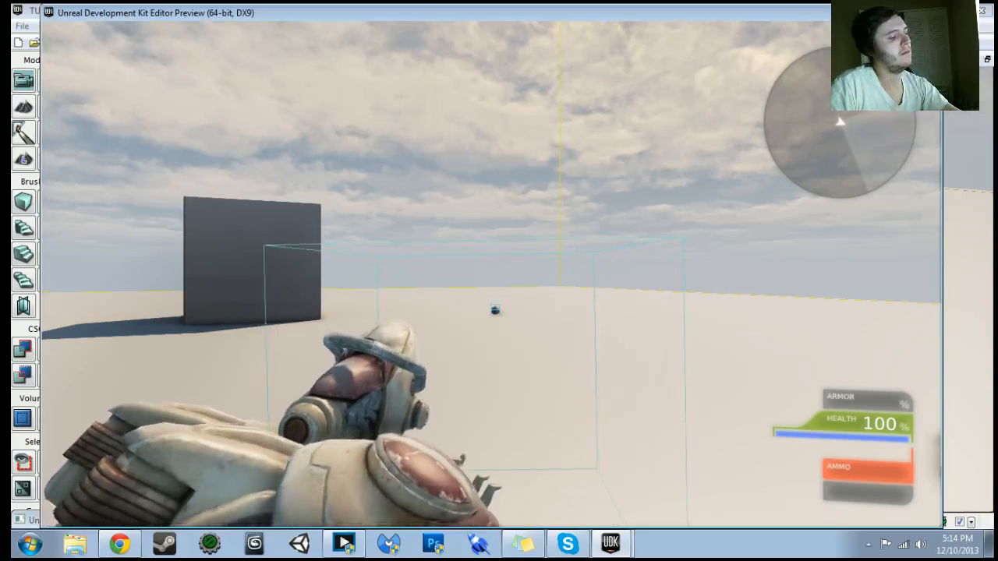
{"action": "key", "text": "Escape"}
- Reopen Kismet and move the Play Announcement node farther away from the trigger volume's touch event
{"action": "left_click", "coordinate": [355, 43]}
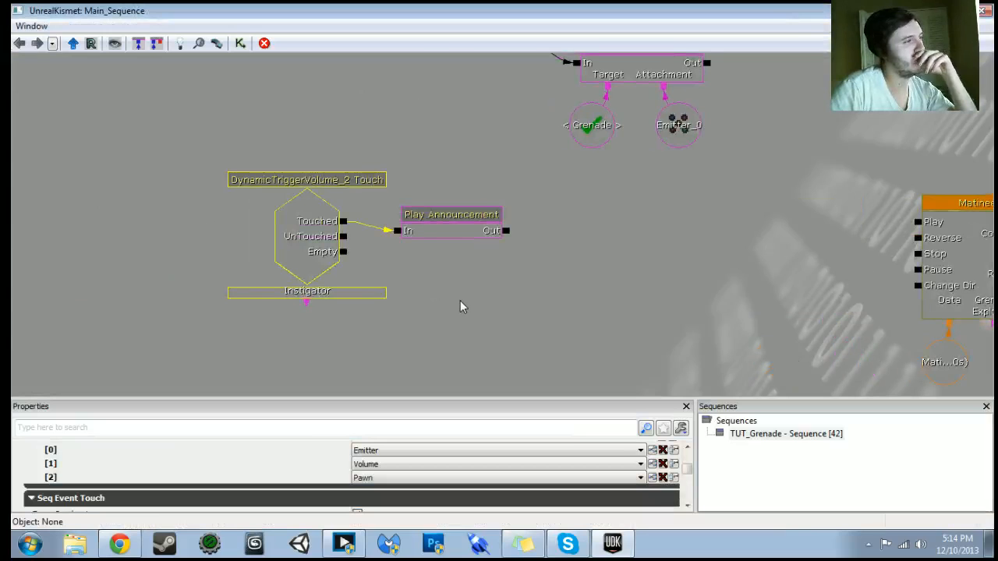
{"action": "left_click", "coordinate": [320, 236]}
{"action": "left_click", "coordinate": [450, 230]}
{"action": "left_click_drag", "start_coordinate": [448, 231], "coordinate": [568, 217]}
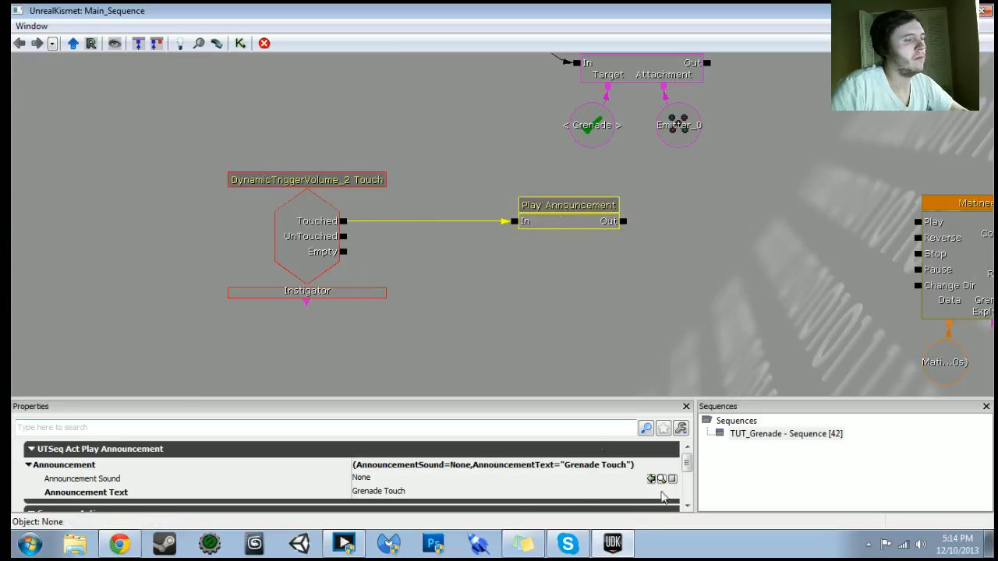
- Add KActor again as the fourth ignored class proximity type on the touch event
{"action": "left_click", "coordinate": [367, 261]}
{"action": "left_click", "coordinate": [687, 506]}
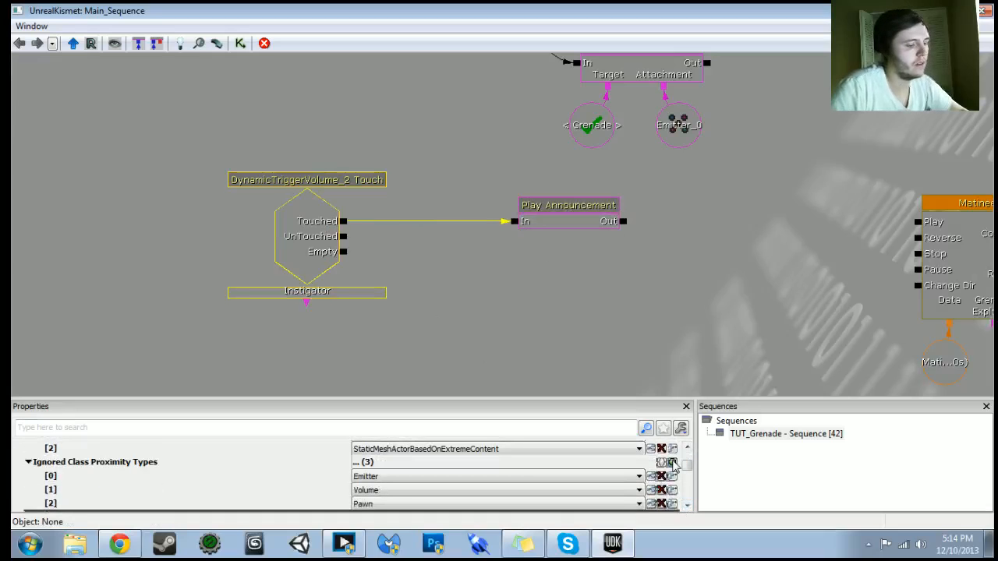
{"action": "left_click", "coordinate": [670, 463]}
{"action": "scroll", "coordinate": [419, 499], "scroll_direction": "down", "scroll_amount": 1}
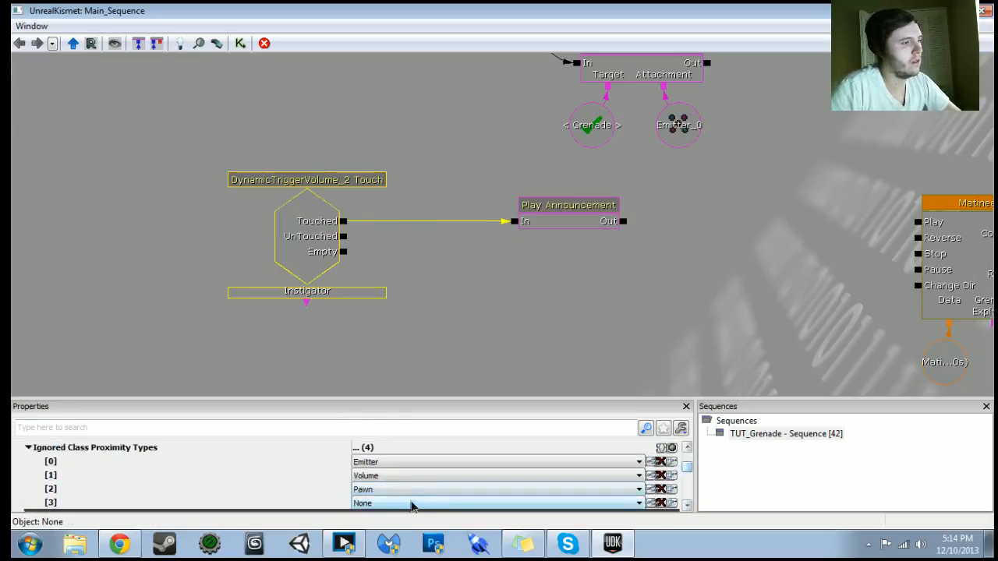
{"action": "left_click", "coordinate": [413, 503]}
{"action": "key", "text": "k"}
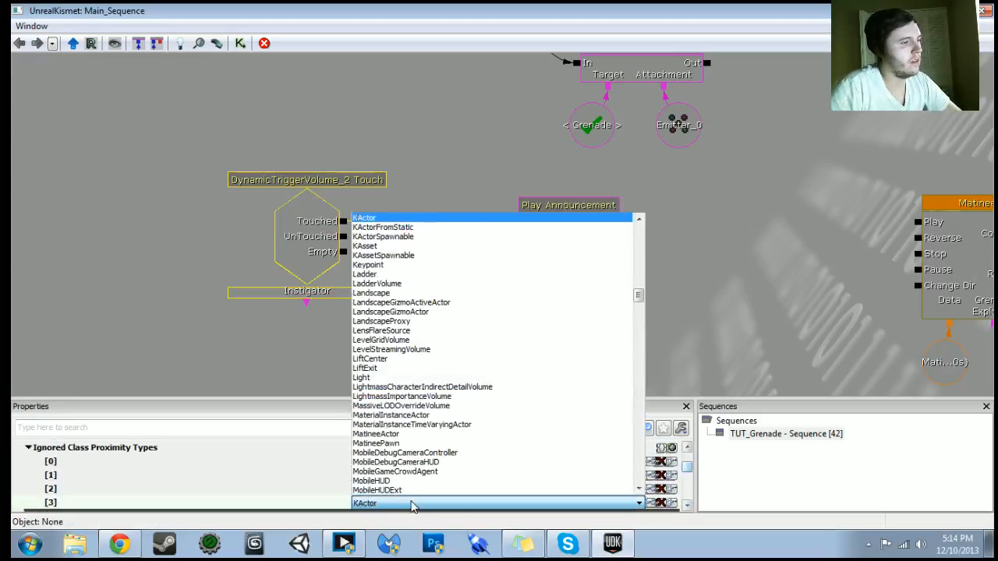
{"action": "left_click", "coordinate": [359, 220]}
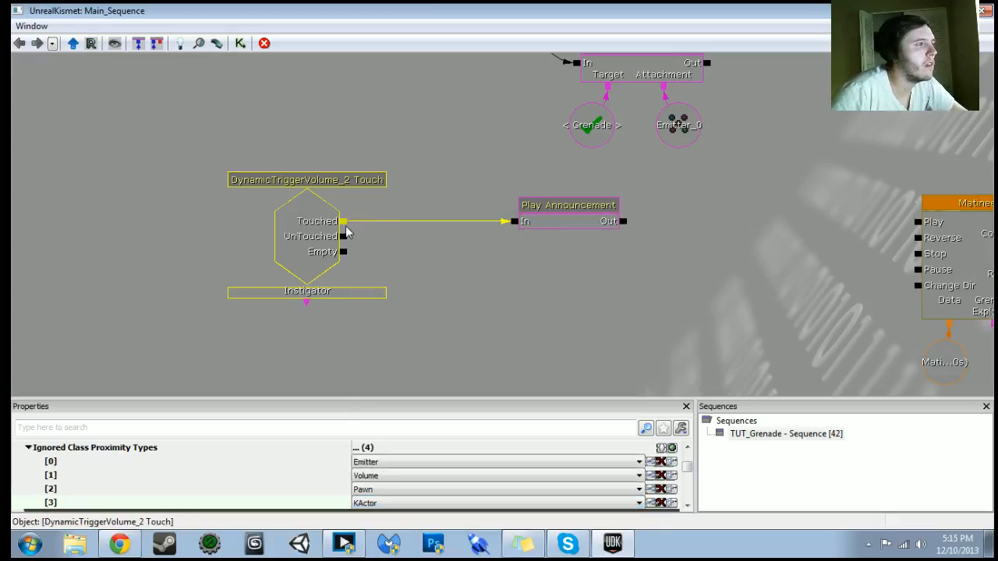
- Try the touch event's UnTouched output wired into Play Announcement in a playtest and remove that link
{"action": "left_click_drag", "start_coordinate": [345, 238], "coordinate": [513, 222]}
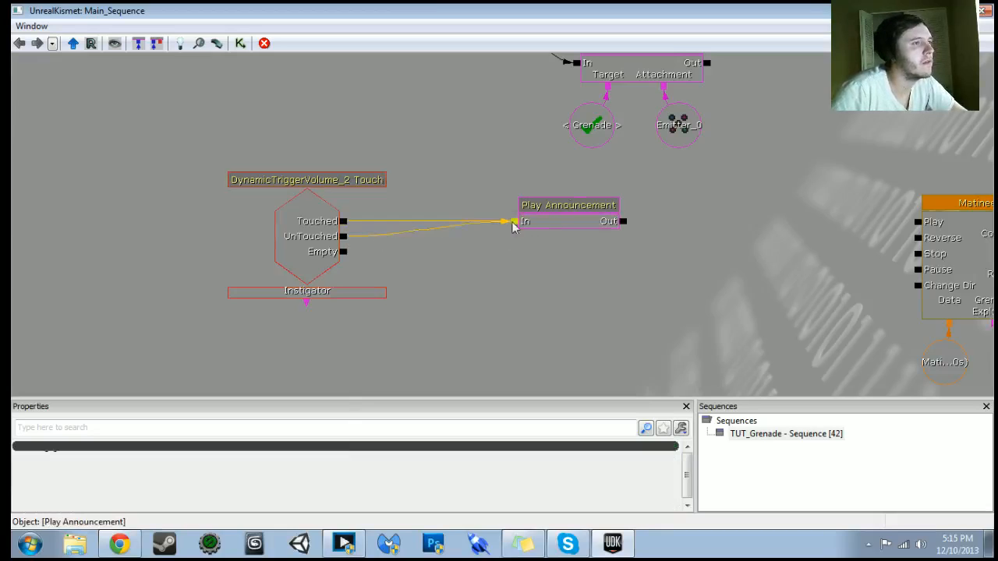
{"action": "left_click", "coordinate": [928, 10]}
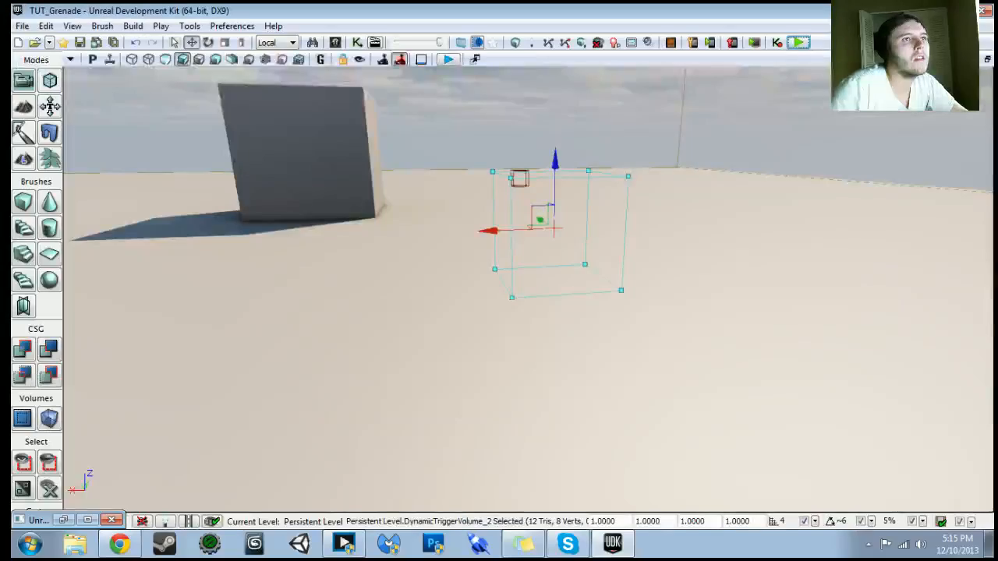
{"action": "left_click", "coordinate": [800, 43]}
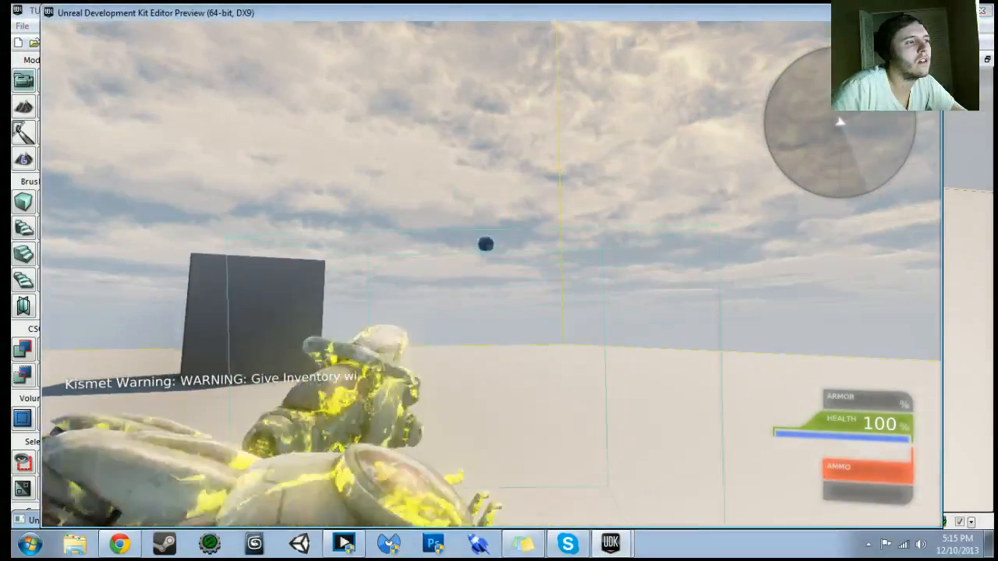
{"action": "key", "text": "w"}
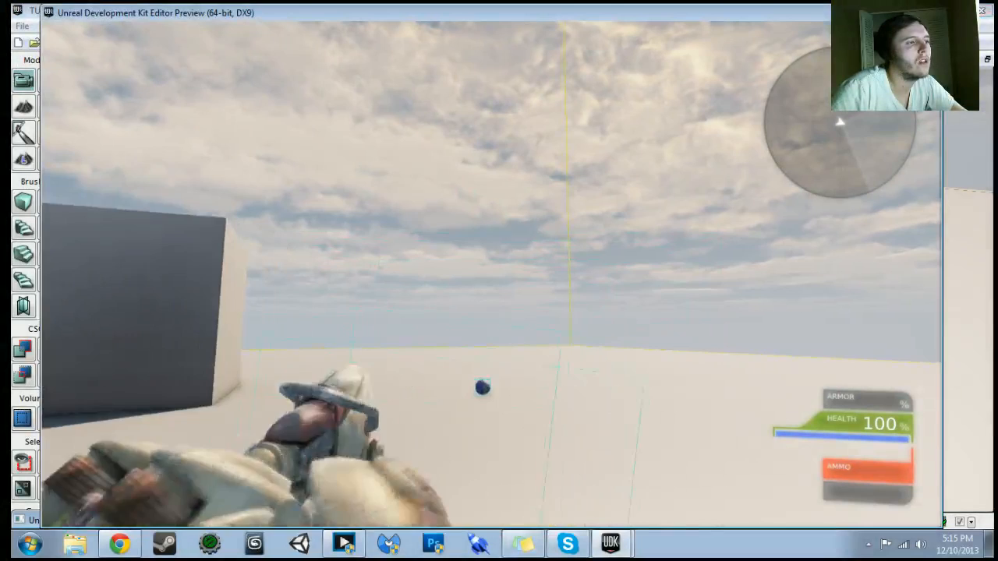
{"action": "key", "text": "Escape"}
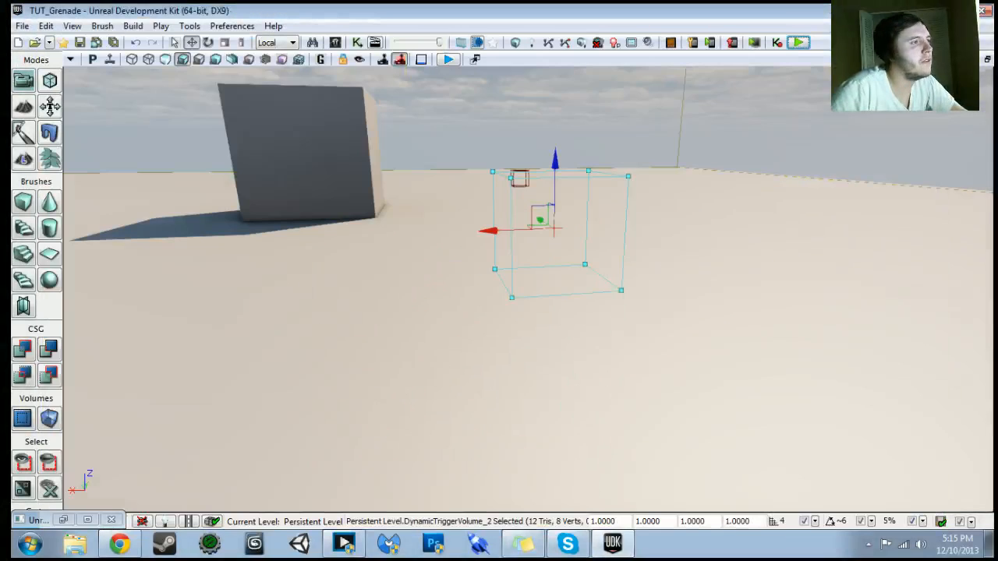
{"action": "left_click", "coordinate": [357, 43]}
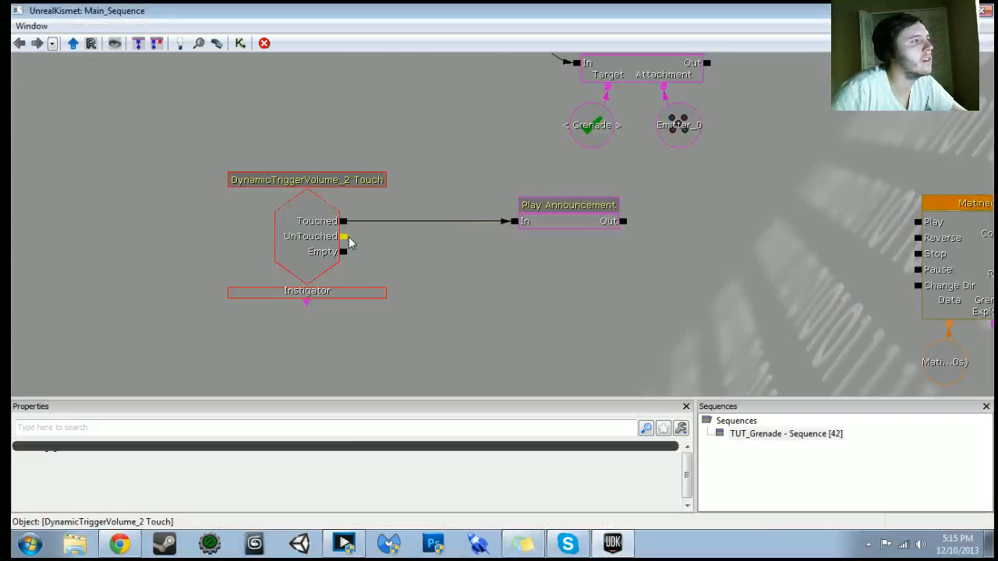
- Remove Actor from the trigger volume touch event's class proximity types and empty its ignored class proximity types list
{"action": "left_click", "coordinate": [312, 263]}
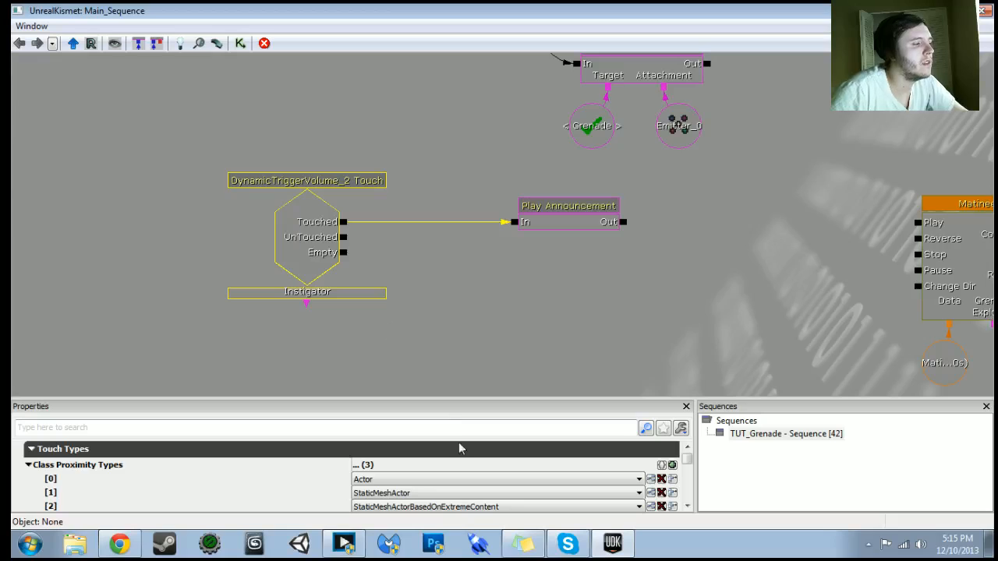
{"action": "scroll", "coordinate": [691, 507], "scroll_direction": "down", "scroll_amount": 5}
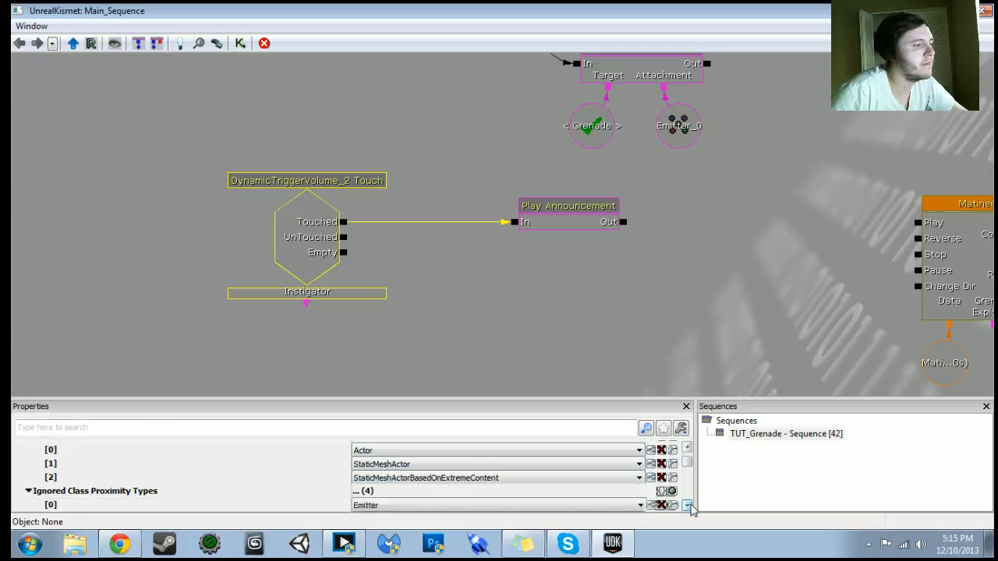
{"action": "scroll", "coordinate": [690, 507], "scroll_direction": "down", "scroll_amount": 5}
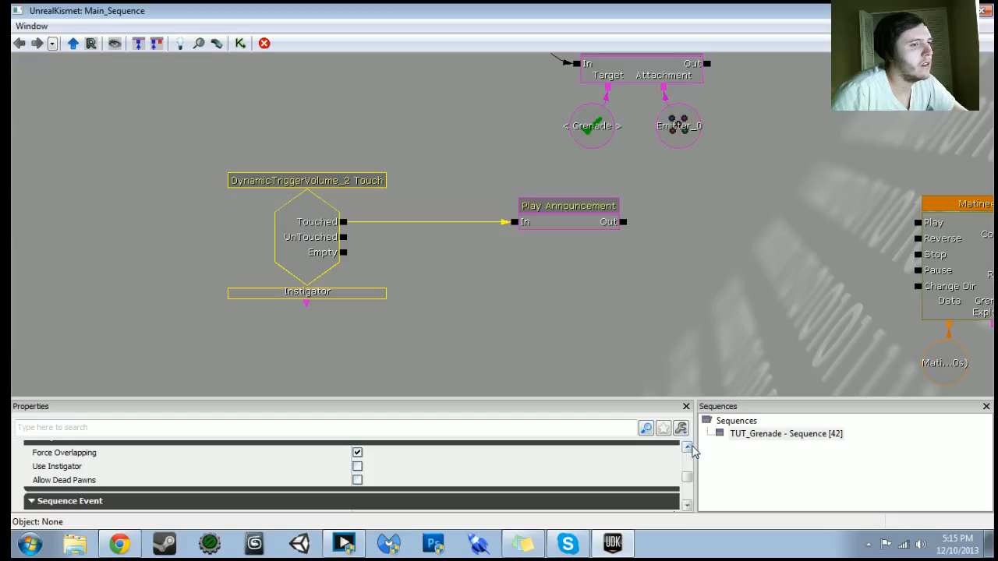
{"action": "scroll", "coordinate": [693, 451], "scroll_direction": "up", "scroll_amount": 5}
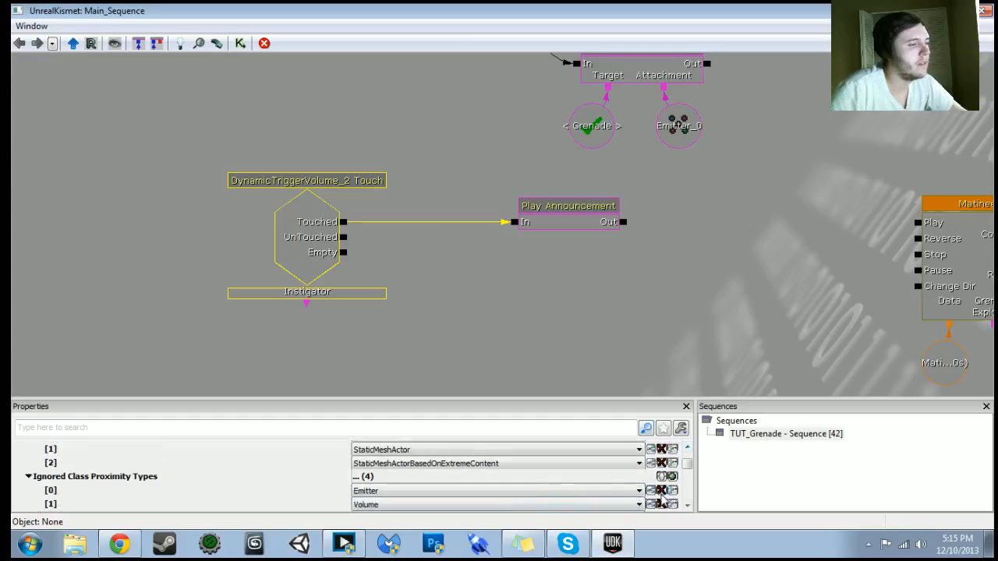
{"action": "scroll", "coordinate": [667, 500], "scroll_direction": "up", "scroll_amount": 1}
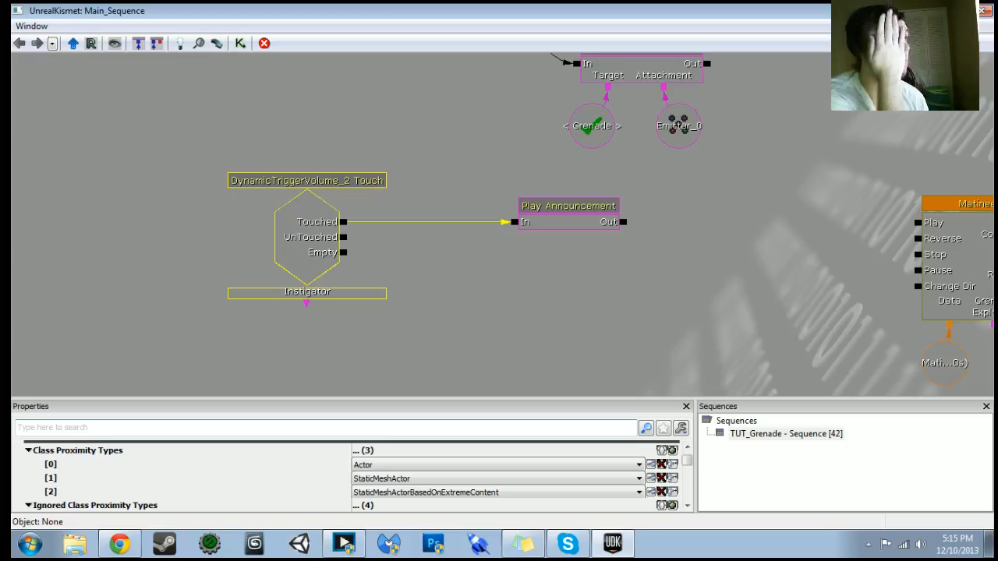
{"action": "scroll", "coordinate": [525, 487], "scroll_direction": "down", "scroll_amount": 1}
{"action": "scroll", "coordinate": [525, 487], "scroll_direction": "up", "scroll_amount": 1}
{"action": "left_click", "coordinate": [662, 465]}
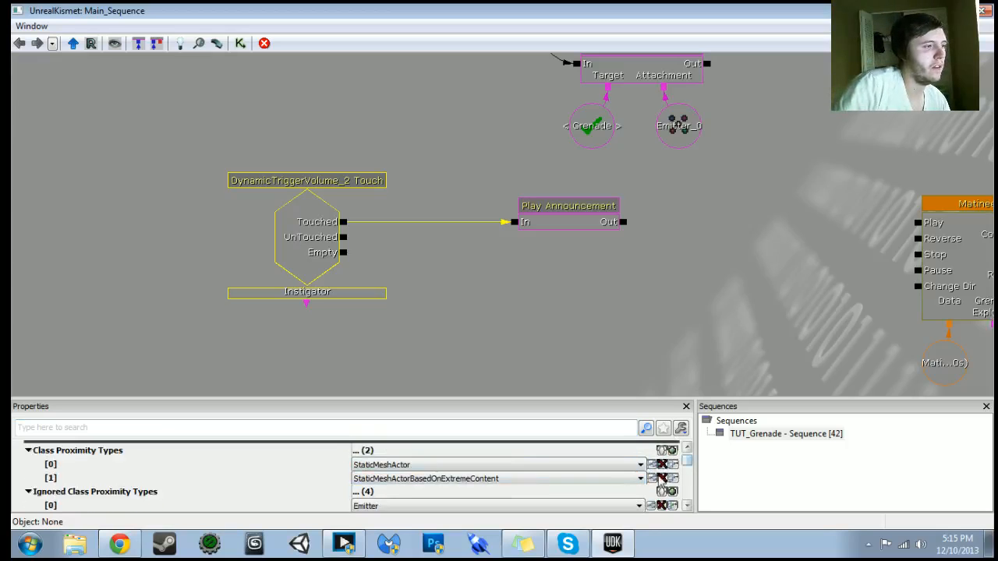
{"action": "scroll", "coordinate": [661, 483], "scroll_direction": "down", "scroll_amount": 1}
{"action": "left_click", "coordinate": [666, 477]}
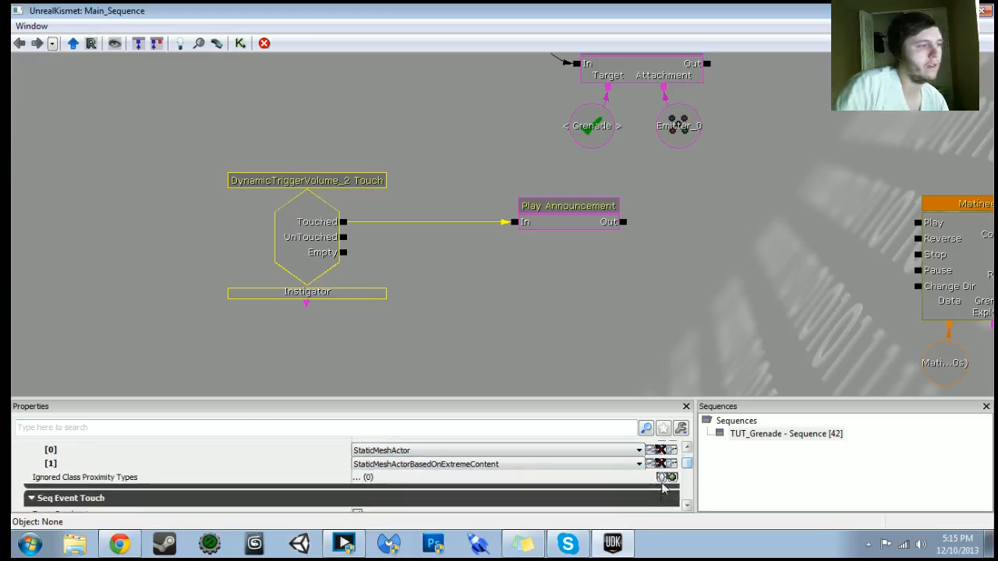
- Close Kismet and playtest the level by walking forward with the grenade near the trigger volume
{"action": "left_click", "coordinate": [985, 11]}
{"action": "left_click", "coordinate": [798, 43]}
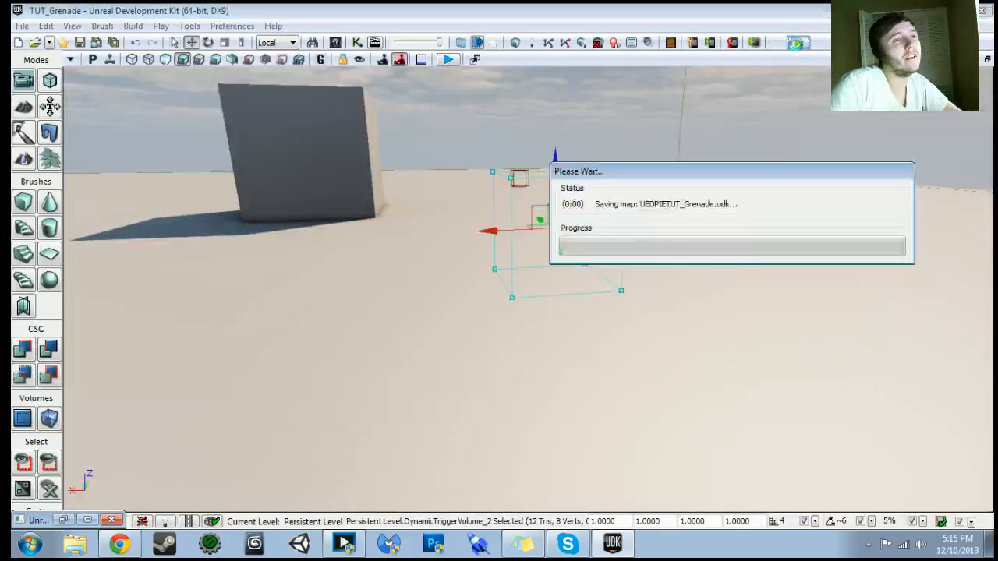
{"action": "key", "text": "w"}
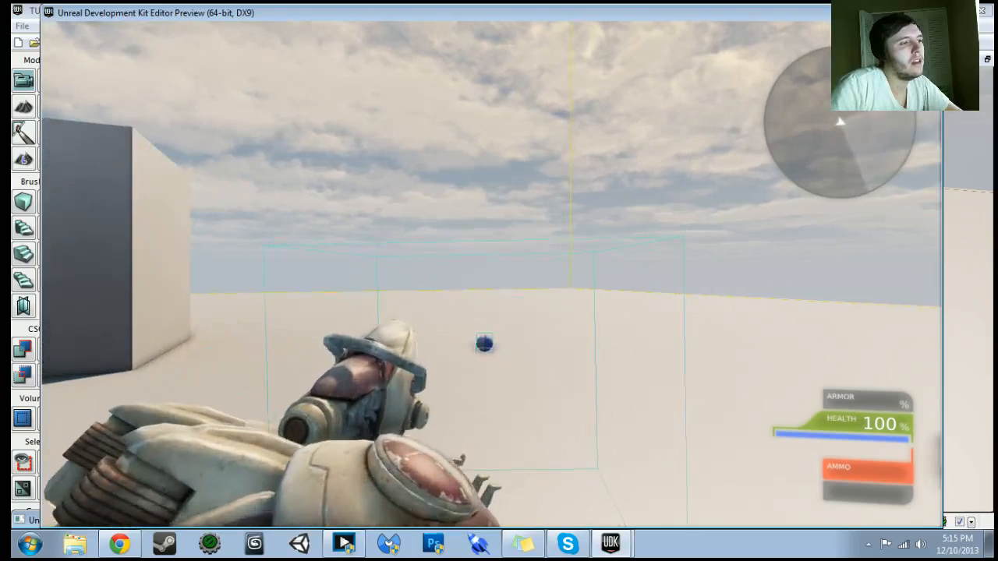
{"action": "key", "text": "Escape"}
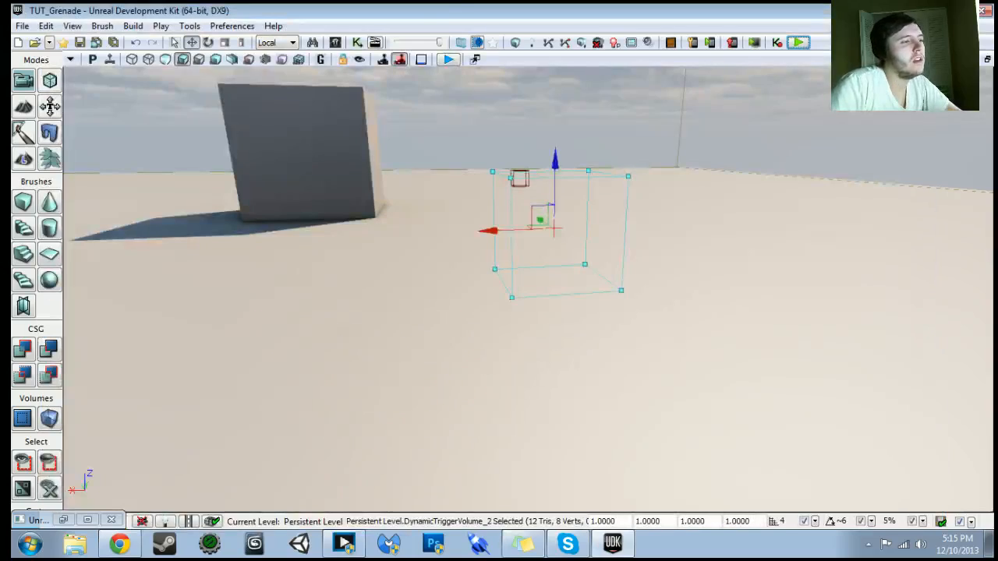
- Reopen Kismet and set the touch event's first class proximity type to UTTeamStaticMesh
{"action": "left_click", "coordinate": [355, 43]}
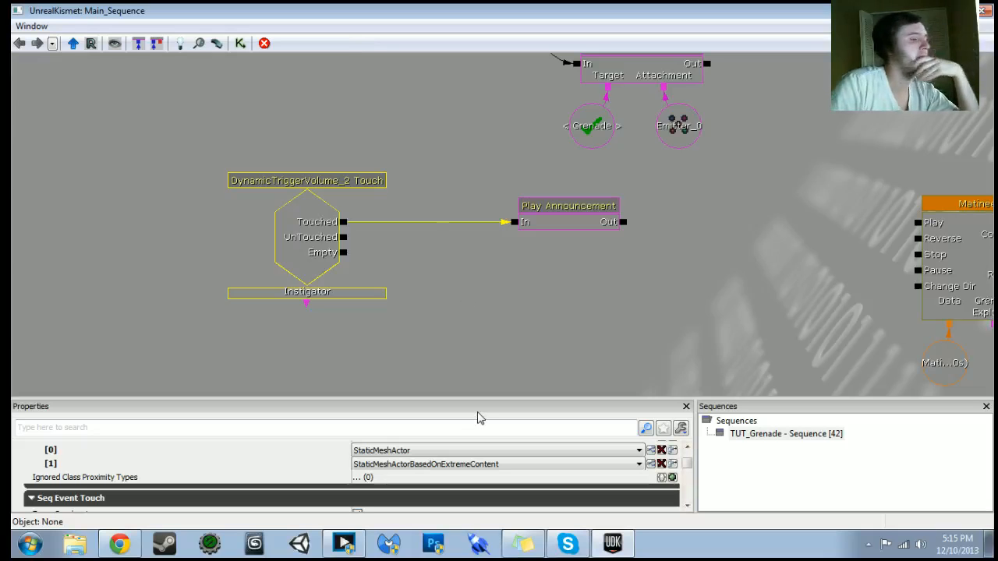
{"action": "left_click", "coordinate": [458, 451]}
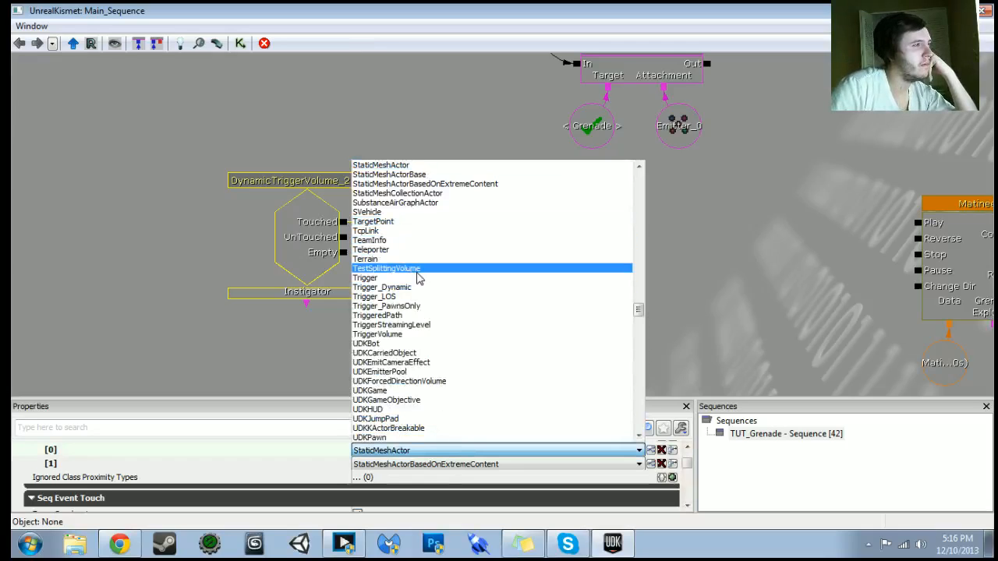
{"action": "scroll", "coordinate": [403, 269], "scroll_direction": "down", "scroll_amount": 3}
{"action": "scroll", "coordinate": [425, 290], "scroll_direction": "down", "scroll_amount": 6}
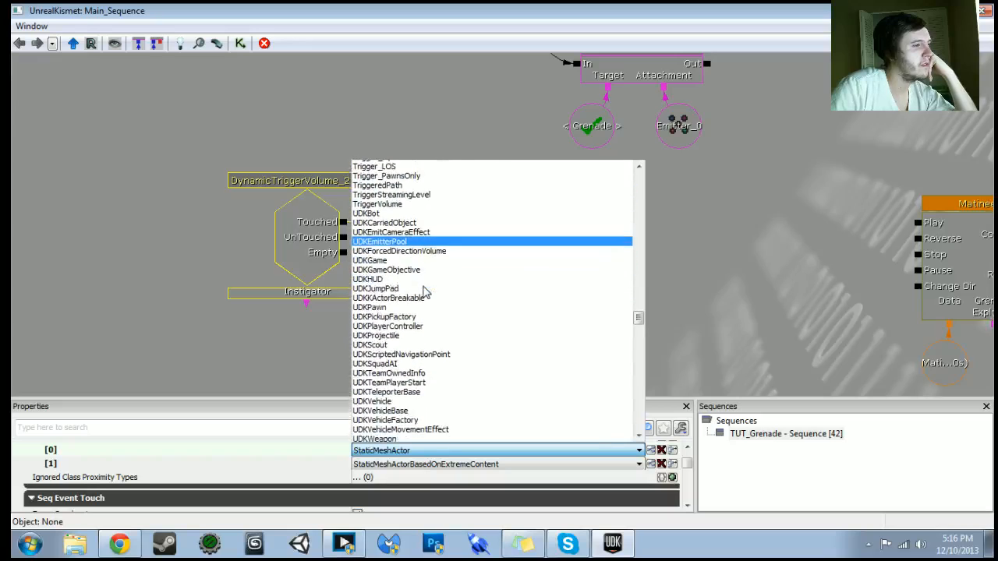
{"action": "scroll", "coordinate": [425, 292], "scroll_direction": "down", "scroll_amount": 8}
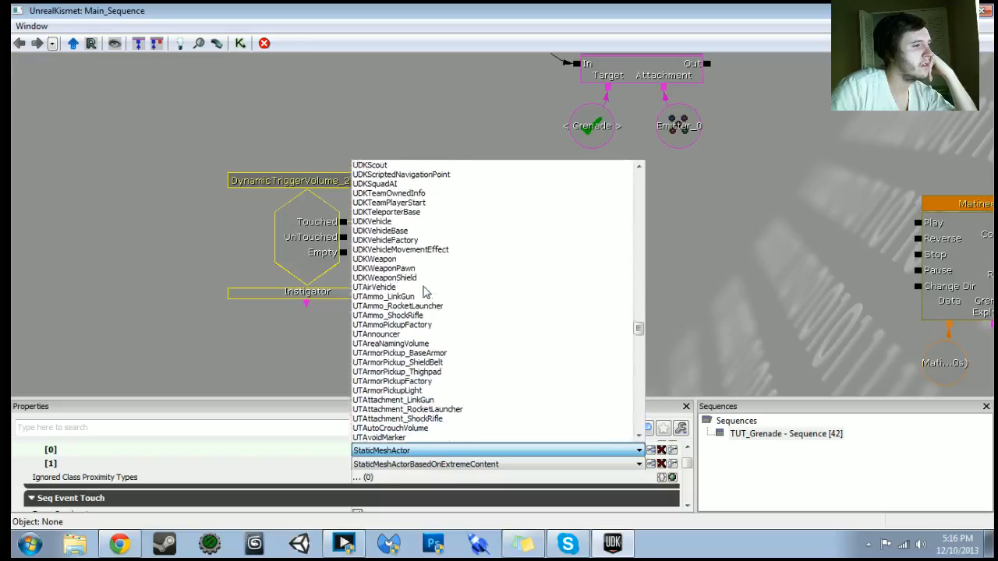
{"action": "scroll", "coordinate": [425, 292], "scroll_direction": "down", "scroll_amount": 5}
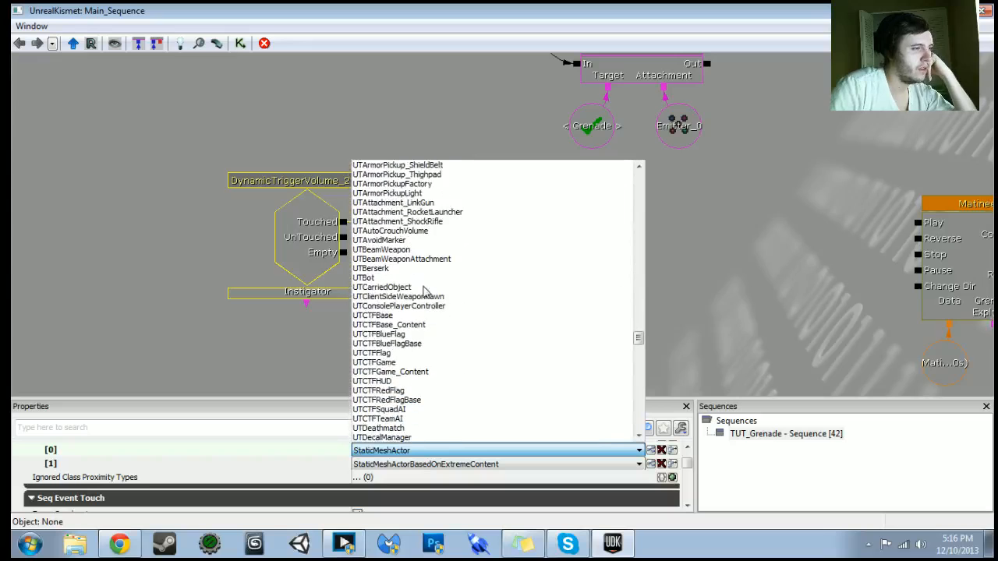
{"action": "scroll", "coordinate": [424, 291], "scroll_direction": "down", "scroll_amount": 4}
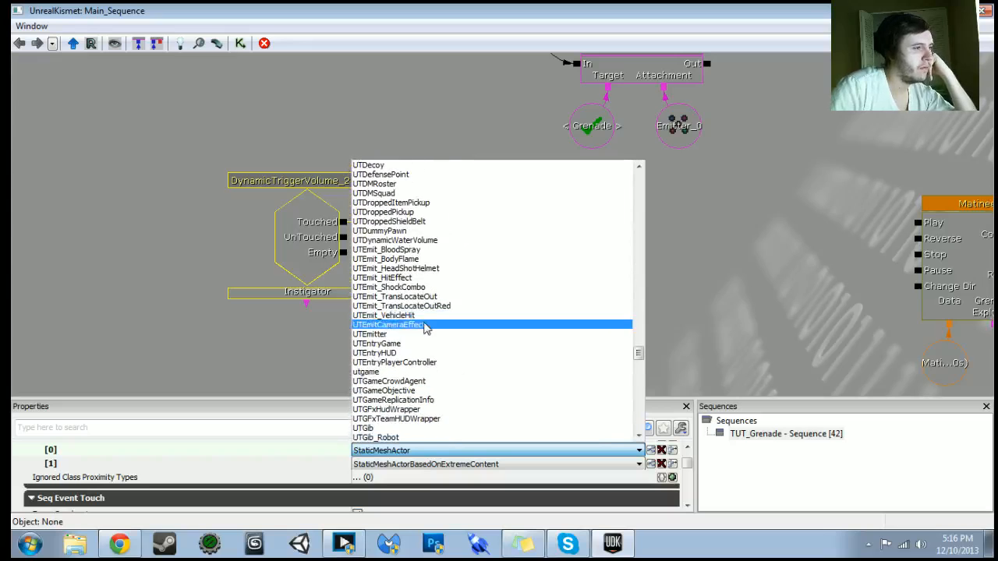
{"action": "scroll", "coordinate": [424, 304], "scroll_direction": "down", "scroll_amount": 9}
{"action": "scroll", "coordinate": [425, 328], "scroll_direction": "down", "scroll_amount": 4}
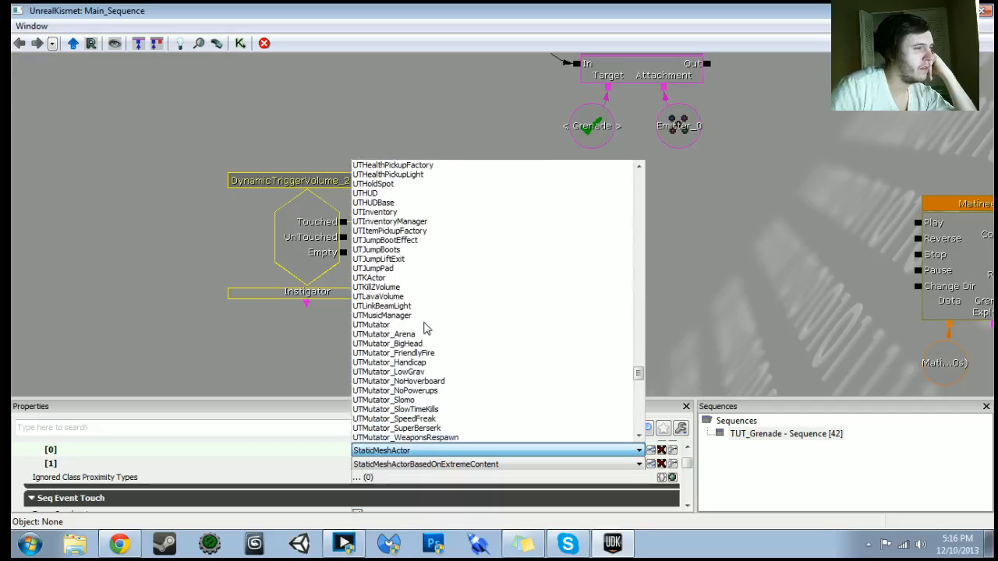
{"action": "scroll", "coordinate": [424, 329], "scroll_direction": "down", "scroll_amount": 4}
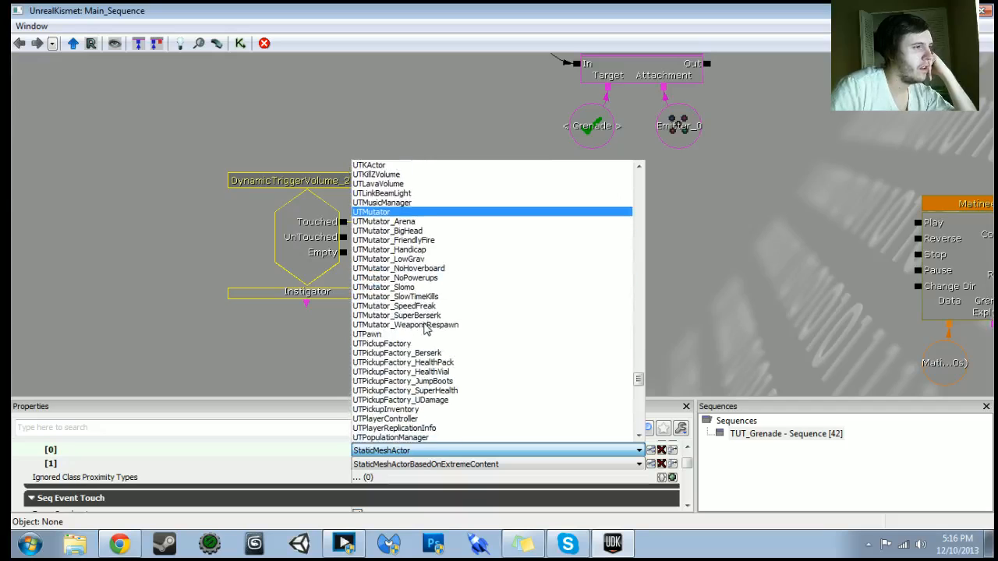
{"action": "scroll", "coordinate": [425, 328], "scroll_direction": "down", "scroll_amount": 7}
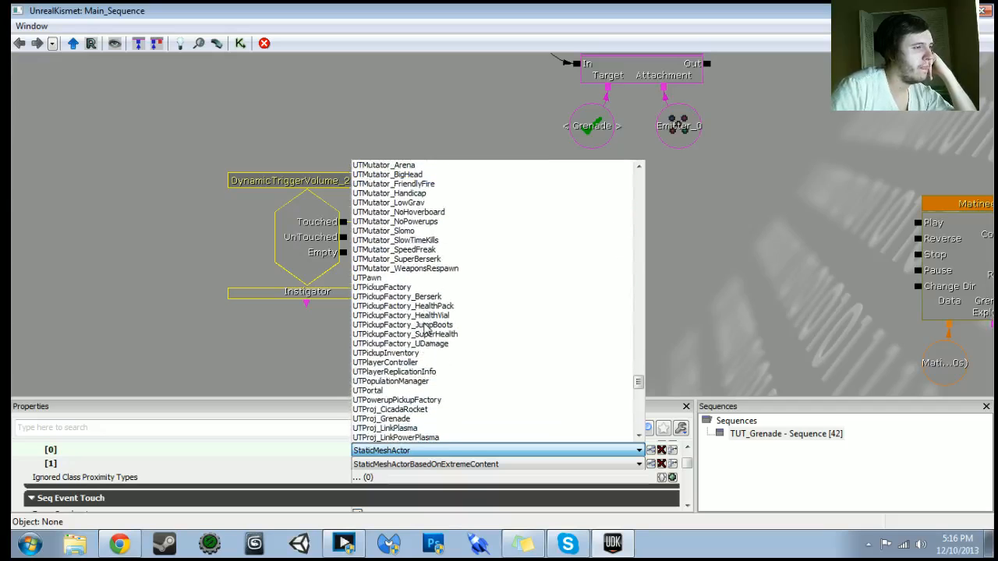
{"action": "scroll", "coordinate": [425, 328], "scroll_direction": "down", "scroll_amount": 8}
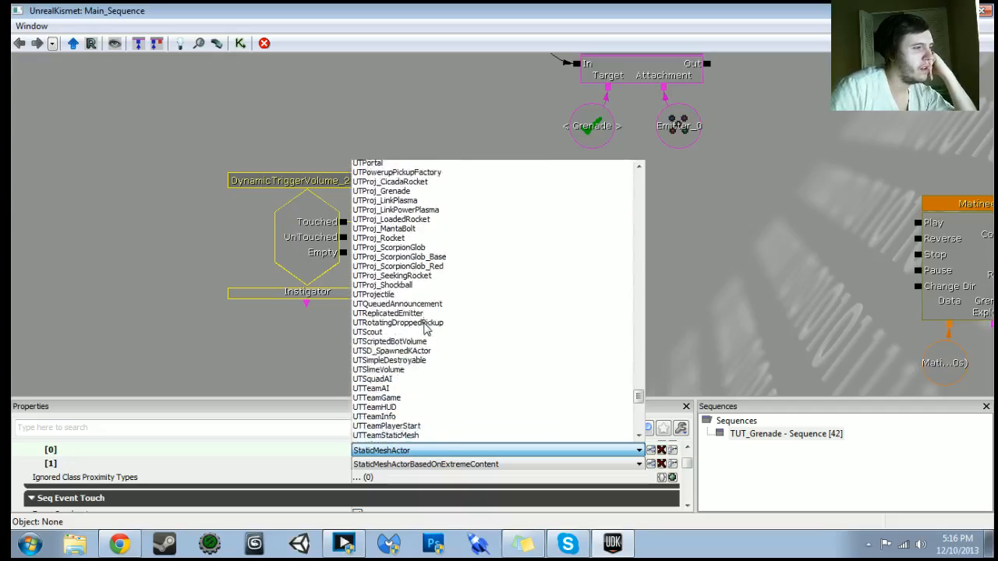
{"action": "scroll", "coordinate": [425, 328], "scroll_direction": "down", "scroll_amount": 4}
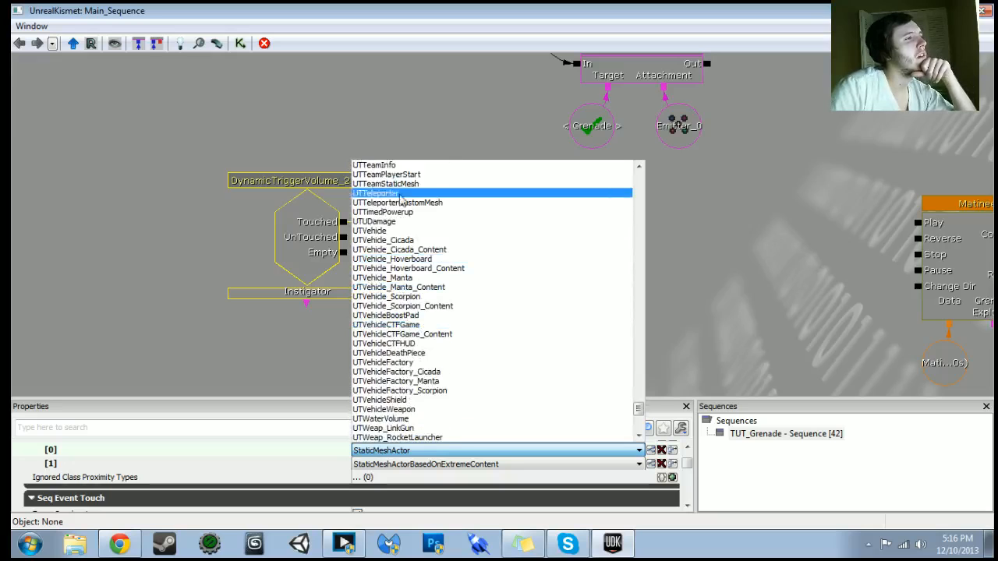
{"action": "scroll", "coordinate": [411, 287], "scroll_direction": "up", "scroll_amount": 1}
{"action": "scroll", "coordinate": [412, 287], "scroll_direction": "up", "scroll_amount": 3}
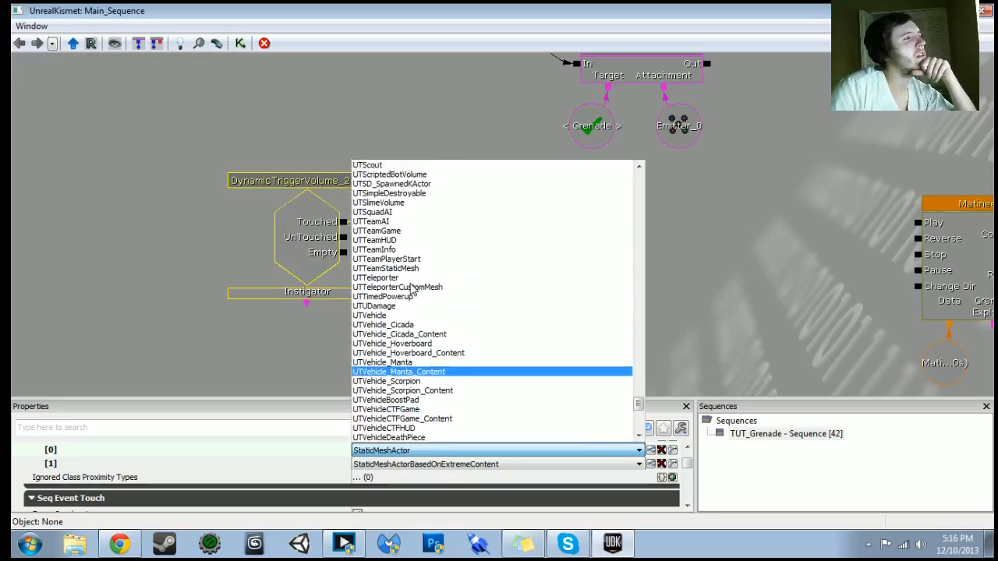
{"action": "scroll", "coordinate": [411, 289], "scroll_direction": "up", "scroll_amount": 3}
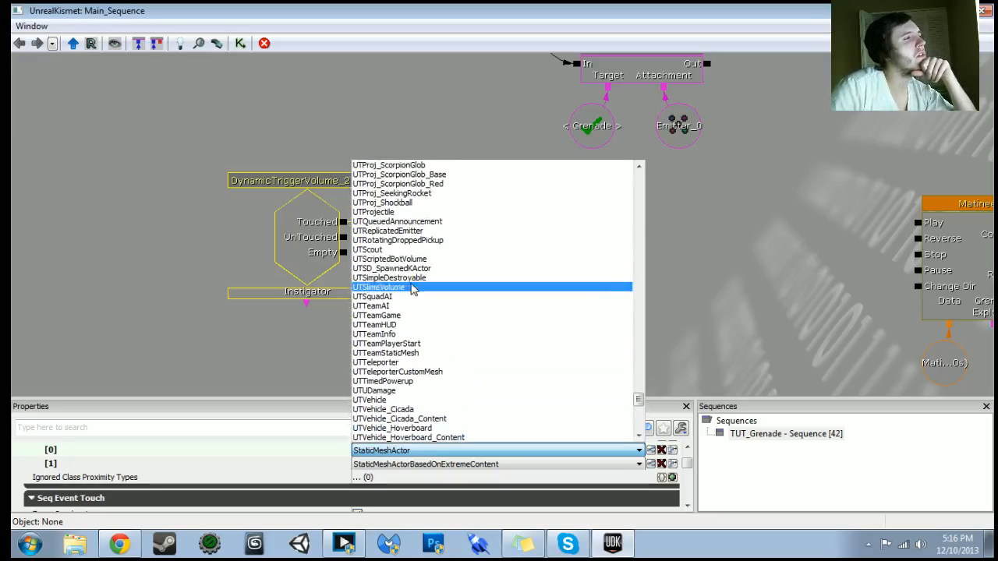
{"action": "scroll", "coordinate": [420, 283], "scroll_direction": "up", "scroll_amount": 2}
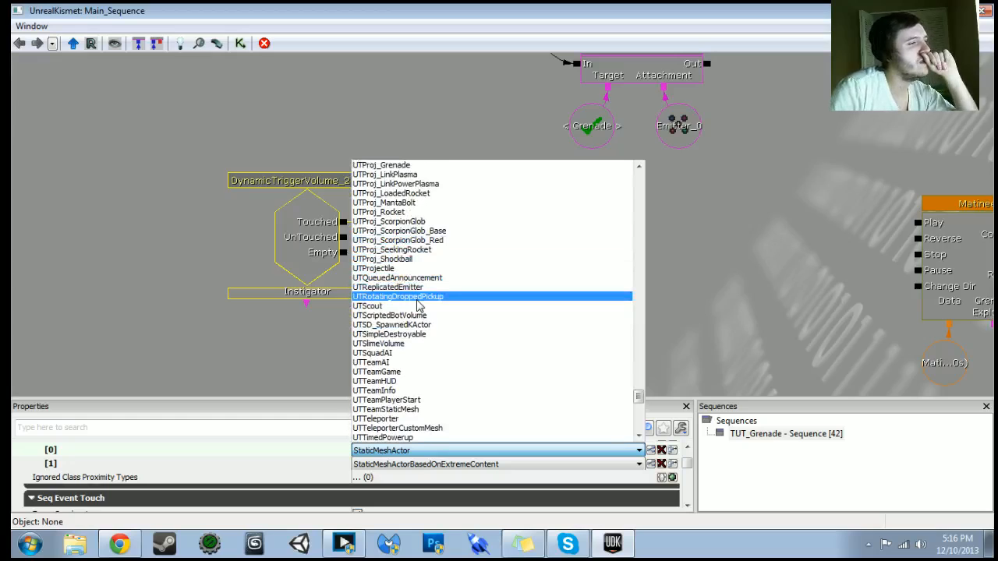
{"action": "left_click", "coordinate": [421, 409]}
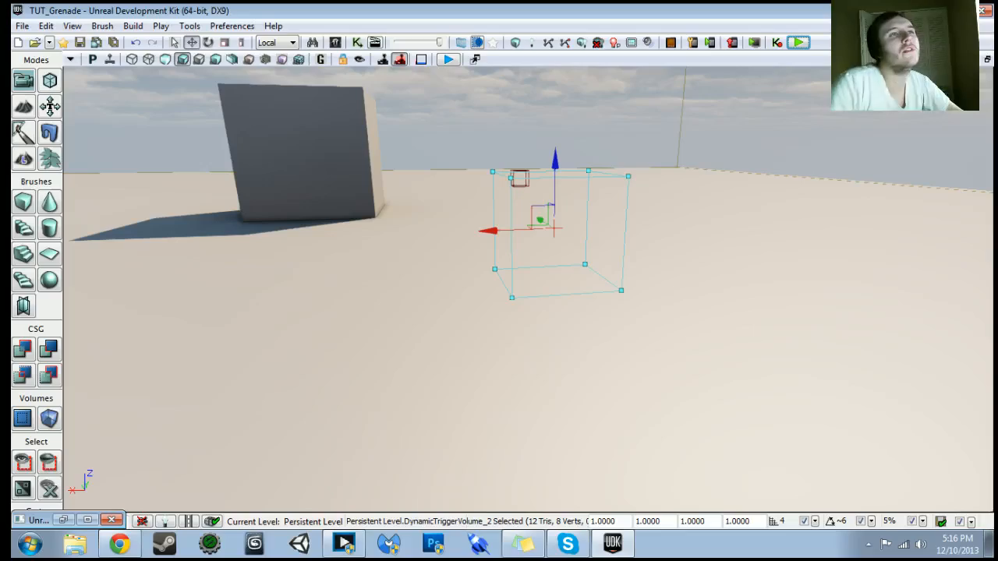
- Playtest the level with the changed first proximity type and return to the Kismet sequence
{"action": "left_click", "coordinate": [804, 40]}
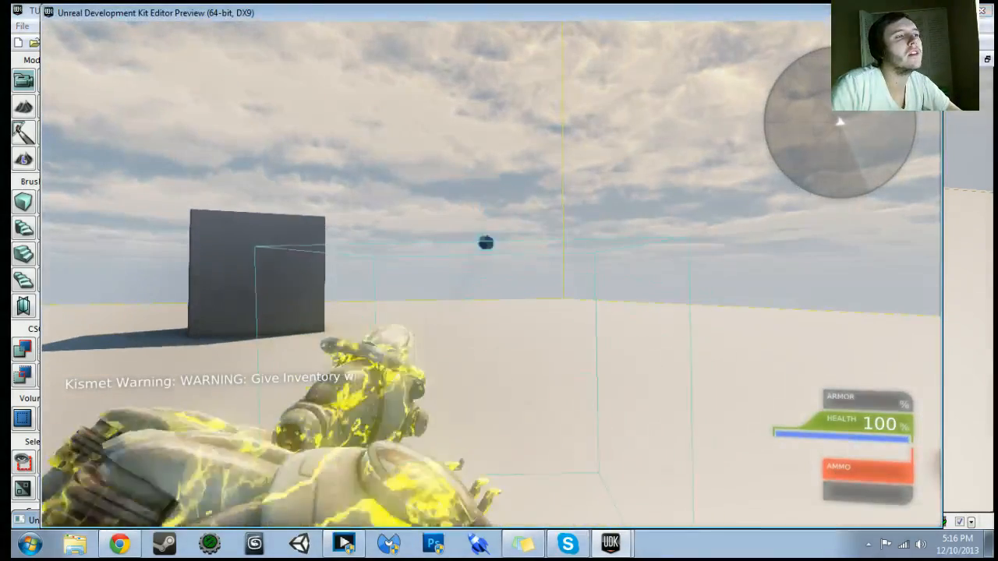
{"action": "key", "text": "Escape"}
{"action": "left_click", "coordinate": [357, 44]}
- Look through the available classes for the touch event's second class proximity type, from the StaticMesh classes to the end of the list
{"action": "left_click", "coordinate": [452, 466]}
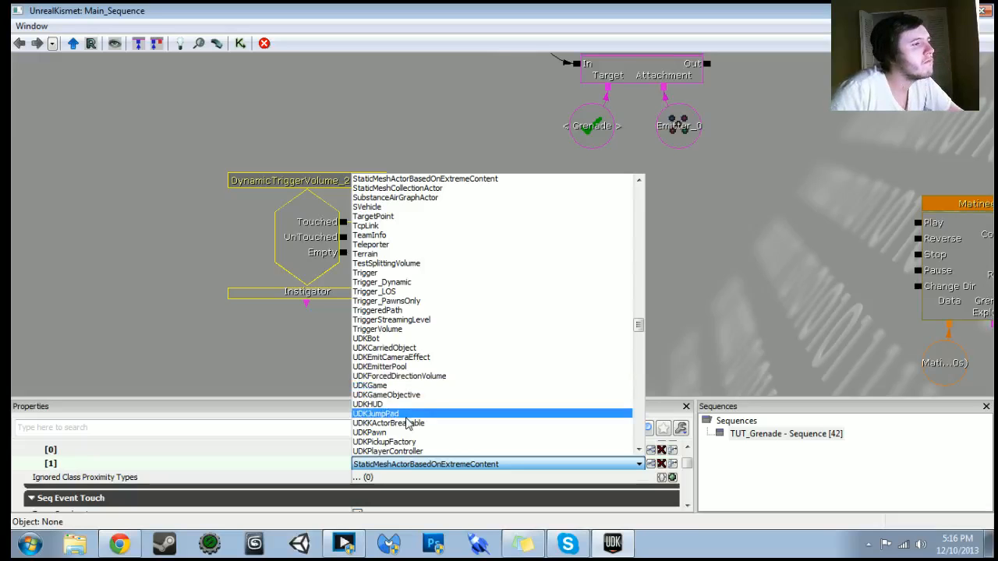
{"action": "scroll", "coordinate": [407, 423], "scroll_direction": "down", "scroll_amount": 3}
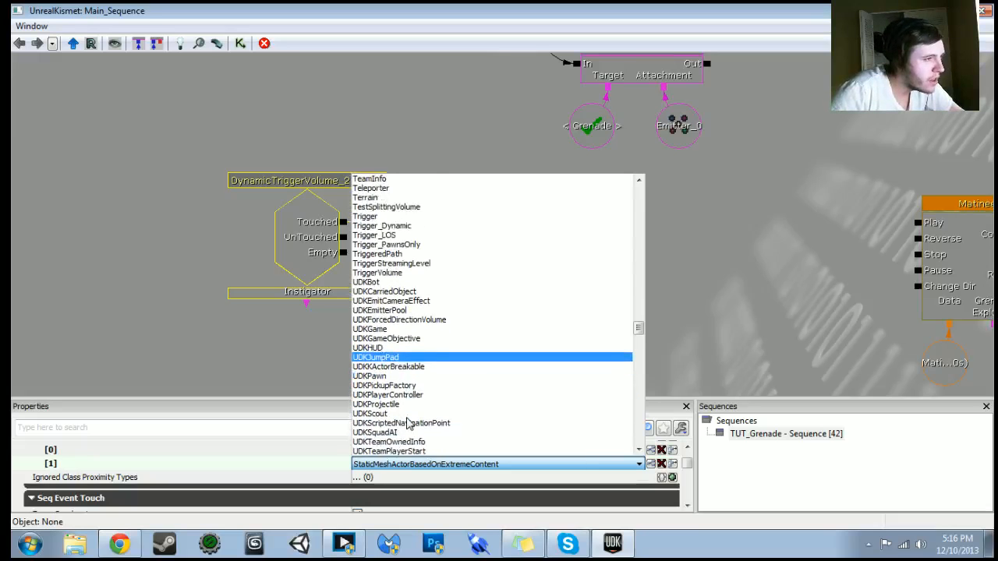
{"action": "scroll", "coordinate": [407, 424], "scroll_direction": "down", "scroll_amount": 4}
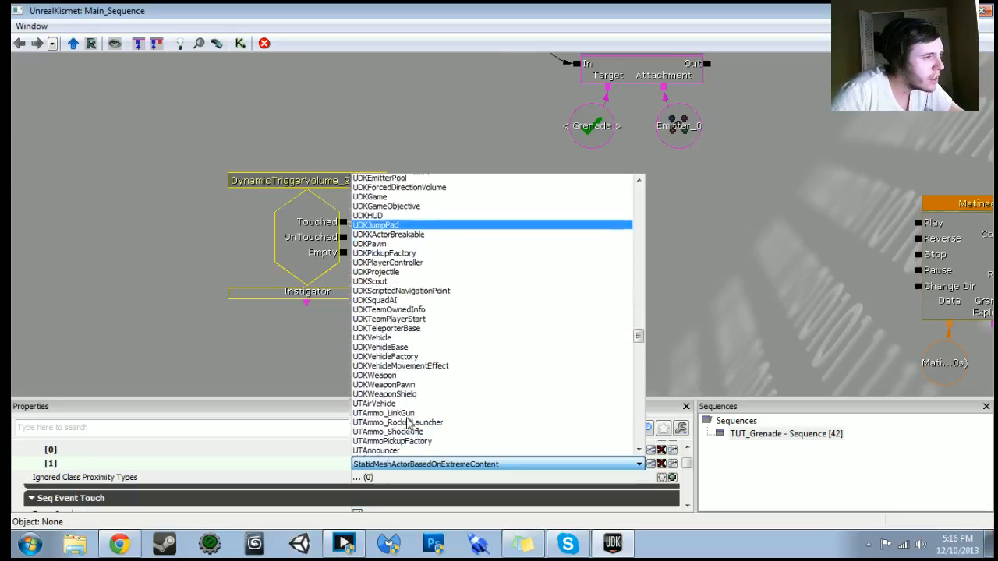
{"action": "scroll", "coordinate": [407, 423], "scroll_direction": "down", "scroll_amount": 3}
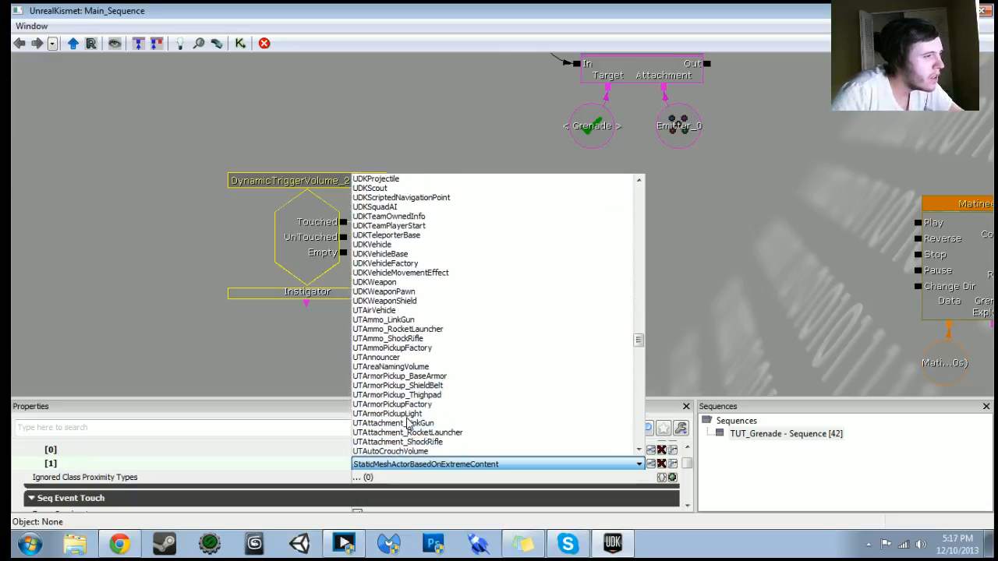
{"action": "scroll", "coordinate": [454, 431], "scroll_direction": "down", "scroll_amount": 2}
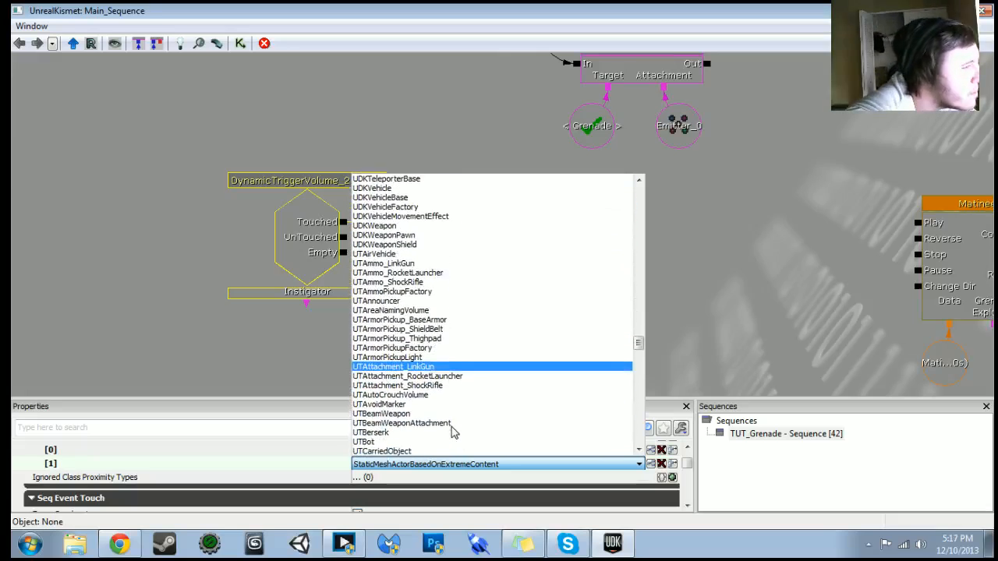
{"action": "scroll", "coordinate": [455, 431], "scroll_direction": "down", "scroll_amount": 3}
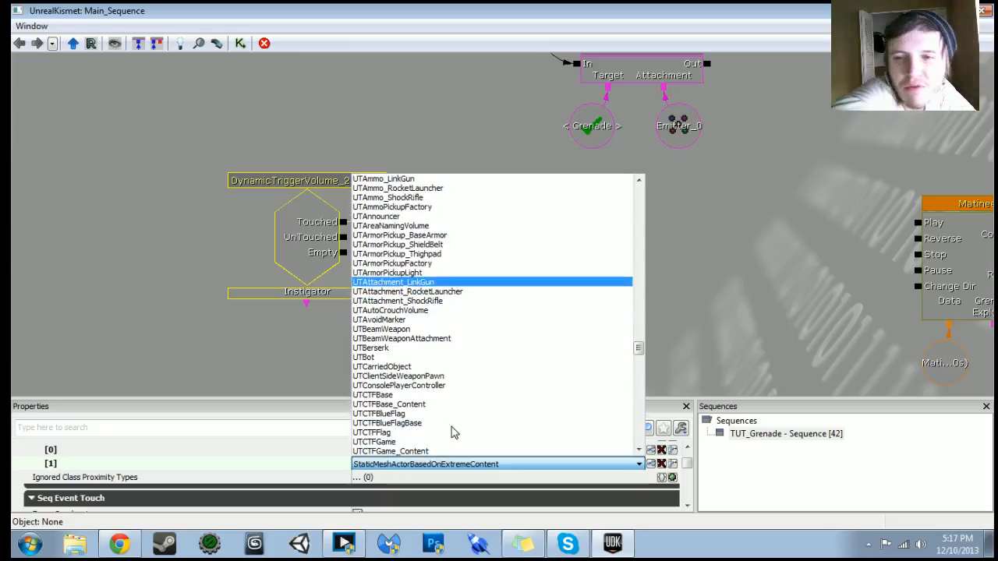
{"action": "scroll", "coordinate": [436, 408], "scroll_direction": "down", "scroll_amount": 1}
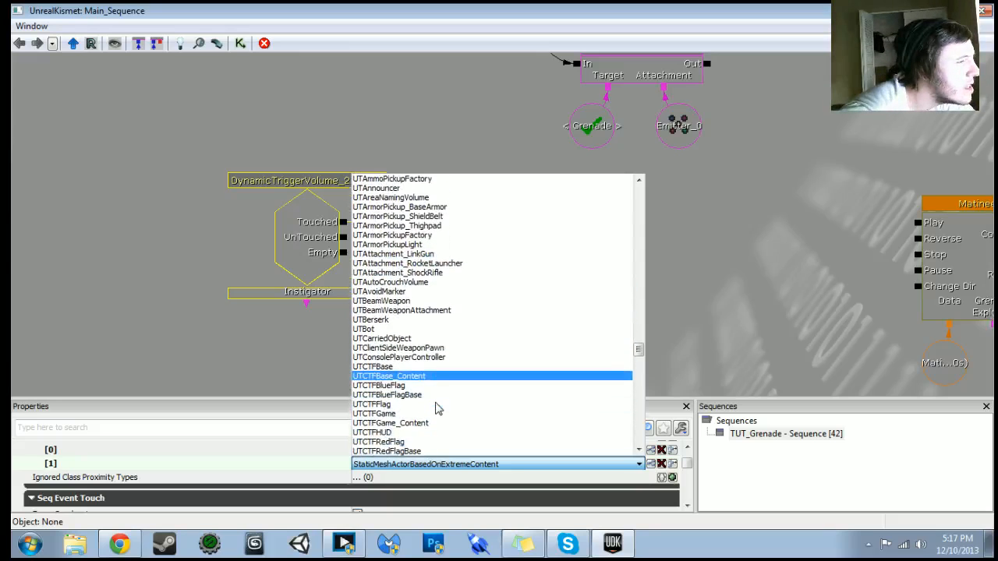
{"action": "scroll", "coordinate": [436, 408], "scroll_direction": "down", "scroll_amount": 2}
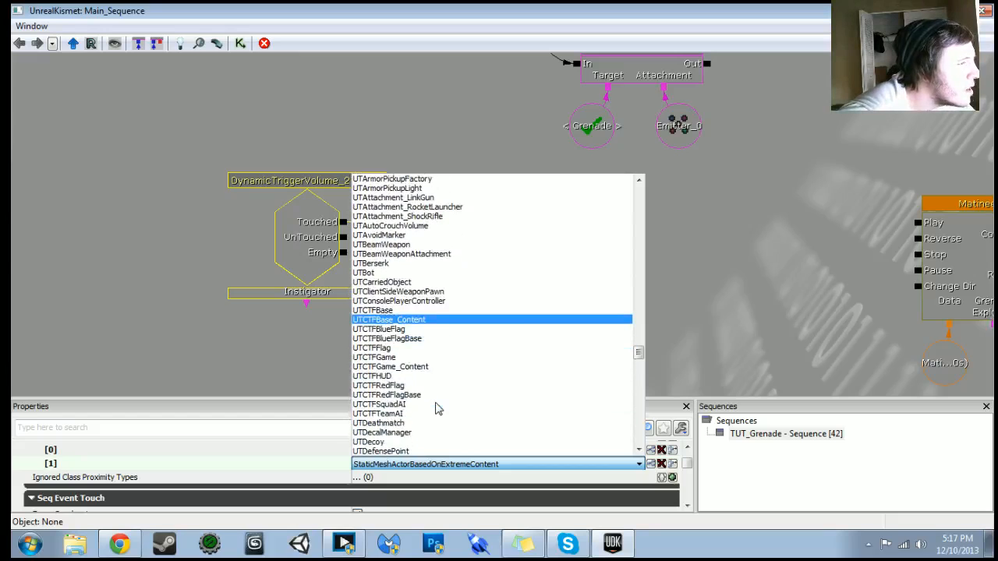
{"action": "scroll", "coordinate": [436, 408], "scroll_direction": "down", "scroll_amount": 3}
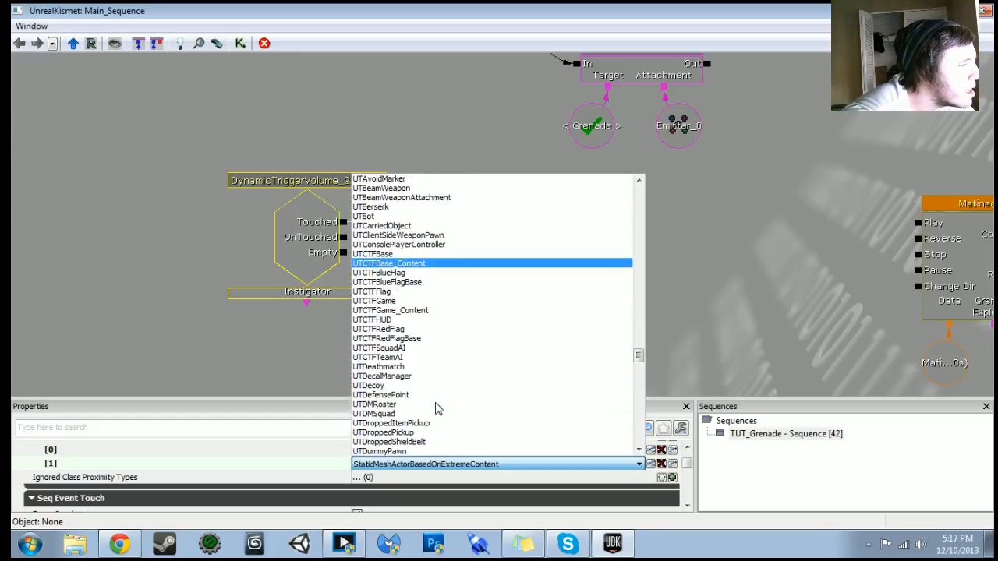
{"action": "scroll", "coordinate": [437, 408], "scroll_direction": "down", "scroll_amount": 1}
{"action": "scroll", "coordinate": [437, 408], "scroll_direction": "down", "scroll_amount": 4}
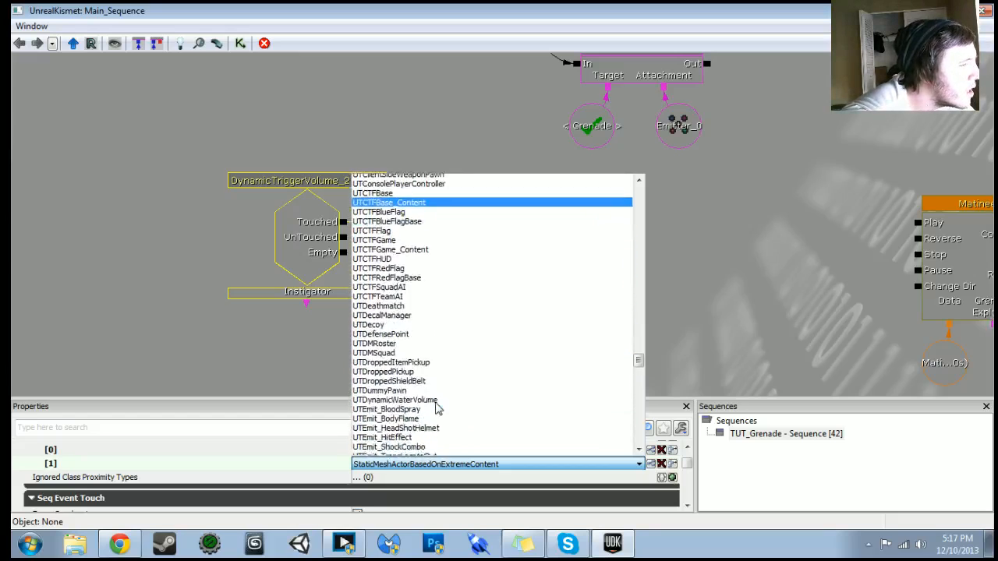
{"action": "scroll", "coordinate": [436, 408], "scroll_direction": "down", "scroll_amount": 2}
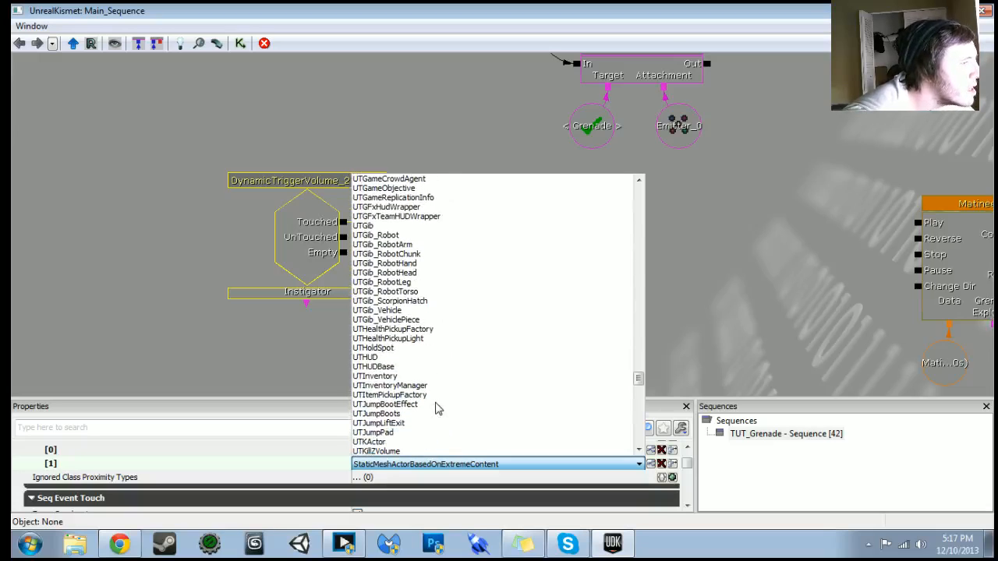
{"action": "scroll", "coordinate": [437, 407], "scroll_direction": "down", "scroll_amount": 2}
{"action": "scroll", "coordinate": [436, 408], "scroll_direction": "down", "scroll_amount": 1}
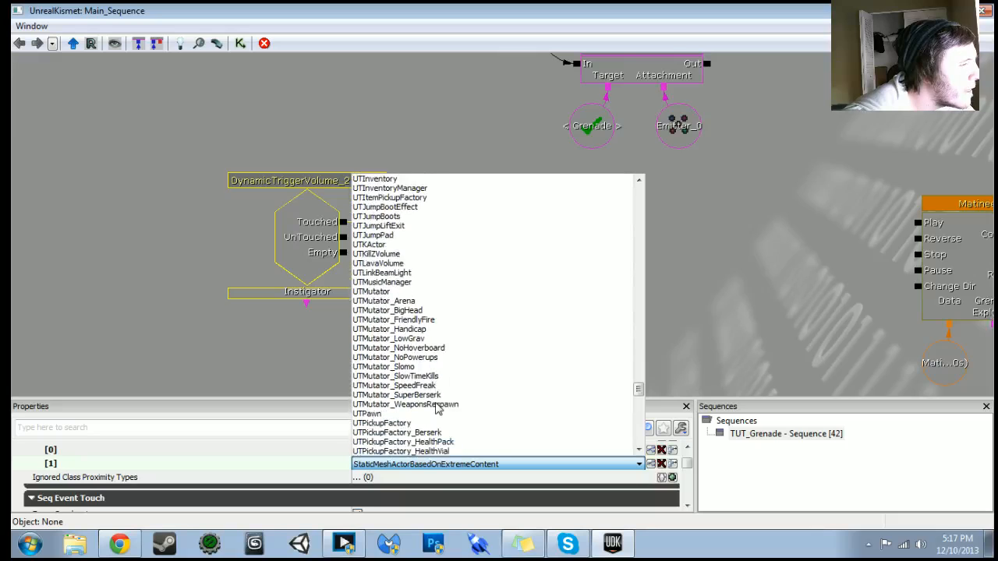
{"action": "scroll", "coordinate": [438, 407], "scroll_direction": "down", "scroll_amount": 2}
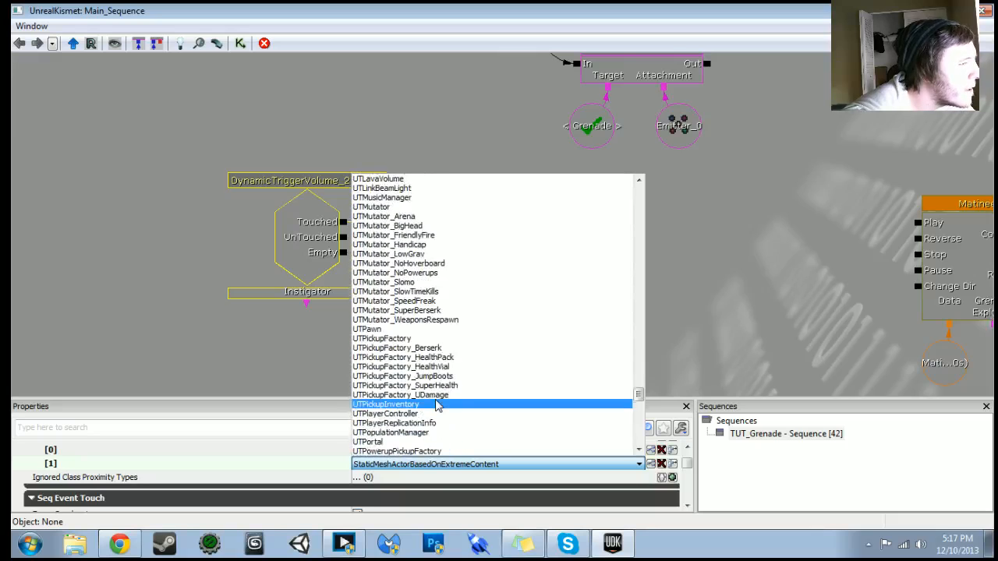
{"action": "scroll", "coordinate": [437, 406], "scroll_direction": "down", "scroll_amount": 6}
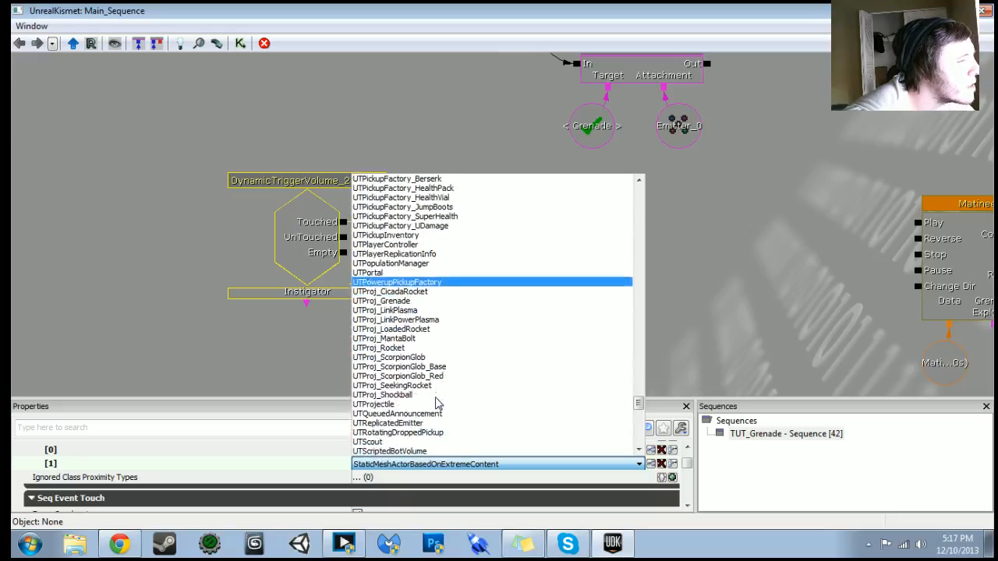
{"action": "scroll", "coordinate": [437, 403], "scroll_direction": "down", "scroll_amount": 3}
{"action": "scroll", "coordinate": [437, 401], "scroll_direction": "down", "scroll_amount": 5}
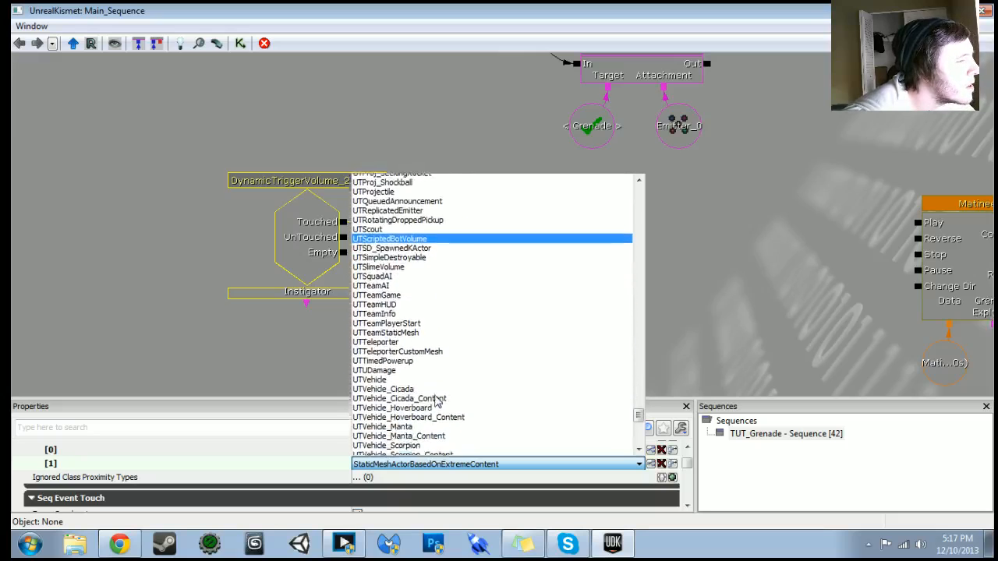
{"action": "scroll", "coordinate": [437, 401], "scroll_direction": "down", "scroll_amount": 2}
{"action": "scroll", "coordinate": [437, 401], "scroll_direction": "down", "scroll_amount": 5}
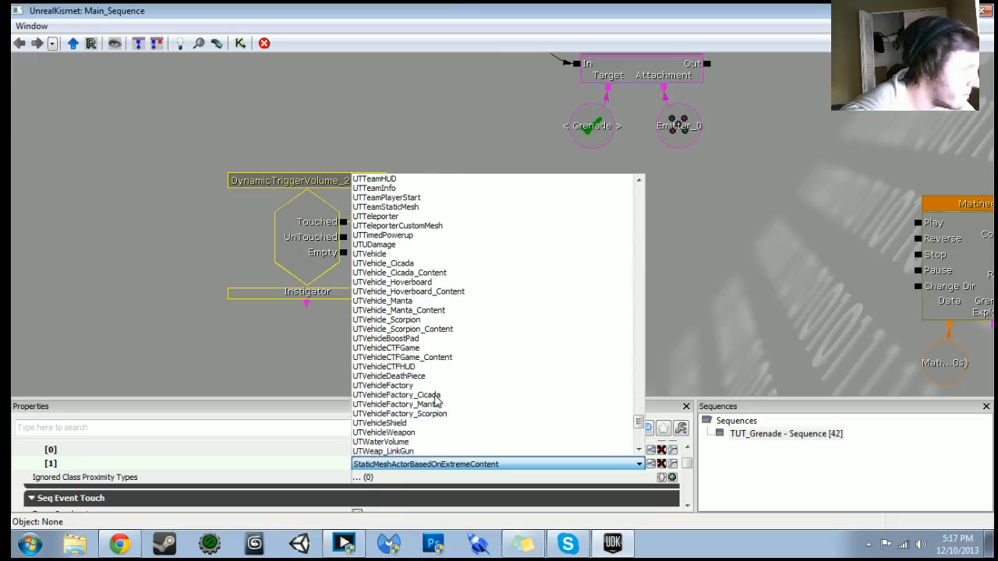
{"action": "scroll", "coordinate": [437, 402], "scroll_direction": "down", "scroll_amount": 8}
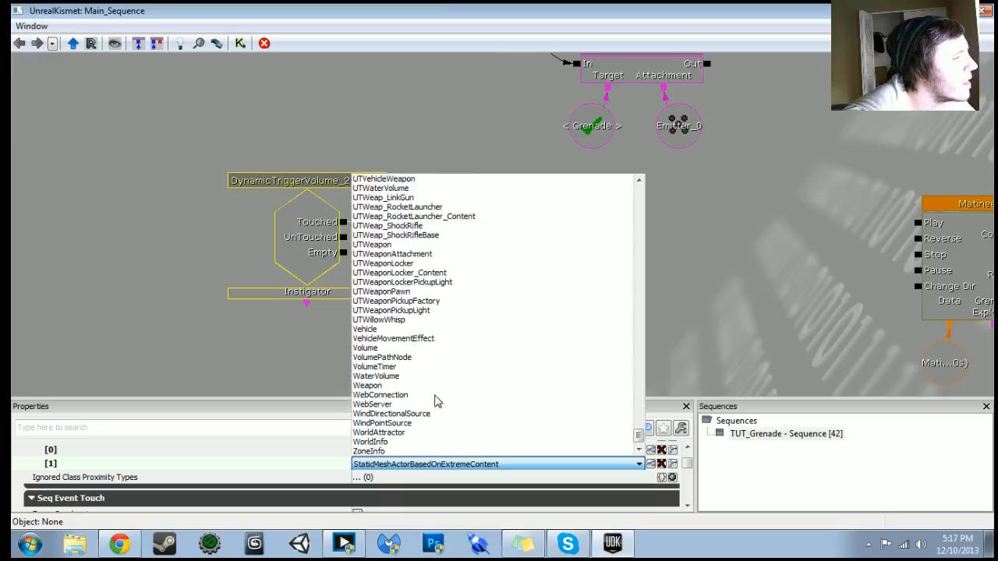
{"action": "scroll", "coordinate": [441, 400], "scroll_direction": "up", "scroll_amount": 2}
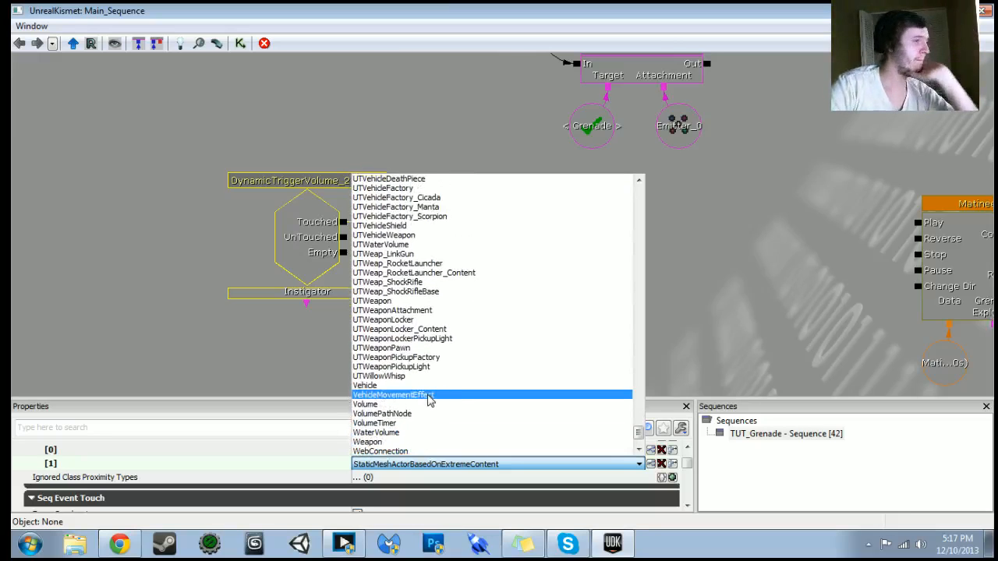
{"action": "scroll", "coordinate": [428, 399], "scroll_direction": "up", "scroll_amount": 4}
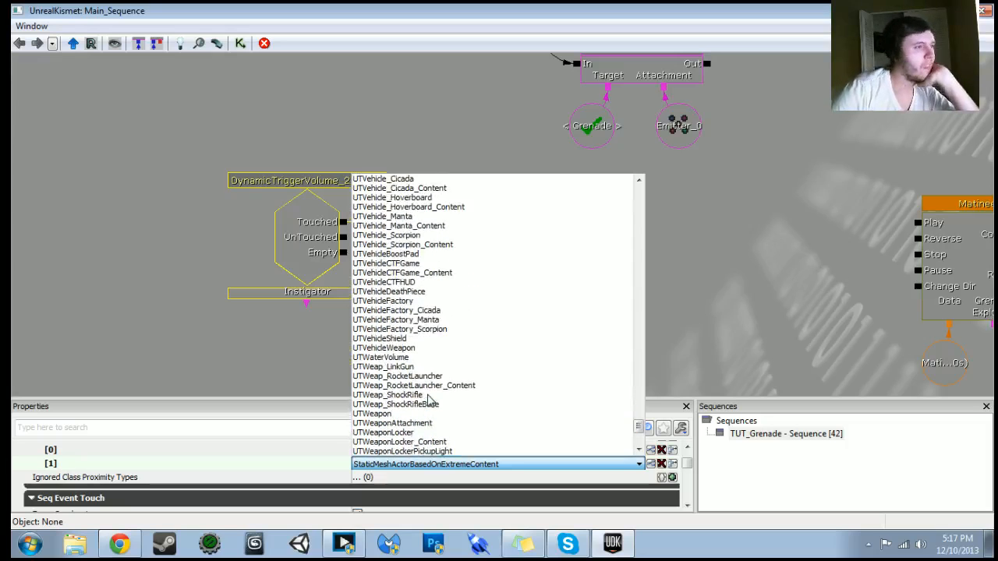
{"action": "scroll", "coordinate": [428, 402], "scroll_direction": "up", "scroll_amount": 4}
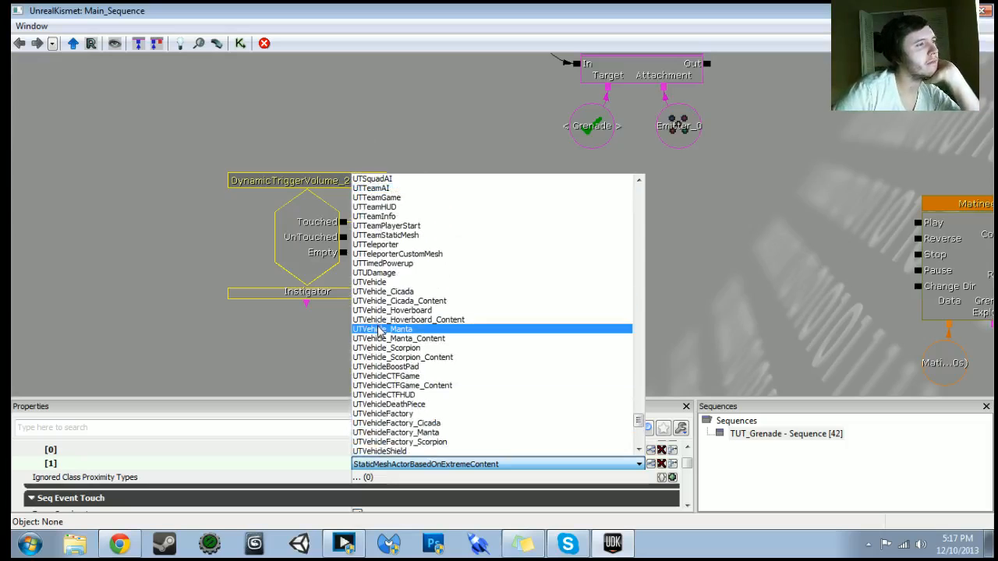
{"action": "scroll", "coordinate": [379, 331], "scroll_direction": "up", "scroll_amount": 2}
{"action": "scroll", "coordinate": [379, 332], "scroll_direction": "up", "scroll_amount": 5}
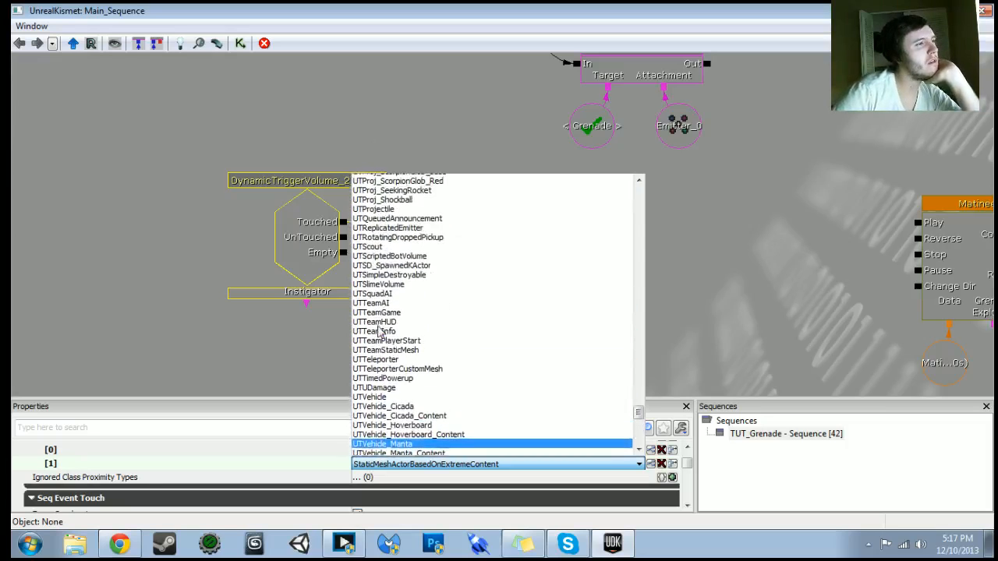
{"action": "scroll", "coordinate": [380, 331], "scroll_direction": "up", "scroll_amount": 2}
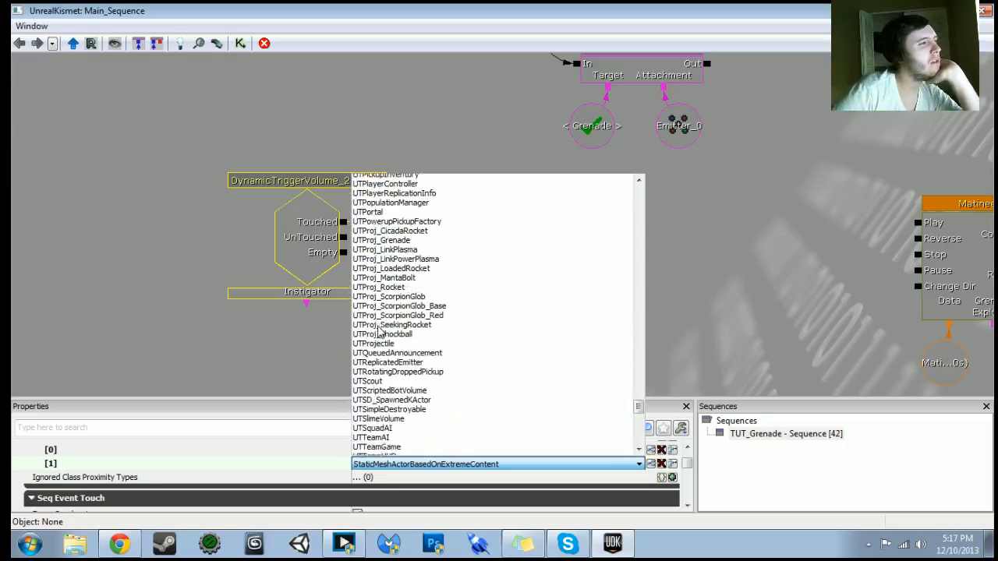
- Look through the new Kismet action categories, such as Actor, Event, Math and Object Property, and reselect the trigger volume touch event
{"action": "left_click", "coordinate": [561, 208]}
{"action": "right_click", "coordinate": [560, 208]}
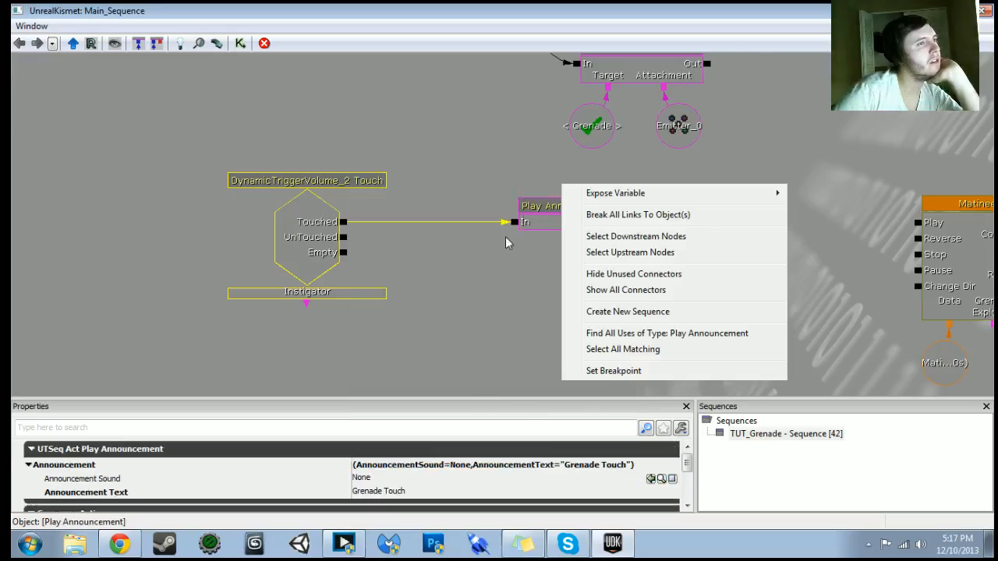
{"action": "right_click", "coordinate": [477, 262]}
{"action": "mouse_move", "coordinate": [505, 269]}
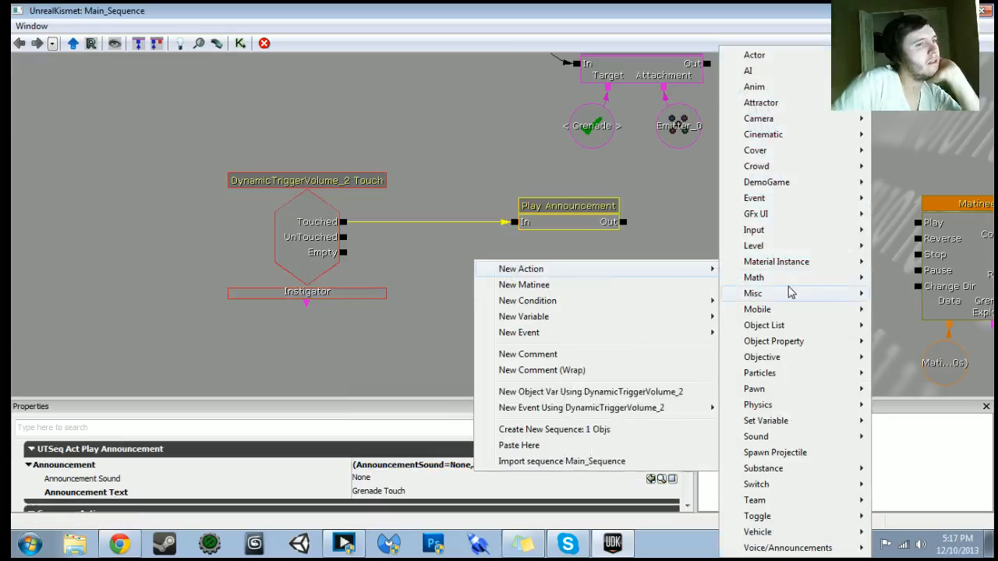
{"action": "mouse_move", "coordinate": [787, 414]}
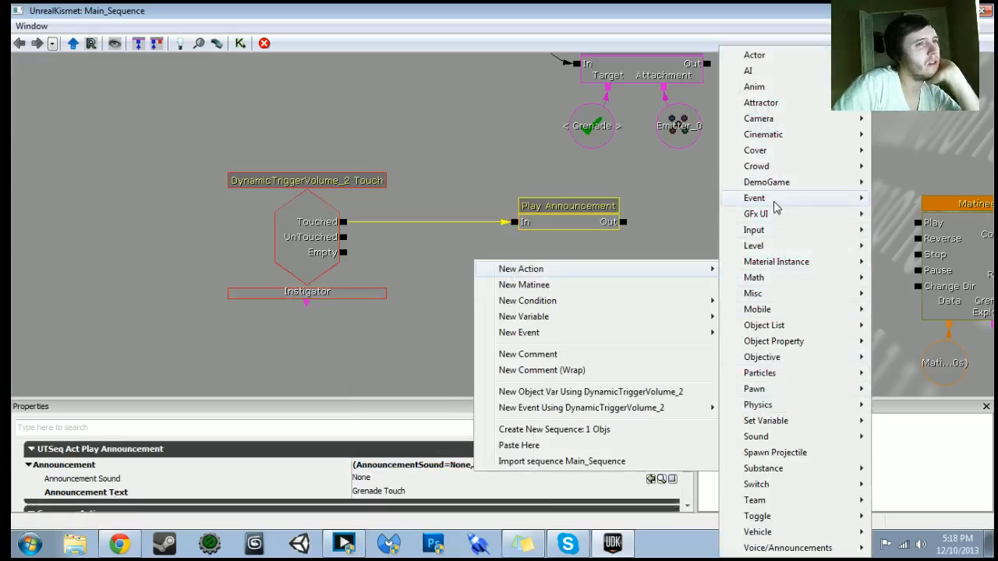
{"action": "mouse_move", "coordinate": [792, 58]}
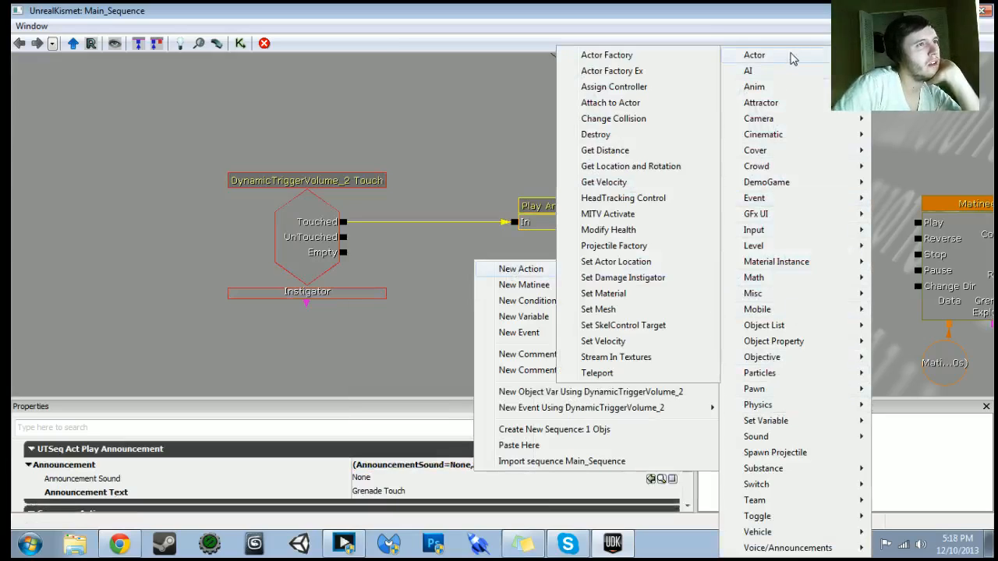
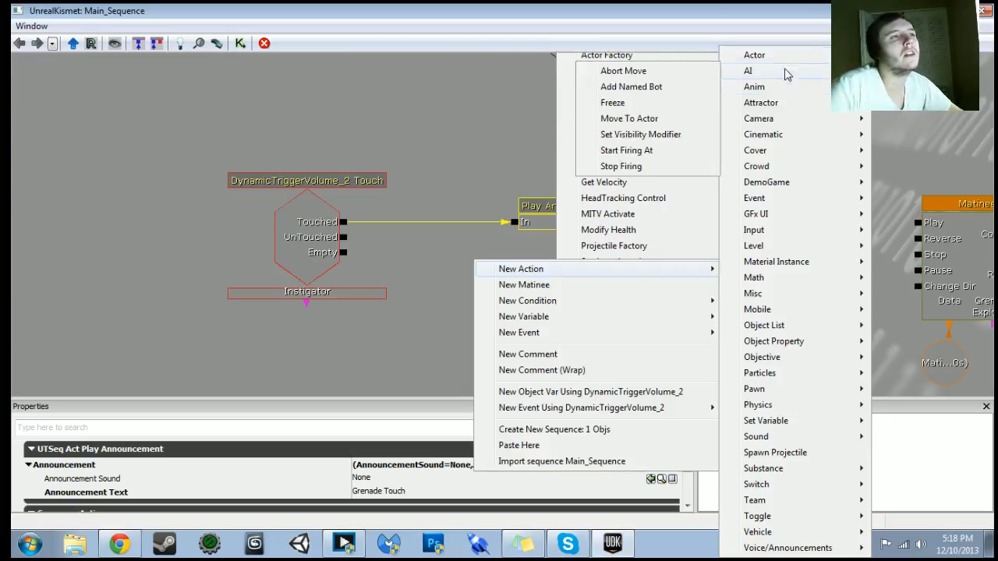
{"action": "mouse_move", "coordinate": [784, 140]}
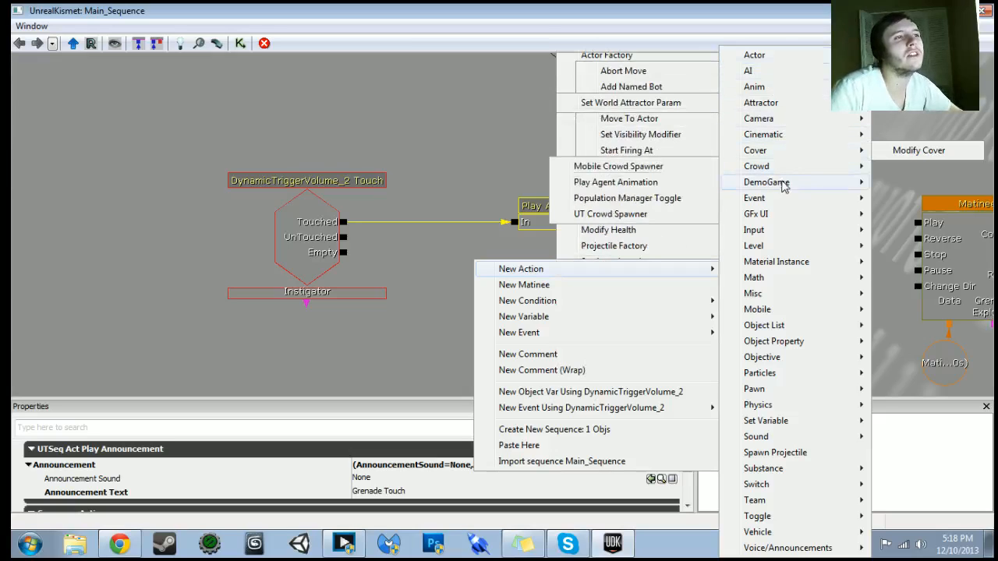
{"action": "mouse_move", "coordinate": [788, 201]}
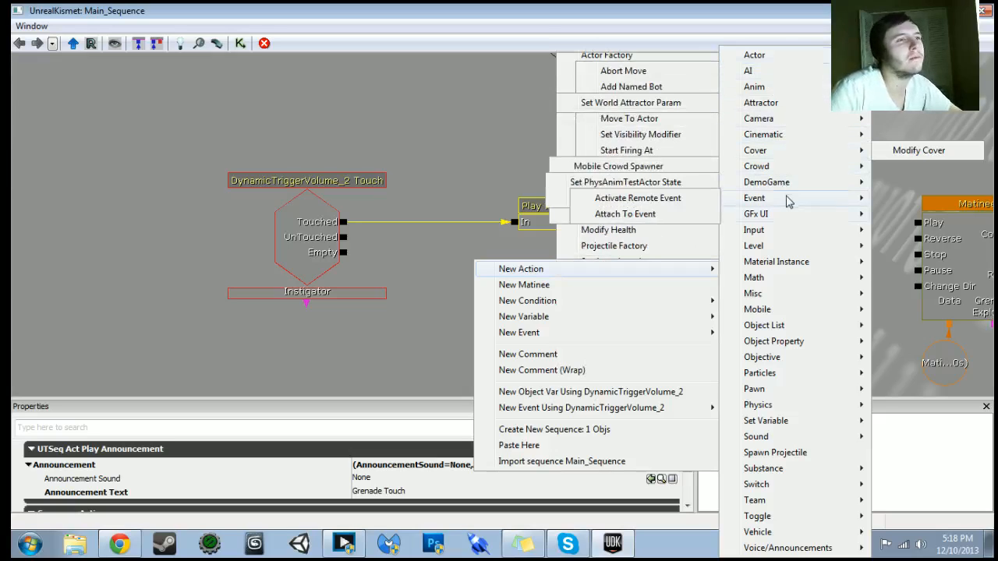
{"action": "mouse_move", "coordinate": [792, 264]}
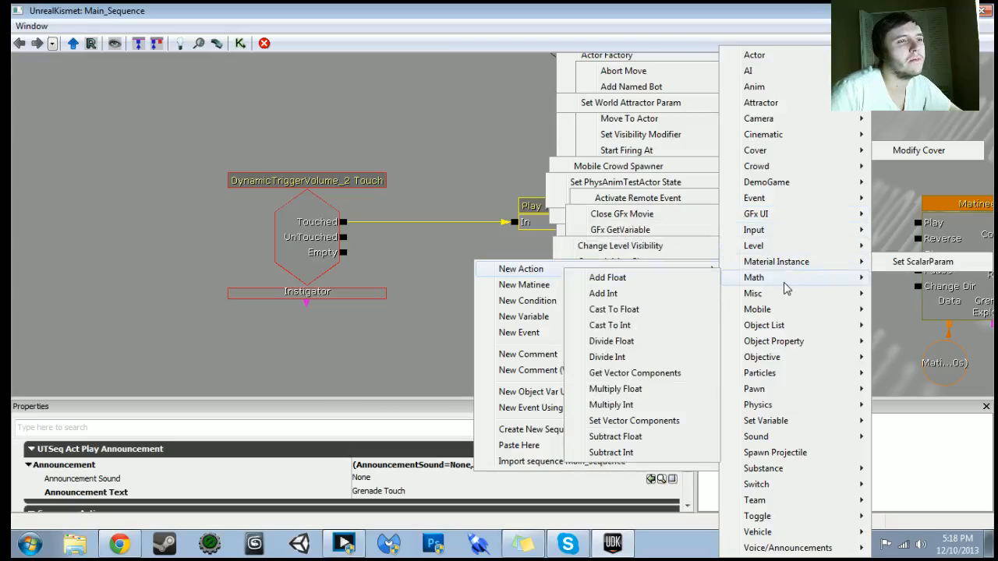
{"action": "mouse_move", "coordinate": [787, 294]}
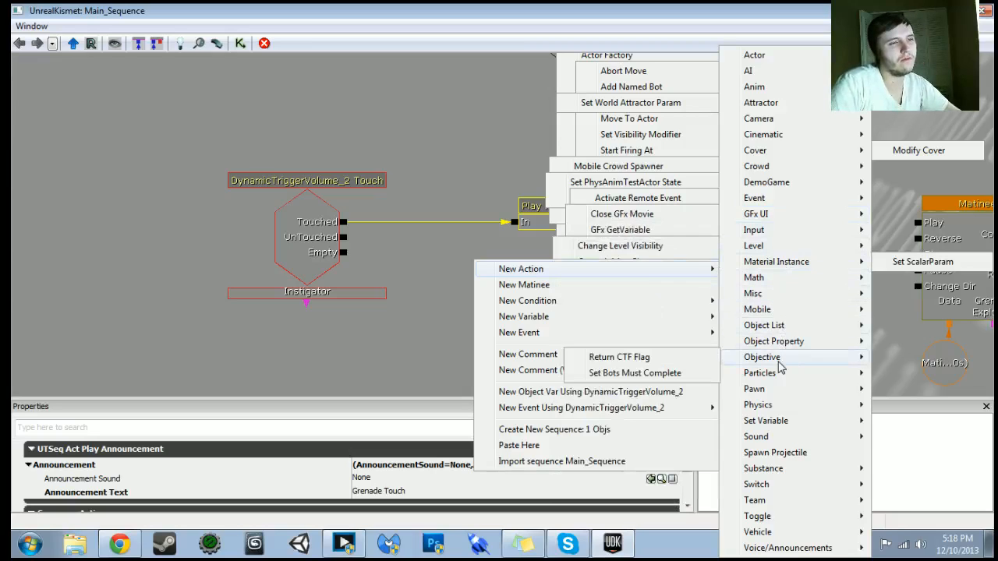
{"action": "mouse_move", "coordinate": [777, 326]}
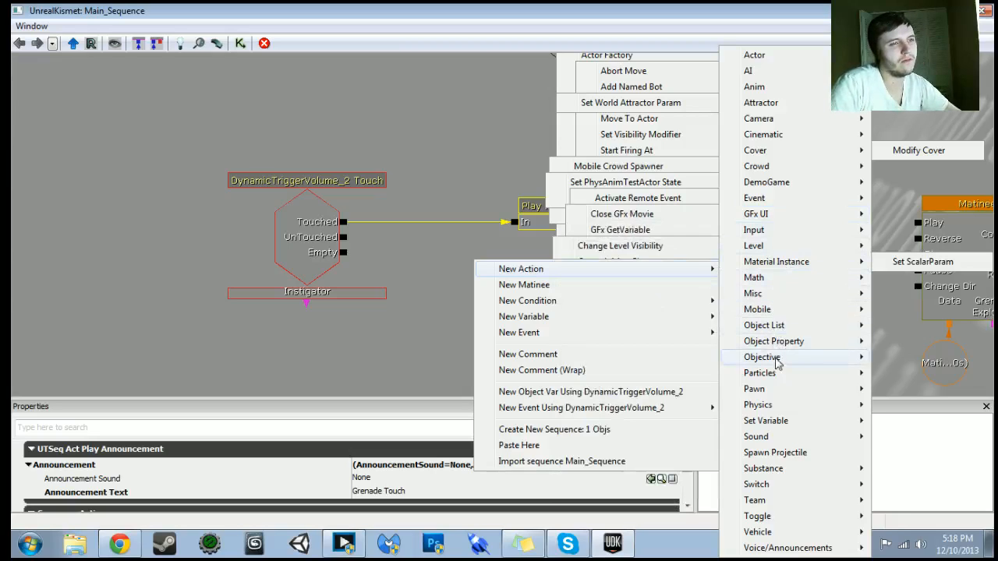
{"action": "mouse_move", "coordinate": [776, 348]}
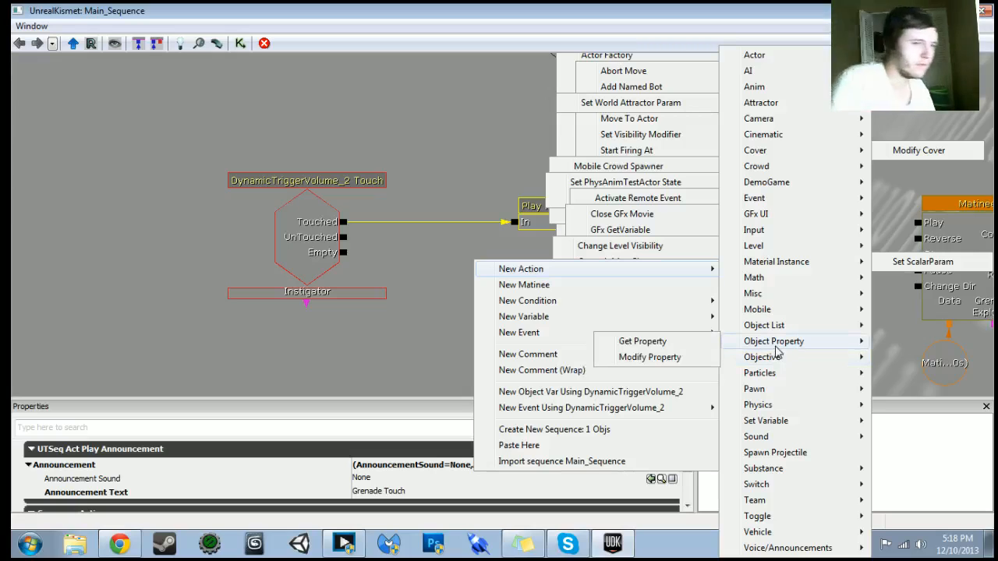
{"action": "mouse_move", "coordinate": [788, 523]}
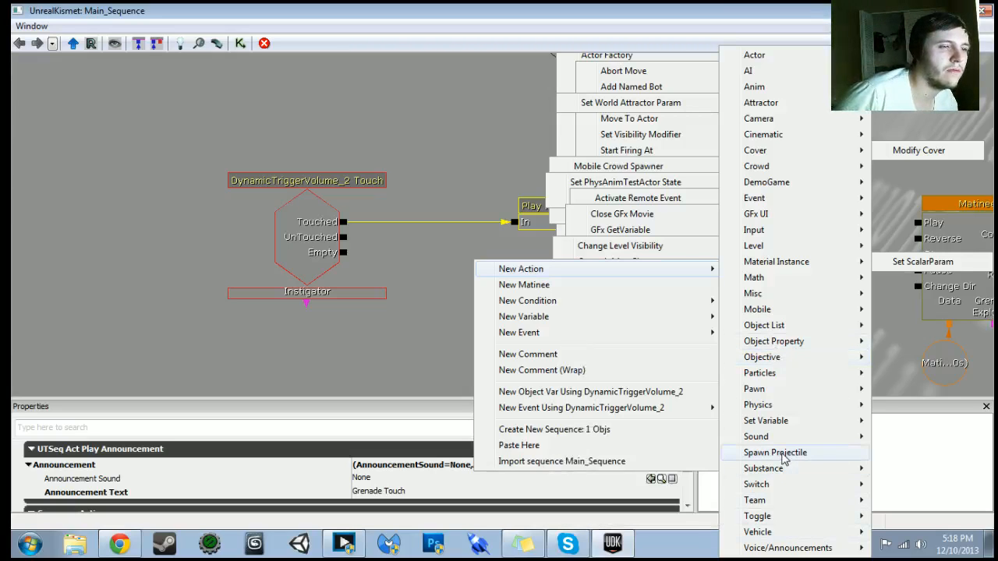
{"action": "left_click", "coordinate": [343, 180]}
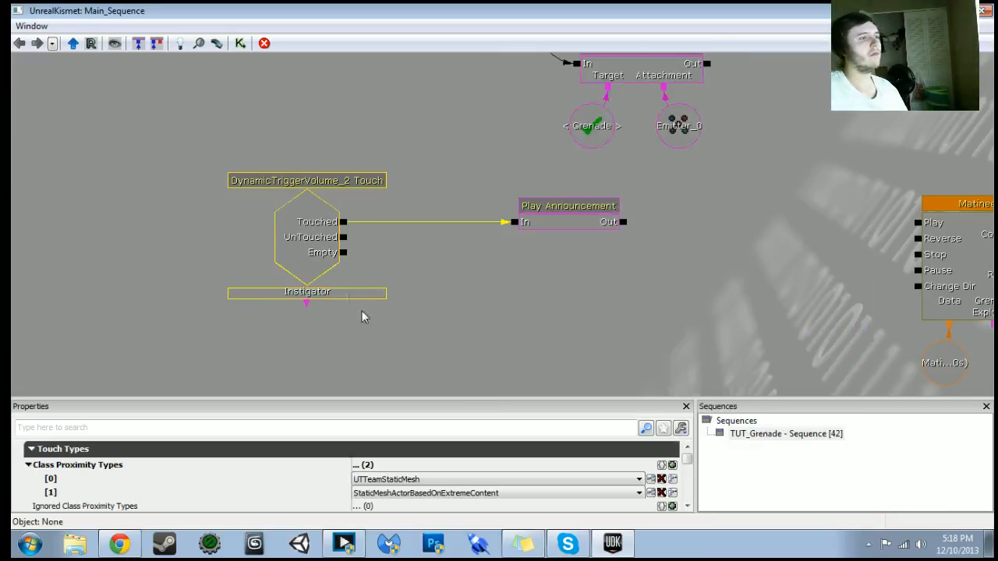
- Set the touch event's first class proximity type to UTKActor
{"action": "left_click", "coordinate": [446, 484]}
{"action": "scroll", "coordinate": [421, 221], "scroll_direction": "up", "scroll_amount": 4}
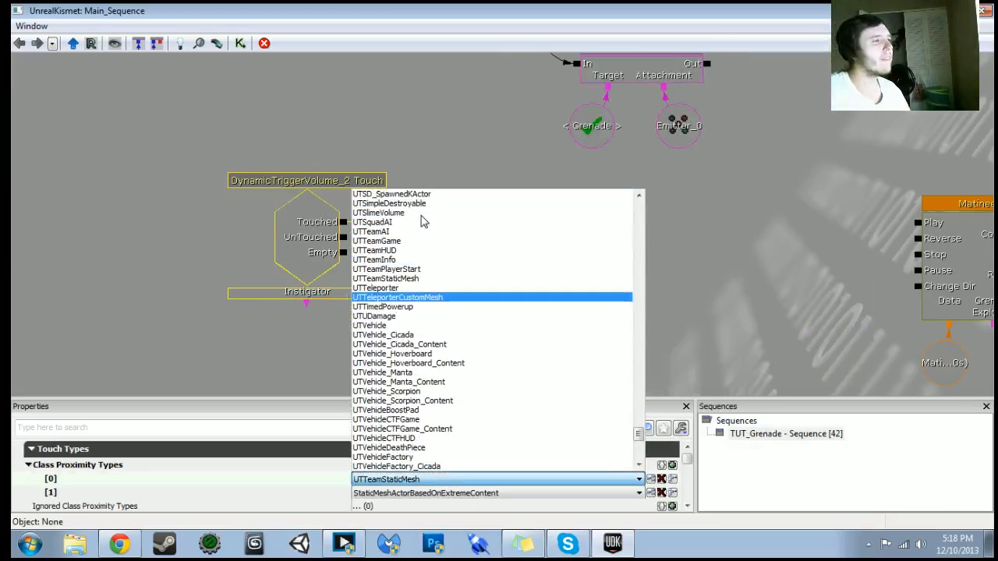
{"action": "scroll", "coordinate": [443, 269], "scroll_direction": "up", "scroll_amount": 1}
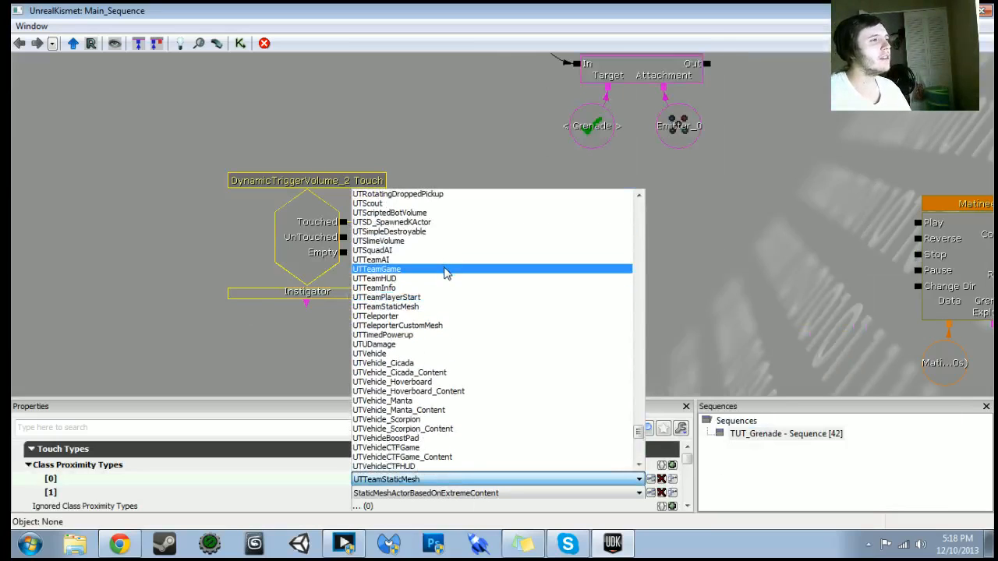
{"action": "scroll", "coordinate": [446, 273], "scroll_direction": "up", "scroll_amount": 3}
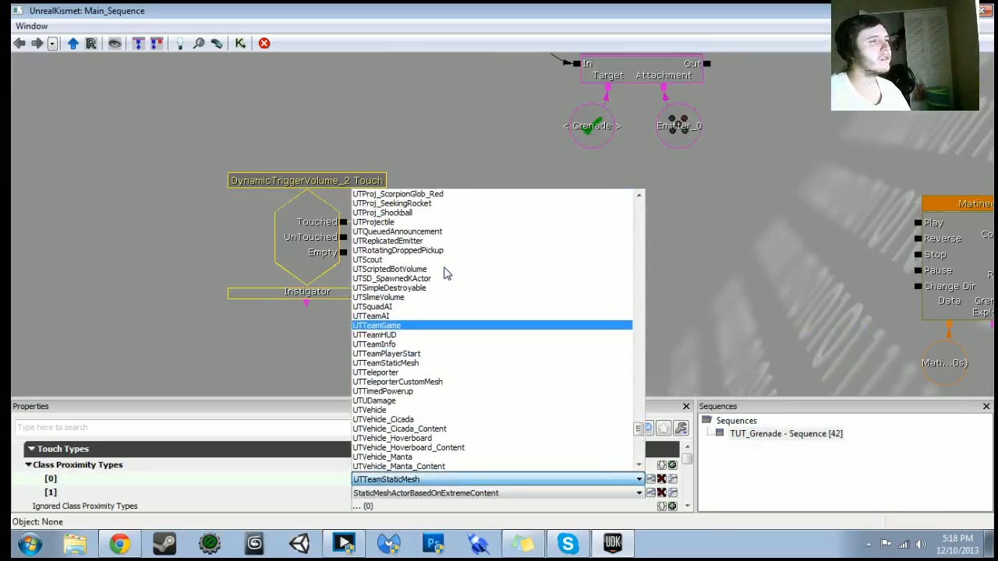
{"action": "scroll", "coordinate": [446, 273], "scroll_direction": "up", "scroll_amount": 3}
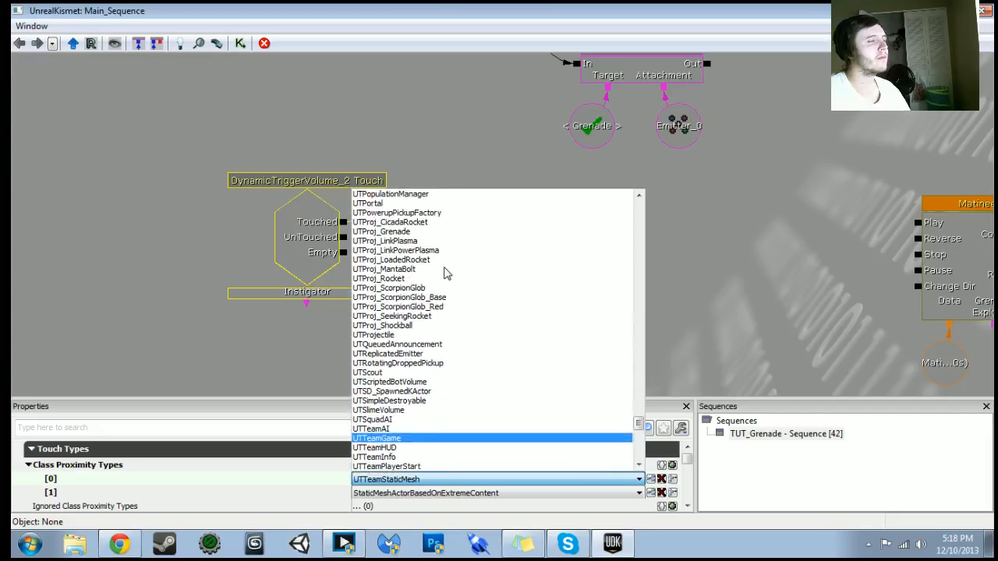
{"action": "scroll", "coordinate": [446, 272], "scroll_direction": "up", "scroll_amount": 4}
{"action": "scroll", "coordinate": [446, 273], "scroll_direction": "up", "scroll_amount": 2}
{"action": "scroll", "coordinate": [446, 272], "scroll_direction": "up", "scroll_amount": 2}
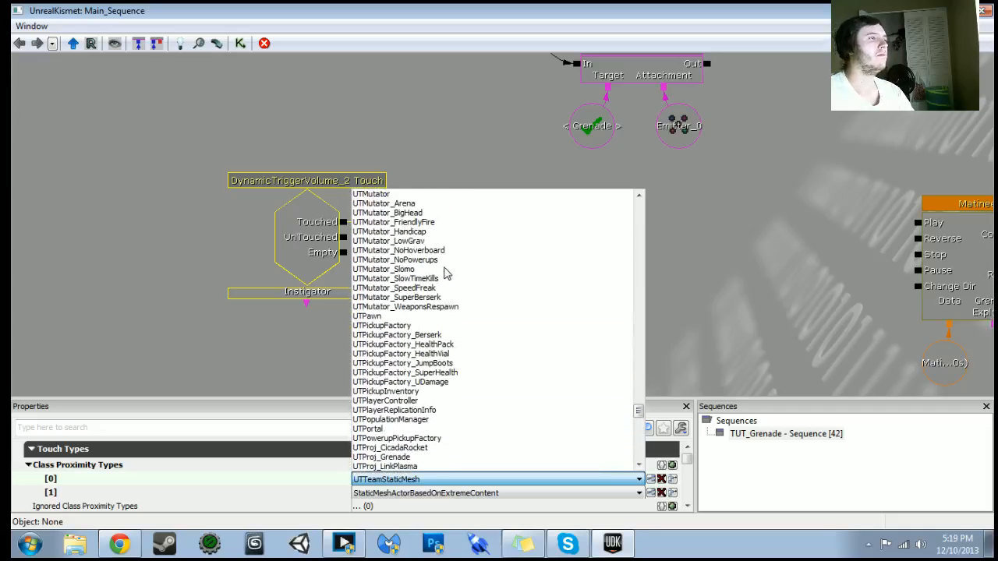
{"action": "scroll", "coordinate": [446, 273], "scroll_direction": "up", "scroll_amount": 1}
{"action": "scroll", "coordinate": [445, 273], "scroll_direction": "up", "scroll_amount": 2}
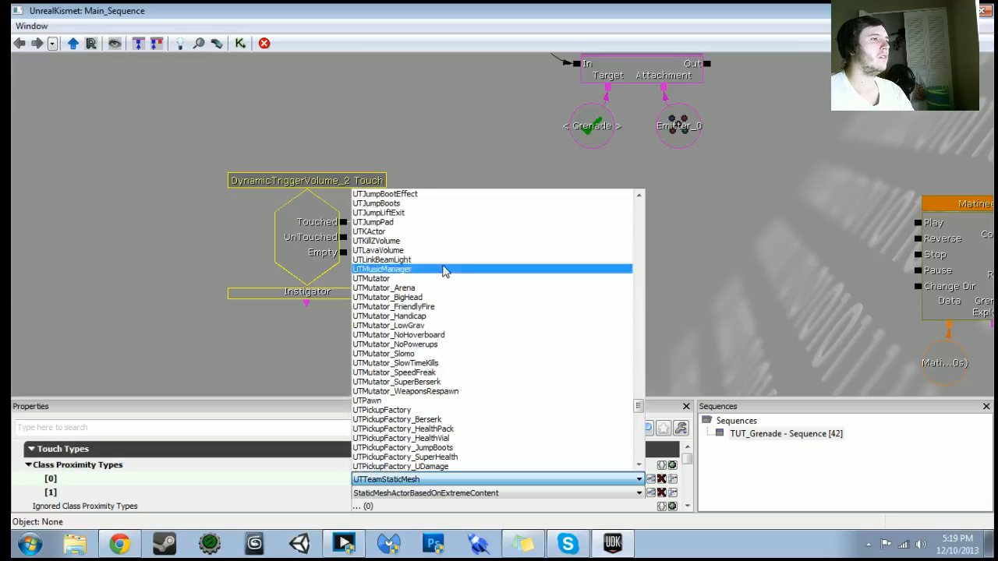
{"action": "left_click", "coordinate": [413, 232]}
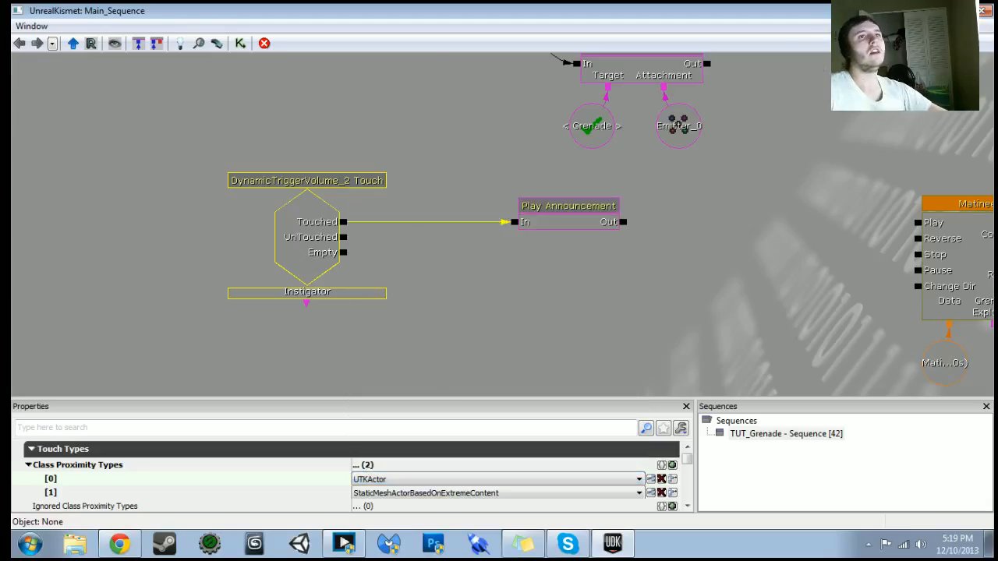
- Playtest the level with the UTKActor proximity type by throwing a grenade, and return to the Kismet sequence
{"action": "left_click", "coordinate": [930, 10]}
{"action": "left_click", "coordinate": [795, 44]}
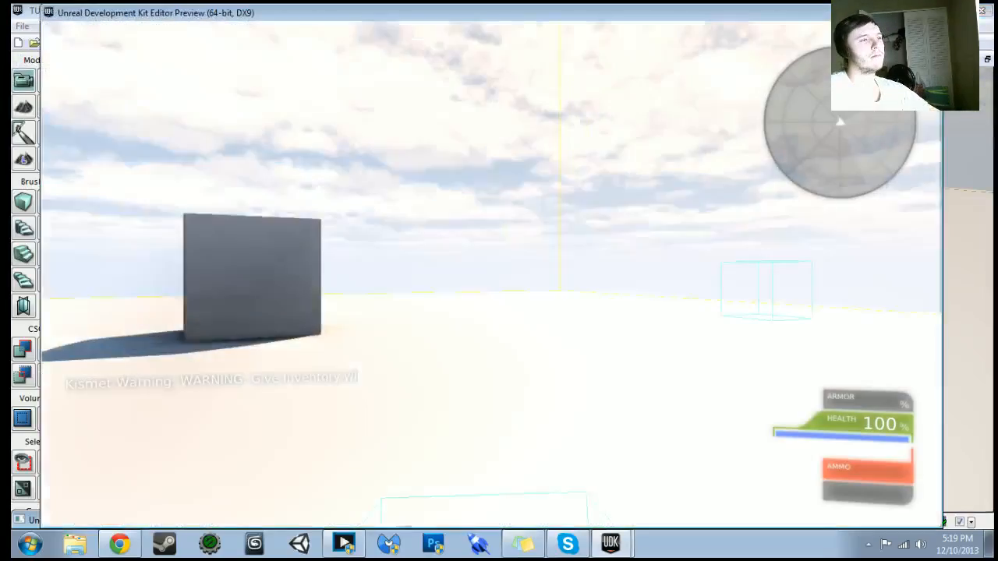
{"action": "key", "text": "w"}
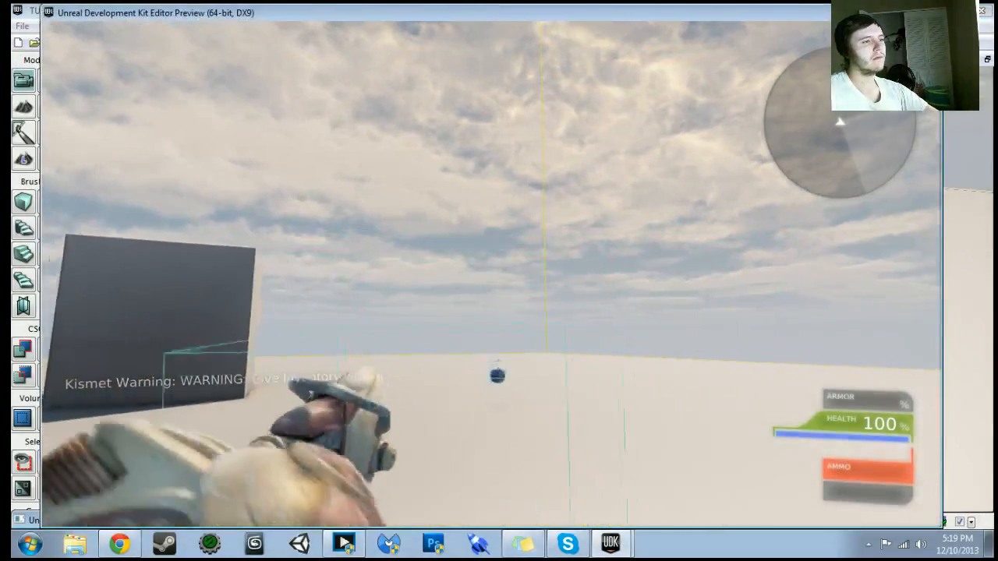
{"action": "key", "text": "d"}
{"action": "key", "text": "s"}
{"action": "key", "text": "d"}
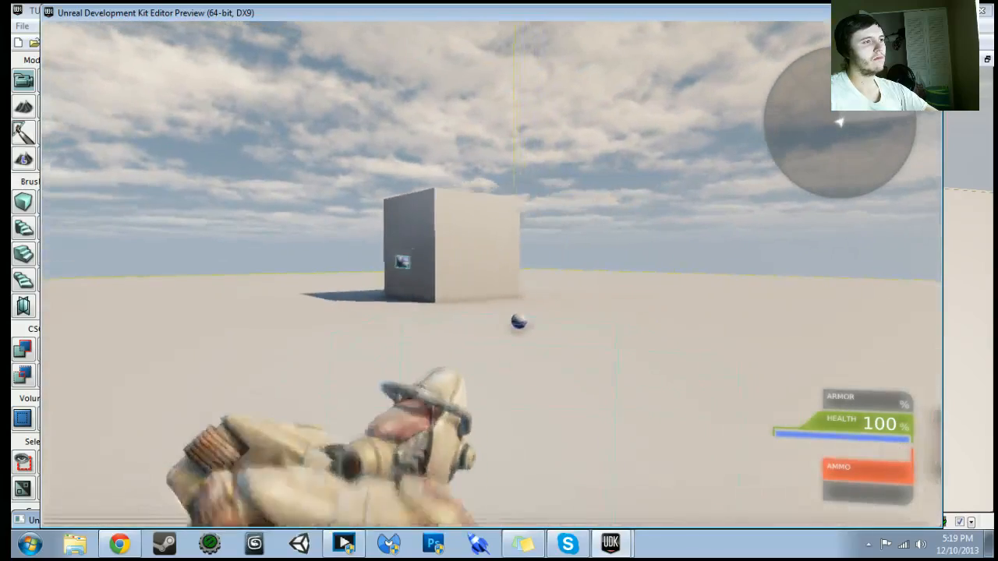
{"action": "key", "text": "Escape"}
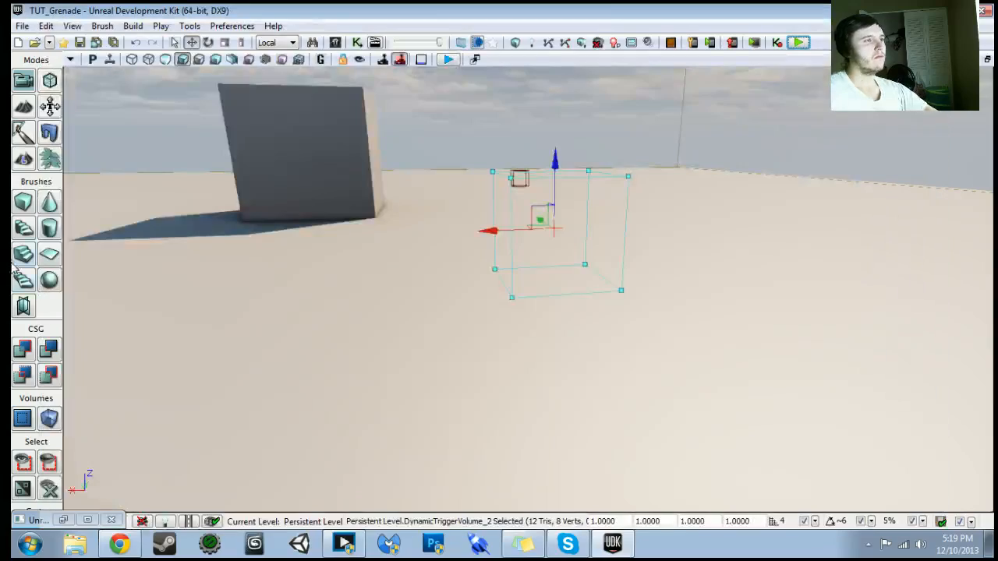
{"action": "left_click", "coordinate": [357, 42]}
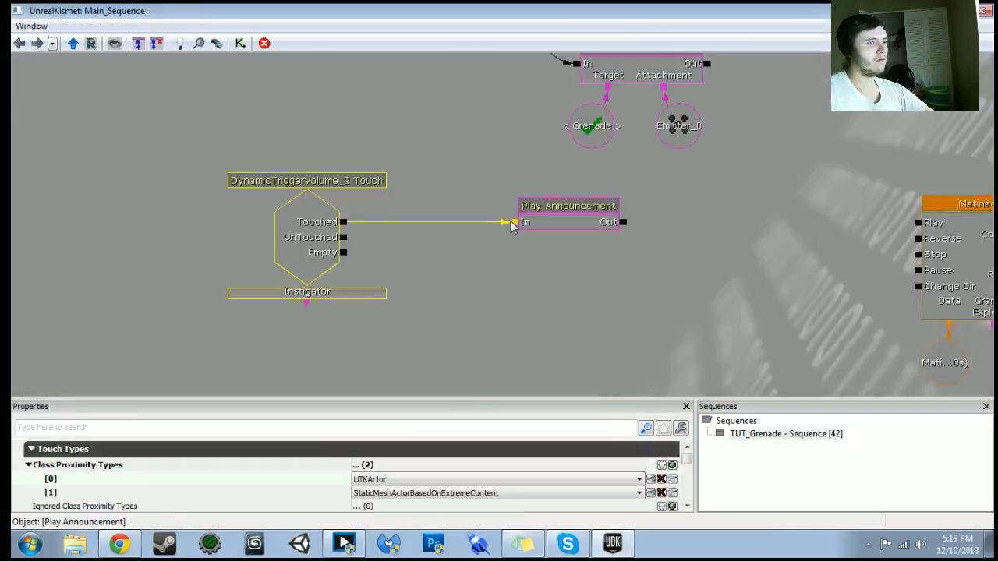
- Remove both class proximity types from the trigger volume touch event, playtest the level and reopen Kismet
{"action": "left_click", "coordinate": [661, 479]}
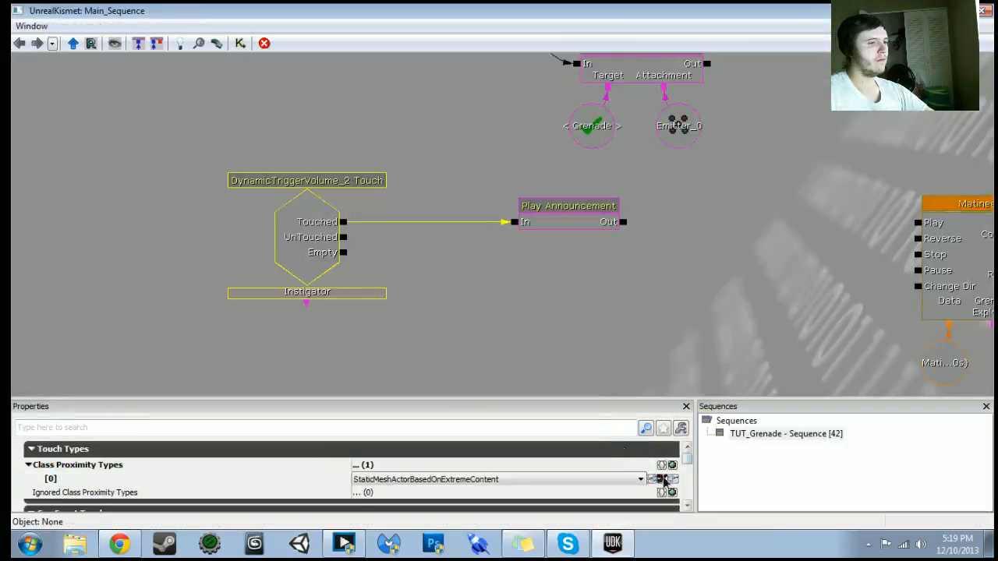
{"action": "left_click", "coordinate": [661, 478]}
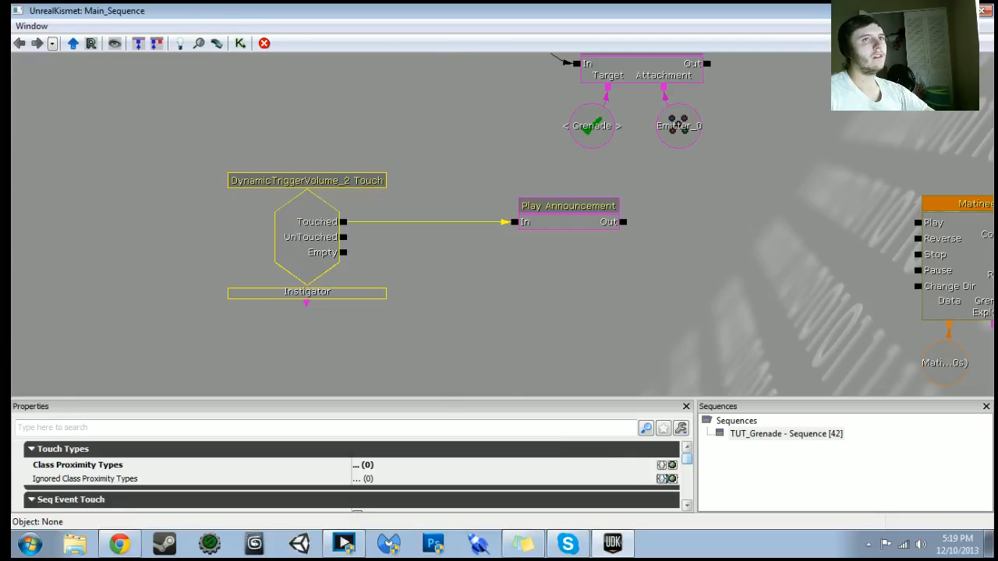
{"action": "left_click", "coordinate": [945, 11]}
{"action": "left_click", "coordinate": [777, 43]}
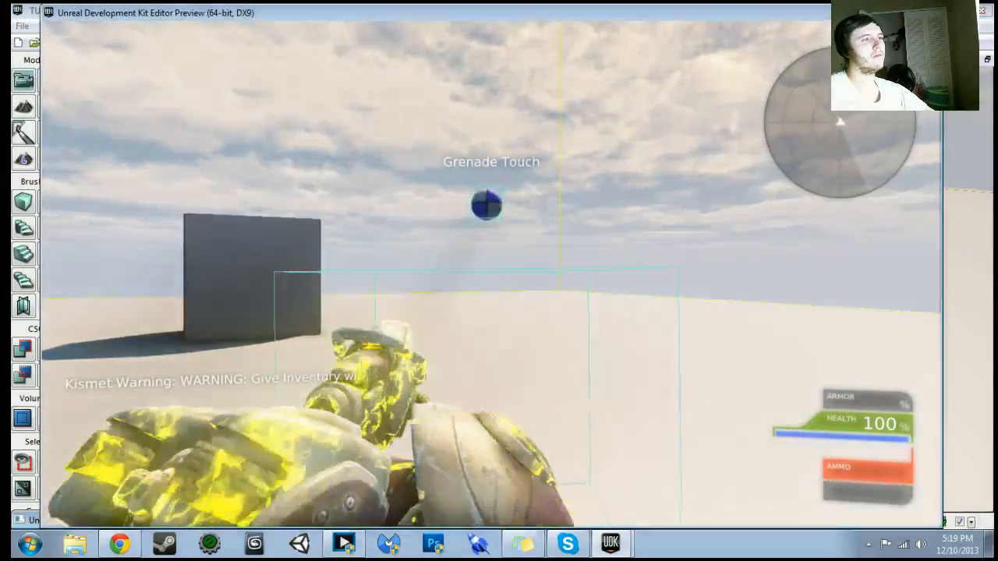
{"action": "key", "text": "Escape"}
{"action": "left_click", "coordinate": [356, 42]}
- Delete the Play Announcement action linked to the trigger volume touch event
{"action": "left_click_drag", "start_coordinate": [483, 320], "coordinate": [464, 297]}
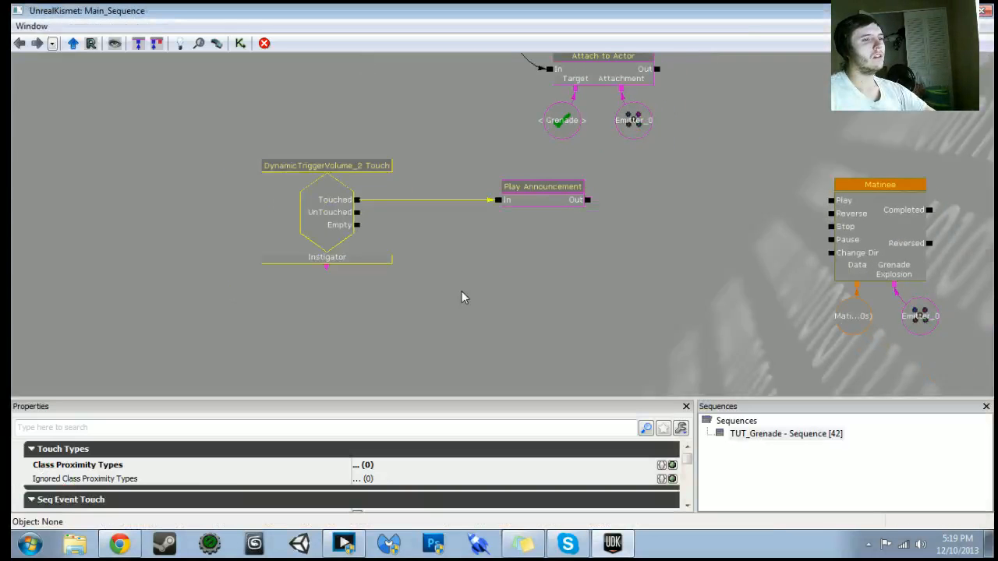
{"action": "left_click", "coordinate": [578, 244]}
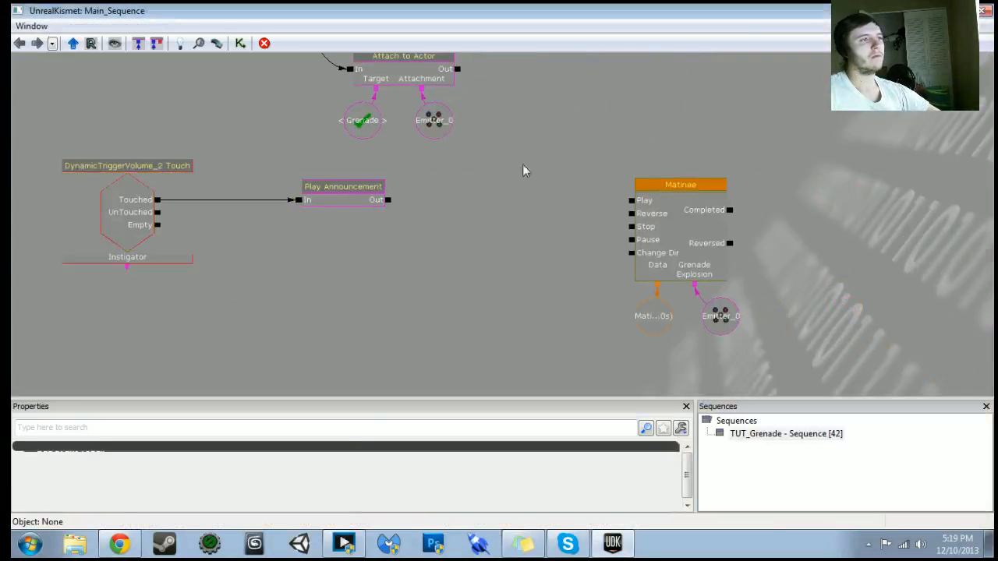
{"action": "left_click", "coordinate": [347, 195]}
{"action": "key", "text": "Delete"}
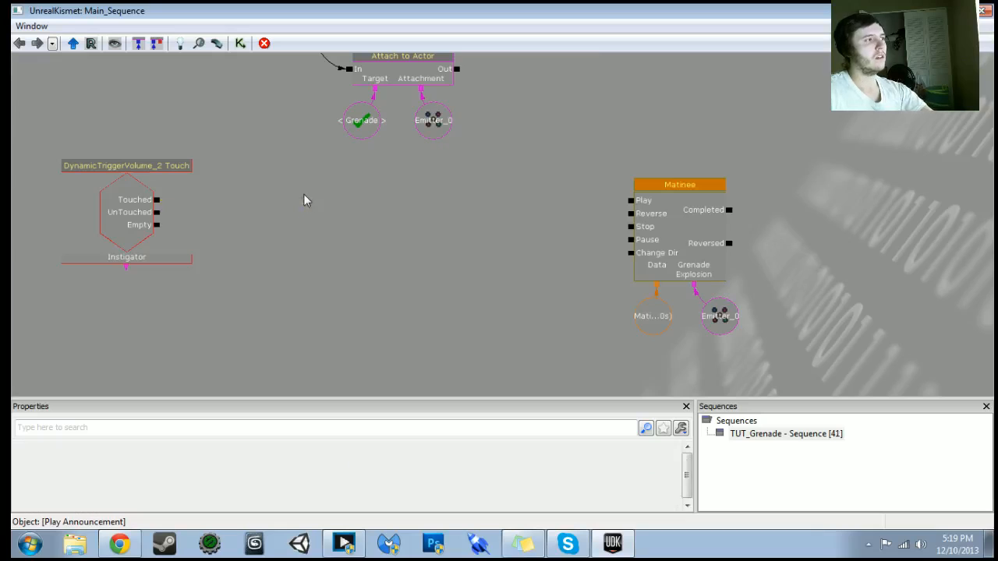
- Set a 3-second activate delay on the Touched output of the DynamicTriggerVolume_2 touch event
{"action": "right_click", "coordinate": [157, 201]}
{"action": "left_click", "coordinate": [157, 201]}
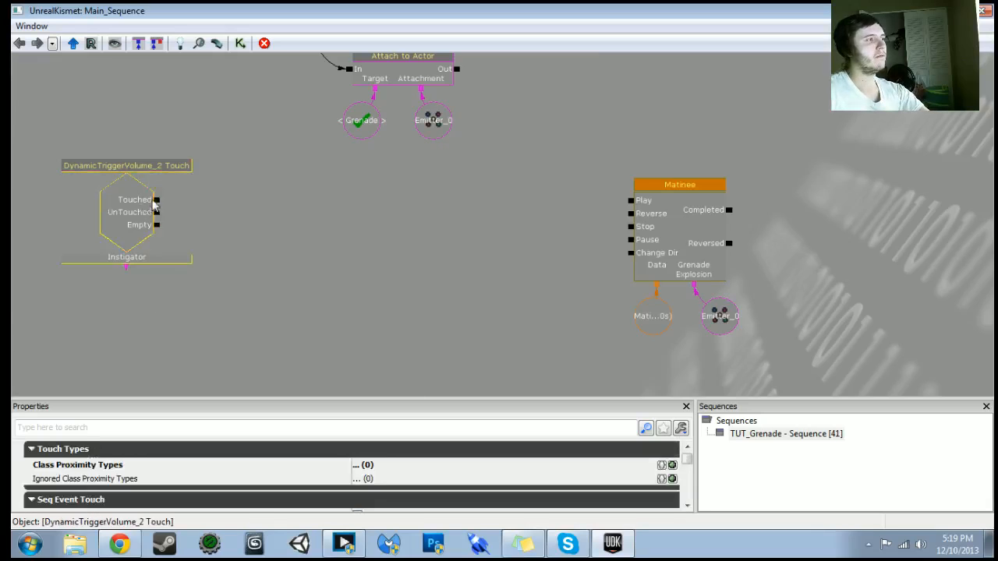
{"action": "right_click", "coordinate": [159, 202]}
{"action": "left_click", "coordinate": [232, 302]}
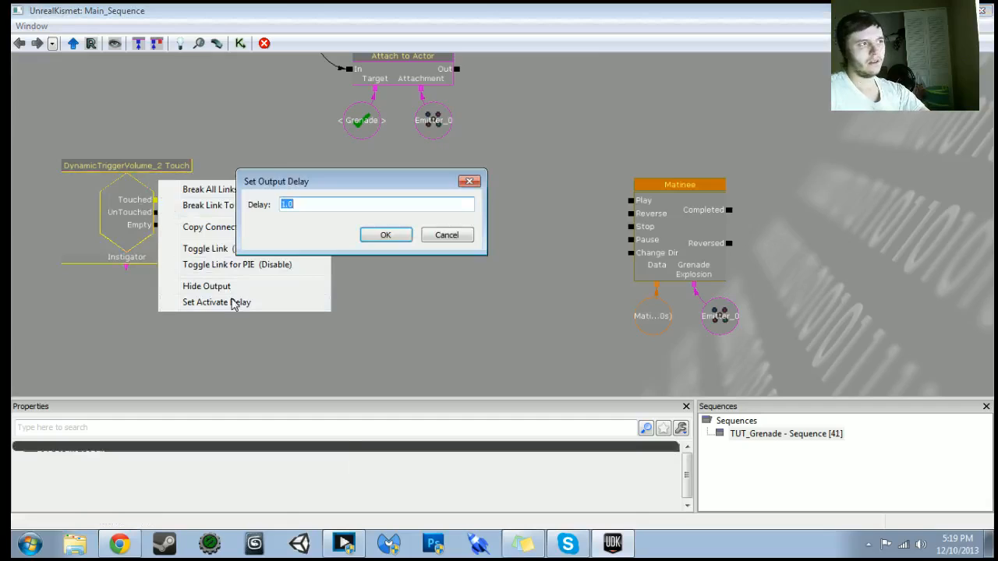
{"action": "type", "text": "3"}
{"action": "key", "text": "Return"}
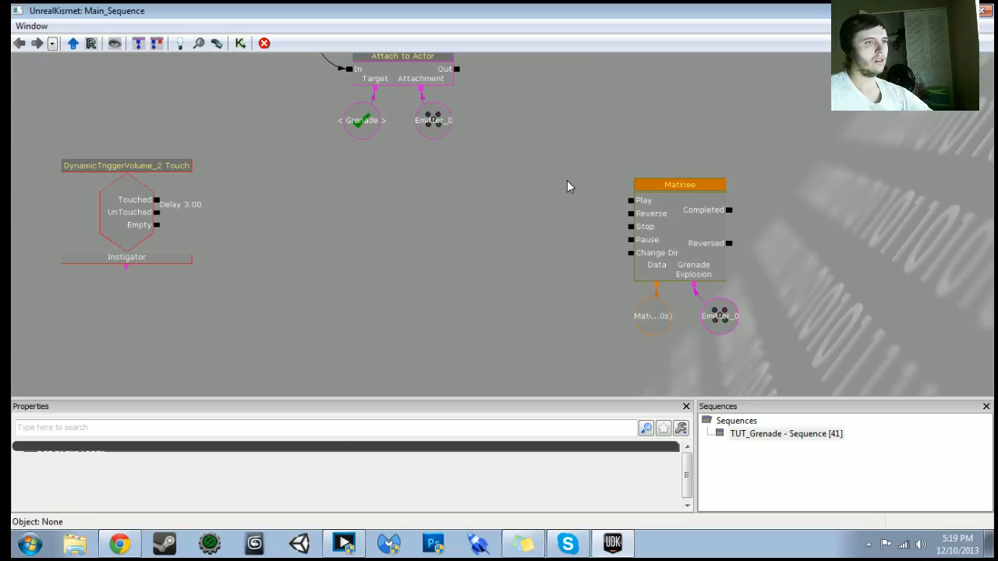
- Extend the "Update Player Location & Rotation" comment frame downward to make room for another row of nodes
{"action": "left_click_drag", "start_coordinate": [541, 165], "coordinate": [577, 274]}
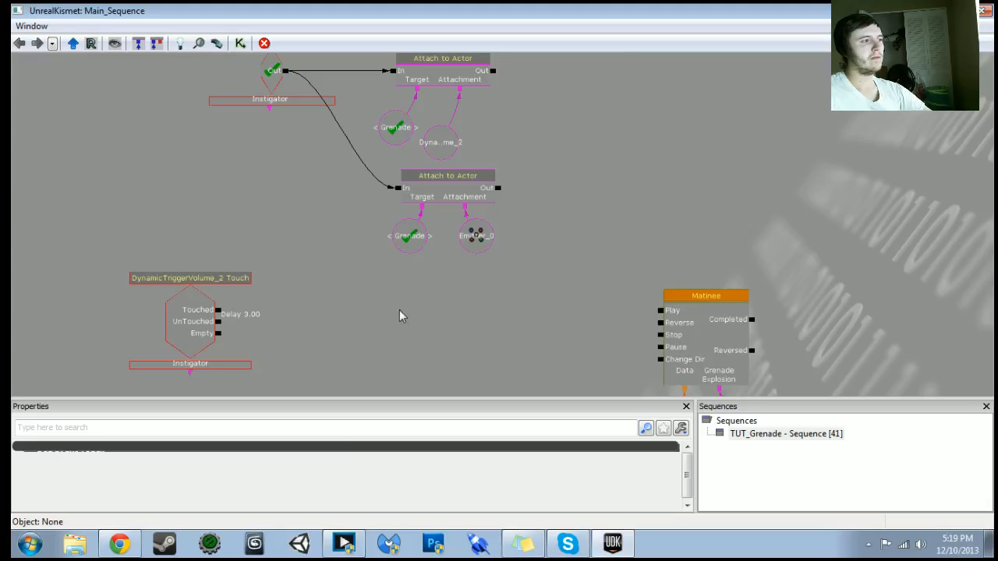
{"action": "scroll", "coordinate": [597, 223], "scroll_direction": "down", "scroll_amount": 4}
{"action": "left_click_drag", "start_coordinate": [595, 235], "coordinate": [596, 398]}
{"action": "left_click_drag", "start_coordinate": [571, 214], "coordinate": [582, 491]}
{"action": "mouse_move", "coordinate": [604, 213]}
{"action": "left_mouse_down"}
{"action": "mouse_move", "coordinate": [605, 329]}
{"action": "mouse_move", "coordinate": [597, 223]}
{"action": "left_mouse_up"}
{"action": "scroll", "coordinate": [457, 264], "scroll_direction": "down", "scroll_amount": 4}
{"action": "left_click_drag", "start_coordinate": [456, 264], "coordinate": [340, 186]}
{"action": "left_click_drag", "start_coordinate": [333, 141], "coordinate": [584, 353], "text": "ctrl+alt"}
{"action": "scroll", "coordinate": [490, 310], "scroll_direction": "up", "scroll_amount": 6}
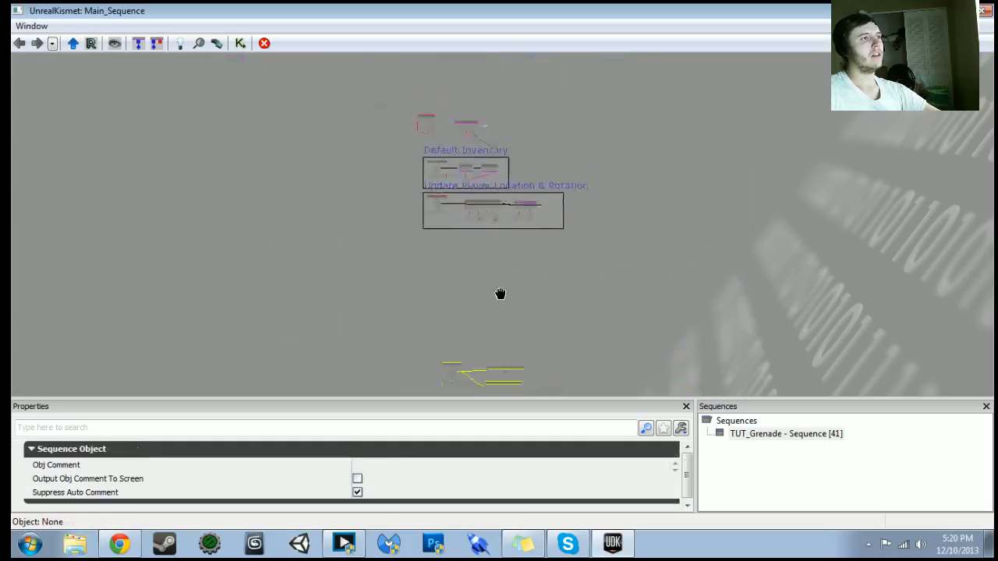
{"action": "left_click_drag", "start_coordinate": [343, 241], "coordinate": [485, 384]}
{"action": "left_click_drag", "start_coordinate": [256, 166], "coordinate": [241, 70]}
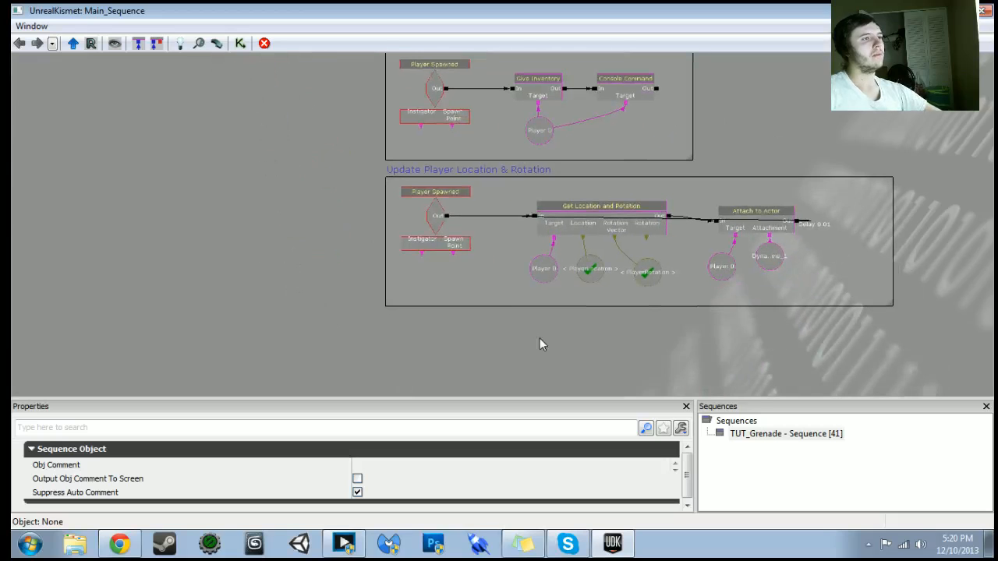
{"action": "left_click_drag", "start_coordinate": [541, 340], "coordinate": [450, 251]}
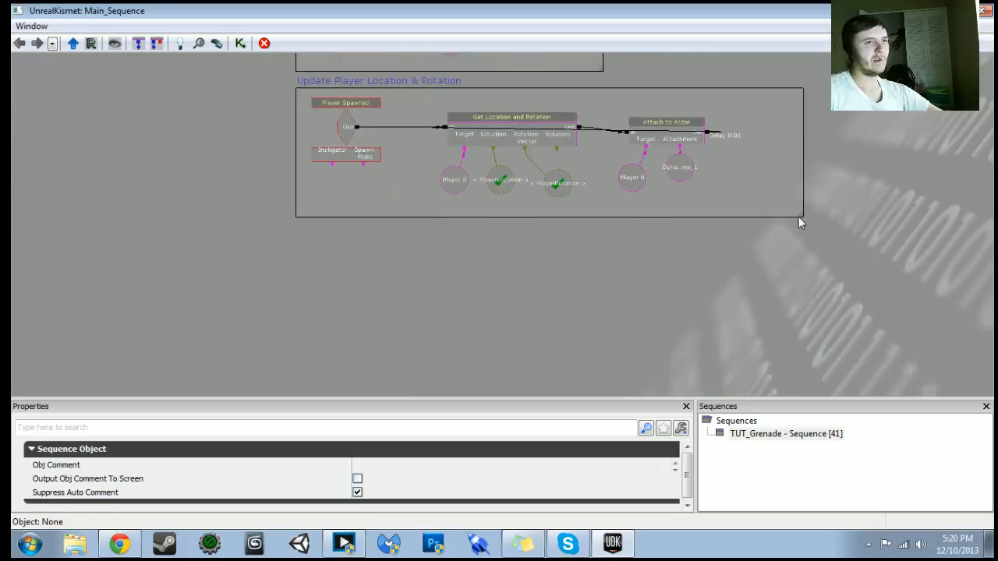
{"action": "left_click", "coordinate": [798, 218]}
{"action": "left_click_drag", "start_coordinate": [800, 218], "coordinate": [807, 282]}
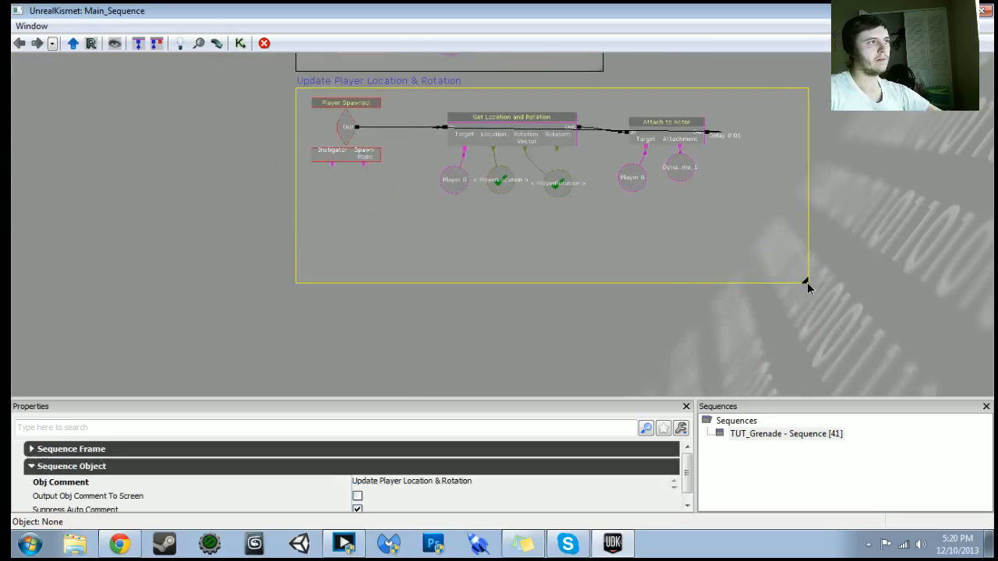
- Duplicate the Activate Remote Event "Attach Explosion" action and place the copy beneath the original
{"action": "left_click_drag", "start_coordinate": [585, 330], "coordinate": [598, 283]}
{"action": "scroll", "coordinate": [598, 285], "scroll_direction": "down", "scroll_amount": 1}
{"action": "left_click_drag", "start_coordinate": [606, 285], "coordinate": [594, 187]}
{"action": "left_click_drag", "start_coordinate": [587, 335], "coordinate": [577, 90]}
{"action": "scroll", "coordinate": [593, 241], "scroll_direction": "up", "scroll_amount": 3}
{"action": "left_click_drag", "start_coordinate": [421, 149], "coordinate": [543, 178], "text": "ctrl+alt"}
{"action": "left_click", "coordinate": [526, 196]}
{"action": "left_click", "coordinate": [514, 178]}
{"action": "key", "text": "ctrl+c"}
{"action": "key", "text": "ctrl+v"}
{"action": "left_click_drag", "start_coordinate": [558, 255], "coordinate": [482, 254], "text": "ctrl"}
- Set the copied action's event name to "Update Grenade Location" and link the key event's Pressed output to its input
{"action": "left_click", "coordinate": [381, 477]}
{"action": "type", "text": "Upda"}
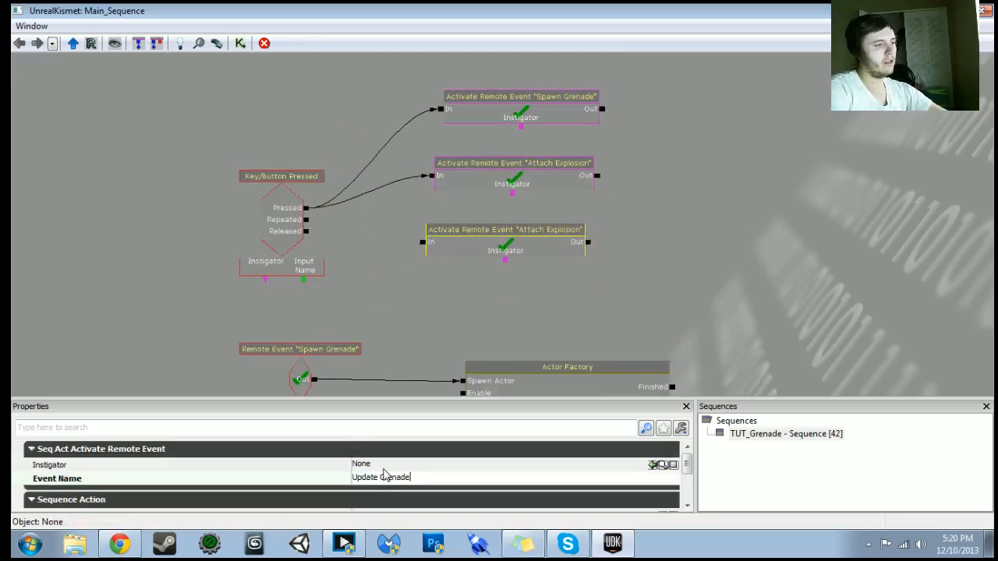
{"action": "key", "text": "Return"}
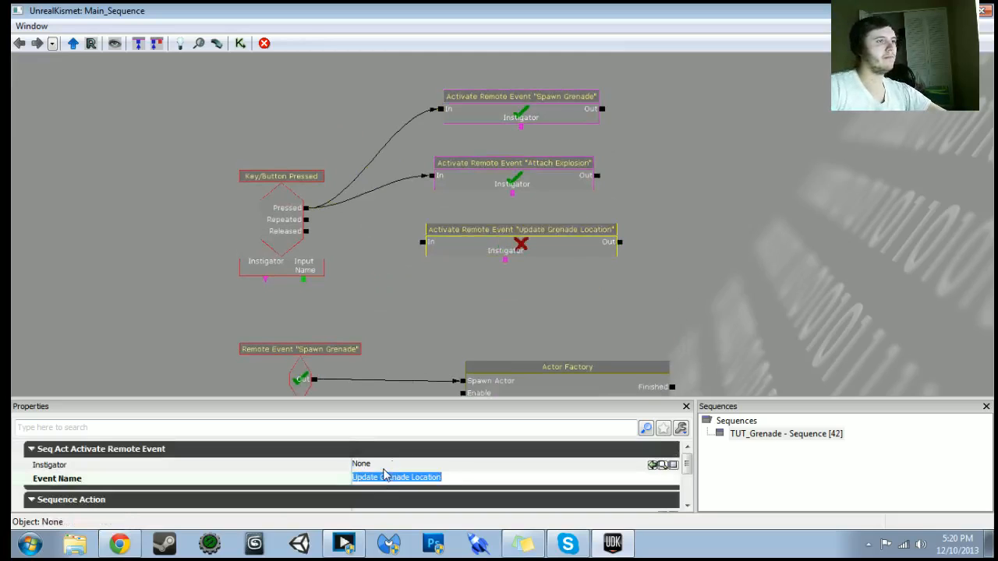
{"action": "left_click_drag", "start_coordinate": [305, 209], "coordinate": [423, 242]}
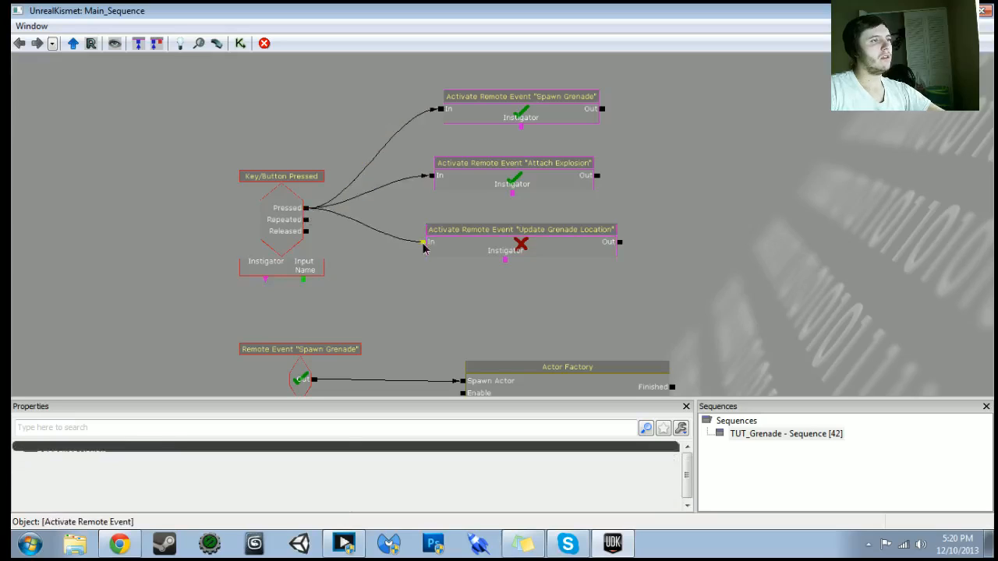
- Duplicate the Remote Event "Spawn Grenade" and set the copy's event name to "Update Grenade Location"
{"action": "left_click", "coordinate": [327, 351]}
{"action": "key", "text": "ctrl+c"}
{"action": "key", "text": "ctrl+v"}
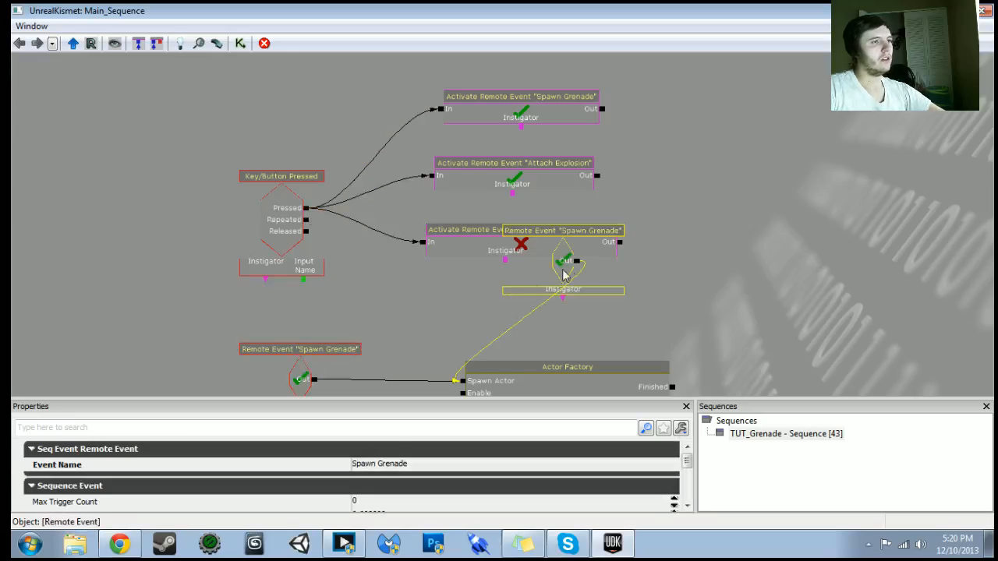
{"action": "left_click", "coordinate": [375, 465]}
{"action": "type", "text": "Update"}
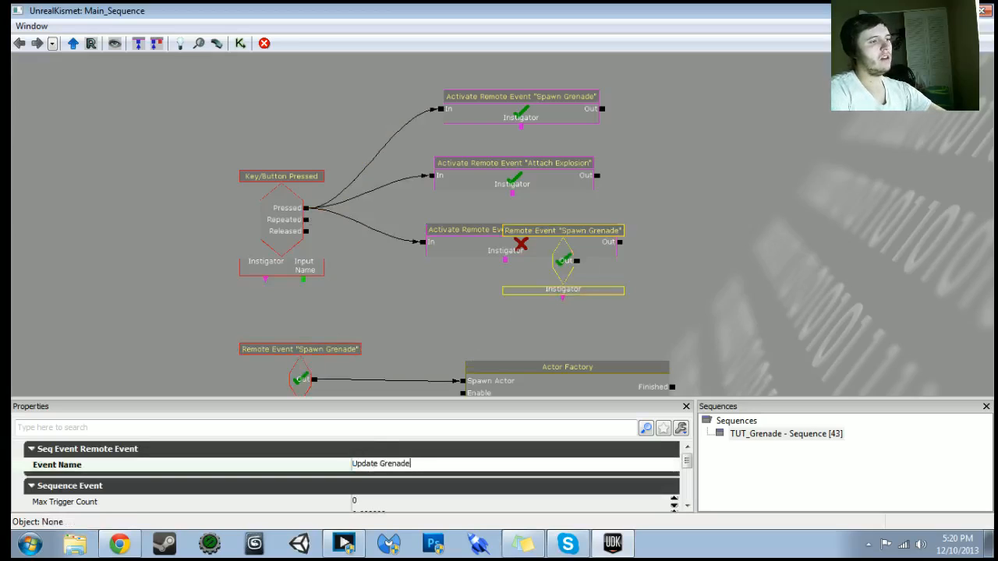
{"action": "type", "text": " Grenade Location"}
{"action": "key", "text": "Return"}
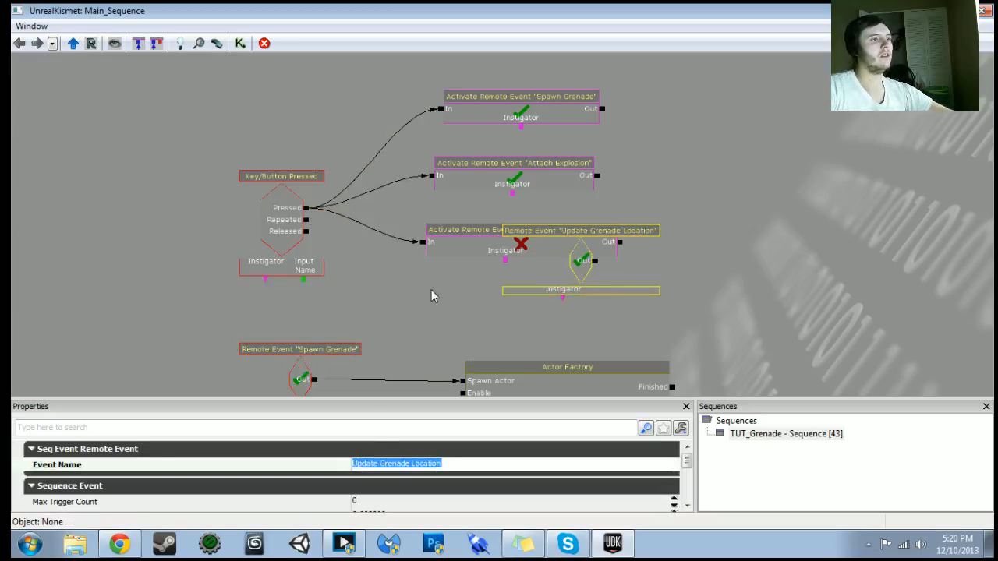
- Move the "Update Grenade Location" remote event into the "Update Player Location & Rotation" frame, below its Player Spawned event
{"action": "left_click", "coordinate": [483, 236]}
{"action": "left_click", "coordinate": [570, 263]}
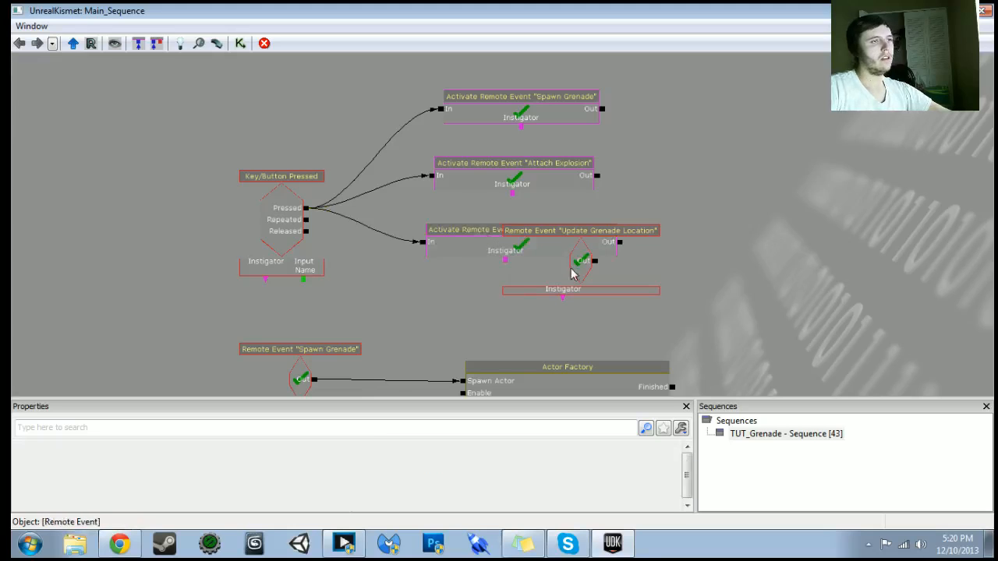
{"action": "scroll", "coordinate": [508, 279], "scroll_direction": "down", "scroll_amount": 3}
{"action": "left_click_drag", "start_coordinate": [536, 302], "coordinate": [450, 61], "text": "ctrl"}
{"action": "left_click_drag", "start_coordinate": [498, 142], "coordinate": [521, 394]}
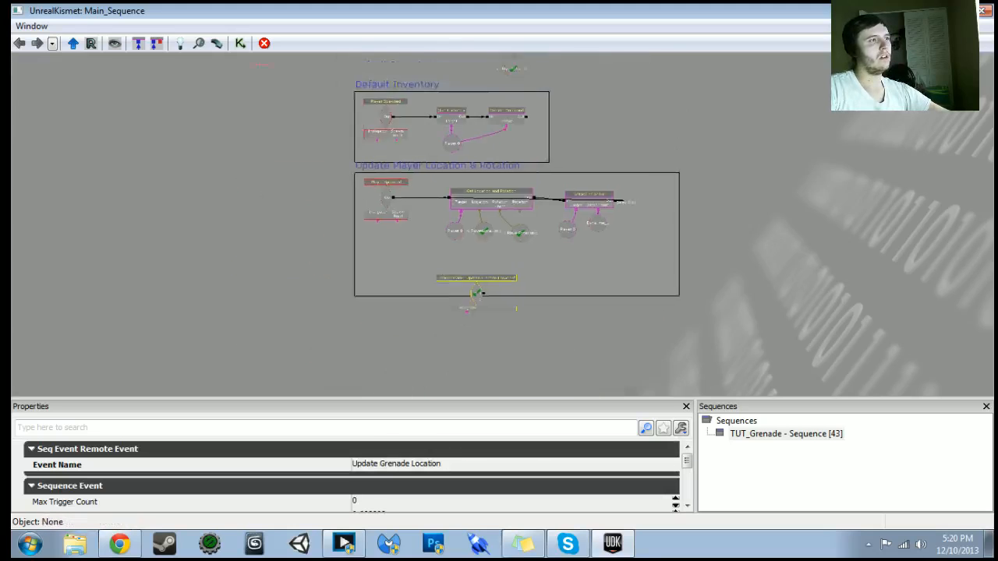
{"action": "scroll", "coordinate": [496, 345], "scroll_direction": "up", "scroll_amount": 3}
{"action": "left_click_drag", "start_coordinate": [459, 305], "coordinate": [374, 277], "text": "ctrl"}
{"action": "scroll", "coordinate": [419, 281], "scroll_direction": "up", "scroll_amount": 3}
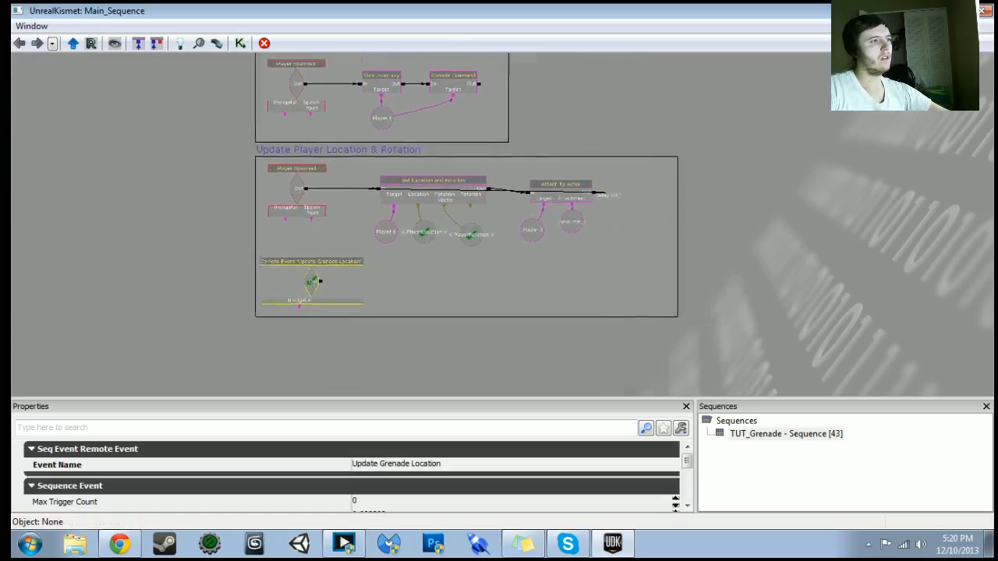
- Duplicate the Get Location and Rotation and Attach to Actor actions with their variables beneath the originals and extend the frame around them
{"action": "left_click", "coordinate": [320, 153]}
{"action": "left_click_drag", "start_coordinate": [319, 153], "coordinate": [443, 292], "text": "ctrl+alt"}
{"action": "key", "text": "ctrl+c"}
{"action": "key", "text": "ctrl+v"}
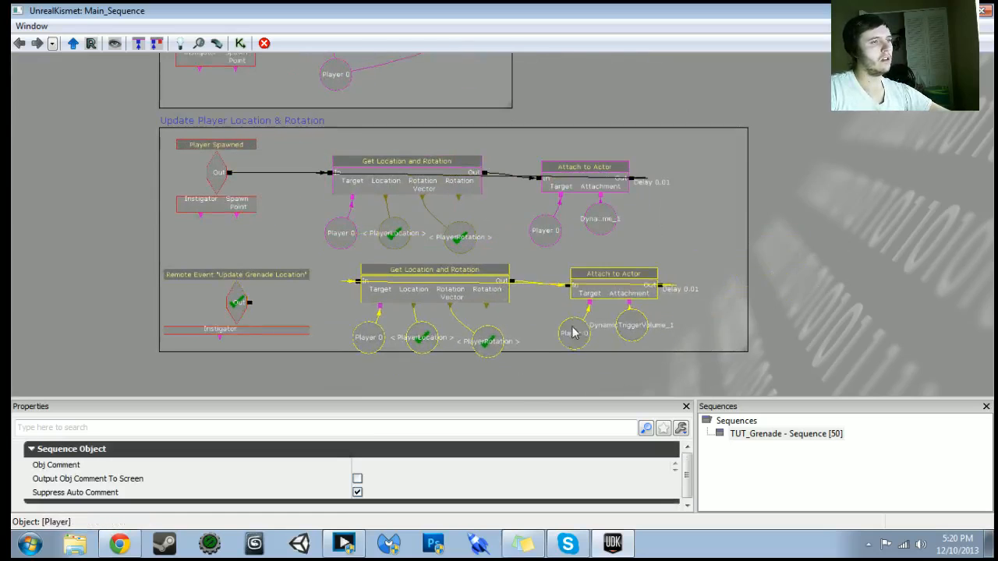
{"action": "left_click_drag", "start_coordinate": [562, 325], "coordinate": [489, 243]}
{"action": "left_click_drag", "start_coordinate": [669, 269], "coordinate": [679, 300]}
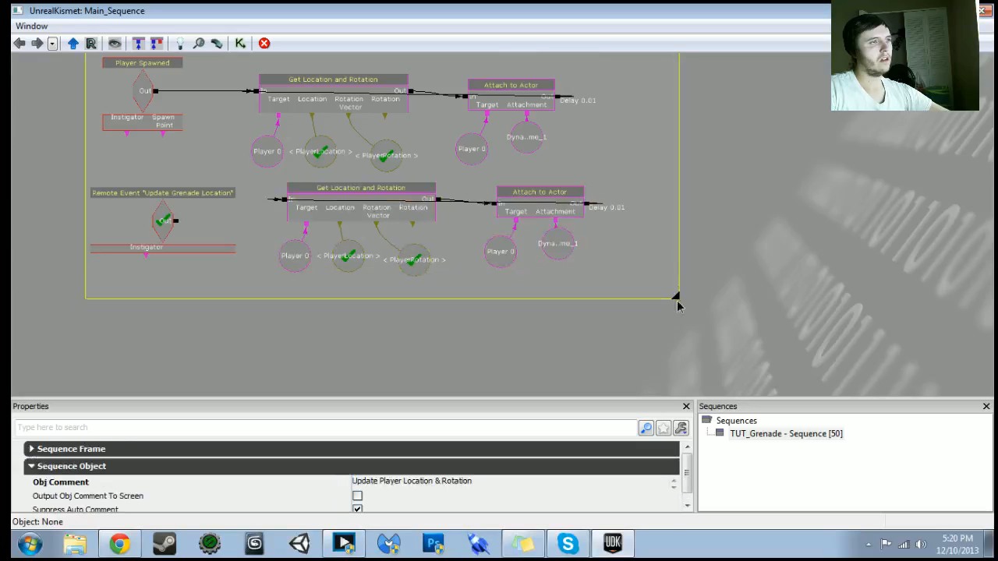
- Delete the copied Attach to Actor action together with its Player 0 and DynamicTriggerVolume_1 variables
{"action": "left_click", "coordinate": [540, 204]}
{"action": "key", "text": "Delete"}
{"action": "left_click", "coordinate": [500, 254]}
{"action": "key", "text": "Delete"}
{"action": "left_click", "coordinate": [550, 242]}
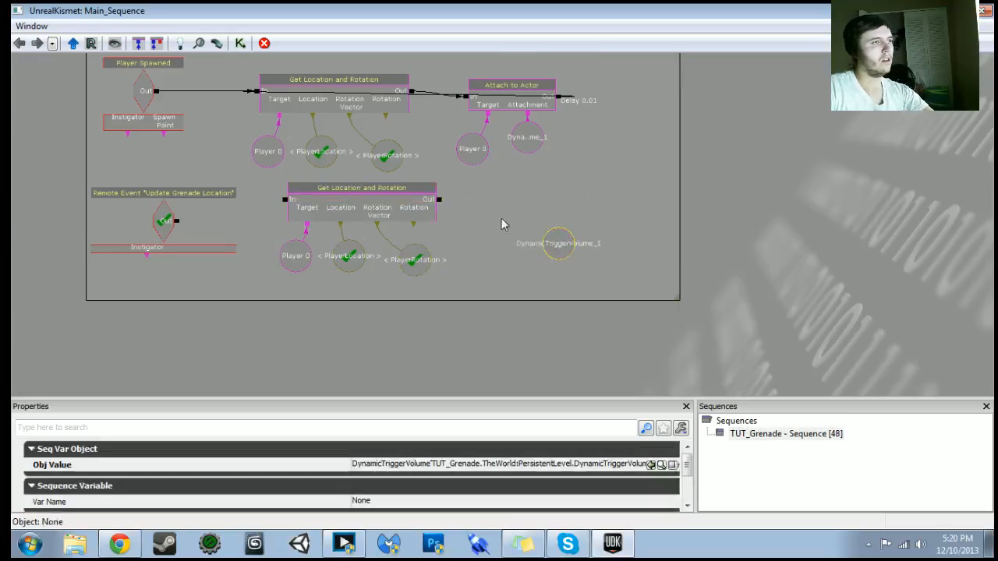
{"action": "key", "text": "Delete"}
- Set a 0.01 delay on the copied Get Location and Rotation's Out and link the "Update Grenade Location" event to its input
{"action": "right_click", "coordinate": [438, 200]}
{"action": "left_click", "coordinate": [498, 305]}
{"action": "type", "text": ".01"}
{"action": "key", "text": "Return"}
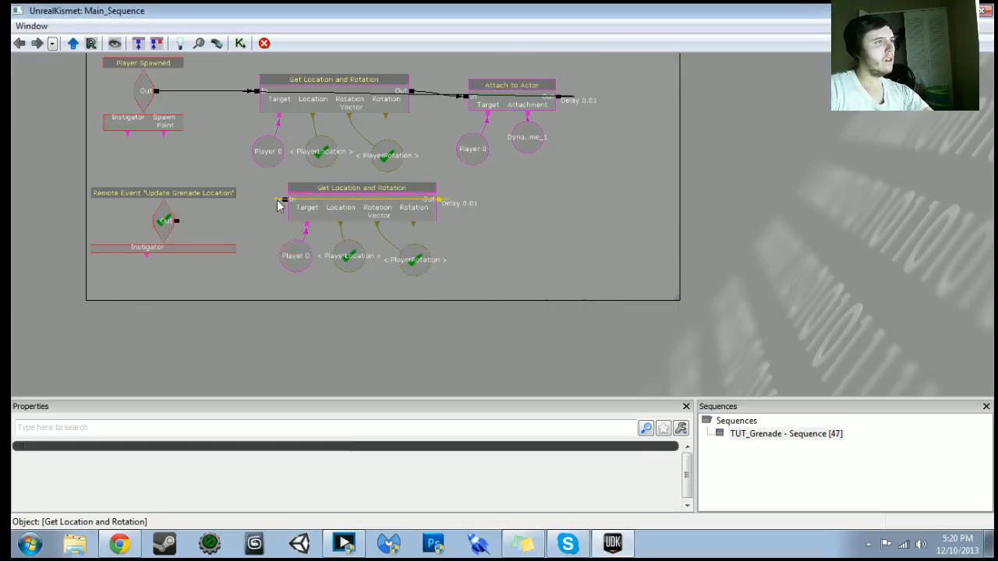
{"action": "left_click_drag", "start_coordinate": [280, 204], "coordinate": [180, 223]}
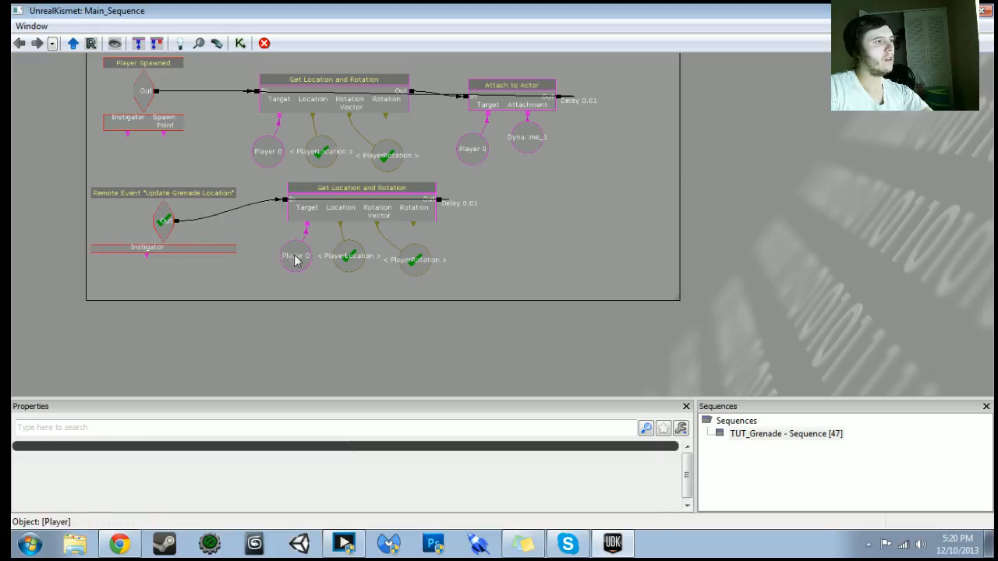
- Delete the copied Get Location and Rotation's Player 0 variable and duplicate the Grenade named variable of the Actor Factory
{"action": "scroll", "coordinate": [291, 261], "scroll_direction": "down", "scroll_amount": 2}
{"action": "left_click_drag", "start_coordinate": [472, 378], "coordinate": [468, 144]}
{"action": "left_click_drag", "start_coordinate": [538, 374], "coordinate": [521, 183]}
{"action": "left_click_drag", "start_coordinate": [577, 320], "coordinate": [561, 203]}
{"action": "scroll", "coordinate": [528, 202], "scroll_direction": "up", "scroll_amount": 5}
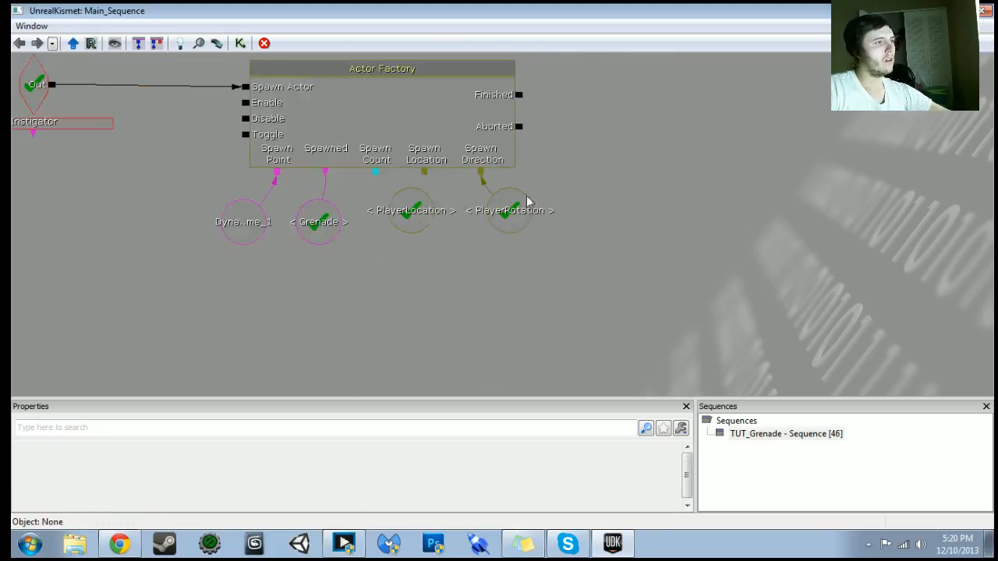
{"action": "left_click", "coordinate": [324, 234]}
{"action": "key", "text": "ctrl+c"}
{"action": "key", "text": "ctrl+v"}
- Move the copied Grenade variable beneath the lower Get Location and Rotation action and link it as the Target
{"action": "scroll", "coordinate": [407, 291], "scroll_direction": "down", "scroll_amount": 6}
{"action": "left_click_drag", "start_coordinate": [407, 292], "coordinate": [438, 382]}
{"action": "left_click_drag", "start_coordinate": [523, 341], "coordinate": [460, 187], "text": "ctrl"}
{"action": "scroll", "coordinate": [460, 188], "scroll_direction": "up", "scroll_amount": 6}
{"action": "left_click_drag", "start_coordinate": [499, 117], "coordinate": [592, 376]}
{"action": "scroll", "coordinate": [553, 307], "scroll_direction": "down", "scroll_amount": 4}
{"action": "left_click_drag", "start_coordinate": [494, 316], "coordinate": [514, 288], "text": "ctrl"}
{"action": "scroll", "coordinate": [445, 195], "scroll_direction": "up", "scroll_amount": 4}
{"action": "left_click_drag", "start_coordinate": [471, 216], "coordinate": [458, 243]}
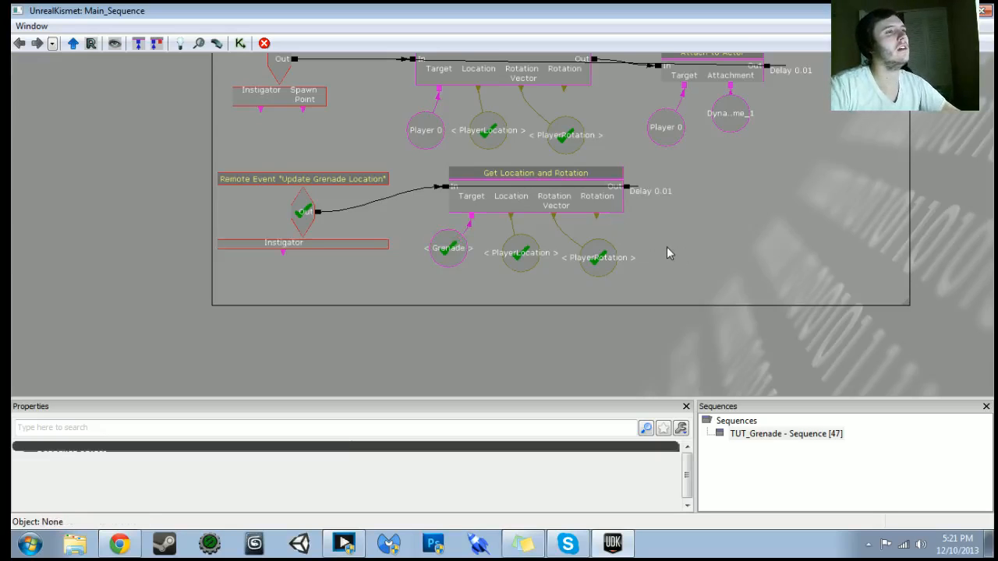
- Duplicate the PlayerLocation vector variable near the Level Loaded event
{"action": "scroll", "coordinate": [667, 246], "scroll_direction": "down", "scroll_amount": 6}
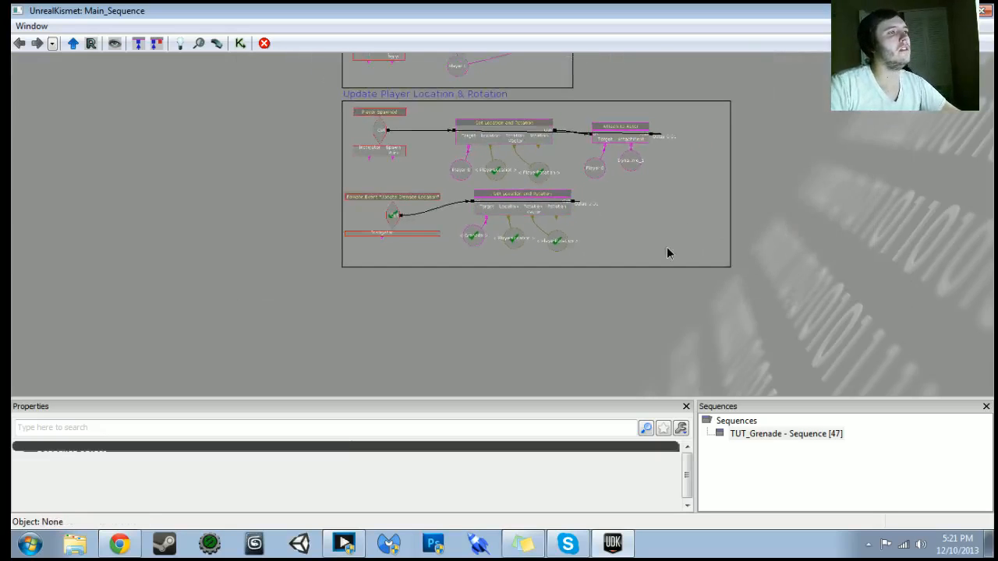
{"action": "left_click_drag", "start_coordinate": [670, 320], "coordinate": [643, 269]}
{"action": "scroll", "coordinate": [644, 269], "scroll_direction": "up", "scroll_amount": 3}
{"action": "scroll", "coordinate": [644, 269], "scroll_direction": "down", "scroll_amount": 3}
{"action": "left_click_drag", "start_coordinate": [338, 62], "coordinate": [475, 290]}
{"action": "scroll", "coordinate": [513, 271], "scroll_direction": "up", "scroll_amount": 2}
{"action": "scroll", "coordinate": [506, 237], "scroll_direction": "up", "scroll_amount": 3}
{"action": "left_click", "coordinate": [381, 240]}
{"action": "key", "text": "ctrl+c"}
{"action": "key", "text": "ctrl+v"}
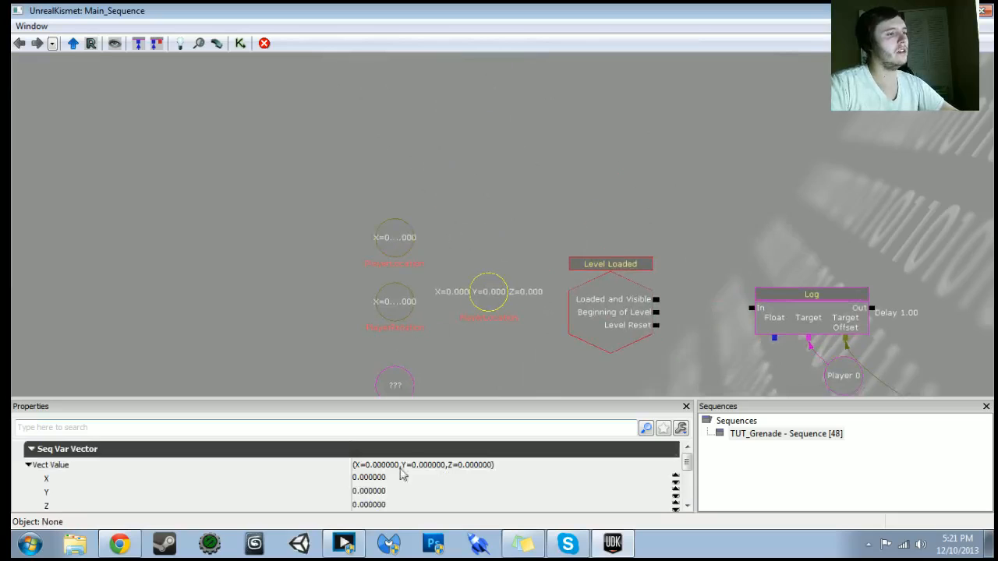
- Set the copied vector's variable name to GrenadeLocation and place it by the other vector variables
{"action": "scroll", "coordinate": [689, 511], "scroll_direction": "down", "scroll_amount": 5}
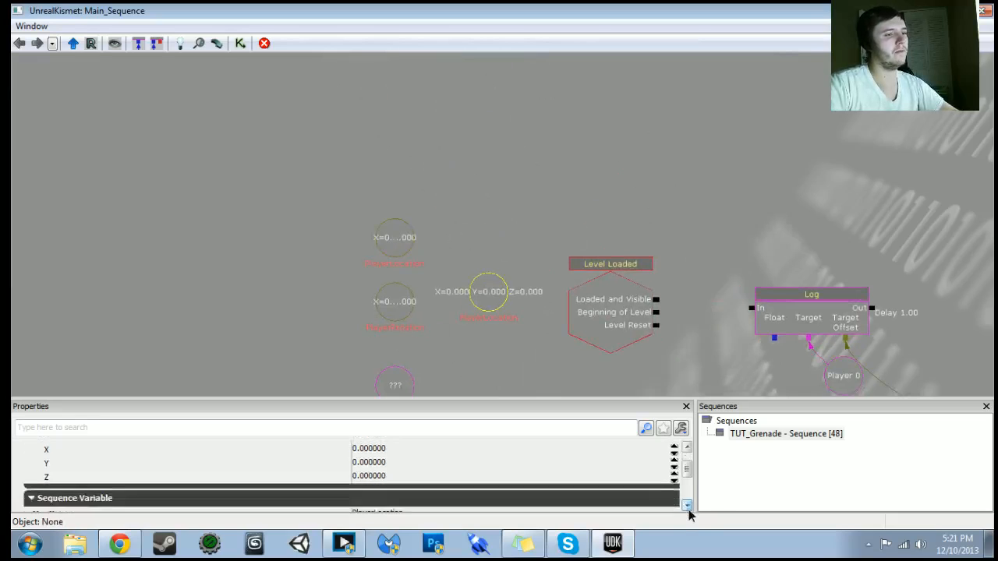
{"action": "left_click", "coordinate": [429, 474]}
{"action": "type", "text": "Grena"}
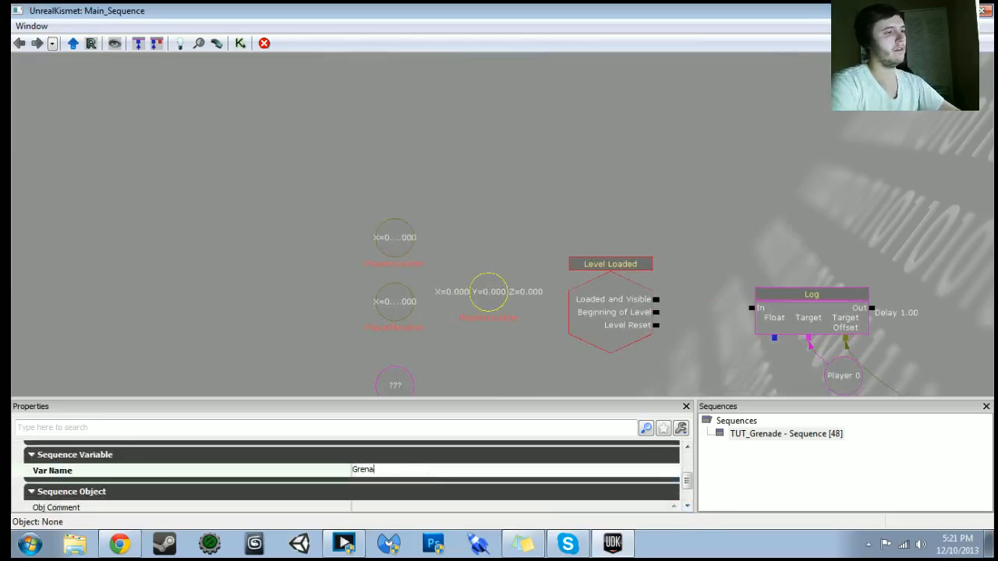
{"action": "type", "text": "deLocation"}
{"action": "left_click", "coordinate": [429, 474]}
{"action": "left_click_drag", "start_coordinate": [487, 281], "coordinate": [473, 230], "text": "ctrl"}
- Remove the PlayerRotation variable from the lower Get Location and Rotation and make its Location variable find GrenadeLocation
{"action": "scroll", "coordinate": [481, 249], "scroll_direction": "down", "scroll_amount": 6}
{"action": "left_click_drag", "start_coordinate": [486, 334], "coordinate": [341, 132]}
{"action": "left_click_drag", "start_coordinate": [569, 334], "coordinate": [549, 296]}
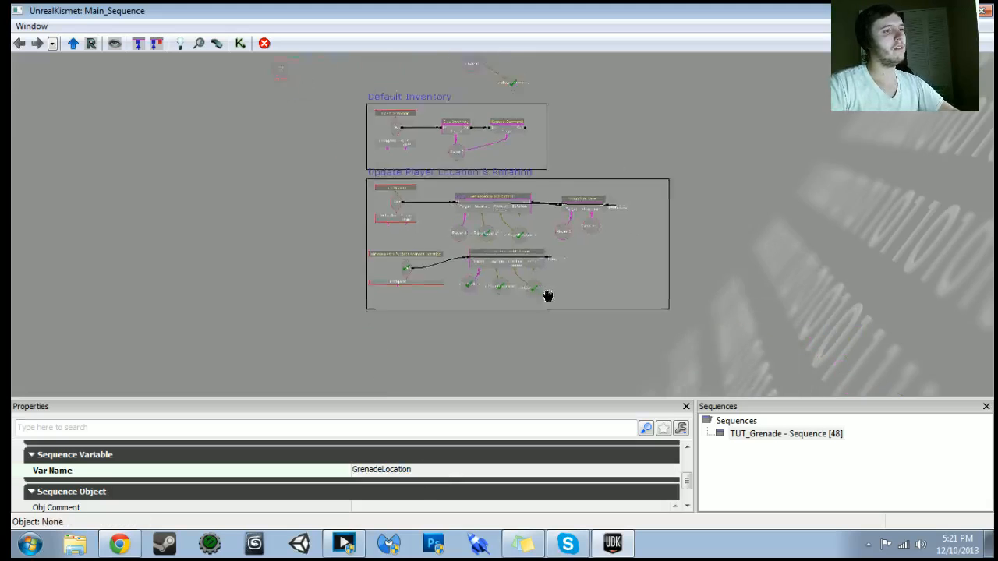
{"action": "scroll", "coordinate": [548, 296], "scroll_direction": "up", "scroll_amount": 6}
{"action": "left_click", "coordinate": [411, 345]}
{"action": "left_click", "coordinate": [418, 479]}
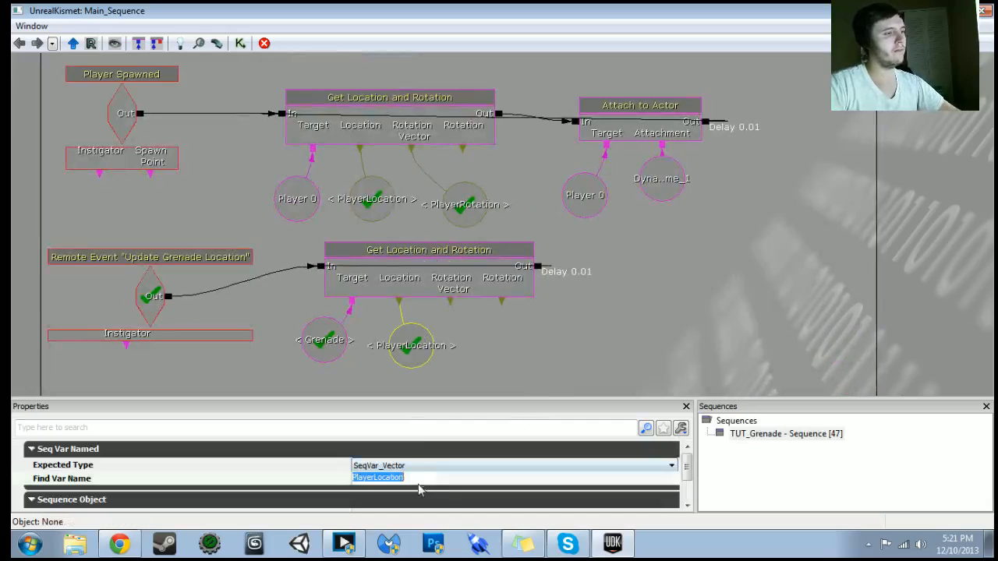
{"action": "type", "text": "GrenadeLocatio"}
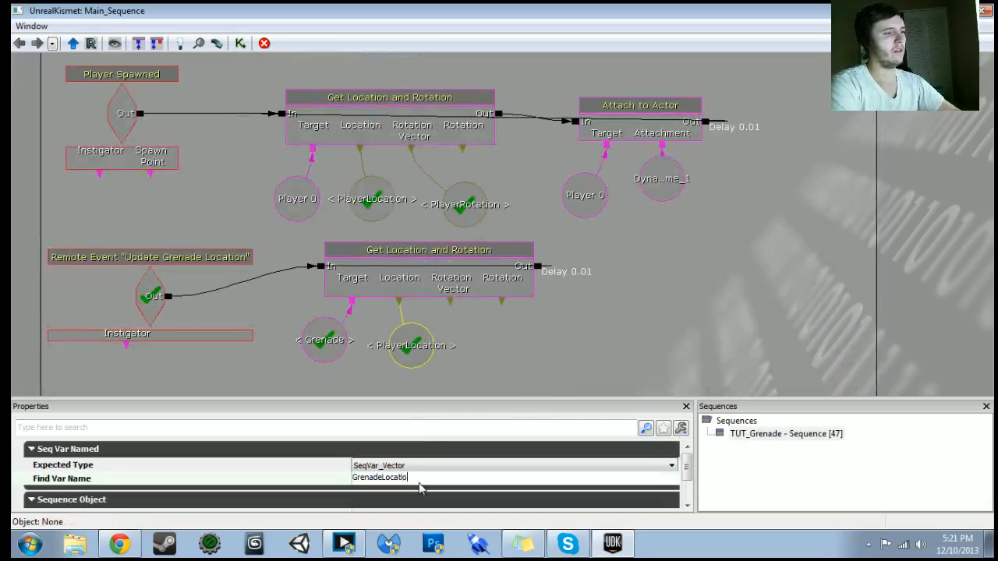
{"action": "type", "text": "n"}
{"action": "key", "text": "Return"}
- Break the "Attach Explosion" event's link to the Emitter_0 Attach to Actor action and move that action with its variables away
{"action": "scroll", "coordinate": [532, 357], "scroll_direction": "down", "scroll_amount": 5}
{"action": "left_click_drag", "start_coordinate": [531, 357], "coordinate": [525, 100]}
{"action": "left_click_drag", "start_coordinate": [597, 289], "coordinate": [591, 39]}
{"action": "left_click_drag", "start_coordinate": [512, 343], "coordinate": [526, 85]}
{"action": "scroll", "coordinate": [511, 119], "scroll_direction": "up", "scroll_amount": 4}
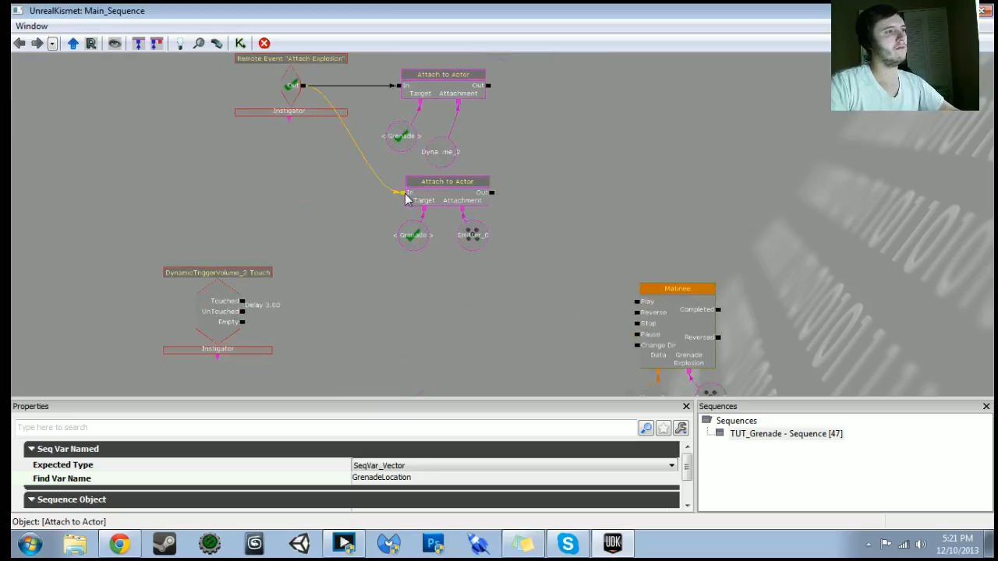
{"action": "left_click", "coordinate": [405, 195], "text": "alt"}
{"action": "left_click_drag", "start_coordinate": [347, 187], "coordinate": [586, 272], "text": "ctrl+alt"}
{"action": "mouse_move", "coordinate": [447, 184]}
{"action": "left_mouse_down"}
{"action": "mouse_move", "coordinate": [404, 285]}
{"action": "mouse_move", "coordinate": [388, 285]}
{"action": "mouse_move", "coordinate": [590, 177]}
{"action": "mouse_move", "coordinate": [672, 148]}
{"action": "left_mouse_up"}
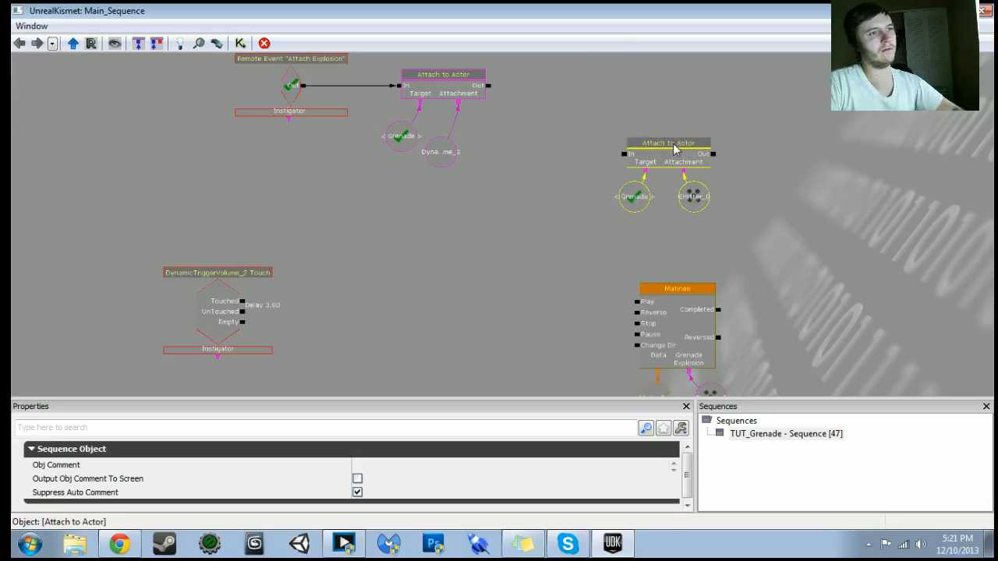
- Move the Emitter_0 Attach to Actor group into the update frame and link the grenade's Get Location and Rotation output to its input
{"action": "scroll", "coordinate": [590, 223], "scroll_direction": "down", "scroll_amount": 4}
{"action": "left_click_drag", "start_coordinate": [590, 223], "coordinate": [591, 377]}
{"action": "left_click_drag", "start_coordinate": [623, 337], "coordinate": [600, 63], "text": "ctrl"}
{"action": "left_click_drag", "start_coordinate": [593, 114], "coordinate": [605, 381]}
{"action": "left_click_drag", "start_coordinate": [600, 313], "coordinate": [524, 24], "text": "ctrl"}
{"action": "left_click_drag", "start_coordinate": [586, 195], "coordinate": [601, 499]}
{"action": "left_click_drag", "start_coordinate": [535, 326], "coordinate": [568, 183], "text": "ctrl"}
{"action": "scroll", "coordinate": [577, 195], "scroll_direction": "up", "scroll_amount": 3}
{"action": "left_click_drag", "start_coordinate": [494, 186], "coordinate": [530, 190]}
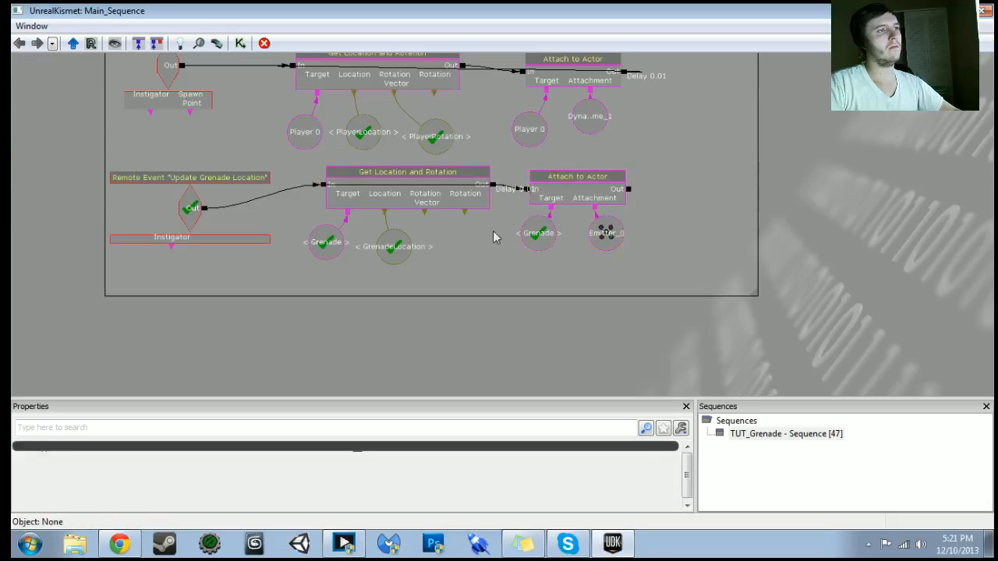
- Move the Matinee and its variables beside the DynamicTriggerVolume_2 Touch event and link Touched to the Matinee's Play input
{"action": "scroll", "coordinate": [508, 218], "scroll_direction": "down", "scroll_amount": 8}
{"action": "left_click_drag", "start_coordinate": [450, 383], "coordinate": [447, 288]}
{"action": "scroll", "coordinate": [445, 226], "scroll_direction": "up", "scroll_amount": 3}
{"action": "left_click_drag", "start_coordinate": [474, 200], "coordinate": [591, 319], "text": "ctrl+alt"}
{"action": "scroll", "coordinate": [624, 234], "scroll_direction": "up", "scroll_amount": 3}
{"action": "left_click_drag", "start_coordinate": [679, 200], "coordinate": [396, 191], "text": "ctrl"}
{"action": "left_click_drag", "start_coordinate": [296, 183], "coordinate": [355, 184]}
{"action": "left_click_drag", "start_coordinate": [364, 142], "coordinate": [454, 277], "text": "ctrl+alt"}
{"action": "left_click_drag", "start_coordinate": [418, 221], "coordinate": [417, 225], "text": "ctrl"}
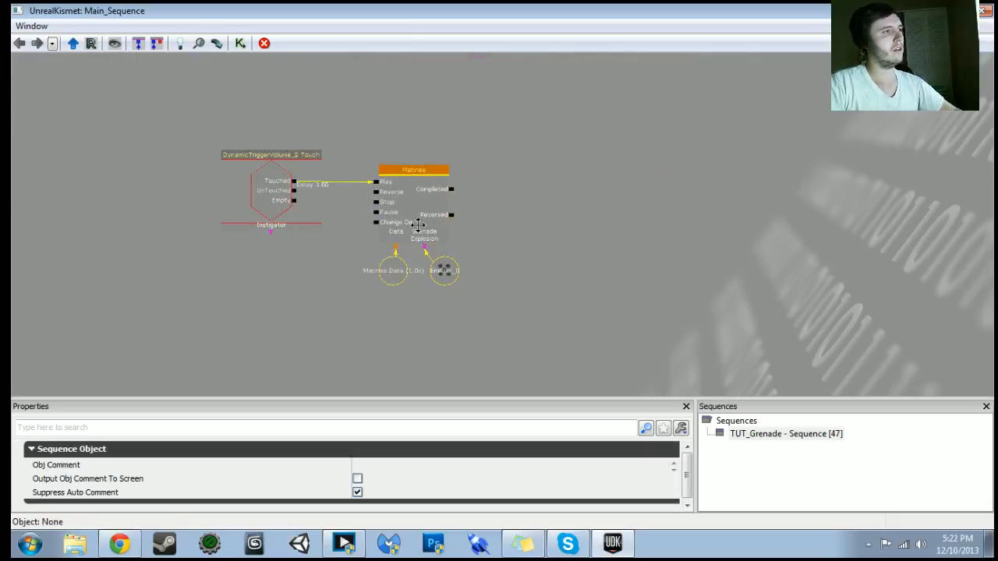
- Add a Destroy actor action beside the Matinee
{"action": "scroll", "coordinate": [417, 226], "scroll_direction": "up", "scroll_amount": 1}
{"action": "right_click", "coordinate": [432, 202]}
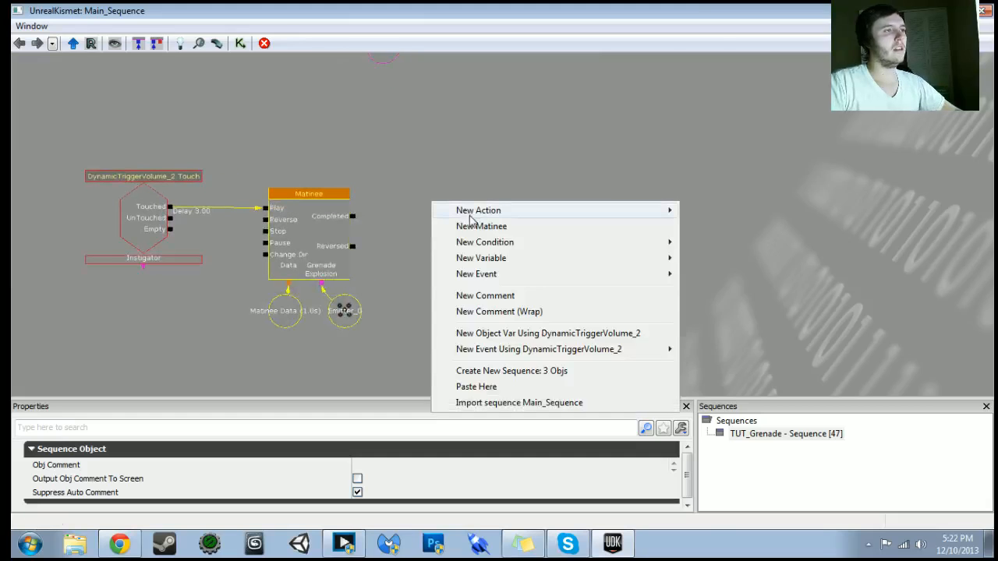
{"action": "mouse_move", "coordinate": [508, 212]}
{"action": "mouse_move", "coordinate": [725, 56]}
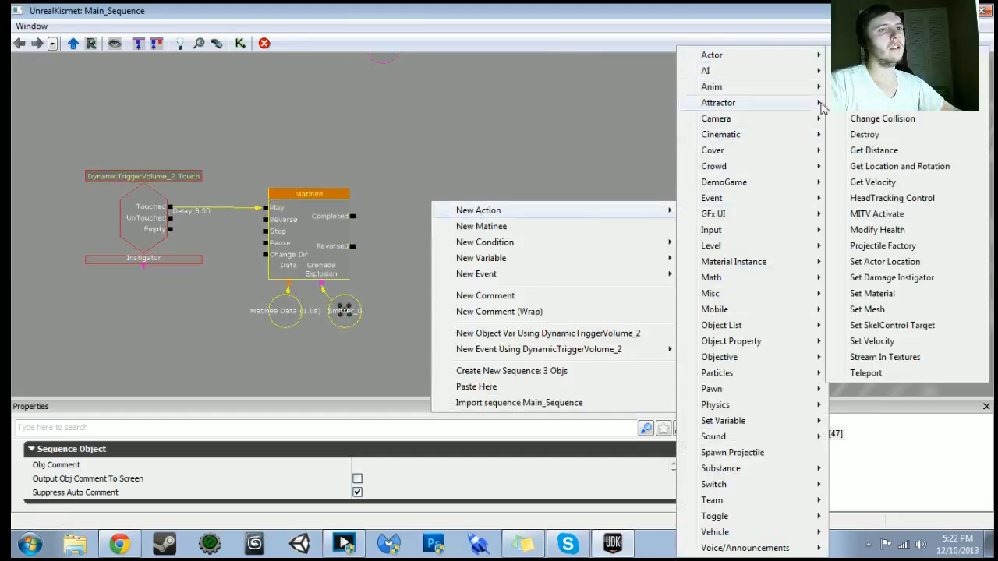
{"action": "left_click", "coordinate": [856, 137]}
{"action": "left_click_drag", "start_coordinate": [492, 209], "coordinate": [510, 315]}
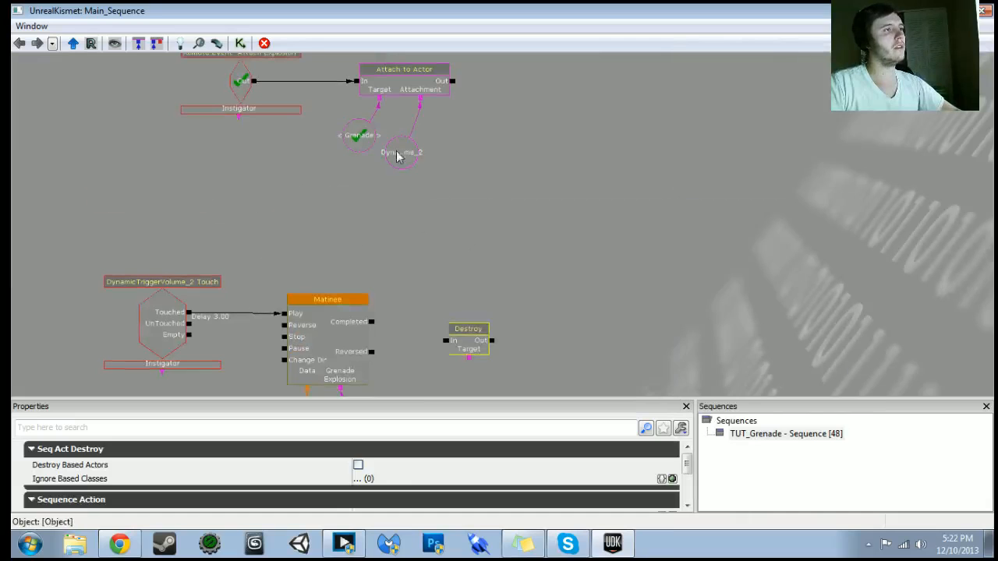
- Duplicate the Grenade named variable, place the copy below the Destroy action and link it as the Target
{"action": "left_click", "coordinate": [362, 140]}
{"action": "key", "text": "ctrl+v"}
{"action": "left_click_drag", "start_coordinate": [449, 286], "coordinate": [441, 147]}
{"action": "left_click_drag", "start_coordinate": [536, 126], "coordinate": [453, 250], "text": "ctrl"}
{"action": "scroll", "coordinate": [468, 234], "scroll_direction": "up", "scroll_amount": 3}
{"action": "left_click_drag", "start_coordinate": [446, 214], "coordinate": [447, 244]}
- Position the Destroy action and its Grenade variable beside the Matinee and link the Matinee's Completed output to Destroy's input
{"action": "left_click_drag", "start_coordinate": [365, 144], "coordinate": [504, 281], "text": "ctrl+alt"}
{"action": "left_click_drag", "start_coordinate": [474, 252], "coordinate": [492, 237], "text": "ctrl"}
{"action": "left_click_drag", "start_coordinate": [313, 164], "coordinate": [420, 178]}
{"action": "scroll", "coordinate": [406, 199], "scroll_direction": "down", "scroll_amount": 2}
{"action": "left_click_drag", "start_coordinate": [386, 233], "coordinate": [363, 238]}
{"action": "left_click_drag", "start_coordinate": [405, 139], "coordinate": [496, 270], "text": "ctrl+alt"}
{"action": "left_click_drag", "start_coordinate": [455, 256], "coordinate": [457, 249], "text": "ctrl"}
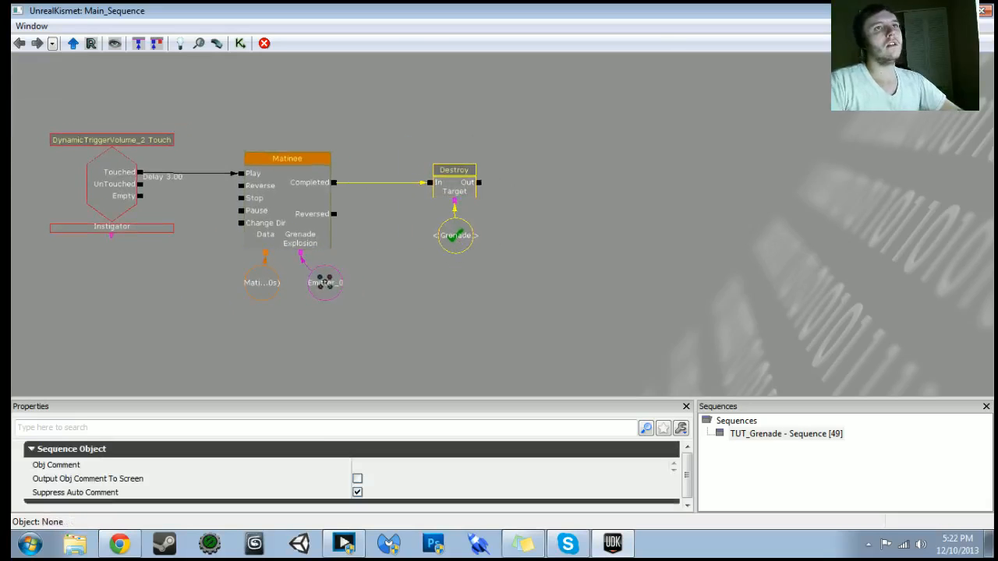
- Play the level in the editor preview, throw a grenade to check its explosion, and exit the preview
{"action": "left_click", "coordinate": [936, 10]}
{"action": "left_click", "coordinate": [794, 43]}
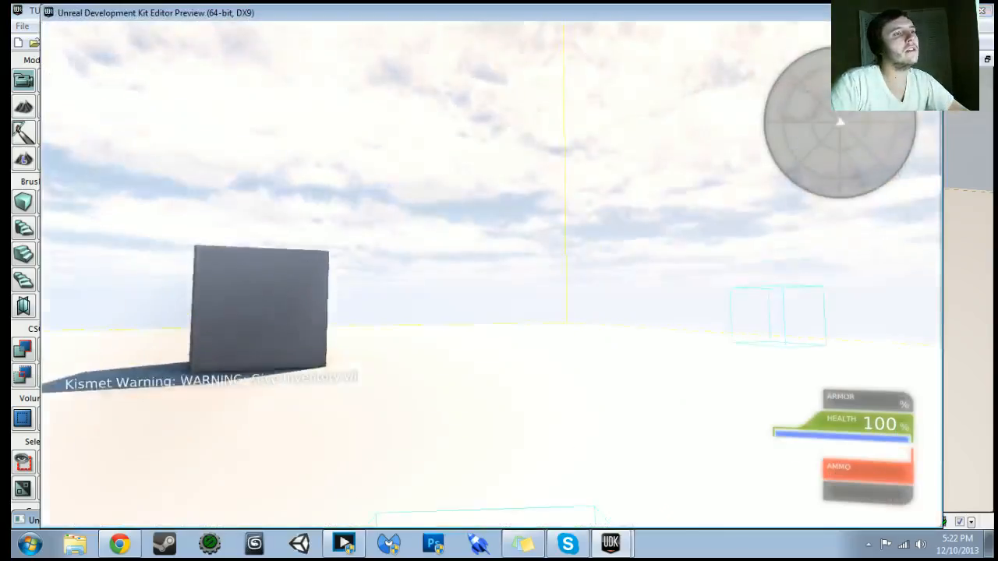
{"action": "key", "text": "w"}
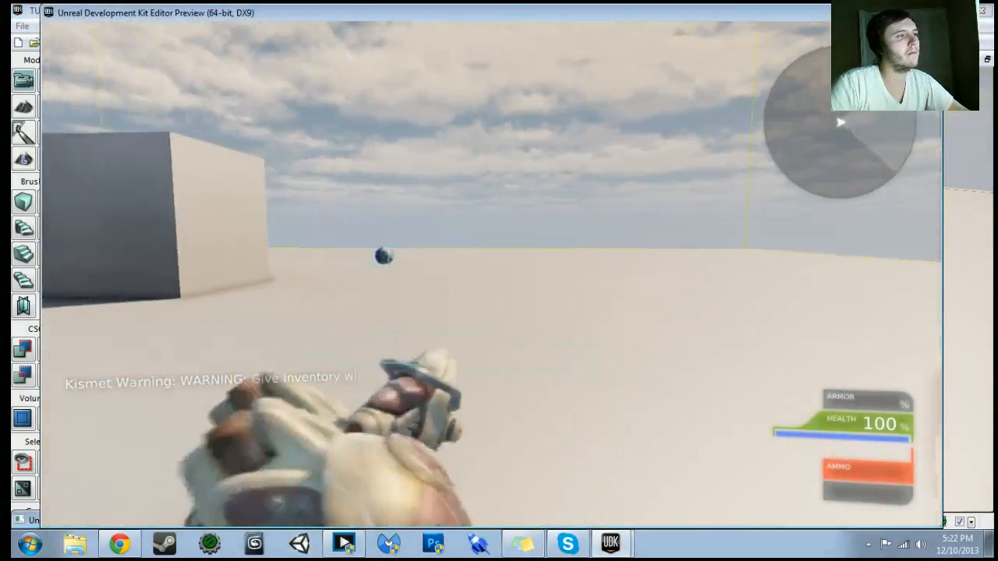
{"action": "key", "text": "s"}
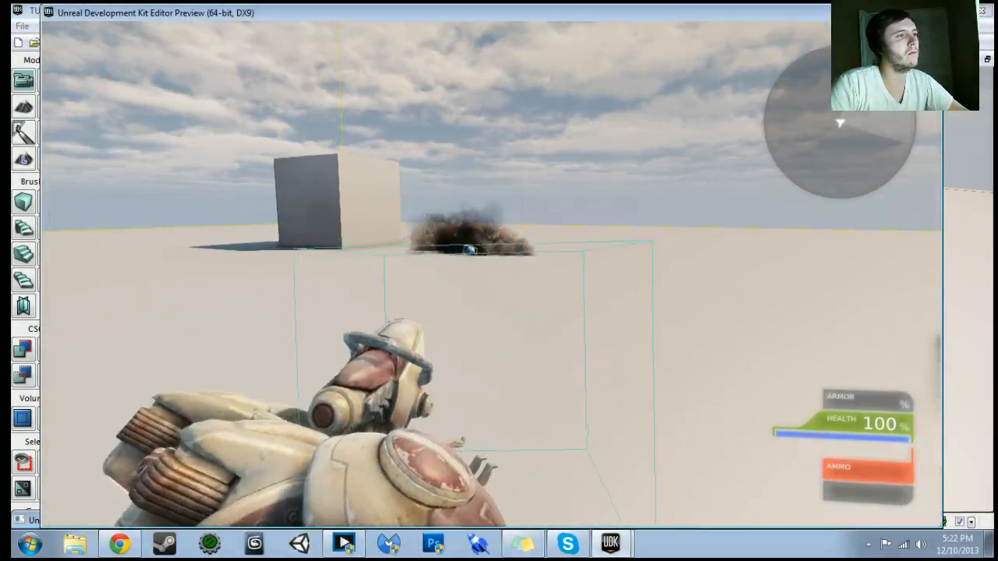
{"action": "key", "text": "a"}
{"action": "key", "text": "w"}
{"action": "key", "text": "Escape"}
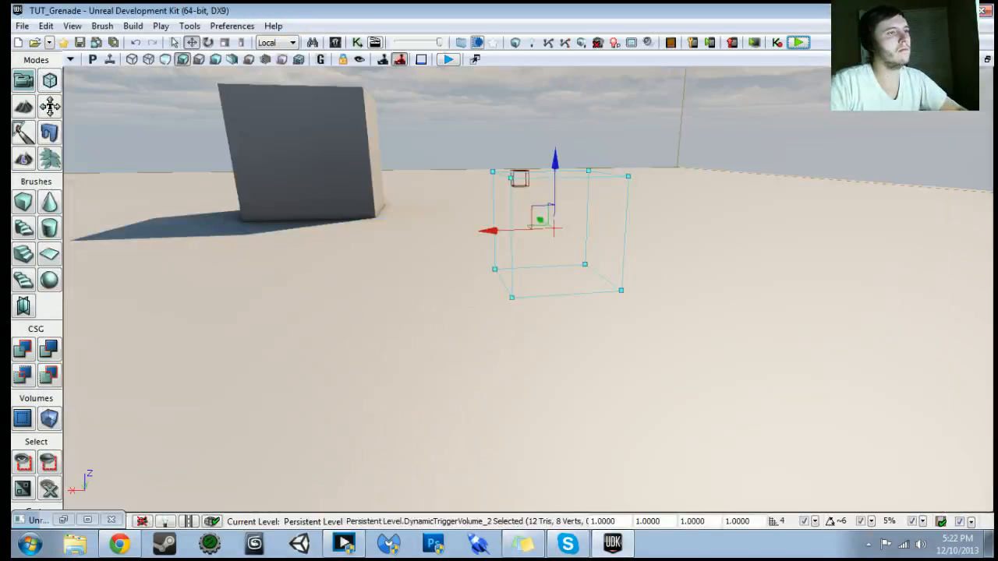
- Unlink Destroy from the Matinee's Completed output, move it above the Matinee with its variable, and link the event's Touched output to it
{"action": "left_click", "coordinate": [355, 43]}
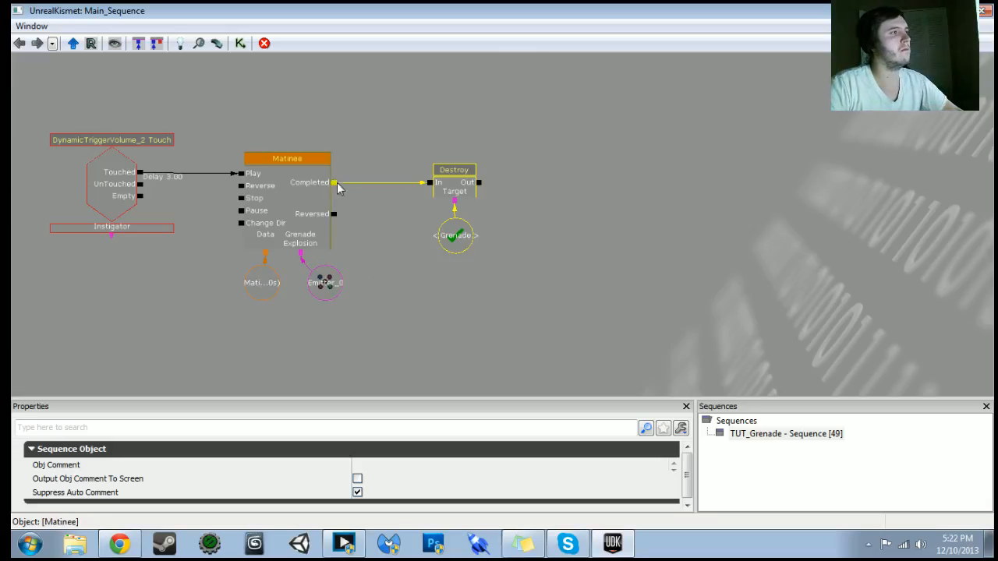
{"action": "left_click_drag", "start_coordinate": [382, 138], "coordinate": [475, 256], "text": "ctrl+alt"}
{"action": "left_click_drag", "start_coordinate": [463, 286], "coordinate": [562, 358]}
{"action": "left_click_drag", "start_coordinate": [552, 249], "coordinate": [386, 125], "text": "ctrl"}
{"action": "left_click_drag", "start_coordinate": [239, 244], "coordinate": [362, 137]}
- Play the level again to check when the thrown grenade is destroyed, and review the Kismet touch event links
{"action": "left_click", "coordinate": [945, 11]}
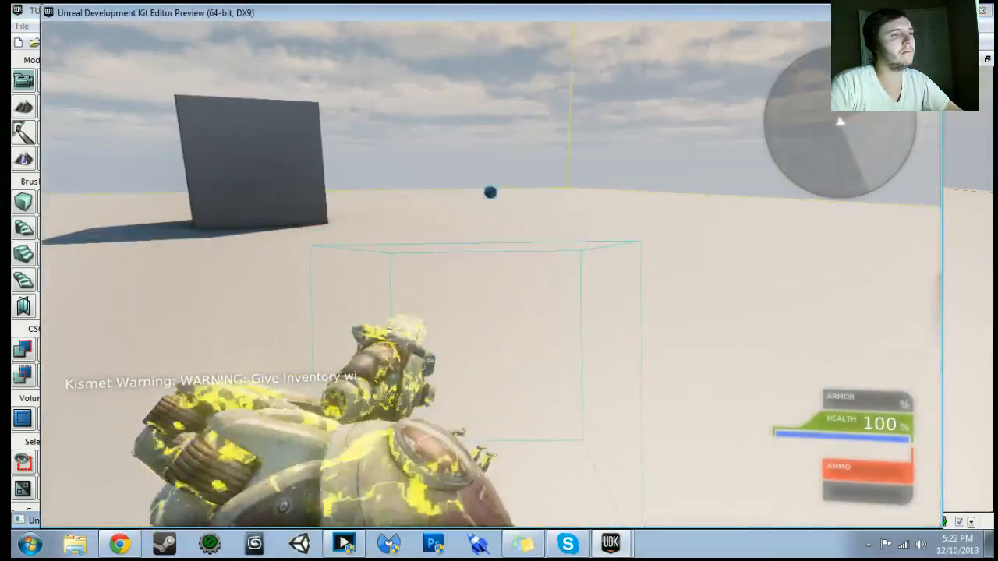
{"action": "key", "text": "w"}
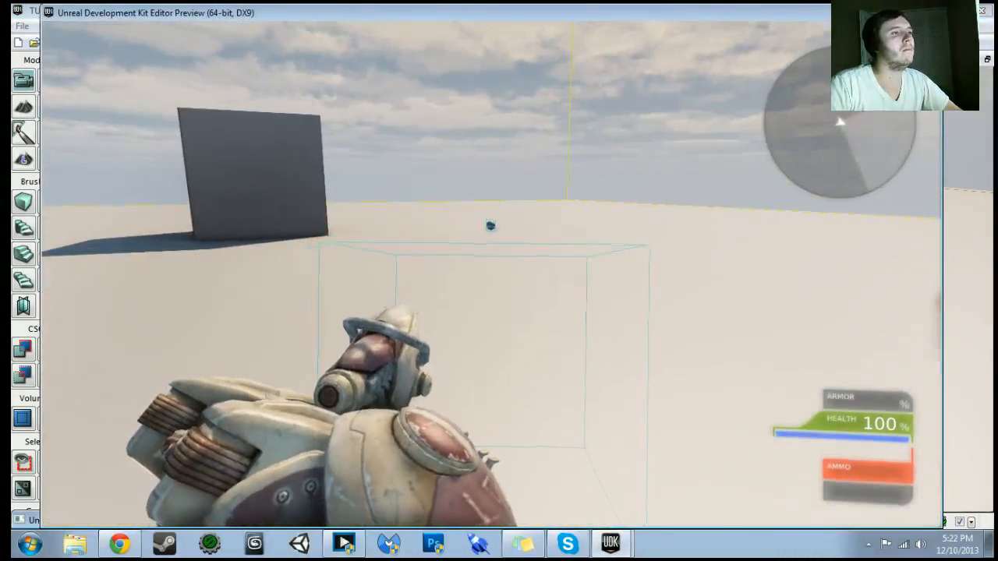
{"action": "key", "text": "Escape"}
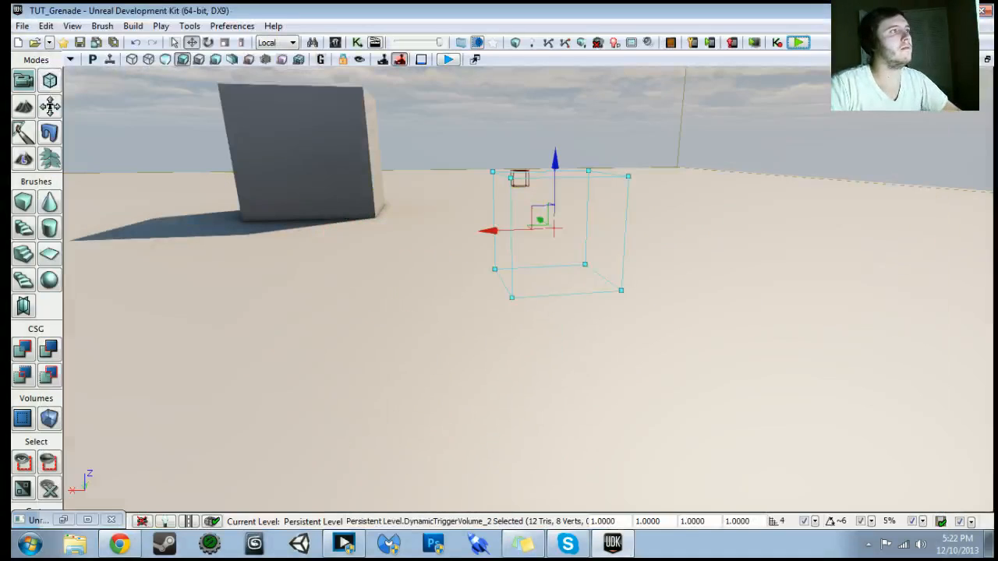
{"action": "left_click", "coordinate": [359, 43]}
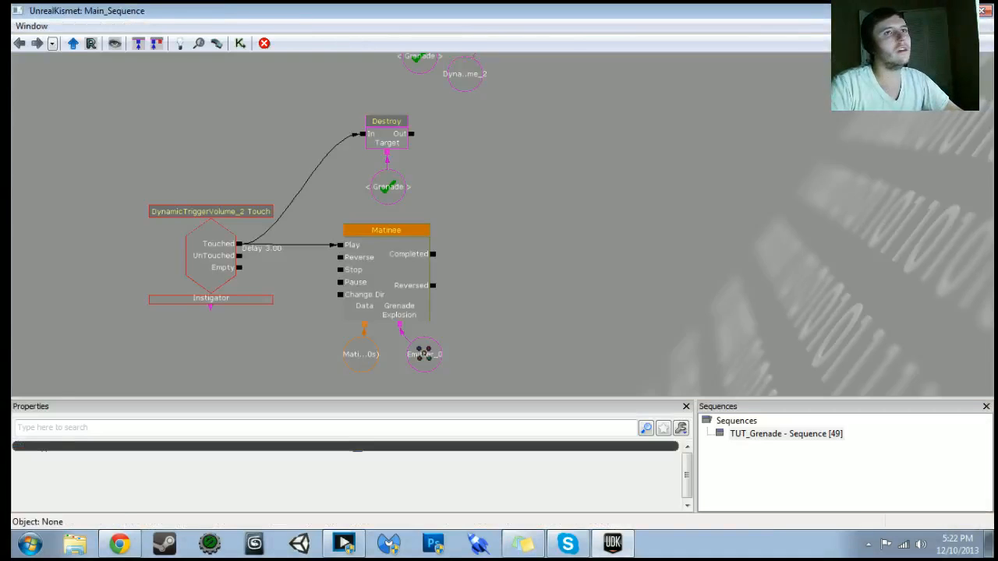
{"action": "left_click", "coordinate": [927, 11]}
- Select the explosion emitter in the level and set its draw scale to 4
{"action": "right_click_drag", "start_coordinate": [339, 251], "coordinate": [234, 245]}
{"action": "left_click", "coordinate": [485, 299]}
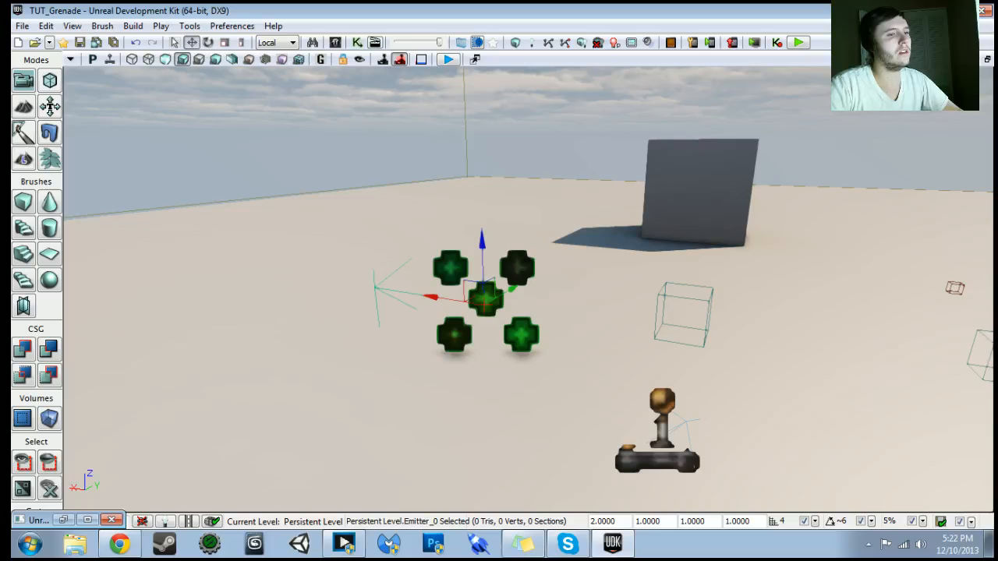
{"action": "type", "text": "4"}
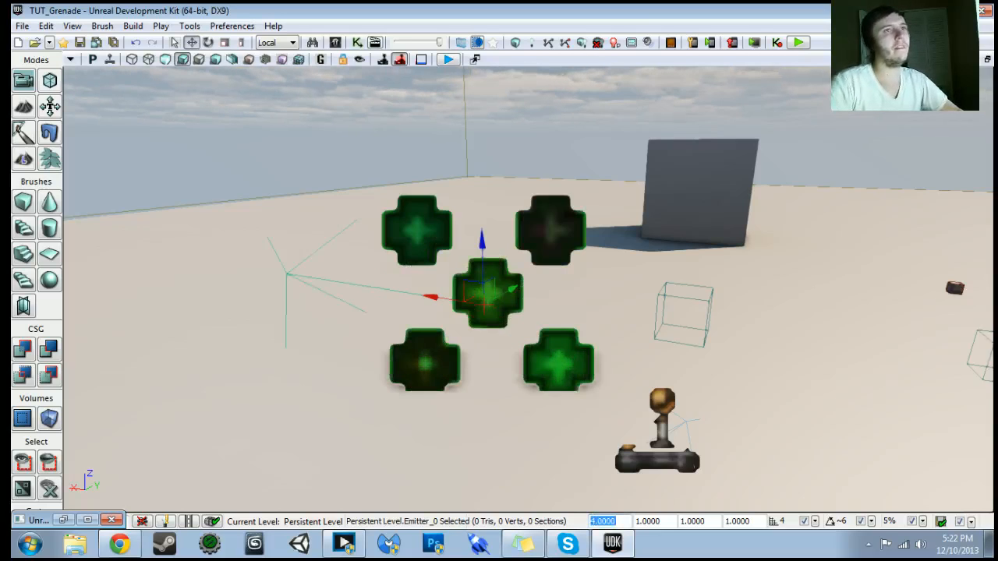
- Play the level in the editor preview, throw grenades to check the size of the explosion, and exit the preview
{"action": "left_click", "coordinate": [947, 9]}
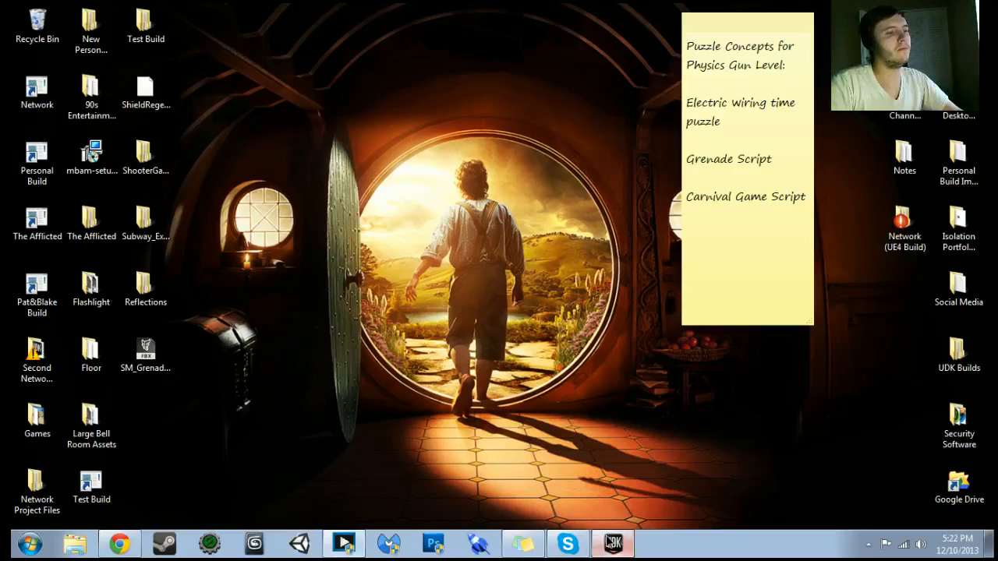
{"action": "left_click", "coordinate": [611, 543]}
{"action": "left_click", "coordinate": [797, 42]}
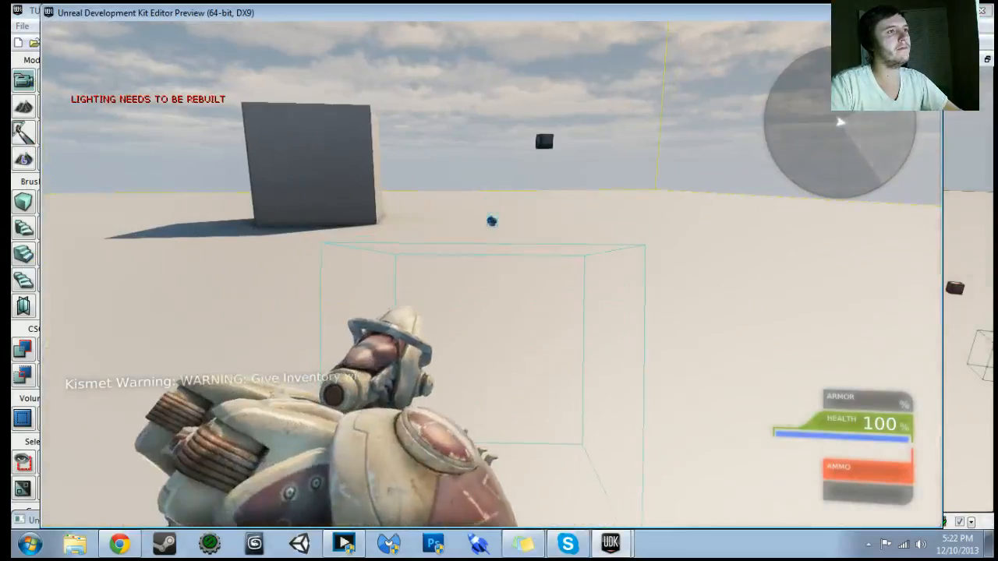
{"action": "key", "text": "w"}
{"action": "key", "text": "d"}
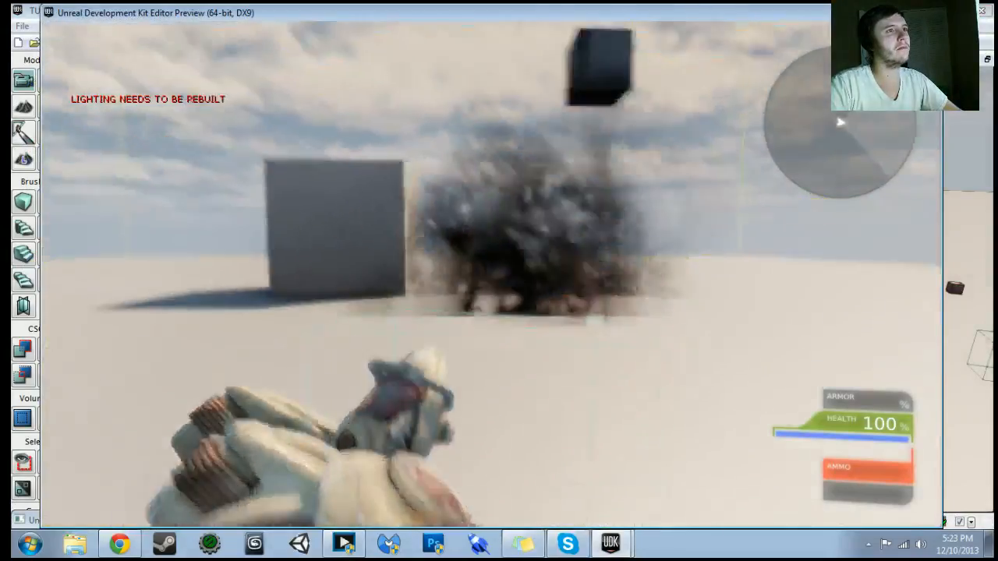
{"action": "left_click", "coordinate": [492, 274]}
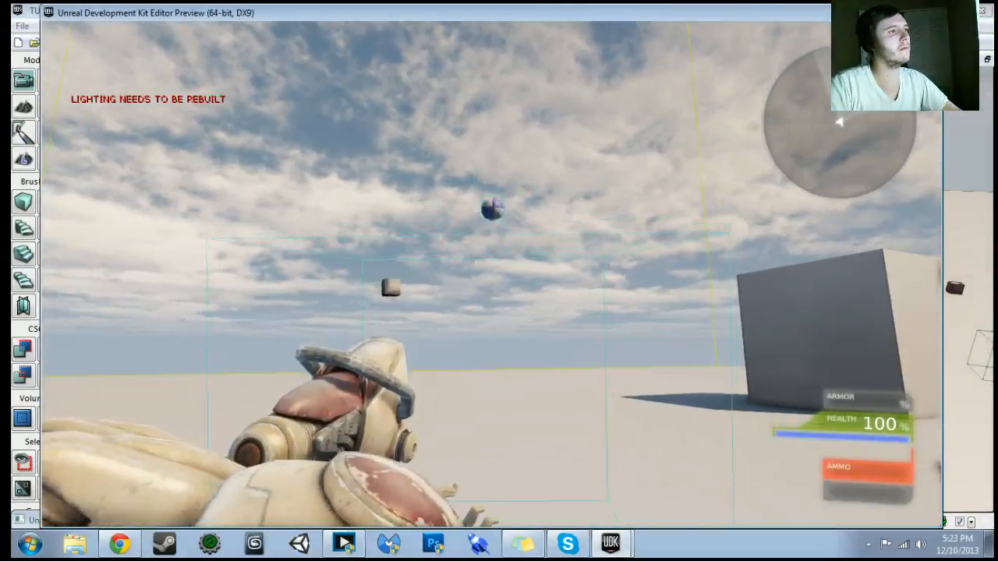
{"action": "key", "text": "w"}
{"action": "key", "text": "s"}
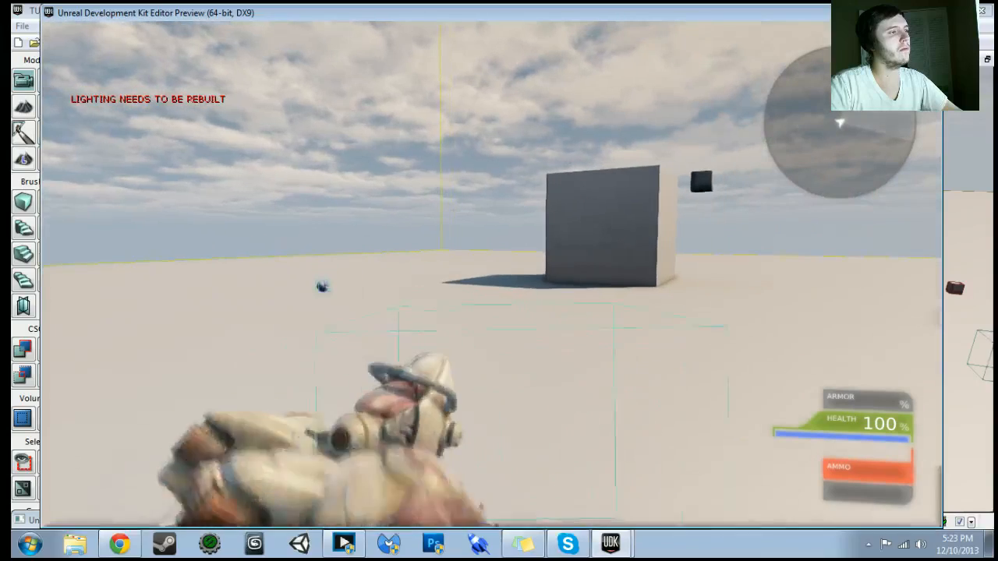
{"action": "key", "text": "Escape"}
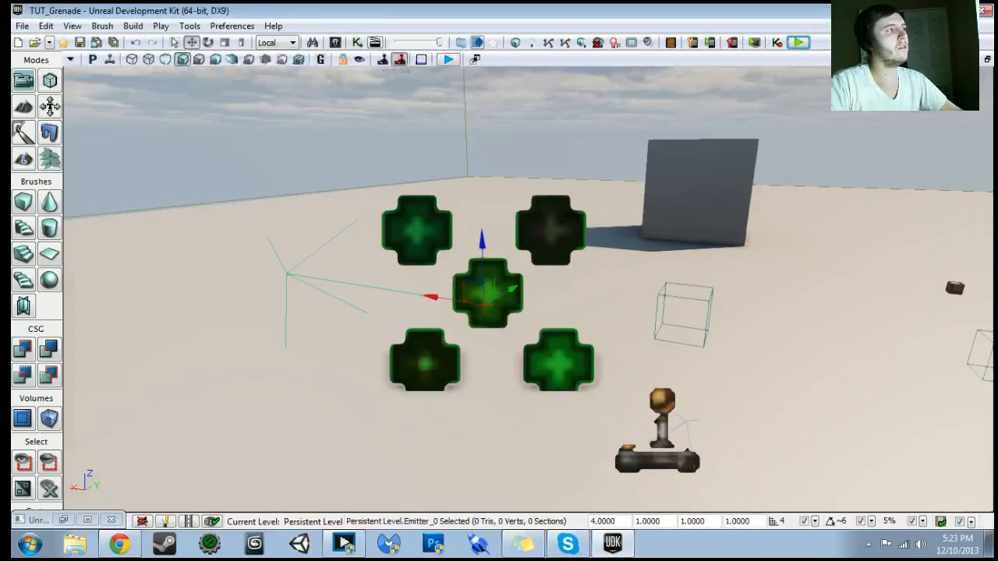
- Move the builder brush off the small dark cube, delete the cube's brush in wireframe view, and return to the lit view
{"action": "mouse_move", "coordinate": [437, 312]}
{"action": "left_mouse_down"}
{"action": "mouse_move", "coordinate": [579, 191]}
{"action": "mouse_move", "coordinate": [600, 187]}
{"action": "mouse_move", "coordinate": [647, 132]}
{"action": "mouse_move", "coordinate": [624, 179]}
{"action": "left_mouse_up"}
{"action": "left_click", "coordinate": [582, 208]}
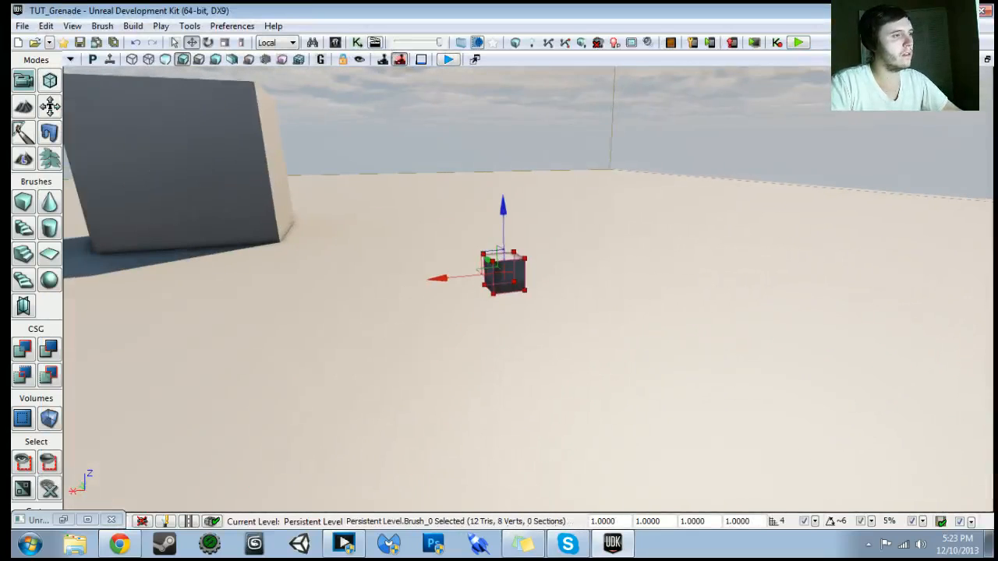
{"action": "left_click_drag", "start_coordinate": [459, 276], "coordinate": [570, 270]}
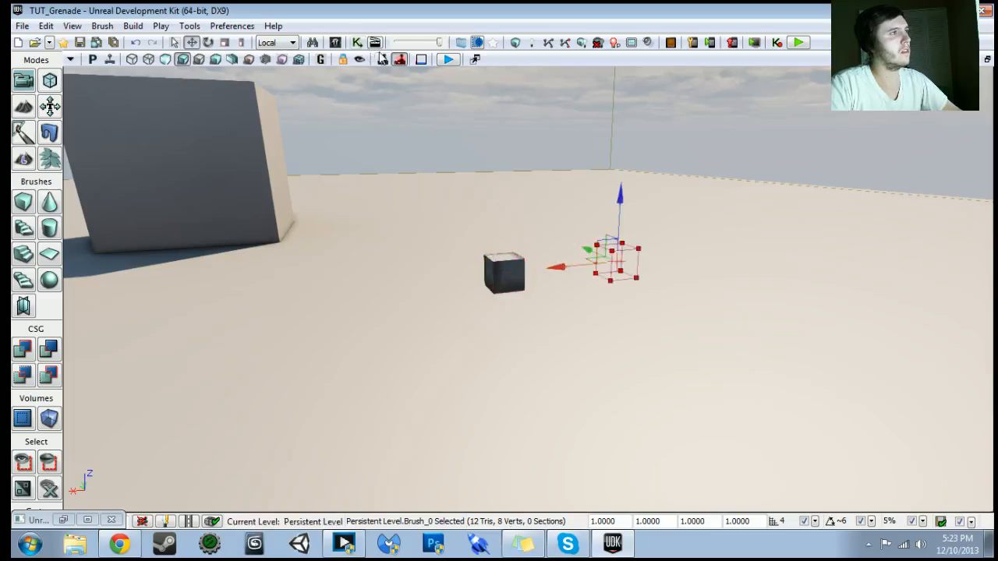
{"action": "left_click", "coordinate": [135, 60]}
{"action": "left_click", "coordinate": [512, 274]}
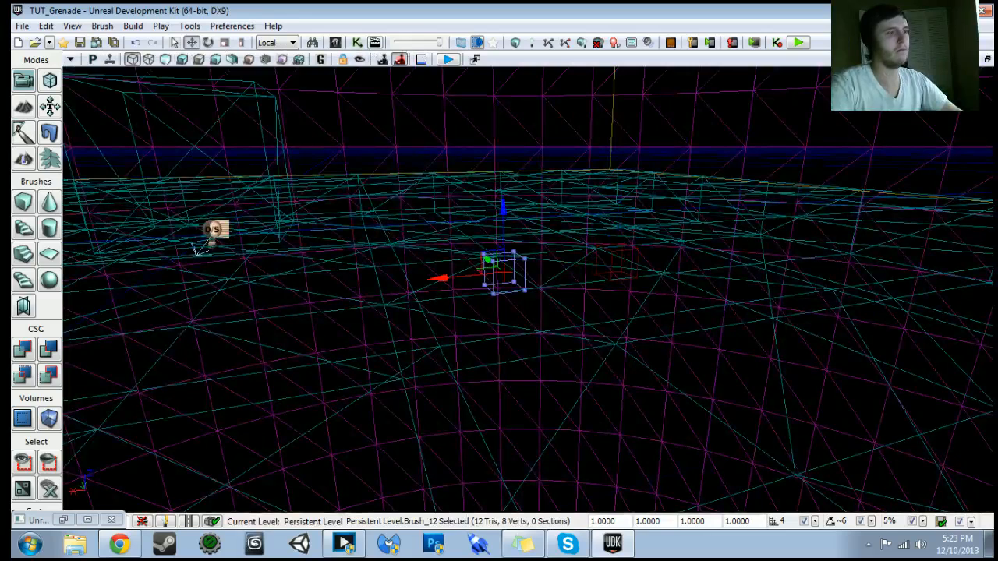
{"action": "key", "text": "Delete"}
{"action": "left_click", "coordinate": [182, 60]}
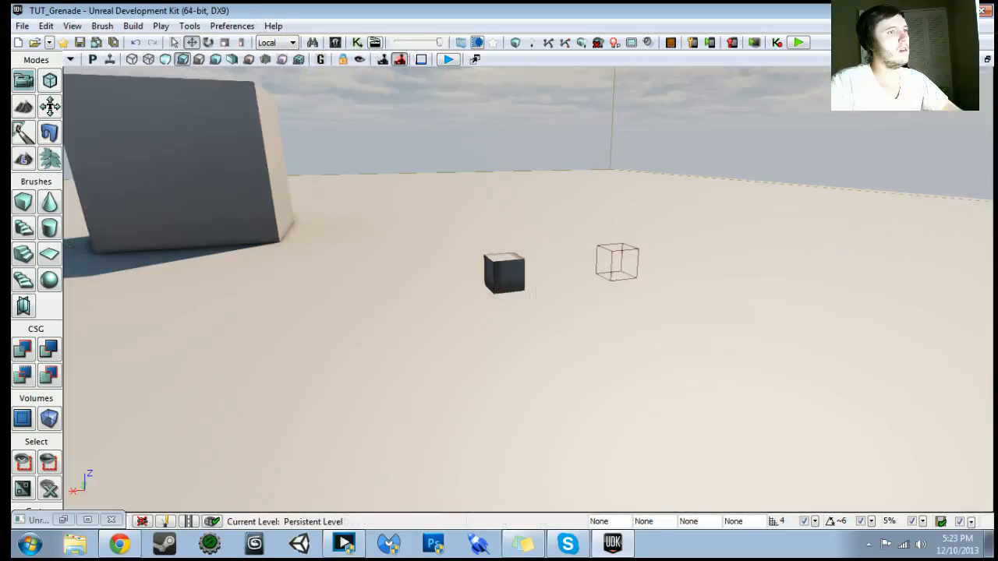
- Build a Tetrahedron (Sphere) builder brush and set its sphere extrapolation to 2
{"action": "right_click", "coordinate": [48, 280]}
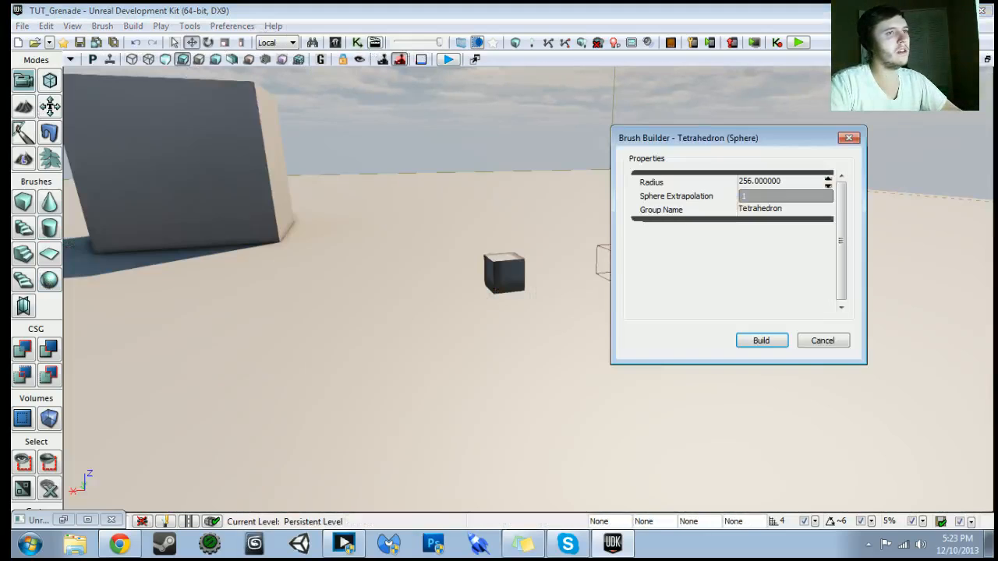
{"action": "left_click", "coordinate": [780, 345]}
{"action": "left_click", "coordinate": [813, 345]}
{"action": "mouse_move", "coordinate": [813, 345]}
{"action": "left_mouse_down"}
{"action": "mouse_move", "coordinate": [811, 421]}
{"action": "mouse_move", "coordinate": [817, 382]}
{"action": "left_mouse_up"}
{"action": "right_click", "coordinate": [51, 282]}
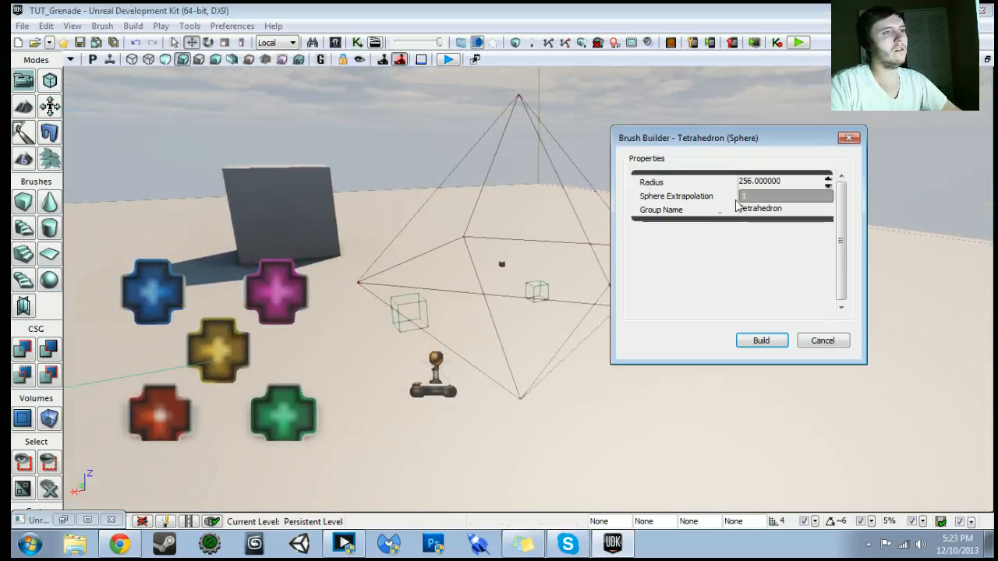
{"action": "left_click", "coordinate": [765, 197]}
{"action": "type", "text": "3"}
{"action": "key", "text": "Return"}
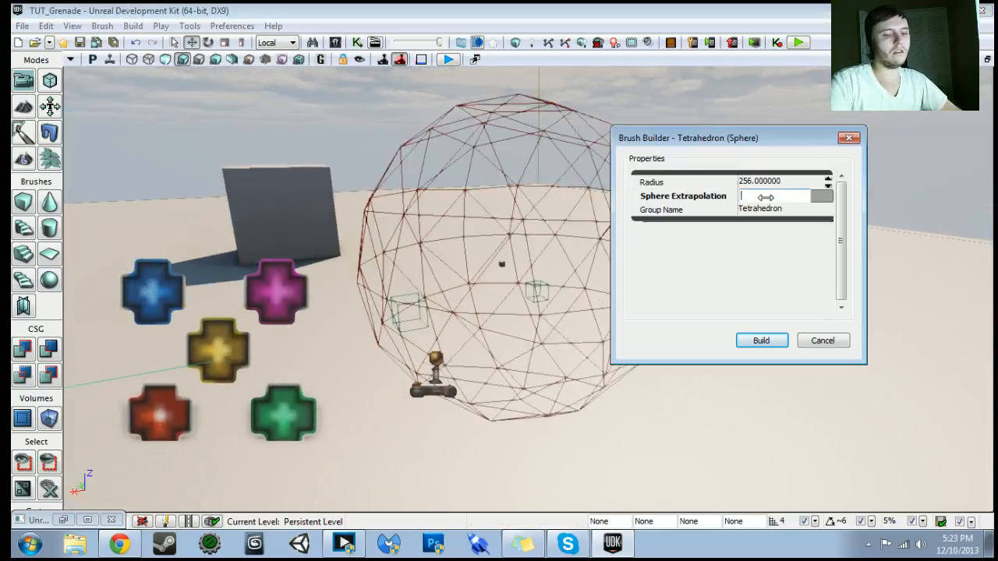
{"action": "type", "text": "2"}
{"action": "key", "text": "Return"}
{"action": "mouse_move", "coordinate": [545, 273]}
{"action": "right_mouse_down"}
{"action": "mouse_move", "coordinate": [593, 366]}
{"action": "mouse_move", "coordinate": [616, 284]}
{"action": "mouse_move", "coordinate": [592, 275]}
{"action": "right_mouse_up"}
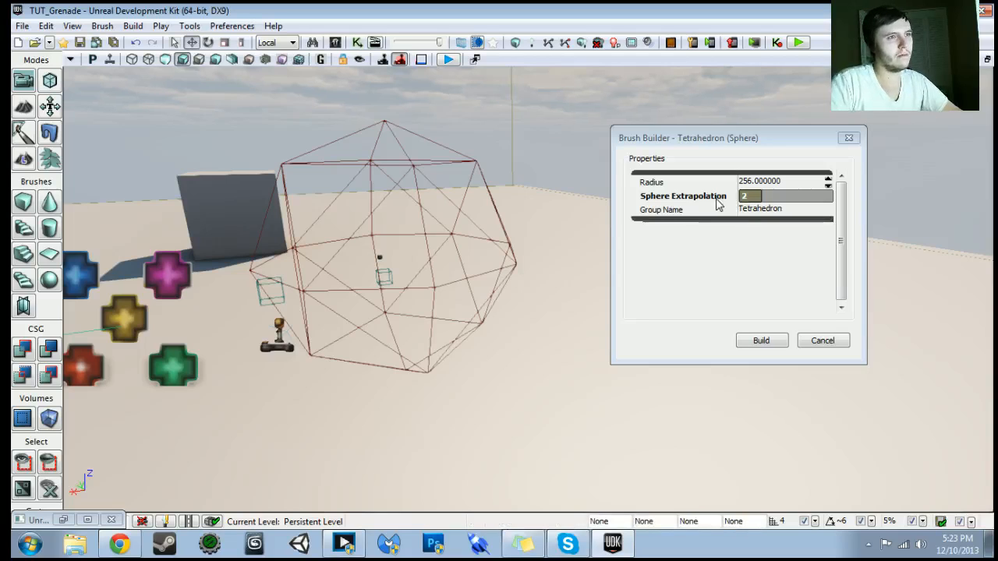
- Set the sphere builder brush's radius to 384, rebuild it, and close the brush builder
{"action": "left_click", "coordinate": [748, 182]}
{"action": "type", "text": "384"}
{"action": "key", "text": "Return"}
{"action": "mouse_move", "coordinate": [546, 265]}
{"action": "left_mouse_down"}
{"action": "mouse_move", "coordinate": [537, 312]}
{"action": "mouse_move", "coordinate": [515, 272]}
{"action": "mouse_move", "coordinate": [518, 218]}
{"action": "mouse_move", "coordinate": [530, 276]}
{"action": "left_mouse_up"}
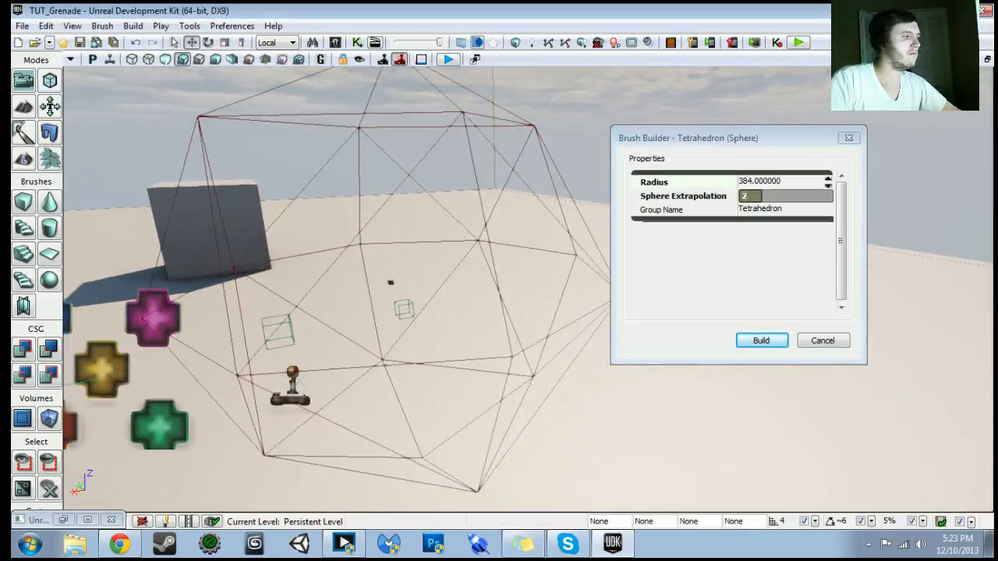
{"action": "left_click", "coordinate": [776, 356]}
{"action": "left_click", "coordinate": [778, 346]}
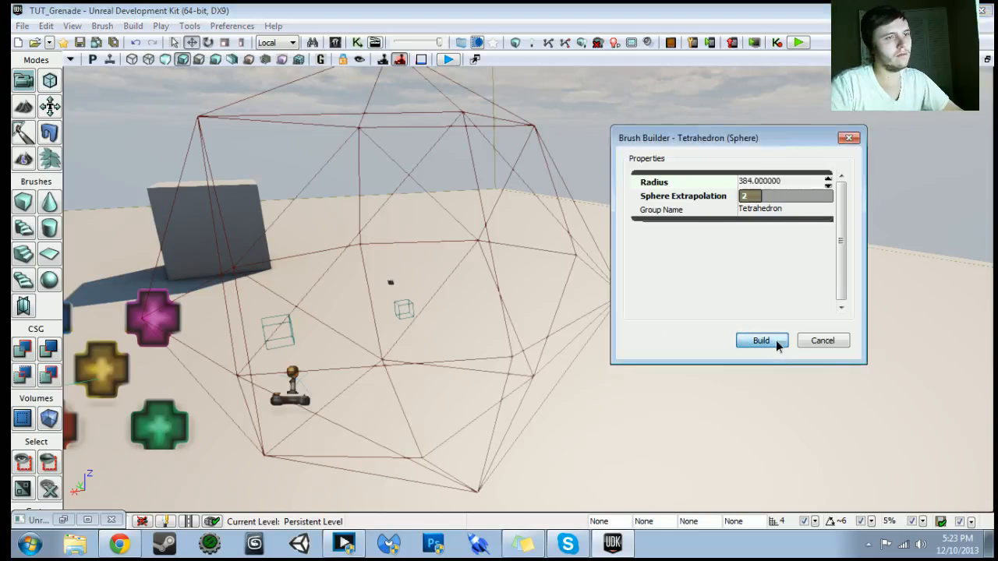
{"action": "left_click", "coordinate": [824, 343]}
{"action": "mouse_move", "coordinate": [818, 343]}
{"action": "left_mouse_down"}
{"action": "mouse_move", "coordinate": [772, 390]}
{"action": "mouse_move", "coordinate": [803, 413]}
{"action": "mouse_move", "coordinate": [815, 363]}
{"action": "left_mouse_up"}
- Select the sphere builder brush and move it up and away from the other objects in the level
{"action": "left_click", "coordinate": [466, 233]}
{"action": "left_click", "coordinate": [547, 234]}
{"action": "mouse_move", "coordinate": [548, 234]}
{"action": "right_mouse_down"}
{"action": "mouse_move", "coordinate": [596, 269]}
{"action": "mouse_move", "coordinate": [530, 251]}
{"action": "mouse_move", "coordinate": [538, 230]}
{"action": "right_mouse_up"}
{"action": "mouse_move", "coordinate": [457, 336]}
{"action": "left_mouse_down"}
{"action": "mouse_move", "coordinate": [458, 201]}
{"action": "mouse_move", "coordinate": [423, 194]}
{"action": "left_mouse_up"}
{"action": "right_click_drag", "start_coordinate": [423, 194], "coordinate": [432, 160]}
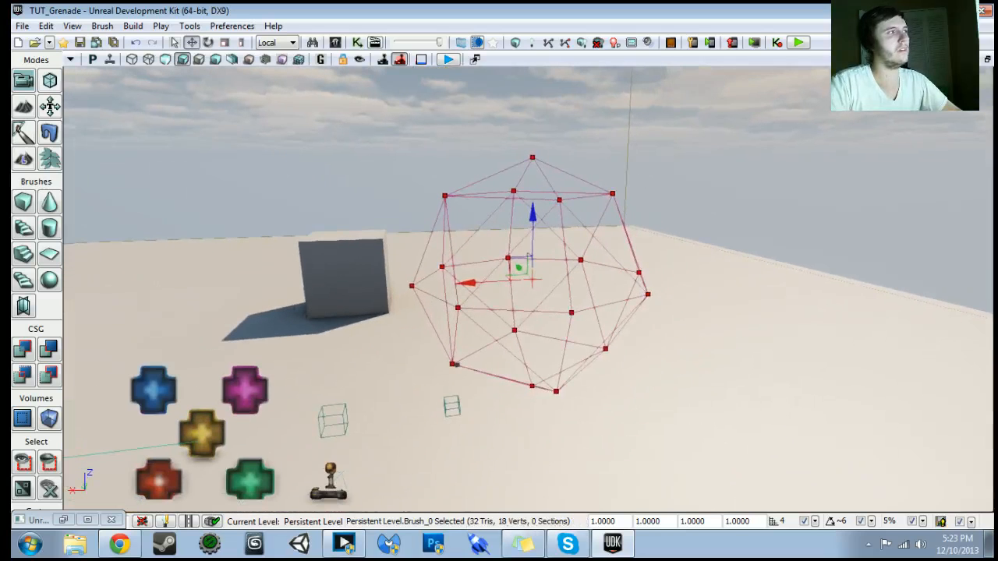
{"action": "mouse_move", "coordinate": [312, 203]}
{"action": "right_mouse_down"}
{"action": "mouse_move", "coordinate": [334, 251]}
{"action": "mouse_move", "coordinate": [320, 215]}
{"action": "right_mouse_up"}
{"action": "right_click_drag", "start_coordinate": [452, 265], "coordinate": [450, 262]}
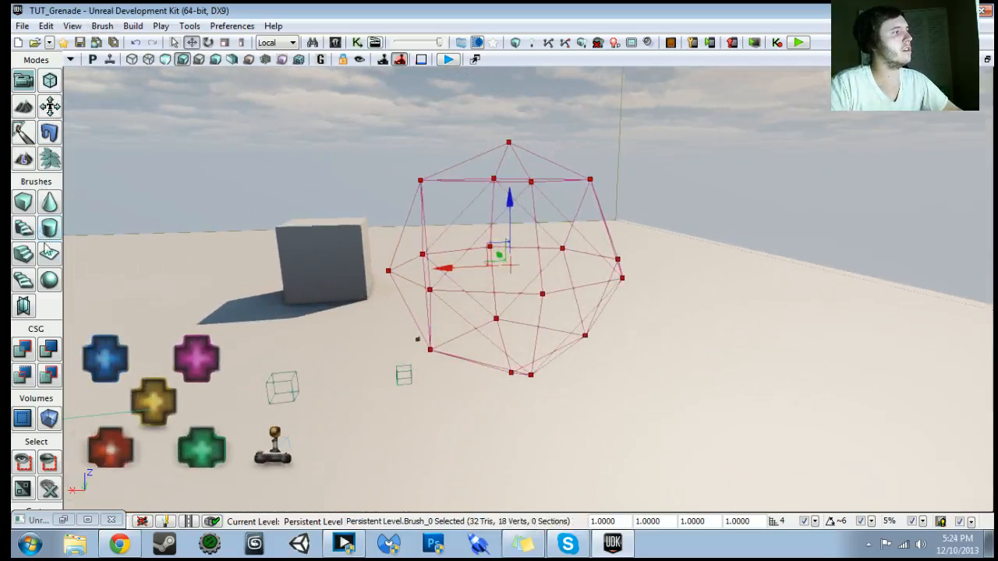
- Set the sphere builder brush's radius to 256 and rebuild it
{"action": "right_click", "coordinate": [49, 280]}
{"action": "left_click", "coordinate": [755, 186]}
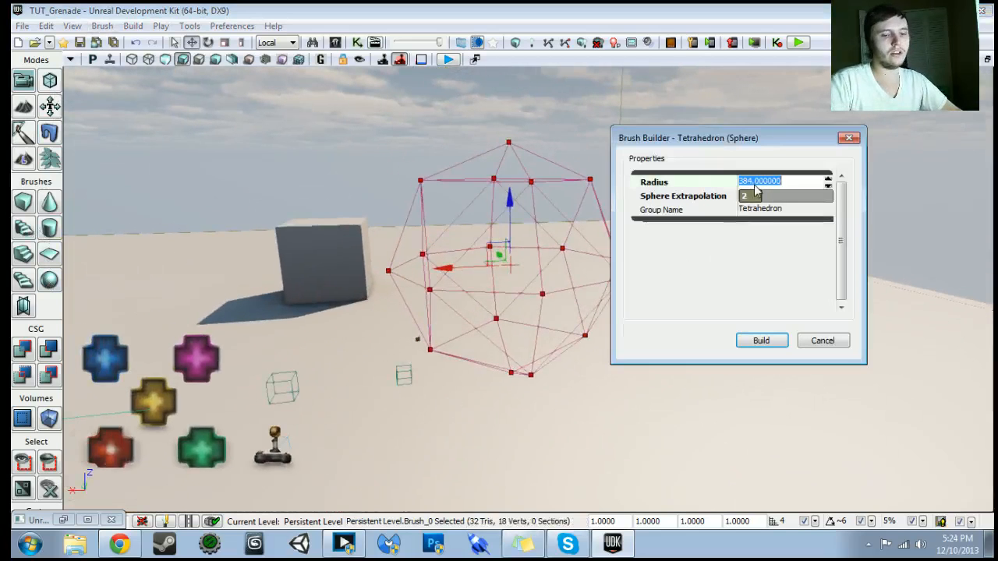
{"action": "type", "text": "256"}
{"action": "key", "text": "Return"}
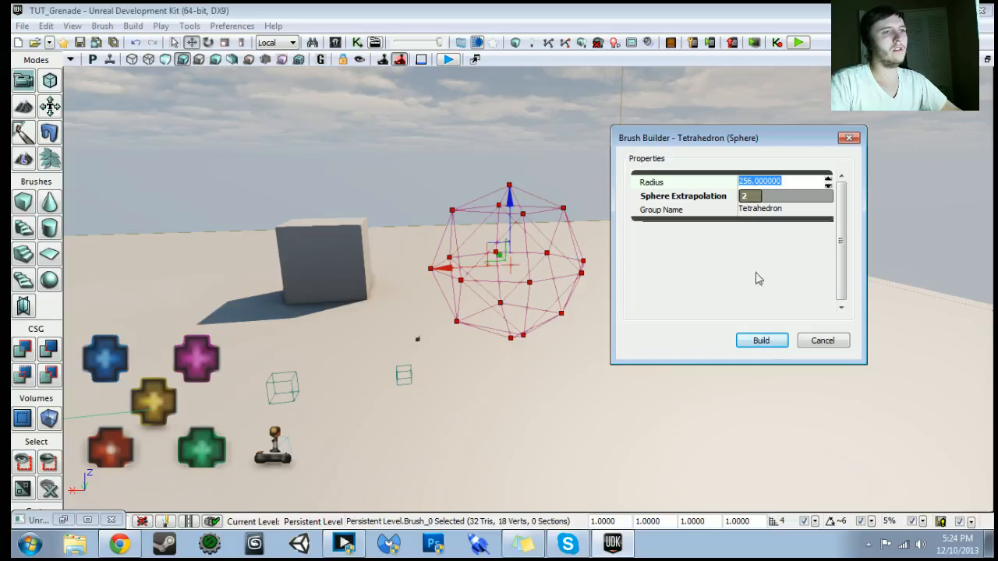
{"action": "left_click", "coordinate": [761, 341]}
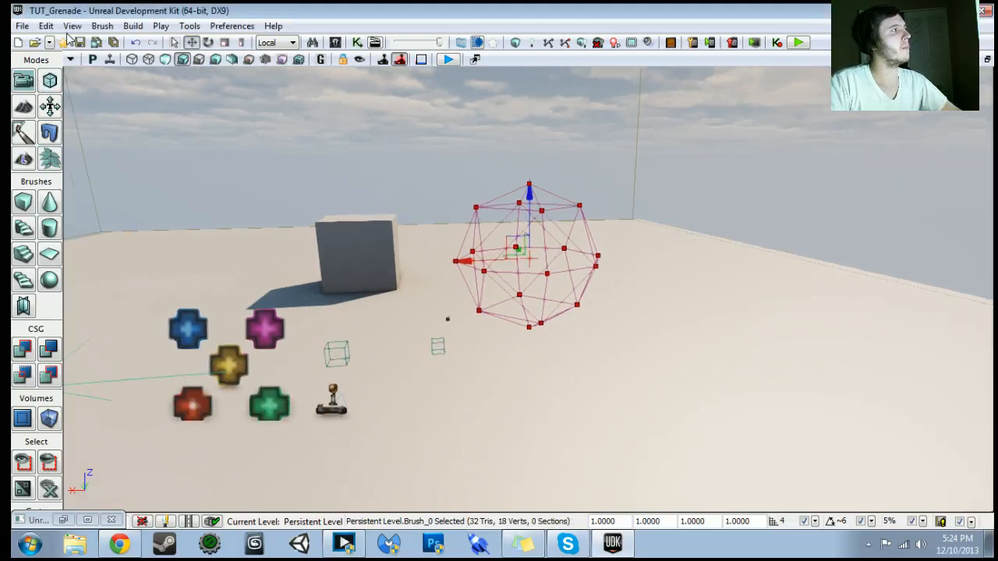
- Add a DynamicTriggerVolume from the sphere brush and move the builder brush aside to reveal it
{"action": "right_click", "coordinate": [48, 419]}
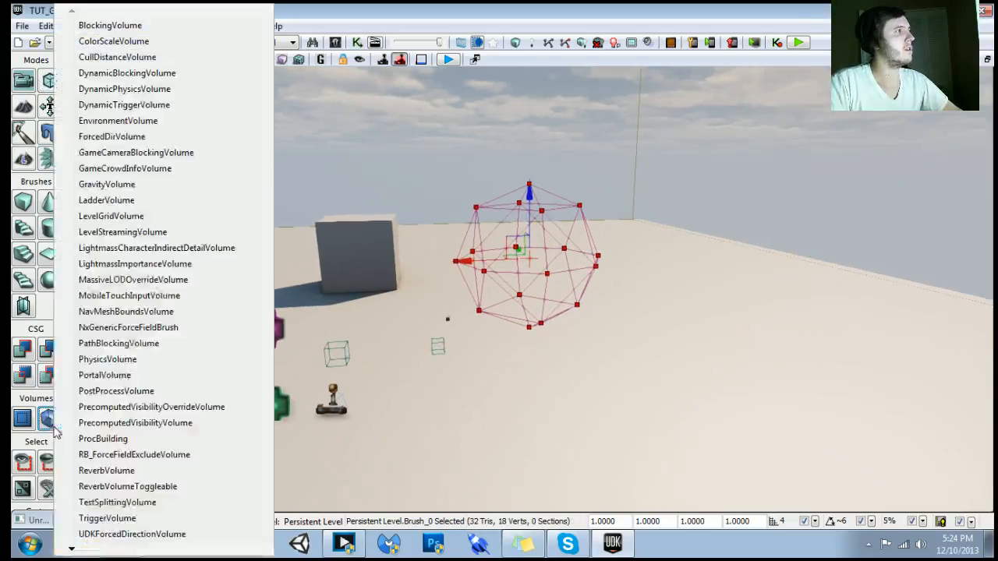
{"action": "left_click", "coordinate": [111, 107]}
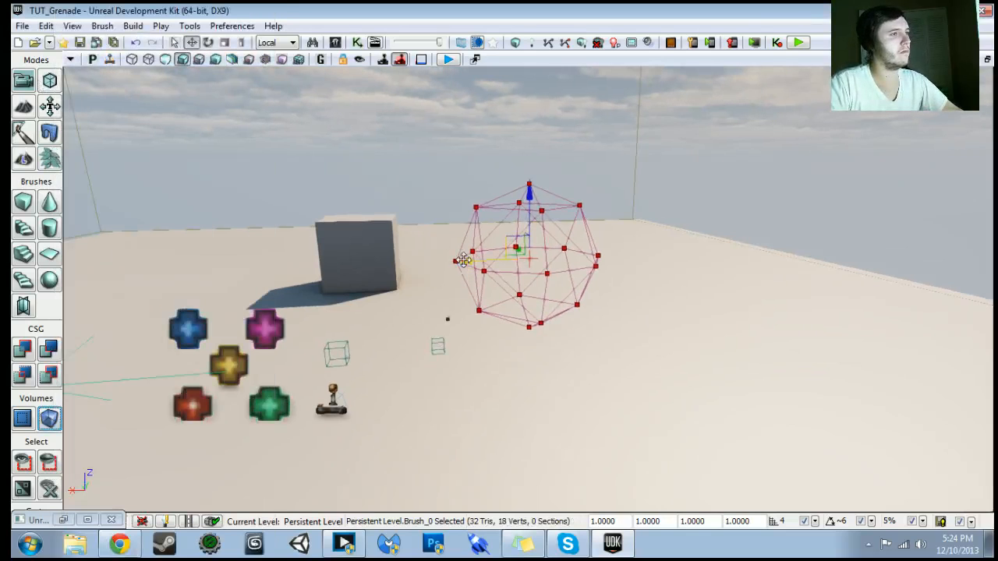
{"action": "left_click_drag", "start_coordinate": [463, 260], "coordinate": [662, 259]}
- Select the new spherical dynamic trigger volume in the level for use in Kismet
{"action": "left_click", "coordinate": [471, 270]}
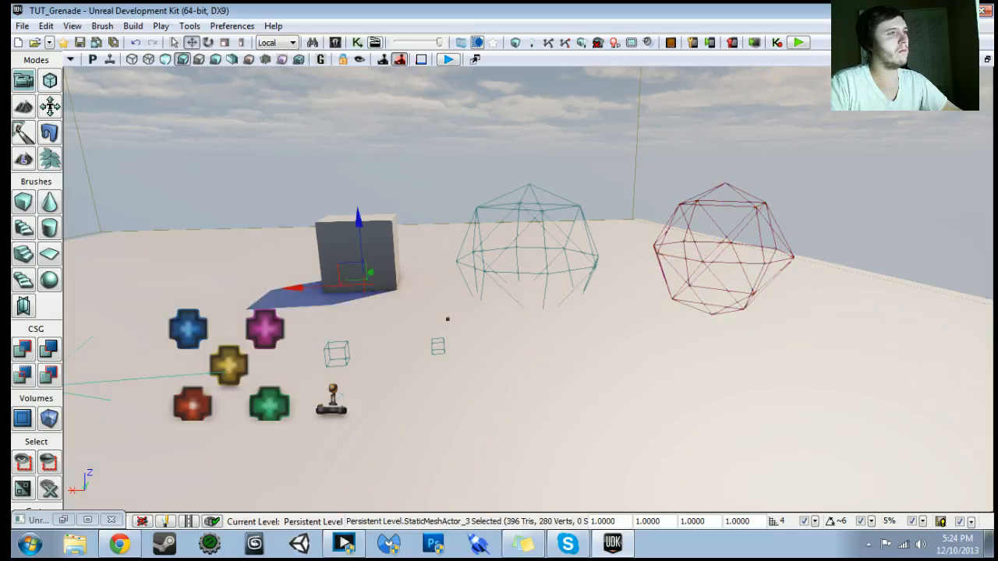
{"action": "left_click", "coordinate": [474, 252]}
{"action": "left_click", "coordinate": [357, 43]}
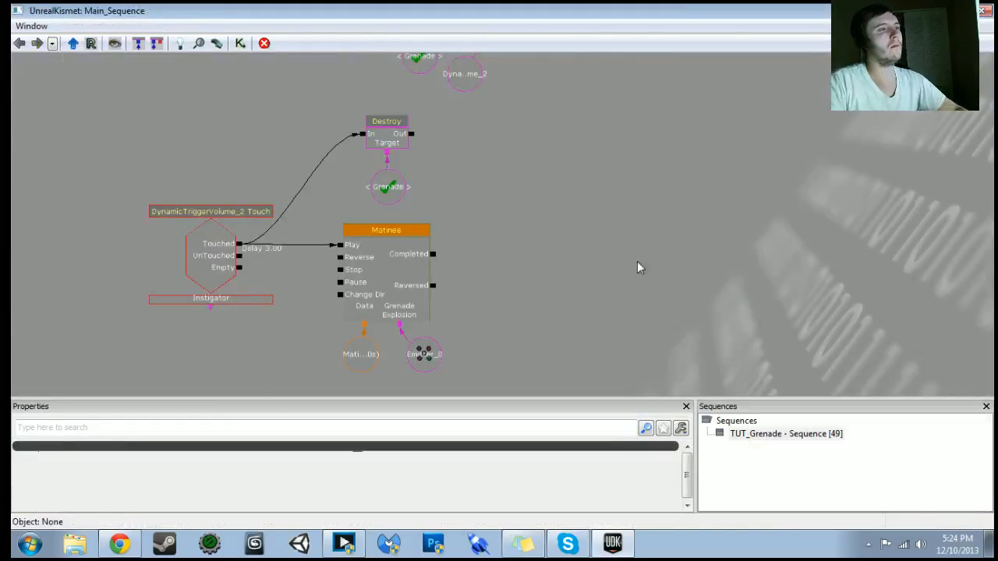
{"action": "left_click", "coordinate": [942, 11]}
{"action": "double_click", "coordinate": [605, 208]}
{"action": "left_click", "coordinate": [818, 136]}
{"action": "left_click", "coordinate": [954, 76]}
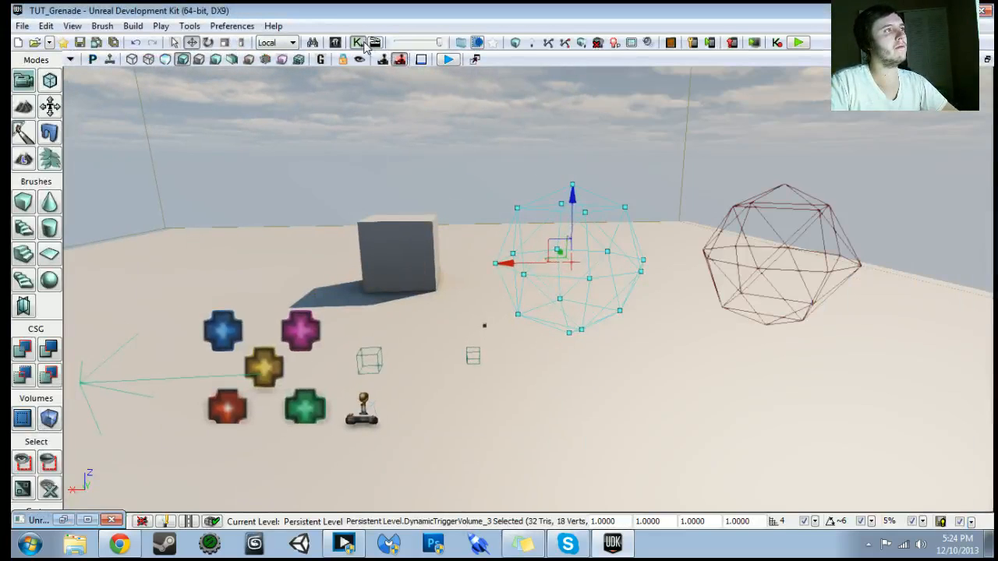
- Add a Toggle action in Kismet and place it beside the explosion Matinee
{"action": "left_click", "coordinate": [357, 42]}
{"action": "left_click_drag", "start_coordinate": [525, 269], "coordinate": [444, 208]}
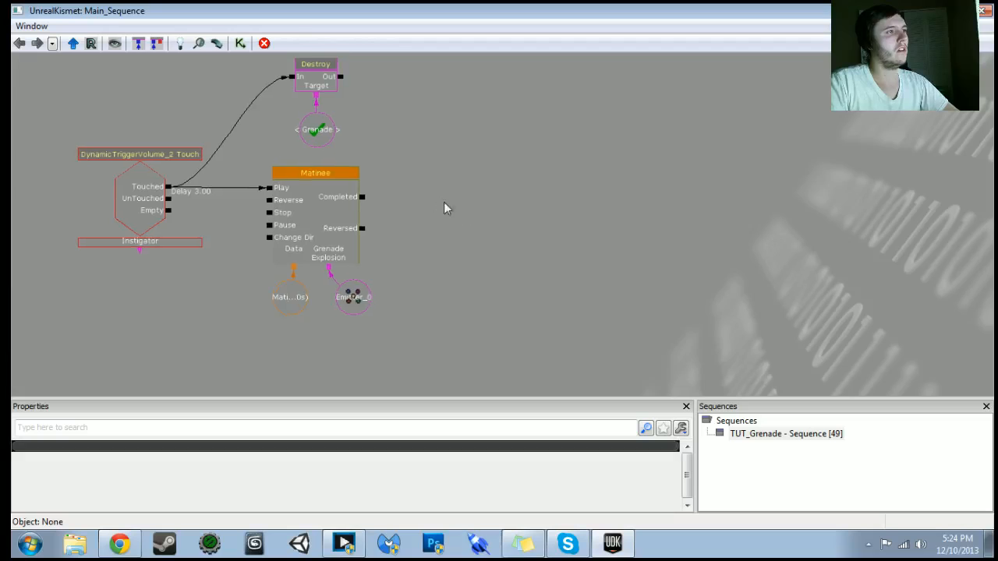
{"action": "right_click", "coordinate": [443, 205]}
{"action": "mouse_move", "coordinate": [495, 192]}
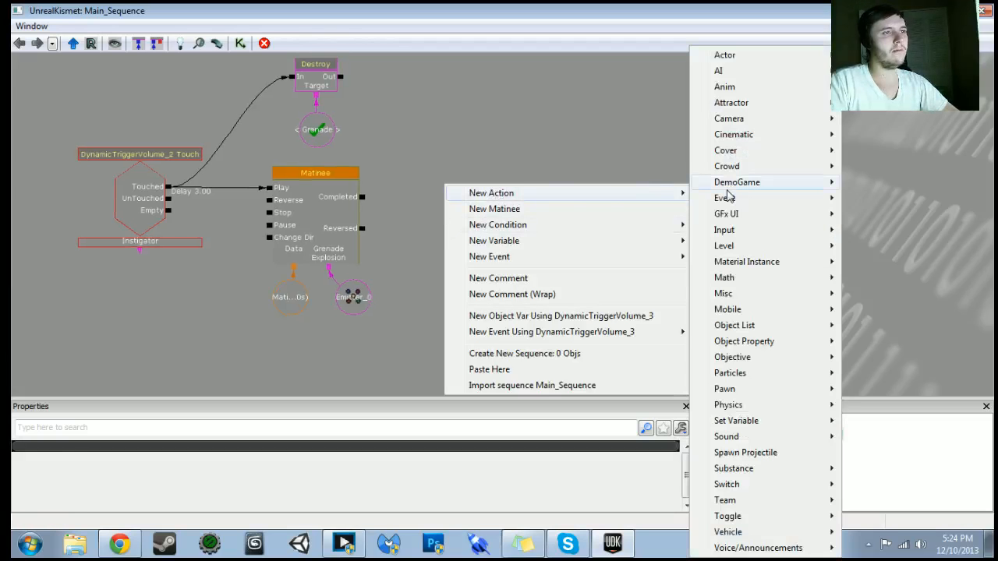
{"action": "mouse_move", "coordinate": [727, 189]}
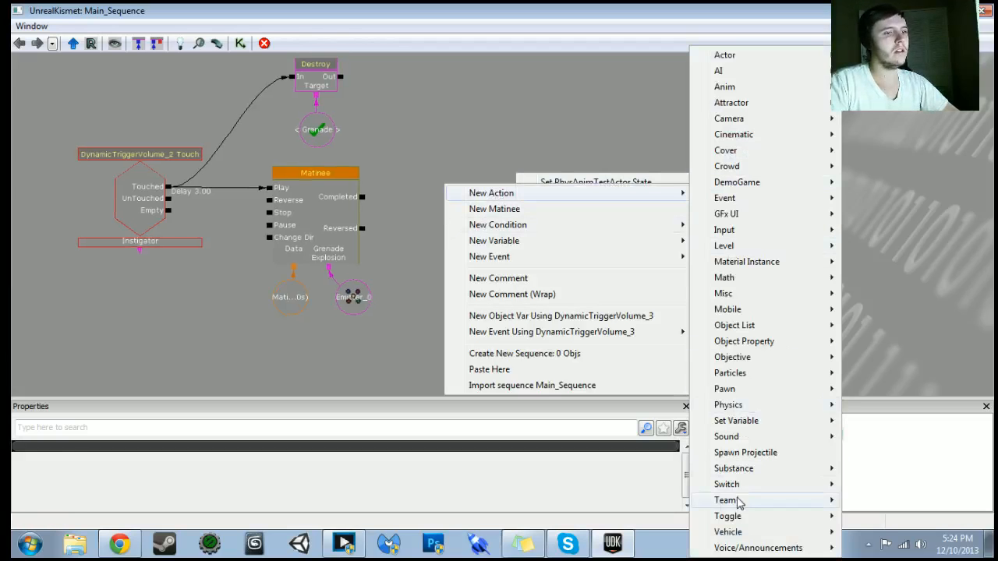
{"action": "mouse_move", "coordinate": [741, 519]}
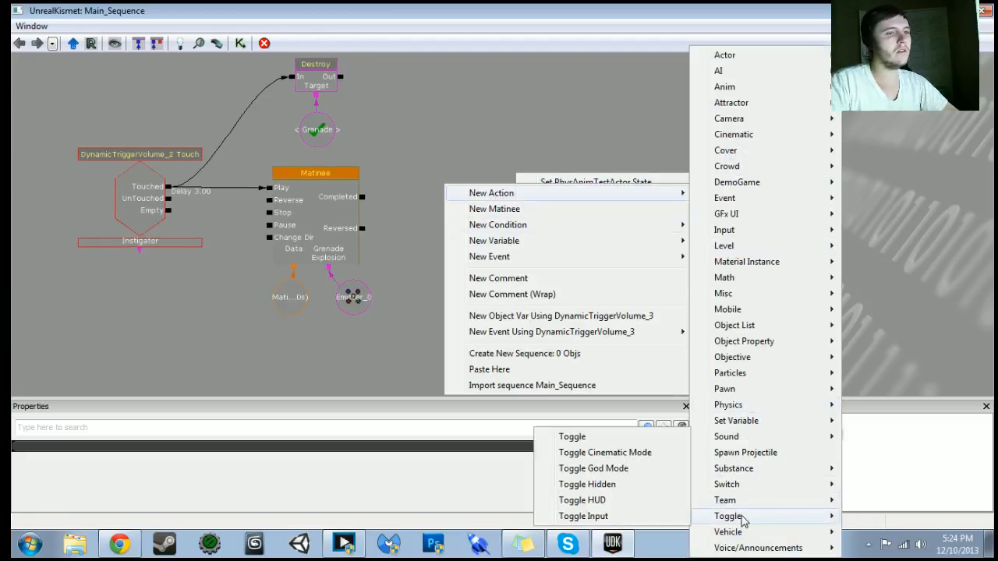
{"action": "left_click", "coordinate": [578, 438]}
{"action": "left_click_drag", "start_coordinate": [468, 261], "coordinate": [483, 233], "text": "ctrl"}
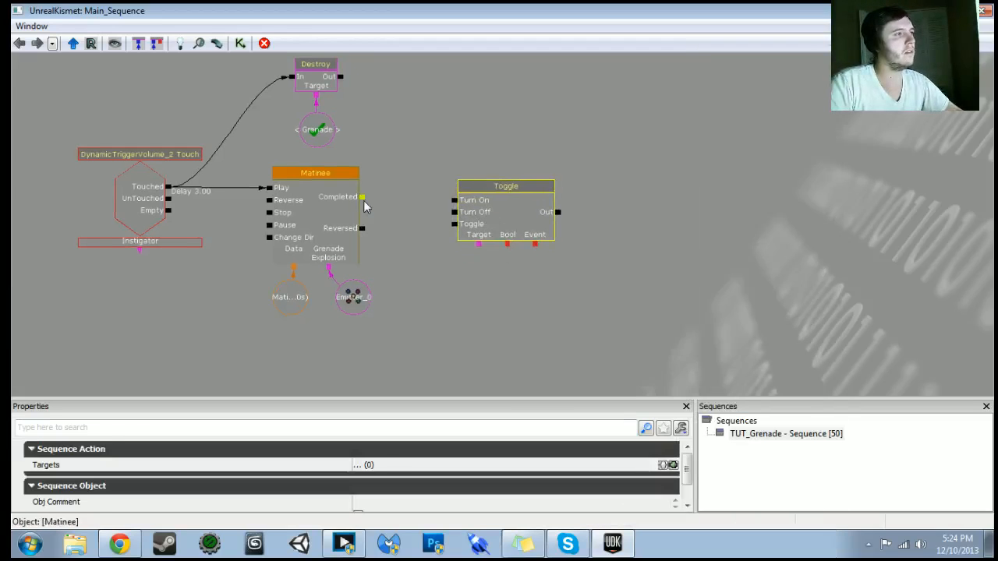
- Link the Matinee's Completed output to Toggle's Turn On and assign the spherical trigger volume as the Toggle's target
{"action": "left_click_drag", "start_coordinate": [365, 202], "coordinate": [433, 198]}
{"action": "left_click_drag", "start_coordinate": [474, 228], "coordinate": [494, 219], "text": "ctrl"}
{"action": "right_click", "coordinate": [493, 241]}
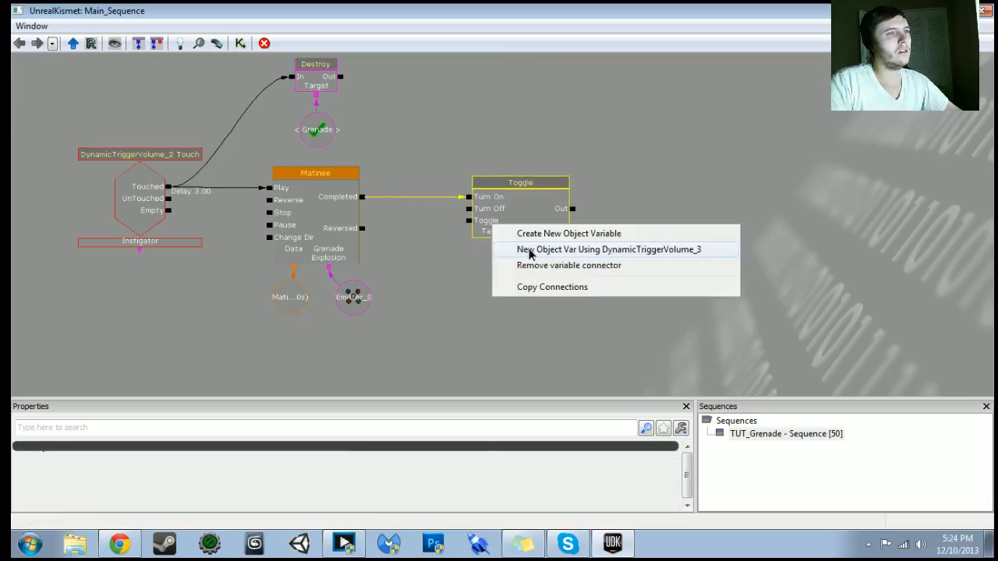
{"action": "left_click", "coordinate": [530, 252]}
- Set a 0.50 activate delay on the Toggle's output and link that output back to its own Turn Off input
{"action": "right_click", "coordinate": [574, 209]}
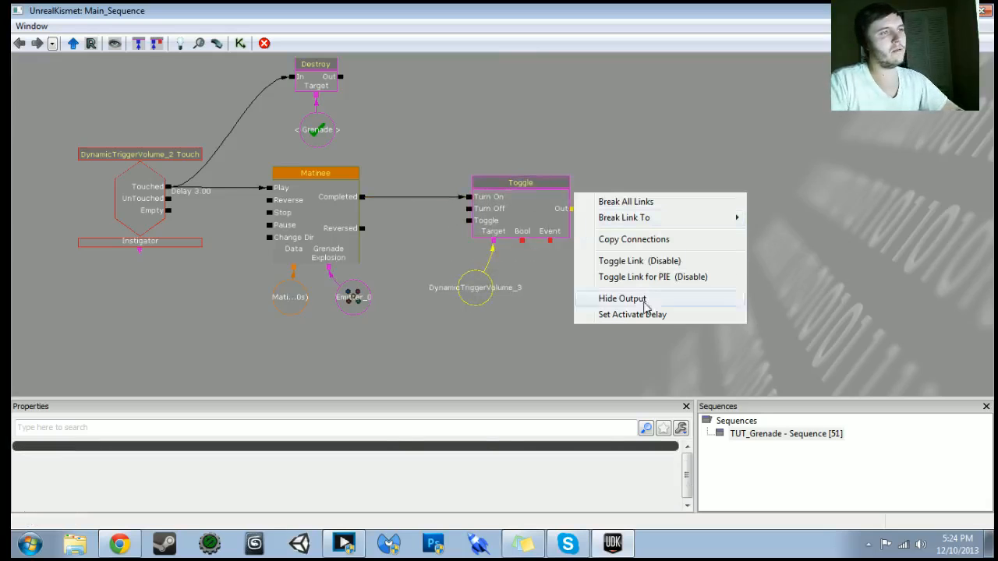
{"action": "left_click", "coordinate": [656, 318]}
{"action": "key", "text": "Return"}
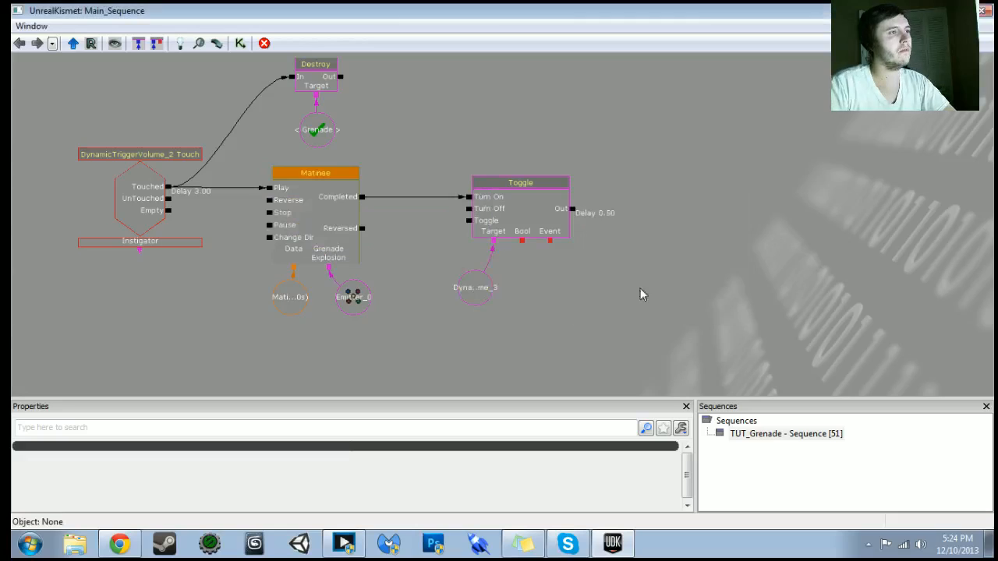
{"action": "left_click_drag", "start_coordinate": [463, 212], "coordinate": [468, 208]}
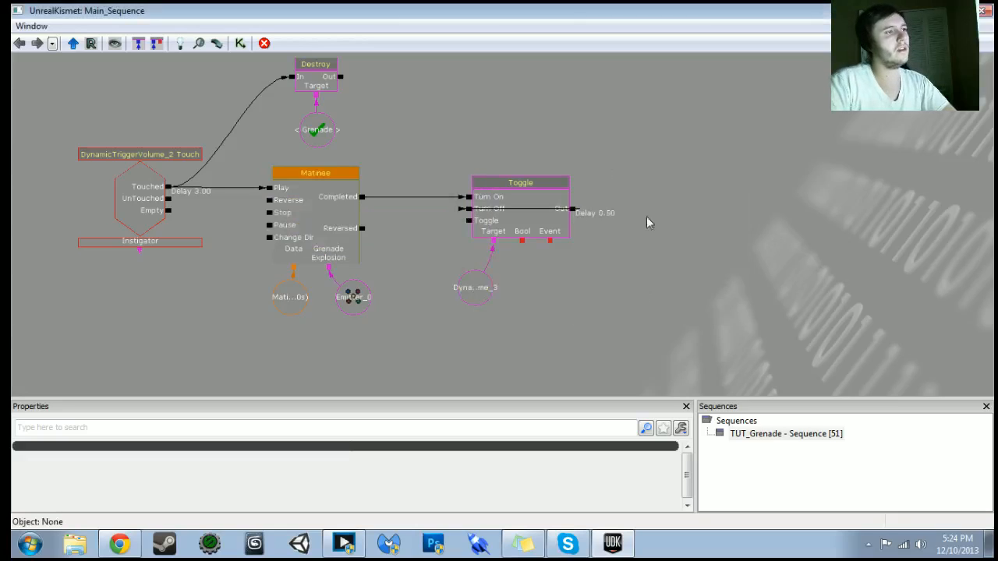
- Break the Toggle's self-link, duplicate the Toggle beside it, and link the first Toggle's Out to the copy's Turn Off
{"action": "left_click", "coordinate": [574, 211], "text": "alt"}
{"action": "left_click_drag", "start_coordinate": [621, 253], "coordinate": [533, 267]}
{"action": "left_click", "coordinate": [427, 242]}
{"action": "key", "text": "ctrl+c"}
{"action": "key", "text": "ctrl+v"}
{"action": "left_click_drag", "start_coordinate": [419, 250], "coordinate": [557, 216], "text": "ctrl"}
{"action": "left_click_drag", "start_coordinate": [485, 223], "coordinate": [519, 229]}
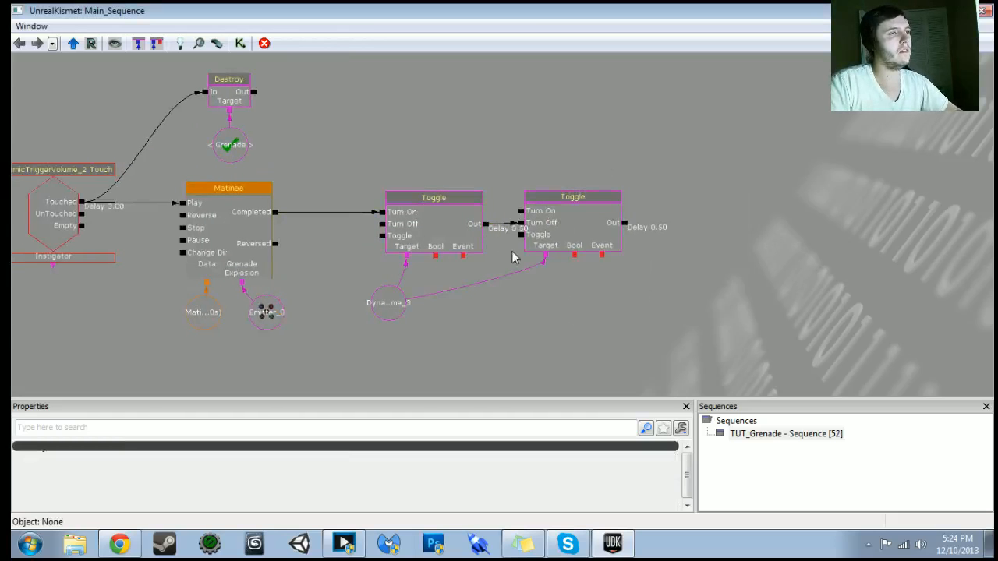
- Playtest the level to check the grenade and the spherical trigger volume
{"action": "scroll", "coordinate": [493, 269], "scroll_direction": "down", "scroll_amount": 2}
{"action": "left_click_drag", "start_coordinate": [493, 268], "coordinate": [610, 321]}
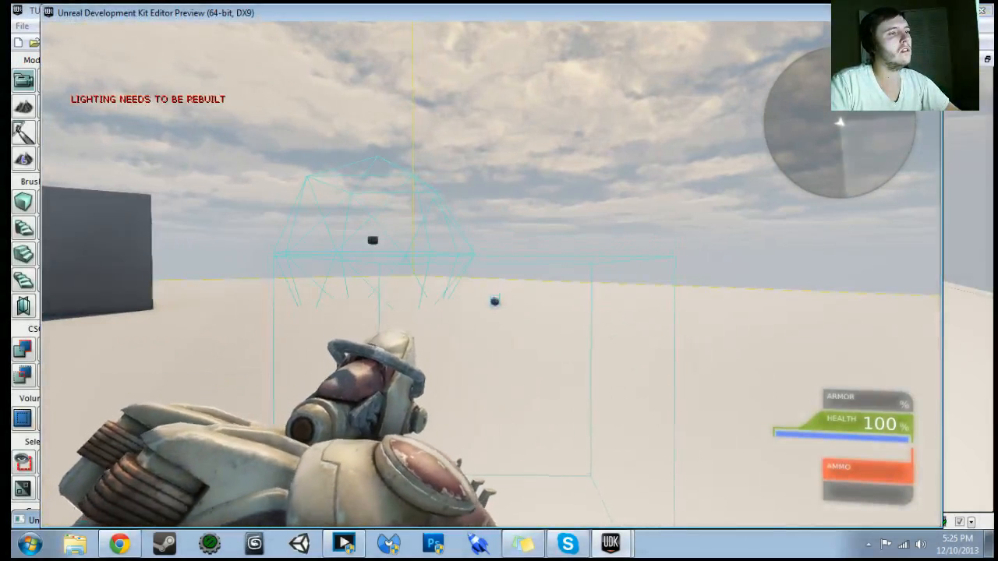
{"action": "key", "text": "Escape"}
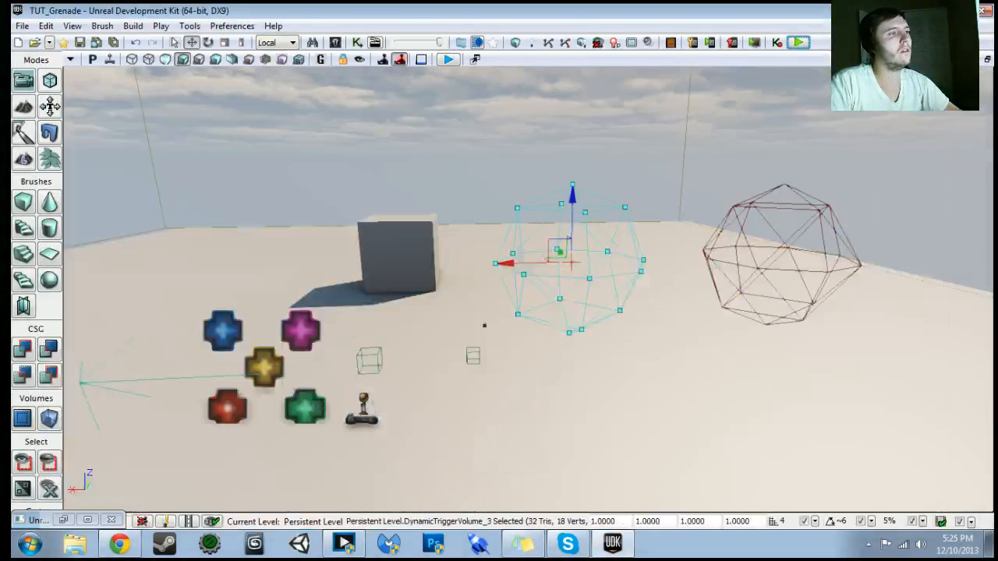
- Reopen Kismet and move the whole "Attach Explosion" node group up, closer to the "Spawn Grenade" group
{"action": "left_click", "coordinate": [357, 43]}
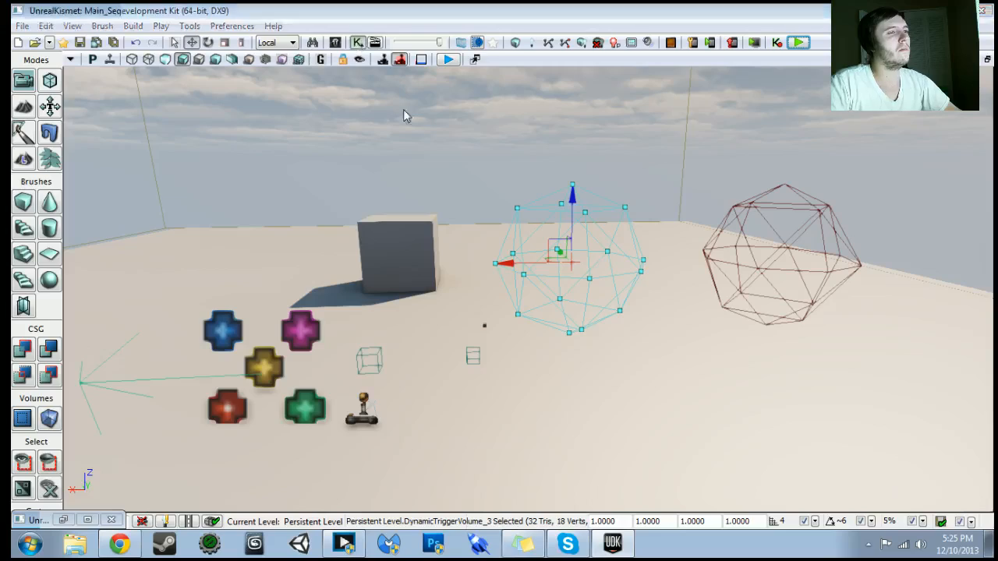
{"action": "left_click_drag", "start_coordinate": [461, 205], "coordinate": [405, 281]}
{"action": "scroll", "coordinate": [405, 280], "scroll_direction": "up", "scroll_amount": 1}
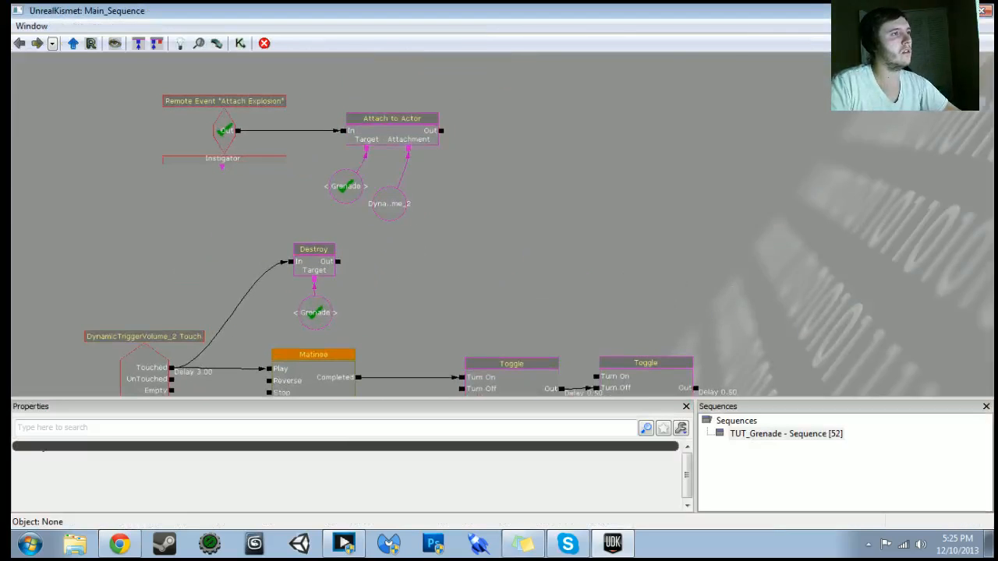
{"action": "left_click_drag", "start_coordinate": [450, 189], "coordinate": [484, 308]}
{"action": "scroll", "coordinate": [484, 304], "scroll_direction": "down", "scroll_amount": 1}
{"action": "left_click_drag", "start_coordinate": [236, 163], "coordinate": [493, 221], "text": "ctrl+alt"}
{"action": "scroll", "coordinate": [473, 307], "scroll_direction": "down", "scroll_amount": 3}
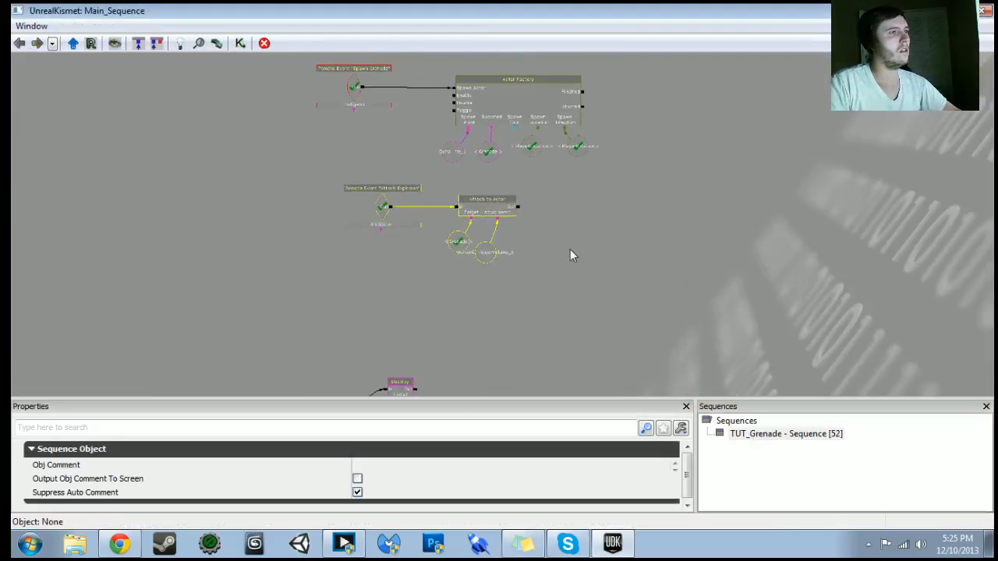
- Arrange the Kismet window side by side with the level viewport, keeping the Attach to Actor node in view
{"action": "scroll", "coordinate": [561, 254], "scroll_direction": "up", "scroll_amount": 5}
{"action": "left_click_drag", "start_coordinate": [542, 269], "coordinate": [488, 293]}
{"action": "left_click", "coordinate": [429, 301]}
{"action": "left_click_drag", "start_coordinate": [509, 10], "coordinate": [493, 361]}
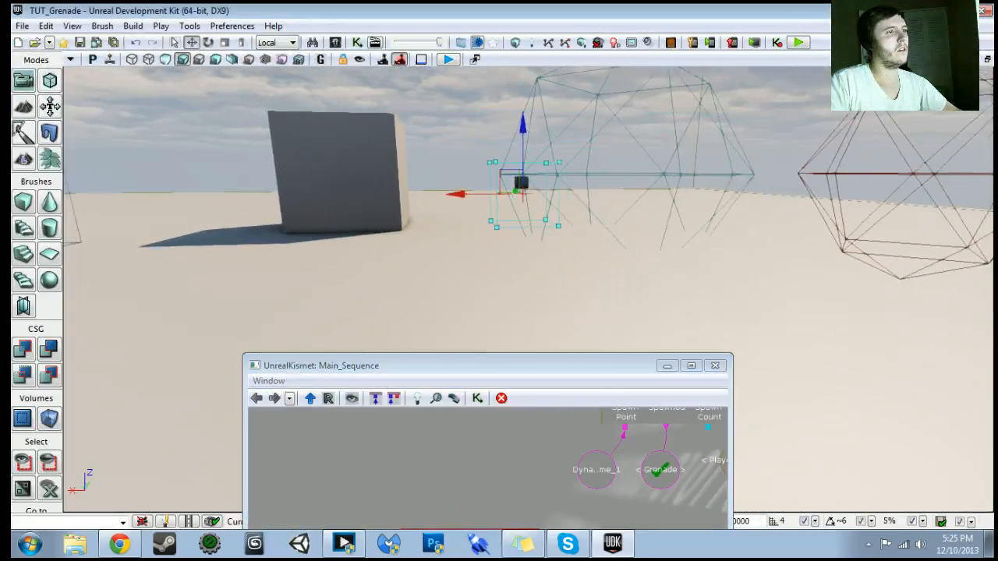
{"action": "left_click", "coordinate": [691, 366]}
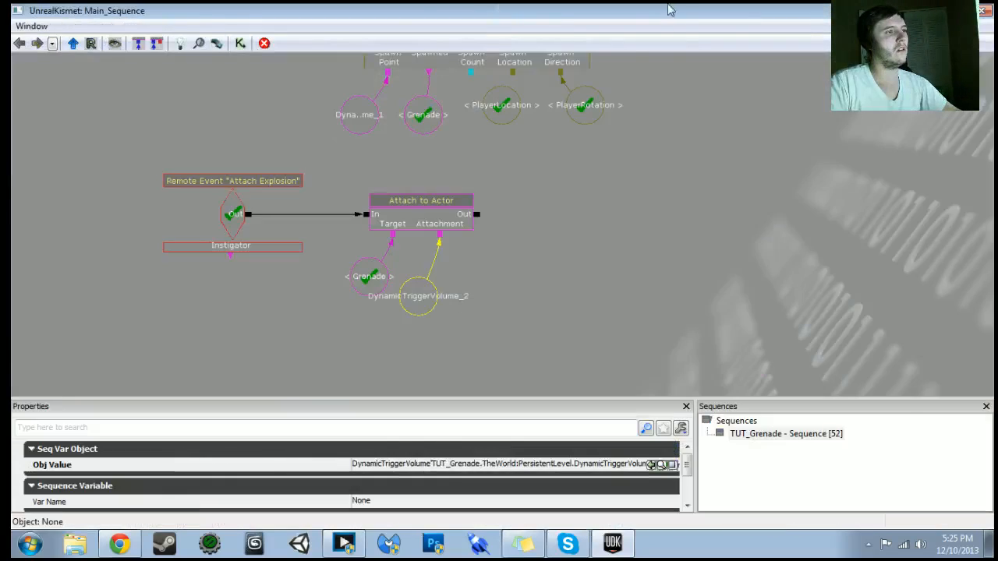
{"action": "key", "text": "super+Left"}
- Select the spherical trigger volume in the level and add it as an object variable on Attach to Actor's Attachment
{"action": "left_click", "coordinate": [650, 200]}
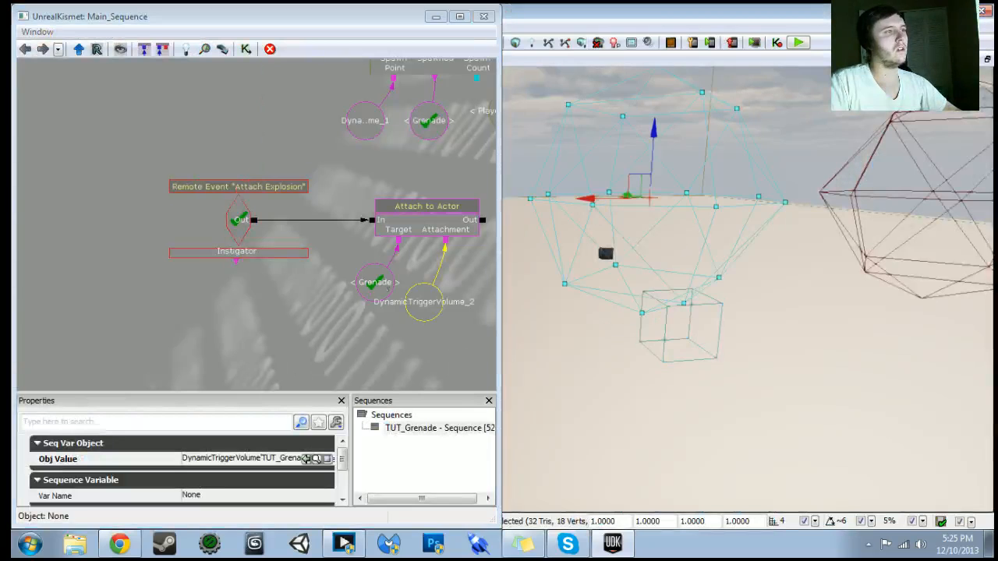
{"action": "right_click", "coordinate": [448, 250]}
{"action": "left_click", "coordinate": [477, 274]}
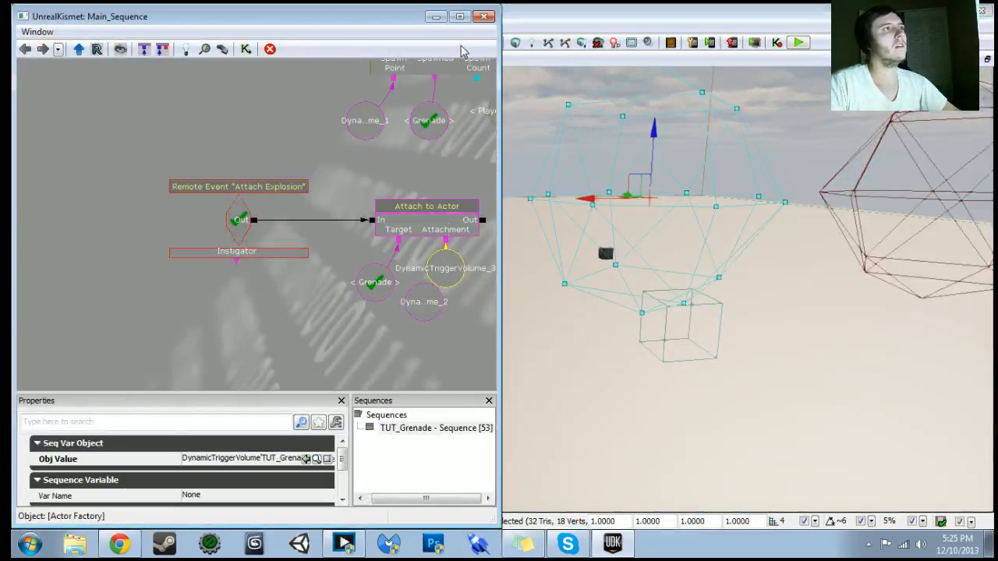
- Minimize Kismet and playtest throwing the grenade to check whether the spherical volume follows it
{"action": "left_click", "coordinate": [435, 17]}
{"action": "left_click", "coordinate": [805, 42]}
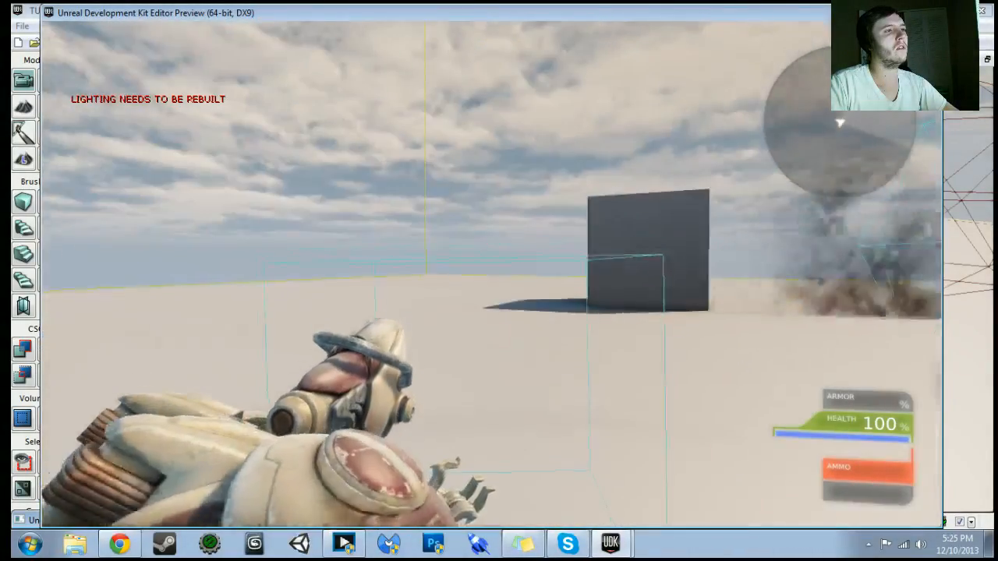
{"action": "left_click", "coordinate": [491, 275]}
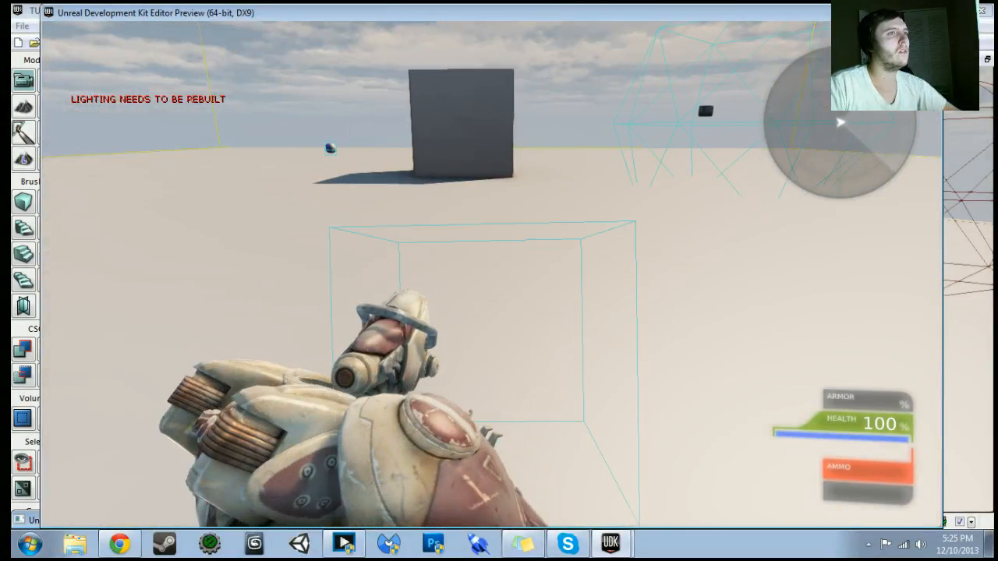
{"action": "key", "text": "Escape"}
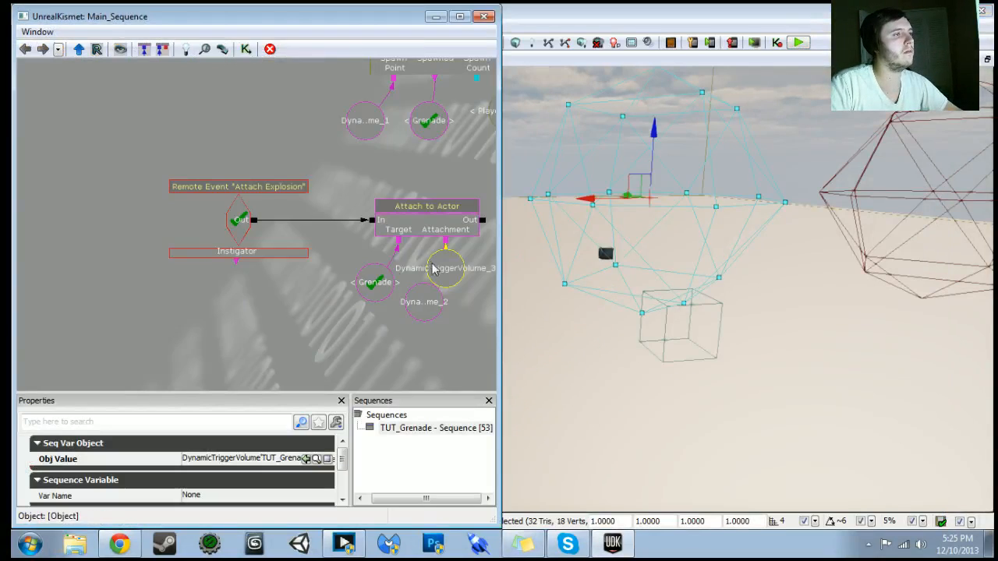
- Move the spherical volume's variable aside and link Attach to Actor's Attachment only to DynamicTriggerVolume_2
{"action": "left_click_drag", "start_coordinate": [445, 270], "coordinate": [451, 302], "text": "ctrl"}
{"action": "left_click", "coordinate": [405, 270]}
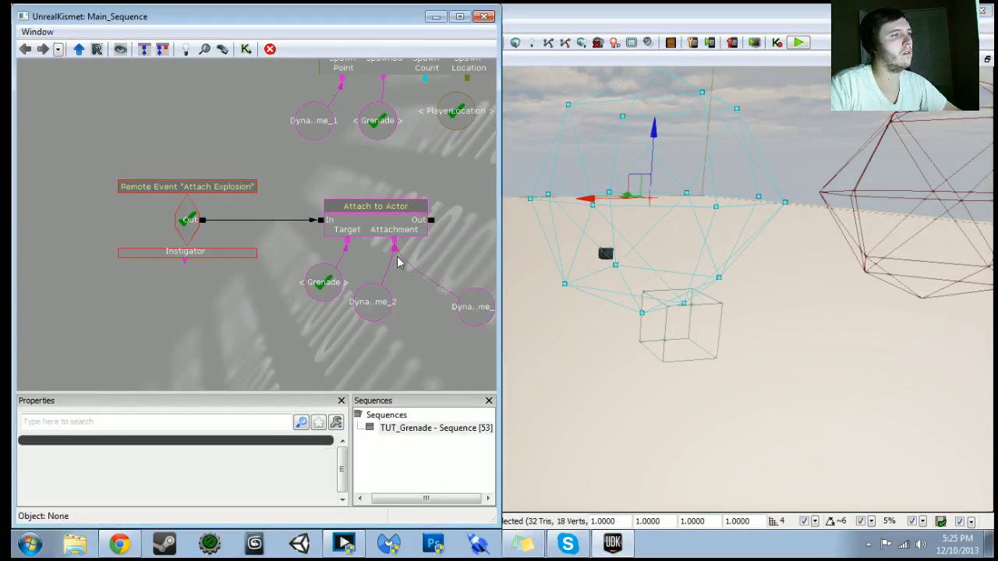
{"action": "left_click_drag", "start_coordinate": [395, 240], "coordinate": [402, 277]}
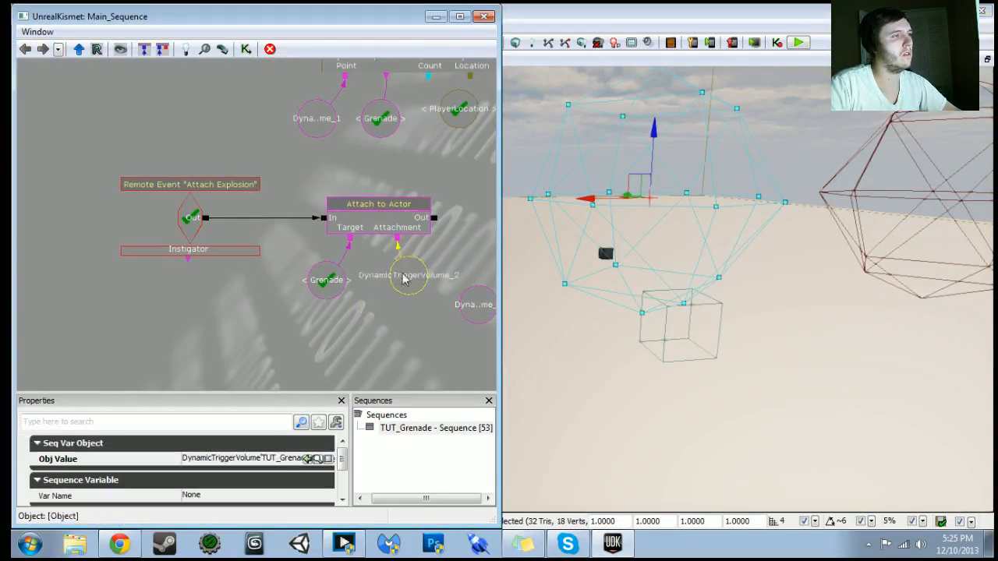
- Duplicate Attach to Actor, chain the original's Out to the copy's In, and set DynamicTriggerVolume_3 as the copy's Attachment
{"action": "left_click_drag", "start_coordinate": [430, 328], "coordinate": [272, 325]}
{"action": "left_click_drag", "start_coordinate": [319, 302], "coordinate": [413, 293], "text": "ctrl"}
{"action": "left_click", "coordinate": [246, 223]}
{"action": "key", "text": "ctrl+w"}
{"action": "left_click_drag", "start_coordinate": [316, 234], "coordinate": [369, 204], "text": "ctrl"}
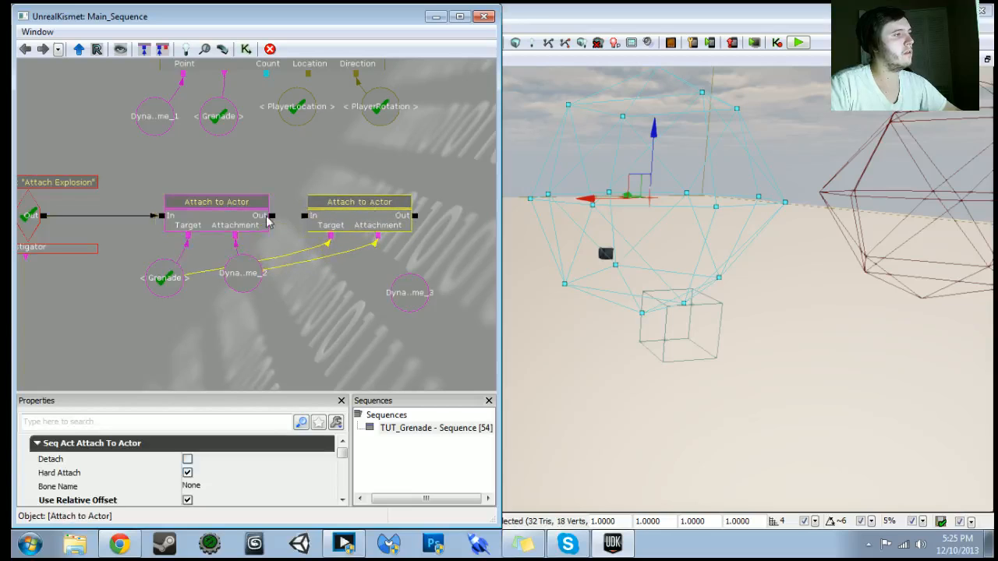
{"action": "left_click_drag", "start_coordinate": [267, 218], "coordinate": [303, 218]}
{"action": "left_click_drag", "start_coordinate": [378, 240], "coordinate": [396, 289]}
- Playtest the grenade while moving around to check the spherical volume's position relative to it
{"action": "left_click", "coordinate": [798, 42]}
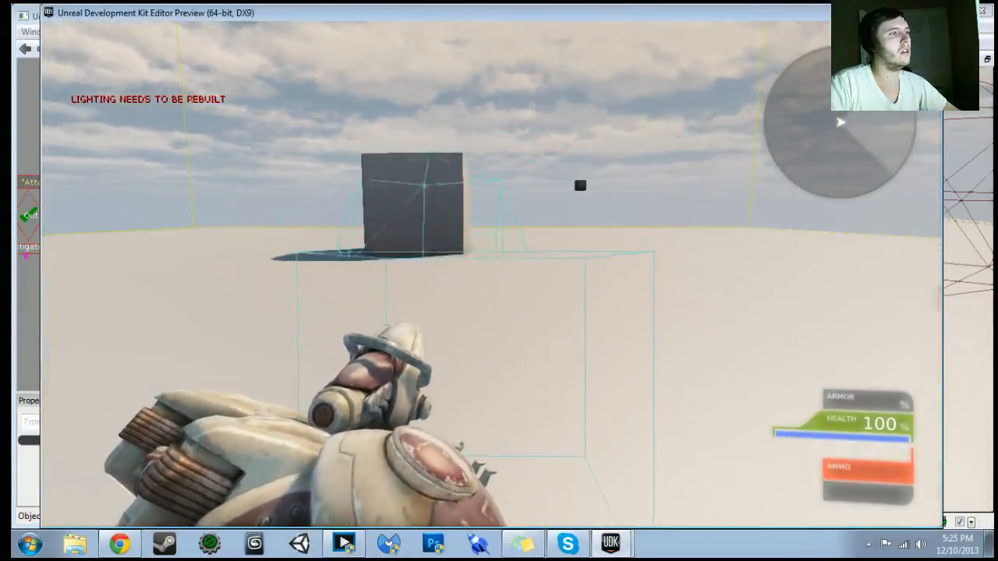
{"action": "key", "text": "w"}
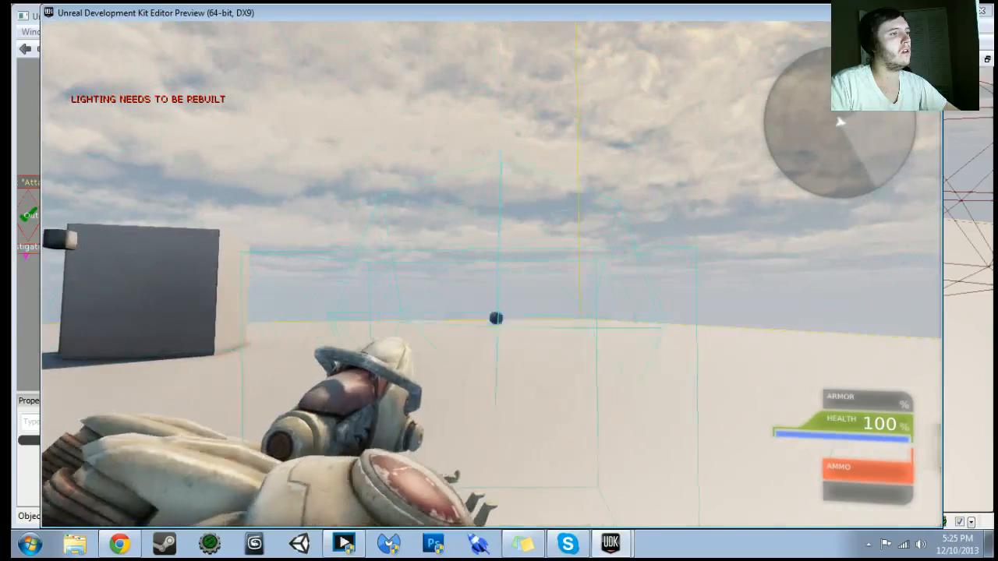
{"action": "key", "text": "a"}
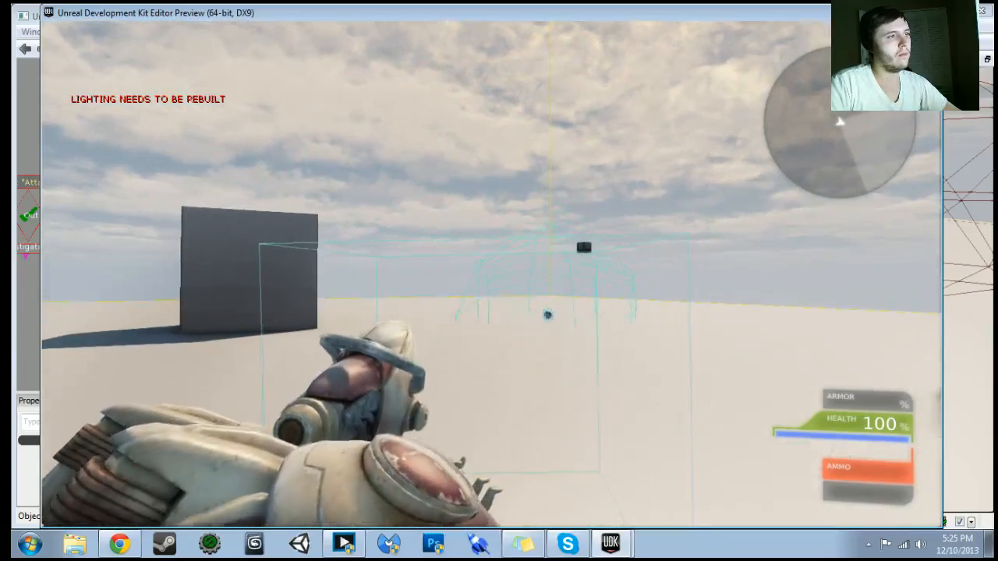
{"action": "key", "text": "Escape"}
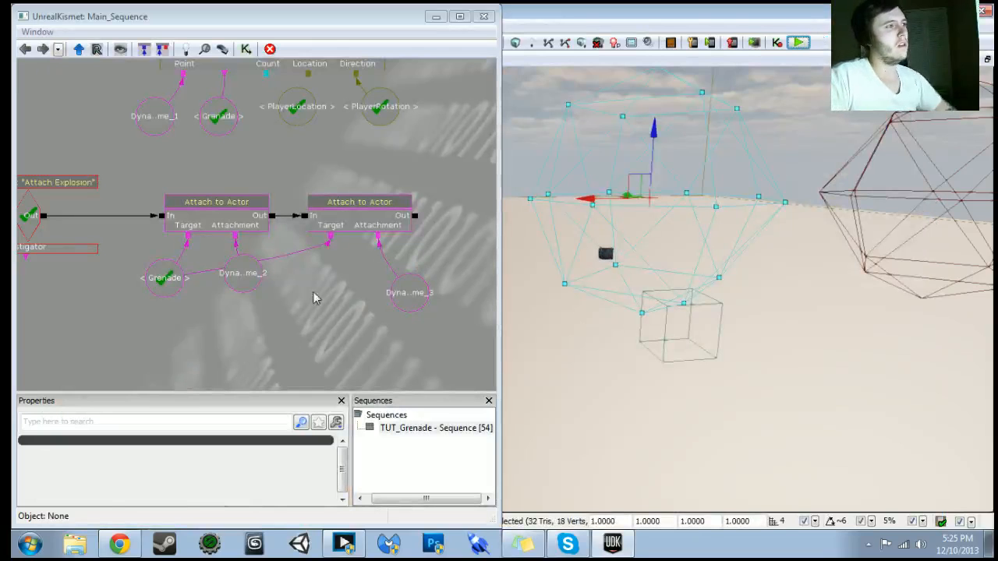
- Try a Relative Offset Z of 64 on the second Attach to Actor and playtest the grenade
{"action": "left_click", "coordinate": [326, 218]}
{"action": "scroll", "coordinate": [338, 506], "scroll_direction": "down", "scroll_amount": 5}
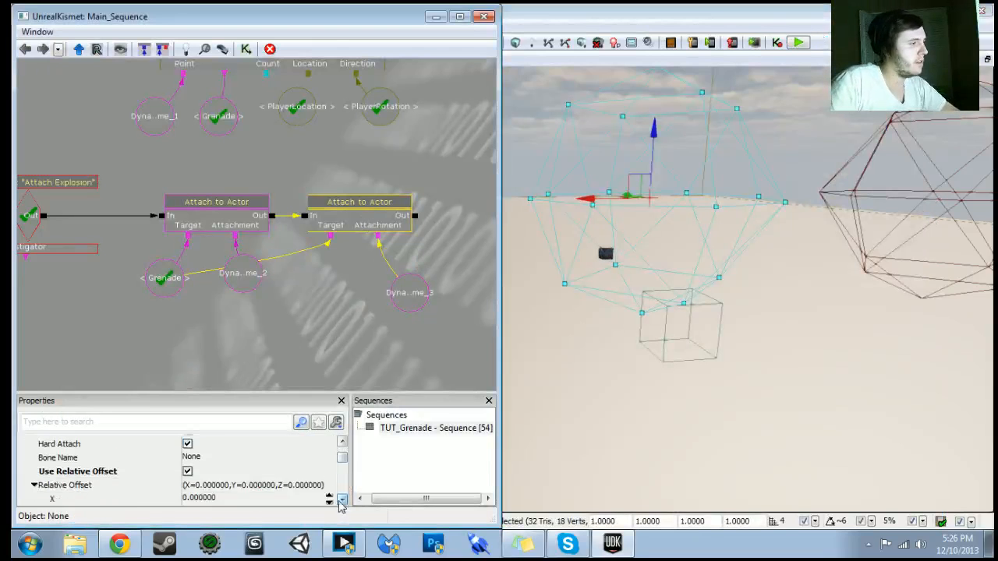
{"action": "left_click", "coordinate": [233, 483]}
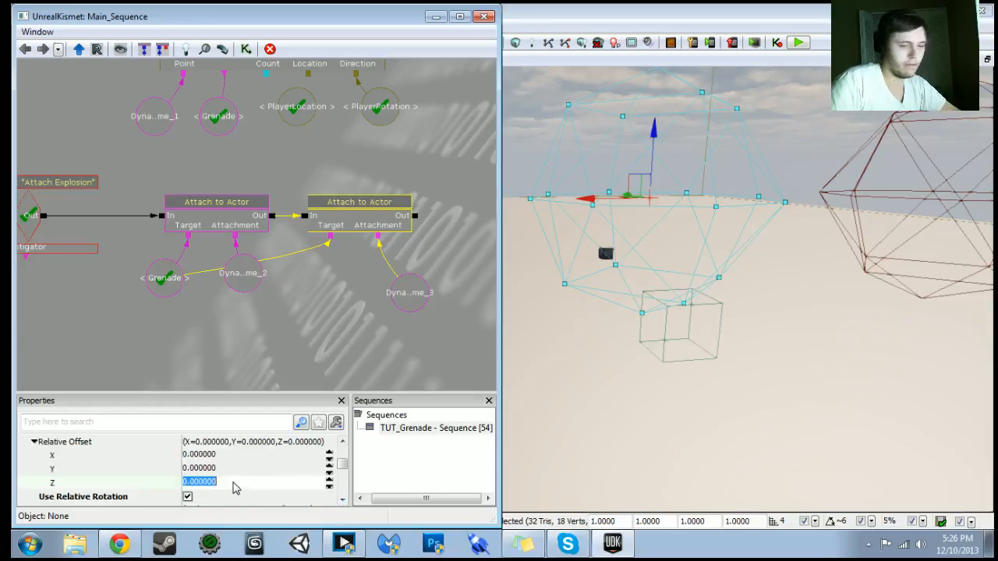
{"action": "type", "text": "64"}
{"action": "key", "text": "Return"}
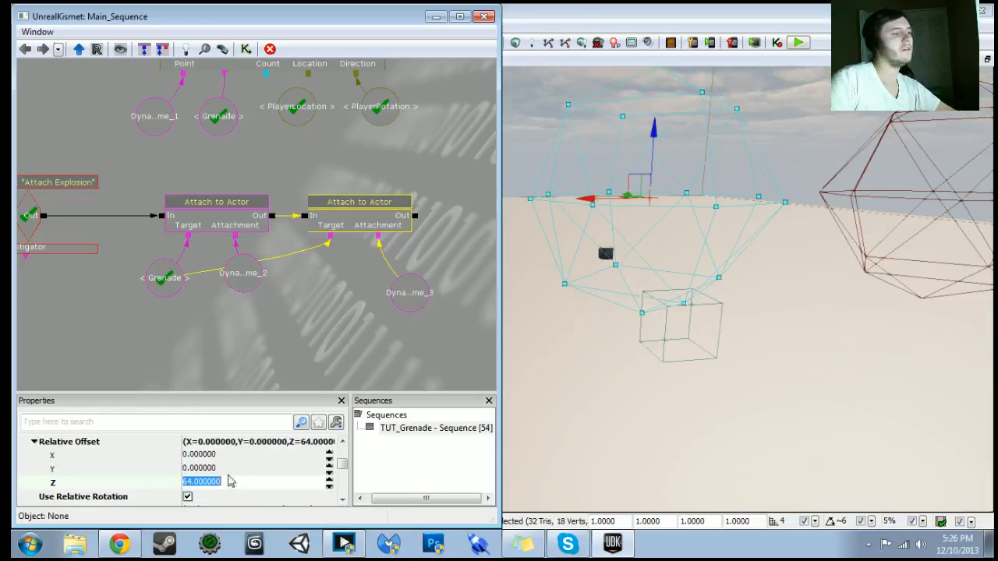
{"action": "left_click", "coordinate": [798, 42]}
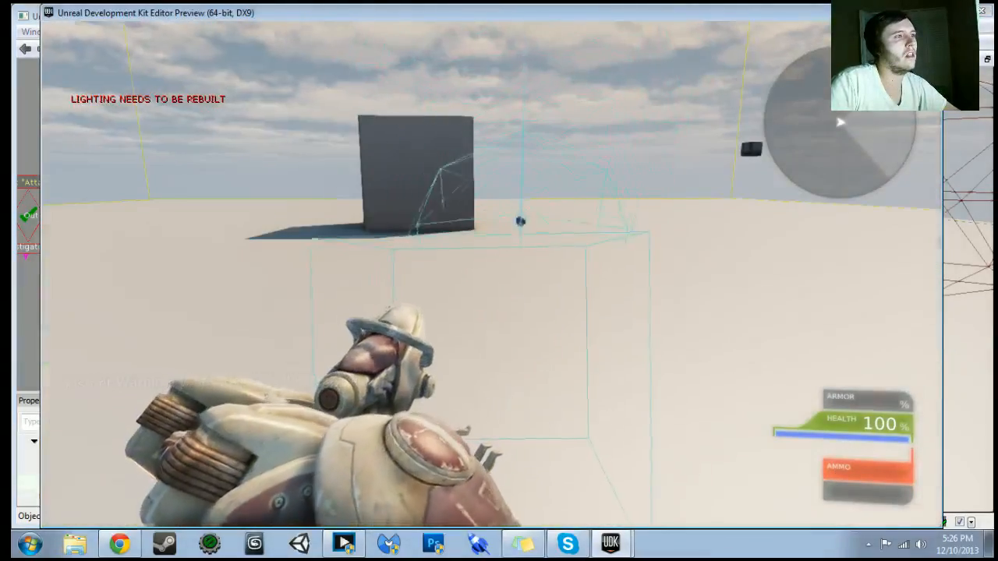
{"action": "key", "text": "Escape"}
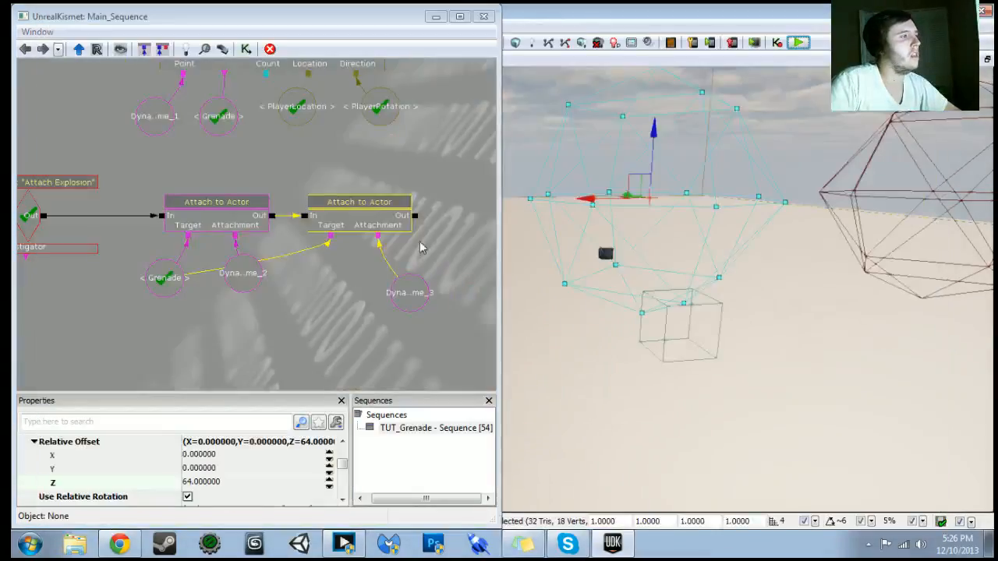
- Try a Relative Offset Z of 128 on the second Attach to Actor and playtest the explosion
{"action": "left_click", "coordinate": [239, 479]}
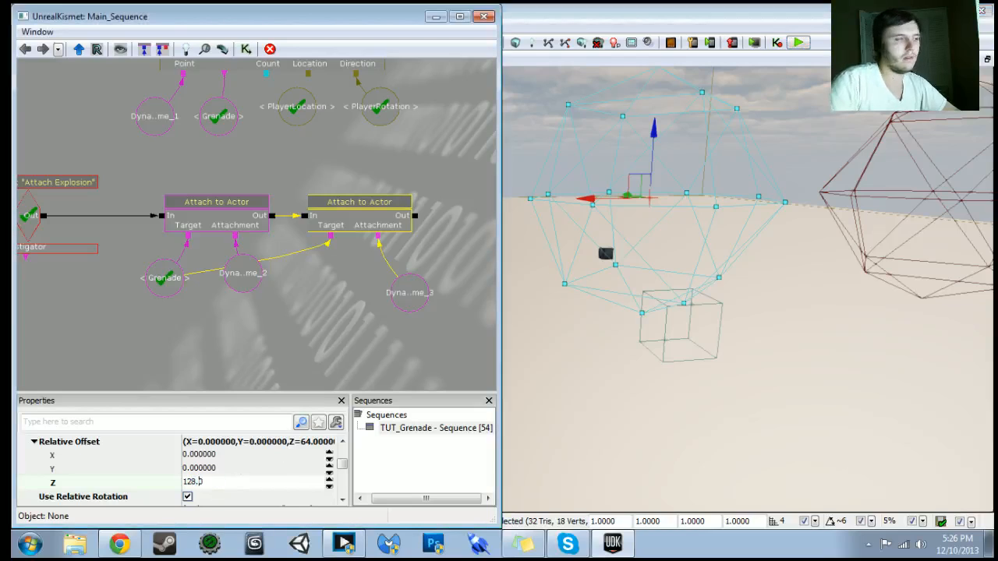
{"action": "left_click", "coordinate": [798, 44]}
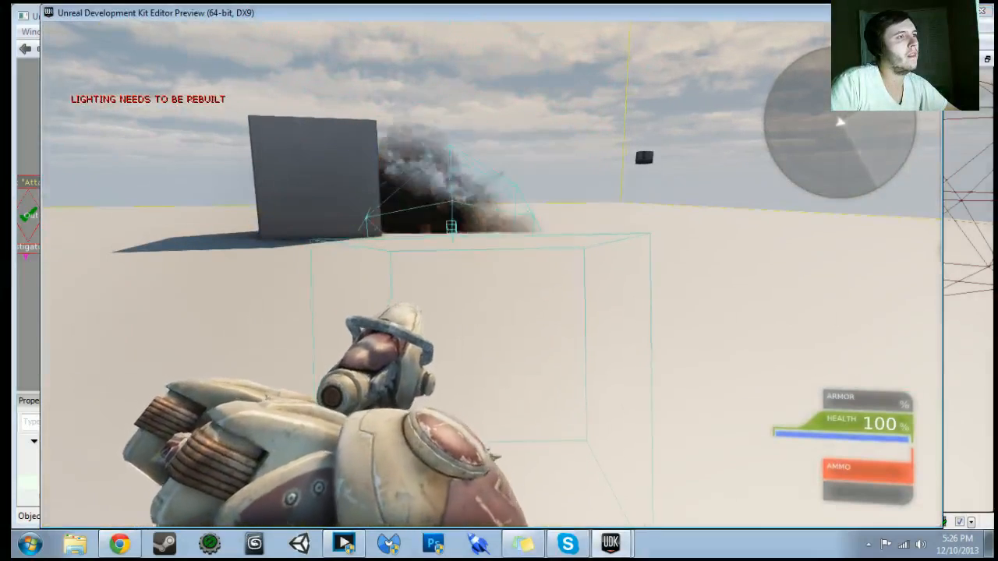
{"action": "key", "text": "Escape"}
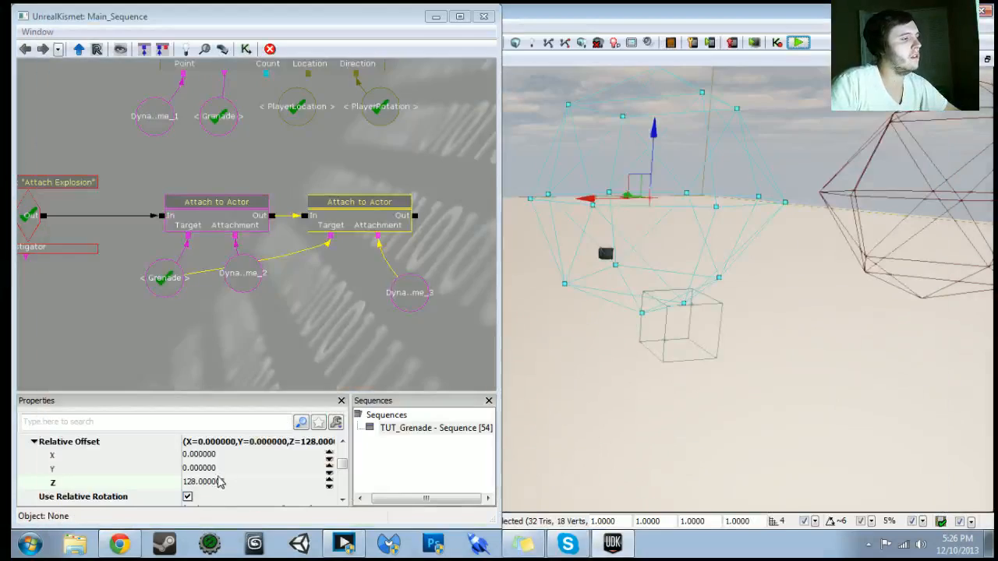
- Set the second Attach to Actor's Relative Offset Z to -64, disable Use Relative Rotation, and playtest the grenade
{"action": "left_click", "coordinate": [224, 483]}
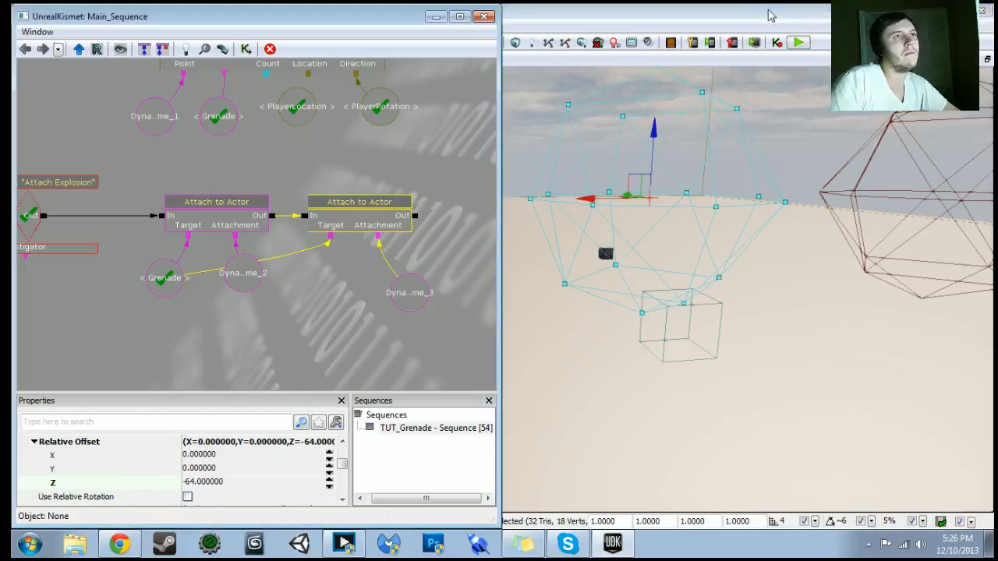
{"action": "left_click", "coordinate": [798, 43]}
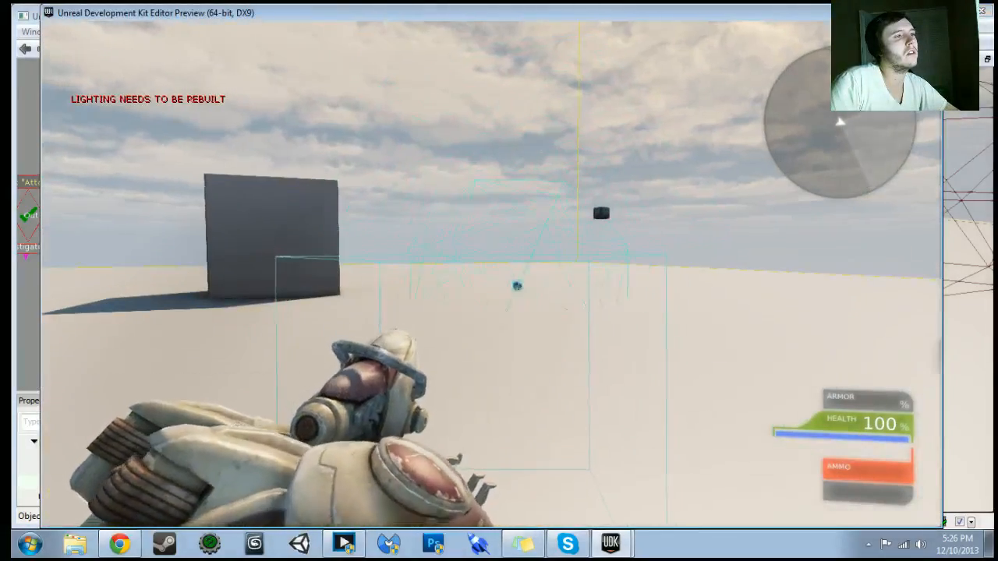
{"action": "left_click", "coordinate": [491, 275]}
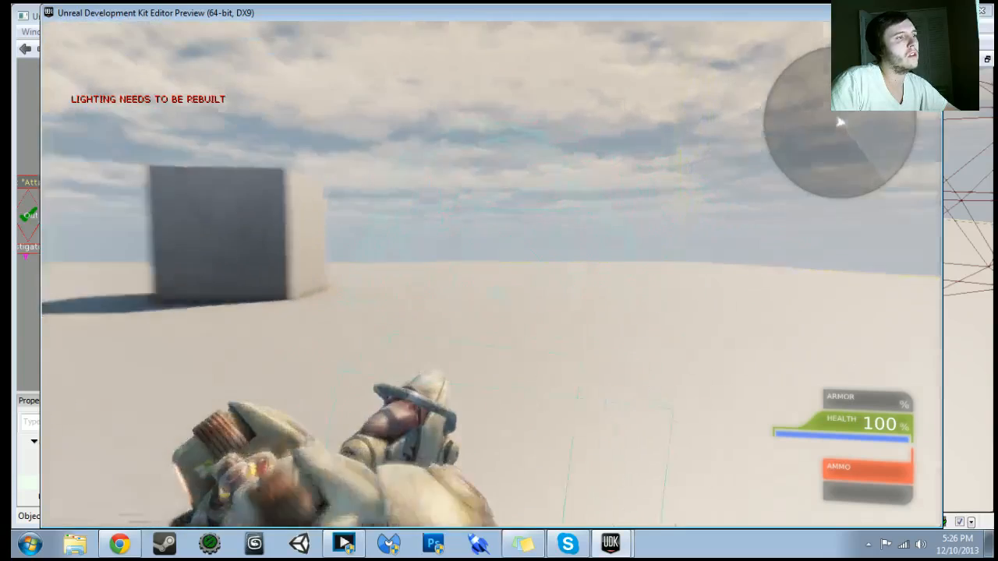
{"action": "key", "text": "Escape"}
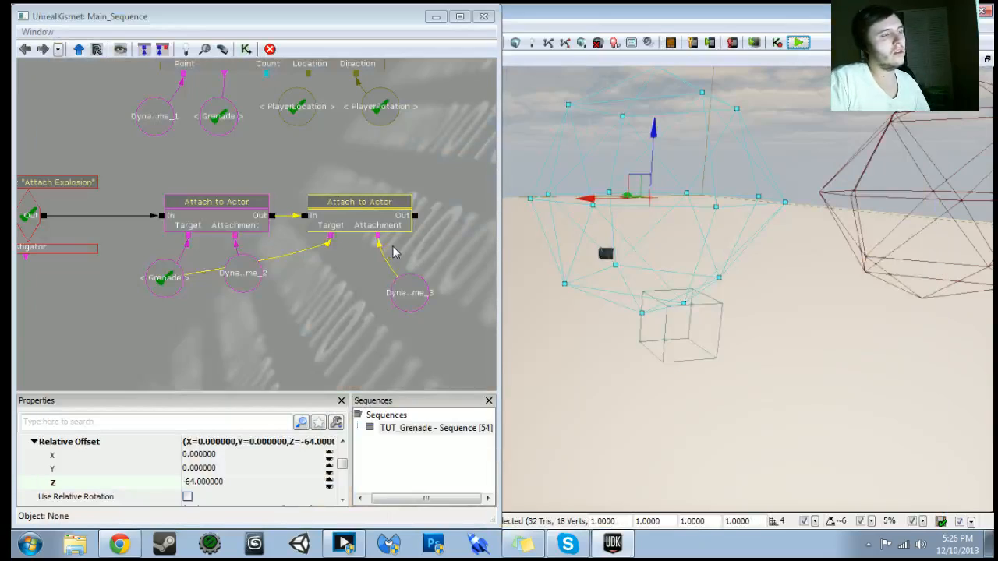
- Move the input event and its three linked remote event nodes up, just below the "Update Player Location & Rotation" comment box
{"action": "scroll", "coordinate": [332, 335], "scroll_direction": "down", "scroll_amount": 5}
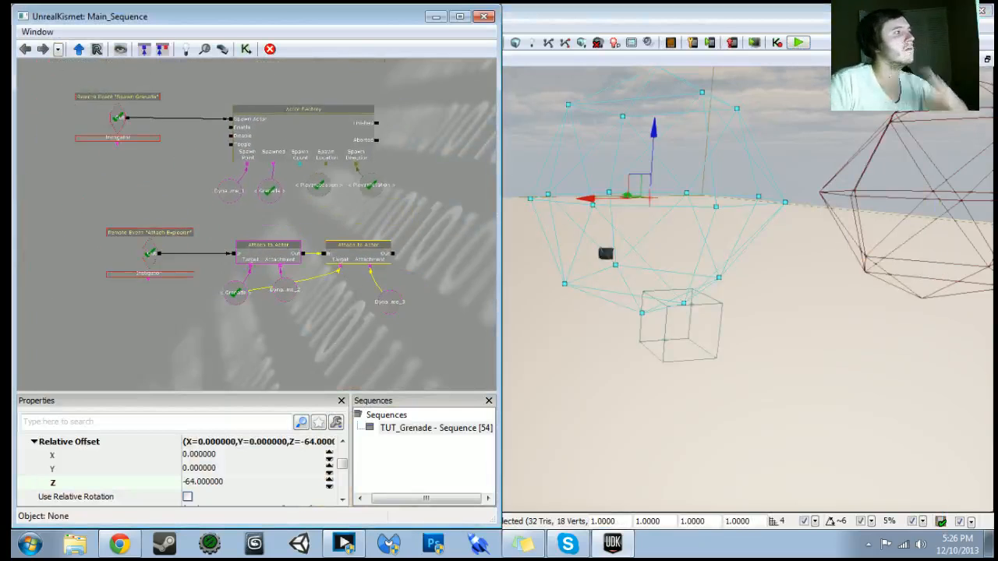
{"action": "left_click_drag", "start_coordinate": [298, 195], "coordinate": [320, 263]}
{"action": "scroll", "coordinate": [257, 226], "scroll_direction": "down", "scroll_amount": 1}
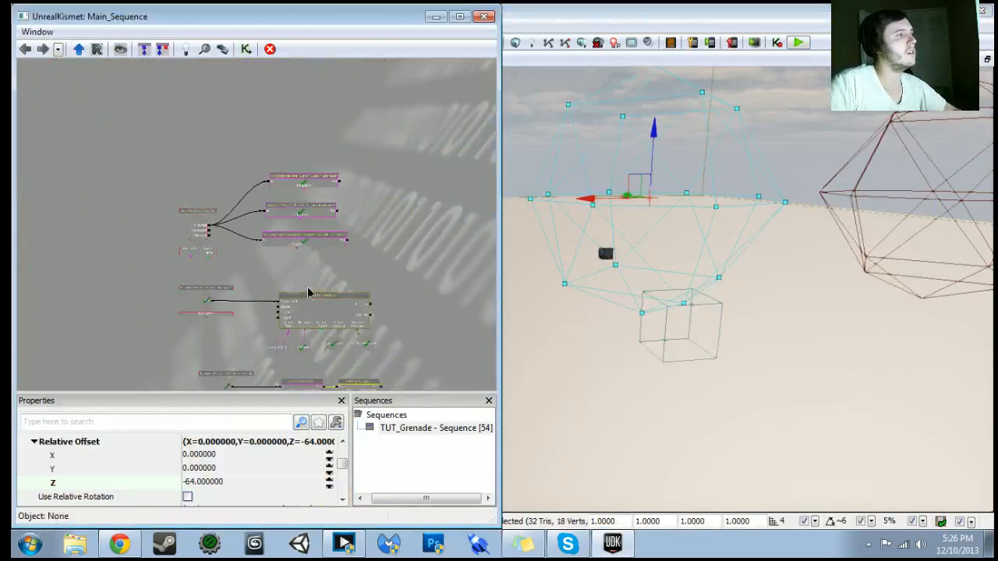
{"action": "left_click_drag", "start_coordinate": [195, 189], "coordinate": [191, 242]}
{"action": "left_click_drag", "start_coordinate": [363, 315], "coordinate": [364, 316], "text": "ctrl+alt"}
{"action": "left_click_drag", "start_coordinate": [305, 291], "coordinate": [330, 138], "text": "ctrl"}
{"action": "left_click_drag", "start_coordinate": [378, 187], "coordinate": [394, 342]}
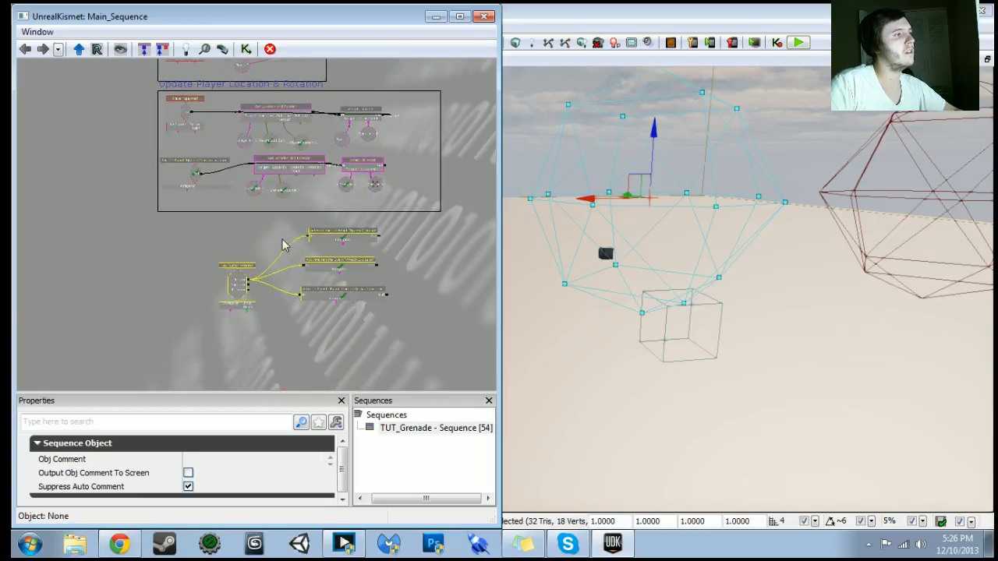
- Reposition the input event and its three remote event nodes beneath the player update box and wrap them in a comment titled "Input Hub"
{"action": "left_click", "coordinate": [281, 237]}
{"action": "left_click_drag", "start_coordinate": [279, 225], "coordinate": [397, 332], "text": "ctrl+alt"}
{"action": "left_click_drag", "start_coordinate": [364, 291], "coordinate": [413, 325], "text": "ctrl"}
{"action": "left_click", "coordinate": [183, 243]}
{"action": "left_click_drag", "start_coordinate": [350, 311], "coordinate": [296, 310], "text": "ctrl"}
{"action": "key", "text": "c"}
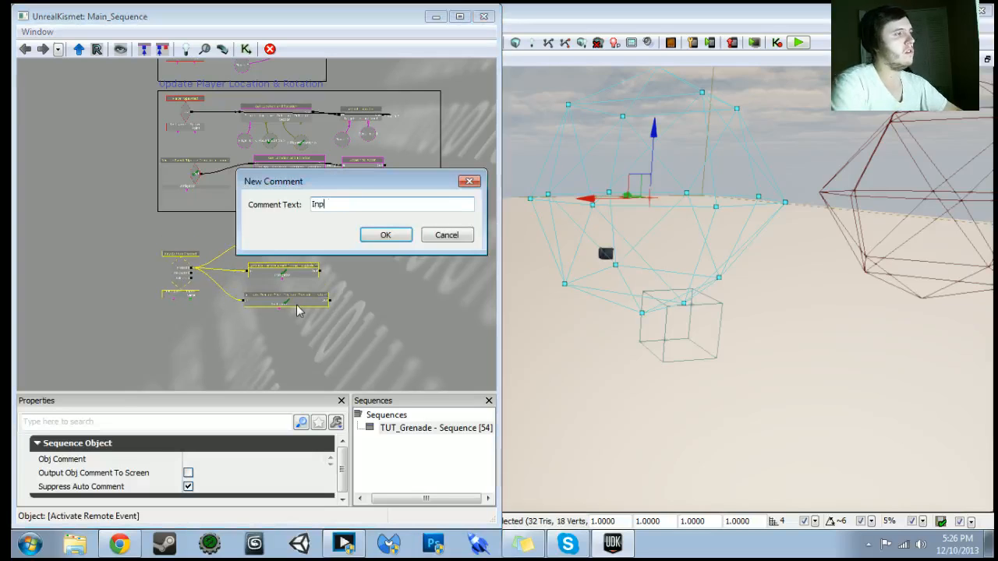
{"action": "type", "text": "Input Hub"}
{"action": "key", "text": "Return"}
- Move the grenade-spawning remote event and Actor Factory nodes up below the Input Hub box and wrap them in a "Spawn Grenade" comment
{"action": "left_click_drag", "start_coordinate": [414, 306], "coordinate": [409, 36]}
{"action": "left_click_drag", "start_coordinate": [248, 286], "coordinate": [212, 246]}
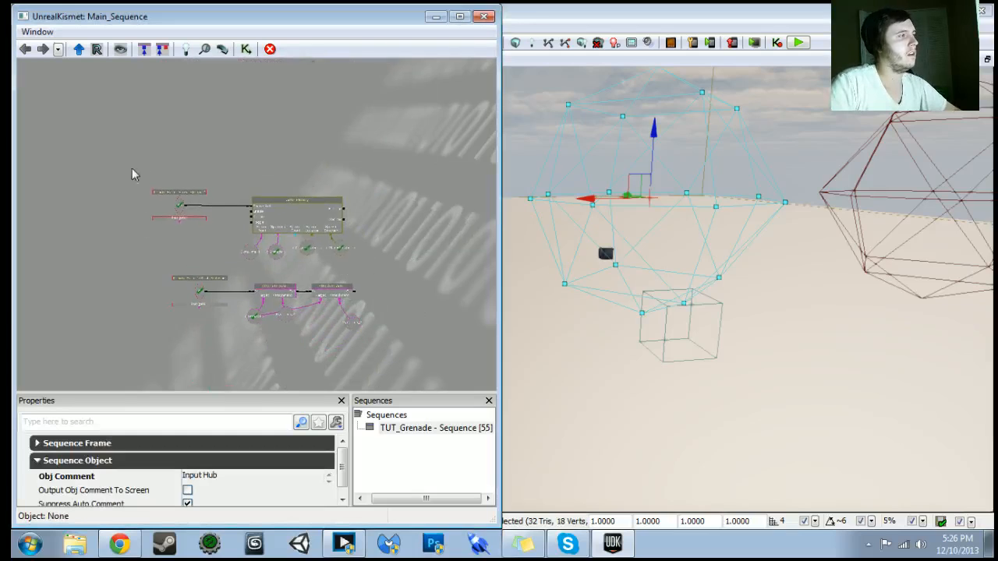
{"action": "left_click_drag", "start_coordinate": [402, 262], "coordinate": [402, 262], "text": "ctrl+alt"}
{"action": "left_click_drag", "start_coordinate": [347, 247], "coordinate": [349, 152]}
{"action": "key", "text": "c"}
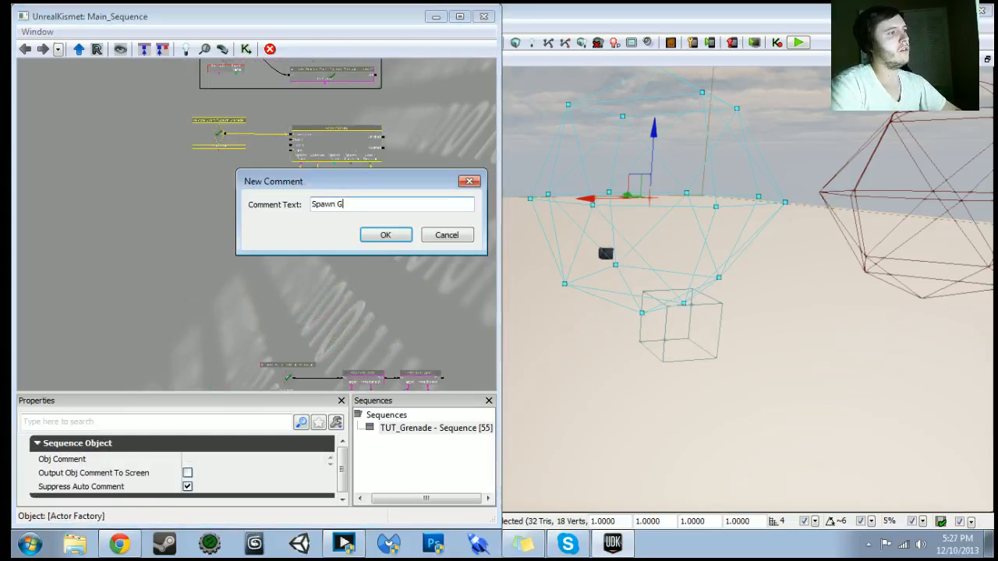
{"action": "key", "text": "Return"}
- Shift the Spawn Grenade comment box and its nodes to align with the Input Hub box's left edge
{"action": "left_click_drag", "start_coordinate": [325, 258], "coordinate": [273, 375]}
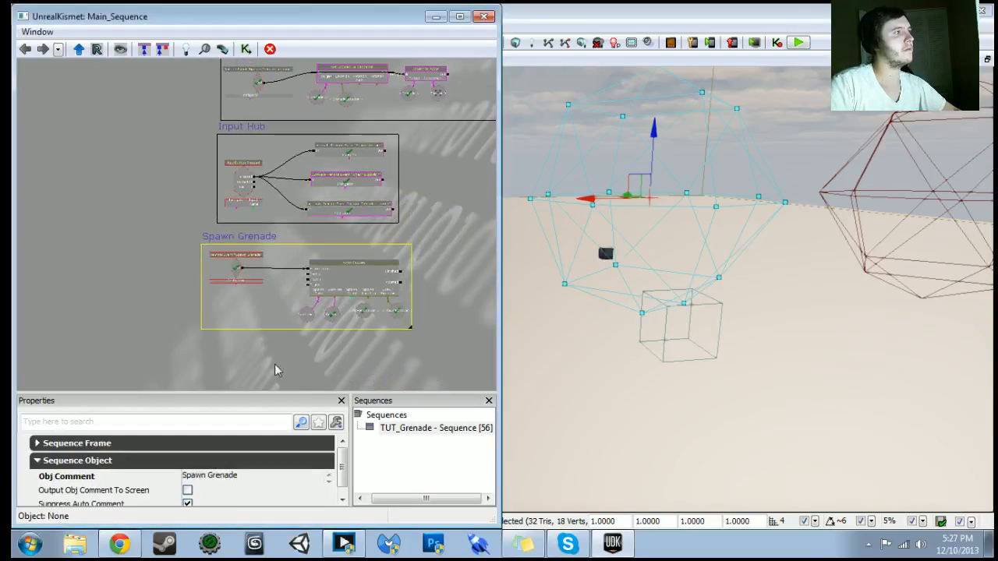
{"action": "left_click", "coordinate": [162, 232]}
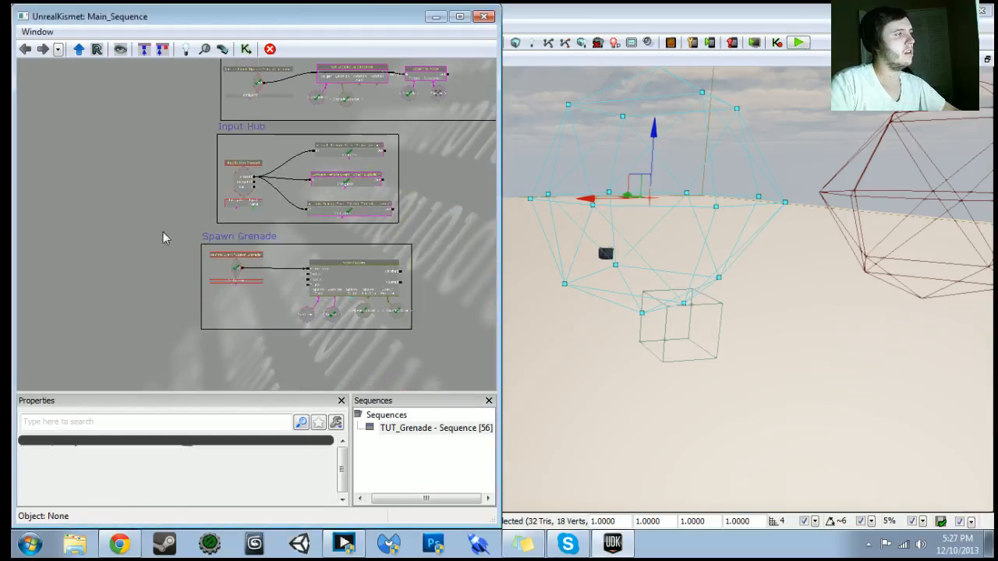
{"action": "left_click", "coordinate": [430, 340]}
{"action": "left_click_drag", "start_coordinate": [256, 281], "coordinate": [247, 262]}
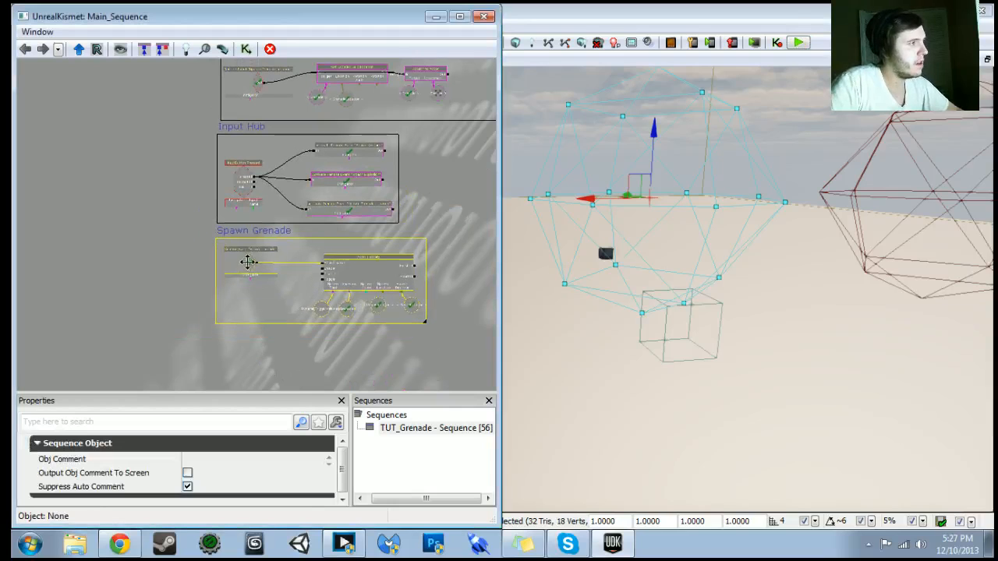
- Move the remote event and two Attach to Actor nodes below the Spawn Grenade box and wrap them in an "Attach Volumes" comment
{"action": "left_click_drag", "start_coordinate": [306, 364], "coordinate": [275, 231]}
{"action": "left_click_drag", "start_coordinate": [193, 321], "coordinate": [163, 267]}
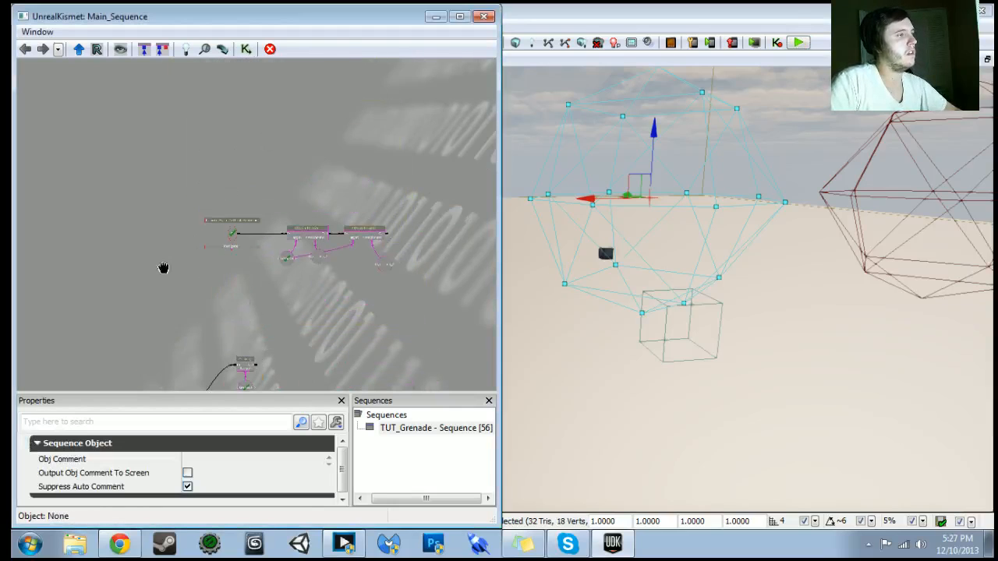
{"action": "left_click_drag", "start_coordinate": [165, 184], "coordinate": [484, 353], "text": "ctrl+alt"}
{"action": "left_click_drag", "start_coordinate": [295, 310], "coordinate": [237, 154], "text": "ctrl"}
{"action": "key", "text": "c"}
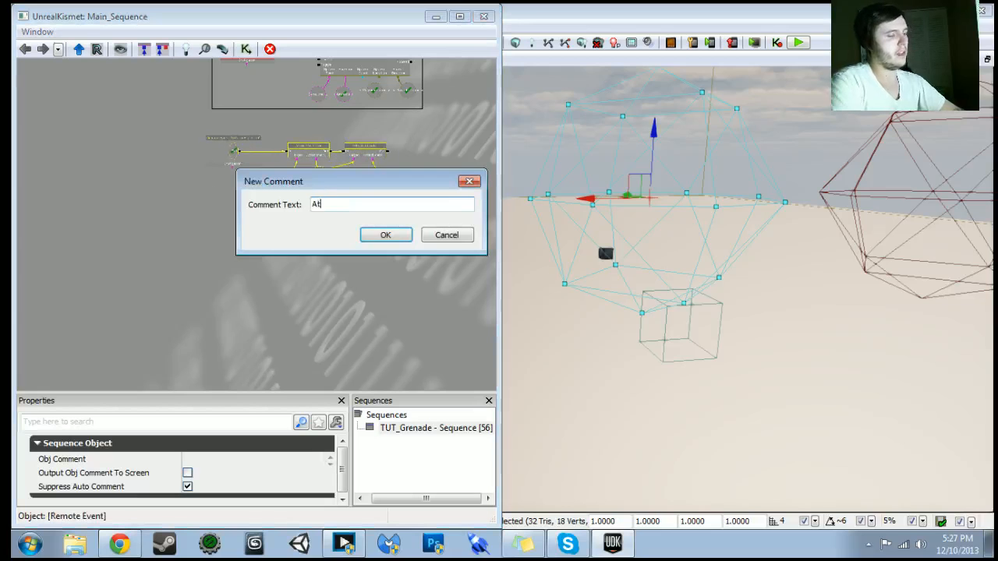
{"action": "type", "text": "Attach Volumes"}
{"action": "key", "text": "Return"}
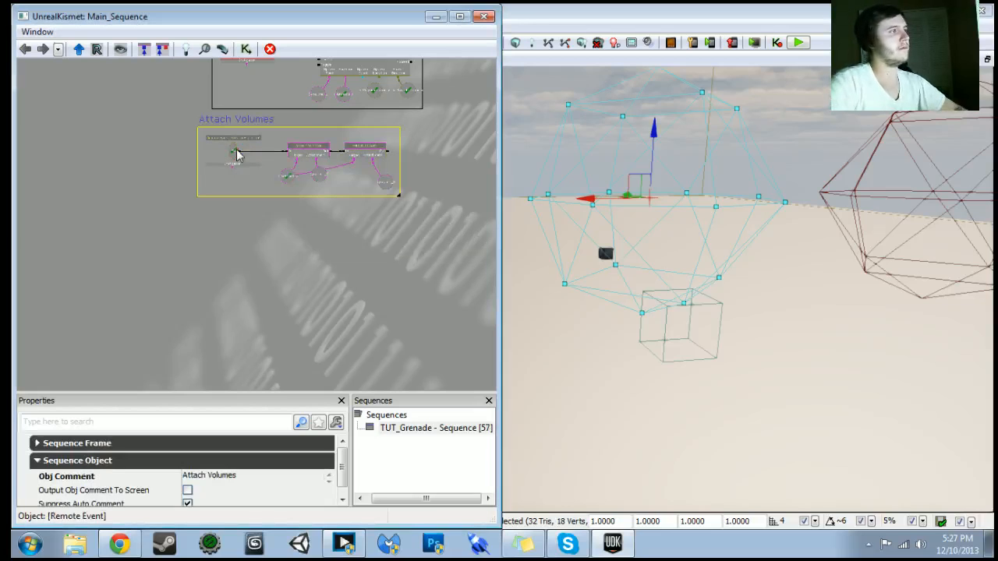
- Align the Attach Volumes comment box and its nodes with the left edge of the Spawn Grenade box
{"action": "left_click_drag", "start_coordinate": [248, 158], "coordinate": [244, 240]}
{"action": "scroll", "coordinate": [244, 240], "scroll_direction": "up", "scroll_amount": 2}
{"action": "left_click", "coordinate": [151, 198]}
{"action": "left_click", "coordinate": [413, 286]}
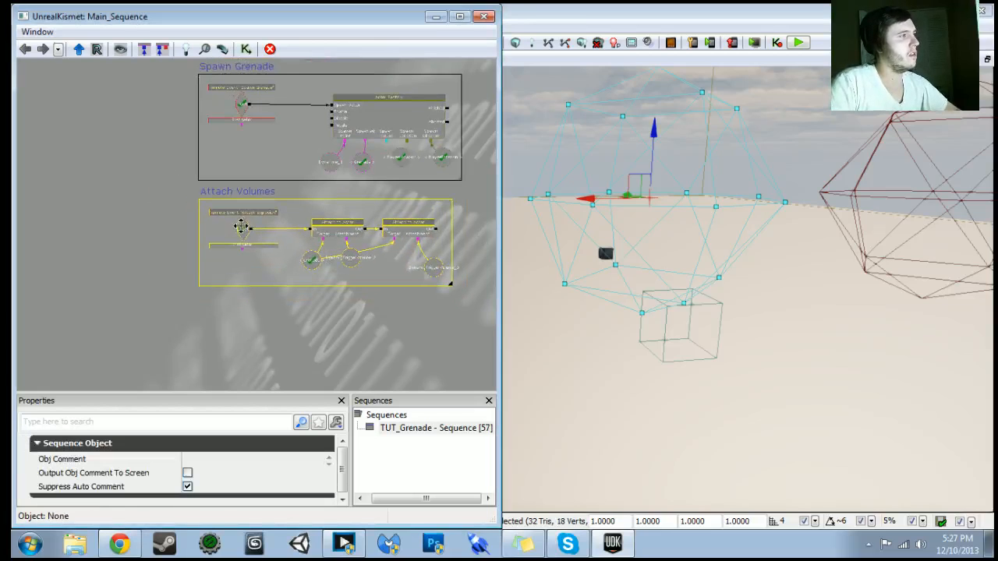
- Move the trigger touch, Matinee and toggle nodes up below the Attach Volumes box and wrap them in a "Grenade Behavior" comment
{"action": "scroll", "coordinate": [241, 225], "scroll_direction": "down", "scroll_amount": 5}
{"action": "left_click_drag", "start_coordinate": [293, 382], "coordinate": [235, 147]}
{"action": "scroll", "coordinate": [295, 186], "scroll_direction": "up", "scroll_amount": 5}
{"action": "left_click", "coordinate": [126, 181]}
{"action": "left_click_drag", "start_coordinate": [479, 355], "coordinate": [488, 356], "text": "ctrl+alt"}
{"action": "scroll", "coordinate": [446, 357], "scroll_direction": "down", "scroll_amount": 1}
{"action": "left_click_drag", "start_coordinate": [404, 363], "coordinate": [410, 382]}
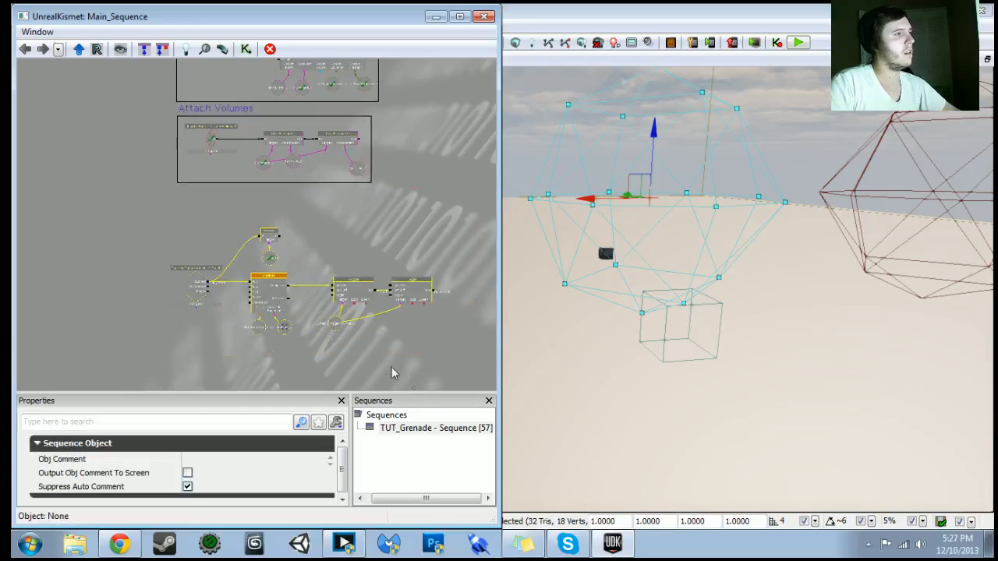
{"action": "left_click_drag", "start_coordinate": [348, 299], "coordinate": [344, 256], "text": "ctrl"}
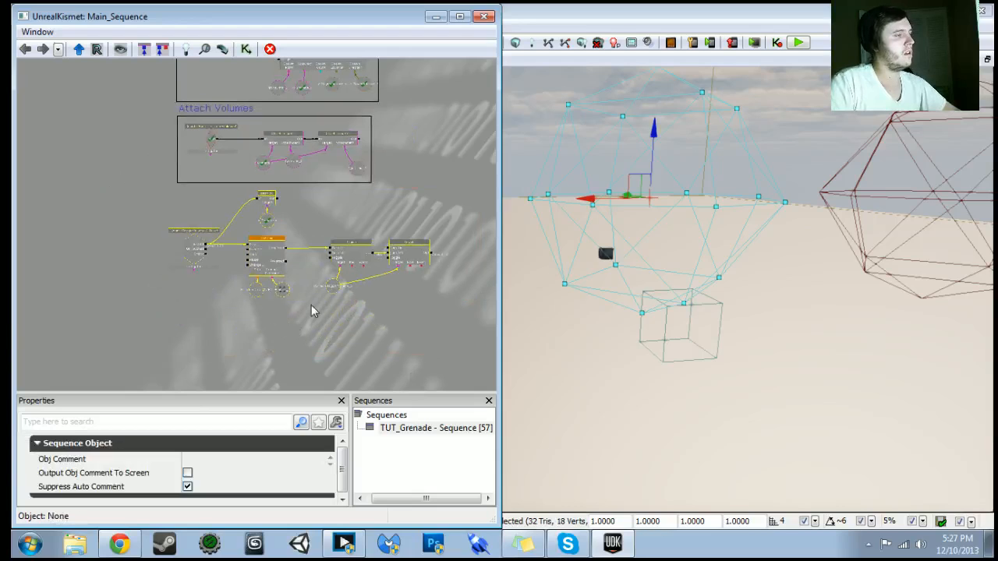
{"action": "key", "text": "c"}
{"action": "type", "text": "Grenade Behavior"}
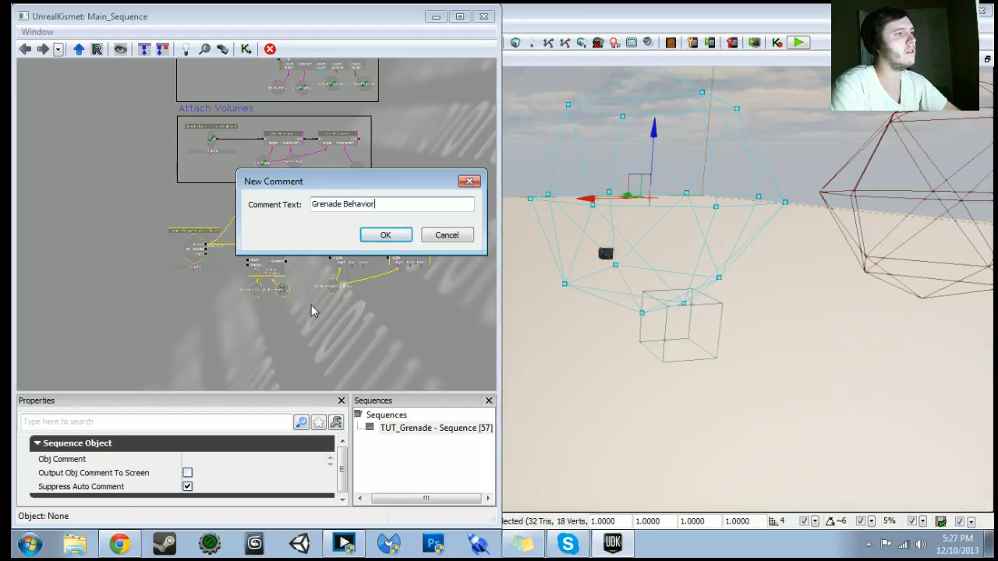
{"action": "key", "text": "Return"}
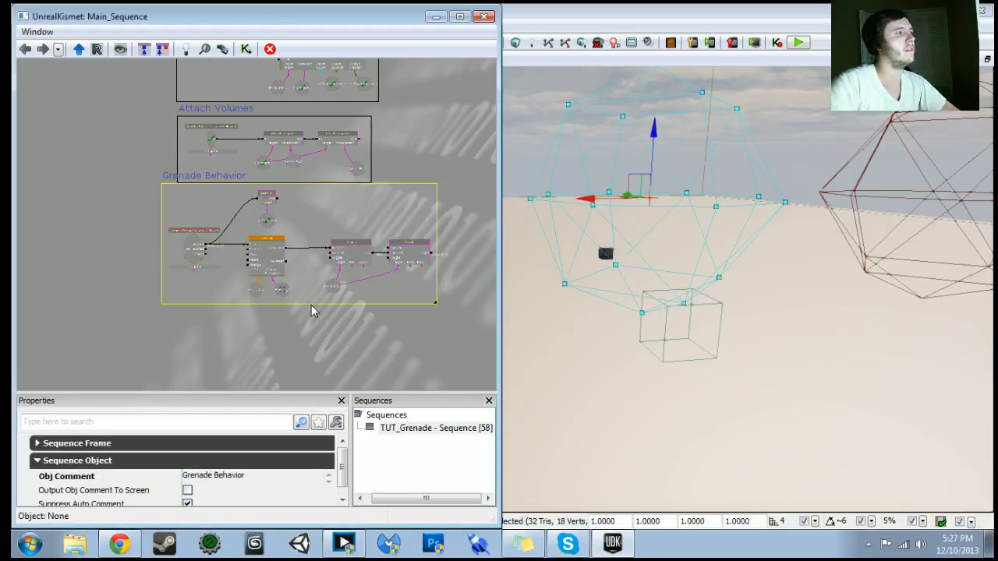
- Shift the Grenade Behavior comment box and its nodes slightly down and right, clear of the Attach Volumes box
{"action": "left_click_drag", "start_coordinate": [120, 204], "coordinate": [488, 357], "text": "ctrl+alt"}
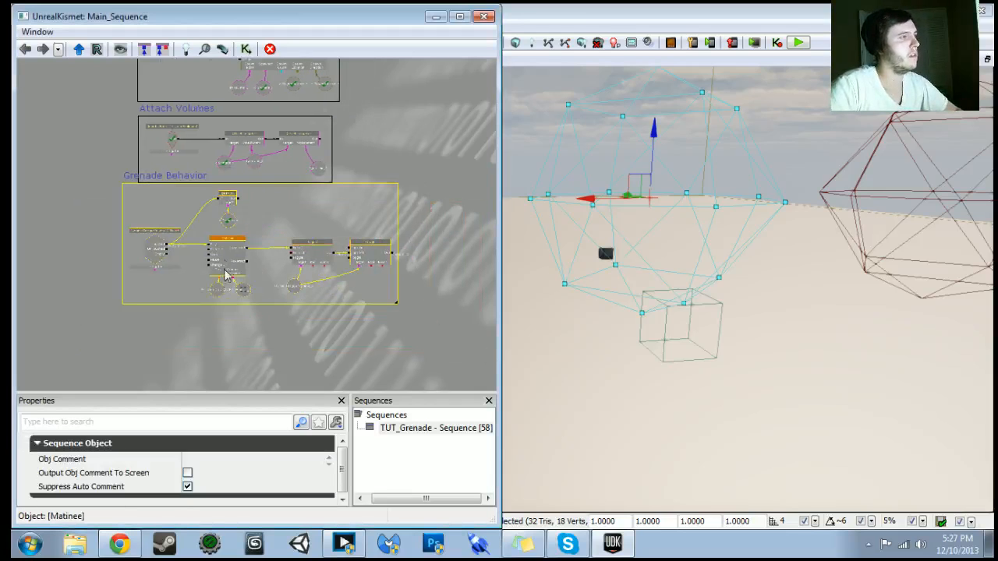
{"action": "left_click_drag", "start_coordinate": [223, 196], "coordinate": [236, 212], "text": "ctrl"}
{"action": "left_click_drag", "start_coordinate": [245, 345], "coordinate": [394, 291]}
{"action": "scroll", "coordinate": [187, 282], "scroll_direction": "up", "scroll_amount": 5}
{"action": "left_click", "coordinate": [162, 292]}
- Add a Touch event for DynamicTriggerVolume_3 below the Grenade Behavior box and position it in the free space
{"action": "left_click_drag", "start_coordinate": [197, 319], "coordinate": [286, 258]}
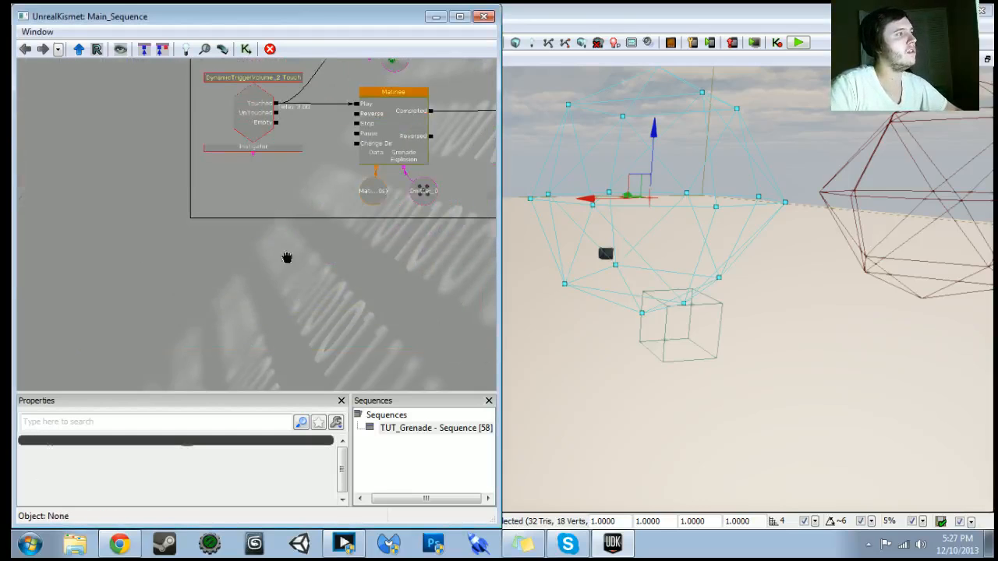
{"action": "right_click", "coordinate": [237, 317]}
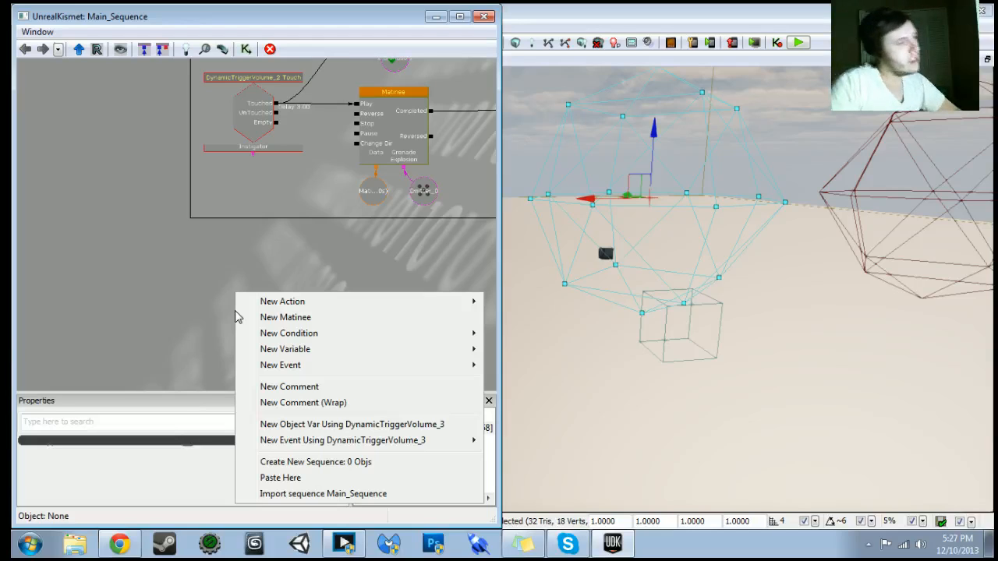
{"action": "mouse_move", "coordinate": [268, 368]}
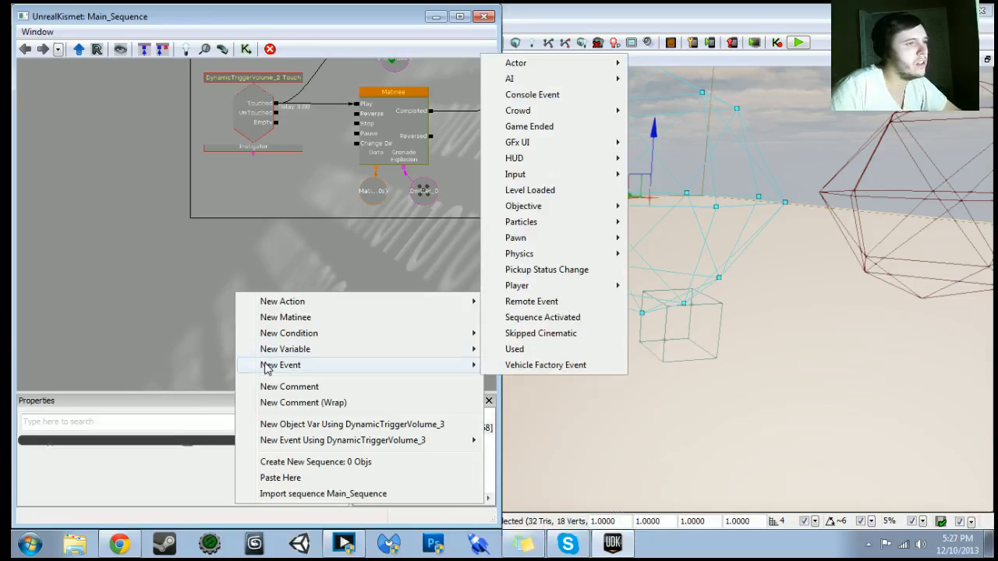
{"action": "mouse_move", "coordinate": [405, 441]}
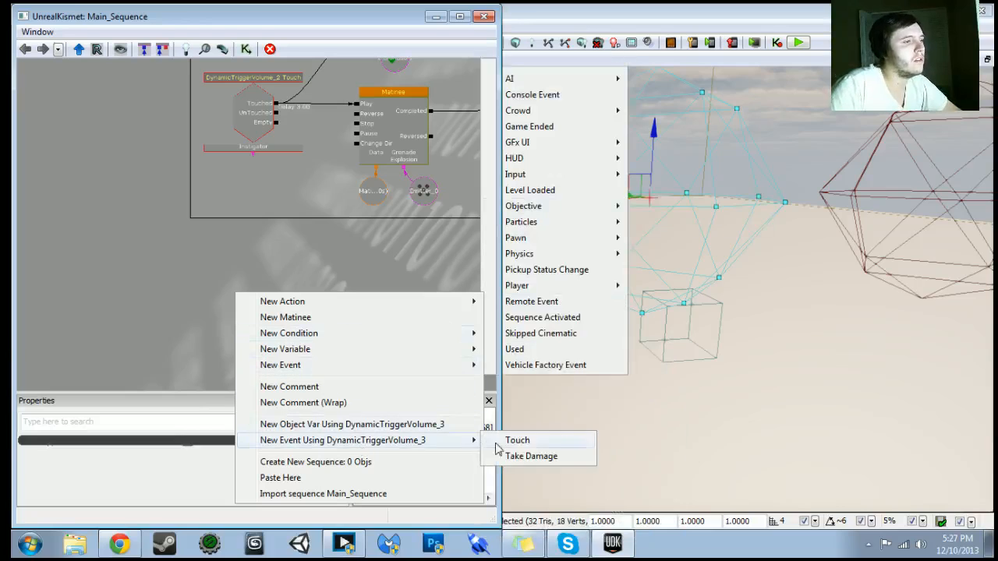
{"action": "left_click", "coordinate": [521, 438]}
{"action": "left_click_drag", "start_coordinate": [289, 345], "coordinate": [228, 287], "text": "ctrl"}
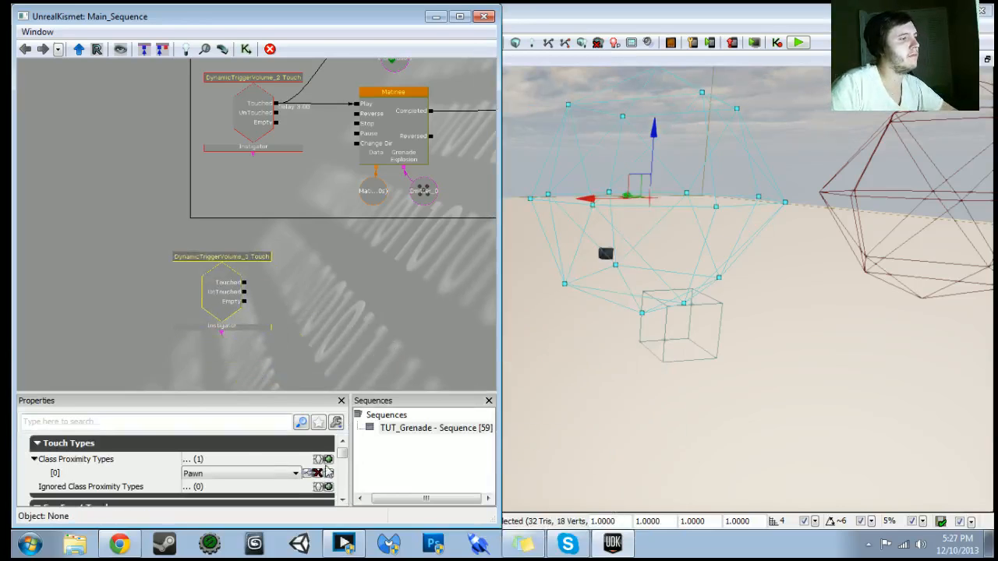
- Set the new Touch event's Max Trigger Count to 0
{"action": "scroll", "coordinate": [343, 503], "scroll_direction": "down", "scroll_amount": 6}
{"action": "left_click", "coordinate": [211, 472]}
{"action": "type", "text": "0"}
{"action": "key", "text": "Return"}
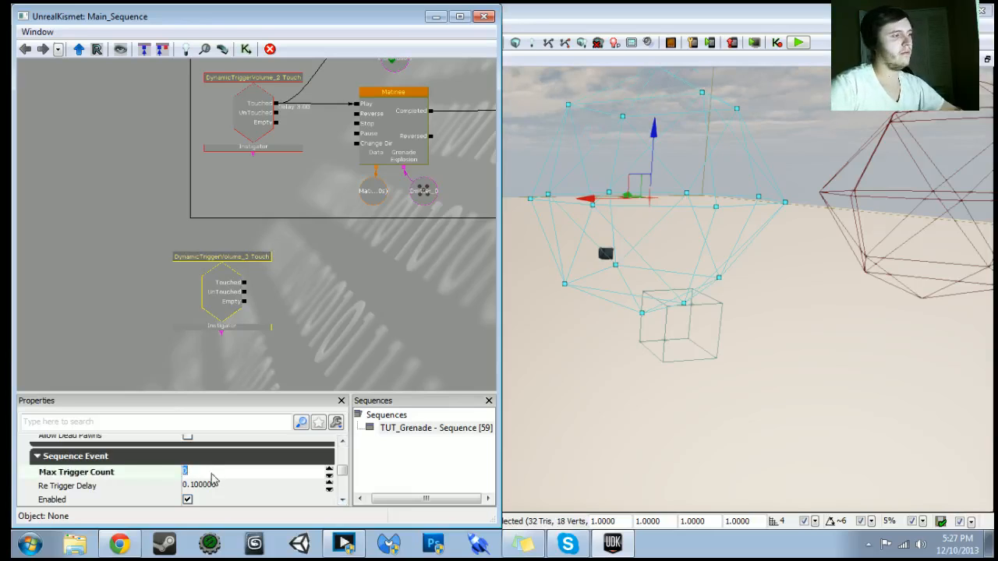
- Add a second Class Proximity Types entry to the new Touch event and set it to UTPawn
{"action": "scroll", "coordinate": [343, 444], "scroll_direction": "up", "scroll_amount": 8}
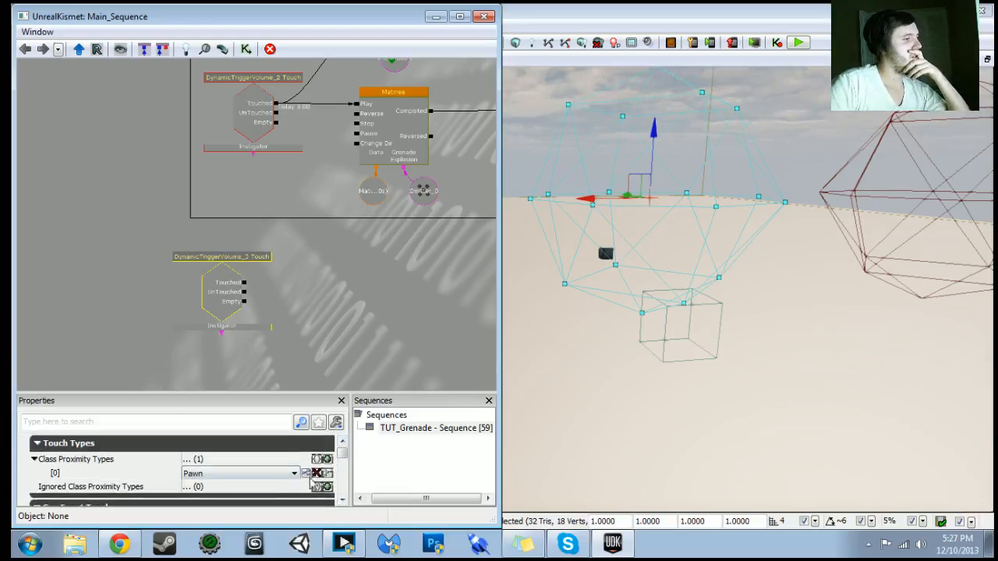
{"action": "left_click", "coordinate": [326, 460]}
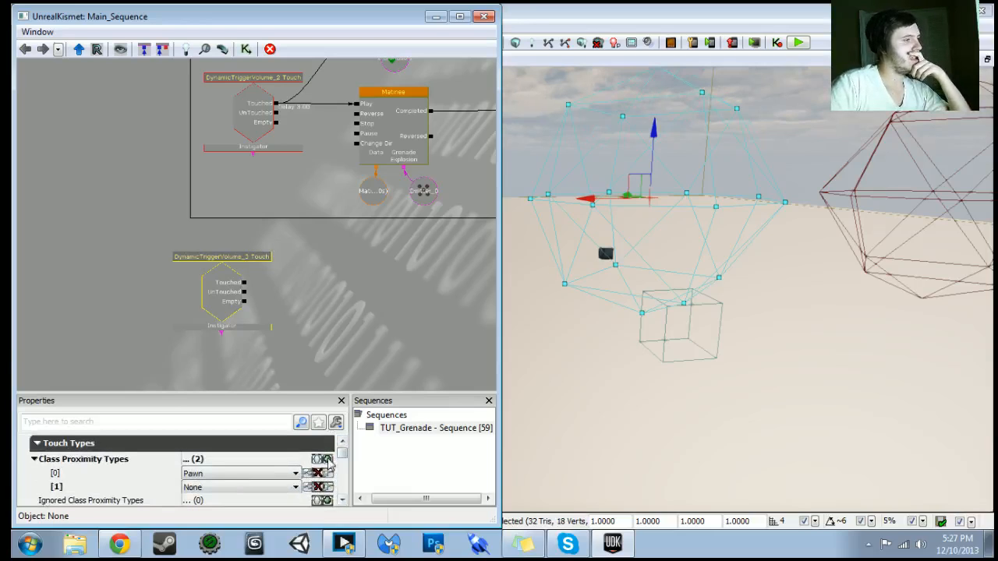
{"action": "left_click", "coordinate": [226, 487]}
{"action": "left_click", "coordinate": [226, 494]}
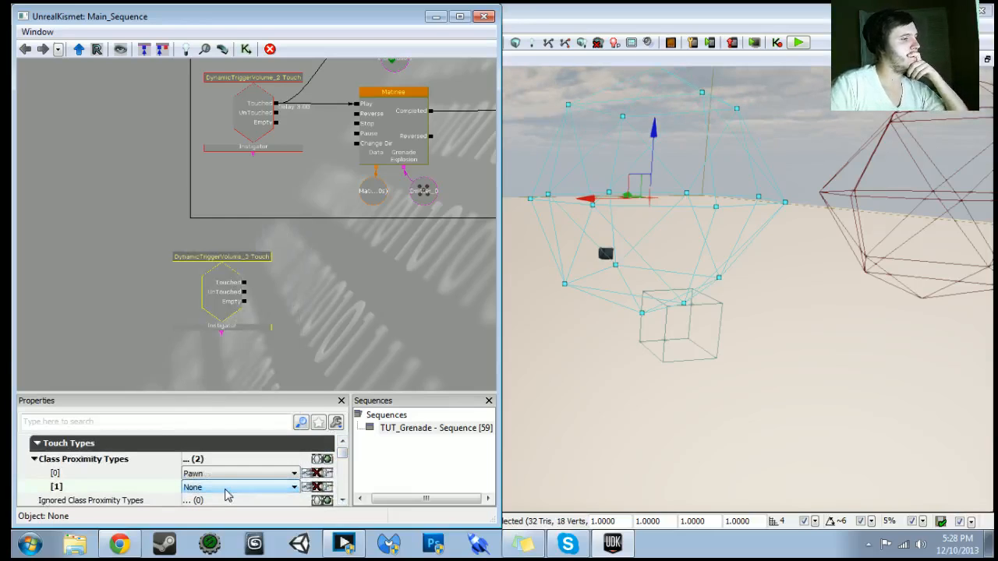
{"action": "left_click", "coordinate": [227, 490]}
{"action": "key", "text": "u"}
{"action": "key", "text": "t"}
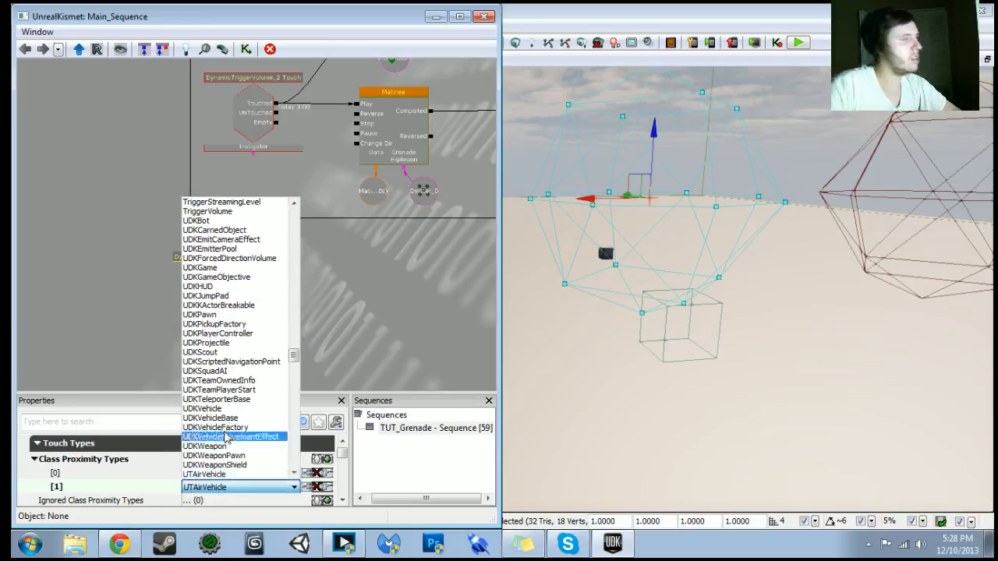
{"action": "scroll", "coordinate": [223, 373], "scroll_direction": "down", "scroll_amount": 15}
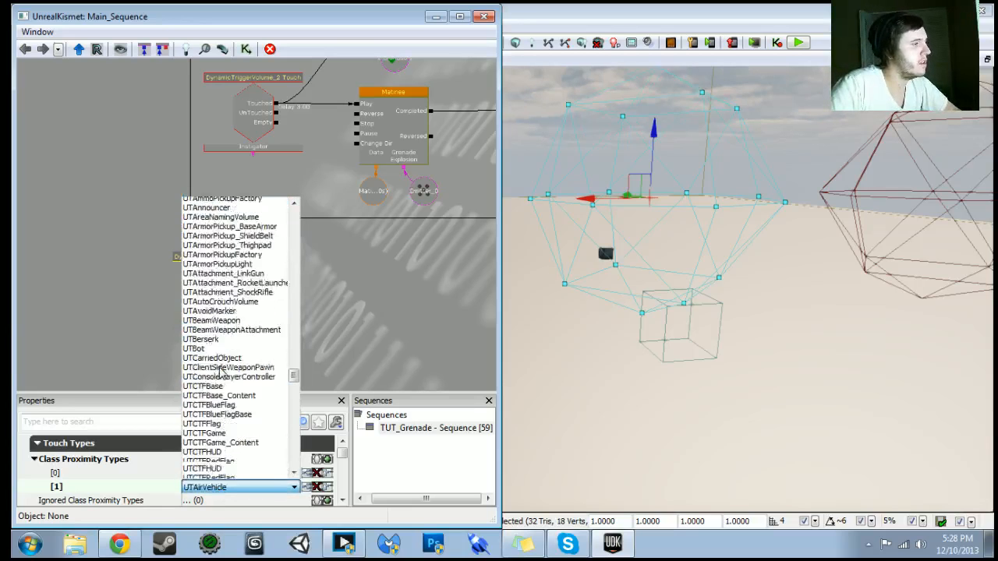
{"action": "scroll", "coordinate": [223, 372], "scroll_direction": "down", "scroll_amount": 20}
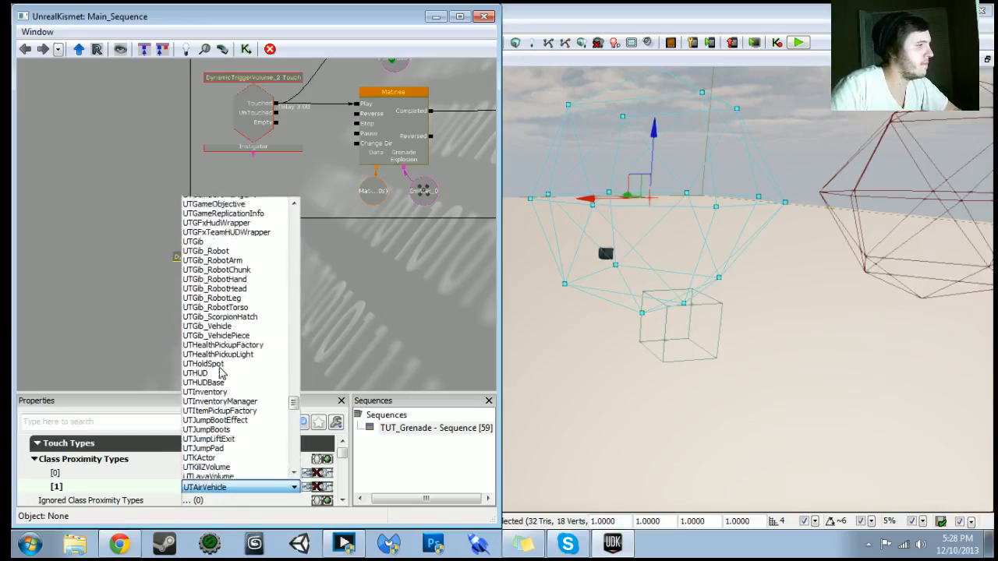
{"action": "scroll", "coordinate": [222, 373], "scroll_direction": "down", "scroll_amount": 5}
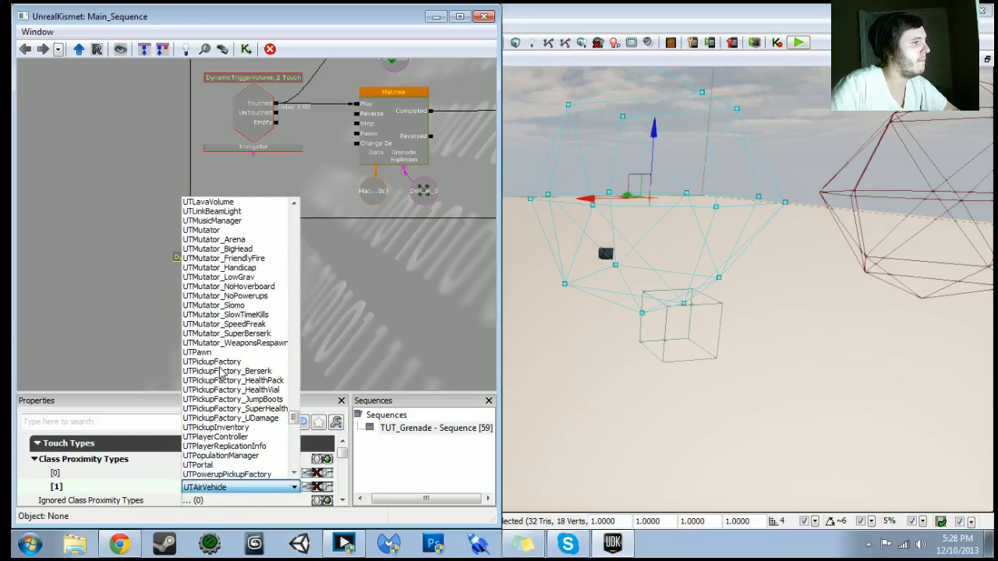
{"action": "left_click", "coordinate": [197, 352]}
{"action": "left_click_drag", "start_coordinate": [328, 344], "coordinate": [265, 340]}
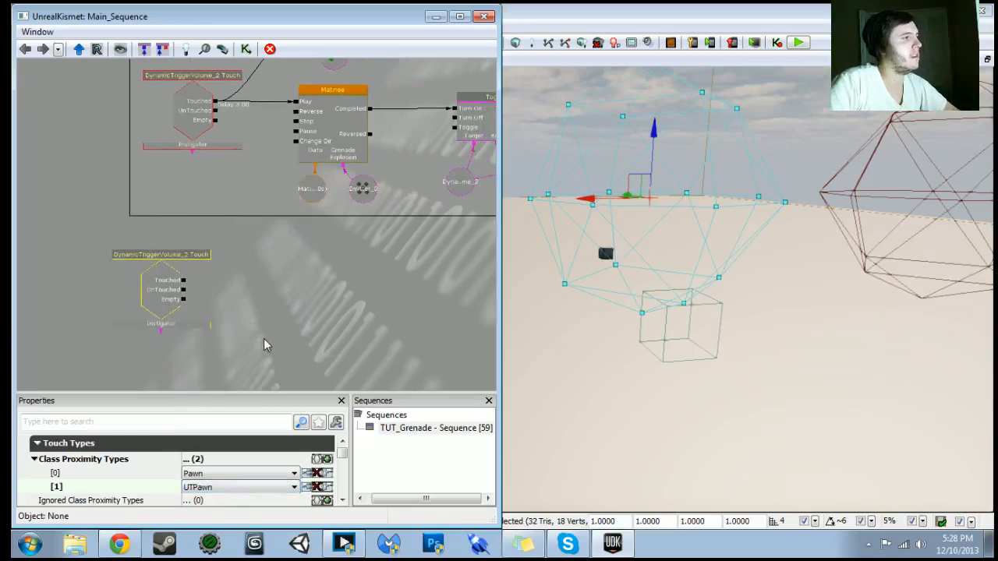
{"action": "left_click_drag", "start_coordinate": [263, 292], "coordinate": [284, 482]}
{"action": "scroll", "coordinate": [275, 287], "scroll_direction": "down", "scroll_amount": 5}
{"action": "left_click_drag", "start_coordinate": [226, 70], "coordinate": [236, 361]}
{"action": "scroll", "coordinate": [234, 234], "scroll_direction": "up", "scroll_amount": 2}
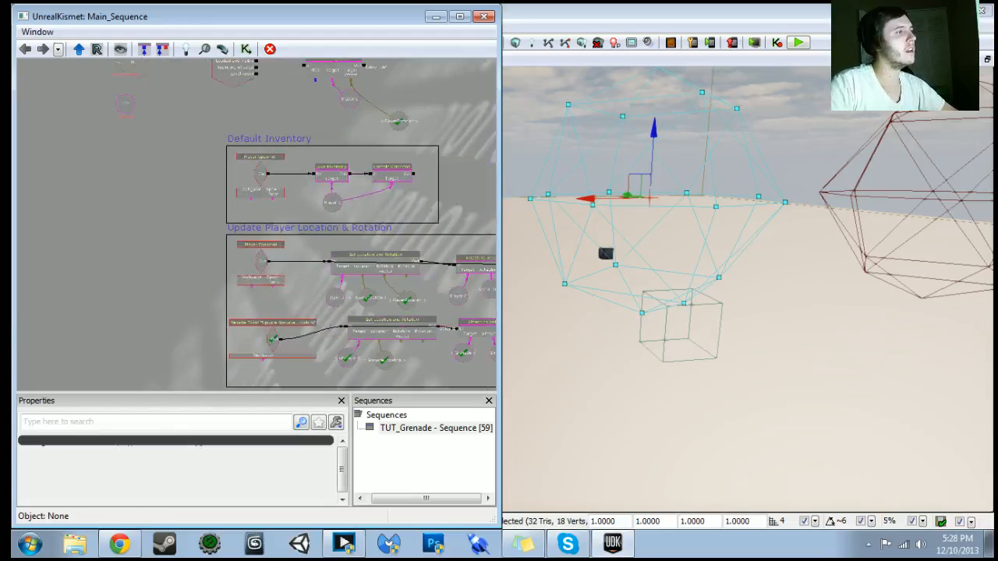
{"action": "left_click_drag", "start_coordinate": [307, 382], "coordinate": [290, 74]}
{"action": "left_click_drag", "start_coordinate": [314, 355], "coordinate": [324, 237]}
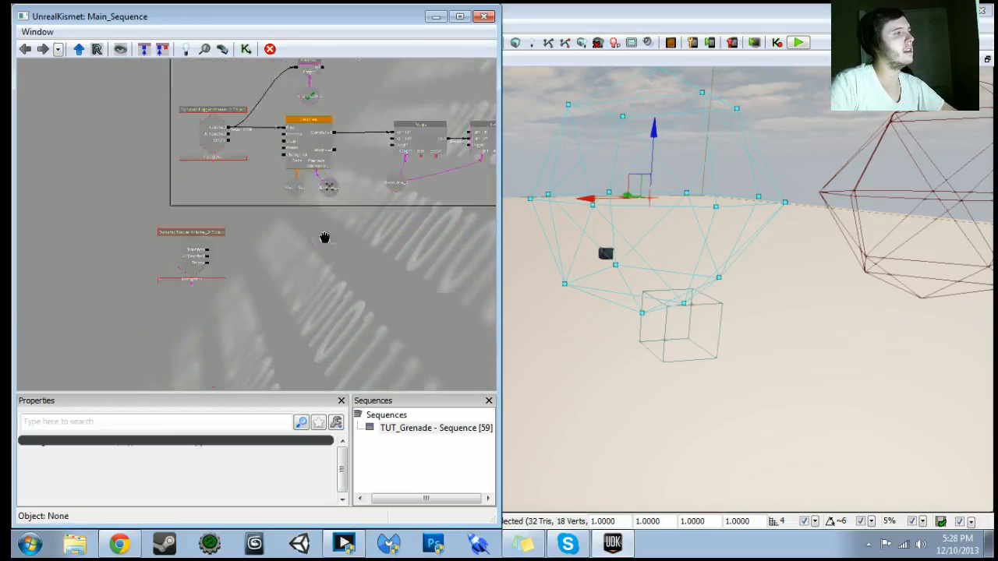
{"action": "scroll", "coordinate": [324, 237], "scroll_direction": "up", "scroll_amount": 2}
{"action": "right_click", "coordinate": [281, 190]}
{"action": "mouse_move", "coordinate": [334, 201]}
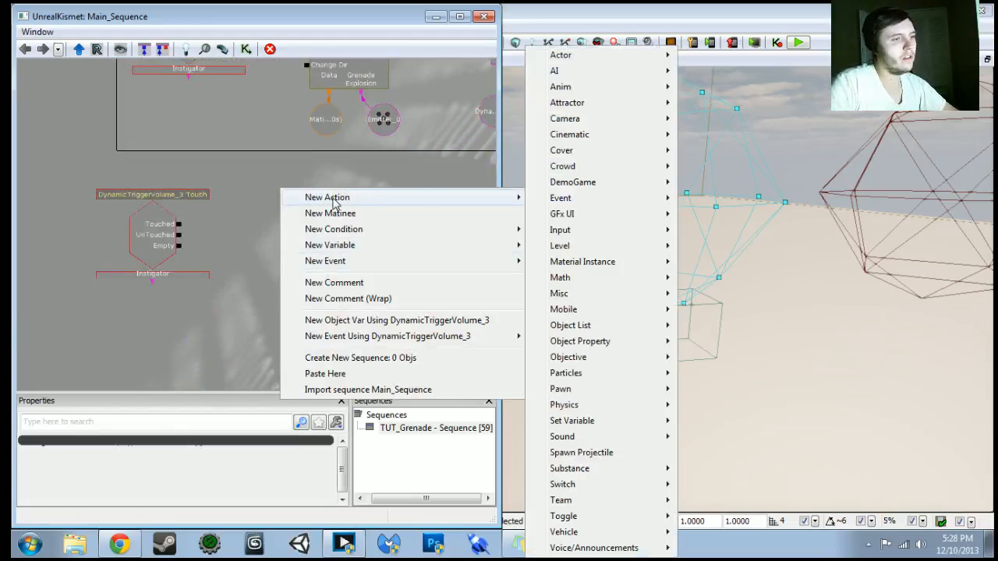
{"action": "mouse_move", "coordinate": [629, 551]}
{"action": "left_click", "coordinate": [737, 548]}
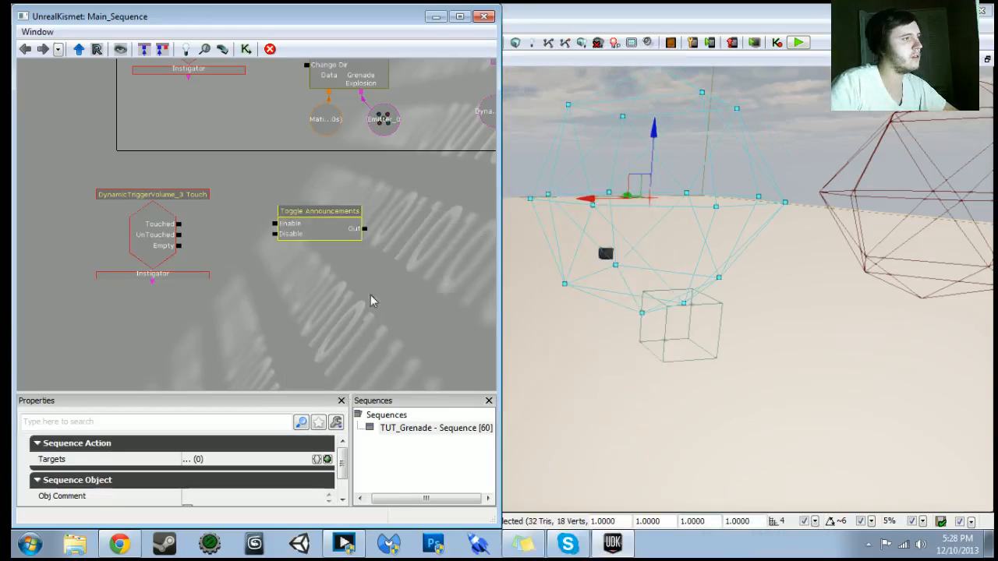
{"action": "key", "text": "Delete"}
- Add a Play Announcement action beside the DynamicTriggerVolume_3 Touch event
{"action": "right_click", "coordinate": [251, 175]}
{"action": "mouse_move", "coordinate": [289, 181]}
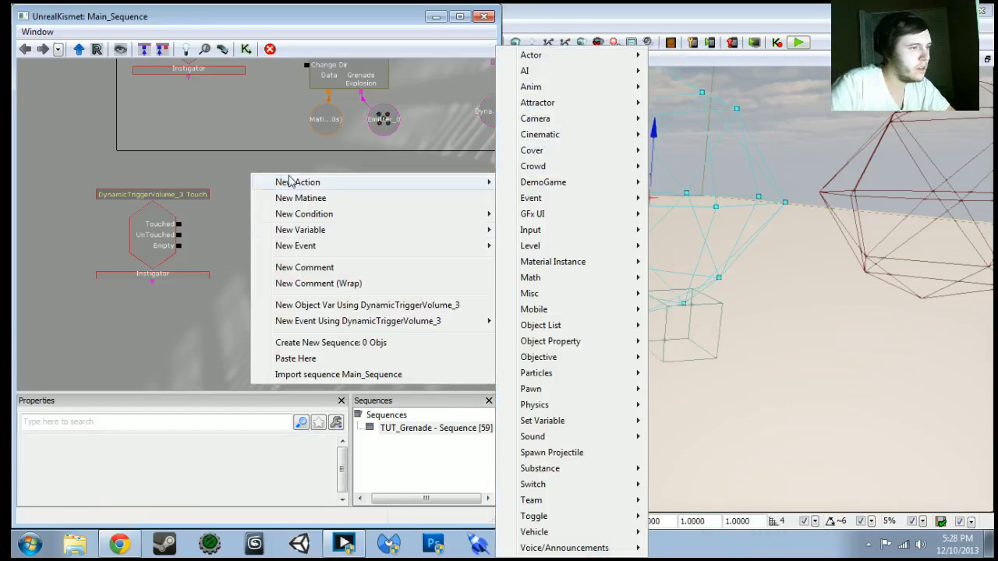
{"action": "mouse_move", "coordinate": [534, 552]}
{"action": "left_click", "coordinate": [672, 518]}
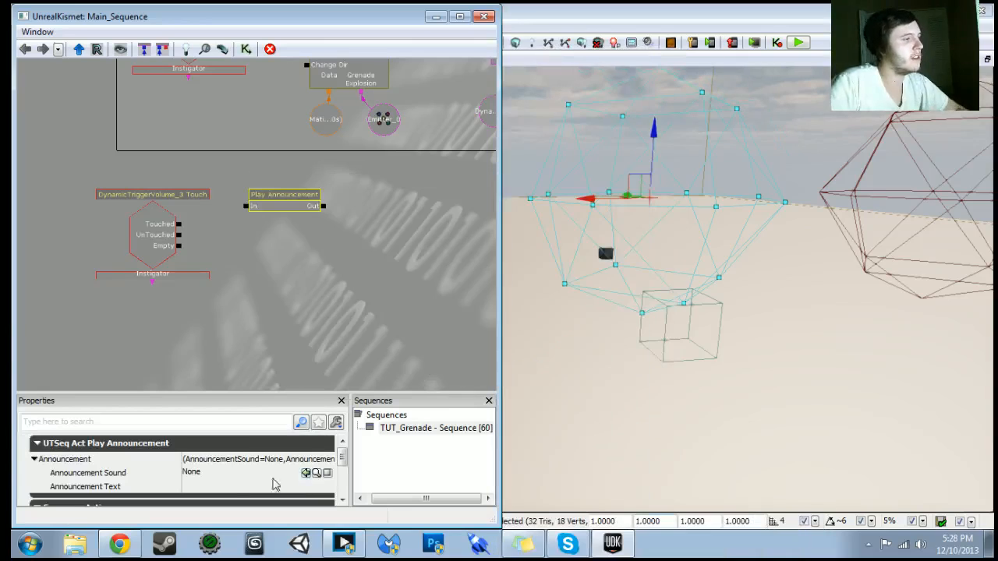
- Set the Play Announcement's Announcement Text to "Player Hit" and connect the DynamicTriggerVolume_3 Touched output to its In
{"action": "left_click", "coordinate": [237, 487]}
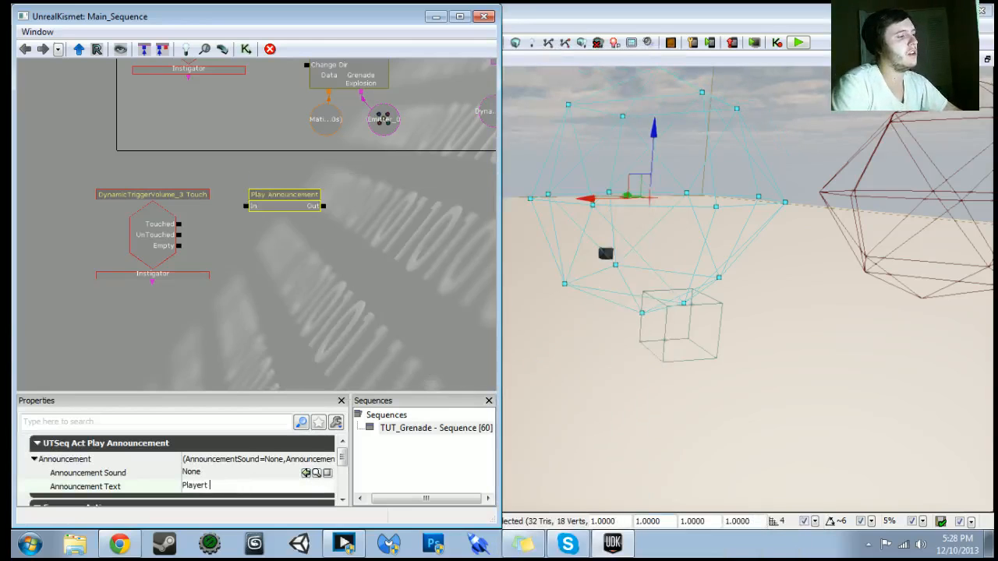
{"action": "type", "text": "Player Hit"}
{"action": "key", "text": "Return"}
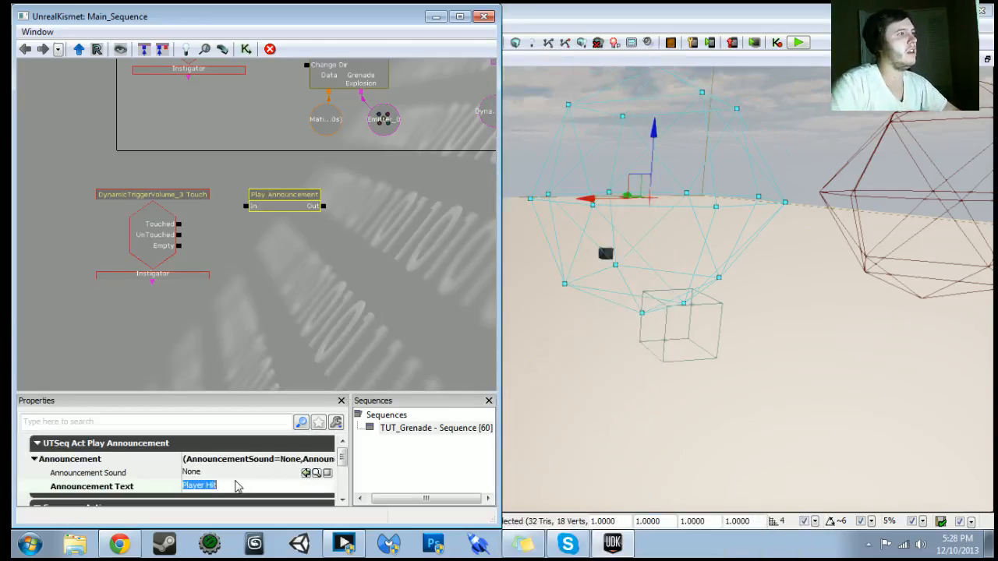
{"action": "scroll", "coordinate": [226, 269], "scroll_direction": "down", "scroll_amount": 1}
{"action": "left_click_drag", "start_coordinate": [235, 261], "coordinate": [220, 299]}
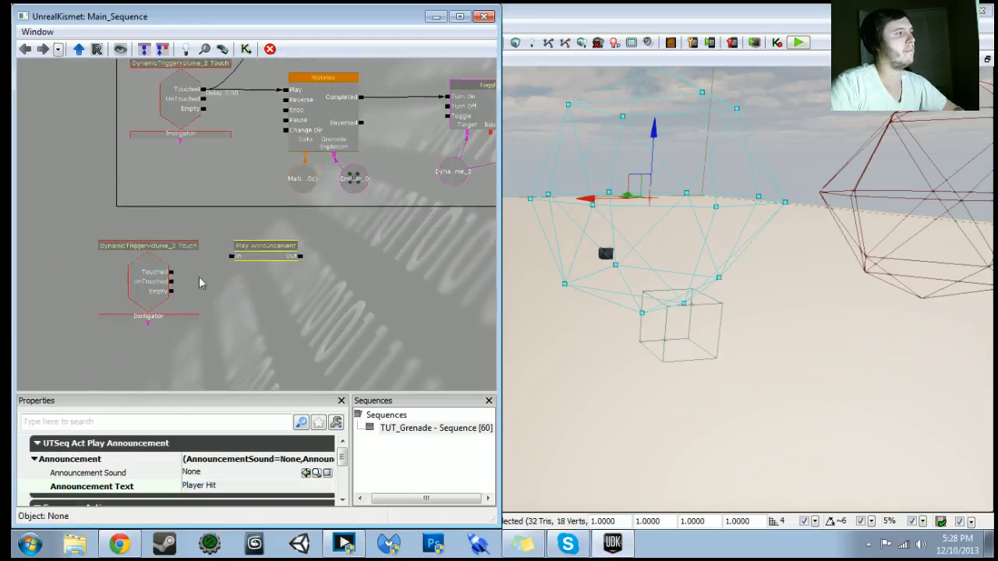
{"action": "left_click_drag", "start_coordinate": [171, 273], "coordinate": [265, 269]}
{"action": "left_click", "coordinate": [251, 254]}
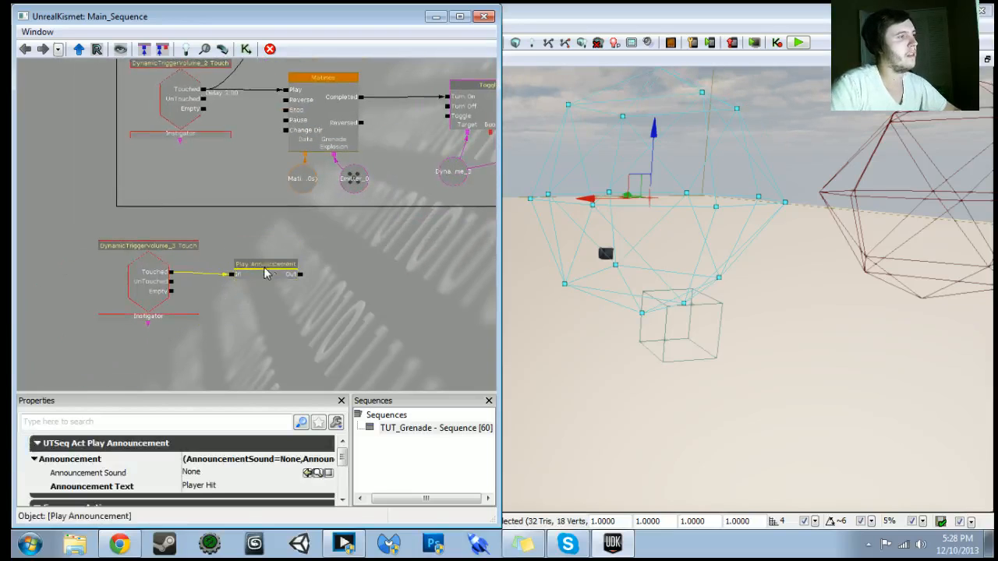
- Playtest the level, moving around the grenade blasts to check when the hit announcement fires, and end the preview
{"action": "left_click", "coordinate": [503, 46]}
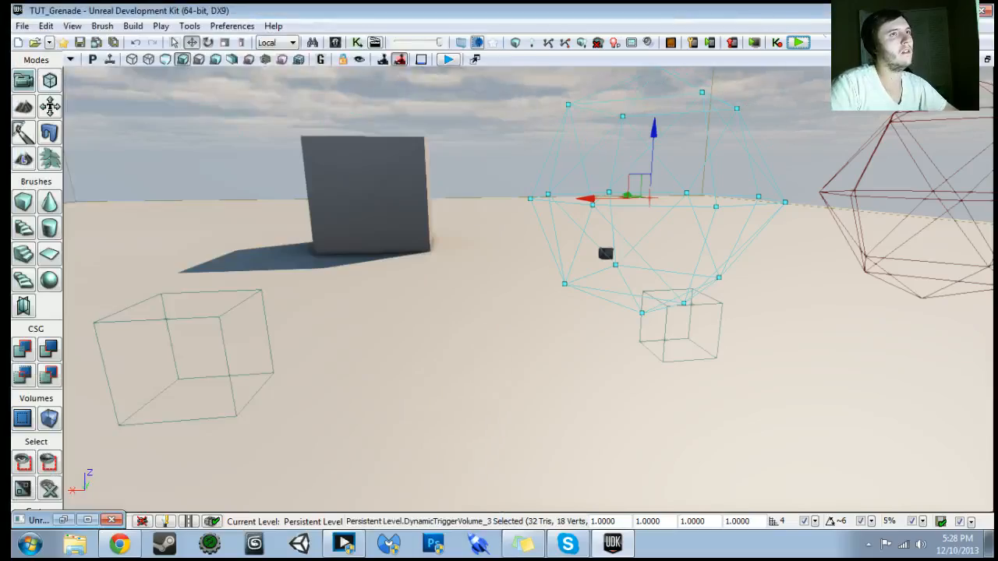
{"action": "left_click", "coordinate": [798, 42]}
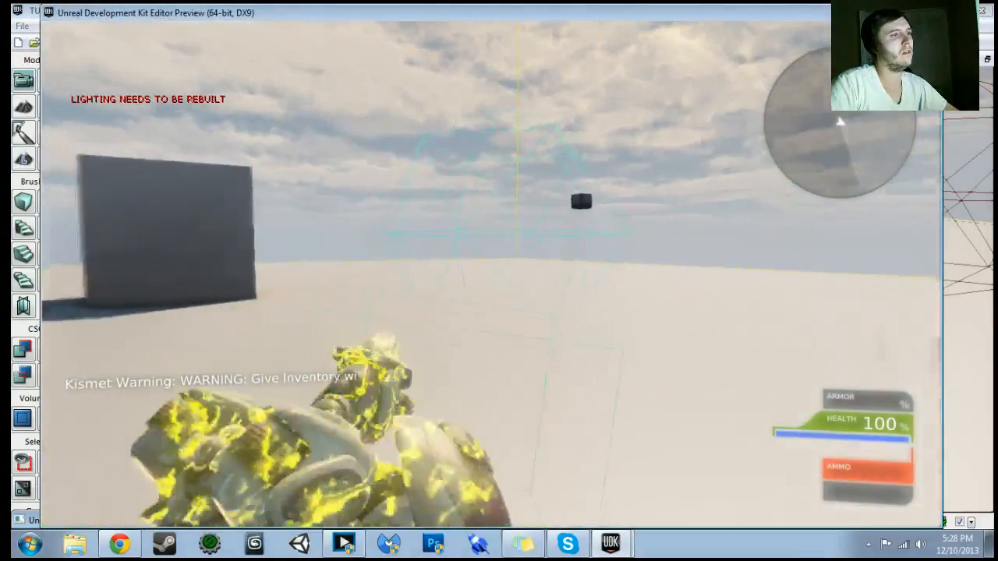
{"action": "key", "text": "w"}
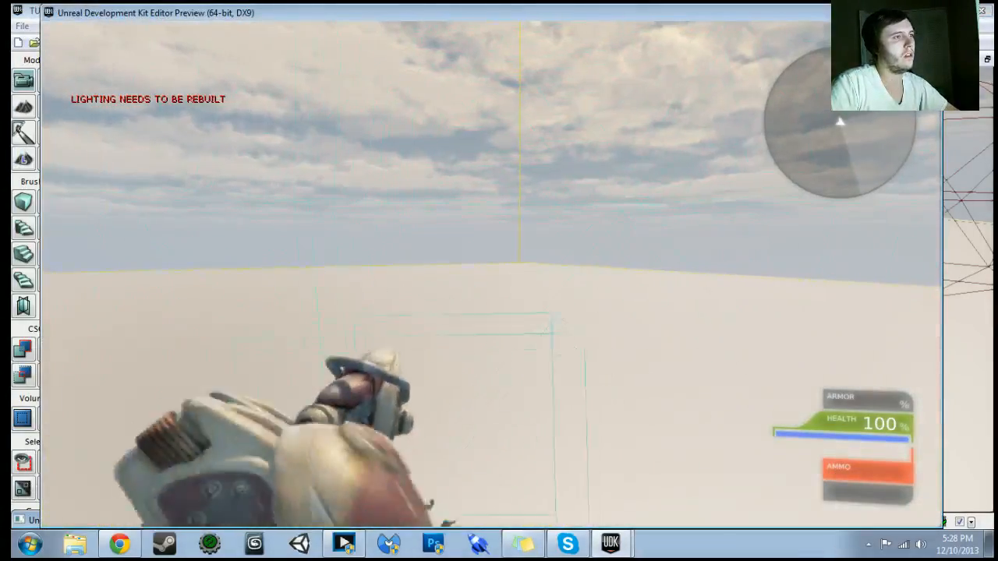
{"action": "key", "text": "s"}
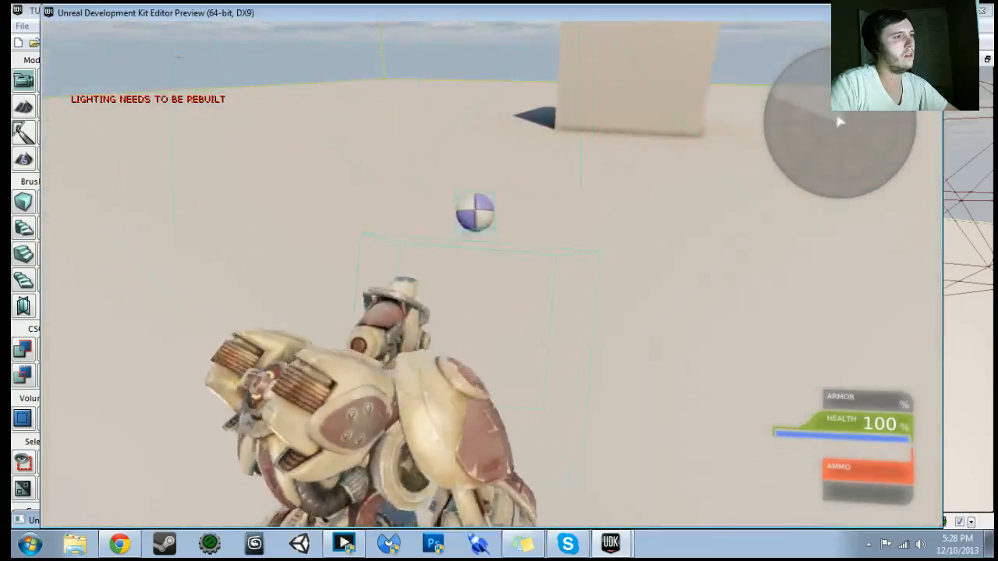
{"action": "key", "text": "w"}
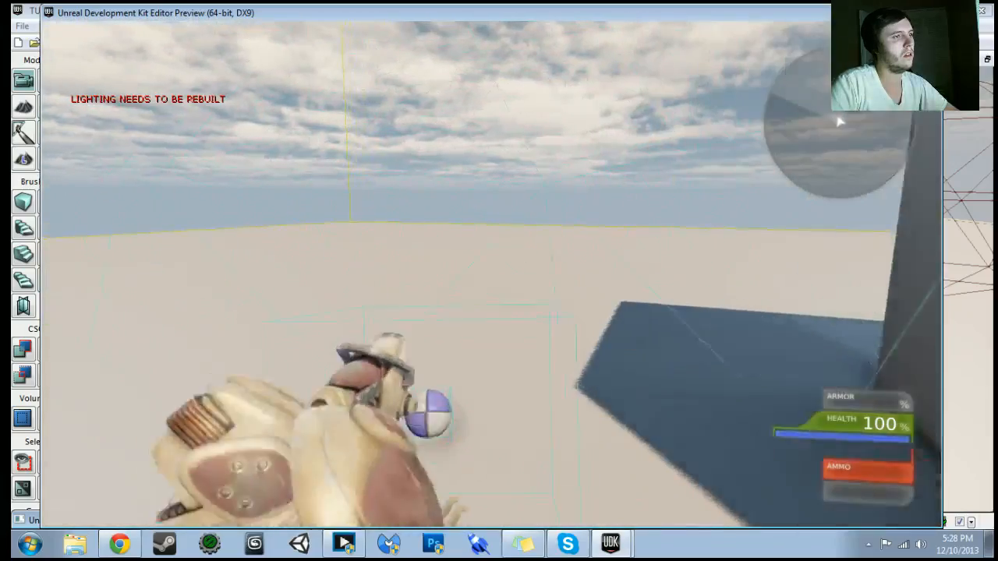
{"action": "key", "text": "w"}
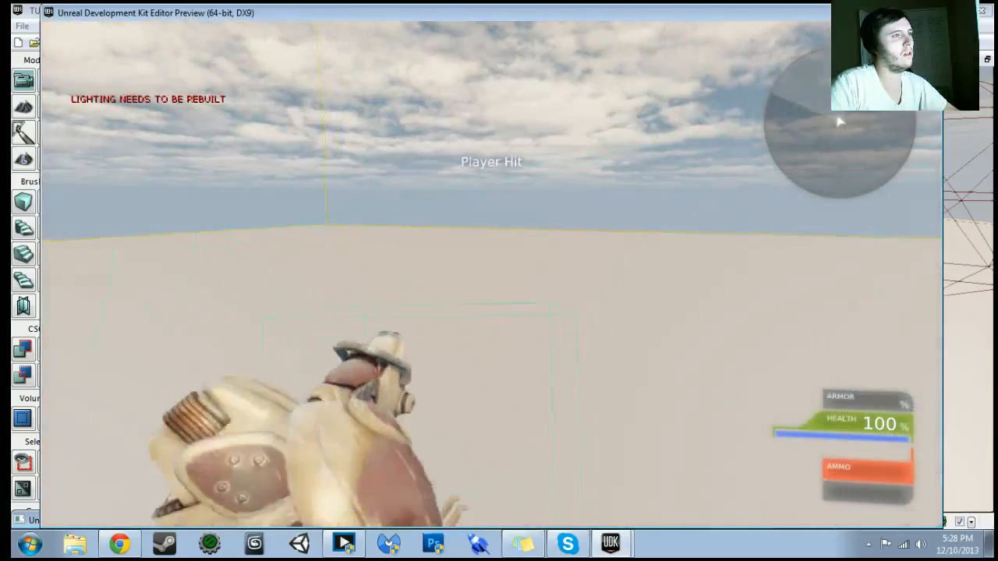
{"action": "key", "text": "s"}
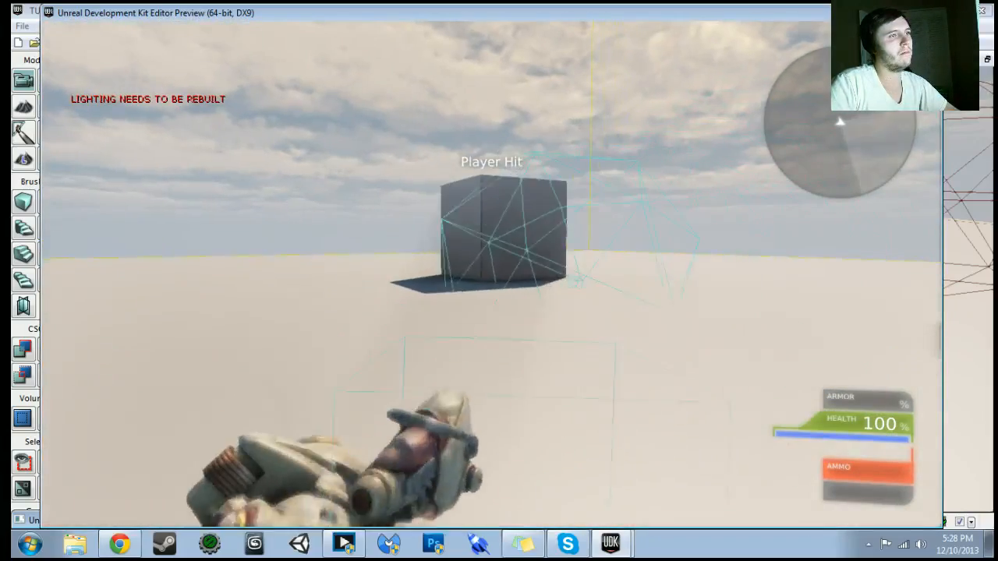
{"action": "key", "text": "w"}
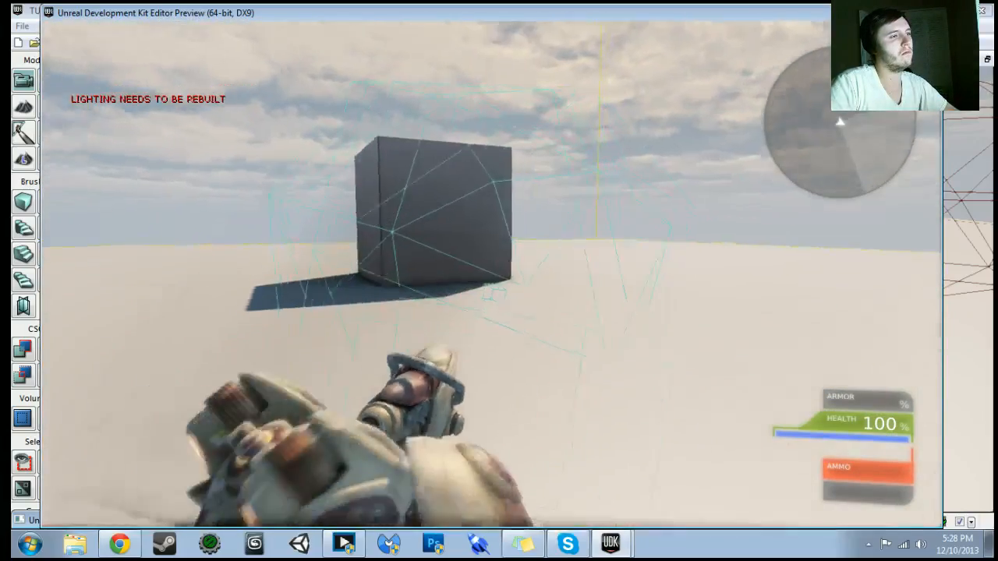
{"action": "key", "text": "d"}
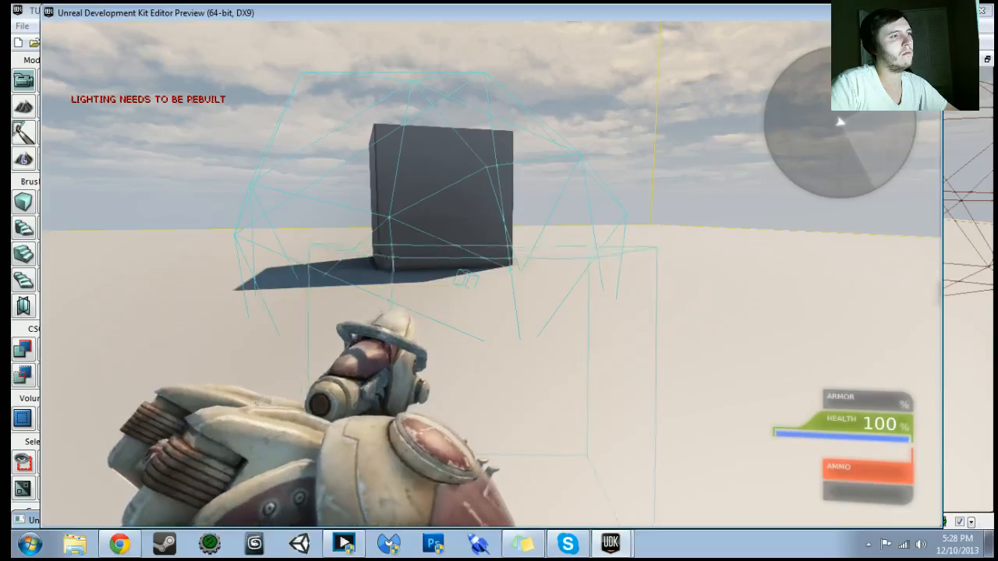
{"action": "key", "text": "w"}
{"action": "key", "text": "s"}
{"action": "key", "text": "w"}
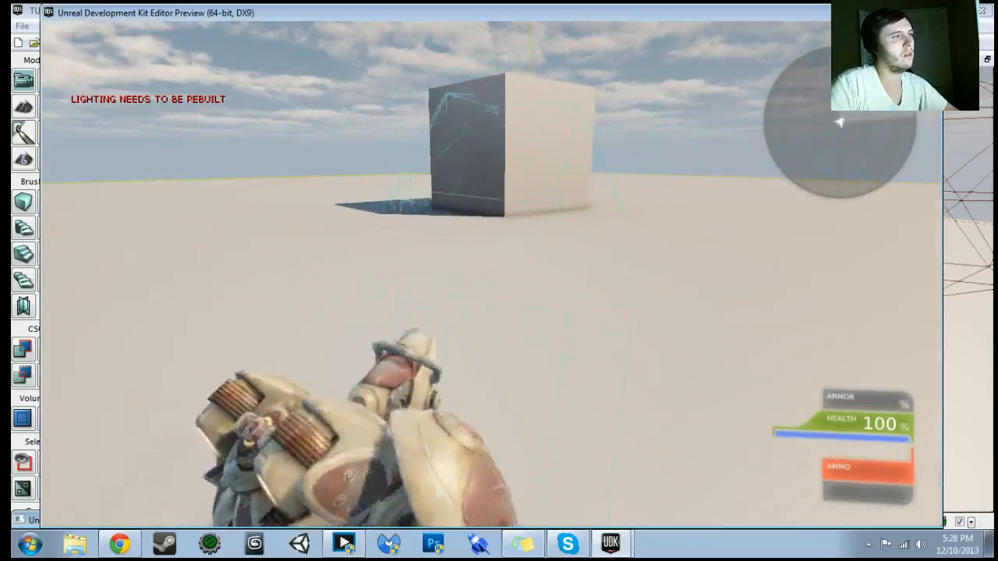
{"action": "key", "text": "w"}
{"action": "key", "text": "d"}
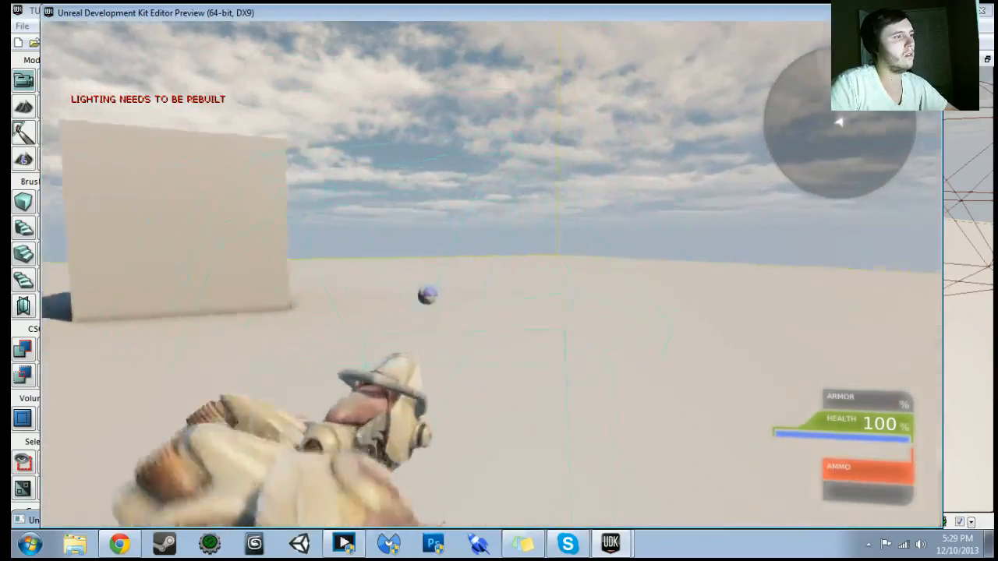
{"action": "key", "text": "d"}
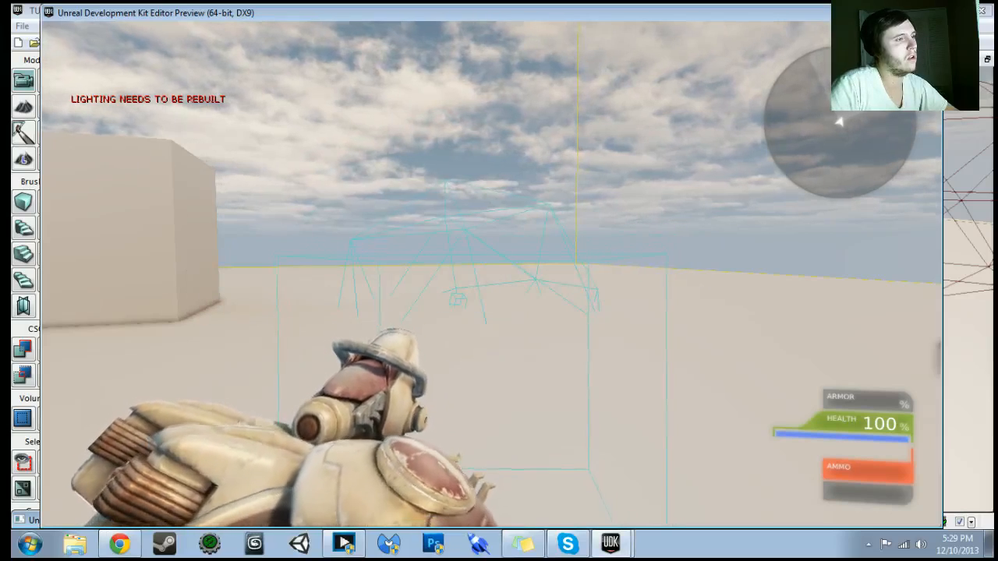
{"action": "key", "text": "w"}
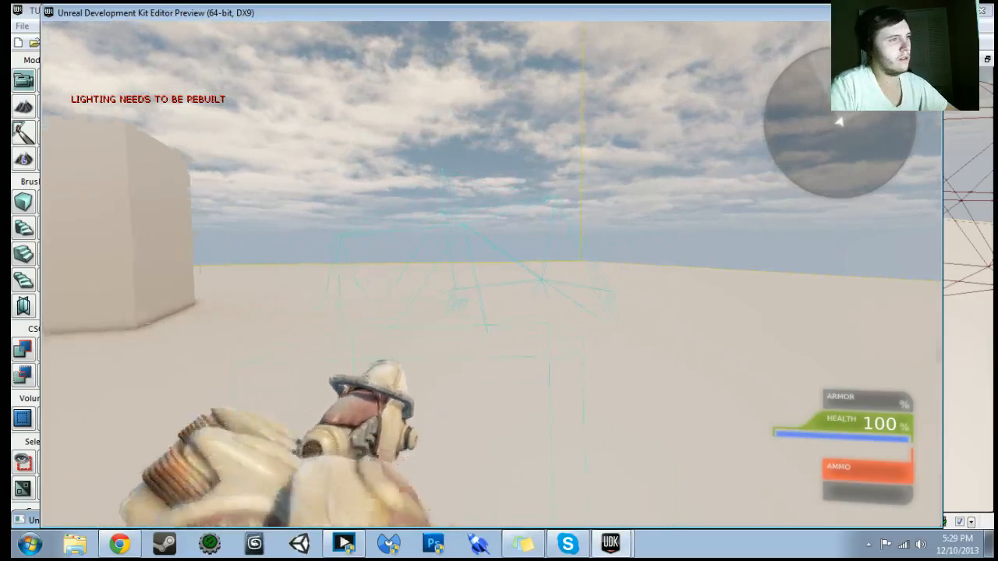
{"action": "key", "text": "w"}
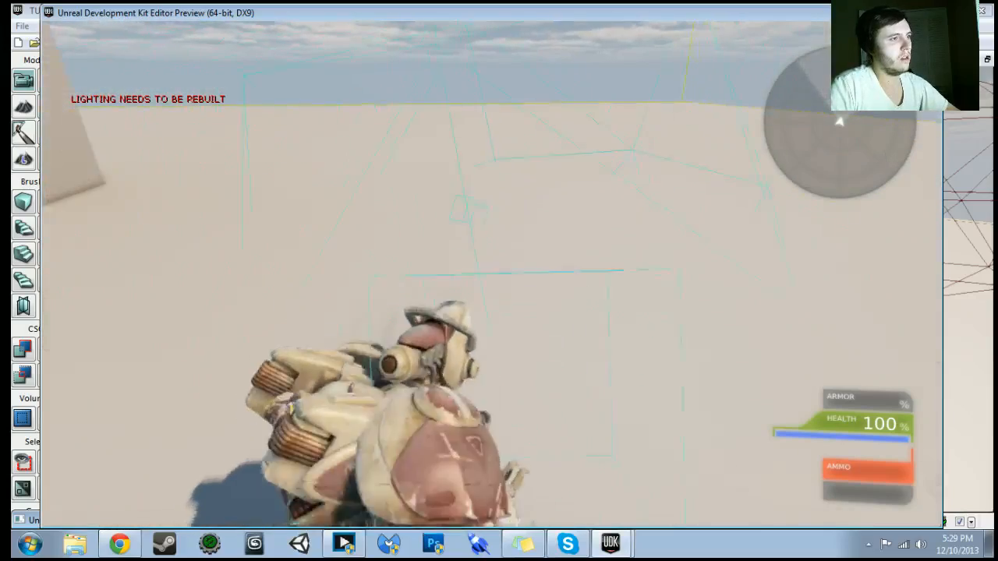
{"action": "key", "text": "s"}
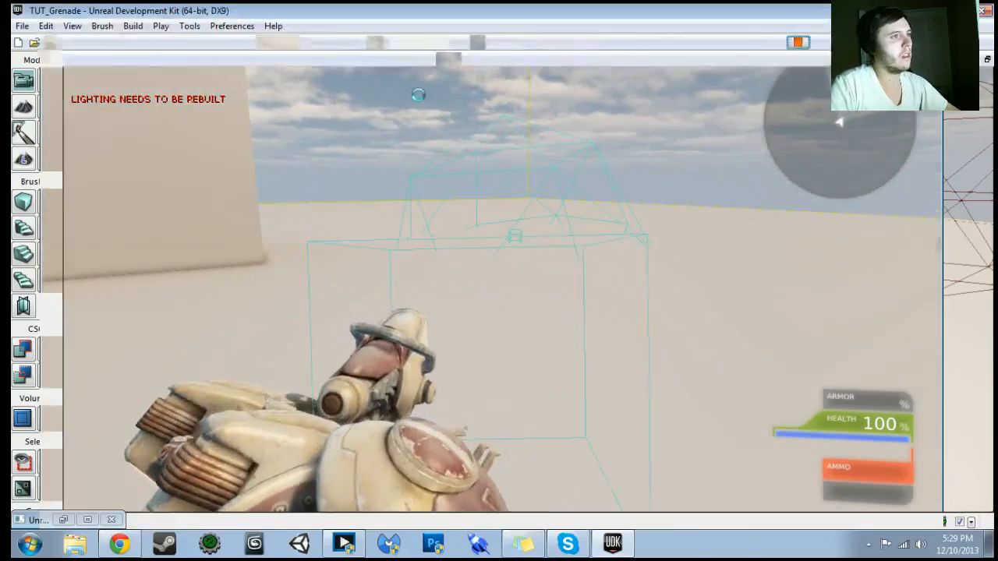
{"action": "key", "text": "Escape"}
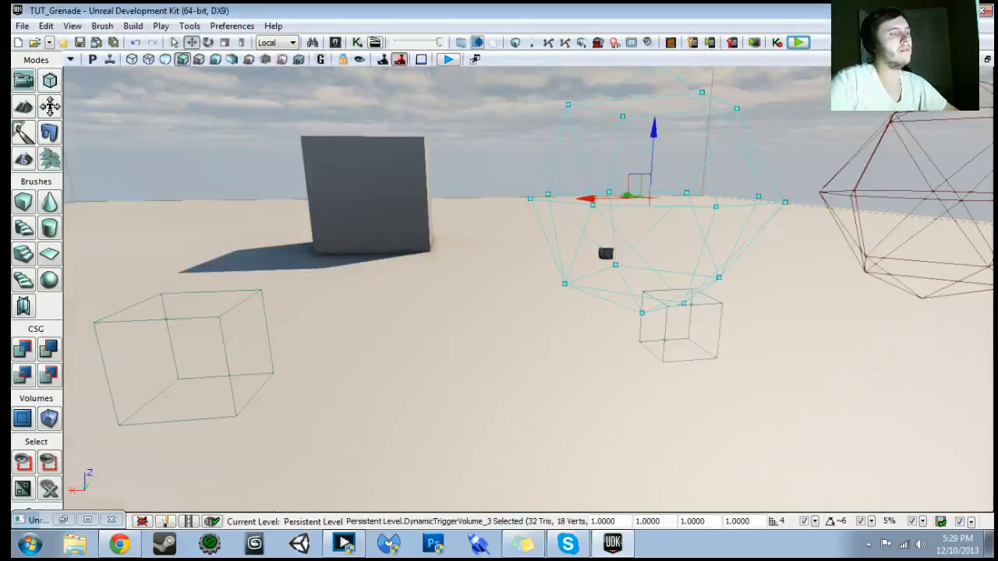
- Back in Kismet, break the link into Play Announcement and move the action to the free space on the far side of the Touch event
{"action": "left_click", "coordinate": [358, 44]}
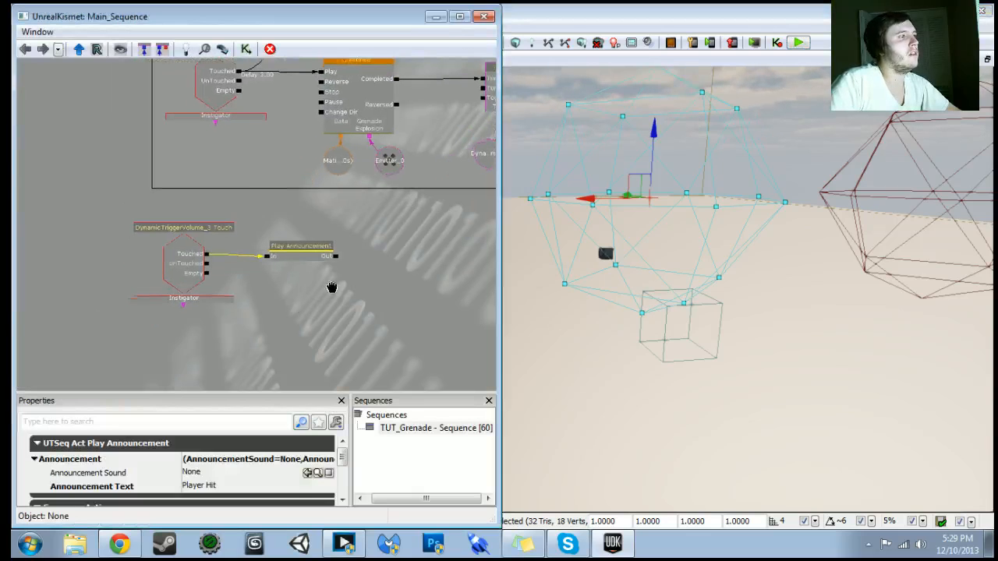
{"action": "scroll", "coordinate": [293, 273], "scroll_direction": "up", "scroll_amount": 1}
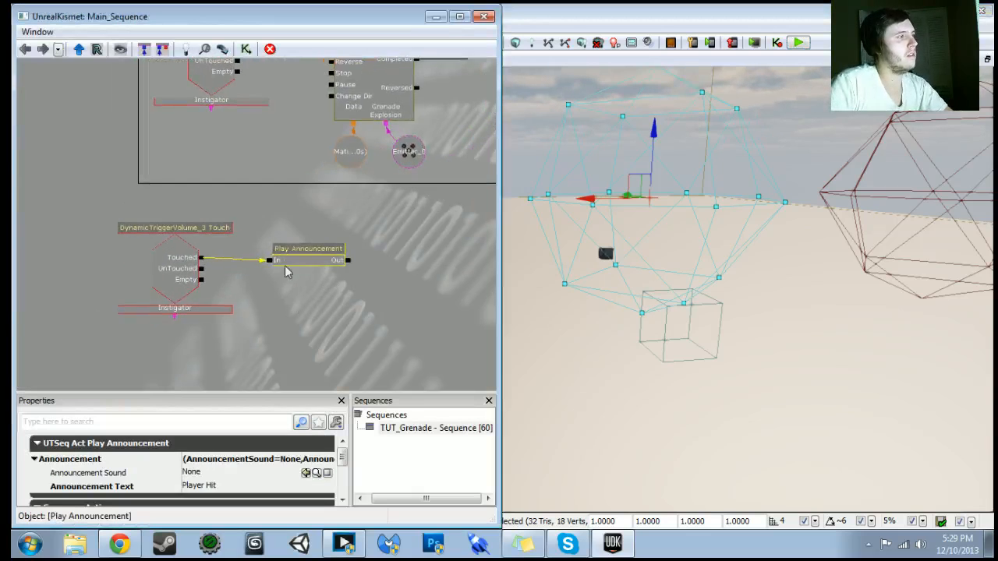
{"action": "left_click", "coordinate": [271, 262], "text": "alt"}
{"action": "left_click", "coordinate": [298, 261]}
{"action": "scroll", "coordinate": [340, 259], "scroll_direction": "down", "scroll_amount": 1}
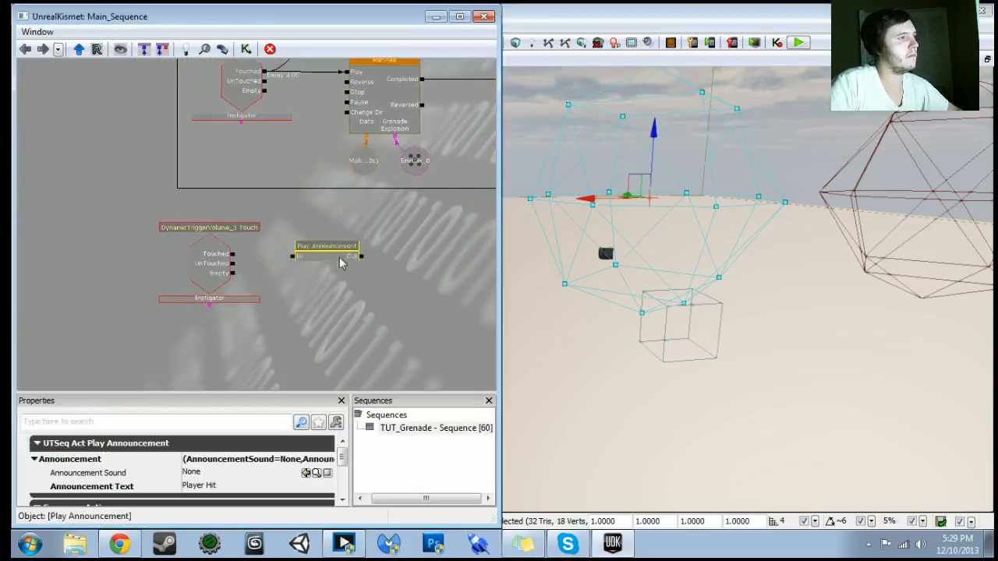
{"action": "left_click_drag", "start_coordinate": [123, 240], "coordinate": [107, 231], "text": "ctrl"}
- Add a Trace action beside the DynamicTriggerVolume_3 Touch event and connect the Touched output to its In
{"action": "scroll", "coordinate": [350, 289], "scroll_direction": "down", "scroll_amount": 1}
{"action": "left_click_drag", "start_coordinate": [350, 289], "coordinate": [290, 297]}
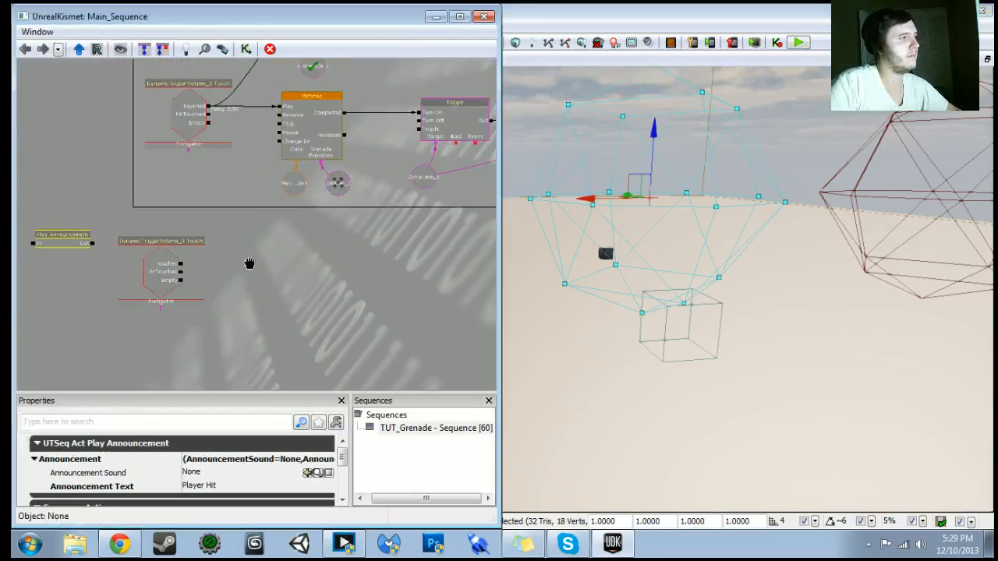
{"action": "right_click", "coordinate": [251, 241]}
{"action": "mouse_move", "coordinate": [308, 257]}
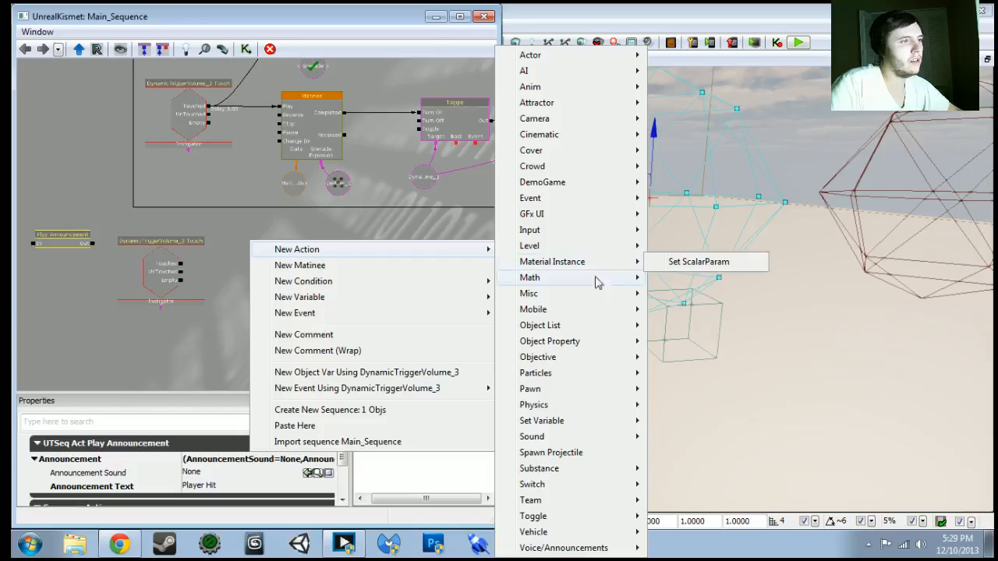
{"action": "mouse_move", "coordinate": [578, 301]}
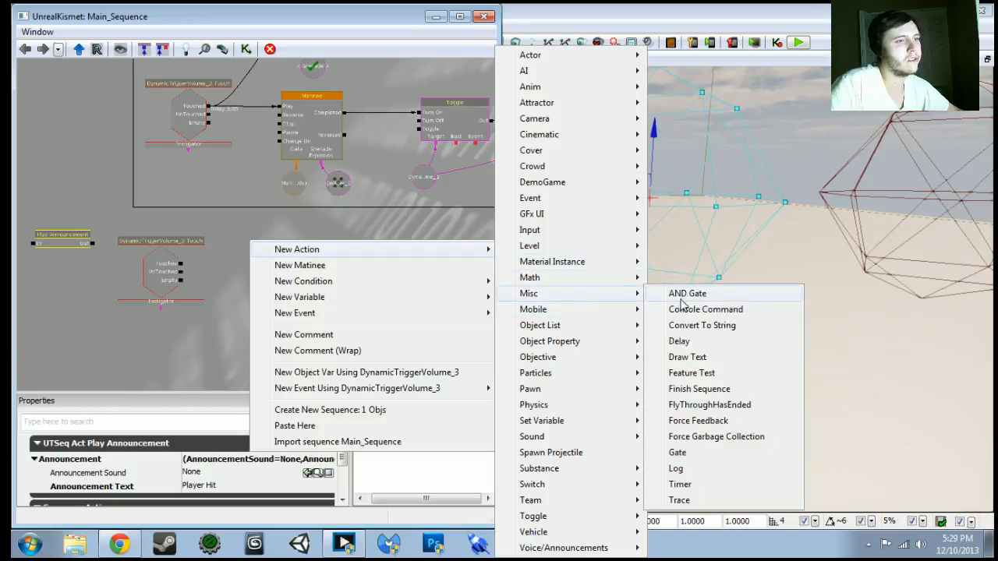
{"action": "left_click", "coordinate": [702, 505]}
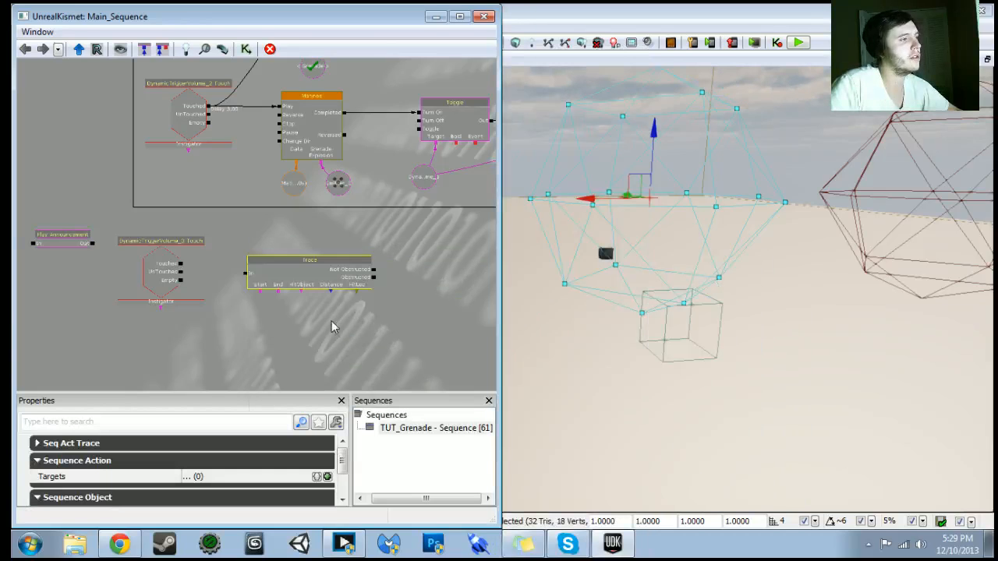
{"action": "scroll", "coordinate": [332, 323], "scroll_direction": "up", "scroll_amount": 2}
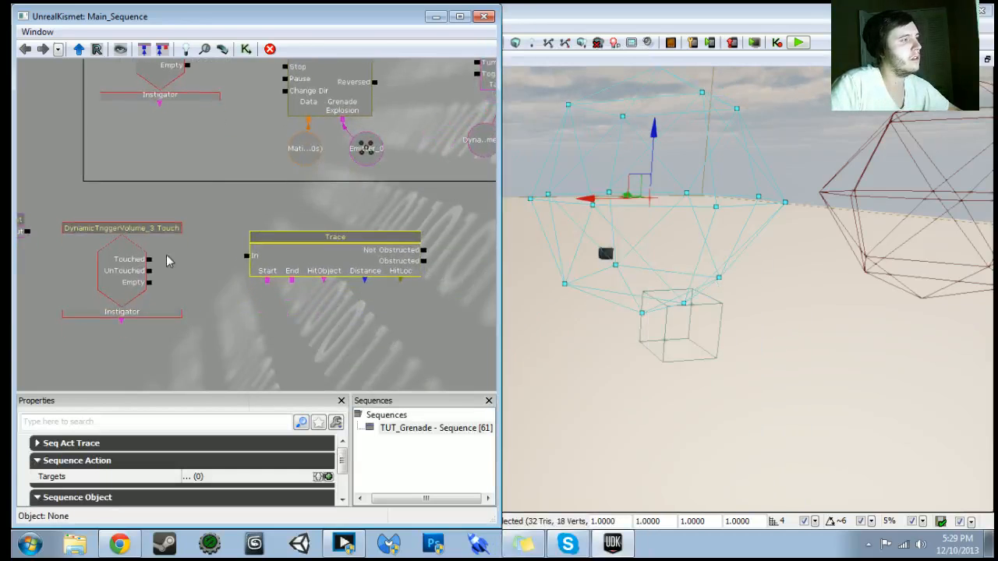
{"action": "left_click_drag", "start_coordinate": [150, 260], "coordinate": [227, 265]}
{"action": "left_click_drag", "start_coordinate": [244, 261], "coordinate": [244, 257]}
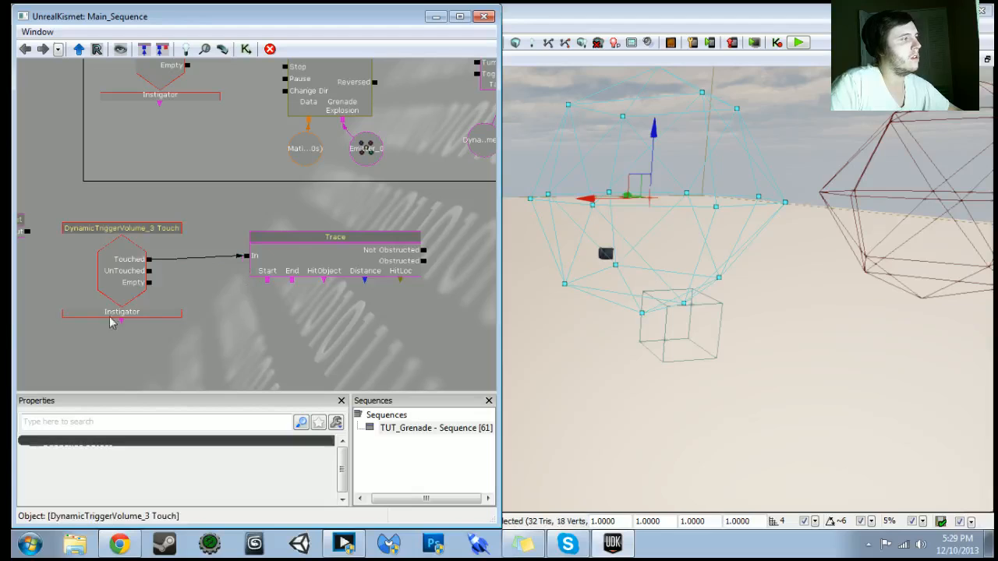
- Give the Trace a new DynamicTriggerVolume_3 object variable as Start and a new empty variable on the Touch event's Instigator as End
{"action": "right_click", "coordinate": [121, 319]}
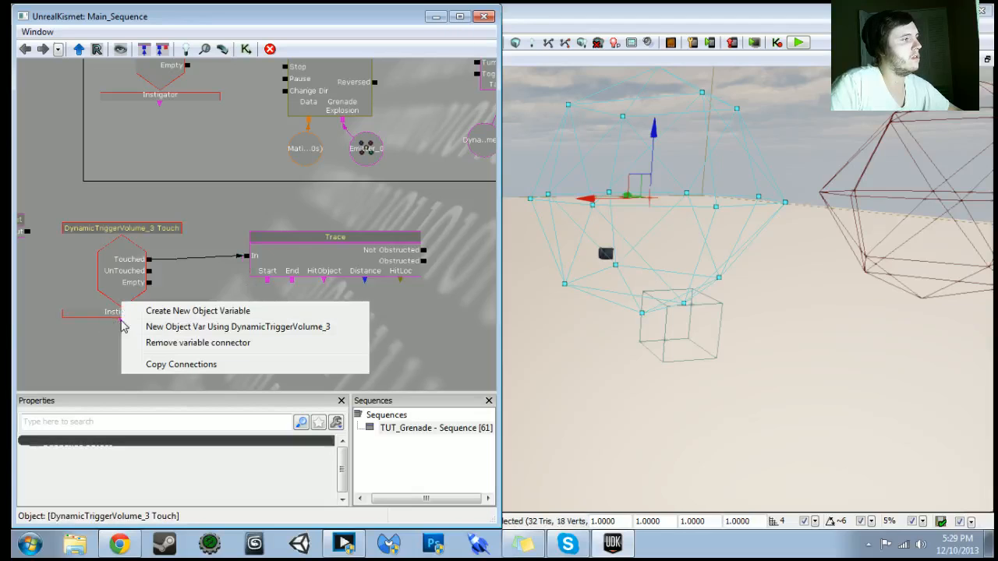
{"action": "left_click", "coordinate": [174, 311]}
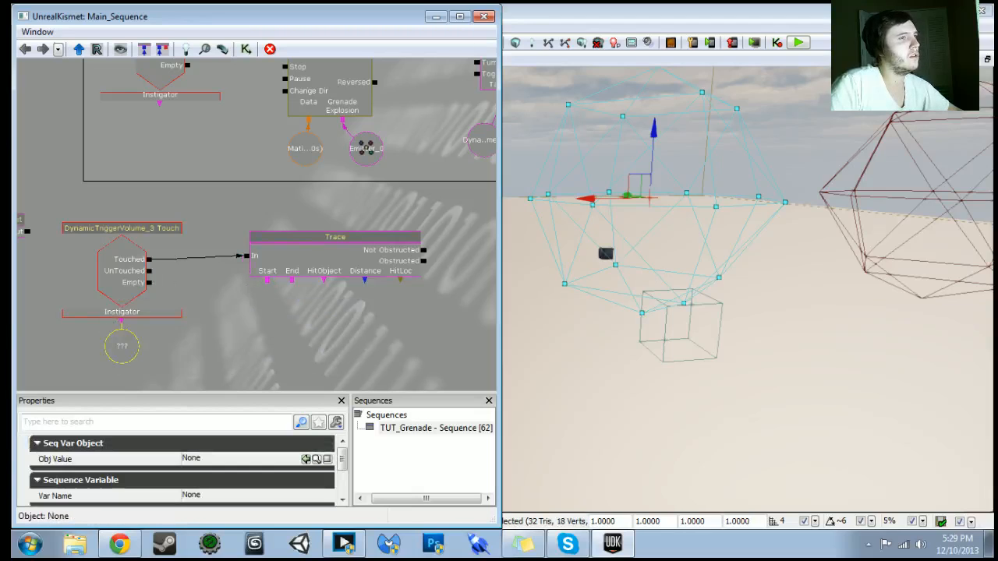
{"action": "right_click", "coordinate": [268, 281]}
{"action": "left_click", "coordinate": [327, 285]}
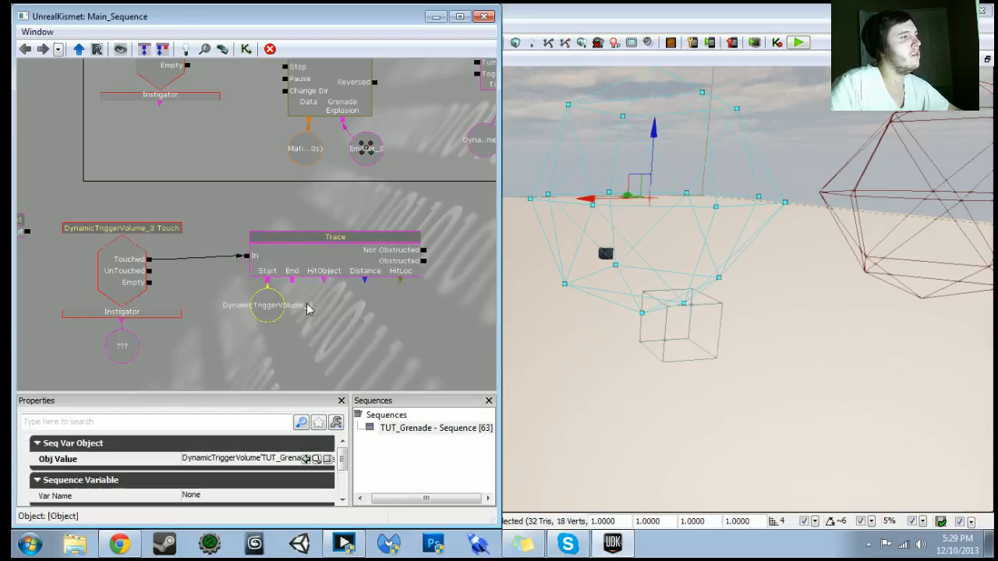
{"action": "left_click_drag", "start_coordinate": [293, 282], "coordinate": [130, 334]}
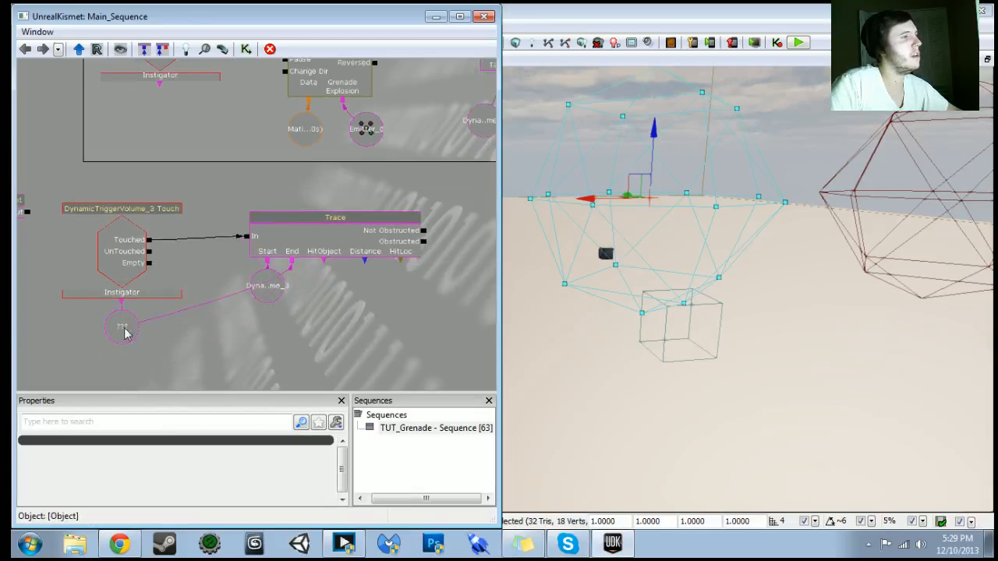
- Create a new Float variable below the empty object variable in the group of named variables beside Level Loaded
{"action": "scroll", "coordinate": [289, 350], "scroll_direction": "down", "scroll_amount": 4}
{"action": "left_click_drag", "start_coordinate": [234, 102], "coordinate": [285, 325]}
{"action": "scroll", "coordinate": [196, 259], "scroll_direction": "up", "scroll_amount": 7}
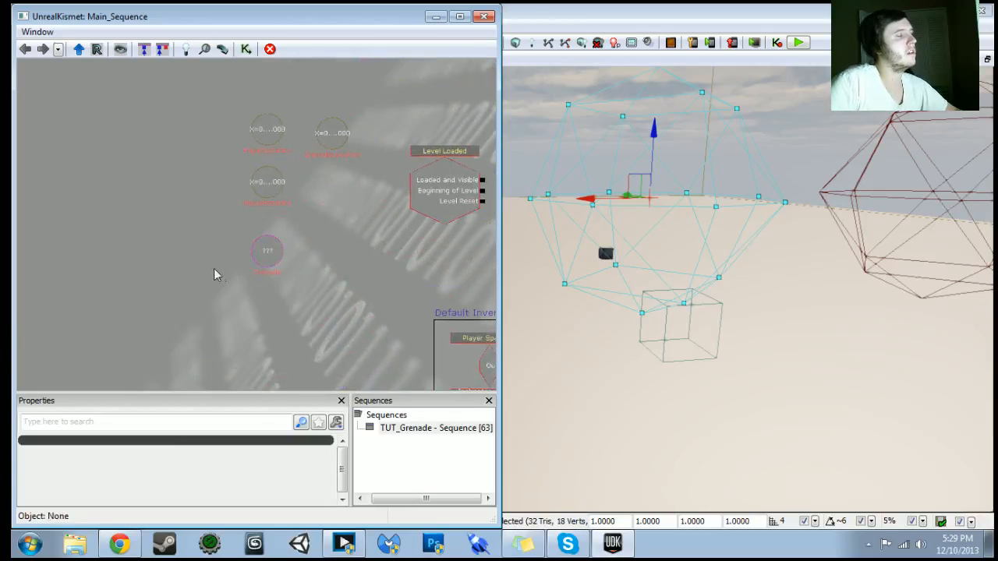
{"action": "right_click", "coordinate": [249, 314]}
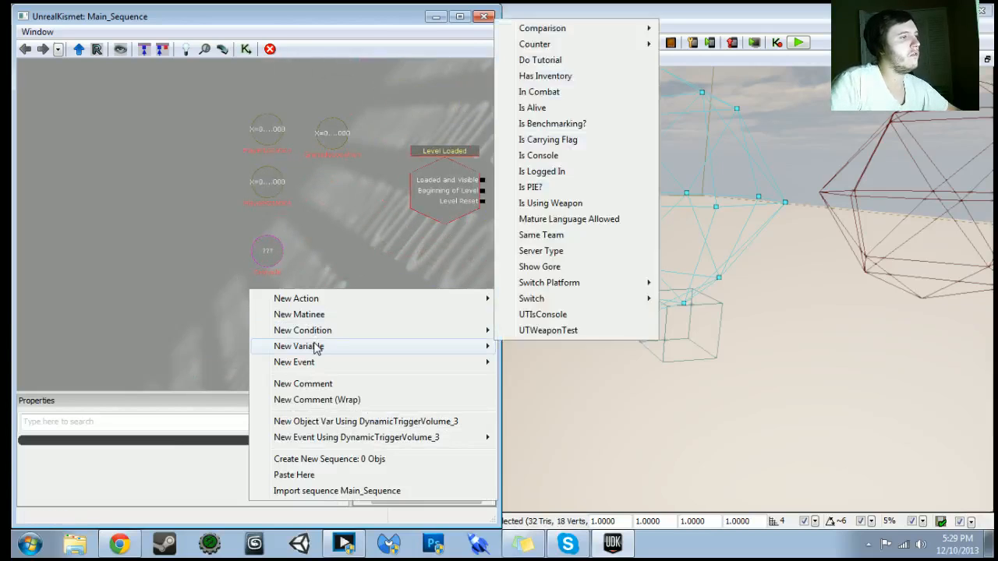
{"action": "mouse_move", "coordinate": [317, 348]}
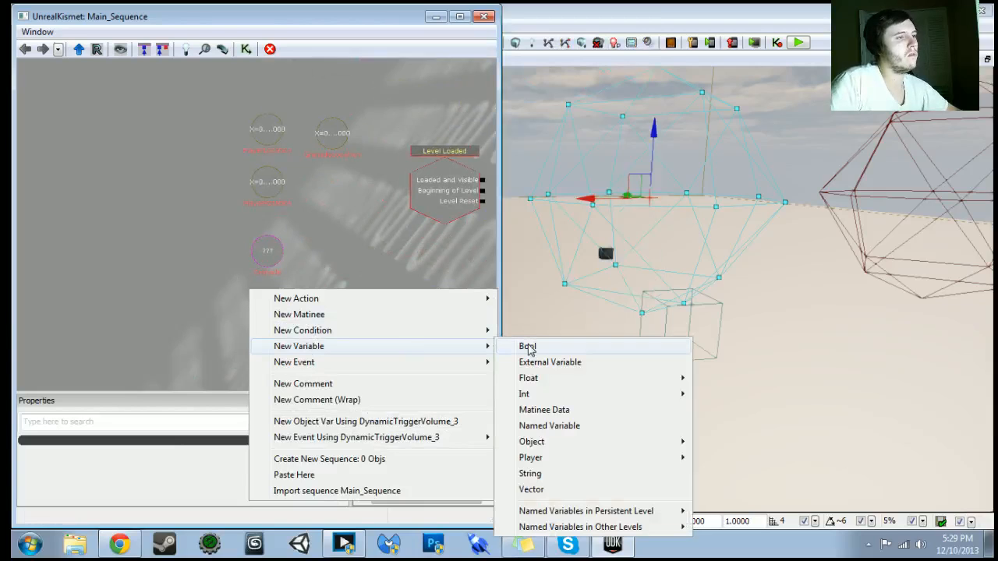
{"action": "mouse_move", "coordinate": [672, 378]}
{"action": "left_click", "coordinate": [724, 380]}
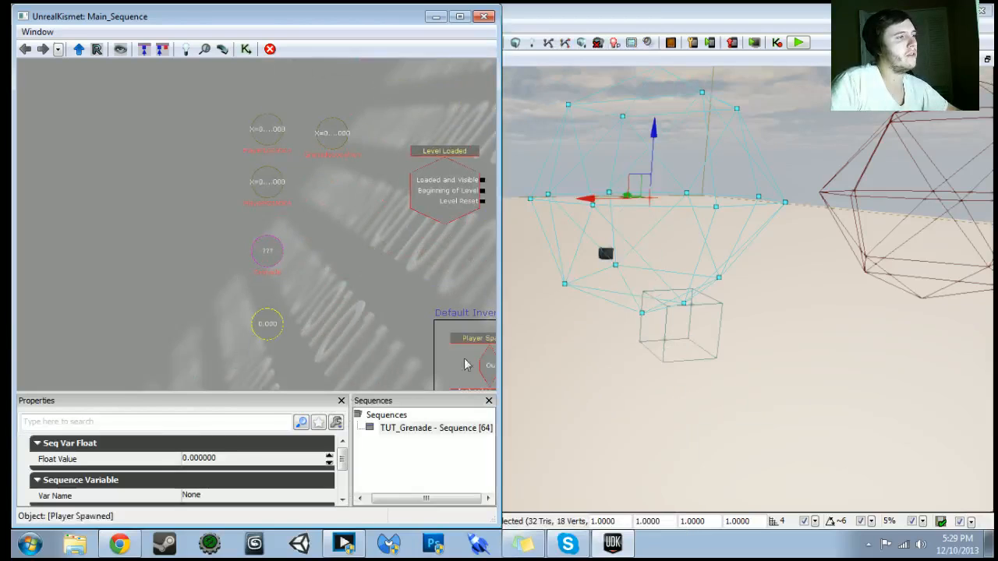
- Name the new float variable Distance and move it slightly closer to the object variable above it
{"action": "left_click", "coordinate": [234, 493]}
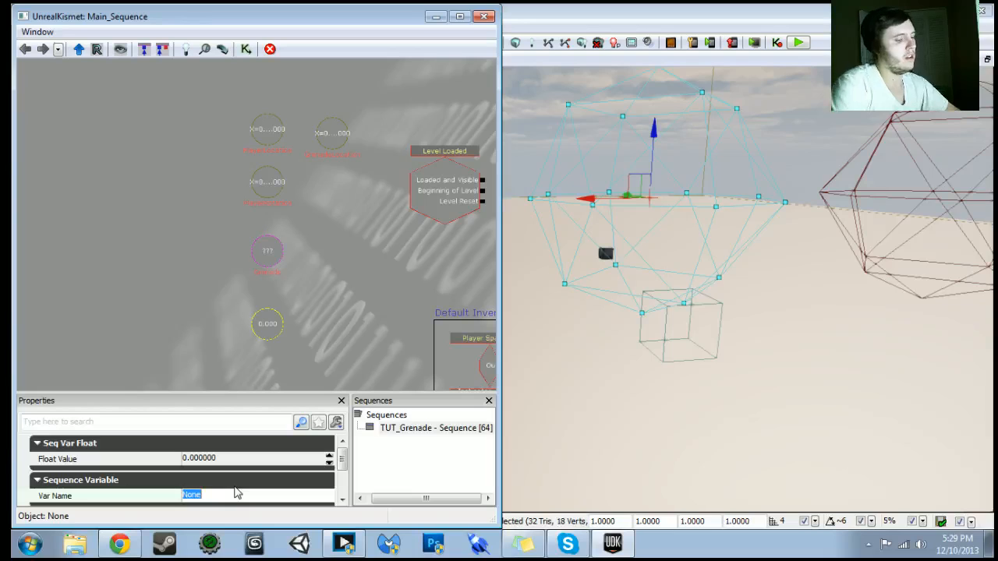
{"action": "type", "text": "Distance"}
{"action": "key", "text": "Return"}
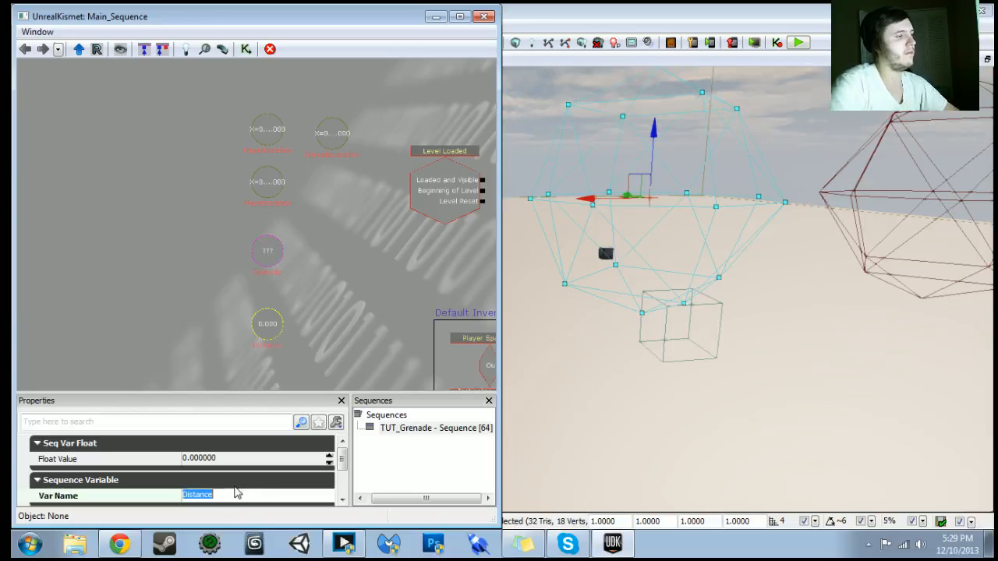
{"action": "left_click_drag", "start_coordinate": [277, 341], "coordinate": [265, 325]}
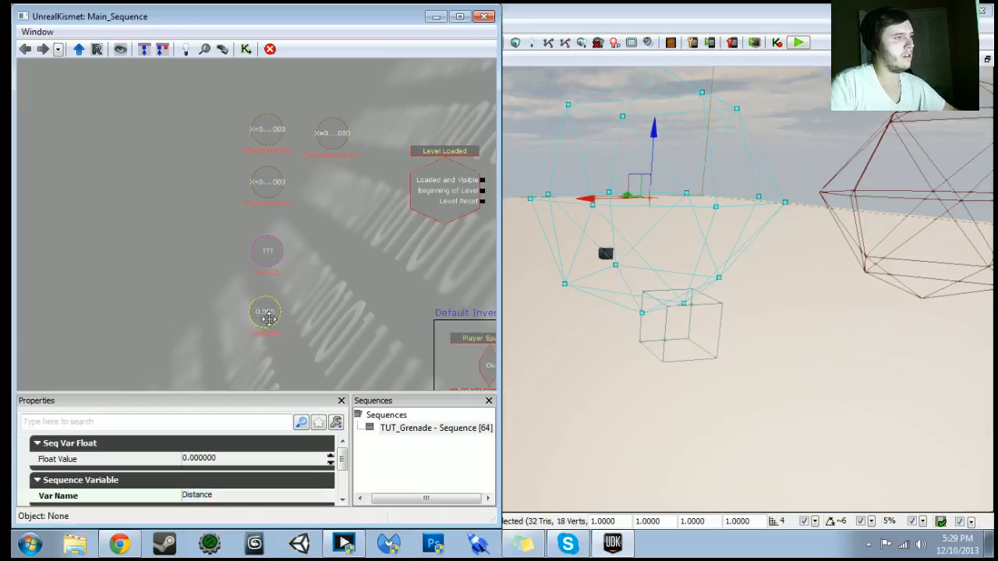
- Add a Named Variable beneath the Trace action of the DynamicTriggerVolume_3 Touch event
{"action": "scroll", "coordinate": [262, 316], "scroll_direction": "down", "scroll_amount": 4}
{"action": "left_click_drag", "start_coordinate": [371, 374], "coordinate": [223, 117]}
{"action": "left_click_drag", "start_coordinate": [224, 343], "coordinate": [233, 238]}
{"action": "scroll", "coordinate": [234, 239], "scroll_direction": "up", "scroll_amount": 6}
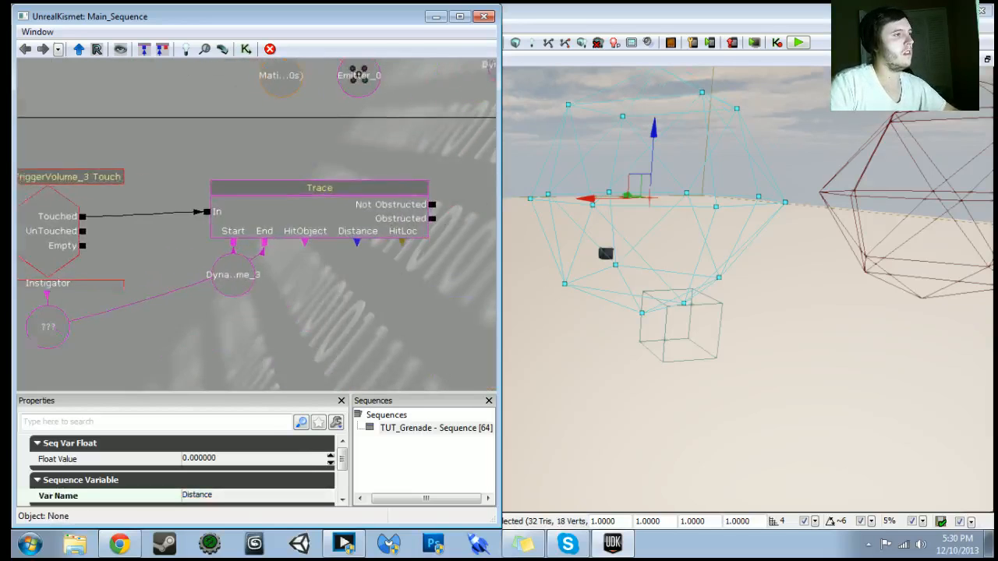
{"action": "right_click", "coordinate": [289, 234]}
{"action": "mouse_move", "coordinate": [338, 288]}
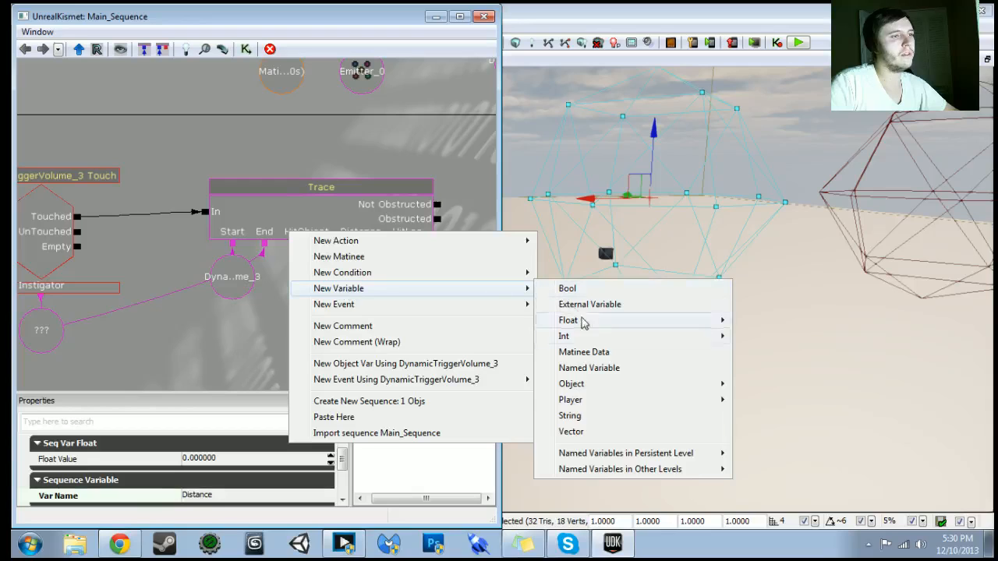
{"action": "left_click", "coordinate": [597, 370]}
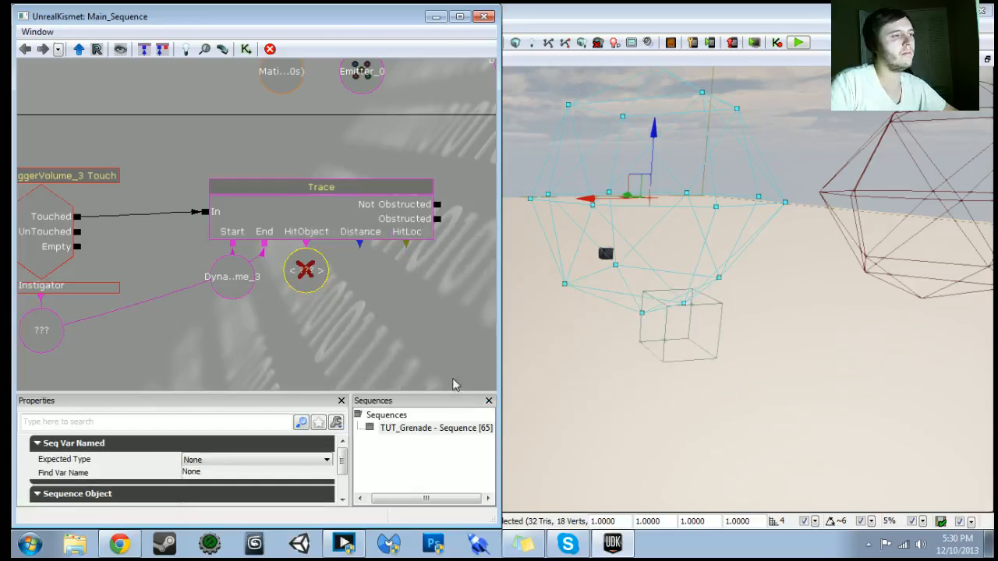
- Set the named variable's Expected Type to SeqVar_Float and its Find Var Name to Distance
{"action": "left_click", "coordinate": [257, 444]}
{"action": "left_click", "coordinate": [251, 454]}
{"action": "left_click", "coordinate": [248, 443]}
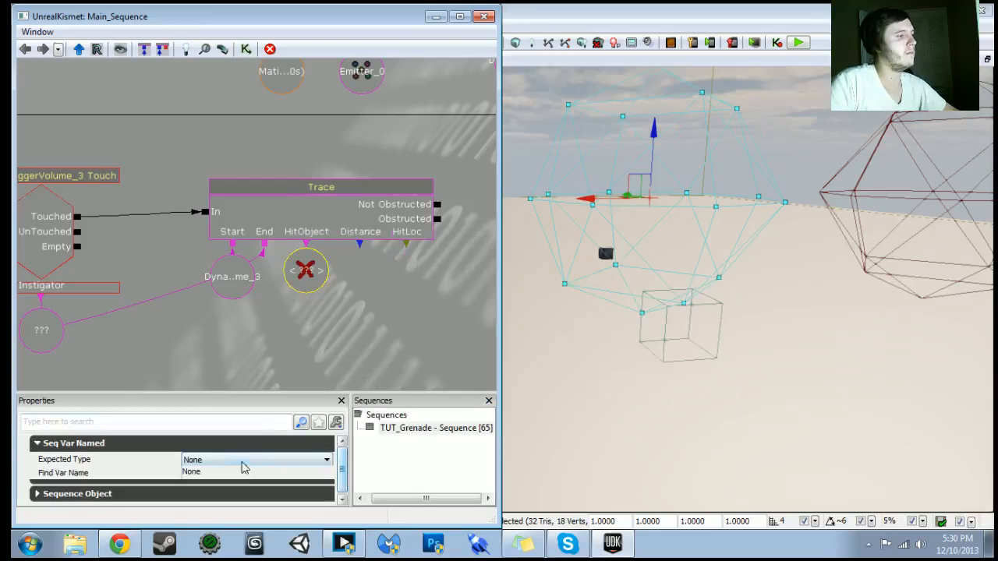
{"action": "left_click", "coordinate": [246, 460]}
{"action": "left_click", "coordinate": [206, 353]}
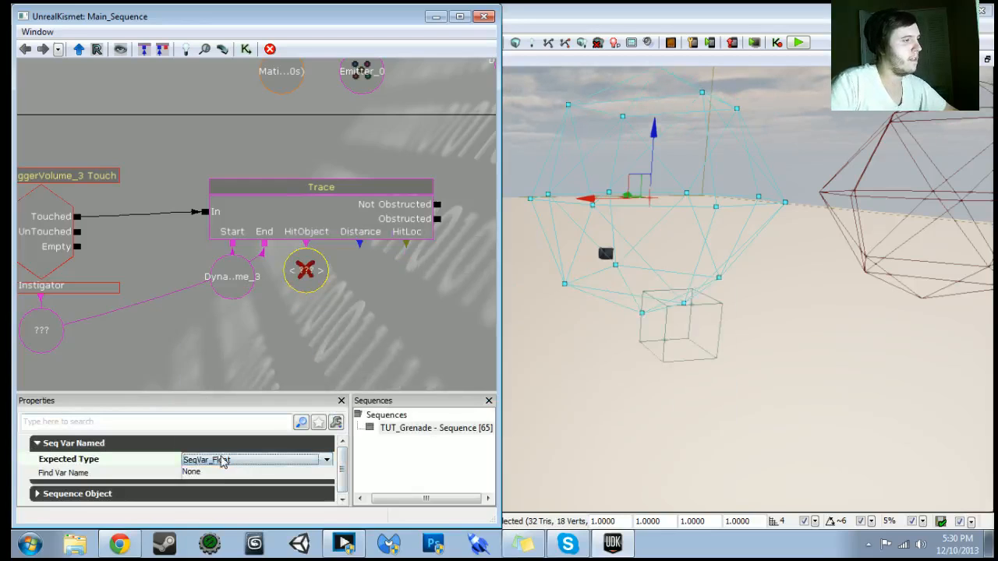
{"action": "left_click", "coordinate": [220, 473]}
{"action": "type", "text": "Distance"}
{"action": "key", "text": "Return"}
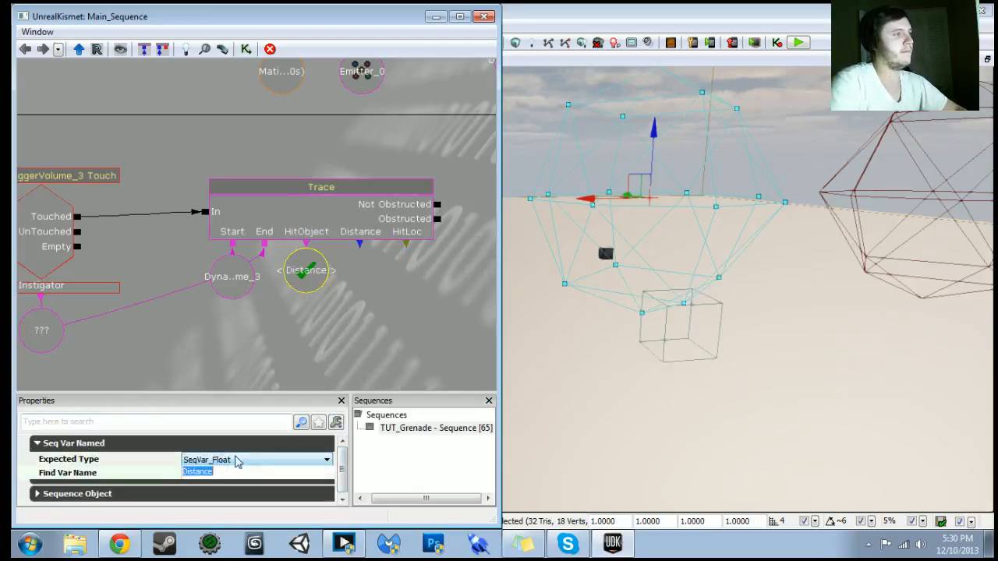
- Move the Distance named variable under the Trace's Distance connector and link the two
{"action": "left_click_drag", "start_coordinate": [308, 271], "coordinate": [332, 297]}
{"action": "mouse_move", "coordinate": [359, 244]}
{"action": "left_mouse_down"}
{"action": "mouse_move", "coordinate": [335, 312]}
{"action": "mouse_move", "coordinate": [286, 306]}
{"action": "mouse_move", "coordinate": [292, 293]}
{"action": "left_mouse_up"}
{"action": "scroll", "coordinate": [383, 301], "scroll_direction": "down", "scroll_amount": 1}
{"action": "left_click", "coordinate": [282, 309]}
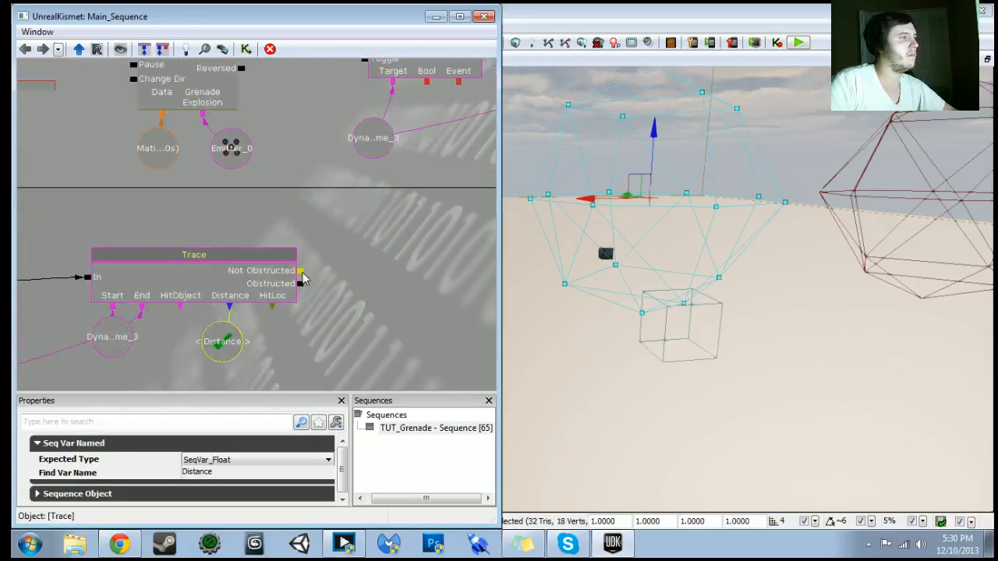
- Add an Activate Remote Event action in the free space beside the Trace outputs and enter its Event Name
{"action": "scroll", "coordinate": [331, 332], "scroll_direction": "down", "scroll_amount": 1}
{"action": "left_click_drag", "start_coordinate": [331, 332], "coordinate": [383, 320]}
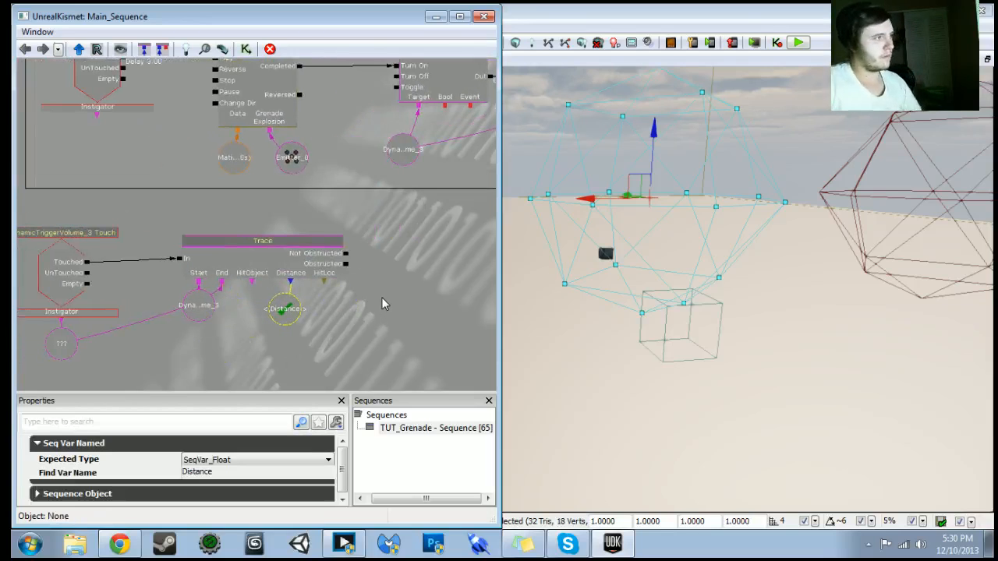
{"action": "left_click_drag", "start_coordinate": [391, 254], "coordinate": [269, 259]}
{"action": "right_click", "coordinate": [271, 241]}
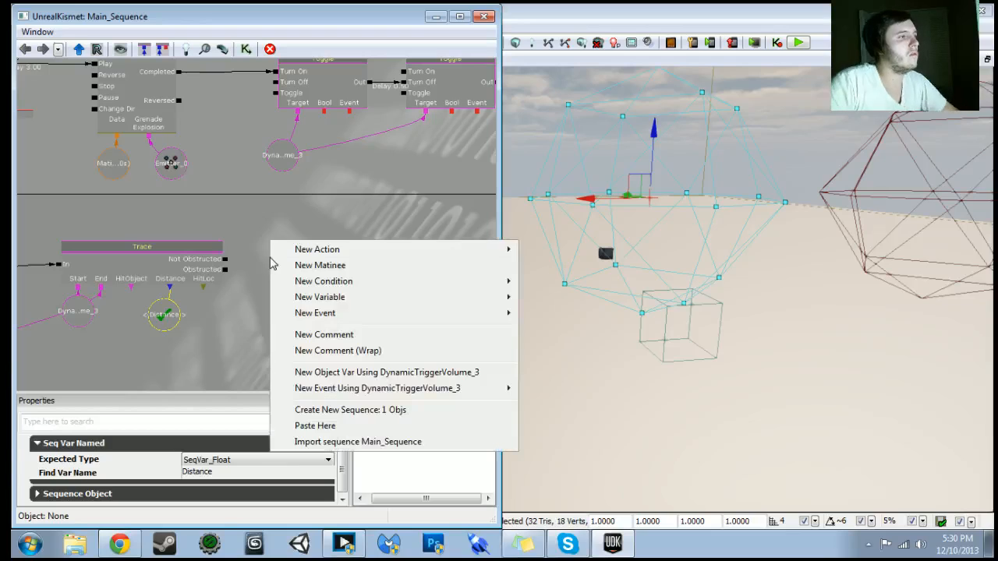
{"action": "mouse_move", "coordinate": [329, 257]}
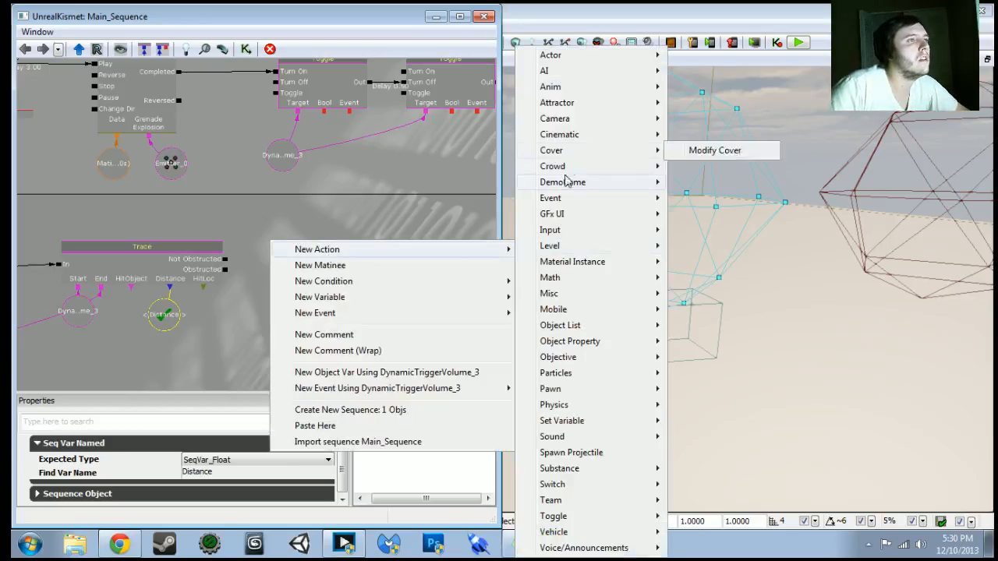
{"action": "mouse_move", "coordinate": [567, 201]}
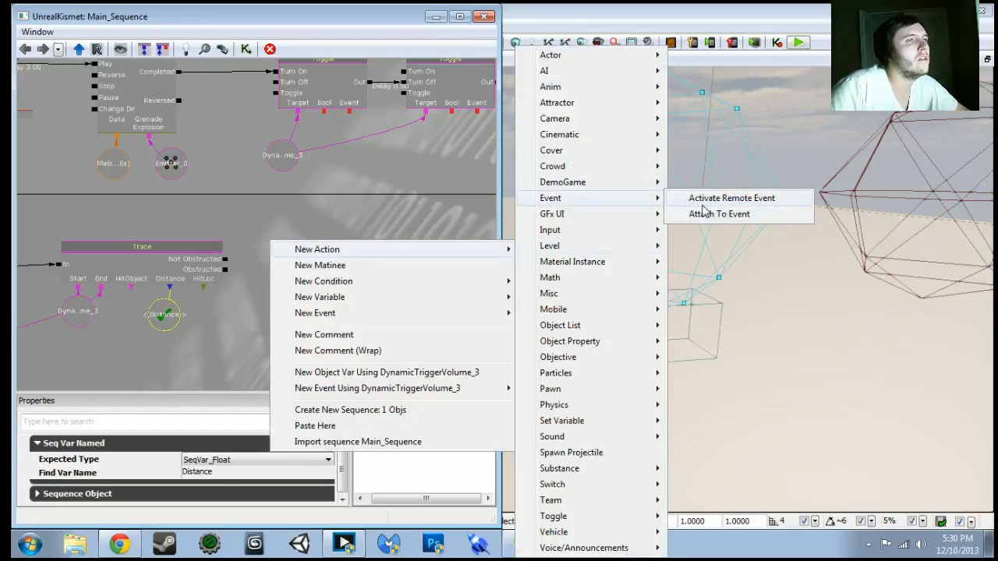
{"action": "left_click", "coordinate": [704, 199]}
{"action": "left_click", "coordinate": [230, 474]}
{"action": "type", "text": "D"}
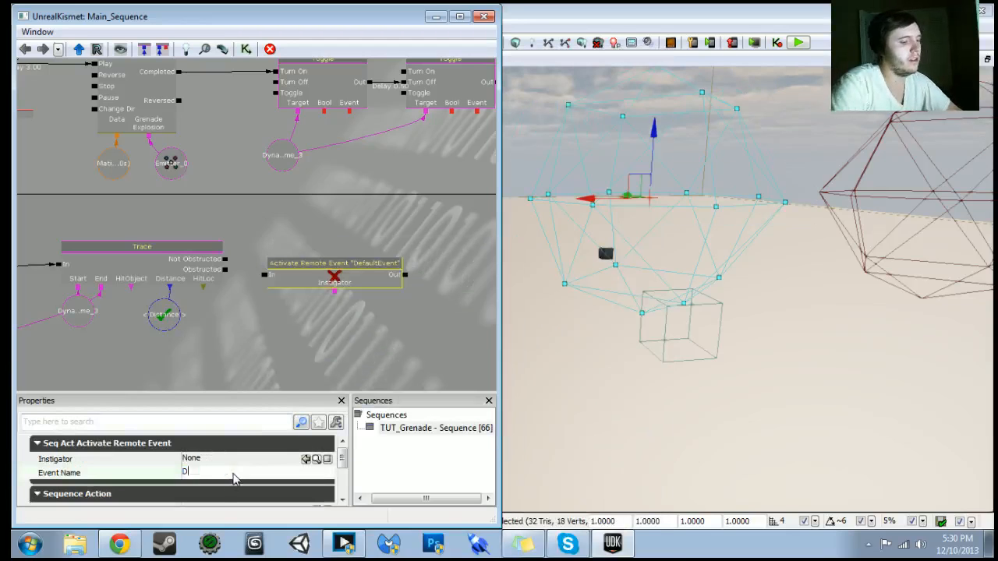
- Set the Activate Remote Event action's event name to DamageDealing and connect both Trace outputs to its input
{"action": "type", "text": "amageDealing"}
{"action": "key", "text": "Return"}
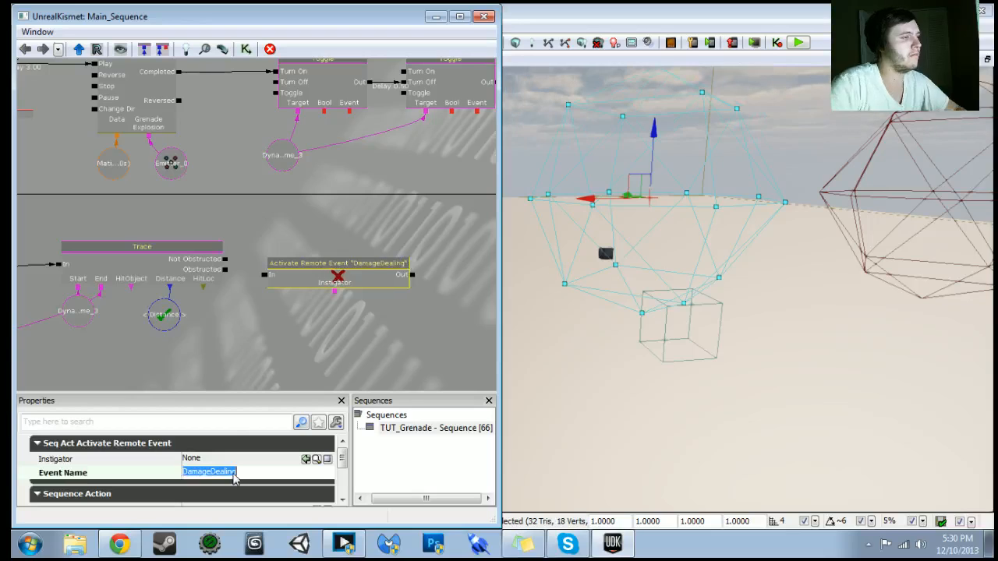
{"action": "mouse_move", "coordinate": [225, 259]}
{"action": "left_mouse_down"}
{"action": "mouse_move", "coordinate": [259, 269]}
{"action": "mouse_move", "coordinate": [258, 278]}
{"action": "mouse_move", "coordinate": [319, 283]}
{"action": "mouse_move", "coordinate": [327, 271]}
{"action": "left_mouse_up"}
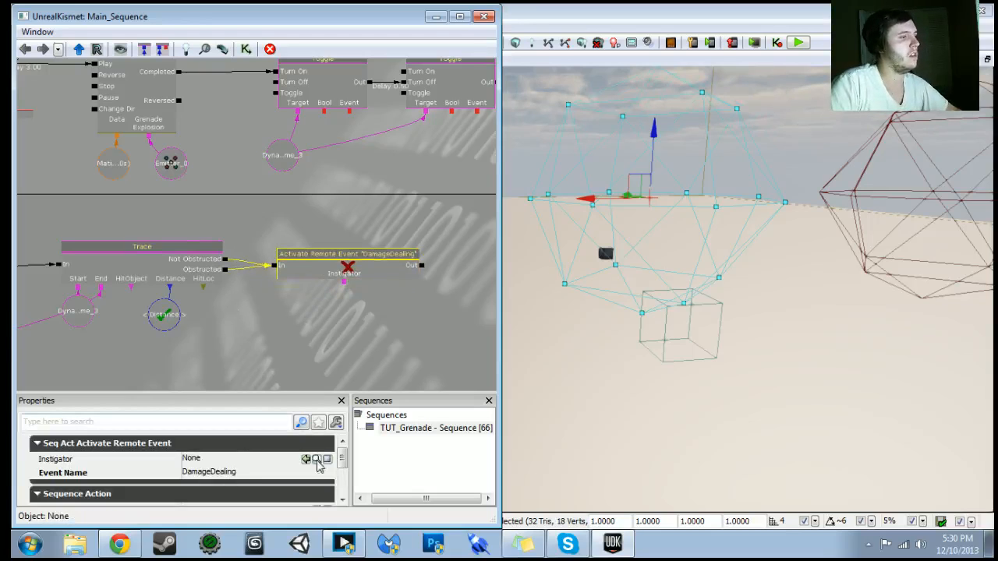
- Add a Remote Event below the DynamicTriggerVolume_3 touch event and set its event name to DamageDealing
{"action": "scroll", "coordinate": [346, 505], "scroll_direction": "down", "scroll_amount": 4}
{"action": "left_click_drag", "start_coordinate": [272, 350], "coordinate": [184, 313]}
{"action": "right_click", "coordinate": [184, 316]}
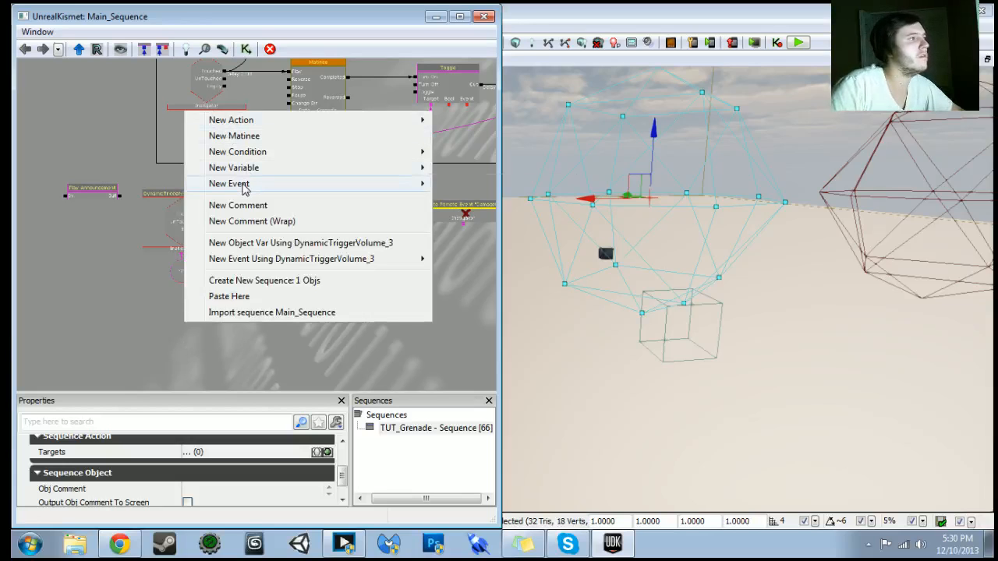
{"action": "mouse_move", "coordinate": [245, 187]}
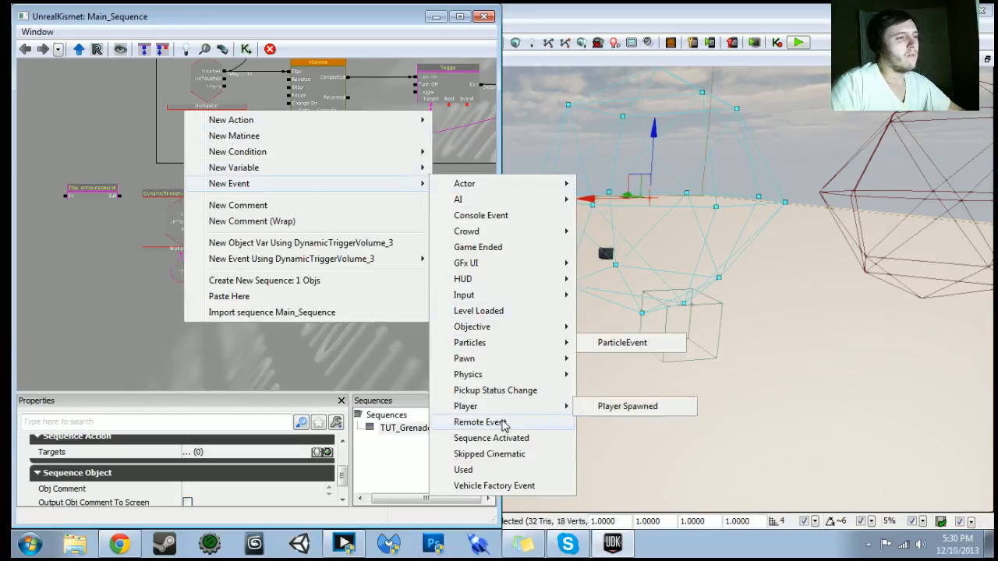
{"action": "left_click", "coordinate": [481, 422]}
{"action": "left_click_drag", "start_coordinate": [216, 360], "coordinate": [165, 331]}
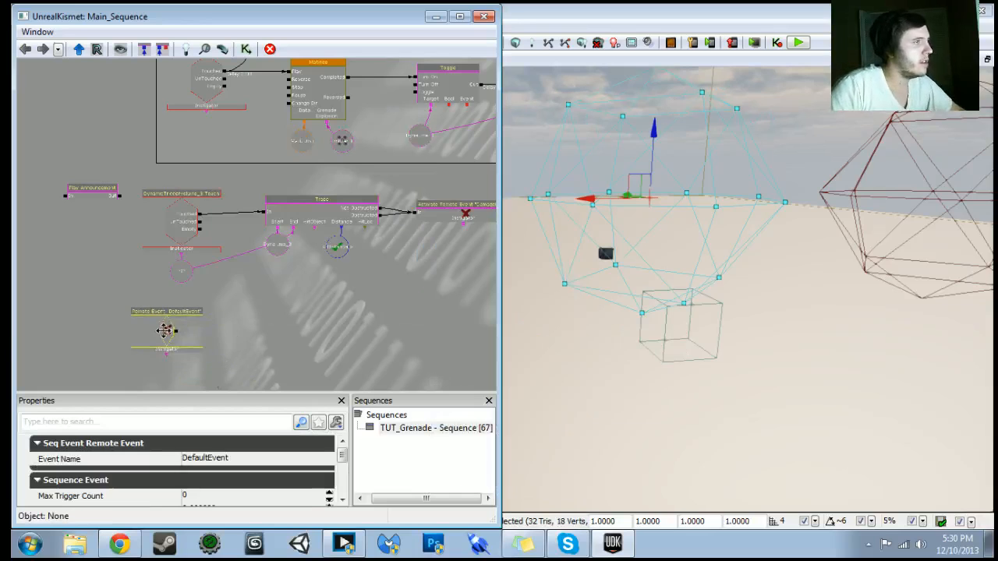
{"action": "left_click", "coordinate": [209, 457]}
{"action": "type", "text": "DamageDealing"}
{"action": "key", "text": "Return"}
{"action": "left_click", "coordinate": [448, 209]}
{"action": "key", "text": "Delete"}
- Add a Compare Float condition to the right of the DamageDealing remote event
{"action": "left_click_drag", "start_coordinate": [271, 329], "coordinate": [249, 291]}
{"action": "scroll", "coordinate": [320, 312], "scroll_direction": "up", "scroll_amount": 3}
{"action": "right_click", "coordinate": [249, 269]}
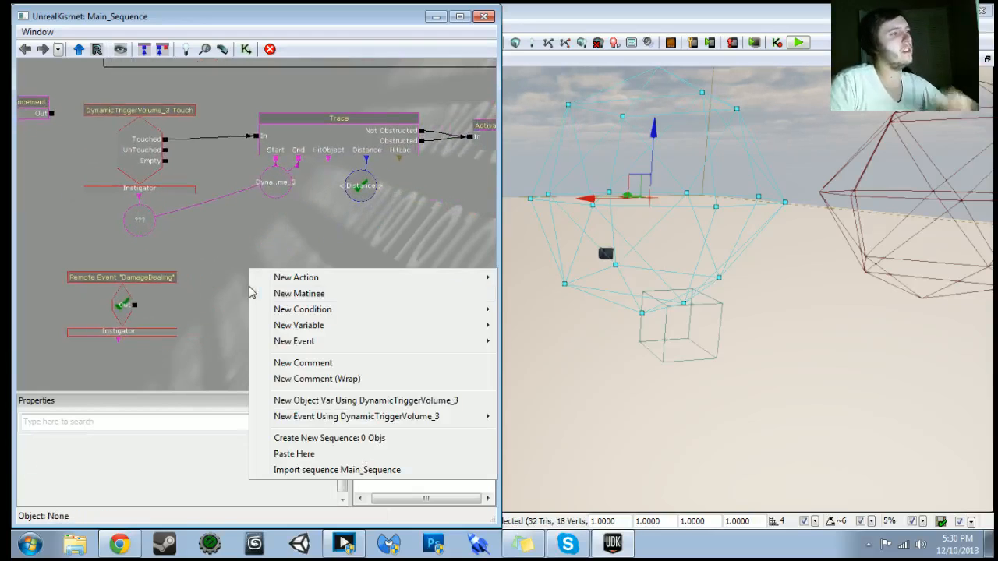
{"action": "mouse_move", "coordinate": [279, 310]}
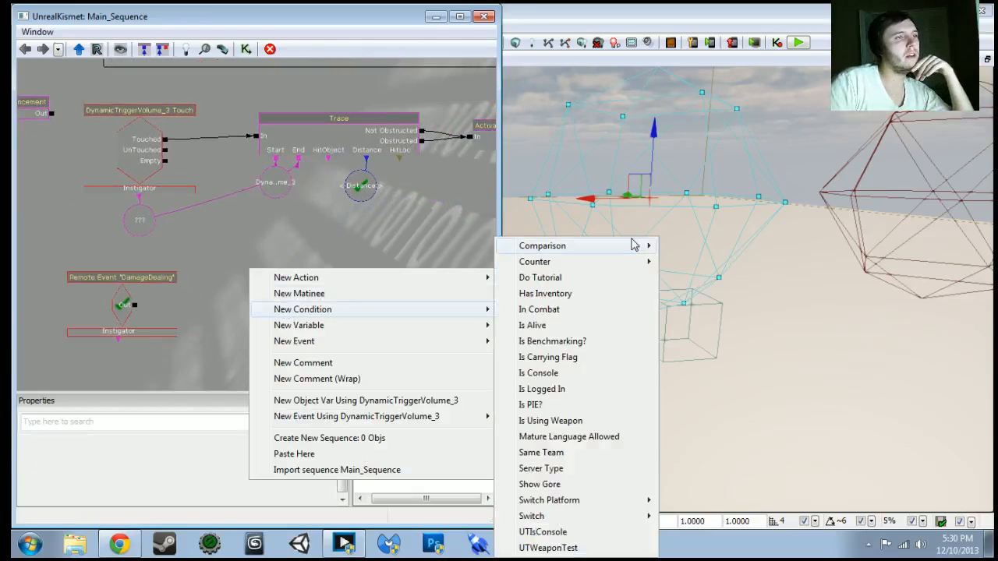
{"action": "mouse_move", "coordinate": [632, 245]}
{"action": "left_click", "coordinate": [691, 260]}
{"action": "left_click_drag", "start_coordinate": [262, 327], "coordinate": [285, 282]}
{"action": "scroll", "coordinate": [315, 238], "scroll_direction": "up", "scroll_amount": 2}
- Duplicate the Distance named variable, place the copy below Compare Float, and connect it to the A input
{"action": "left_click_drag", "start_coordinate": [363, 203], "coordinate": [336, 190]}
{"action": "left_click", "coordinate": [339, 175]}
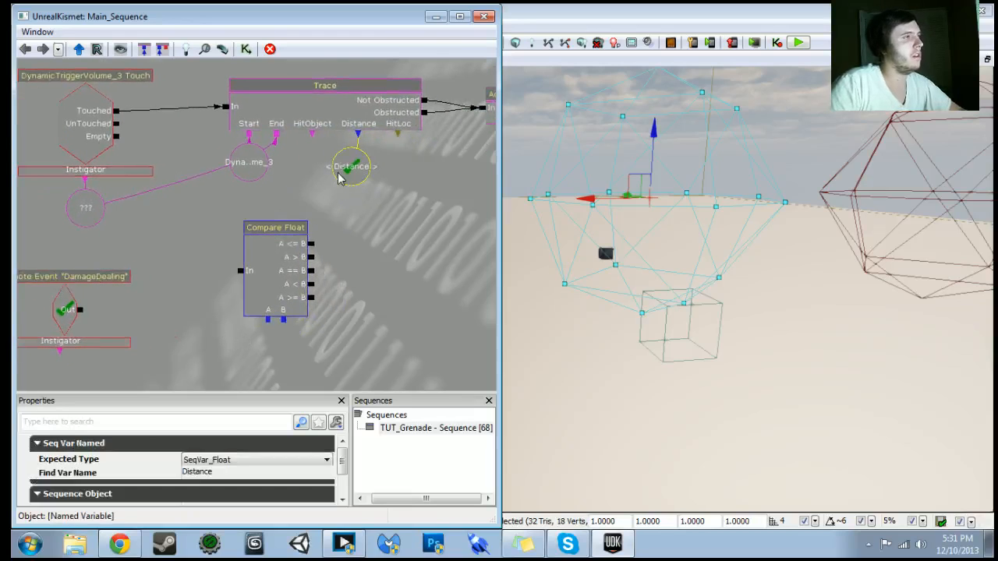
{"action": "key", "text": "ctrl+c"}
{"action": "key", "text": "ctrl+v"}
{"action": "left_click_drag", "start_coordinate": [350, 297], "coordinate": [357, 222]}
{"action": "left_click_drag", "start_coordinate": [269, 172], "coordinate": [250, 289]}
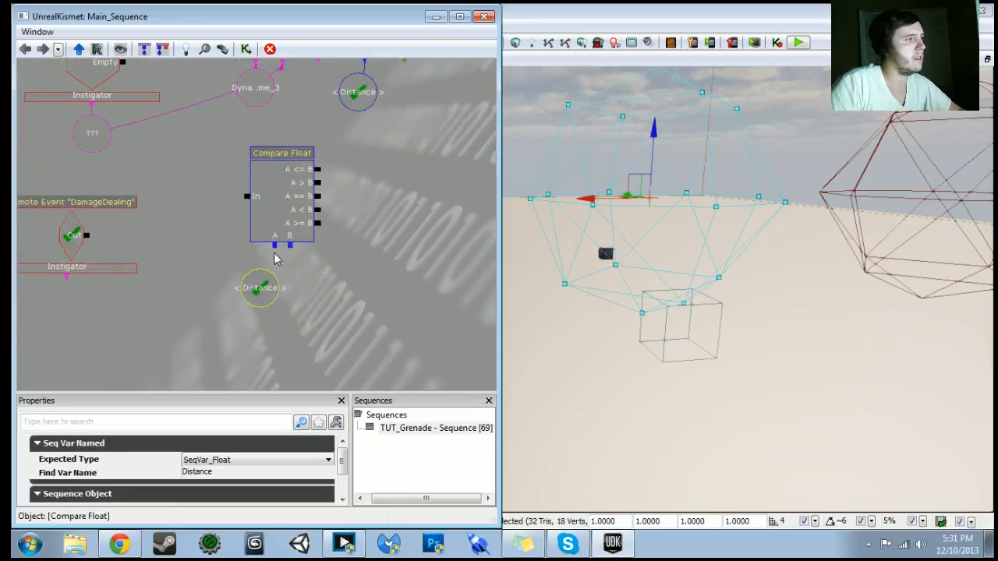
{"action": "left_click_drag", "start_coordinate": [273, 246], "coordinate": [260, 287]}
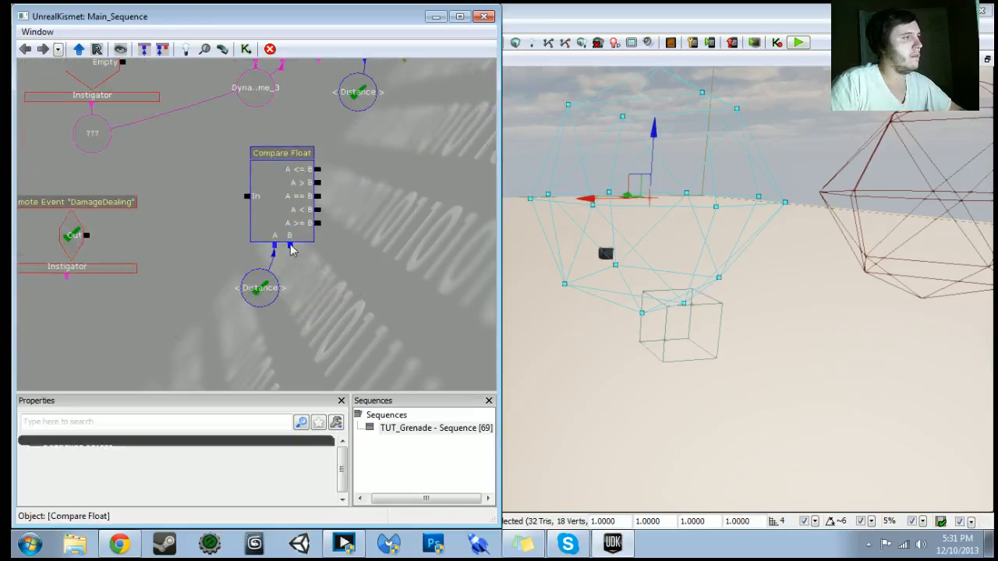
- Create a float variable of 32 on Compare Float's B input and connect the DamageDealing remote event's output to Compare Float
{"action": "right_click", "coordinate": [290, 247]}
{"action": "left_click", "coordinate": [314, 232]}
{"action": "left_click_drag", "start_coordinate": [297, 284], "coordinate": [316, 293]}
{"action": "left_click", "coordinate": [209, 459]}
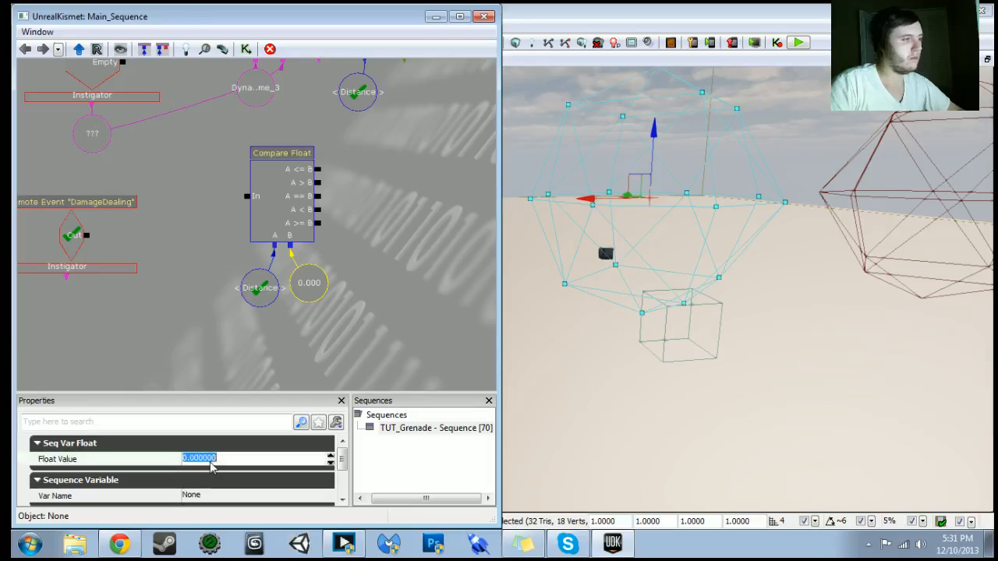
{"action": "type", "text": "32"}
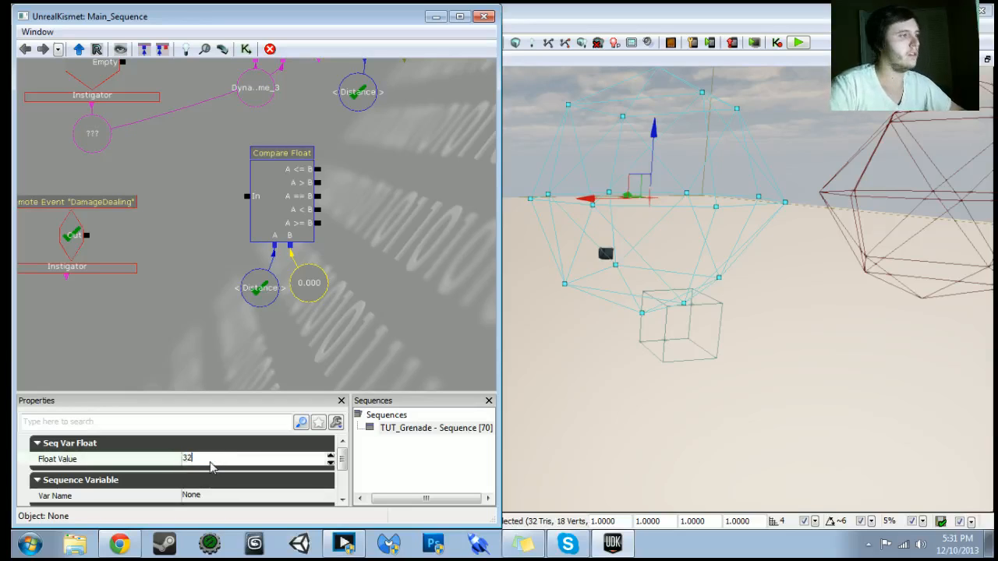
{"action": "key", "text": "Return"}
{"action": "left_click_drag", "start_coordinate": [332, 290], "coordinate": [335, 300], "text": "ctrl"}
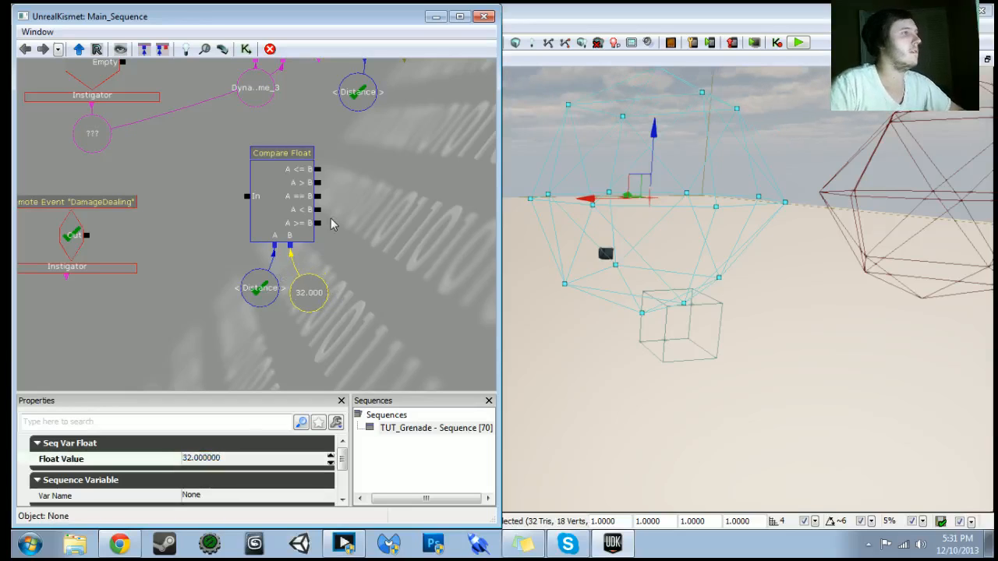
{"action": "left_click_drag", "start_coordinate": [86, 235], "coordinate": [239, 201]}
- Add a Modify Health action beside Compare Float and connect the A <= B output to its input
{"action": "left_click_drag", "start_coordinate": [382, 205], "coordinate": [294, 224]}
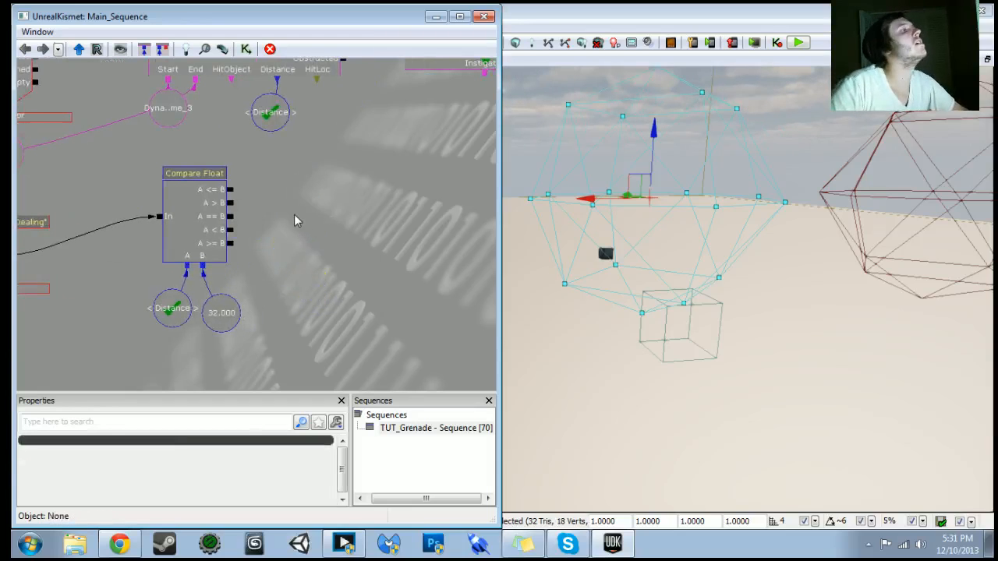
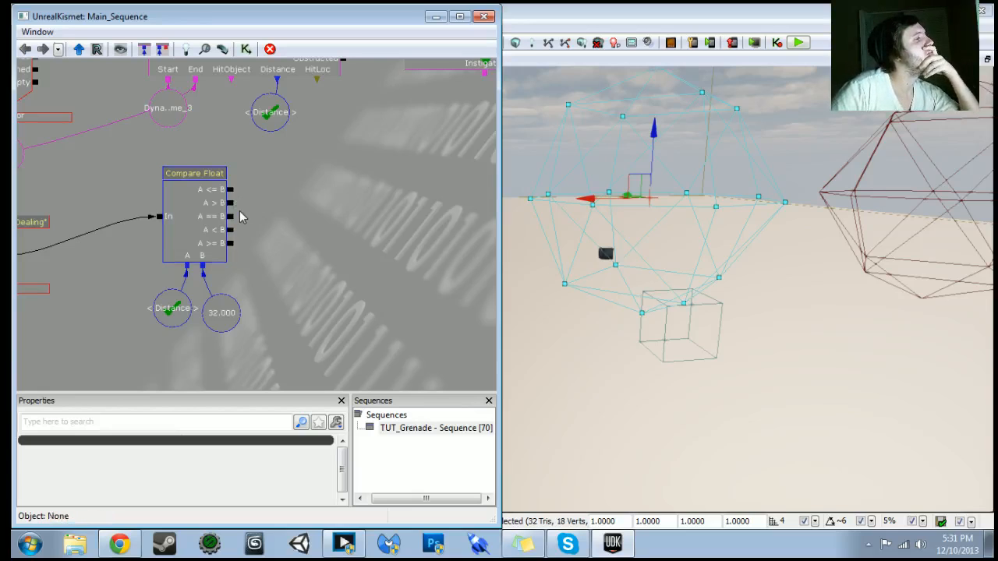
{"action": "left_click_drag", "start_coordinate": [230, 190], "coordinate": [297, 193]}
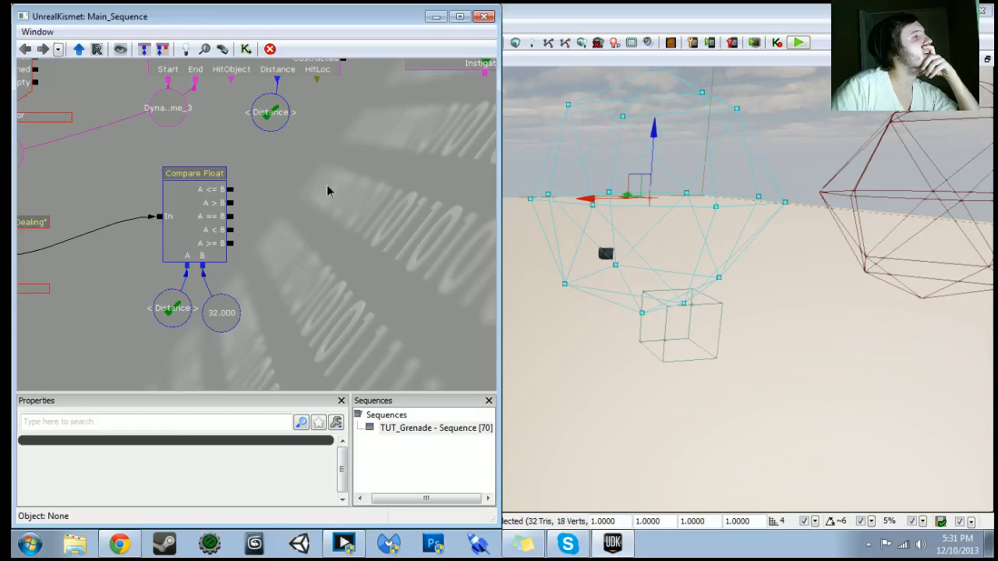
{"action": "right_click", "coordinate": [328, 191]}
{"action": "mouse_move", "coordinate": [439, 182]}
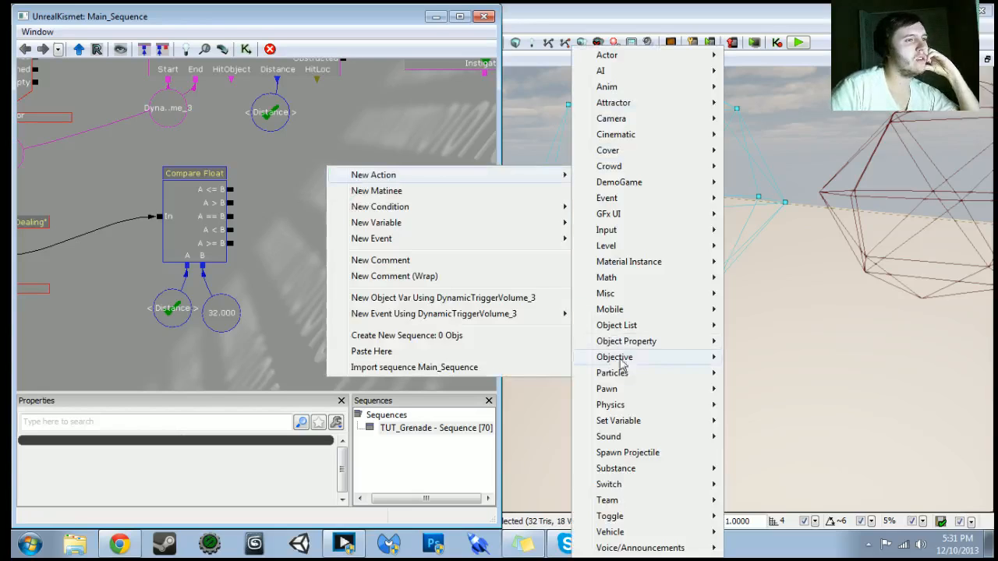
{"action": "mouse_move", "coordinate": [628, 392]}
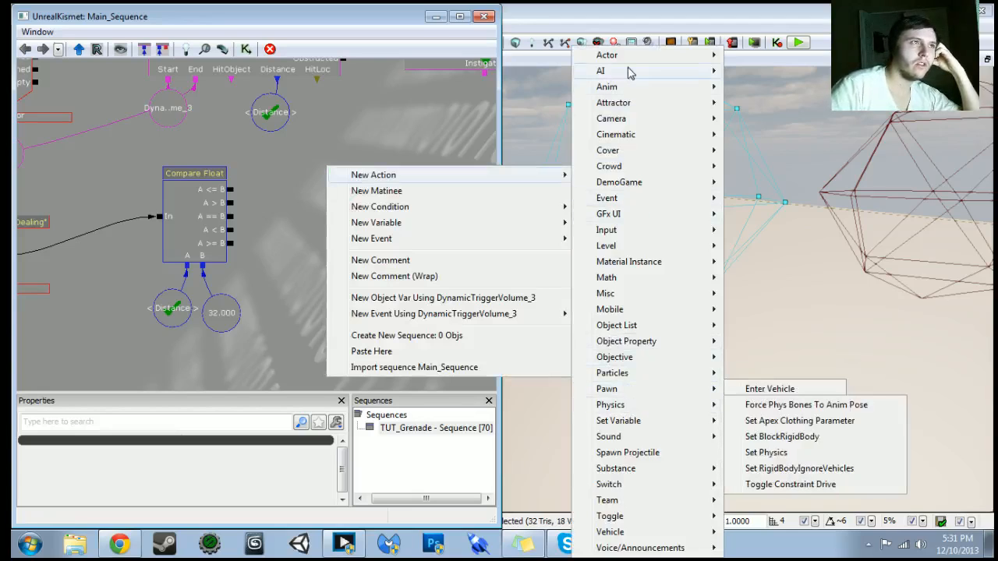
{"action": "mouse_move", "coordinate": [633, 63]}
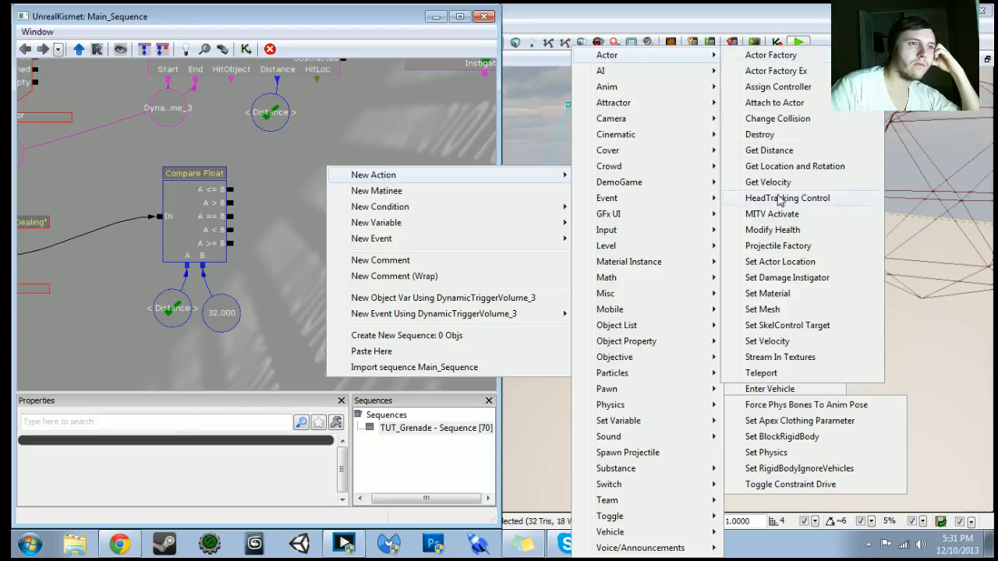
{"action": "left_click", "coordinate": [779, 237]}
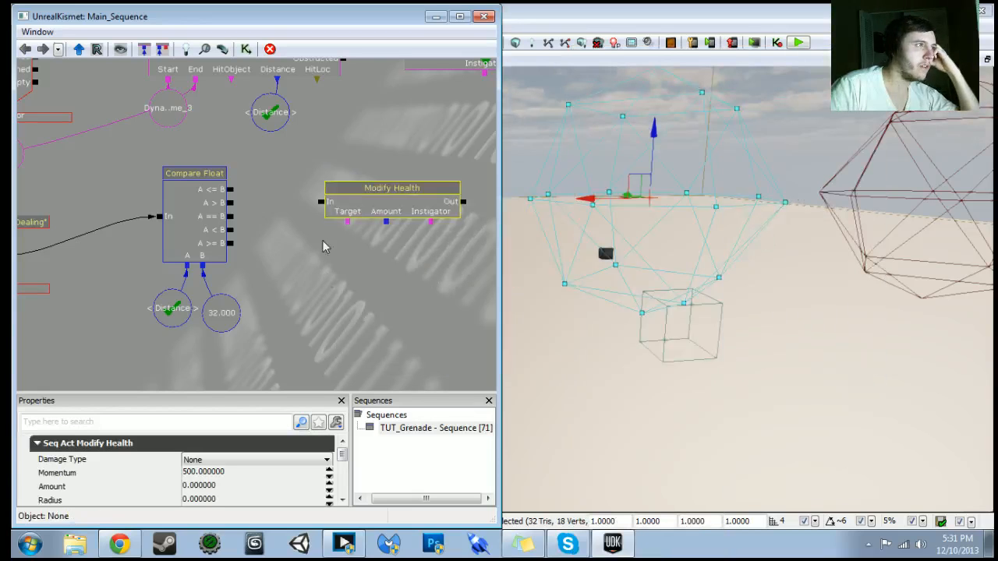
{"action": "left_click_drag", "start_coordinate": [232, 190], "coordinate": [321, 202]}
- Connect Modify Health's Target to the touch event's instigator variable and set the damage type to DmgType_Telefragged
{"action": "mouse_move", "coordinate": [320, 251]}
{"action": "left_mouse_down"}
{"action": "mouse_move", "coordinate": [372, 271]}
{"action": "mouse_move", "coordinate": [82, 186]}
{"action": "left_mouse_up"}
{"action": "scroll", "coordinate": [372, 271], "scroll_direction": "down", "scroll_amount": 1}
{"action": "left_click_drag", "start_coordinate": [317, 282], "coordinate": [203, 256]}
{"action": "scroll", "coordinate": [202, 256], "scroll_direction": "up", "scroll_amount": 2}
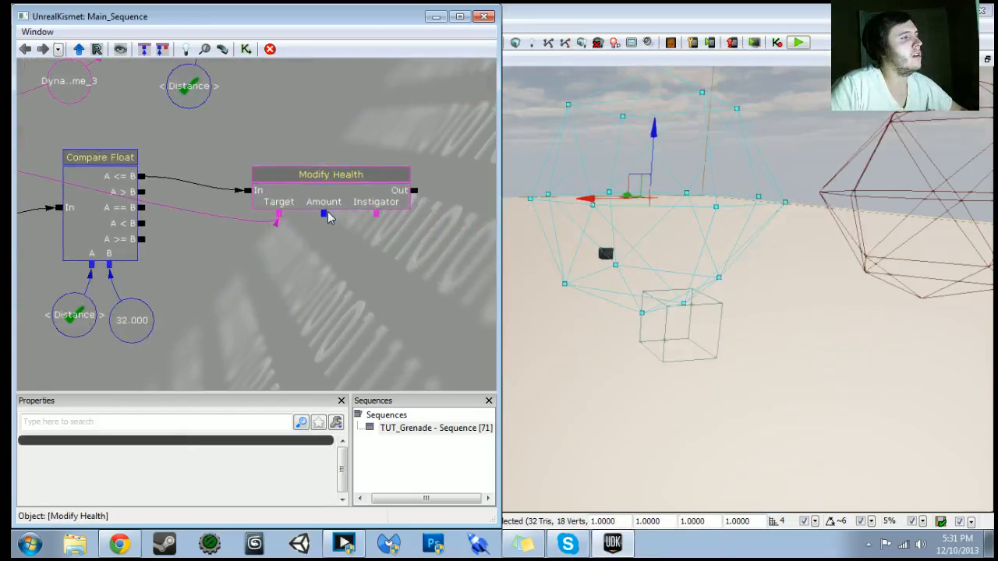
{"action": "left_click", "coordinate": [230, 467]}
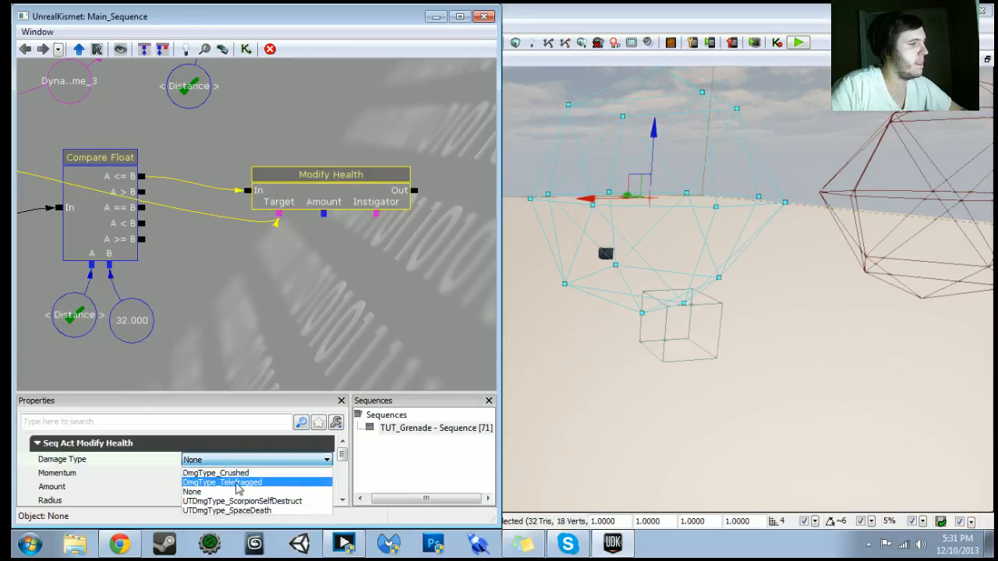
{"action": "left_click", "coordinate": [236, 485]}
- Playtest the level by walking towards the grenade to check the explosion damage, and exit the preview
{"action": "scroll", "coordinate": [260, 338], "scroll_direction": "down", "scroll_amount": 3}
{"action": "left_click_drag", "start_coordinate": [253, 360], "coordinate": [360, 348]}
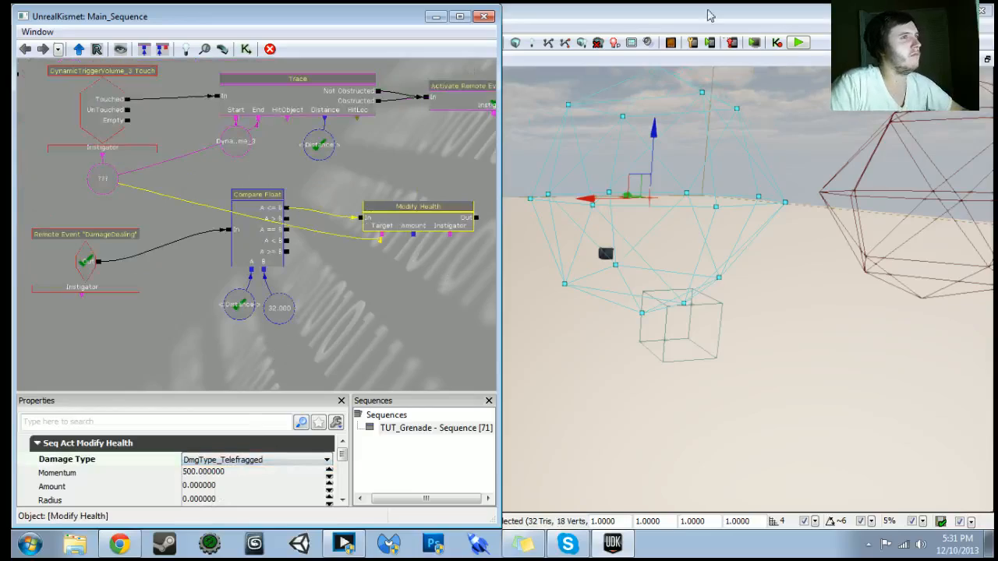
{"action": "left_click", "coordinate": [801, 45]}
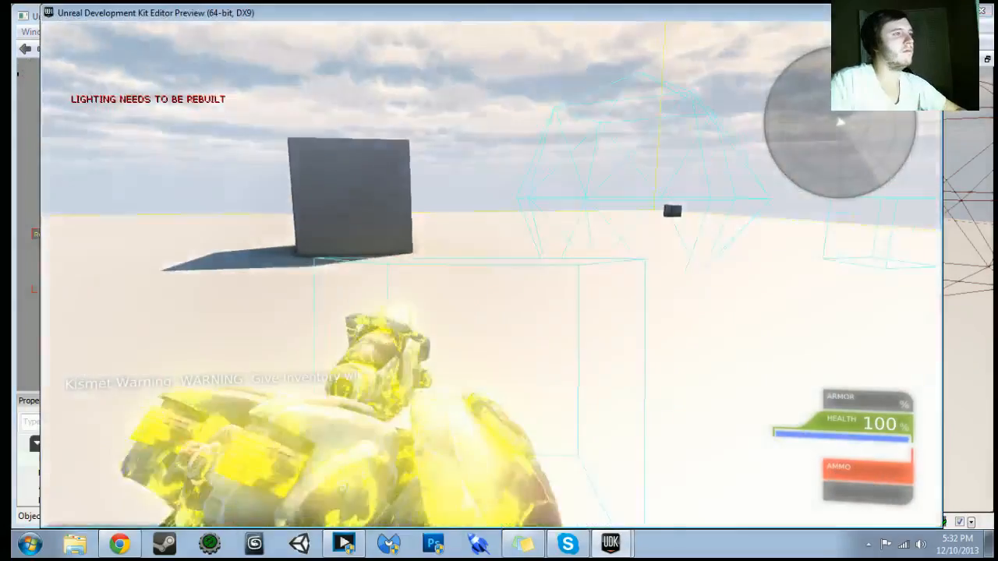
{"action": "key", "text": "w"}
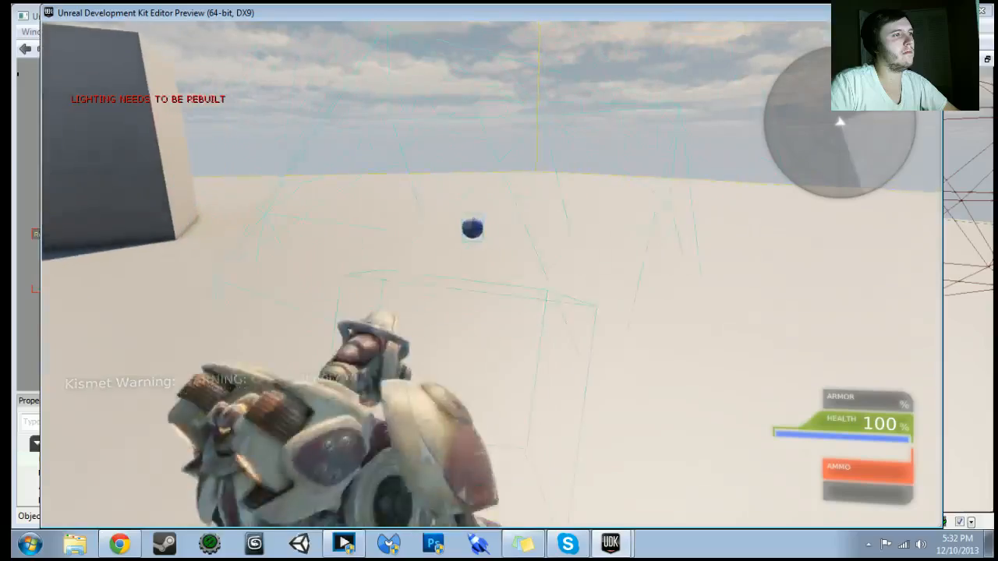
{"action": "key", "text": "w"}
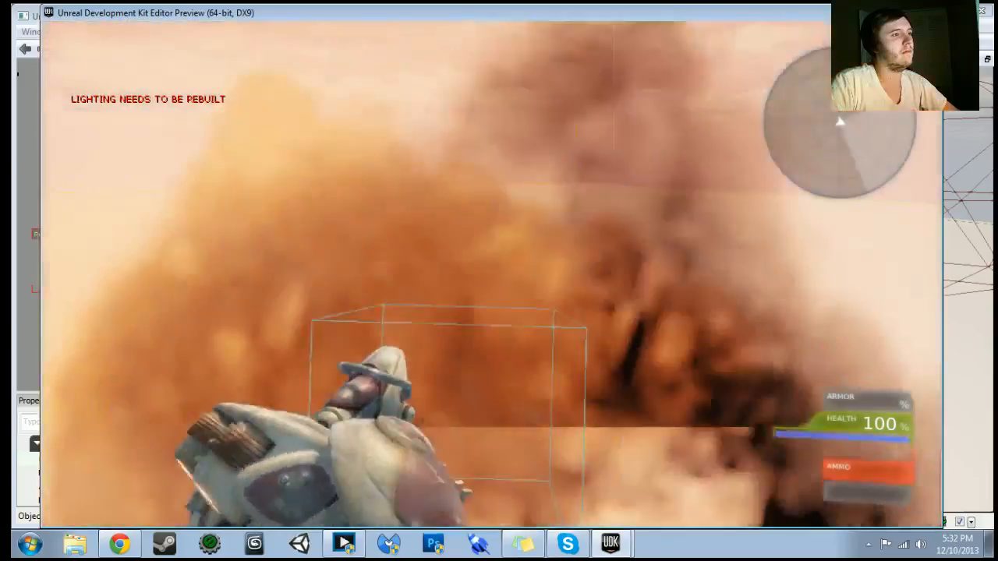
{"action": "key", "text": "w"}
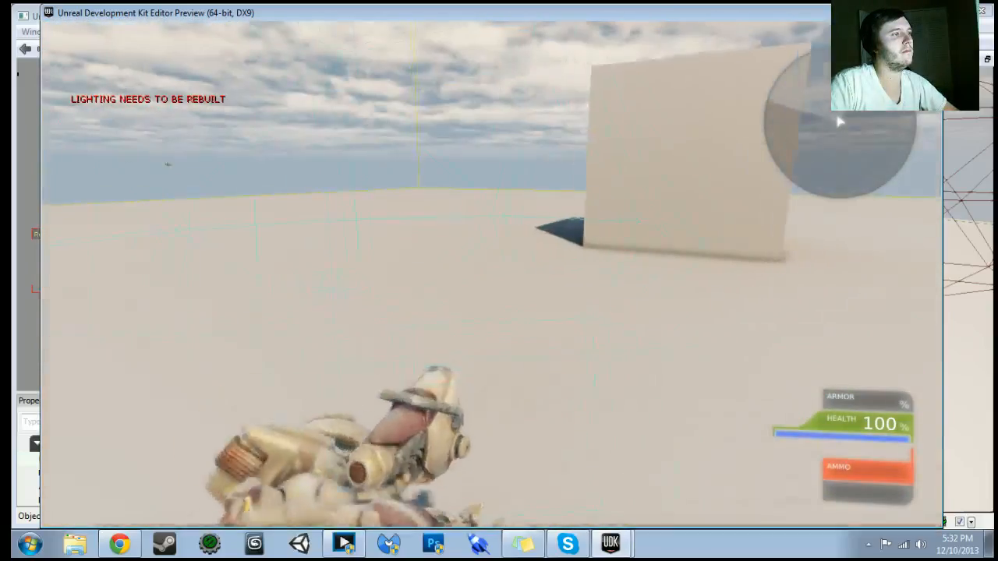
{"action": "key", "text": "w"}
{"action": "key", "text": "Escape"}
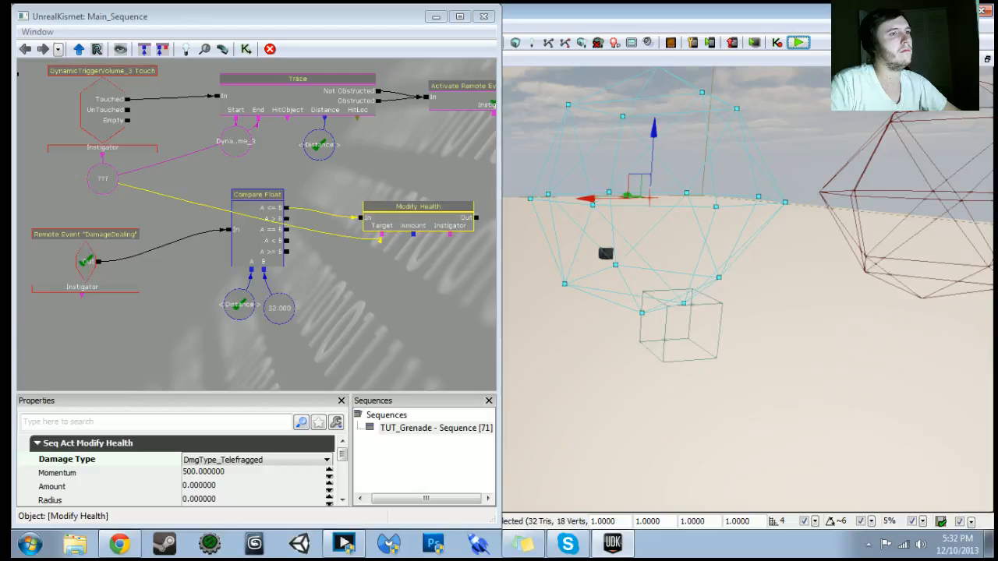
- Enable Radial and set the Amount to 1000 on Modify Health, relinking its Target to the touch event's instigator variable
{"action": "left_click", "coordinate": [382, 240]}
{"action": "left_click", "coordinate": [398, 224]}
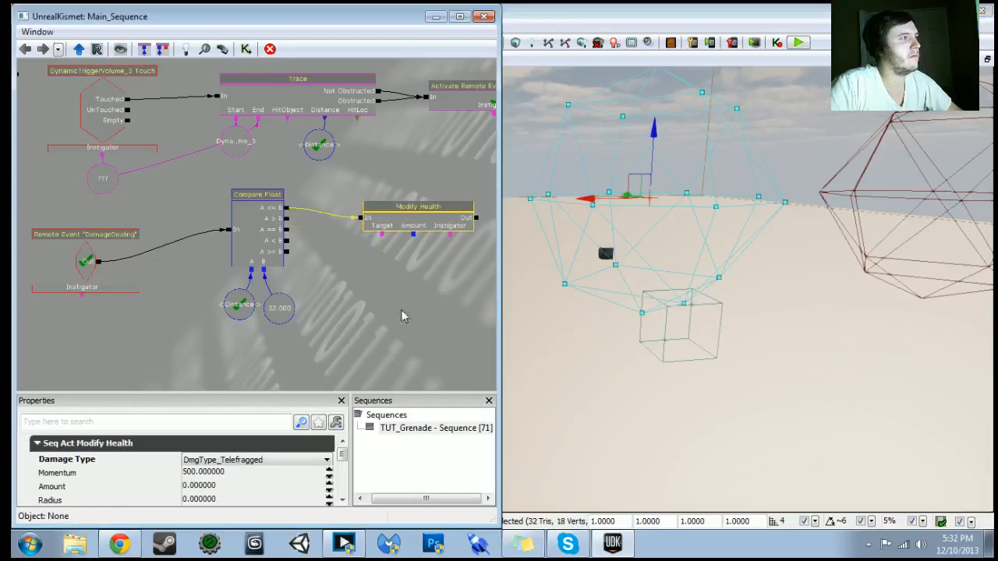
{"action": "left_click", "coordinate": [343, 499]}
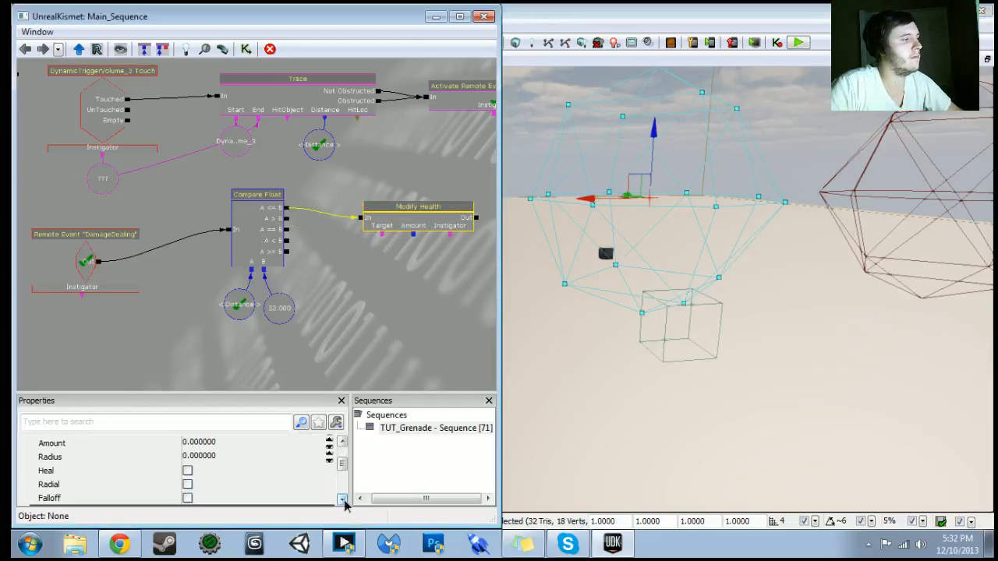
{"action": "left_click", "coordinate": [188, 485]}
{"action": "left_click", "coordinate": [343, 443]}
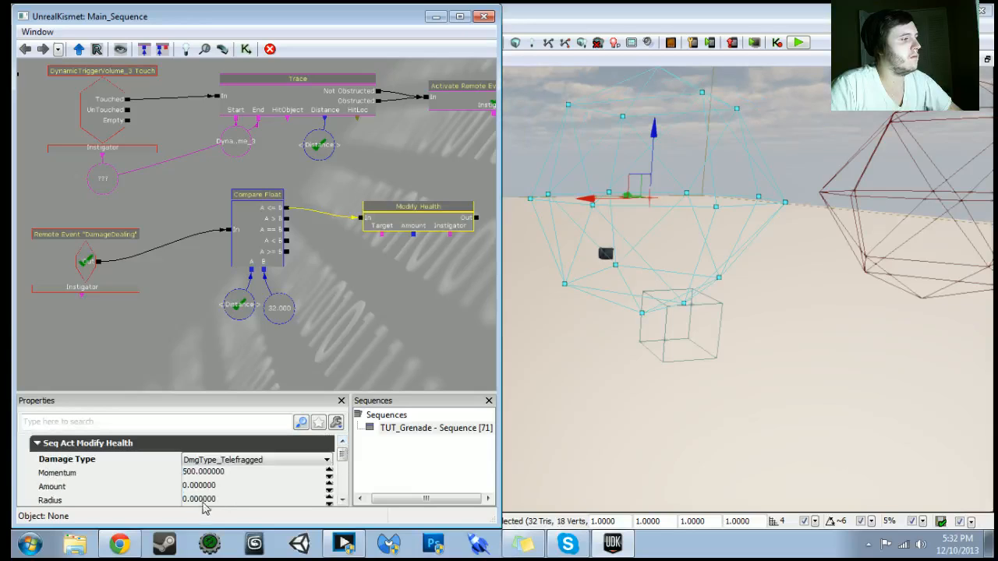
{"action": "left_click", "coordinate": [207, 488]}
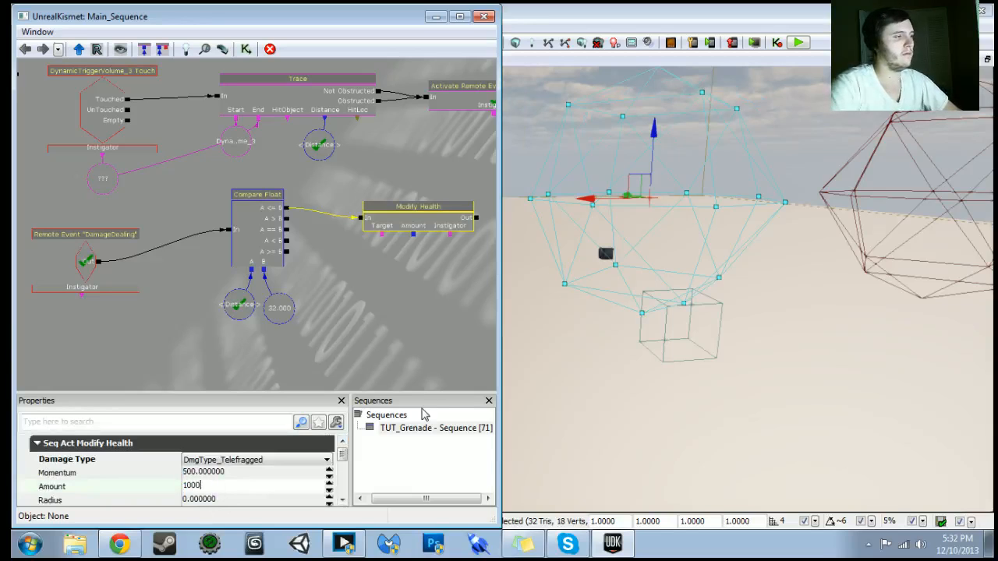
{"action": "key", "text": "Return"}
{"action": "mouse_move", "coordinate": [381, 234]}
{"action": "left_mouse_down"}
{"action": "mouse_move", "coordinate": [212, 191]}
{"action": "mouse_move", "coordinate": [104, 181]}
{"action": "left_mouse_up"}
- Playtest the level with the updated Modify Health action, moving around the grenade and the block, and exit the preview
{"action": "left_click", "coordinate": [799, 42]}
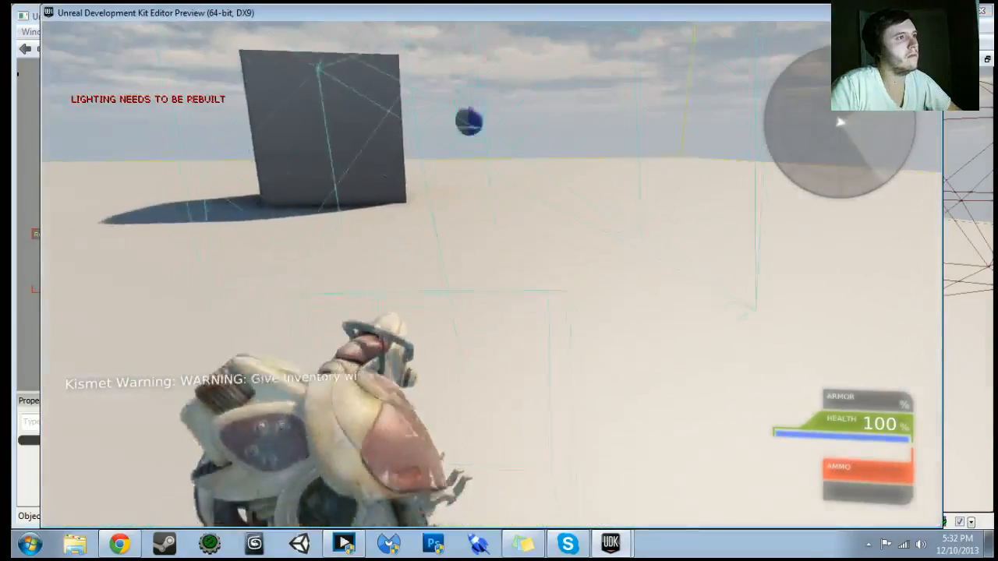
{"action": "key", "text": "w"}
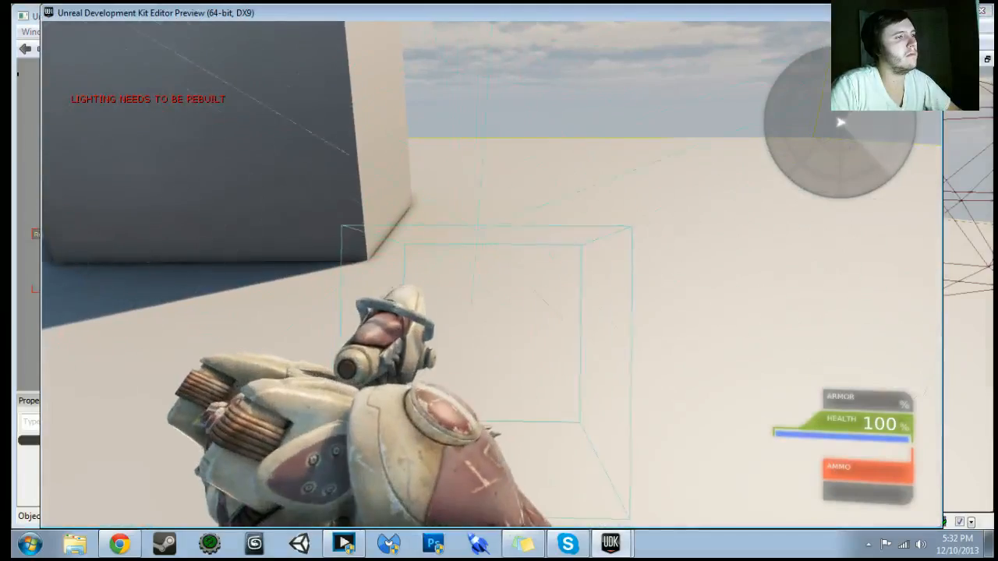
{"action": "key", "text": "d"}
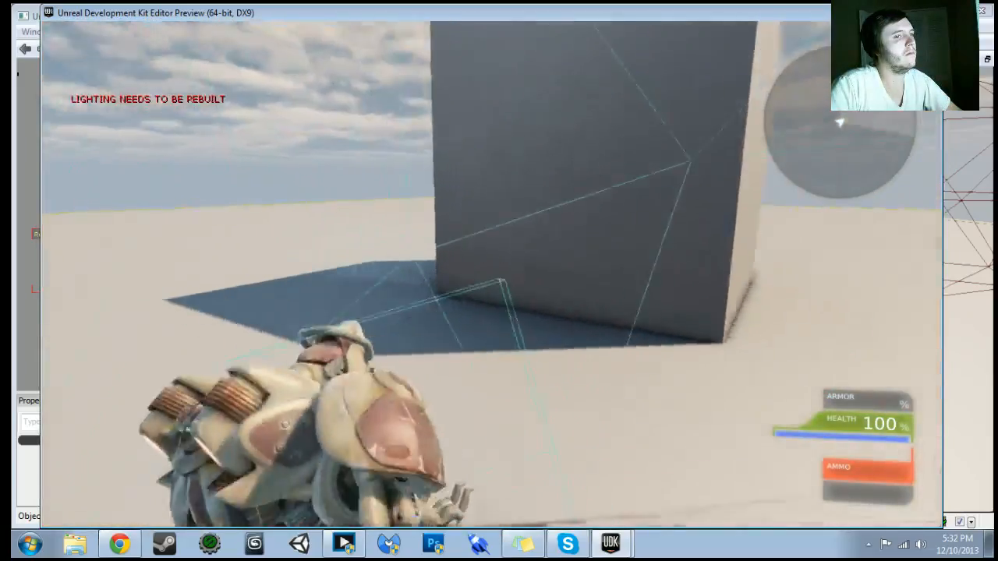
{"action": "key", "text": "d"}
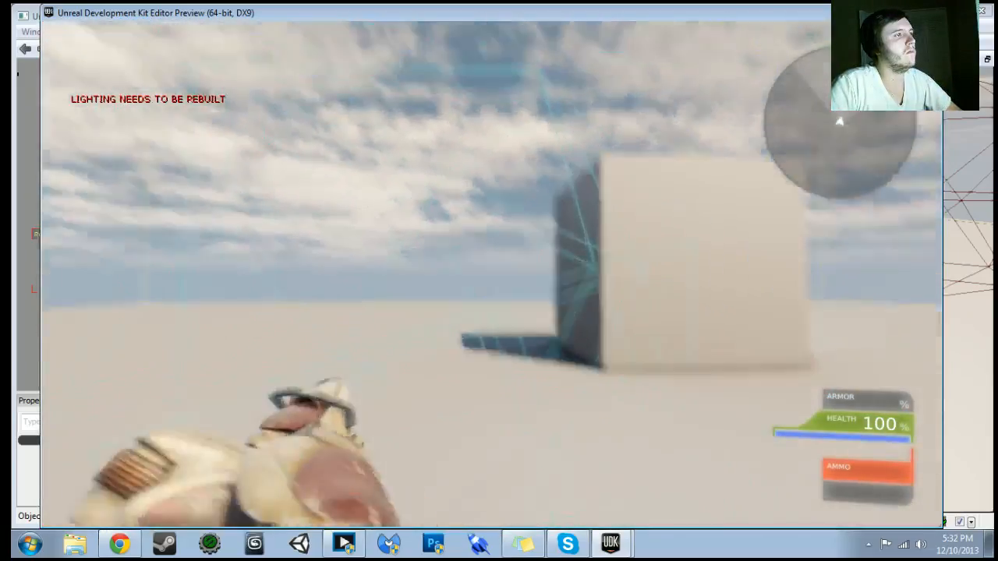
{"action": "key", "text": "w"}
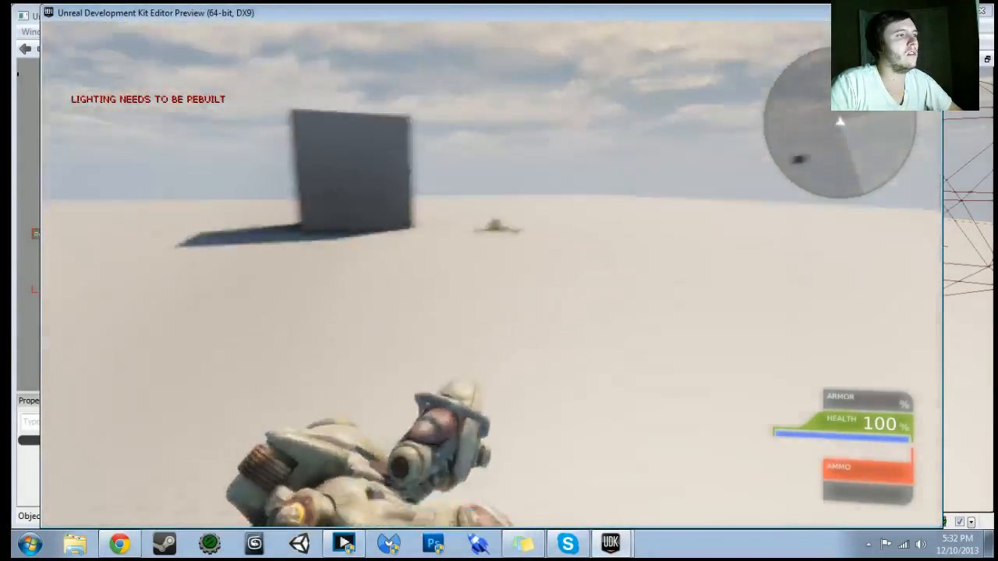
{"action": "key", "text": "w"}
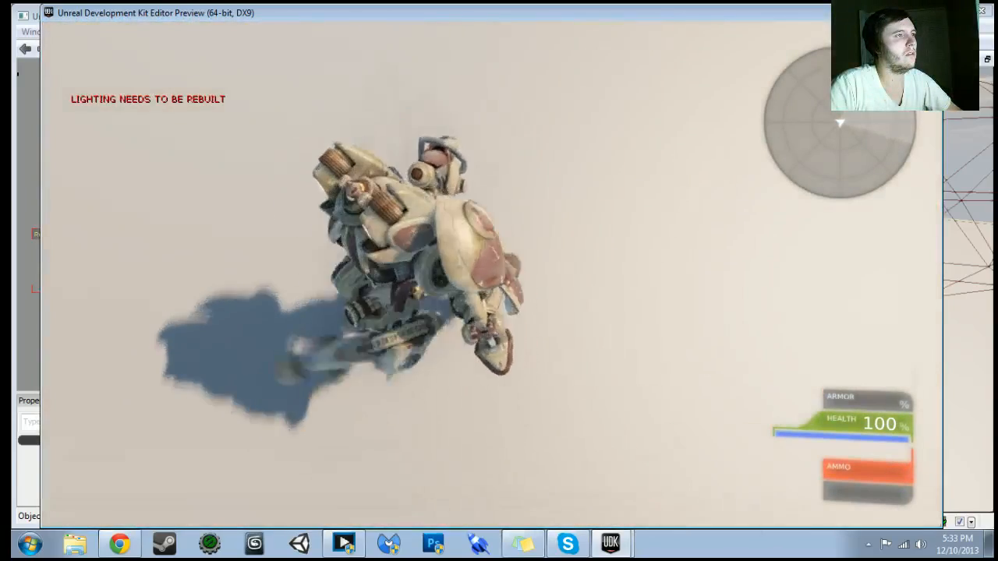
{"action": "key", "text": "Escape"}
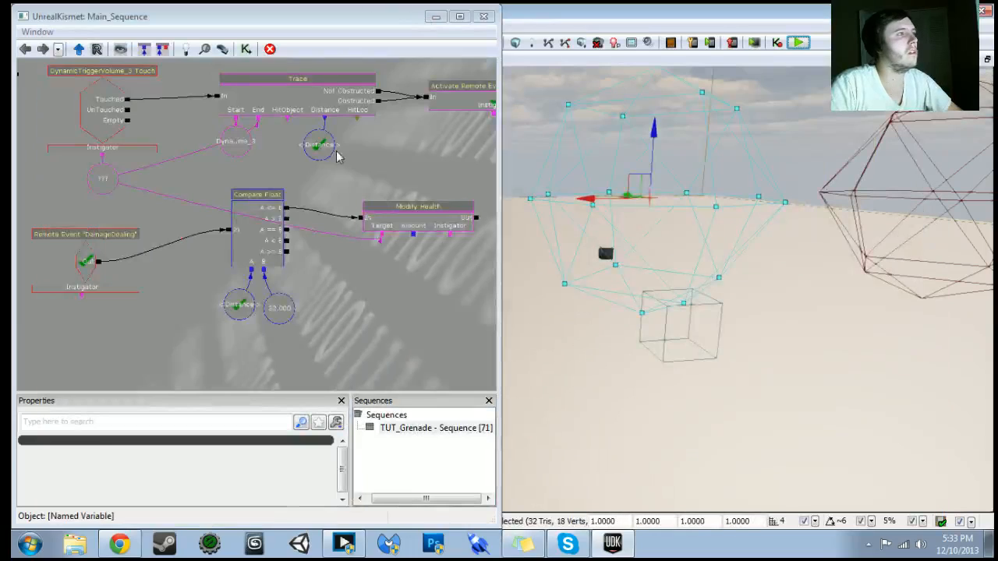
- Inspect the Default Inventory sequence and check the properties of its Player Spawned event
{"action": "left_click", "coordinate": [331, 148]}
{"action": "scroll", "coordinate": [331, 148], "scroll_direction": "down", "scroll_amount": 5}
{"action": "left_click_drag", "start_coordinate": [311, 72], "coordinate": [329, 325]}
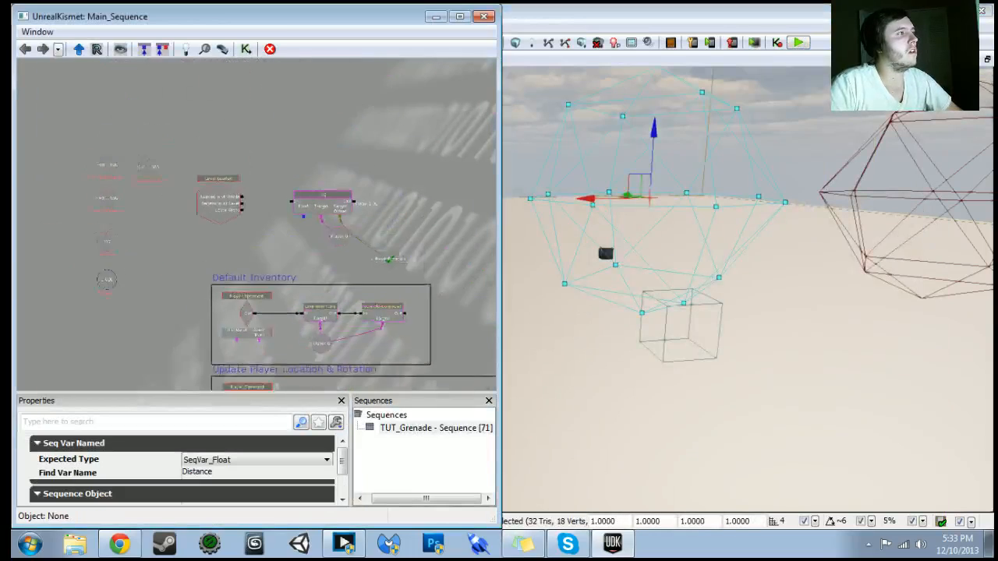
{"action": "left_click_drag", "start_coordinate": [332, 389], "coordinate": [247, 199]}
{"action": "scroll", "coordinate": [247, 200], "scroll_direction": "up", "scroll_amount": 1}
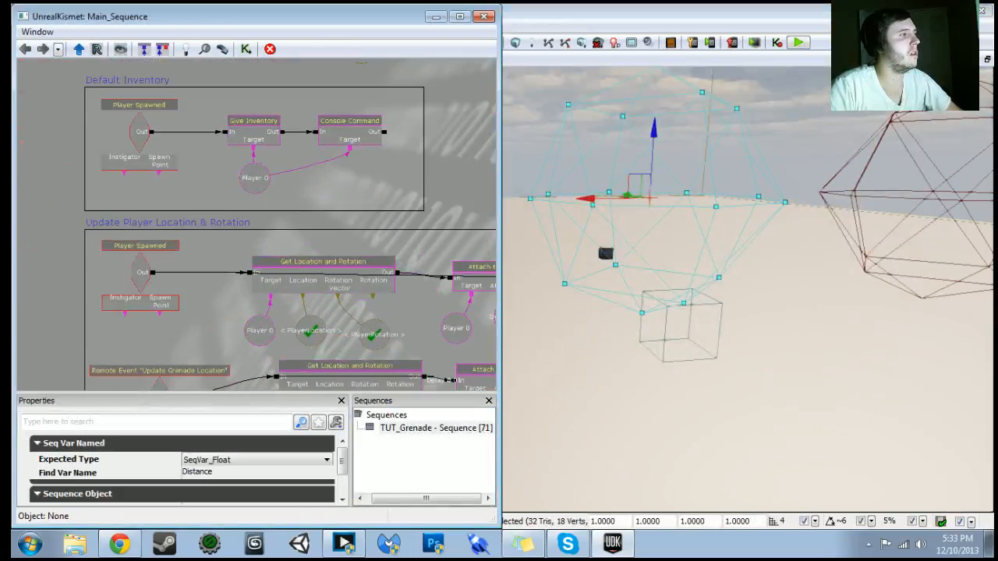
{"action": "left_click", "coordinate": [366, 136]}
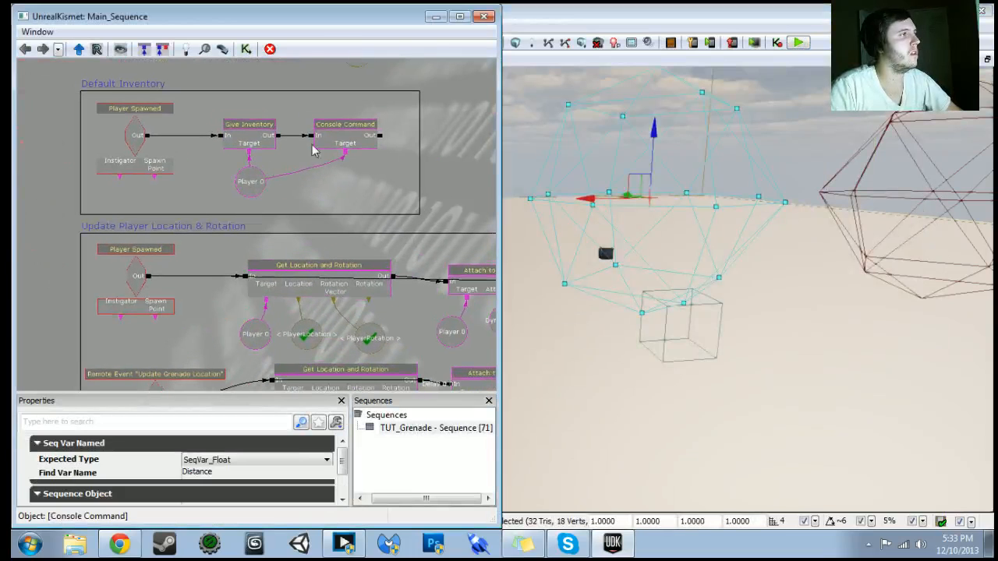
{"action": "left_click", "coordinate": [146, 136]}
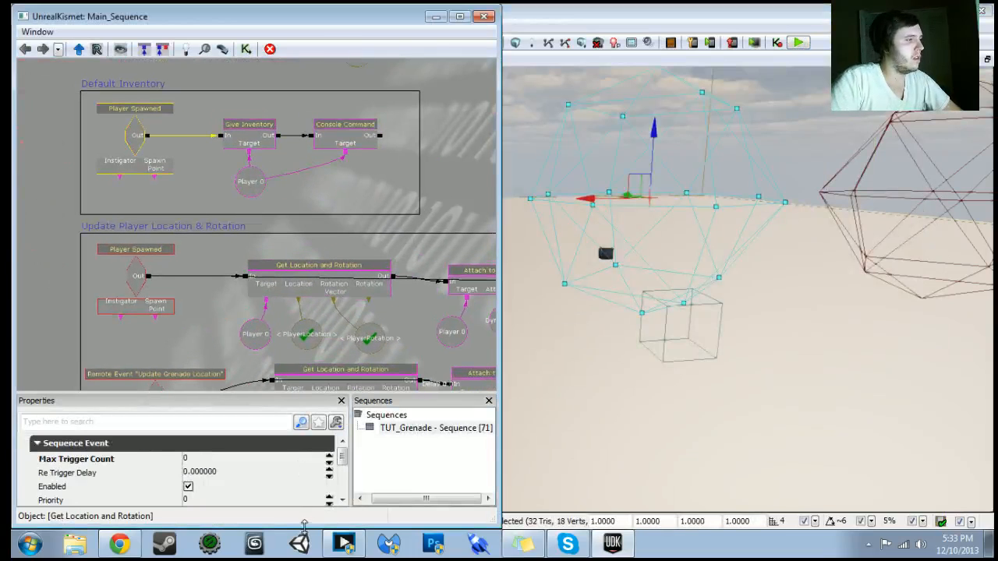
{"action": "scroll", "coordinate": [341, 503], "scroll_direction": "down", "scroll_amount": 4}
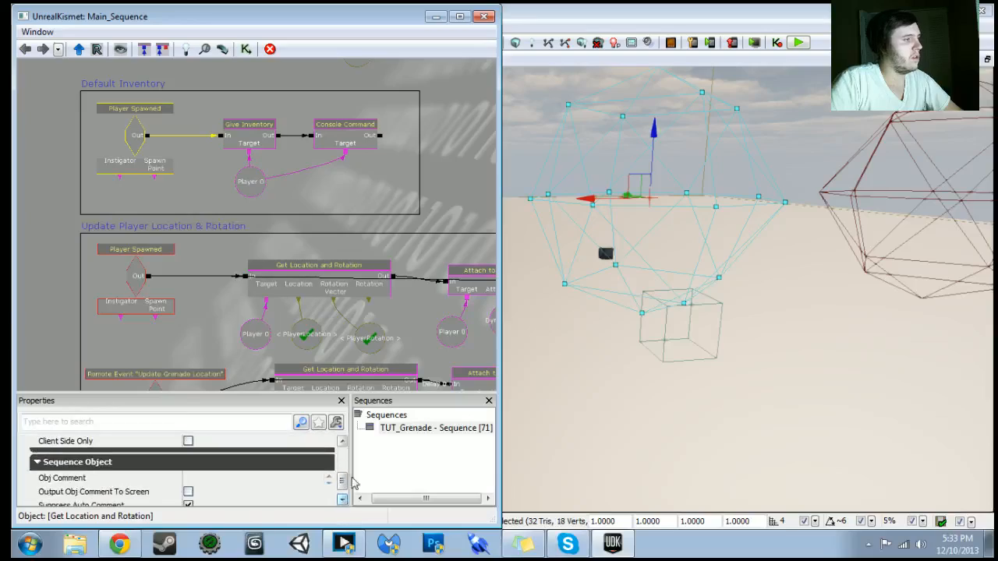
- Playtest the level again by walking straight at the grenade to check the damage, and exit the preview
{"action": "left_click", "coordinate": [797, 42]}
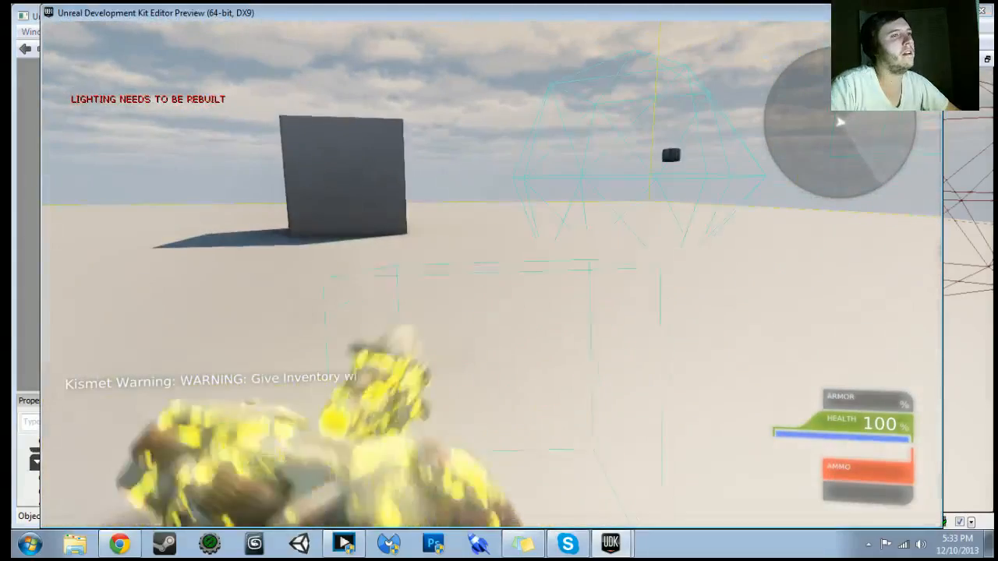
{"action": "key", "text": "w"}
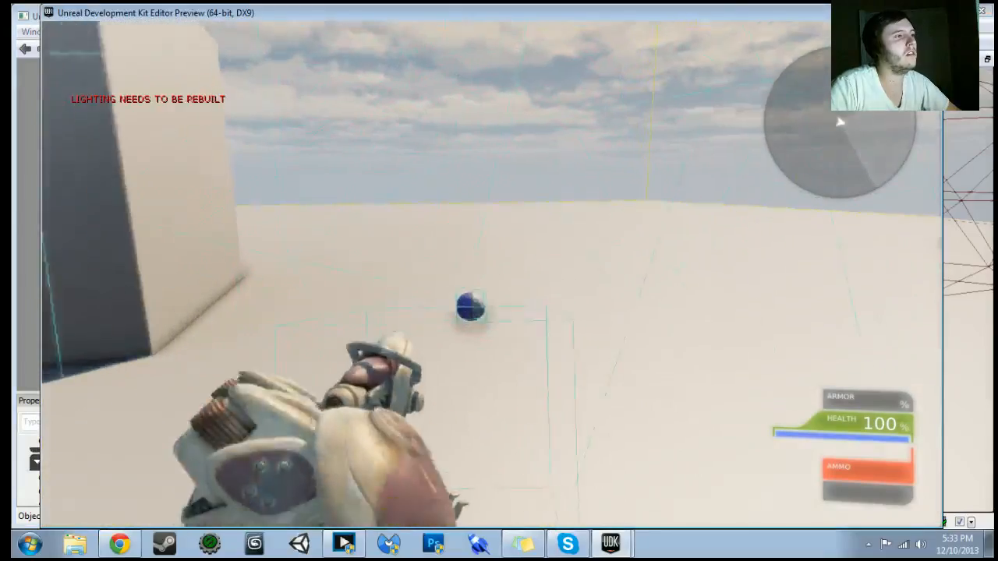
{"action": "key", "text": "w"}
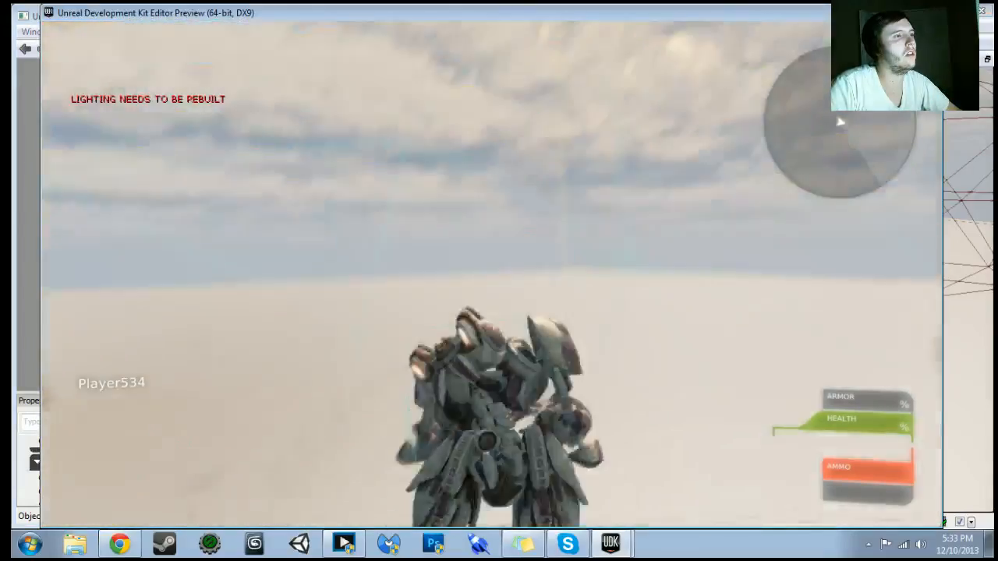
{"action": "key", "text": "Escape"}
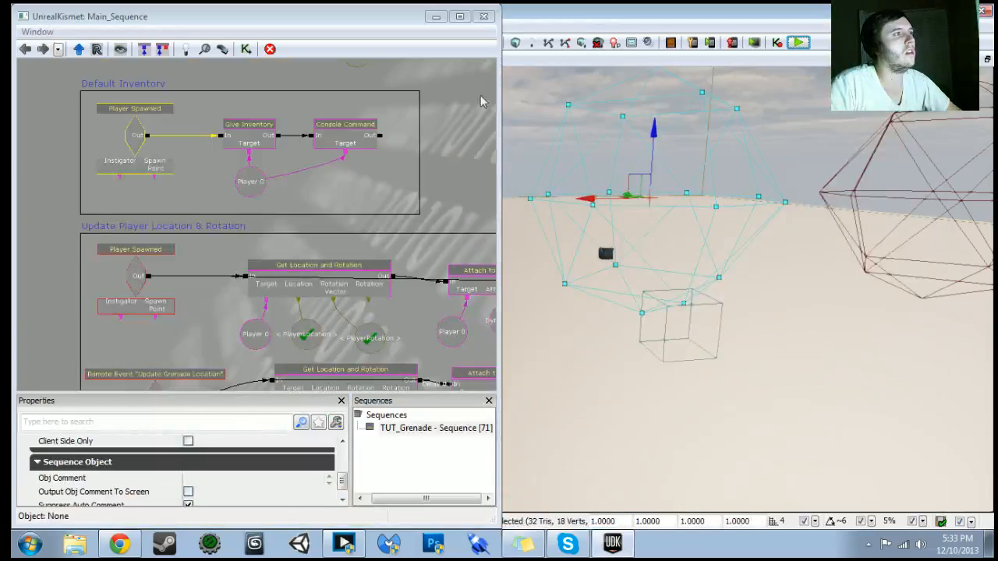
- Examine the Grenade Behavior sequence together with the Trace and Compare Float damage logic below it
{"action": "left_click", "coordinate": [401, 277]}
{"action": "scroll", "coordinate": [402, 277], "scroll_direction": "down", "scroll_amount": 8}
{"action": "left_click_drag", "start_coordinate": [390, 258], "coordinate": [385, 121]}
{"action": "left_click_drag", "start_coordinate": [362, 310], "coordinate": [366, 168]}
{"action": "scroll", "coordinate": [365, 178], "scroll_direction": "up", "scroll_amount": 4}
{"action": "scroll", "coordinate": [366, 163], "scroll_direction": "up", "scroll_amount": 5}
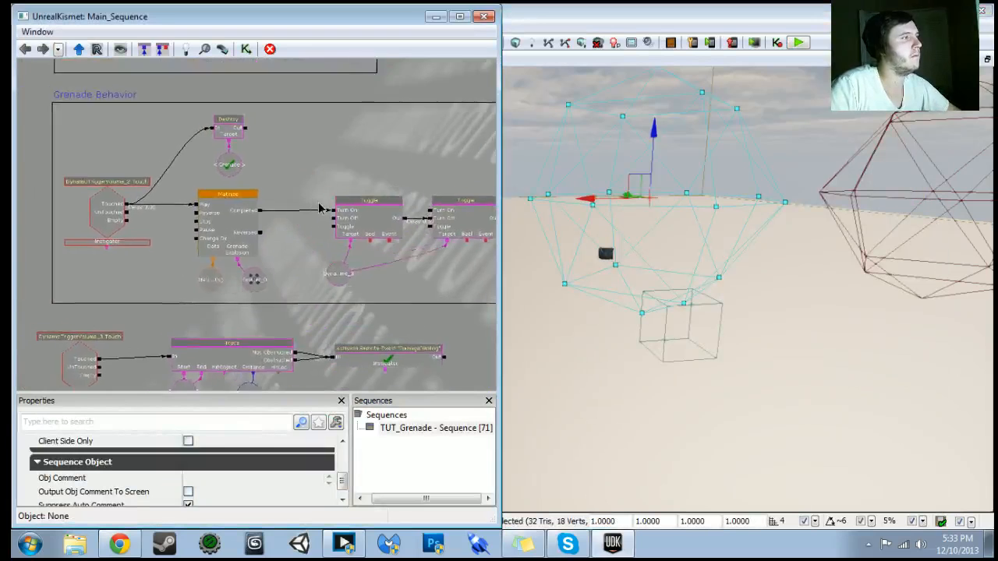
{"action": "left_click_drag", "start_coordinate": [216, 246], "coordinate": [194, 143]}
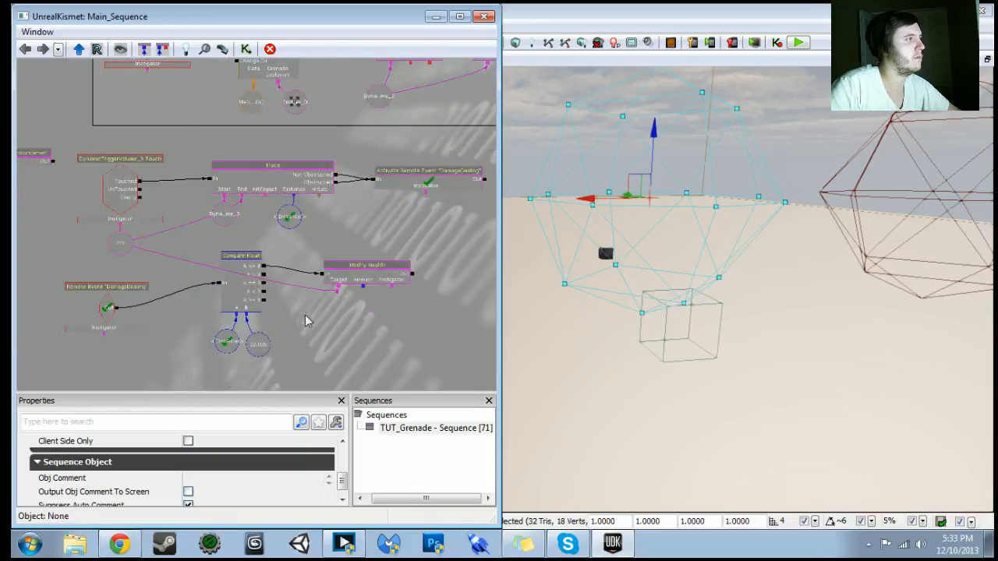
{"action": "left_click_drag", "start_coordinate": [373, 218], "coordinate": [351, 366]}
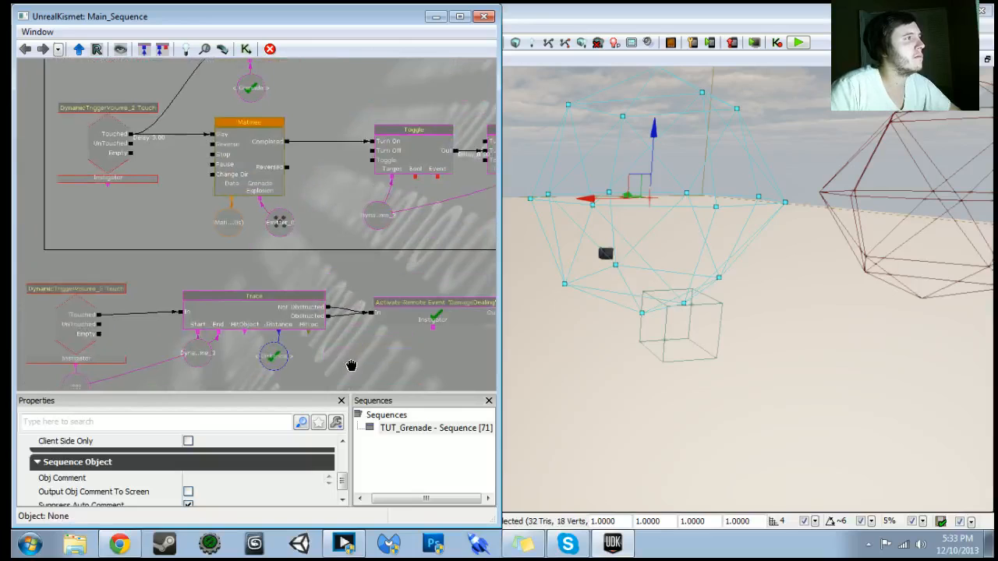
{"action": "scroll", "coordinate": [351, 366], "scroll_direction": "down", "scroll_amount": 1}
{"action": "mouse_move", "coordinate": [350, 366]}
{"action": "left_mouse_down"}
{"action": "mouse_move", "coordinate": [282, 365]}
{"action": "mouse_move", "coordinate": [361, 358]}
{"action": "left_mouse_up"}
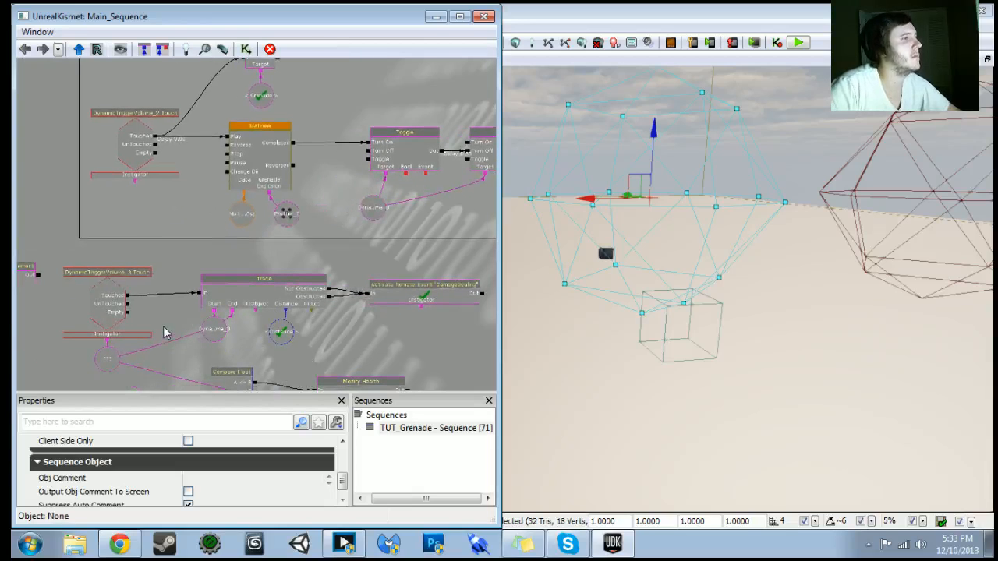
- Set the activate delay on the Out of the first Toggle in Grenade Behavior to 1 second
{"action": "left_click_drag", "start_coordinate": [434, 245], "coordinate": [360, 244]}
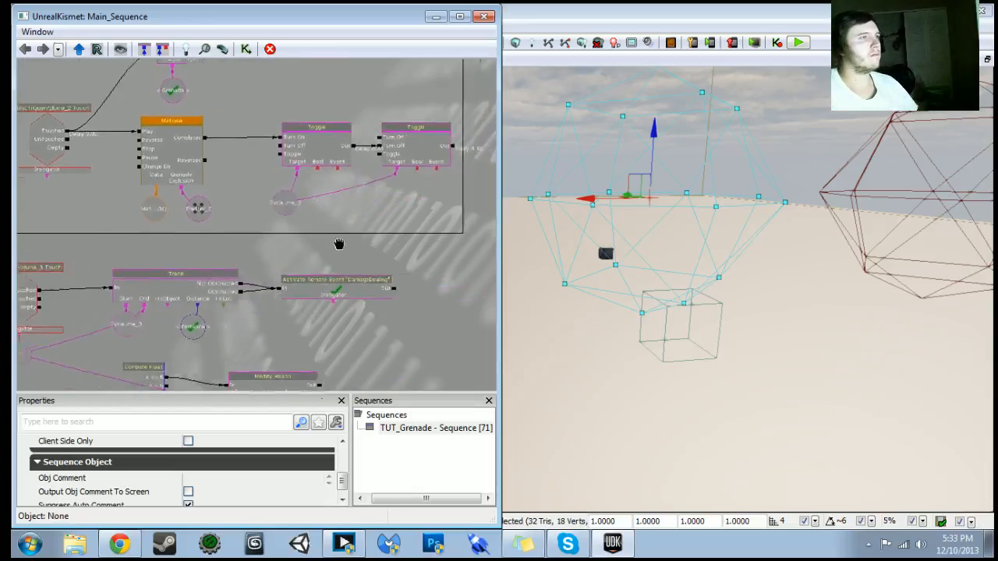
{"action": "scroll", "coordinate": [360, 244], "scroll_direction": "up", "scroll_amount": 2}
{"action": "left_click", "coordinate": [260, 138]}
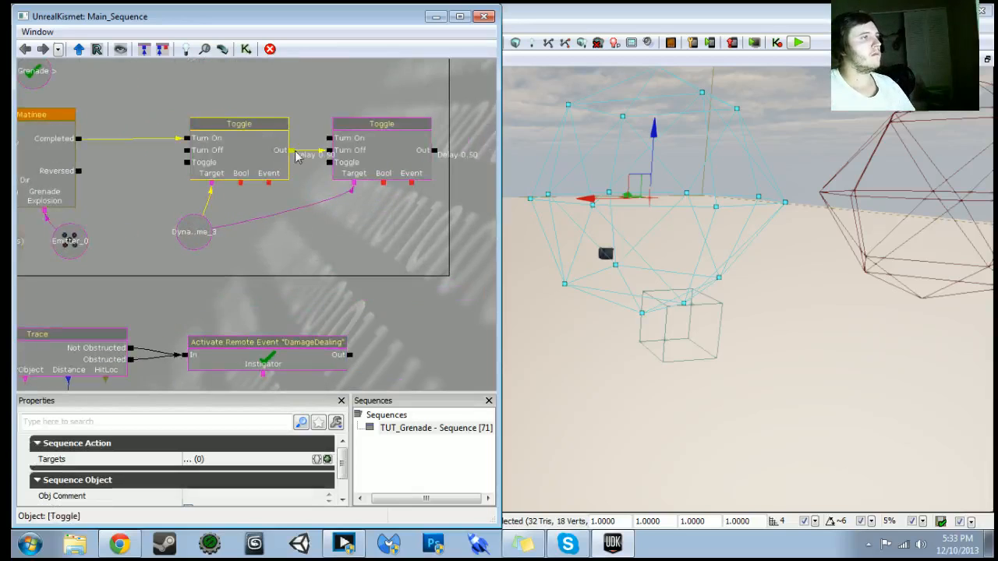
{"action": "right_click", "coordinate": [289, 150]}
{"action": "left_click", "coordinate": [350, 270]}
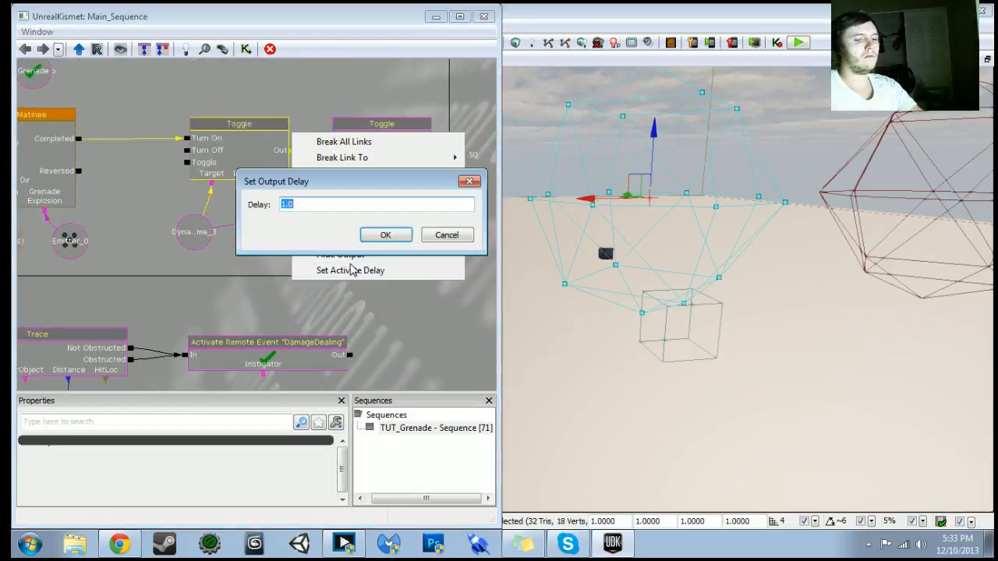
{"action": "type", "text": "1"}
{"action": "key", "text": "Return"}
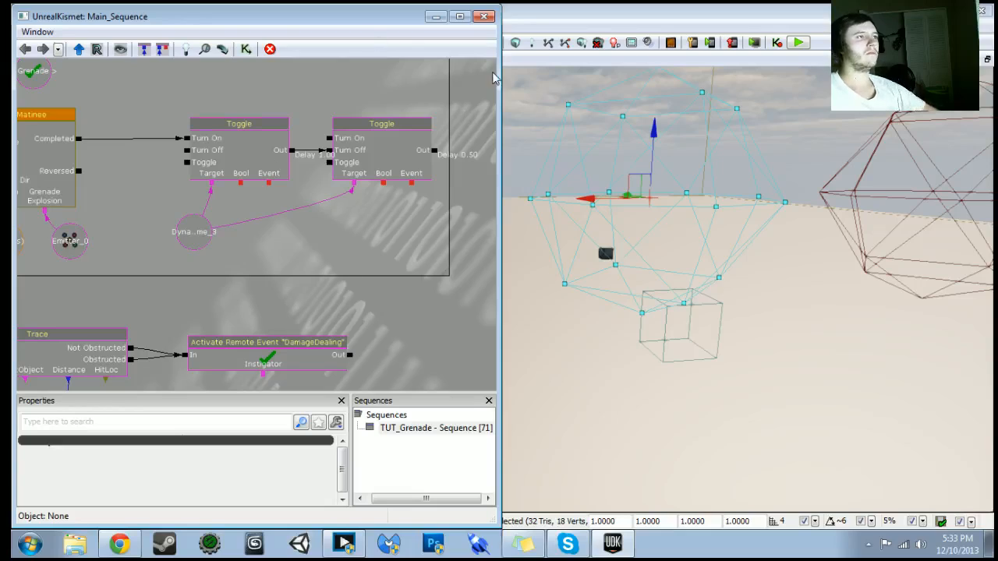
- Playtest the longer Toggle delay by moving back and forth around the grenade explosion, and exit the preview
{"action": "left_click", "coordinate": [751, 44]}
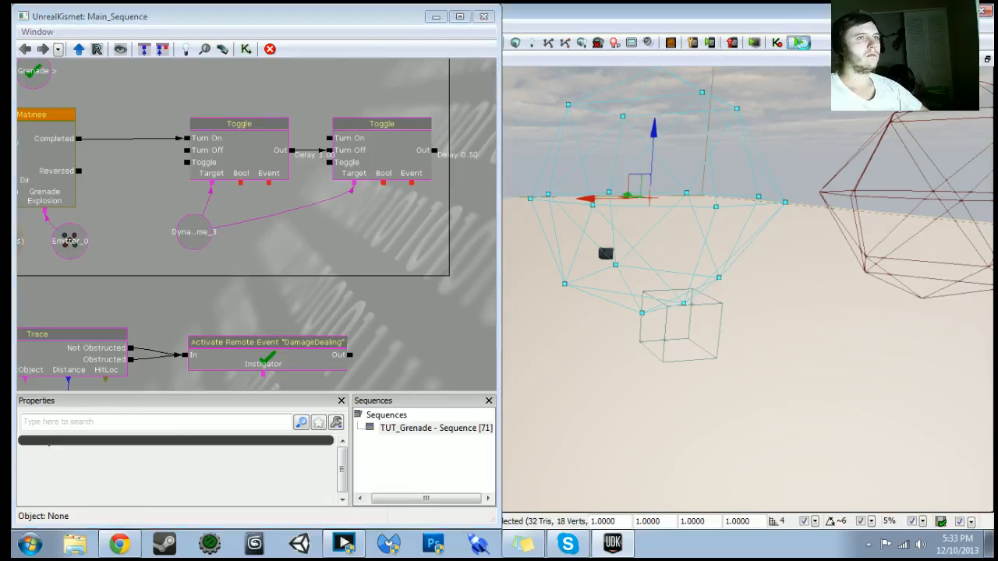
{"action": "key", "text": "g"}
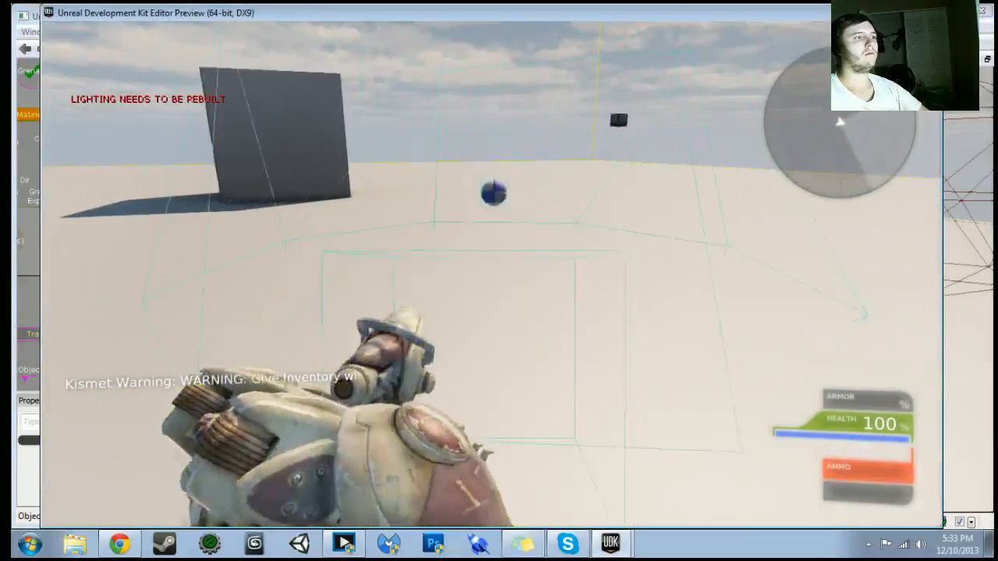
{"action": "key", "text": "w"}
{"action": "key", "text": "w"}
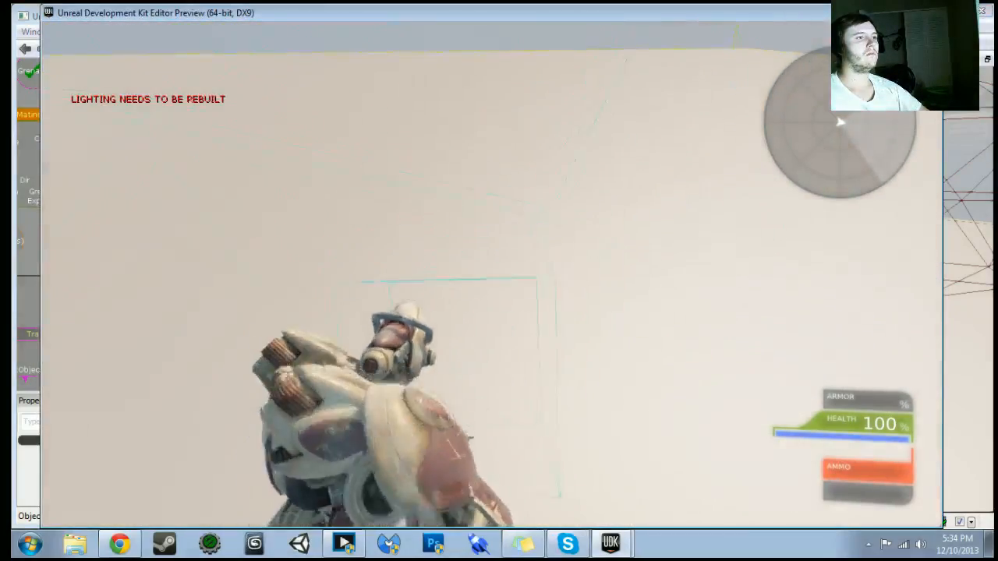
{"action": "key", "text": "w"}
{"action": "key", "text": "s"}
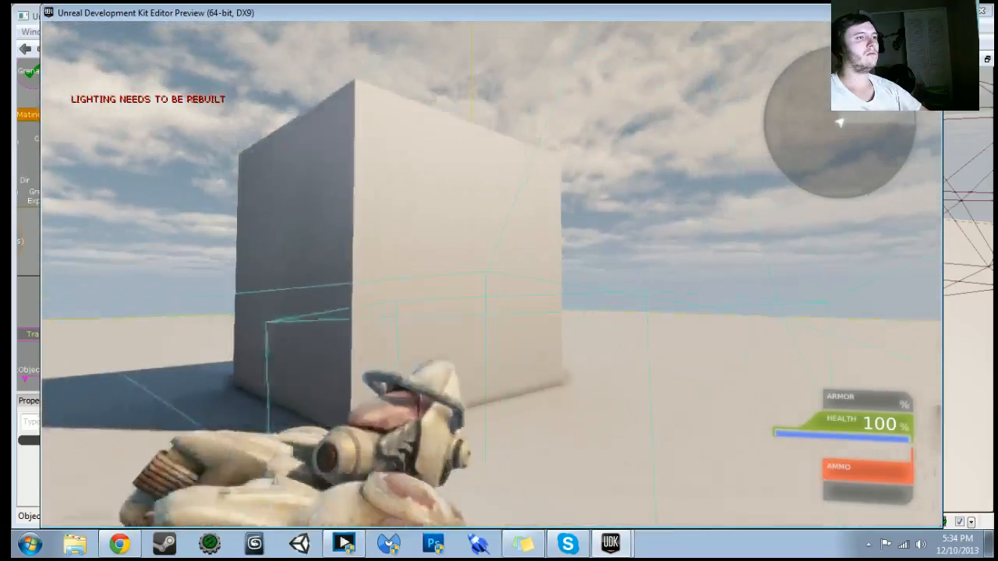
{"action": "key", "text": "w"}
{"action": "key", "text": "s"}
{"action": "key", "text": "s"}
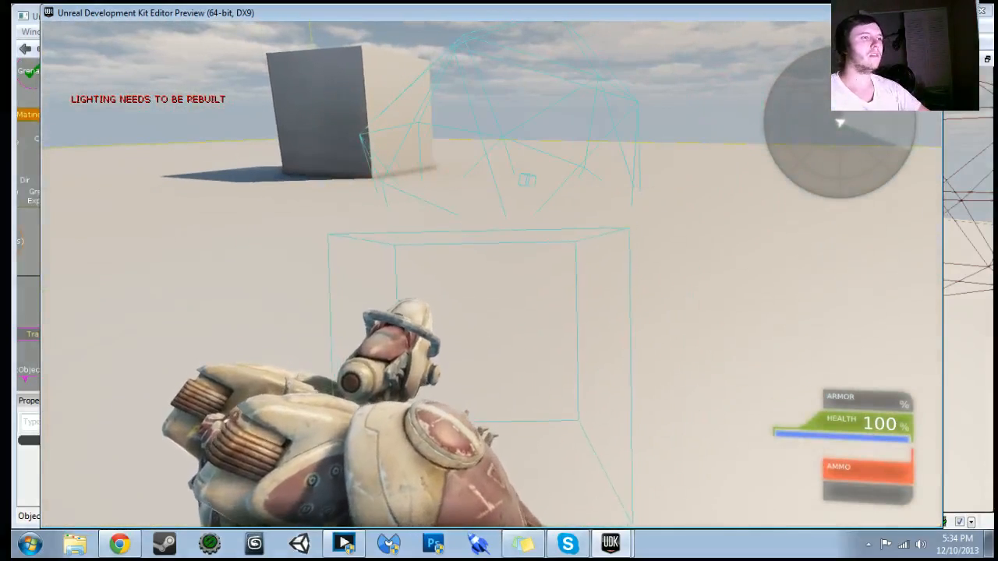
{"action": "key", "text": "w"}
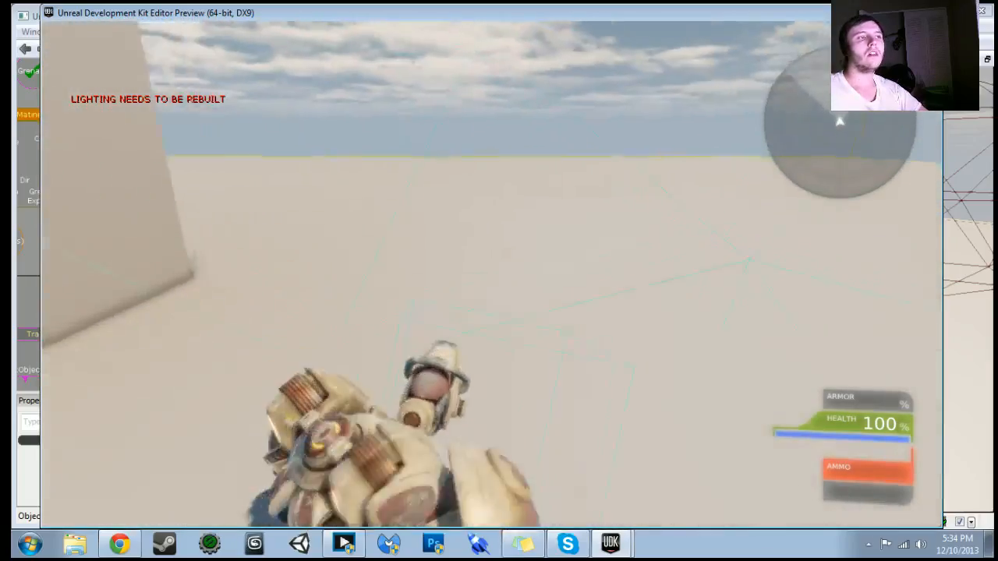
{"action": "key", "text": "g"}
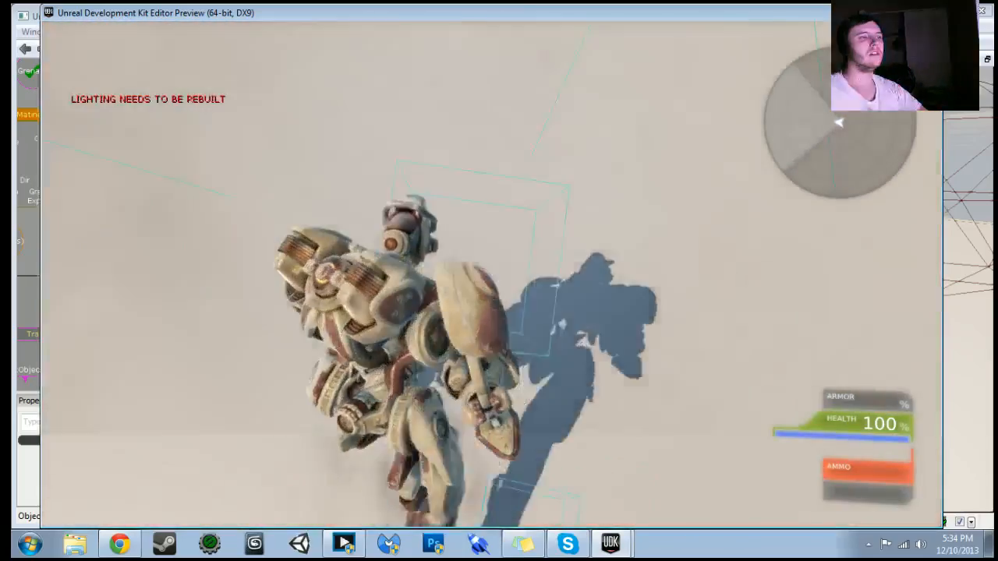
{"action": "key", "text": "Escape"}
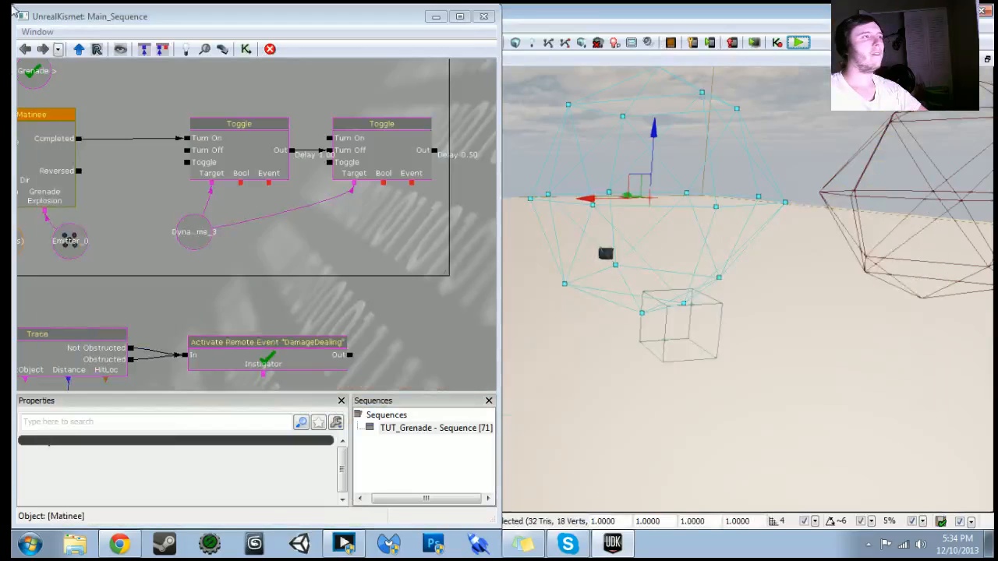
- Break the link between Modify Health's Target and the touch event's instigator variable
{"action": "scroll", "coordinate": [224, 252], "scroll_direction": "down", "scroll_amount": 3}
{"action": "mouse_move", "coordinate": [243, 275]}
{"action": "left_mouse_down"}
{"action": "mouse_move", "coordinate": [289, 205]}
{"action": "mouse_move", "coordinate": [374, 131]}
{"action": "left_mouse_up"}
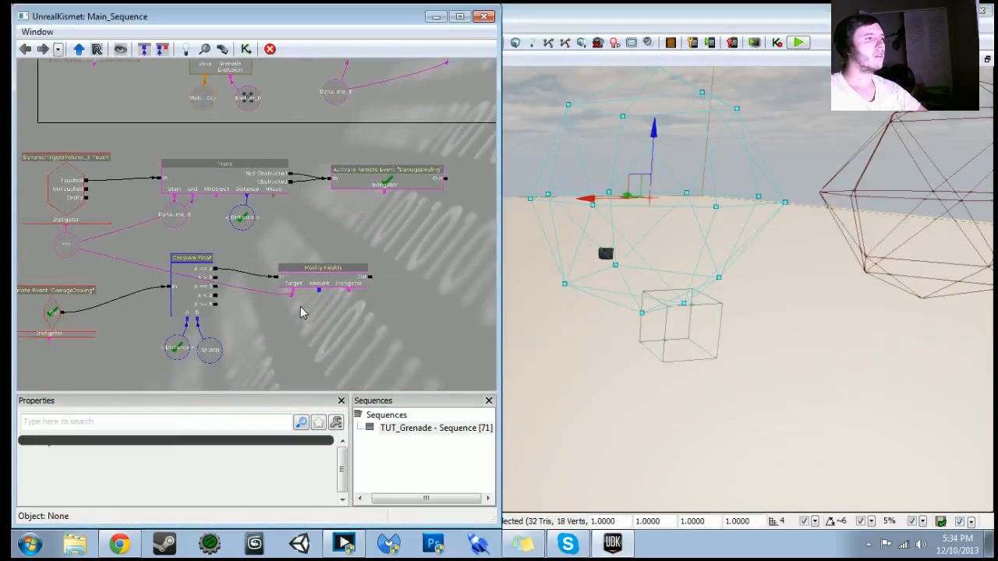
{"action": "scroll", "coordinate": [307, 305], "scroll_direction": "up", "scroll_amount": 1}
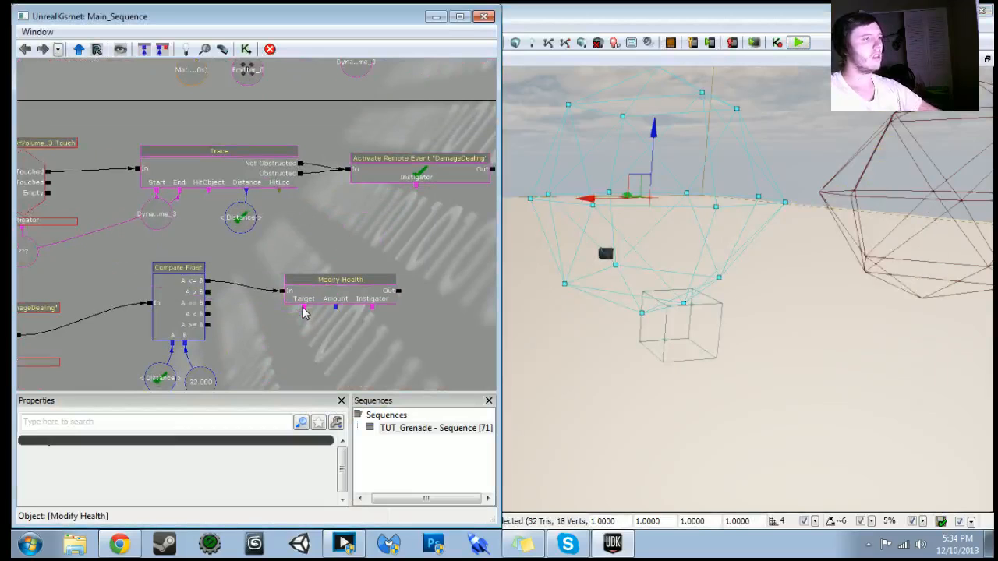
{"action": "left_click_drag", "start_coordinate": [296, 328], "coordinate": [367, 262]}
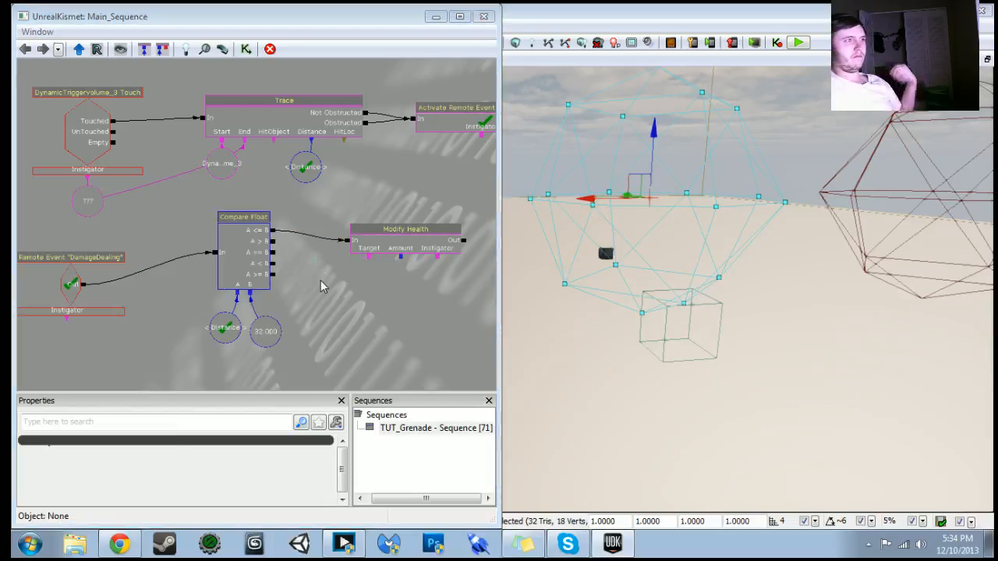
- Add a Log action beside the Activate Remote Event "DamageDealing" node
{"action": "left_click_drag", "start_coordinate": [323, 304], "coordinate": [403, 221]}
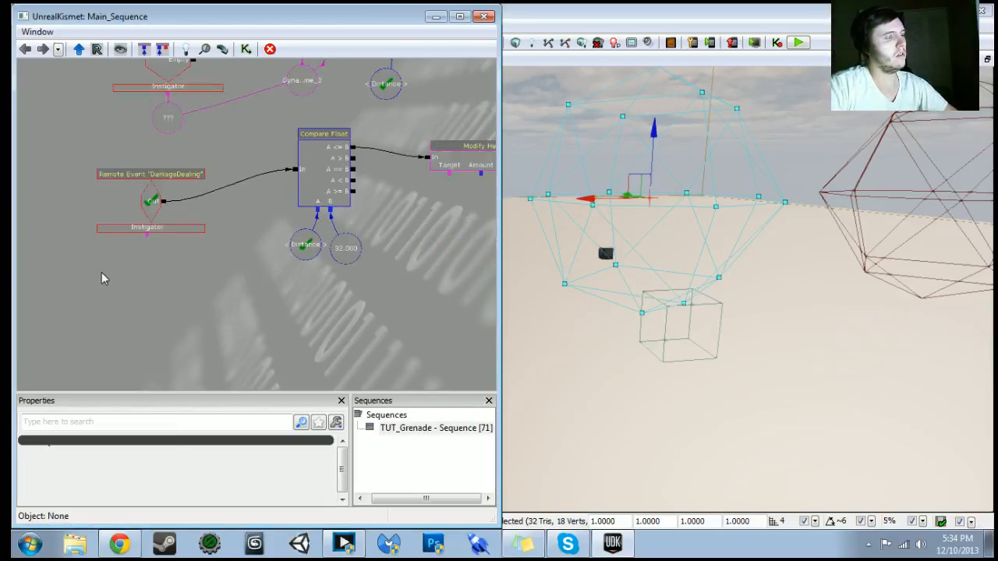
{"action": "left_click_drag", "start_coordinate": [383, 242], "coordinate": [236, 378]}
{"action": "mouse_move", "coordinate": [265, 229]}
{"action": "left_mouse_down"}
{"action": "mouse_move", "coordinate": [390, 273]}
{"action": "mouse_move", "coordinate": [343, 294]}
{"action": "mouse_move", "coordinate": [240, 269]}
{"action": "left_mouse_up"}
{"action": "left_click_drag", "start_coordinate": [362, 278], "coordinate": [231, 277]}
{"action": "left_click", "coordinate": [350, 212]}
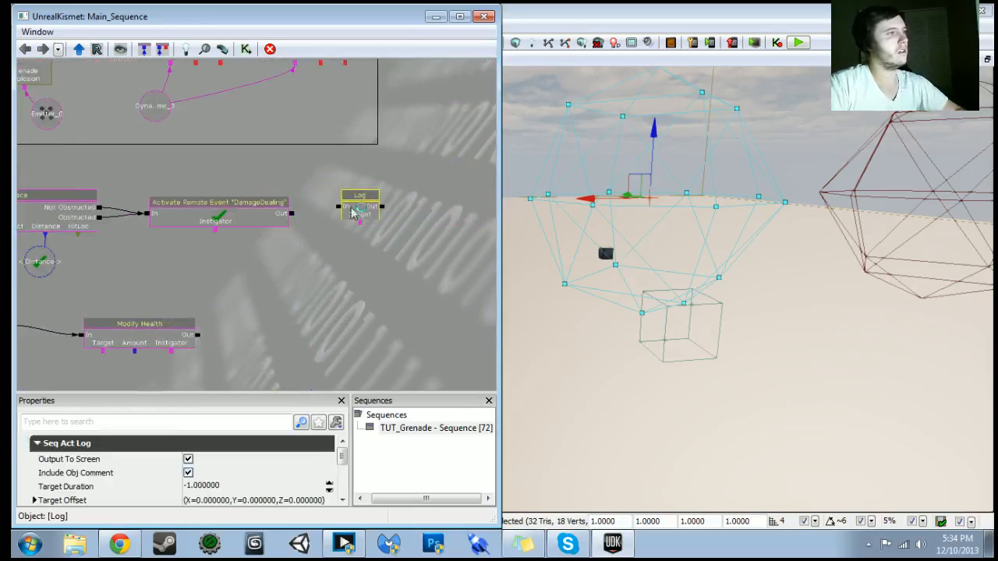
- Expose a Float variable connector on the Log action
{"action": "right_click", "coordinate": [362, 226]}
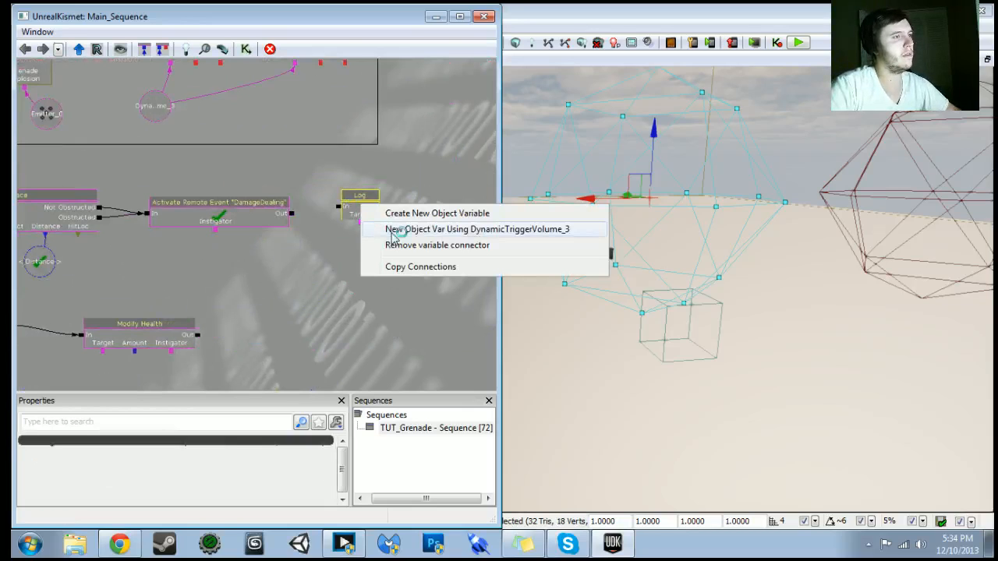
{"action": "left_click", "coordinate": [355, 196]}
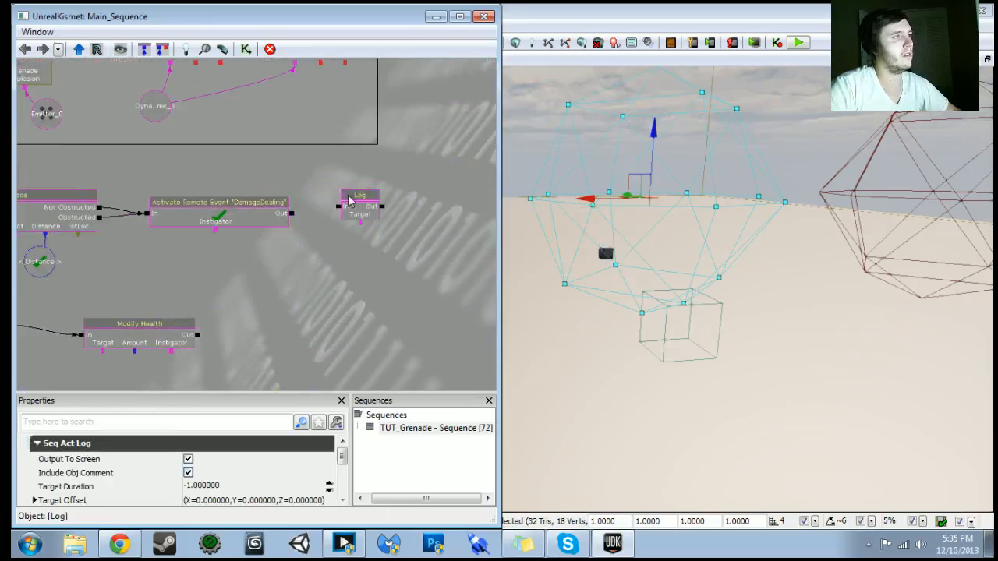
{"action": "right_click", "coordinate": [349, 179]}
{"action": "mouse_move", "coordinate": [499, 185]}
{"action": "left_click", "coordinate": [563, 265]}
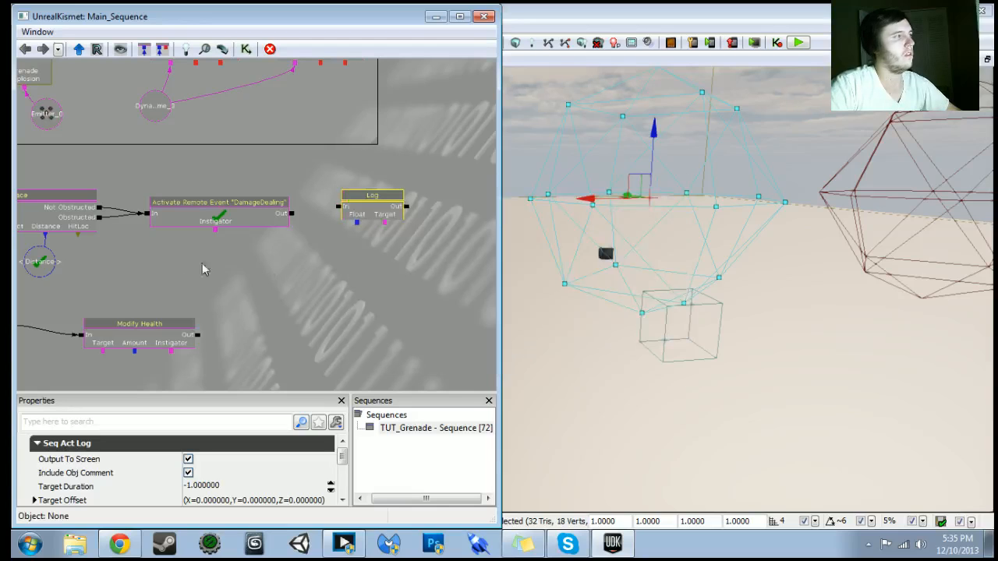
- Link a copied Distance variable to Log's Float and a Player 0 variable to its Target, and feed Log from Activate Remote Event's Out
{"action": "left_click", "coordinate": [40, 261]}
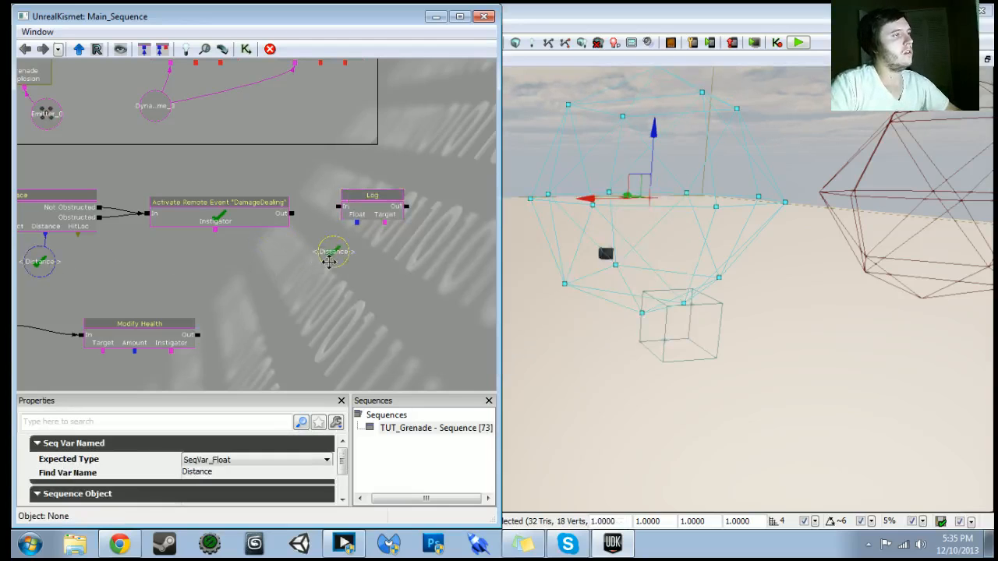
{"action": "left_click_drag", "start_coordinate": [356, 223], "coordinate": [332, 248]}
{"action": "right_click", "coordinate": [387, 226]}
{"action": "left_click", "coordinate": [353, 260]}
{"action": "left_click", "coordinate": [384, 228]}
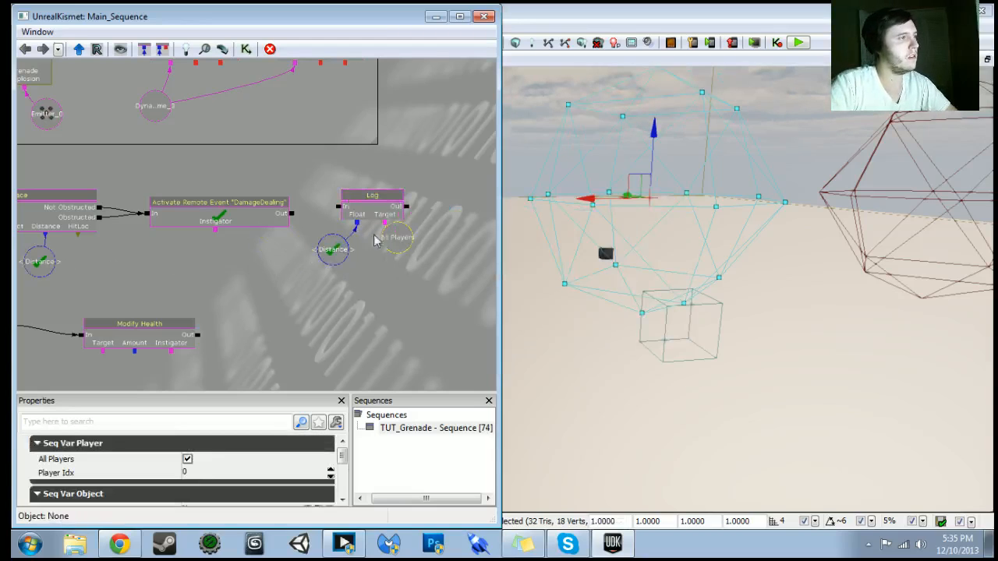
{"action": "left_click_drag", "start_coordinate": [292, 218], "coordinate": [343, 209]}
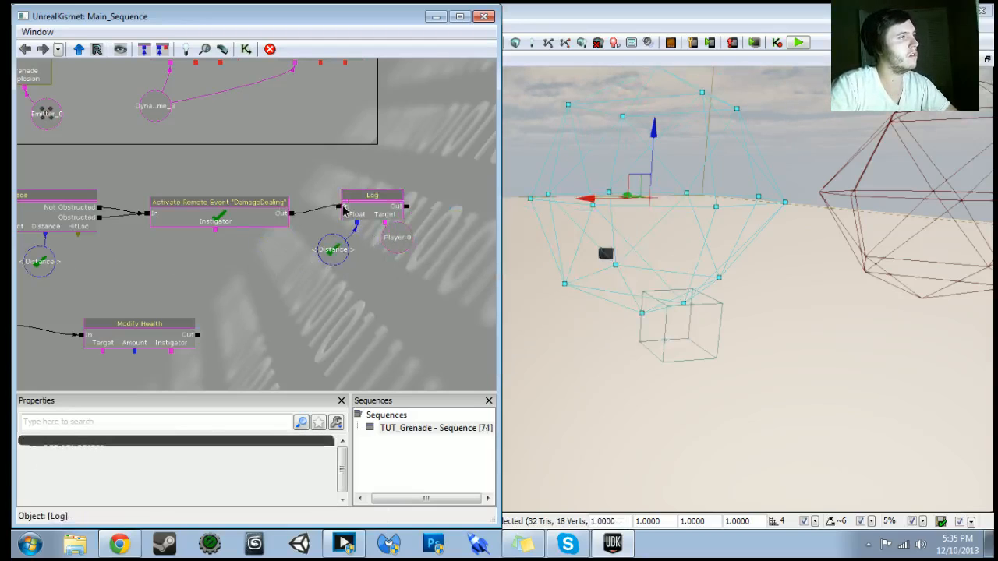
- Playtest the grenade explosion, check the console for the logged distance, and exit the preview
{"action": "left_click", "coordinate": [799, 43]}
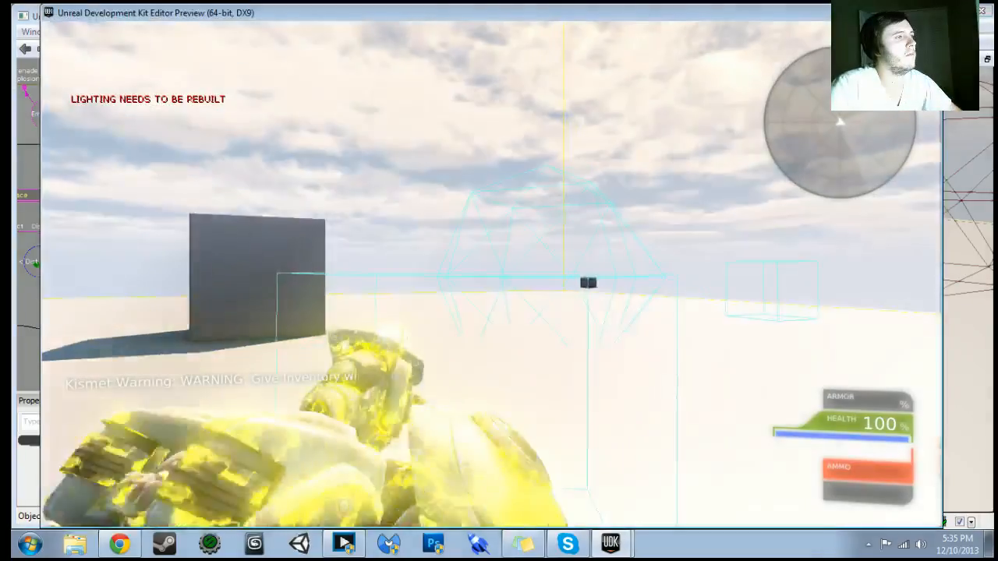
{"action": "key", "text": "w"}
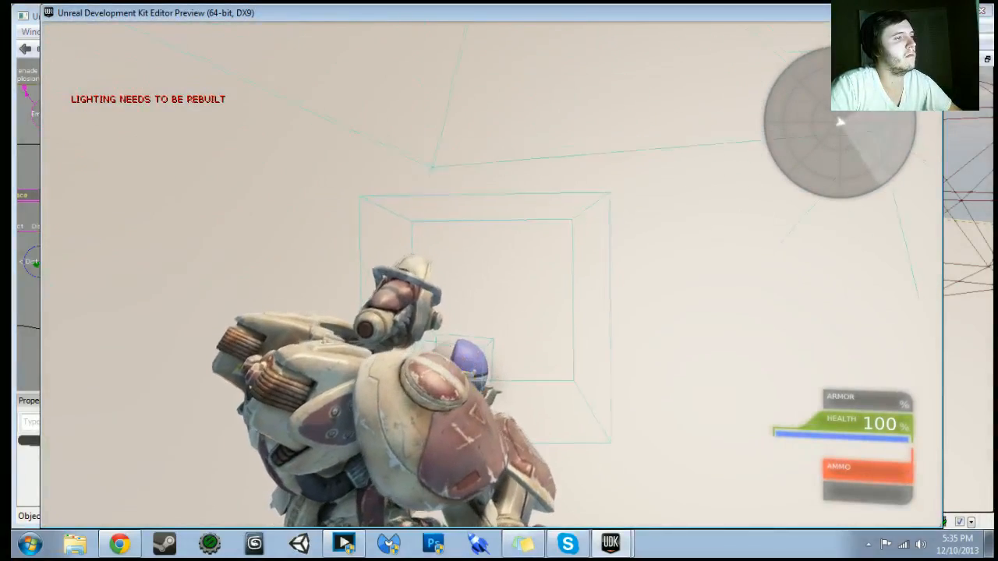
{"action": "key", "text": "grave"}
{"action": "key", "text": "grave"}
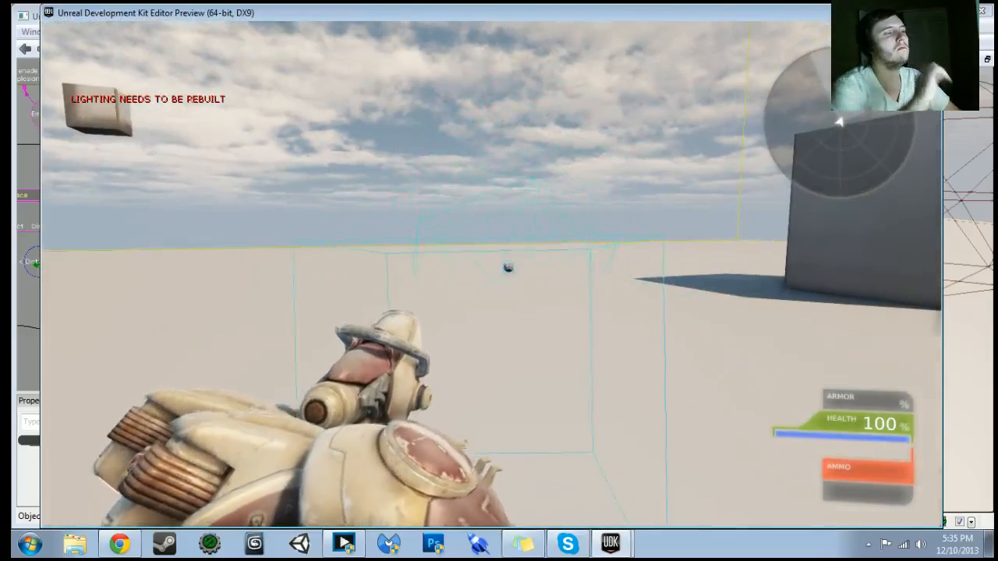
{"action": "key", "text": "w"}
{"action": "key", "text": "w"}
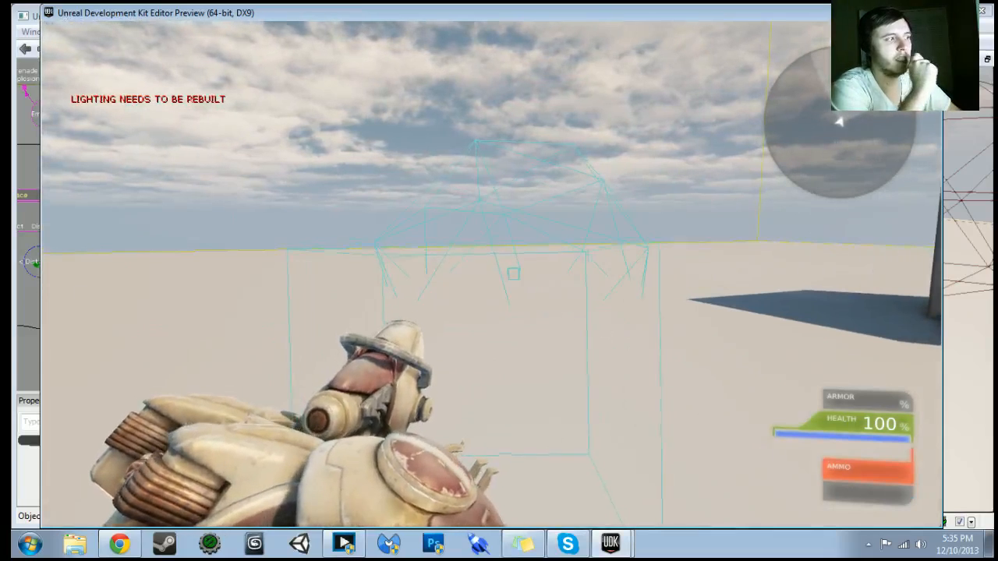
{"action": "key", "text": "grave"}
{"action": "key", "text": "Escape"}
{"action": "key", "text": "Escape"}
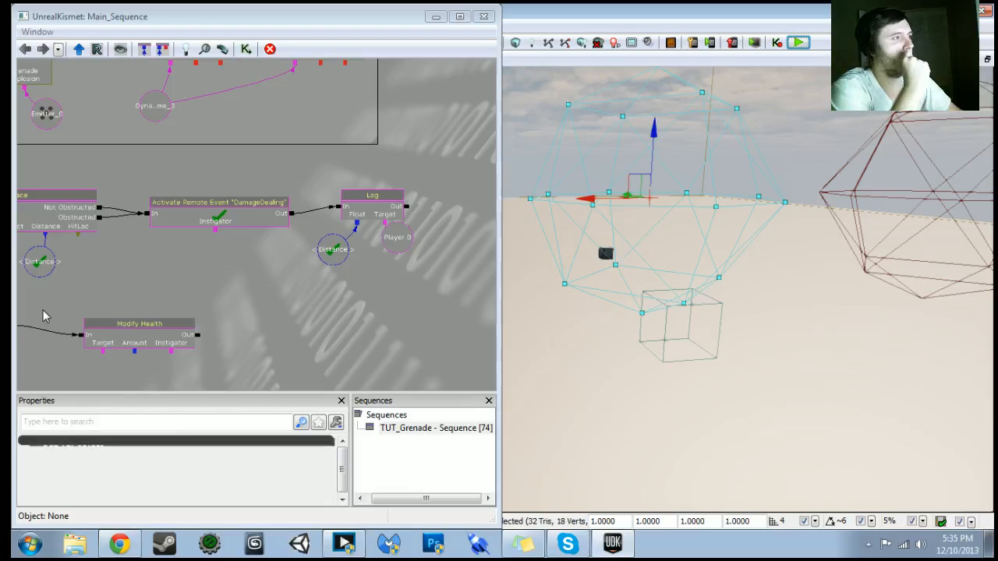
- Minimize Kismet and playtest again, walking around the grenade explosion and checking the console for log output, and exit the preview
{"action": "left_click_drag", "start_coordinate": [43, 316], "coordinate": [326, 305]}
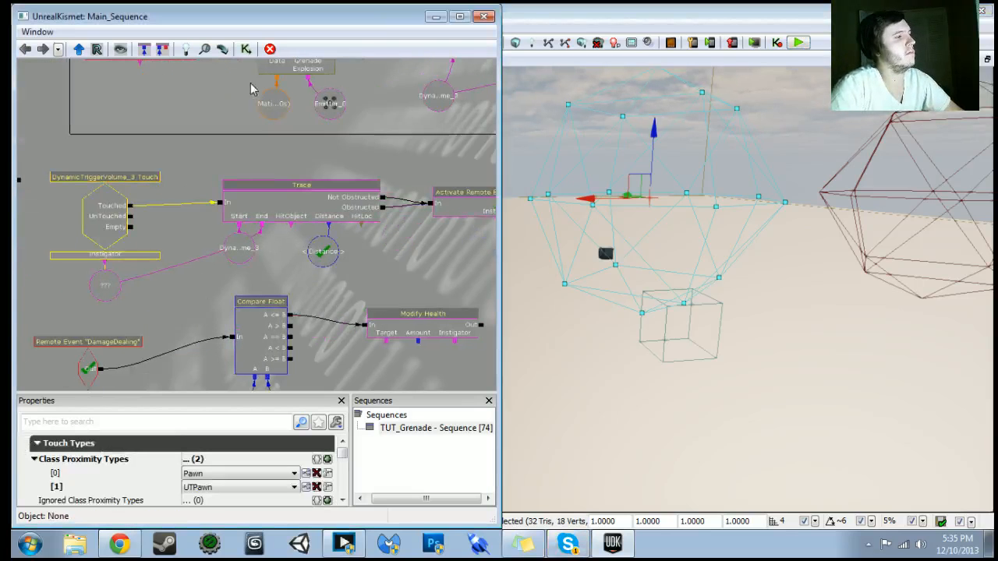
{"action": "left_click", "coordinate": [434, 18]}
{"action": "left_click", "coordinate": [796, 42]}
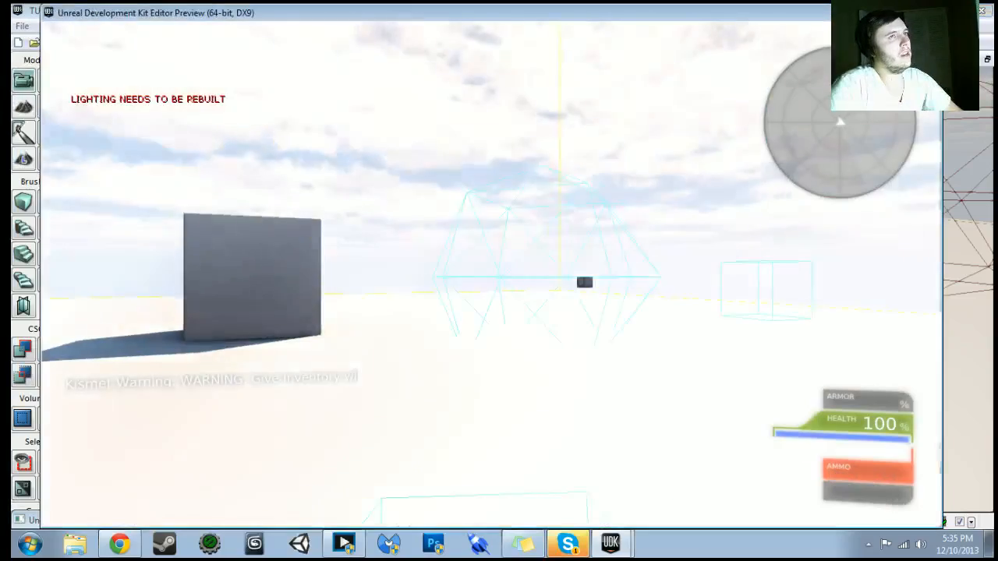
{"action": "key", "text": "w"}
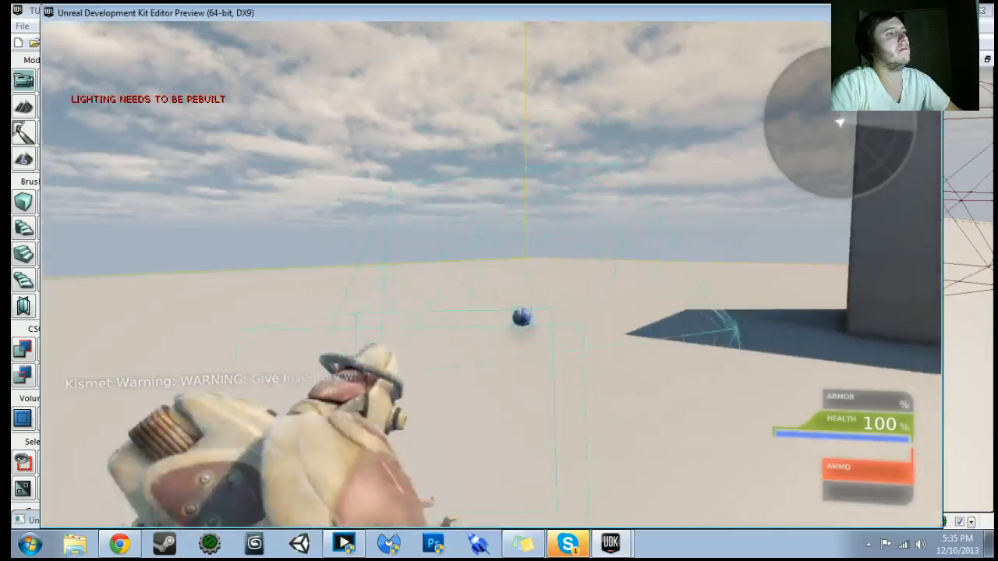
{"action": "key", "text": "w"}
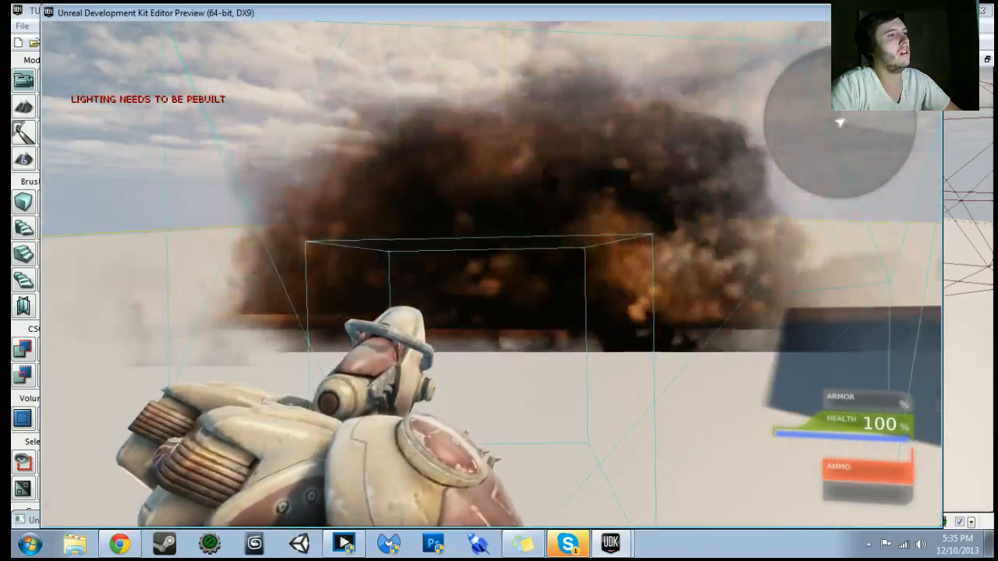
{"action": "key", "text": "w"}
{"action": "key", "text": "w"}
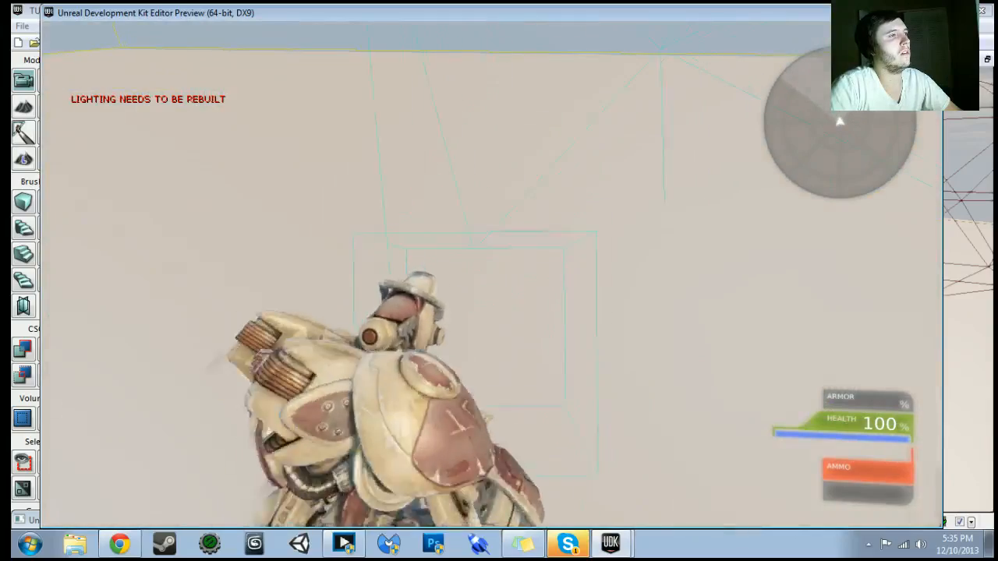
{"action": "key", "text": "w"}
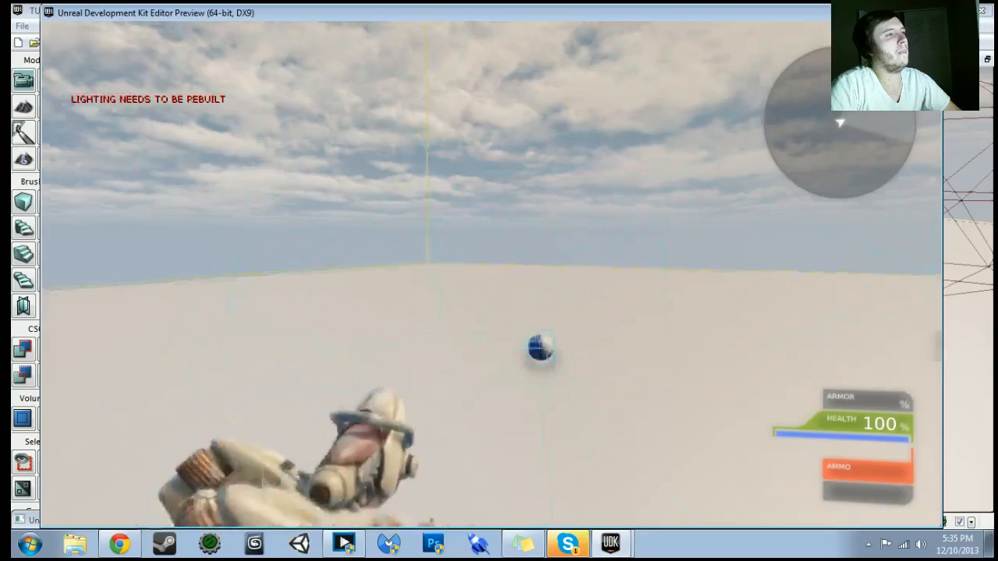
{"action": "key", "text": "w"}
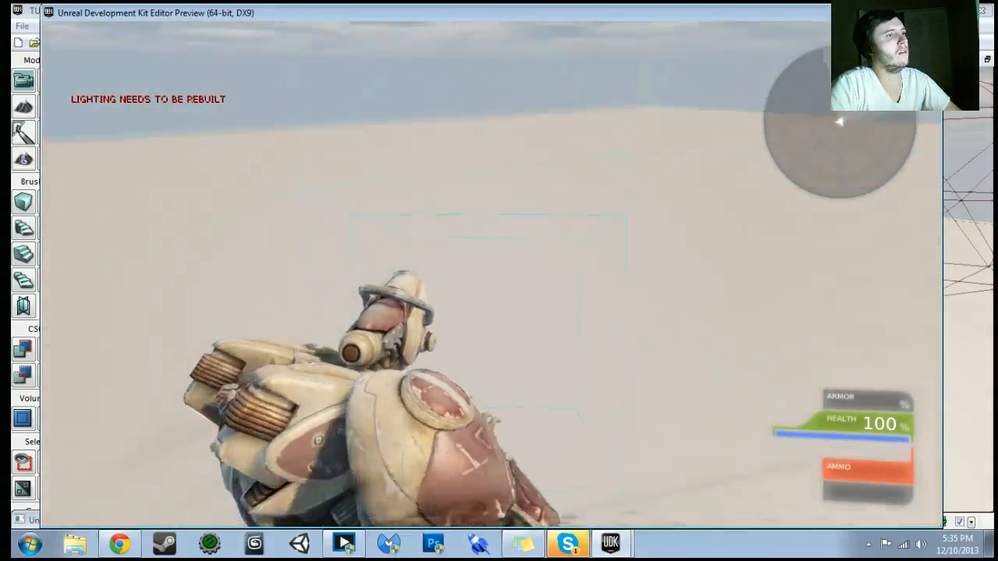
{"action": "key", "text": "grave"}
{"action": "key", "text": "grave"}
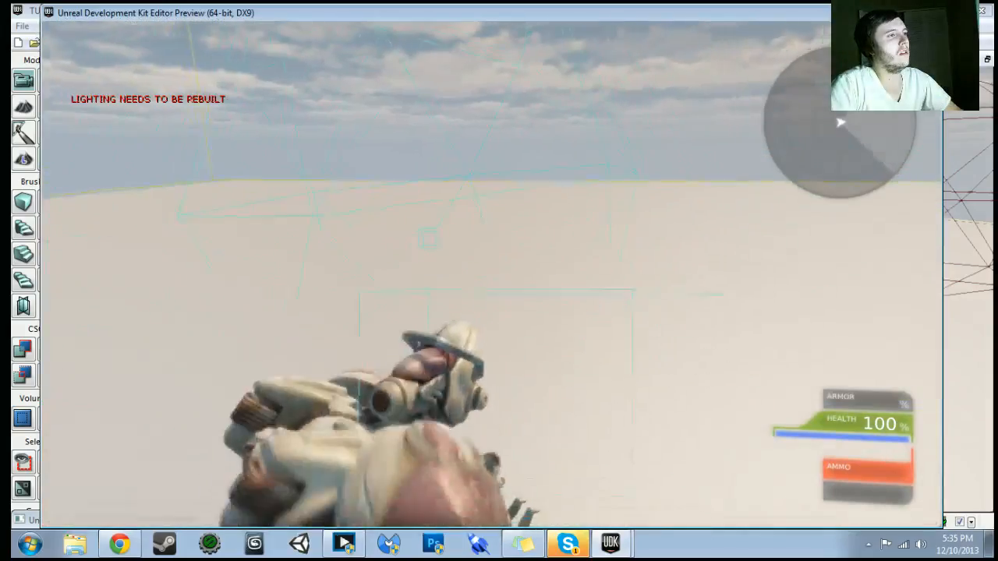
{"action": "key", "text": "w"}
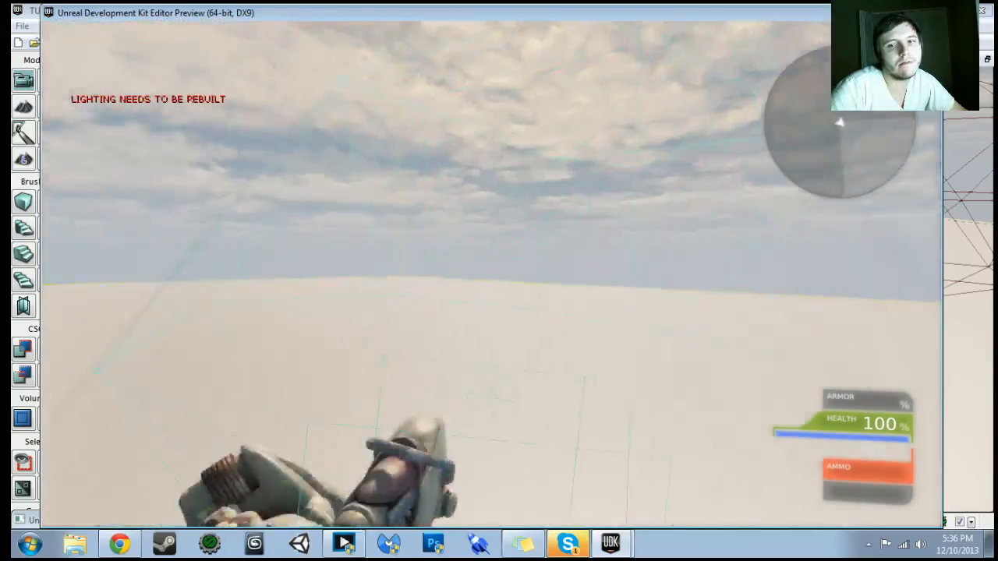
{"action": "key", "text": "Escape"}
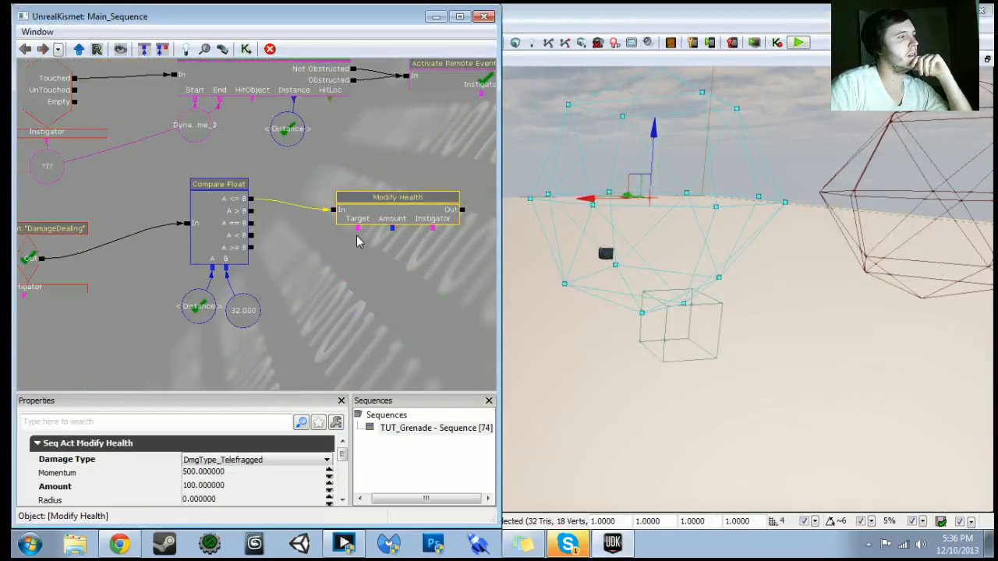
- Duplicate the Grenade object variable and name the copy GrenadeTouch
{"action": "left_click_drag", "start_coordinate": [294, 300], "coordinate": [350, 336]}
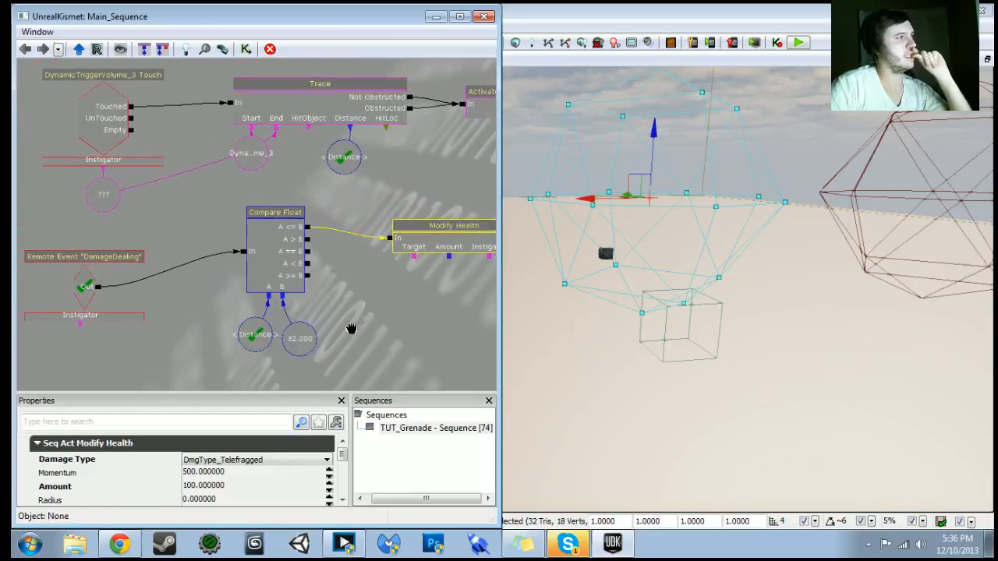
{"action": "scroll", "coordinate": [350, 335], "scroll_direction": "down", "scroll_amount": 5}
{"action": "scroll", "coordinate": [278, 213], "scroll_direction": "up", "scroll_amount": 6}
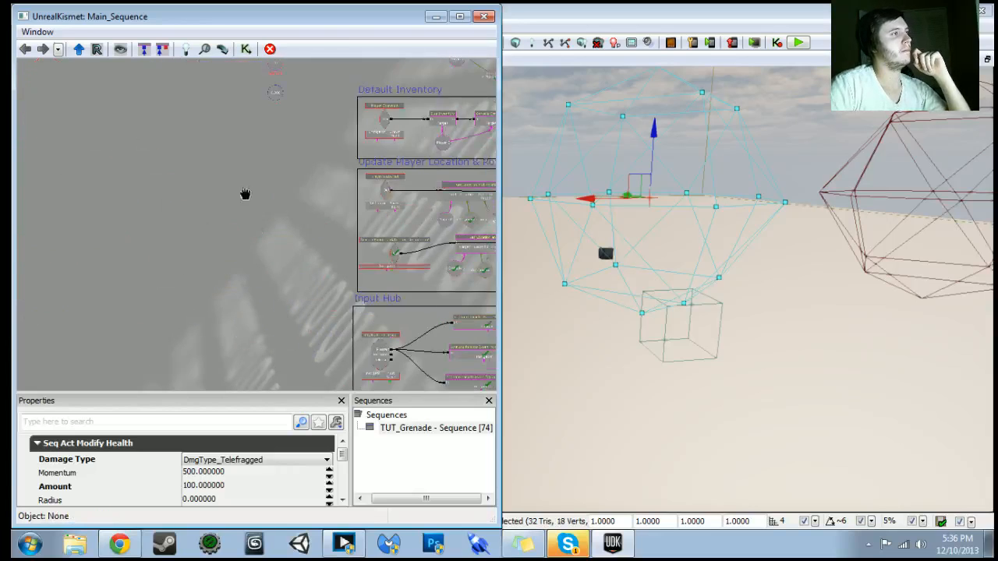
{"action": "left_click", "coordinate": [333, 207]}
{"action": "key", "text": "ctrl+c"}
{"action": "key", "text": "ctrl+v"}
{"action": "left_click_drag", "start_coordinate": [280, 251], "coordinate": [409, 114], "text": "ctrl"}
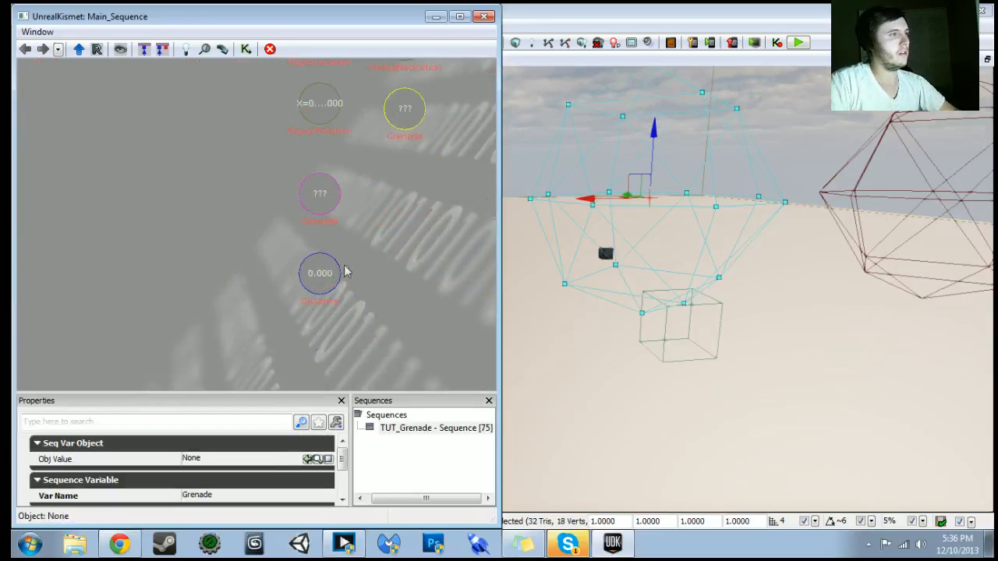
{"action": "left_click", "coordinate": [244, 501]}
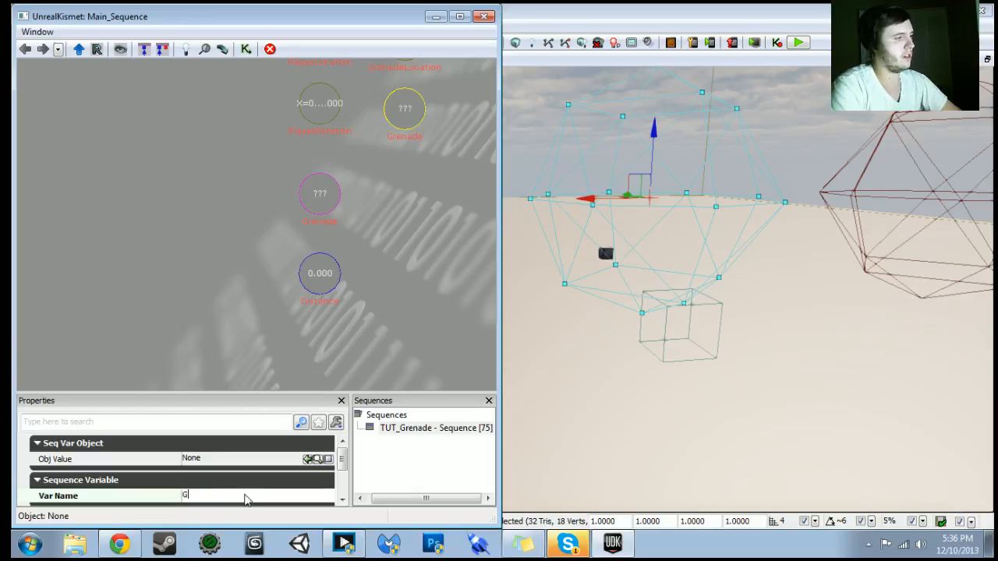
{"action": "key", "text": "Return"}
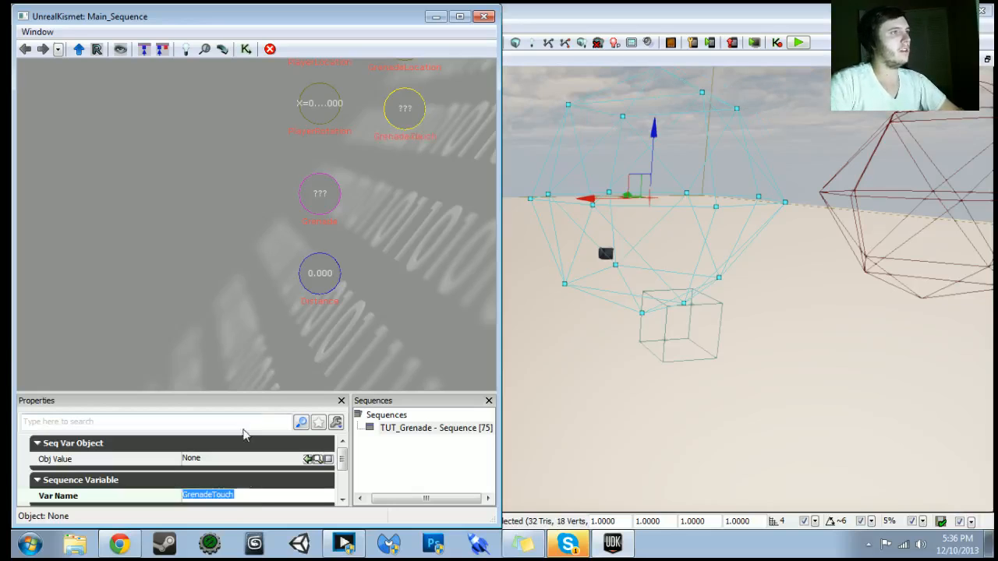
- Delete the unnamed object variable linked to the touch event's Instigator, and shift the DynamicTriggerVolume_3 variable slightly under Trace's Start
{"action": "left_click_drag", "start_coordinate": [446, 334], "coordinate": [356, 65]}
{"action": "left_click_drag", "start_coordinate": [353, 377], "coordinate": [220, 56]}
{"action": "left_click_drag", "start_coordinate": [307, 287], "coordinate": [287, 63]}
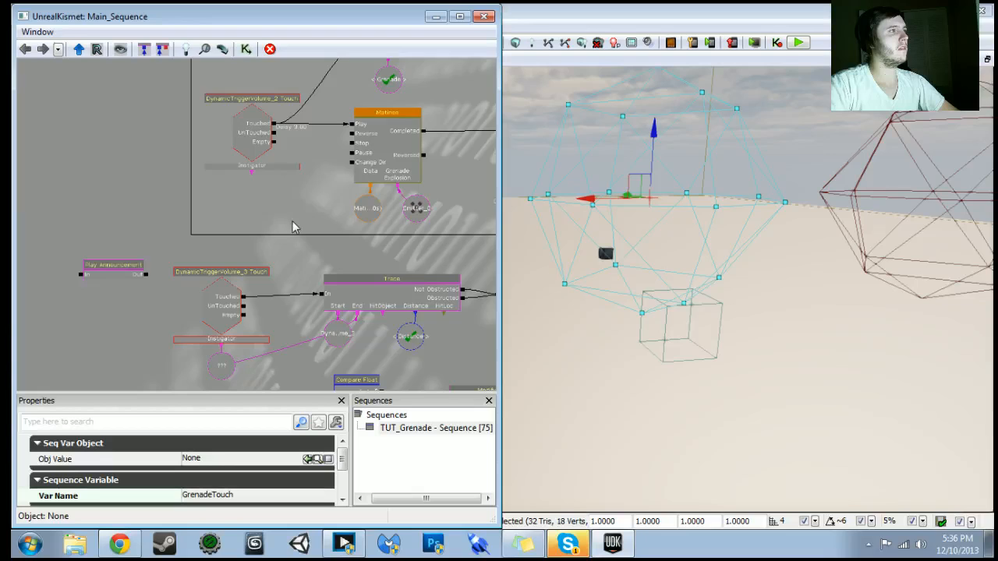
{"action": "left_click_drag", "start_coordinate": [292, 227], "coordinate": [299, 91]}
{"action": "scroll", "coordinate": [233, 235], "scroll_direction": "up", "scroll_amount": 3}
{"action": "left_click", "coordinate": [225, 239]}
{"action": "key", "text": "Delete"}
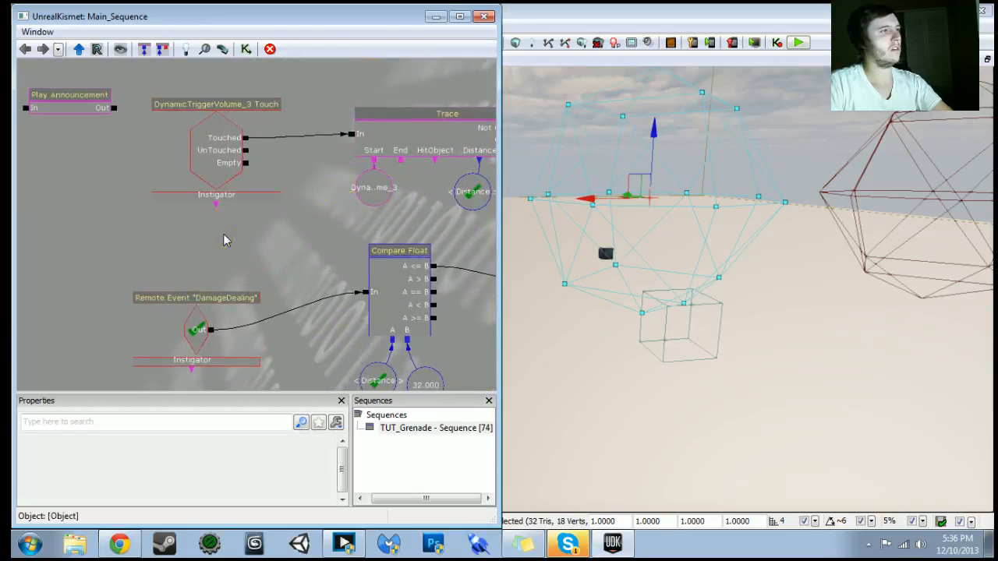
{"action": "left_click_drag", "start_coordinate": [374, 203], "coordinate": [355, 207]}
- Add a named variable below the touch event with expected type SeqVar_Object and find variable name GrenadeTouch
{"action": "right_click", "coordinate": [224, 237]}
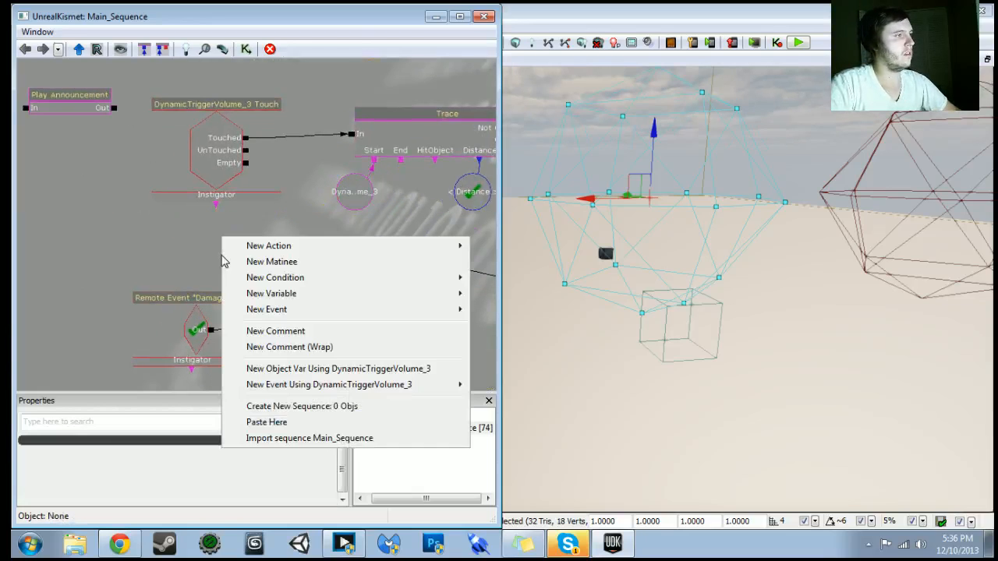
{"action": "mouse_move", "coordinate": [274, 295]}
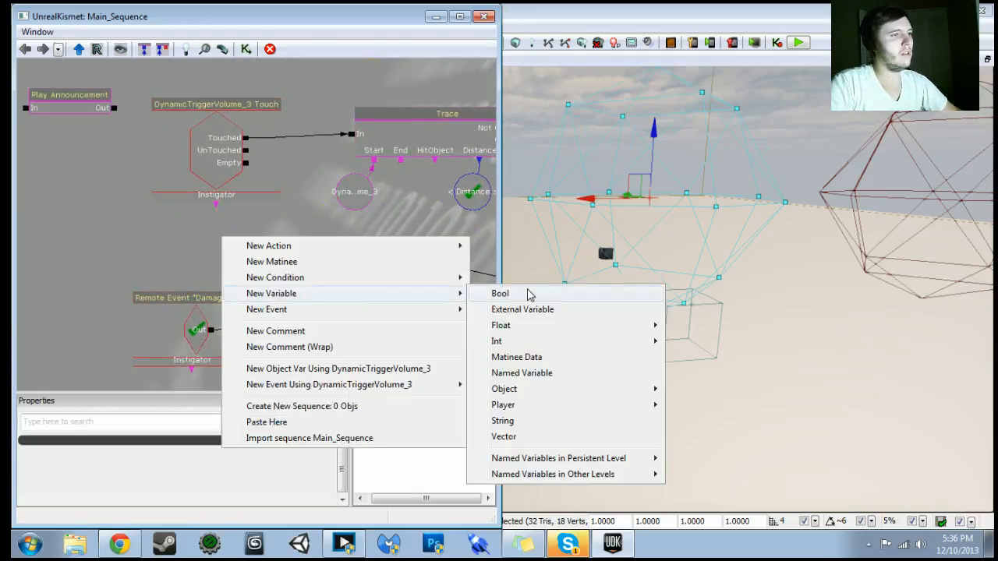
{"action": "left_click", "coordinate": [528, 376]}
{"action": "left_click", "coordinate": [262, 461]}
{"action": "left_click", "coordinate": [226, 393]}
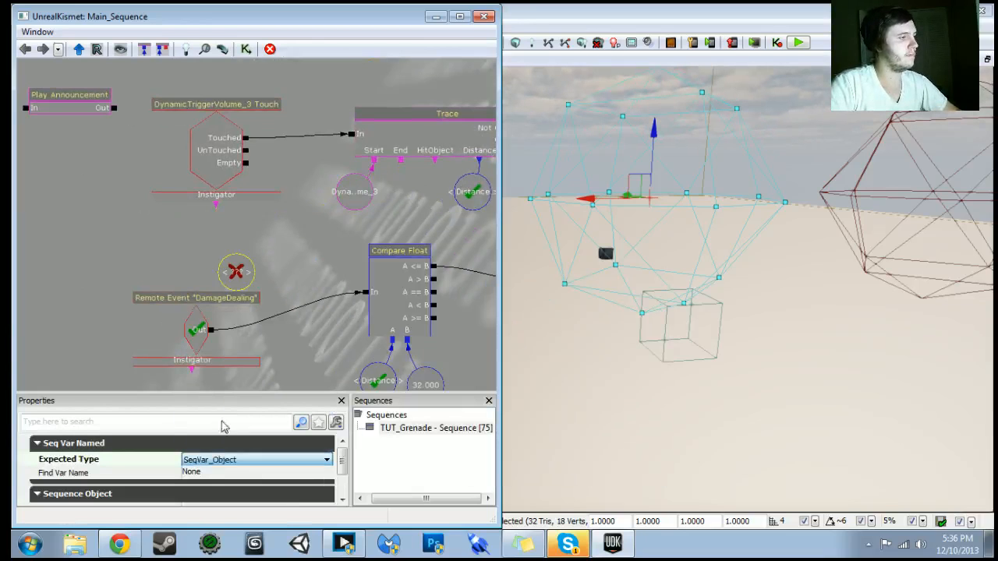
{"action": "left_click", "coordinate": [222, 474]}
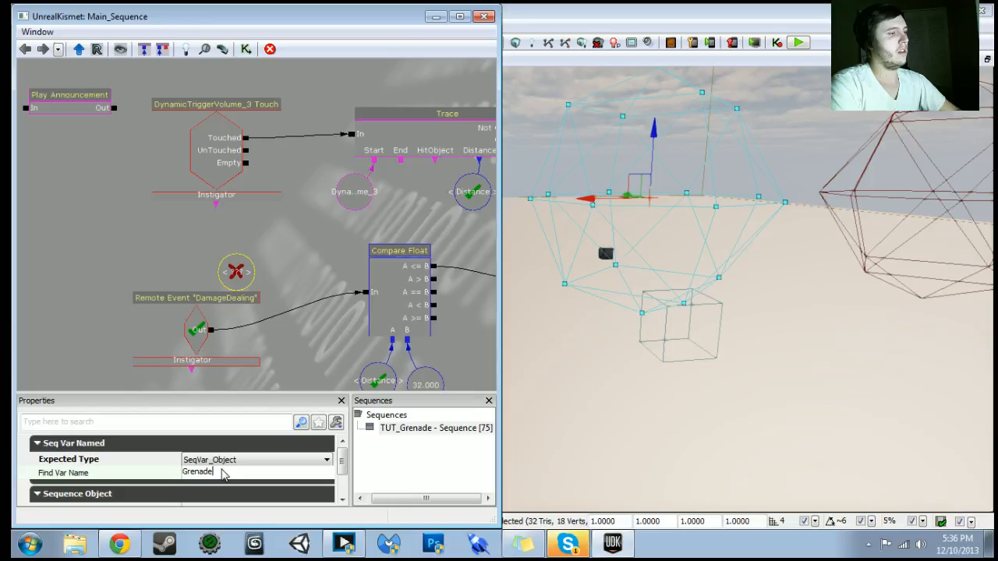
{"action": "key", "text": "Return"}
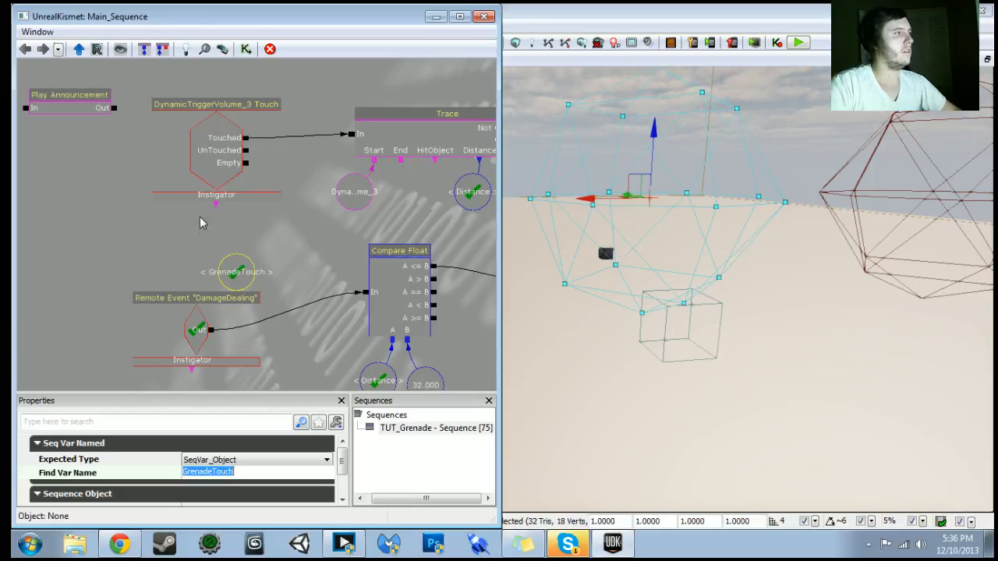
- Link the GrenadeTouch named variable to the touch event's Instigator, and link a copy of it to both End and HitObject on the Trace
{"action": "left_click_drag", "start_coordinate": [219, 205], "coordinate": [221, 239]}
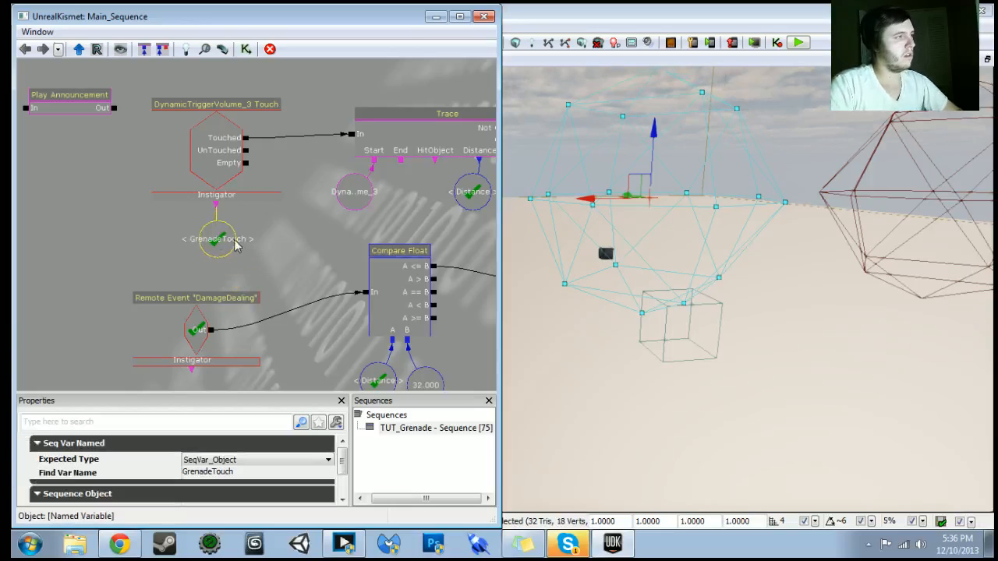
{"action": "key", "text": "ctrl+v"}
{"action": "left_click_drag", "start_coordinate": [277, 269], "coordinate": [184, 280]}
{"action": "left_click_drag", "start_coordinate": [184, 263], "coordinate": [315, 221], "text": "ctrl"}
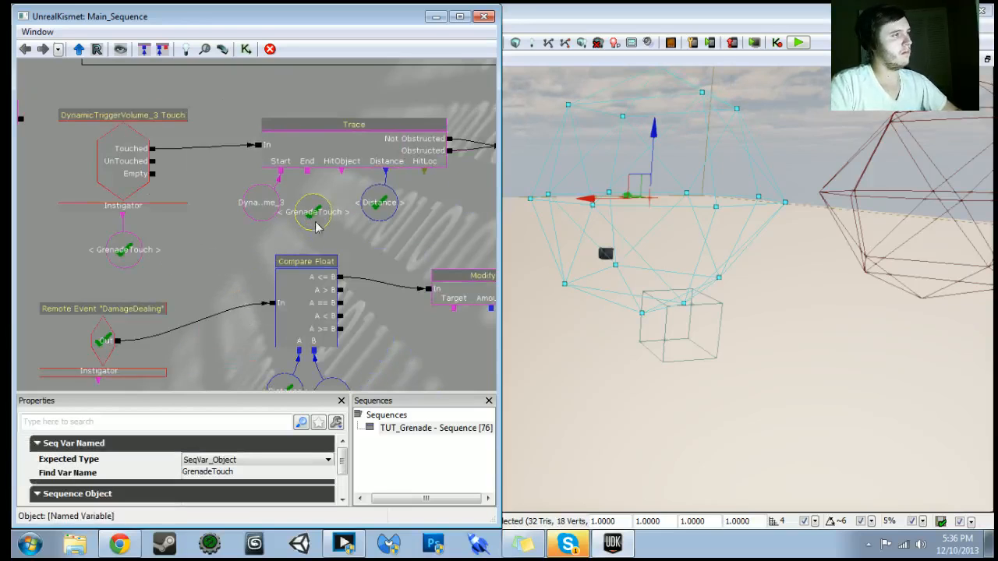
{"action": "left_click_drag", "start_coordinate": [307, 180], "coordinate": [324, 264]}
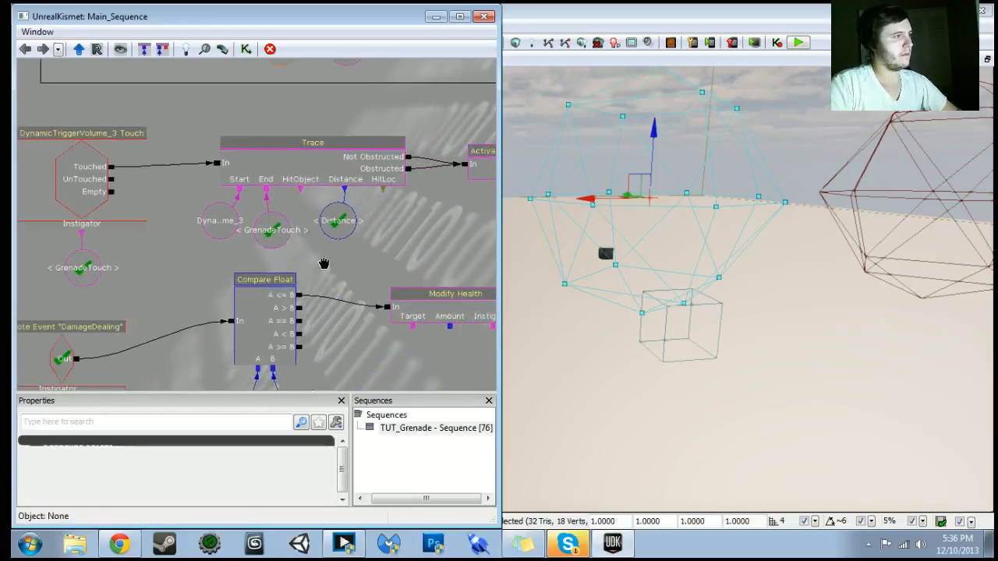
{"action": "left_click", "coordinate": [266, 234]}
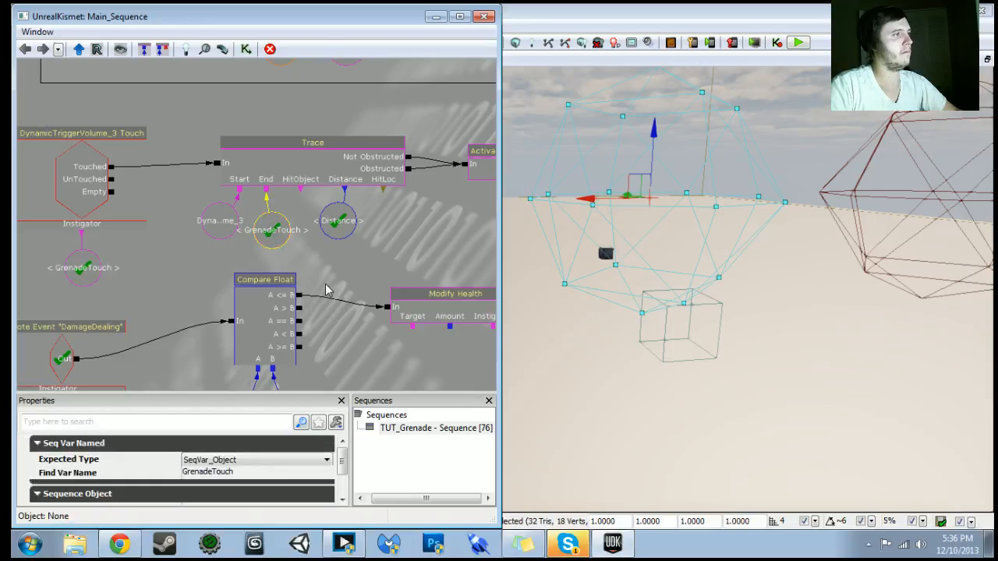
{"action": "left_click", "coordinate": [304, 199]}
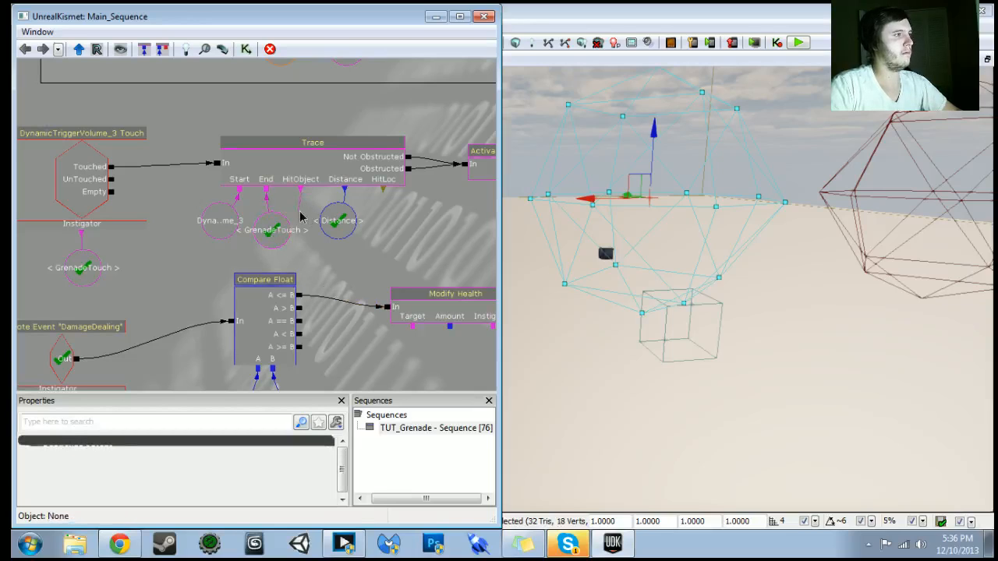
{"action": "left_click_drag", "start_coordinate": [303, 255], "coordinate": [238, 216]}
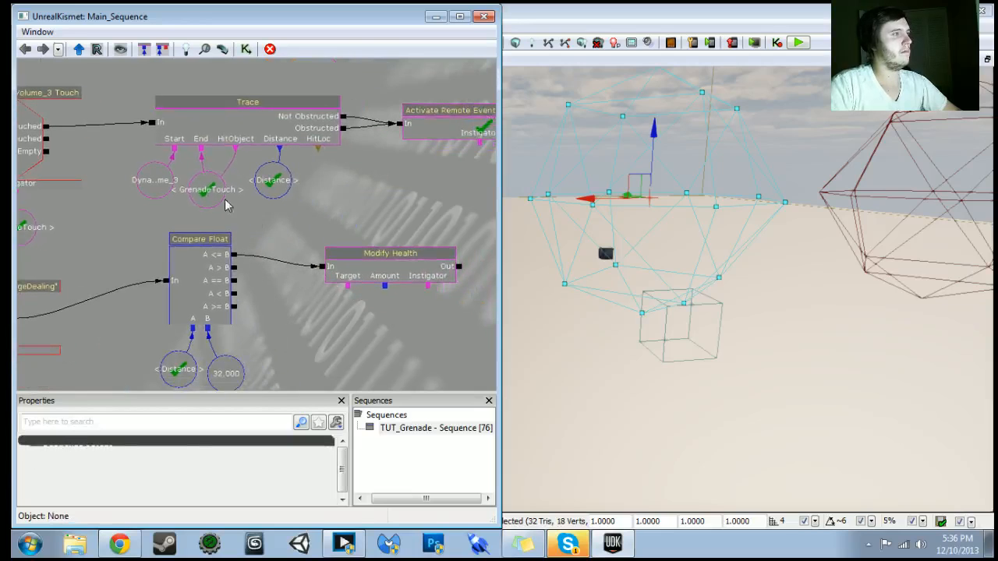
- Duplicate the GrenadeTouch named variable, place the copy below Modify Health and link it to Target
{"action": "left_click", "coordinate": [212, 196]}
{"action": "key", "text": "ctrl+c"}
{"action": "key", "text": "ctrl+v"}
{"action": "mouse_move", "coordinate": [295, 268]}
{"action": "left_mouse_down", "text": "ctrl"}
{"action": "mouse_move", "coordinate": [364, 360]}
{"action": "mouse_move", "coordinate": [364, 351]}
{"action": "left_mouse_up", "text": "ctrl"}
{"action": "left_click_drag", "start_coordinate": [347, 287], "coordinate": [350, 327]}
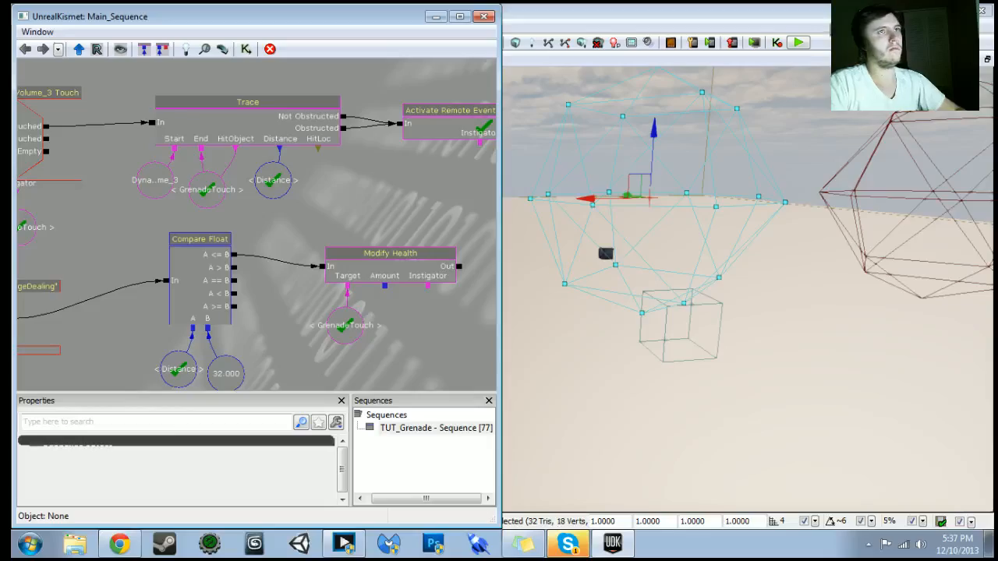
- Playtest the level, walking around the grenade explosion to check the player's health and the logged distance, and exit the preview
{"action": "left_click", "coordinate": [798, 42]}
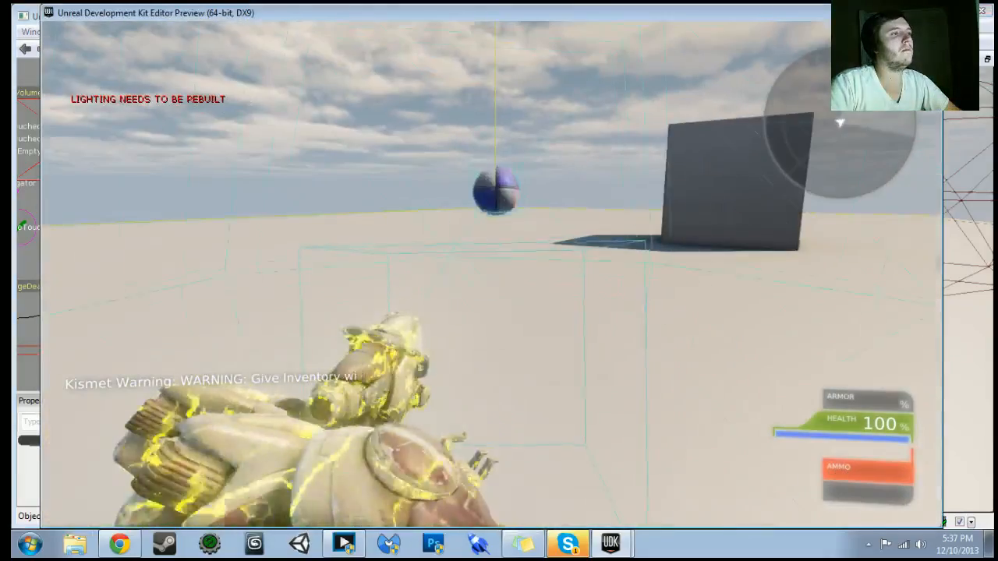
{"action": "key", "text": "w"}
{"action": "key", "text": "w"}
{"action": "key", "text": "w"}
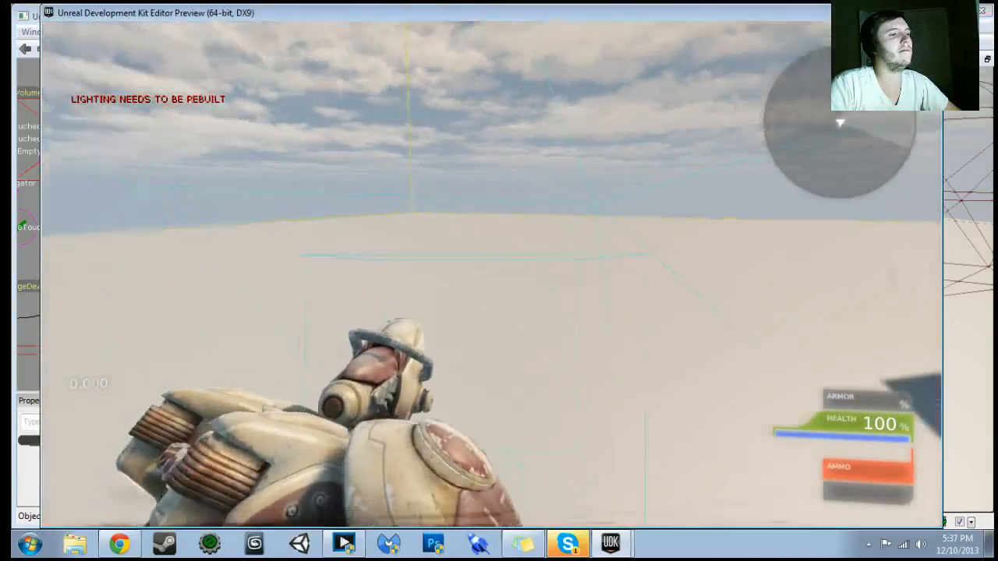
{"action": "key", "text": "w"}
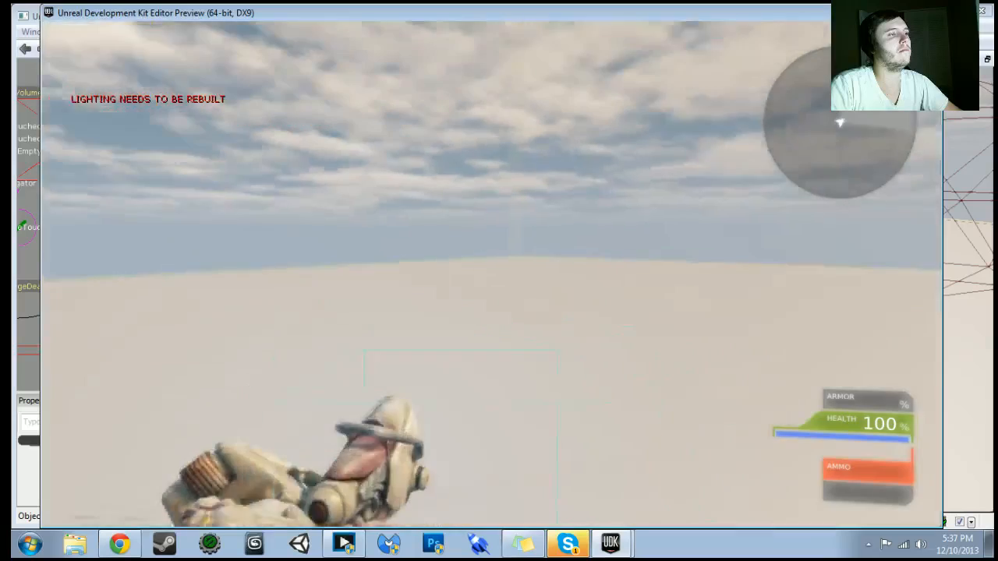
{"action": "key", "text": "Escape"}
{"action": "right_click", "coordinate": [409, 288]}
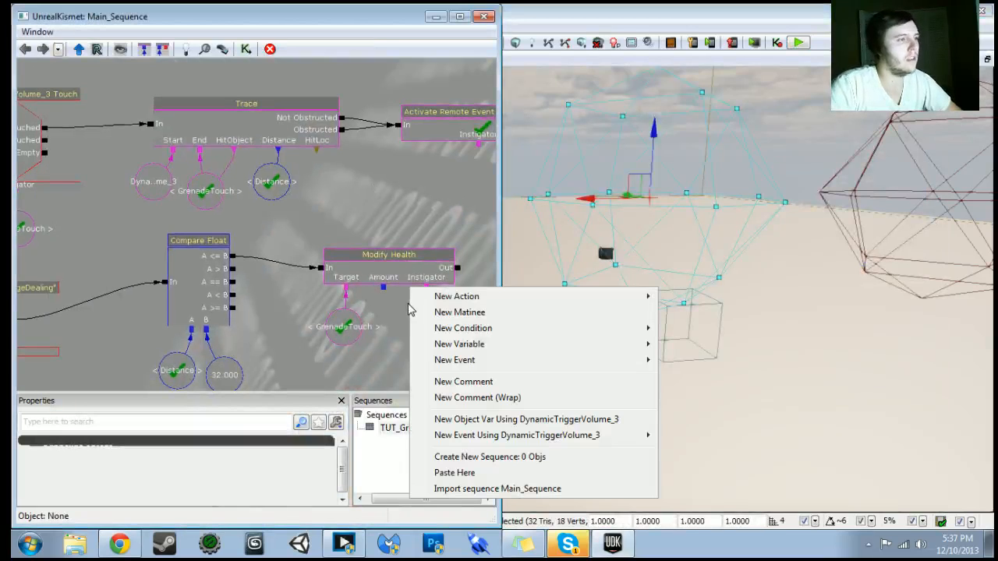
{"action": "mouse_move", "coordinate": [458, 296]}
{"action": "mouse_move", "coordinate": [676, 296]}
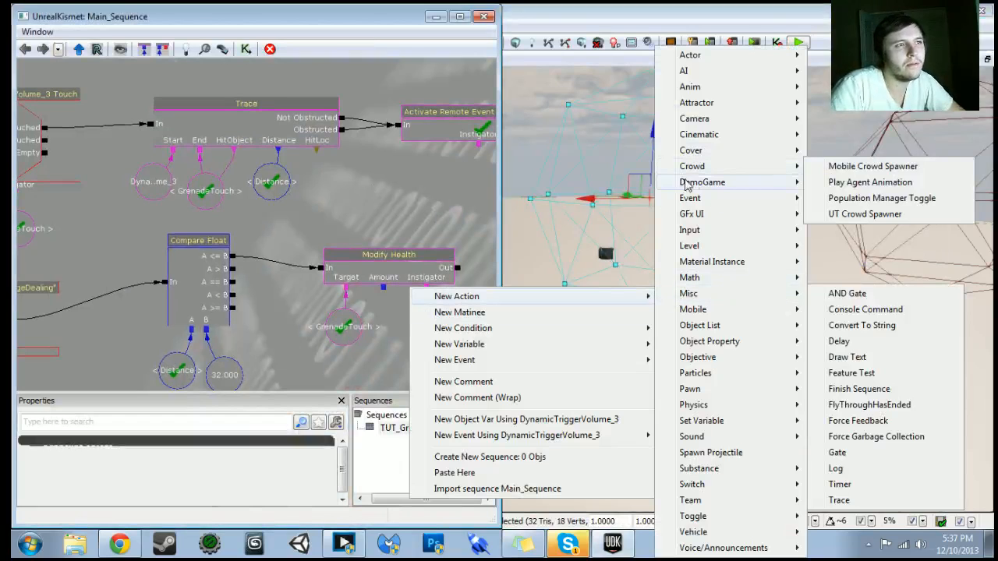
{"action": "mouse_move", "coordinate": [706, 390]}
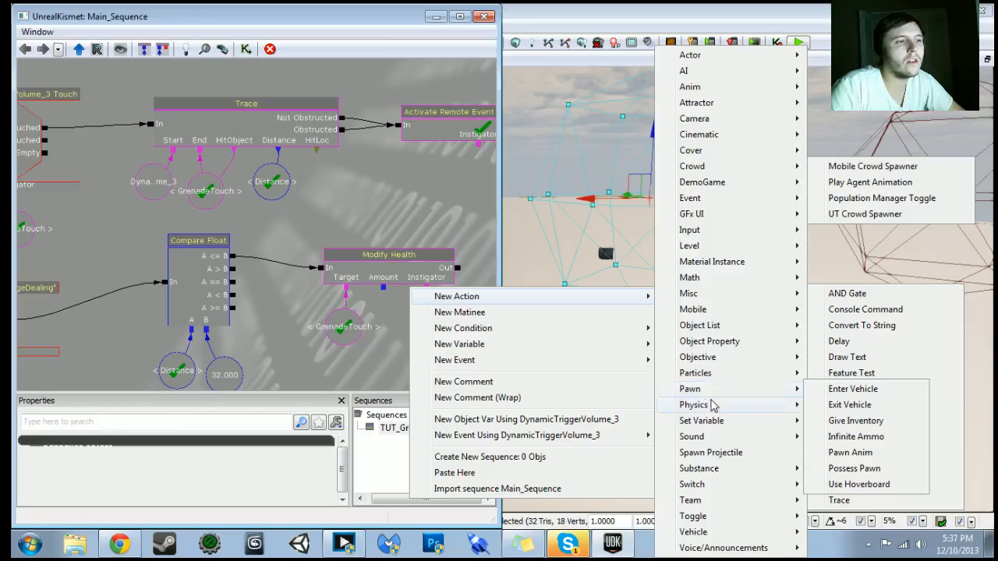
{"action": "mouse_move", "coordinate": [721, 420]}
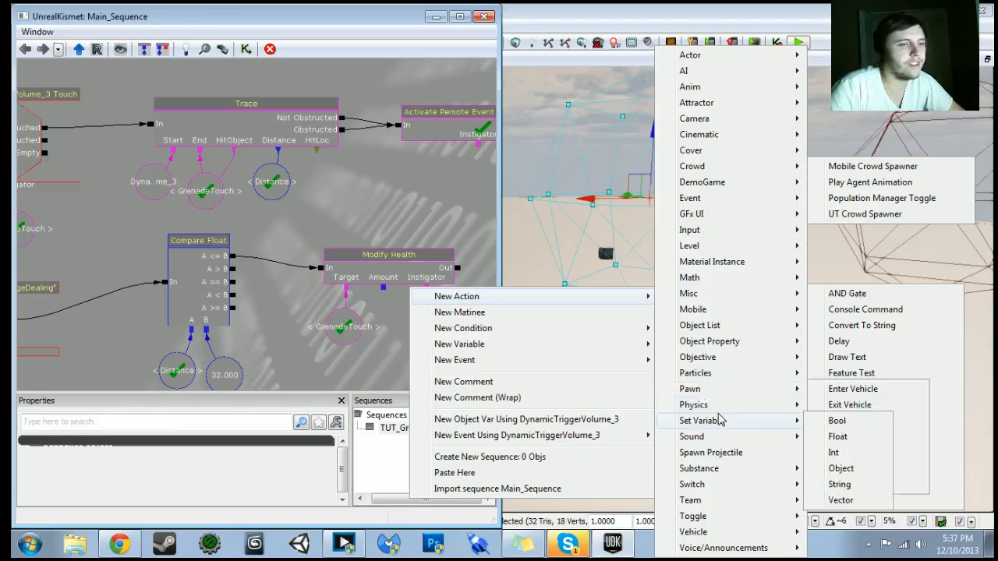
{"action": "mouse_move", "coordinate": [720, 360]}
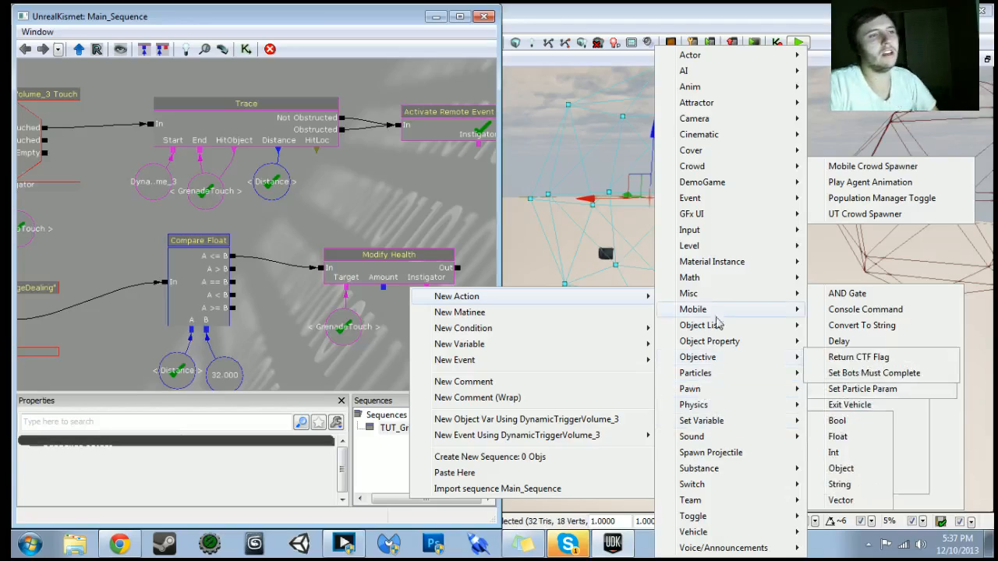
{"action": "mouse_move", "coordinate": [718, 313]}
{"action": "mouse_move", "coordinate": [717, 294]}
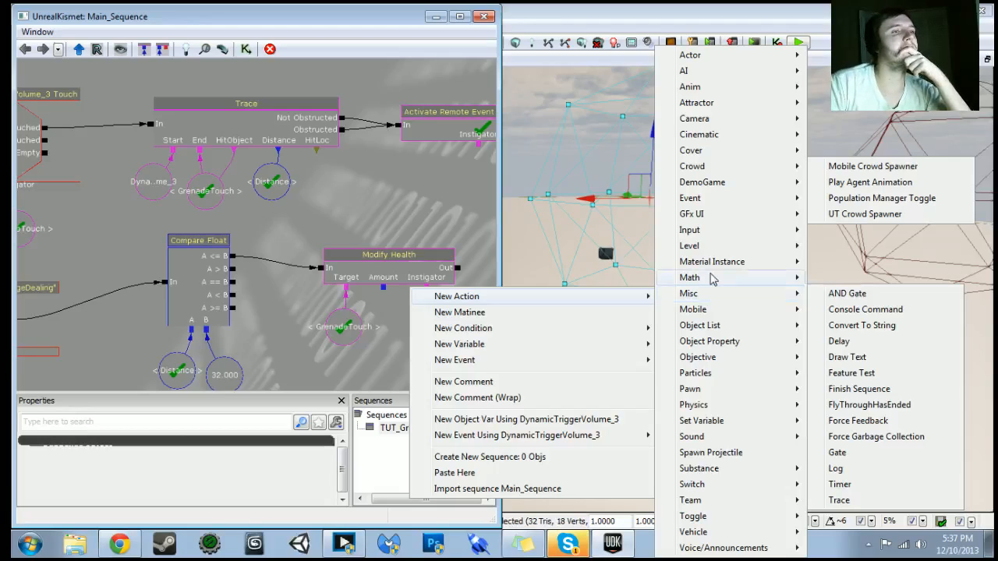
{"action": "mouse_move", "coordinate": [709, 254]}
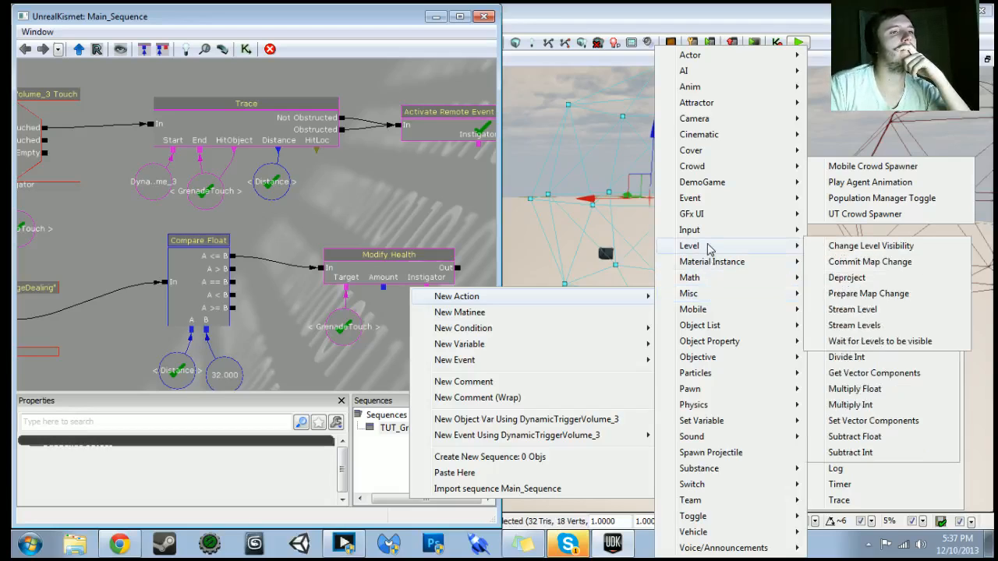
{"action": "mouse_move", "coordinate": [710, 171]}
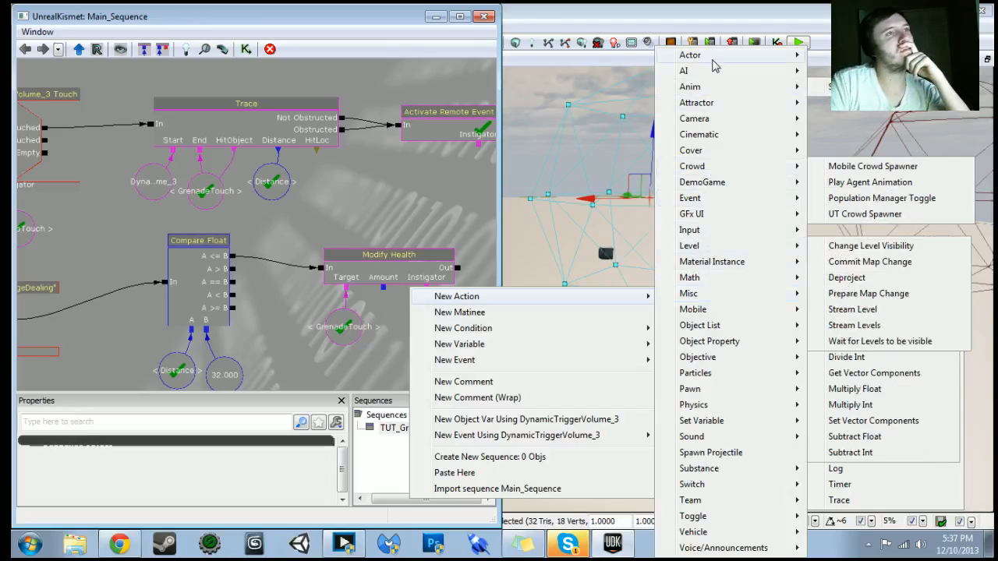
{"action": "mouse_move", "coordinate": [713, 62]}
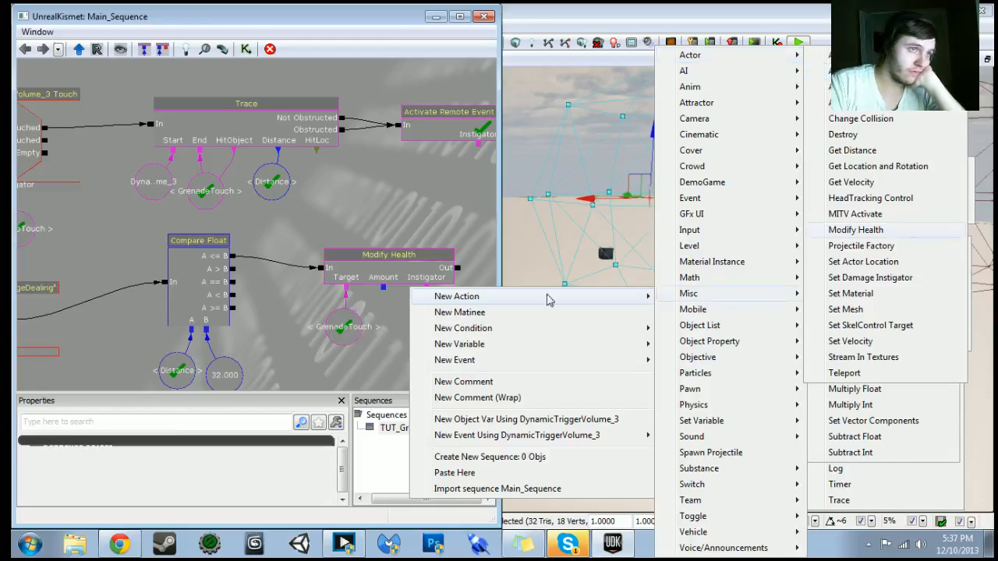
- Set the Radius of the Modify Health action to 1024
{"action": "left_click", "coordinate": [373, 268]}
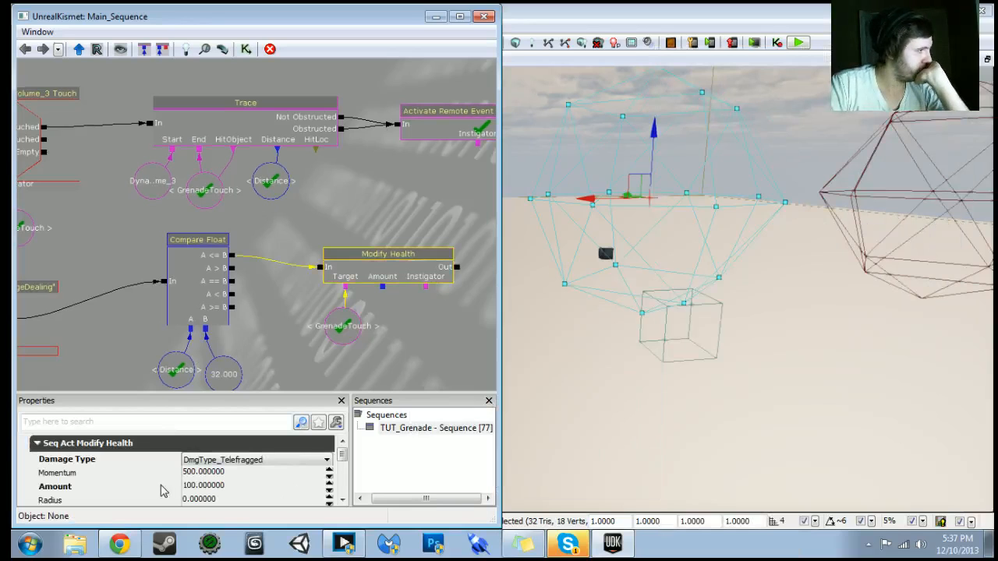
{"action": "left_click", "coordinate": [229, 501]}
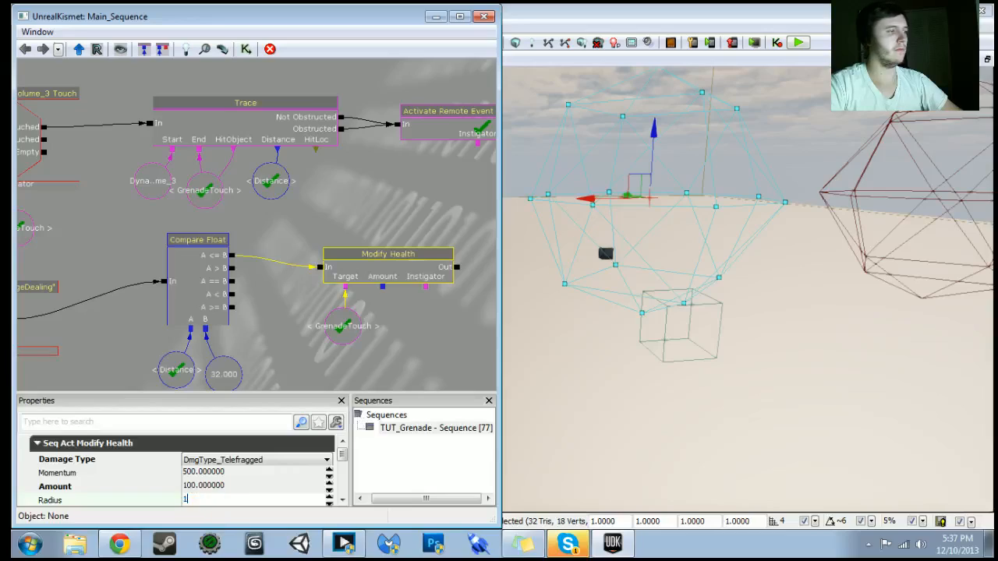
{"action": "key", "text": "Return"}
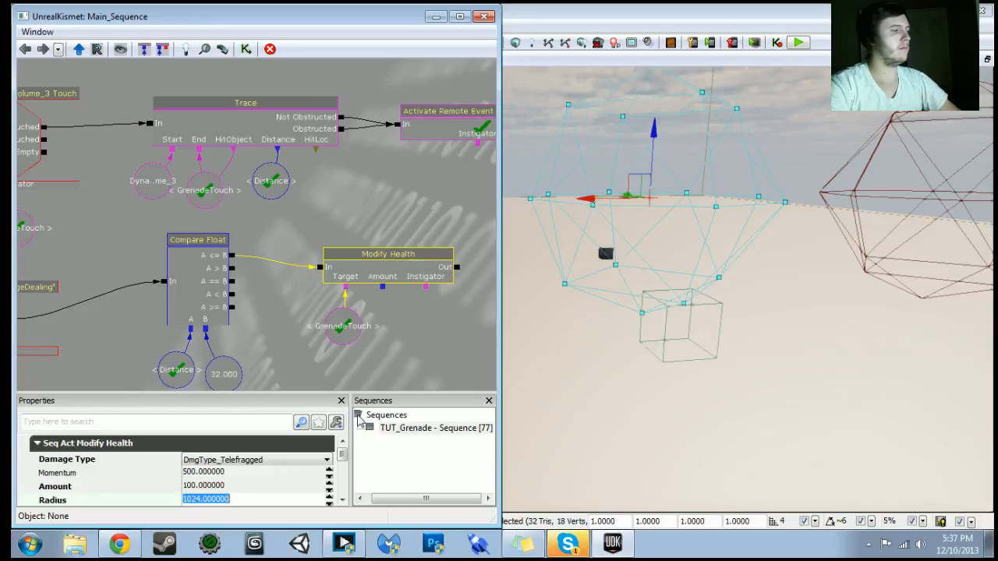
- Playtest the level again to check whether the grenade damages the player with the new radius, and exit the preview
{"action": "left_click", "coordinate": [798, 42]}
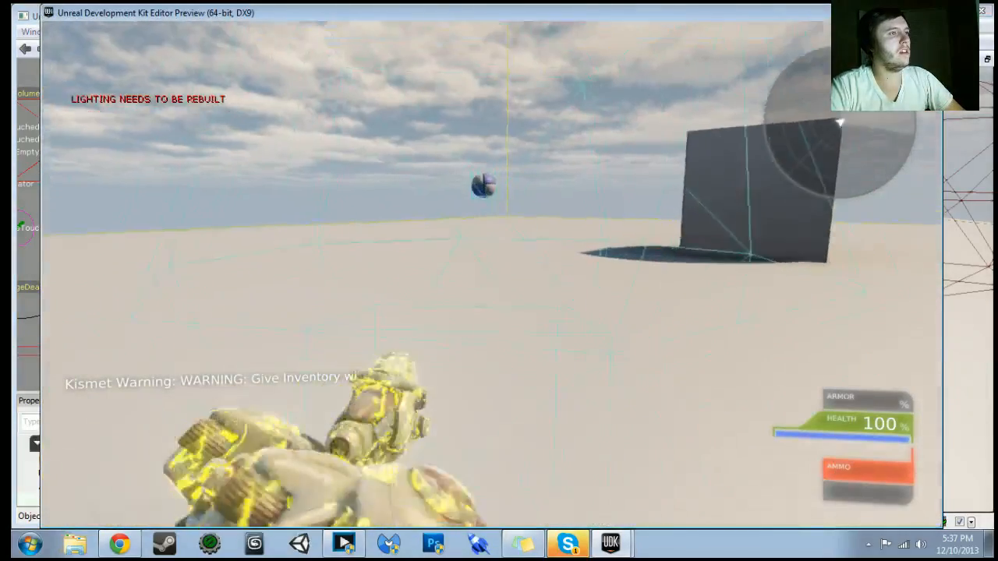
{"action": "key", "text": "w"}
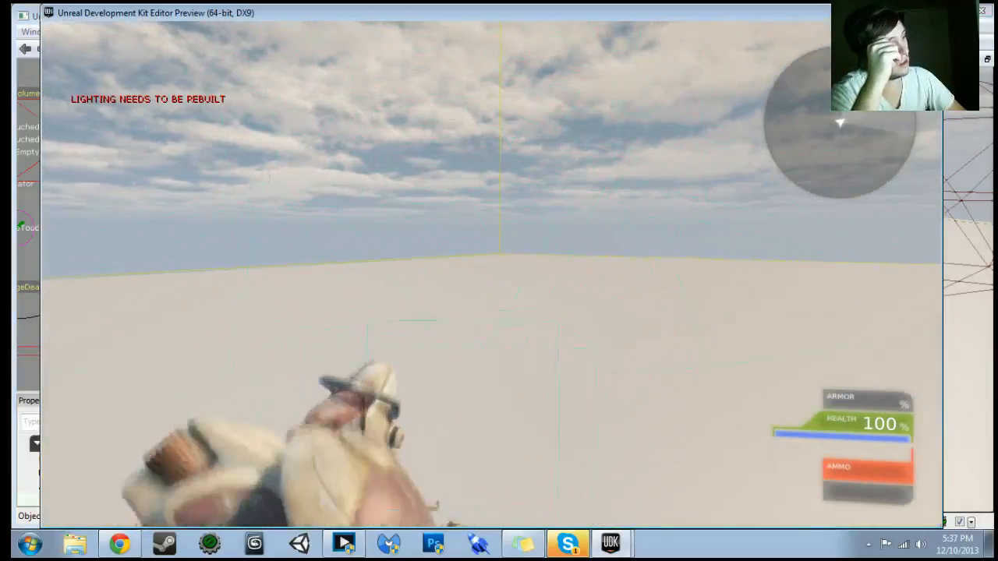
{"action": "key", "text": "w"}
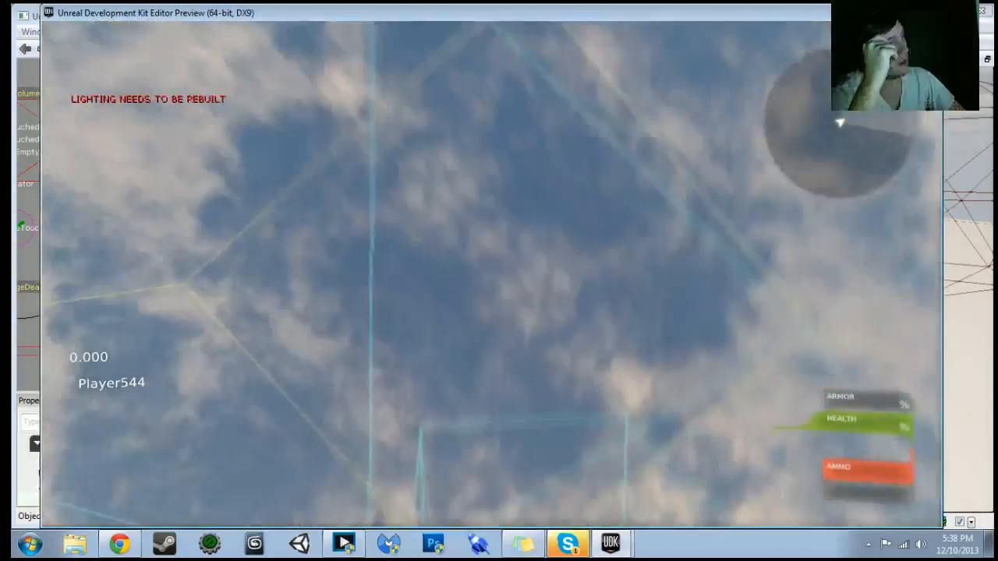
{"action": "key", "text": "Escape"}
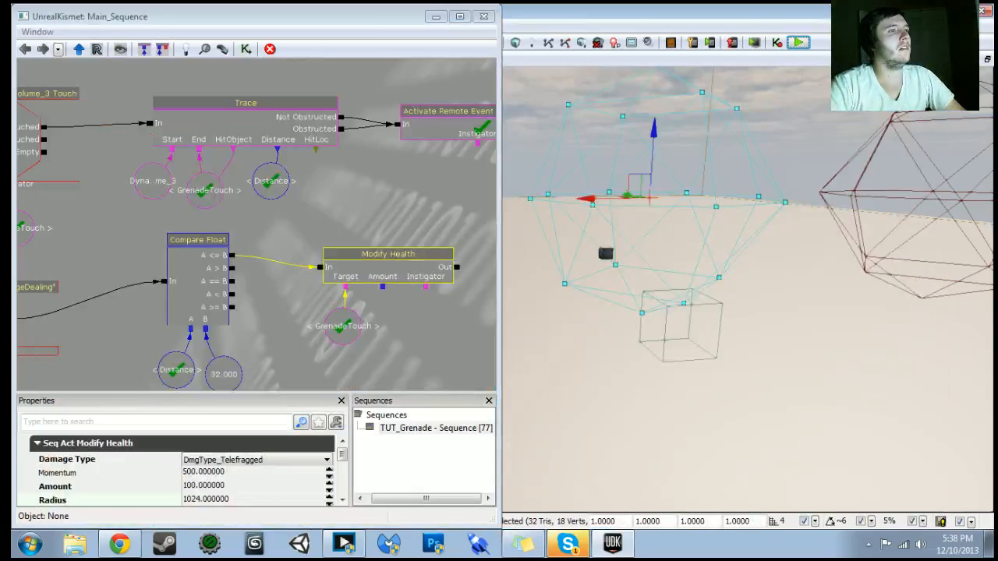
- Add a Level Loaded event in an empty area of the Kismet sequence
{"action": "mouse_move", "coordinate": [749, 288]}
{"action": "left_mouse_down"}
{"action": "mouse_move", "coordinate": [706, 327]}
{"action": "mouse_move", "coordinate": [701, 300]}
{"action": "left_mouse_up"}
{"action": "scroll", "coordinate": [430, 357], "scroll_direction": "down", "scroll_amount": 8}
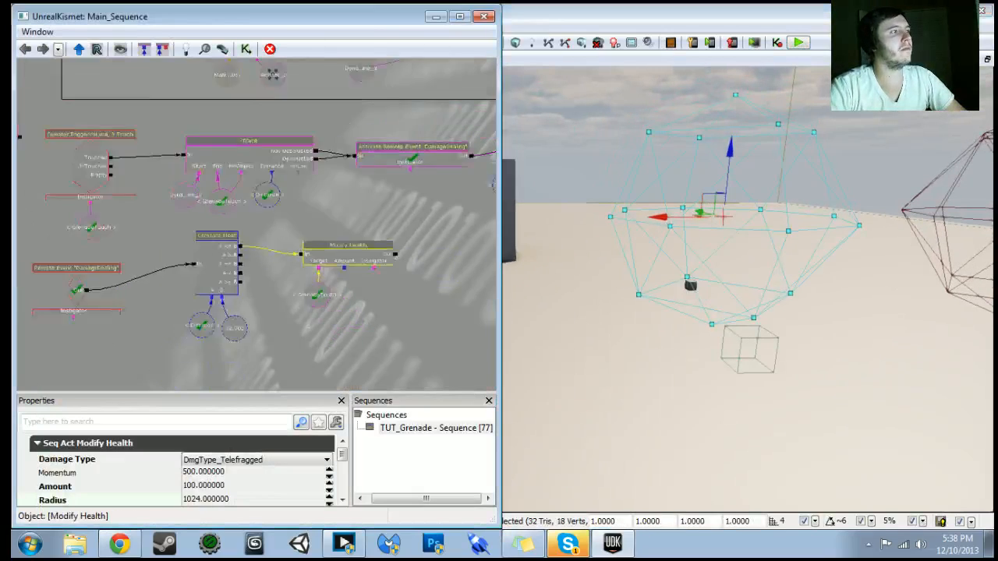
{"action": "left_click_drag", "start_coordinate": [359, 375], "coordinate": [385, 291]}
{"action": "left_click_drag", "start_coordinate": [382, 86], "coordinate": [302, 337]}
{"action": "scroll", "coordinate": [302, 338], "scroll_direction": "up", "scroll_amount": 4}
{"action": "left_click_drag", "start_coordinate": [277, 155], "coordinate": [296, 297]}
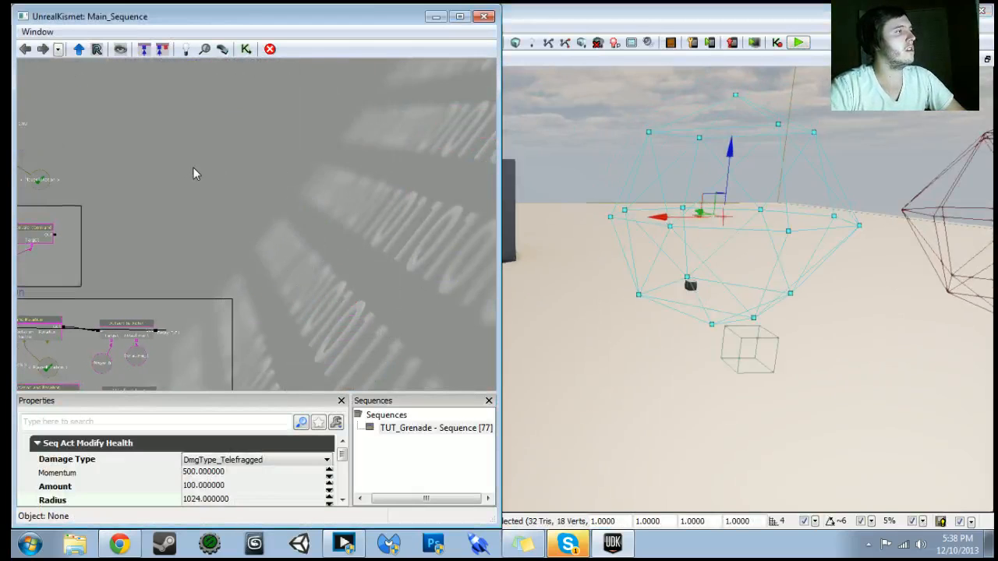
{"action": "right_click", "coordinate": [194, 167]}
{"action": "mouse_move", "coordinate": [263, 221]}
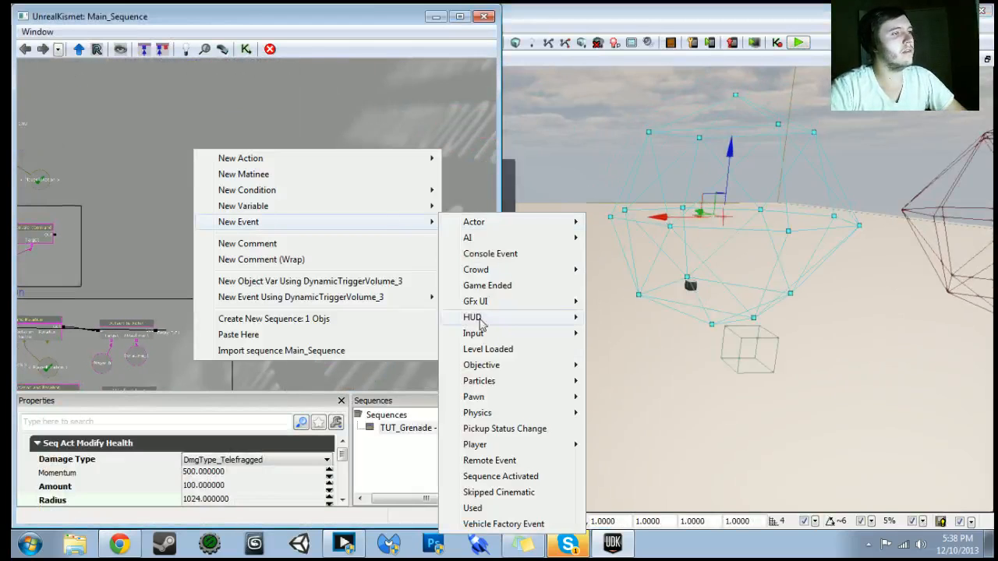
{"action": "left_click", "coordinate": [493, 350]}
- Add an Actor Factory action and position it beside the Level Loaded event
{"action": "right_click", "coordinate": [341, 152]}
{"action": "mouse_move", "coordinate": [513, 156]}
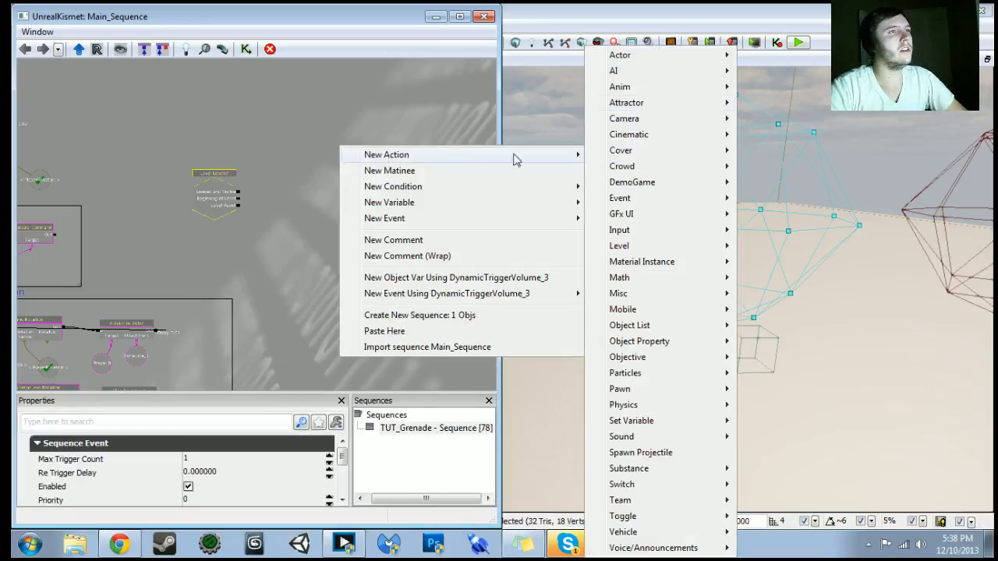
{"action": "mouse_move", "coordinate": [680, 62]}
{"action": "left_click", "coordinate": [776, 58]}
{"action": "left_click_drag", "start_coordinate": [374, 196], "coordinate": [323, 199], "text": "ctrl"}
- Add a PathNode to the level on the open floor near the wall
{"action": "left_click_drag", "start_coordinate": [663, 351], "coordinate": [562, 219]}
{"action": "right_click", "coordinate": [742, 272]}
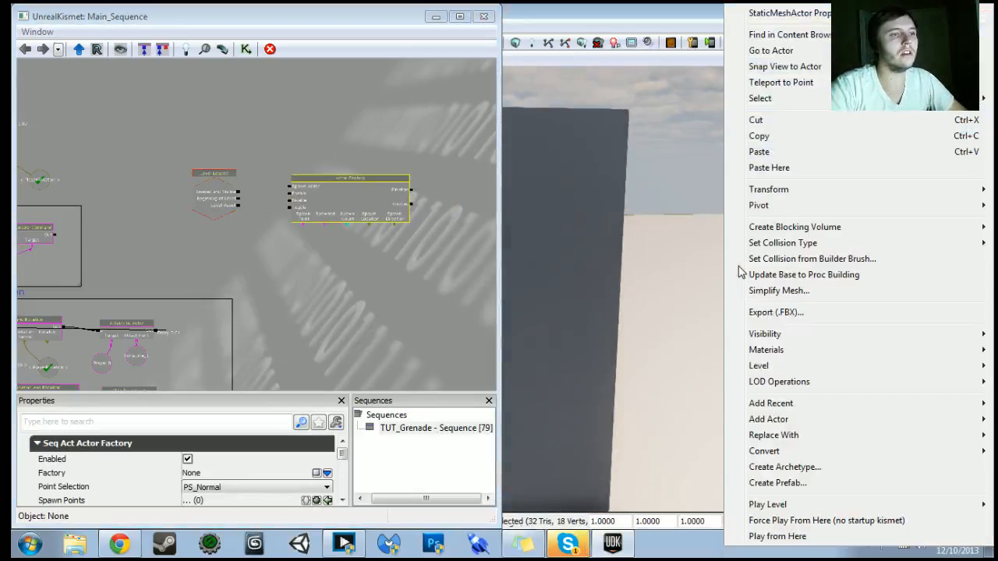
{"action": "mouse_move", "coordinate": [787, 421]}
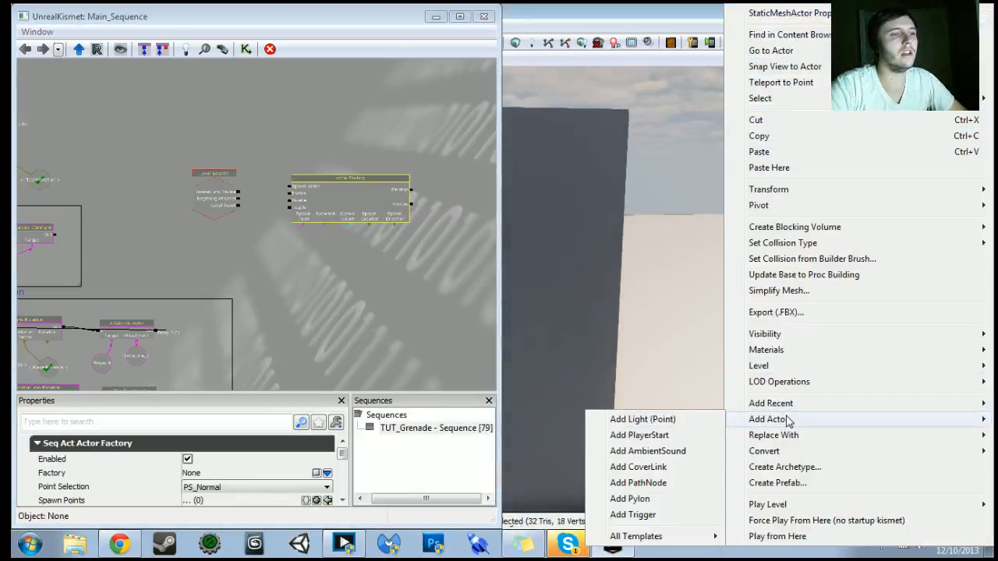
{"action": "left_click", "coordinate": [616, 484]}
- Create object variables for PathNode_0 on the Actor Factory's Spawn Point and Spawned connectors
{"action": "scroll", "coordinate": [319, 229], "scroll_direction": "up", "scroll_amount": 3}
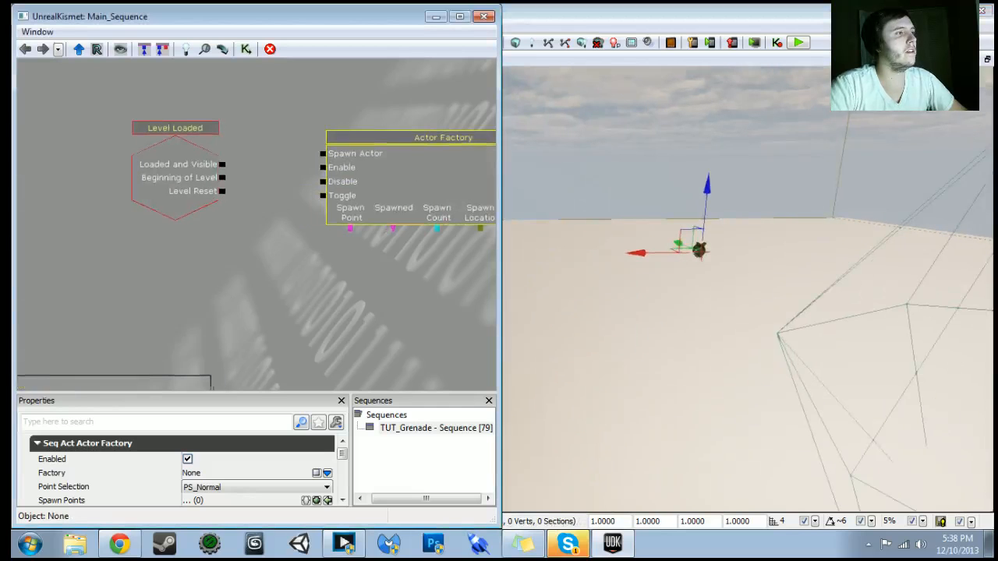
{"action": "right_click", "coordinate": [350, 231]}
{"action": "left_click", "coordinate": [382, 237]}
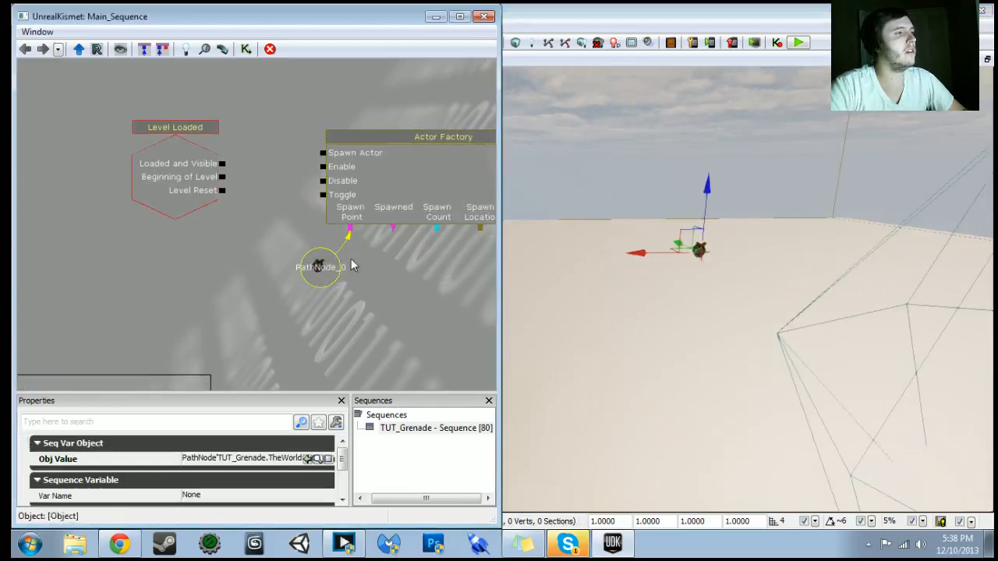
{"action": "right_click", "coordinate": [392, 232]}
{"action": "left_click", "coordinate": [418, 234]}
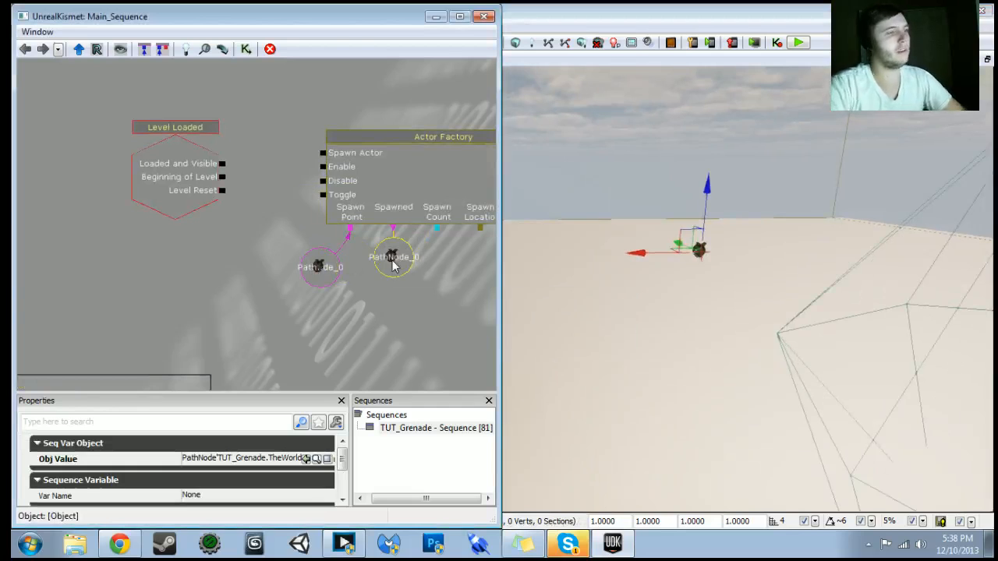
- Clear the object variable on the Actor Factory's Spawned connector so it references no actor
{"action": "key", "text": "Delete"}
{"action": "right_click", "coordinate": [394, 231]}
{"action": "left_click", "coordinate": [433, 223]}
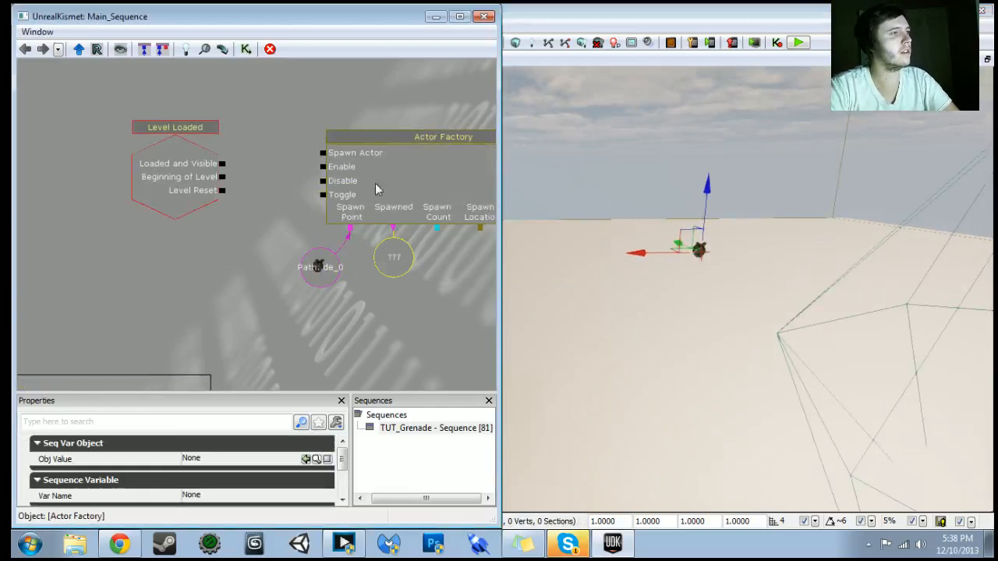
- Set the Actor Factory action's Factory property to UTActorFactoryAI
{"action": "left_click", "coordinate": [343, 153]}
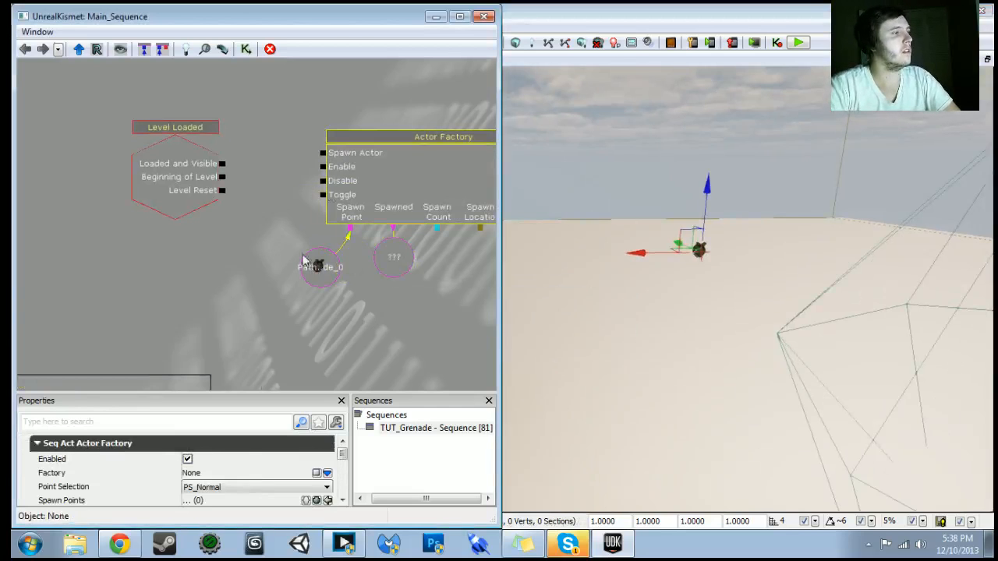
{"action": "left_click", "coordinate": [327, 473]}
{"action": "mouse_move", "coordinate": [374, 549]}
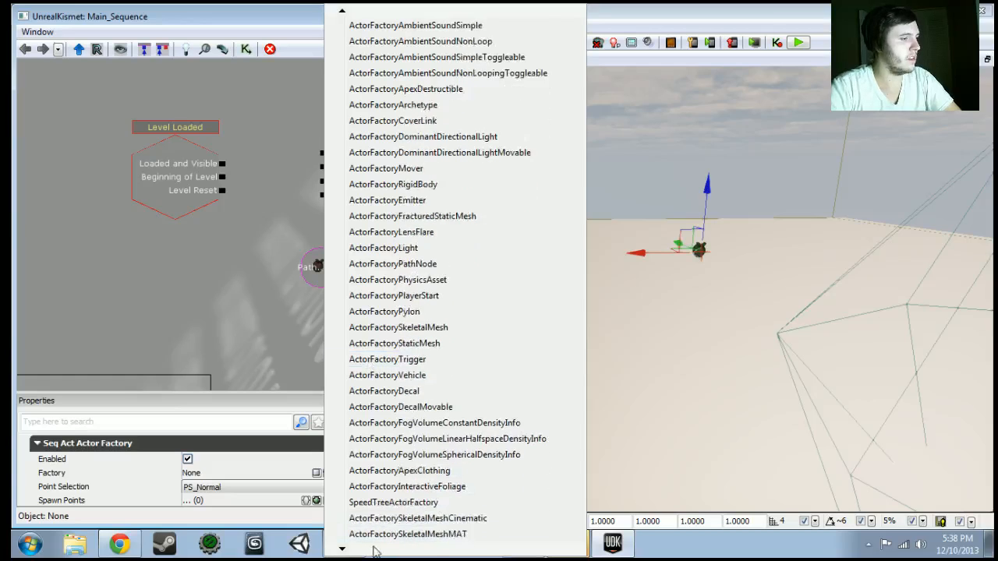
{"action": "left_click", "coordinate": [394, 473]}
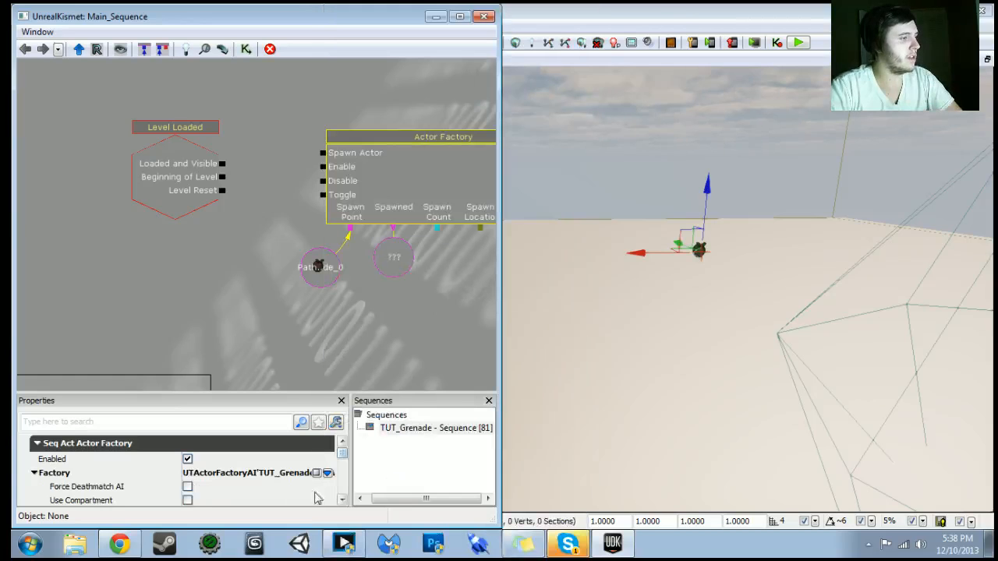
- Set the AI factory's Pawn Class to UTPawn with Controller Class None, and review the spawn settings
{"action": "left_click", "coordinate": [343, 500]}
{"action": "left_click", "coordinate": [342, 500]}
{"action": "left_click", "coordinate": [247, 472]}
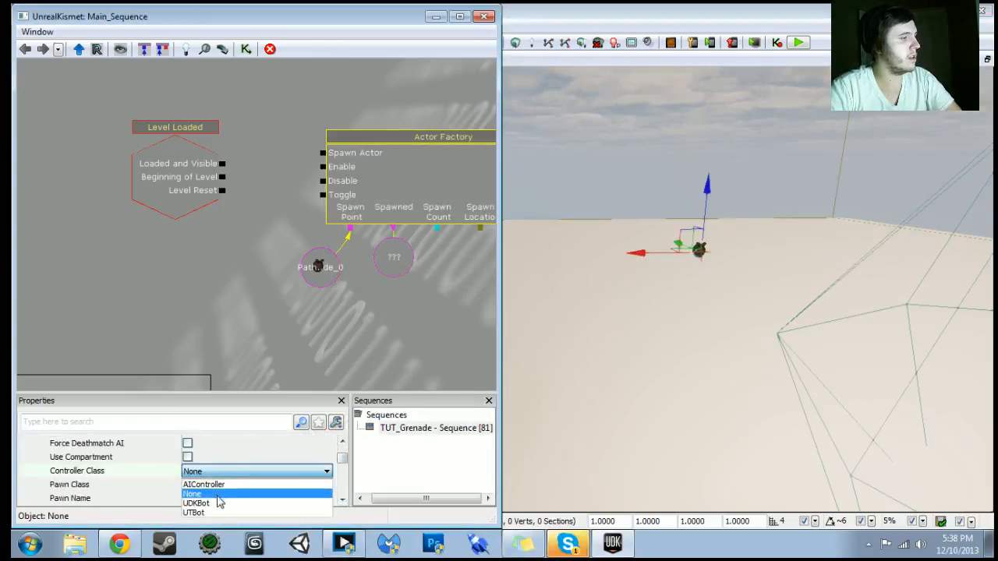
{"action": "left_click", "coordinate": [217, 496]}
{"action": "left_click", "coordinate": [193, 483]}
{"action": "left_click", "coordinate": [204, 419]}
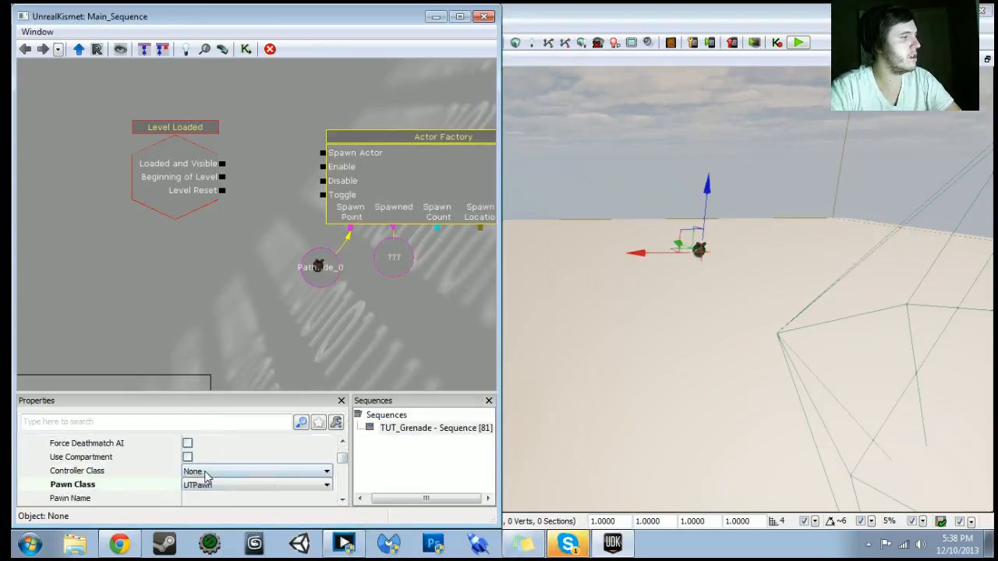
{"action": "left_click", "coordinate": [342, 442]}
{"action": "left_click", "coordinate": [342, 500]}
{"action": "left_click", "coordinate": [343, 499]}
{"action": "left_click", "coordinate": [342, 500]}
{"action": "left_click", "coordinate": [342, 500]}
- Test-play the level, and connect the Level Loaded event's Loaded and Visible output to the Actor Factory's Spawn Actor input
{"action": "left_click", "coordinate": [798, 42]}
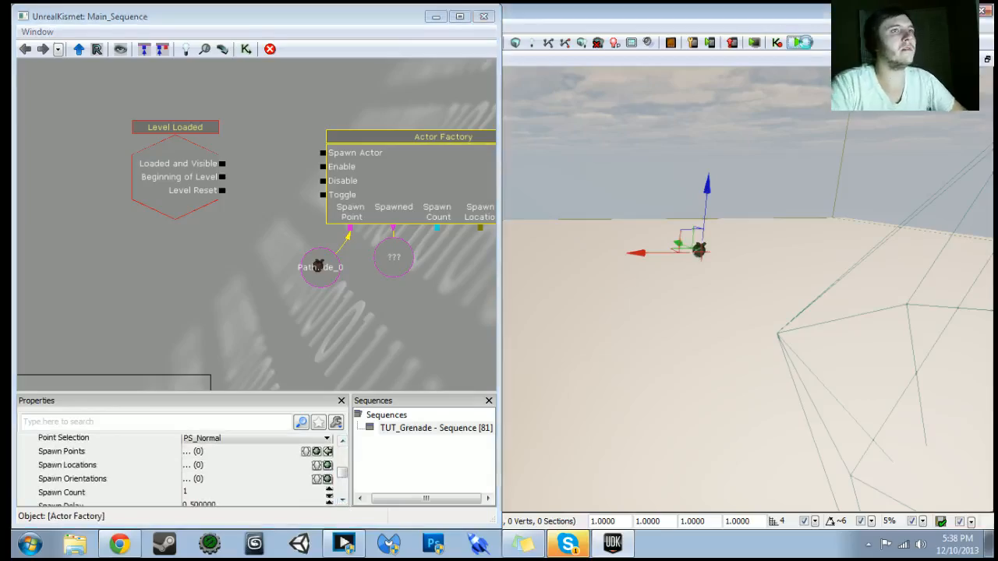
{"action": "key", "text": "d"}
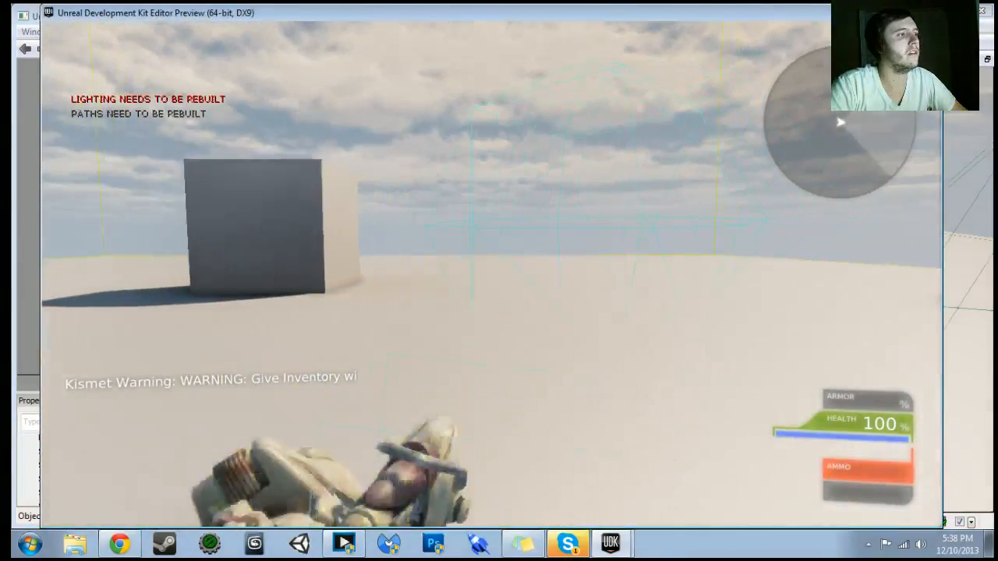
{"action": "key", "text": "Escape"}
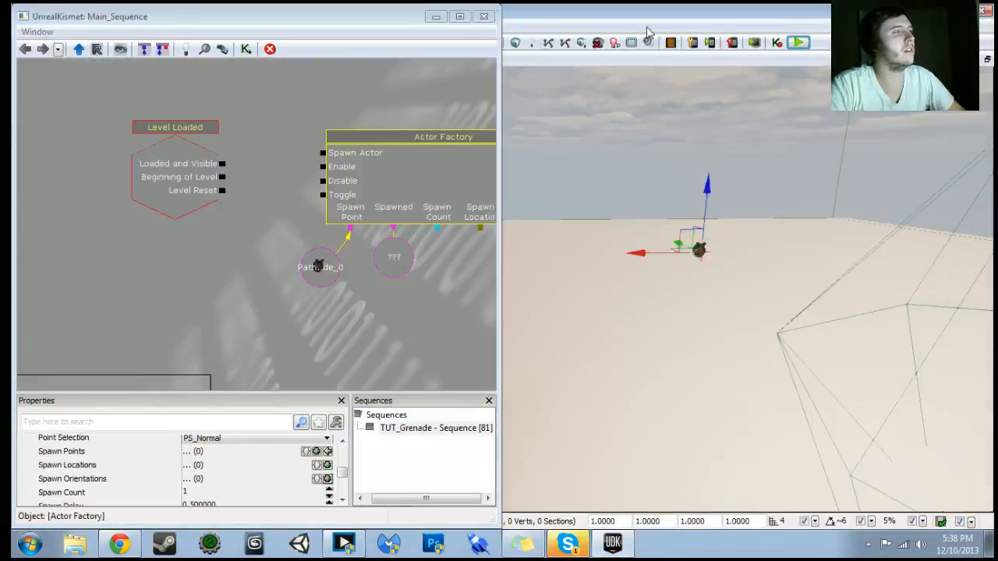
{"action": "left_click_drag", "start_coordinate": [223, 163], "coordinate": [319, 160]}
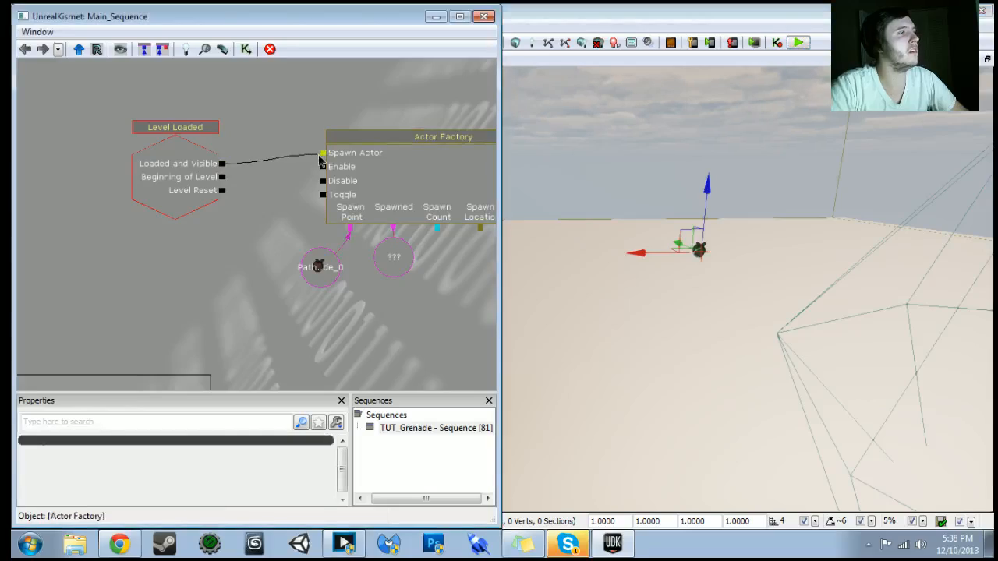
- Play the level and throw grenades at the spawned bot from various positions to examine the traced distance and explosion damage
{"action": "left_click", "coordinate": [731, 45]}
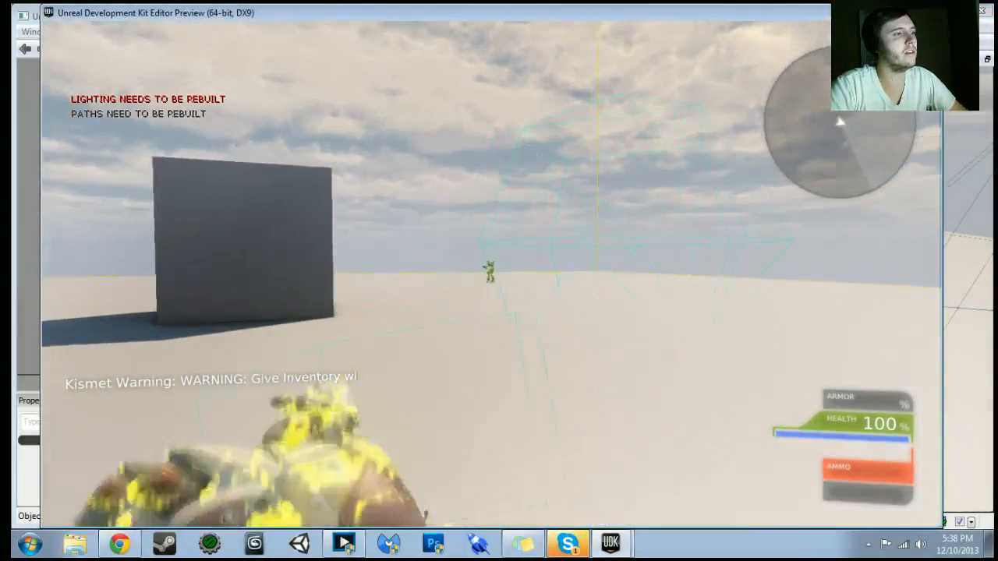
{"action": "key", "text": "w"}
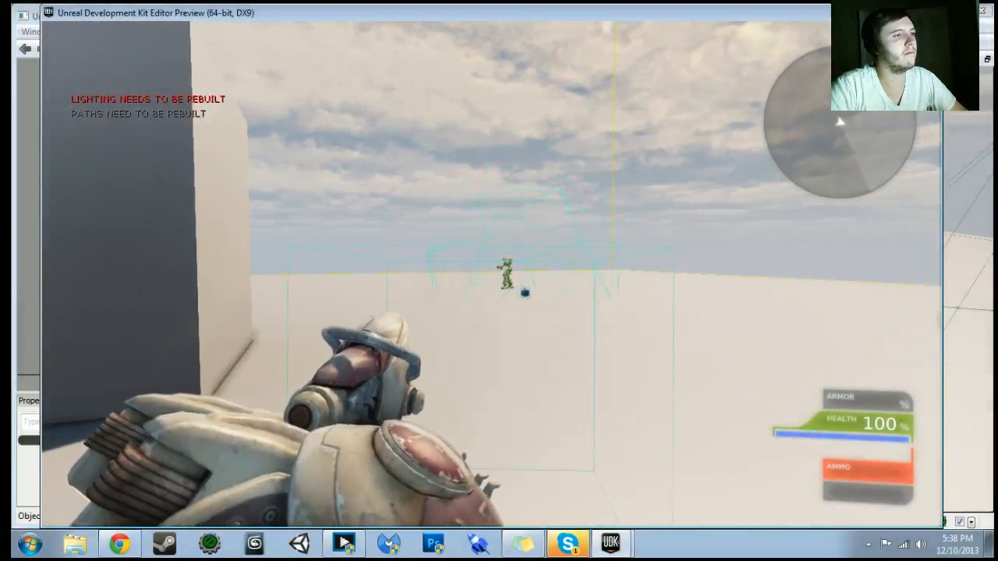
{"action": "key", "text": "w"}
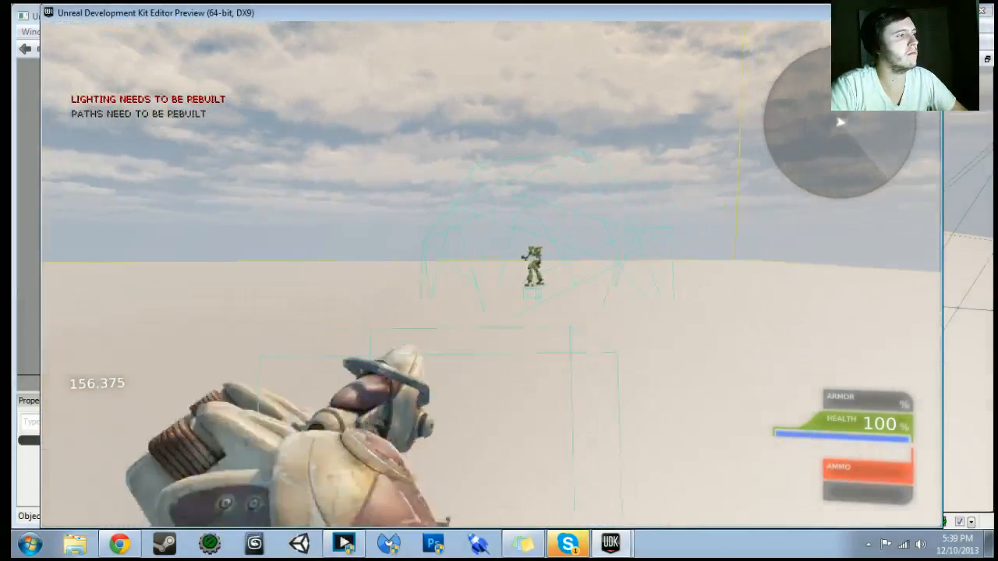
{"action": "key", "text": "w"}
{"action": "key", "text": "s"}
{"action": "left_click", "coordinate": [492, 274]}
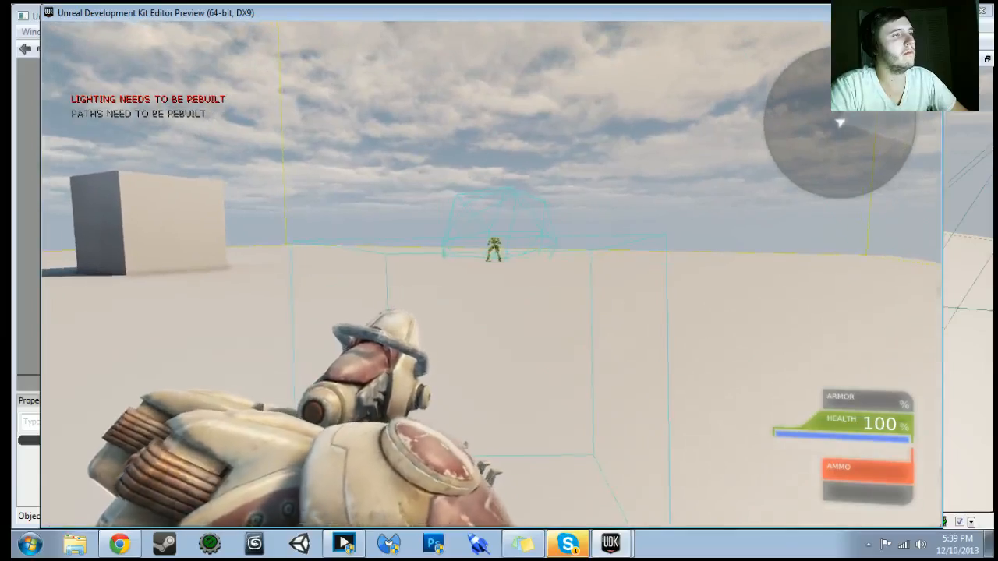
{"action": "key", "text": "w"}
{"action": "key", "text": "w"}
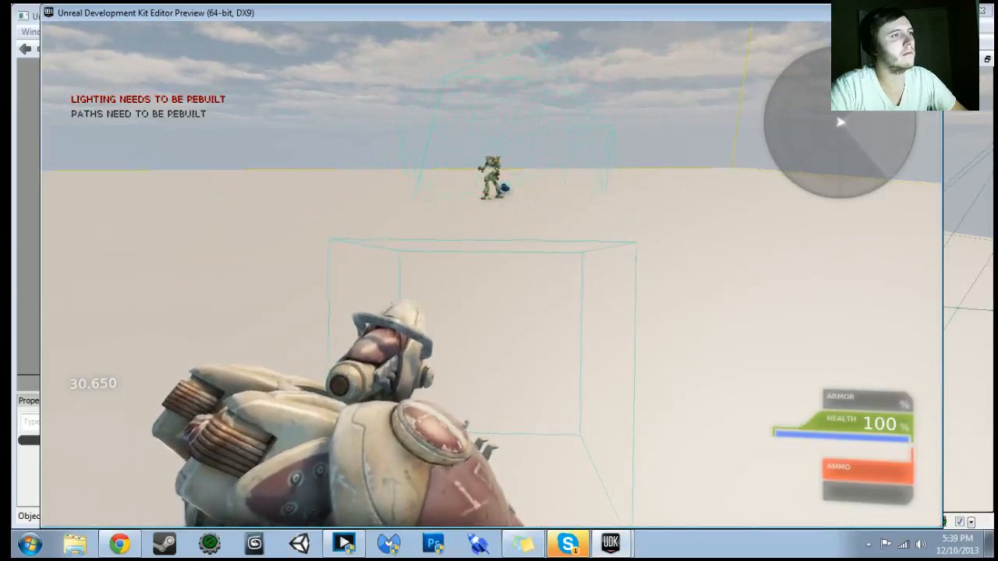
{"action": "key", "text": "w"}
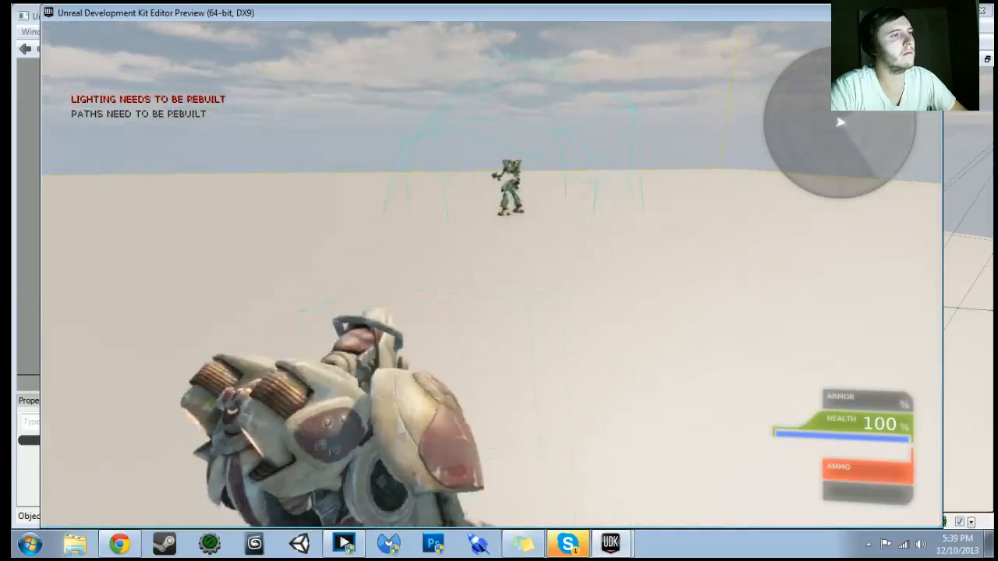
{"action": "key", "text": "a"}
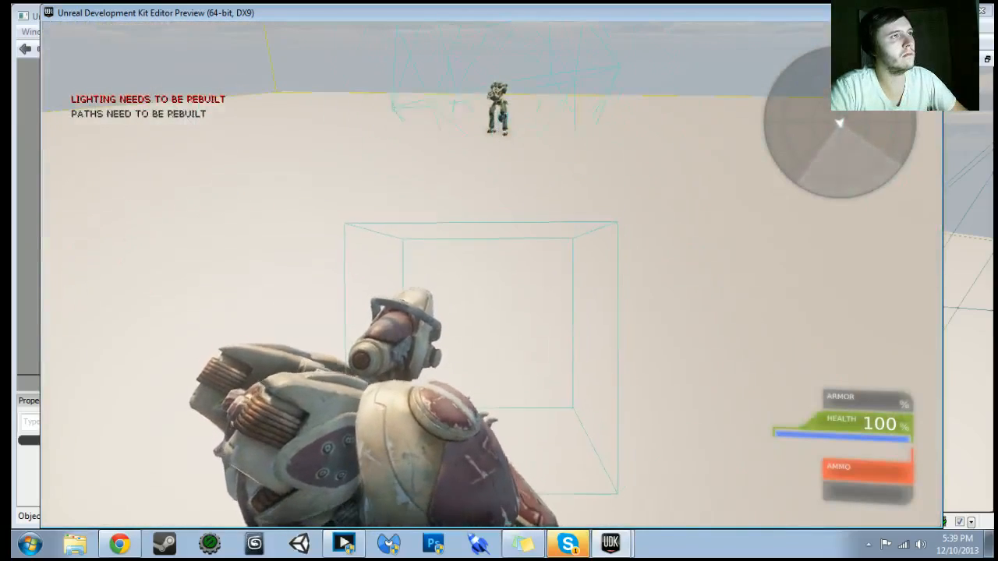
{"action": "key", "text": "s"}
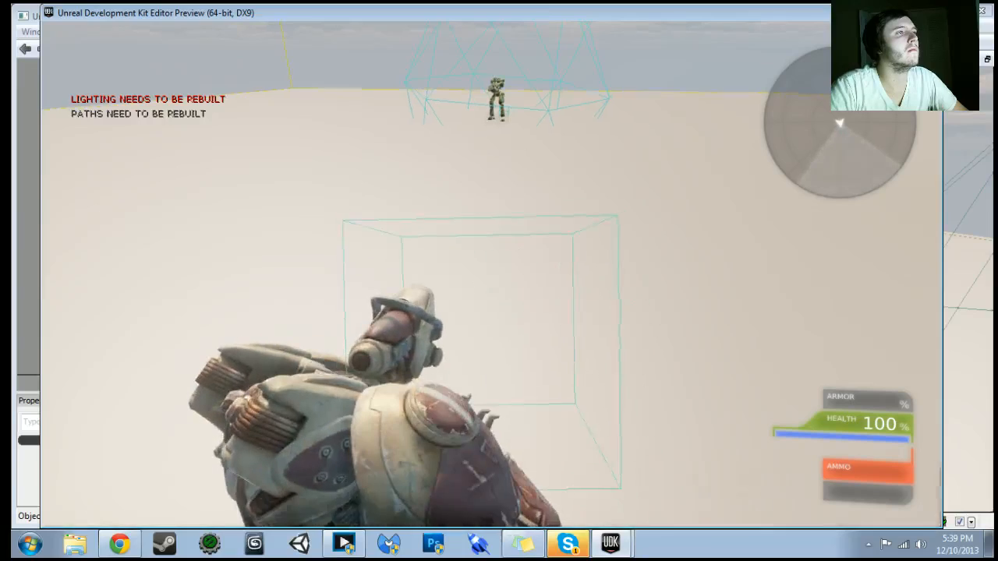
{"action": "key", "text": "w"}
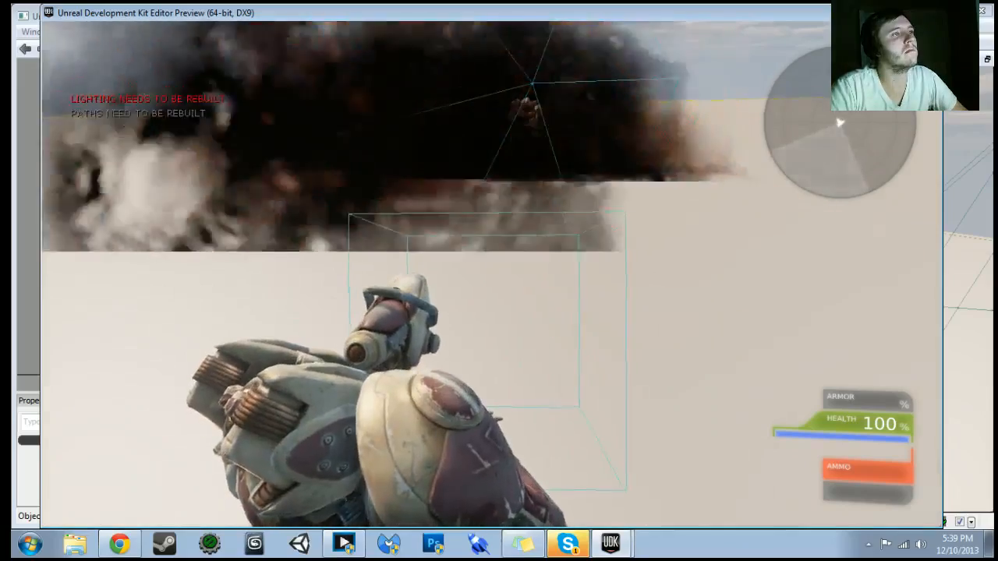
{"action": "key", "text": "w"}
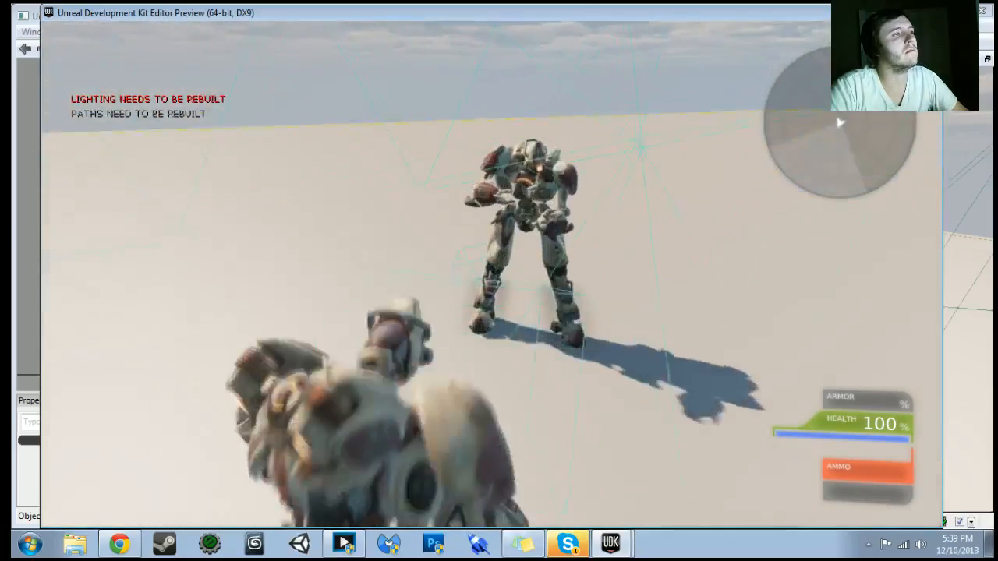
{"action": "key", "text": "s"}
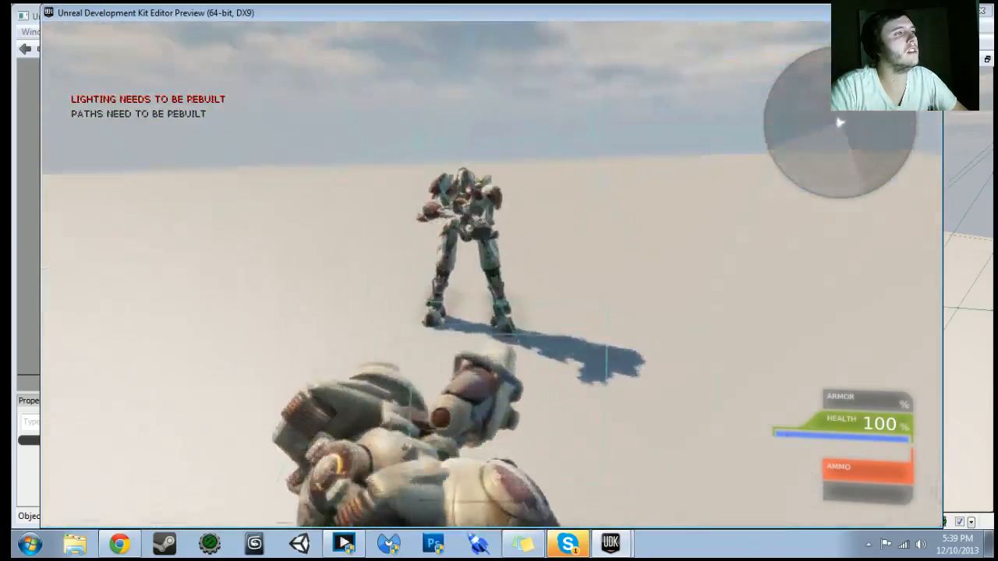
{"action": "key", "text": "Escape"}
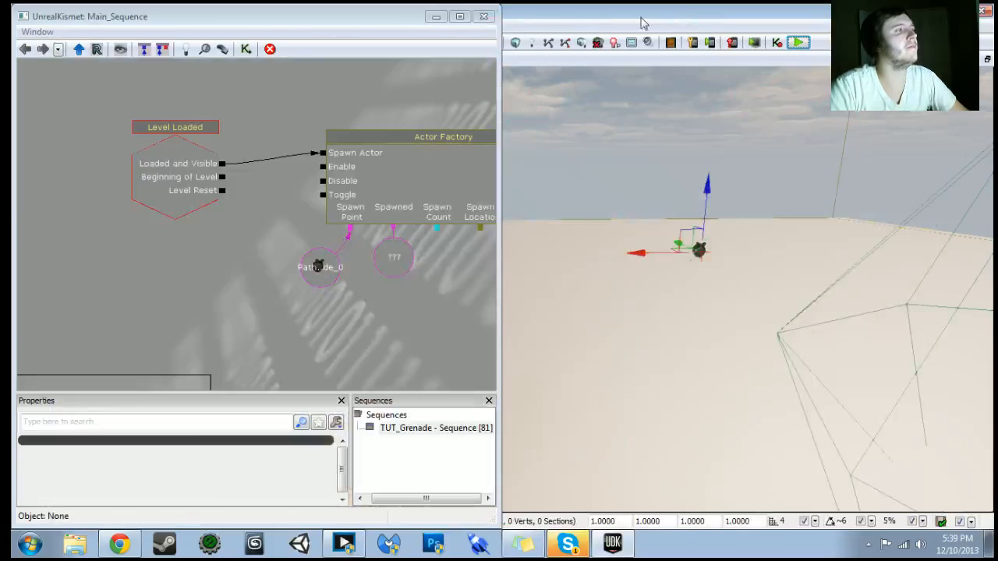
- Set the float variable on the Compare Float's B input to 128 in the damage-dealing logic
{"action": "left_click", "coordinate": [404, 250]}
{"action": "scroll", "coordinate": [406, 250], "scroll_direction": "down", "scroll_amount": 5}
{"action": "left_click_drag", "start_coordinate": [413, 271], "coordinate": [410, 232]}
{"action": "scroll", "coordinate": [410, 234], "scroll_direction": "down", "scroll_amount": 4}
{"action": "left_click_drag", "start_coordinate": [331, 299], "coordinate": [330, 289]}
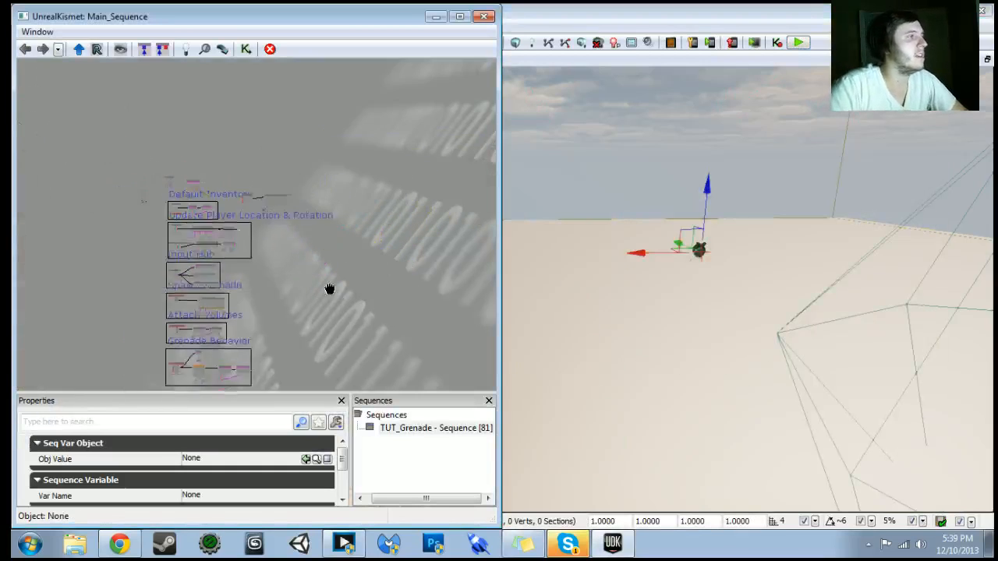
{"action": "scroll", "coordinate": [342, 289], "scroll_direction": "up", "scroll_amount": 8}
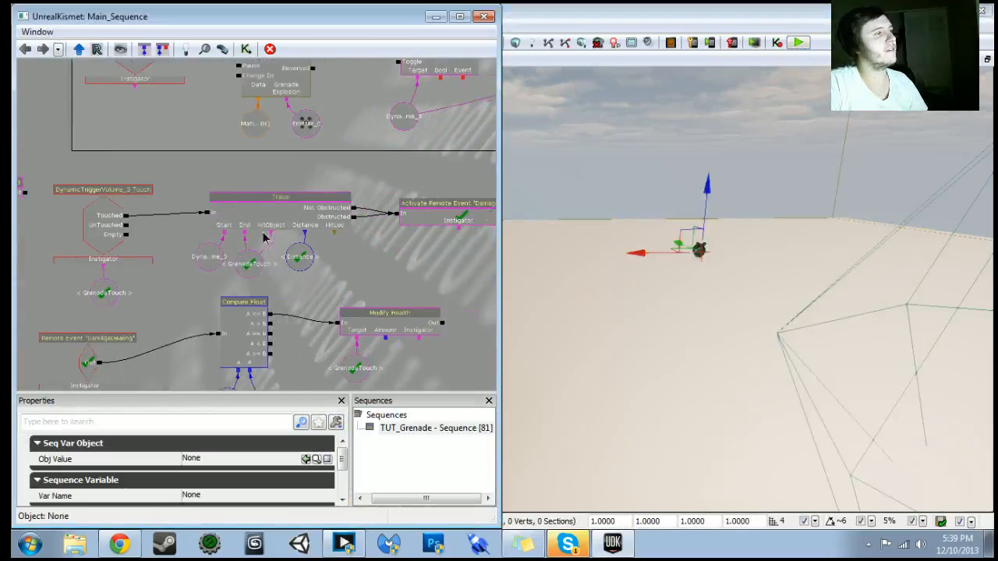
{"action": "scroll", "coordinate": [306, 258], "scroll_direction": "up", "scroll_amount": 3}
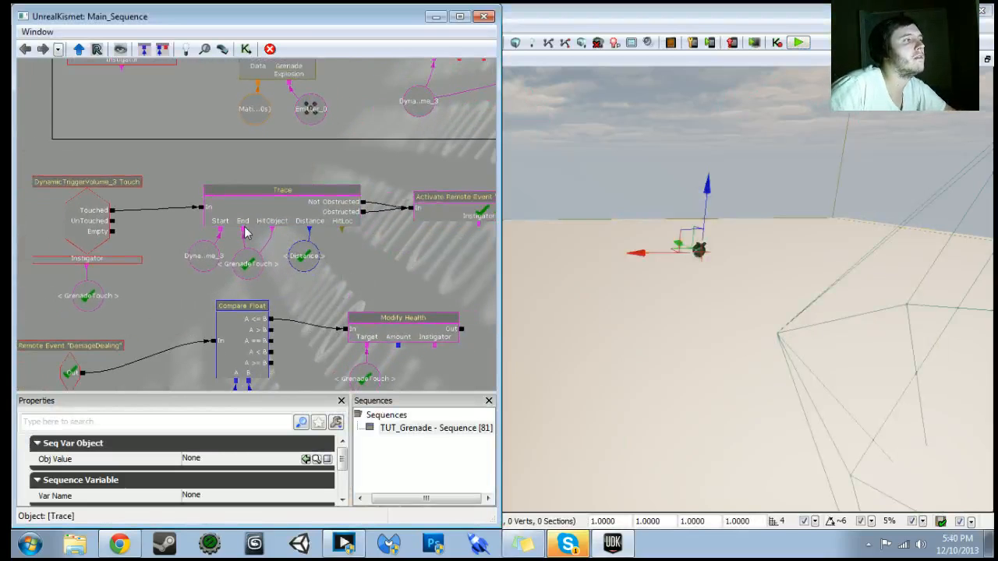
{"action": "left_click_drag", "start_coordinate": [436, 290], "coordinate": [457, 179]}
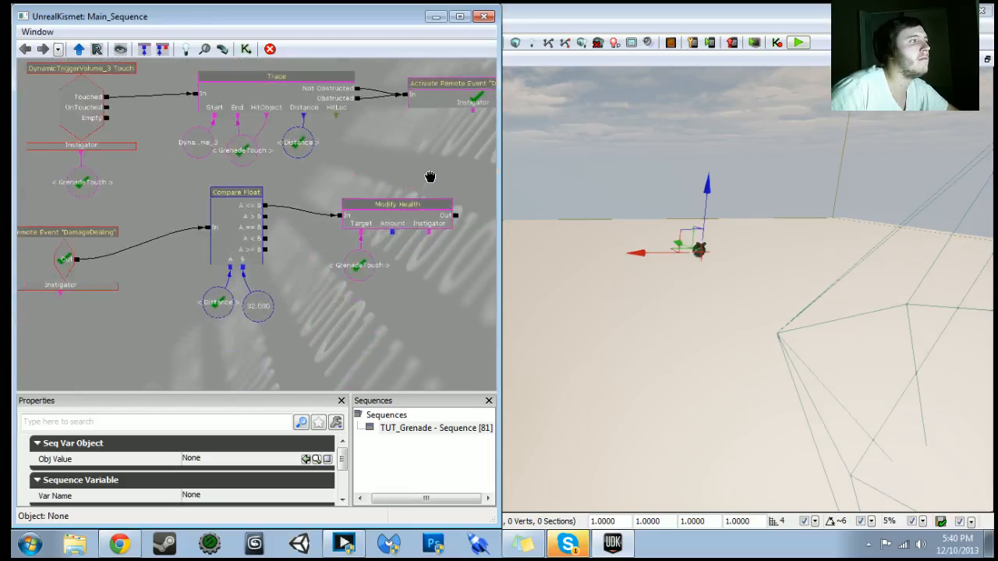
{"action": "left_click", "coordinate": [263, 305]}
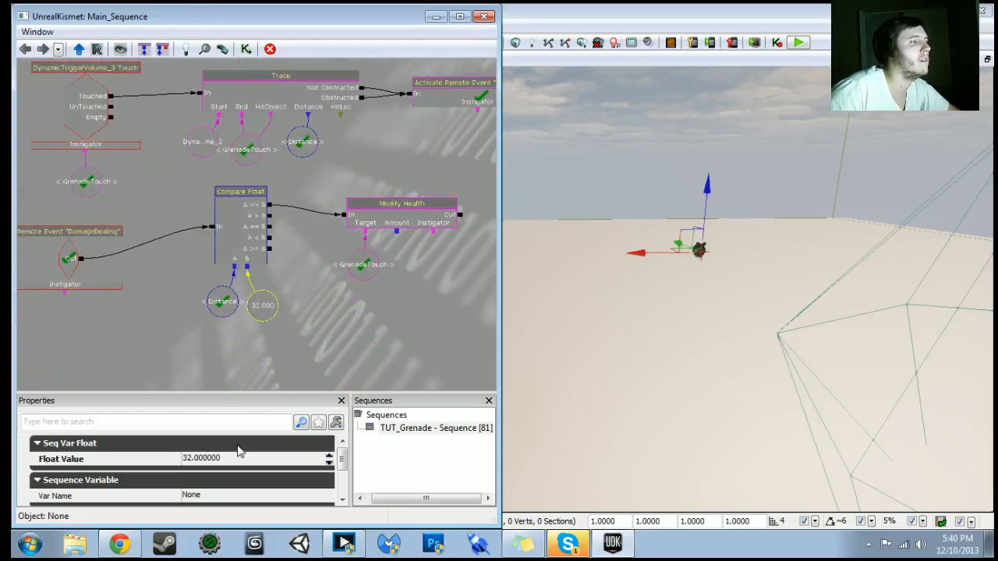
{"action": "key", "text": "Return"}
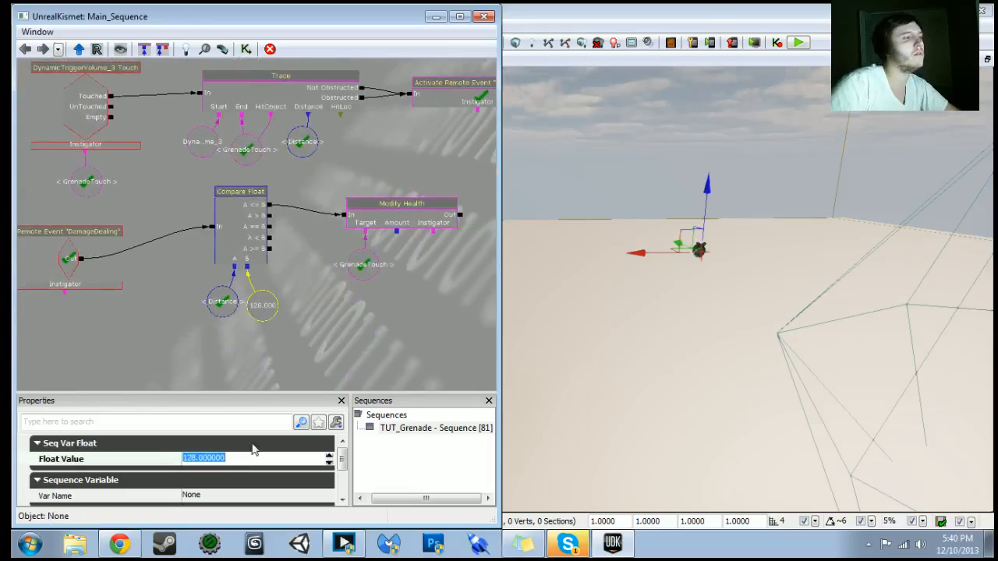
- Play the level and throw grenades near the bot to test the increased damage distance
{"action": "left_click", "coordinate": [798, 42]}
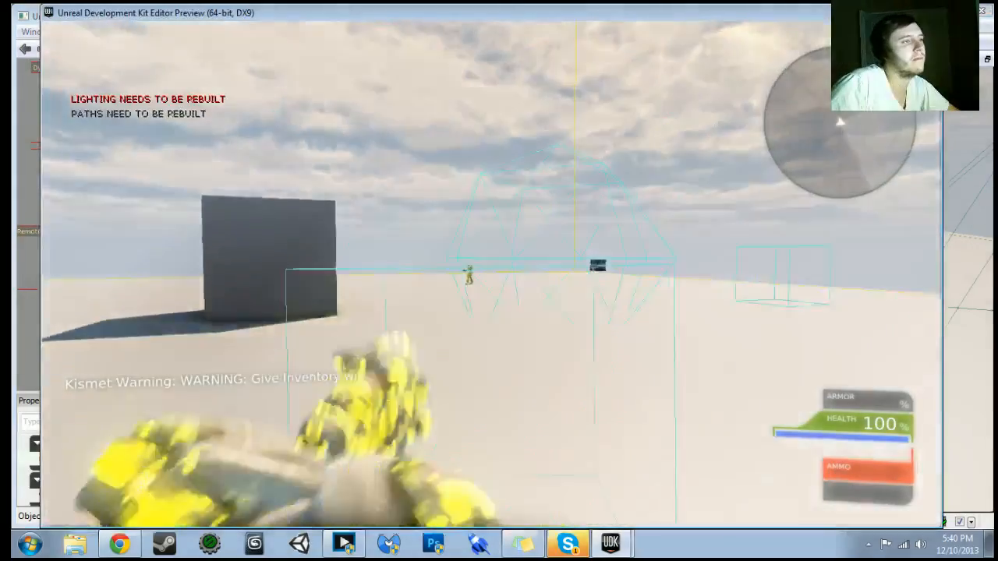
{"action": "key", "text": "w"}
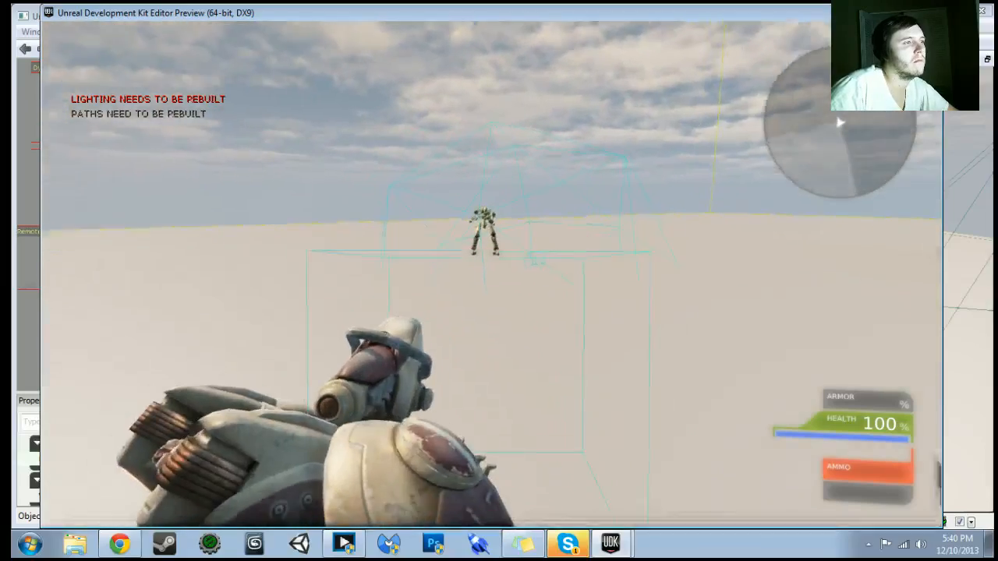
{"action": "key", "text": "Escape"}
- Connect Modify Health's Instigator input to the GrenadeTouch variable, and play the level to test grenade damage on the bot
{"action": "left_click", "coordinate": [407, 227]}
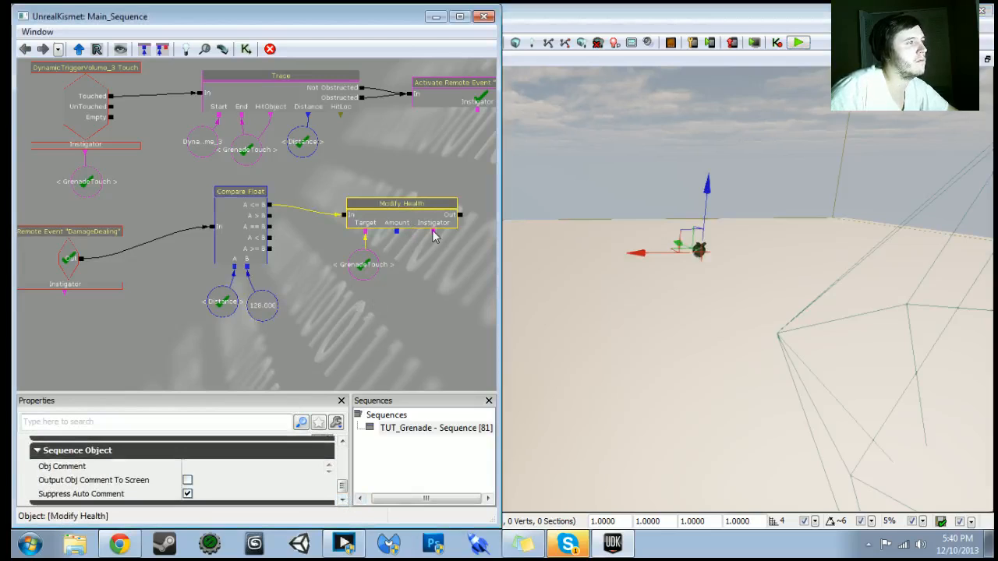
{"action": "left_click", "coordinate": [799, 45]}
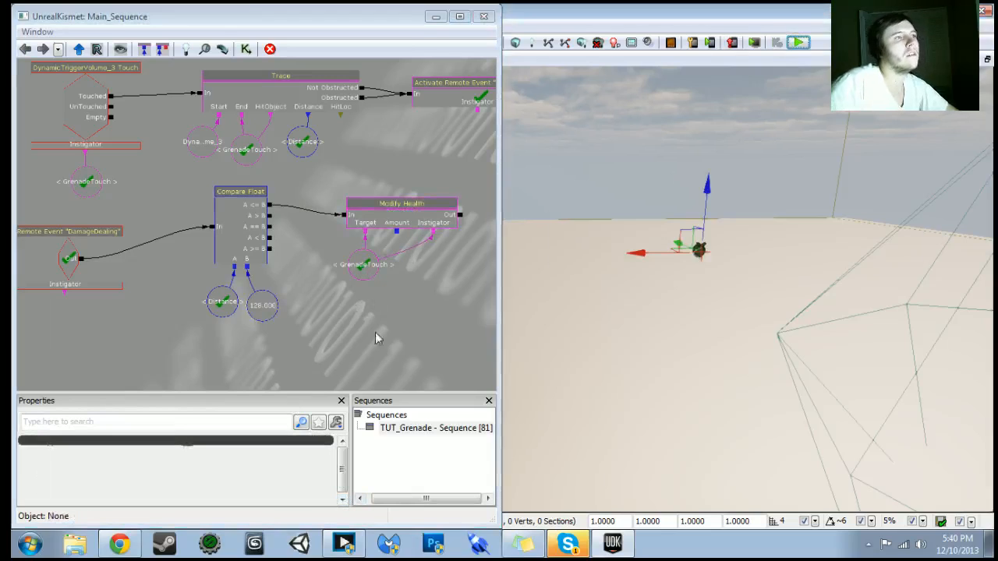
{"action": "key", "text": "w"}
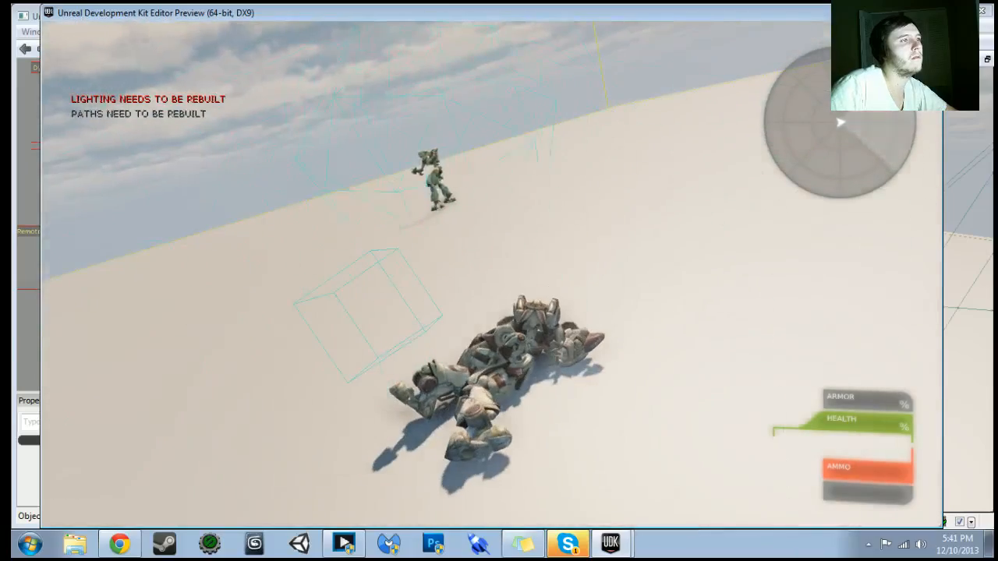
{"action": "key", "text": "w"}
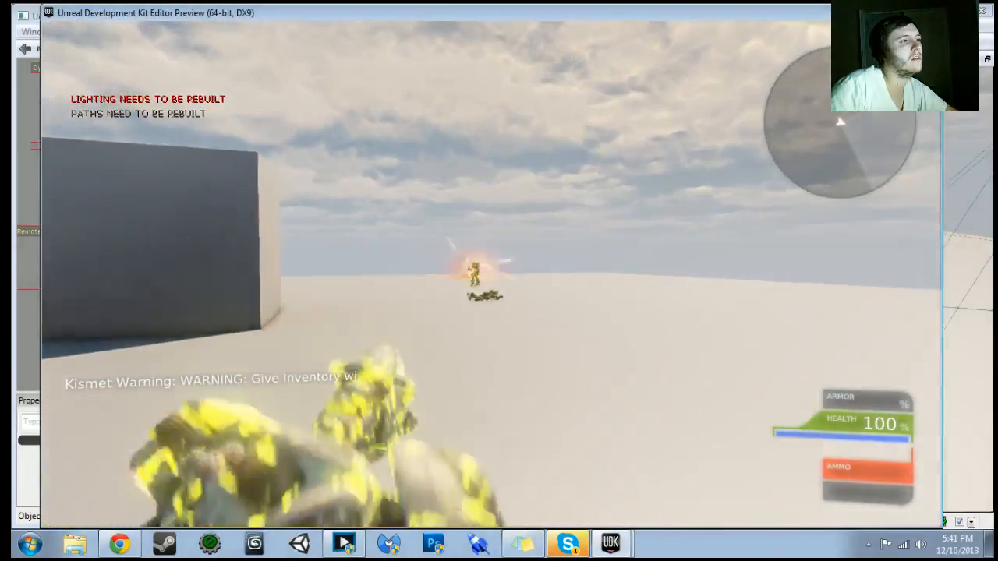
{"action": "key", "text": "w"}
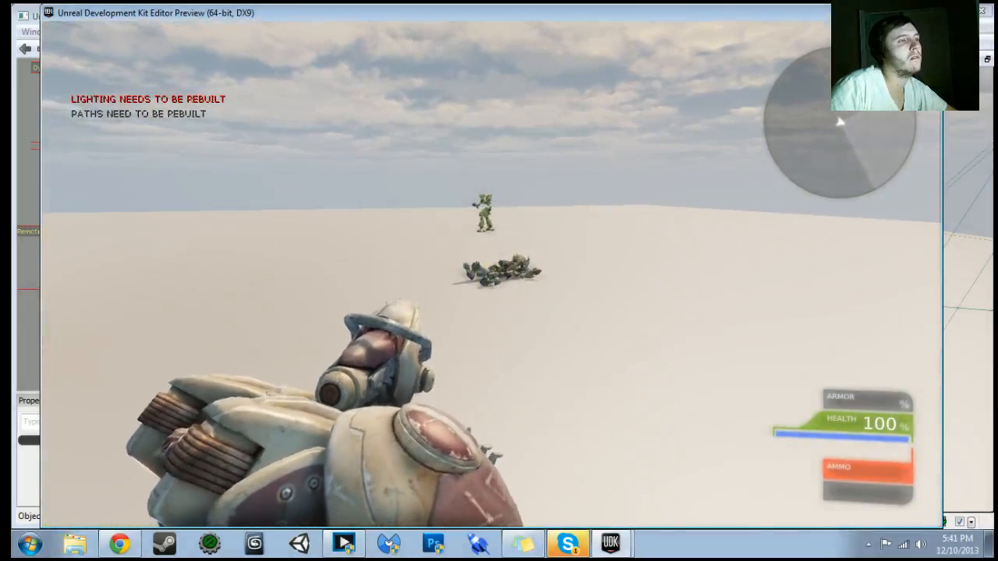
{"action": "key", "text": "Escape"}
- Set the static mesh Draw Scale 3D of the Spawn Grenade Actor Factory to 0.25 on X, Y and Z
{"action": "left_click", "coordinate": [358, 269]}
{"action": "scroll", "coordinate": [358, 268], "scroll_direction": "down", "scroll_amount": 7}
{"action": "left_click_drag", "start_coordinate": [360, 261], "coordinate": [364, 382]}
{"action": "left_click_drag", "start_coordinate": [366, 239], "coordinate": [370, 318]}
{"action": "scroll", "coordinate": [370, 318], "scroll_direction": "up", "scroll_amount": 5}
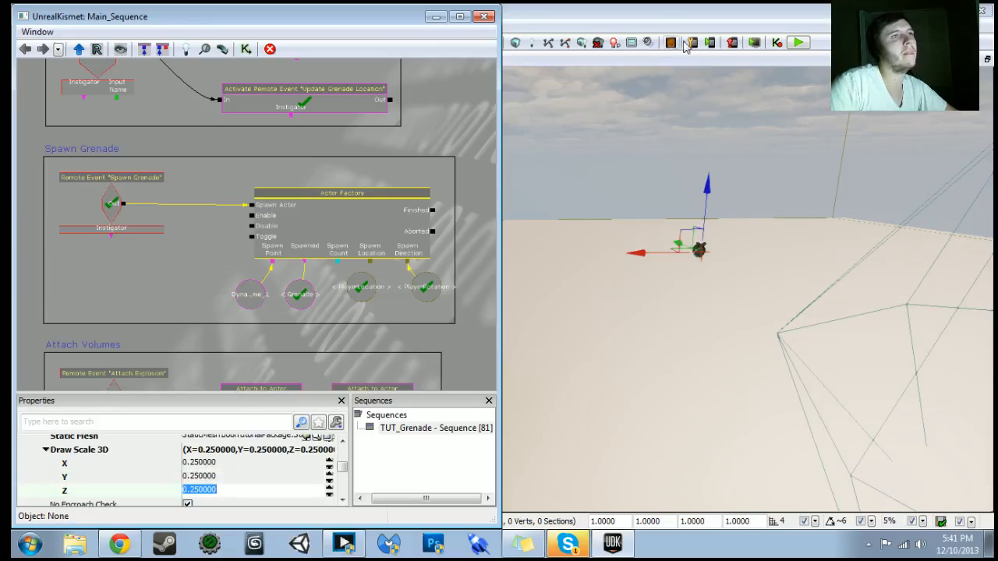
- Play the level and throw the rescaled grenades at the bot while approaching it
{"action": "left_click", "coordinate": [798, 42]}
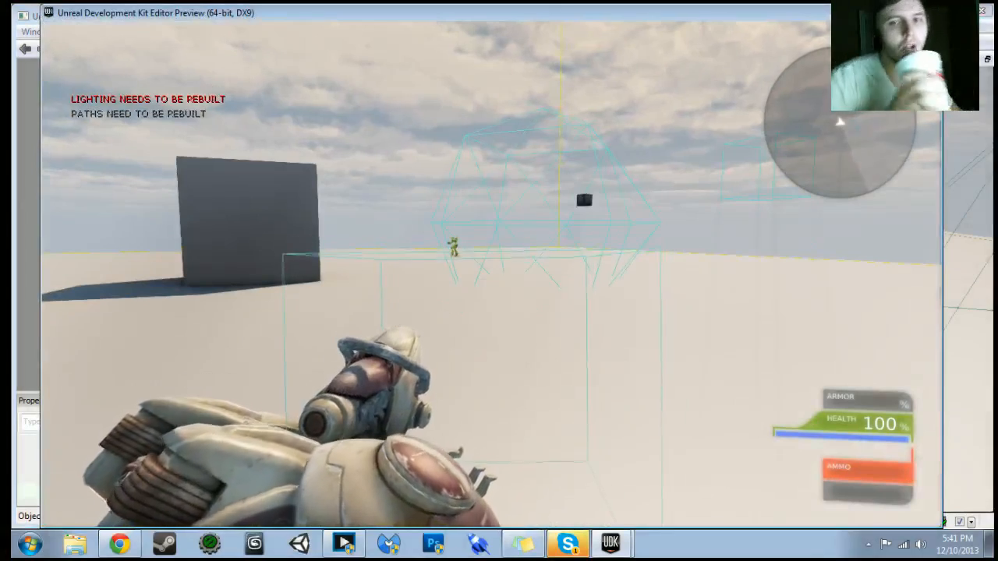
{"action": "key", "text": "w"}
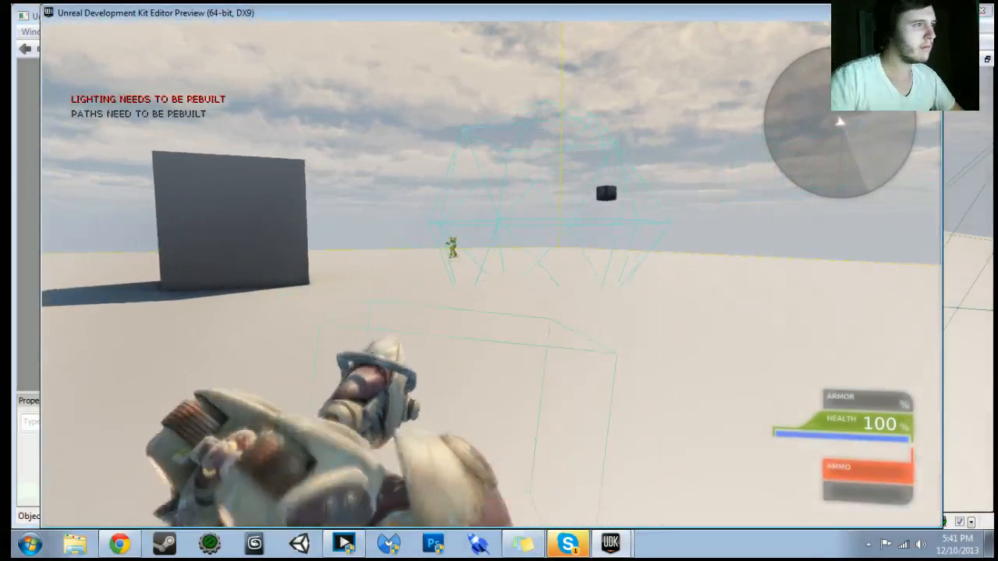
{"action": "key", "text": "w"}
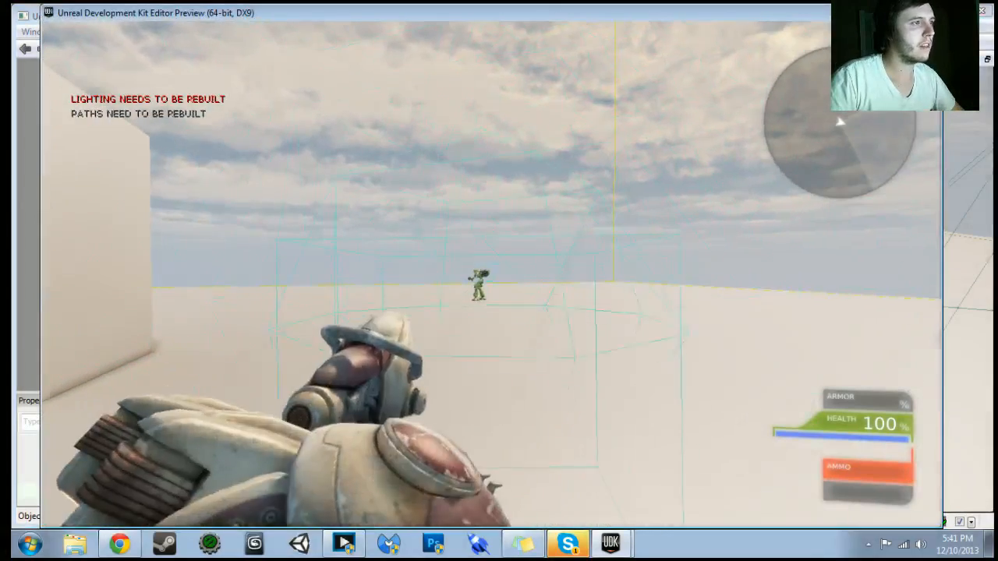
{"action": "key", "text": "w"}
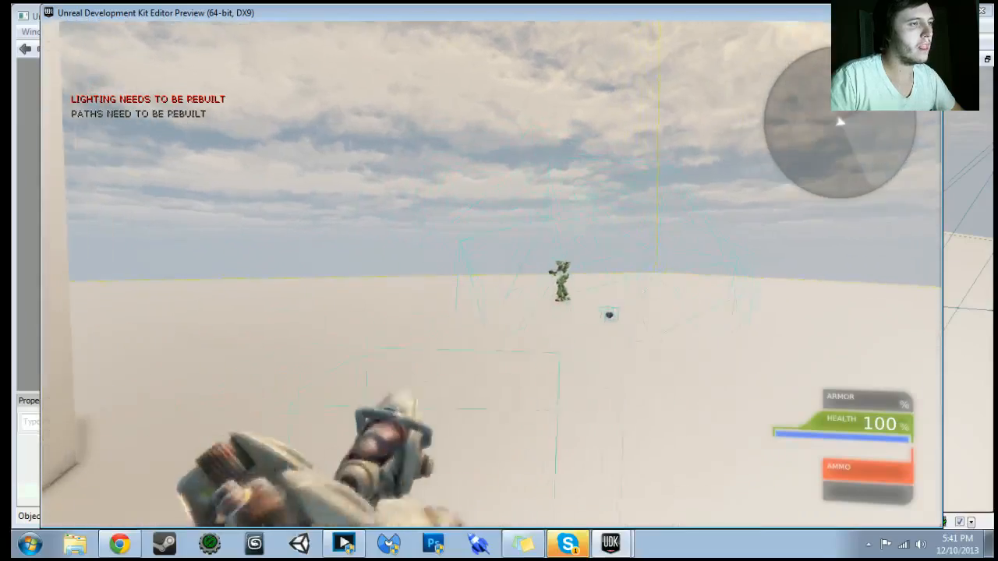
{"action": "key", "text": "w"}
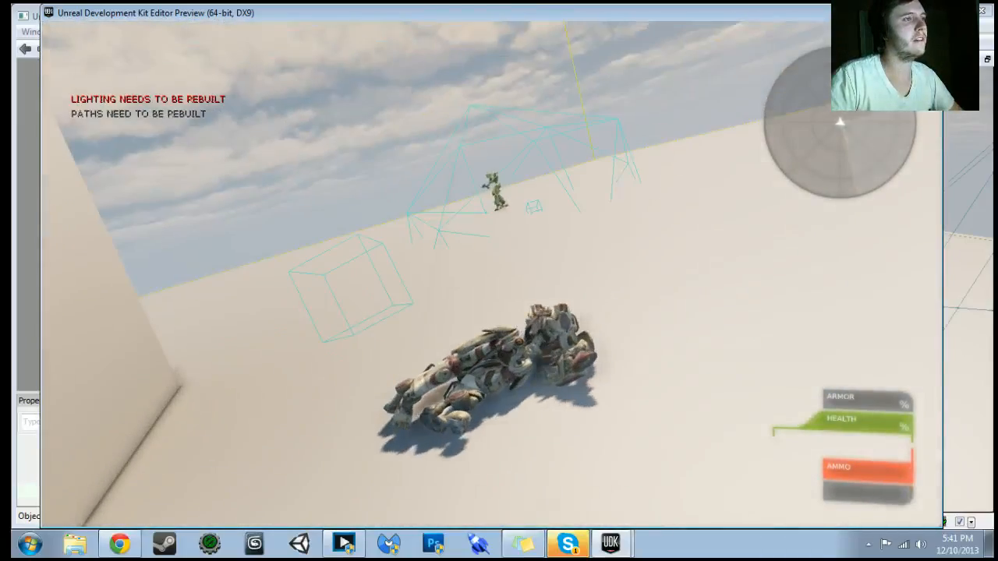
{"action": "key", "text": "Escape"}
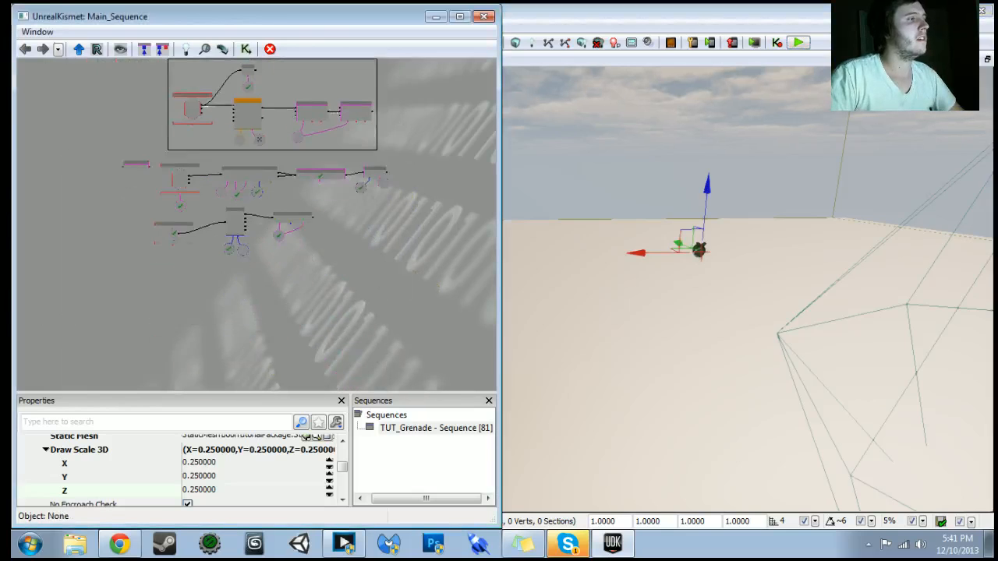
- Move the DynamicTriggerVolume_2 Touch event higher within the Grenade Behavior comment box
{"action": "scroll", "coordinate": [245, 204], "scroll_direction": "up", "scroll_amount": 5}
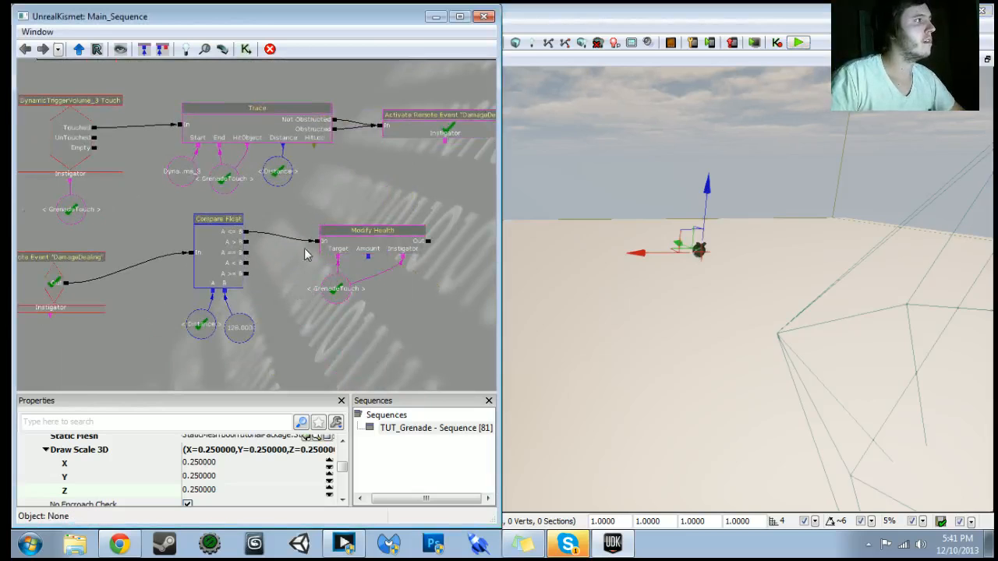
{"action": "scroll", "coordinate": [306, 250], "scroll_direction": "down", "scroll_amount": 1}
{"action": "left_click_drag", "start_coordinate": [414, 195], "coordinate": [398, 382]}
{"action": "left_click_drag", "start_coordinate": [155, 223], "coordinate": [236, 267]}
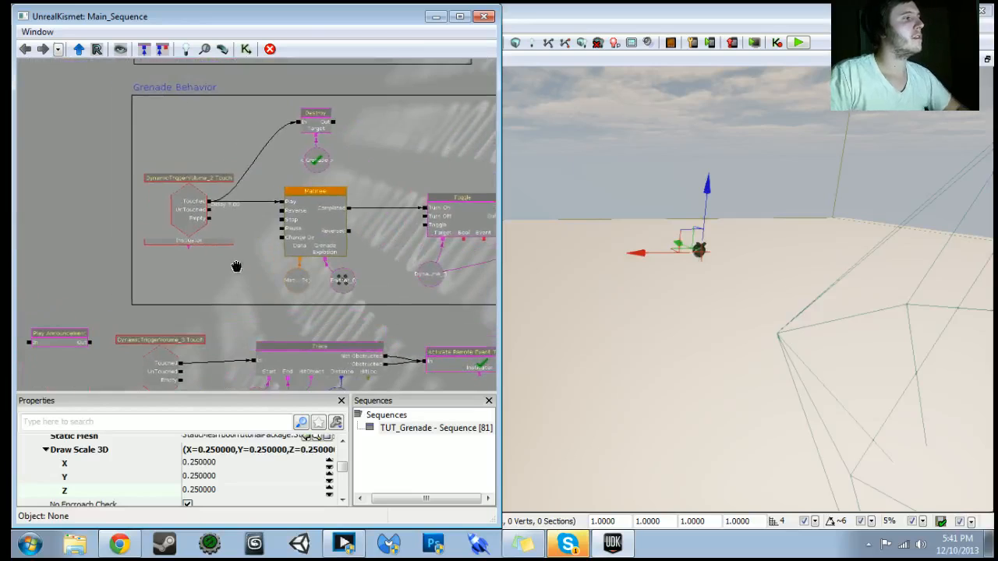
{"action": "left_click_drag", "start_coordinate": [177, 224], "coordinate": [177, 211]}
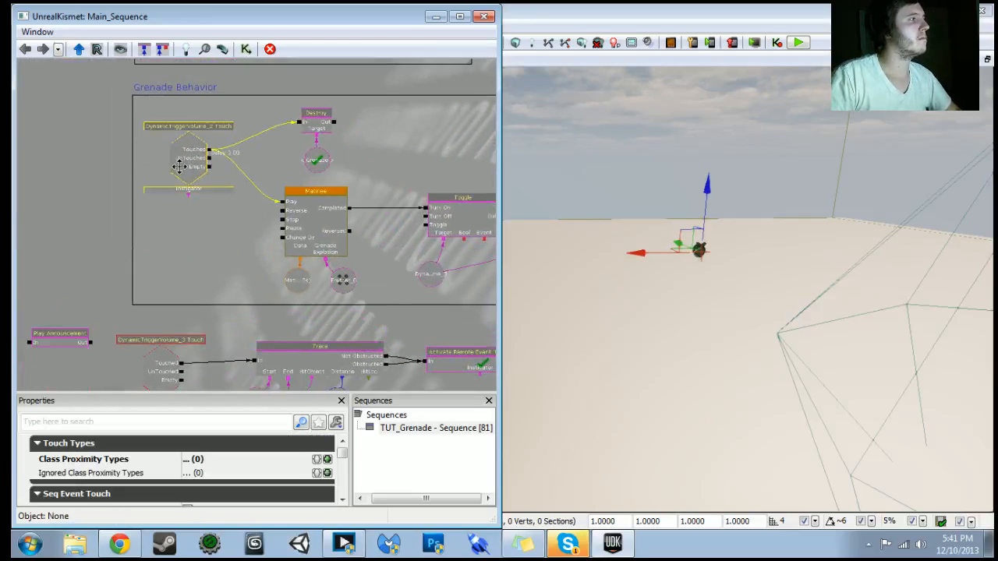
{"action": "left_click_drag", "start_coordinate": [193, 174], "coordinate": [191, 198]}
- Feed Compare Float from DynamicTriggerVolume_3's Touched output instead of the DamageDealing remote event, and set the float on input B to 32
{"action": "left_click_drag", "start_coordinate": [222, 304], "coordinate": [175, 160]}
{"action": "left_click_drag", "start_coordinate": [135, 193], "coordinate": [158, 238]}
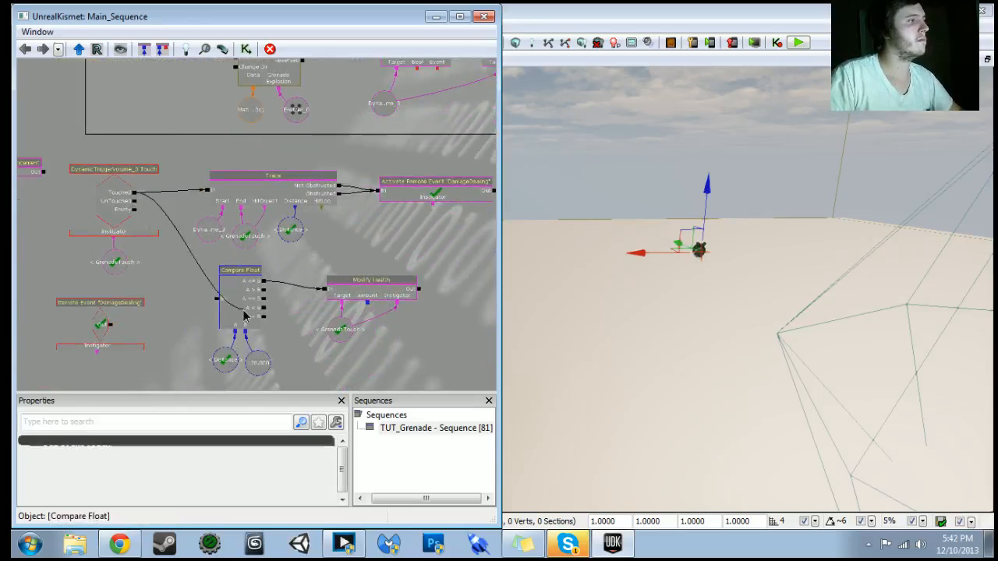
{"action": "left_click", "coordinate": [258, 370]}
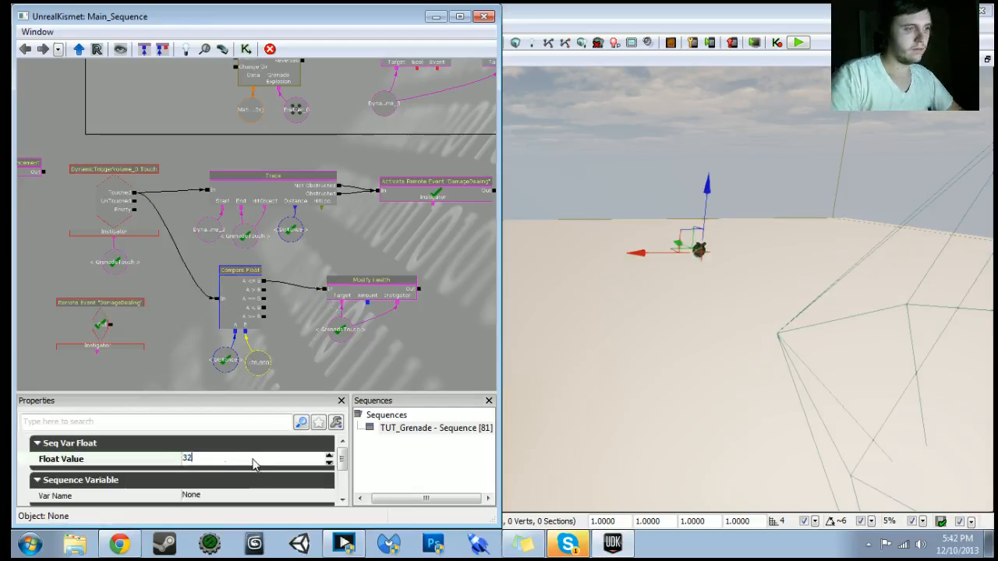
{"action": "key", "text": "Return"}
- Play the level and throw grenades around the bot from several positions to test the direct Compare Float connection
{"action": "left_click", "coordinate": [801, 43]}
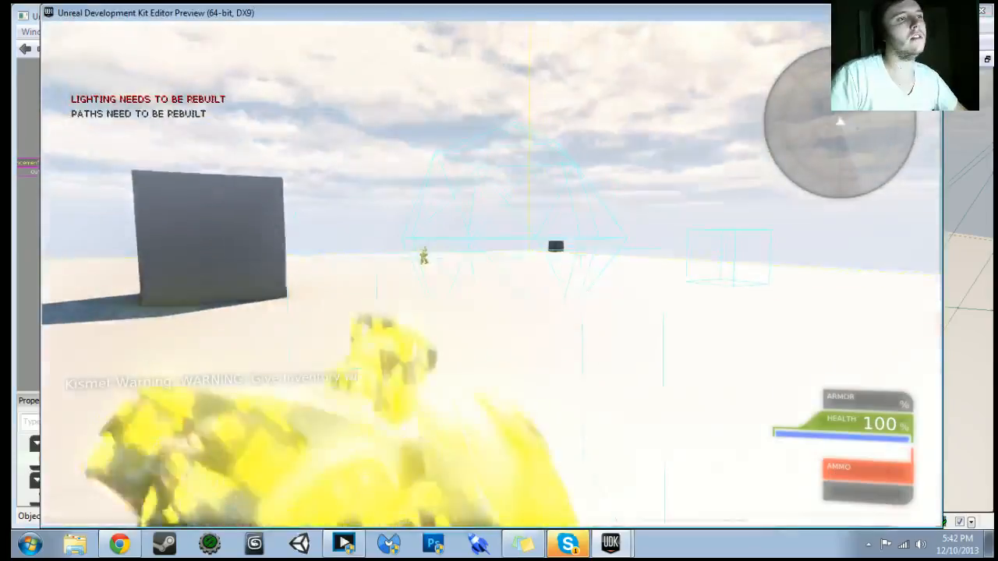
{"action": "key", "text": "w"}
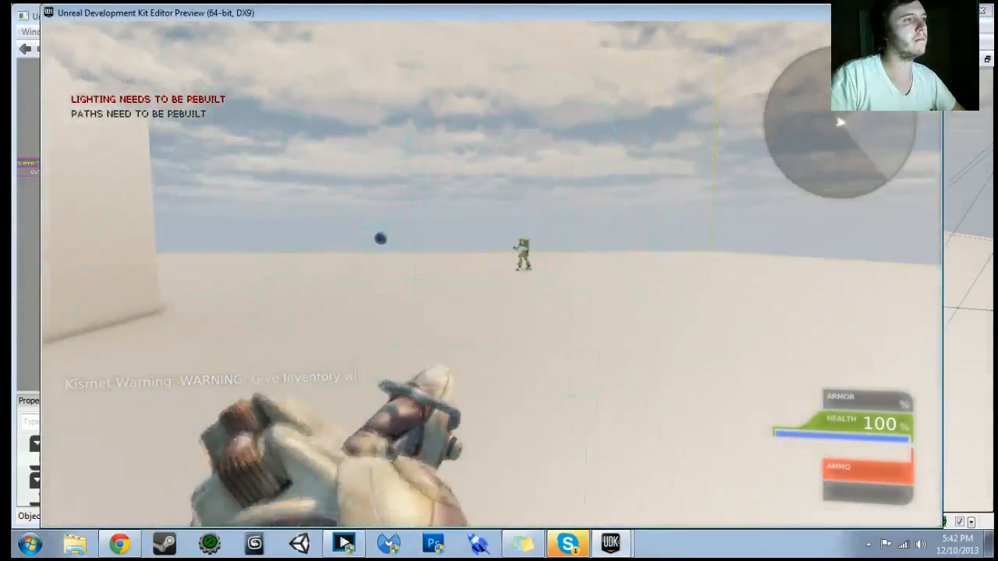
{"action": "key", "text": "s"}
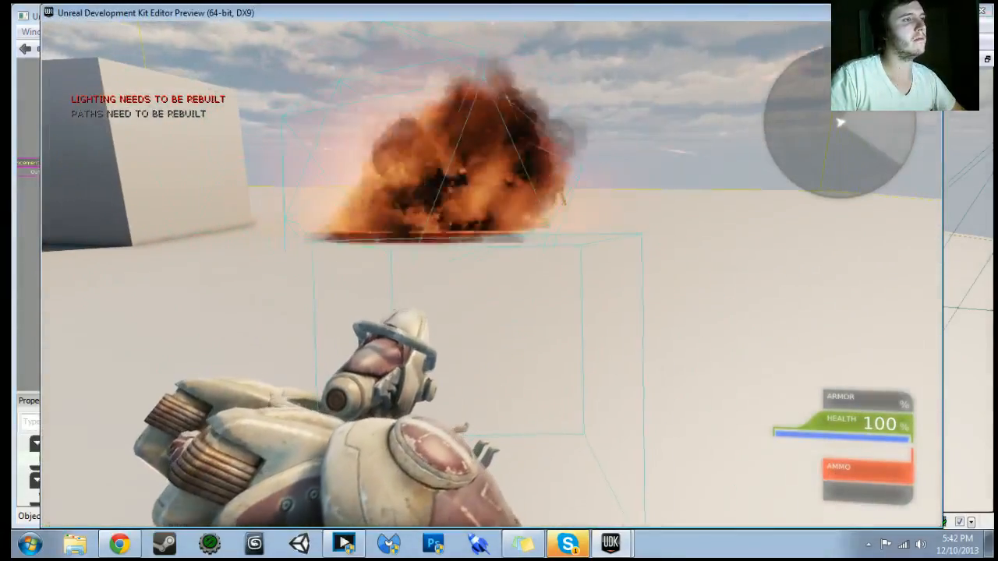
{"action": "key", "text": "w"}
{"action": "key", "text": "w"}
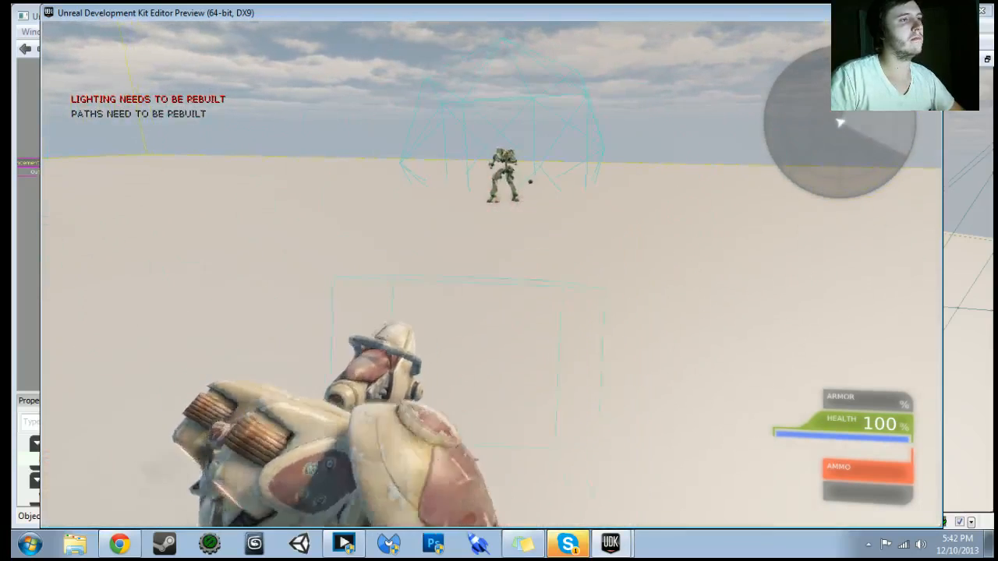
{"action": "key", "text": "d"}
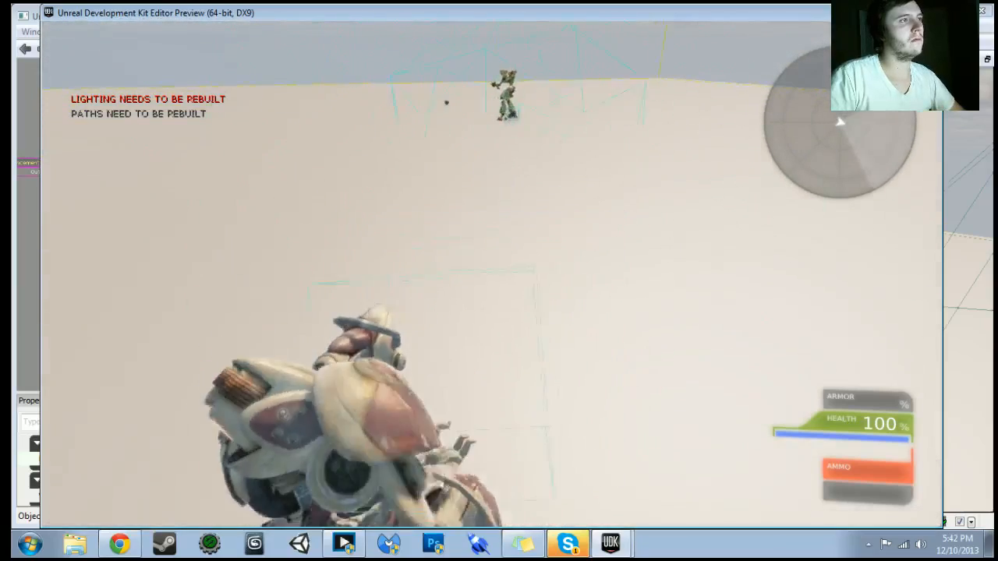
{"action": "key", "text": "a"}
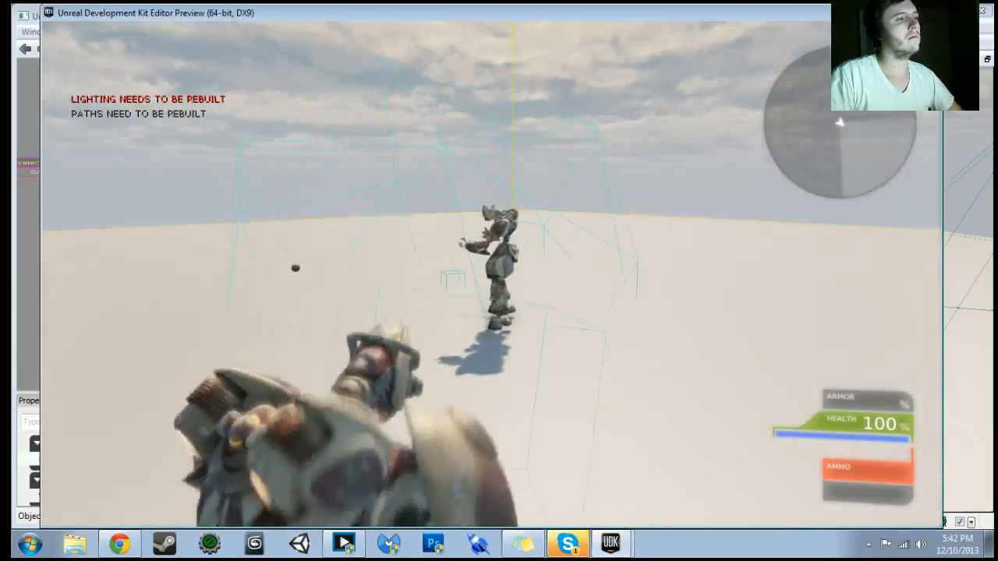
{"action": "key", "text": "w"}
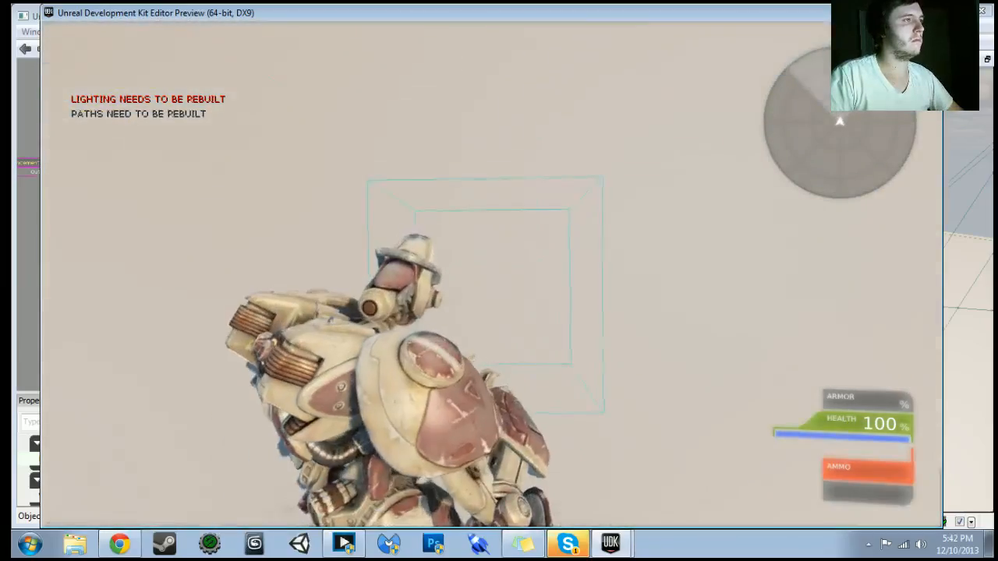
{"action": "key", "text": "w"}
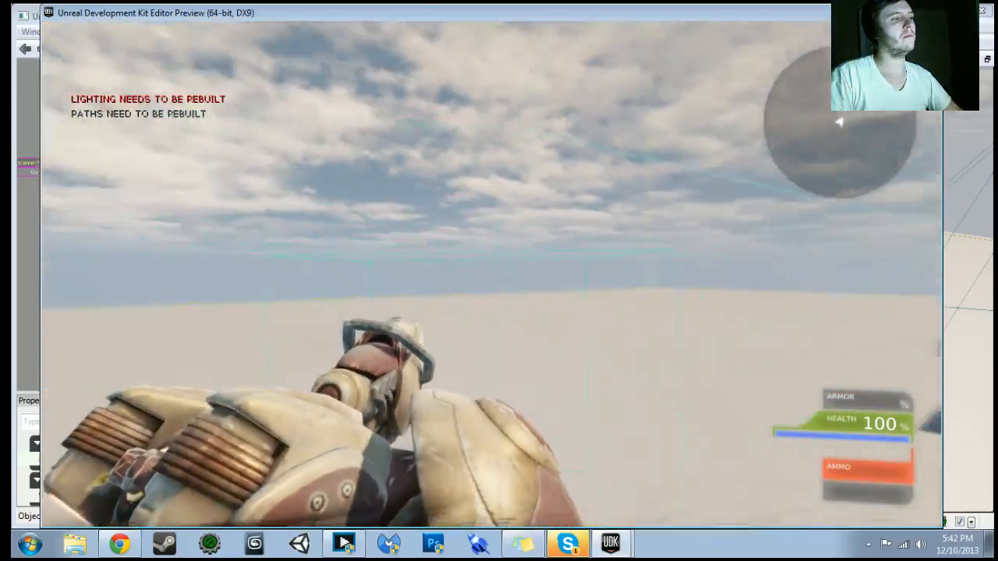
{"action": "key", "text": "s"}
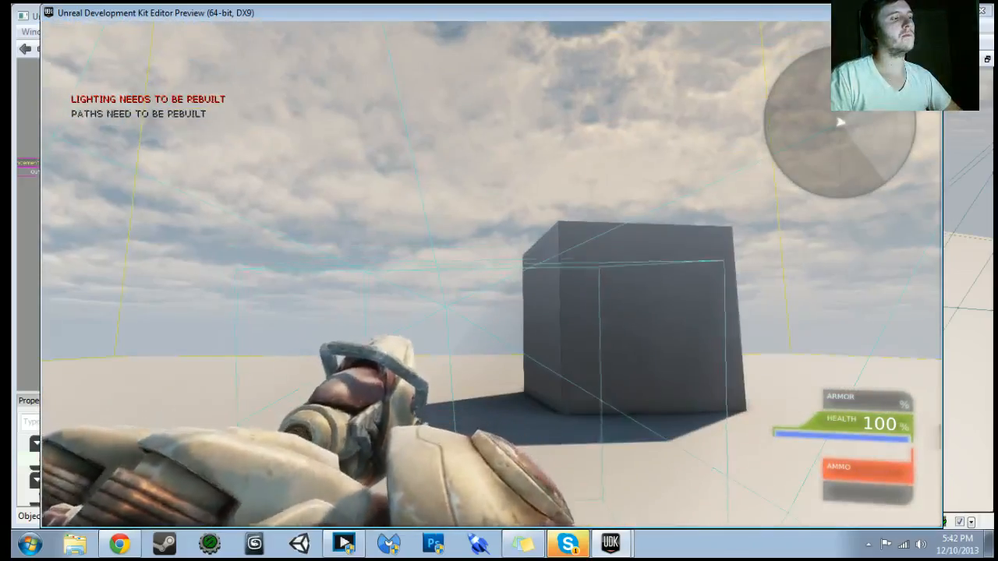
{"action": "key", "text": "Escape"}
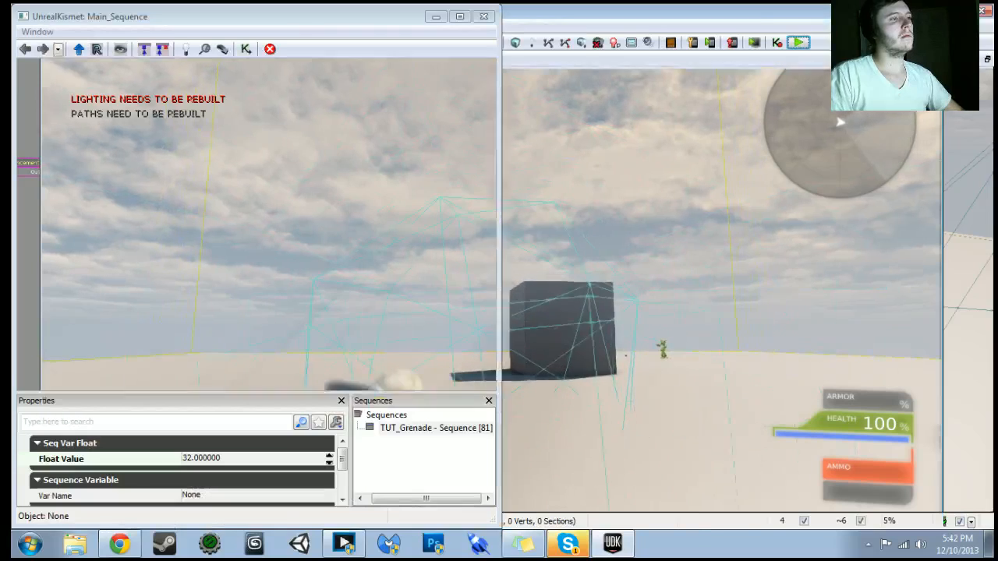
- Examine both trigger volume touch events' class proximity types and the connected Trace, Compare Float and Modify Health logic
{"action": "left_click_drag", "start_coordinate": [205, 234], "coordinate": [211, 342]}
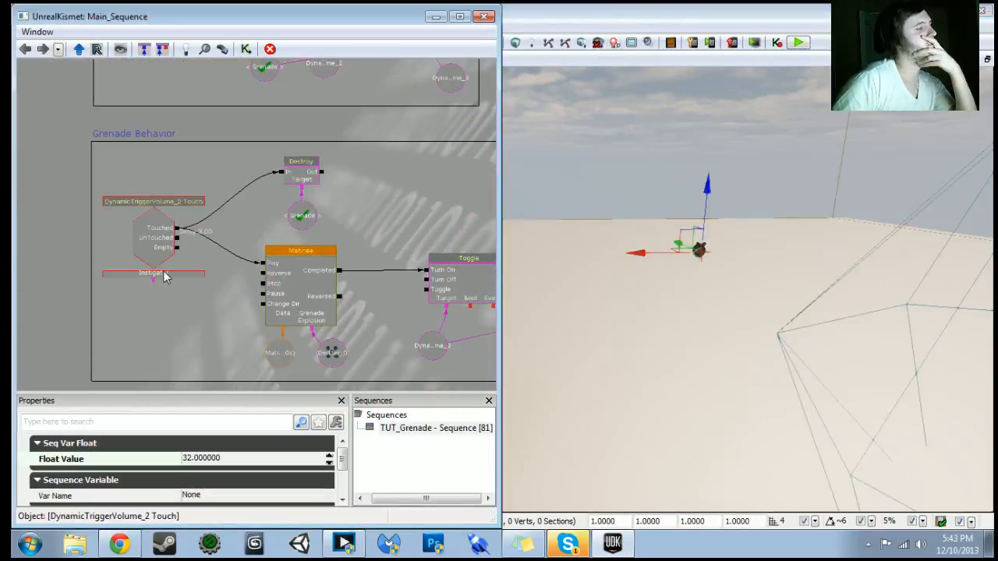
{"action": "mouse_move", "coordinate": [202, 281]}
{"action": "left_mouse_down"}
{"action": "mouse_move", "coordinate": [205, 329]}
{"action": "mouse_move", "coordinate": [211, 279]}
{"action": "left_mouse_up"}
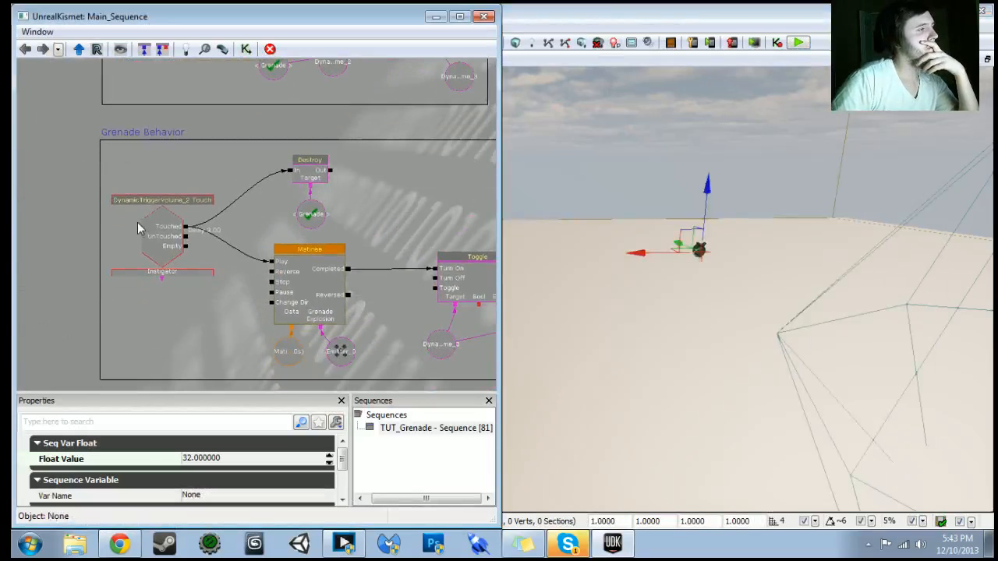
{"action": "left_click", "coordinate": [147, 230]}
{"action": "left_click_drag", "start_coordinate": [146, 230], "coordinate": [144, 201]}
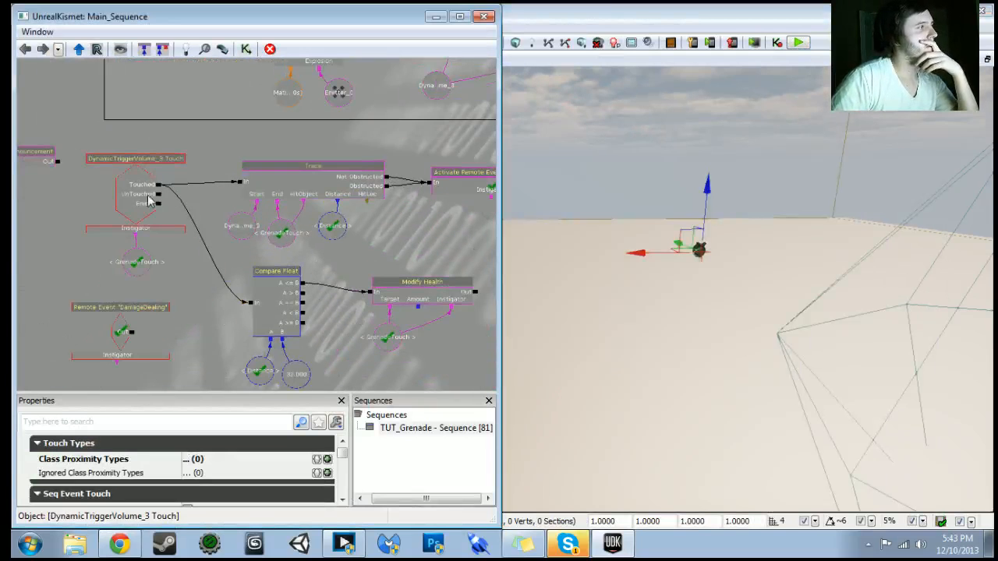
{"action": "left_click", "coordinate": [144, 201]}
{"action": "left_click_drag", "start_coordinate": [337, 269], "coordinate": [464, 257]}
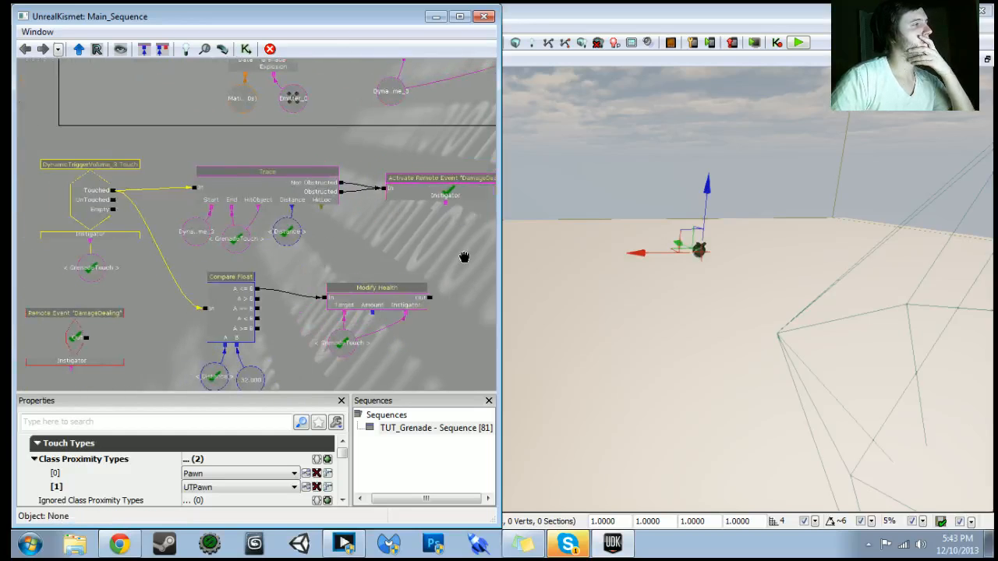
{"action": "left_click_drag", "start_coordinate": [464, 257], "coordinate": [290, 260]}
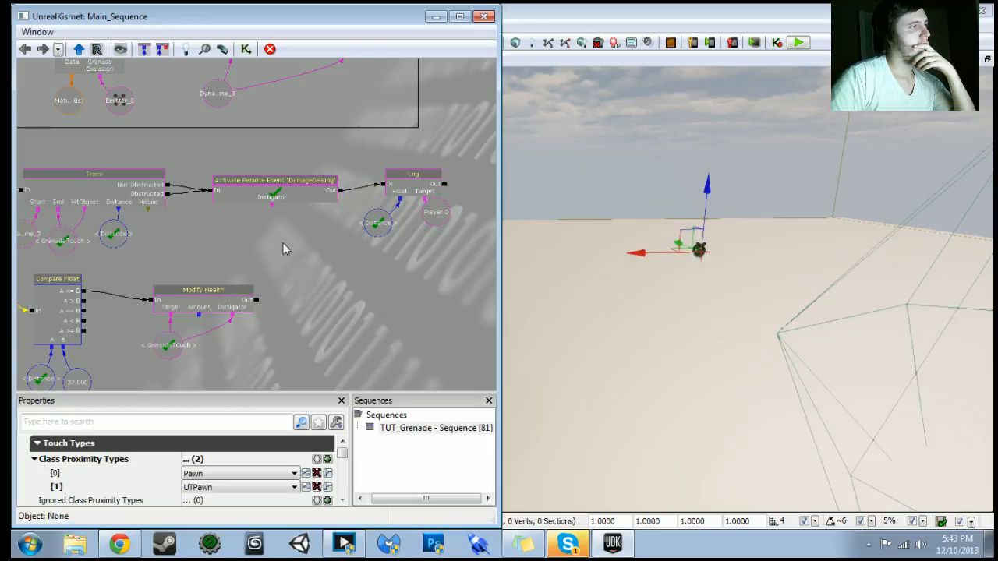
{"action": "left_click_drag", "start_coordinate": [285, 242], "coordinate": [361, 219]}
- Set a 0.1 activate delay on the Log node's output and loop it back to the Trace input
{"action": "right_click", "coordinate": [385, 190]}
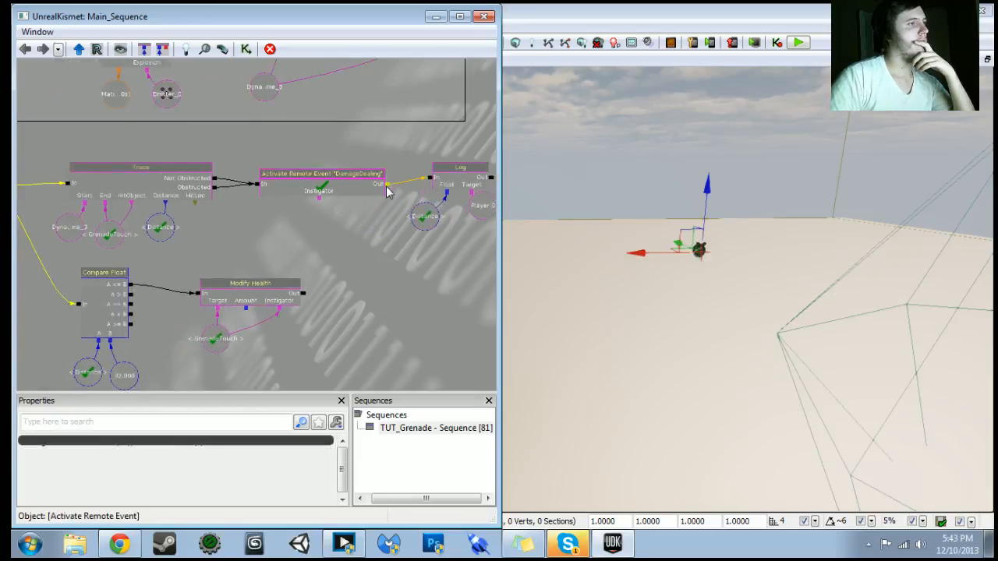
{"action": "left_click", "coordinate": [473, 183]}
{"action": "right_click", "coordinate": [491, 178]}
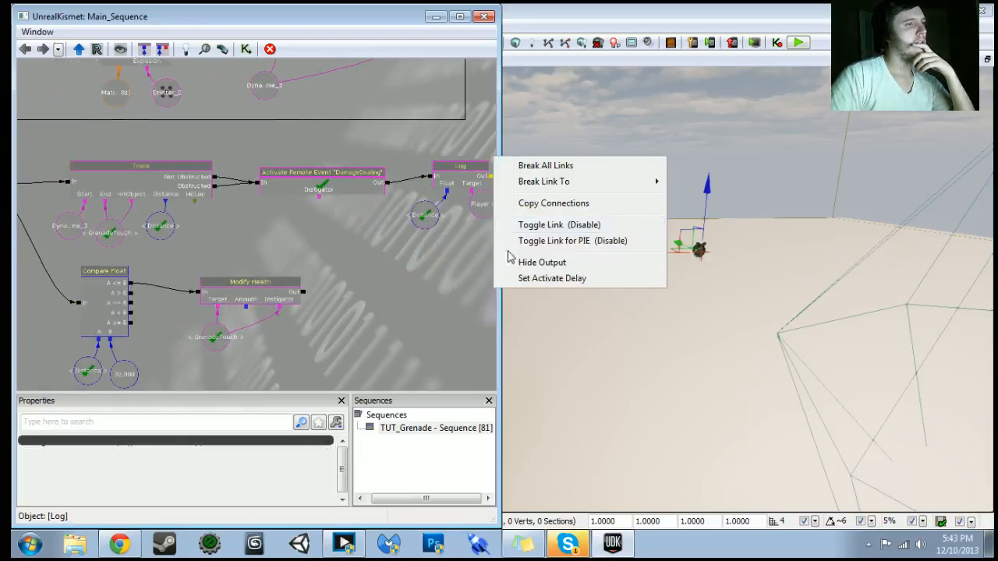
{"action": "left_click", "coordinate": [552, 279]}
{"action": "type", "text": "."}
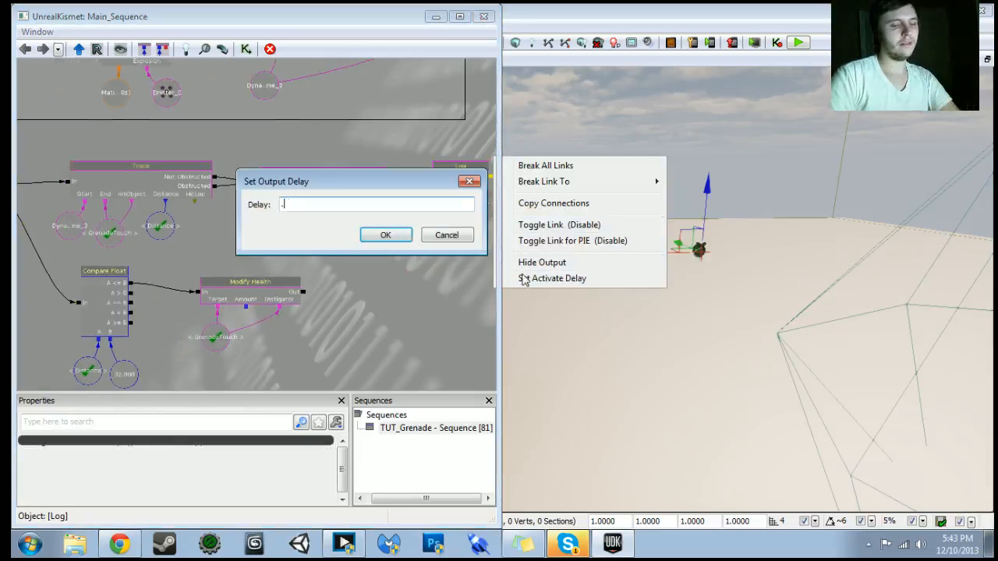
{"action": "type", "text": "5"}
{"action": "key", "text": "Return"}
{"action": "left_click_drag", "start_coordinate": [383, 251], "coordinate": [359, 254]}
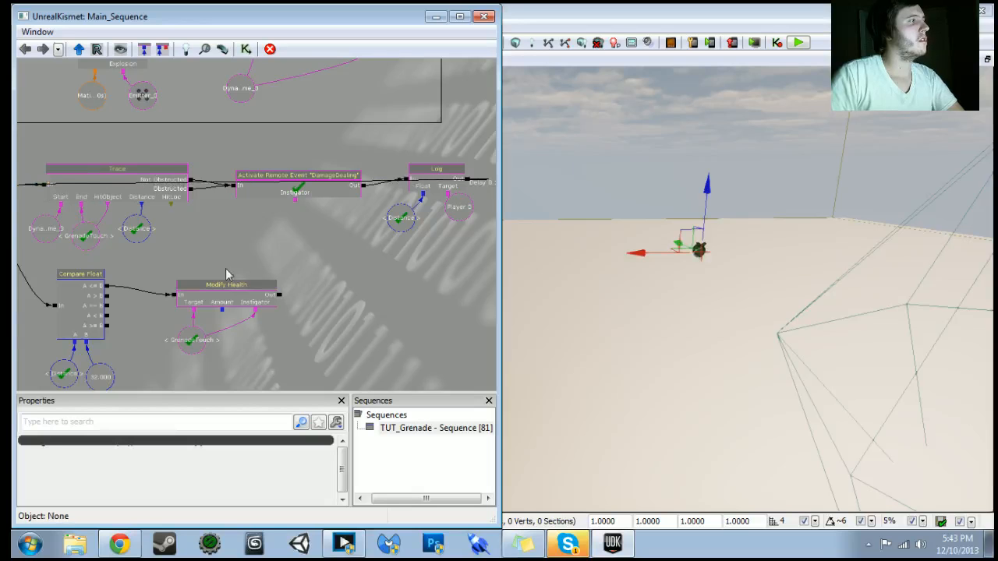
{"action": "left_click_drag", "start_coordinate": [225, 275], "coordinate": [425, 286]}
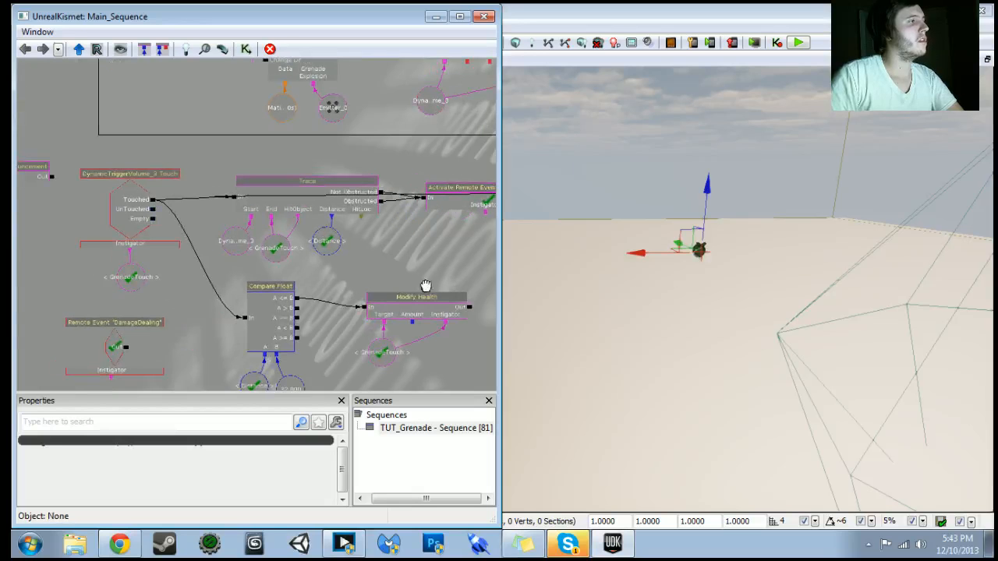
- Play the level and throw grenades near the bot to check the repeatedly logged trace distance
{"action": "left_click", "coordinate": [754, 42]}
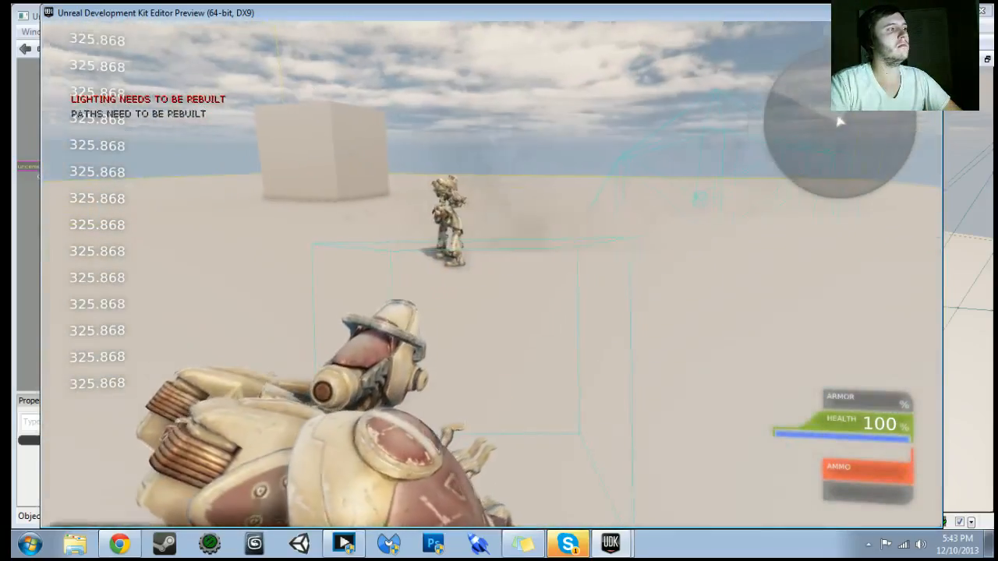
{"action": "key", "text": "s"}
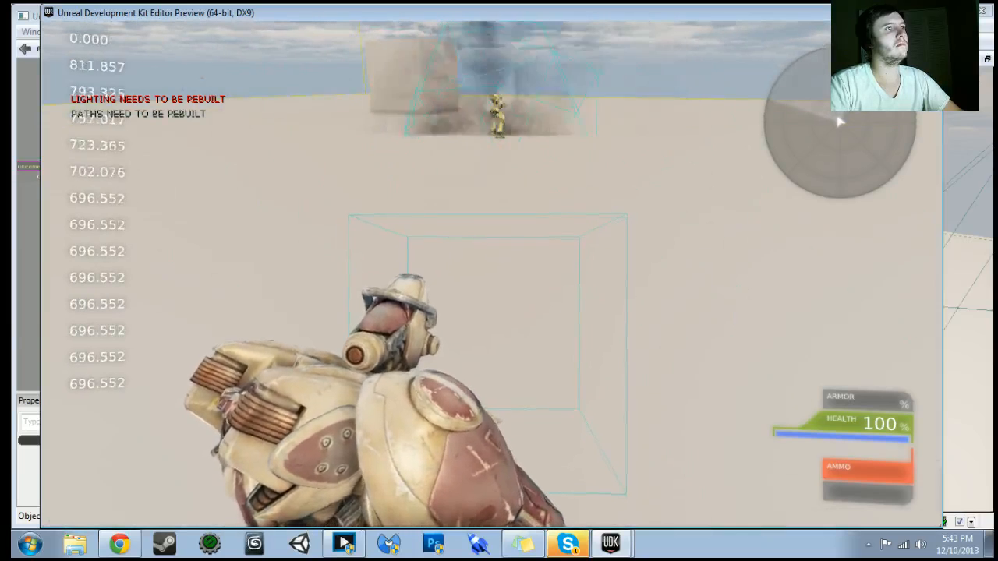
{"action": "key", "text": "Escape"}
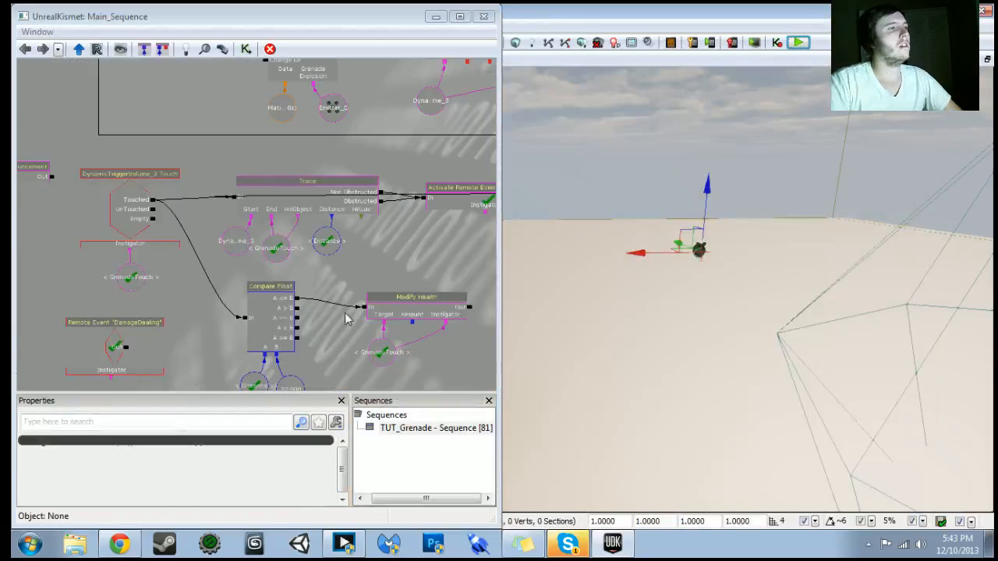
- Disconnect the Log node from the trace chain and move it aside together with its Distance and Player variables
{"action": "left_click_drag", "start_coordinate": [347, 318], "coordinate": [44, 269]}
{"action": "left_click", "coordinate": [232, 191], "text": "alt"}
{"action": "left_click_drag", "start_coordinate": [207, 174], "coordinate": [270, 216], "text": "ctrl+alt"}
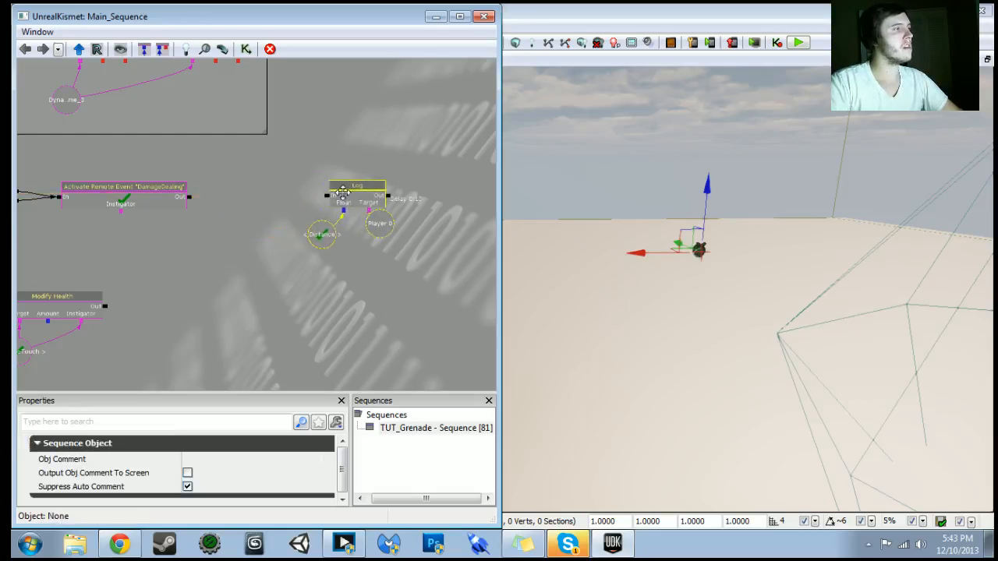
- Set a 0.1 activate delay on the DamageDealing remote event's output and loop it back to the Trace input
{"action": "right_click", "coordinate": [191, 198]}
{"action": "left_click", "coordinate": [257, 303]}
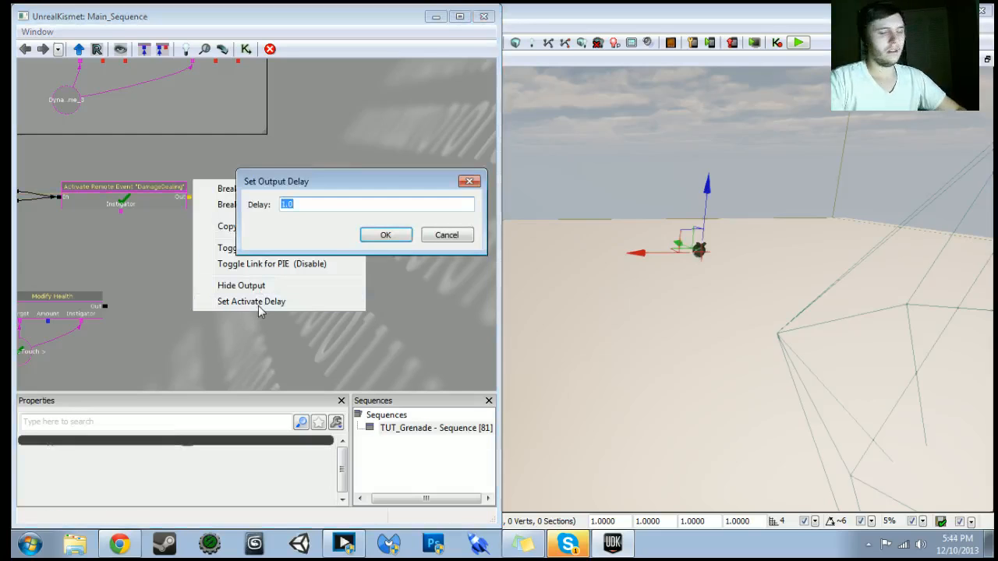
{"action": "key", "text": "Return"}
{"action": "left_click_drag", "start_coordinate": [260, 312], "coordinate": [159, 201]}
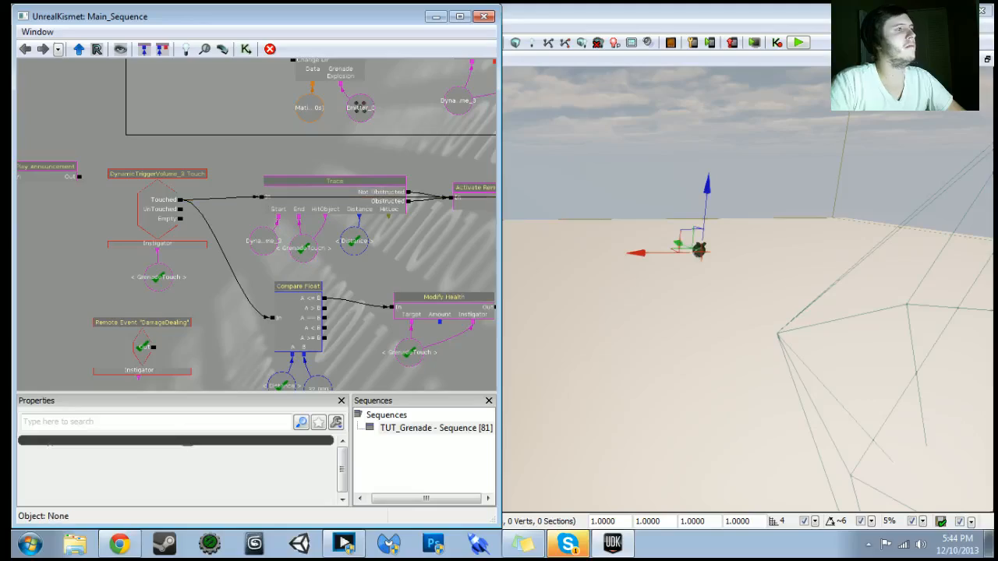
- Play the level and throw grenades around the bot from several positions to test damage with the looping trace
{"action": "left_click", "coordinate": [796, 43]}
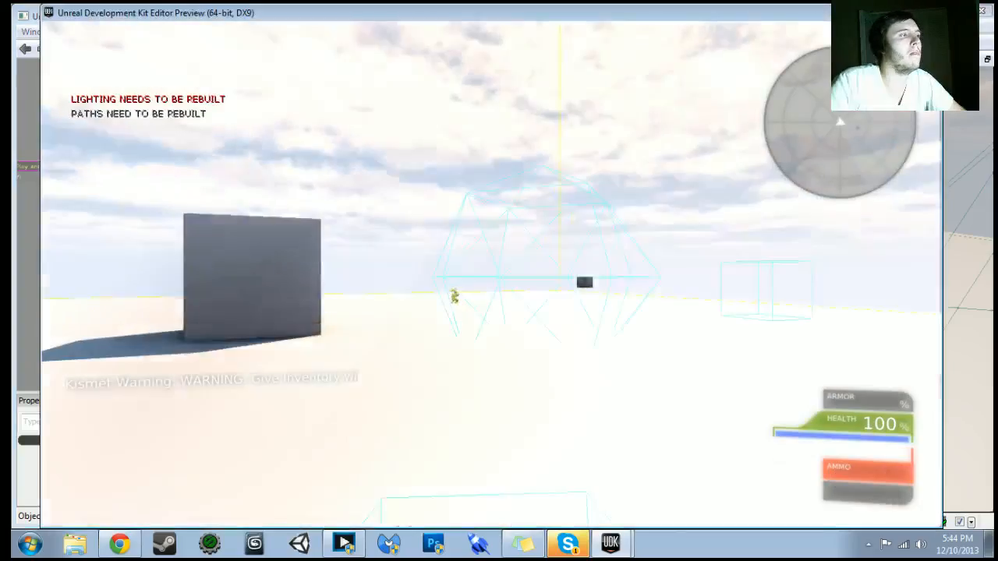
{"action": "key", "text": "w"}
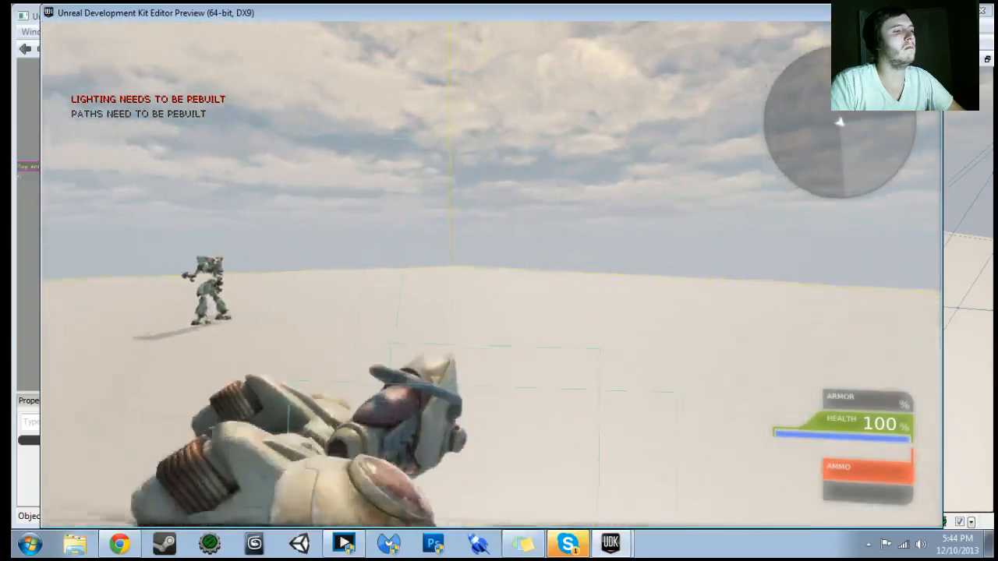
{"action": "key", "text": "a"}
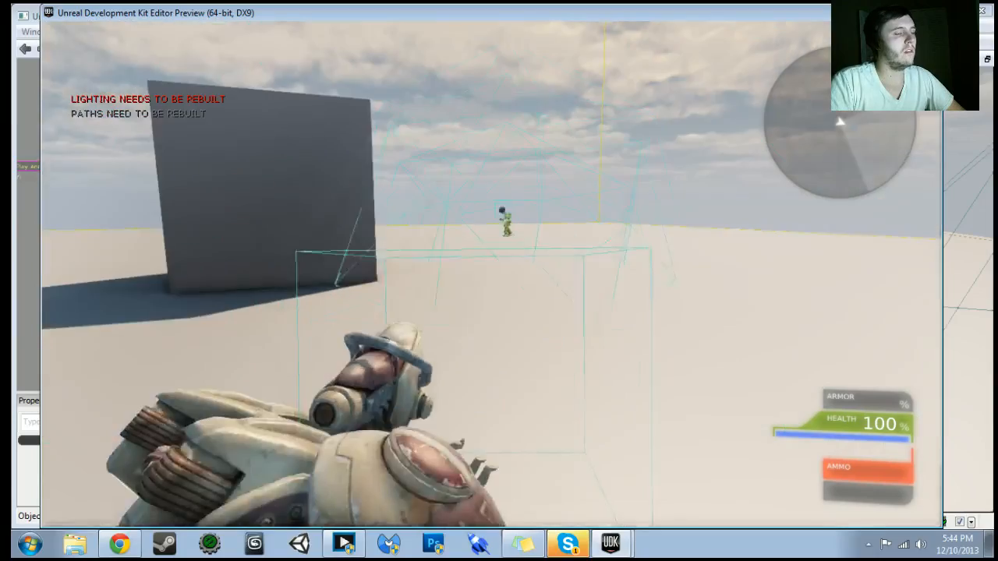
{"action": "key", "text": "w"}
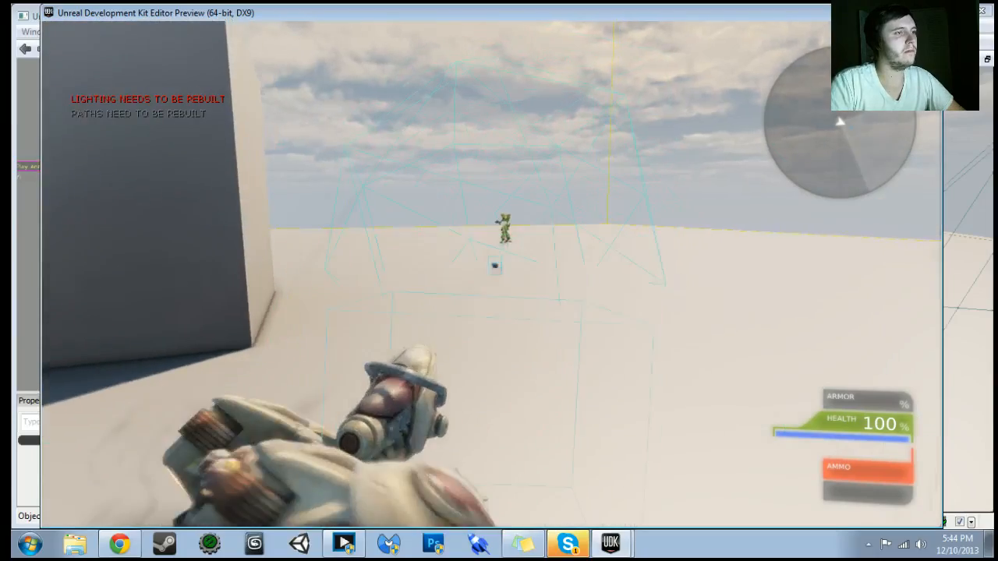
{"action": "key", "text": "d"}
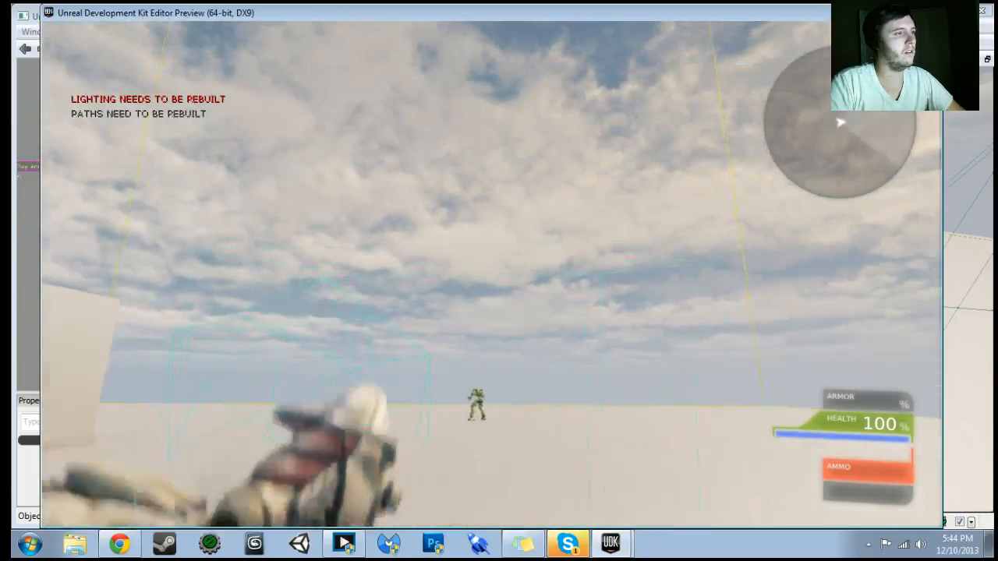
{"action": "left_click", "coordinate": [492, 275]}
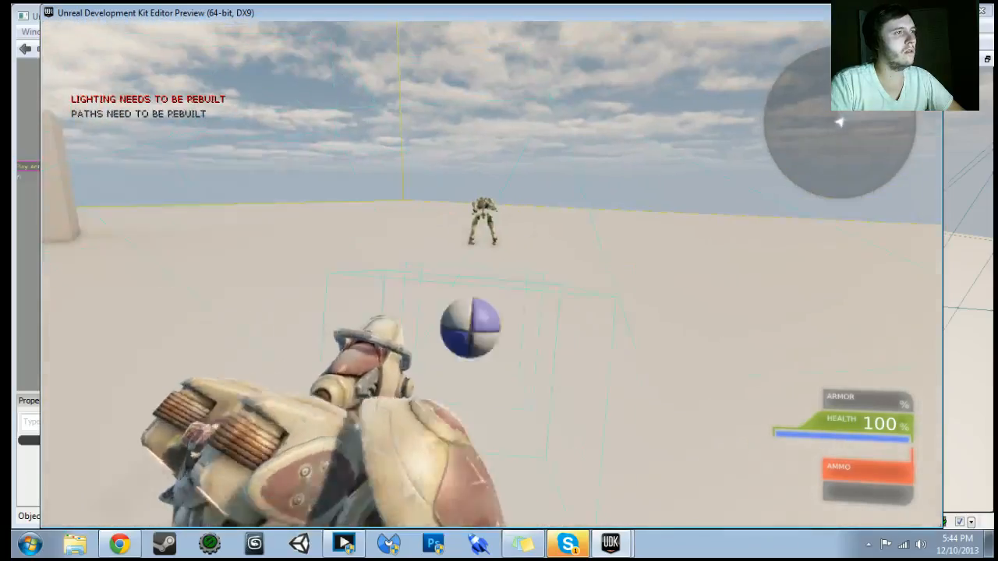
{"action": "key", "text": "w"}
{"action": "key", "text": "d"}
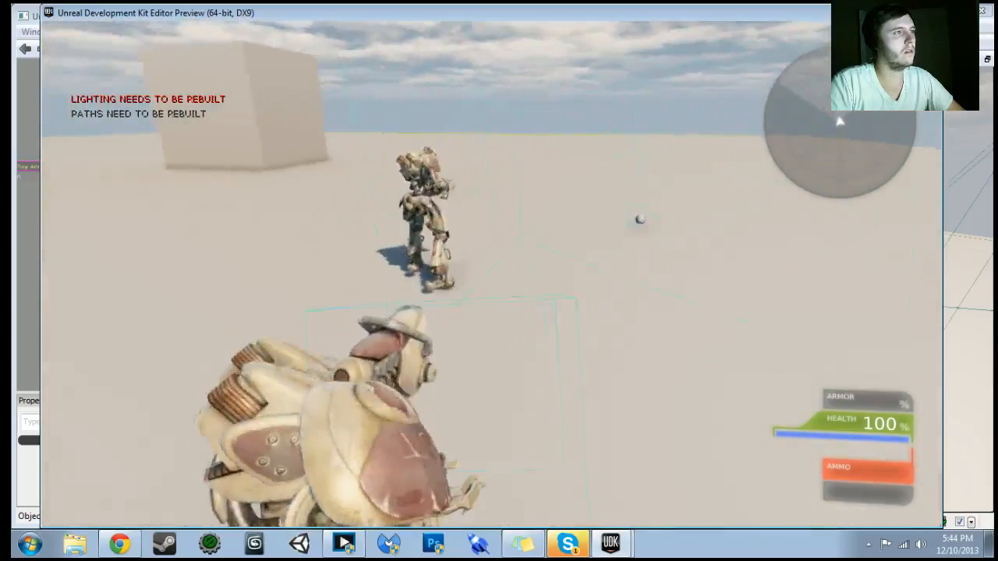
{"action": "key", "text": "s"}
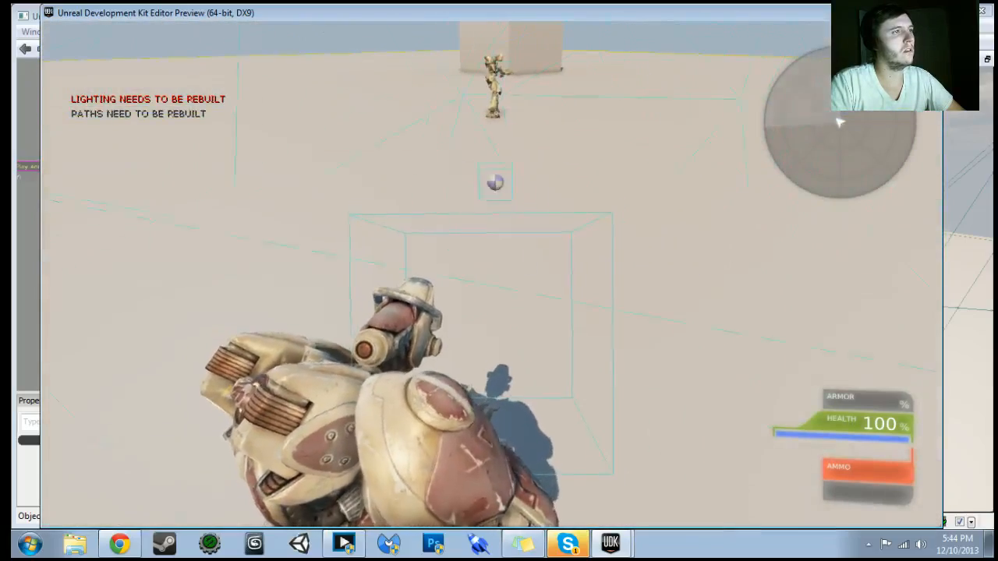
{"action": "key", "text": "a"}
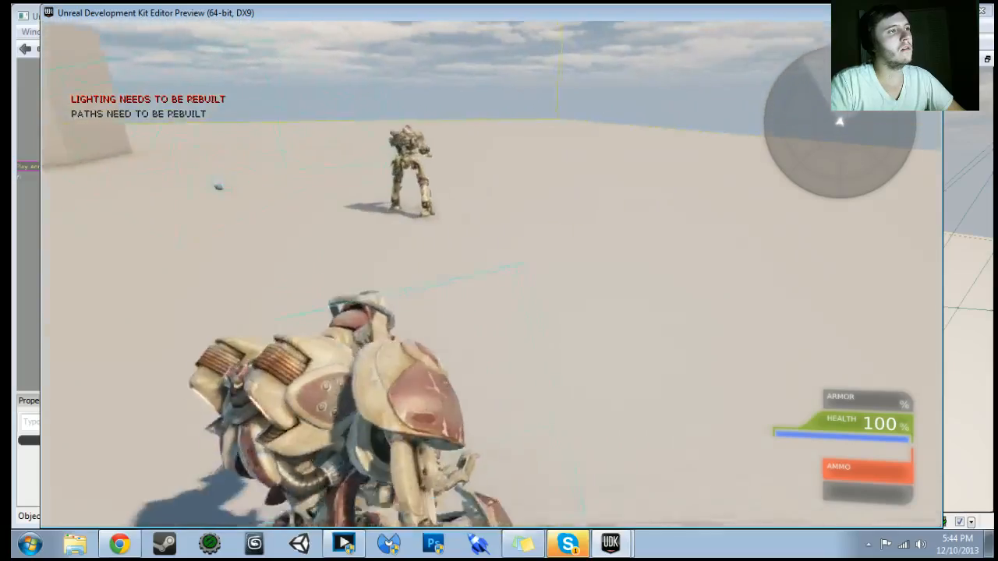
{"action": "key", "text": "s"}
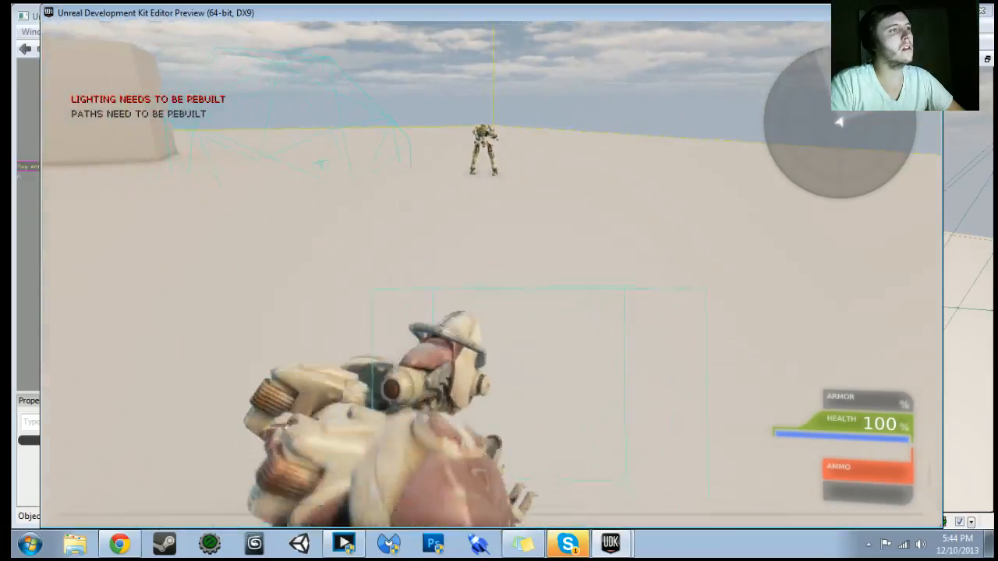
{"action": "key", "text": "w"}
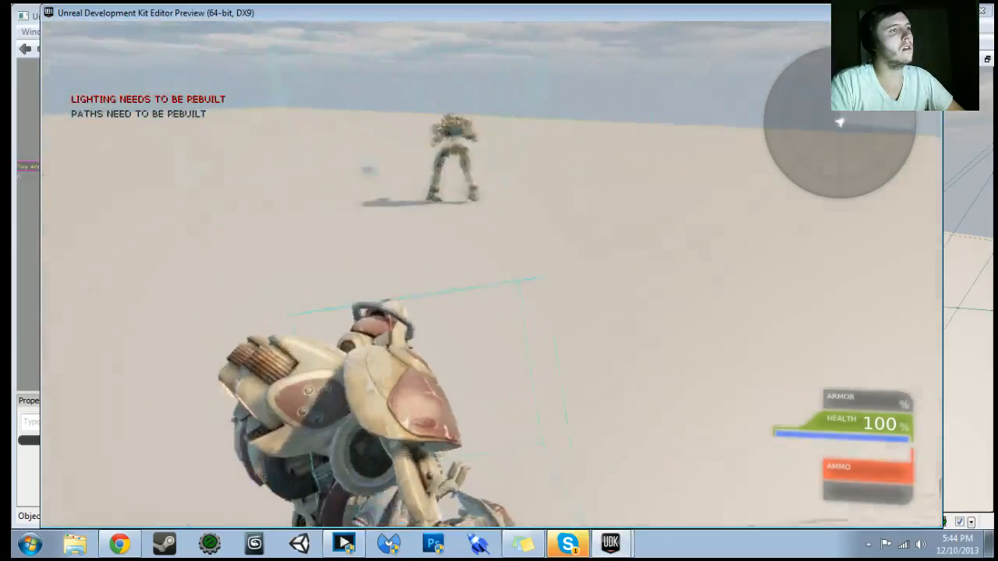
{"action": "key", "text": "s"}
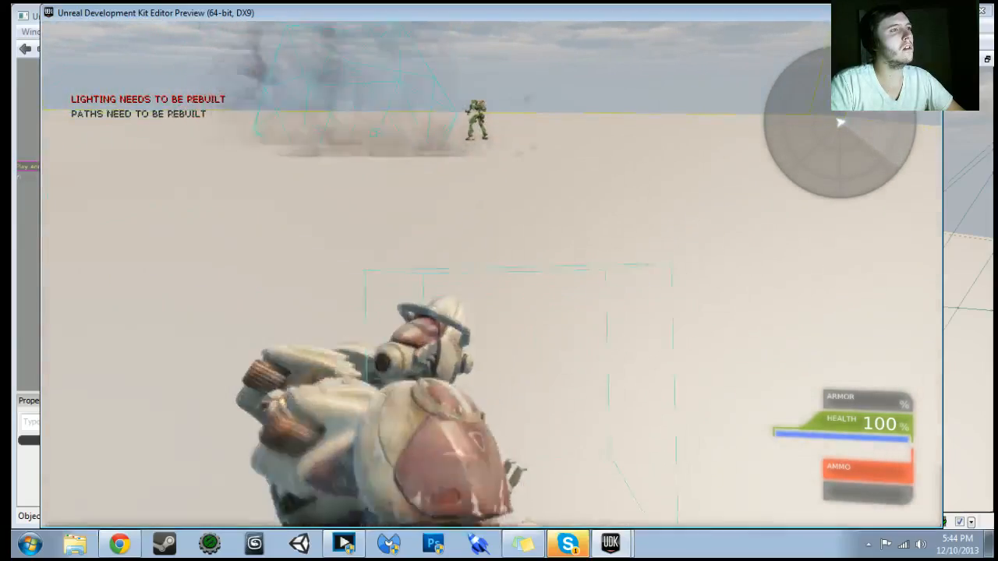
{"action": "key", "text": "w"}
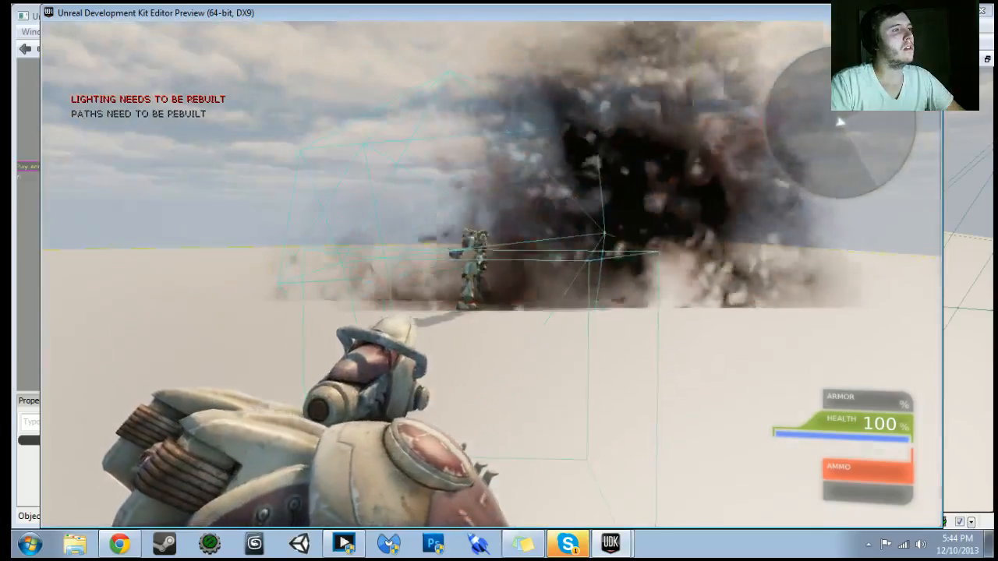
{"action": "key", "text": "w"}
{"action": "key", "text": "w"}
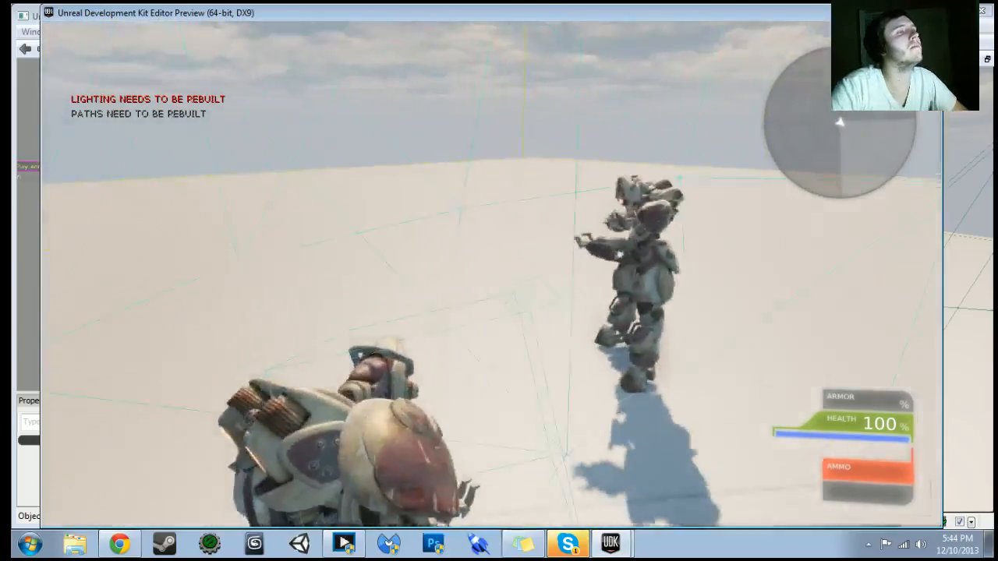
{"action": "key", "text": "w"}
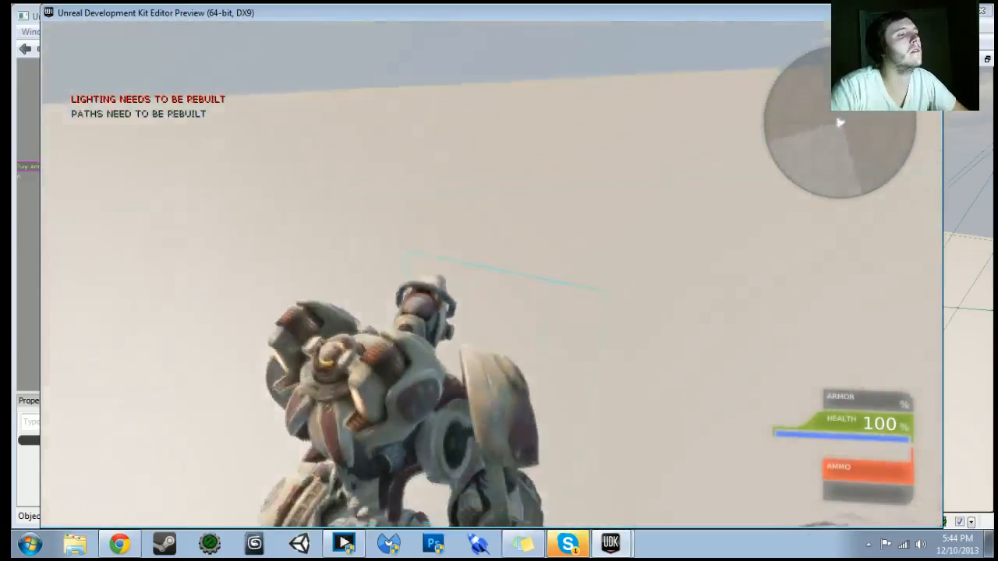
{"action": "key", "text": "w"}
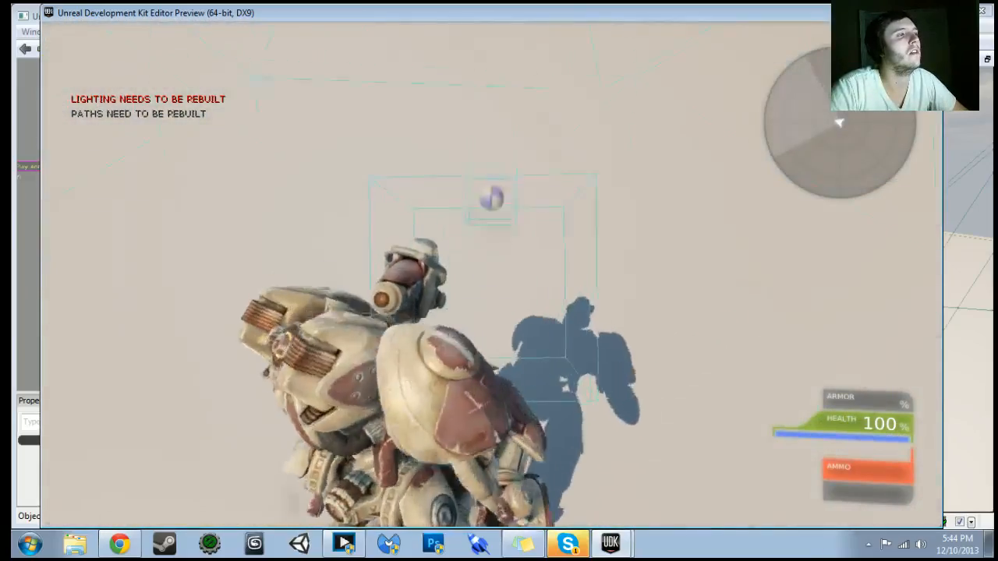
{"action": "key", "text": "w"}
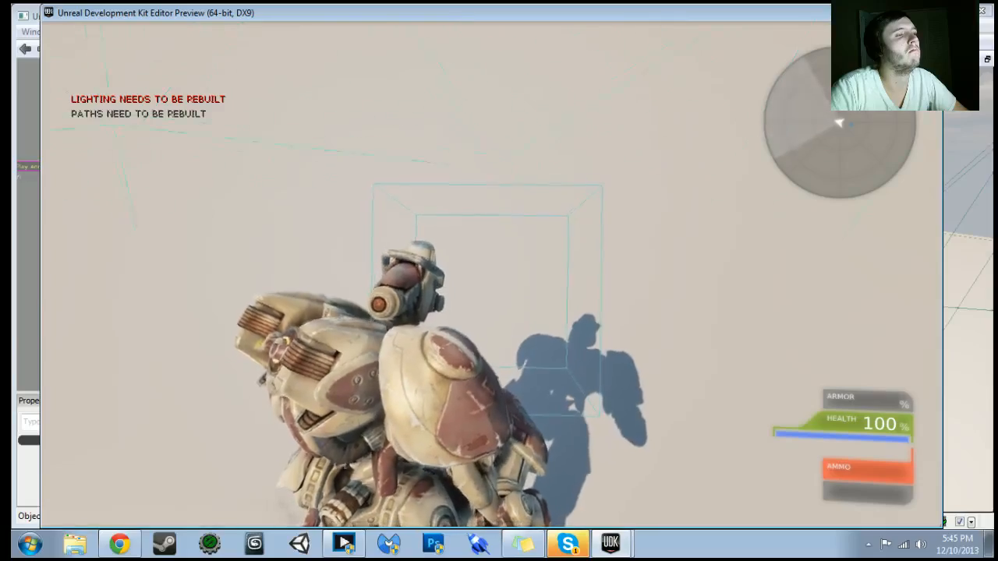
{"action": "key", "text": "w"}
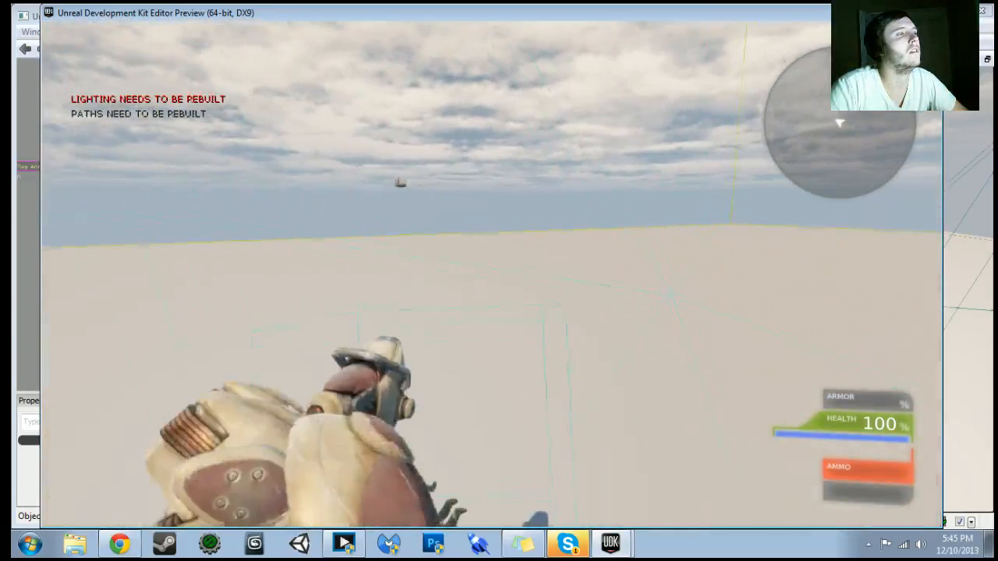
{"action": "key", "text": "Escape"}
- Remove the DamageDealing output's loop to Trace and move Modify Health with its GrenadeTouch variable farther from Compare Float
{"action": "left_click_drag", "start_coordinate": [413, 269], "coordinate": [138, 269]}
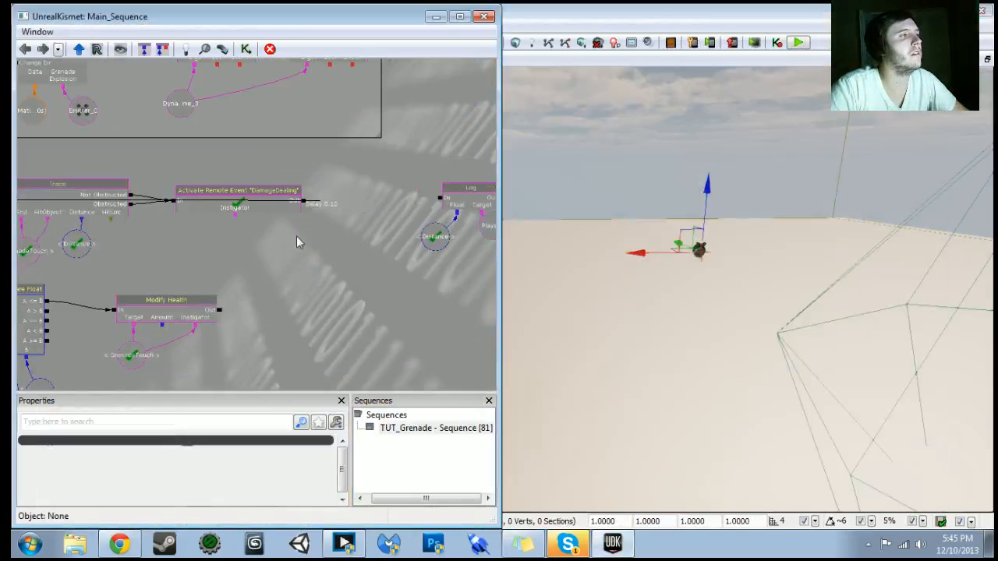
{"action": "left_click_drag", "start_coordinate": [308, 204], "coordinate": [424, 240]}
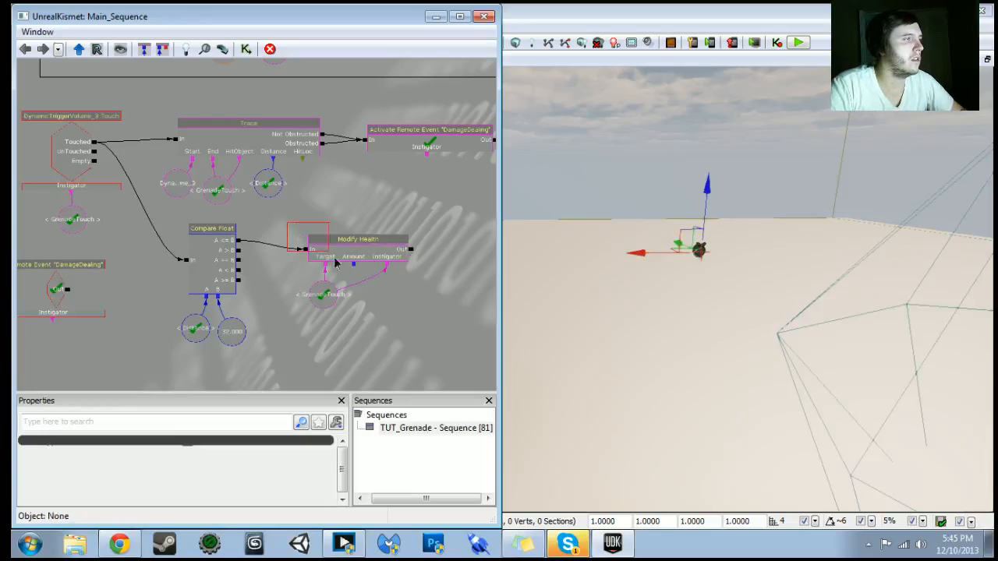
{"action": "left_click_drag", "start_coordinate": [440, 302], "coordinate": [439, 297], "text": "ctrl+alt"}
{"action": "left_click_drag", "start_coordinate": [391, 246], "coordinate": [400, 246], "text": "ctrl"}
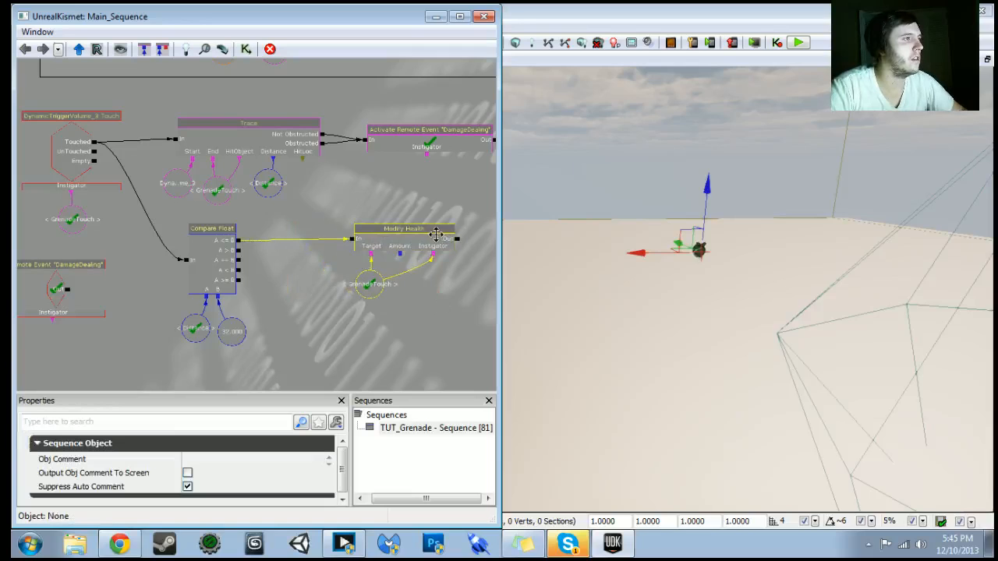
- Duplicate Modify Health with its GrenadeTouch variable below the original and connect Compare Float's A > B output to the copy
{"action": "mouse_move", "coordinate": [321, 252]}
{"action": "left_mouse_down", "text": "ctrl"}
{"action": "mouse_move", "coordinate": [372, 338]}
{"action": "mouse_move", "coordinate": [402, 331]}
{"action": "left_mouse_up", "text": "ctrl"}
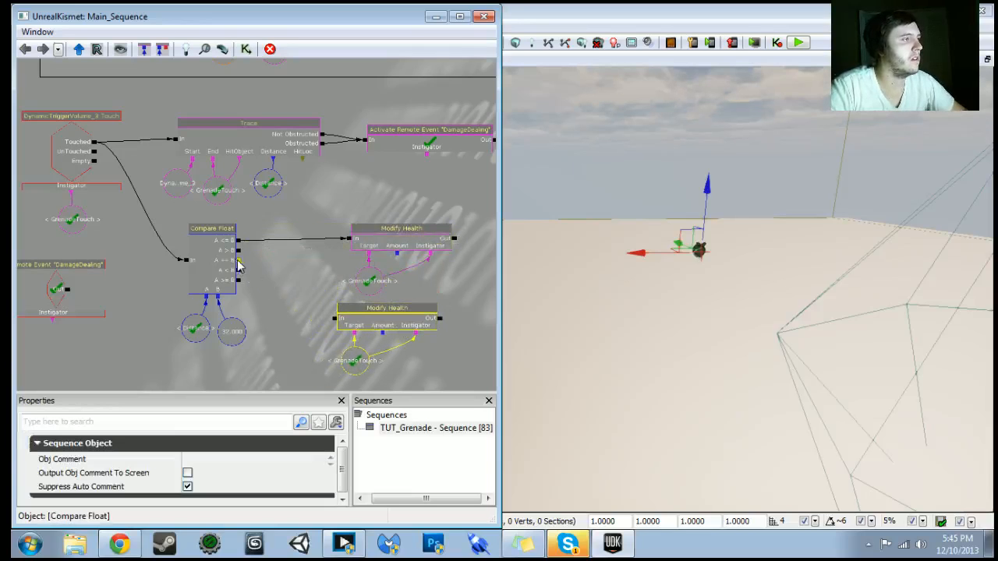
{"action": "left_click_drag", "start_coordinate": [276, 296], "coordinate": [255, 255]}
{"action": "scroll", "coordinate": [257, 242], "scroll_direction": "up", "scroll_amount": 2}
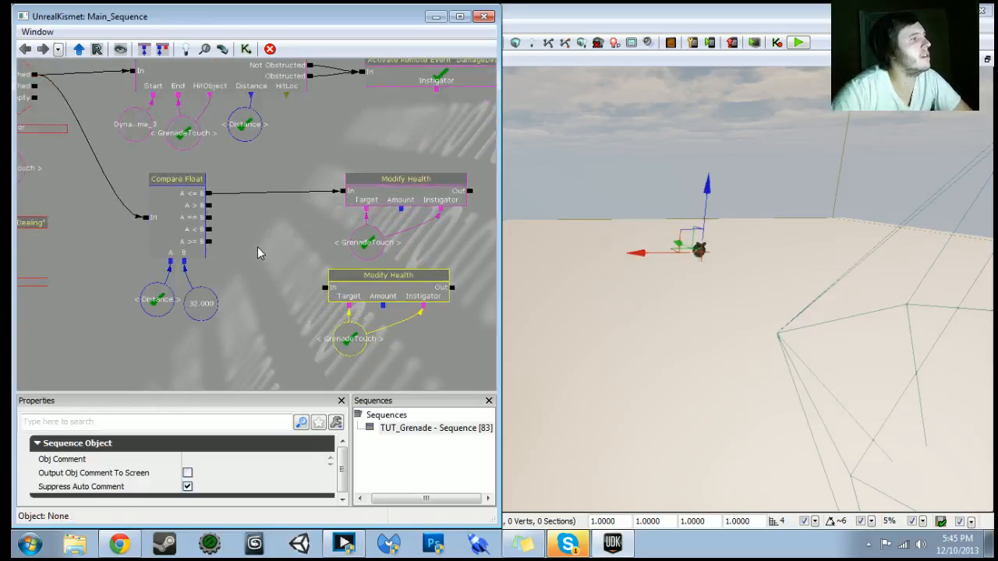
{"action": "mouse_move", "coordinate": [209, 205]}
{"action": "left_mouse_down"}
{"action": "mouse_move", "coordinate": [289, 278]}
{"action": "mouse_move", "coordinate": [326, 288]}
{"action": "left_mouse_up"}
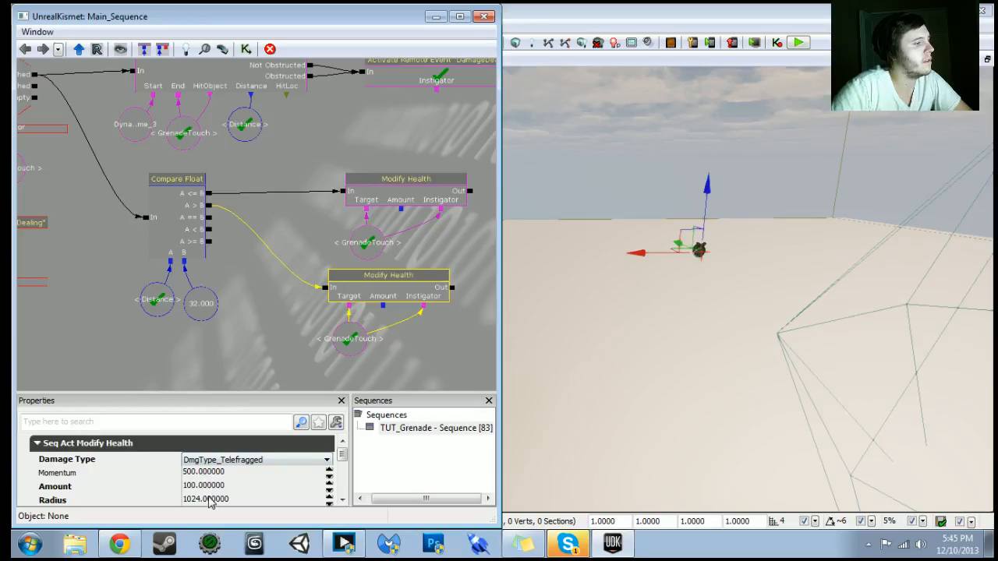
- Set the lower Modify Health's amount to 20 and its radius to 0
{"action": "left_click", "coordinate": [209, 487]}
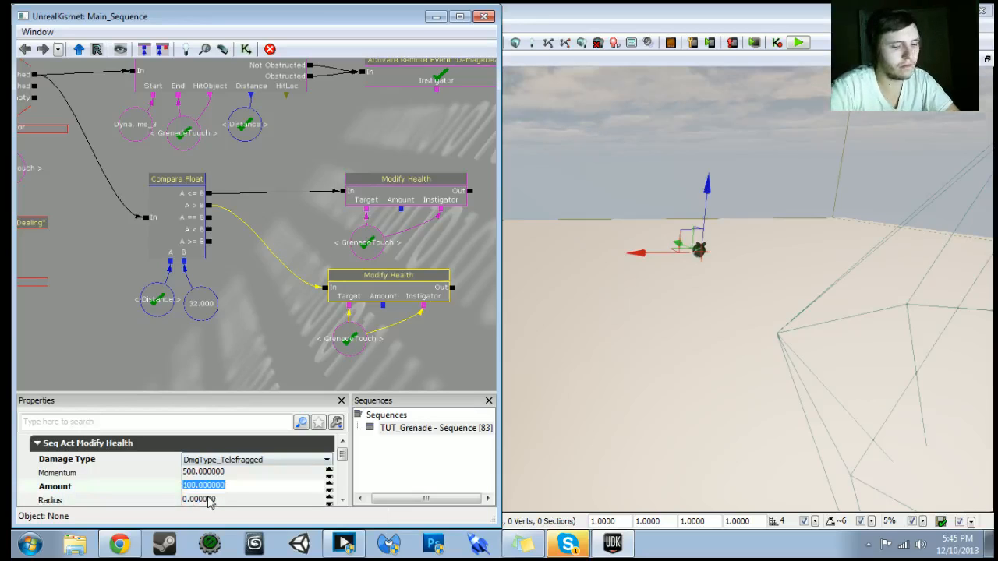
{"action": "type", "text": "20"}
{"action": "key", "text": "shift+Tab"}
- Try DmgType_Crushed as the lower Modify Health's damage type, restoring DmgType_Telefragged
{"action": "left_click", "coordinate": [209, 462]}
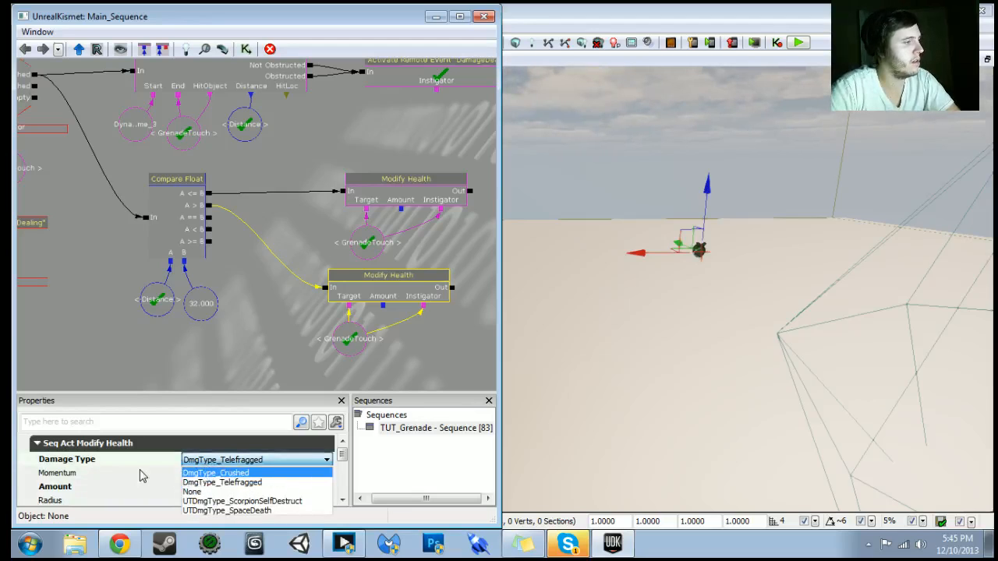
{"action": "left_click", "coordinate": [365, 242]}
{"action": "left_click", "coordinate": [219, 464]}
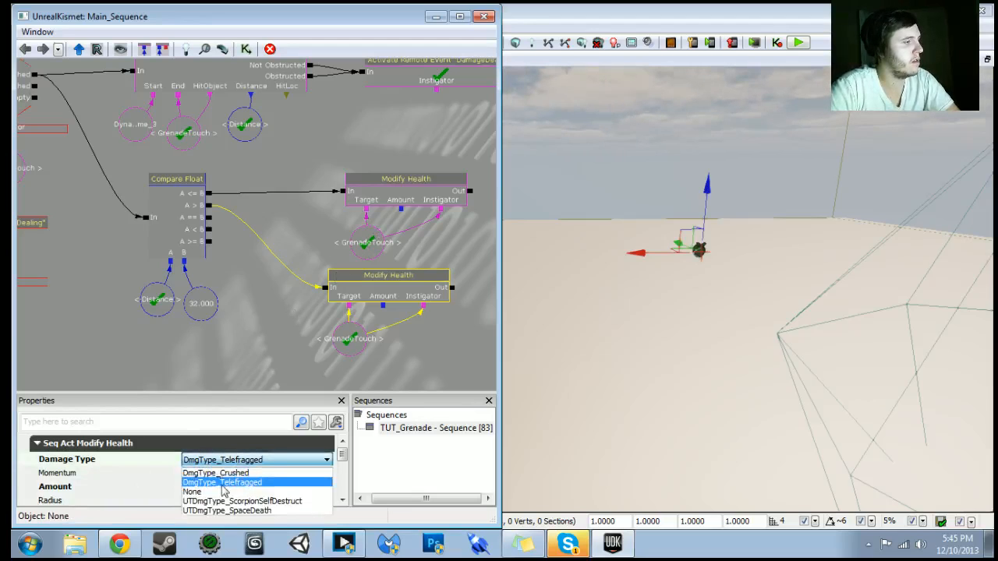
{"action": "left_click", "coordinate": [220, 474]}
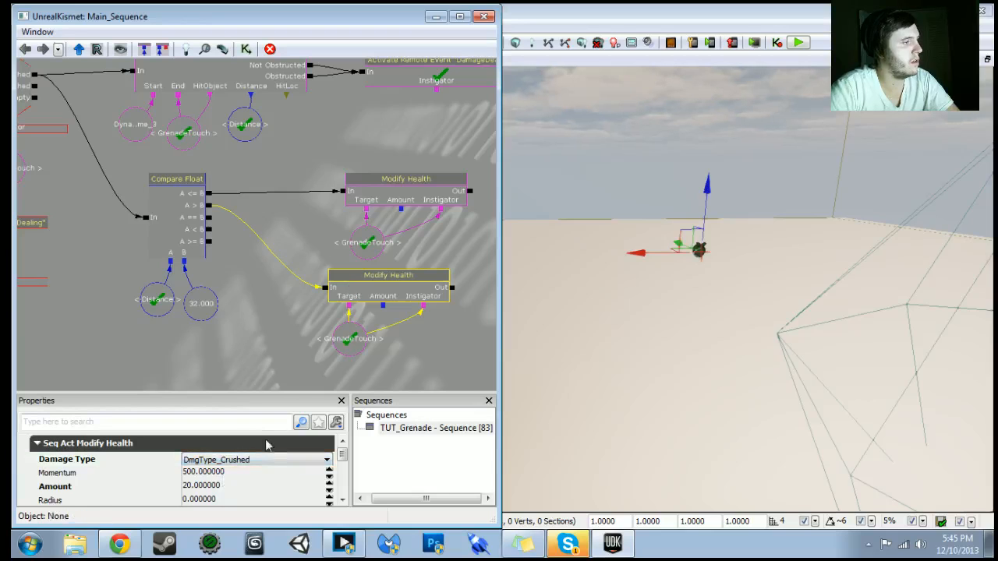
{"action": "left_click", "coordinate": [273, 460]}
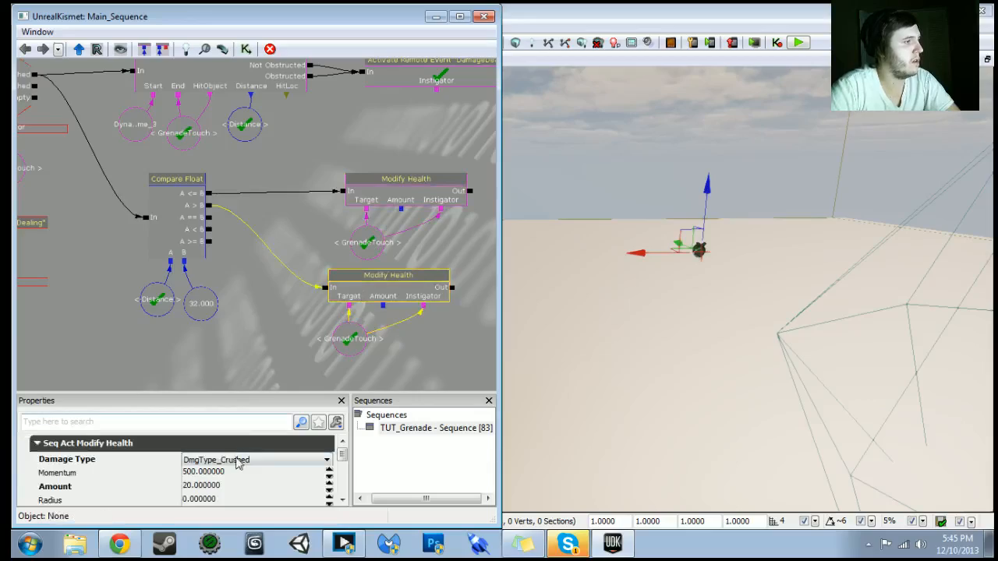
- Play the level and throw grenades around the bot from different distances to test the two Modify Health branches
{"action": "left_click", "coordinate": [798, 42]}
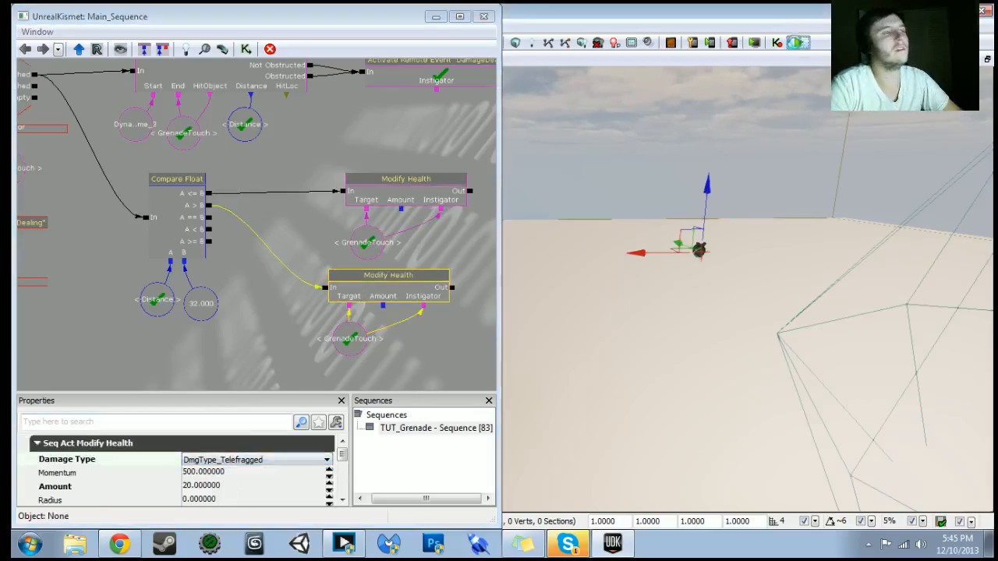
{"action": "key", "text": "w"}
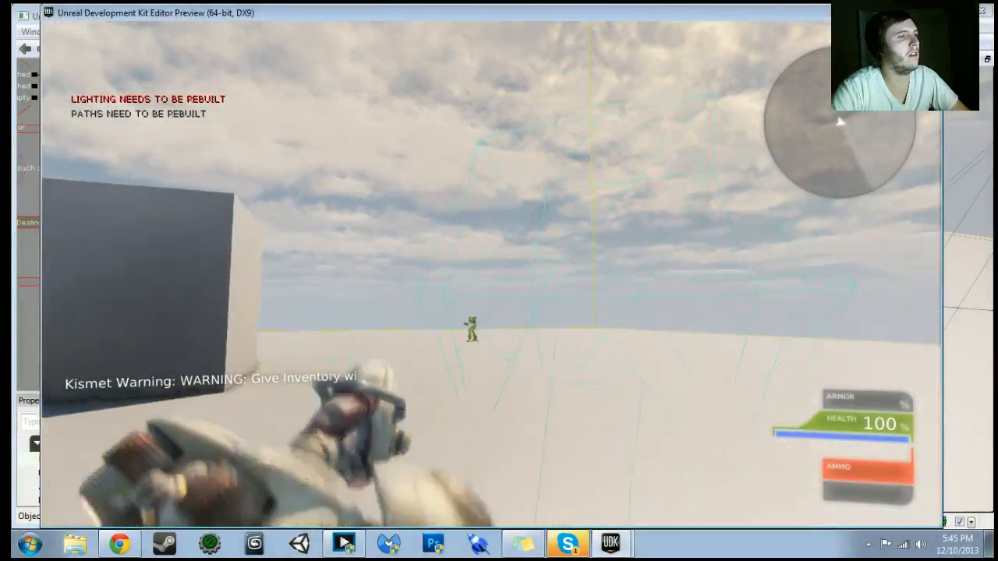
{"action": "key", "text": "w"}
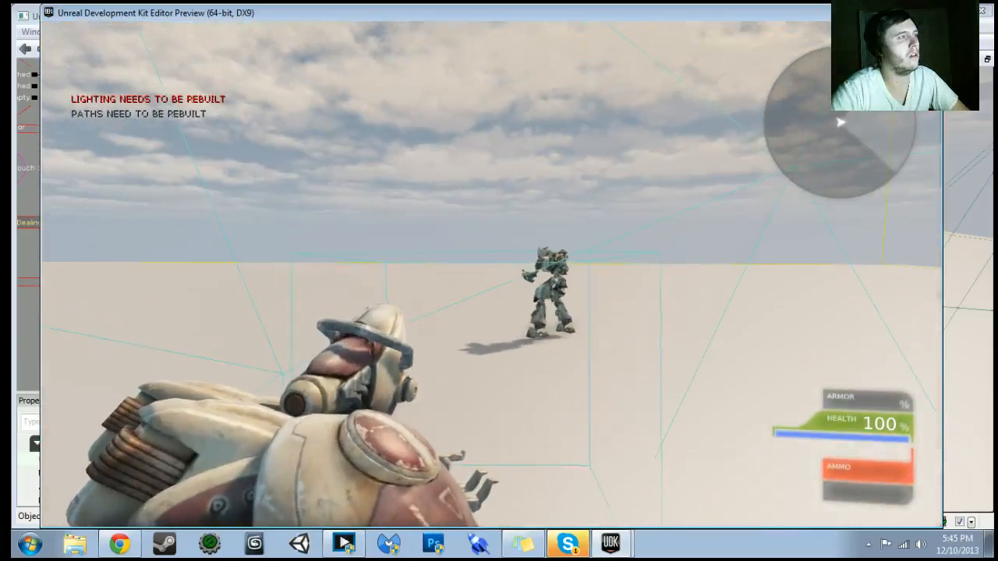
{"action": "key", "text": "s"}
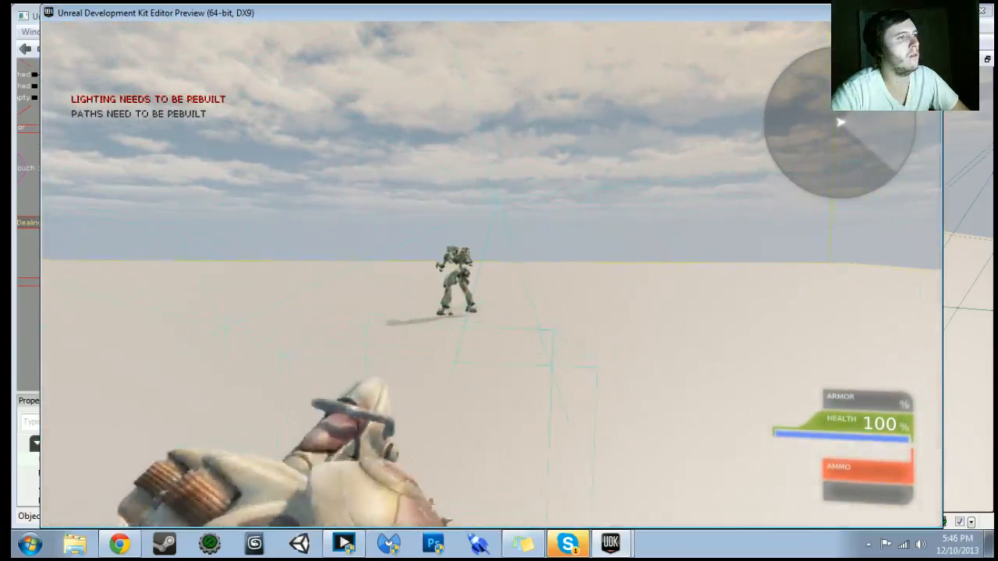
{"action": "key", "text": "s"}
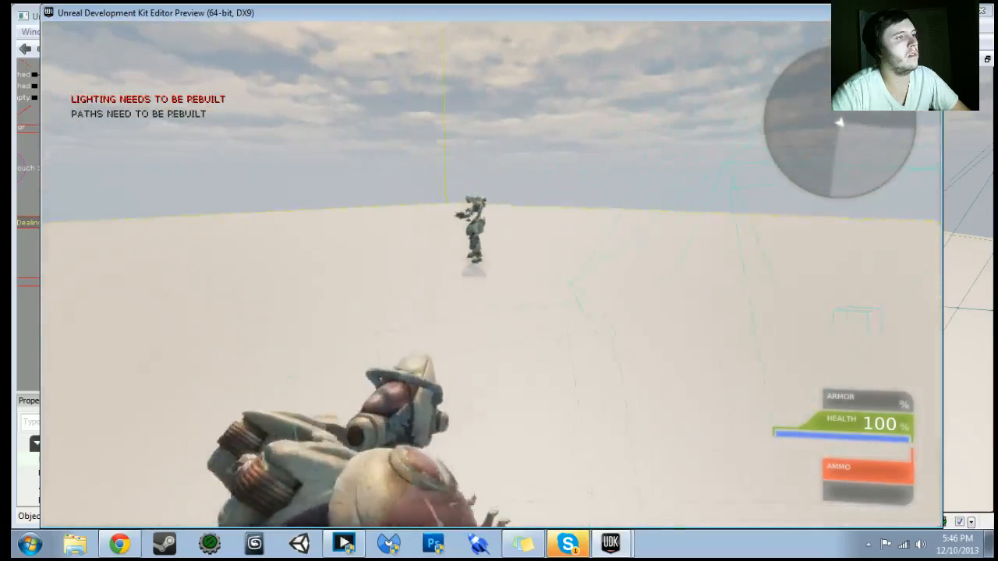
{"action": "key", "text": "a"}
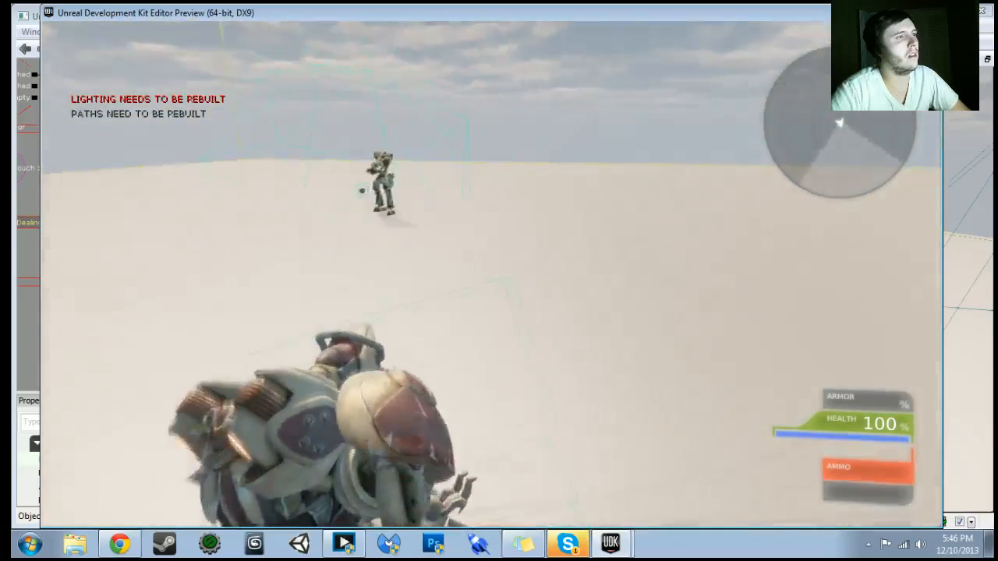
{"action": "key", "text": "s"}
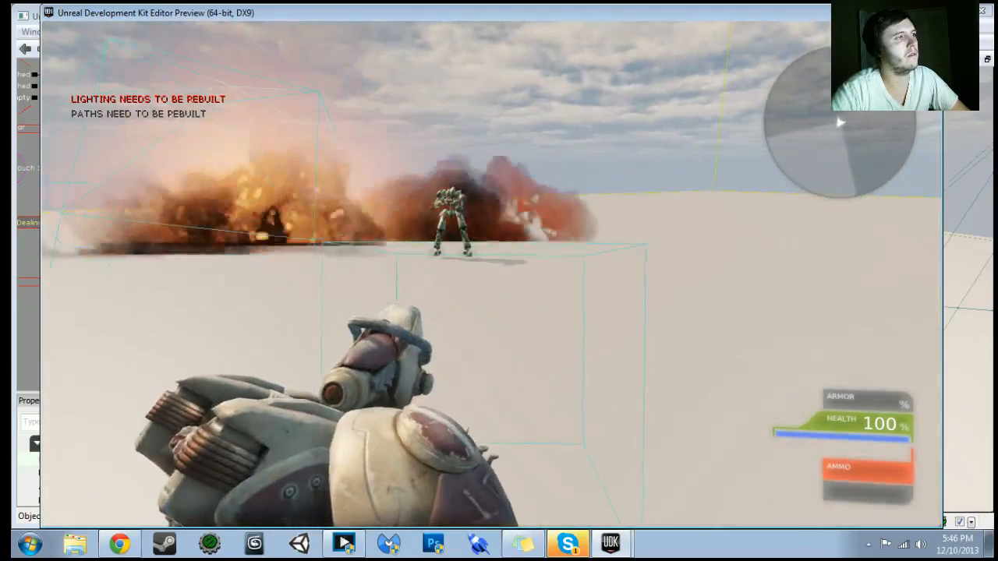
{"action": "key", "text": "d"}
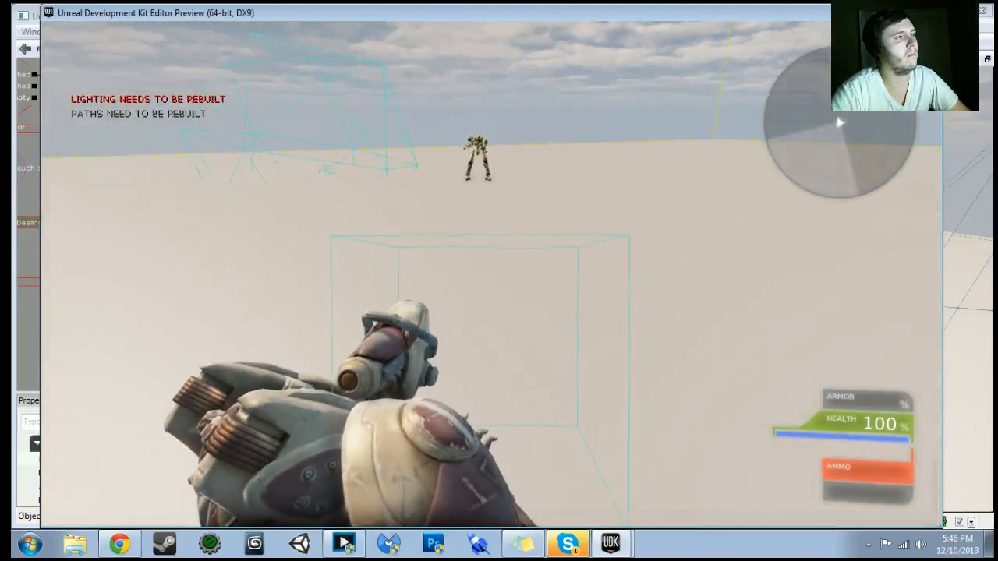
{"action": "key", "text": "Escape"}
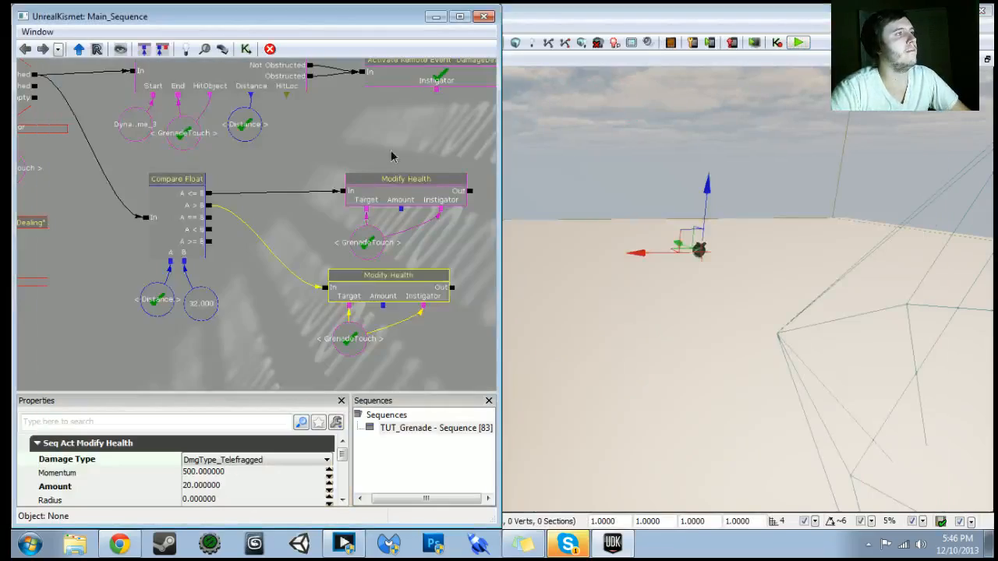
- Replace the upper Modify Health's GrenadeTouch variable with an All Players variable on its Target
{"action": "scroll", "coordinate": [245, 250], "scroll_direction": "up", "scroll_amount": 2}
{"action": "left_click_drag", "start_coordinate": [181, 262], "coordinate": [88, 246]}
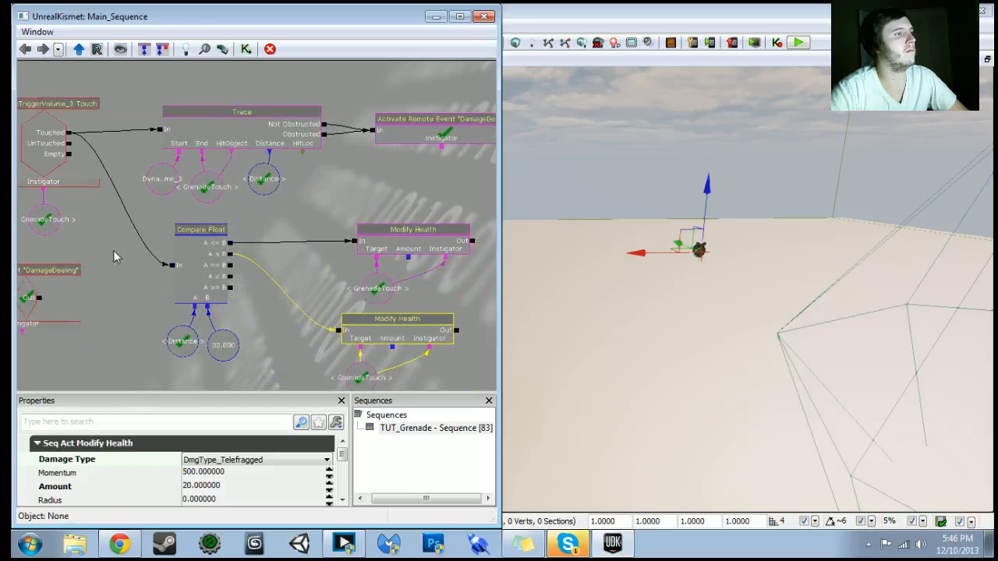
{"action": "left_click", "coordinate": [374, 263]}
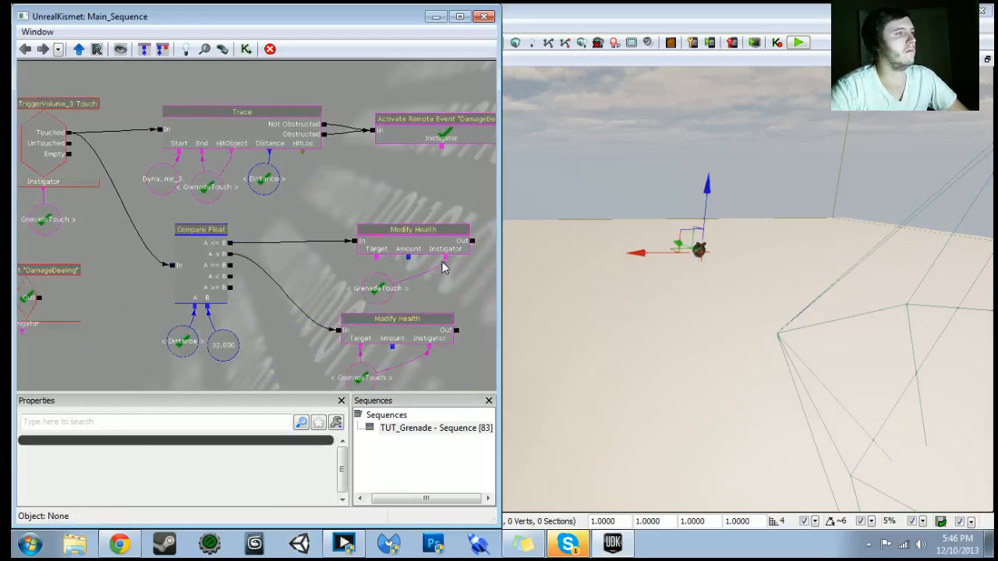
{"action": "left_click", "coordinate": [374, 282]}
{"action": "key", "text": "Delete"}
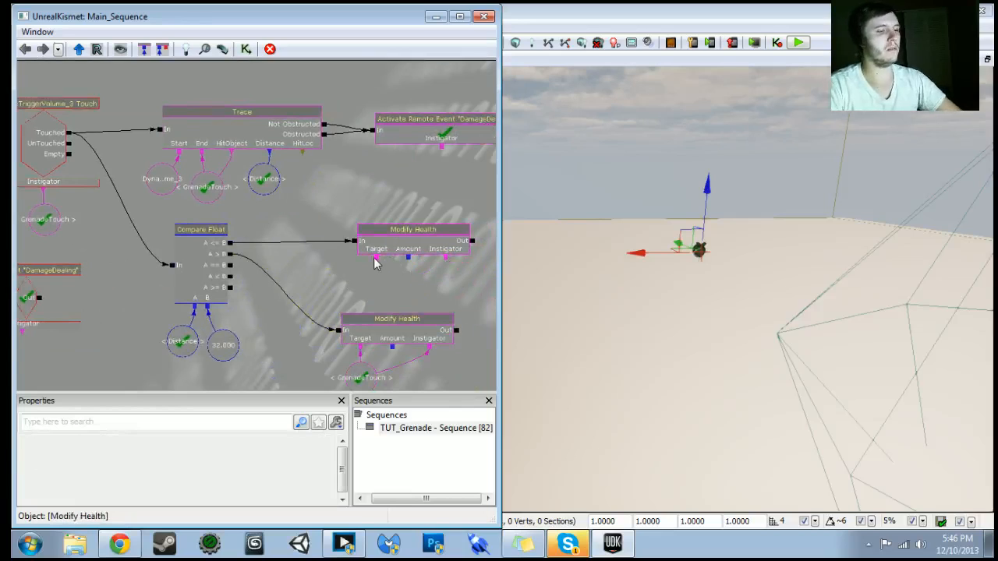
{"action": "left_click", "coordinate": [377, 261]}
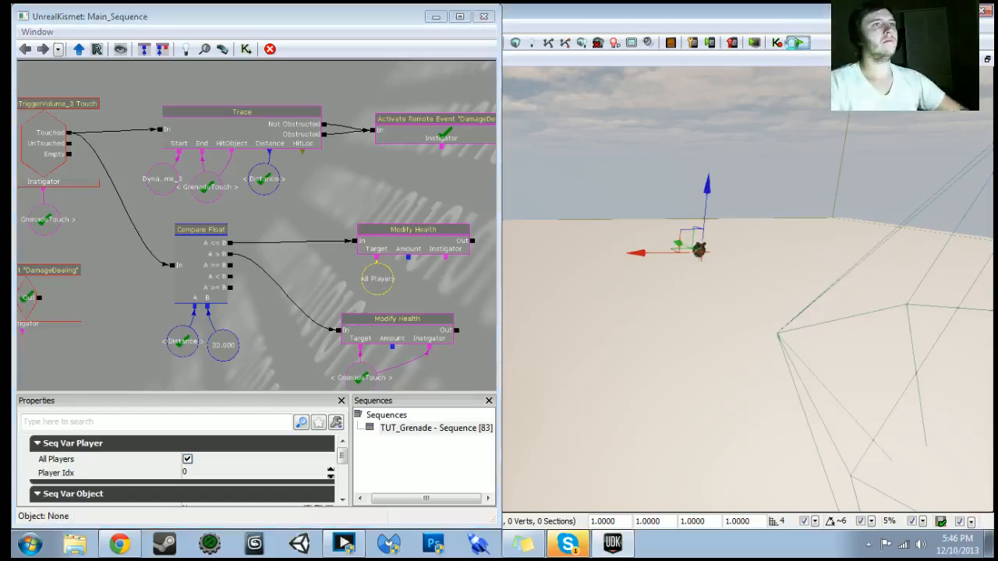
- Run several short play sessions with grenades near the bot to test damage with All Players as the near-hit target
{"action": "left_click", "coordinate": [798, 42]}
{"action": "key", "text": "w"}
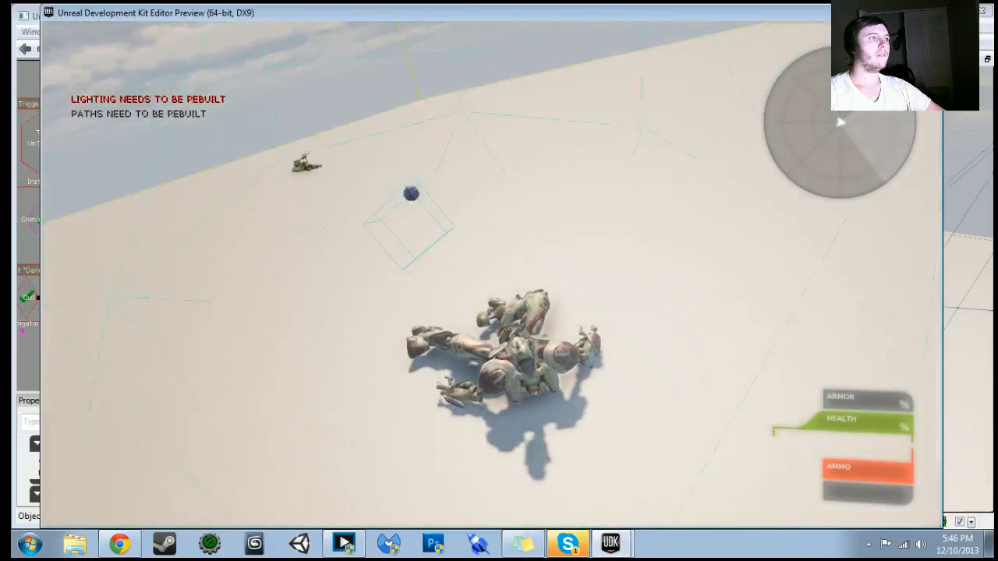
{"action": "key", "text": "Escape"}
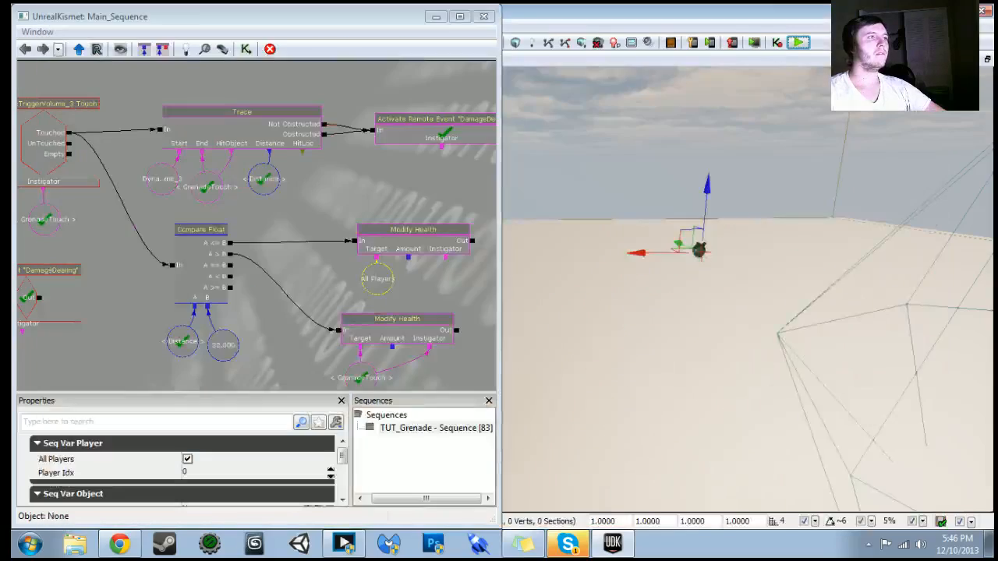
{"action": "left_click", "coordinate": [809, 42]}
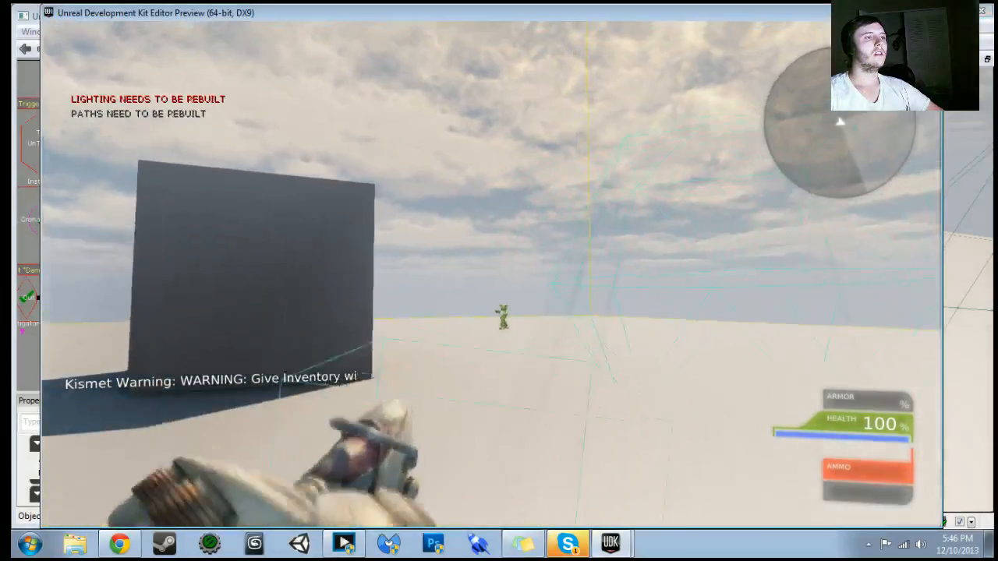
{"action": "key", "text": "w"}
{"action": "left_click", "coordinate": [492, 274]}
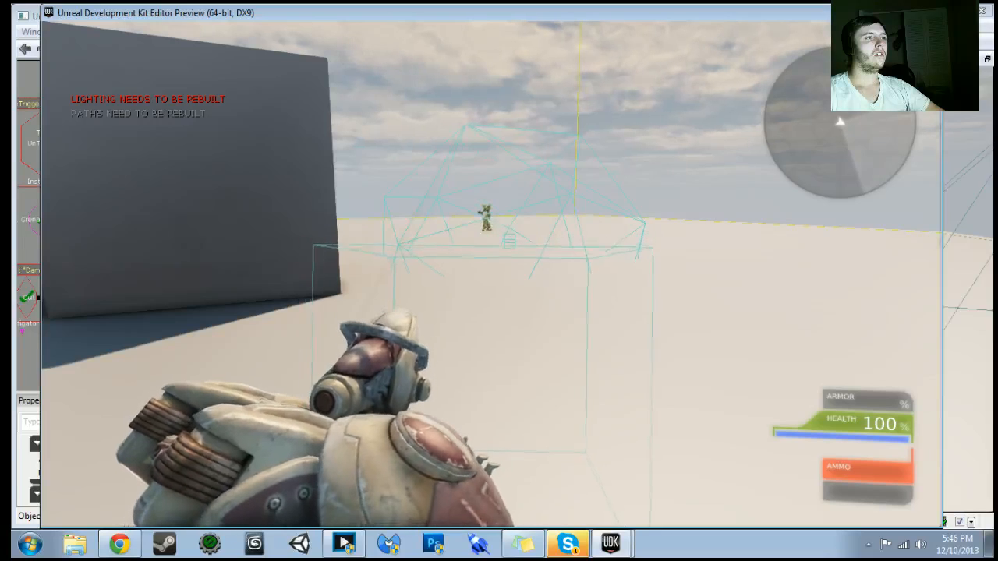
{"action": "key", "text": "Escape"}
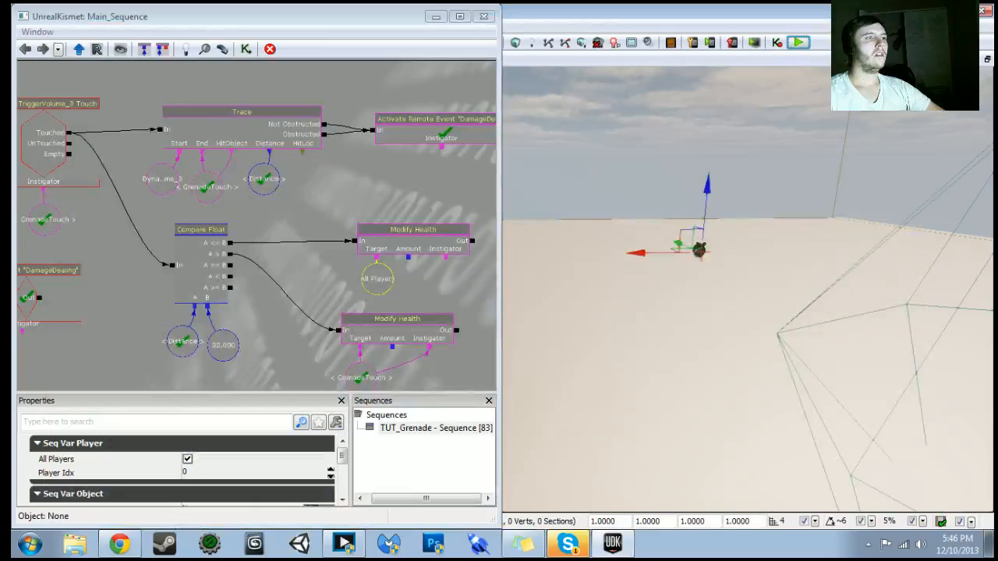
{"action": "right_click", "coordinate": [652, 376]}
{"action": "left_click", "coordinate": [701, 536]}
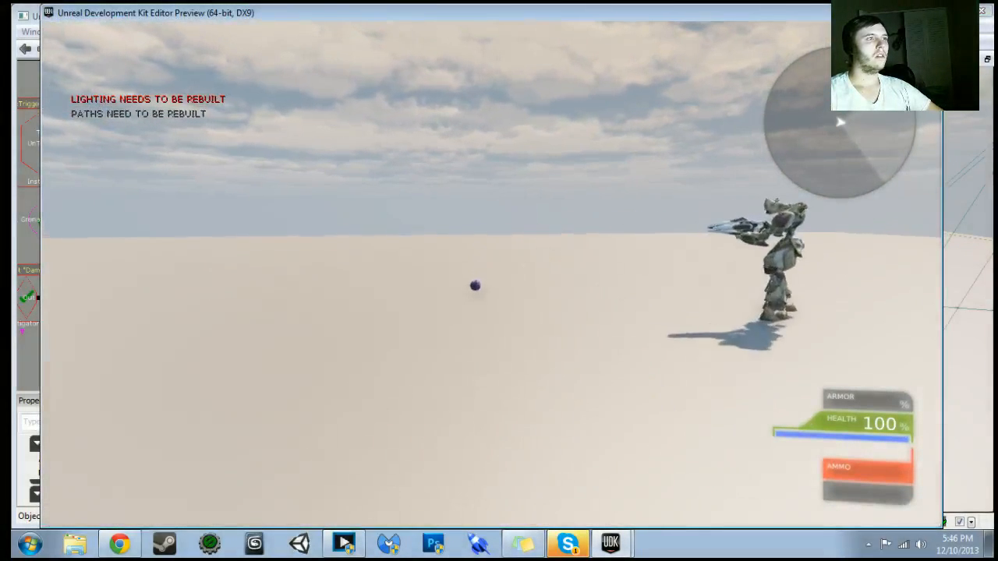
{"action": "key", "text": "Escape"}
- Replay the level, moving toward the bot and throwing more grenades to check when the near-hit damage triggers
{"action": "left_click", "coordinate": [797, 41]}
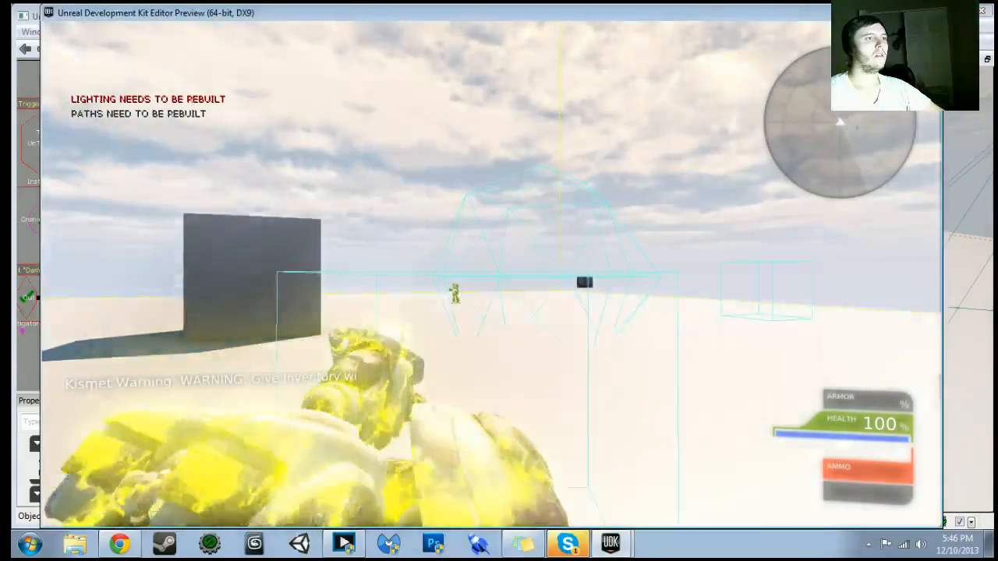
{"action": "key", "text": "w"}
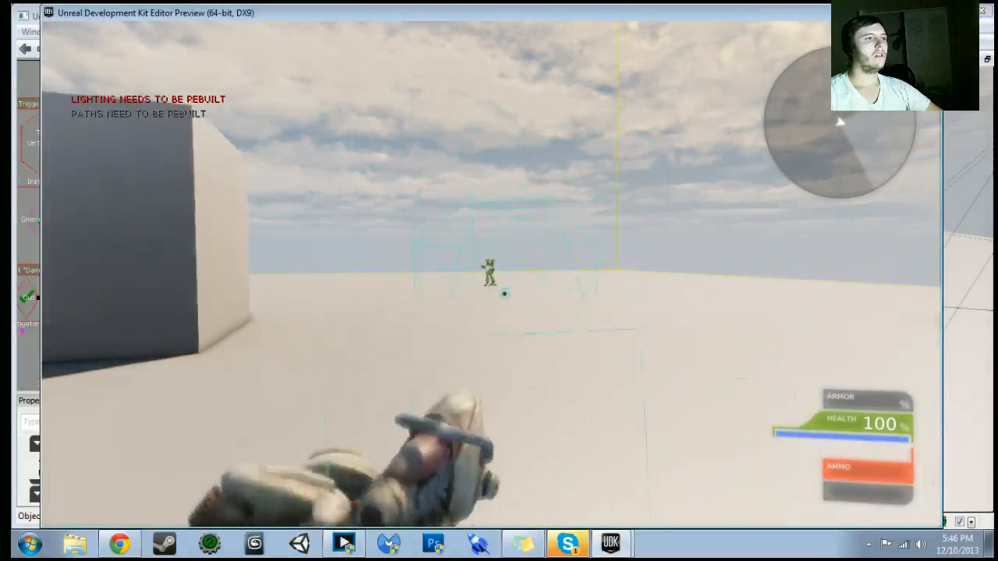
{"action": "key", "text": "w"}
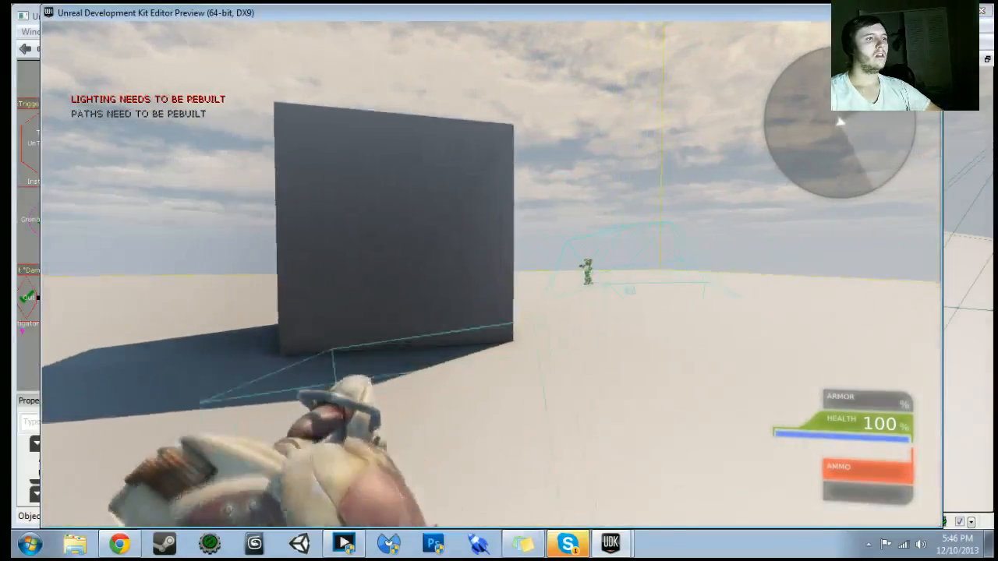
{"action": "key", "text": "w"}
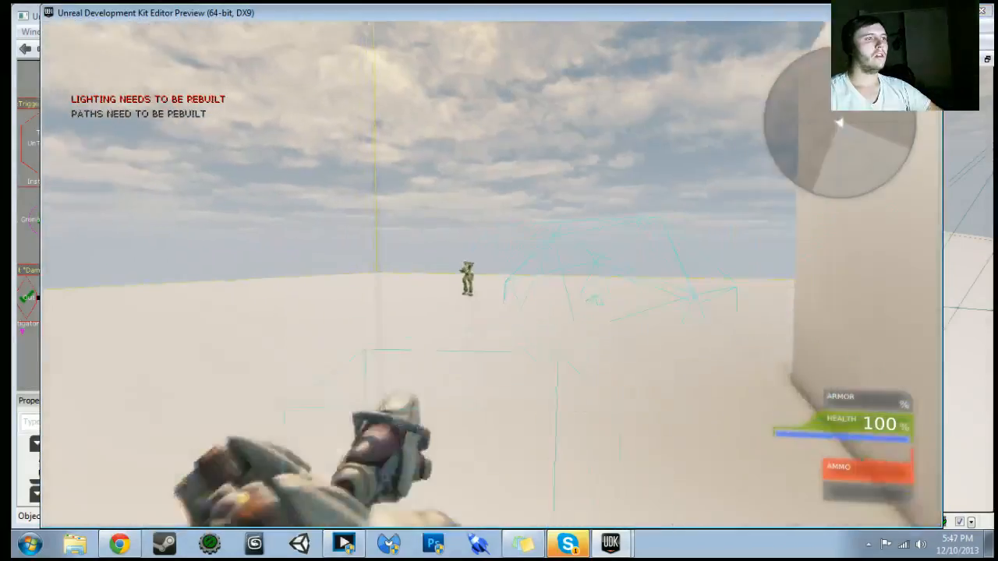
{"action": "key", "text": "g"}
{"action": "key", "text": "w"}
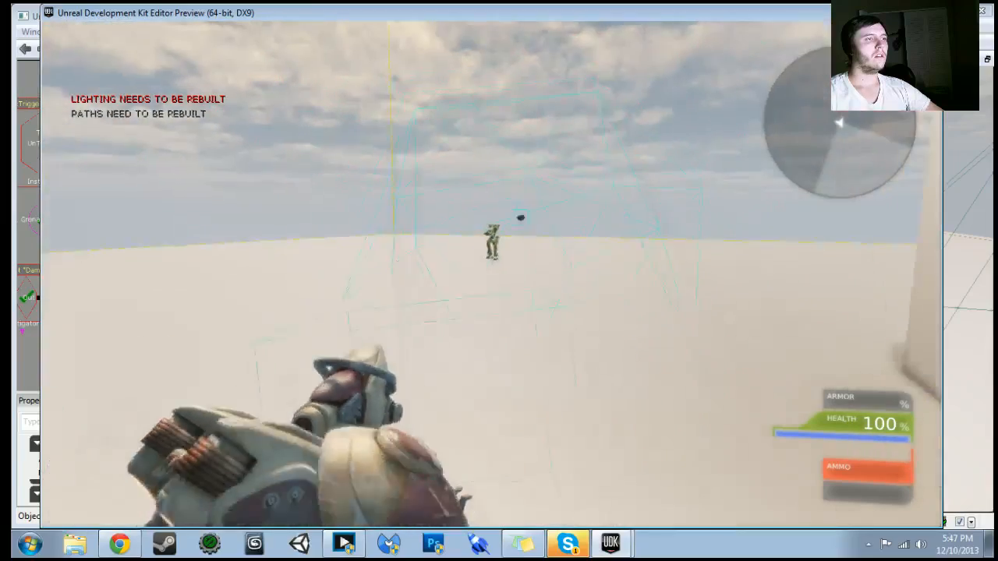
{"action": "key", "text": "a"}
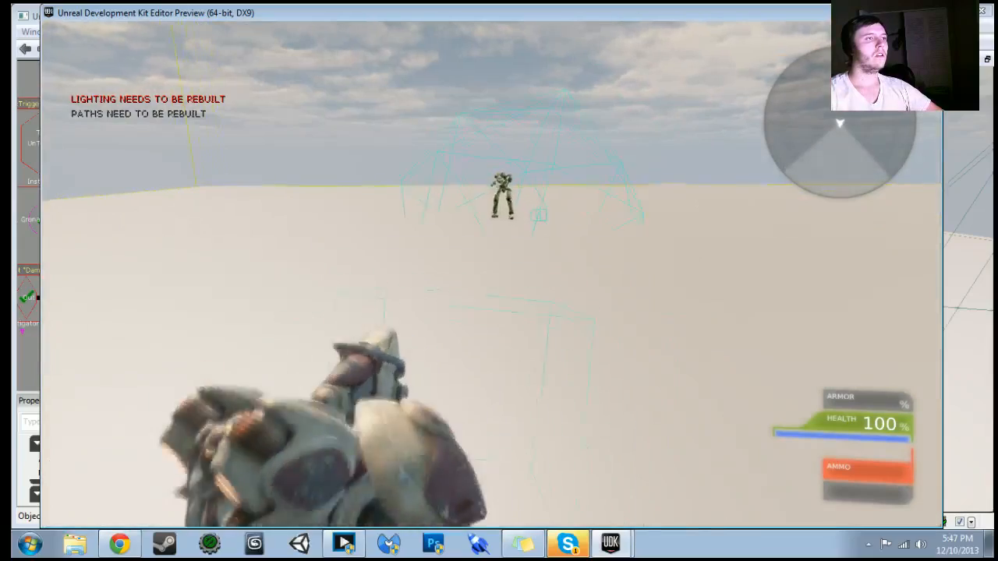
{"action": "key", "text": "g"}
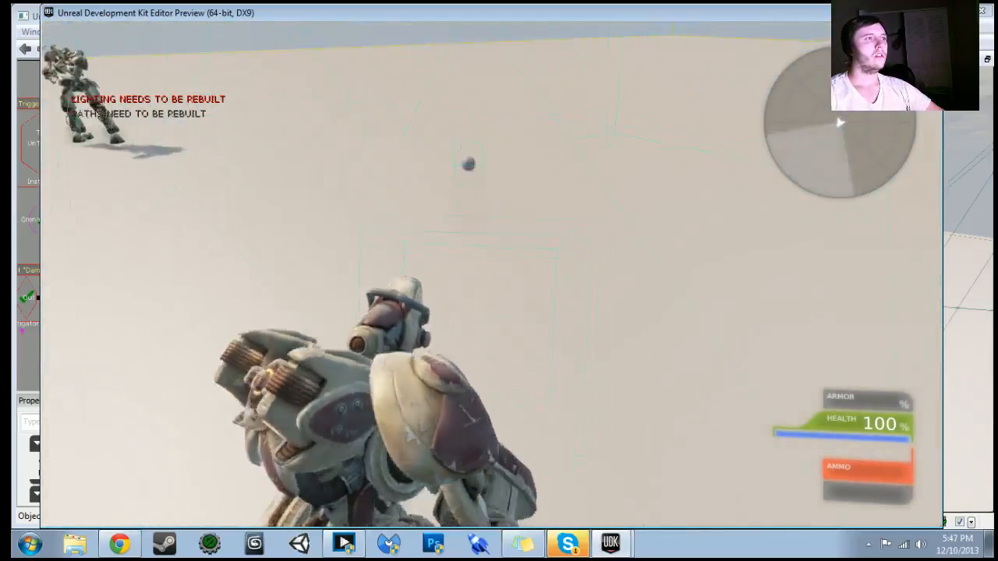
{"action": "key", "text": "w"}
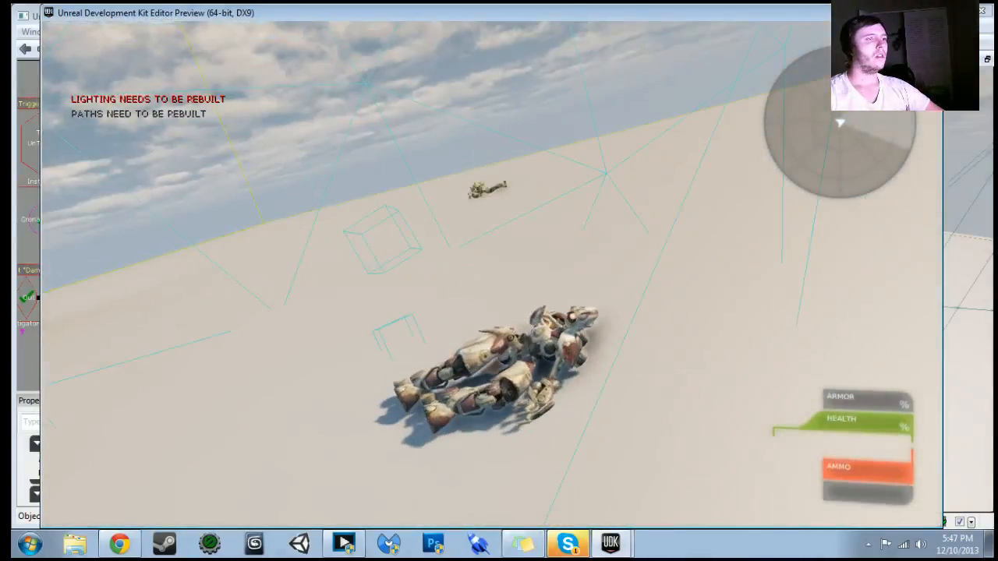
{"action": "key", "text": "Escape"}
- Add a third Class Proximity Types entry to the DynamicTriggerVolume_3 Touch event and set it to PlayerController
{"action": "left_click_drag", "start_coordinate": [284, 273], "coordinate": [401, 332]}
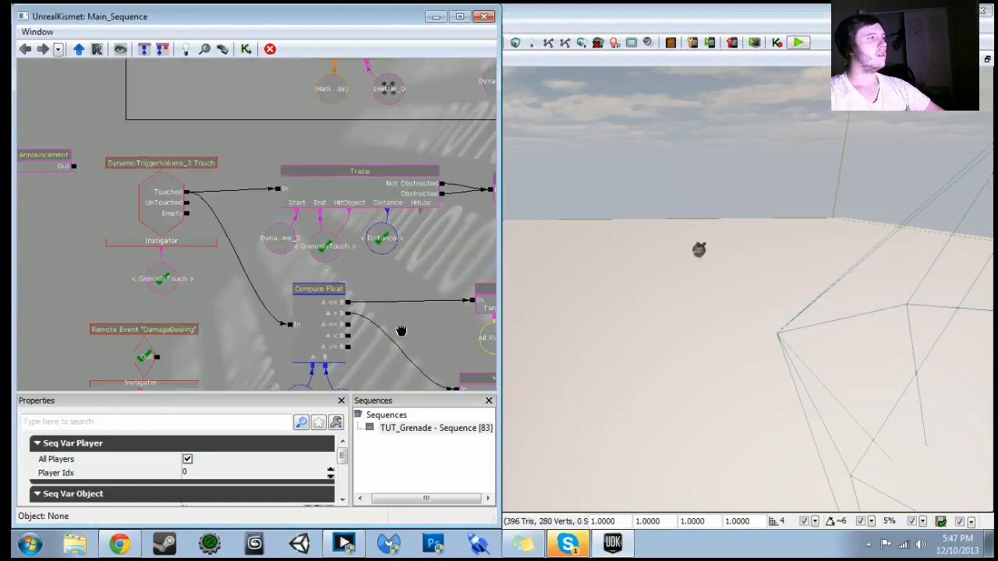
{"action": "left_click", "coordinate": [198, 230]}
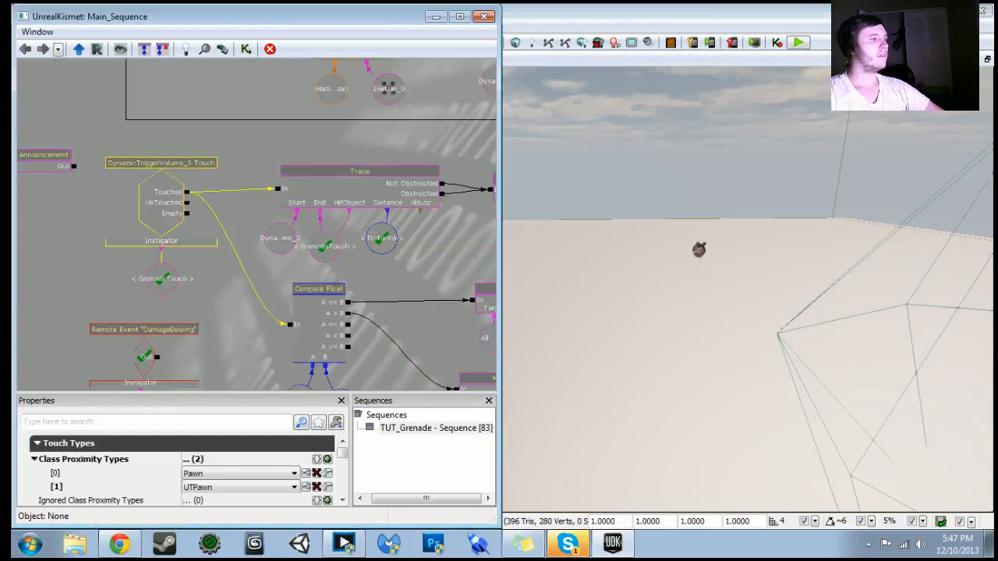
{"action": "left_click", "coordinate": [327, 460]}
{"action": "left_click", "coordinate": [251, 503]}
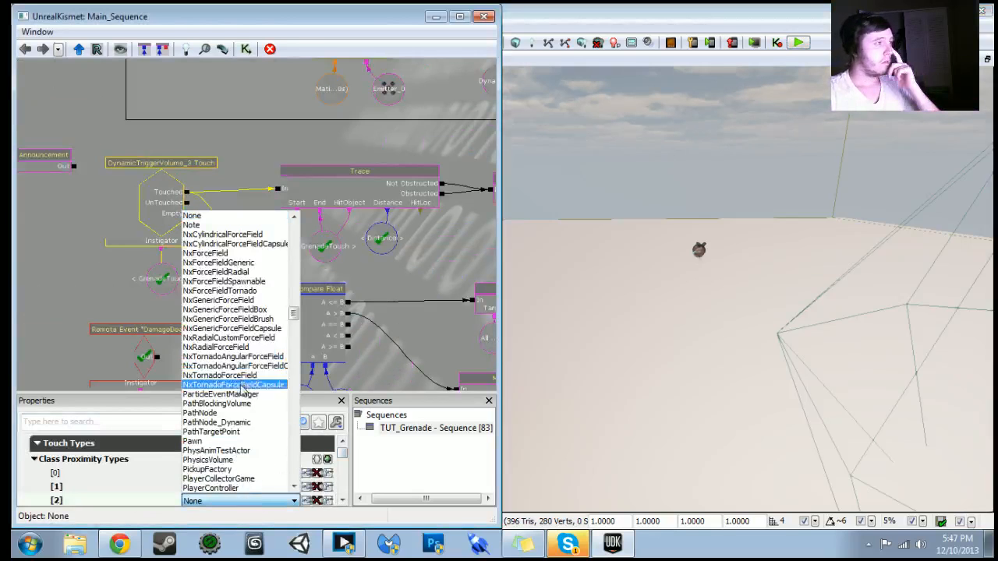
{"action": "scroll", "coordinate": [241, 377], "scroll_direction": "down", "scroll_amount": 2}
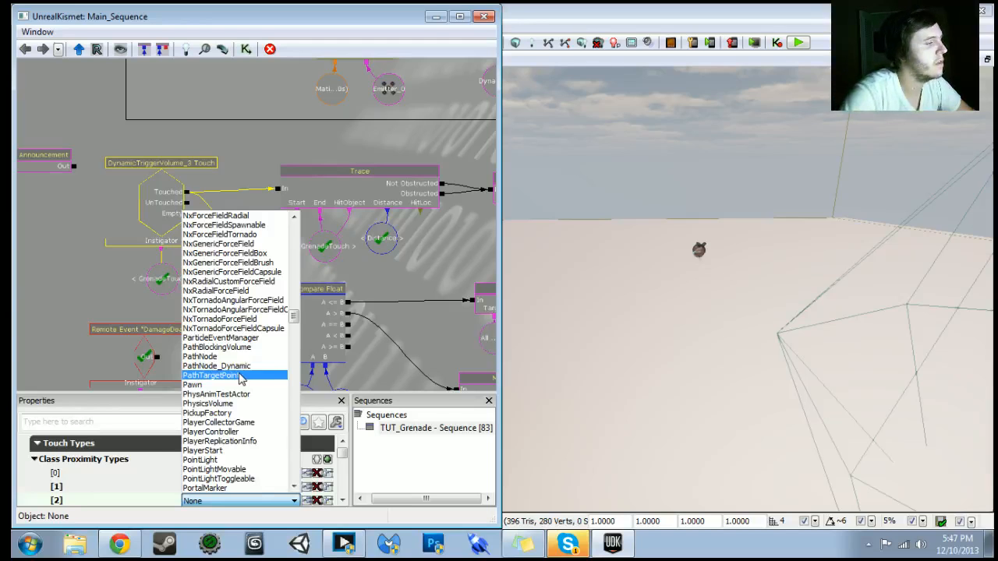
{"action": "type", "text": "entVolume"}
{"action": "scroll", "coordinate": [241, 376], "scroll_direction": "up", "scroll_amount": 2}
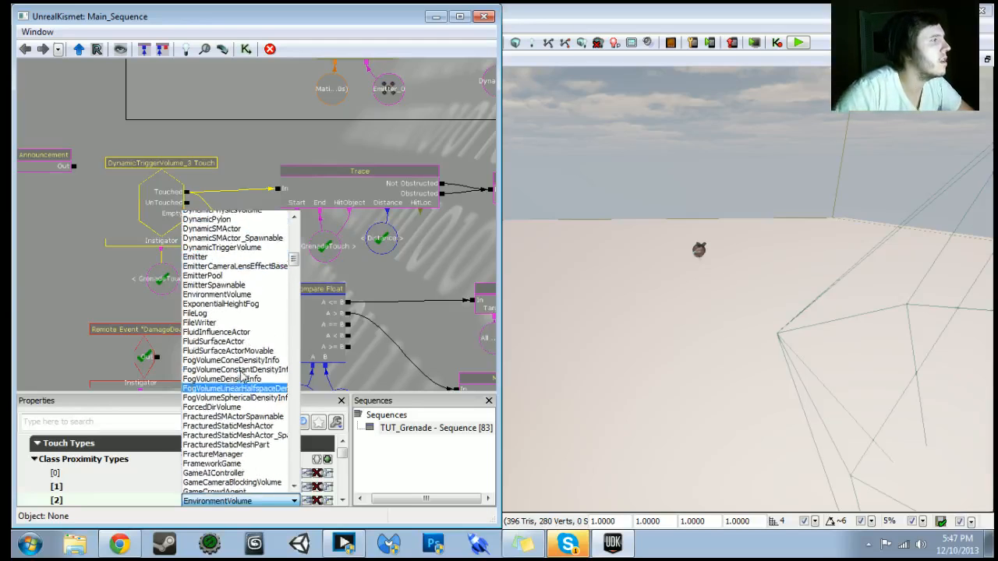
{"action": "scroll", "coordinate": [251, 273], "scroll_direction": "up", "scroll_amount": 4}
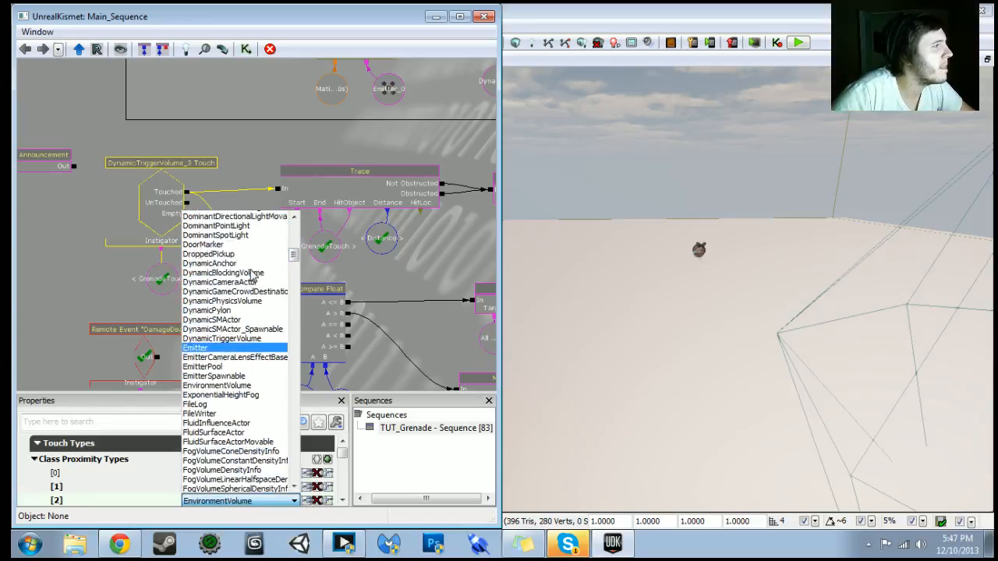
{"action": "scroll", "coordinate": [271, 332], "scroll_direction": "up", "scroll_amount": 12}
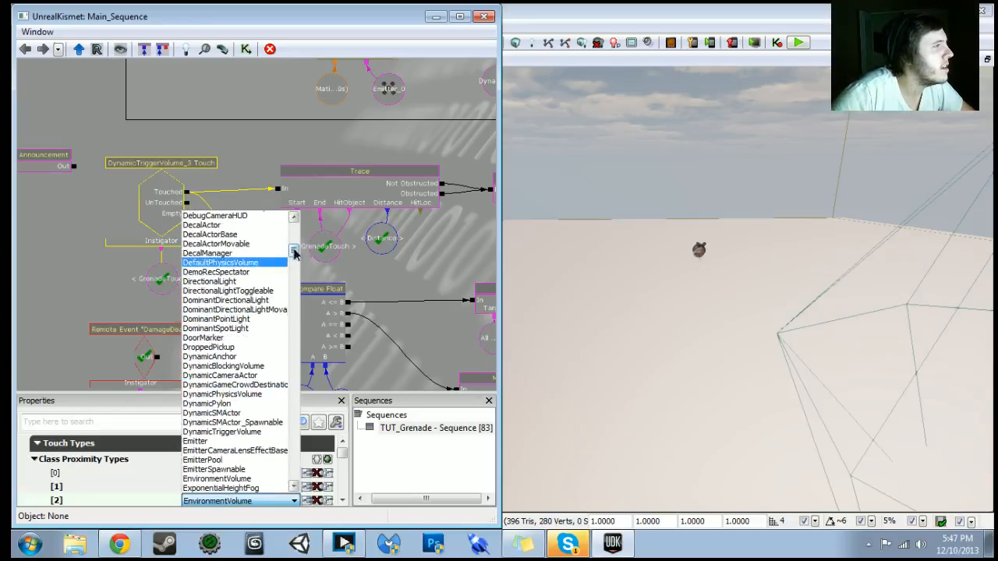
{"action": "left_click_drag", "start_coordinate": [295, 238], "coordinate": [295, 309]}
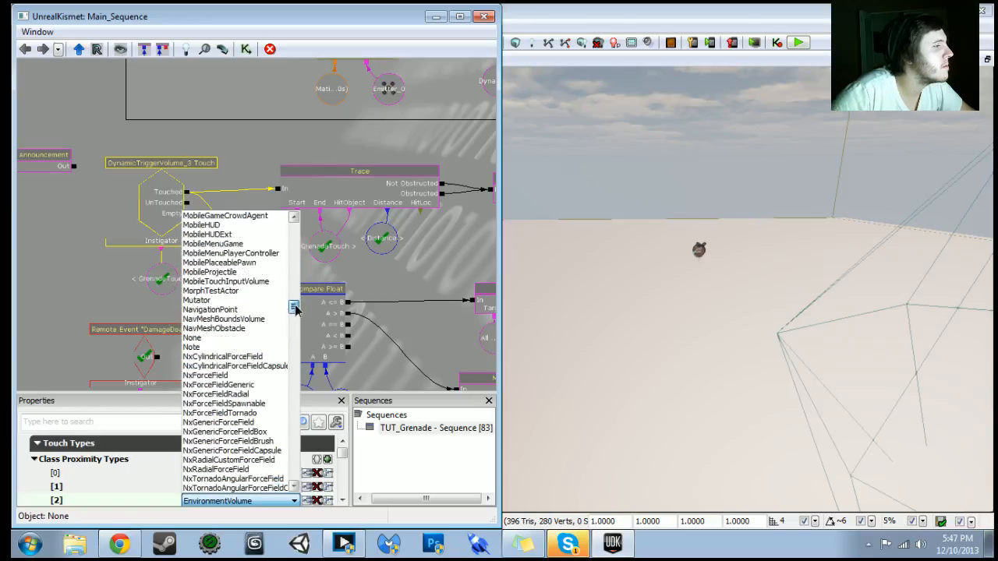
{"action": "scroll", "coordinate": [257, 351], "scroll_direction": "down", "scroll_amount": 4}
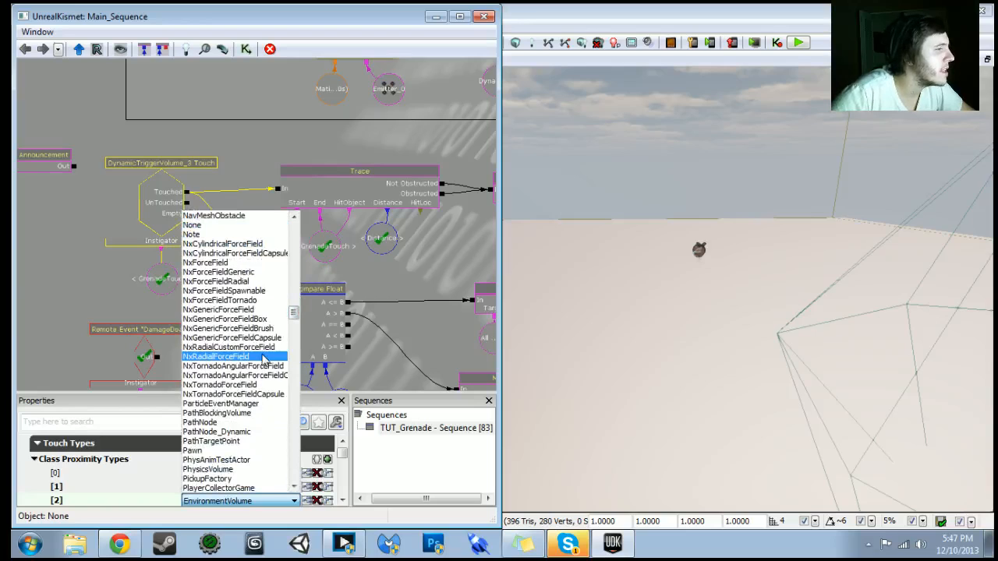
{"action": "scroll", "coordinate": [264, 358], "scroll_direction": "down", "scroll_amount": 1}
{"action": "scroll", "coordinate": [263, 362], "scroll_direction": "down", "scroll_amount": 1}
{"action": "scroll", "coordinate": [262, 363], "scroll_direction": "down", "scroll_amount": 4}
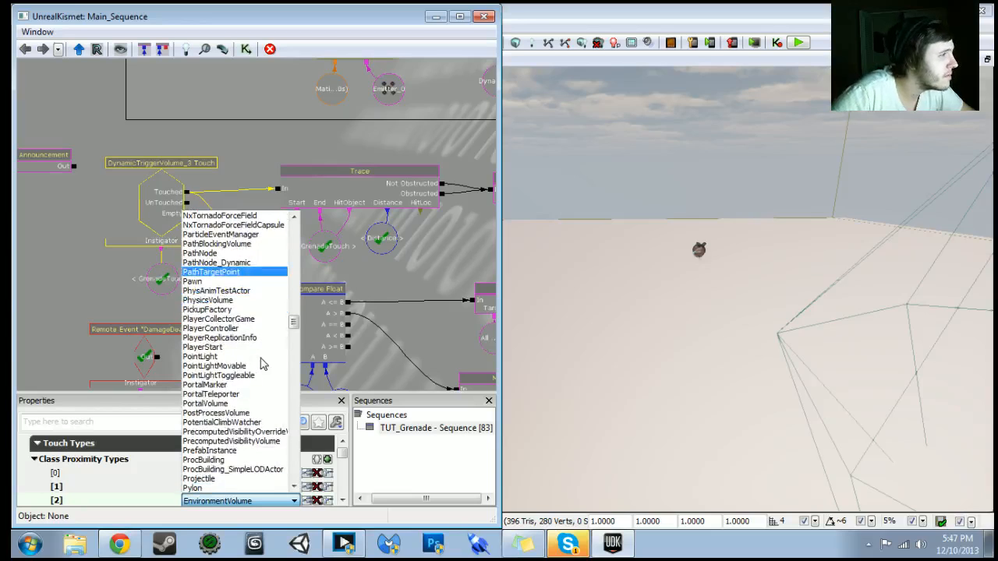
{"action": "left_click", "coordinate": [229, 330]}
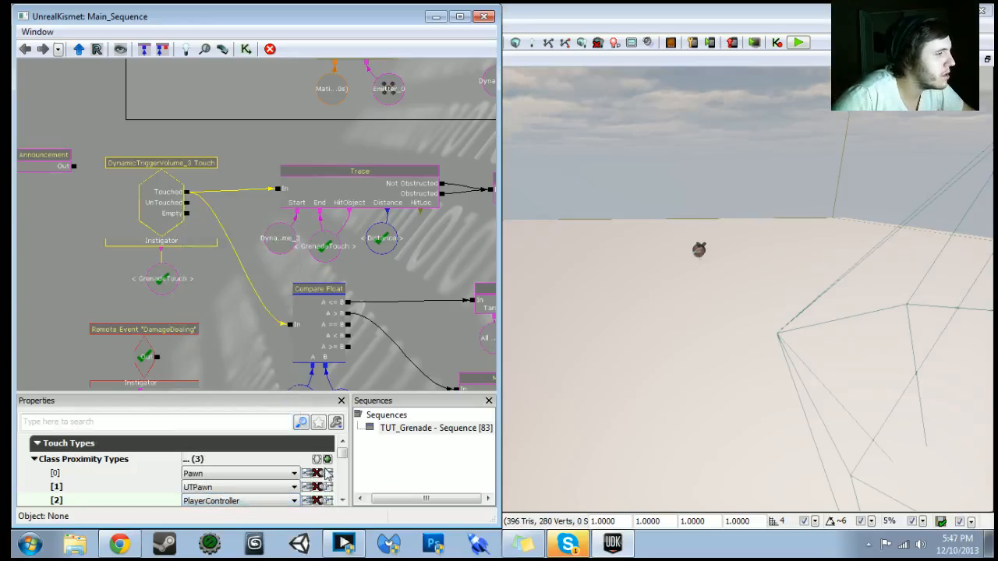
- Add a fourth Class Proximity Types entry to the touch event and set it to UTDeathmatch
{"action": "left_click", "coordinate": [327, 461]}
{"action": "scroll", "coordinate": [245, 486], "scroll_direction": "down", "scroll_amount": 1}
{"action": "left_click", "coordinate": [242, 486]}
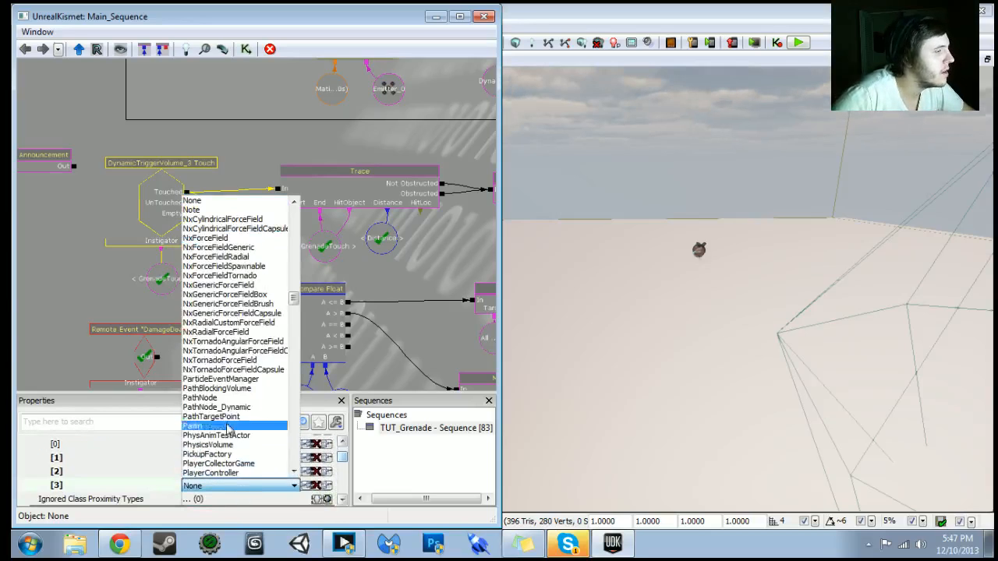
{"action": "left_click_drag", "start_coordinate": [294, 301], "coordinate": [303, 378]}
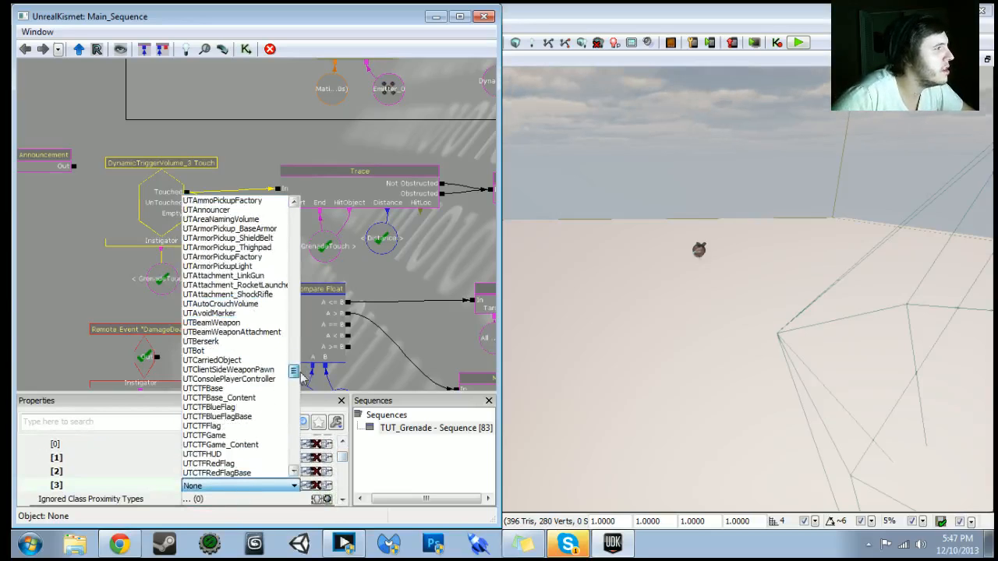
{"action": "scroll", "coordinate": [254, 339], "scroll_direction": "up", "scroll_amount": 3}
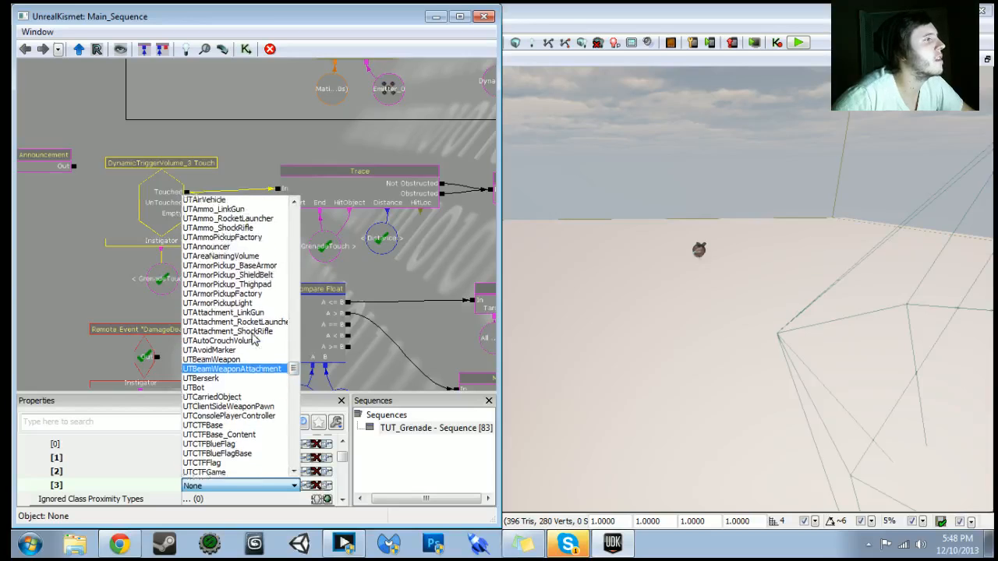
{"action": "scroll", "coordinate": [253, 339], "scroll_direction": "down", "scroll_amount": 6}
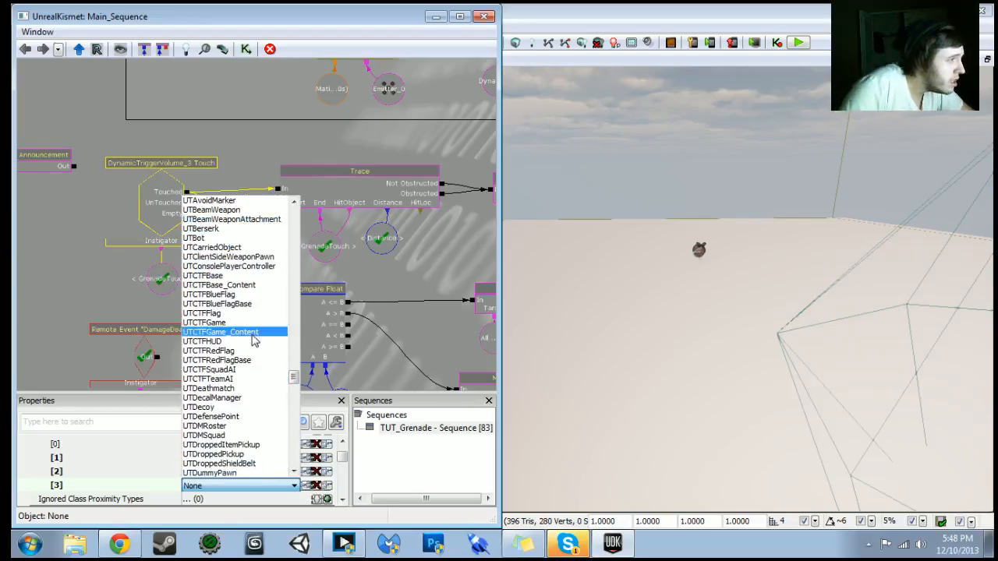
{"action": "left_click", "coordinate": [242, 388]}
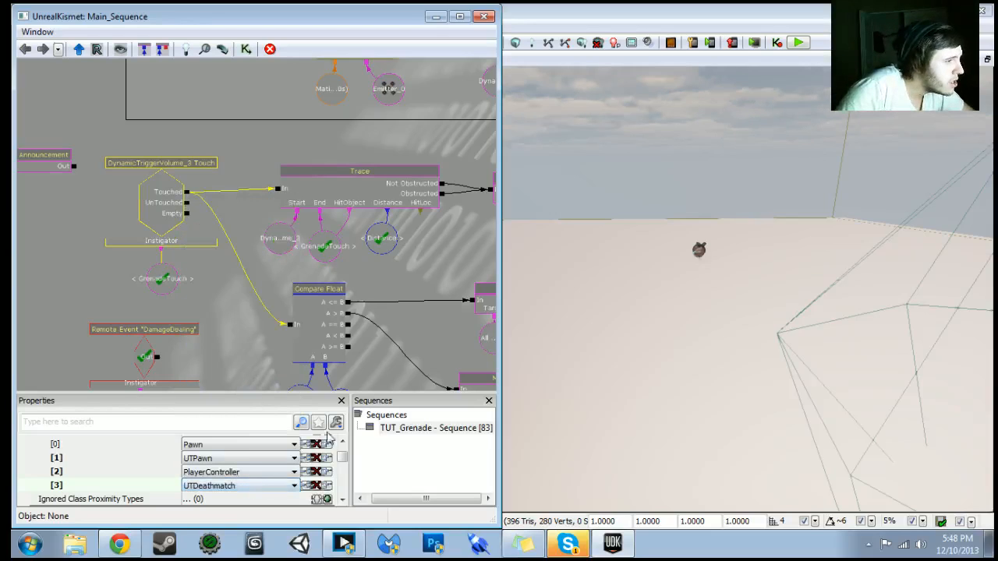
- Add a fifth Class Proximity Types entry and browse the UT classes for a suitable type
{"action": "scroll", "coordinate": [345, 463], "scroll_direction": "up", "scroll_amount": 2}
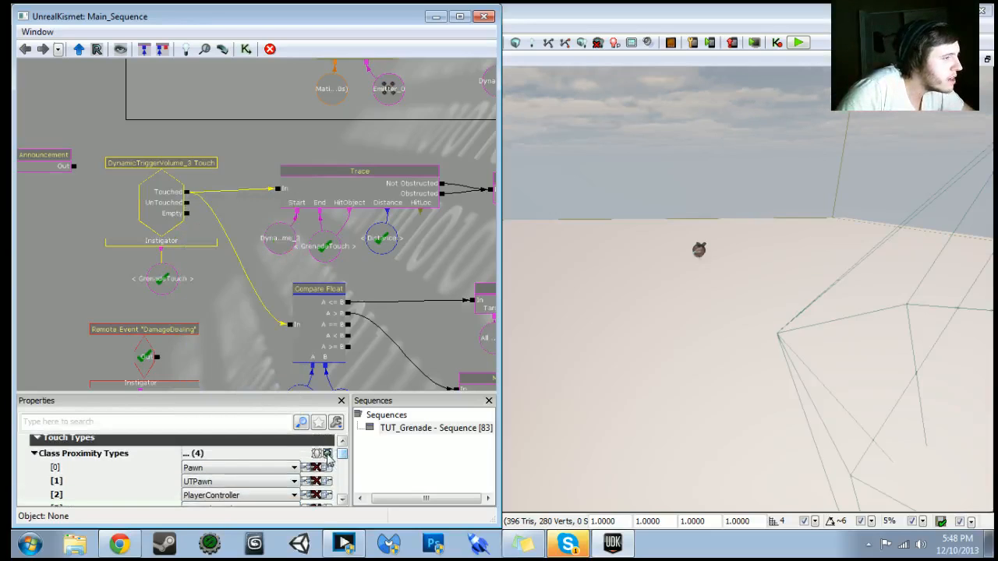
{"action": "scroll", "coordinate": [226, 470], "scroll_direction": "down", "scroll_amount": 2}
{"action": "left_click", "coordinate": [225, 495]}
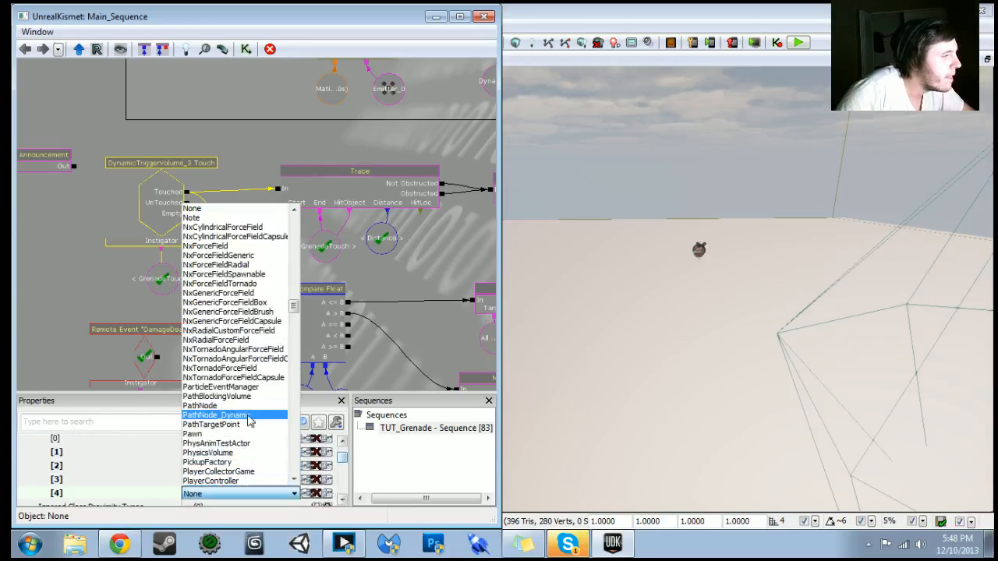
{"action": "key", "text": "u"}
{"action": "key", "text": "t"}
{"action": "scroll", "coordinate": [253, 414], "scroll_direction": "down", "scroll_amount": 8}
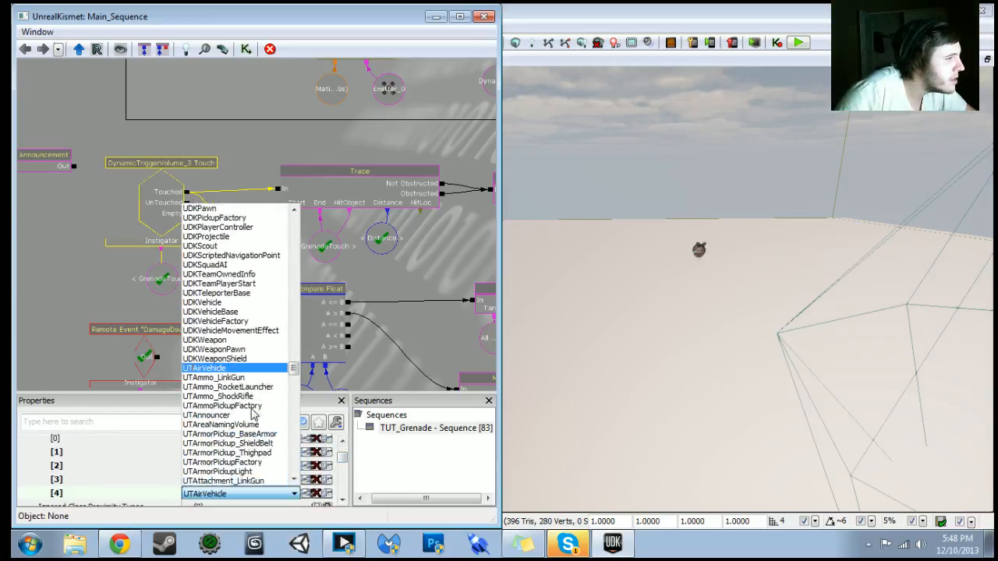
{"action": "scroll", "coordinate": [252, 414], "scroll_direction": "down", "scroll_amount": 9}
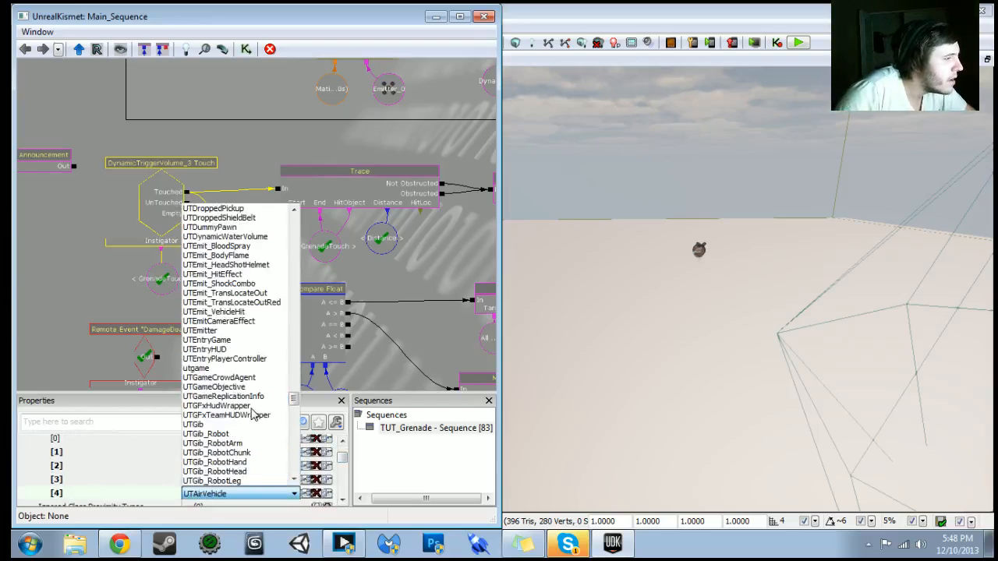
{"action": "scroll", "coordinate": [253, 415], "scroll_direction": "down", "scroll_amount": 3}
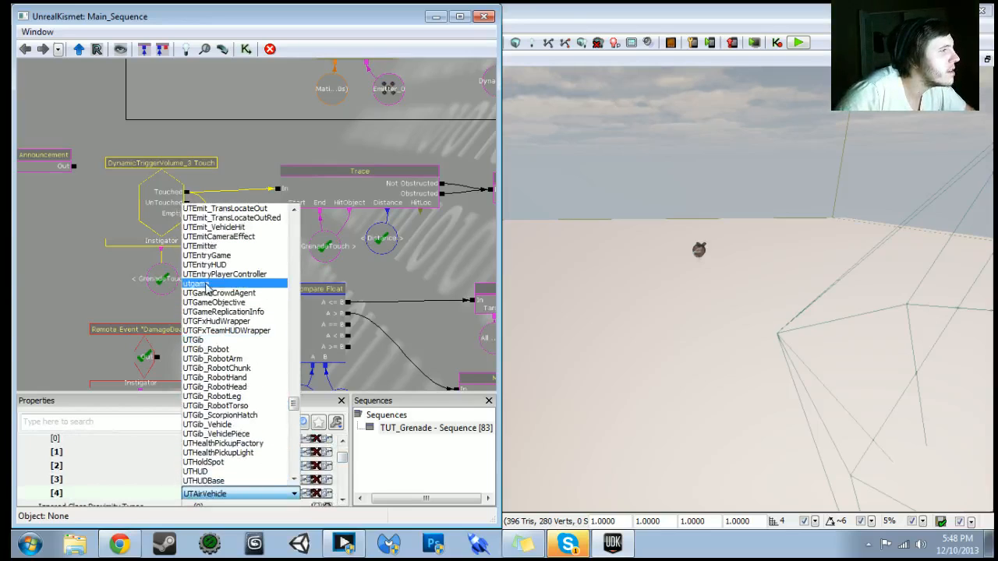
{"action": "scroll", "coordinate": [242, 374], "scroll_direction": "up", "scroll_amount": 2}
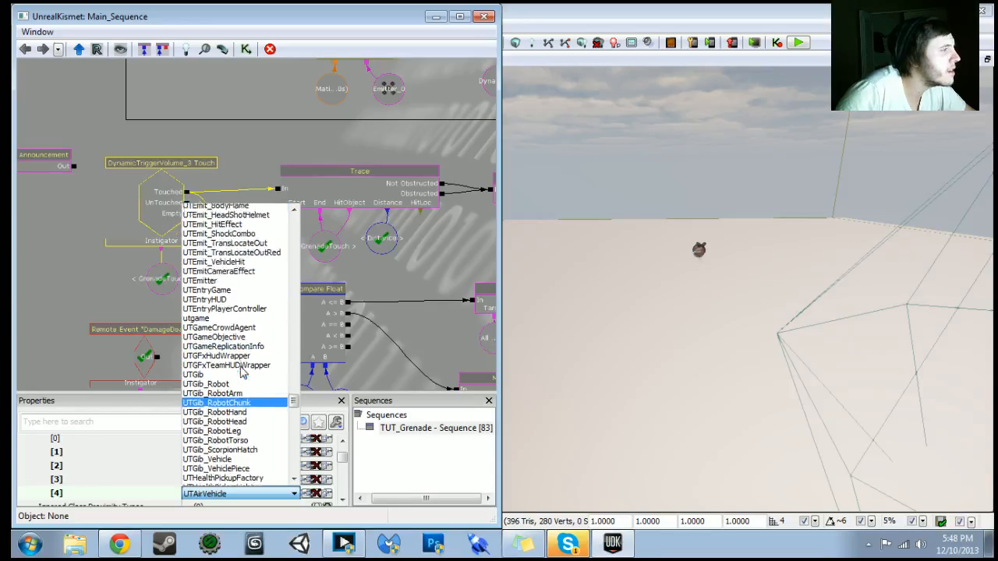
- Play the level and move around near the bot and a grenade to test the expanded touch class list
{"action": "left_click", "coordinate": [799, 43]}
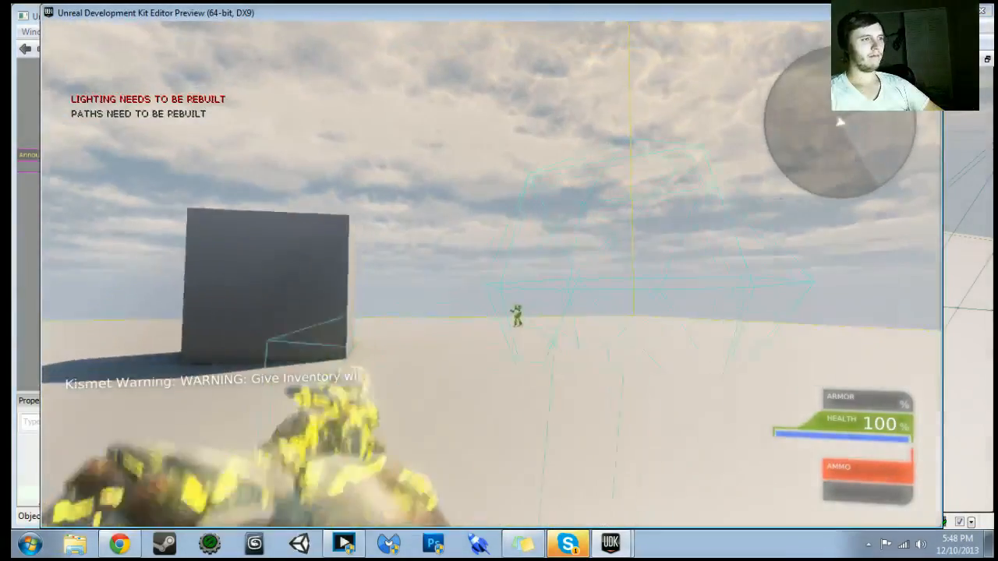
{"action": "key", "text": "w"}
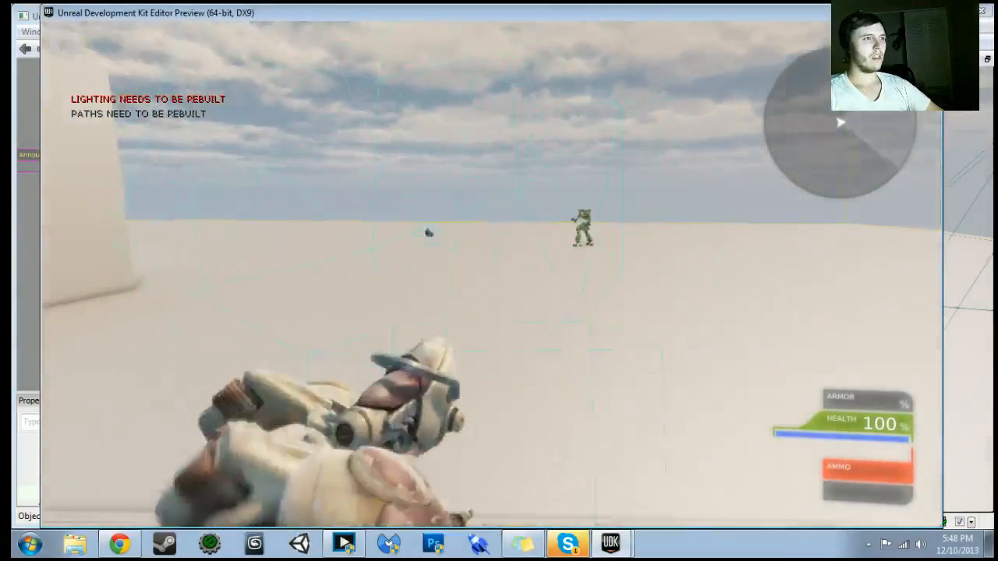
{"action": "key", "text": "s"}
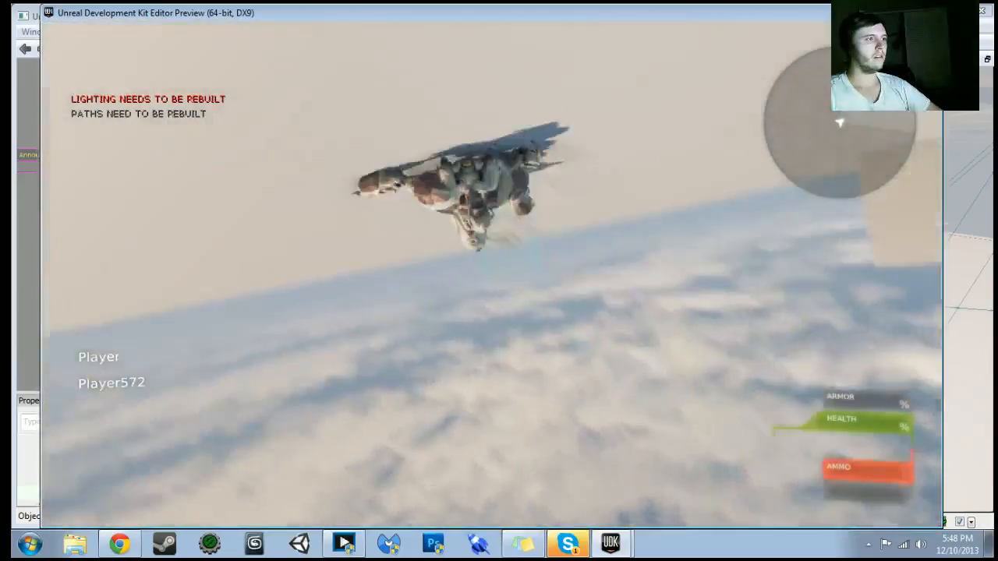
{"action": "key", "text": "Escape"}
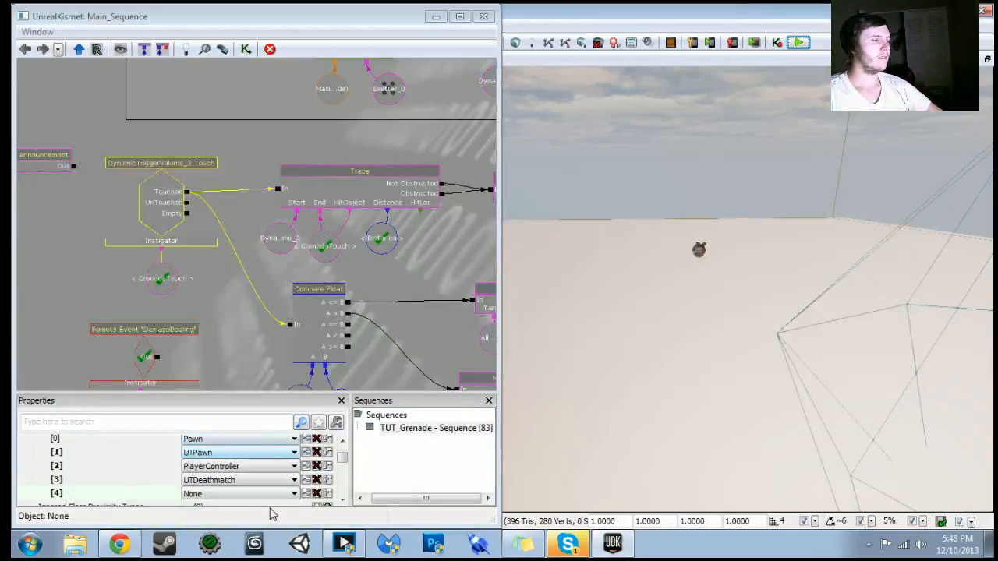
- Remove the empty, UTDeathmatch, PlayerController and Pawn entries from Class Proximity Types, keeping only UTPawn
{"action": "left_click", "coordinate": [317, 494]}
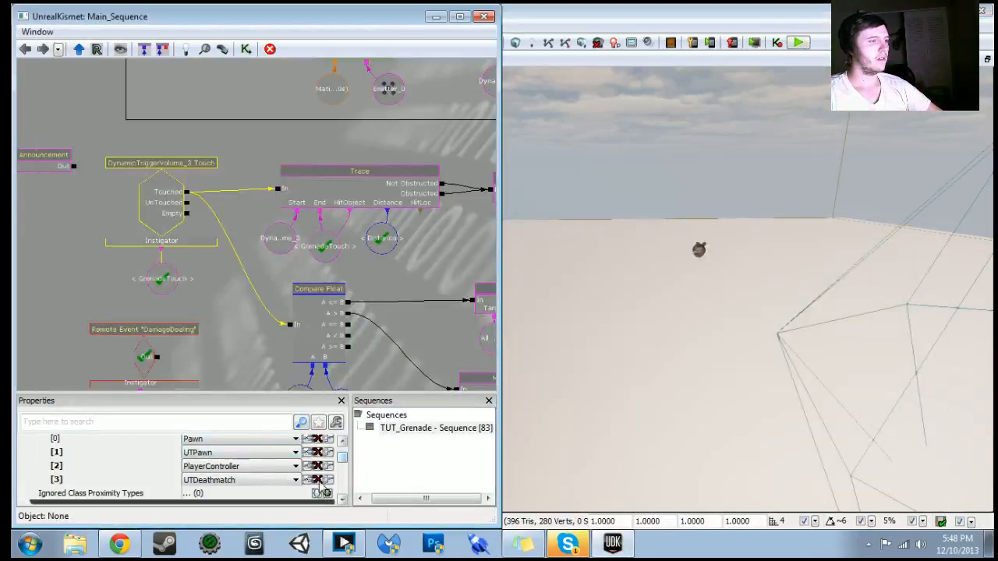
{"action": "left_click", "coordinate": [316, 480]}
{"action": "left_click", "coordinate": [317, 466]}
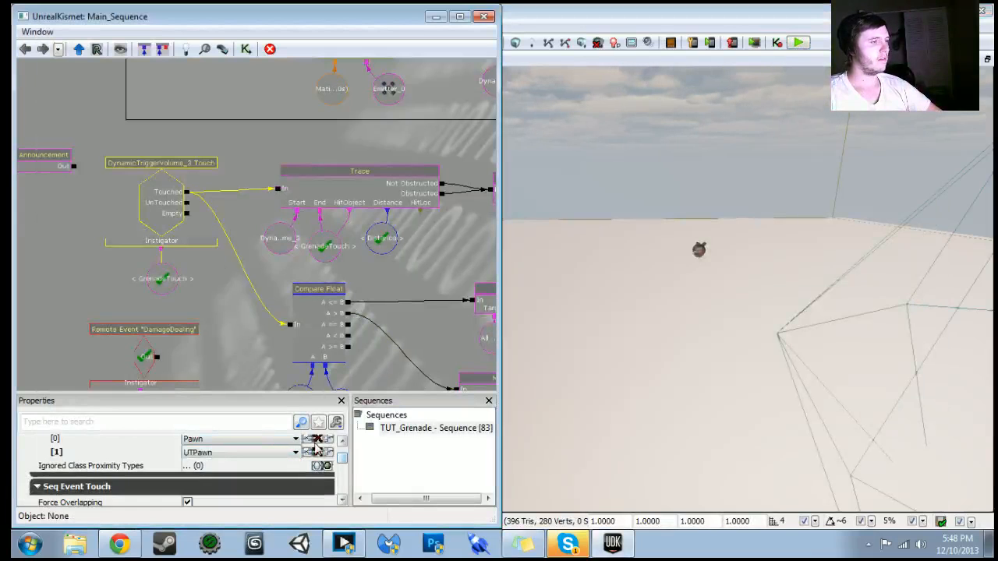
{"action": "left_click", "coordinate": [317, 439]}
- Play the level again and approach the bot to test grenade damage with UTPawn as the only touch class
{"action": "left_click", "coordinate": [789, 38]}
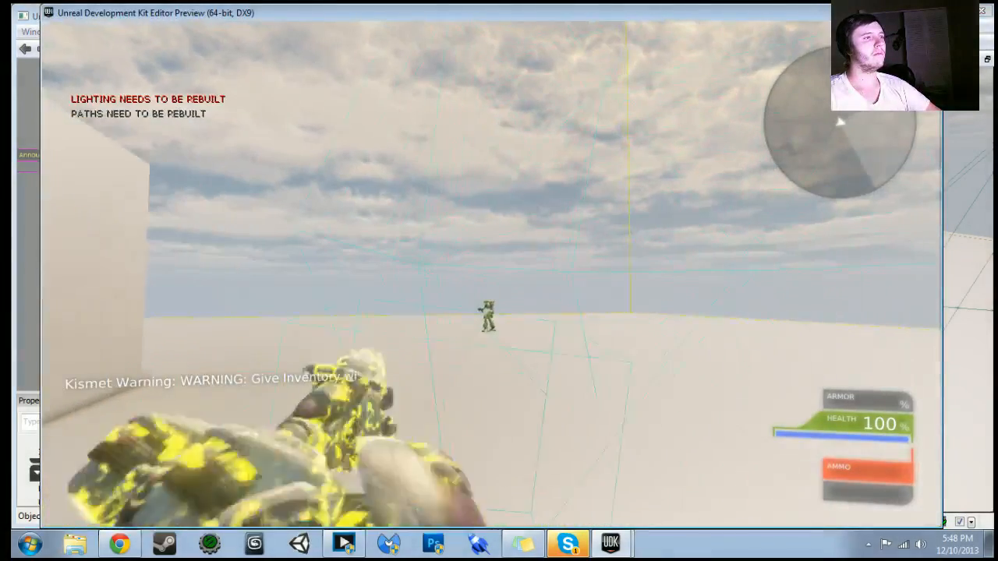
{"action": "key", "text": "w"}
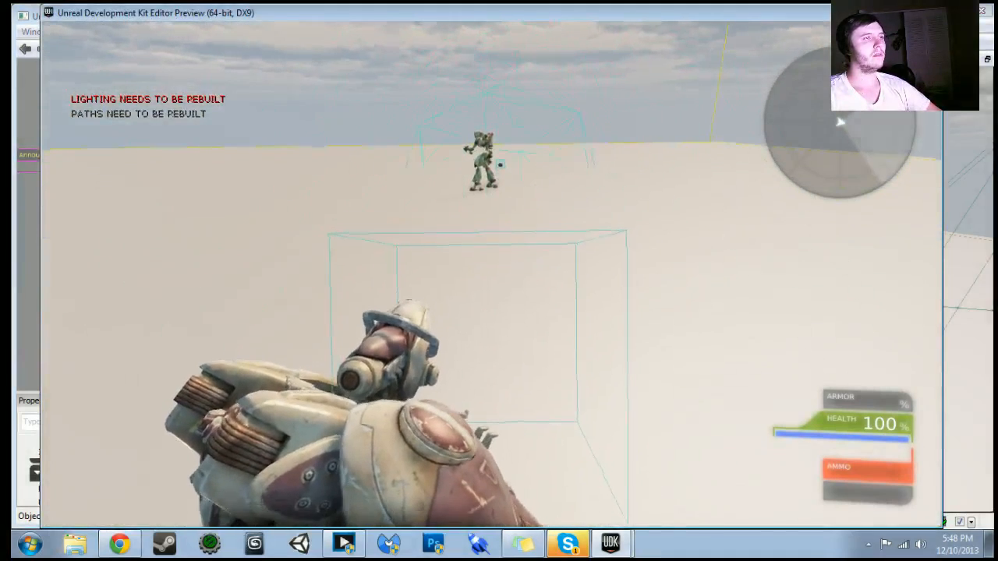
{"action": "key", "text": "w"}
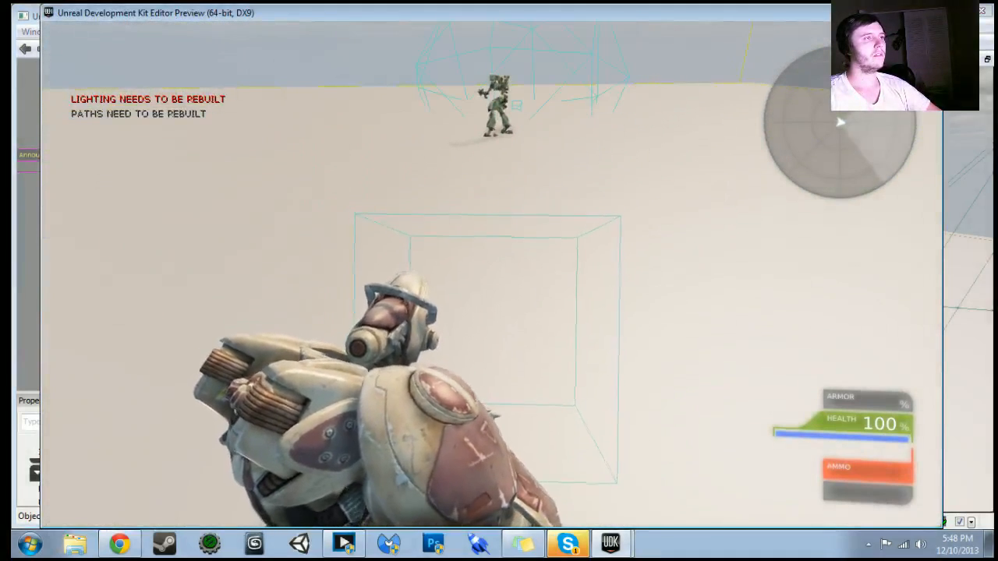
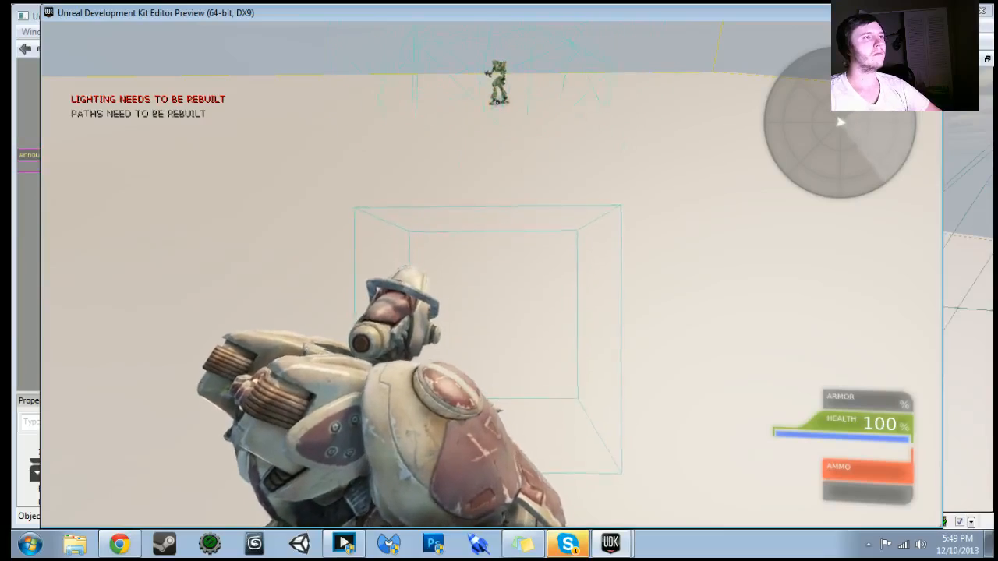
{"action": "key", "text": "w"}
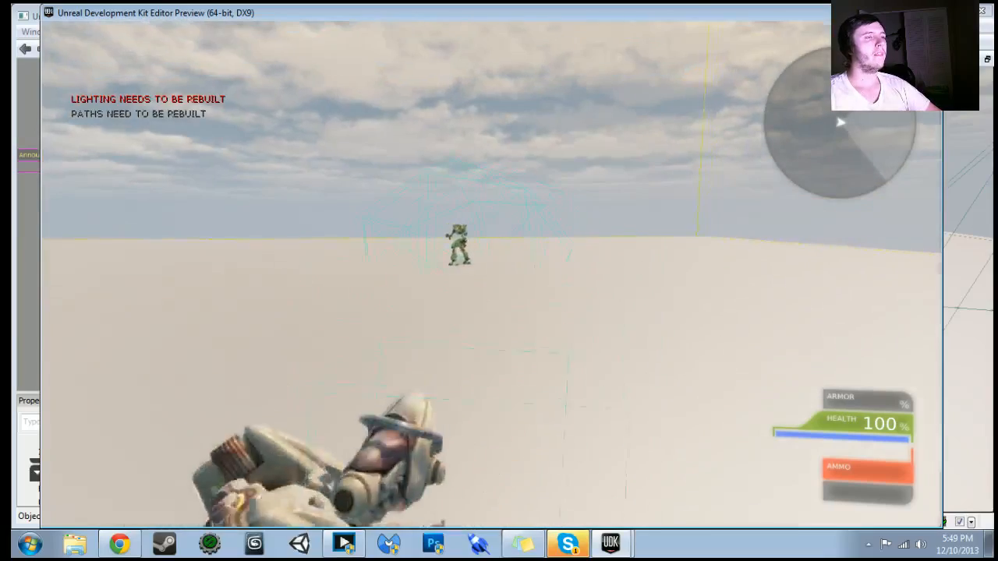
{"action": "key", "text": "w"}
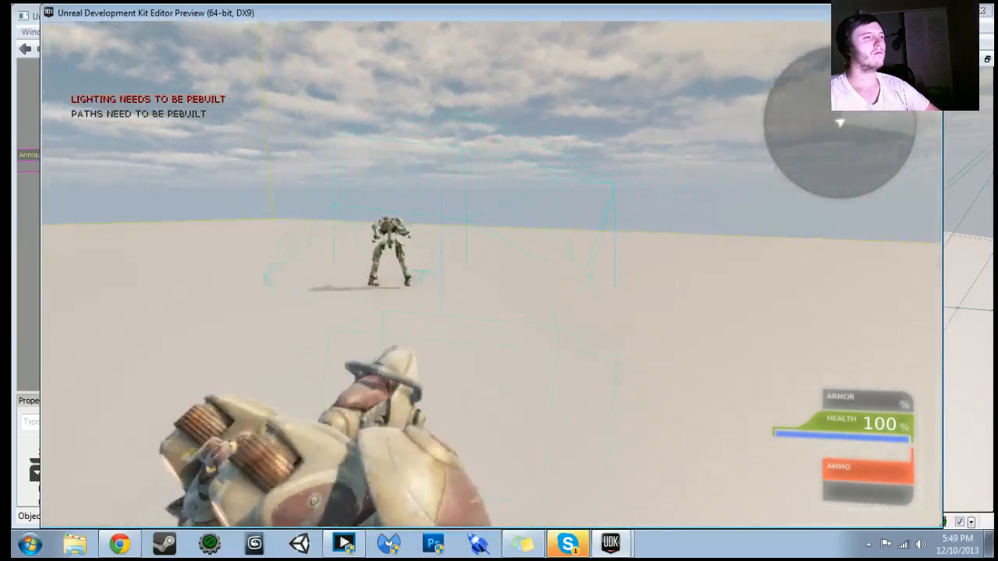
{"action": "key", "text": "Escape"}
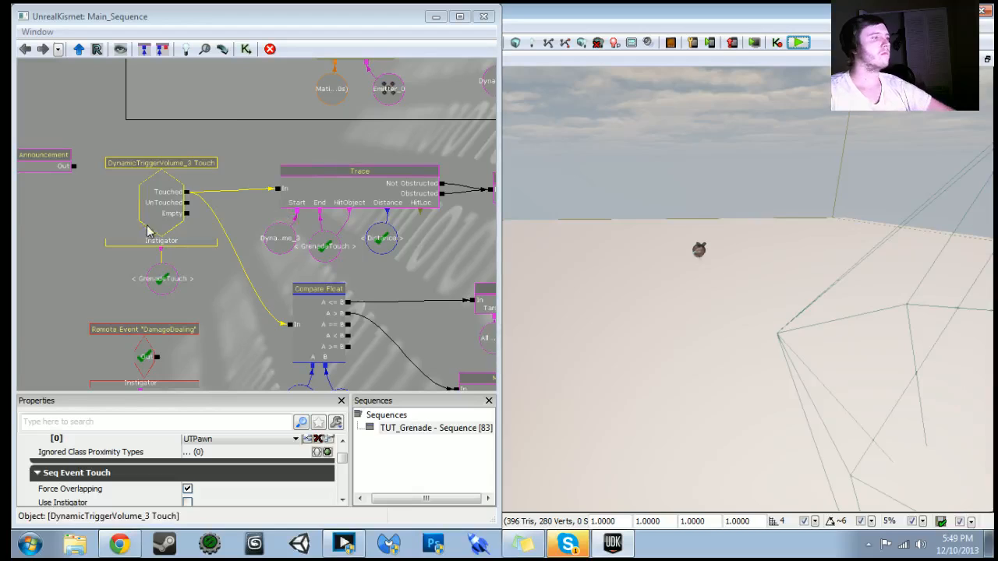
- Enable Use Instigator for the DynamicTriggerVolume_3 Touch event
{"action": "left_click", "coordinate": [342, 499]}
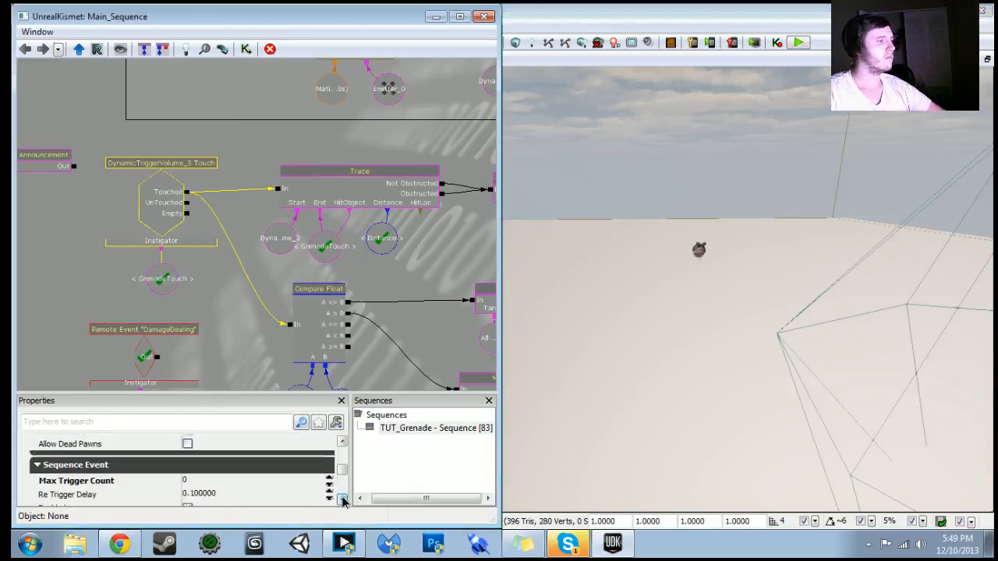
{"action": "left_click", "coordinate": [187, 478]}
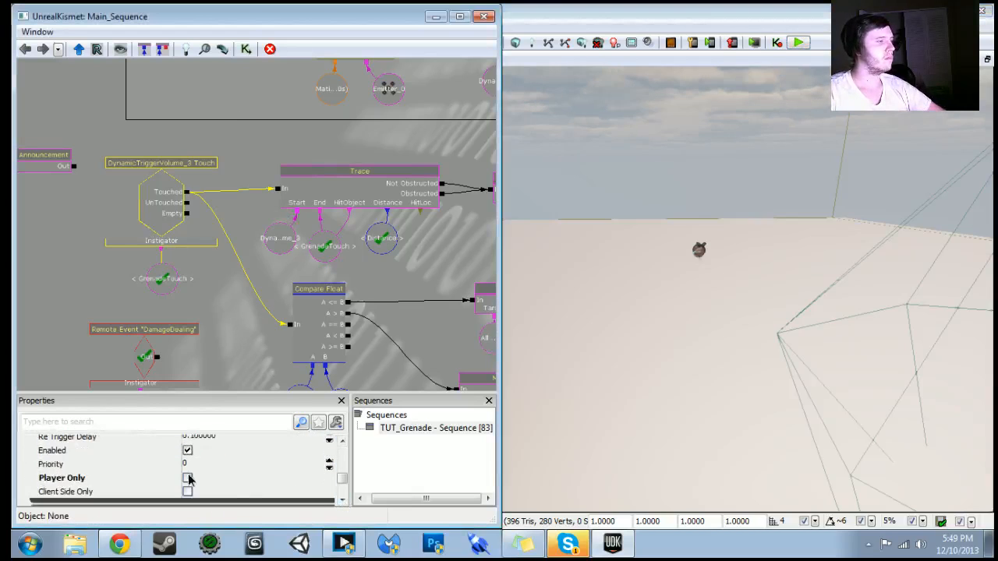
{"action": "left_click", "coordinate": [341, 442]}
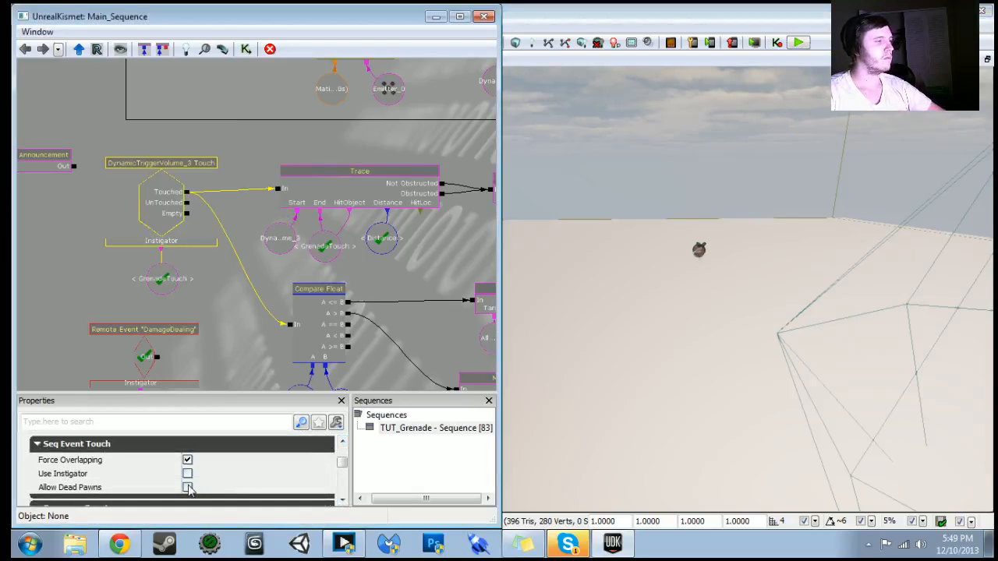
{"action": "left_click", "coordinate": [187, 474]}
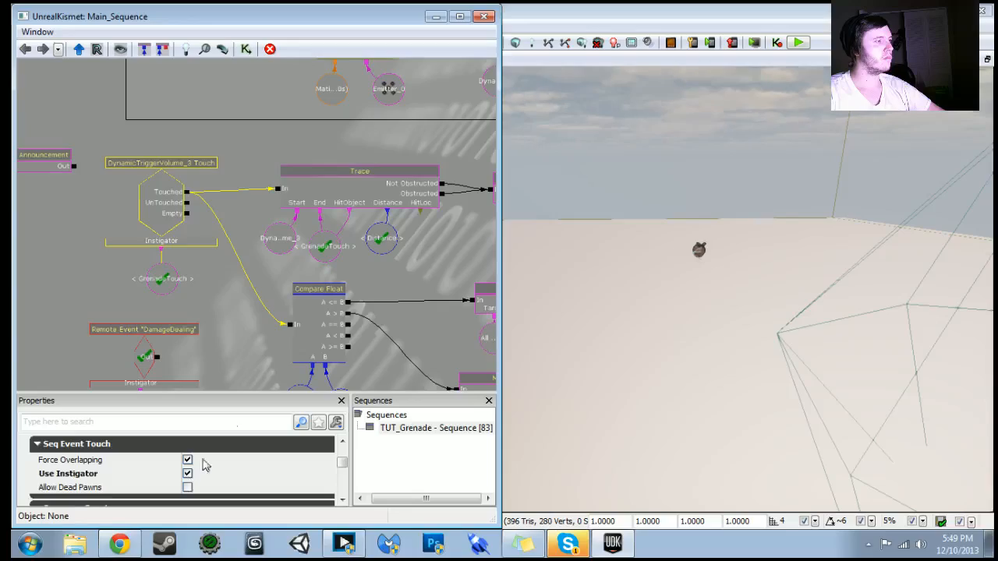
- Play the level and move around the block and the bot to test grenade damage with Use Instigator enabled
{"action": "left_click", "coordinate": [799, 42]}
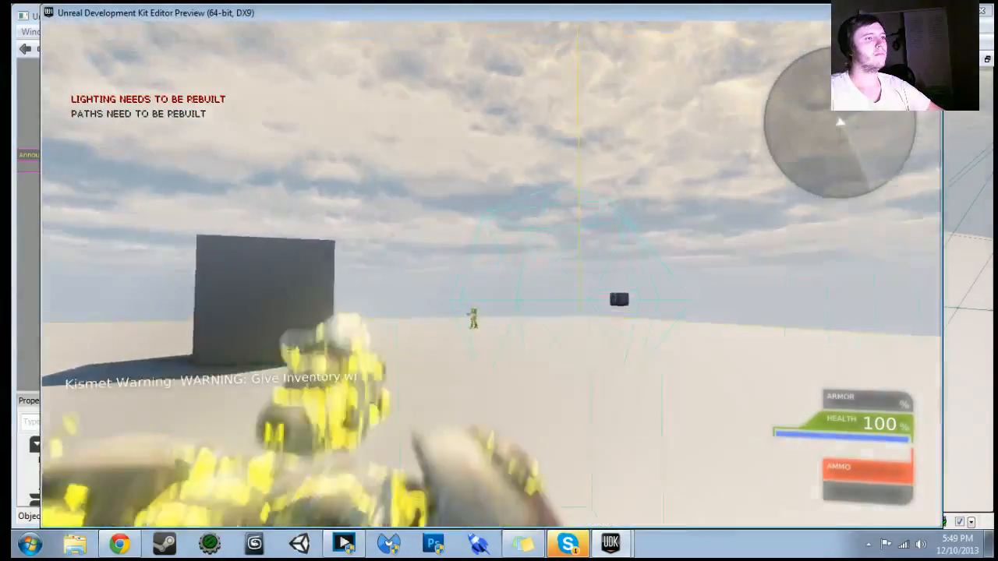
{"action": "key", "text": "w"}
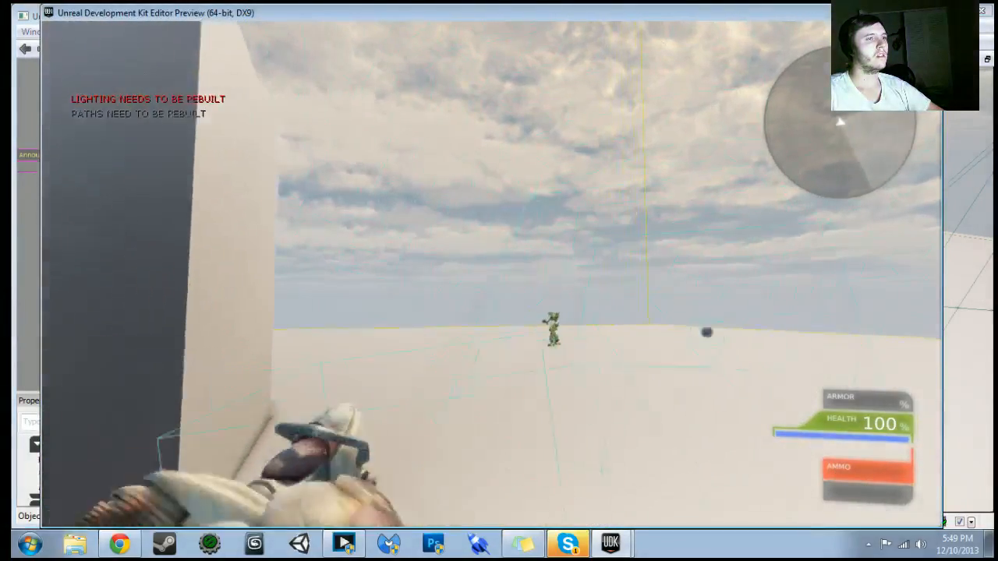
{"action": "key", "text": "a"}
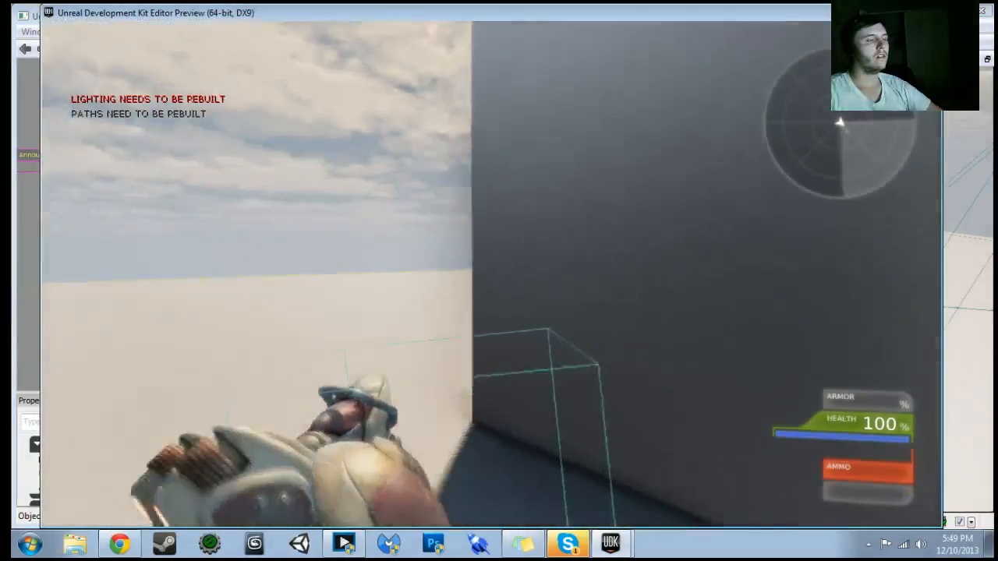
{"action": "key", "text": "a"}
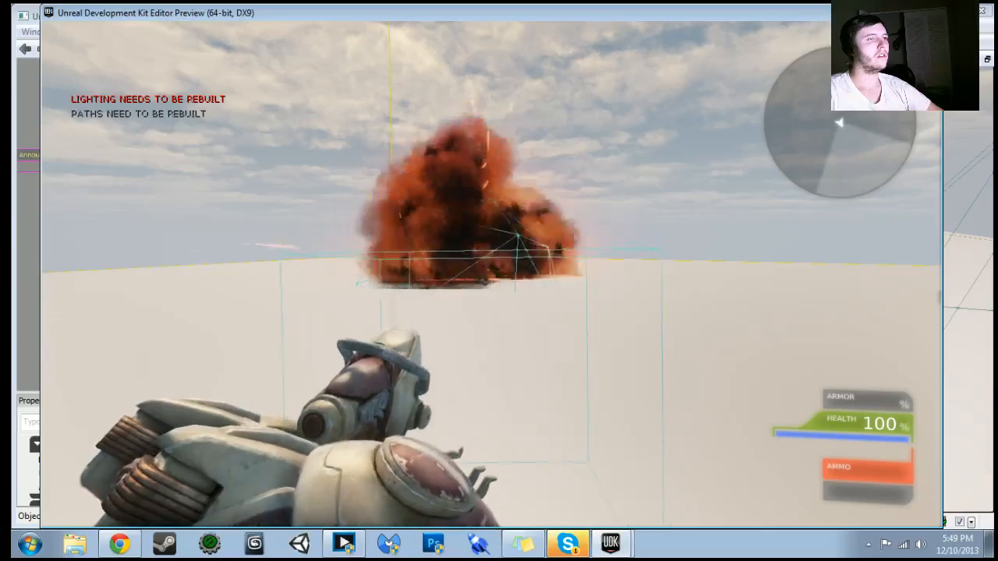
{"action": "key", "text": "w"}
{"action": "key", "text": "w"}
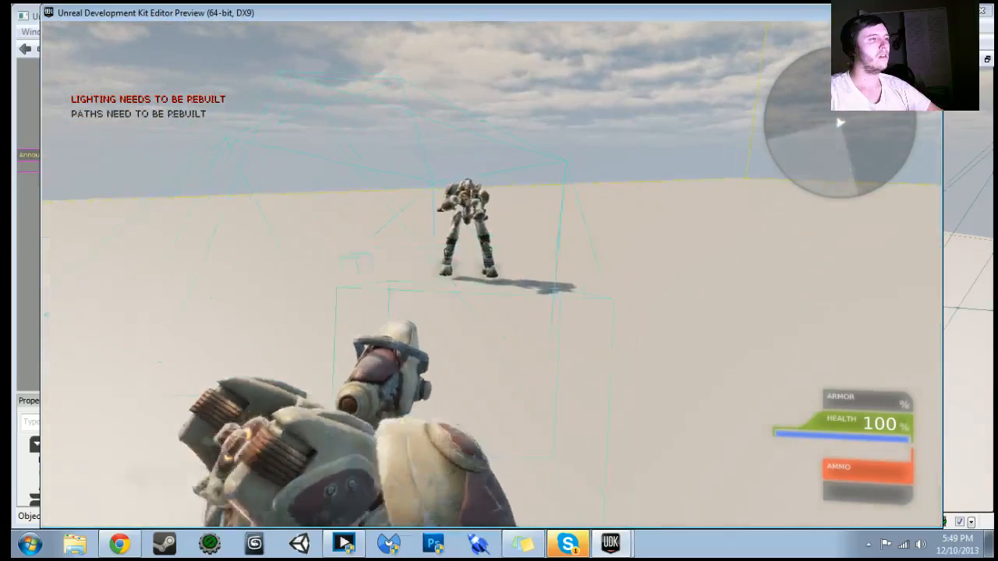
{"action": "key", "text": "w"}
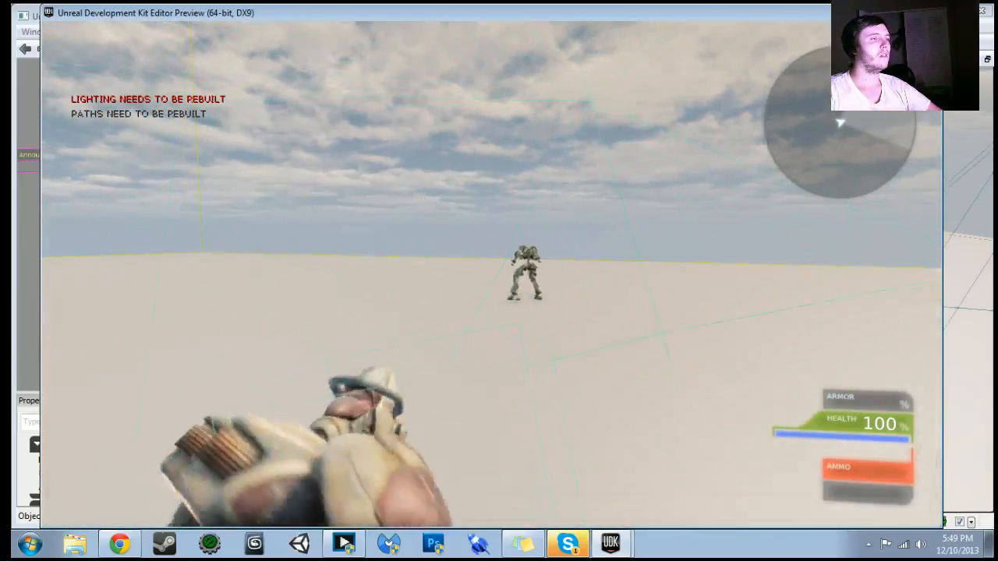
{"action": "key", "text": "Escape"}
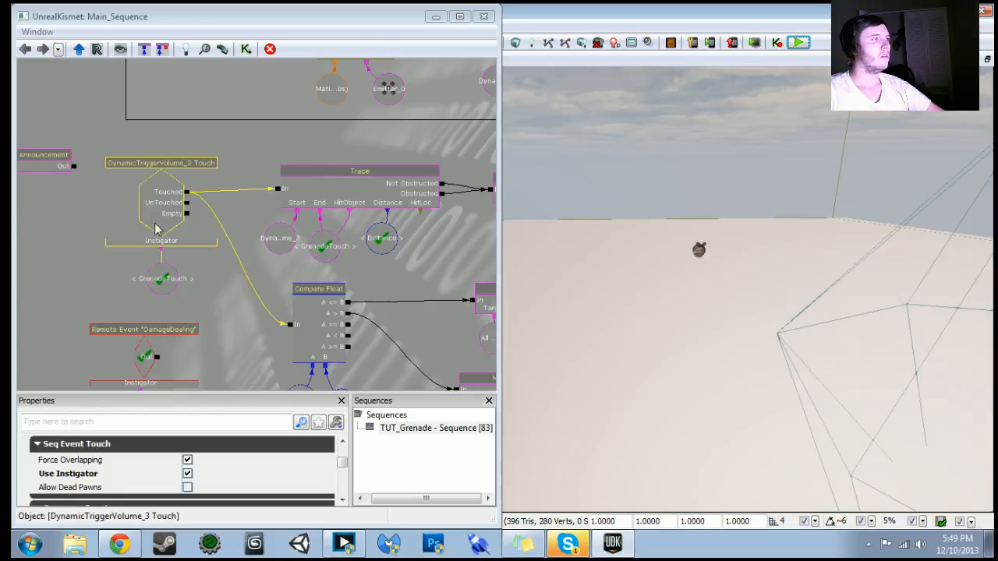
- Replace the UTPawn entry in the touch event's Class Proximity Types with a single Pawn entry
{"action": "scroll", "coordinate": [340, 452], "scroll_direction": "up", "scroll_amount": 1}
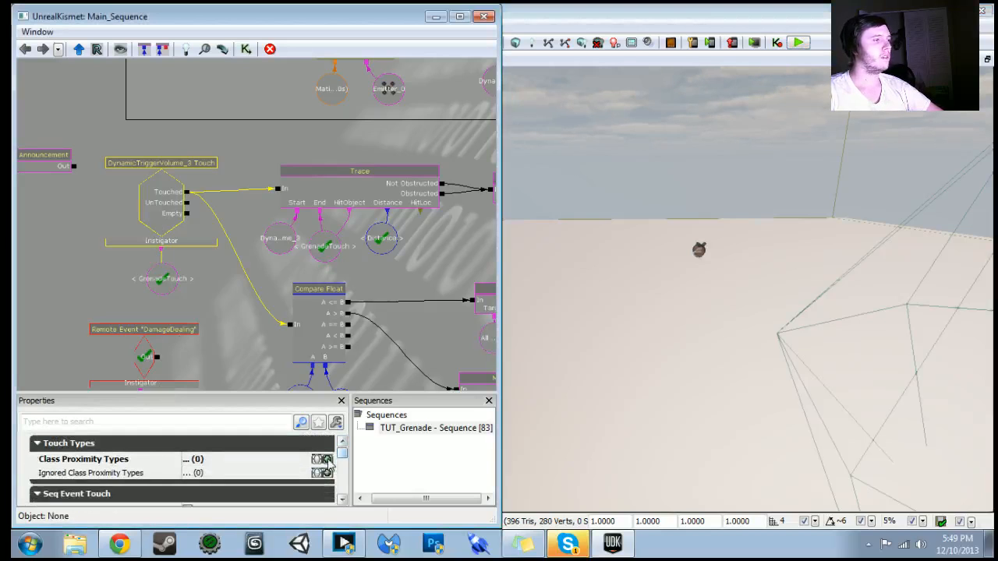
{"action": "left_click", "coordinate": [278, 477]}
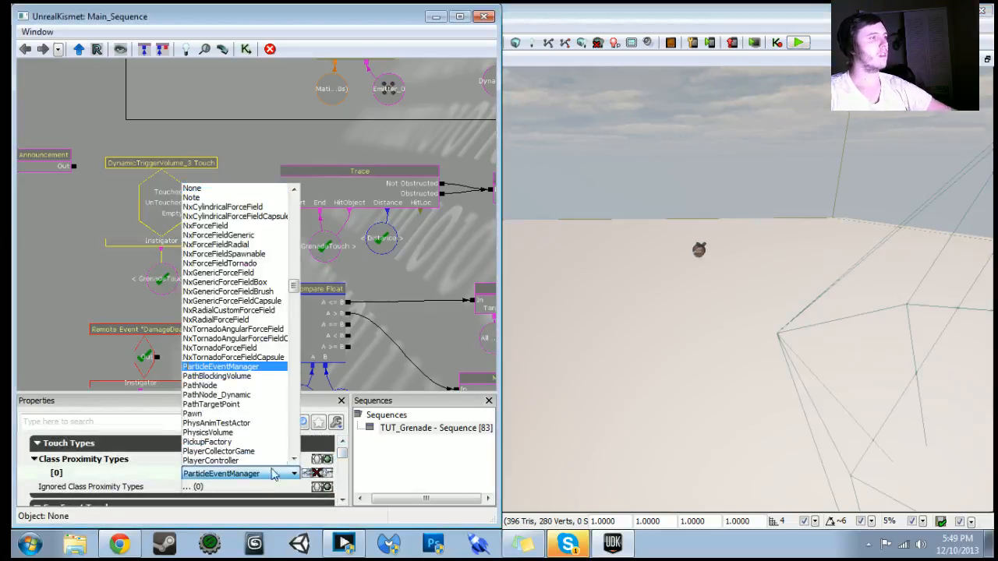
{"action": "left_click", "coordinate": [216, 413]}
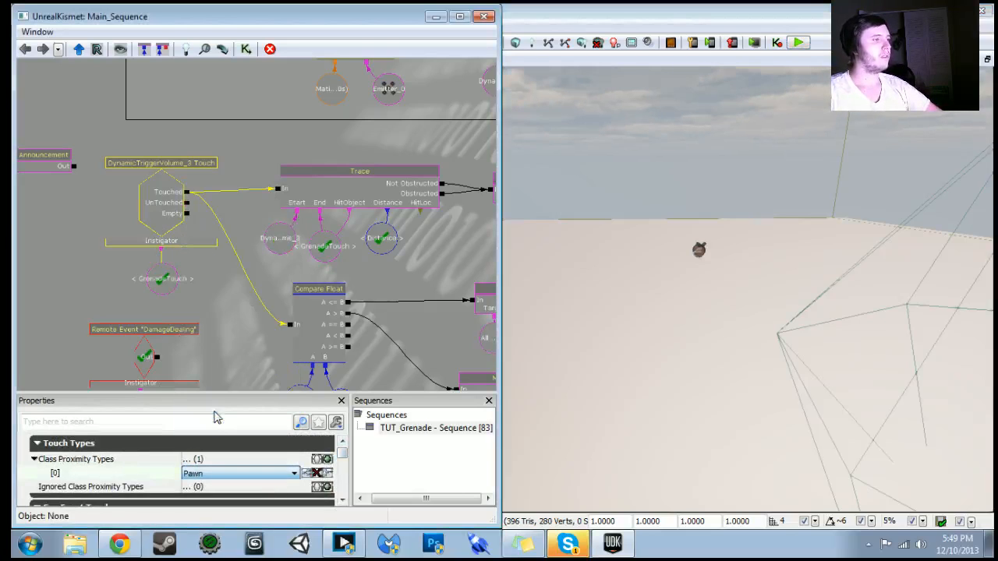
- Play the level and walk into the grenade area to test damage with Pawn as the only touch class
{"action": "left_click", "coordinate": [798, 43]}
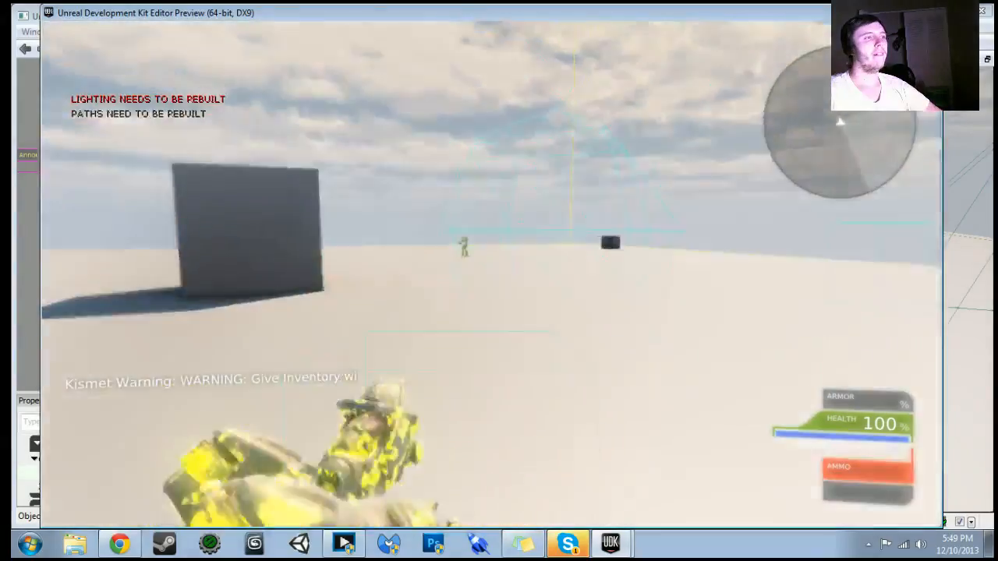
{"action": "key", "text": "w"}
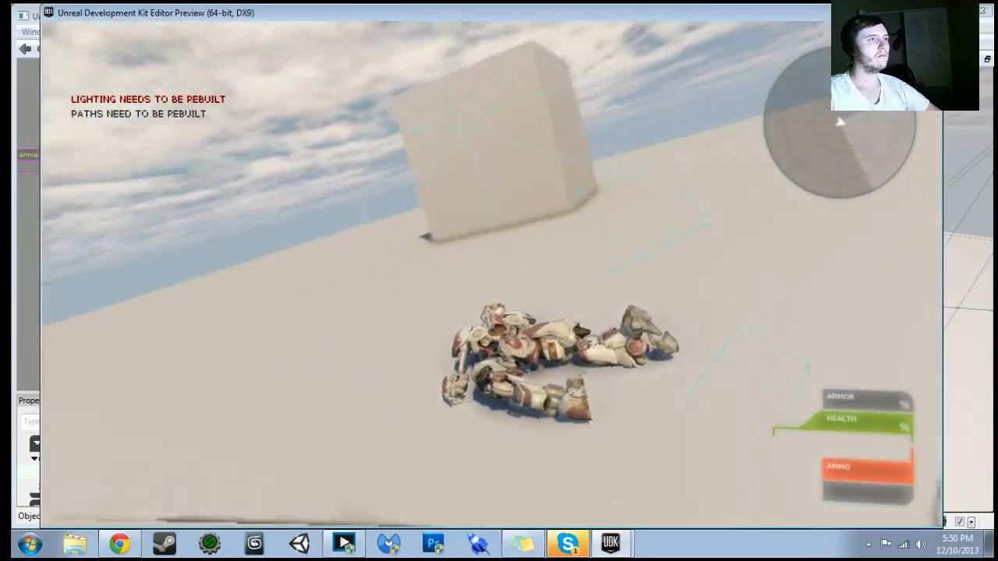
{"action": "key", "text": "Escape"}
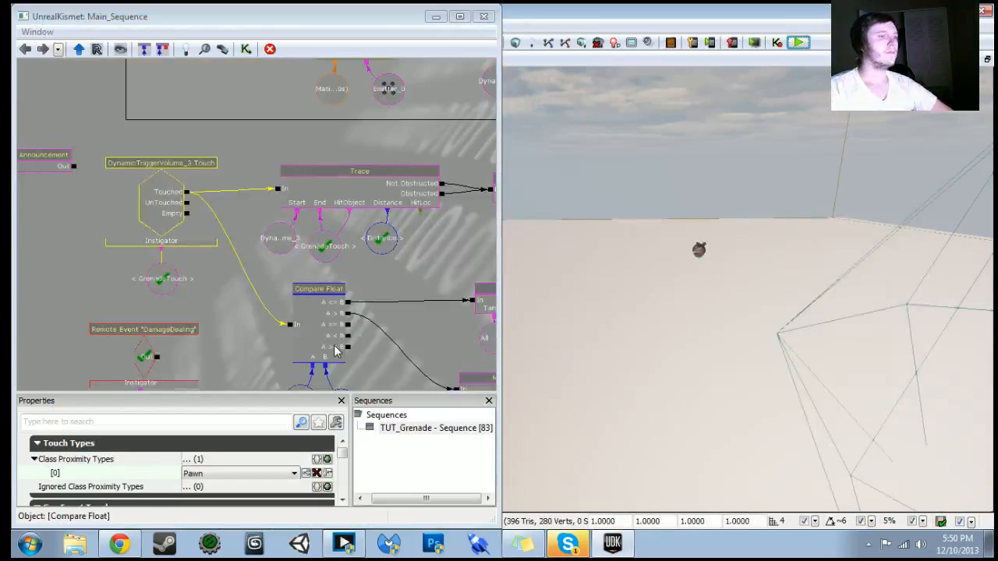
- Disconnect Compare Float from the DynamicTriggerVolume_3 Touch event and feed it from the "DamageDealing" remote event's output
{"action": "scroll", "coordinate": [414, 337], "scroll_direction": "down", "scroll_amount": 1}
{"action": "left_click_drag", "start_coordinate": [413, 337], "coordinate": [324, 301]}
{"action": "scroll", "coordinate": [295, 305], "scroll_direction": "up", "scroll_amount": 2}
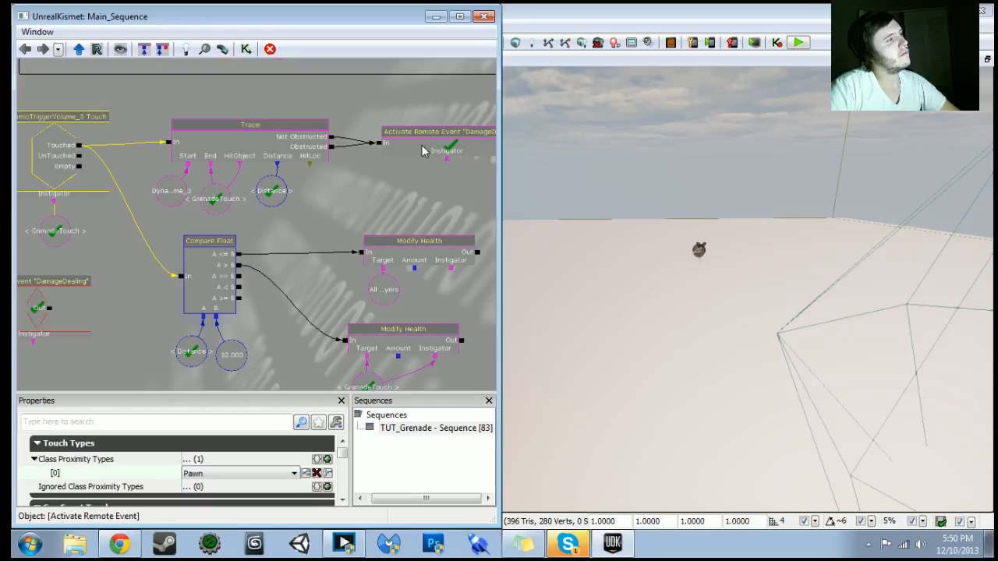
{"action": "mouse_move", "coordinate": [383, 201]}
{"action": "left_mouse_down"}
{"action": "mouse_move", "coordinate": [357, 219]}
{"action": "mouse_move", "coordinate": [259, 220]}
{"action": "mouse_move", "coordinate": [497, 169]}
{"action": "left_mouse_up"}
{"action": "right_click", "coordinate": [397, 164]}
{"action": "left_click", "coordinate": [456, 265]}
{"action": "key", "text": "Return"}
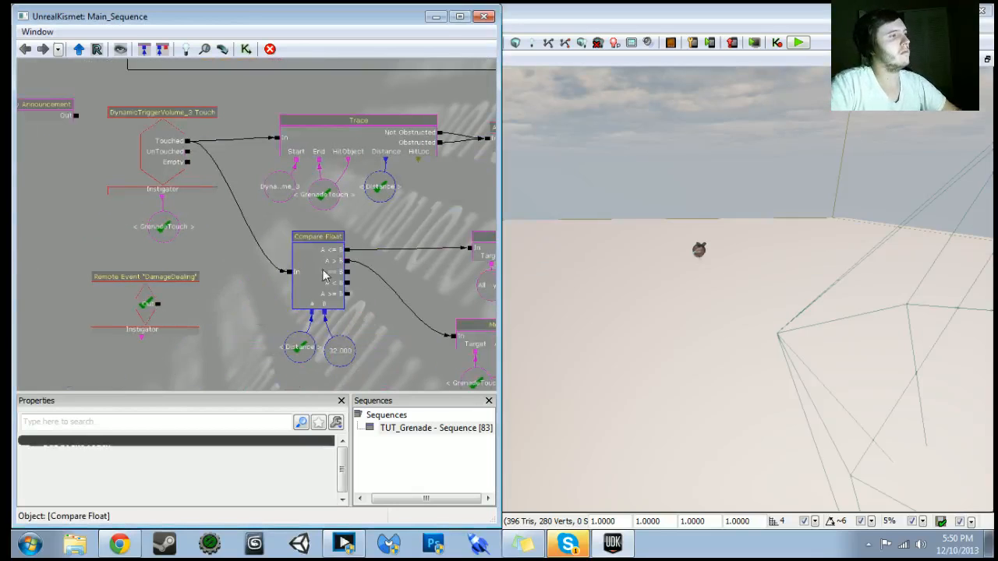
{"action": "left_click", "coordinate": [303, 277]}
{"action": "left_click_drag", "start_coordinate": [290, 272], "coordinate": [249, 287]}
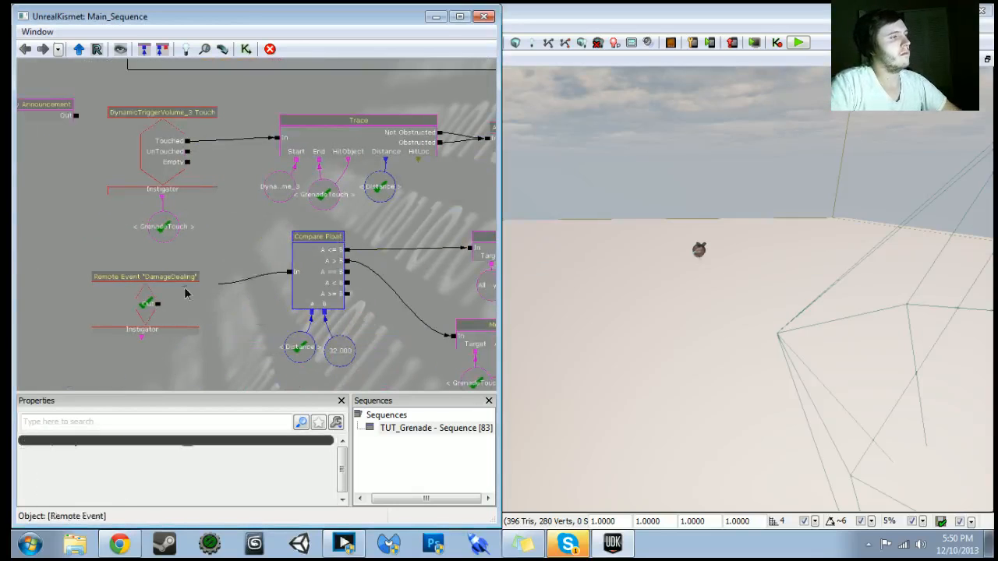
- Play the level and move around the bot and grenade to test damage triggered through the "DamageDealing" remote event
{"action": "left_click", "coordinate": [798, 43]}
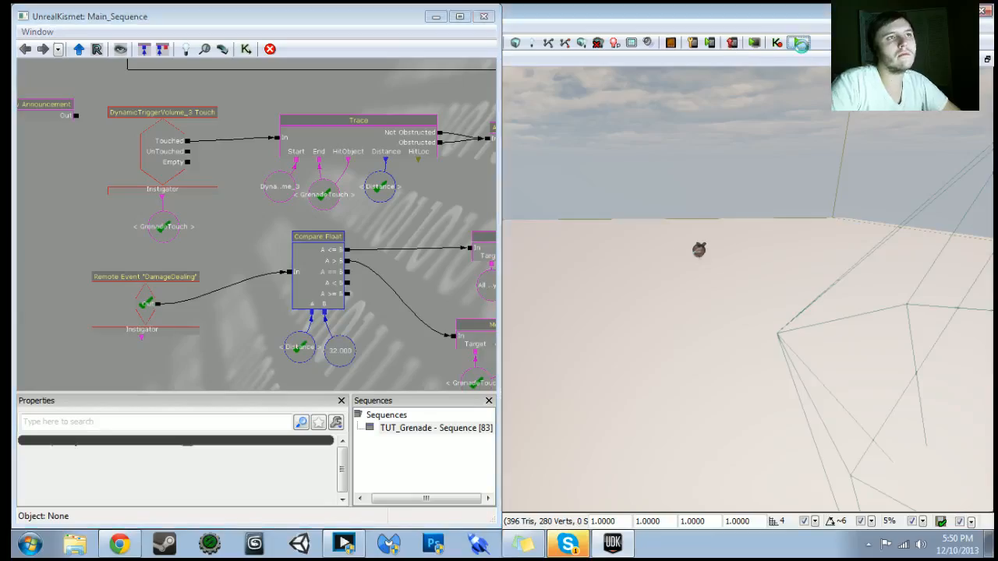
{"action": "key", "text": "w"}
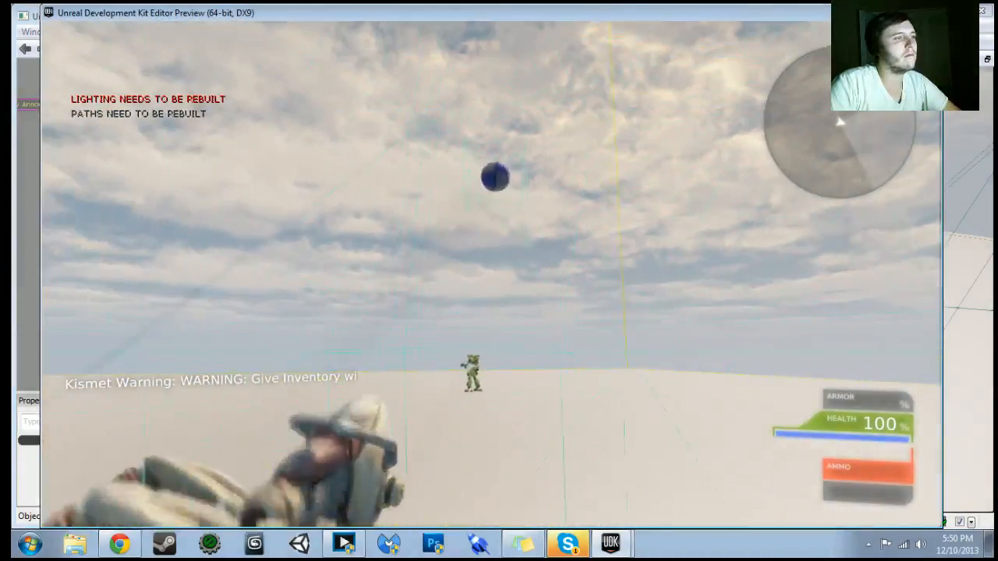
{"action": "key", "text": "w"}
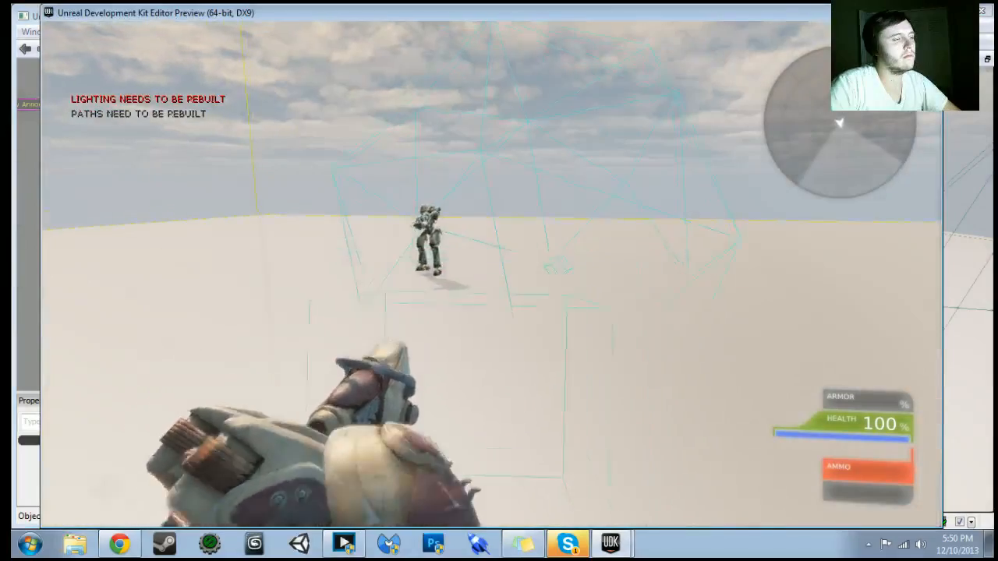
{"action": "key", "text": "w"}
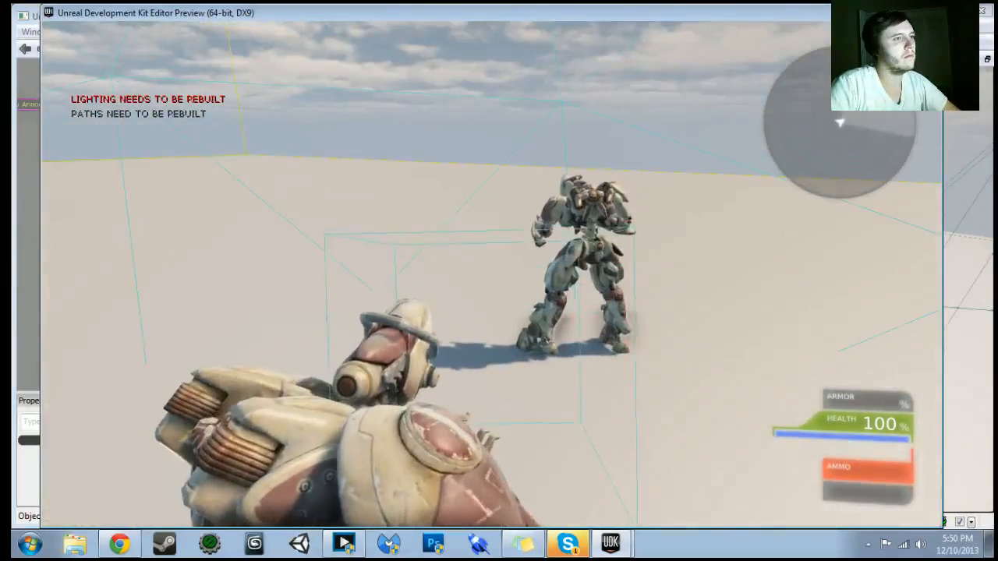
{"action": "key", "text": "s"}
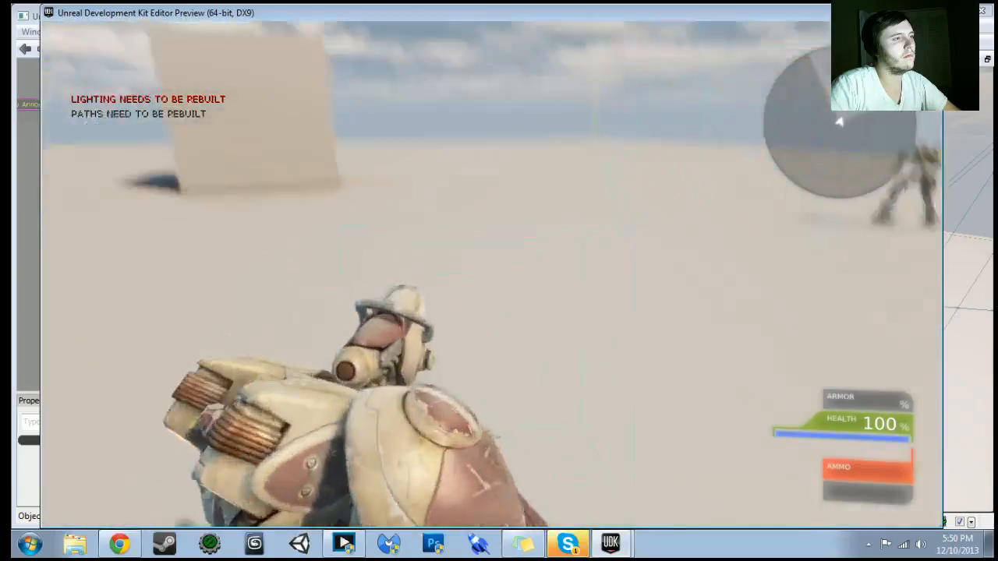
{"action": "key", "text": "w"}
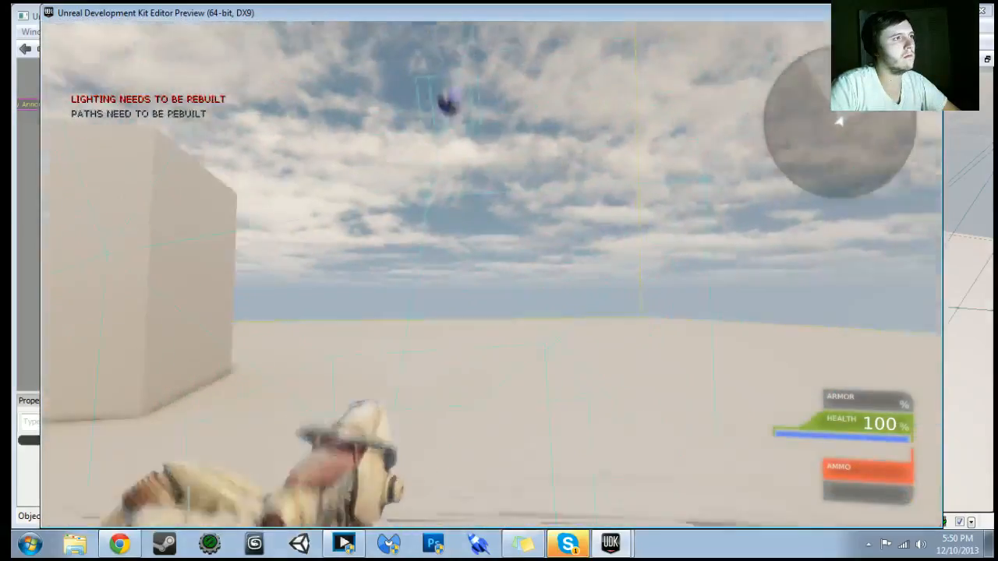
{"action": "key", "text": "w"}
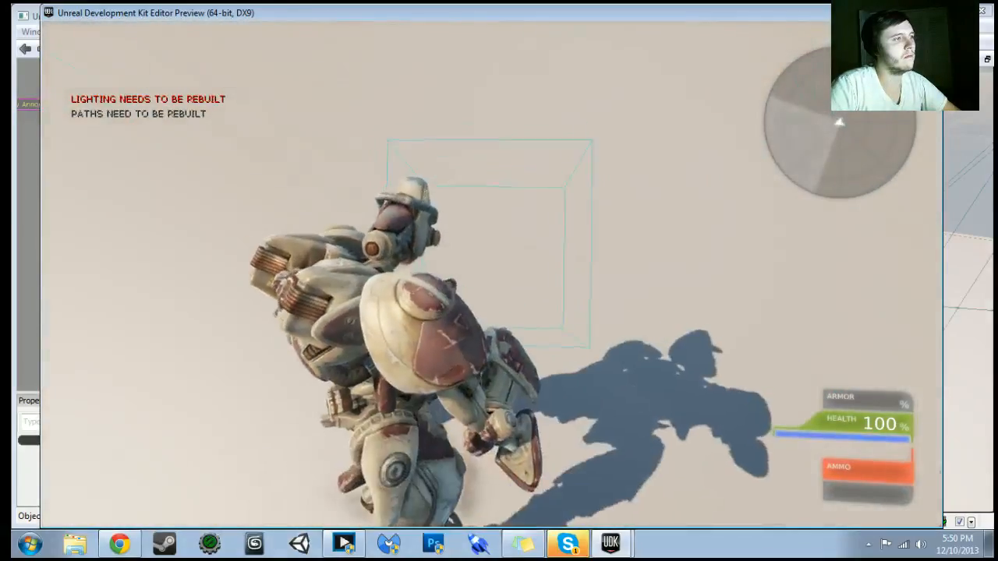
{"action": "key", "text": "w"}
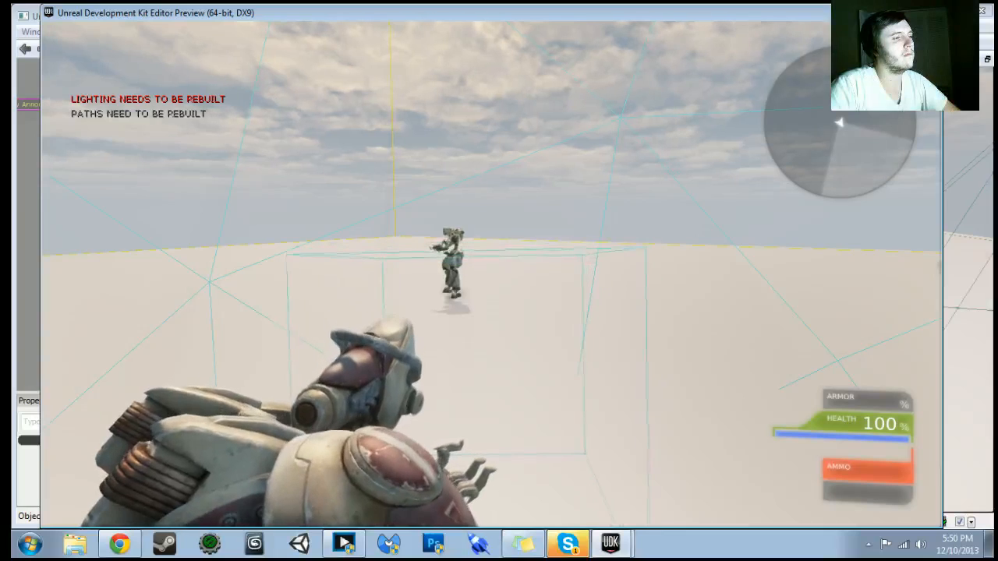
{"action": "key", "text": "w"}
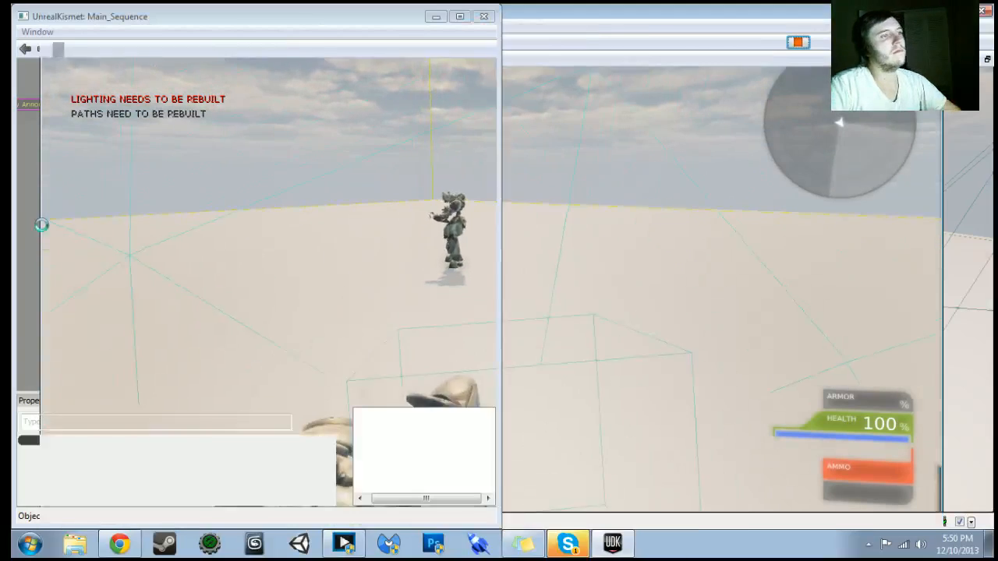
{"action": "key", "text": "Escape"}
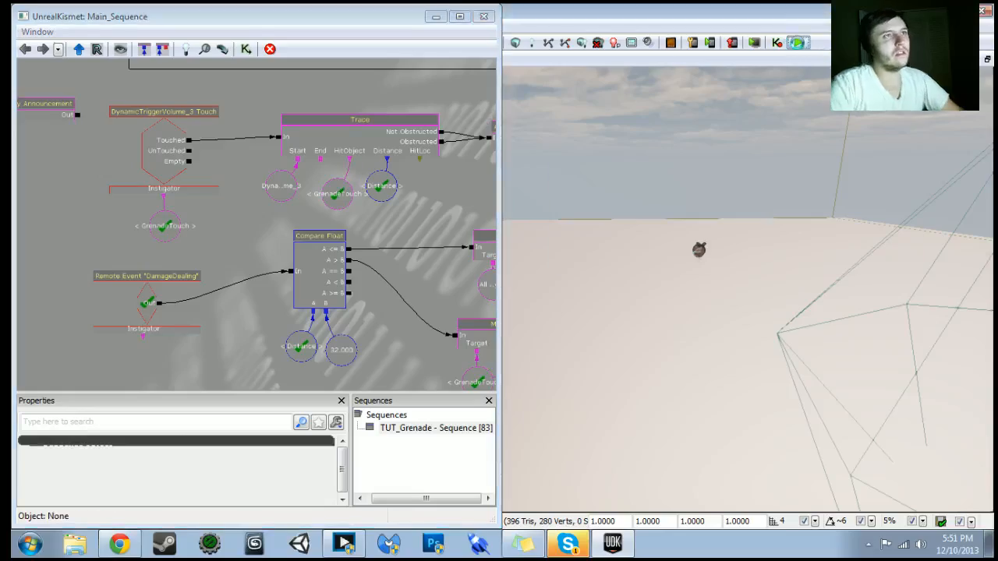
- Play the level again to test grenade damage with the Trace action's End input unlinked
{"action": "left_click", "coordinate": [798, 43]}
{"action": "key", "text": "w"}
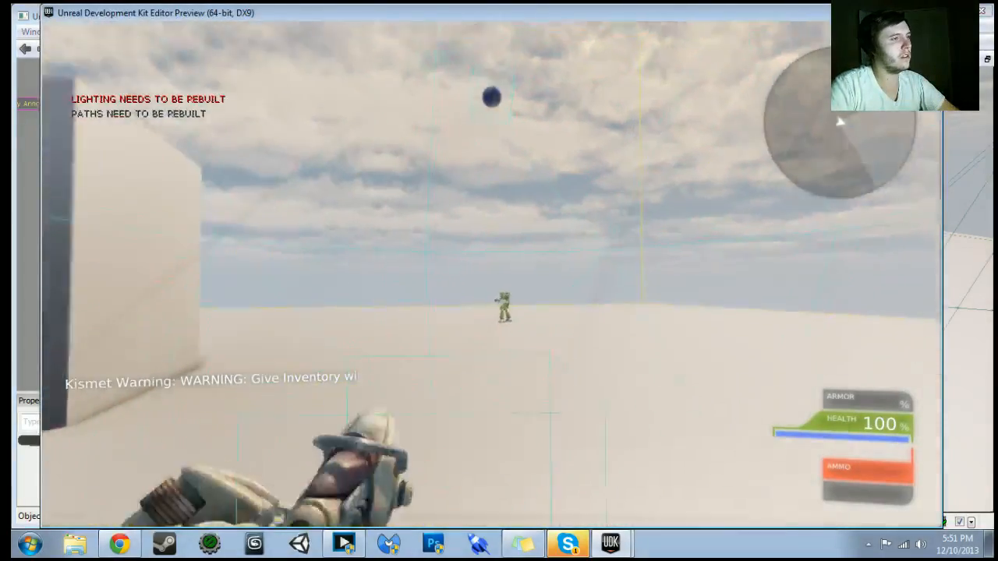
{"action": "key", "text": "w"}
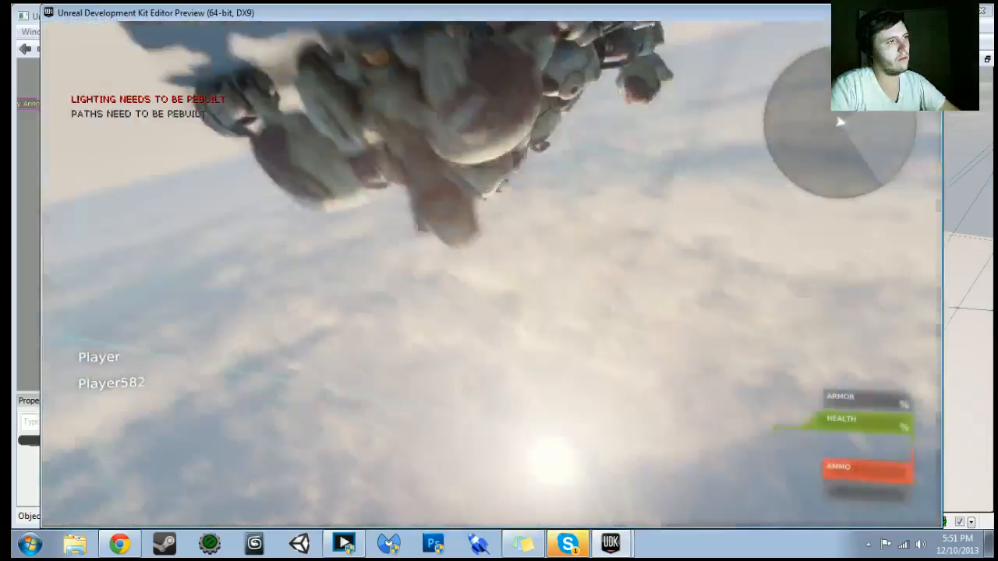
{"action": "key", "text": "Escape"}
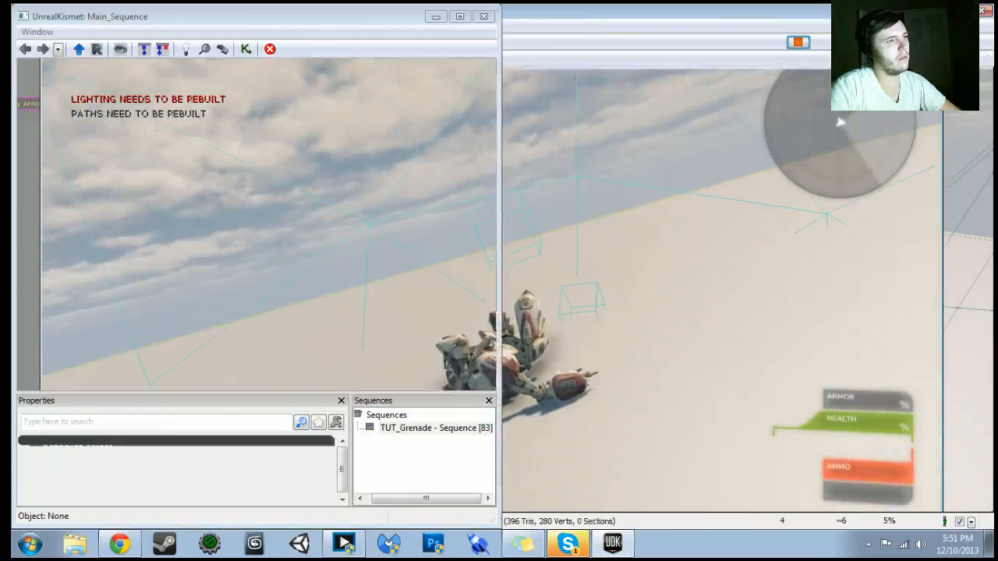
- Unlink the Matinee's Completed output from the first Toggle and feed its Turn On input from the DynamicTriggerVolume_2 Touched output
{"action": "left_click_drag", "start_coordinate": [435, 280], "coordinate": [301, 396]}
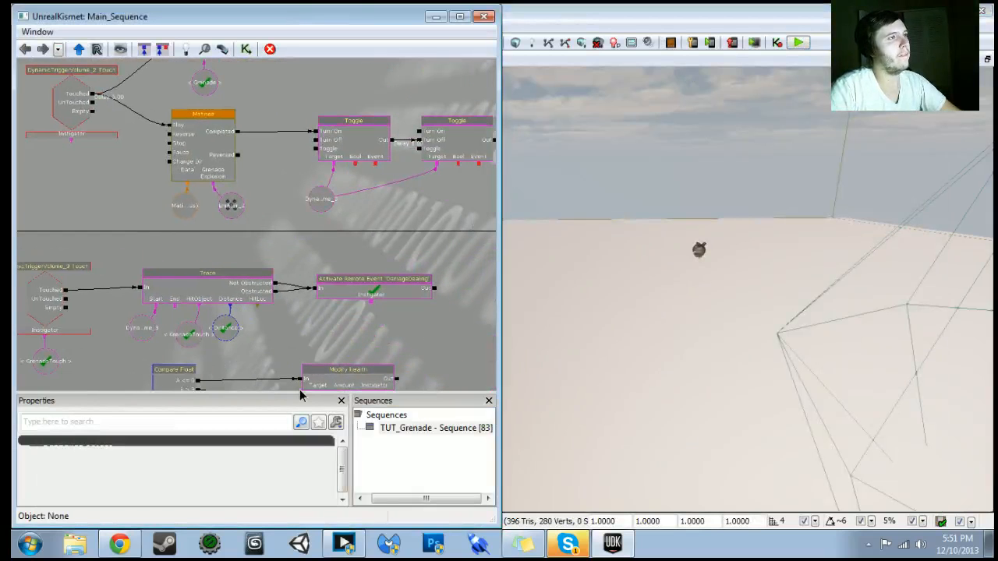
{"action": "left_click_drag", "start_coordinate": [241, 141], "coordinate": [242, 248]}
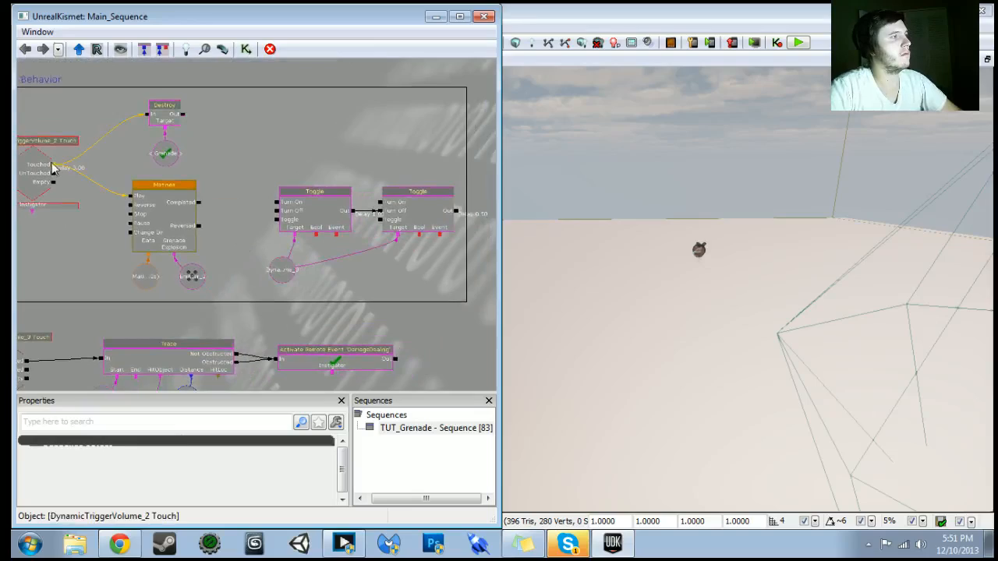
- Play the level and approach the bot and grenade to test damage with the Toggle triggered directly by the volume touch
{"action": "left_click", "coordinate": [799, 44]}
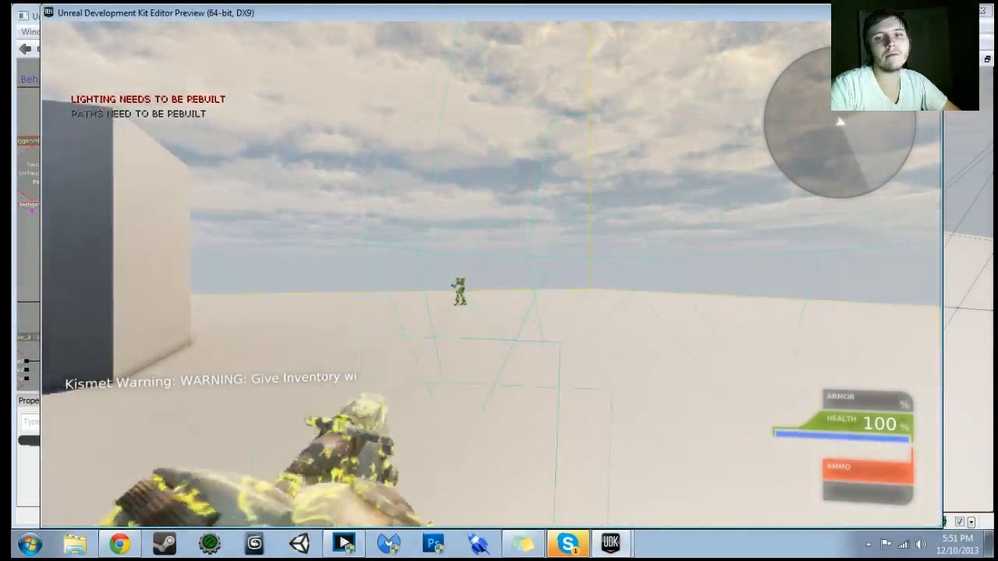
{"action": "key", "text": "w"}
{"action": "key", "text": "w"}
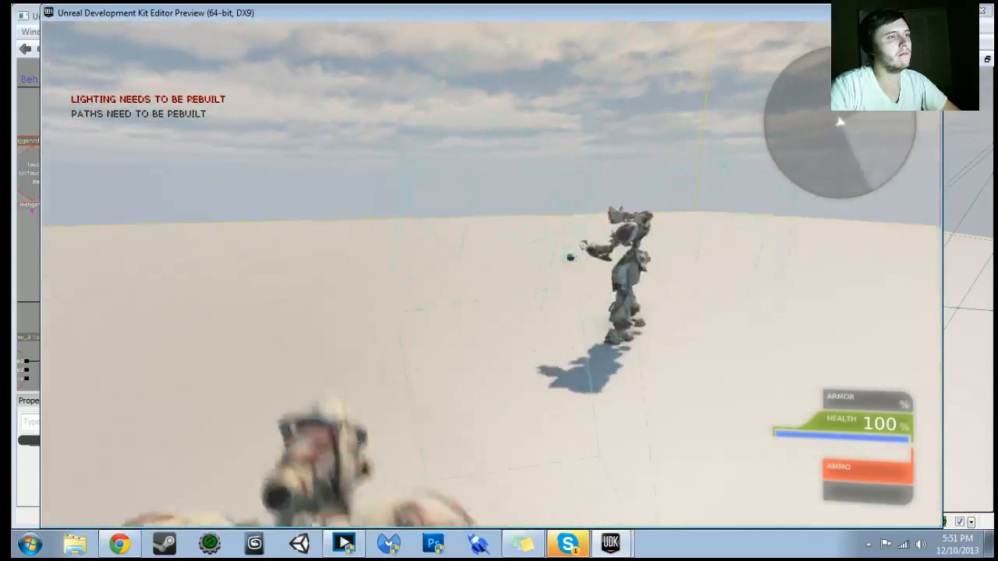
{"action": "key", "text": "s"}
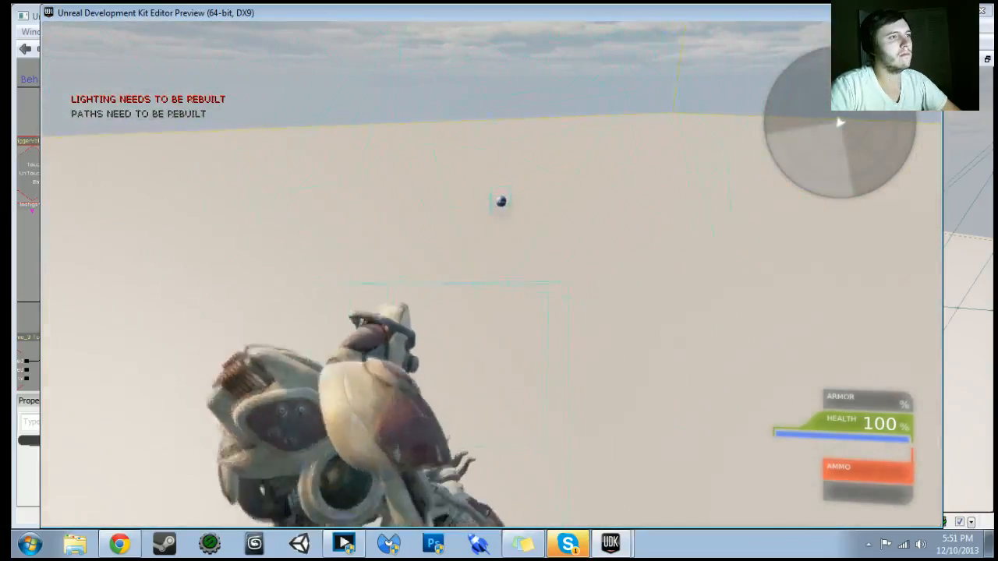
{"action": "key", "text": "w"}
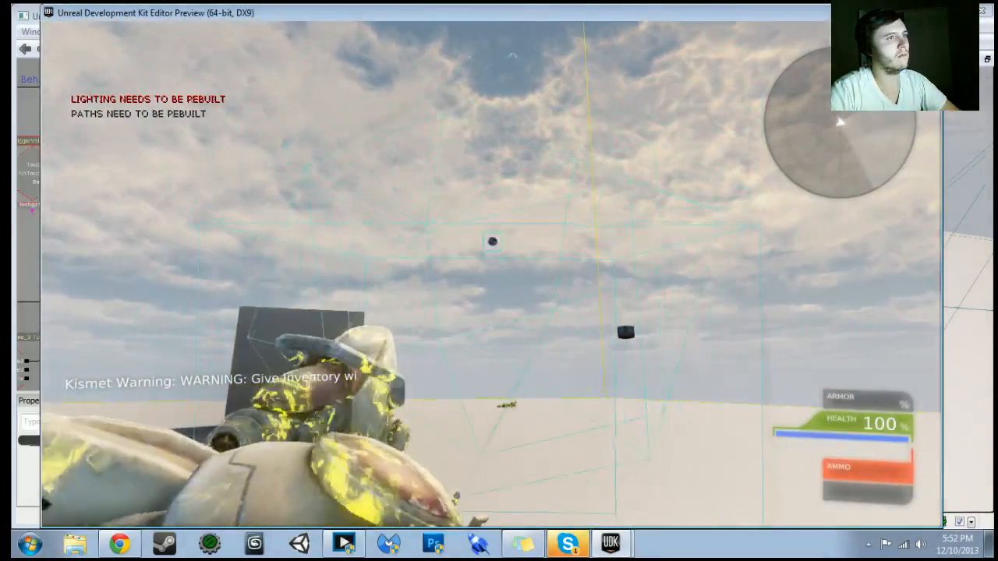
{"action": "key", "text": "w"}
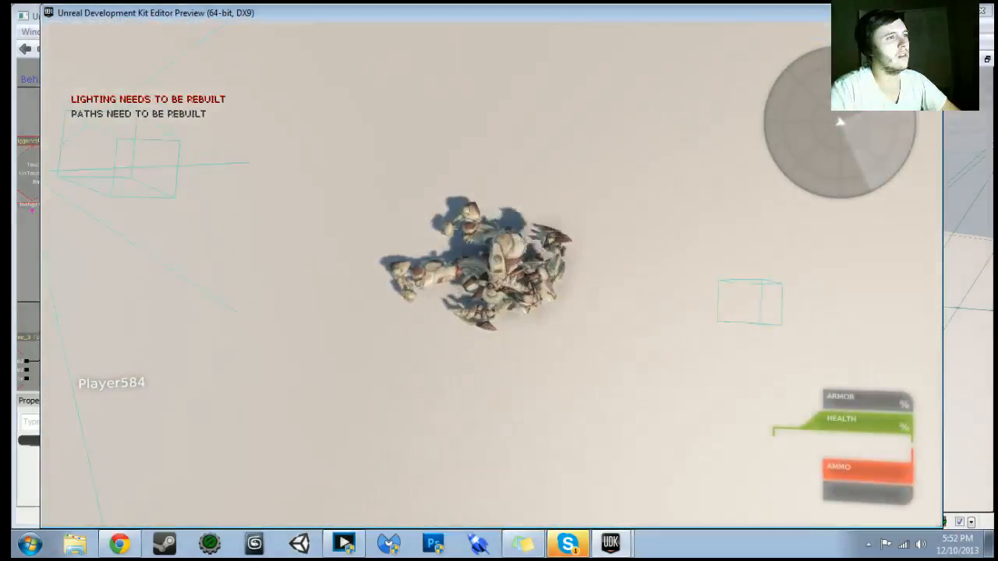
- Respawn the player, walk around the grenade to test the explosion damage again, and end the play session
{"action": "left_click", "coordinate": [839, 121]}
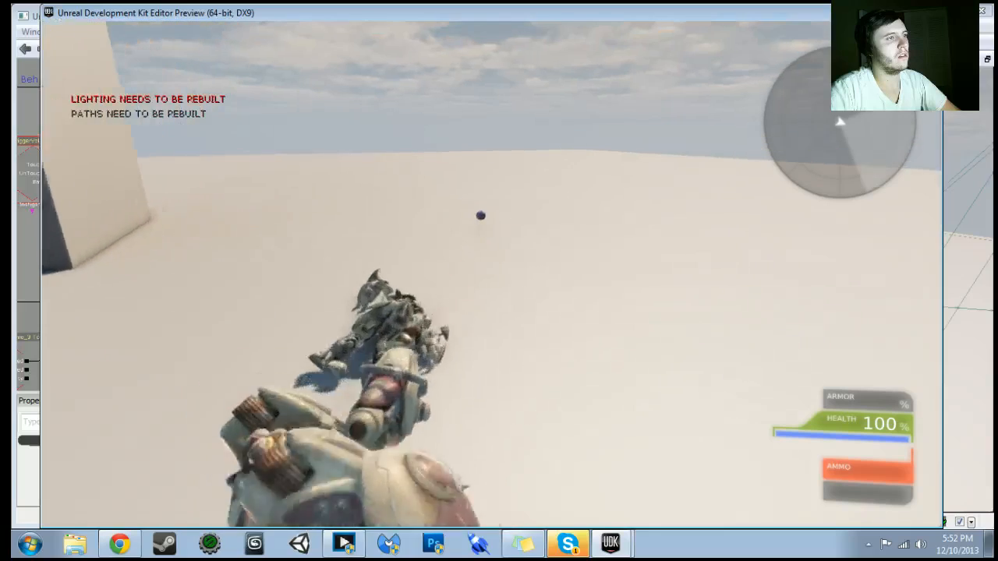
{"action": "key", "text": "w"}
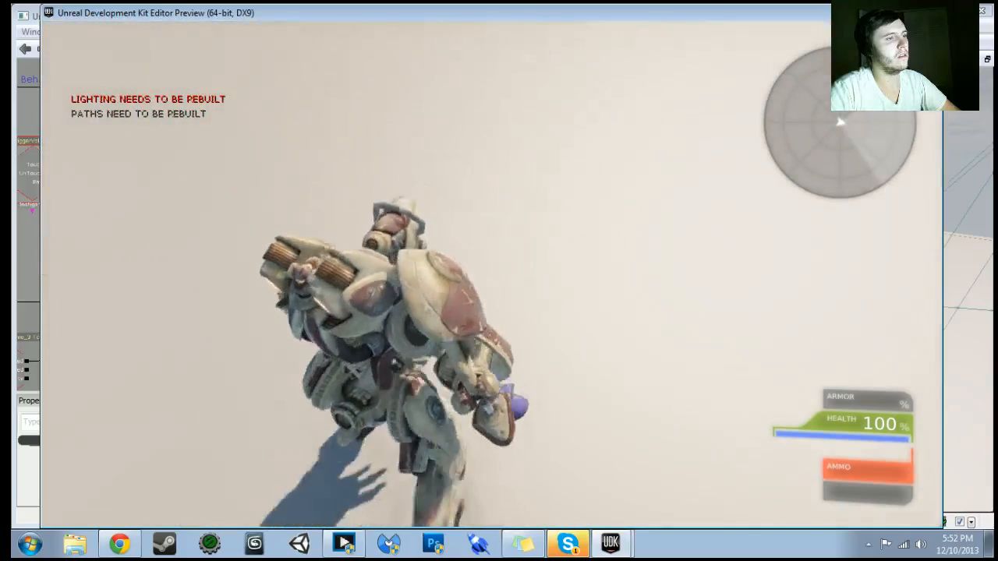
{"action": "key", "text": "w"}
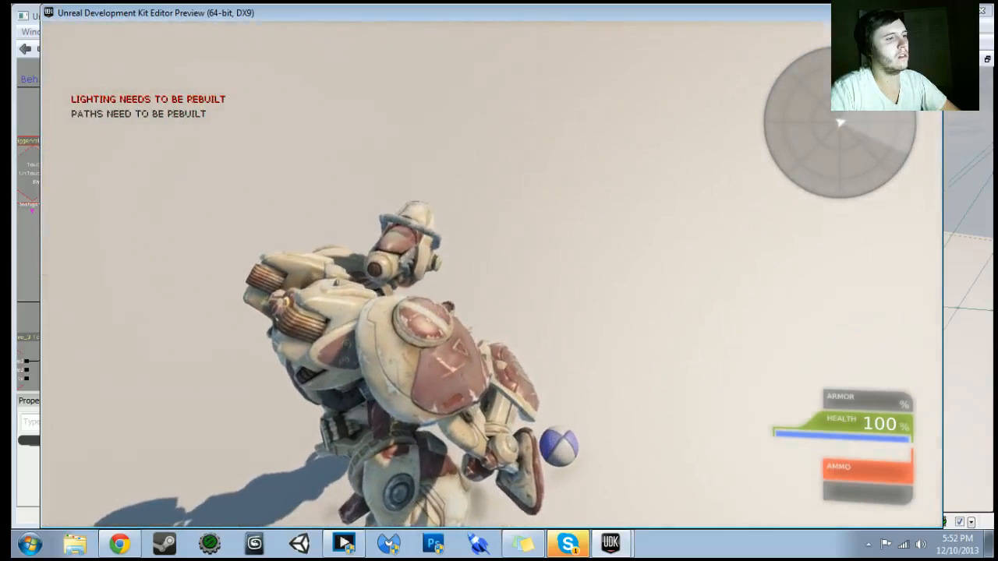
{"action": "key", "text": "w"}
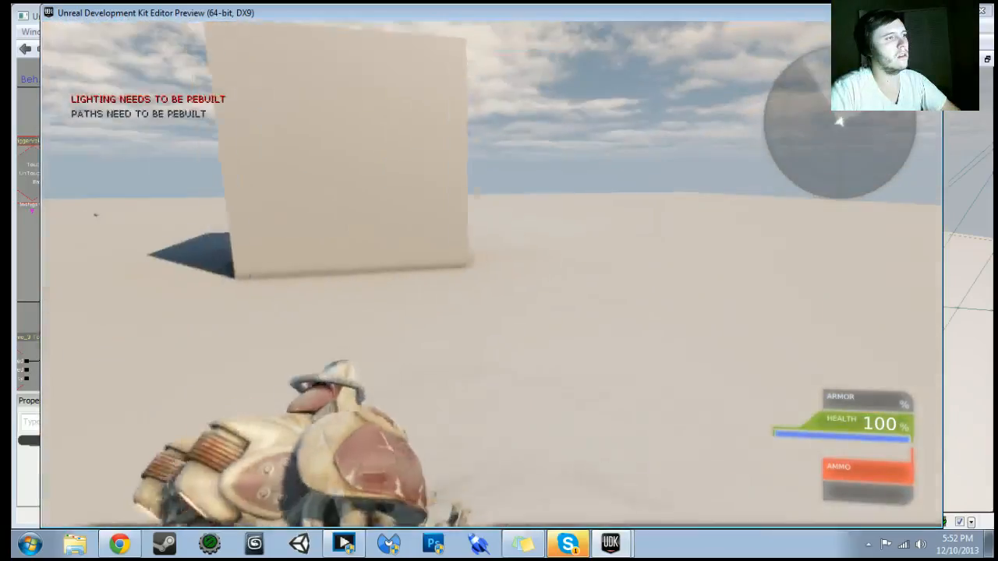
{"action": "key", "text": "w"}
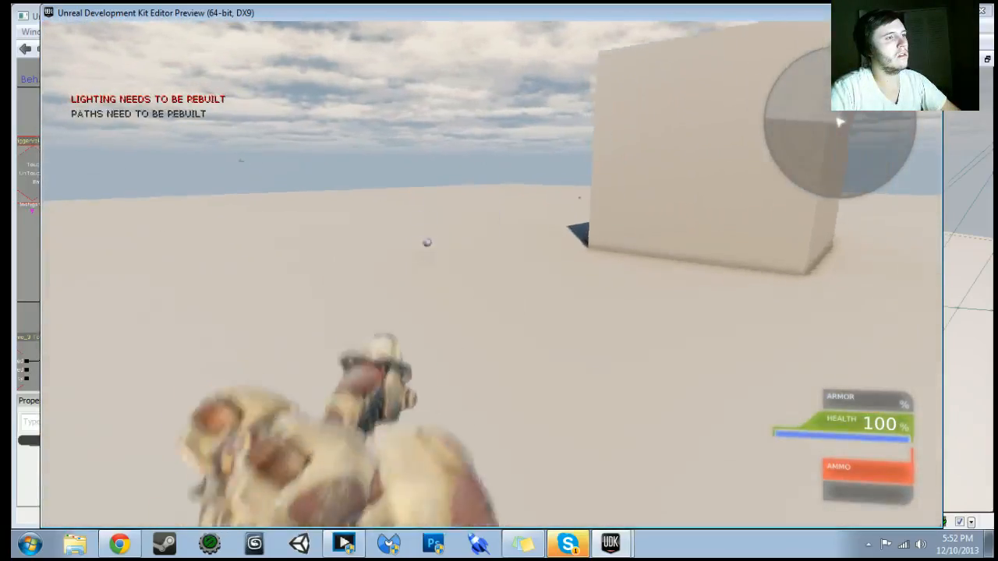
{"action": "key", "text": "w"}
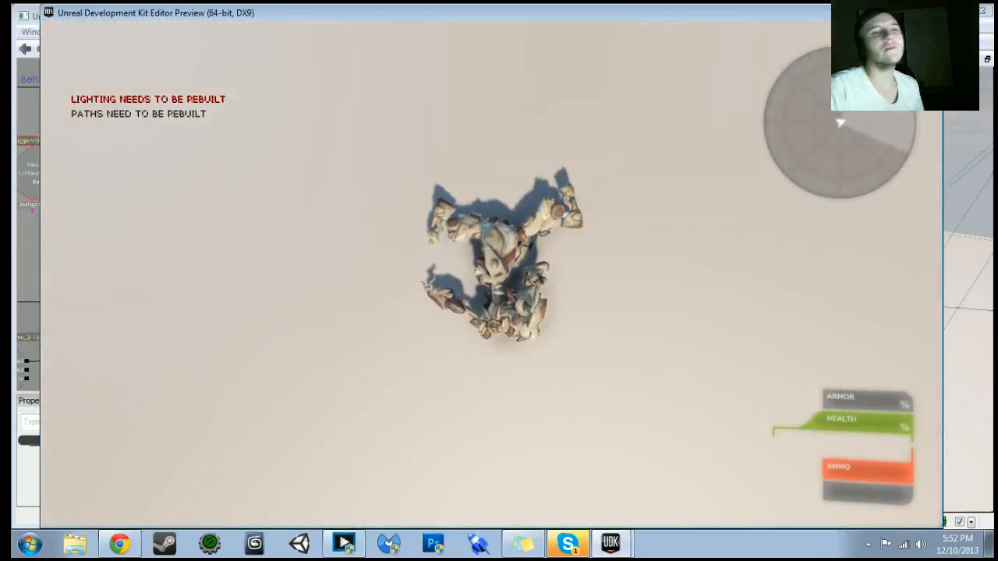
{"action": "key", "text": "Escape"}
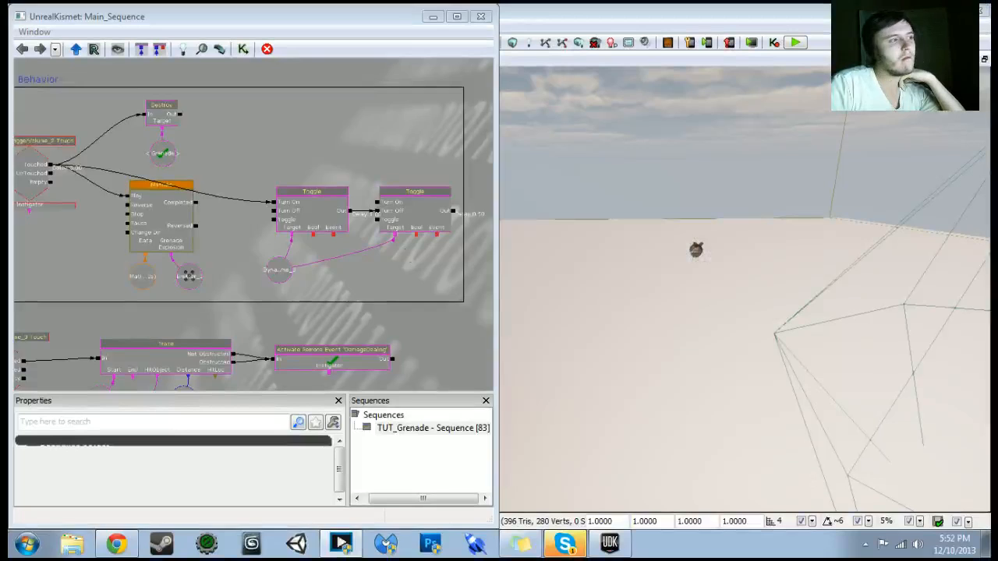
- Review the Kismet sequence from the Grenade Behavior and damage logic up to the Level Loaded, Log and Default Inventory nodes
{"action": "scroll", "coordinate": [219, 224], "scroll_direction": "down", "scroll_amount": 3}
{"action": "scroll", "coordinate": [322, 257], "scroll_direction": "up", "scroll_amount": 5}
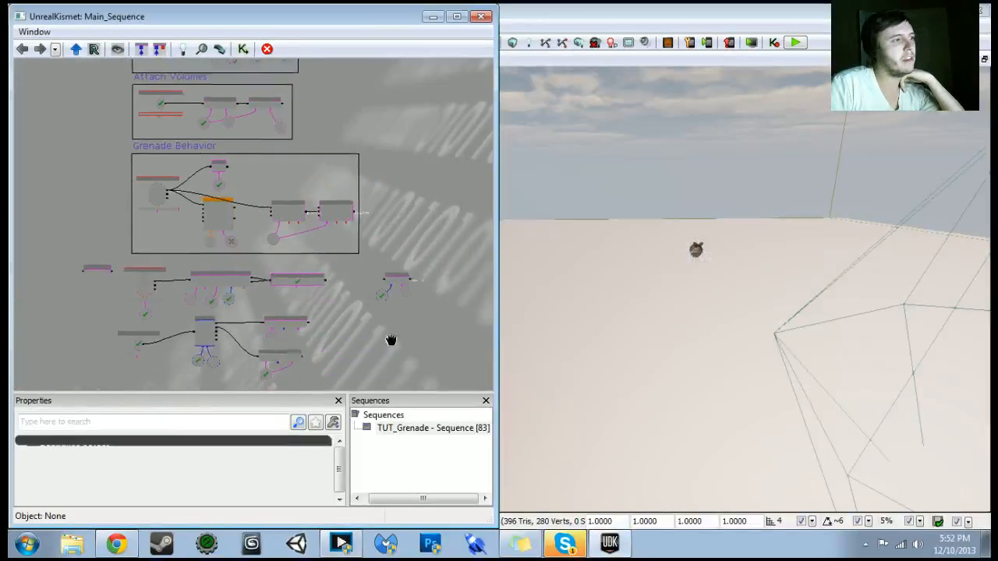
{"action": "scroll", "coordinate": [322, 257], "scroll_direction": "down", "scroll_amount": 5}
{"action": "left_click_drag", "start_coordinate": [269, 141], "coordinate": [422, 374]}
{"action": "left_click_drag", "start_coordinate": [421, 201], "coordinate": [419, 388]}
{"action": "scroll", "coordinate": [249, 218], "scroll_direction": "up", "scroll_amount": 3}
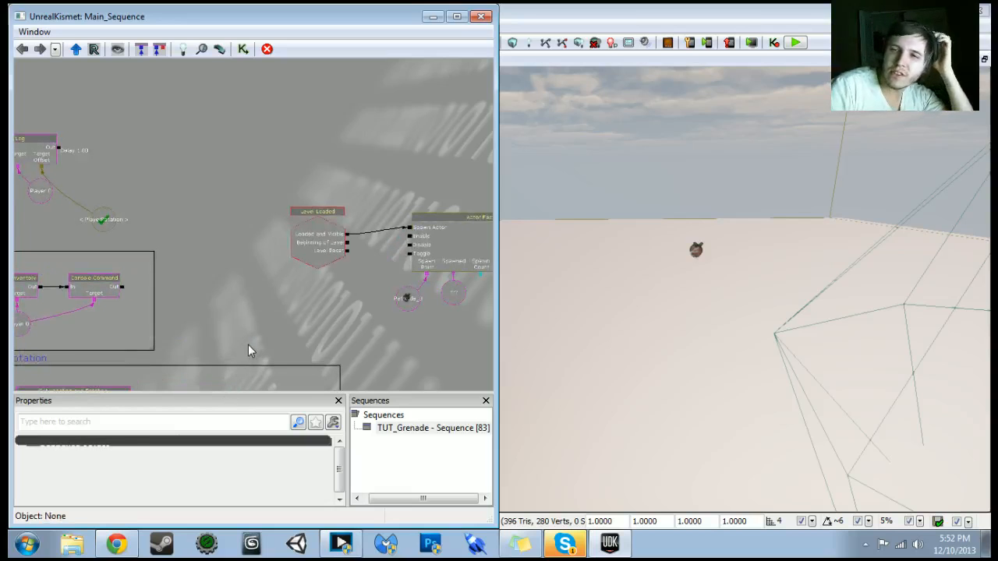
{"action": "mouse_move", "coordinate": [165, 295]}
{"action": "left_mouse_down"}
{"action": "mouse_move", "coordinate": [457, 240]}
{"action": "mouse_move", "coordinate": [433, 368]}
{"action": "mouse_move", "coordinate": [307, 308]}
{"action": "mouse_move", "coordinate": [171, 307]}
{"action": "left_mouse_up"}
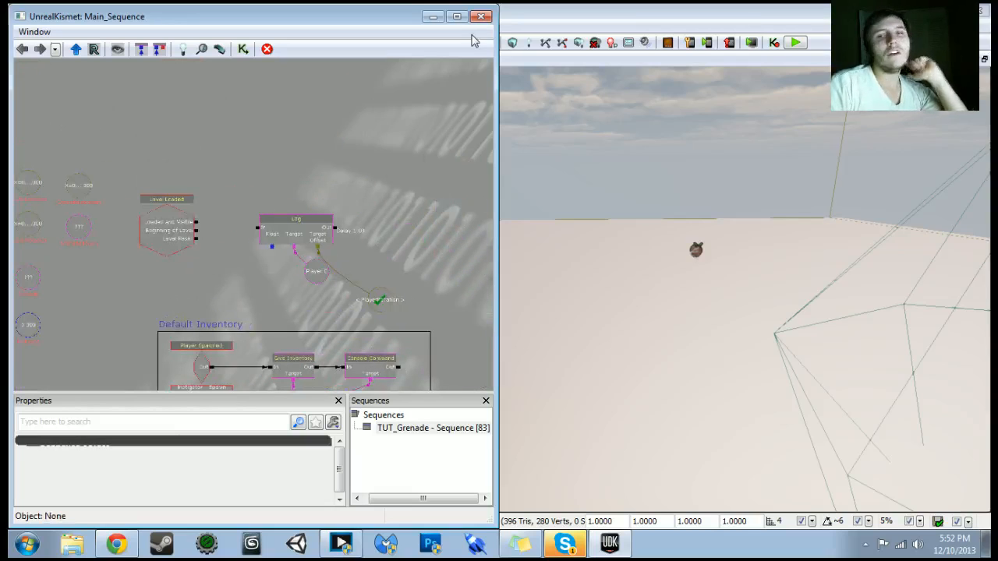